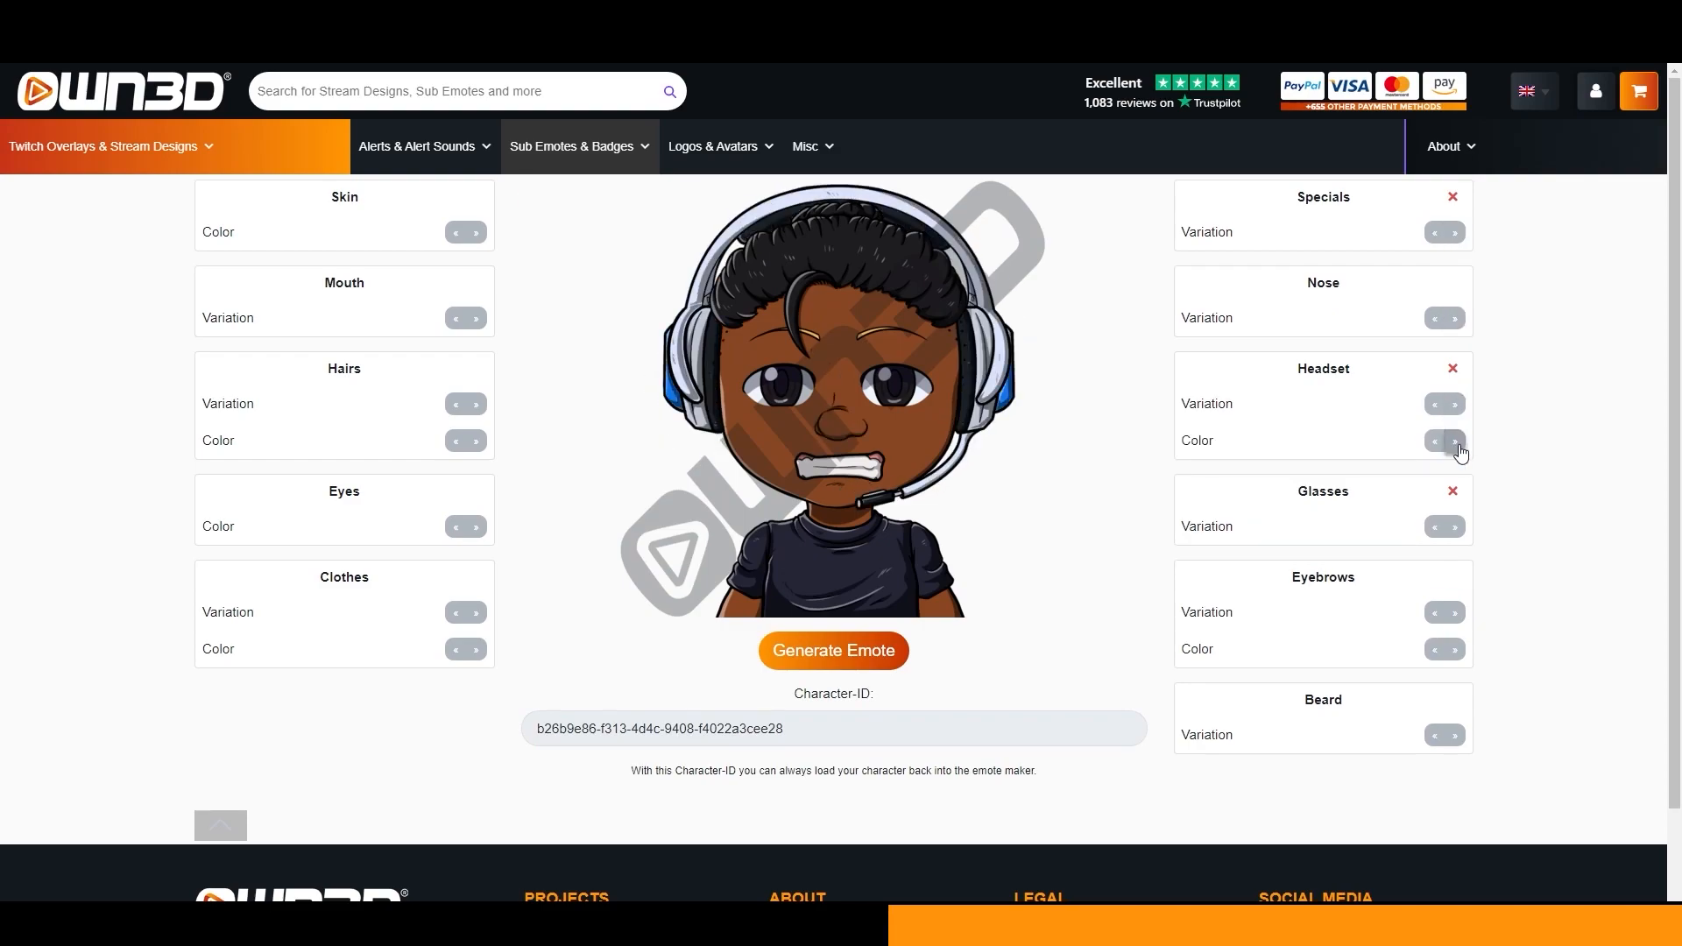
Browse the OWN3D emote maker and its YouTube banner series designs for inspiration.
click(855, 659)
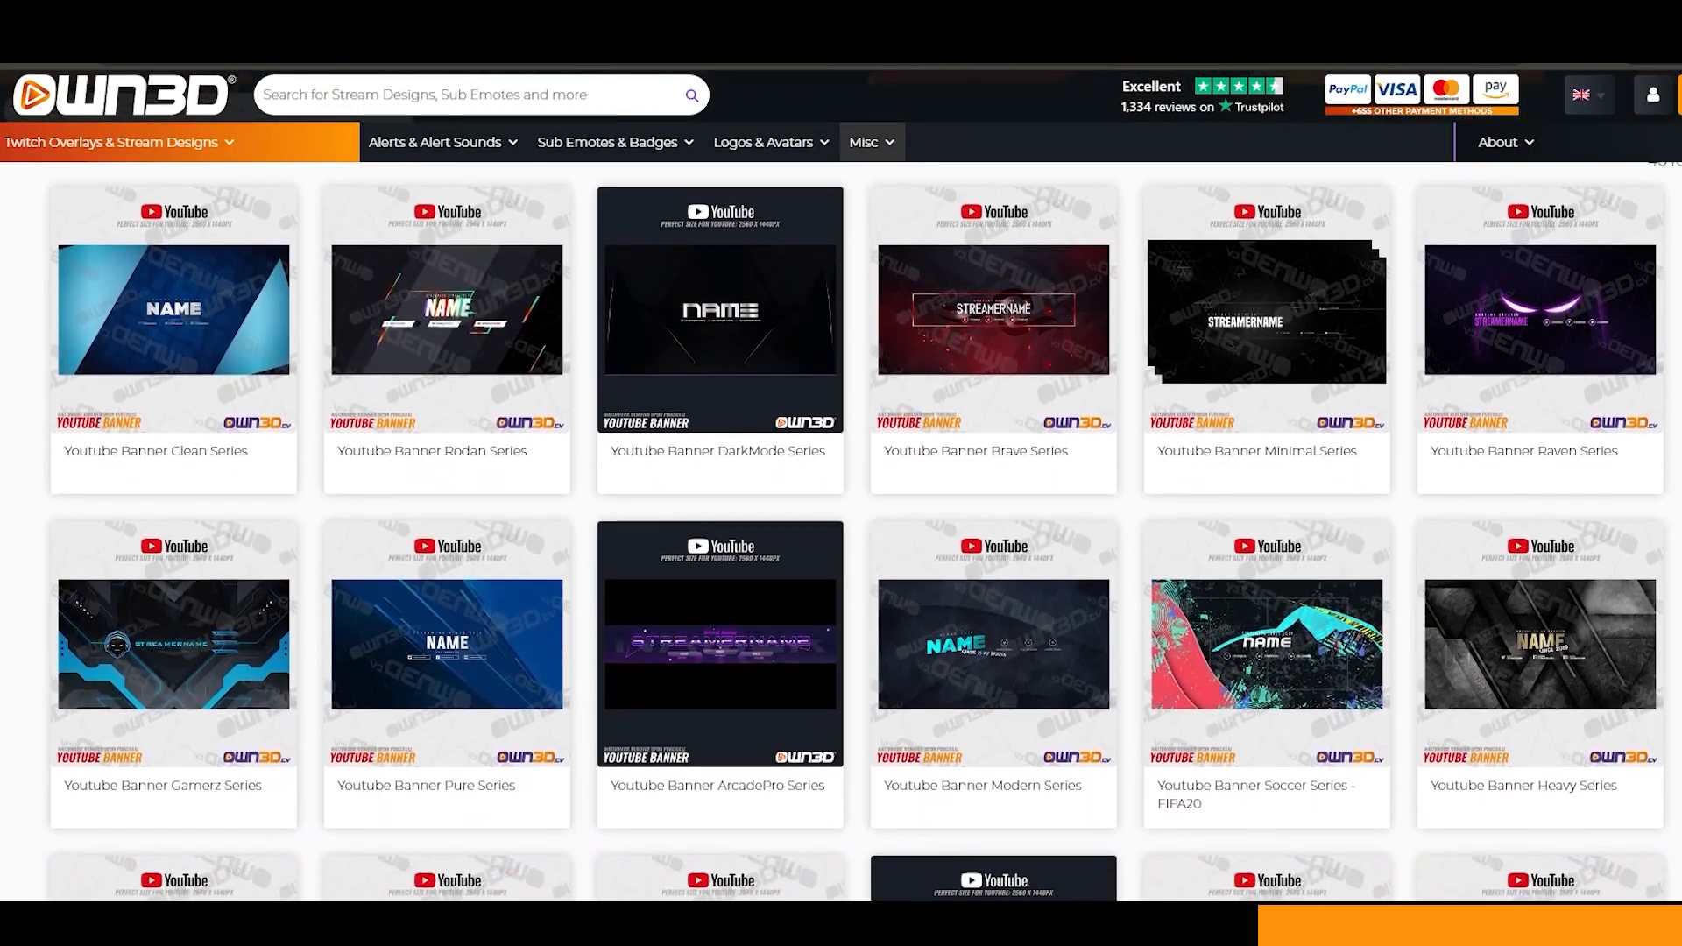
scroll(841, 531, down, 4)
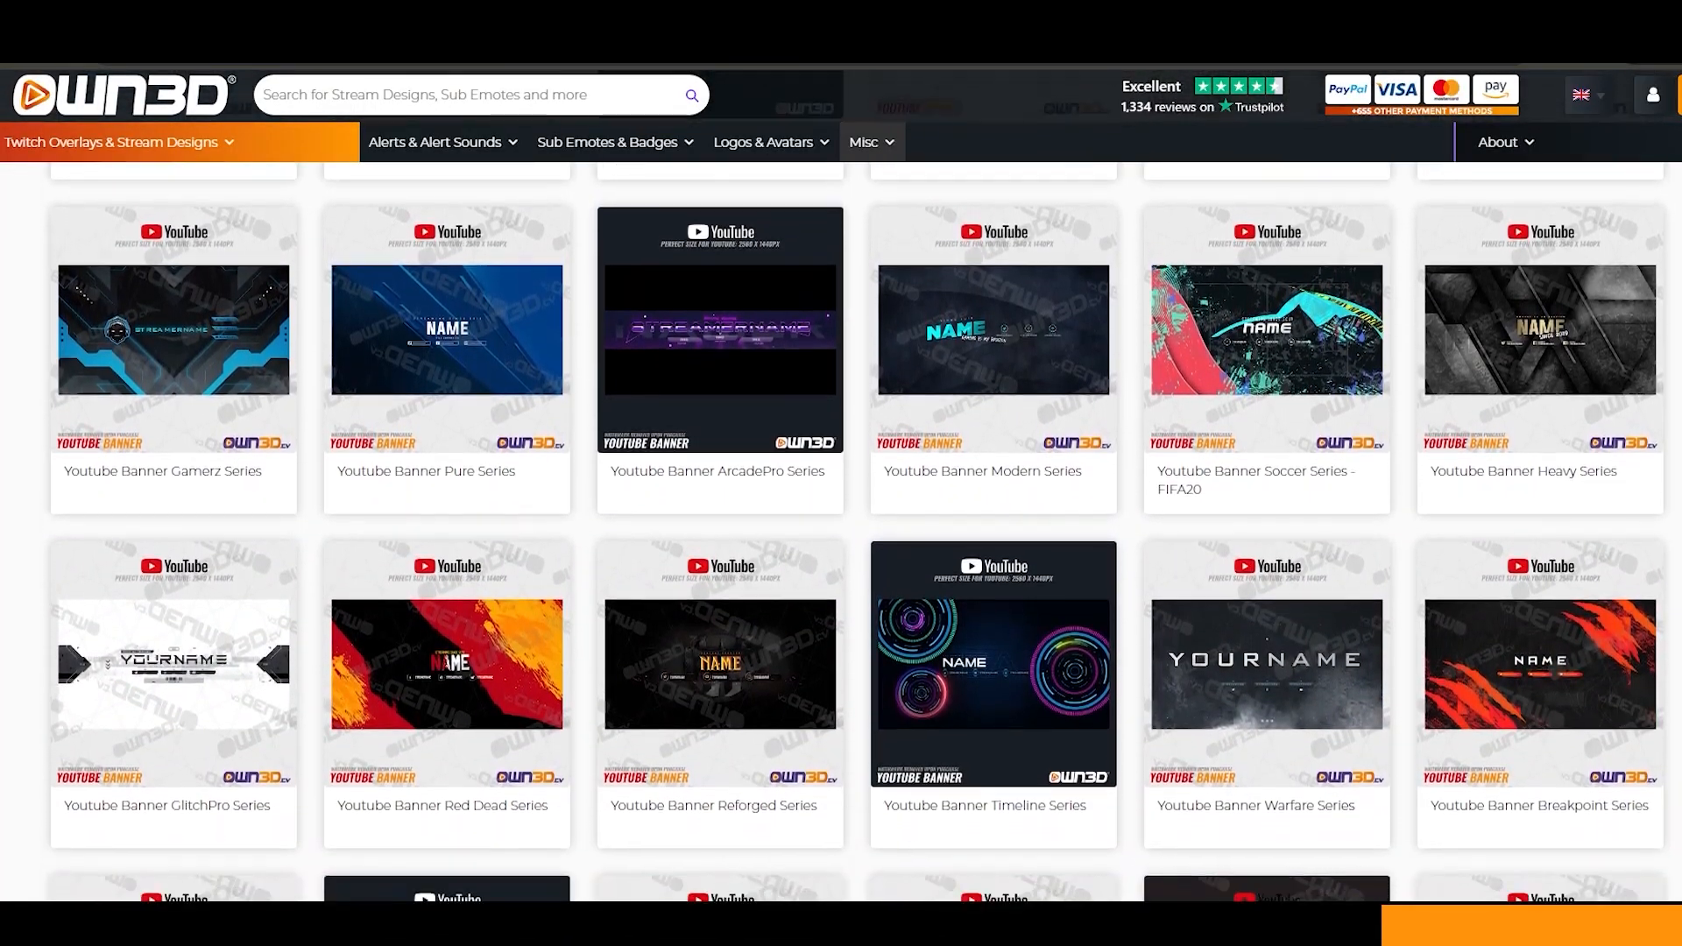
scroll(841, 531, down, 4)
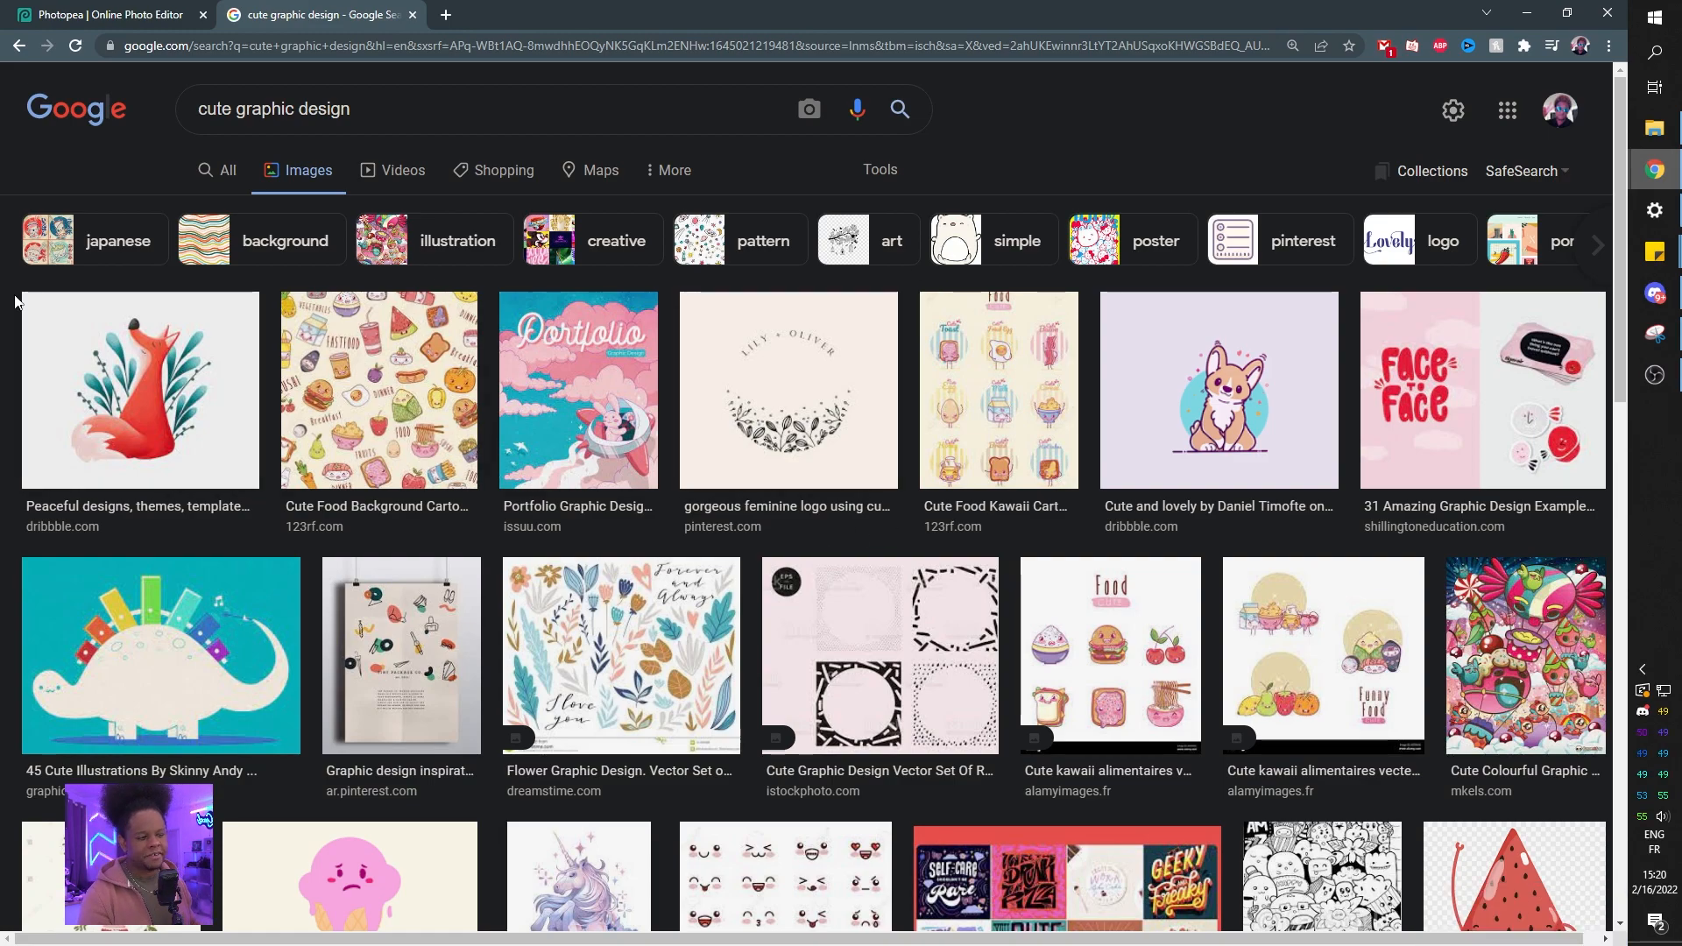
Scroll through the image results for cute graphic design.
scroll(14, 301, down, 7)
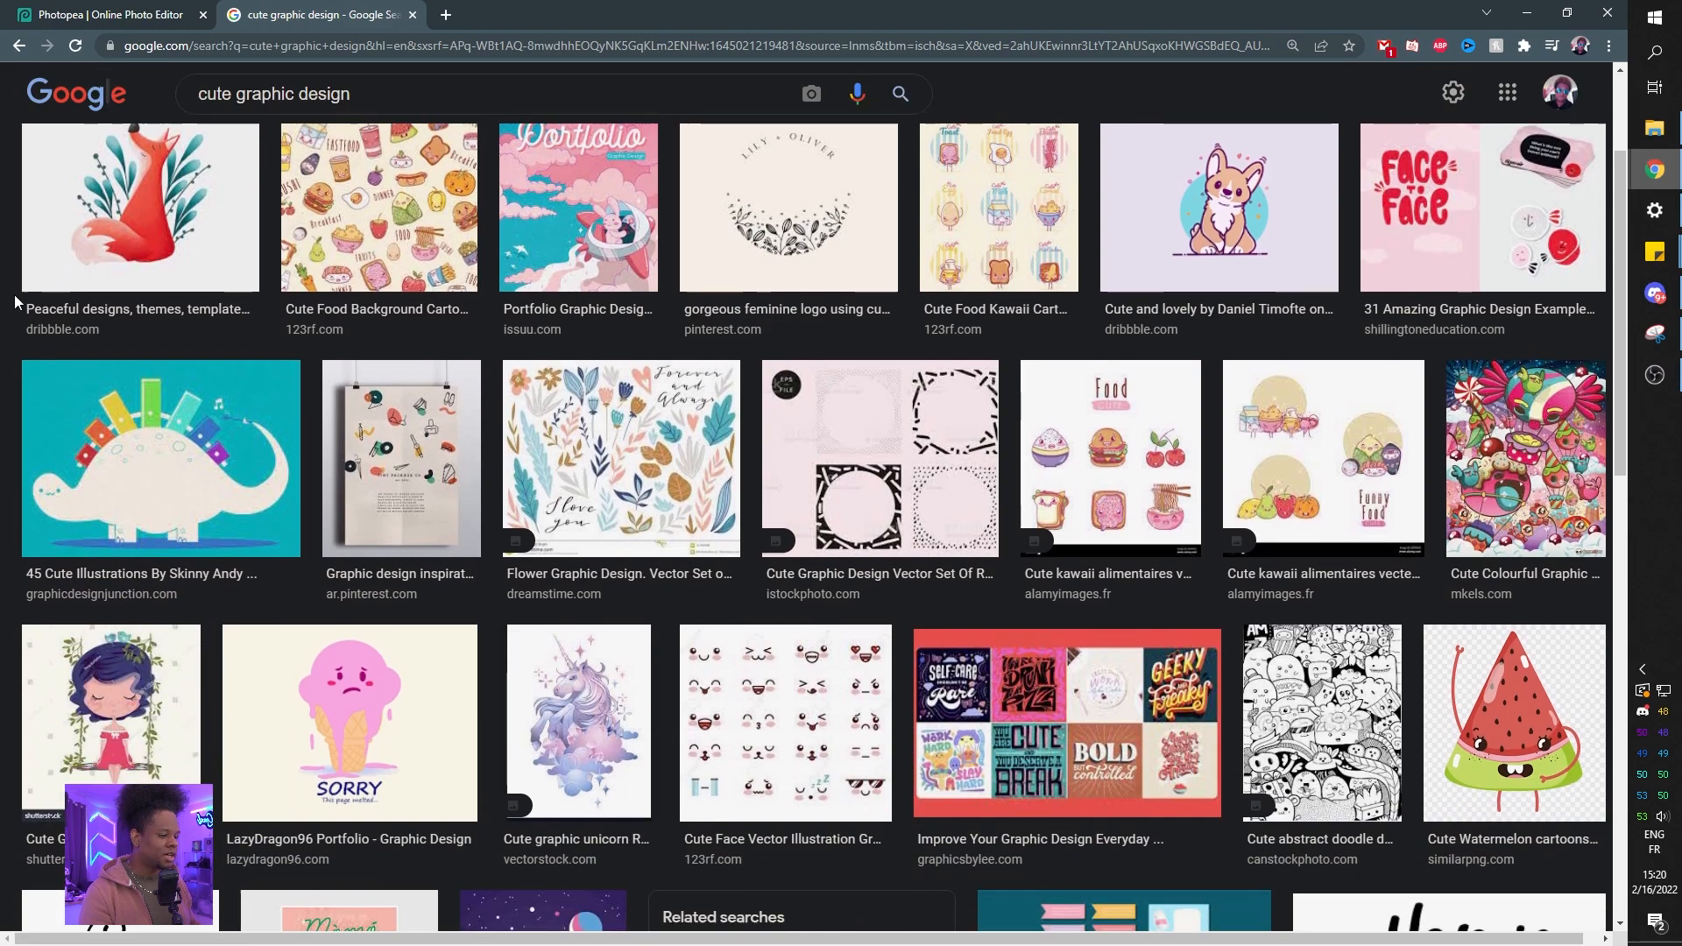
scroll(14, 301, down, 5)
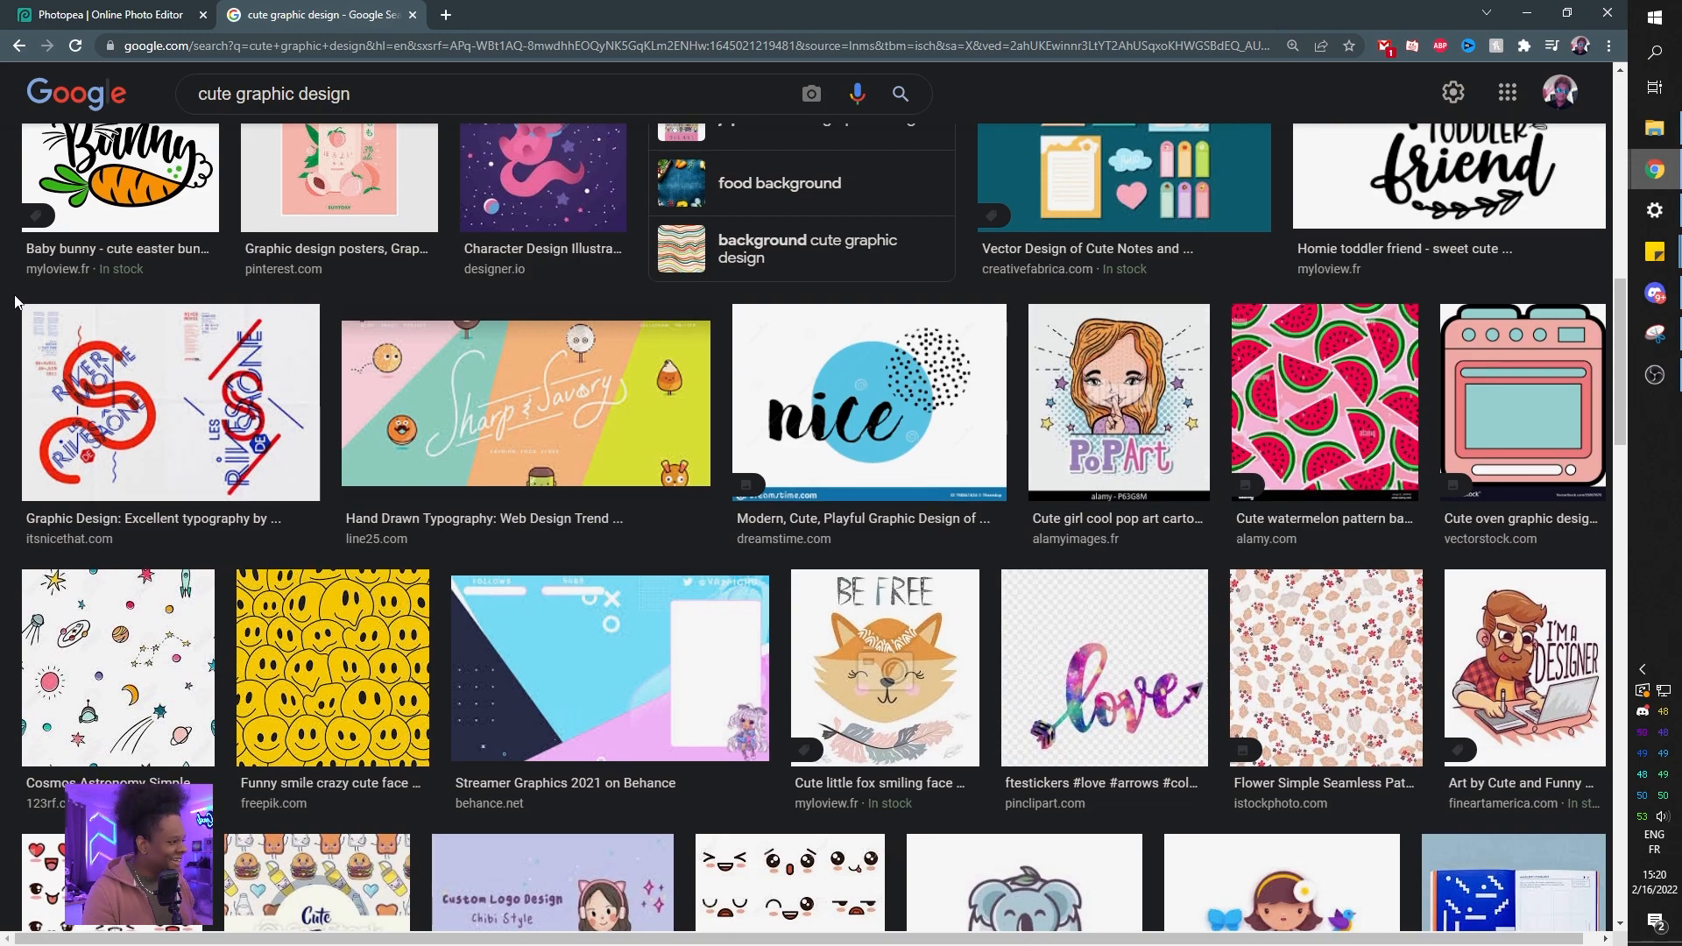
scroll(14, 300, down, 9)
scroll(14, 301, down, 7)
scroll(14, 301, down, 2)
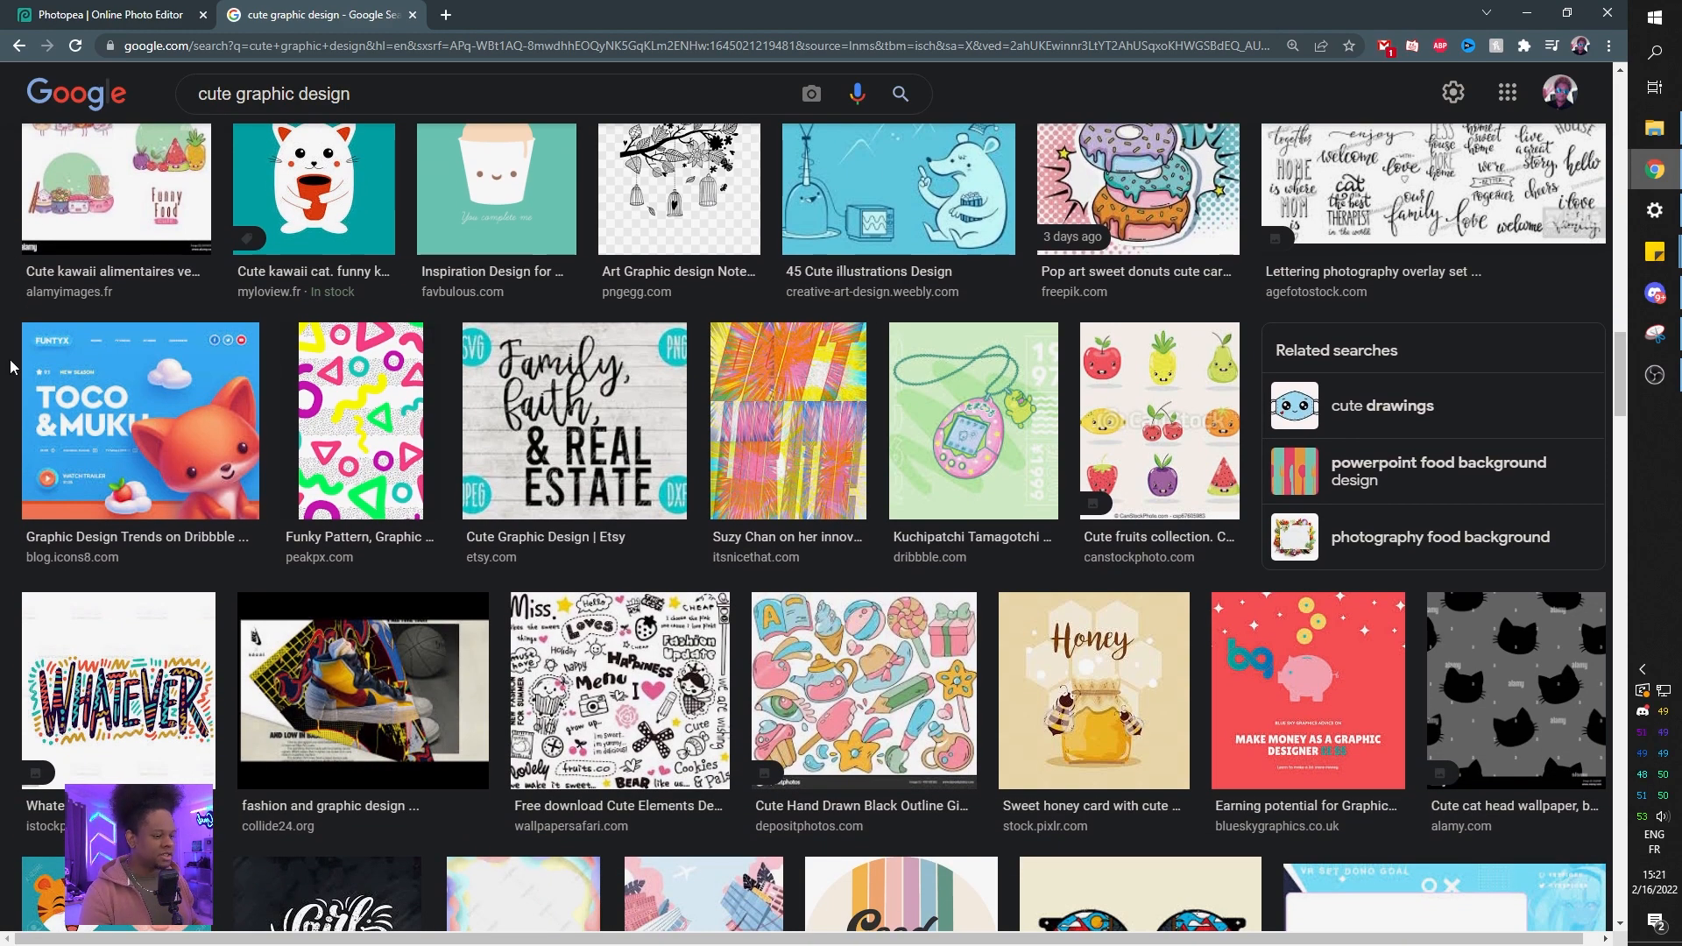
scroll(9, 359, up, 5)
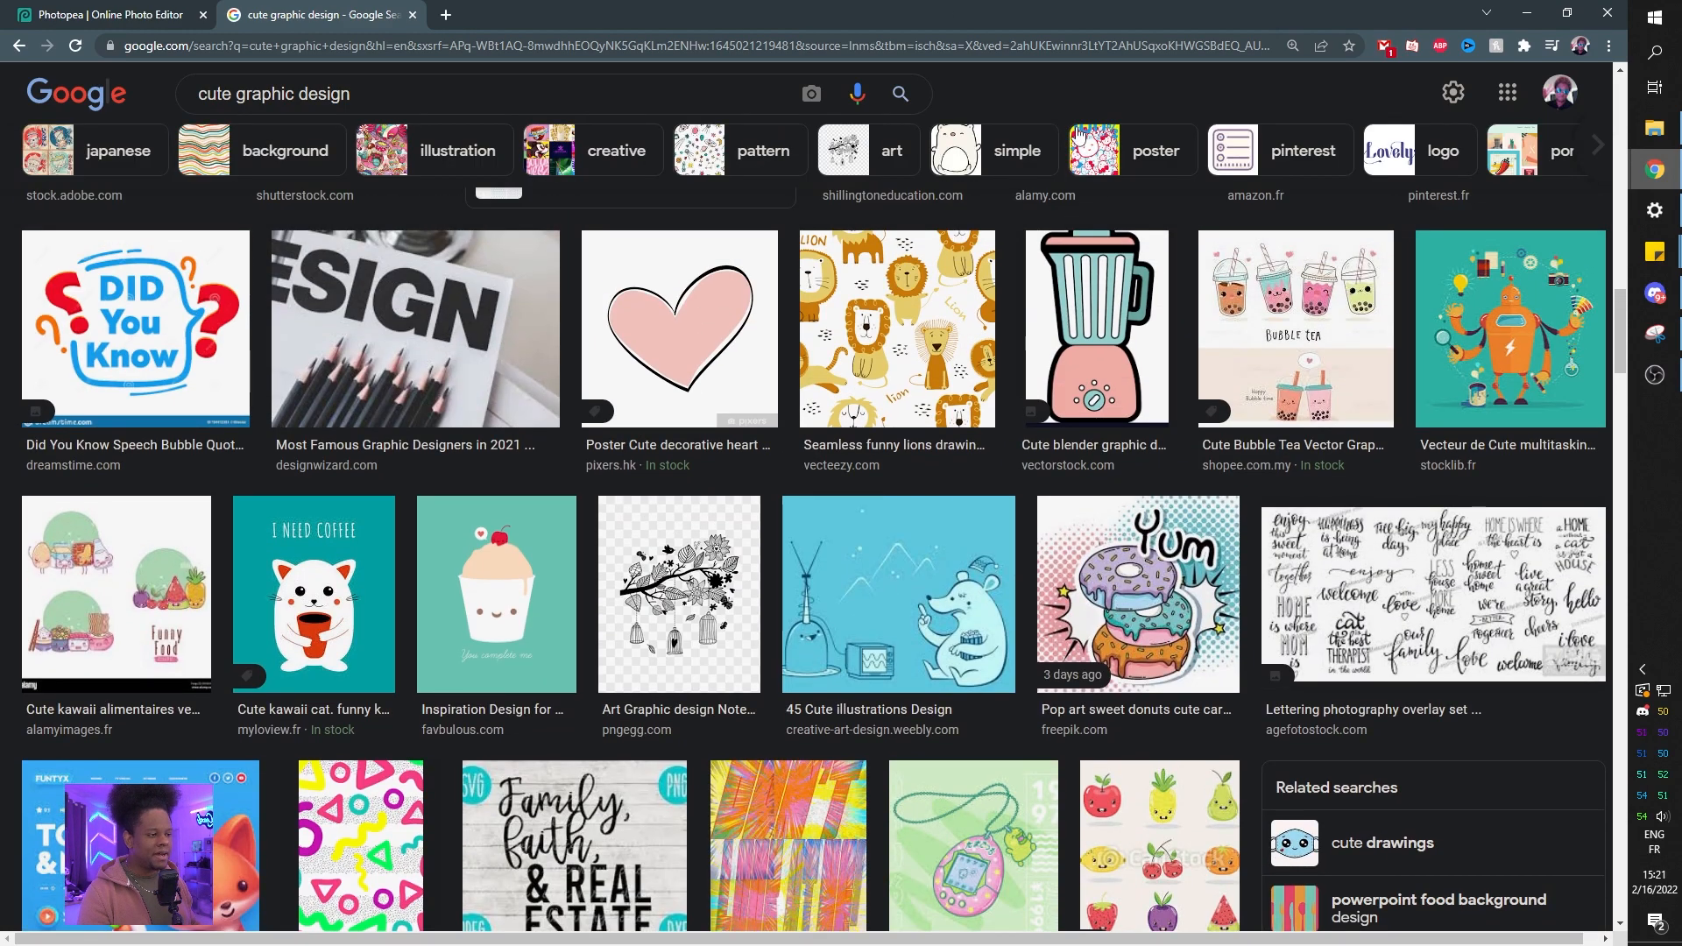
Open and examine individual cute graphic design images, such as the cupcake and kawaii faces.
click(1232, 326)
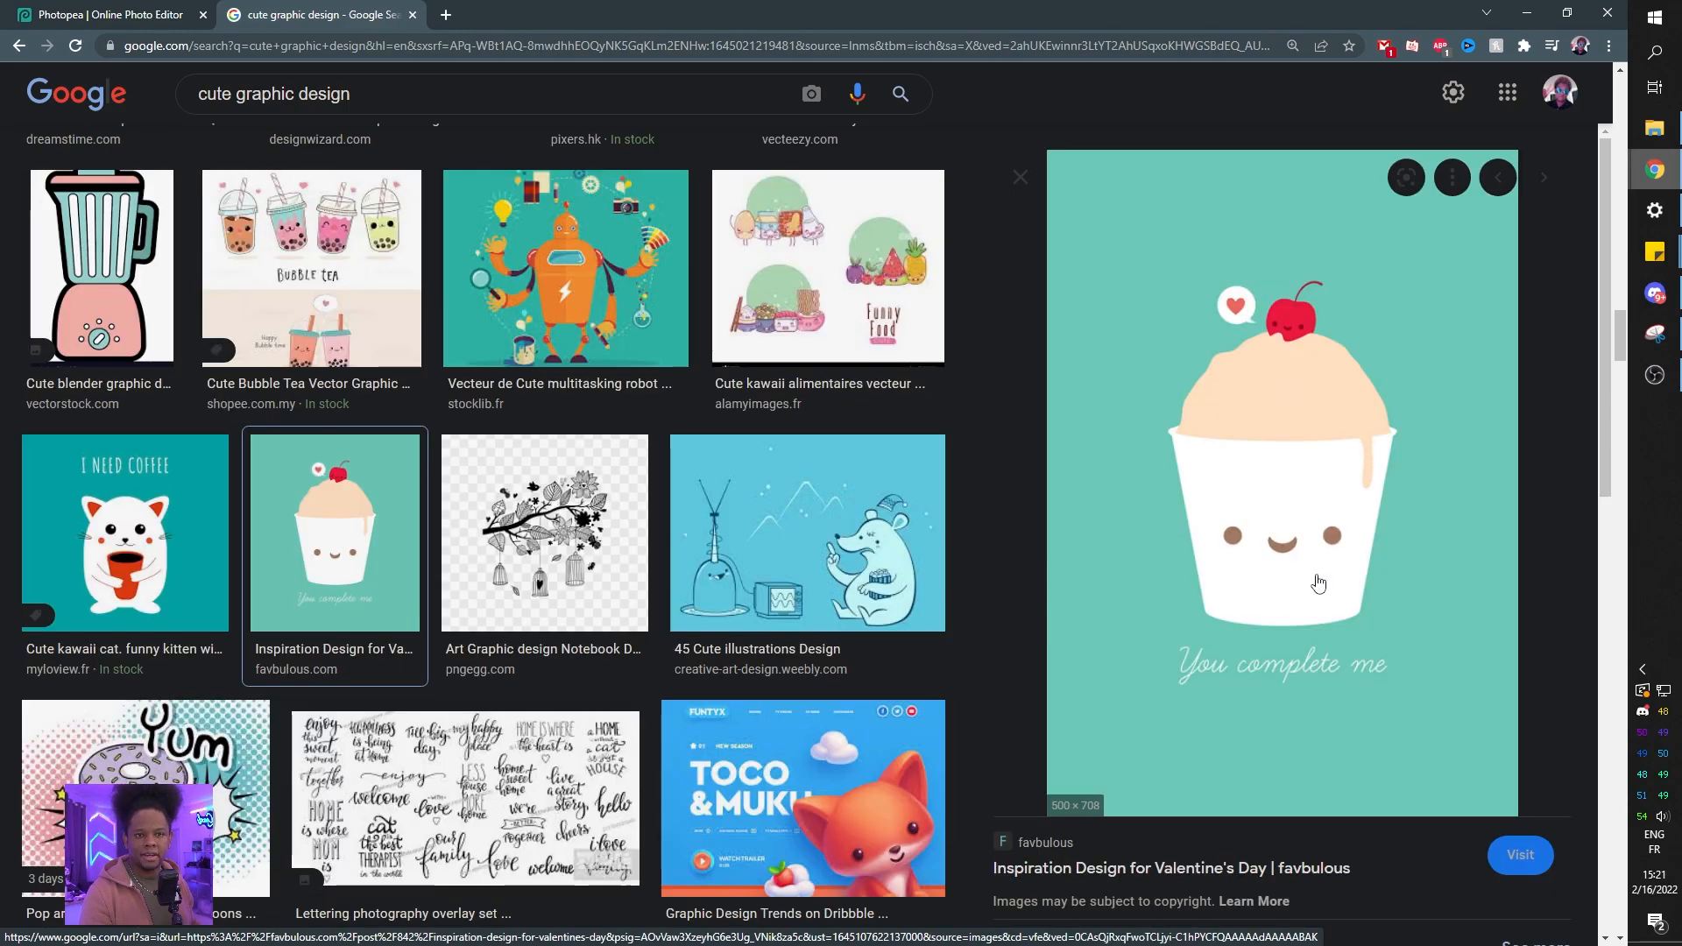
key(Left)
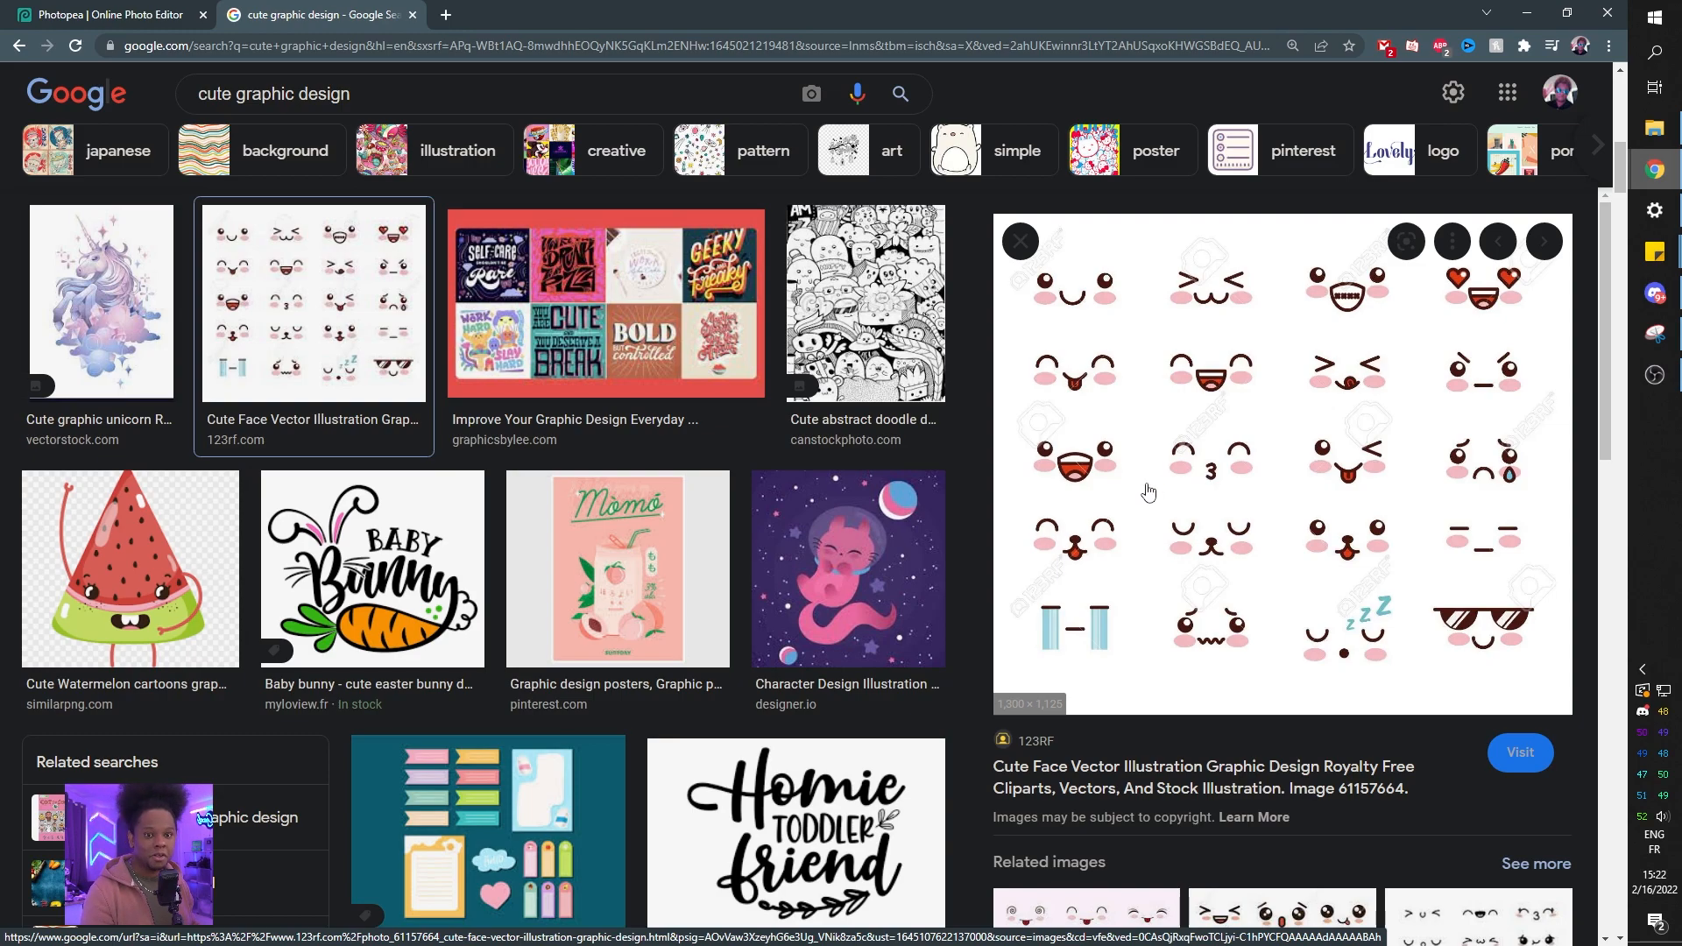
scroll(1149, 492, down, 10)
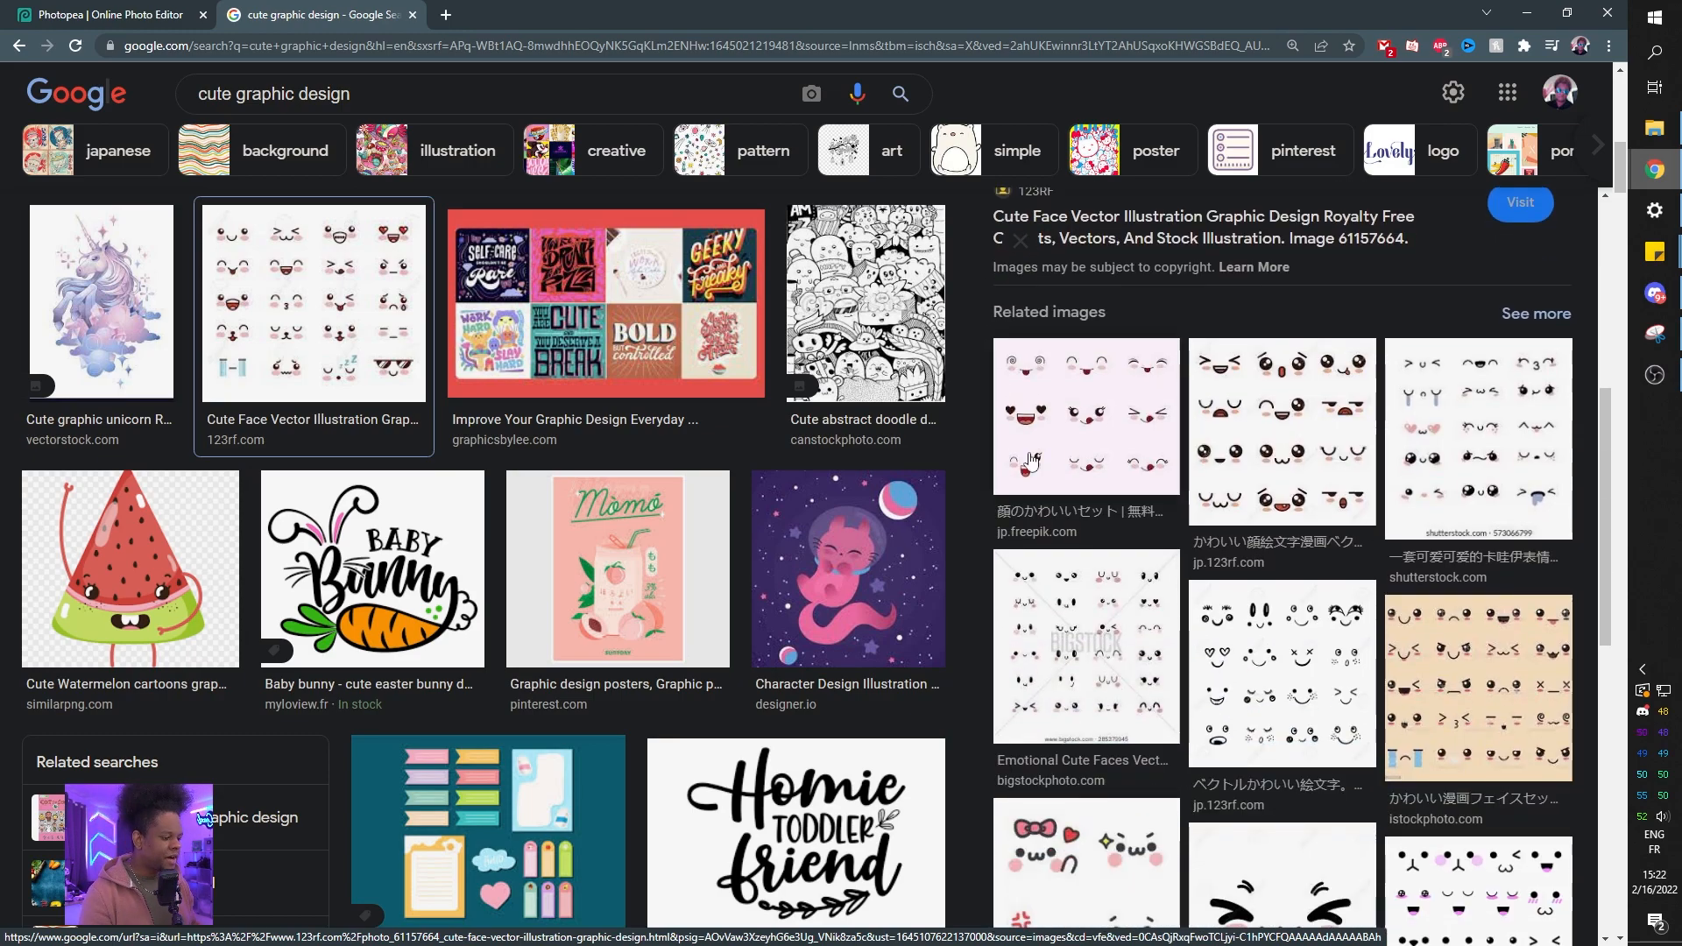
scroll(1241, 382, down, 3)
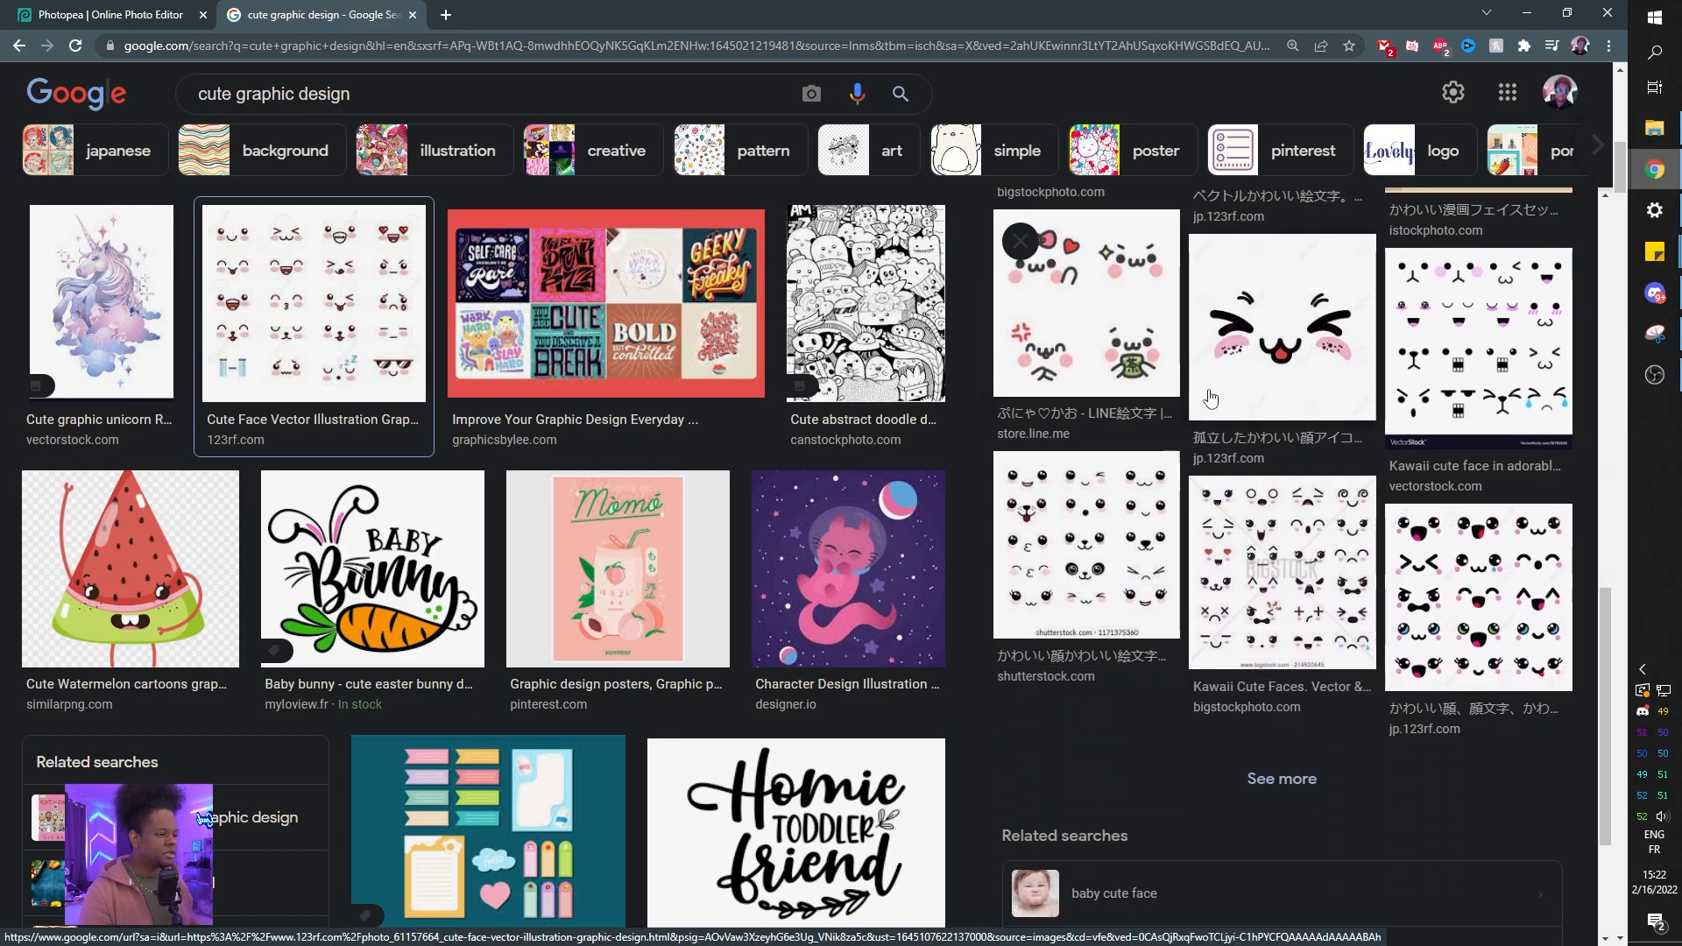
click(1218, 386)
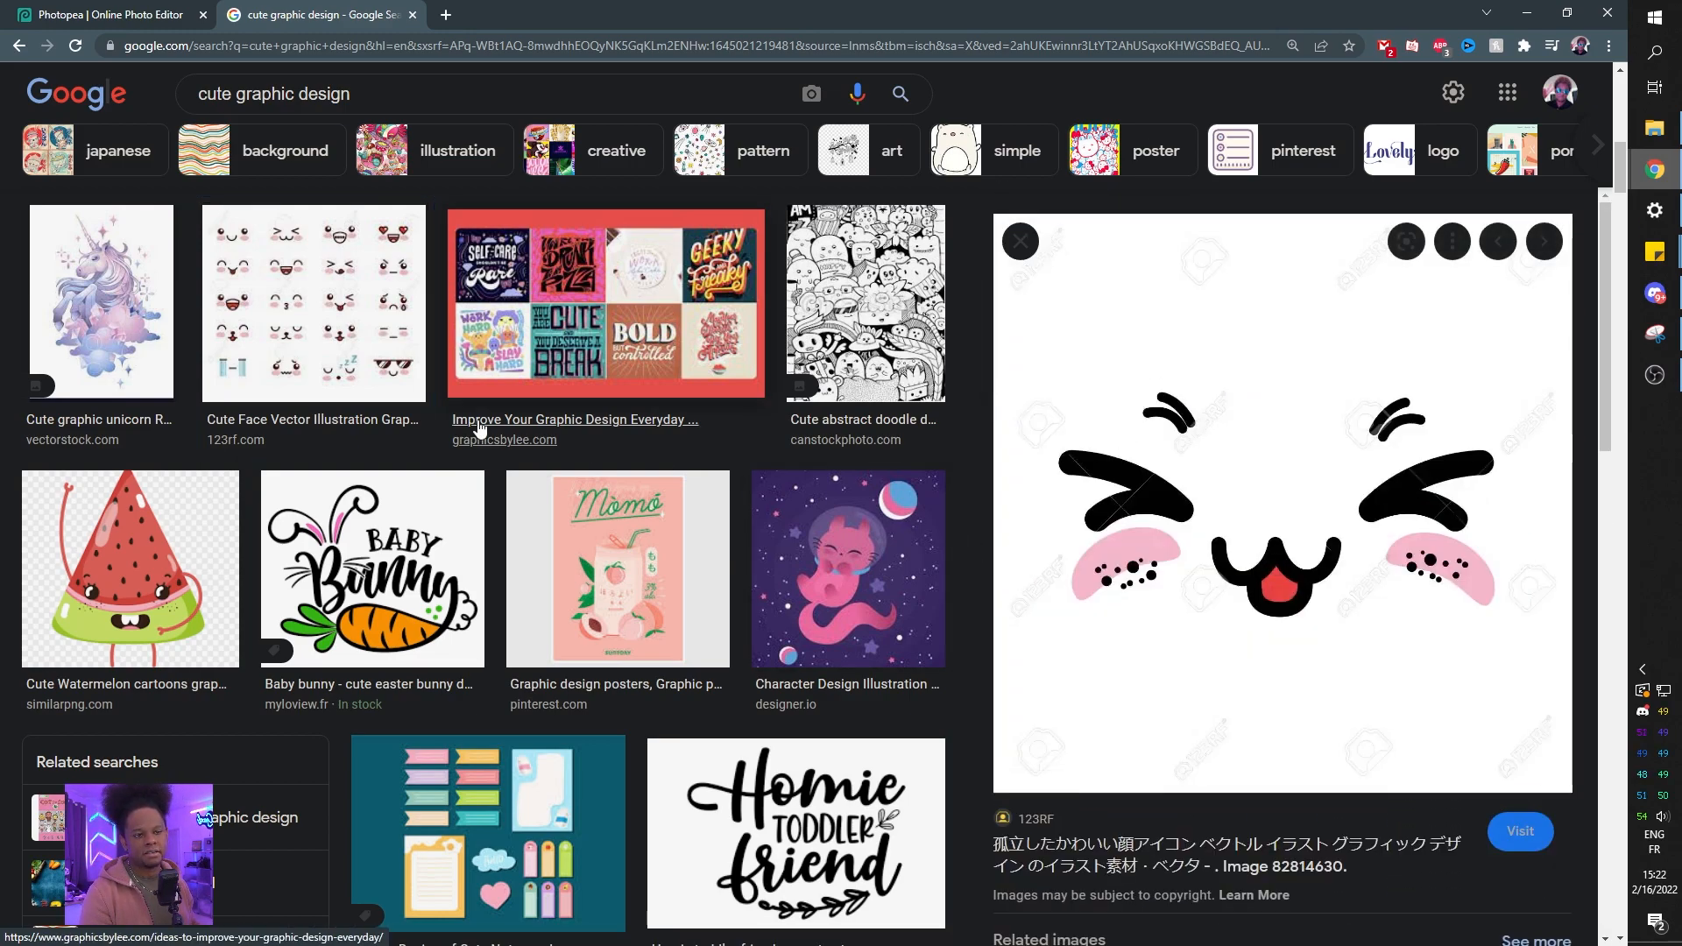
scroll(365, 329, up, 2)
scroll(364, 329, up, 5)
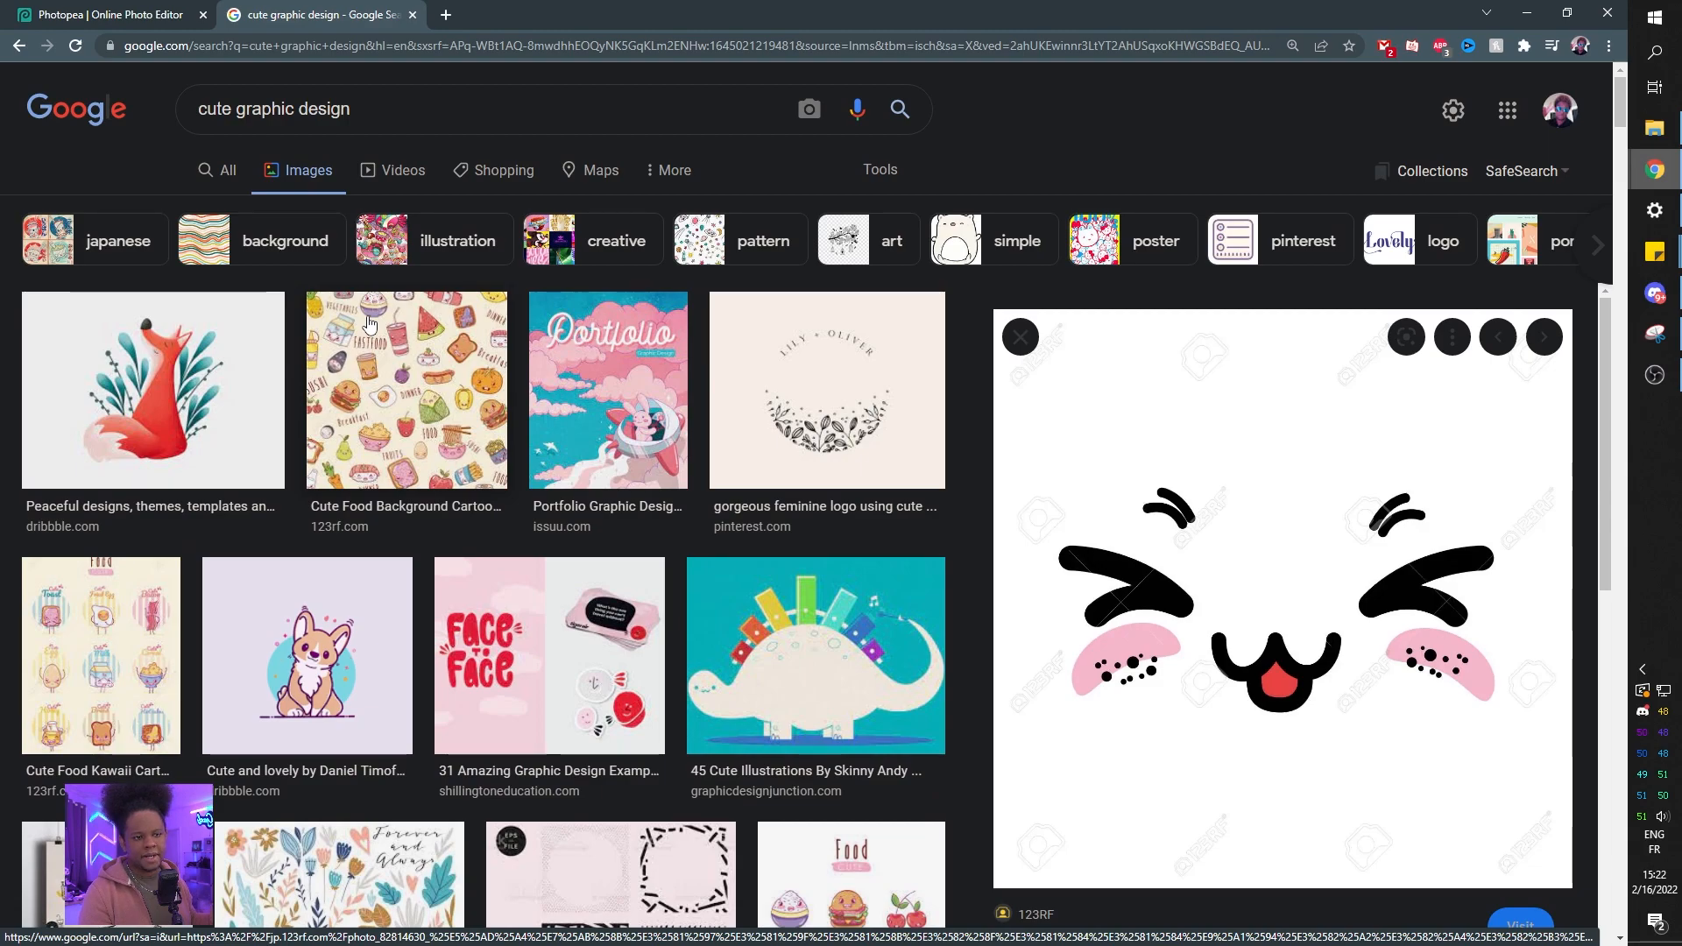
Search images for cute color palette.
drag(373, 105, 236, 109)
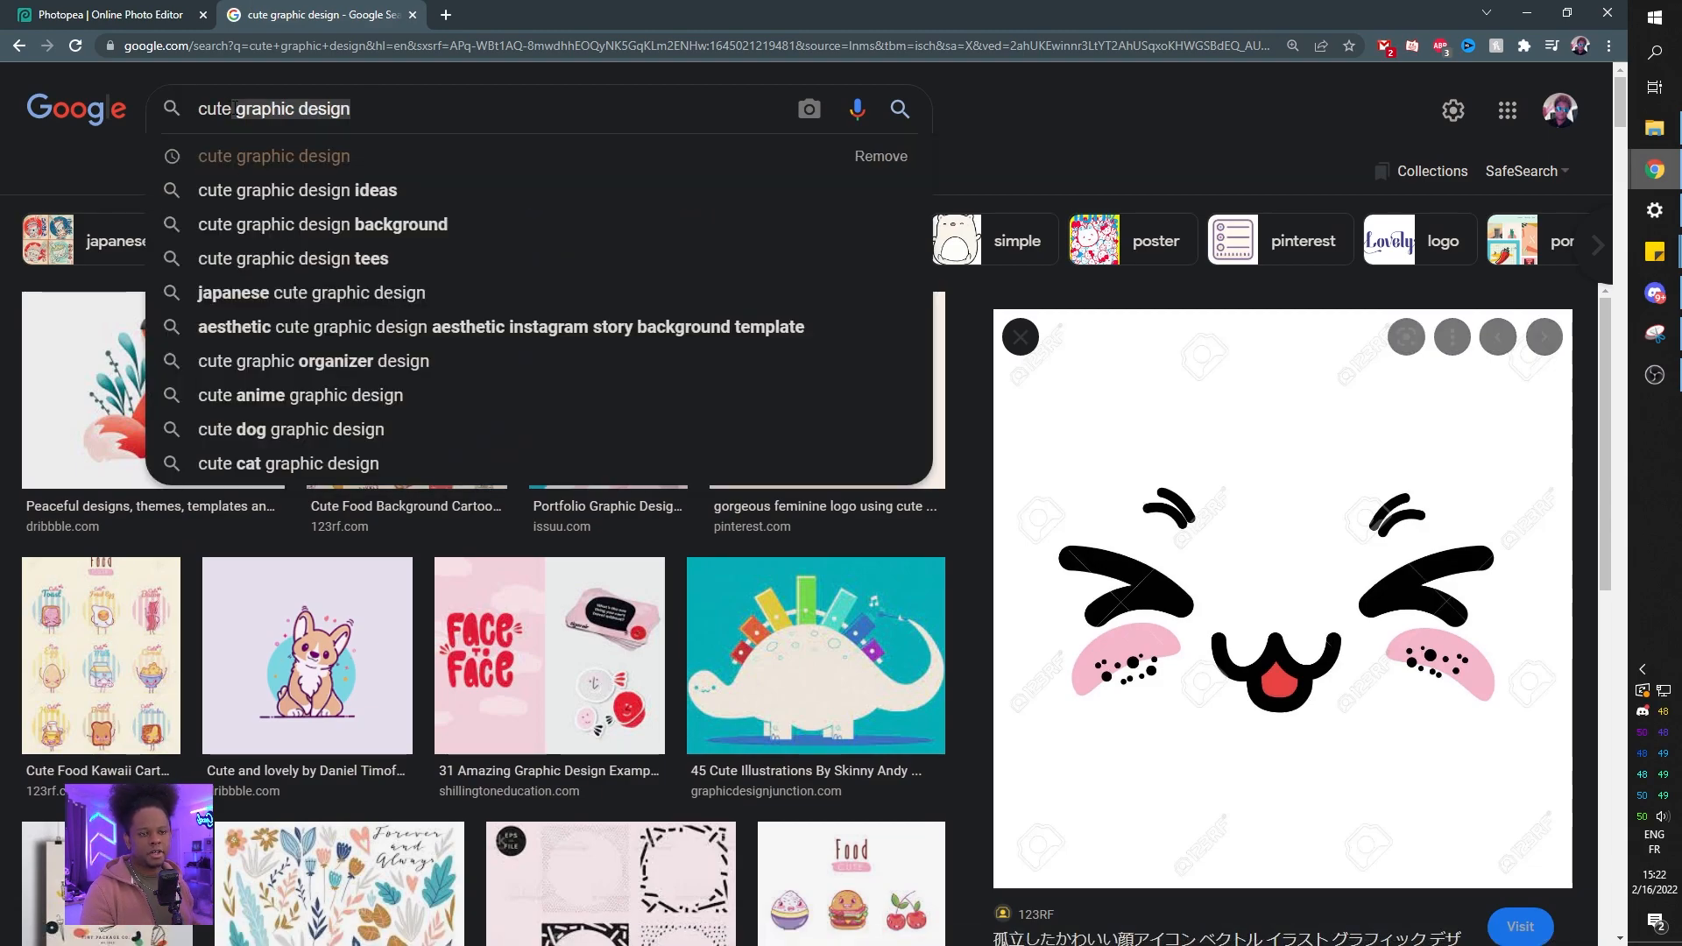
text(color palette)
key(Return)
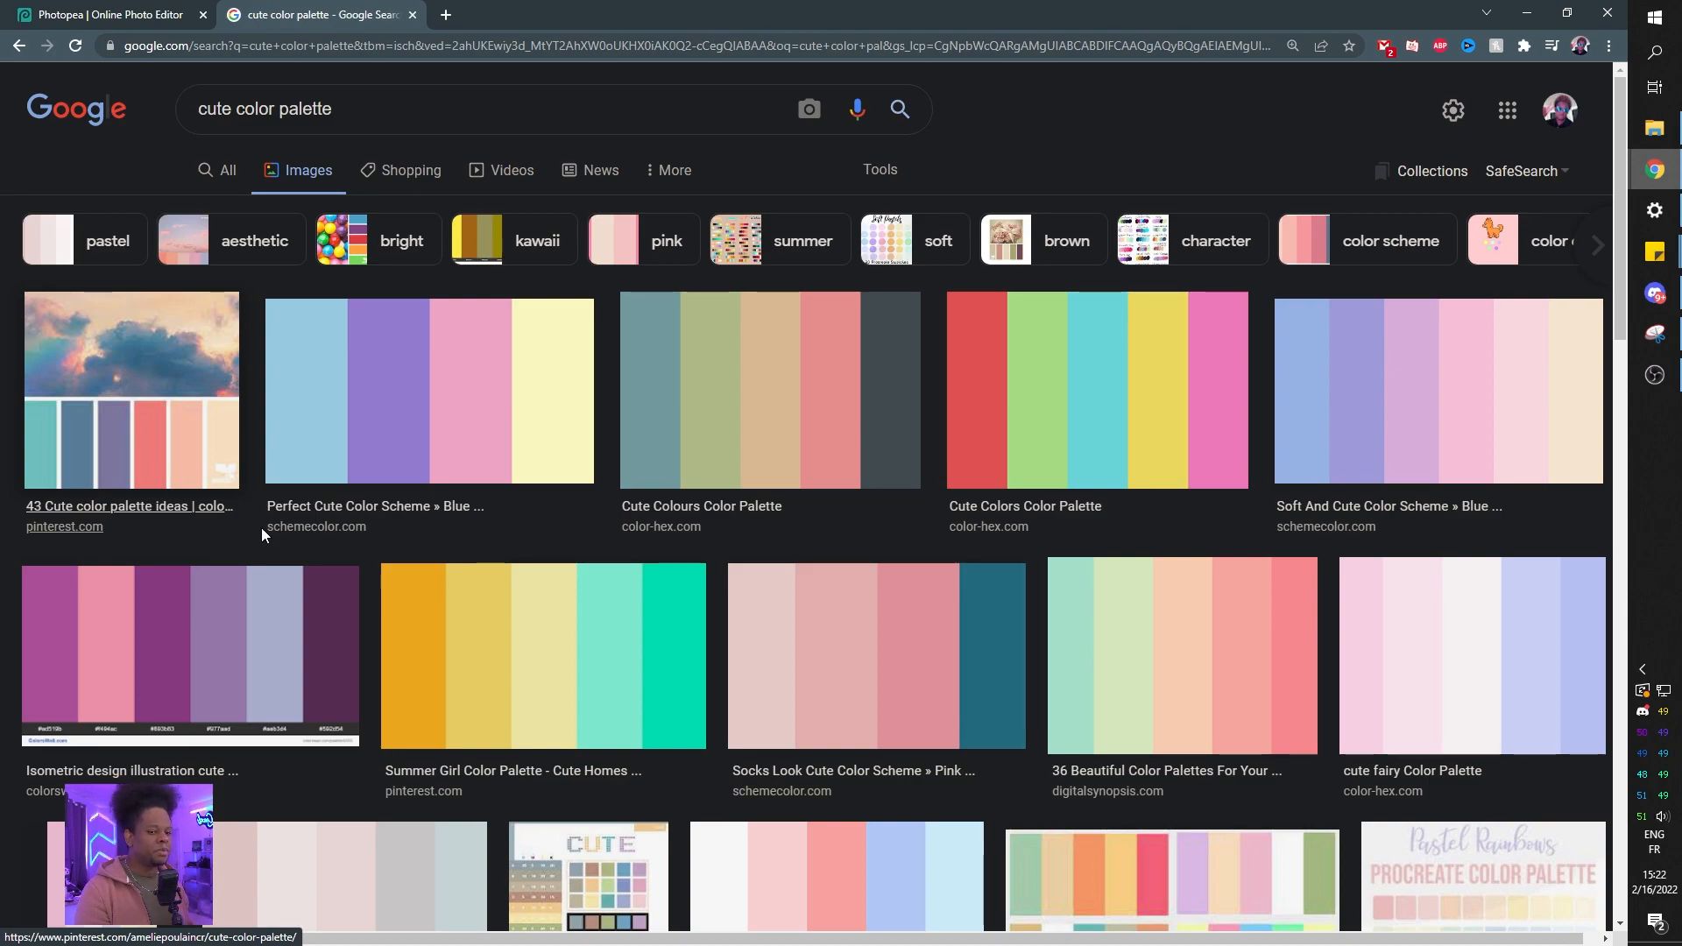
Browse the cute color palette results and open the blue, purple, pink and yellow palette.
scroll(377, 561, down, 3)
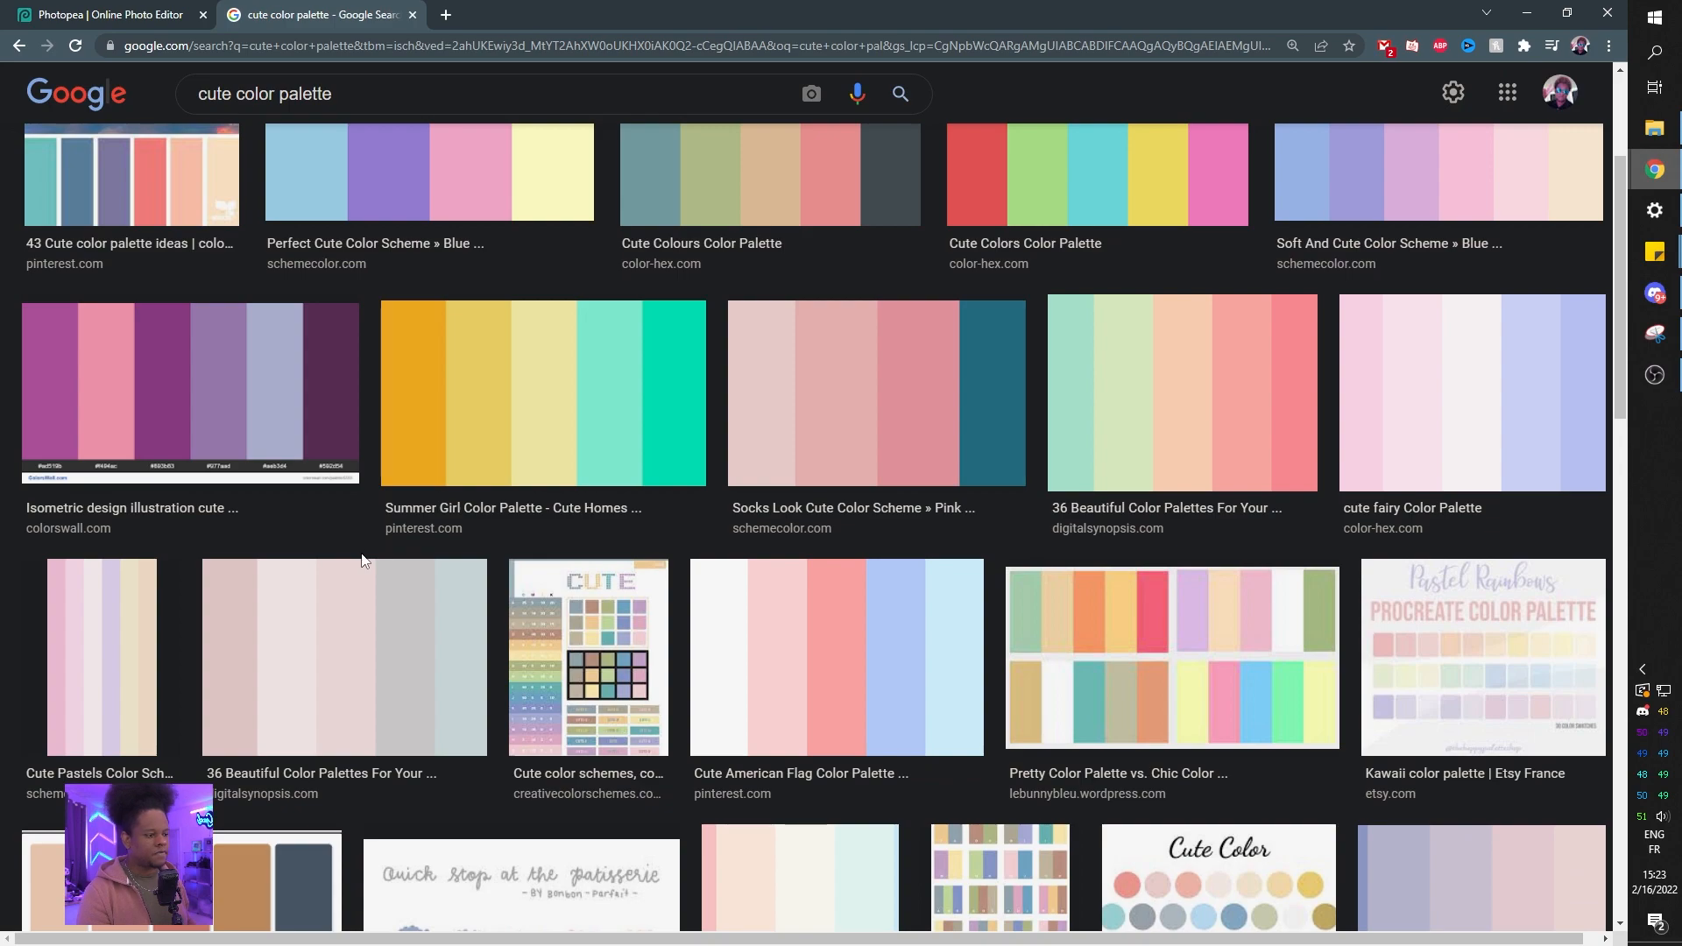
scroll(377, 526, up, 2)
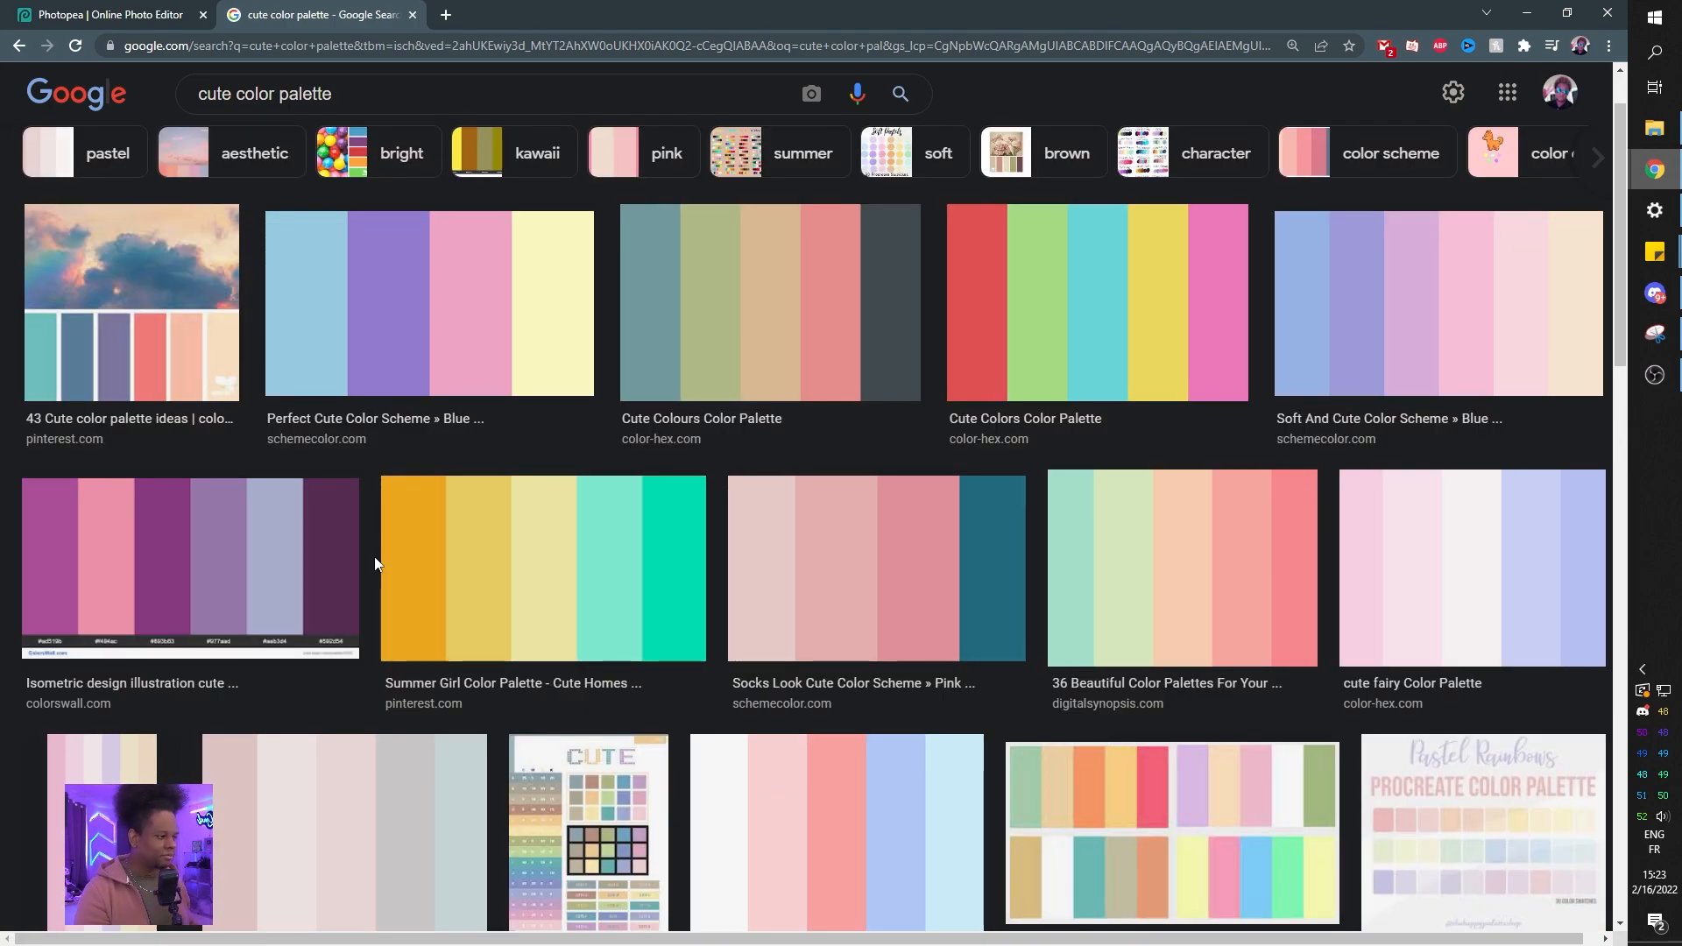
scroll(375, 556, up, 1)
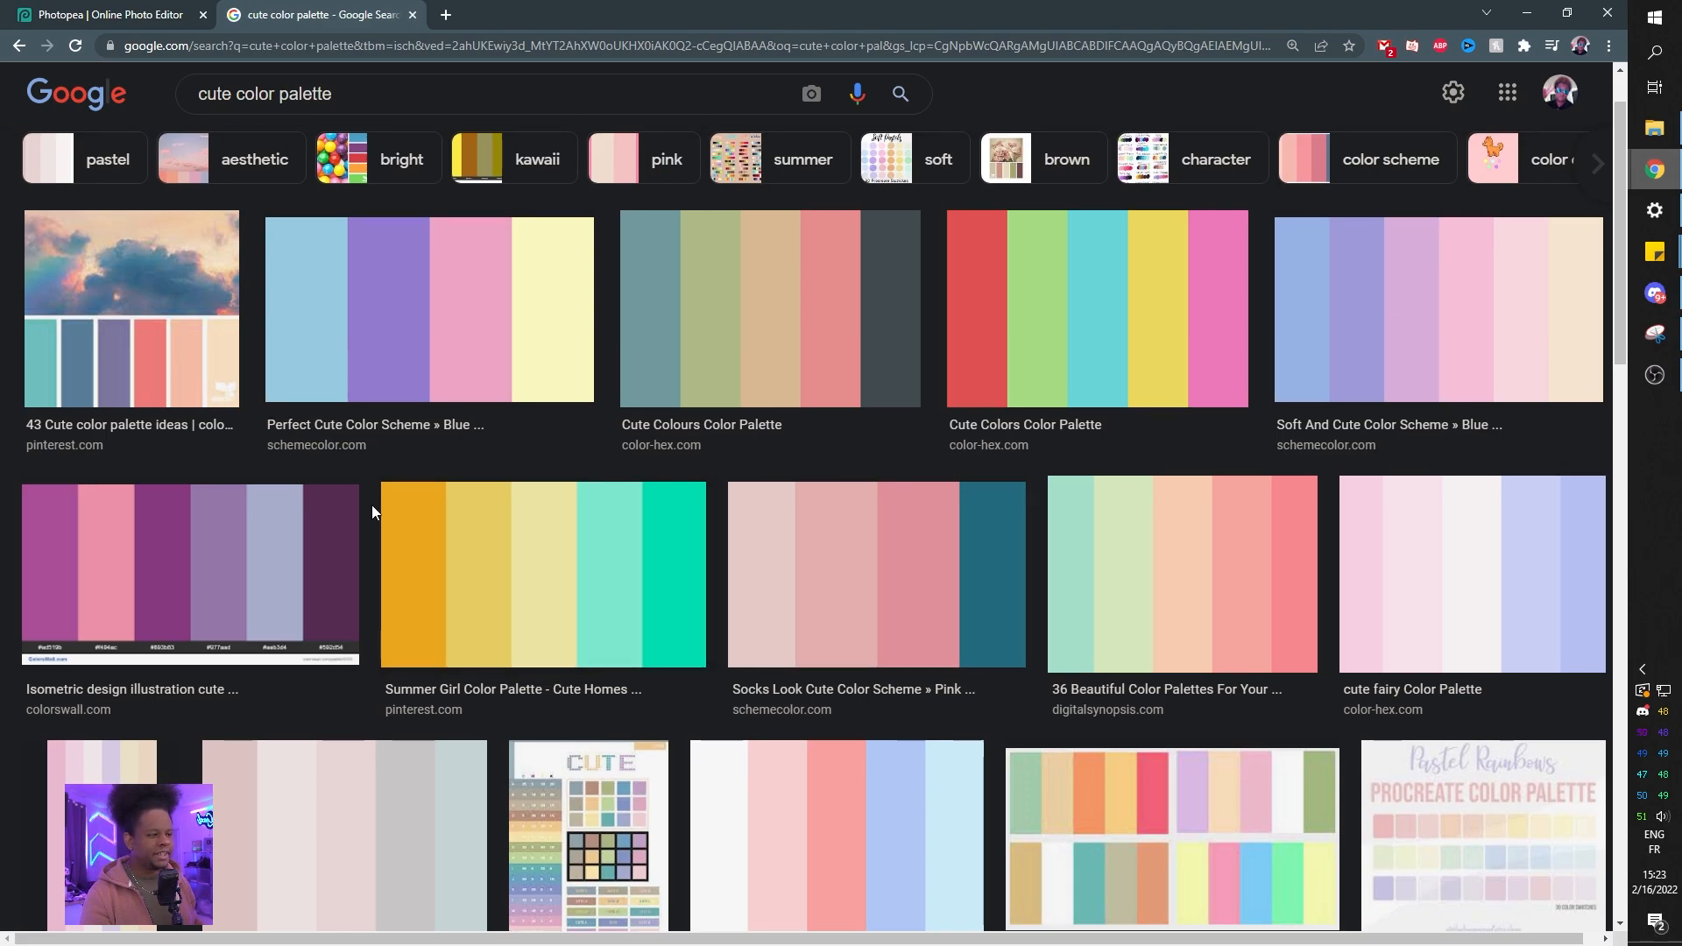
scroll(377, 511, down, 10)
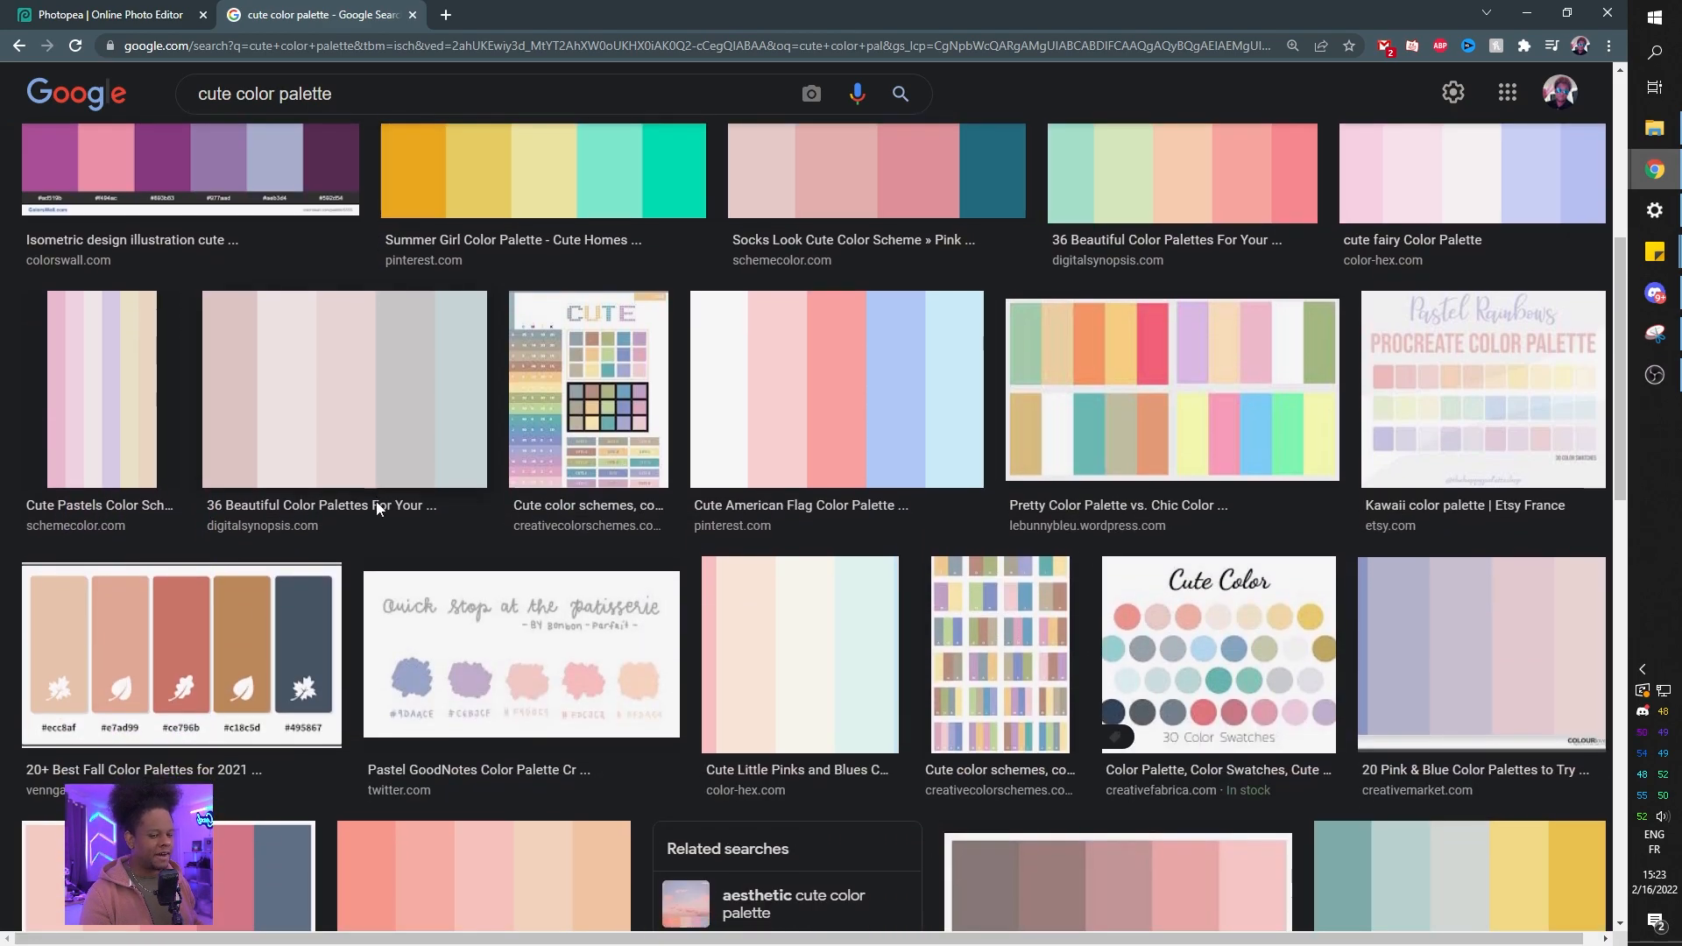
scroll(403, 486, up, 1)
scroll(396, 475, down, 4)
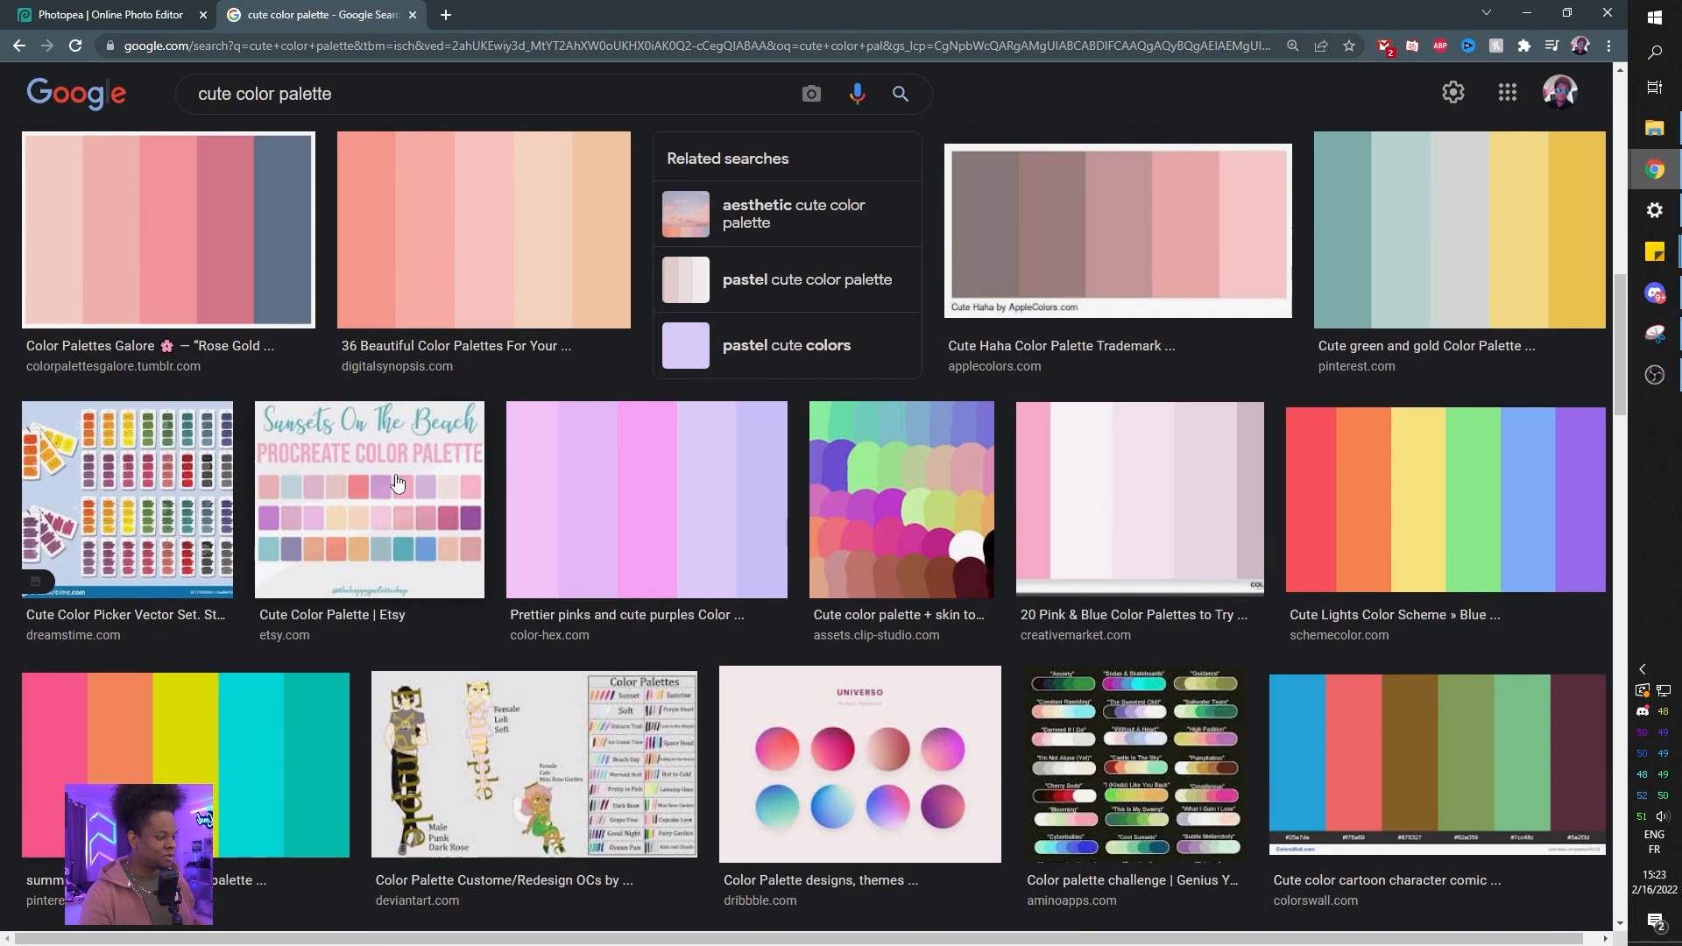
scroll(397, 483, down, 1)
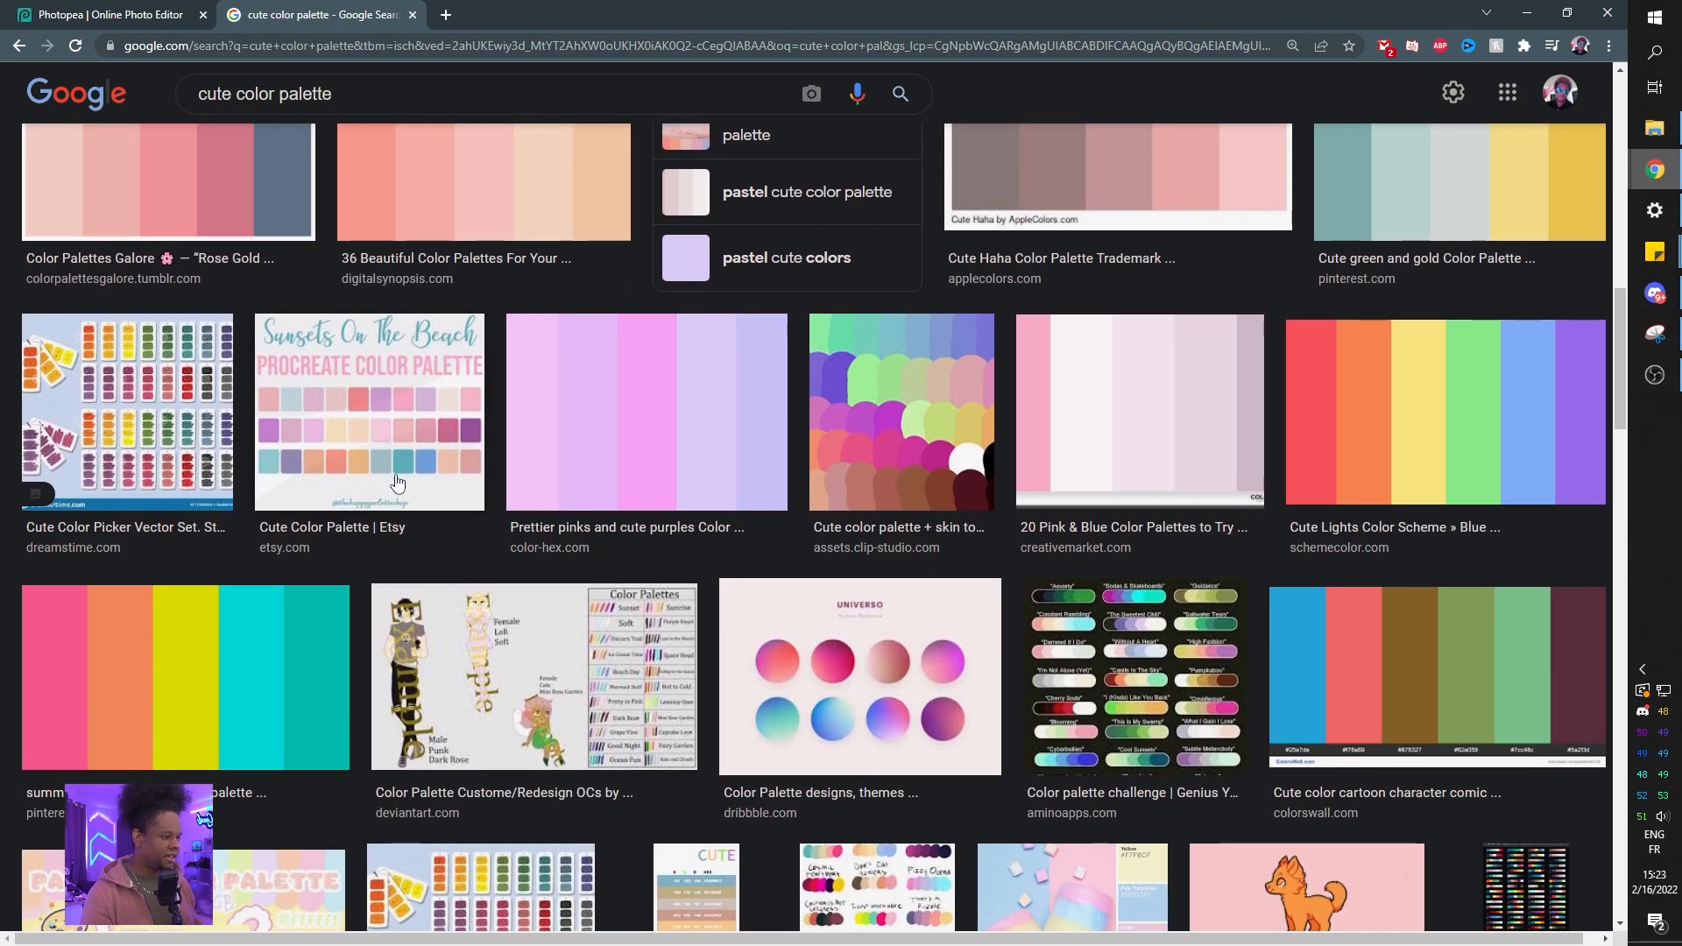
scroll(371, 543, up, 15)
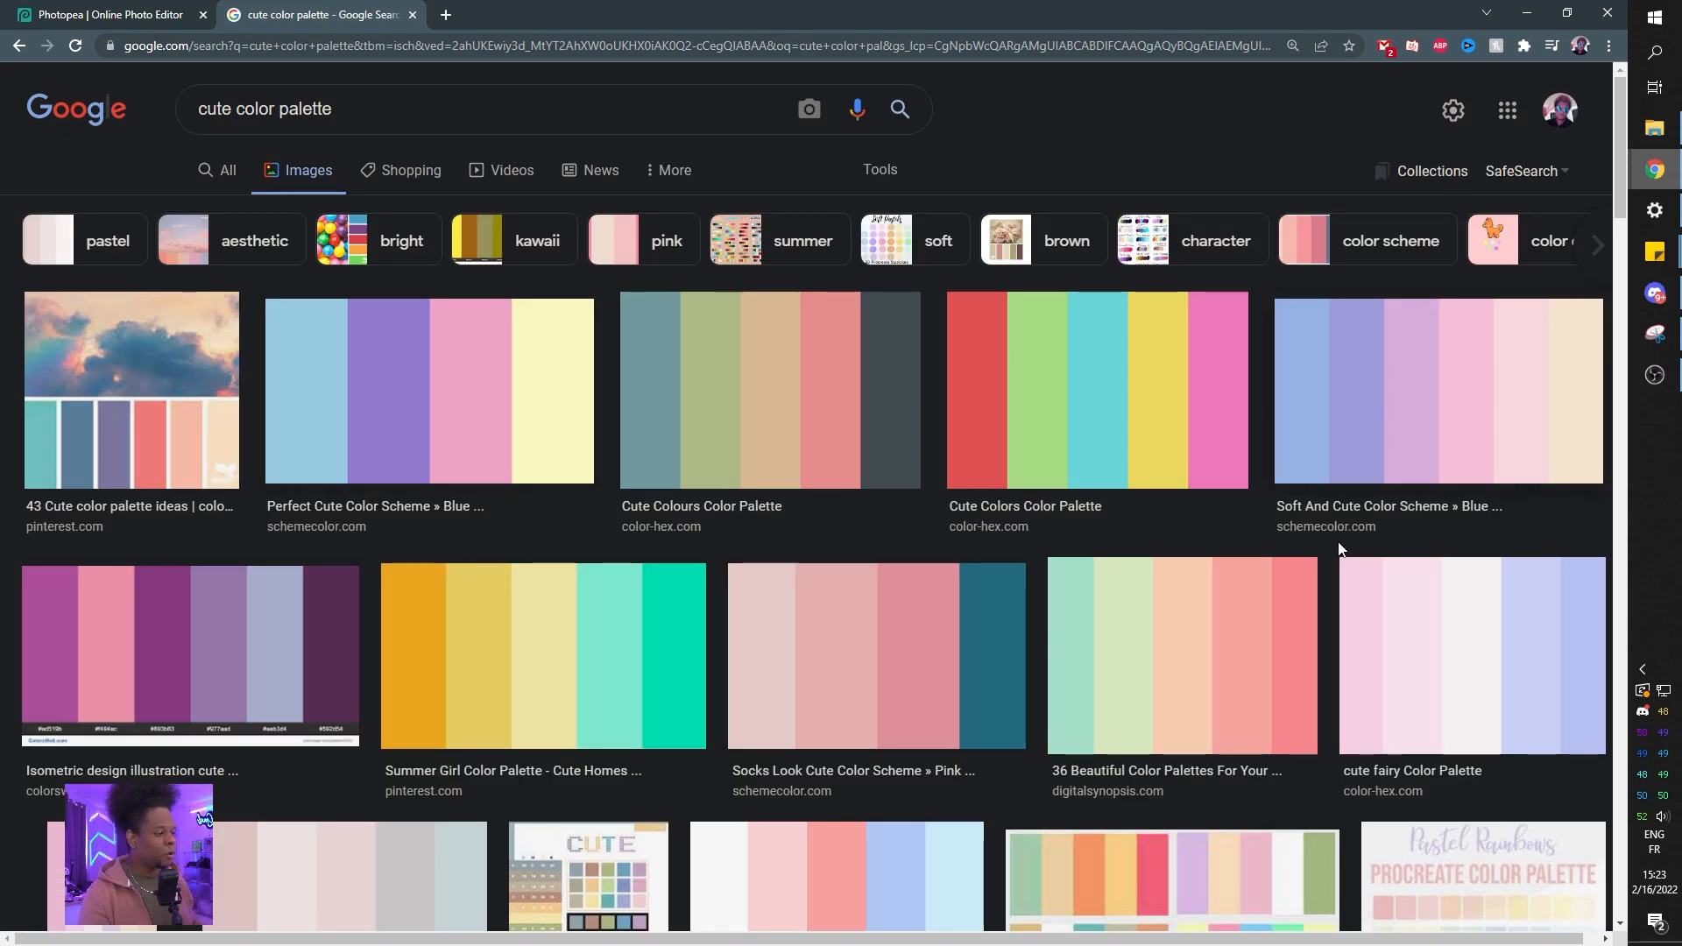
click(463, 392)
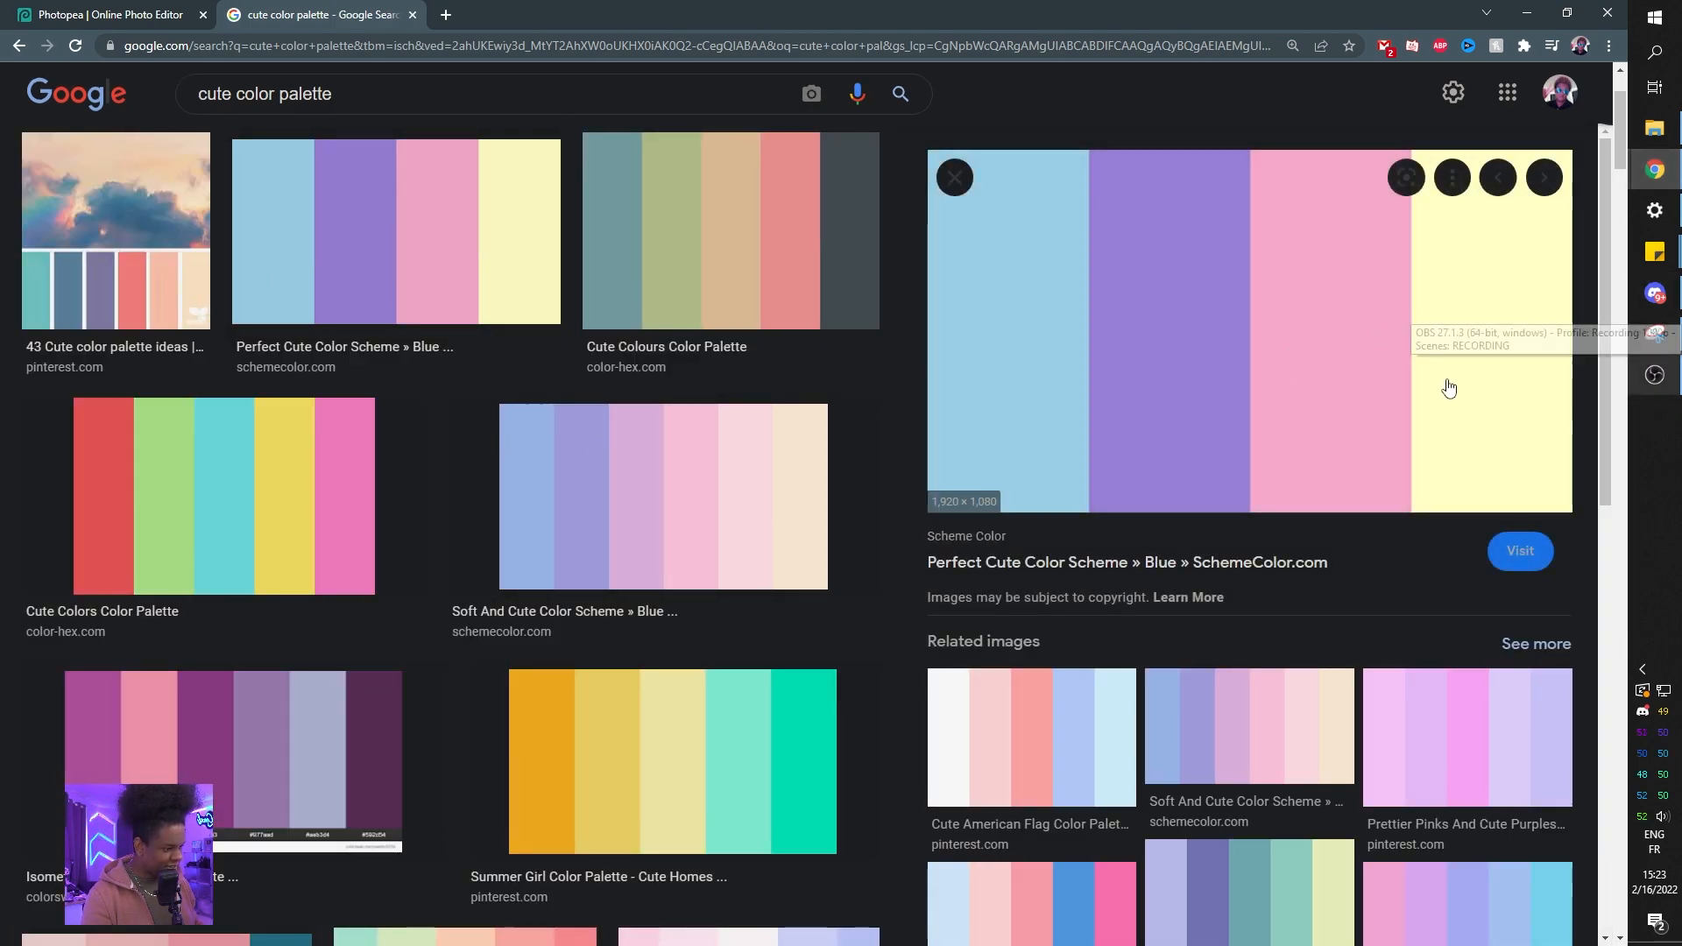
Open Photopea in a new incognito window and dismiss its welcome banner.
click(103, 19)
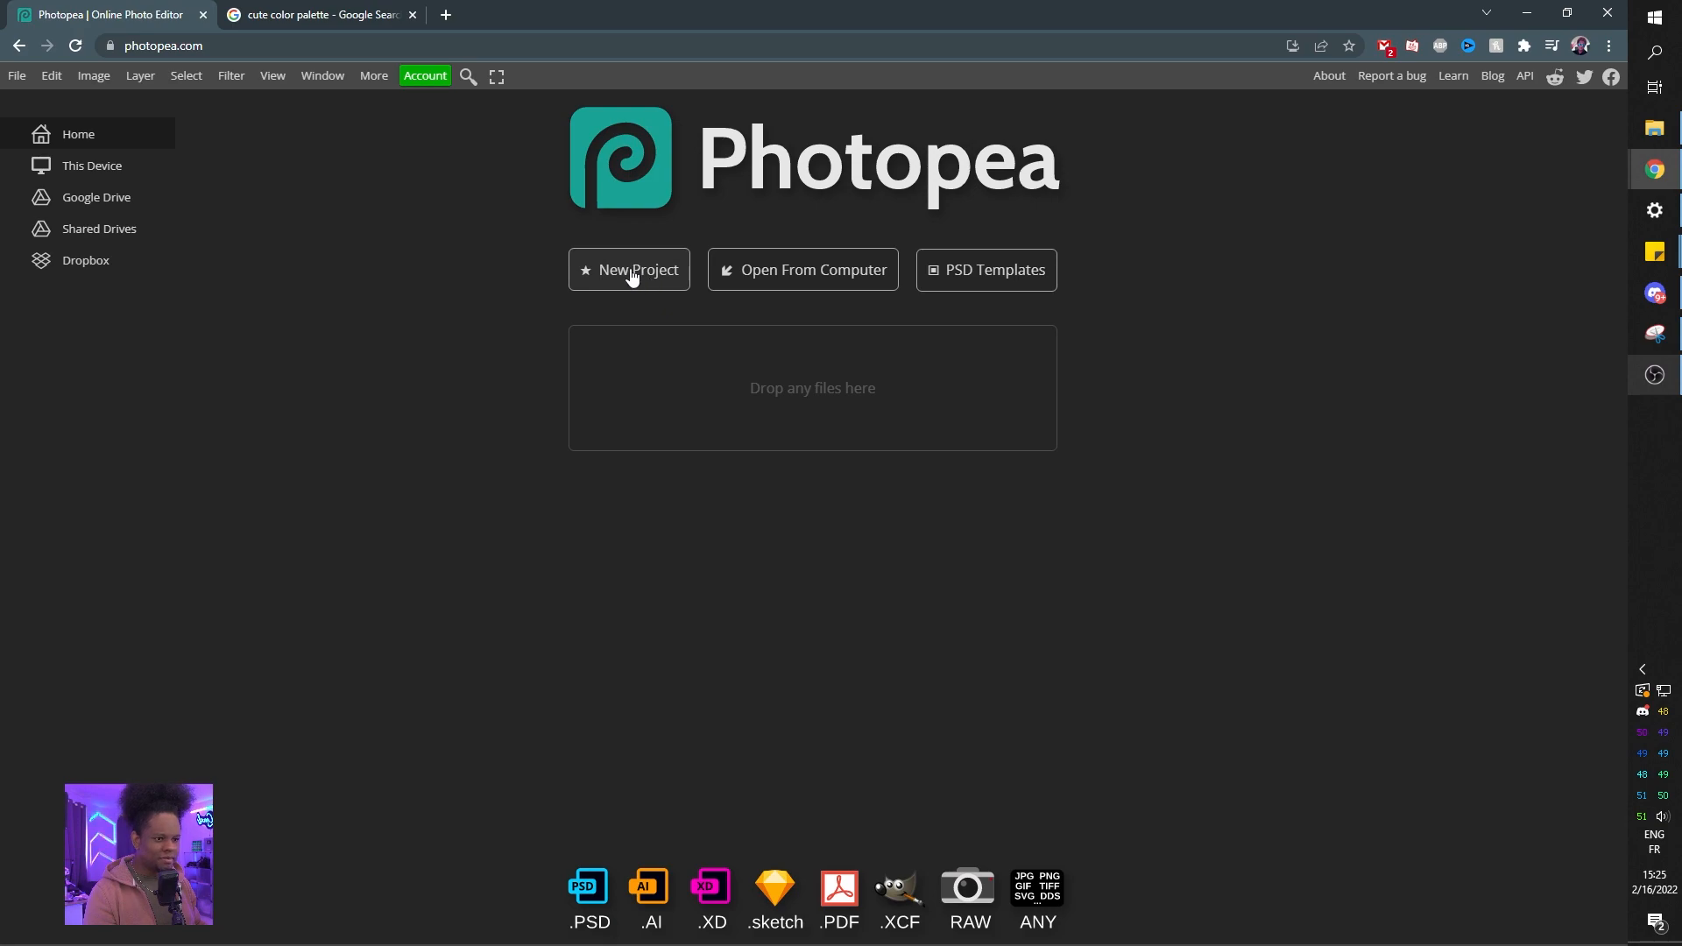
click(16, 75)
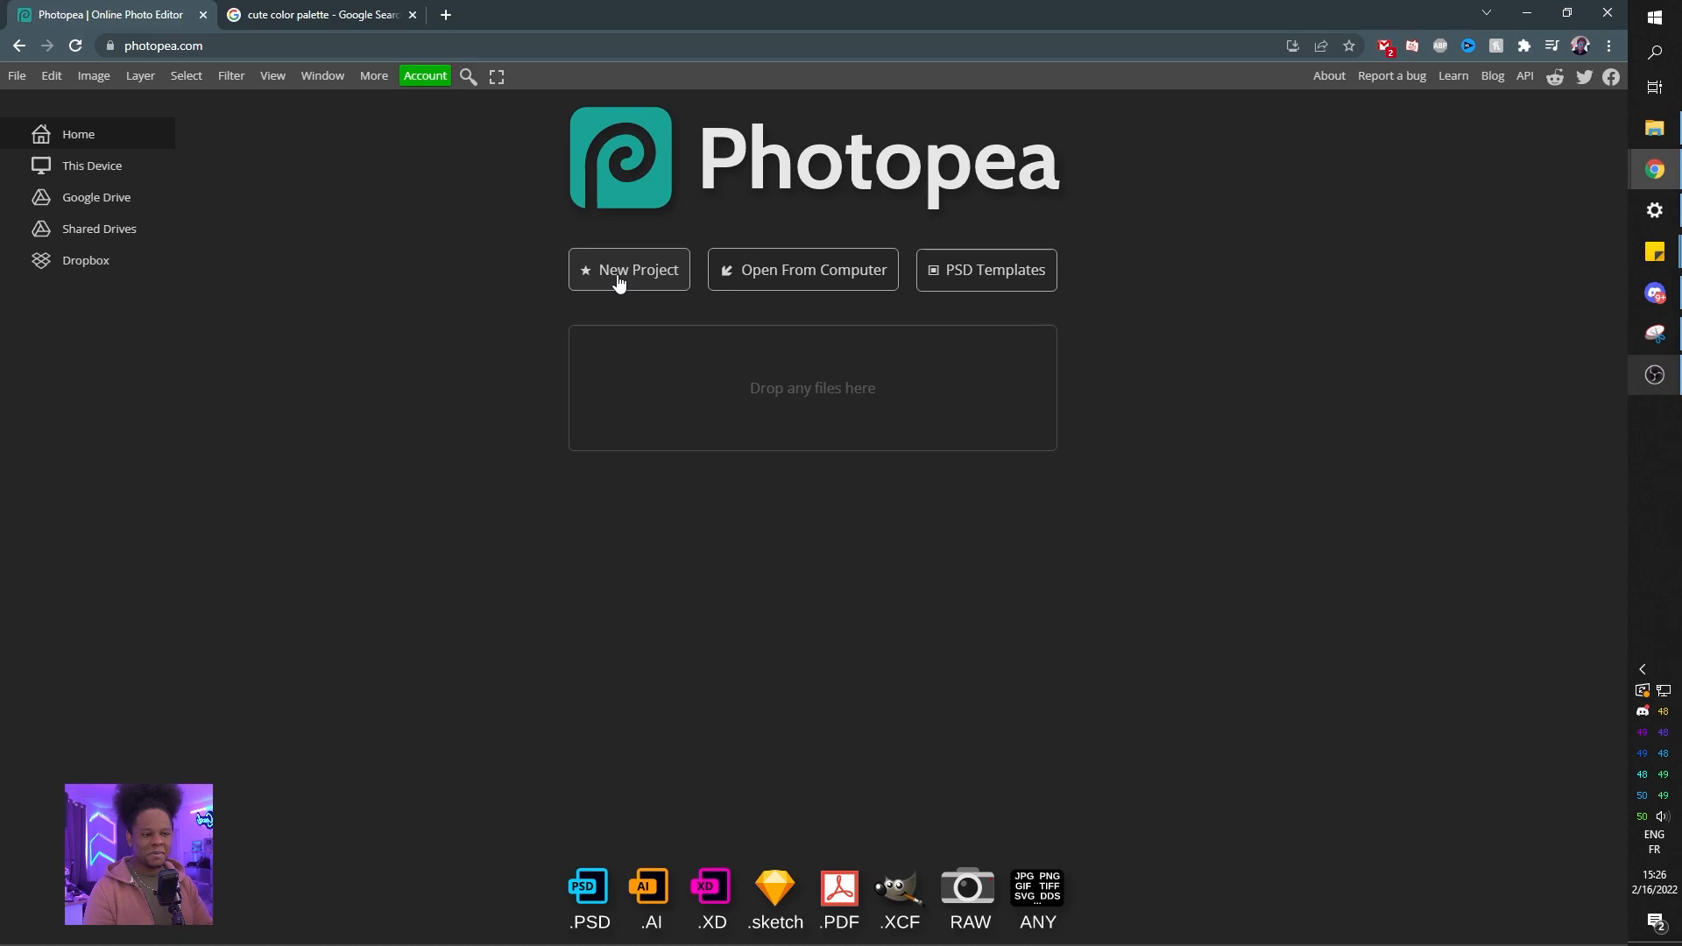
key(ctrl+shift+n)
text(p)
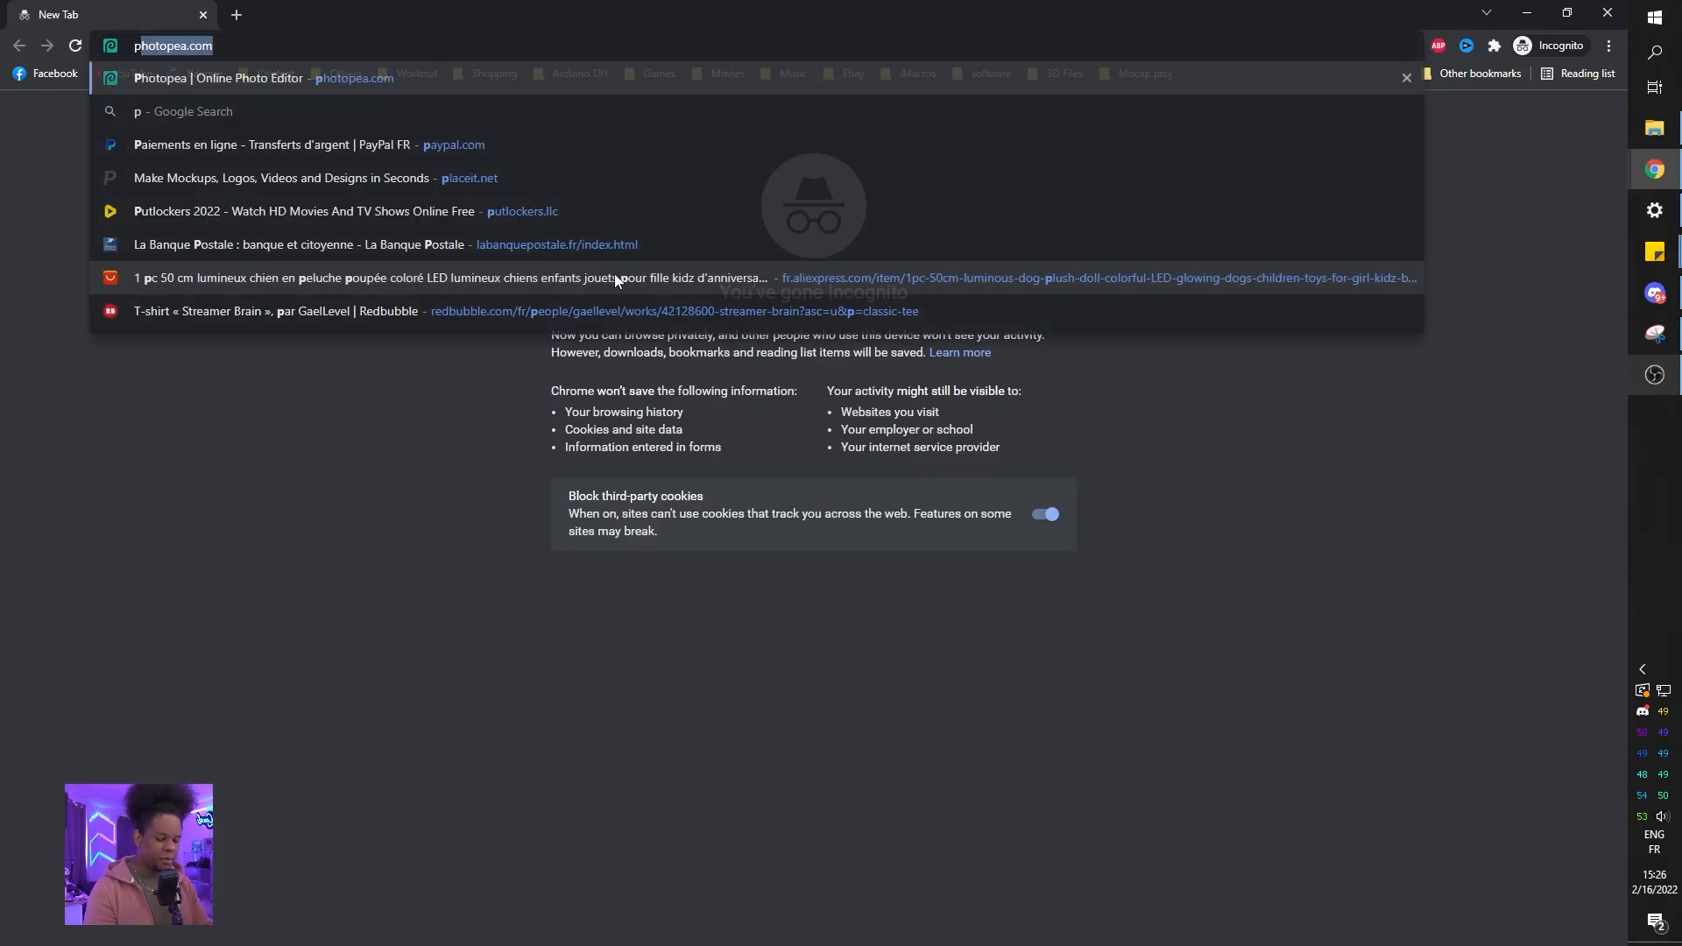
key(Return)
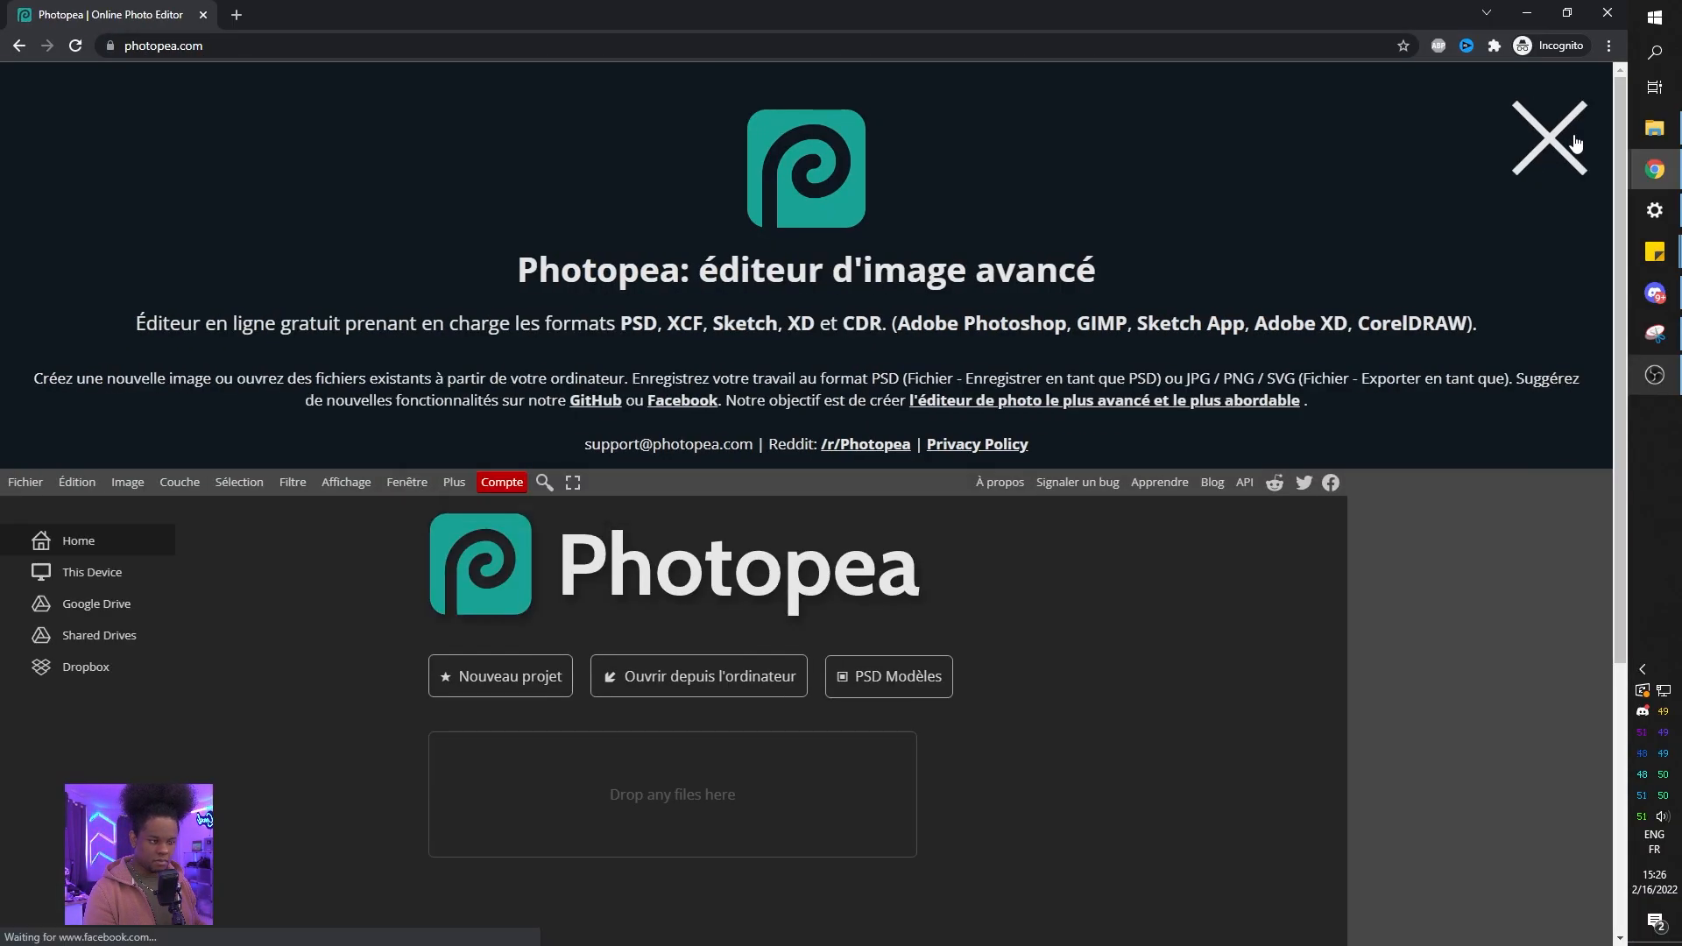
click(1574, 143)
click(508, 279)
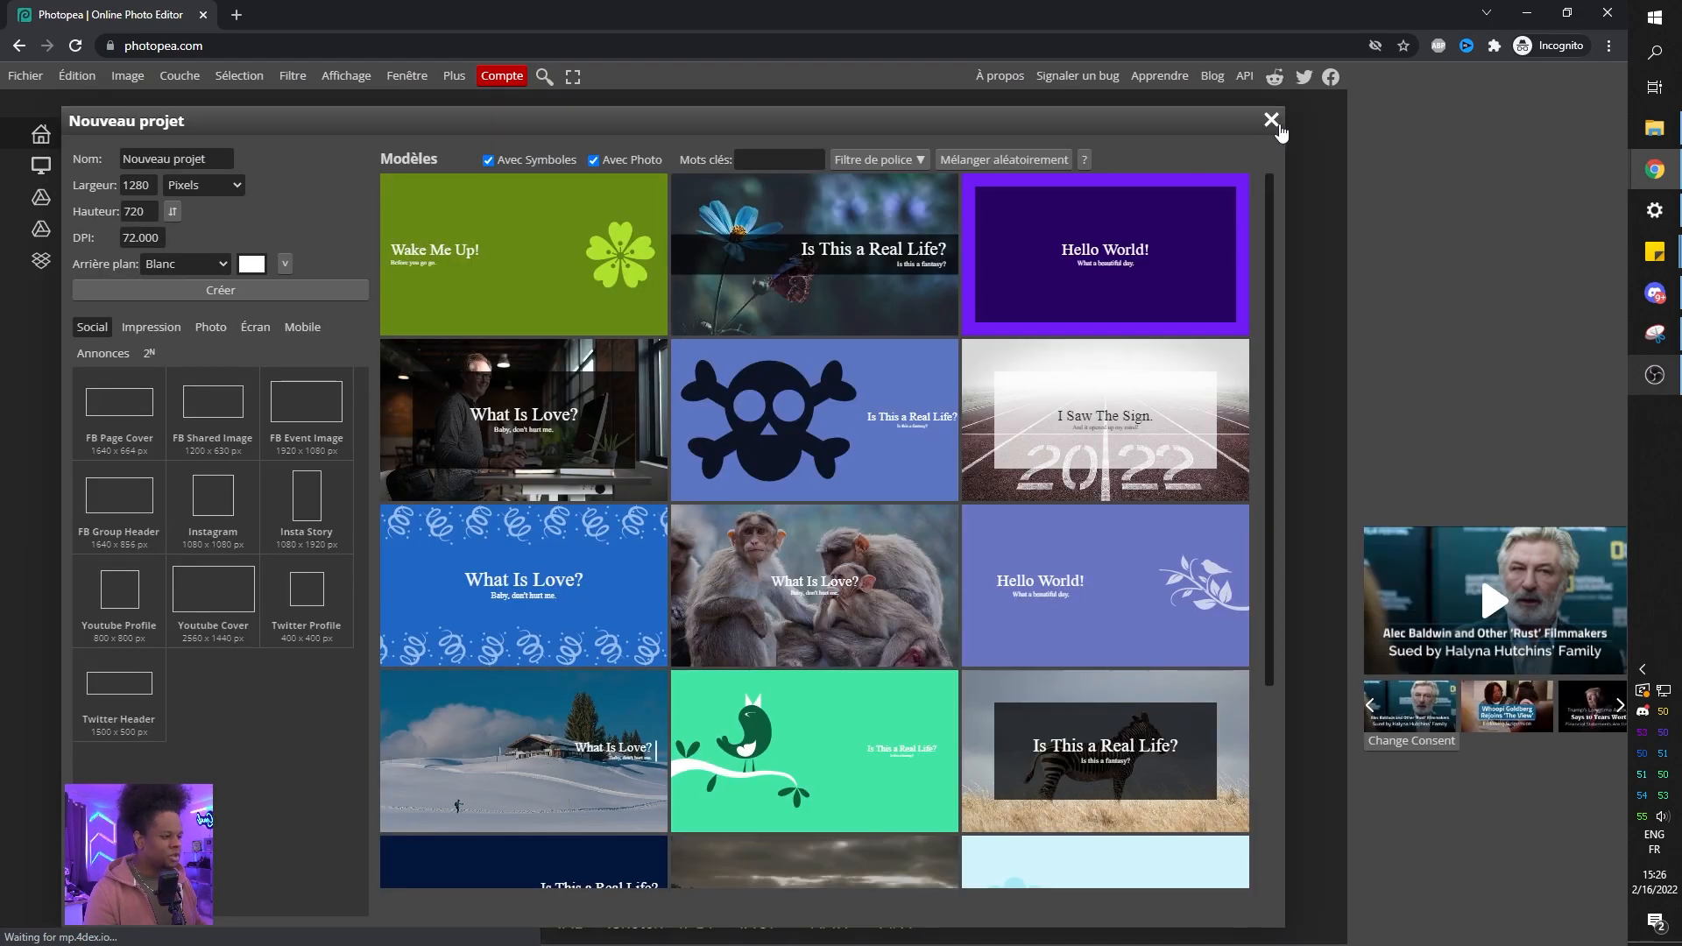
key(alt+Tab)
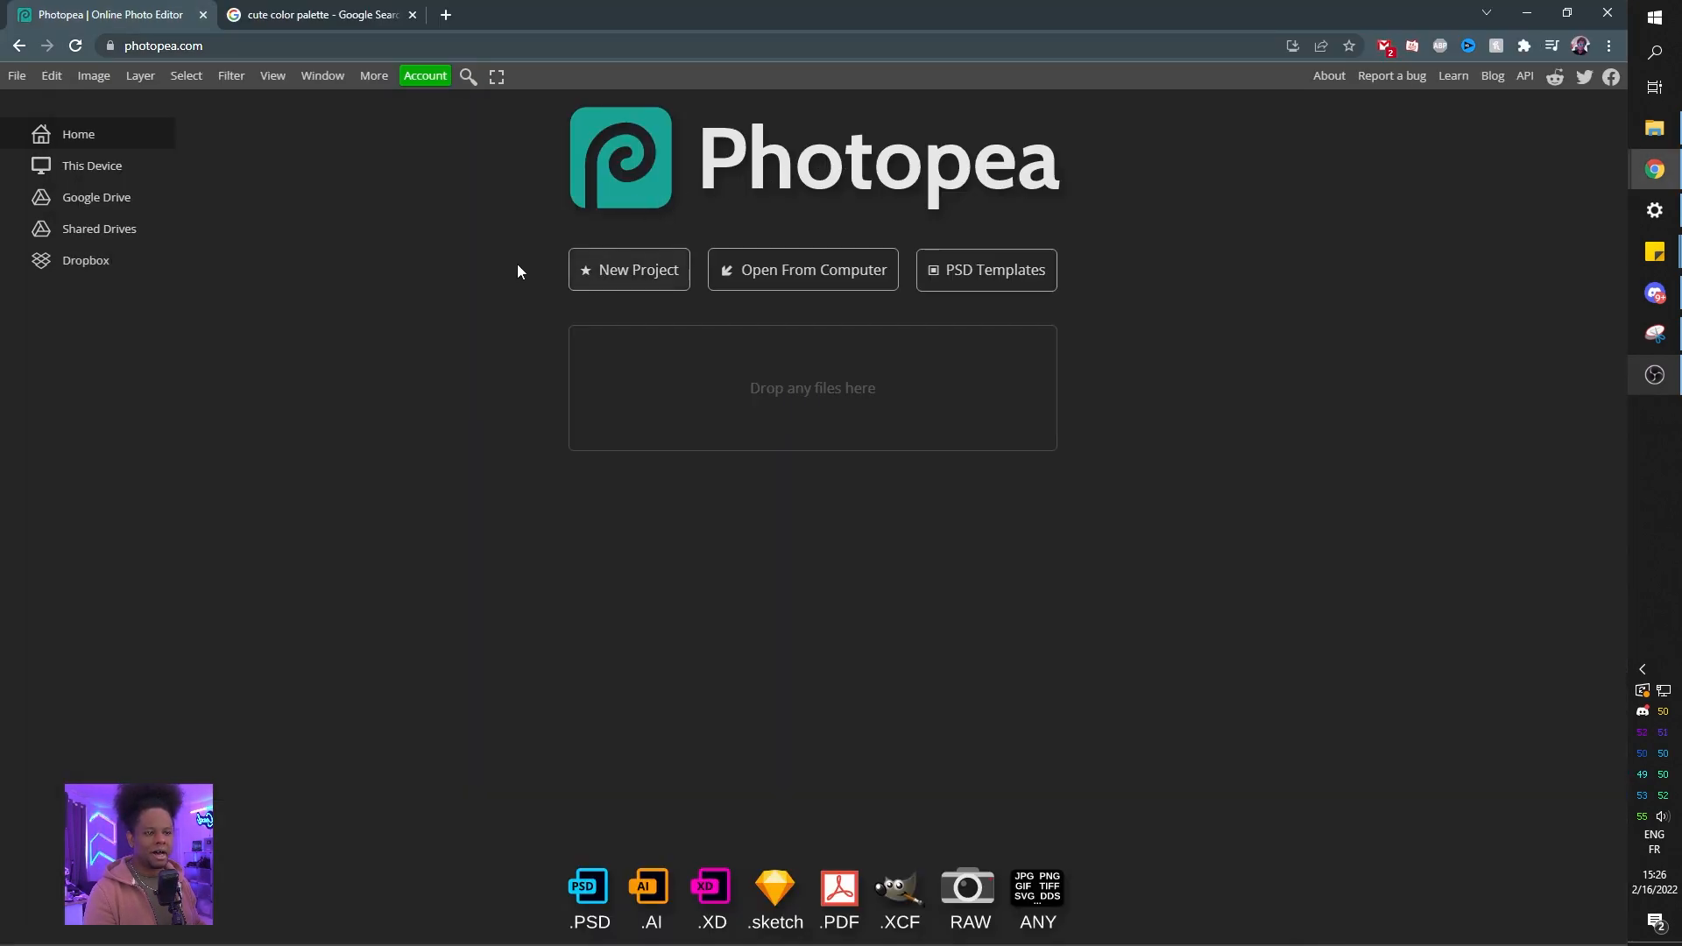
key(alt+Tab)
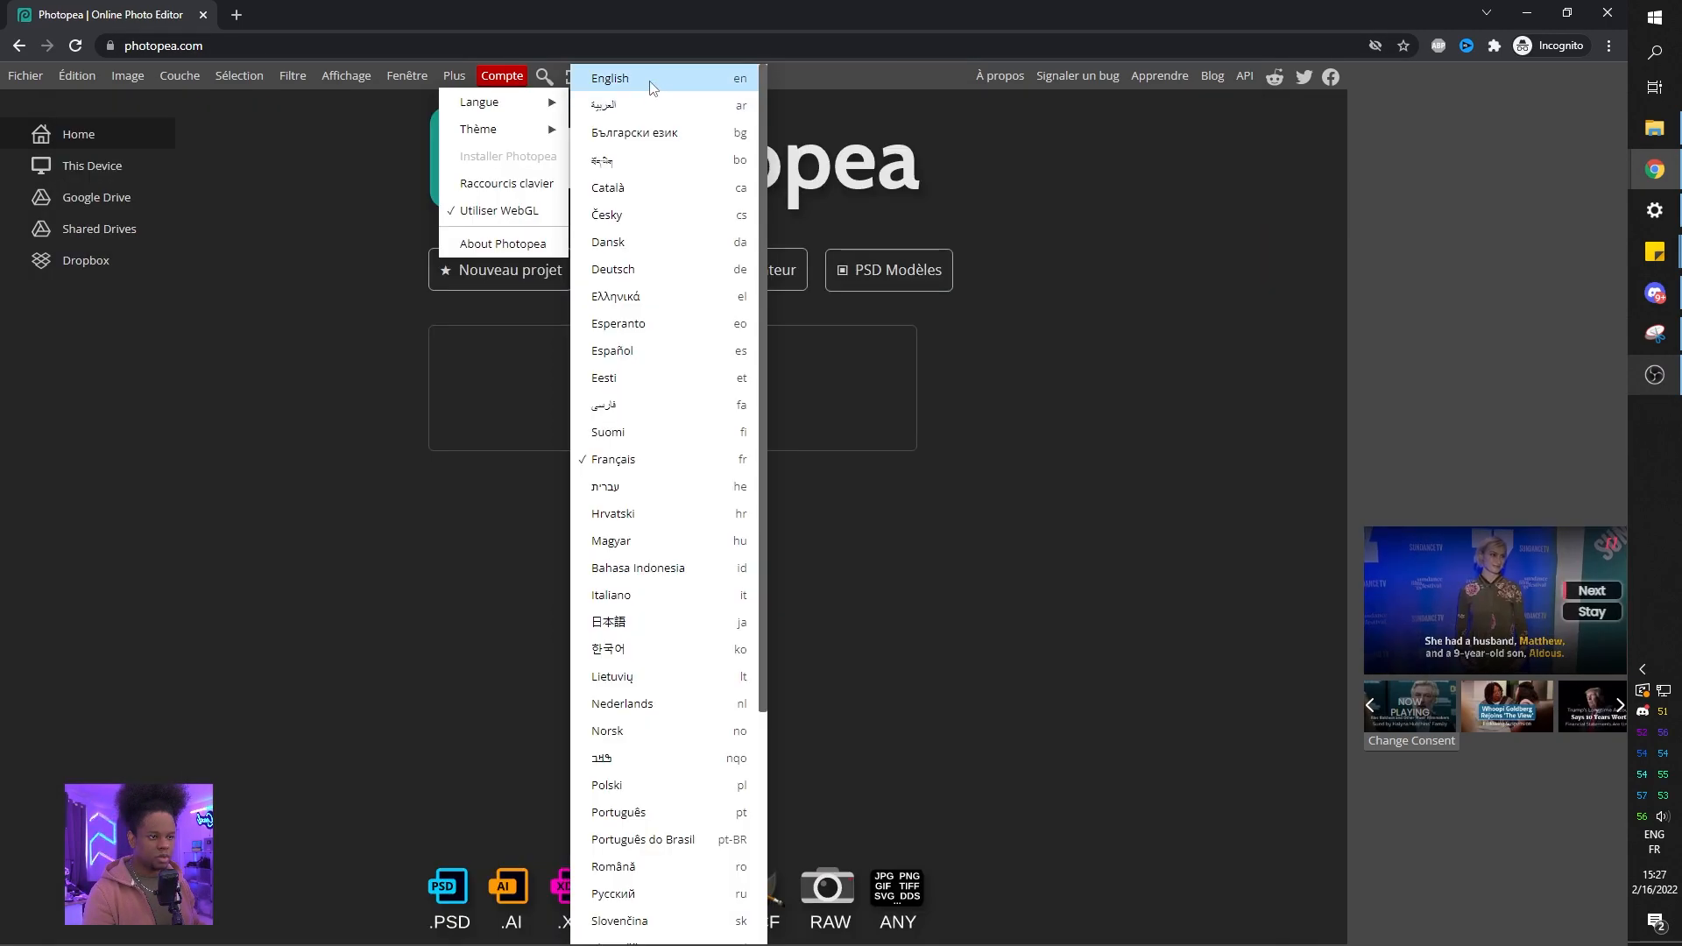
click(649, 80)
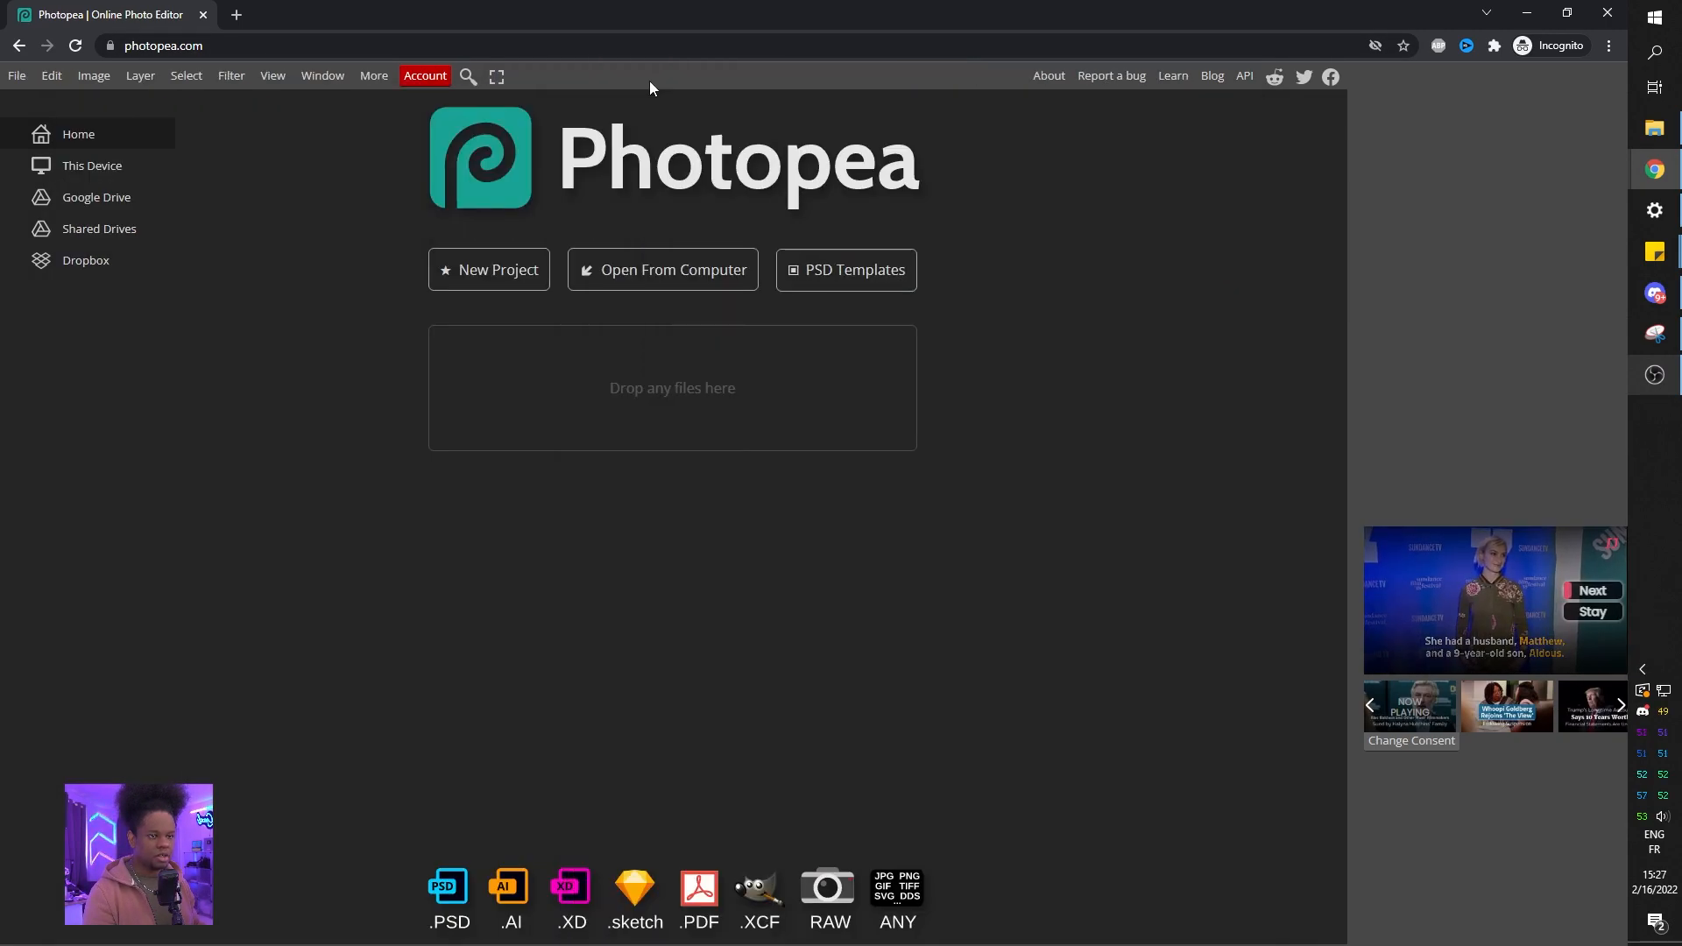
Start a new project and set its DPI to 300.
click(465, 286)
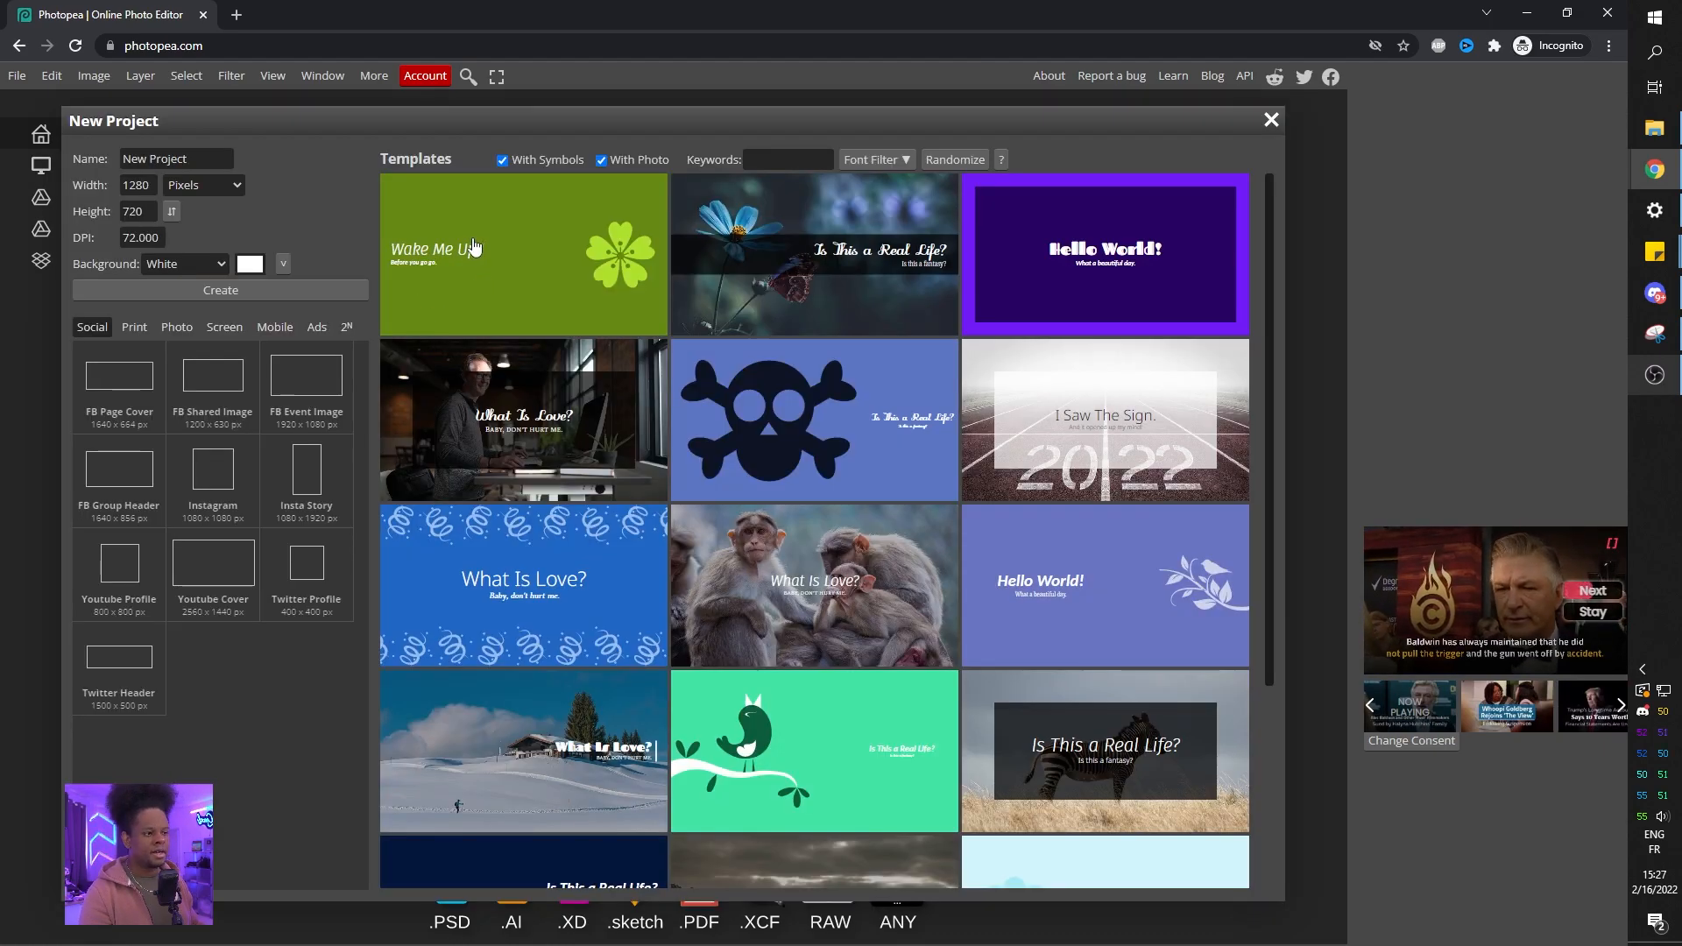
drag(163, 238, 72, 250)
text(300)
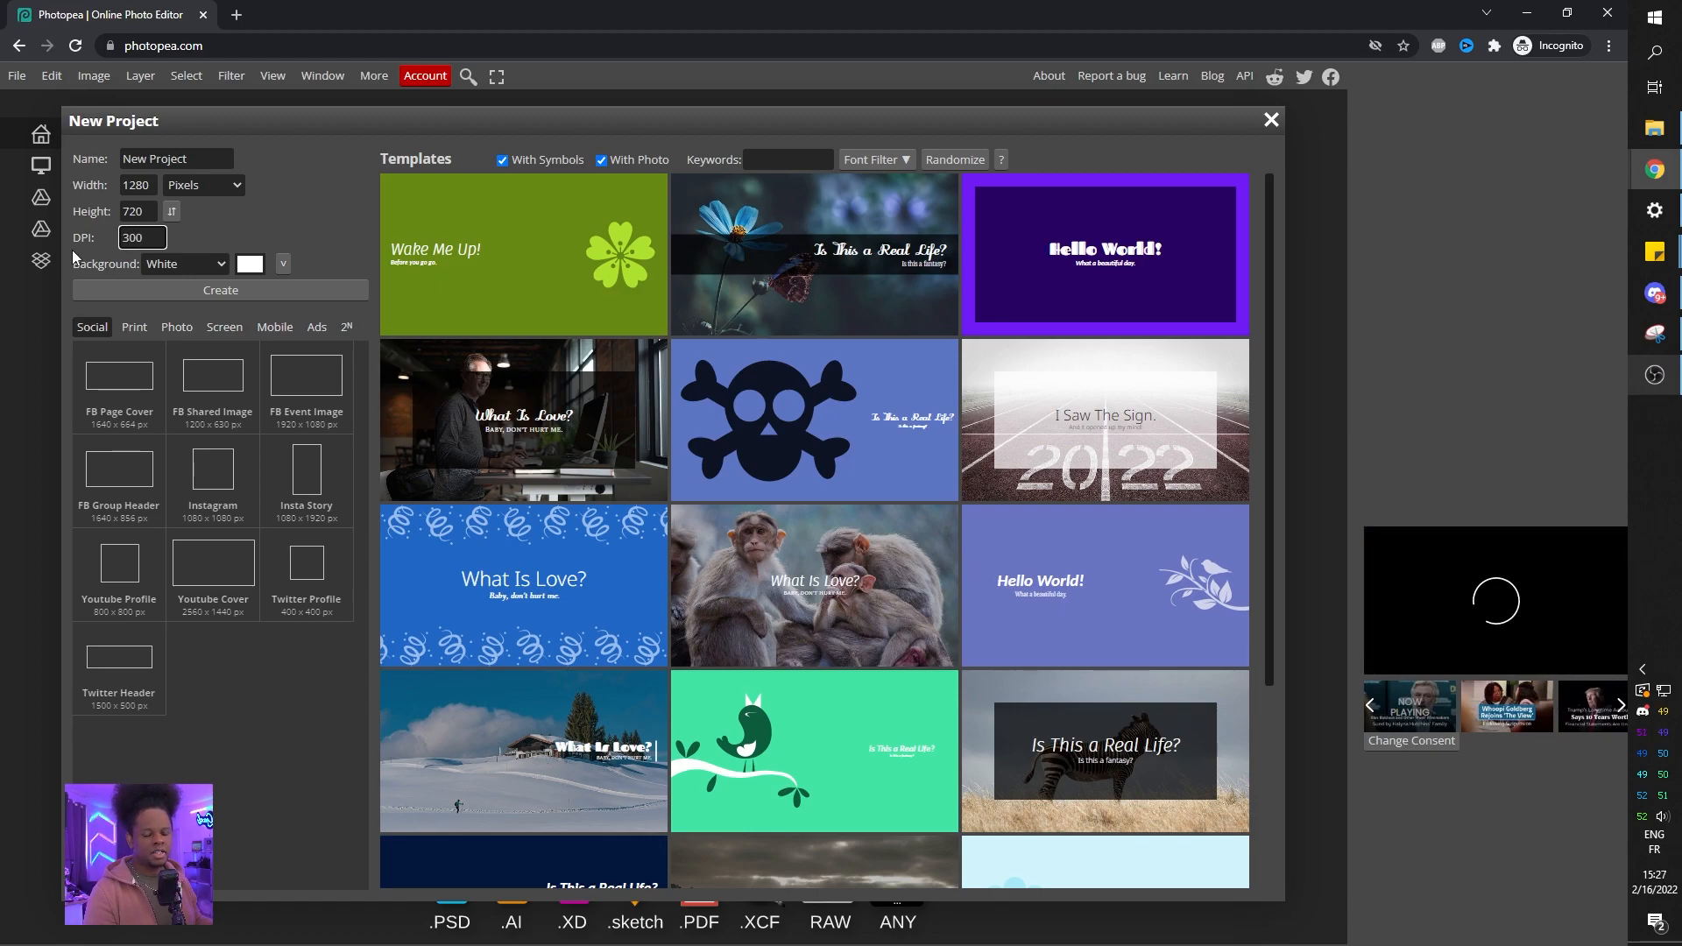
Set the new project's width to 1920 pixels.
click(142, 185)
drag(154, 185, 109, 187)
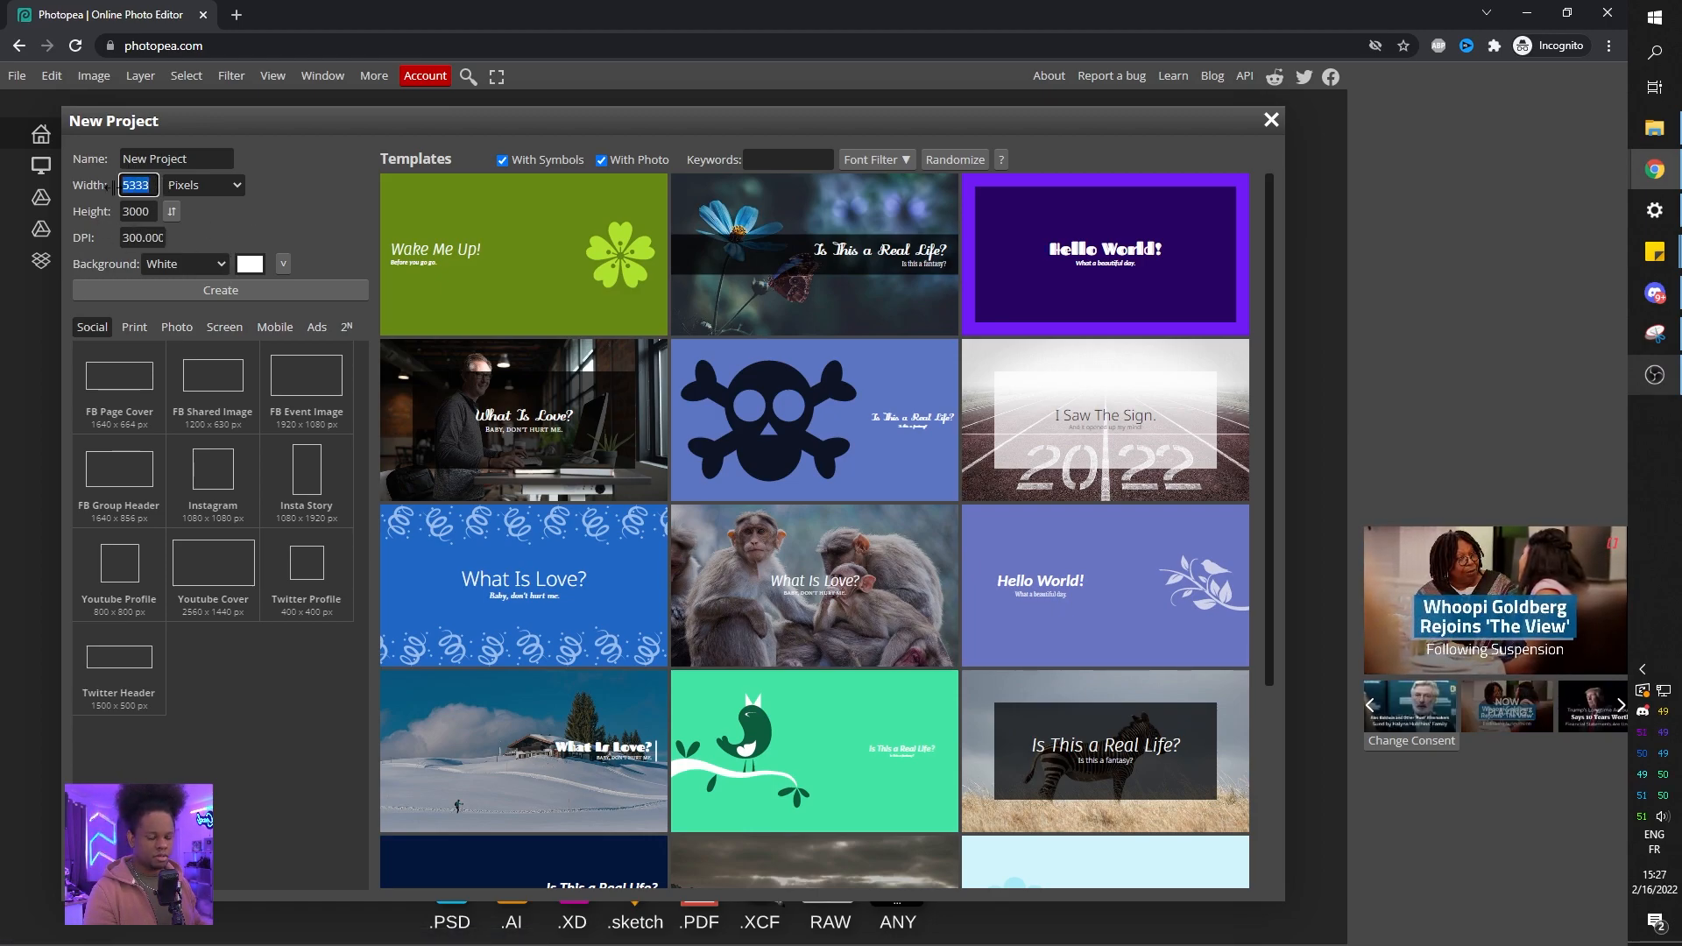
text(1920)
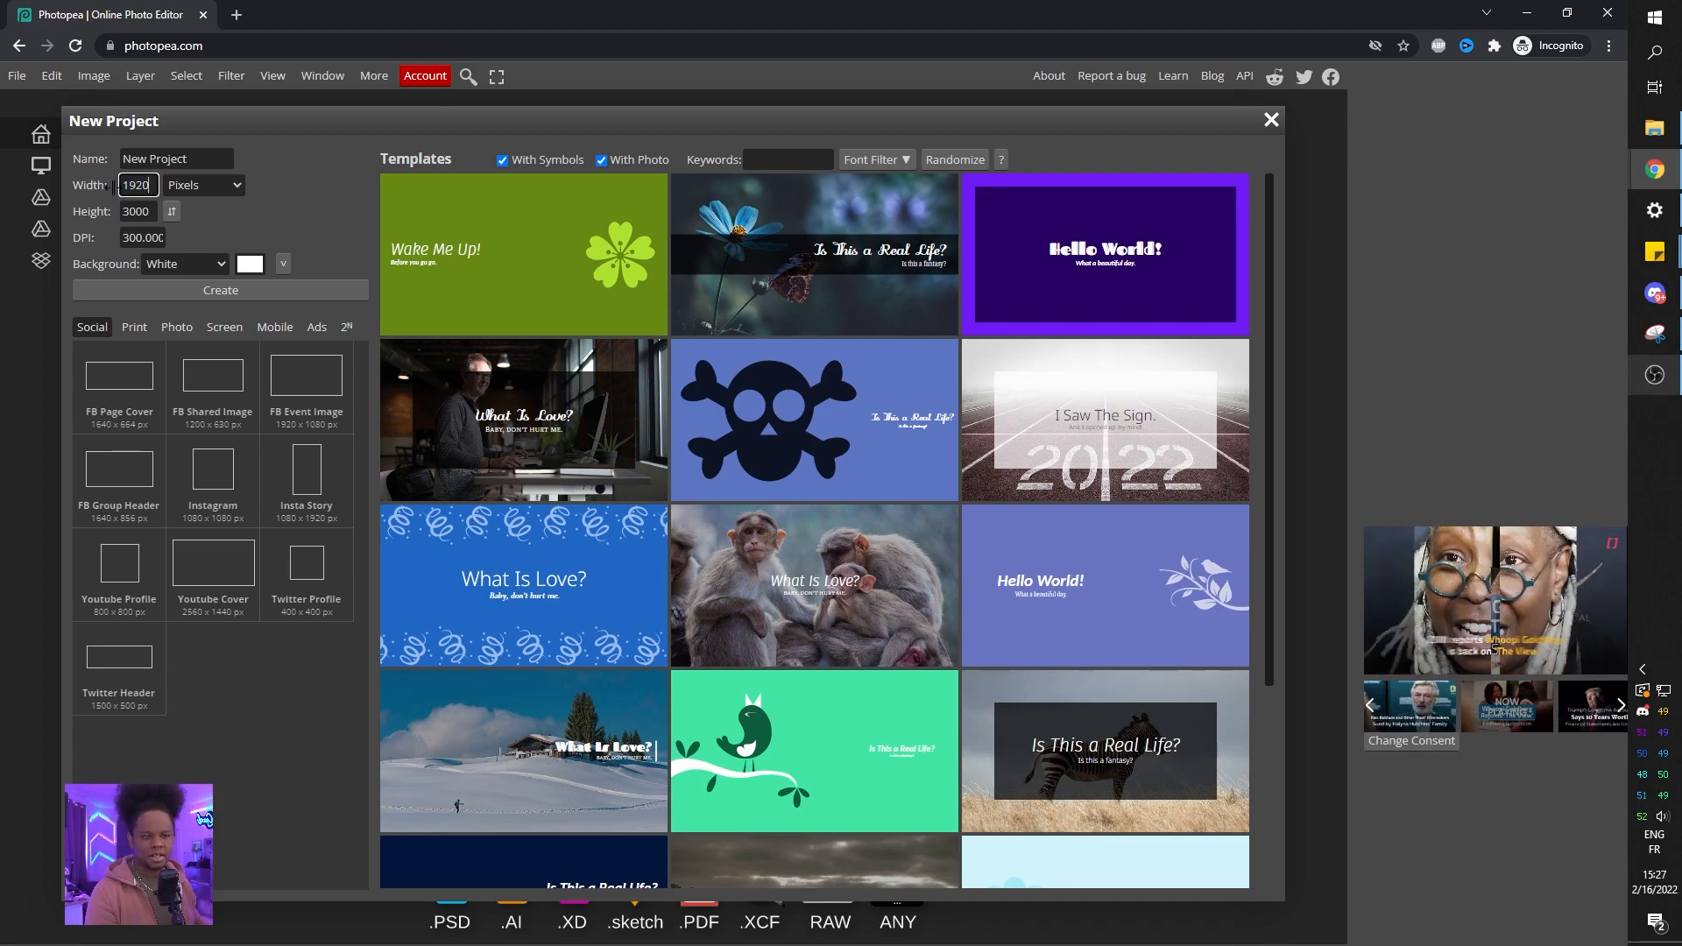
Set the project's height to 1080 pixels and create the project.
drag(158, 211, 69, 224)
text(108)
click(270, 209)
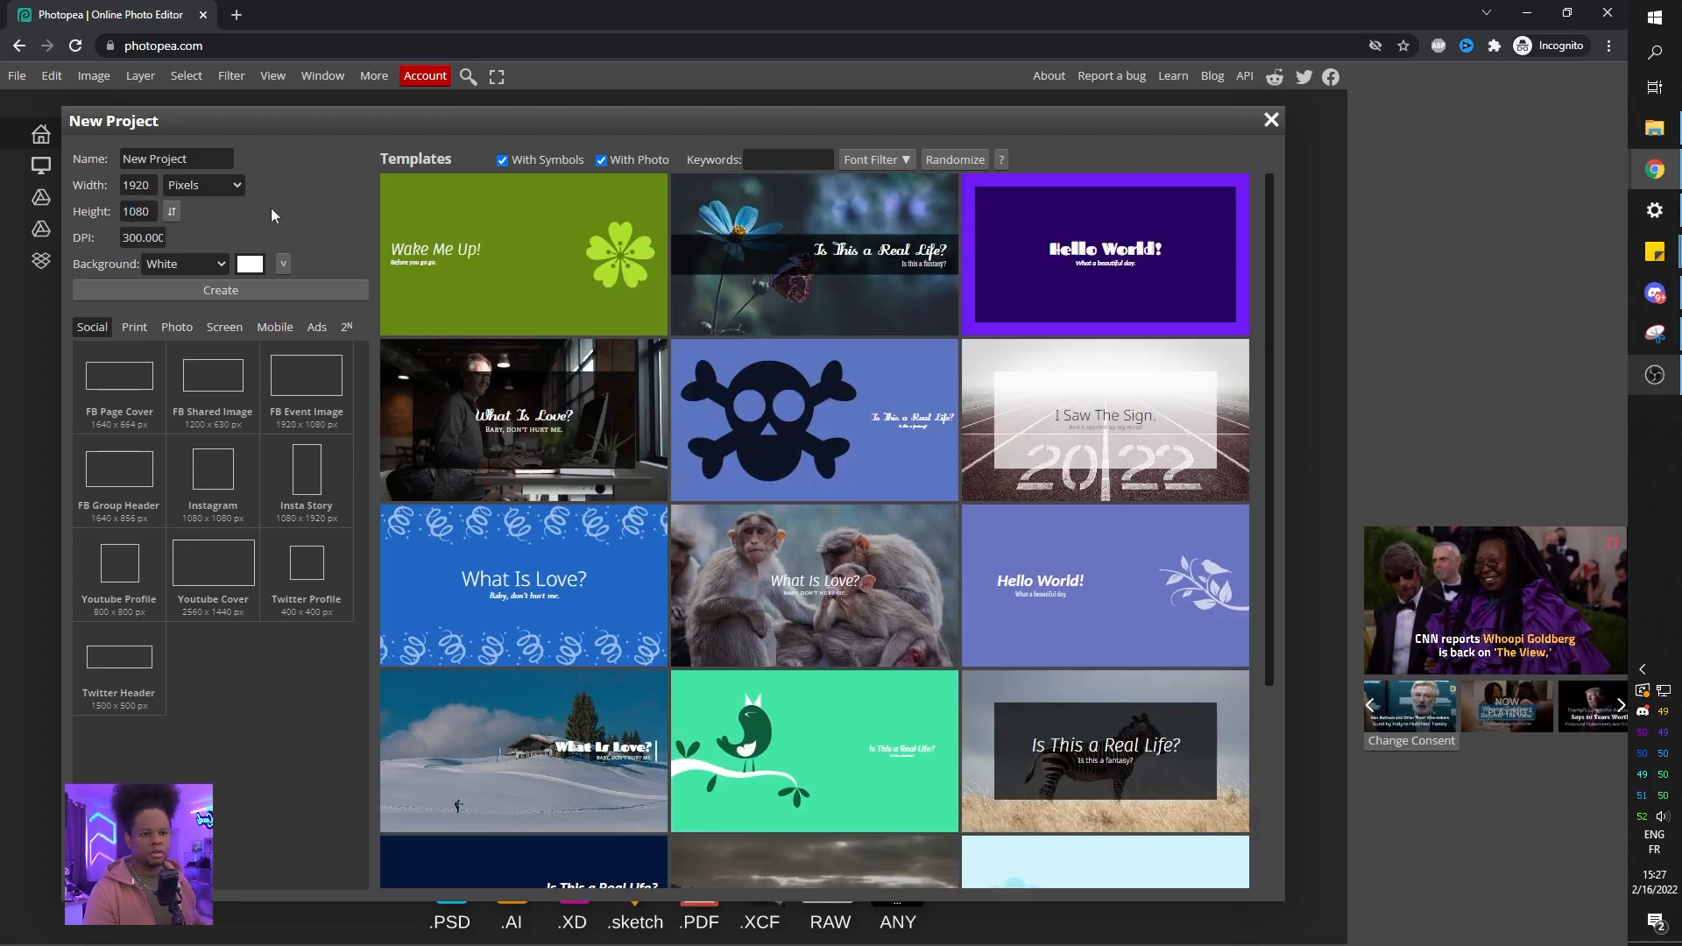
click(230, 290)
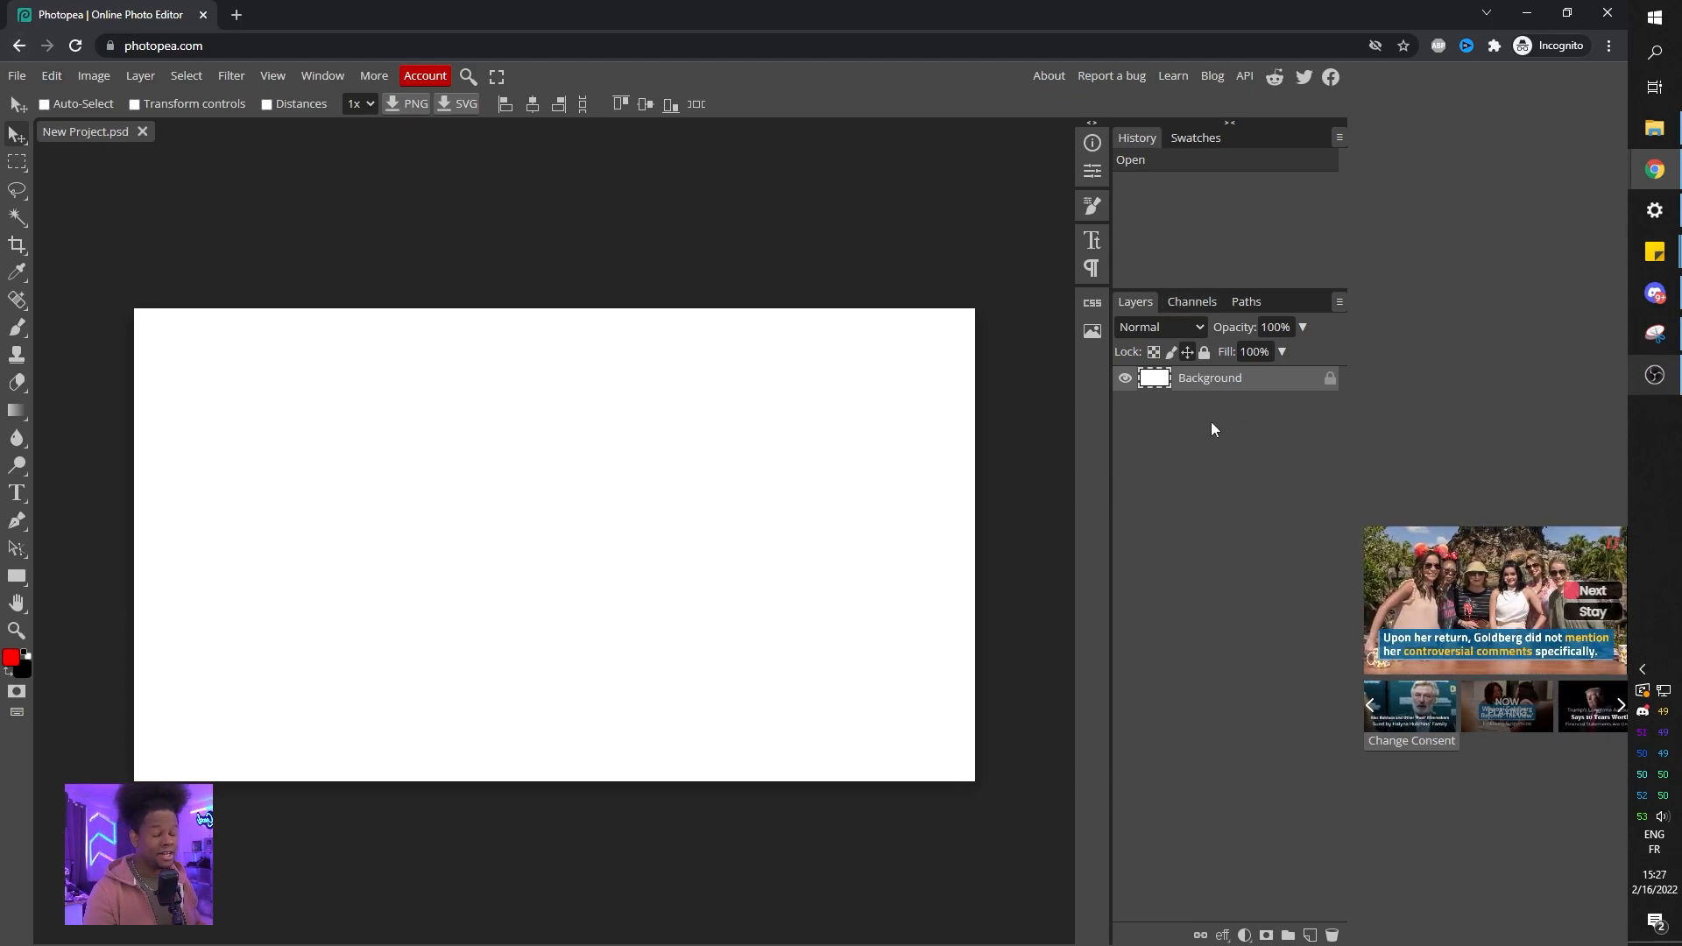
Copy the blue, purple, pink and yellow palette image from the search results.
click(1179, 144)
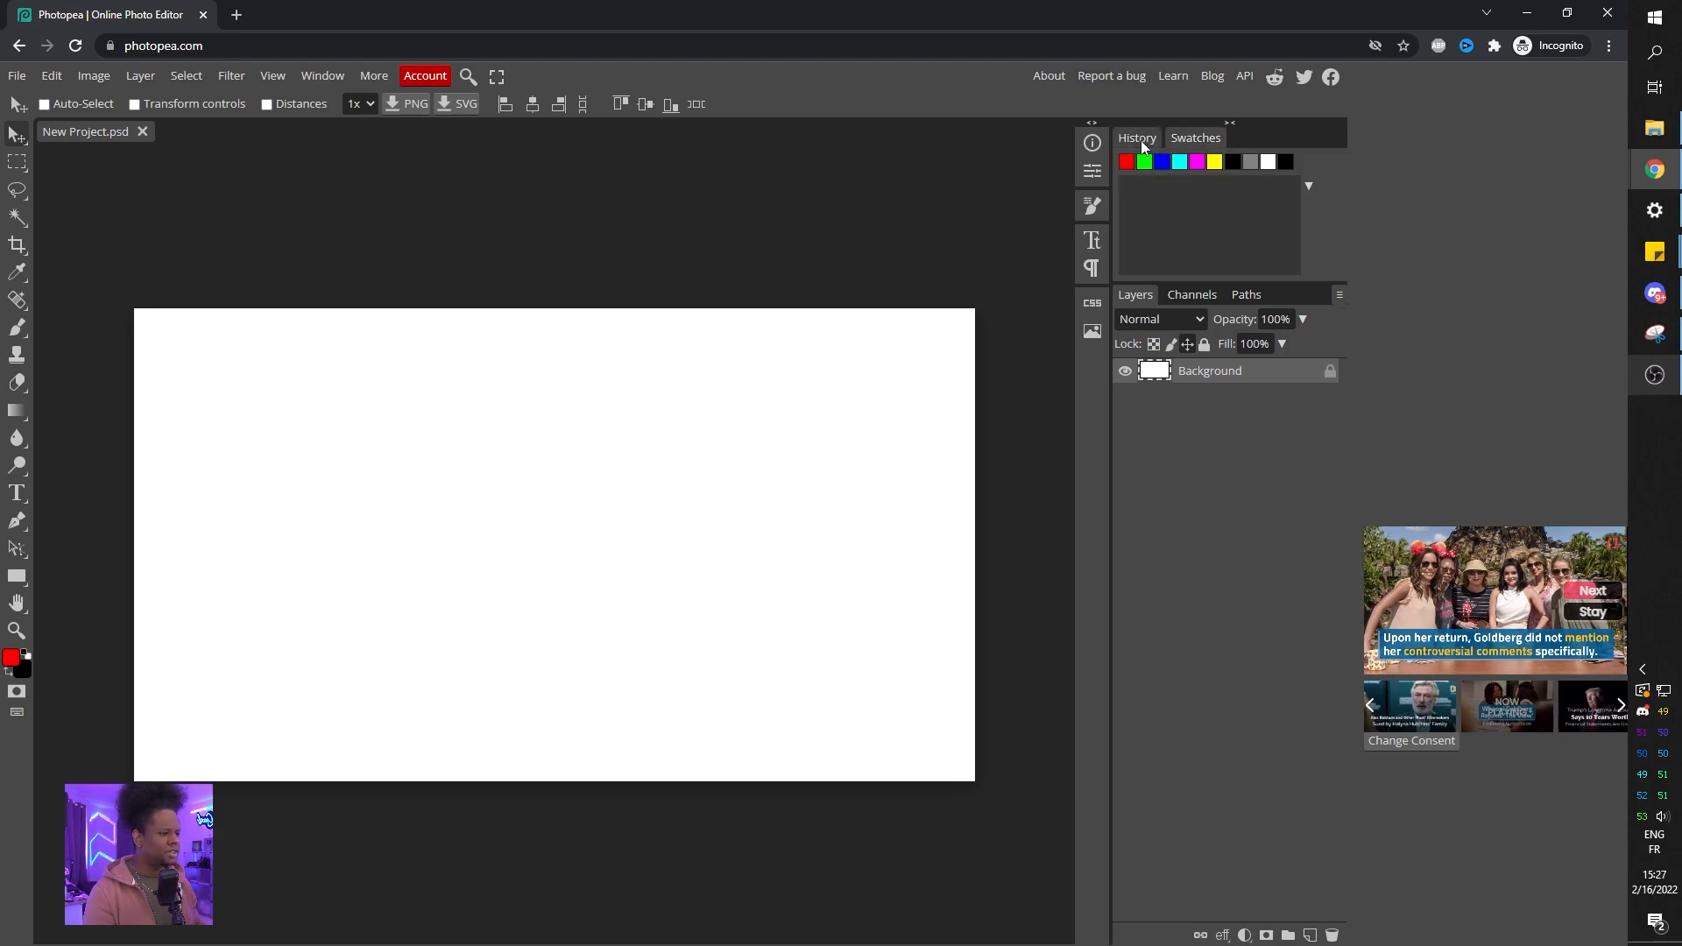
click(1139, 139)
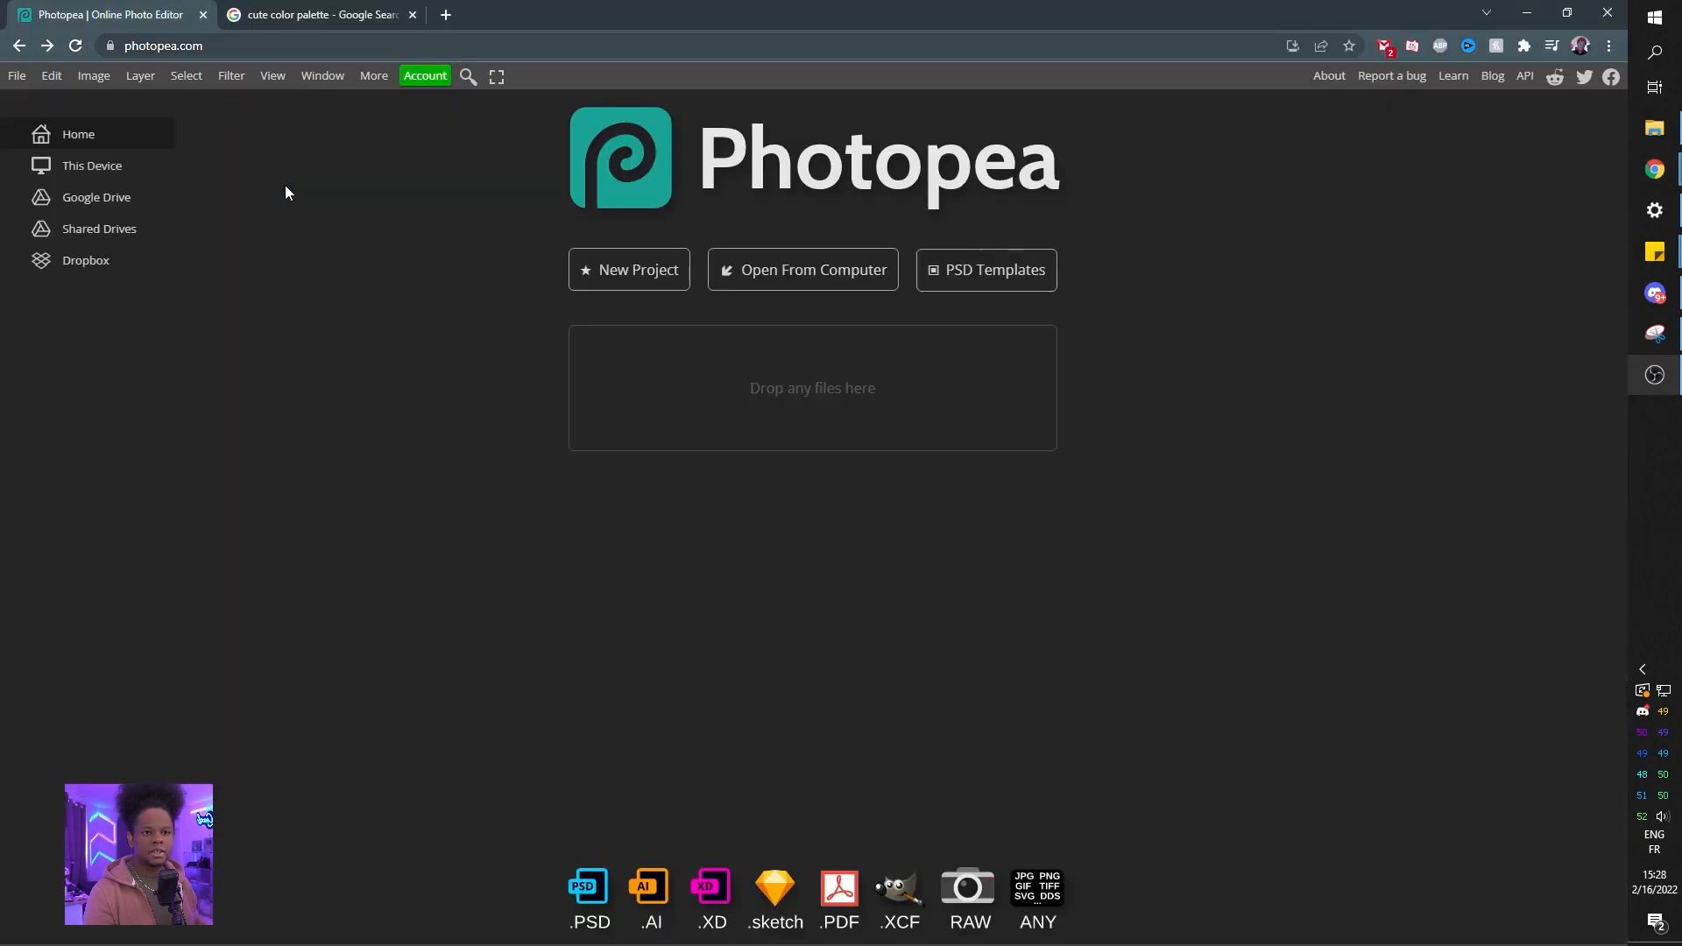
drag(656, 23, 274, 17)
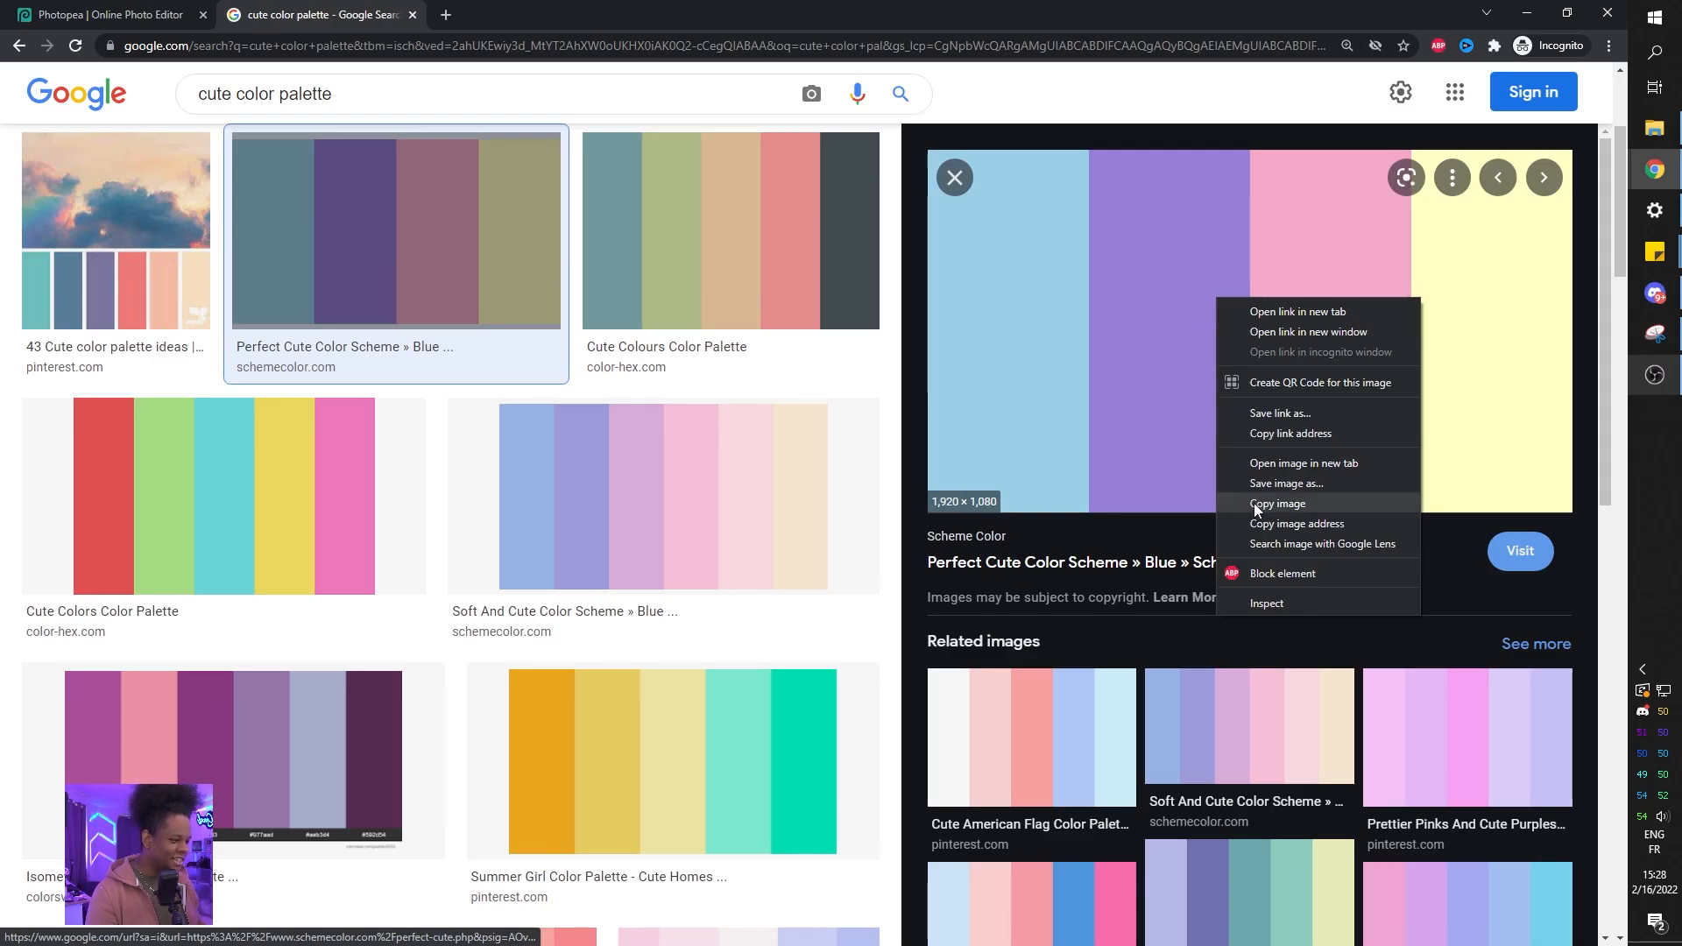
click(1253, 505)
click(151, 15)
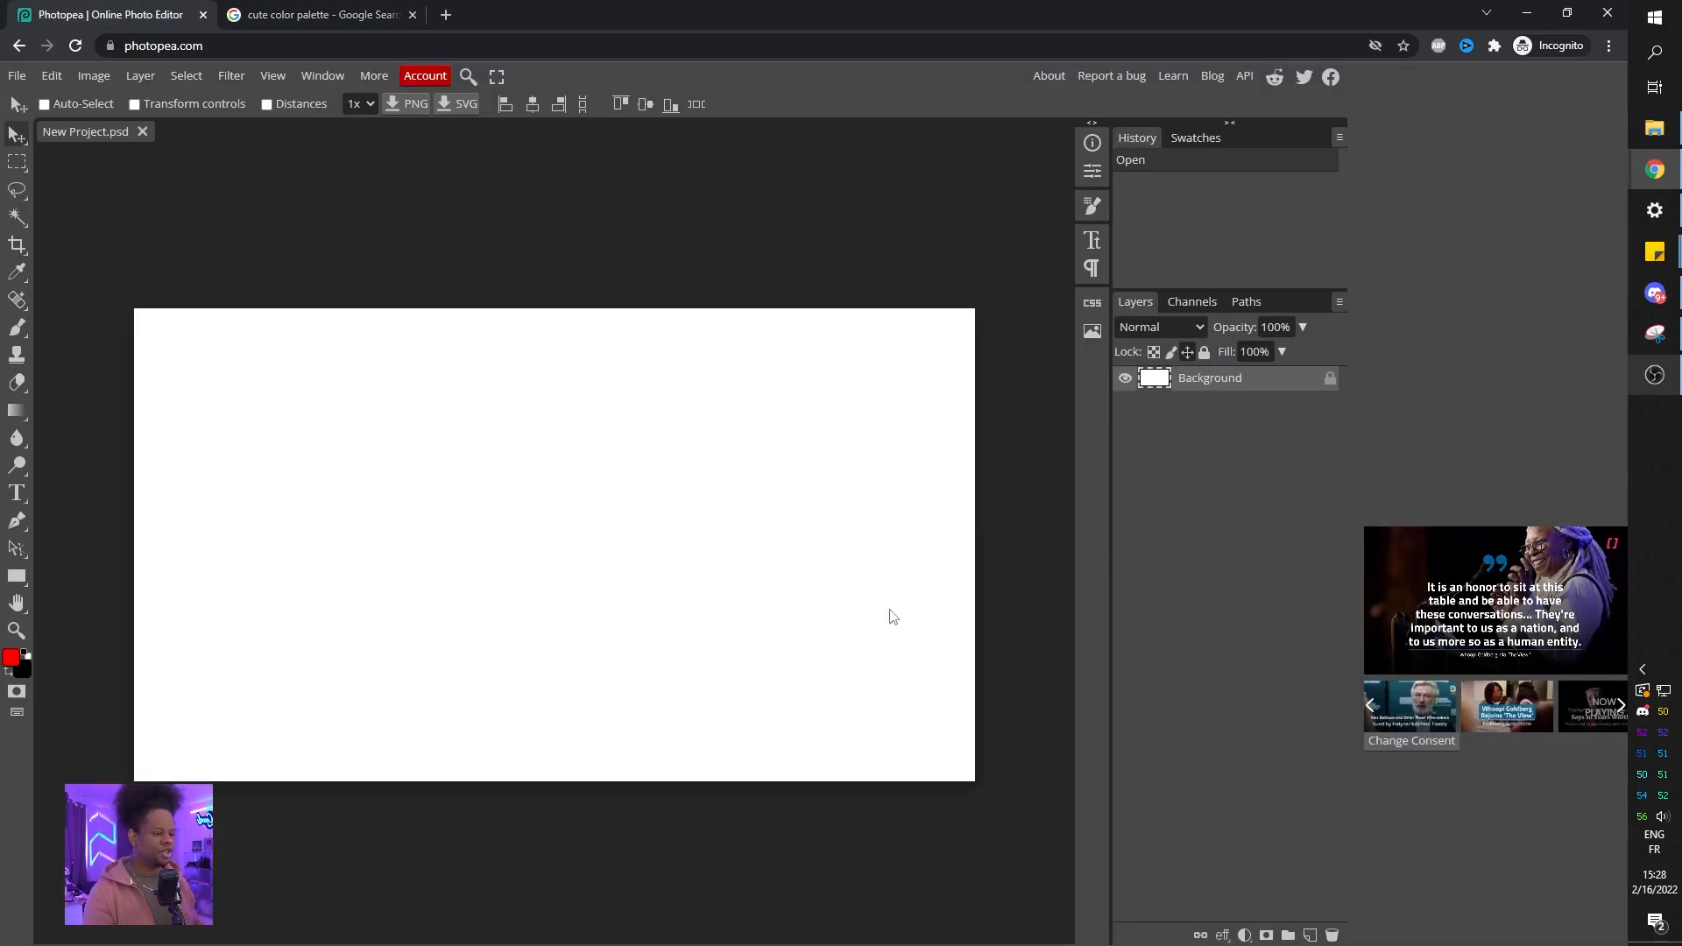
Paste the palette into the canvas, allowing clipboard access, and scale it down to about 19% in the top-left corner.
key(ctrl+v)
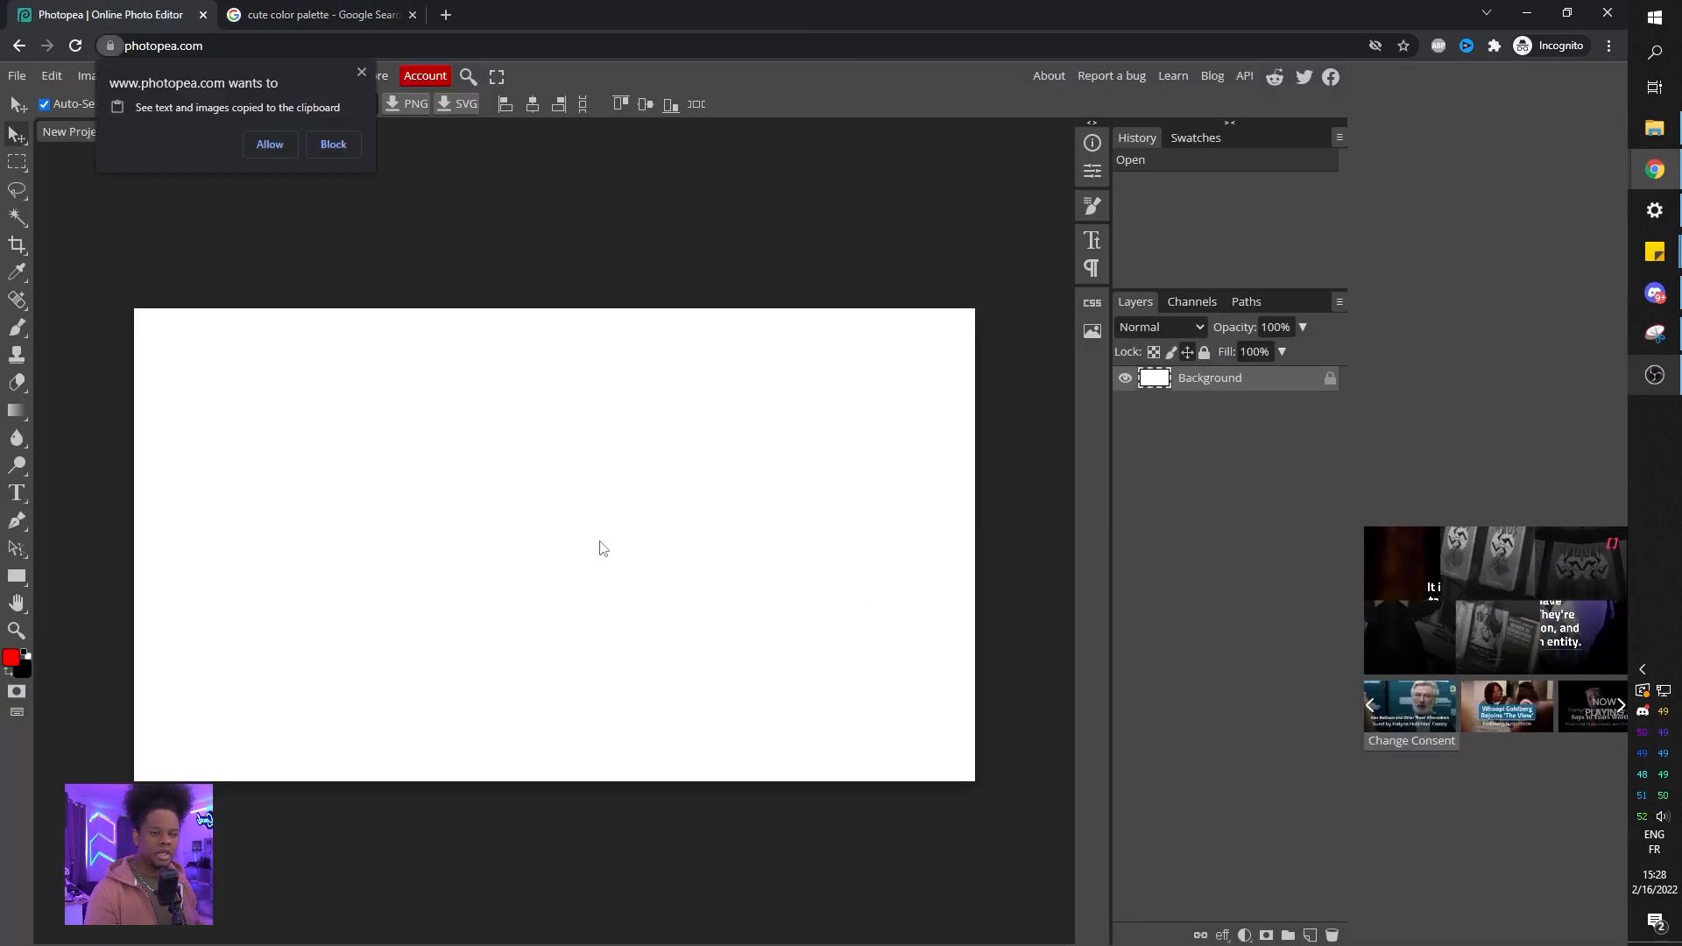
click(263, 145)
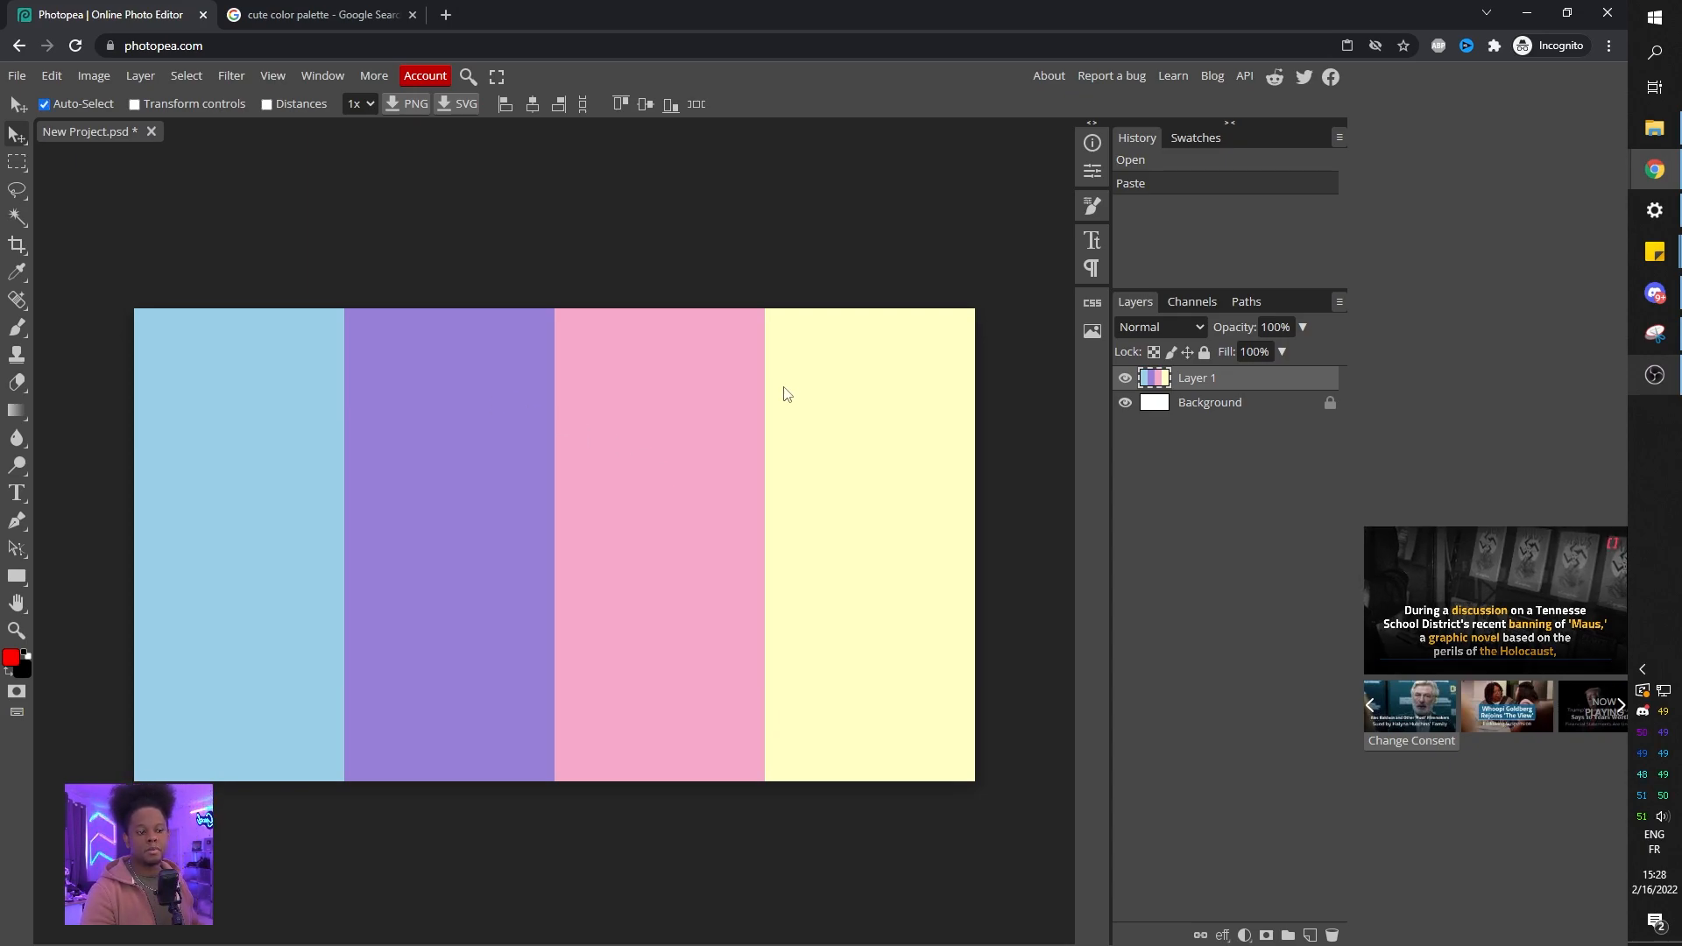
key(ctrl+t)
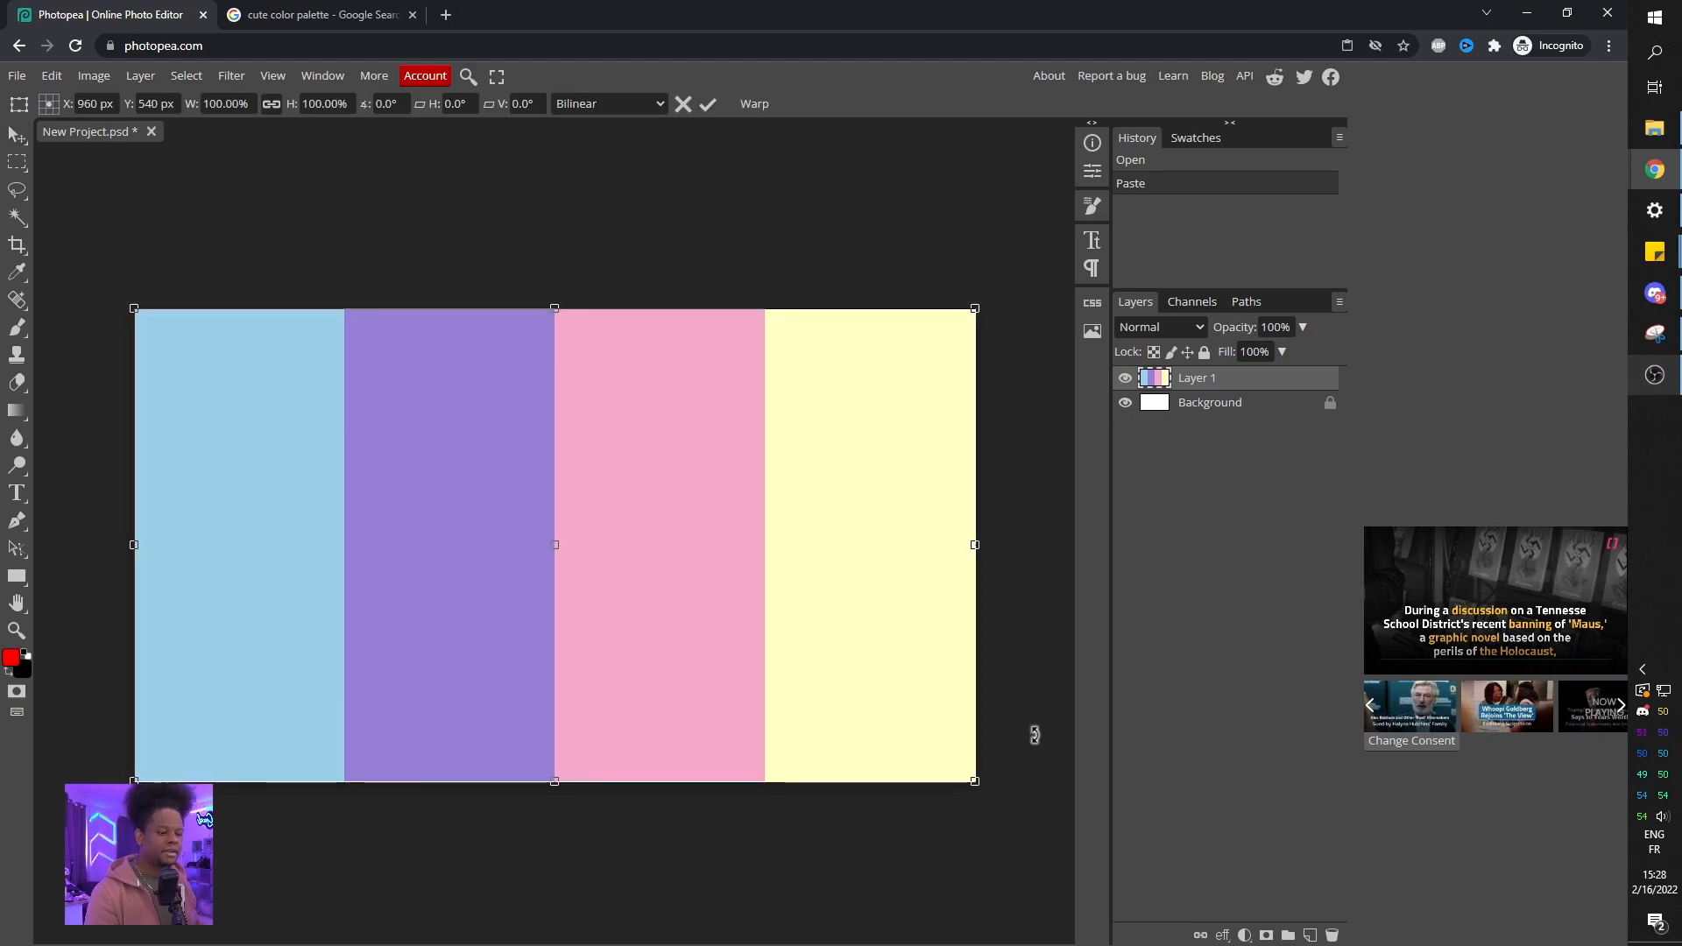
drag(975, 780, 291, 416)
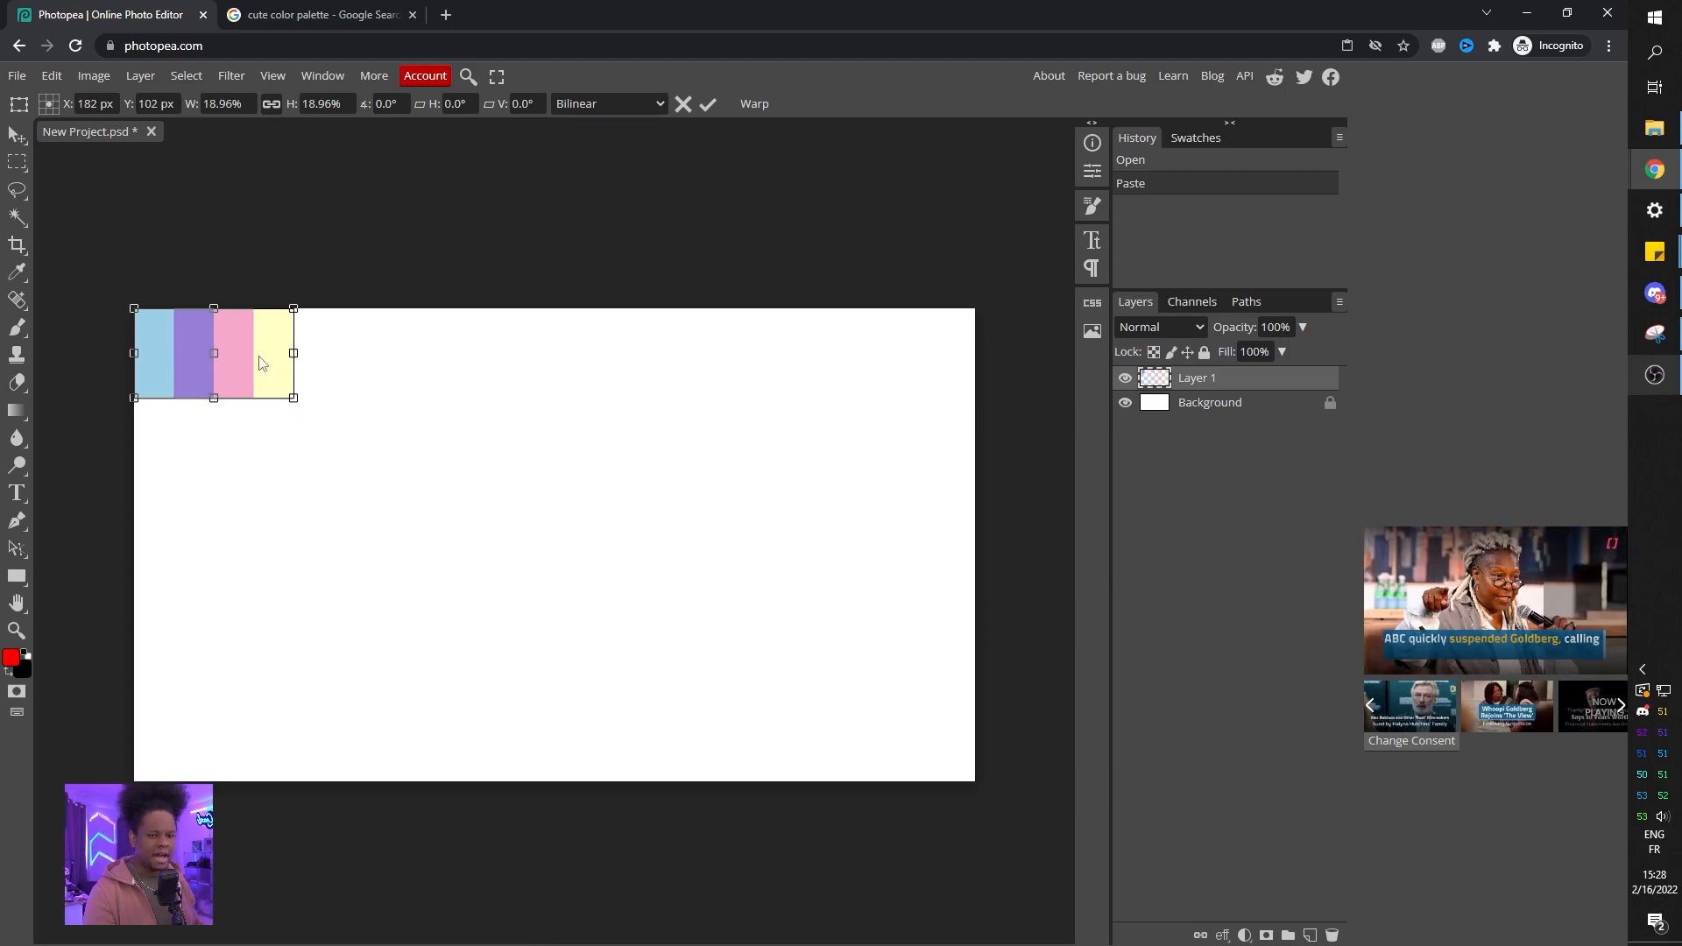
key(Return)
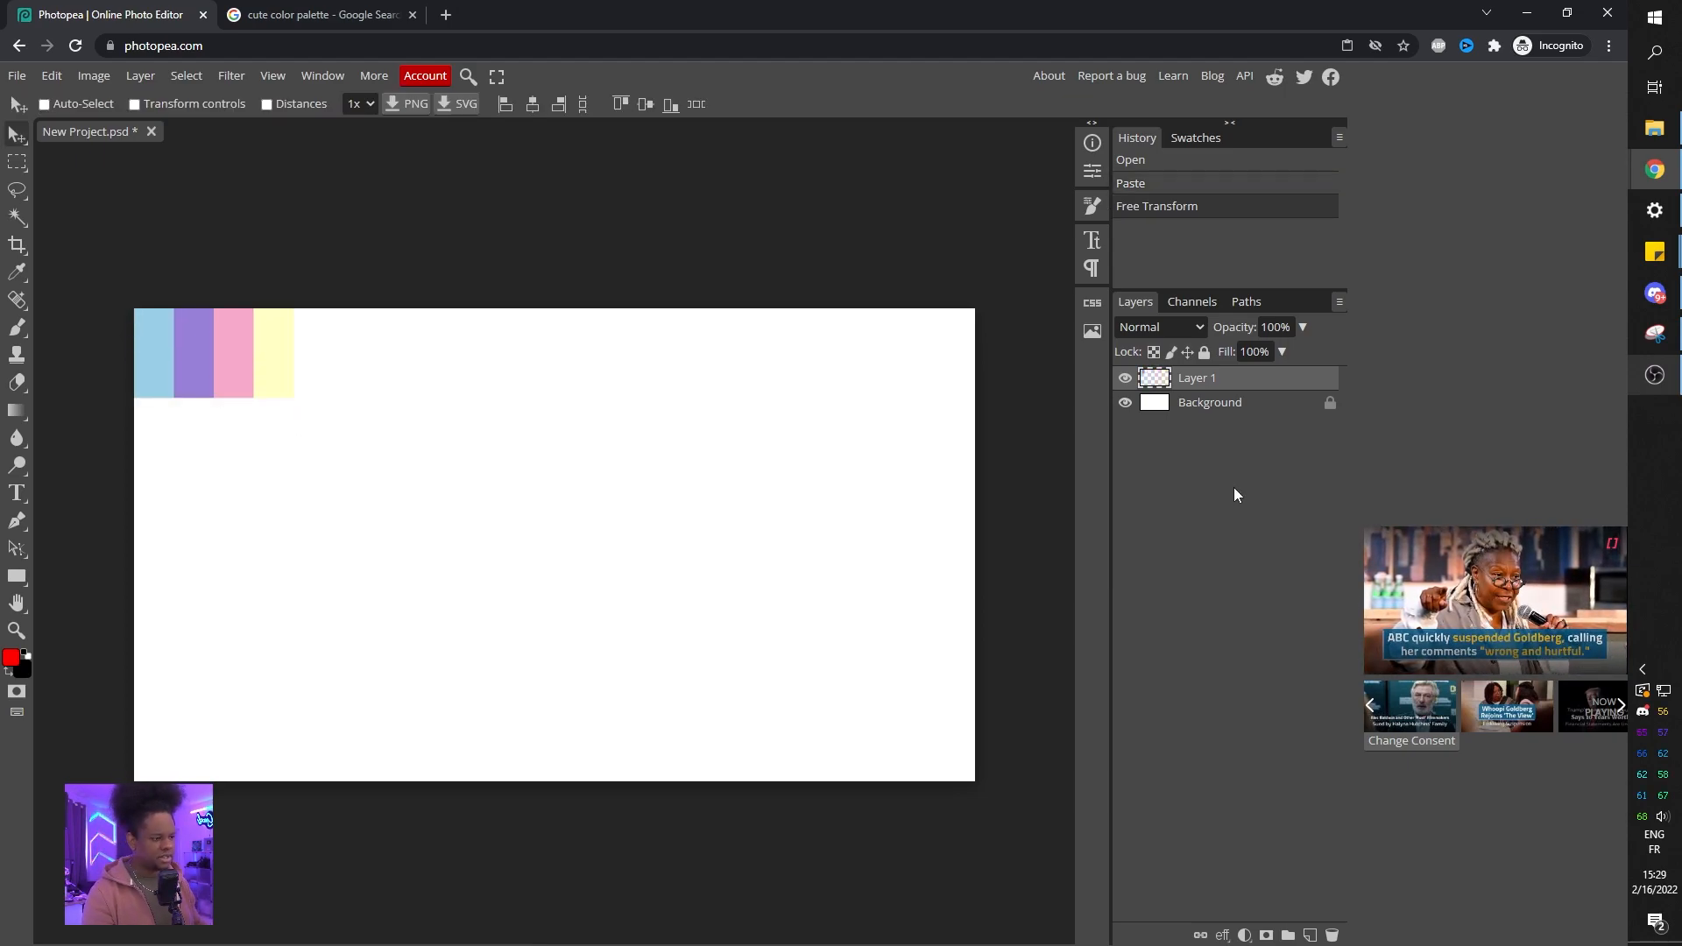
Rename the pasted palette layer to palette.
double_click(1209, 384)
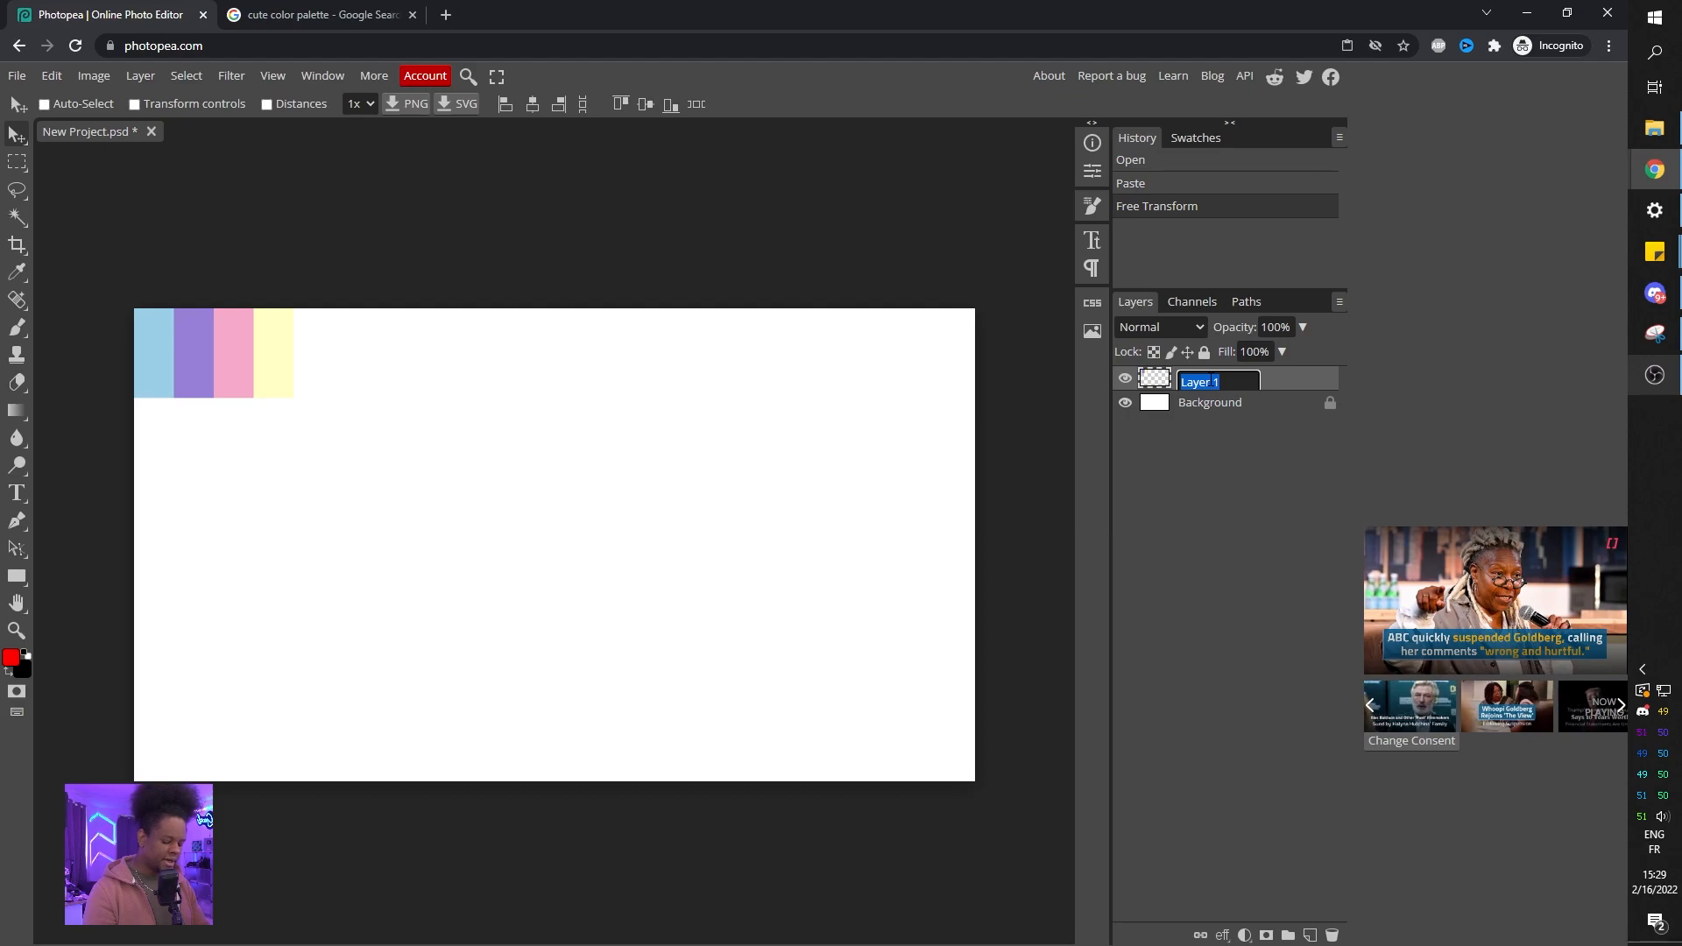
text(palette)
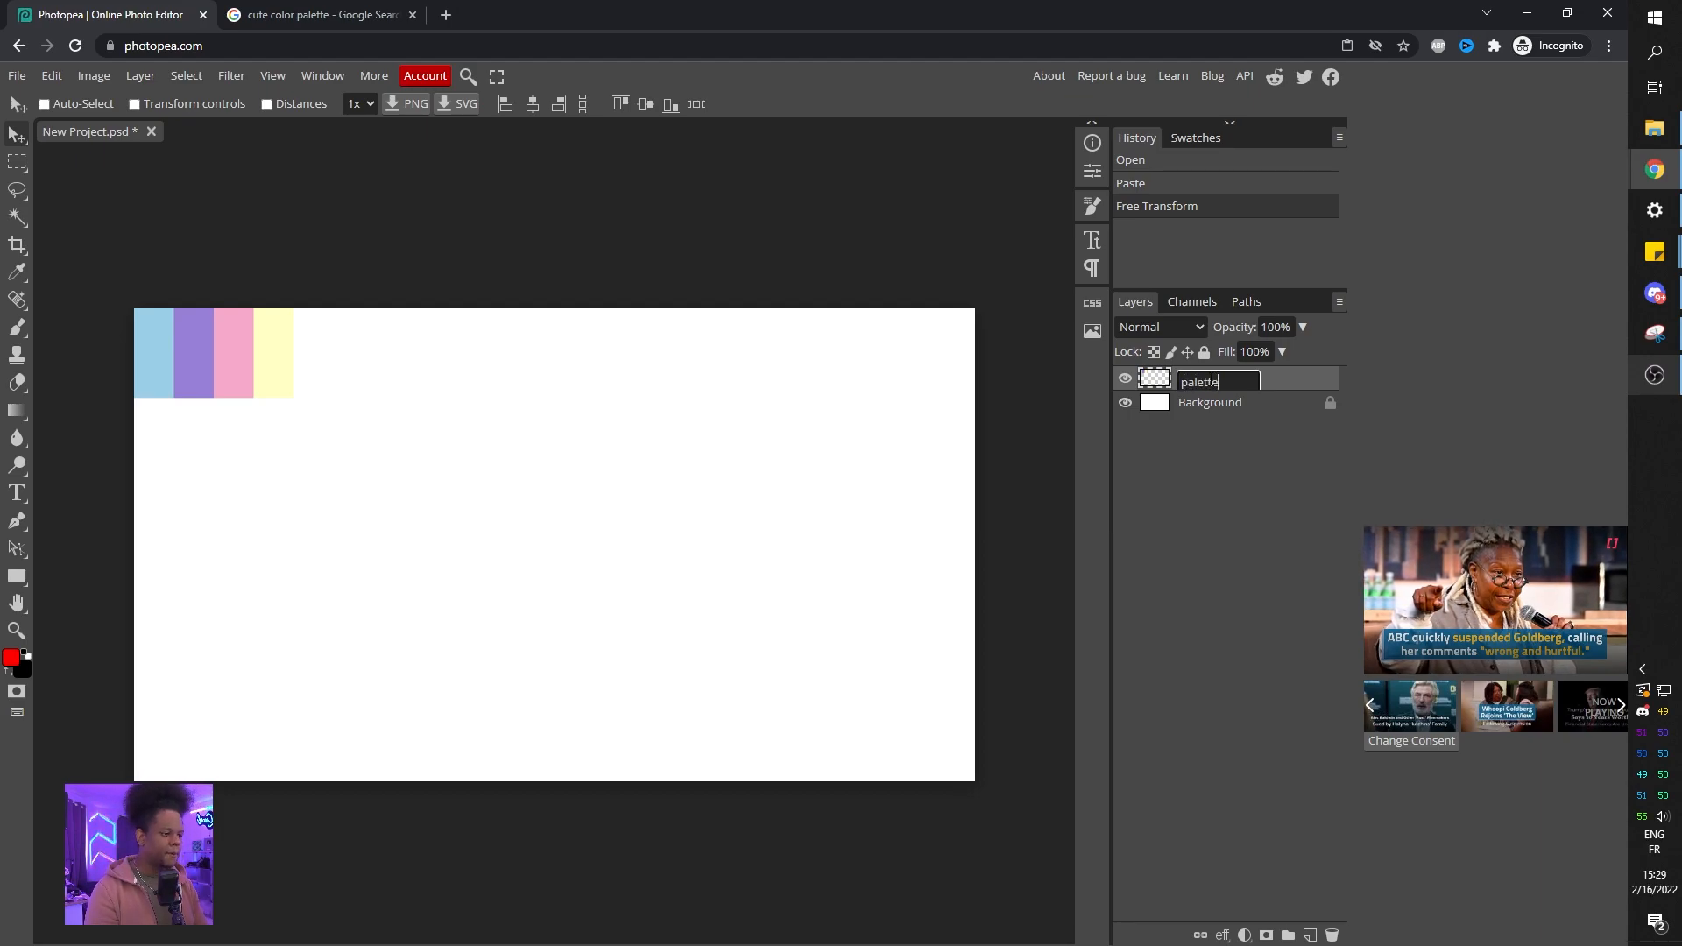
key(Return)
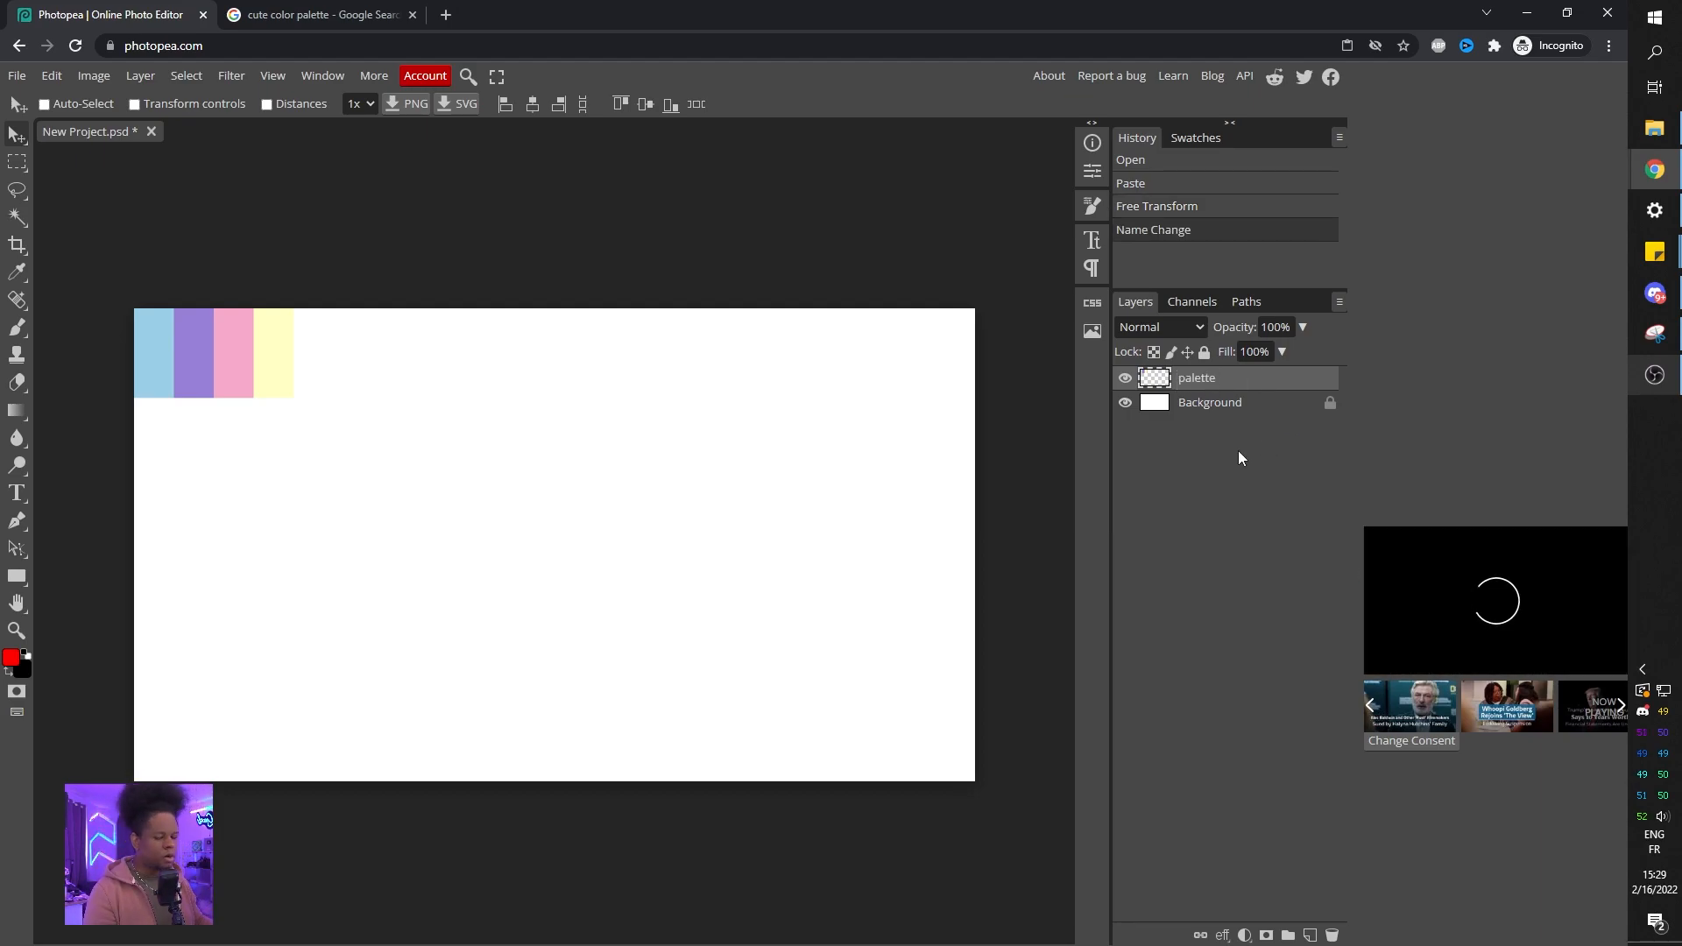
Select the Background layer and draw a rectangle shape covering the whole canvas.
click(1200, 405)
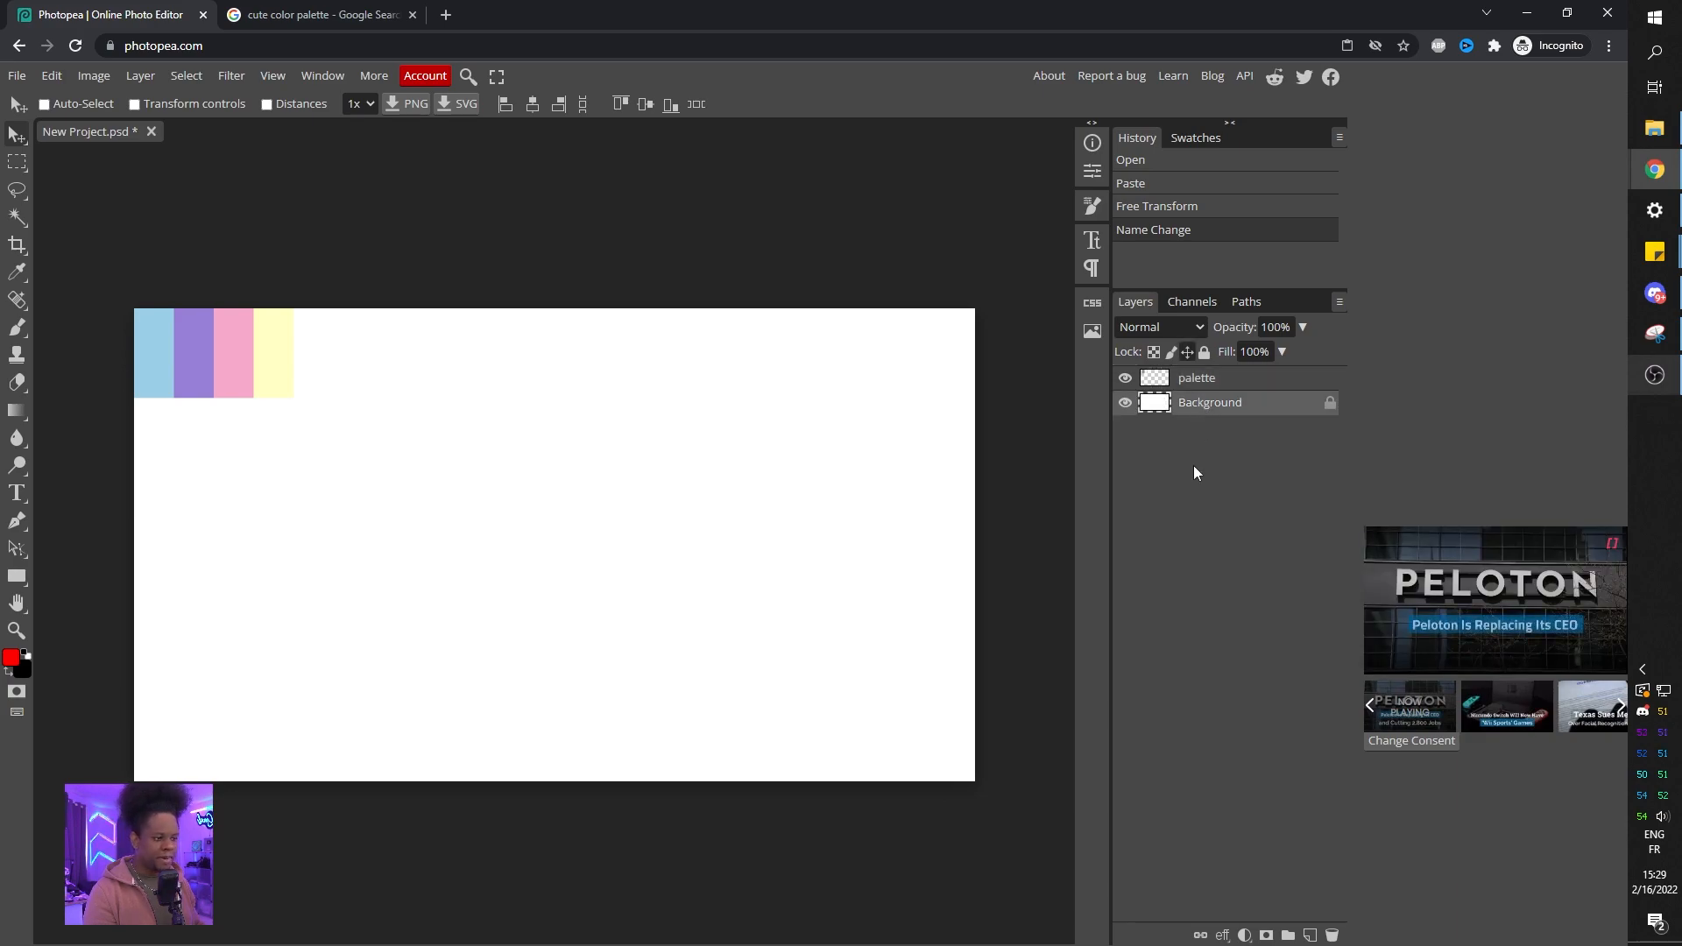
click(15, 578)
drag(108, 282, 1002, 815)
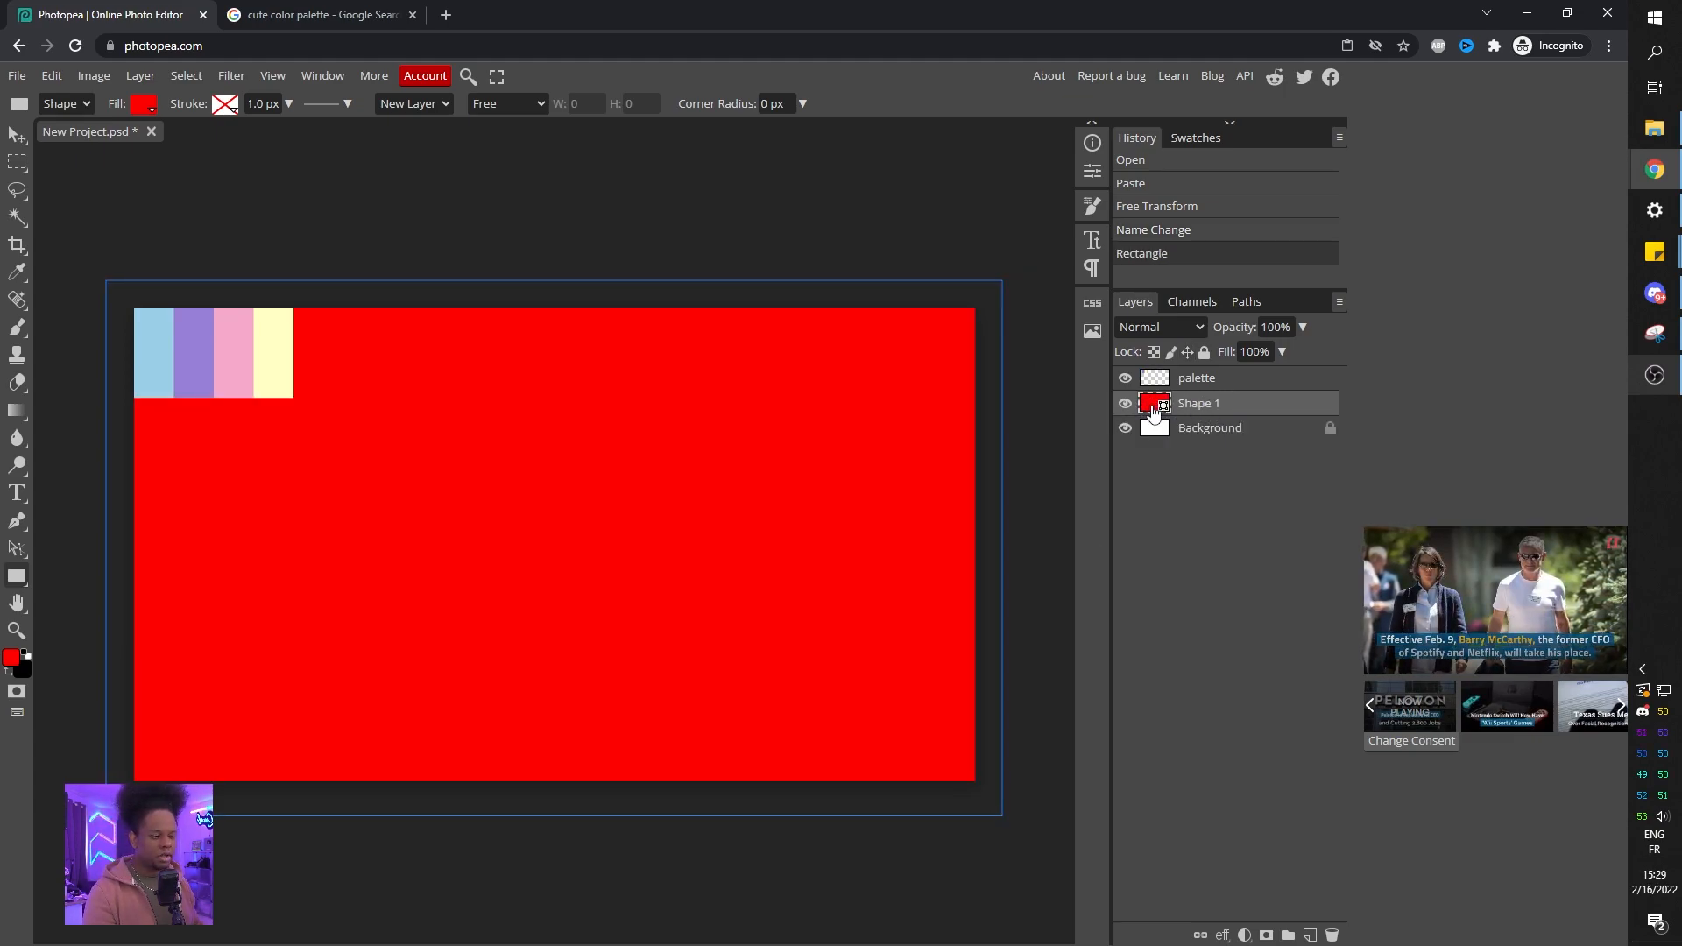
Set the rectangle's fill to the palette's purple, 977fd7, by sampling from the palette swatches.
double_click(1153, 407)
drag(307, 209, 779, 286)
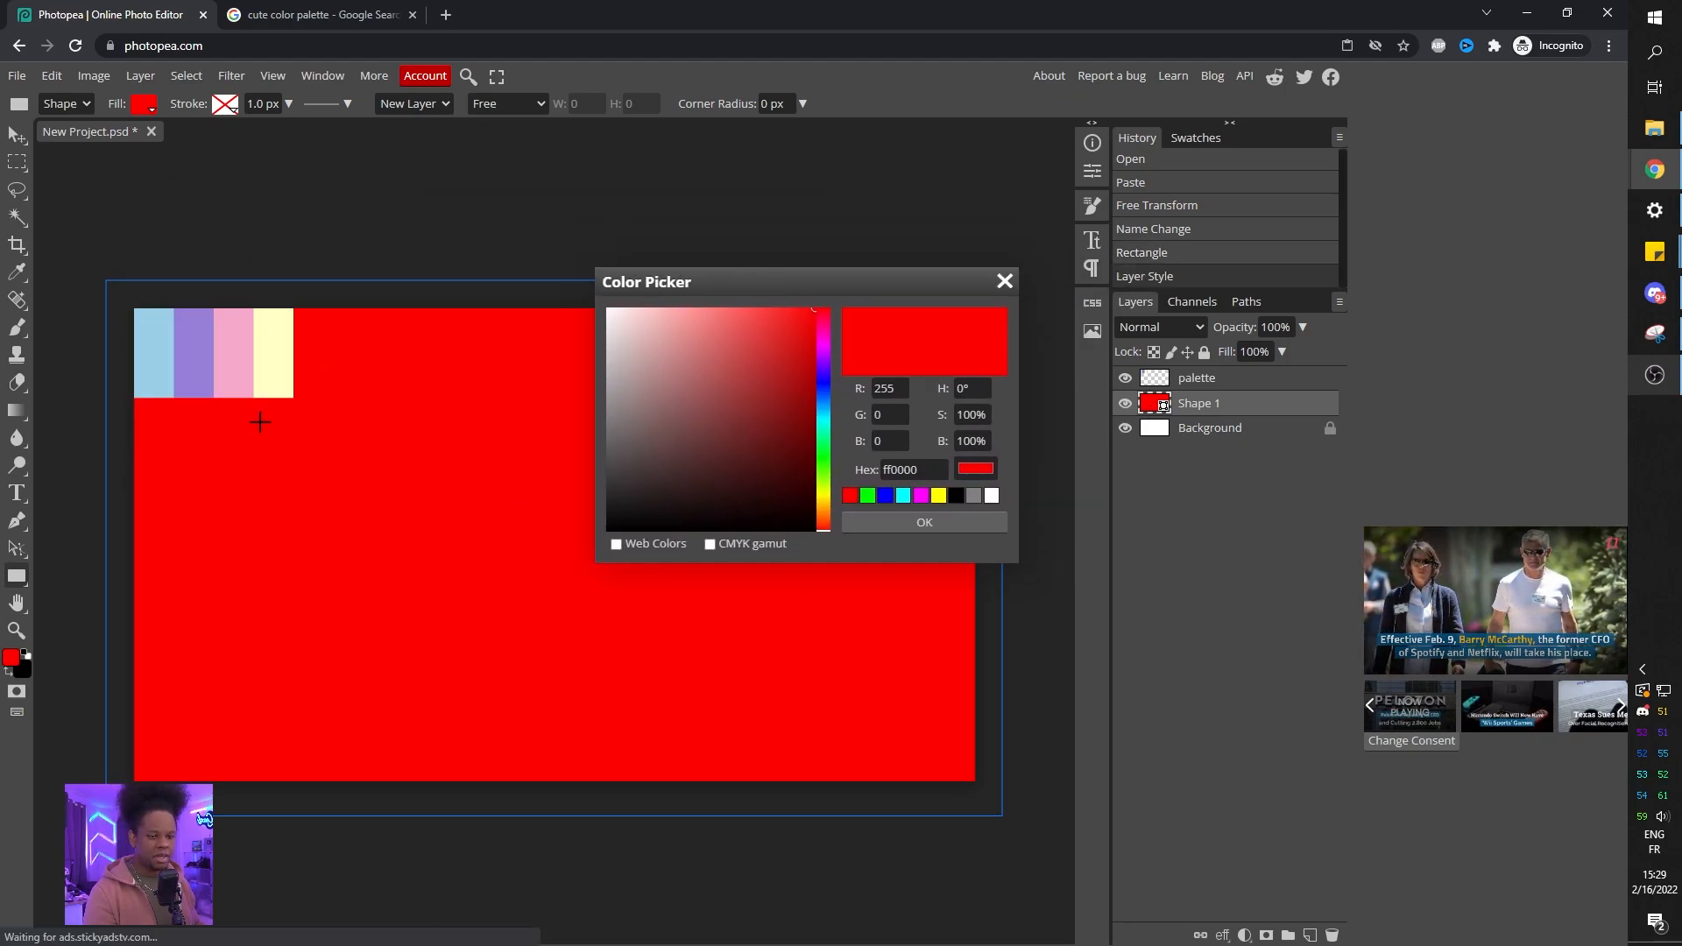
click(268, 375)
click(233, 345)
click(193, 350)
click(168, 351)
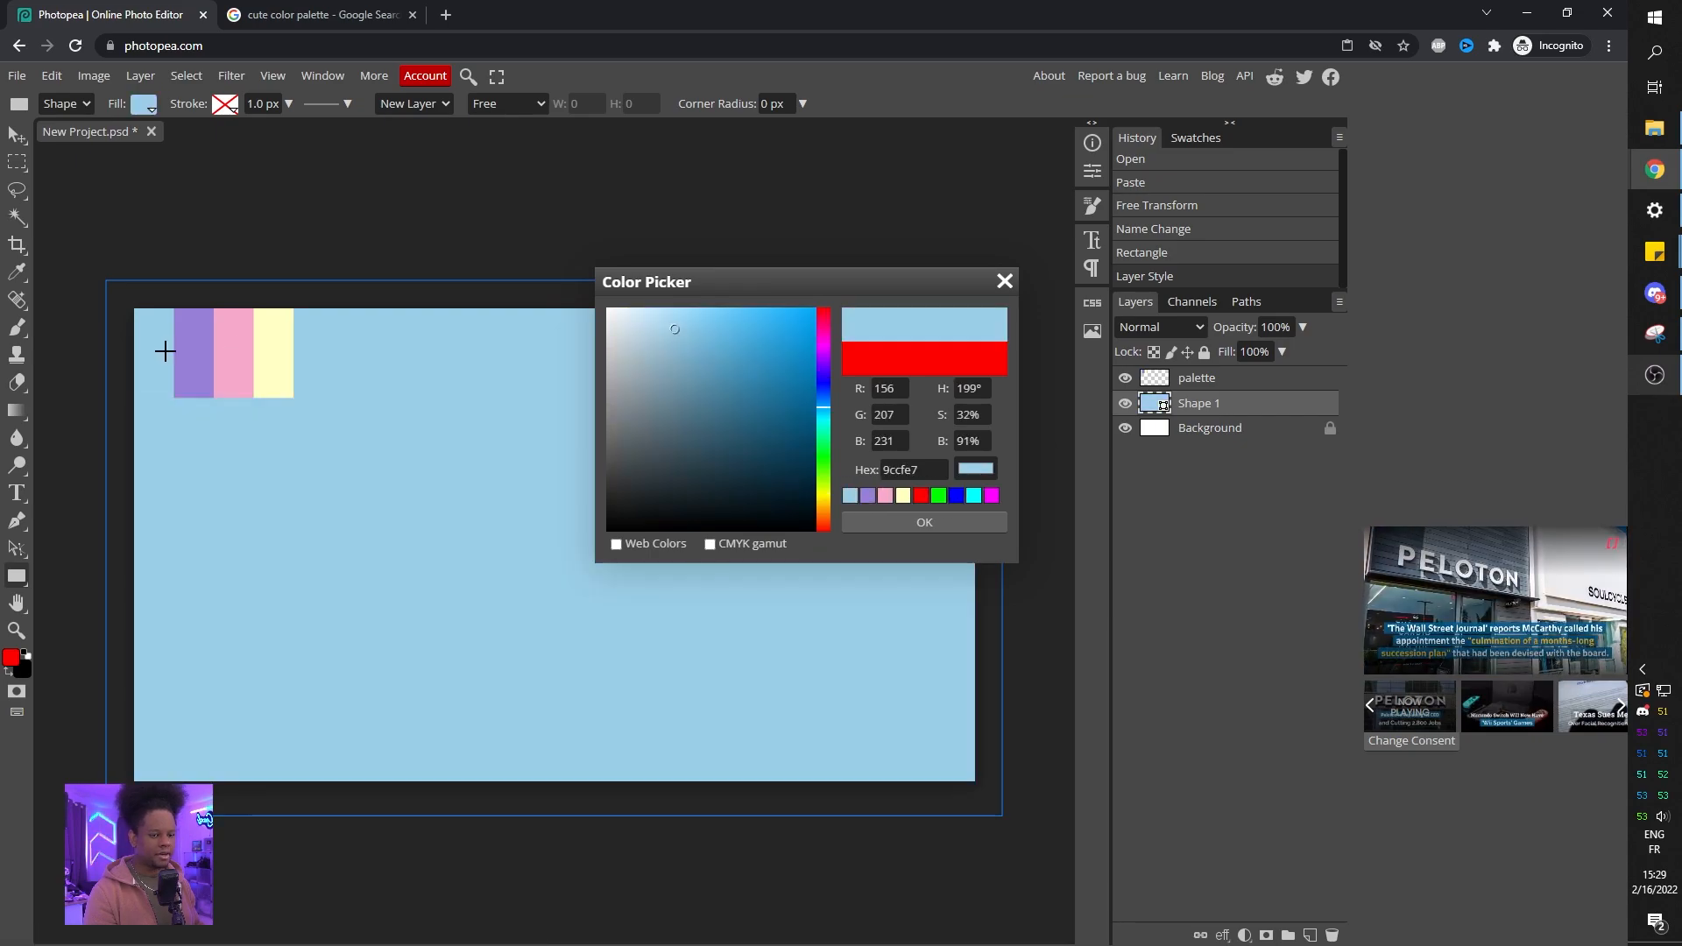
click(188, 356)
click(238, 355)
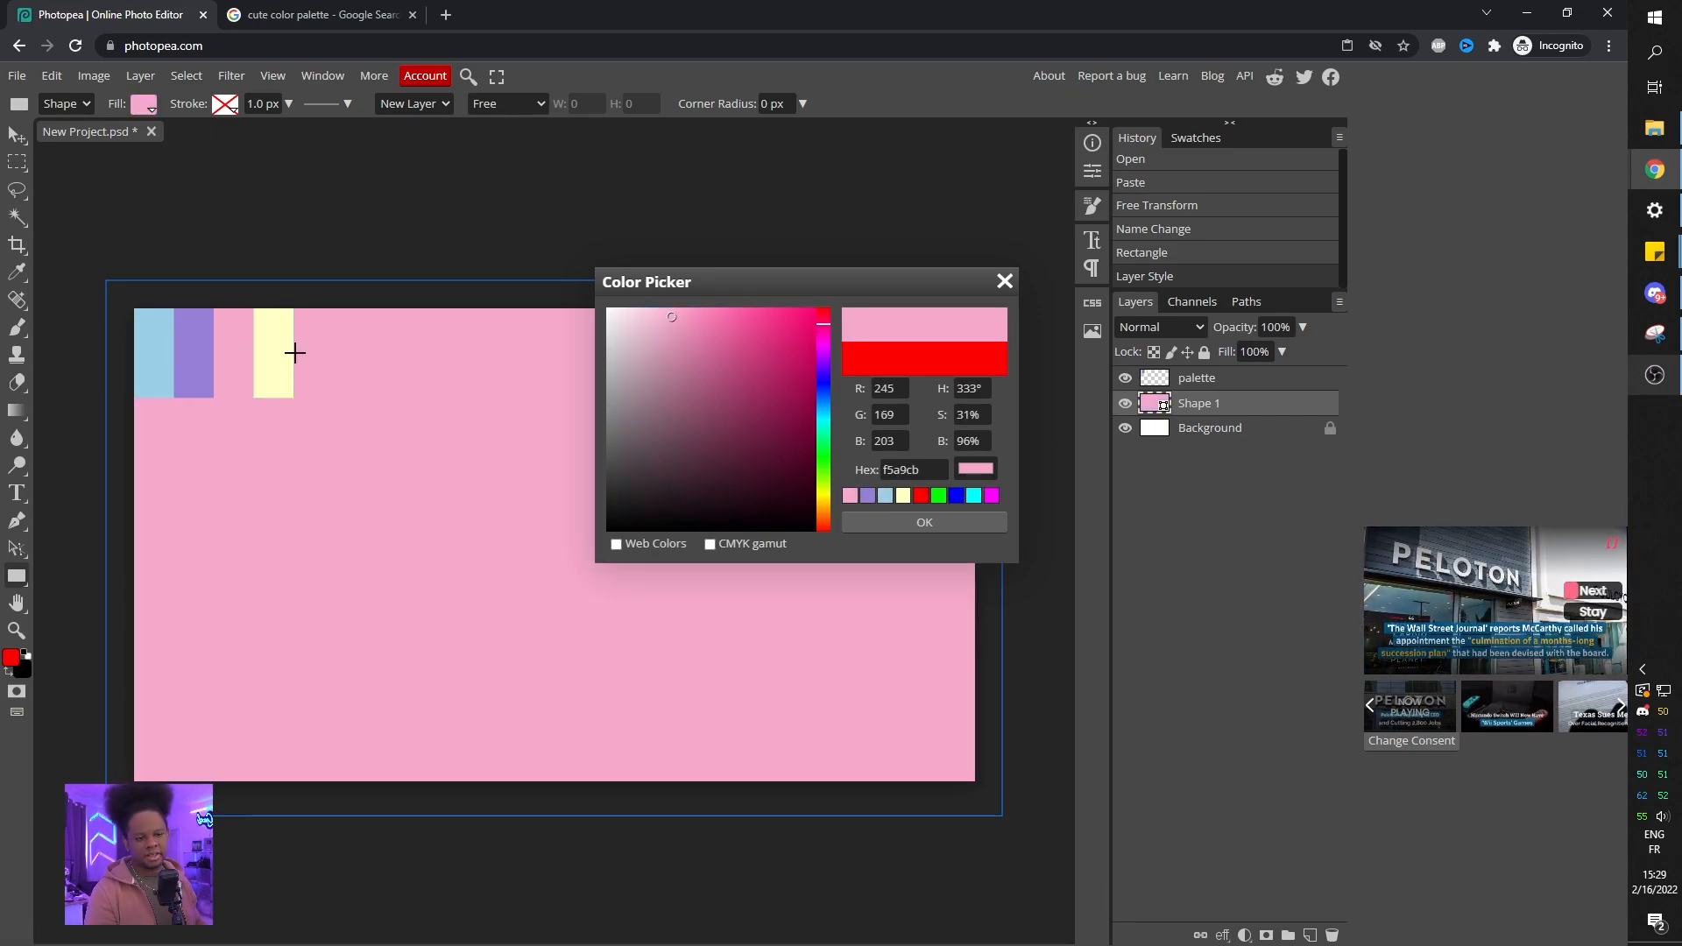
click(284, 355)
click(204, 371)
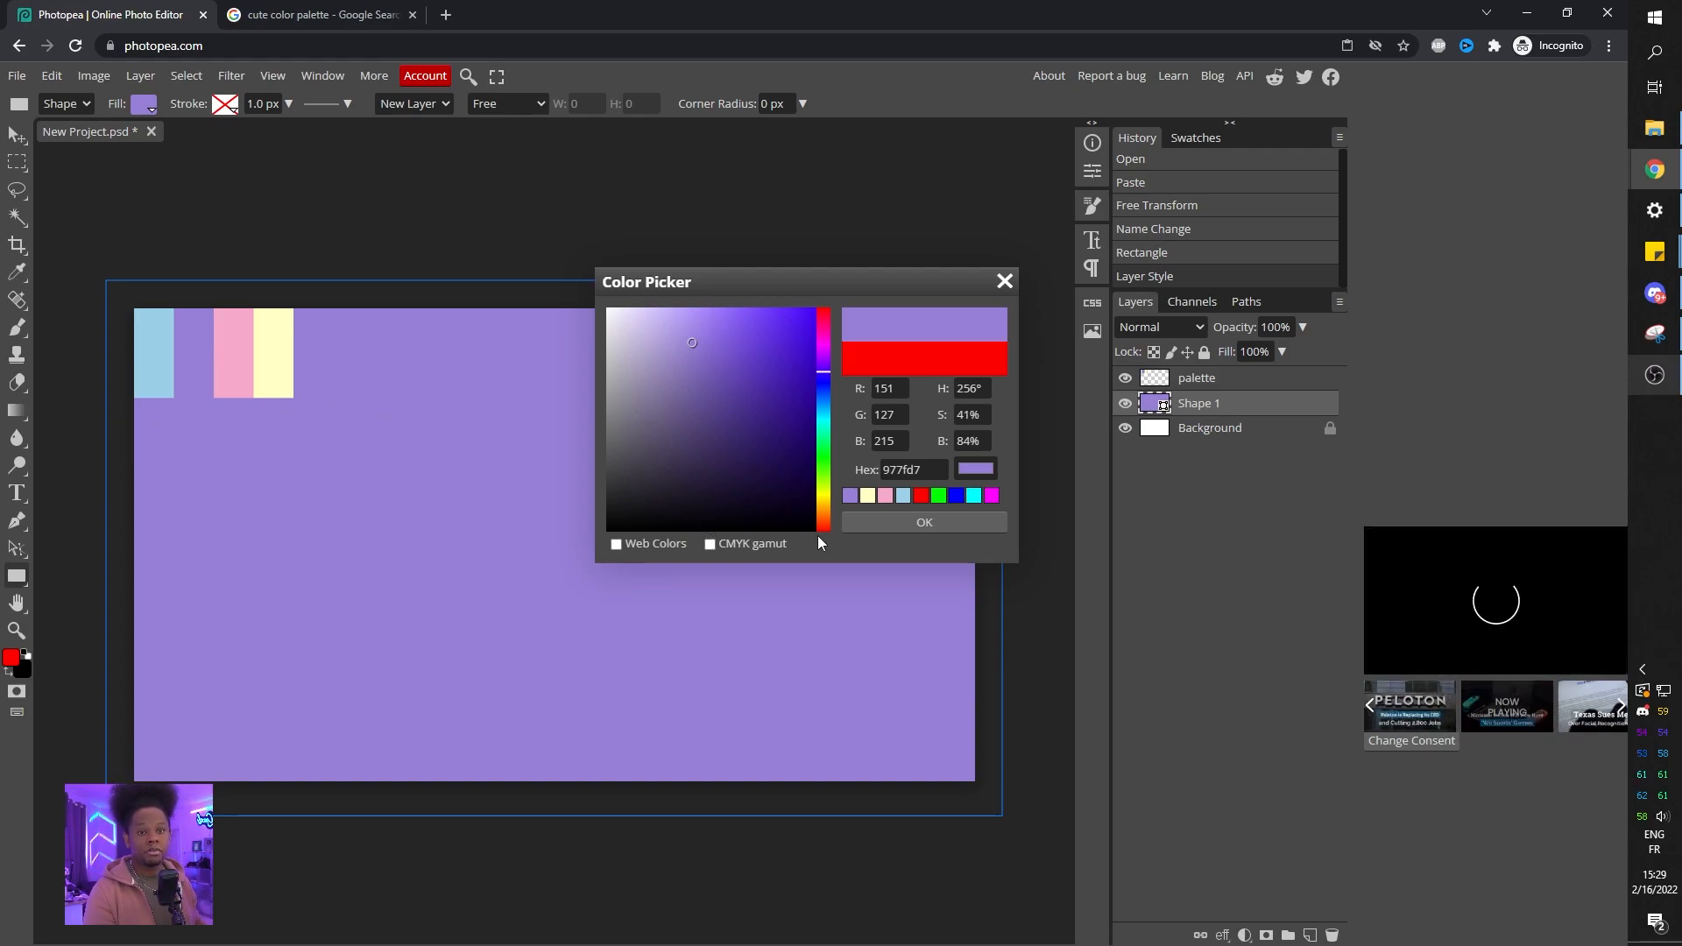
click(936, 526)
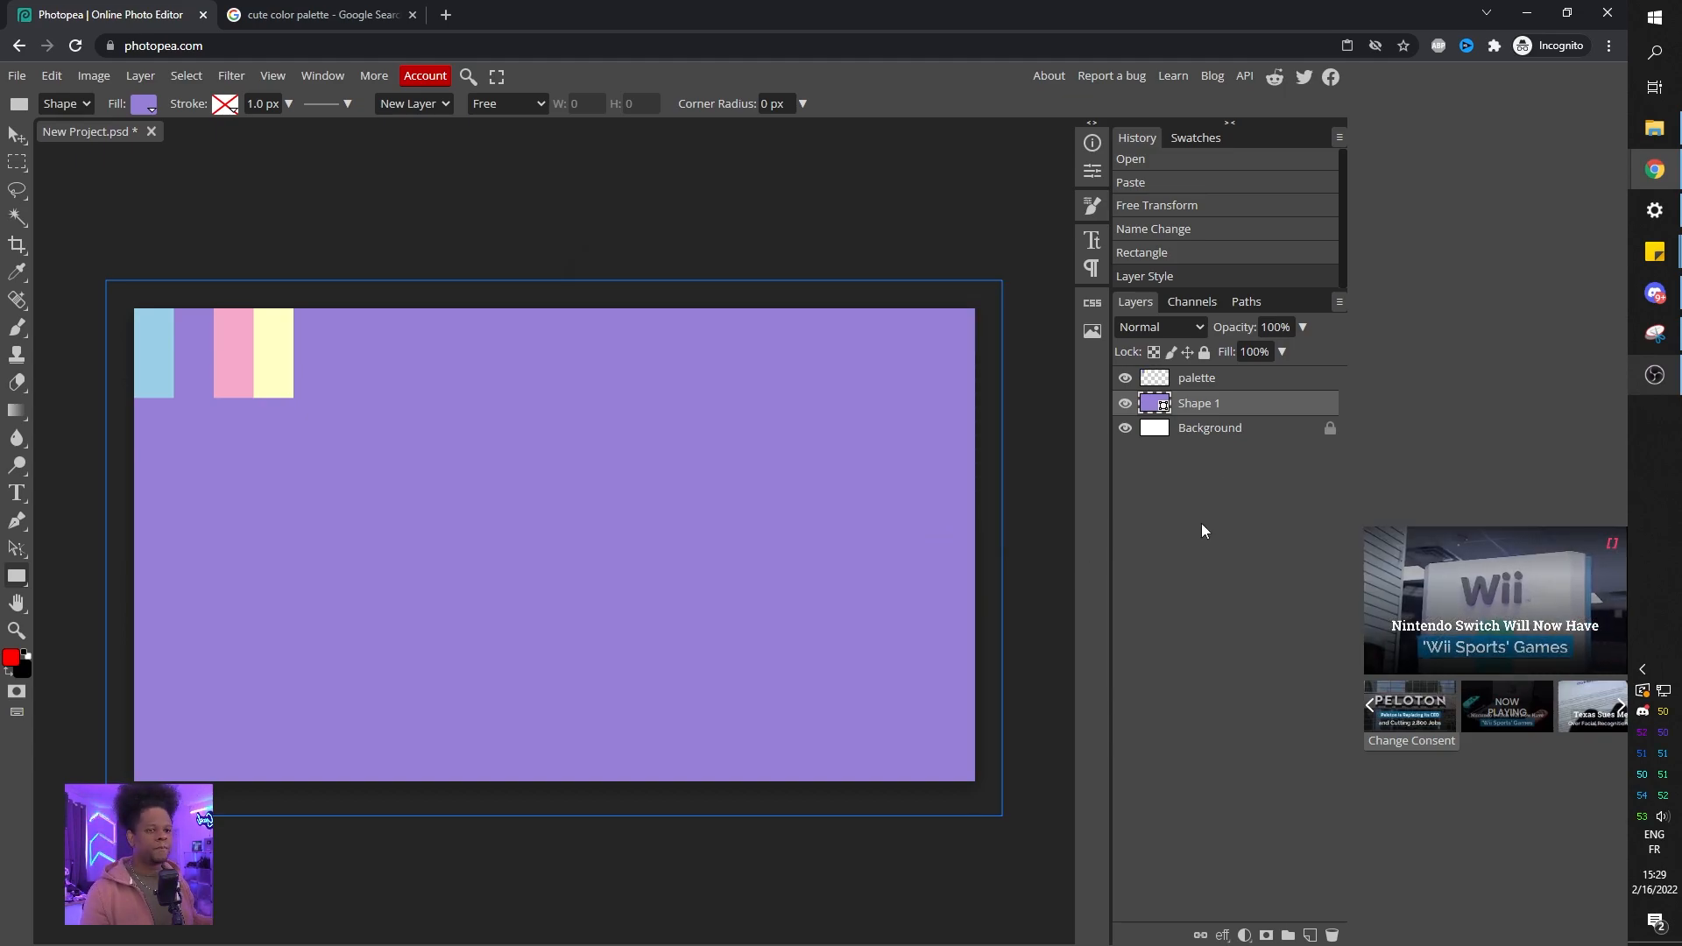
Open a new browser tab and search for cute graphic design.
click(318, 18)
key(ctrl+t)
text(cute graphic design)
key(Return)
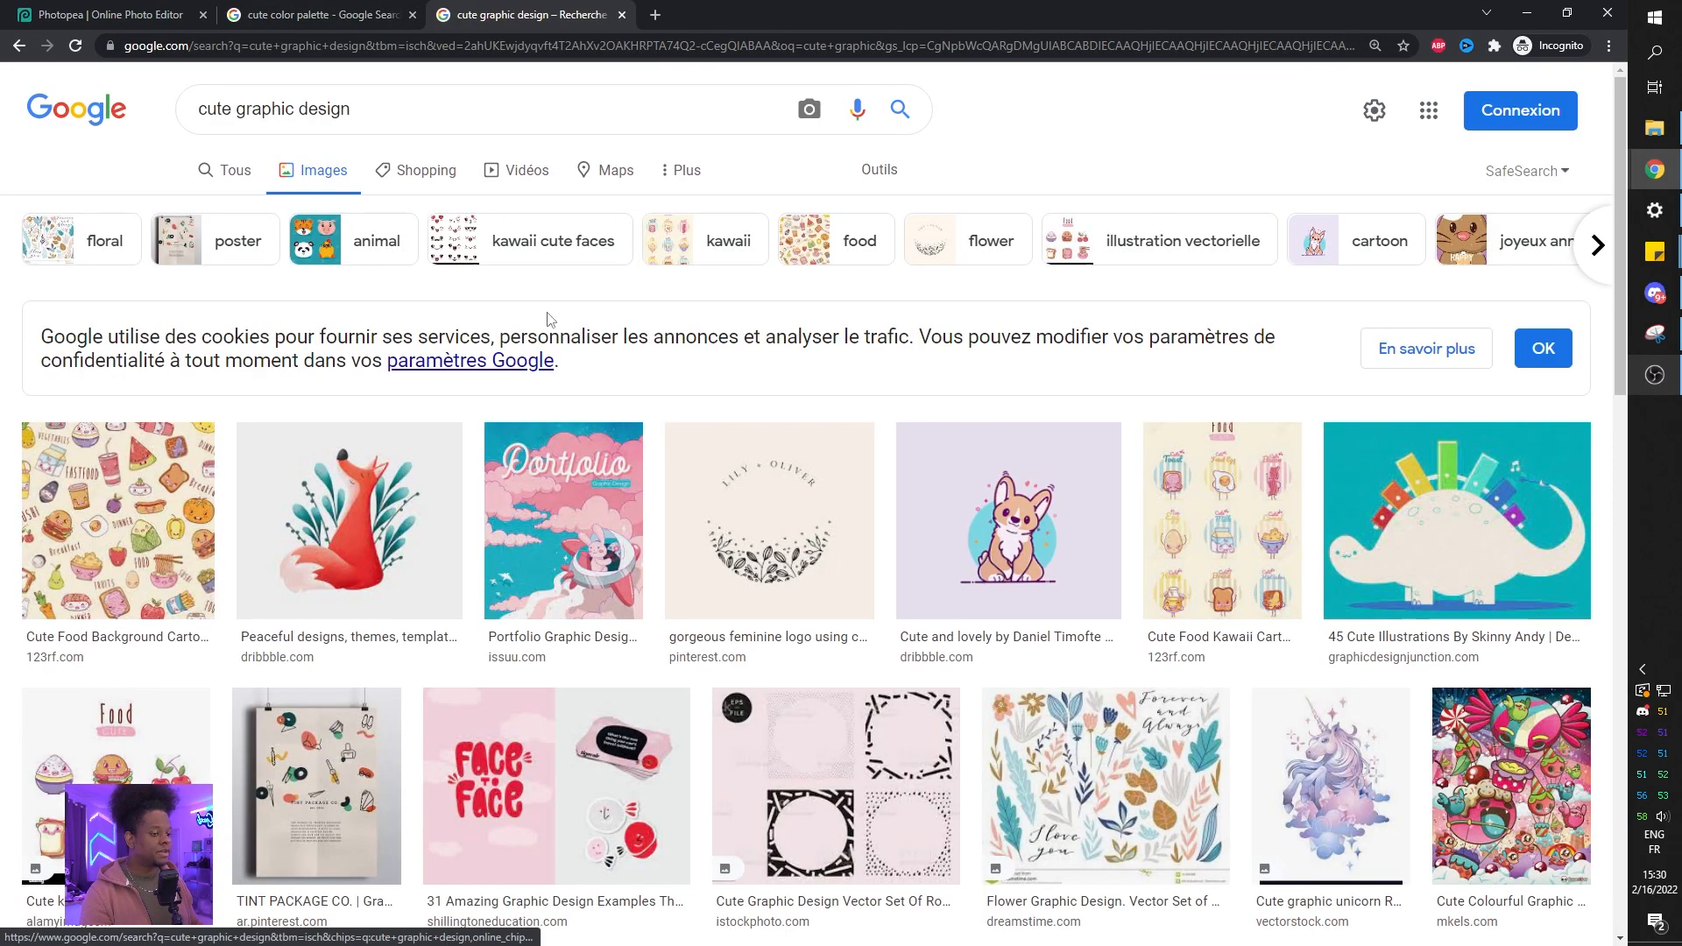
Browse the cute graphic design image results and preview a kawaii food illustration for inspiration.
scroll(456, 375, down, 10)
scroll(455, 375, down, 1)
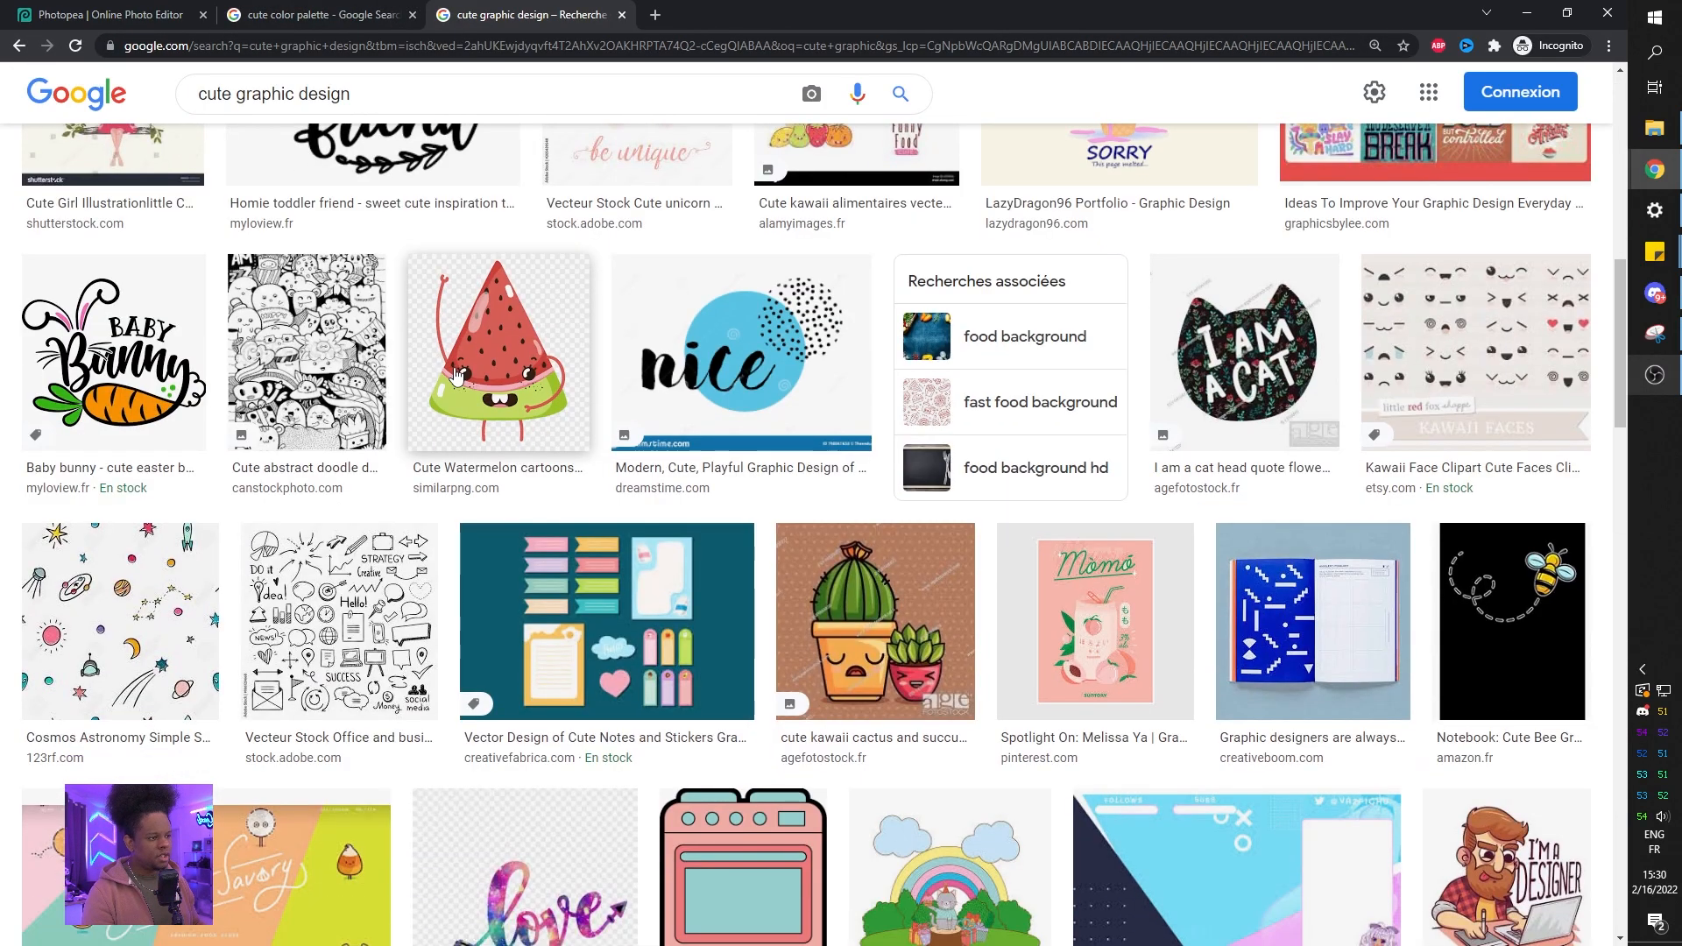
scroll(455, 375, up, 4)
scroll(455, 375, down, 11)
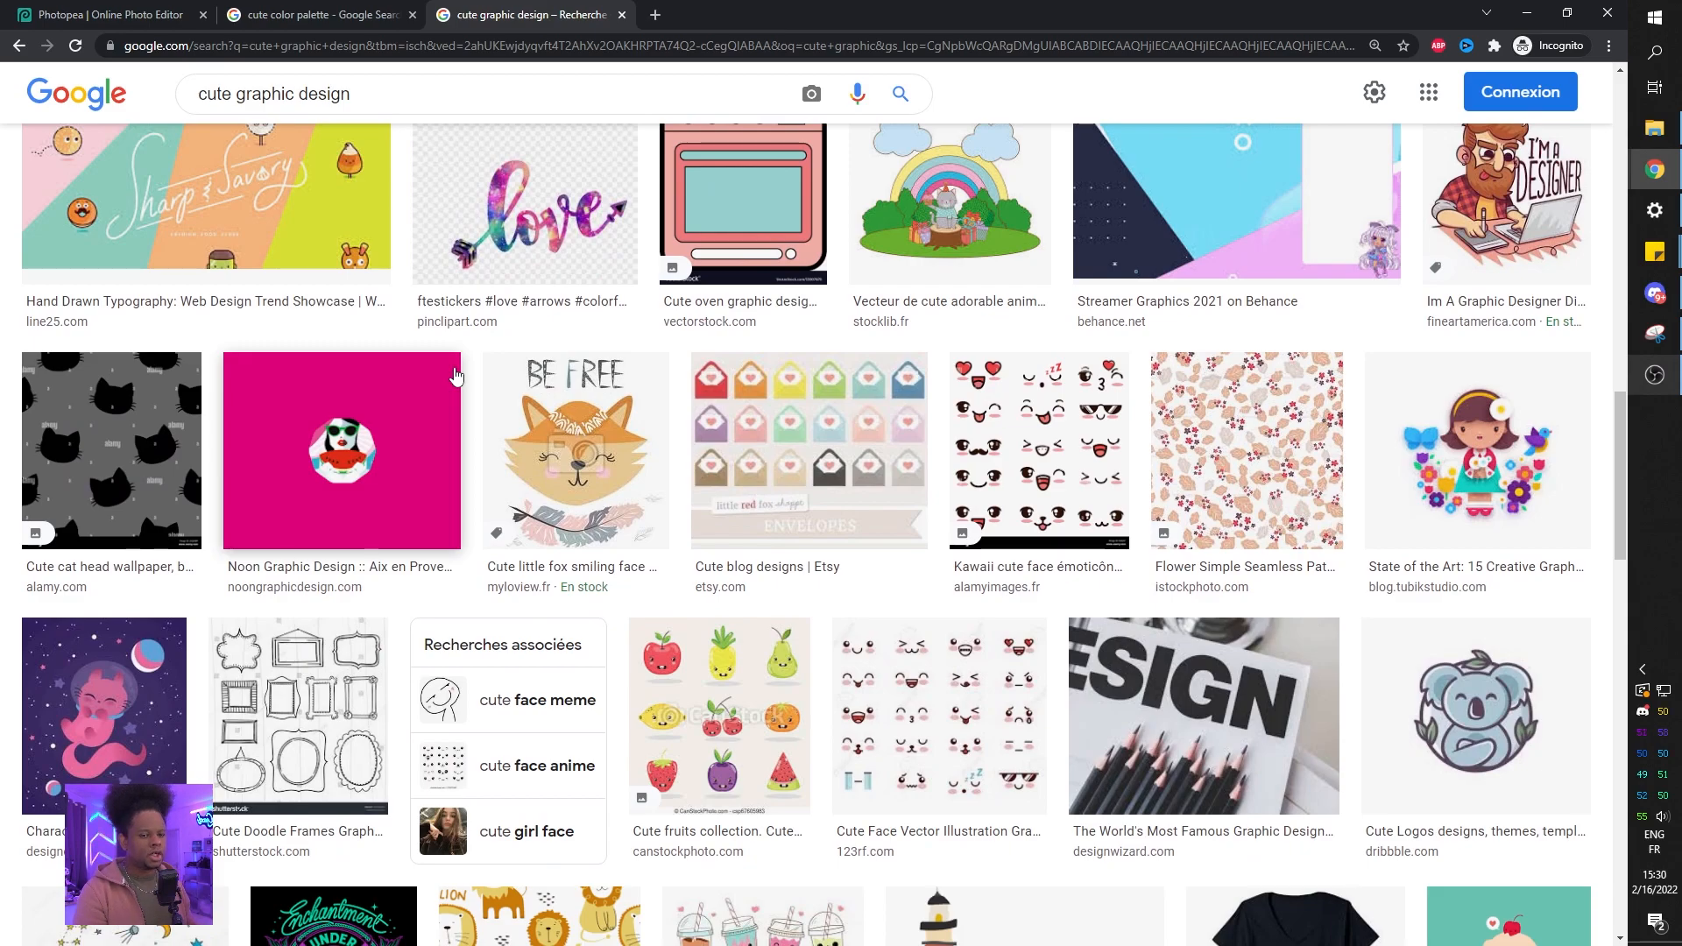
scroll(780, 487, down, 8)
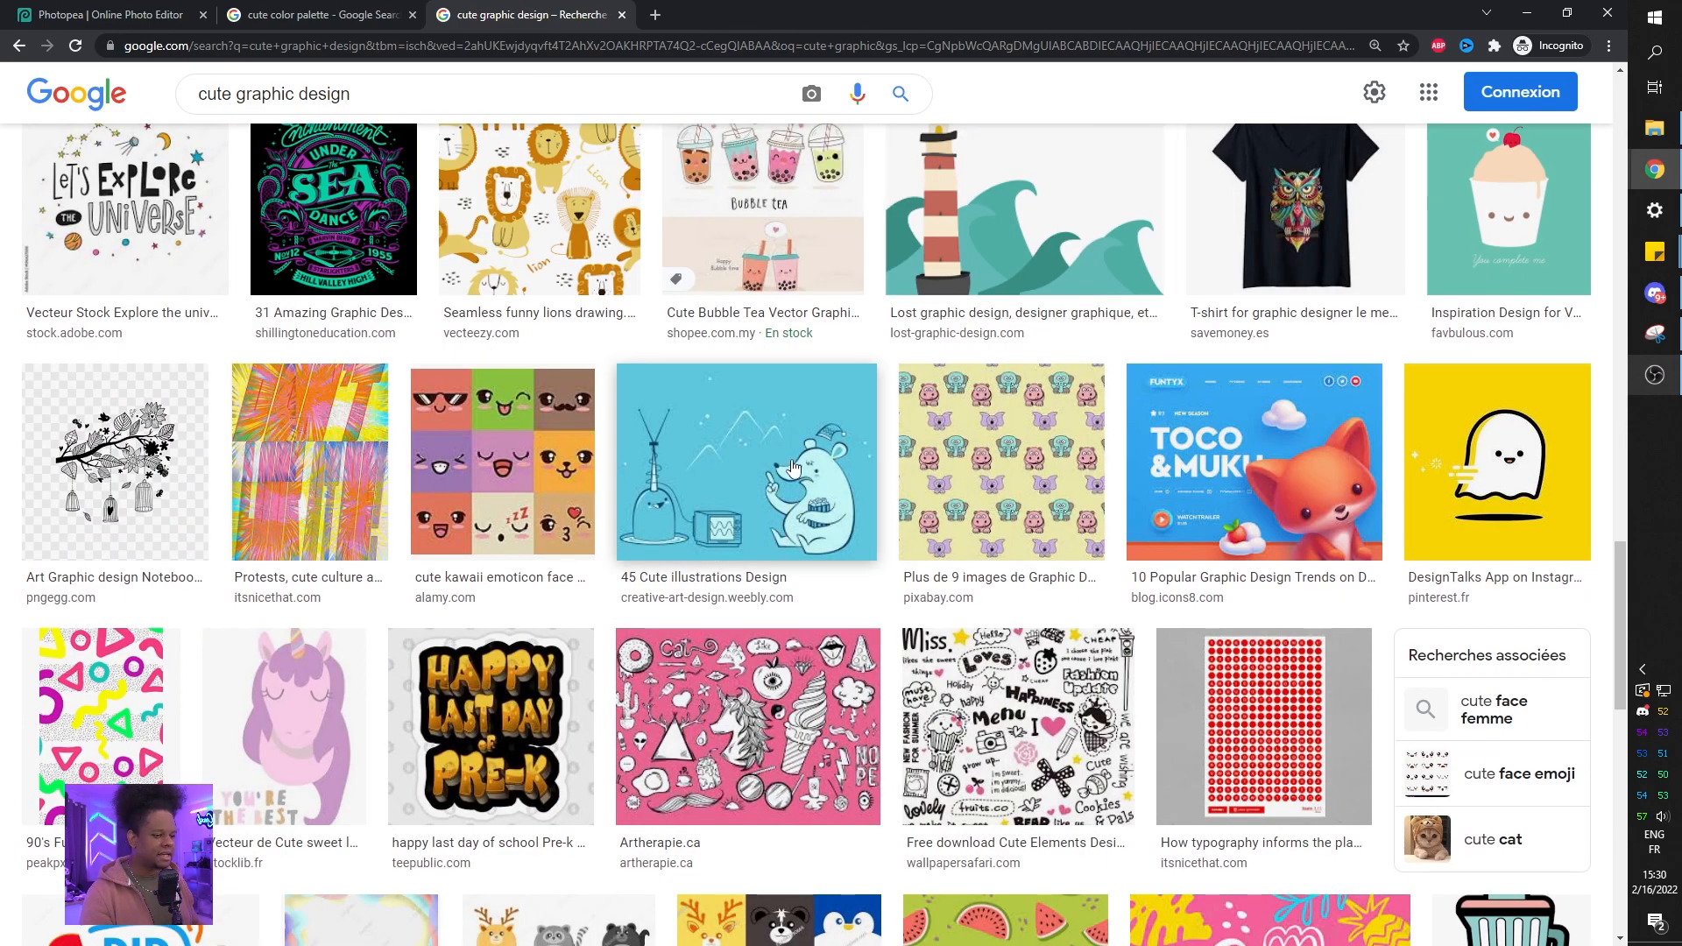
scroll(568, 449, down, 5)
scroll(568, 449, down, 7)
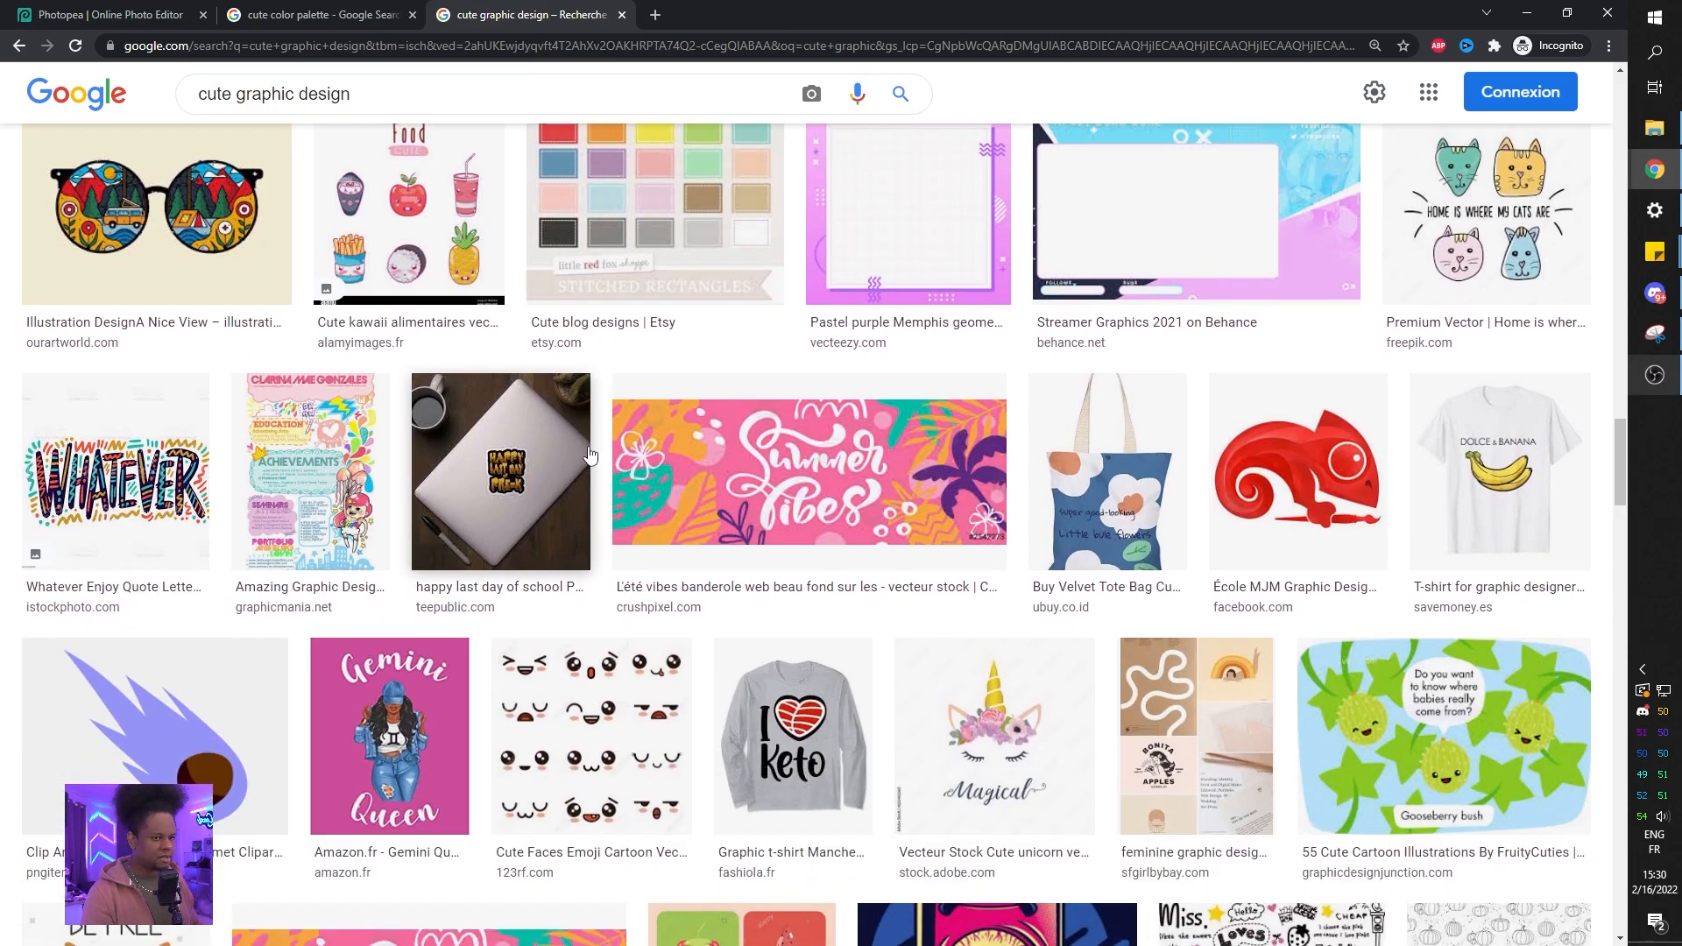
click(382, 224)
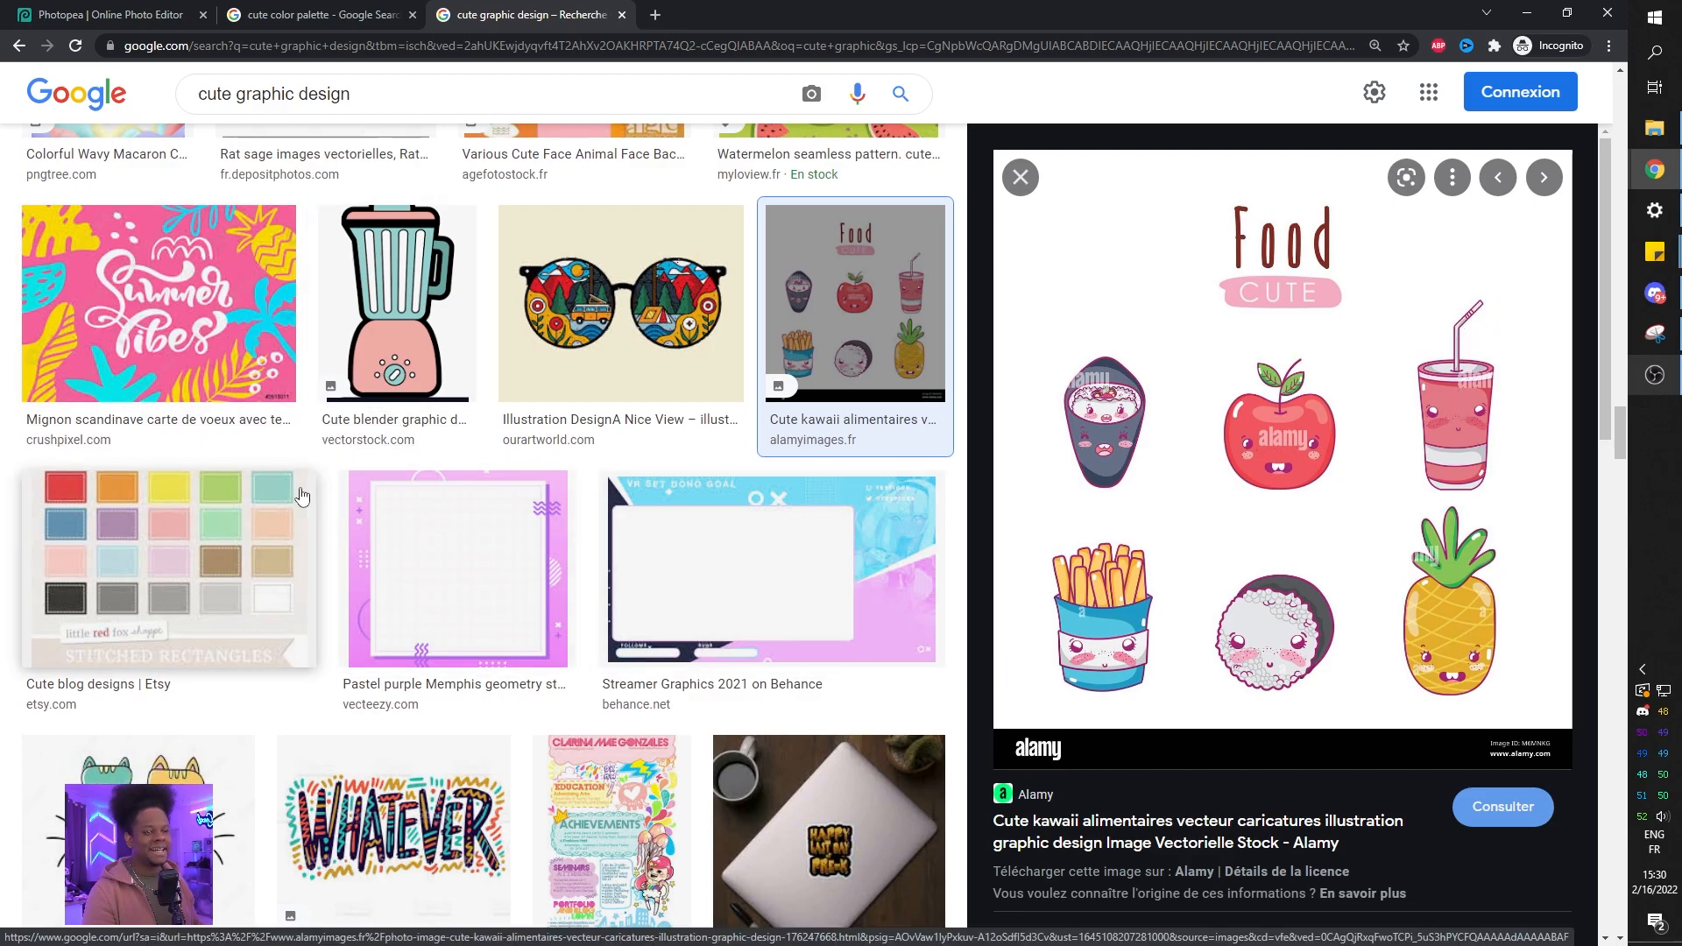
scroll(301, 493, up, 5)
scroll(301, 494, up, 20)
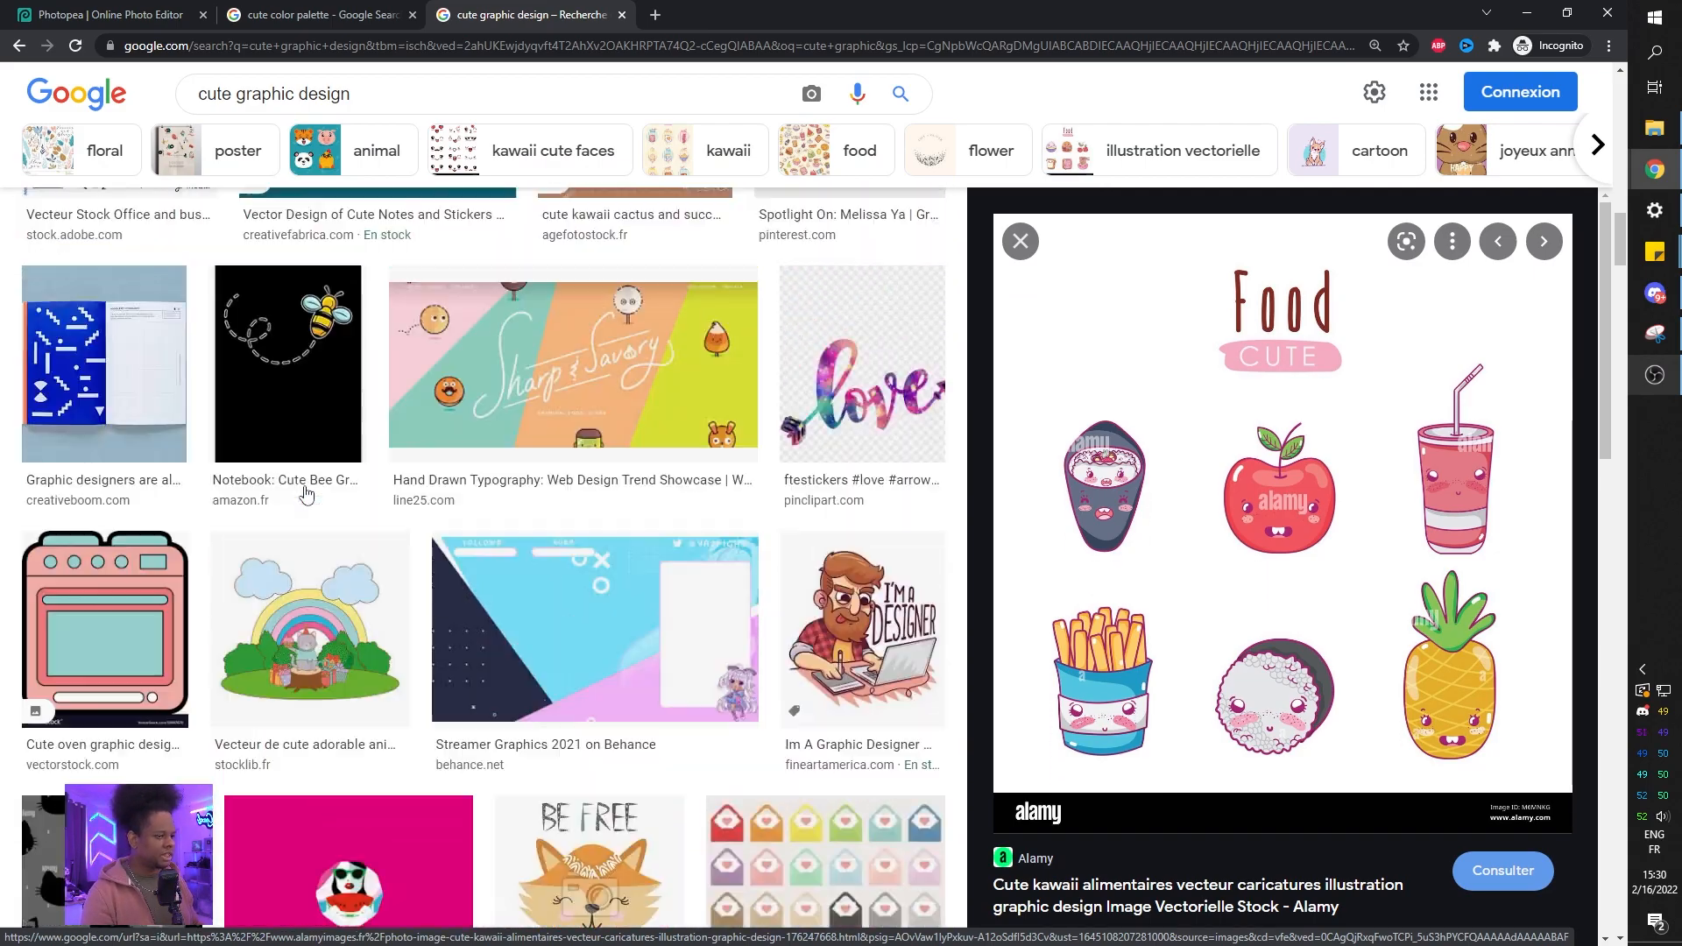
scroll(305, 493, up, 10)
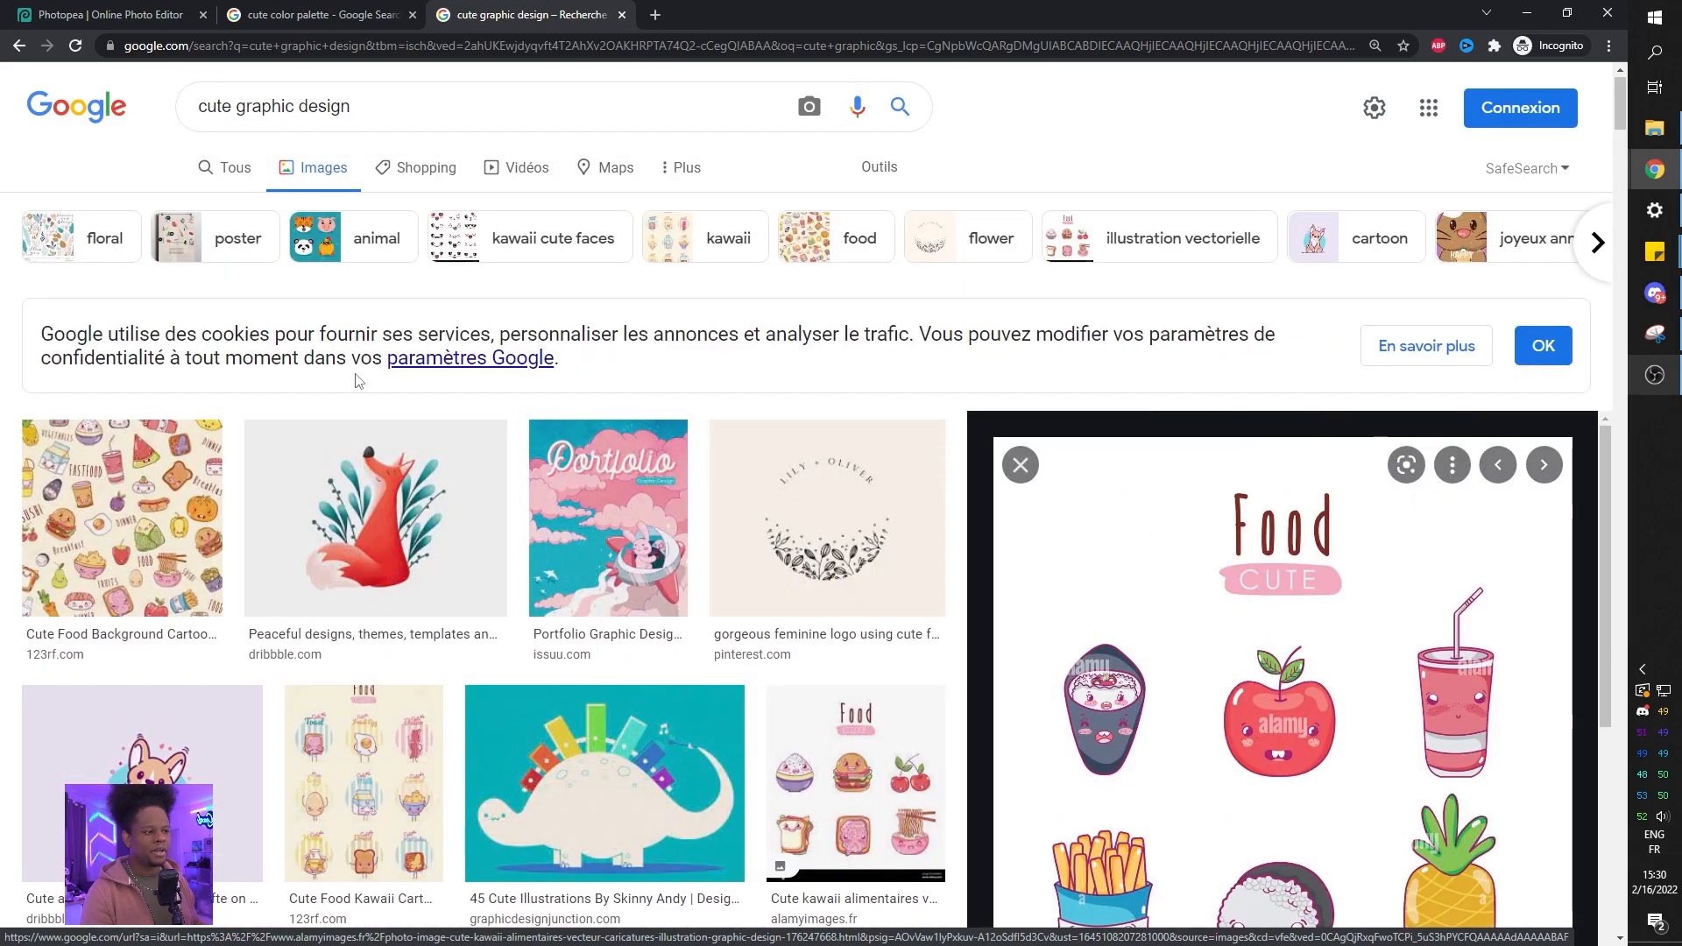
Replace the search with cute clouds.
drag(365, 105, 178, 118)
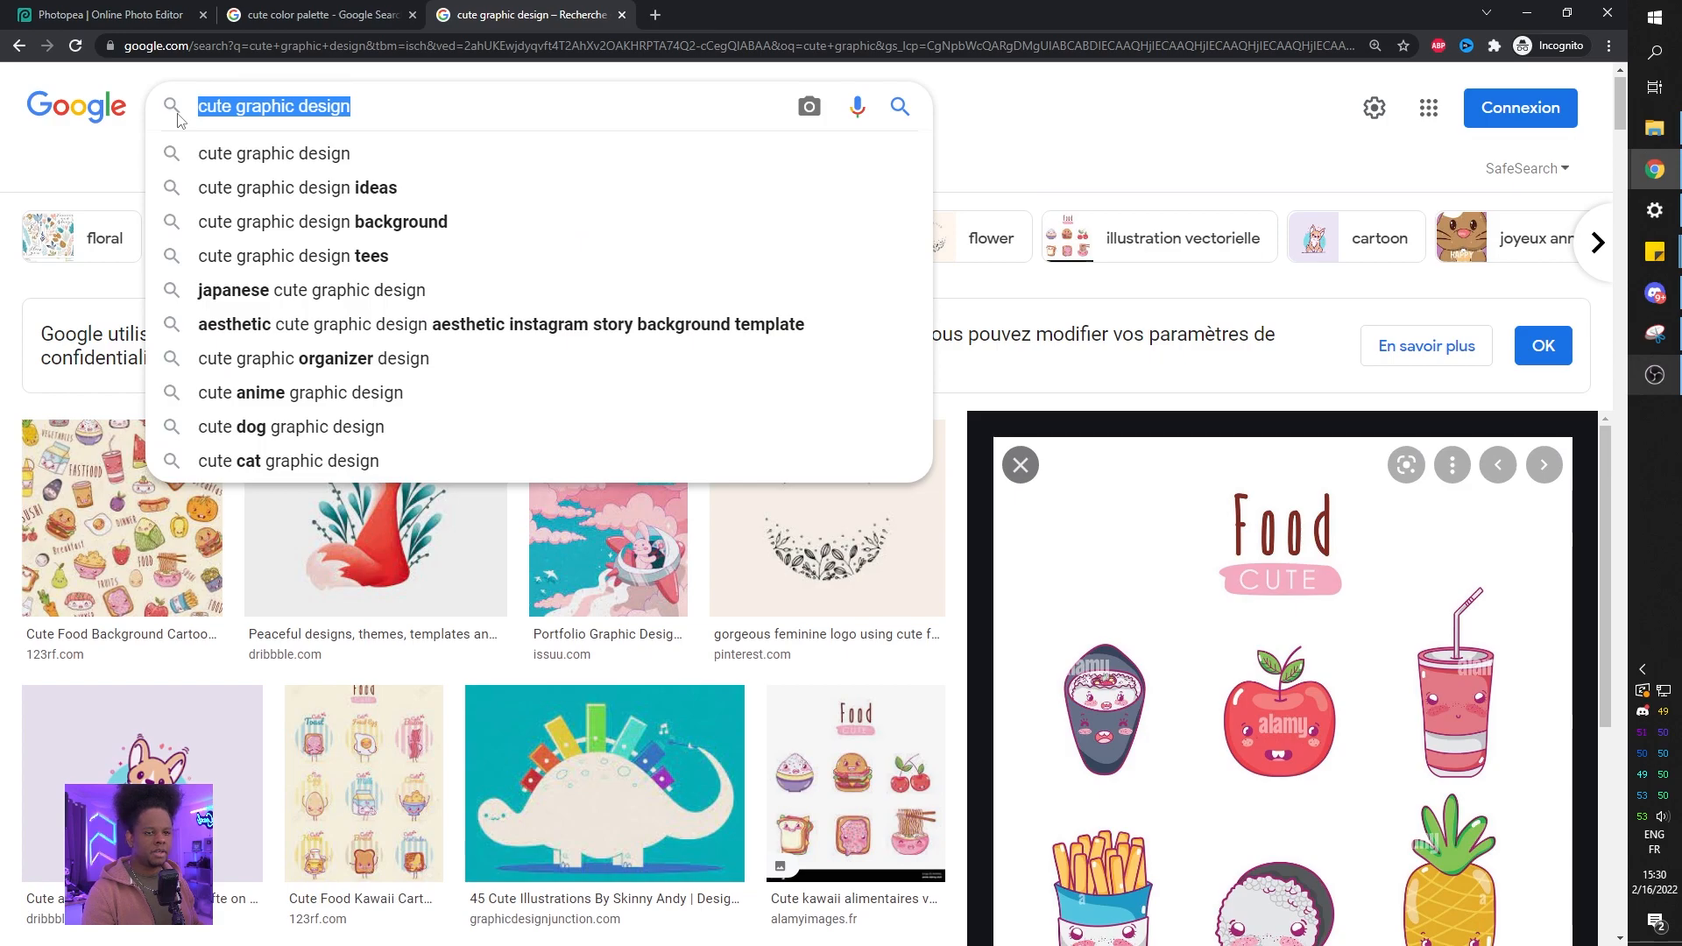
text(cute clouds)
key(Return)
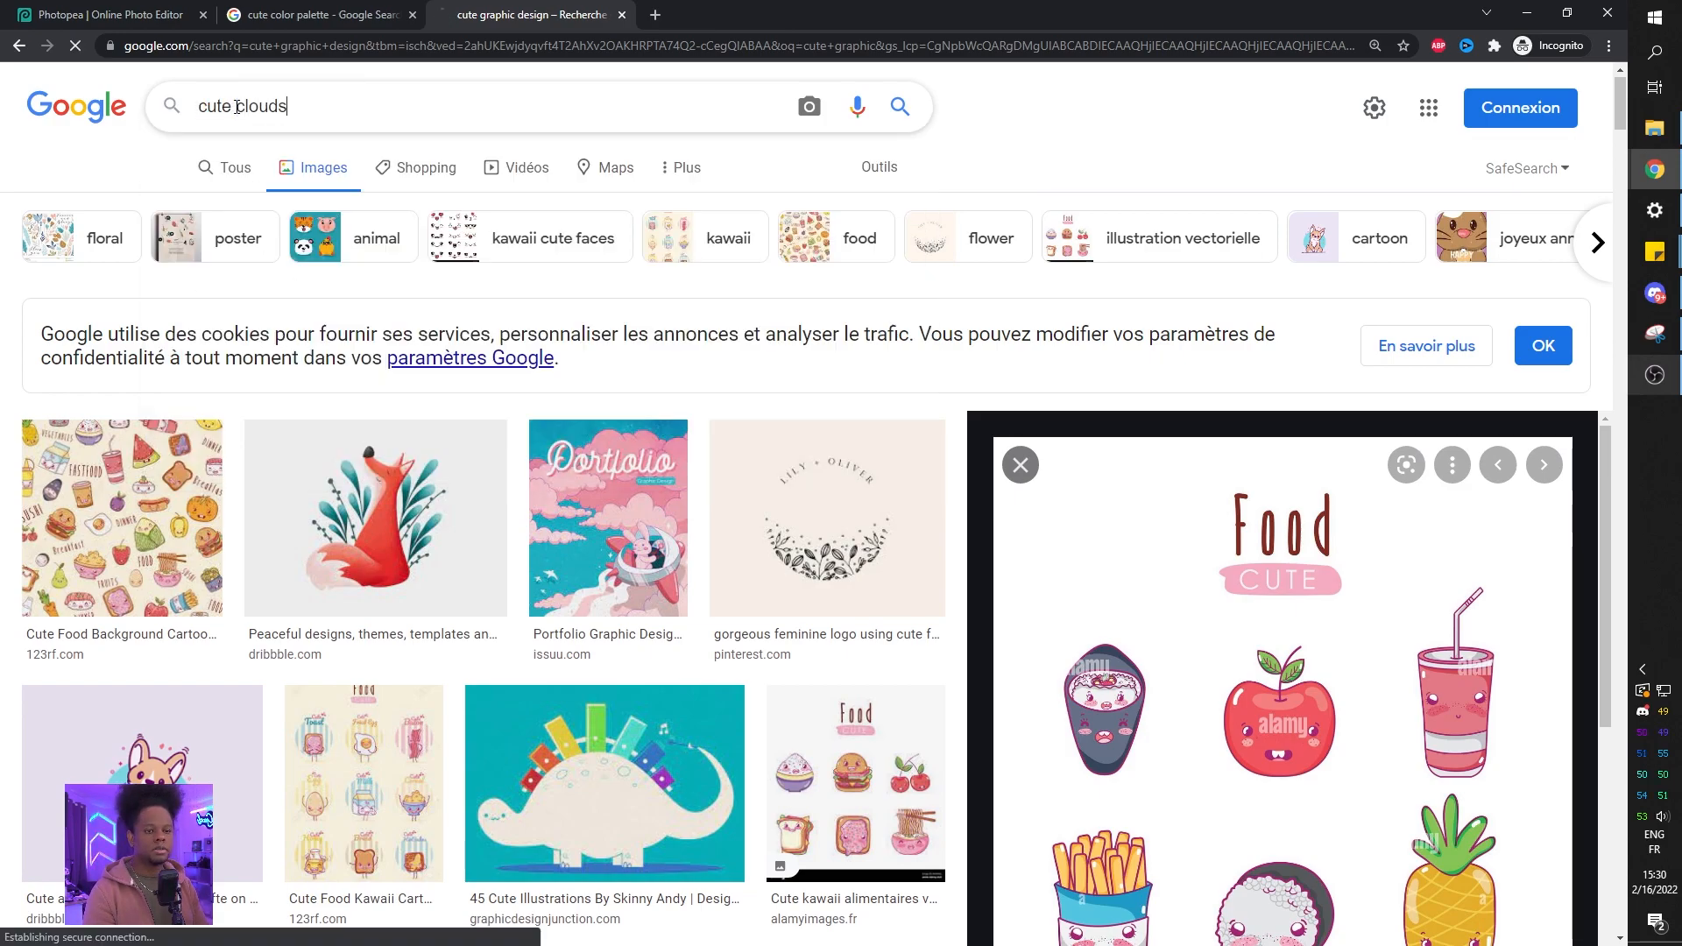
Preview a cute cloud image and open the image search tools.
click(184, 755)
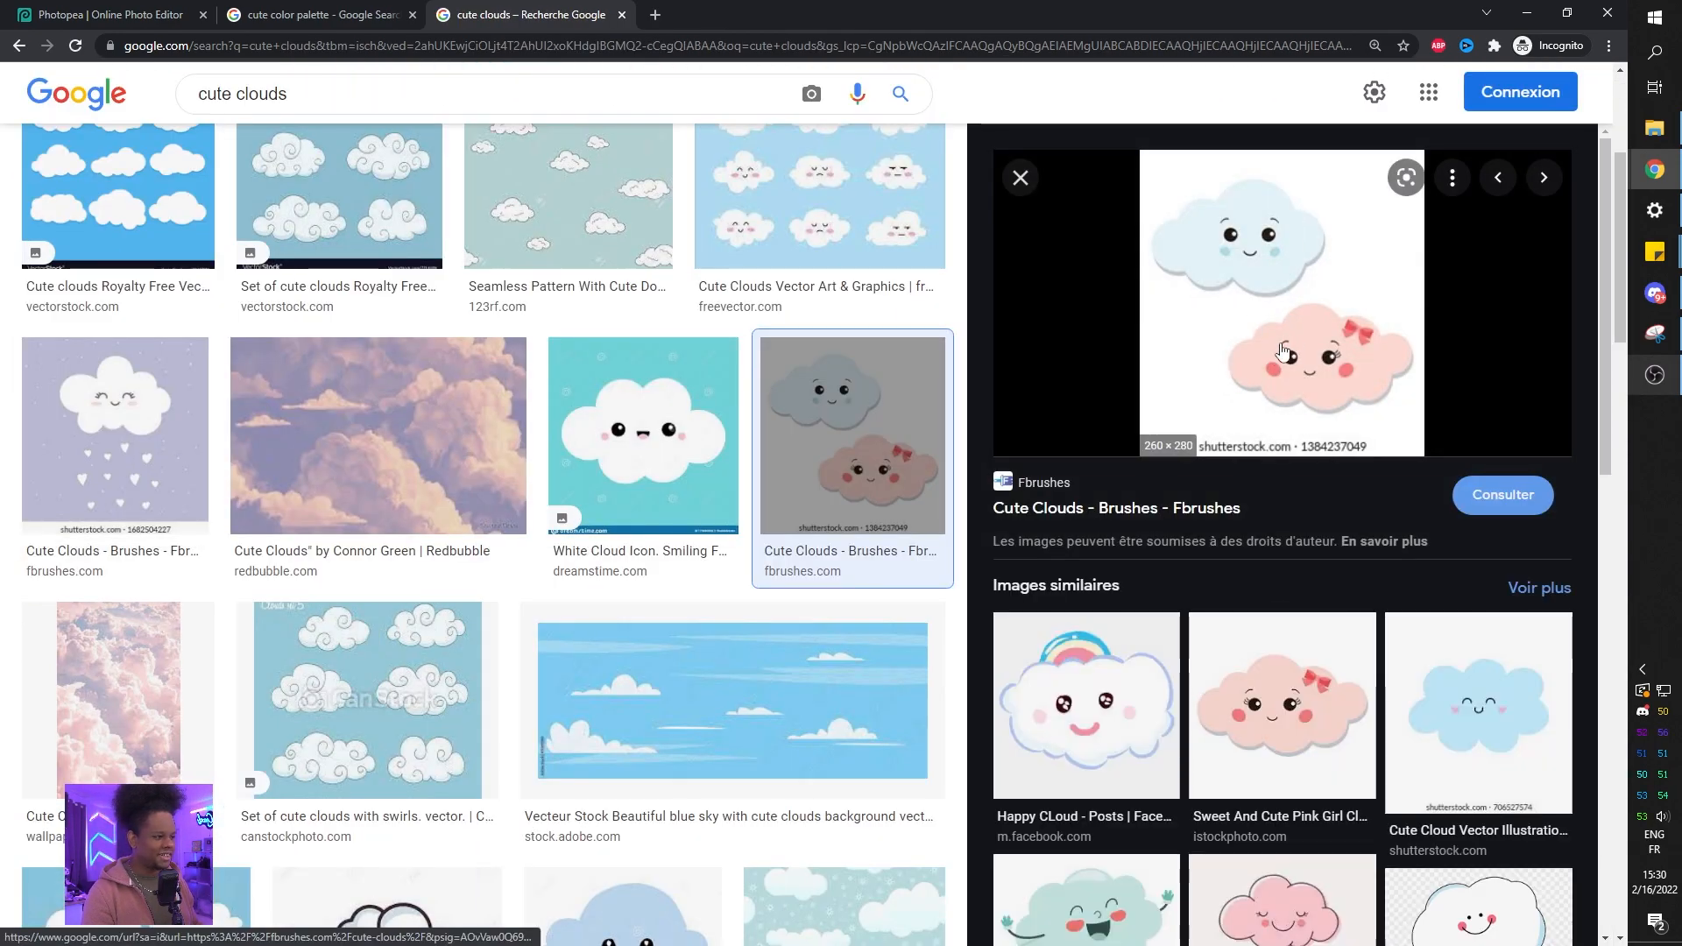
scroll(470, 489, down, 2)
scroll(470, 486, up, 2)
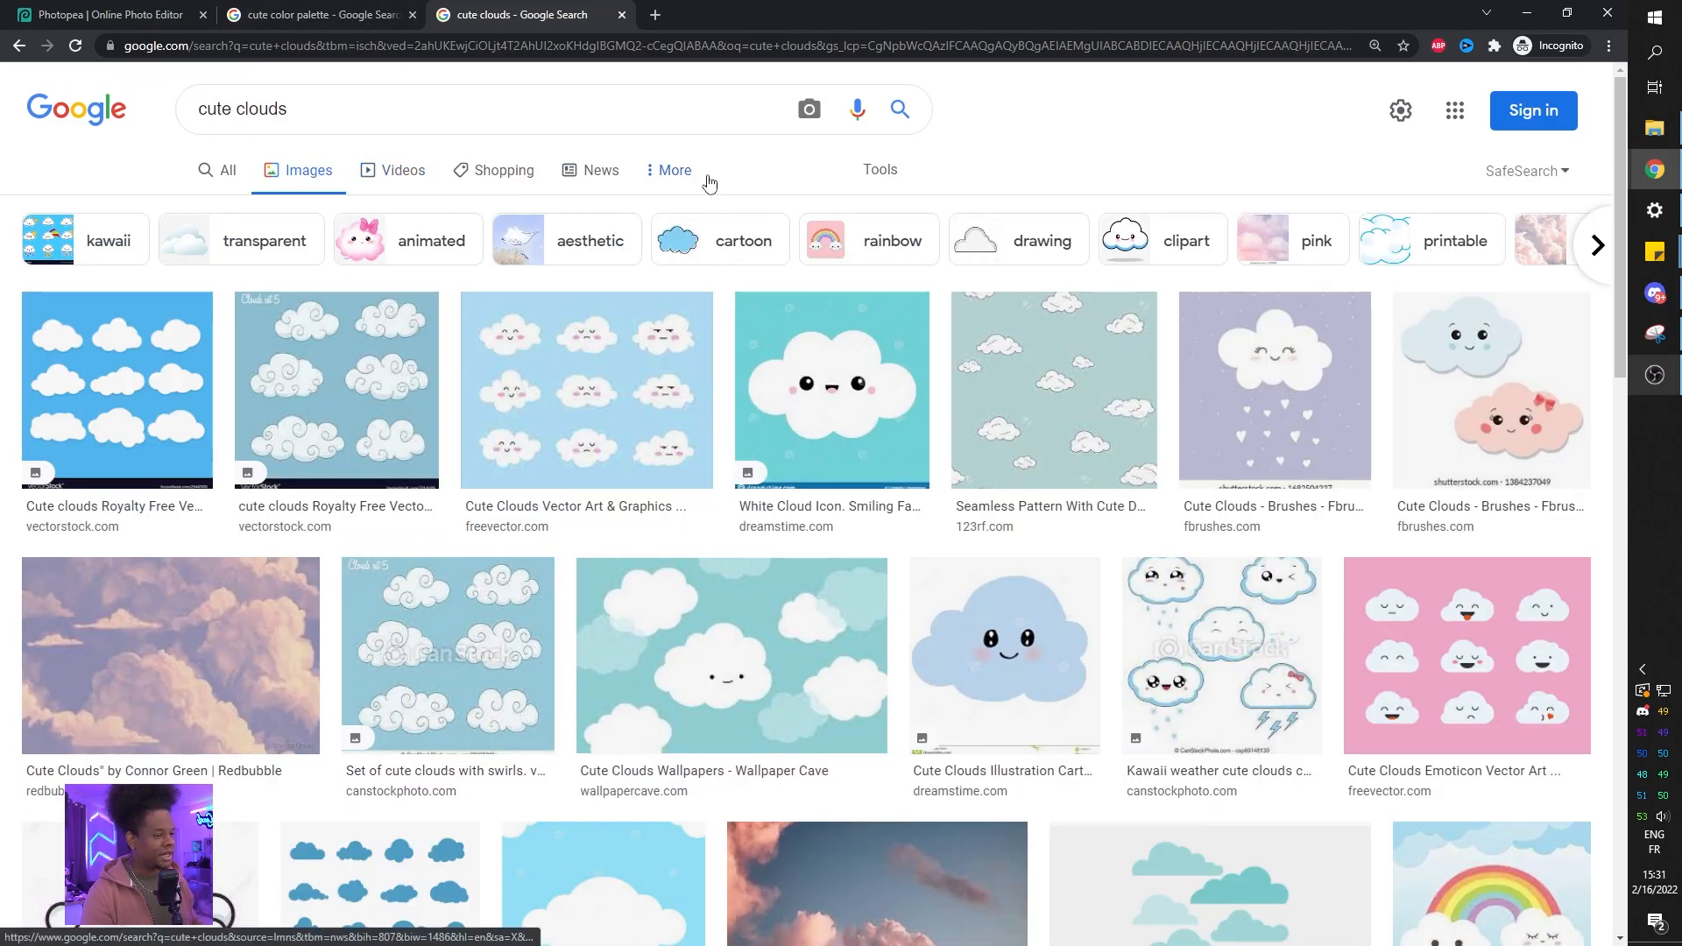
click(673, 178)
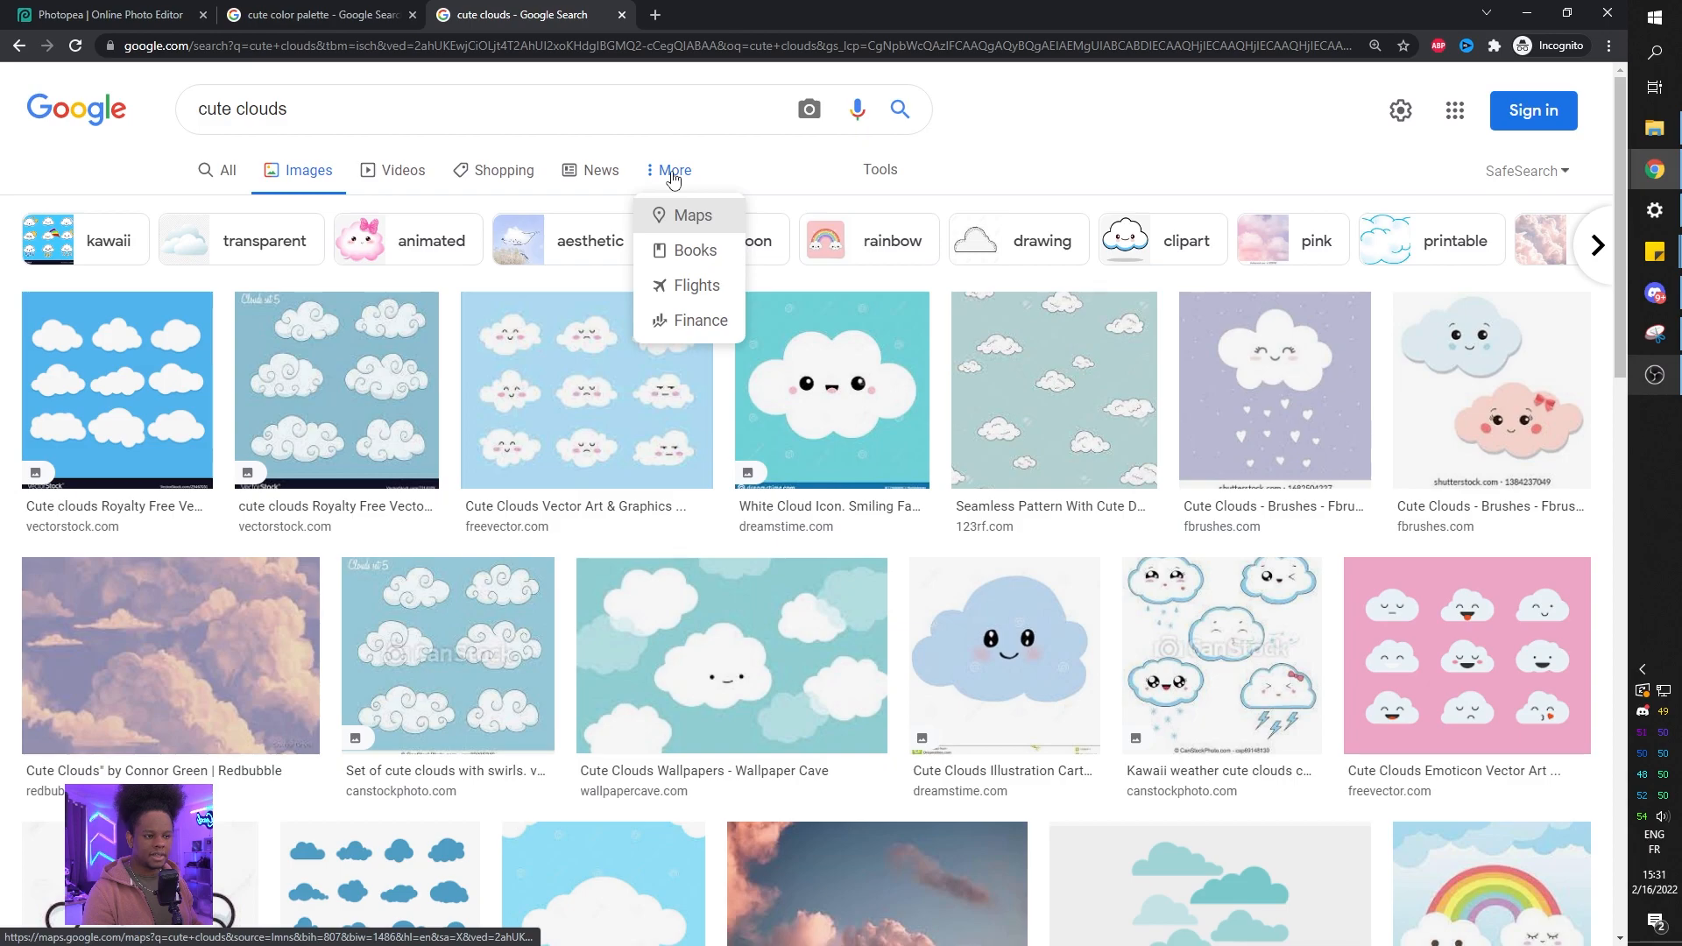
click(673, 175)
click(895, 172)
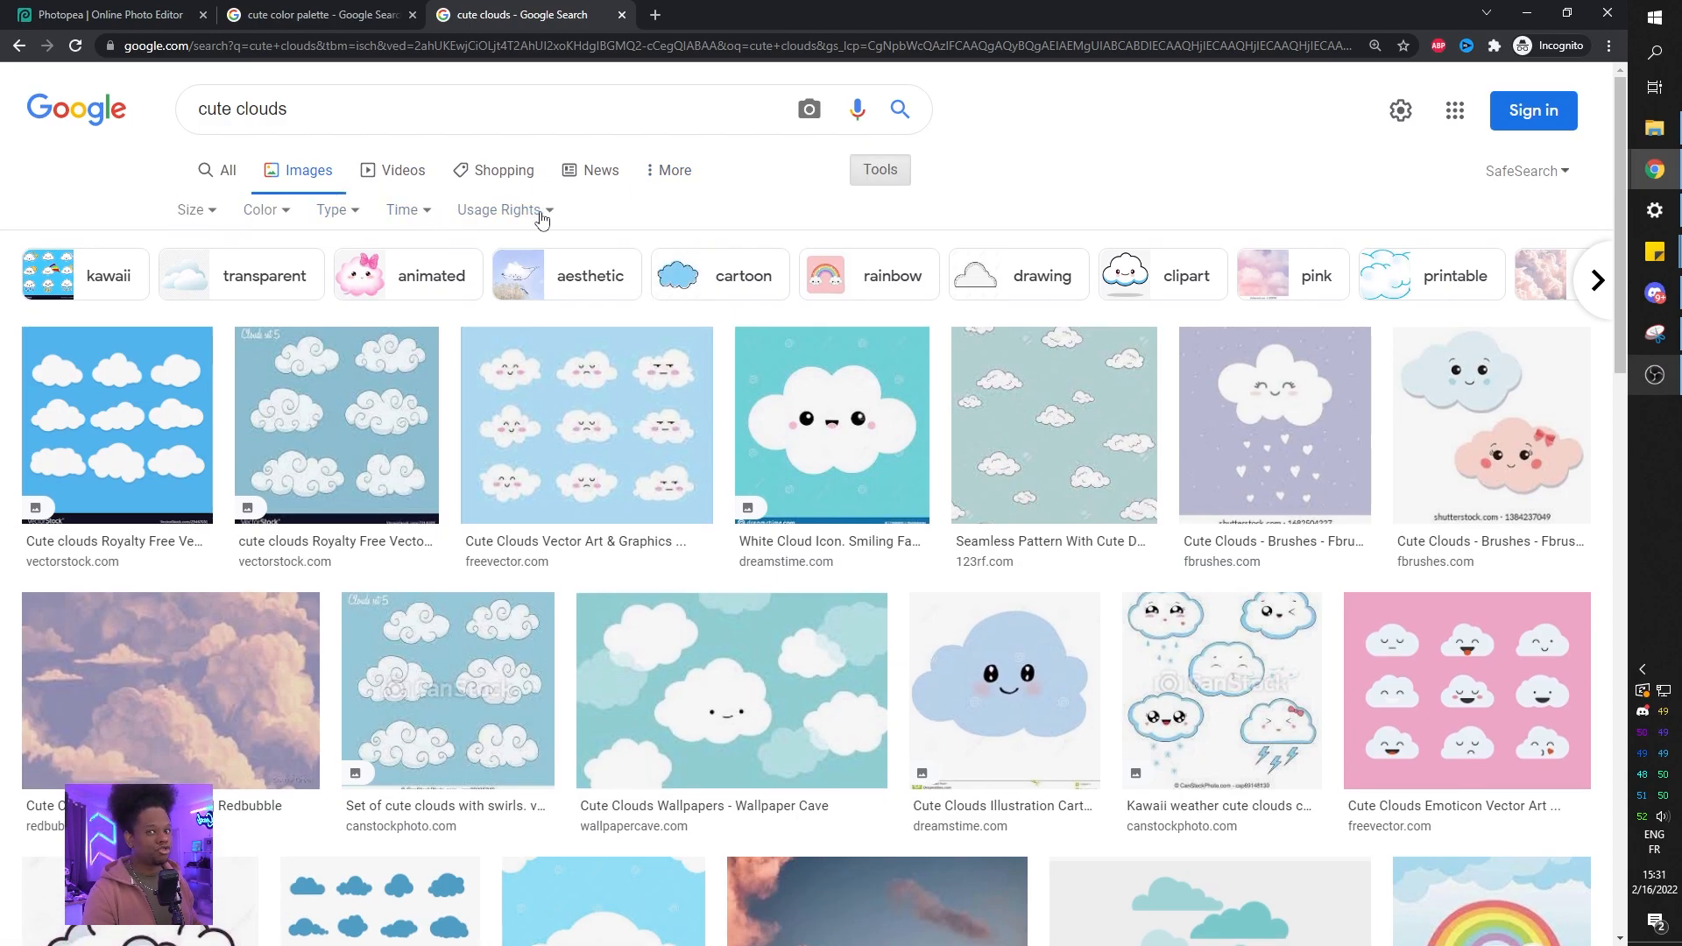
Filter the cute cloud image results to Creative Commons licenses and scroll through them.
click(542, 218)
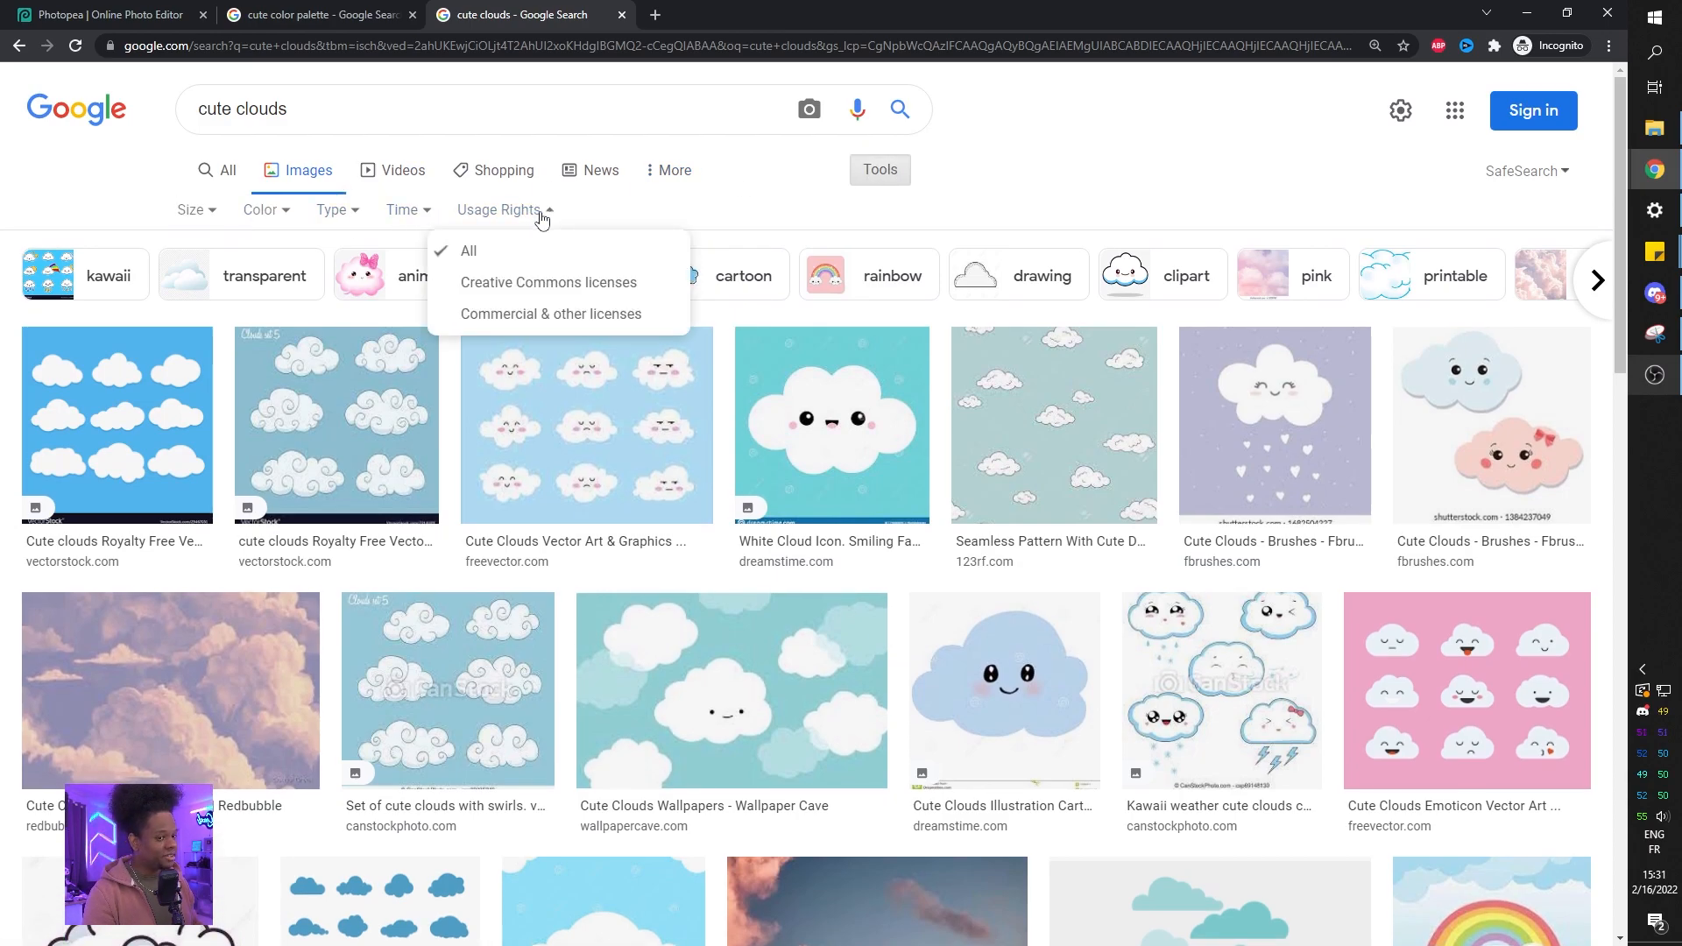
click(572, 296)
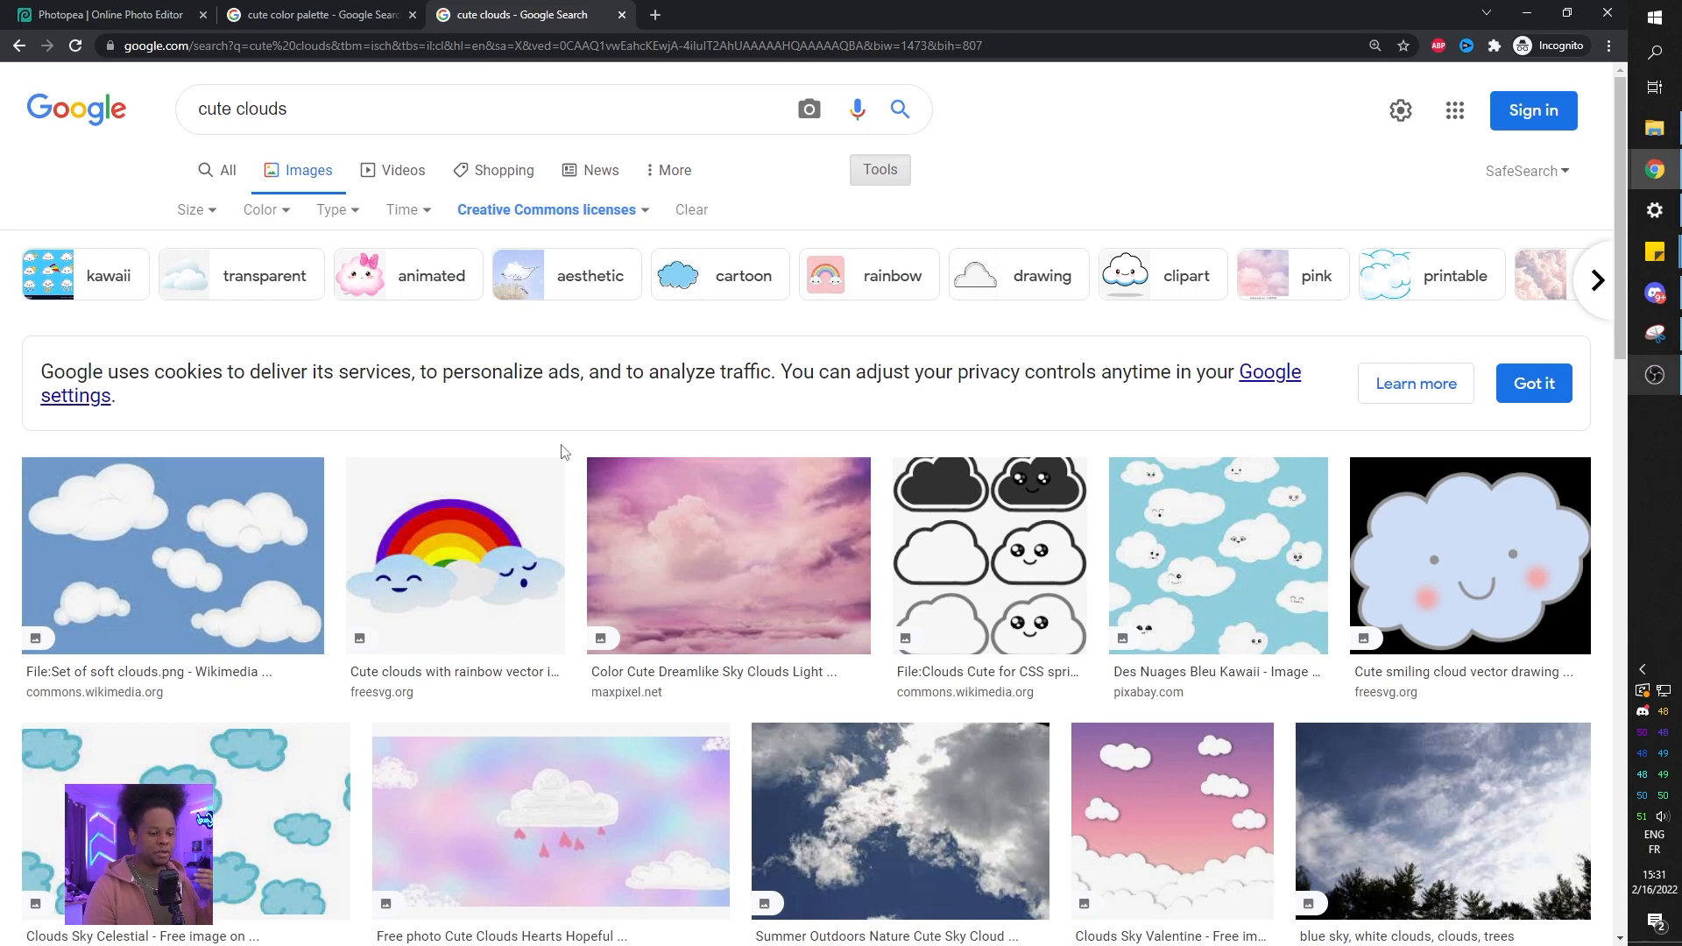
scroll(562, 451, down, 7)
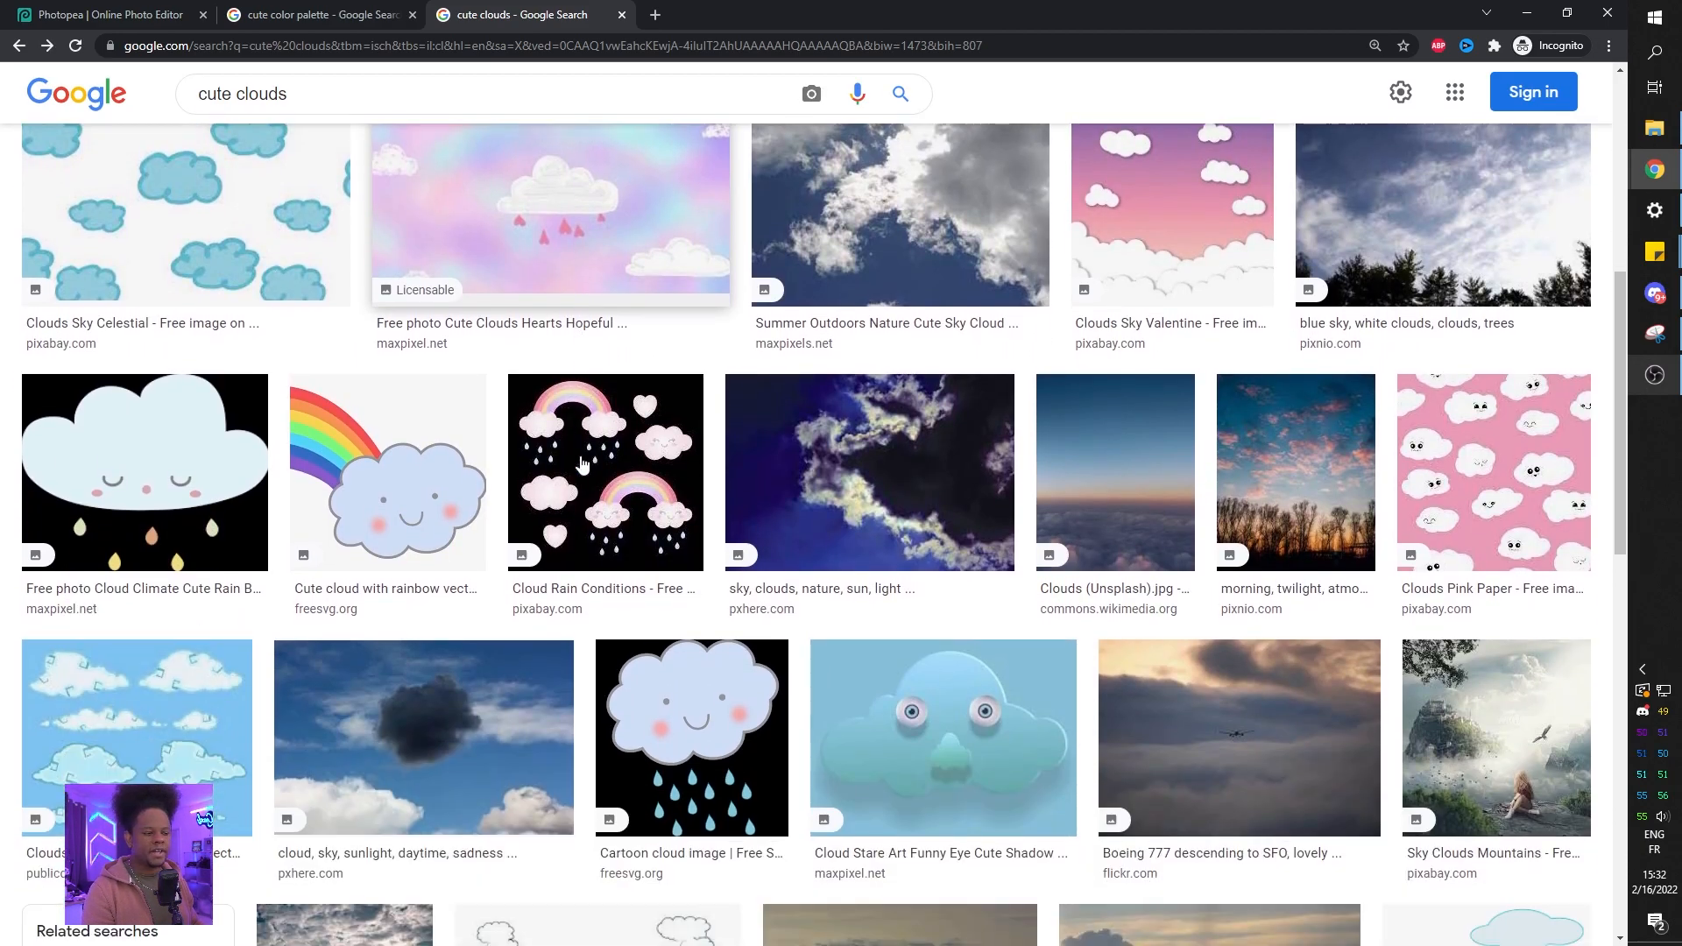
scroll(583, 465, up, 1)
scroll(582, 465, up, 2)
scroll(578, 469, down, 12)
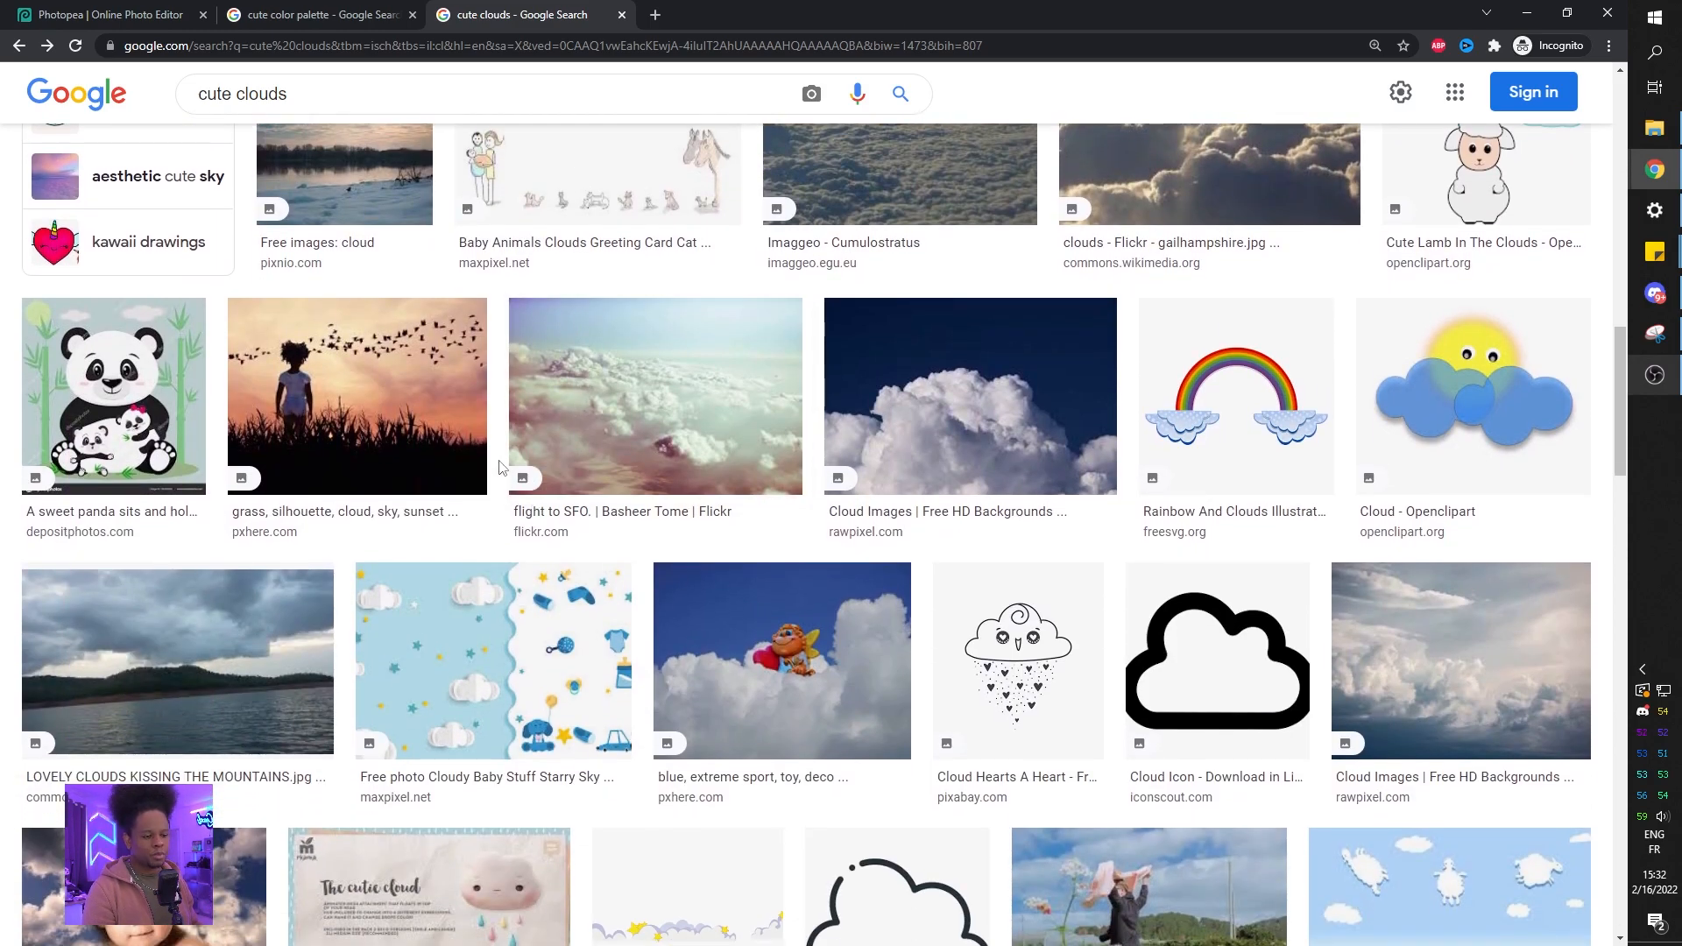
scroll(575, 470, down, 3)
scroll(577, 492, down, 4)
scroll(543, 486, up, 3)
scroll(518, 477, down, 5)
scroll(517, 478, down, 15)
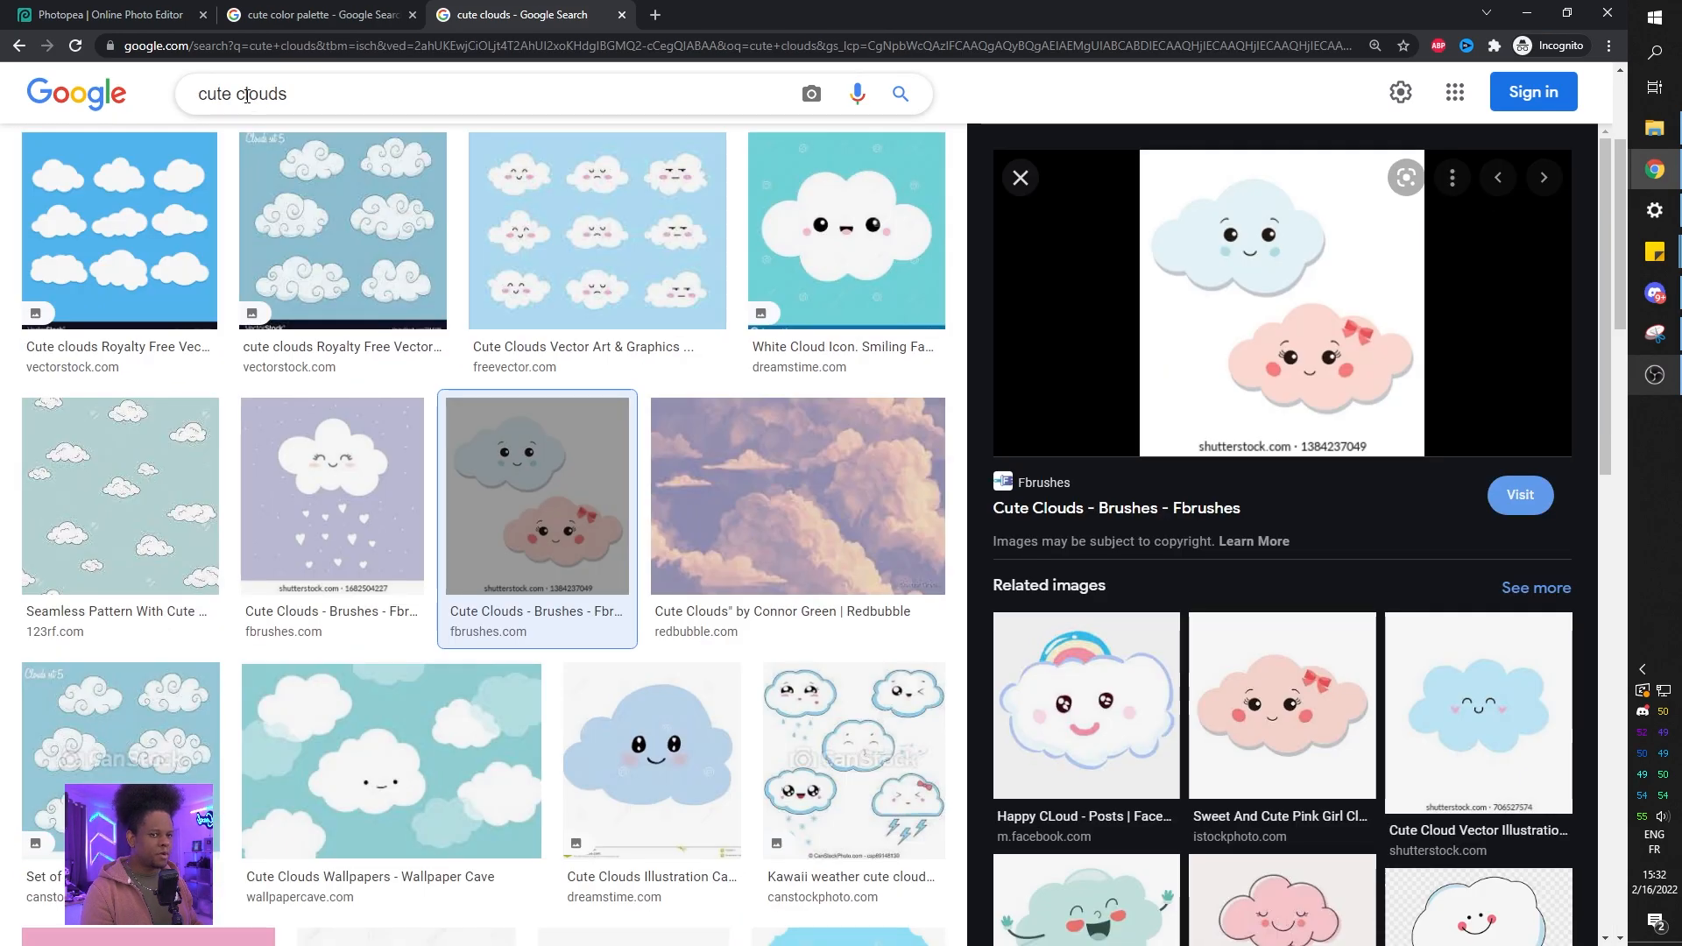
Search images for cute face drawing and preview a kawaii emoji faces sheet.
drag(246, 96, 400, 96)
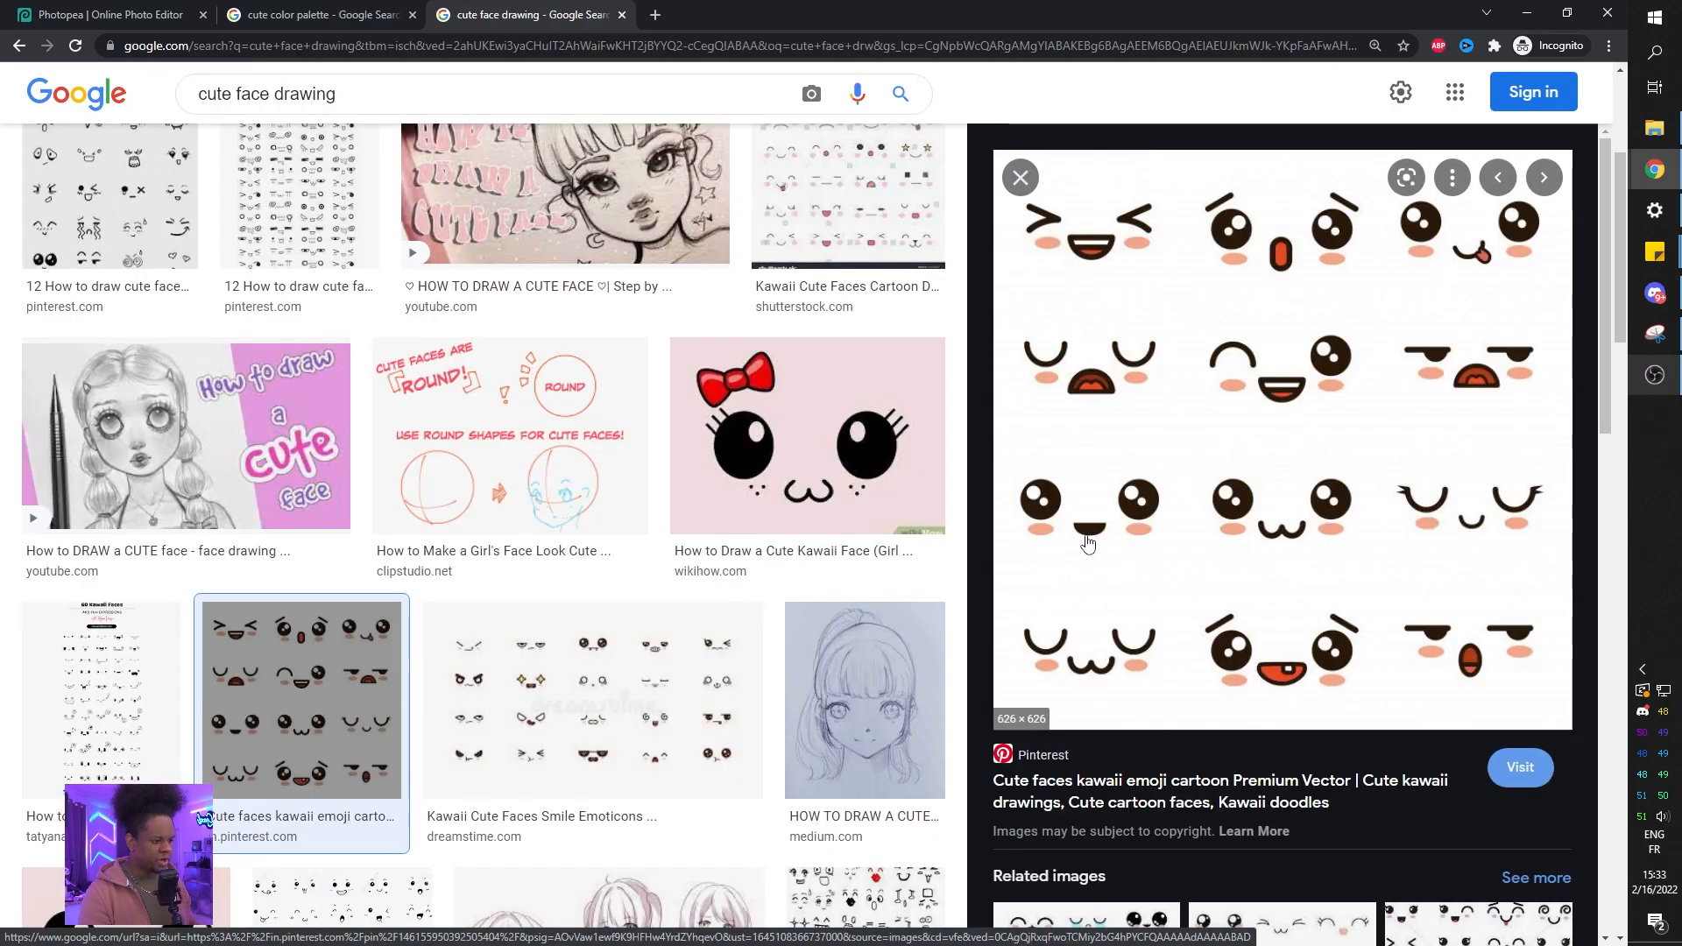
Return to Photopea and draw a circle for the left eye on the purple canvas with the Ellipse tool.
click(131, 15)
right_click(24, 584)
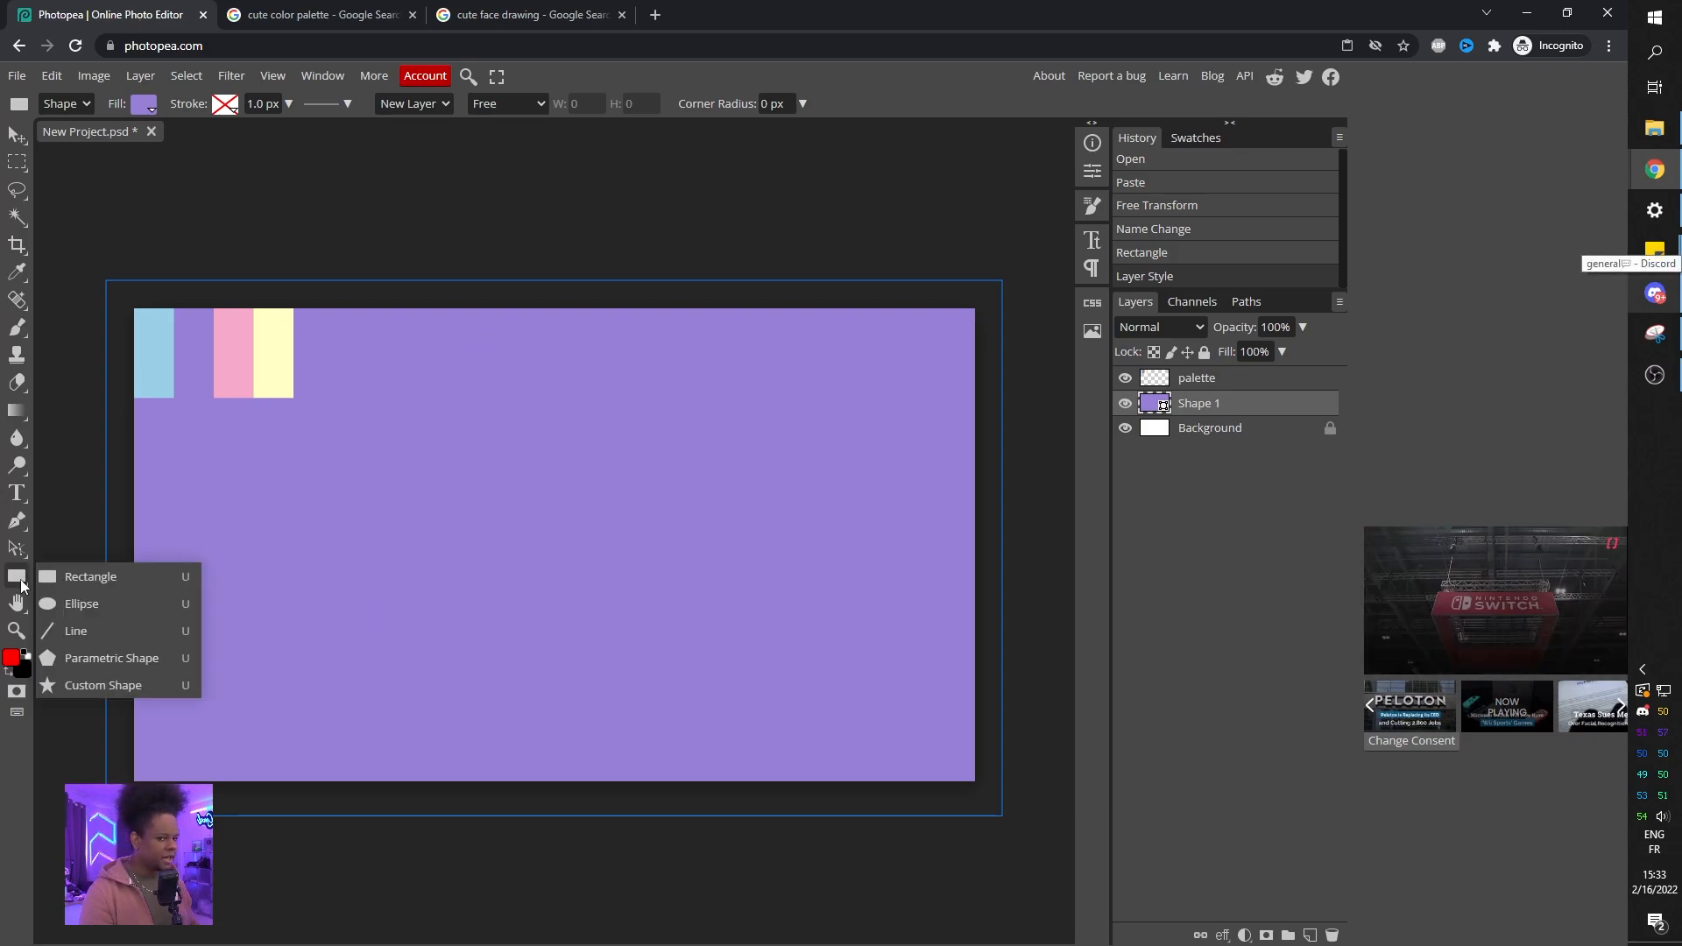
click(98, 613)
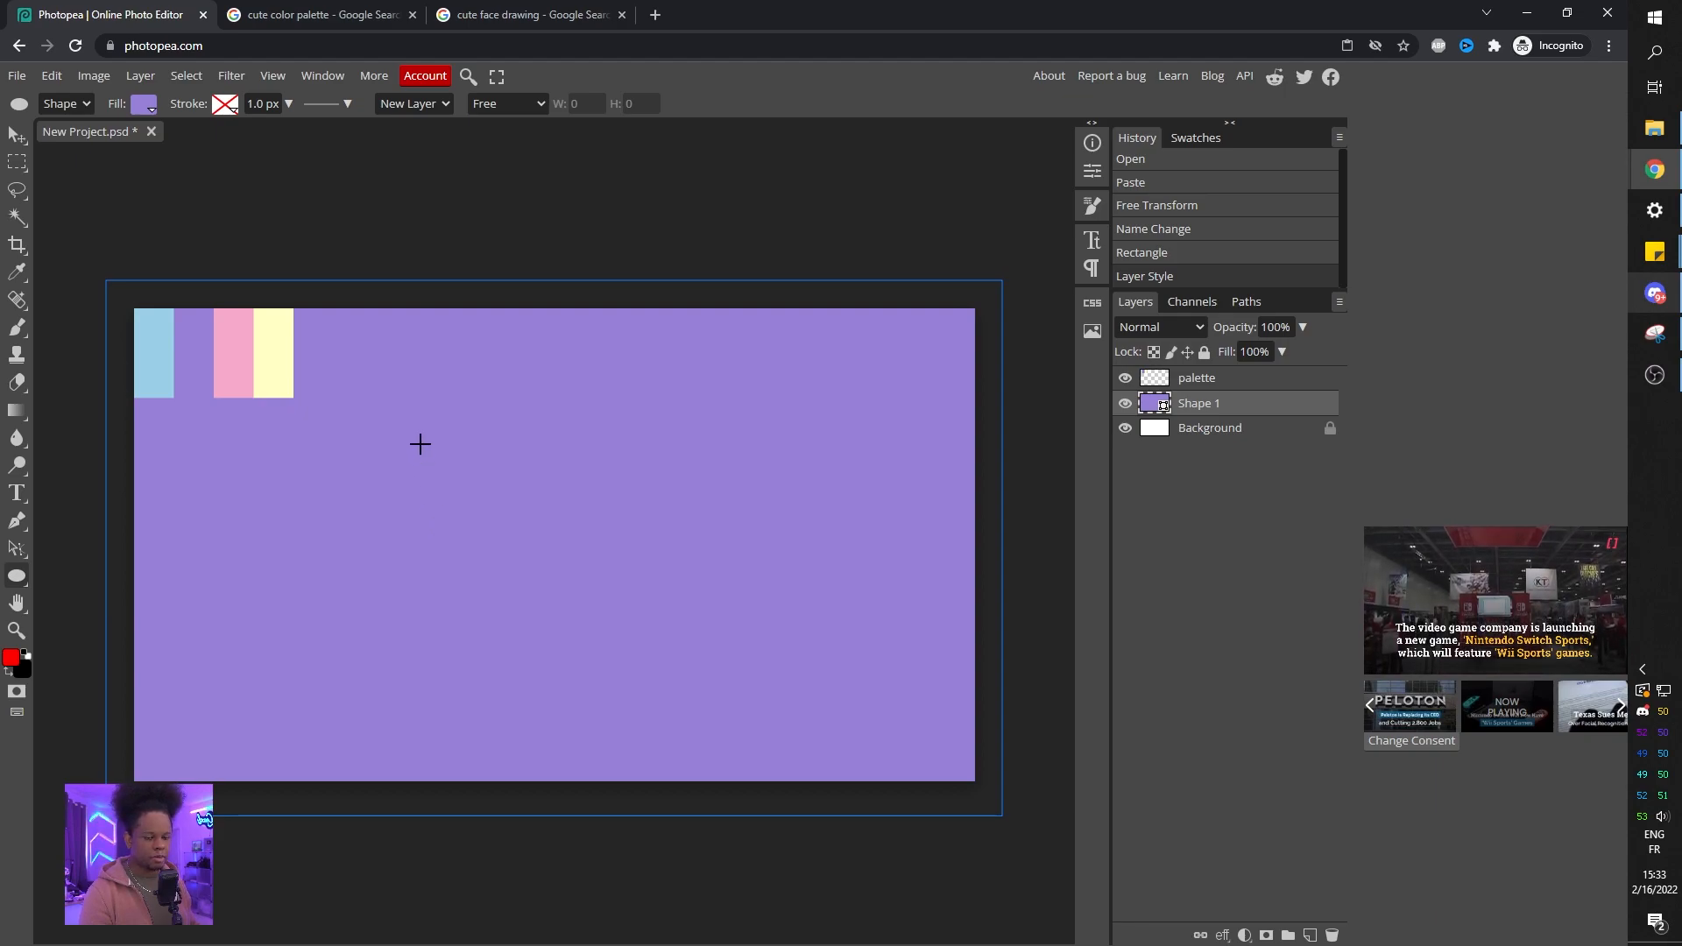
drag(387, 428, 533, 556)
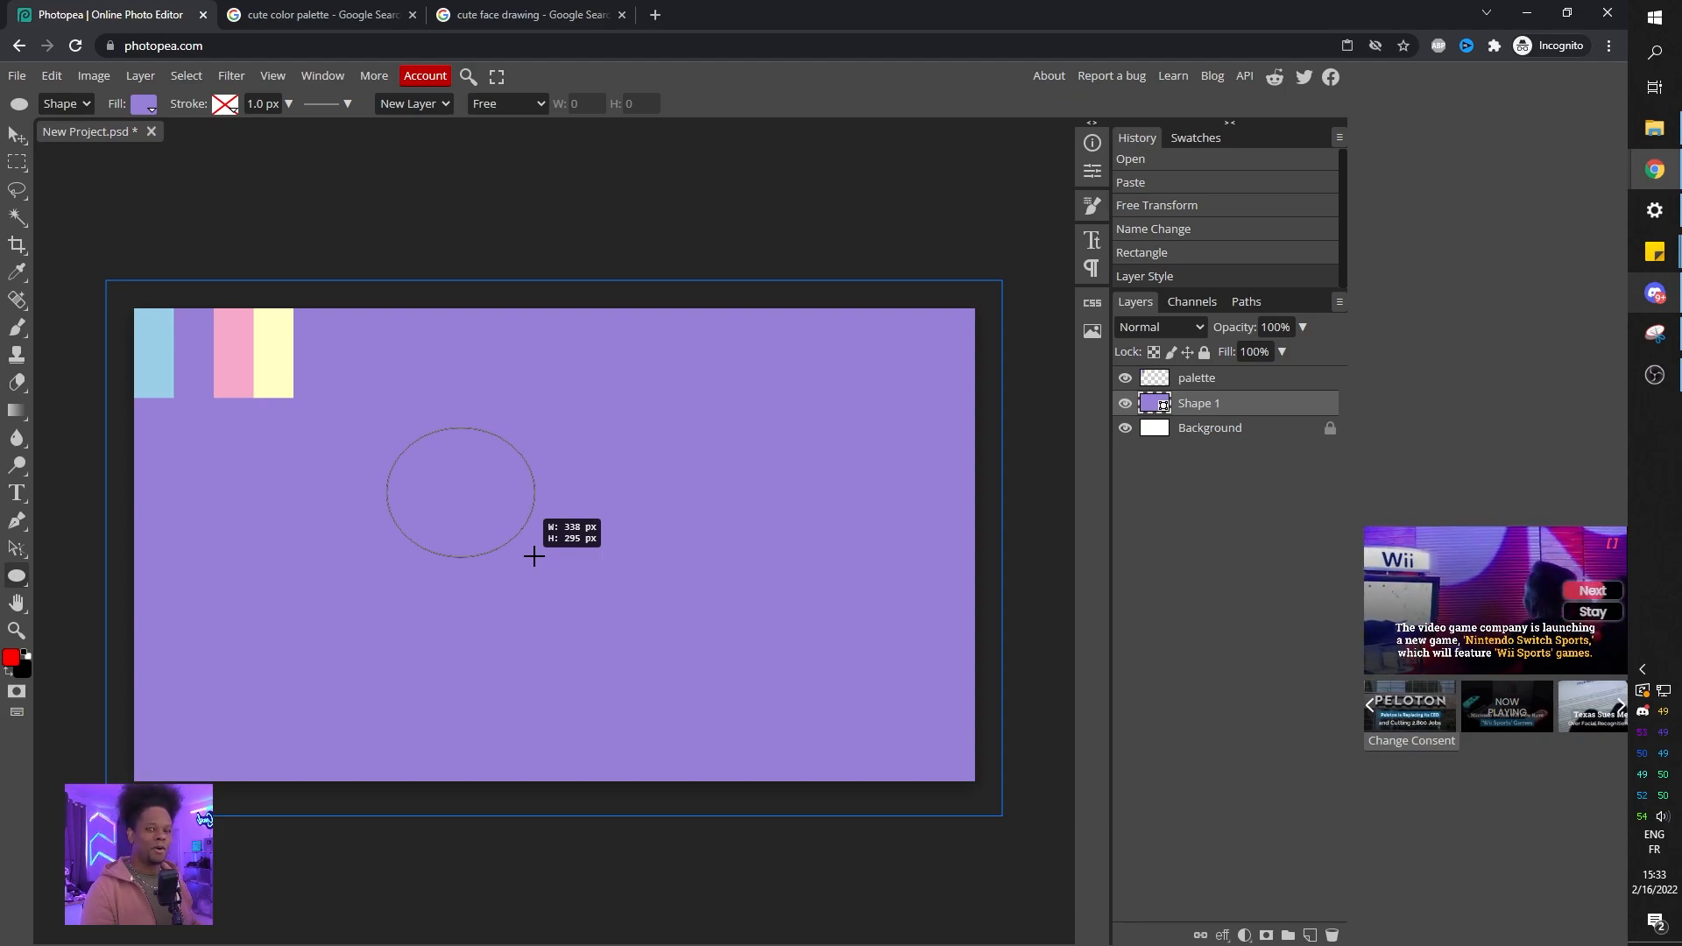
mouse_move(533, 557)
mouse_down()
mouse_move(503, 551)
mouse_move(529, 586)
mouse_move(480, 540)
mouse_move(504, 552)
mouse_up()
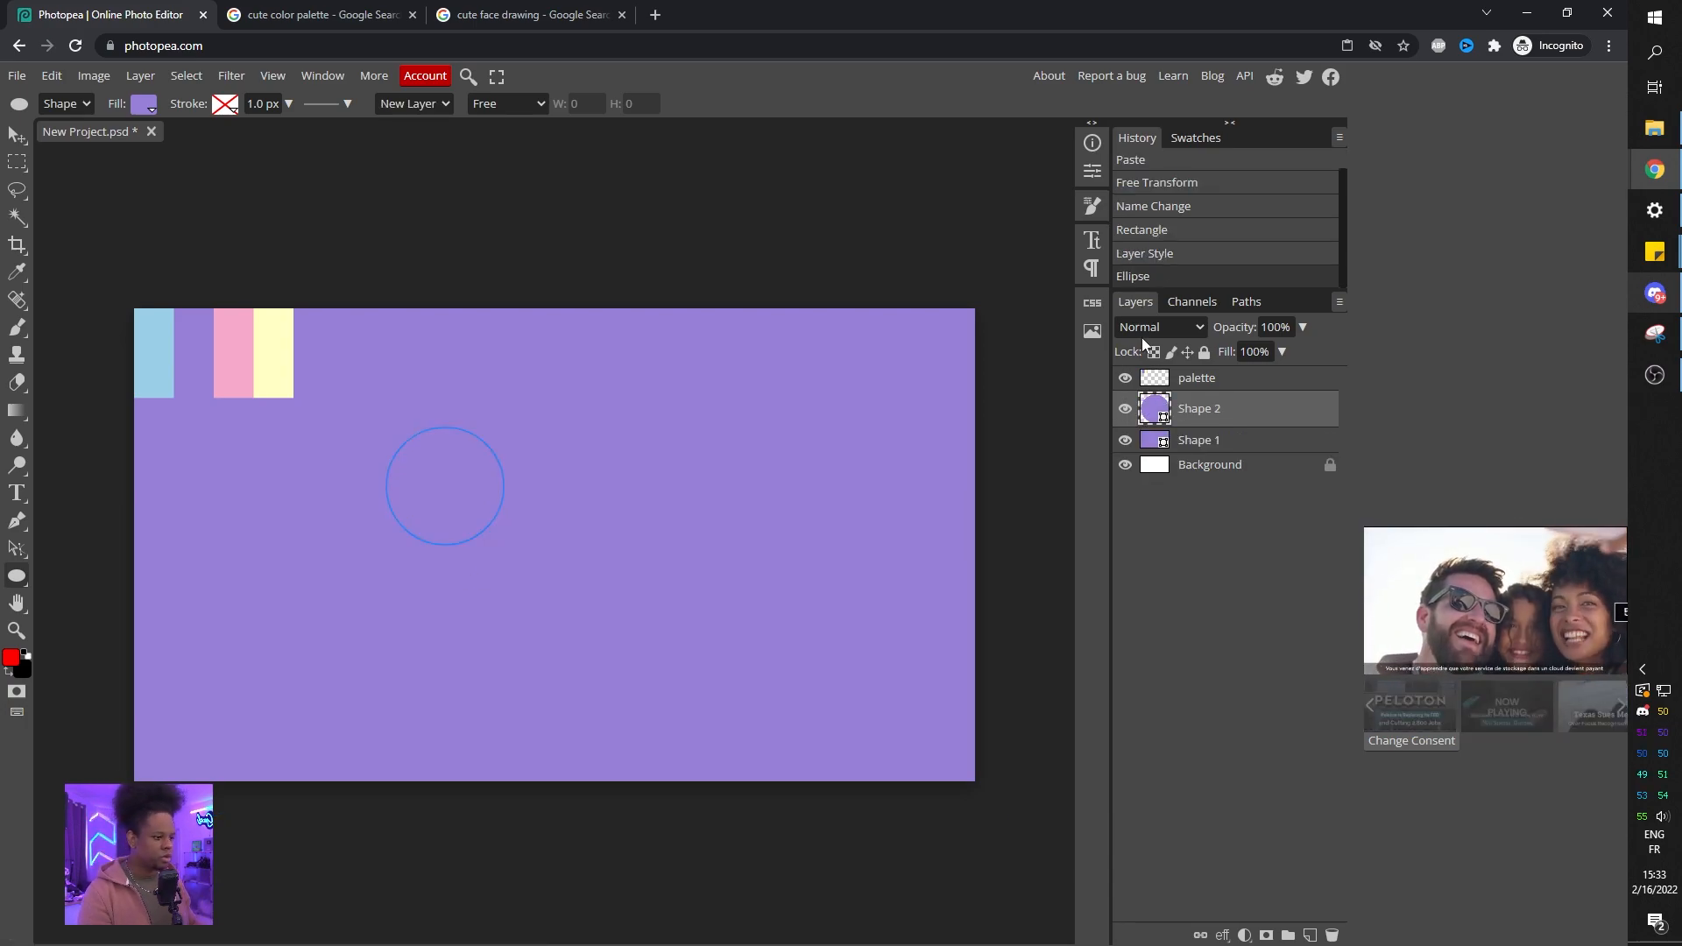
Set the eye circle's fill colour to near-black 151319.
double_click(1157, 412)
mouse_move(179, 425)
mouse_down()
mouse_move(149, 440)
mouse_move(187, 420)
mouse_move(173, 446)
mouse_up()
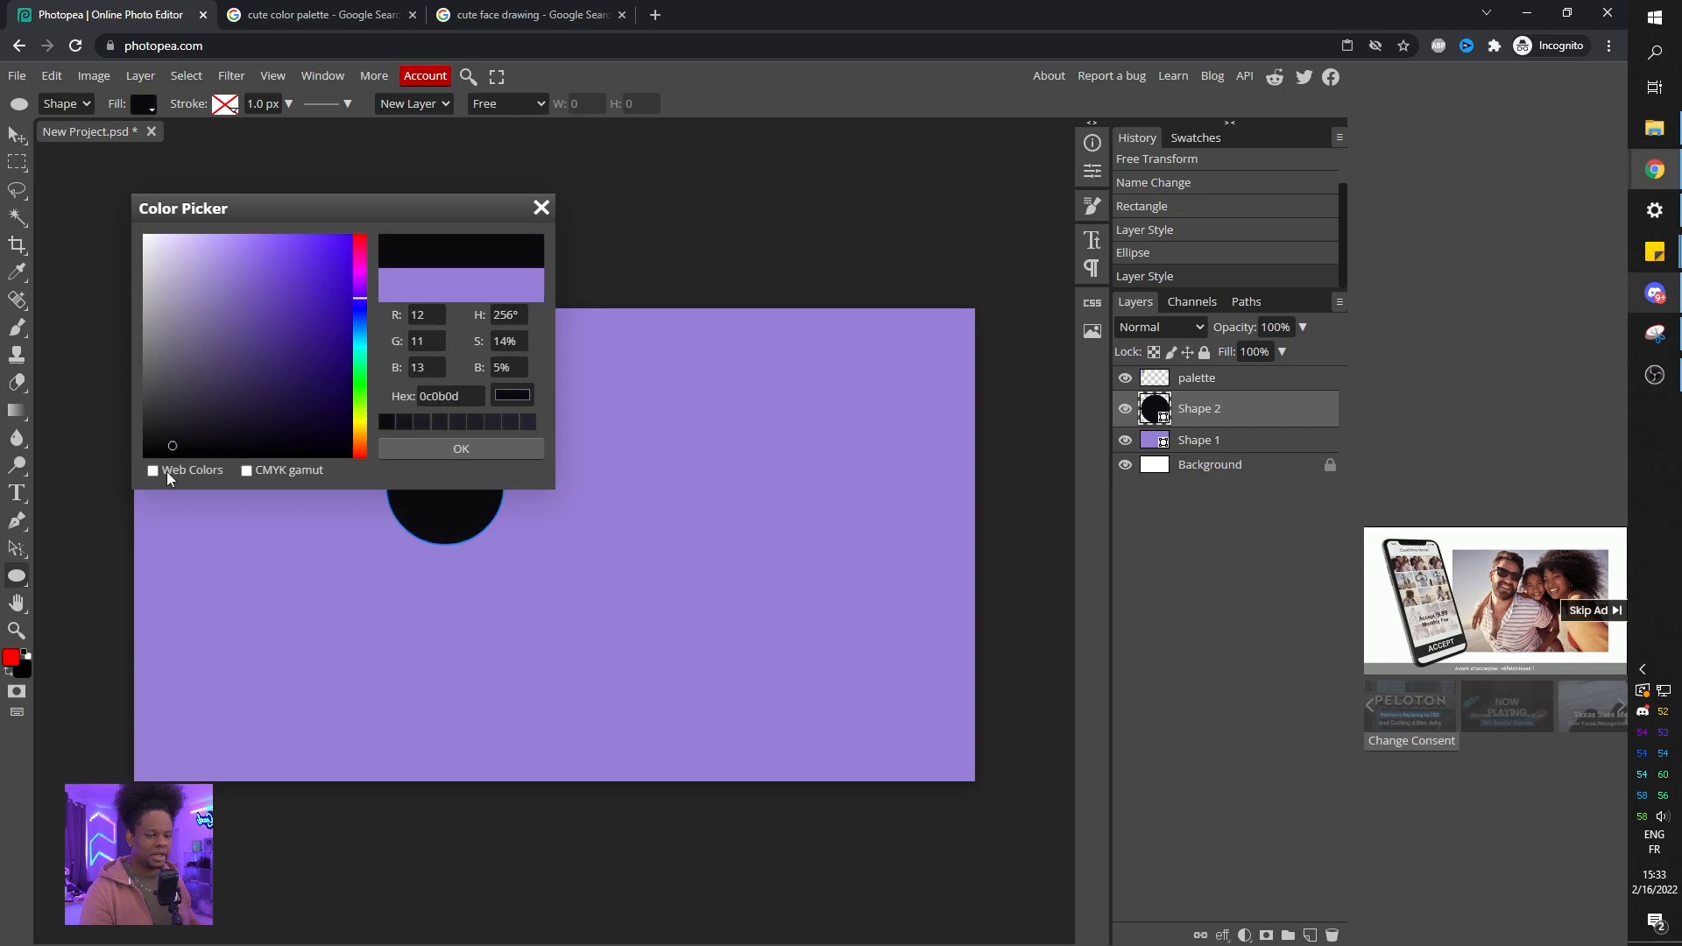
click(193, 436)
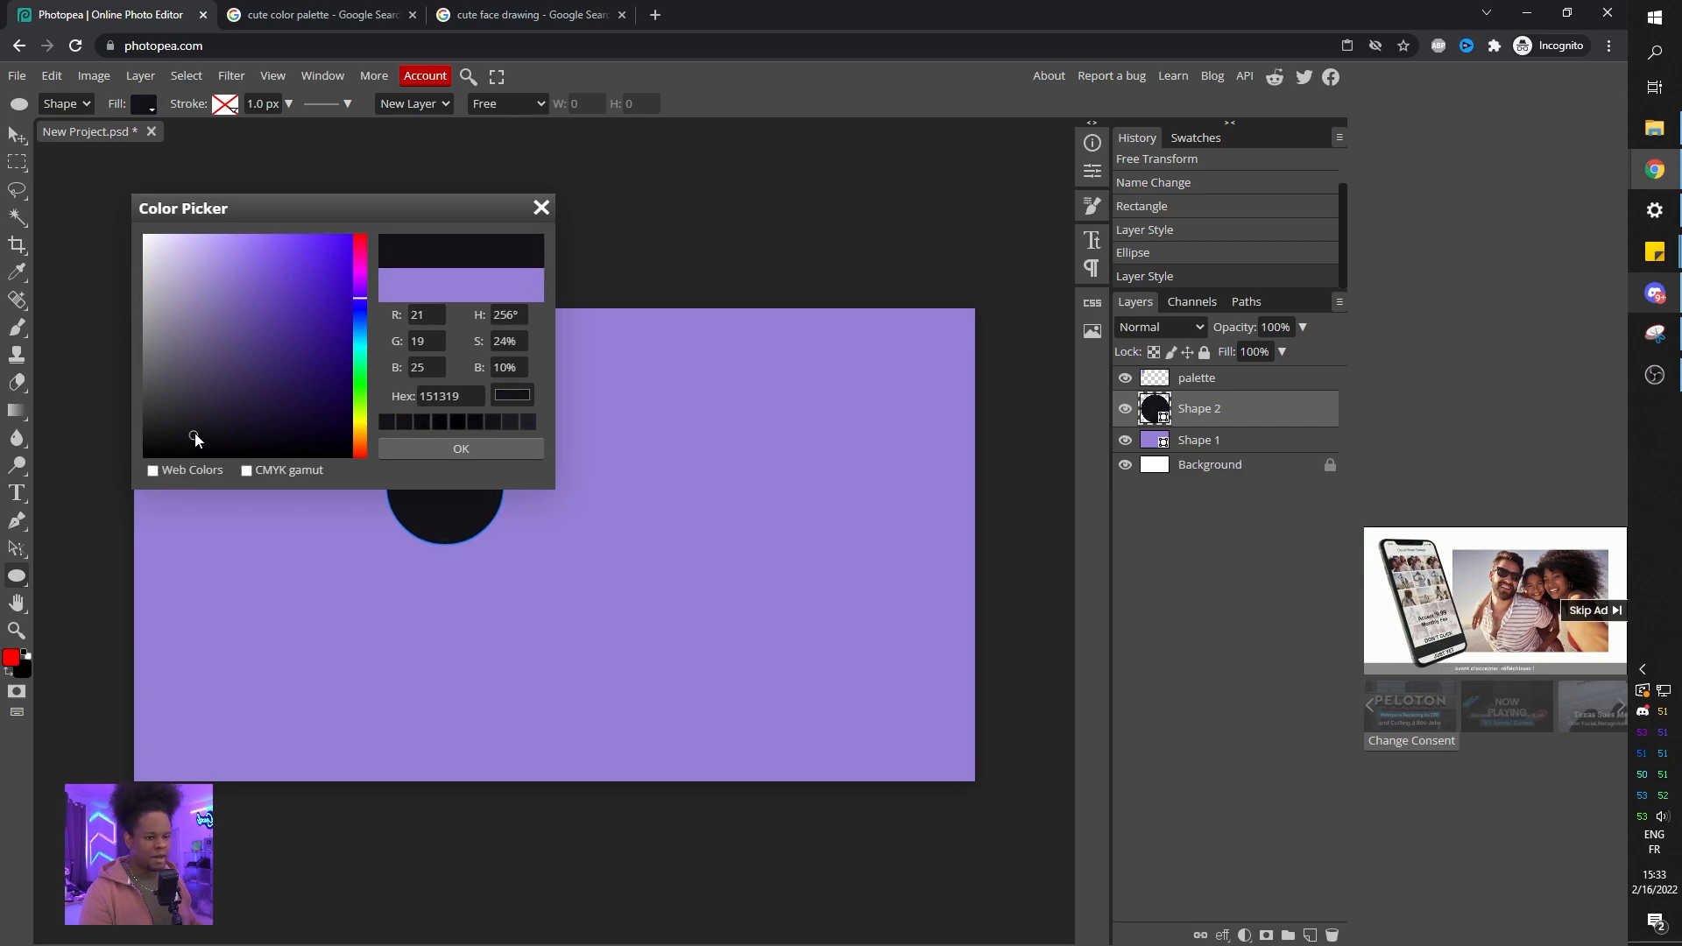
click(470, 448)
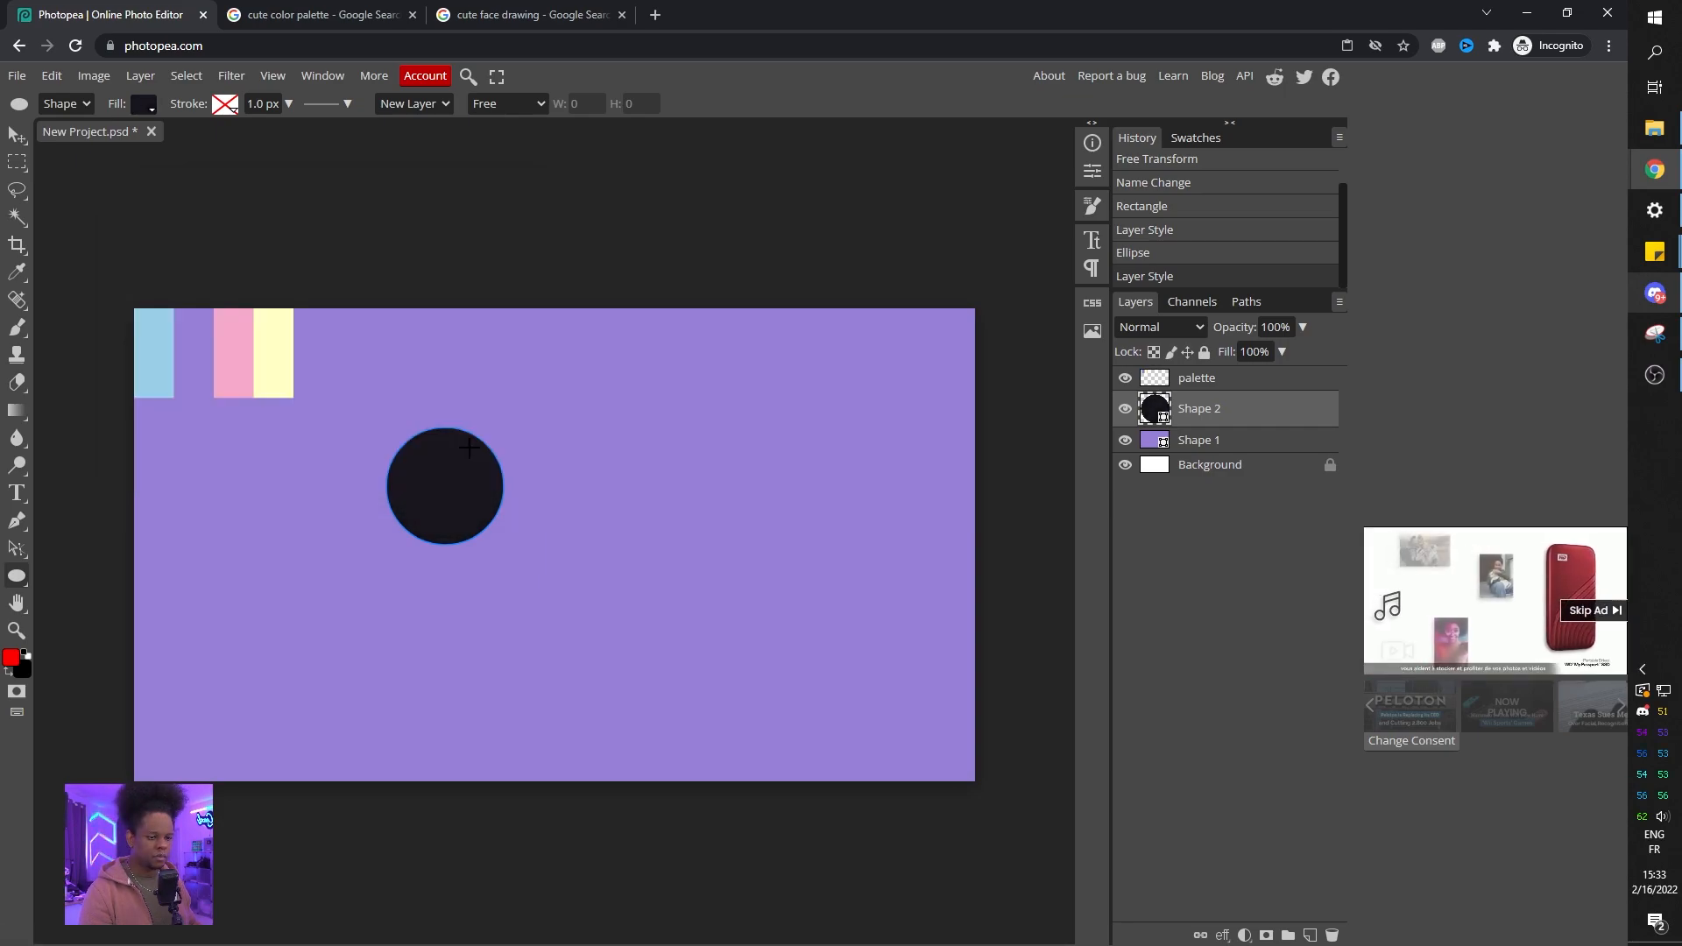
Draw a larger and a smaller highlight circle inside the eye.
drag(403, 445, 453, 487)
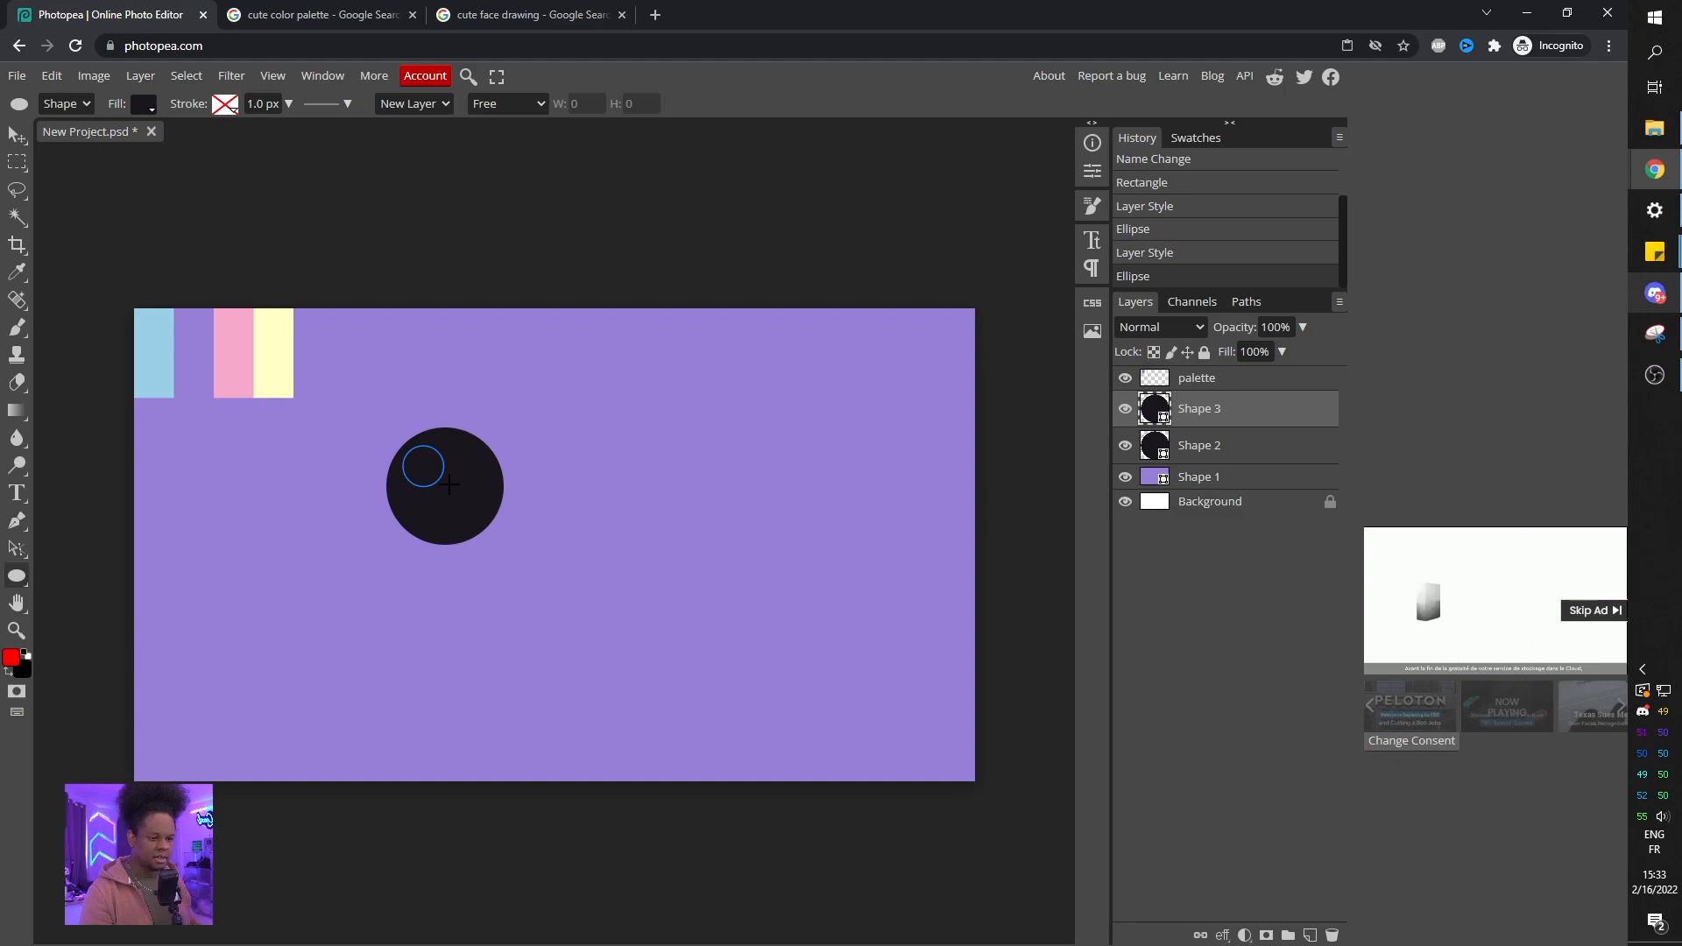
mouse_move(452, 488)
mouse_down()
mouse_move(474, 508)
mouse_move(462, 498)
mouse_up()
Set the fills of both highlight circles to white.
click(1224, 447)
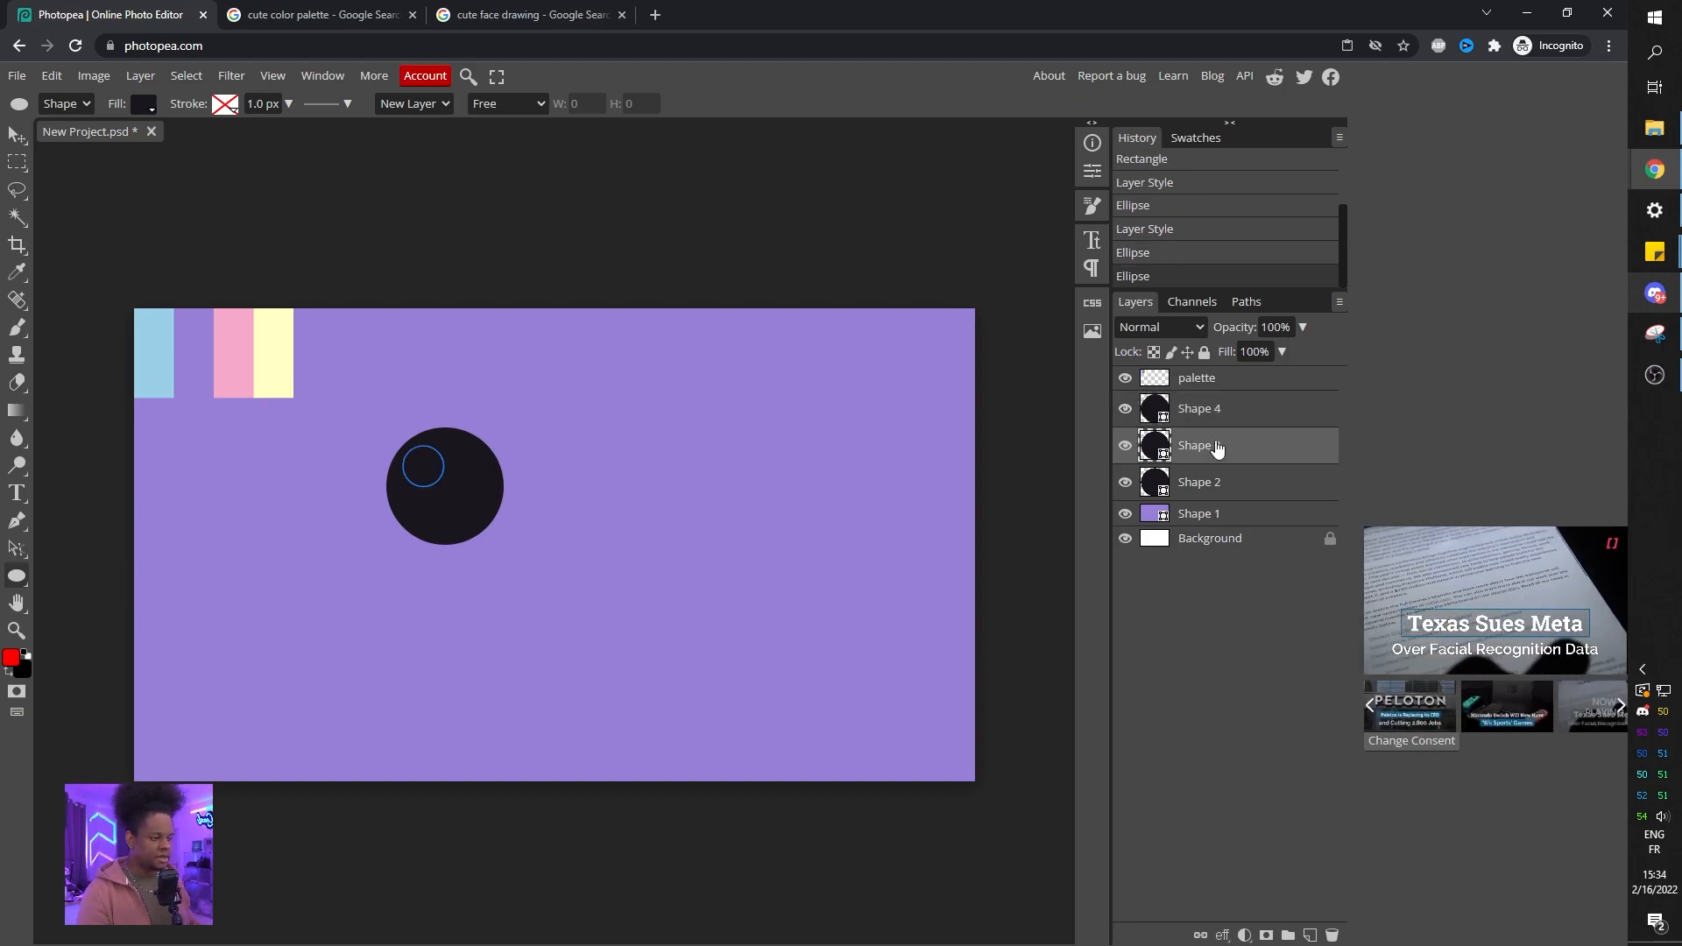
double_click(1153, 443)
drag(268, 304, 72, 236)
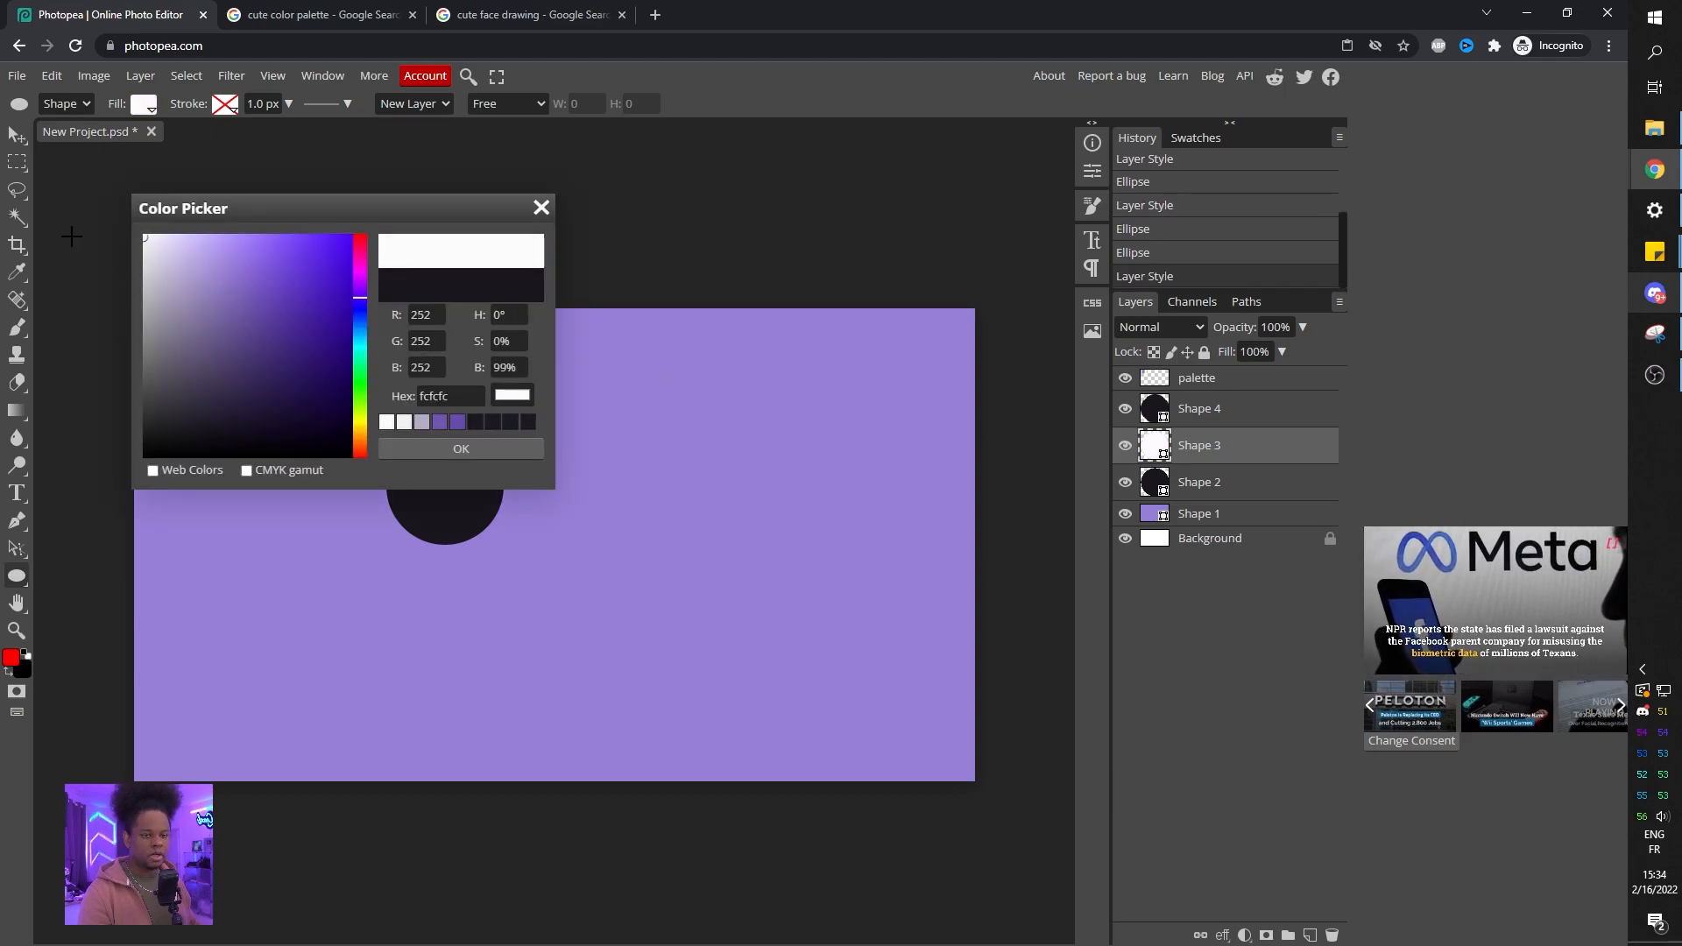
click(506, 449)
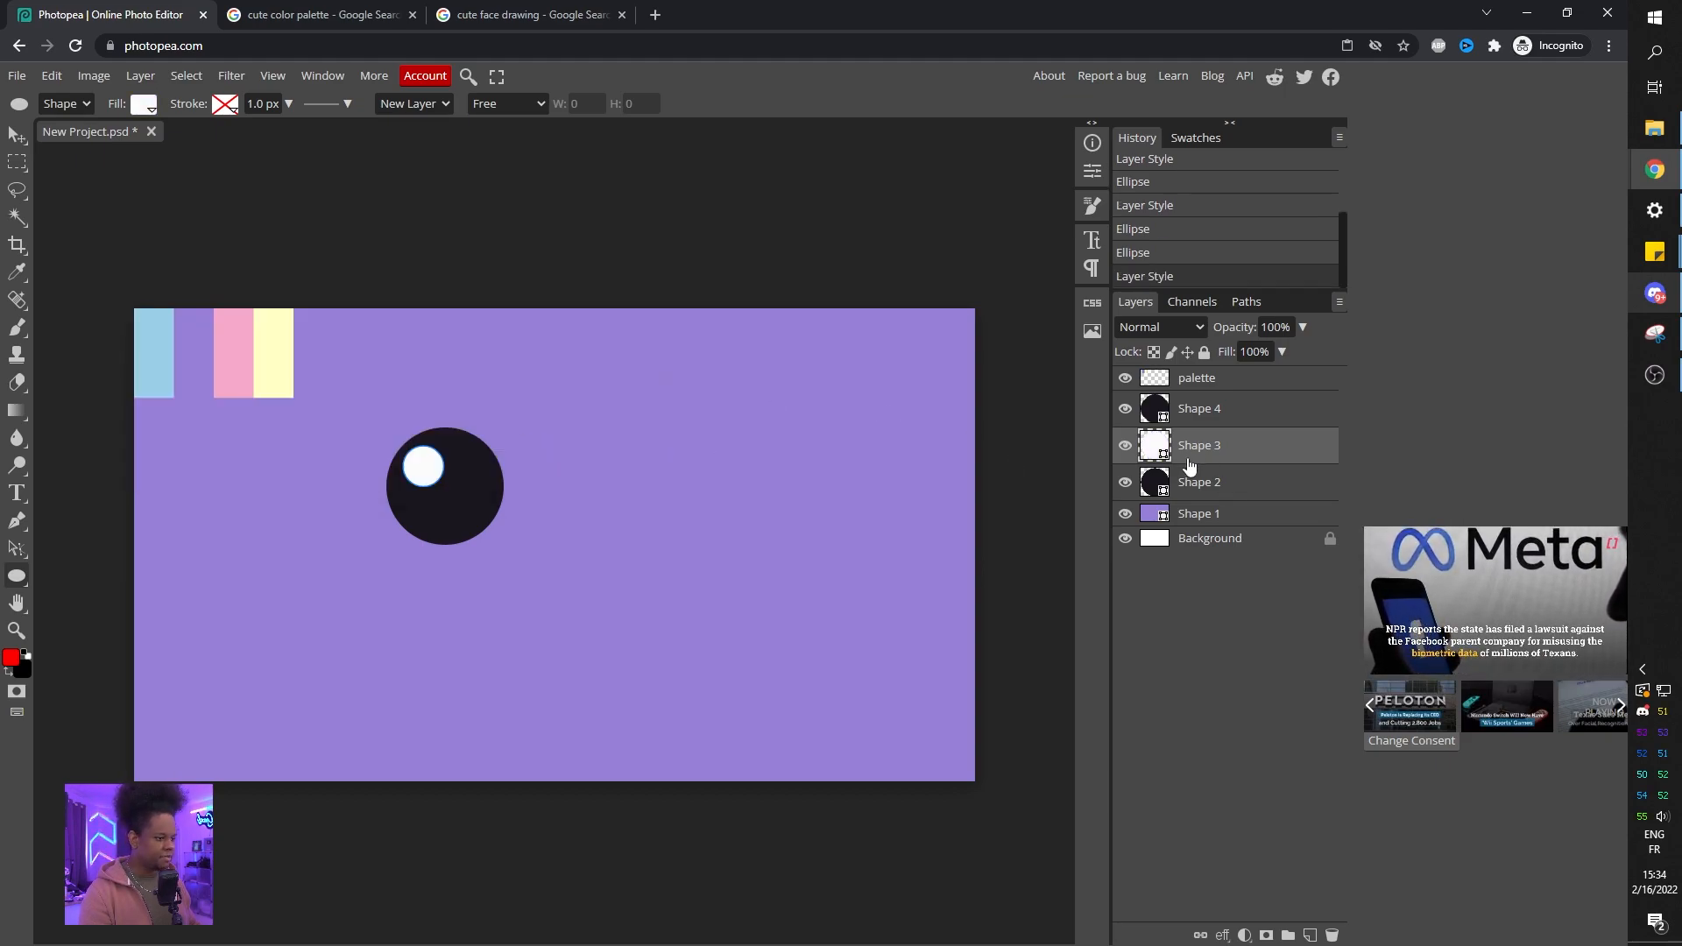
click(1152, 412)
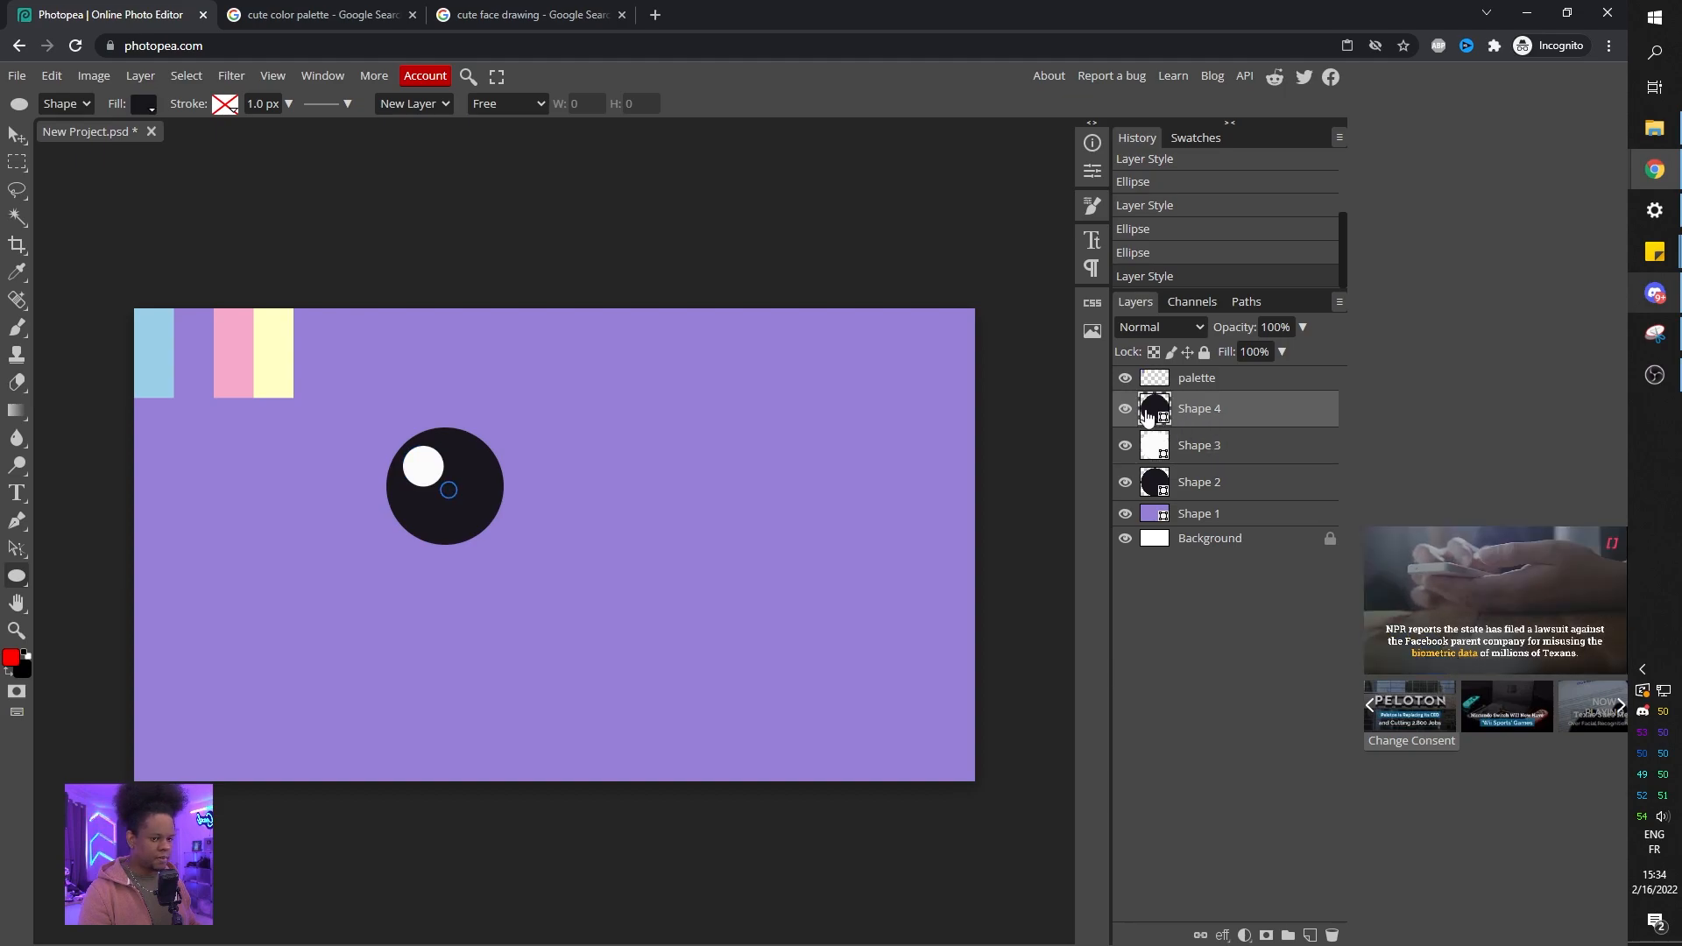
double_click(1149, 418)
drag(219, 250, 182, 293)
click(482, 447)
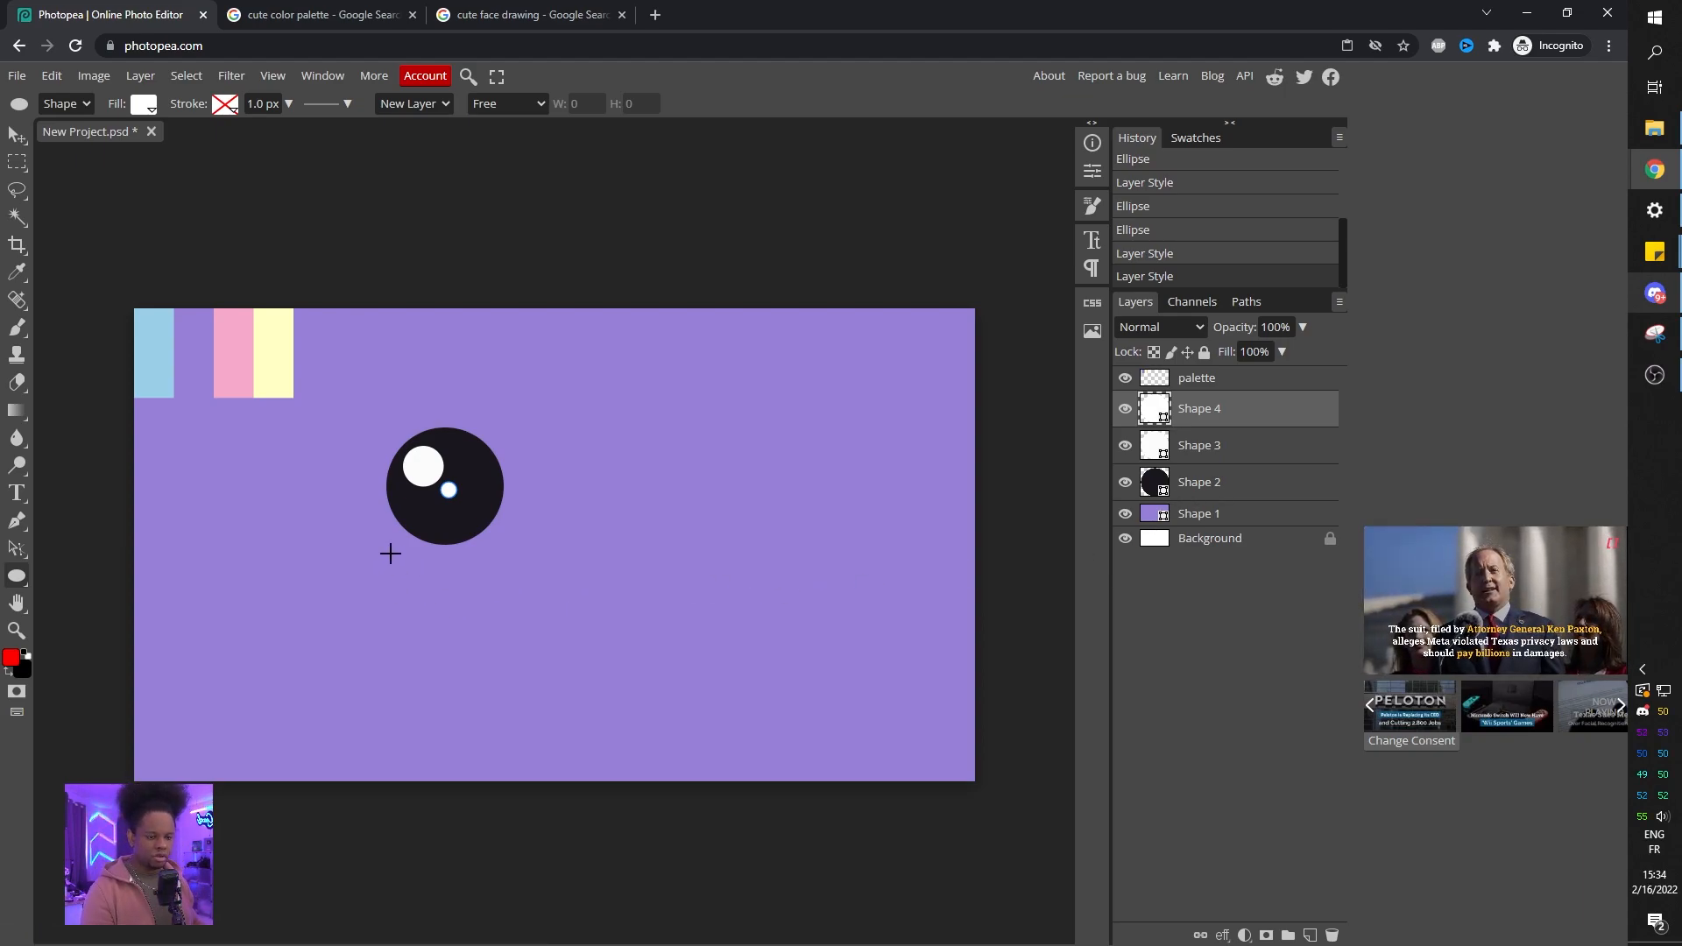
Draw a flat ellipse under the eye as a blush and fill it pink f5a9cb.
drag(383, 556, 484, 571)
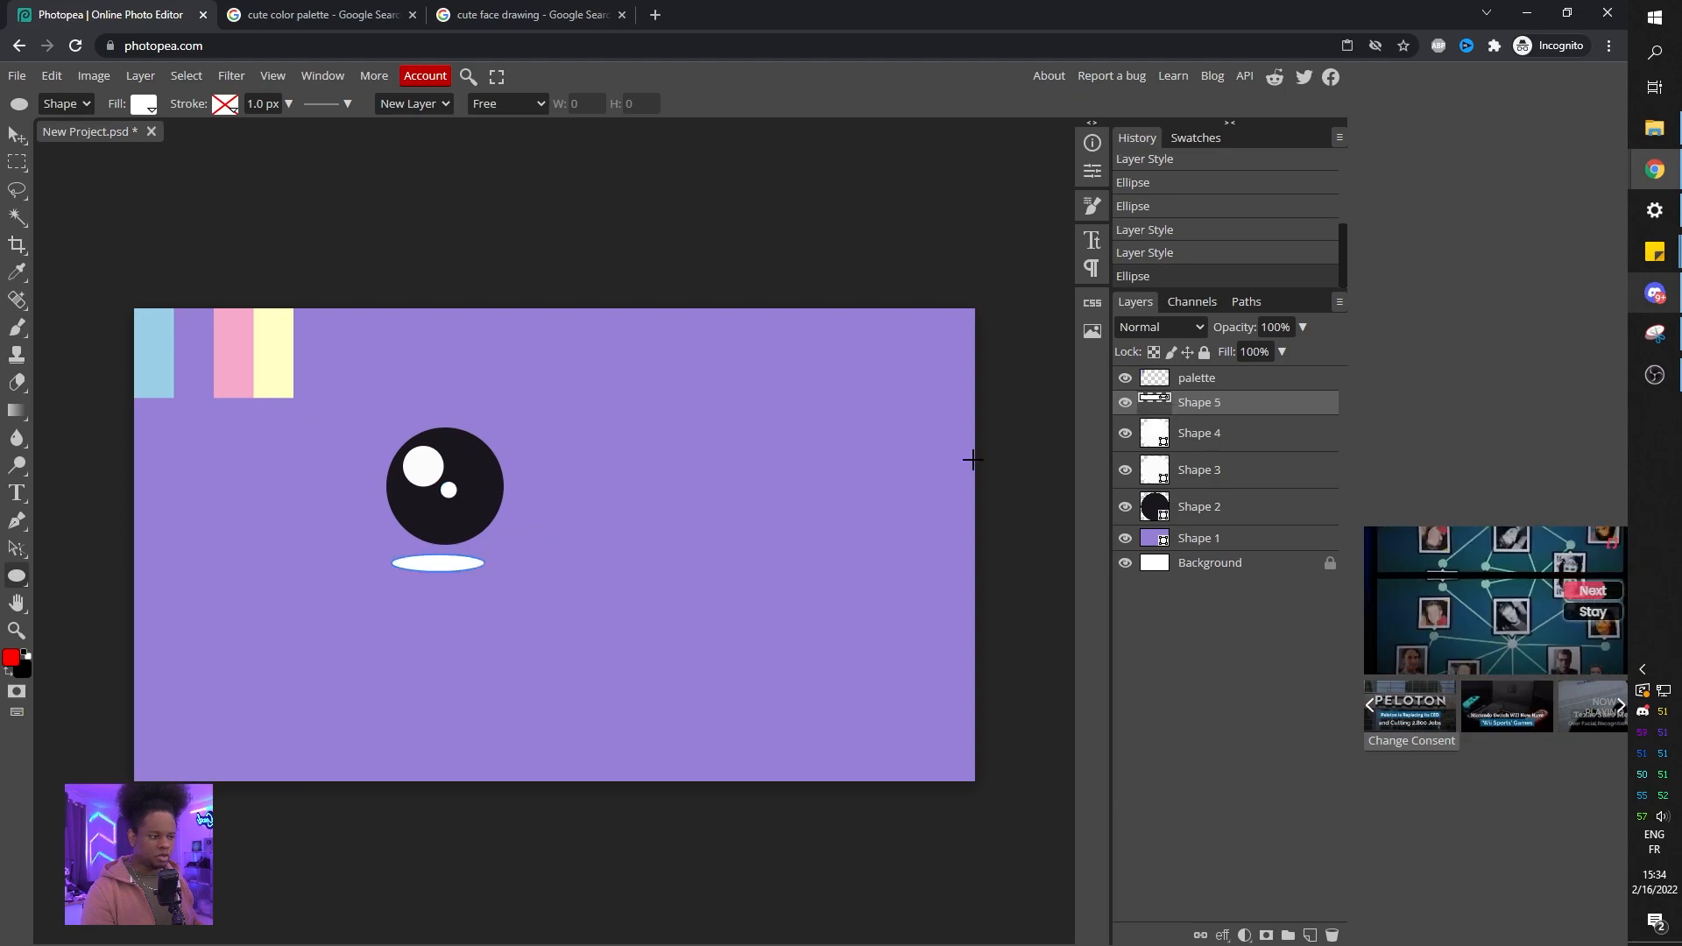
double_click(1150, 403)
drag(219, 208, 689, 232)
click(233, 350)
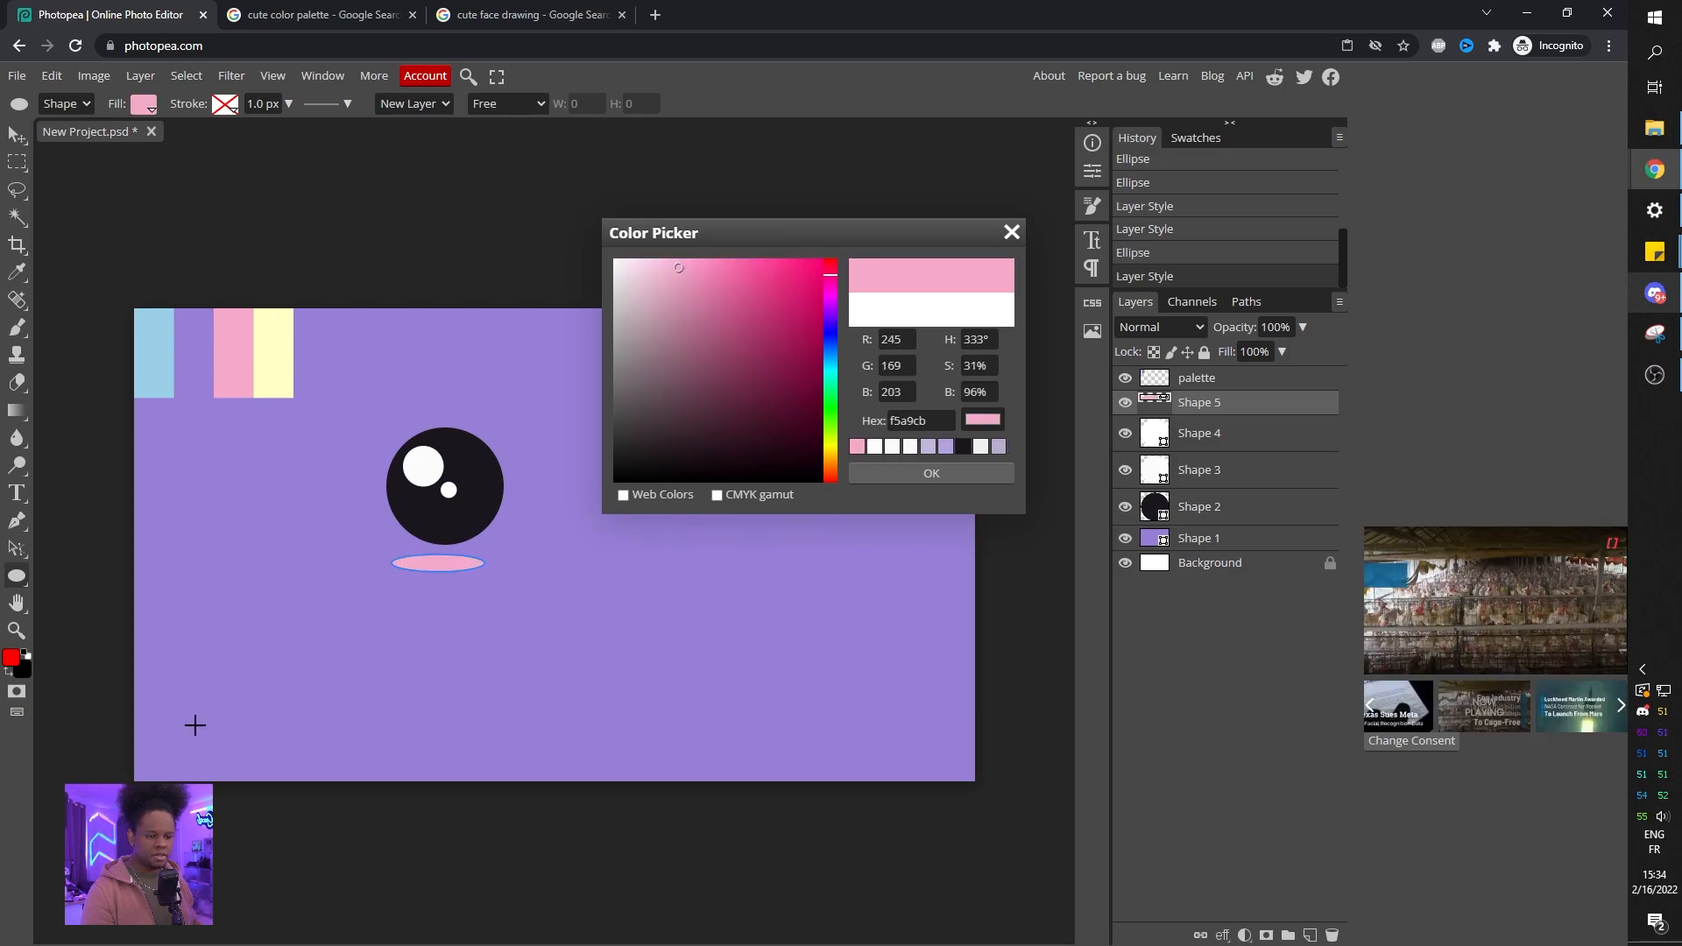
click(917, 480)
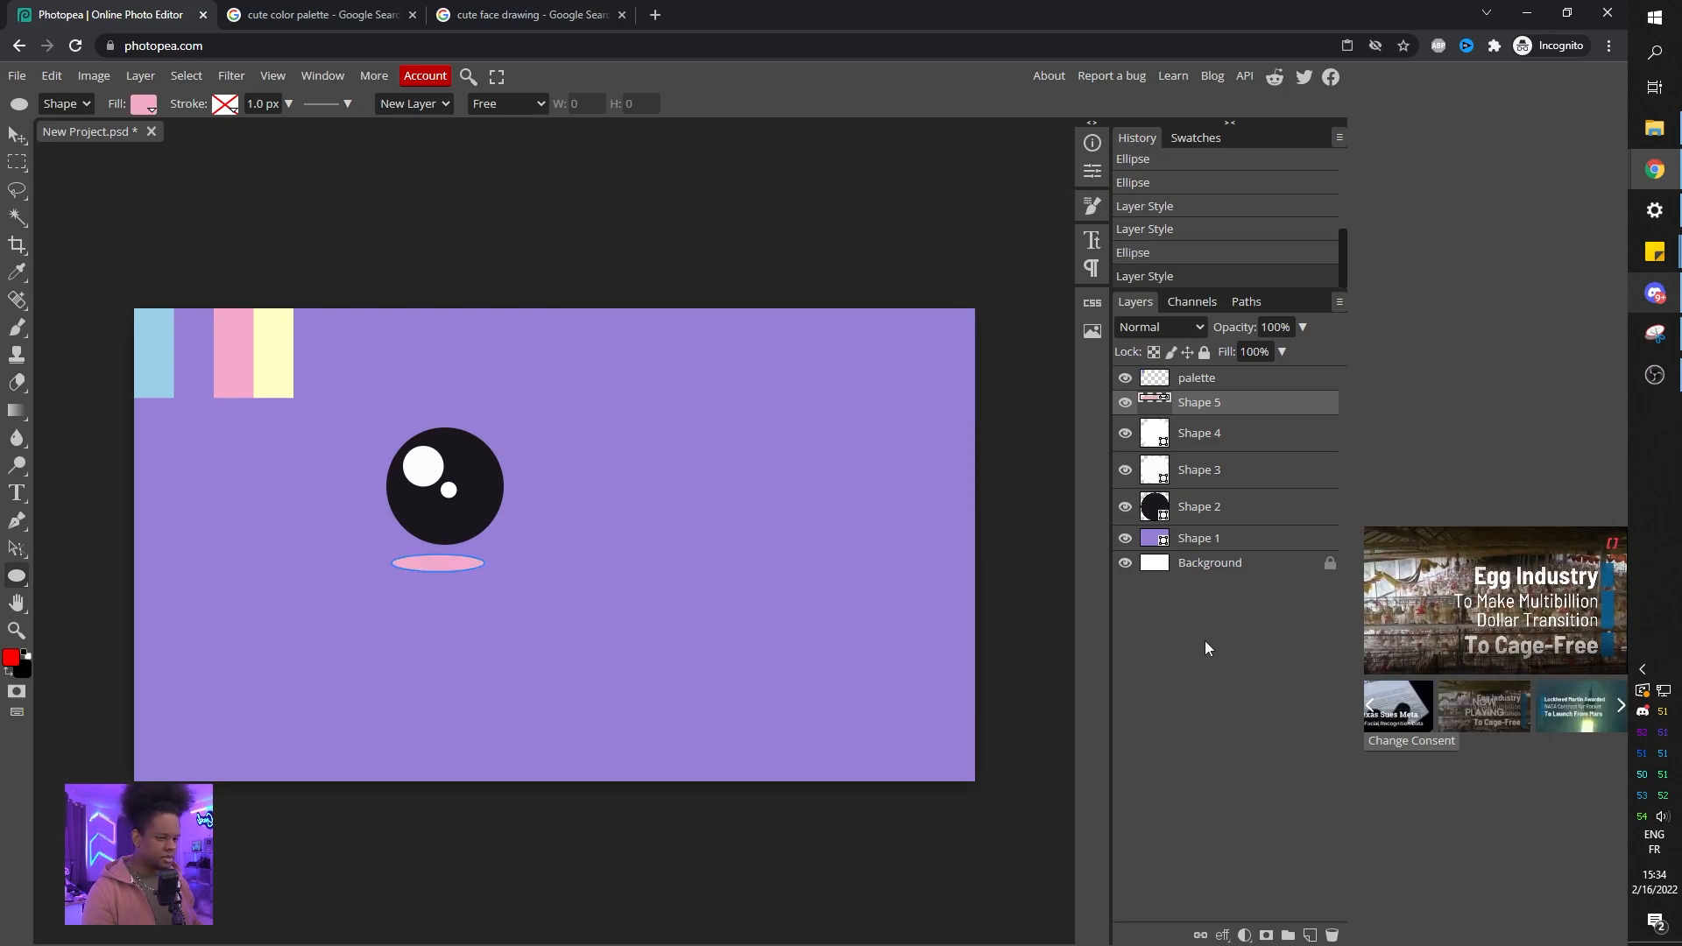
Draw a circle below and right of the eye for the mouth and fill it black.
click(1206, 639)
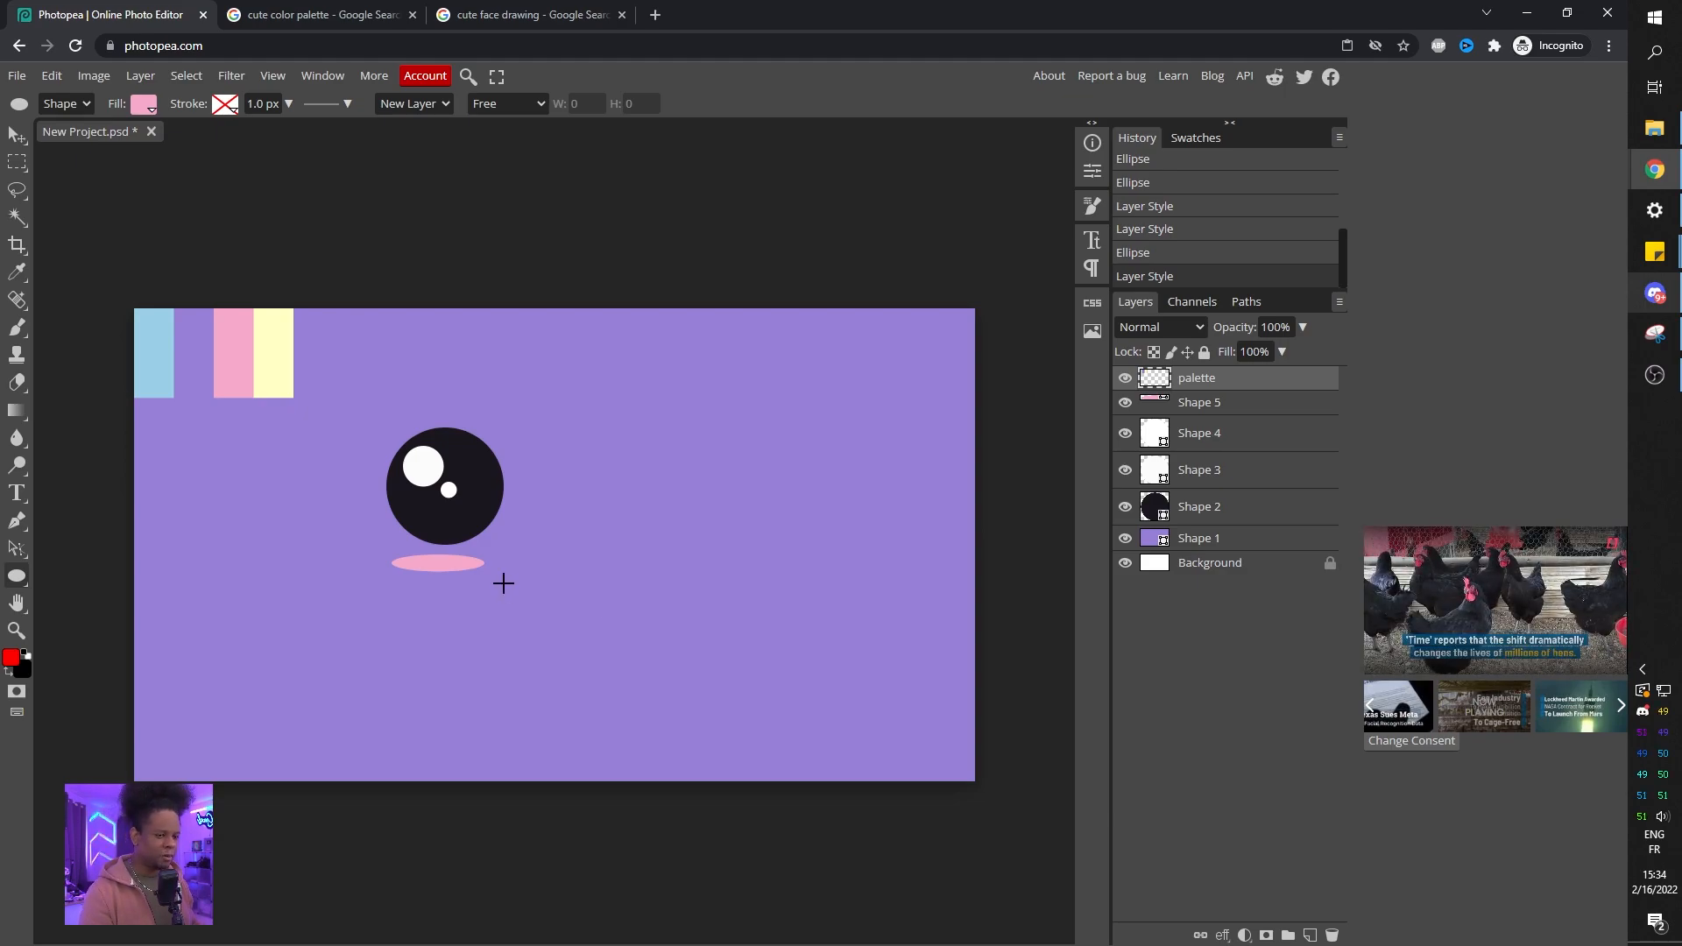
drag(561, 533, 622, 663)
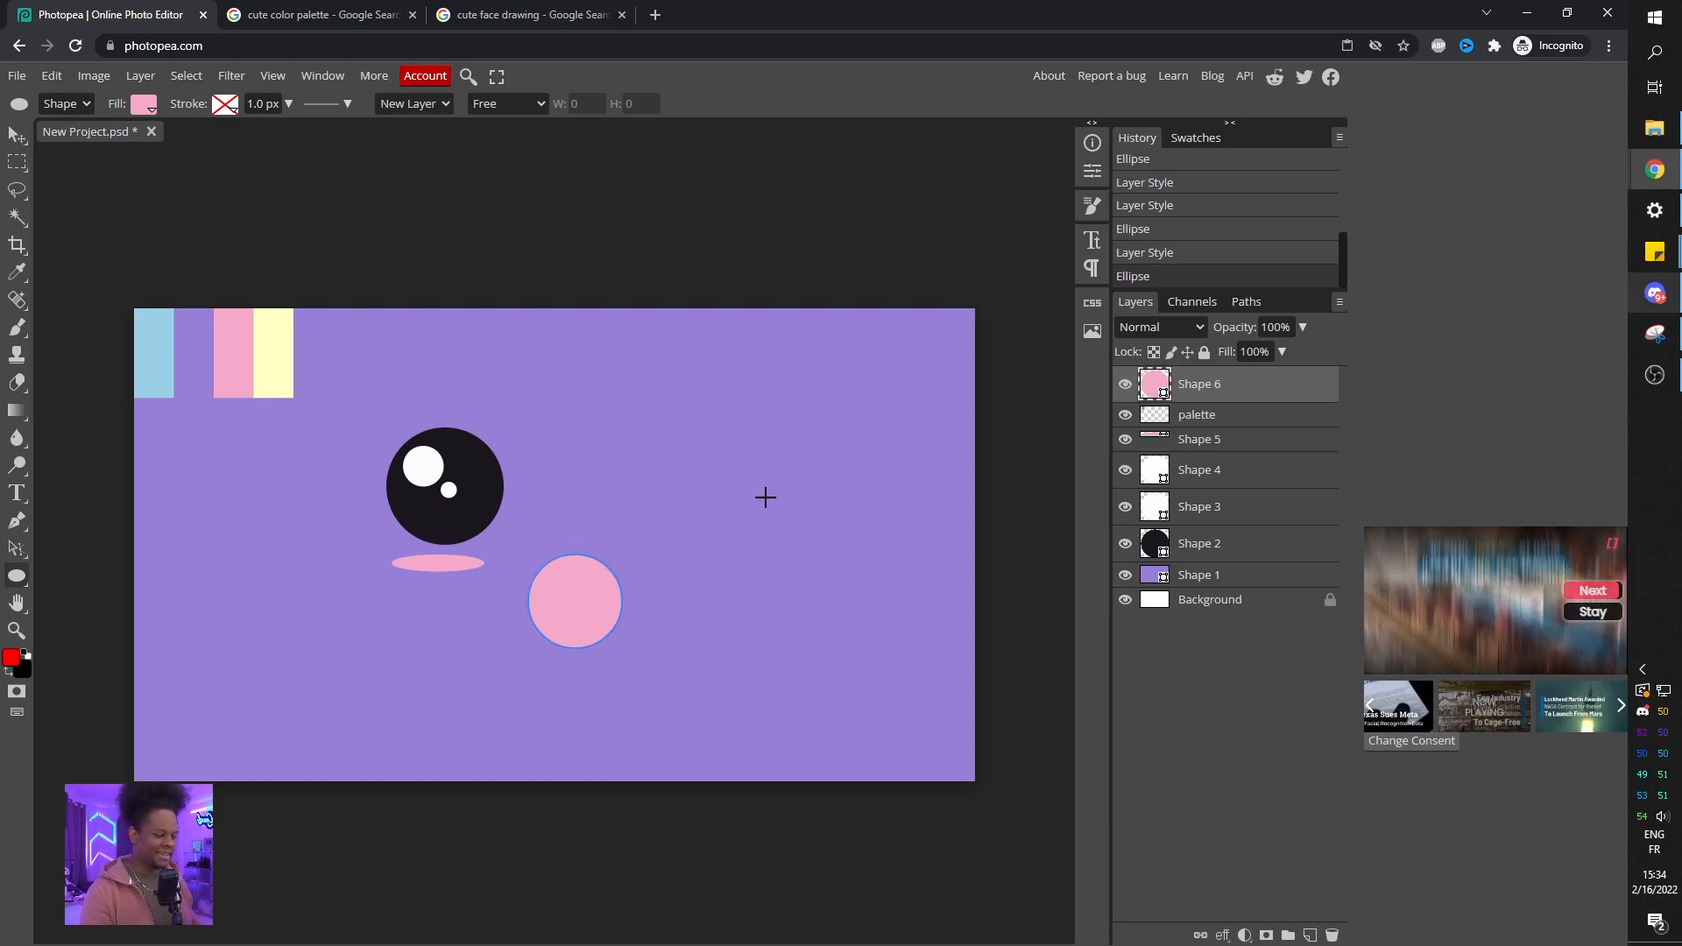
double_click(1153, 385)
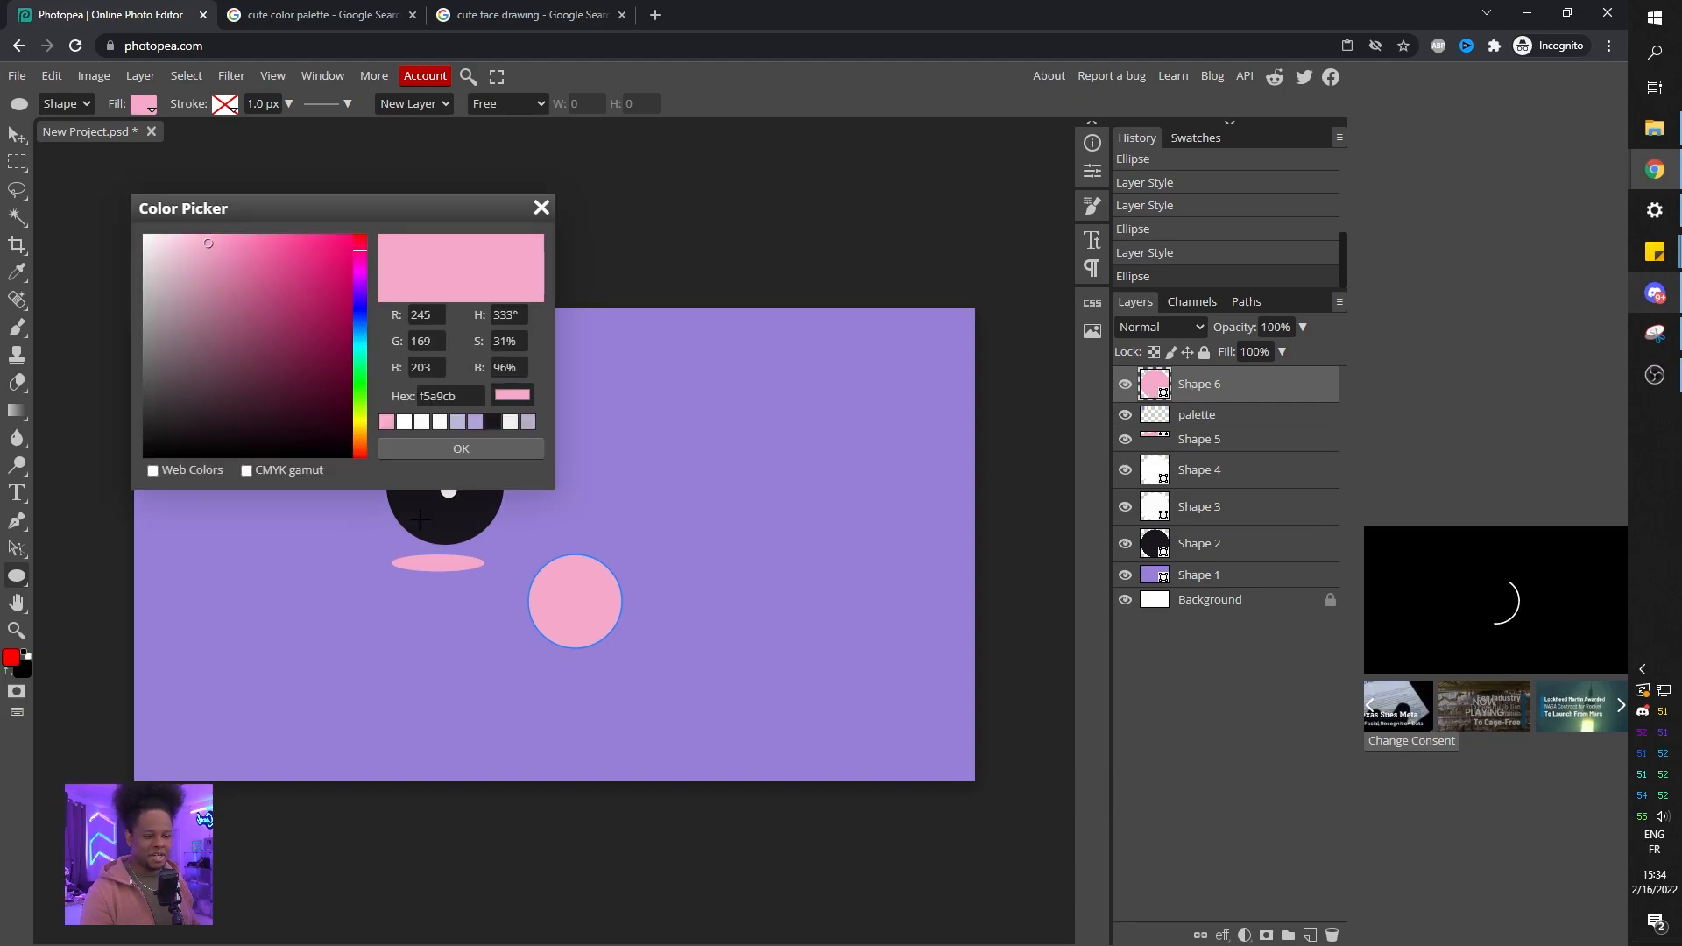
click(440, 447)
key(Return)
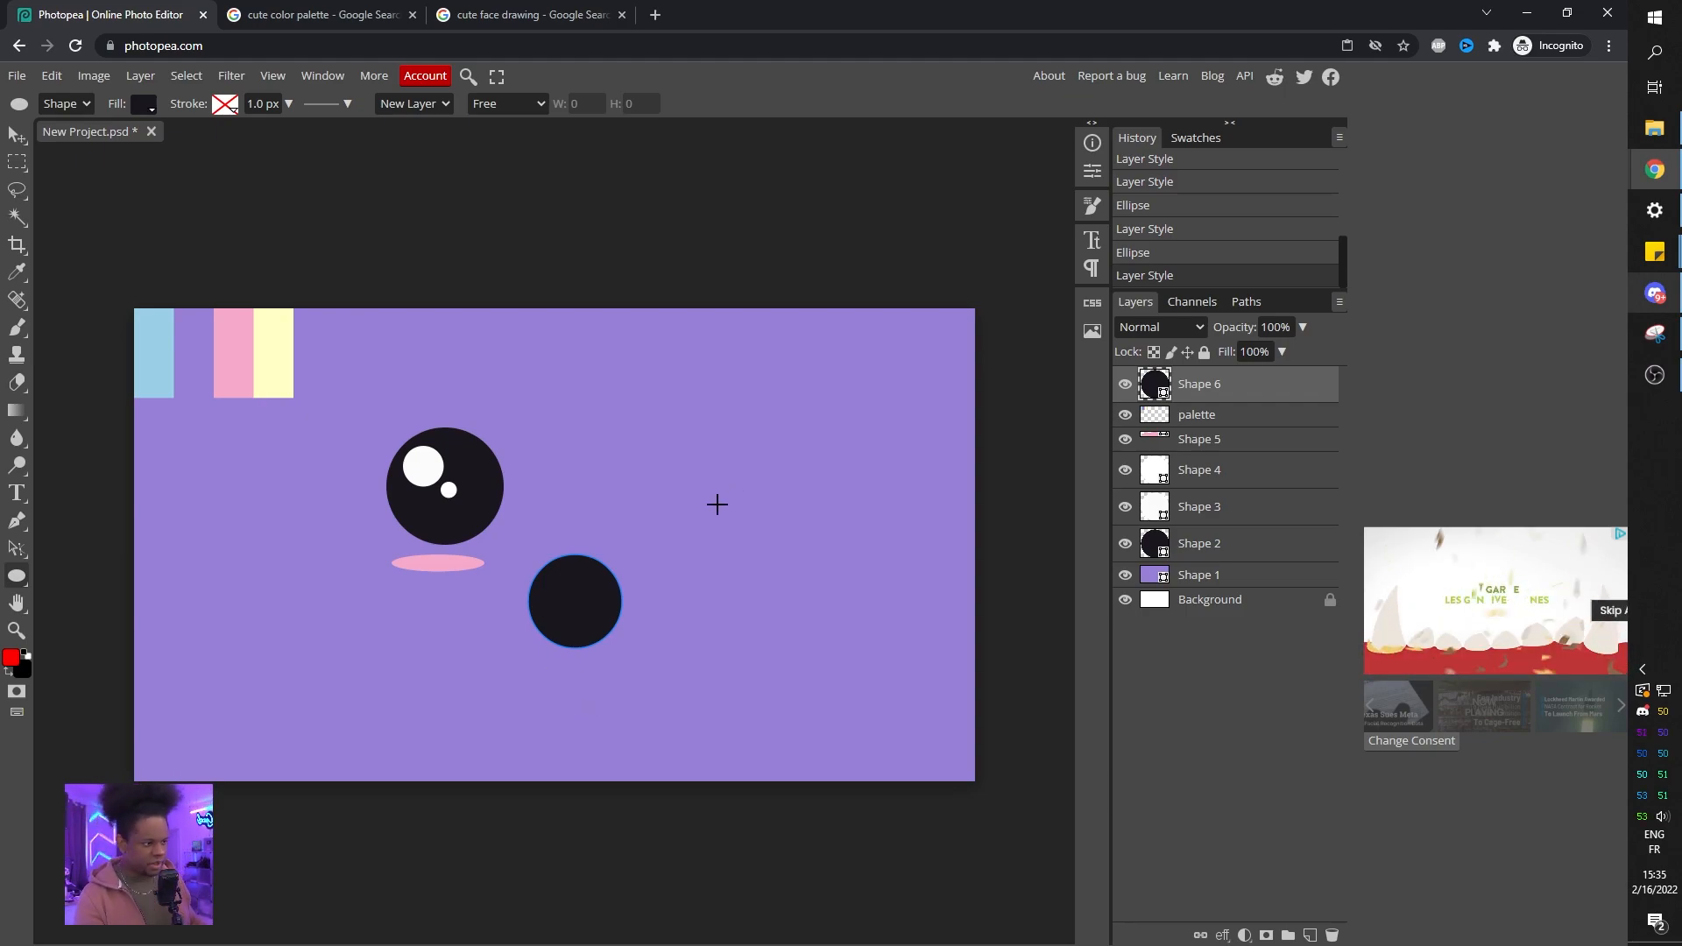
Add an inverted raster mask from a rectangle selection so only the mouth circle's lower half shows.
click(18, 164)
drag(512, 530, 649, 604)
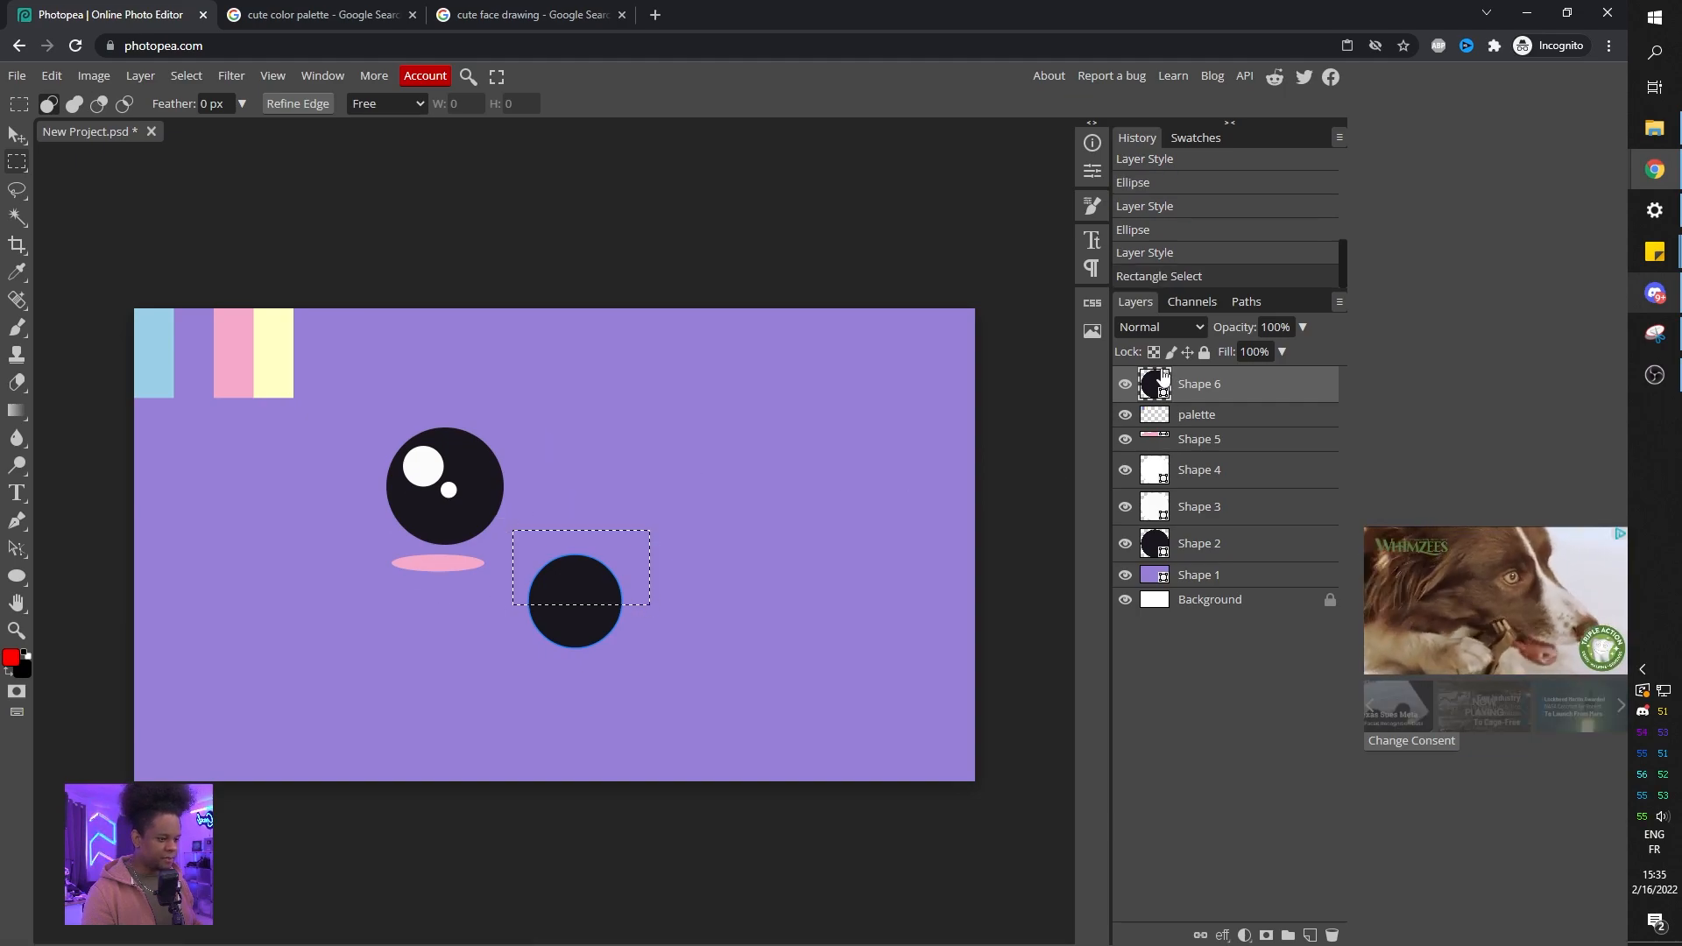
click(1266, 936)
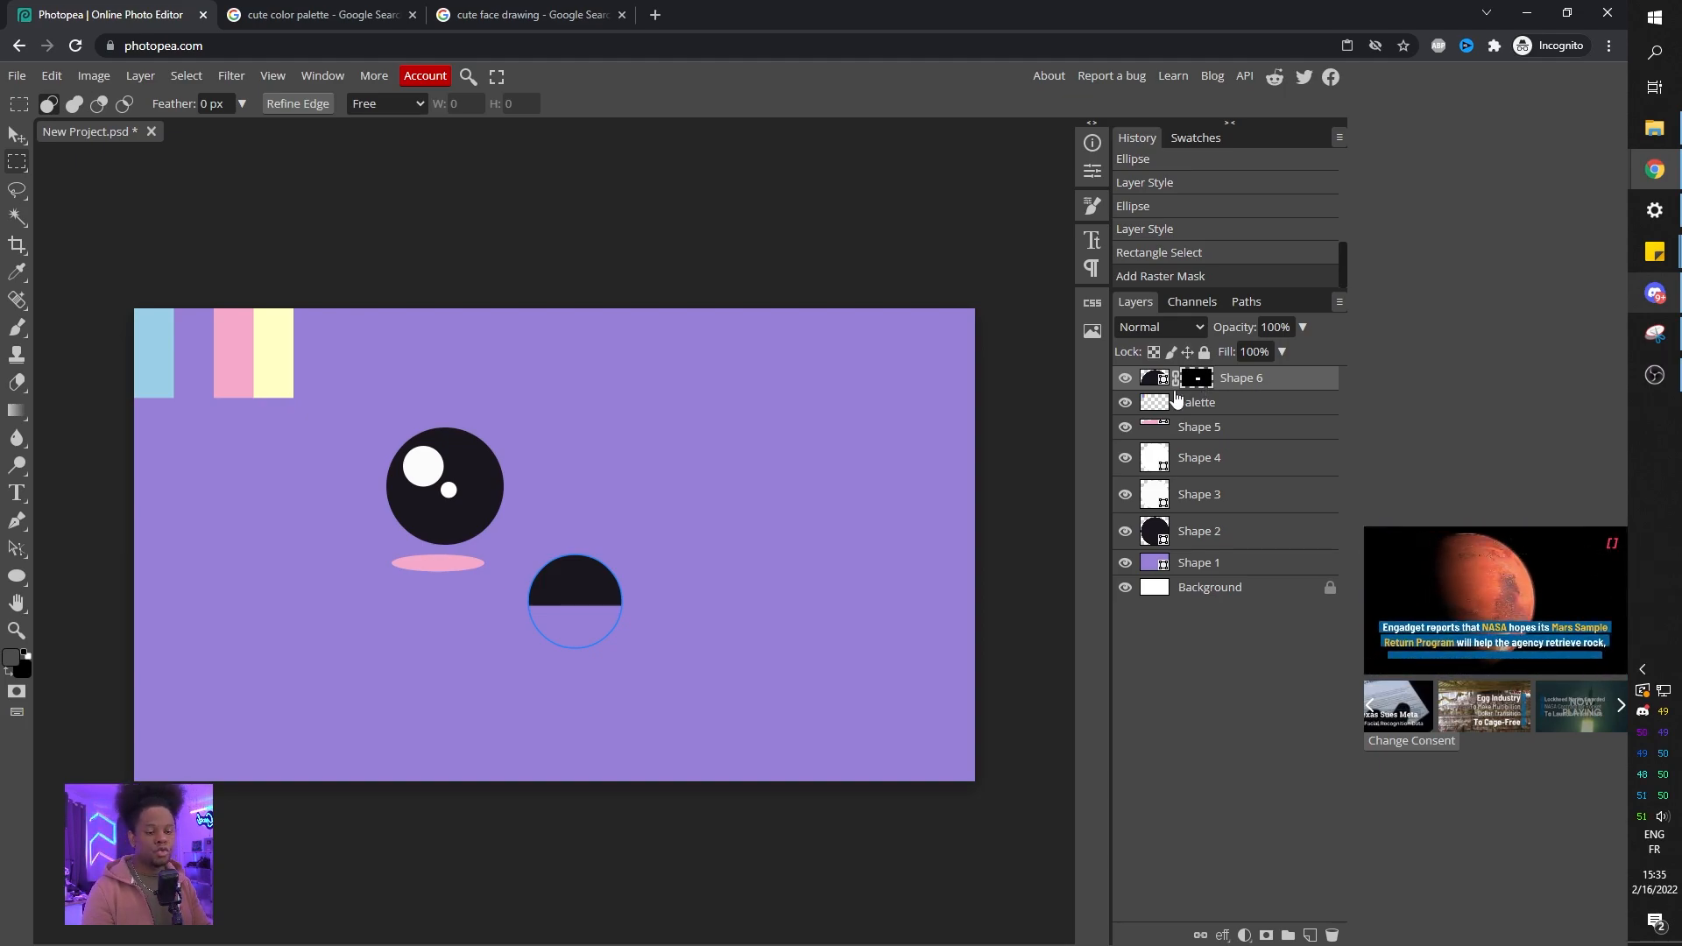
key(ctrl+i)
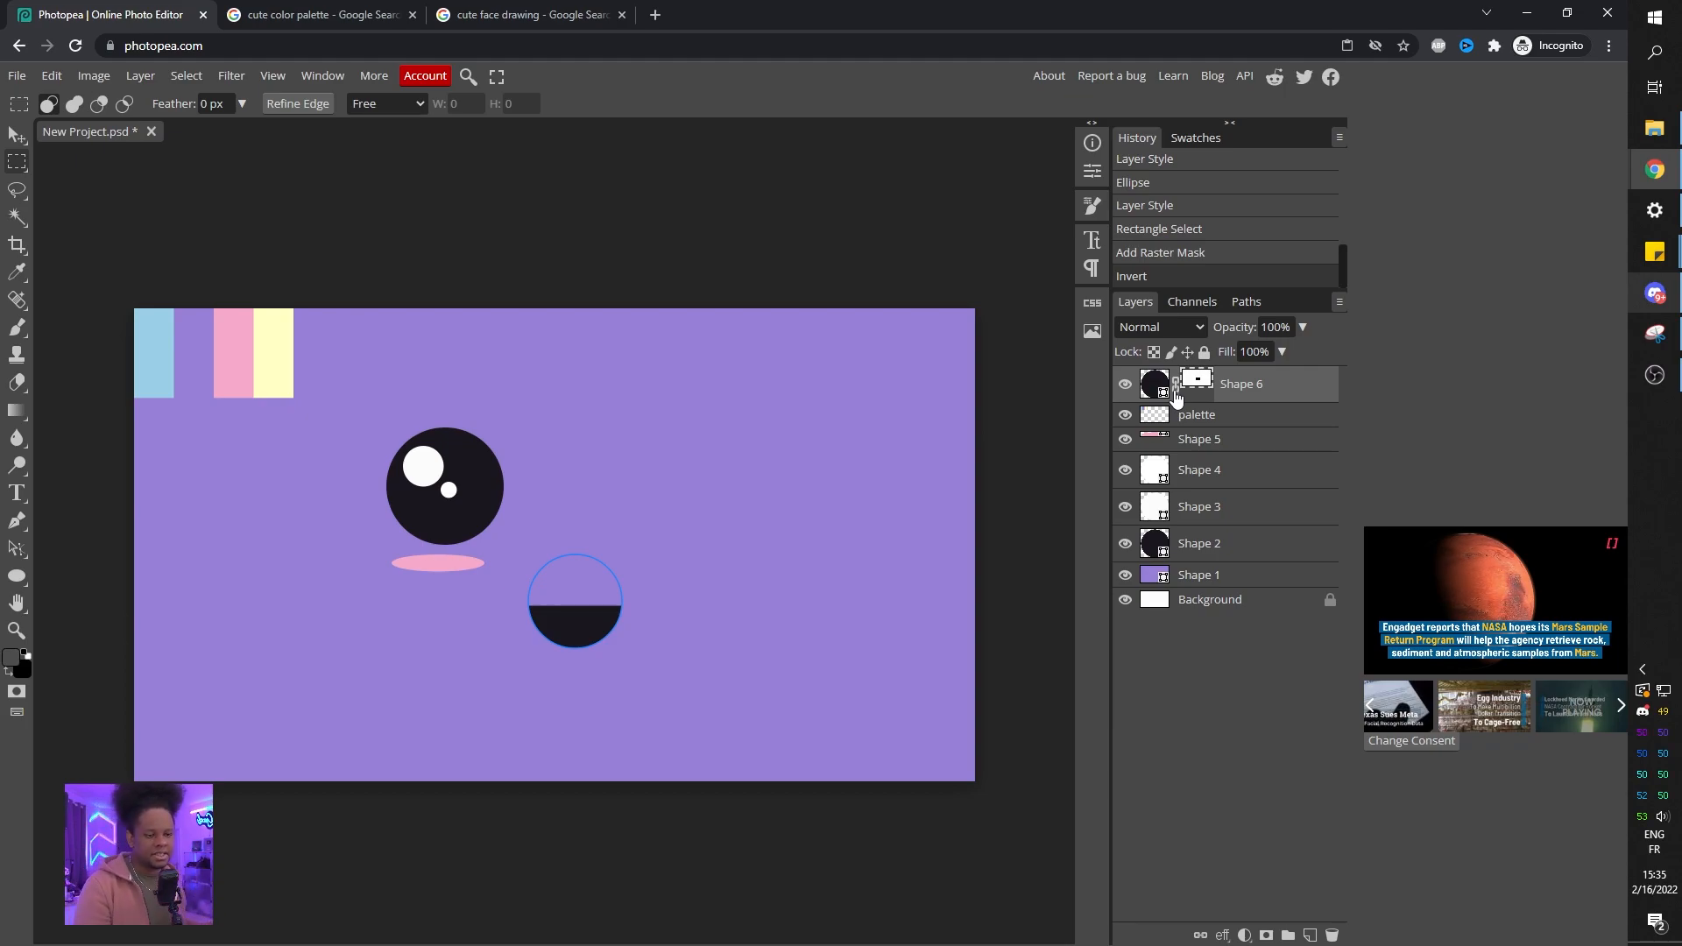
click(1154, 383)
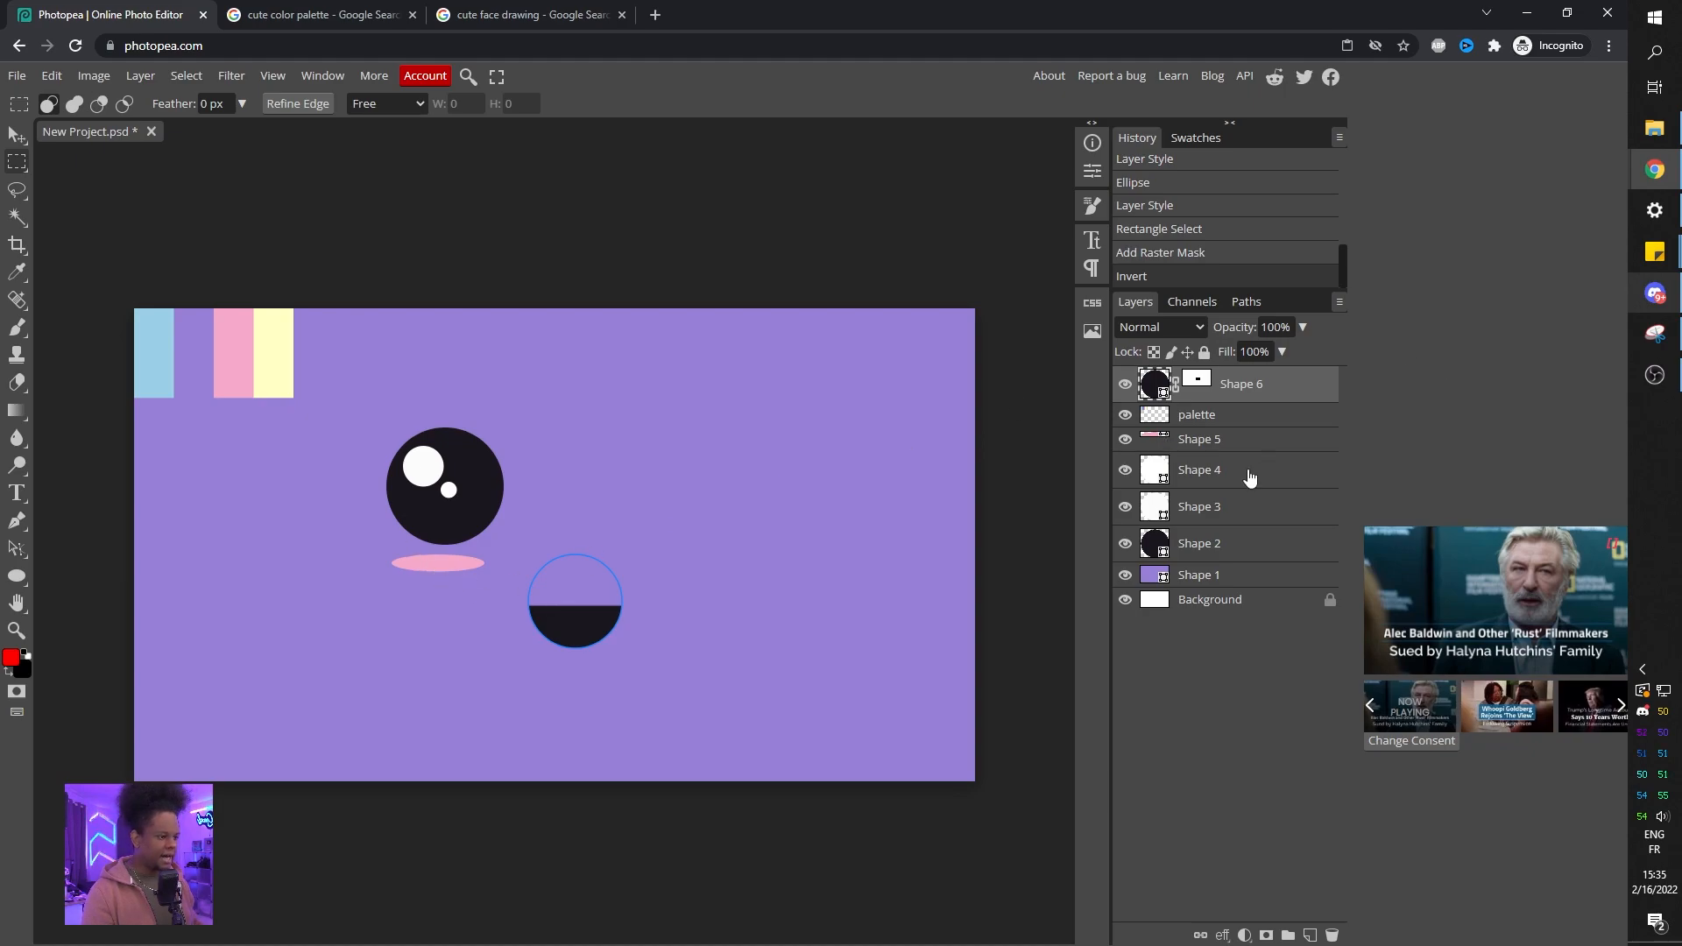
Duplicate the eye, highlight and blush layers and move the copies right to form the second eye.
click(1202, 440)
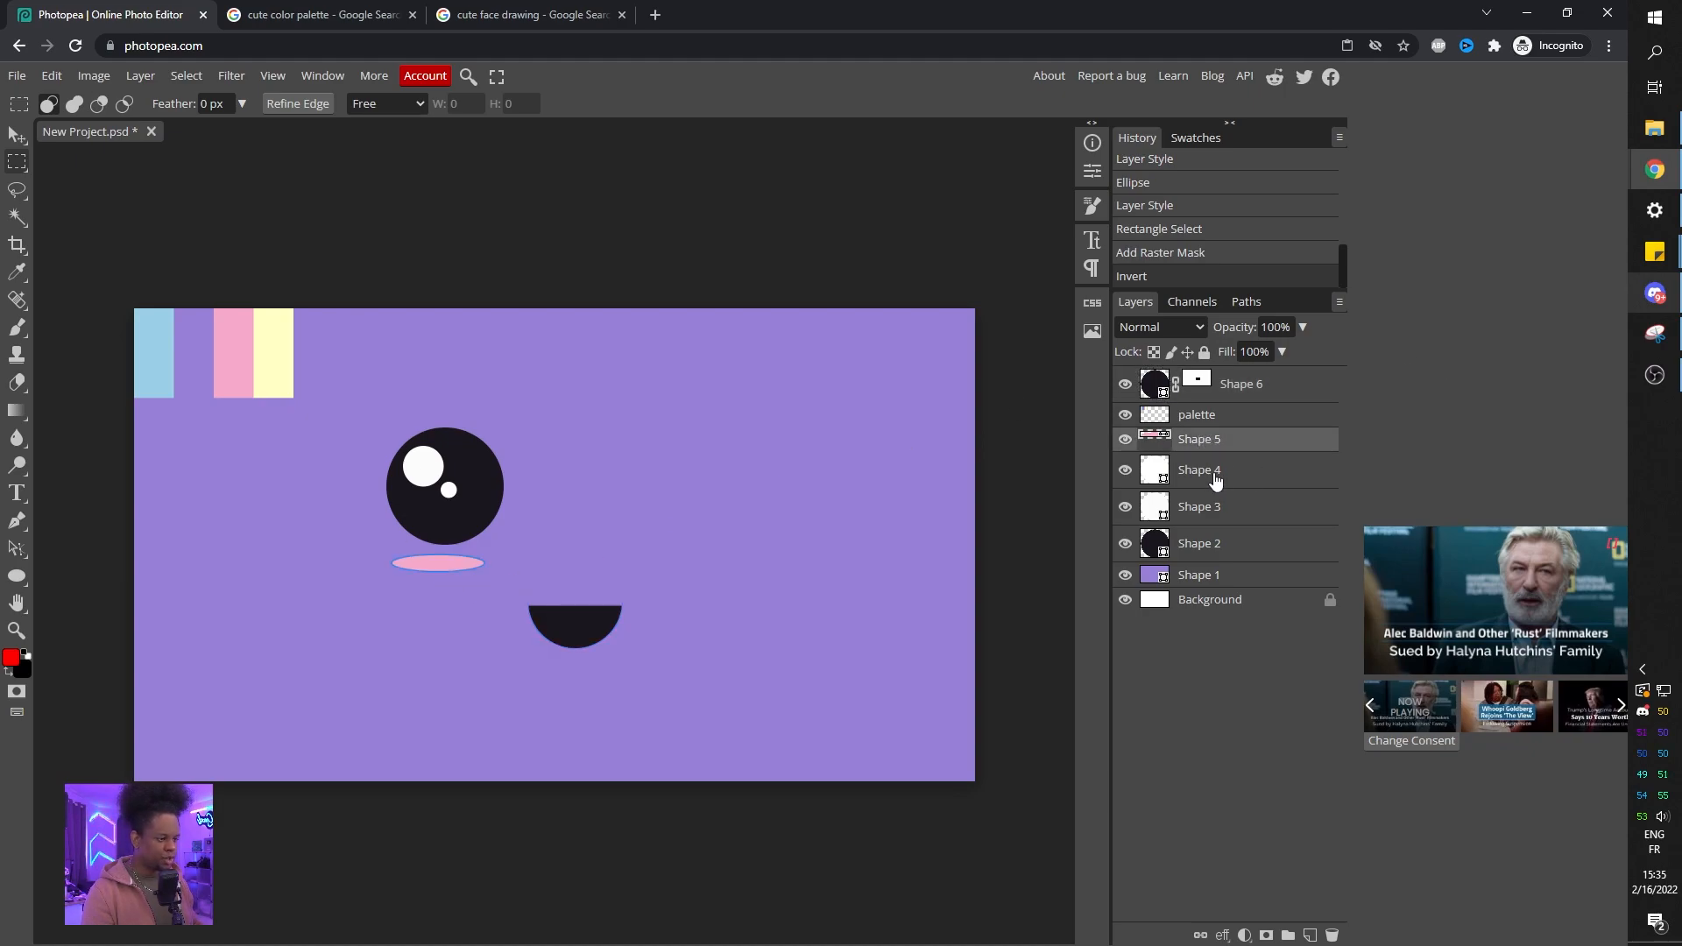
shift+click(1215, 471)
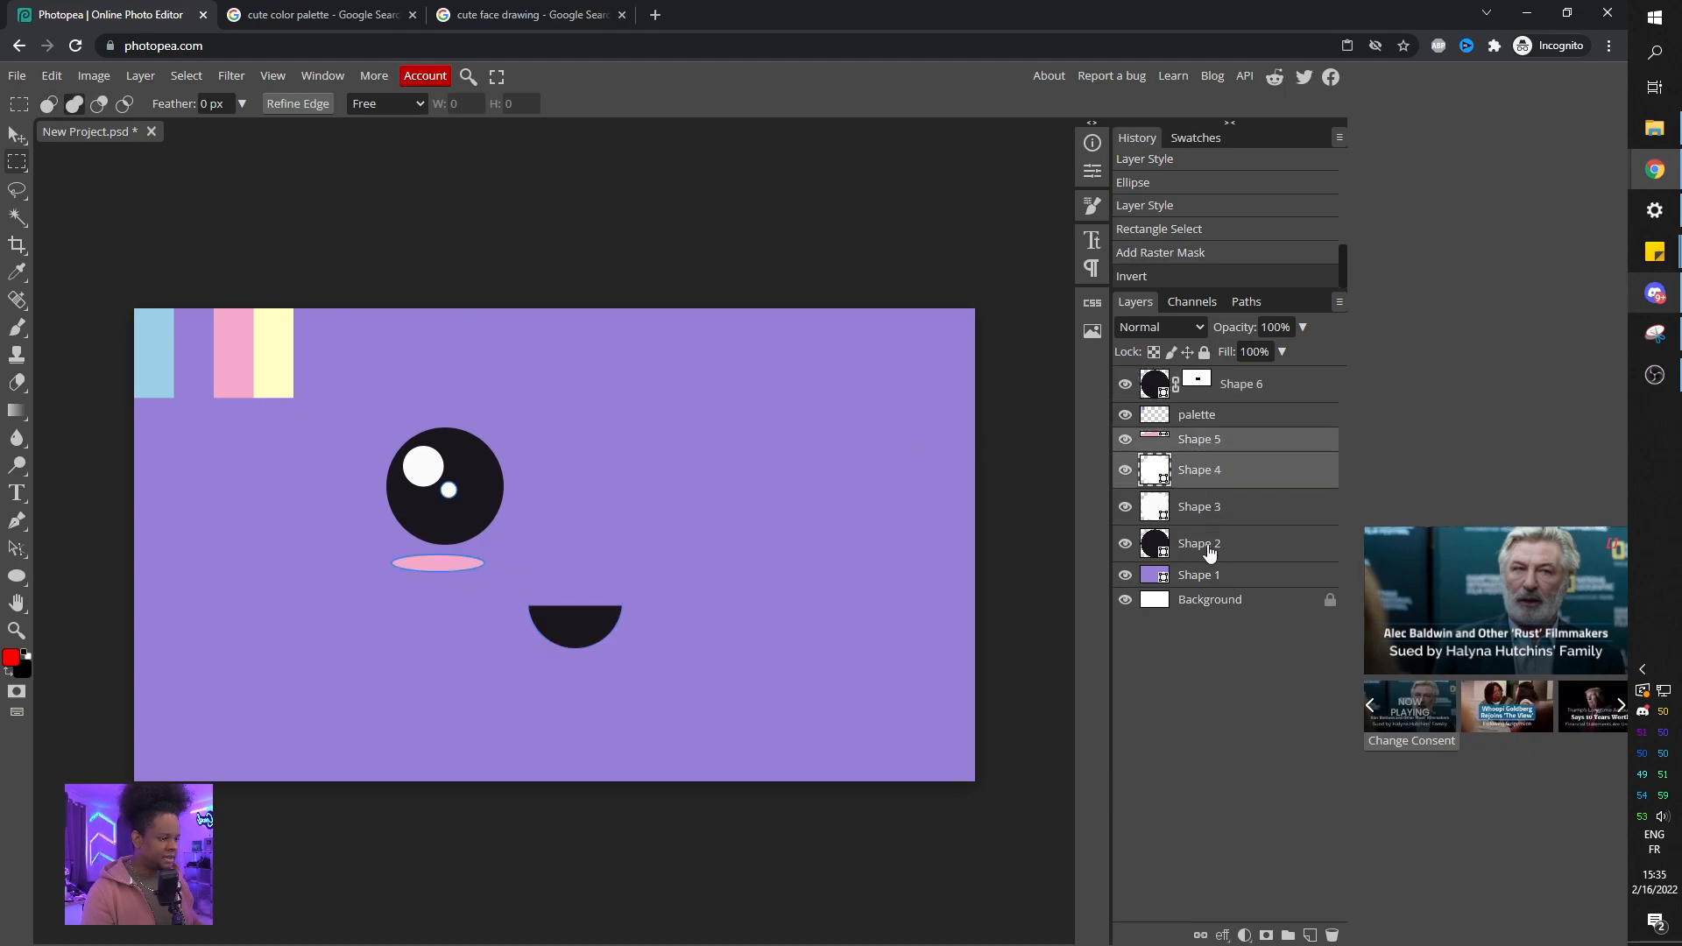
shift+click(1210, 545)
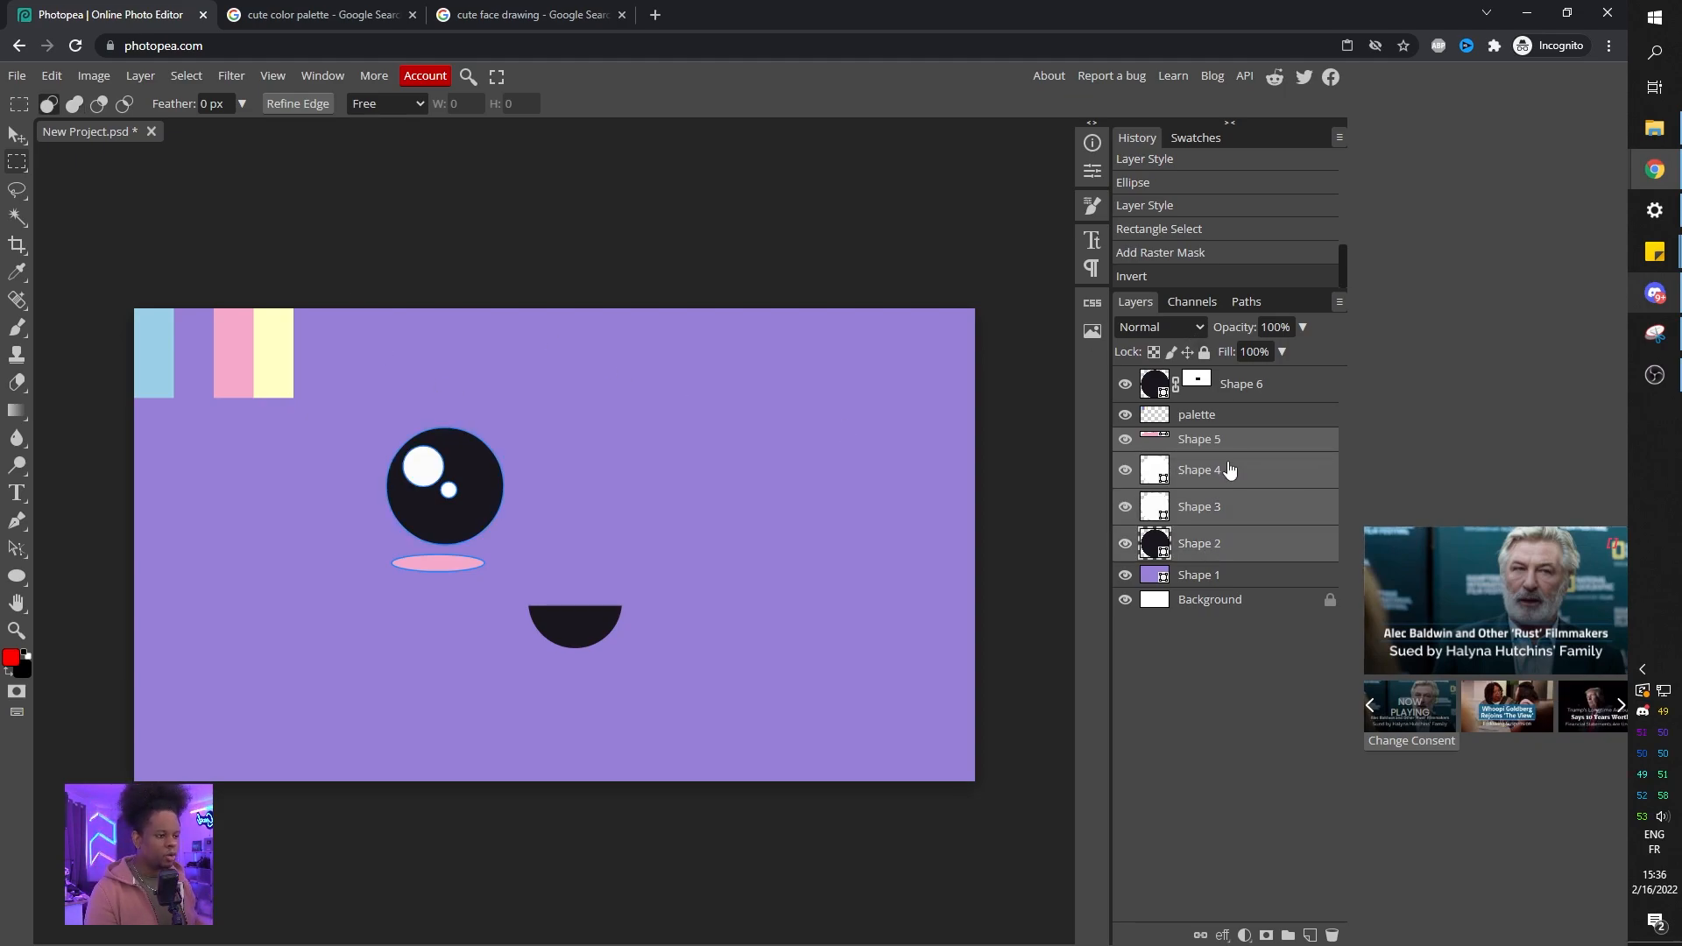
drag(1216, 449, 1216, 440)
click(17, 134)
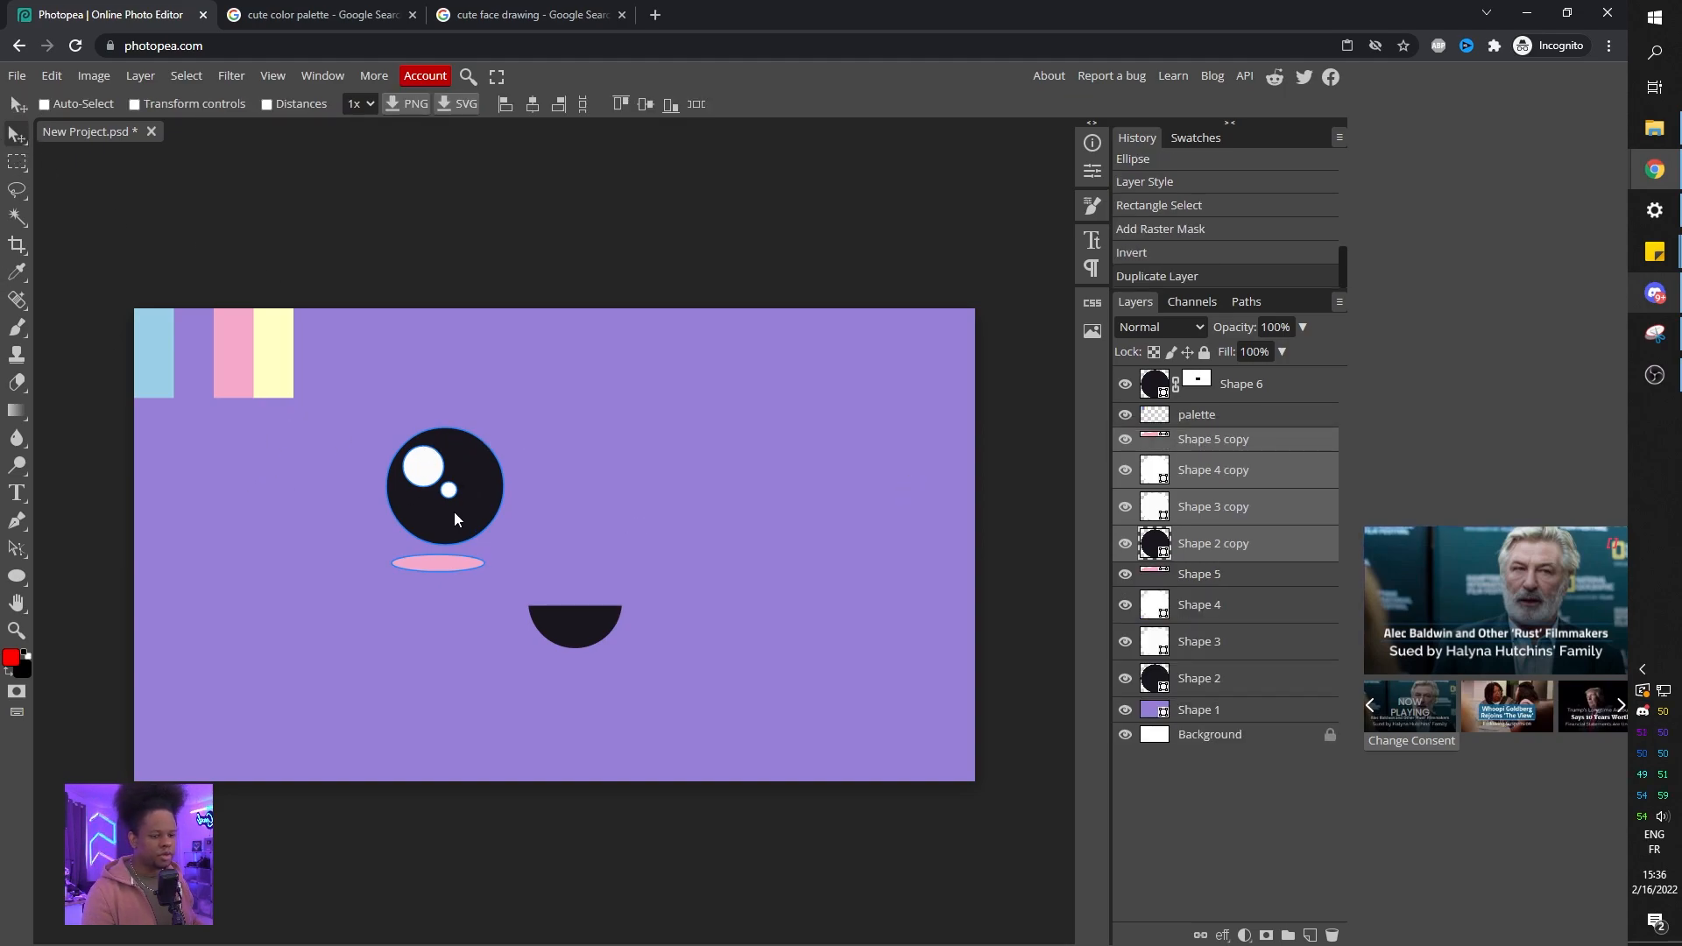
drag(469, 514, 722, 496)
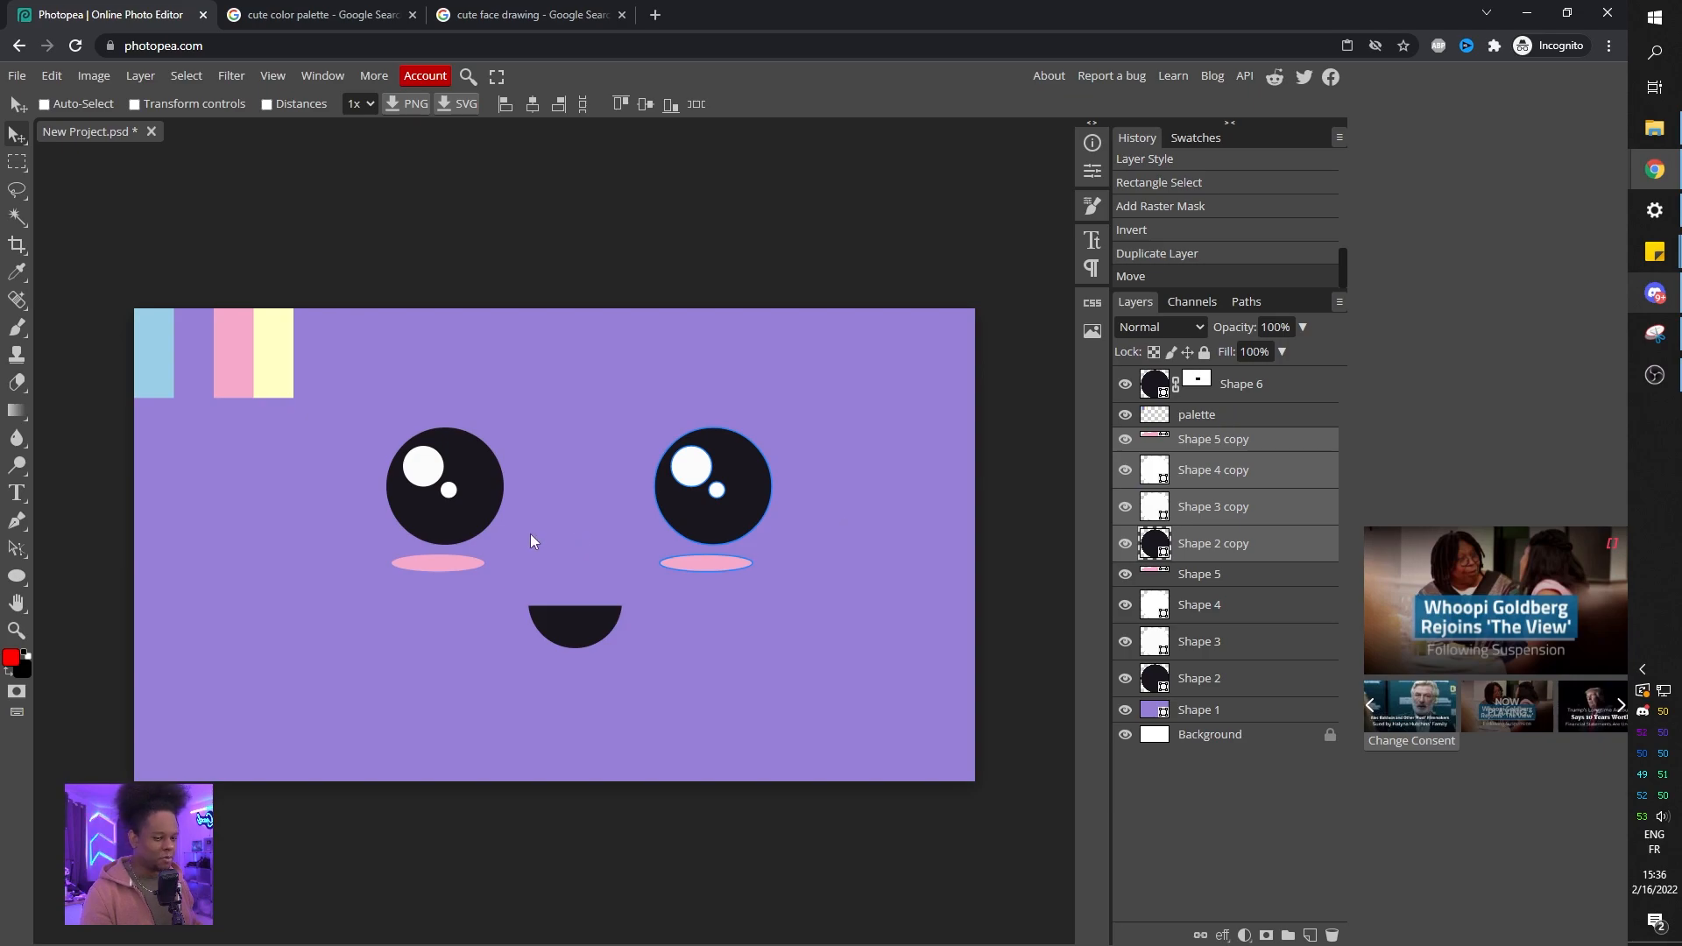
Select the left eye, highlight and blush layers and nudge them slightly right.
click(1230, 573)
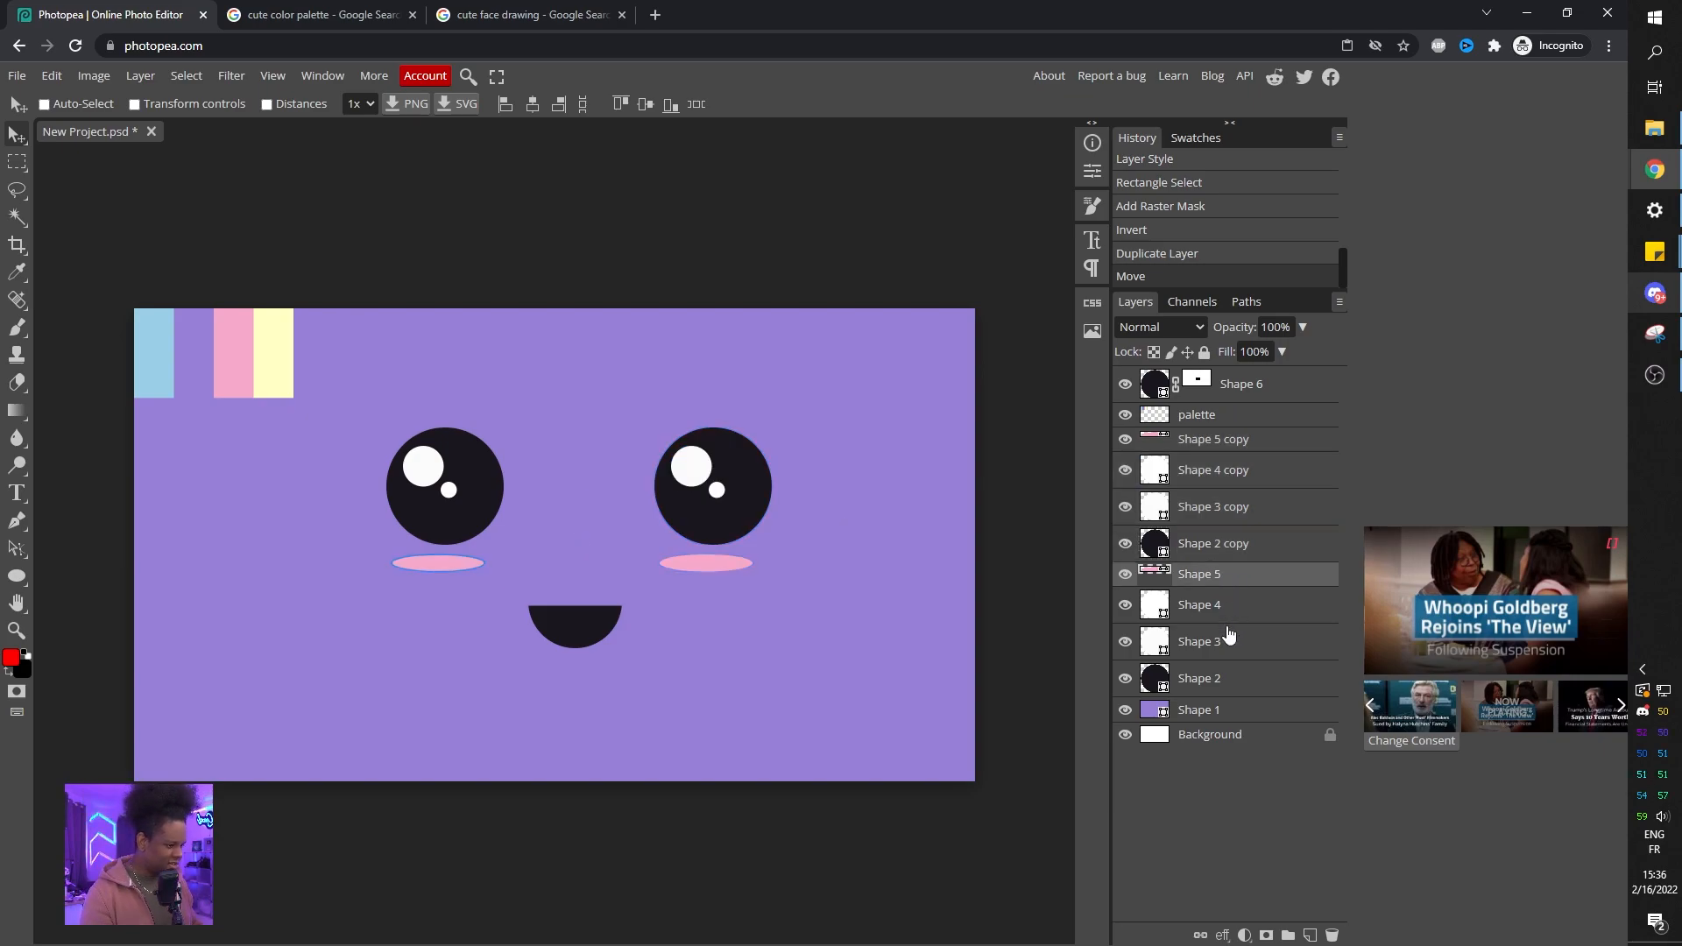
shift+click(1216, 678)
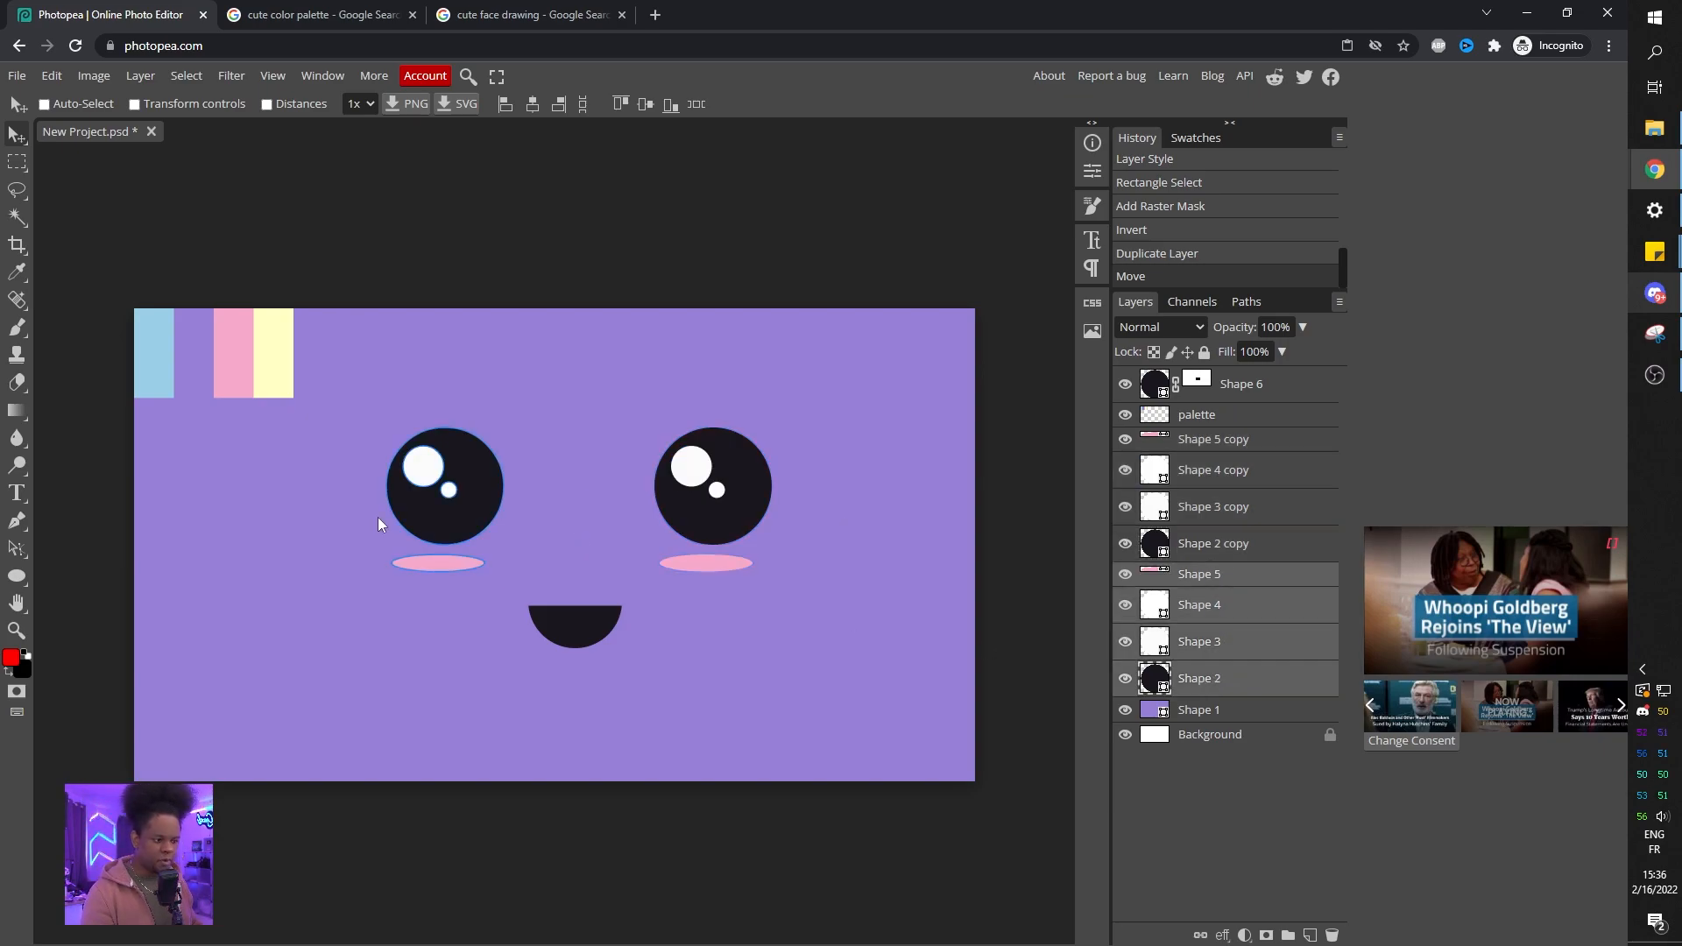
drag(450, 492, 467, 492)
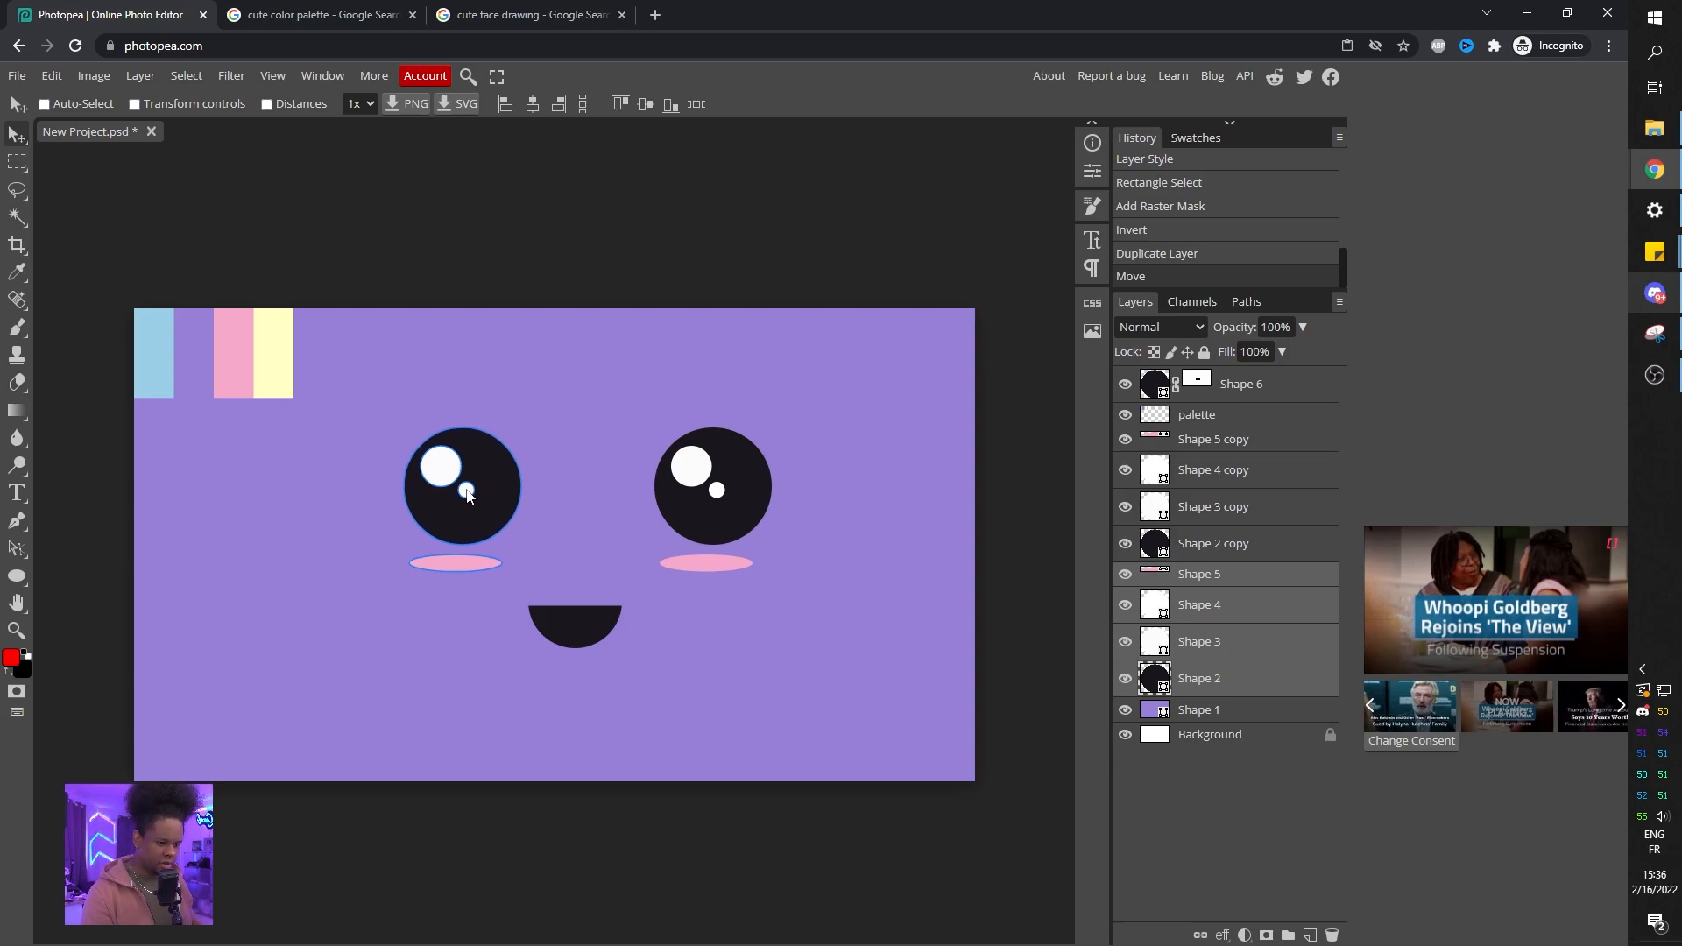
Change the fill of both eyes and the mouth to dark purple 1f133c.
click(1230, 712)
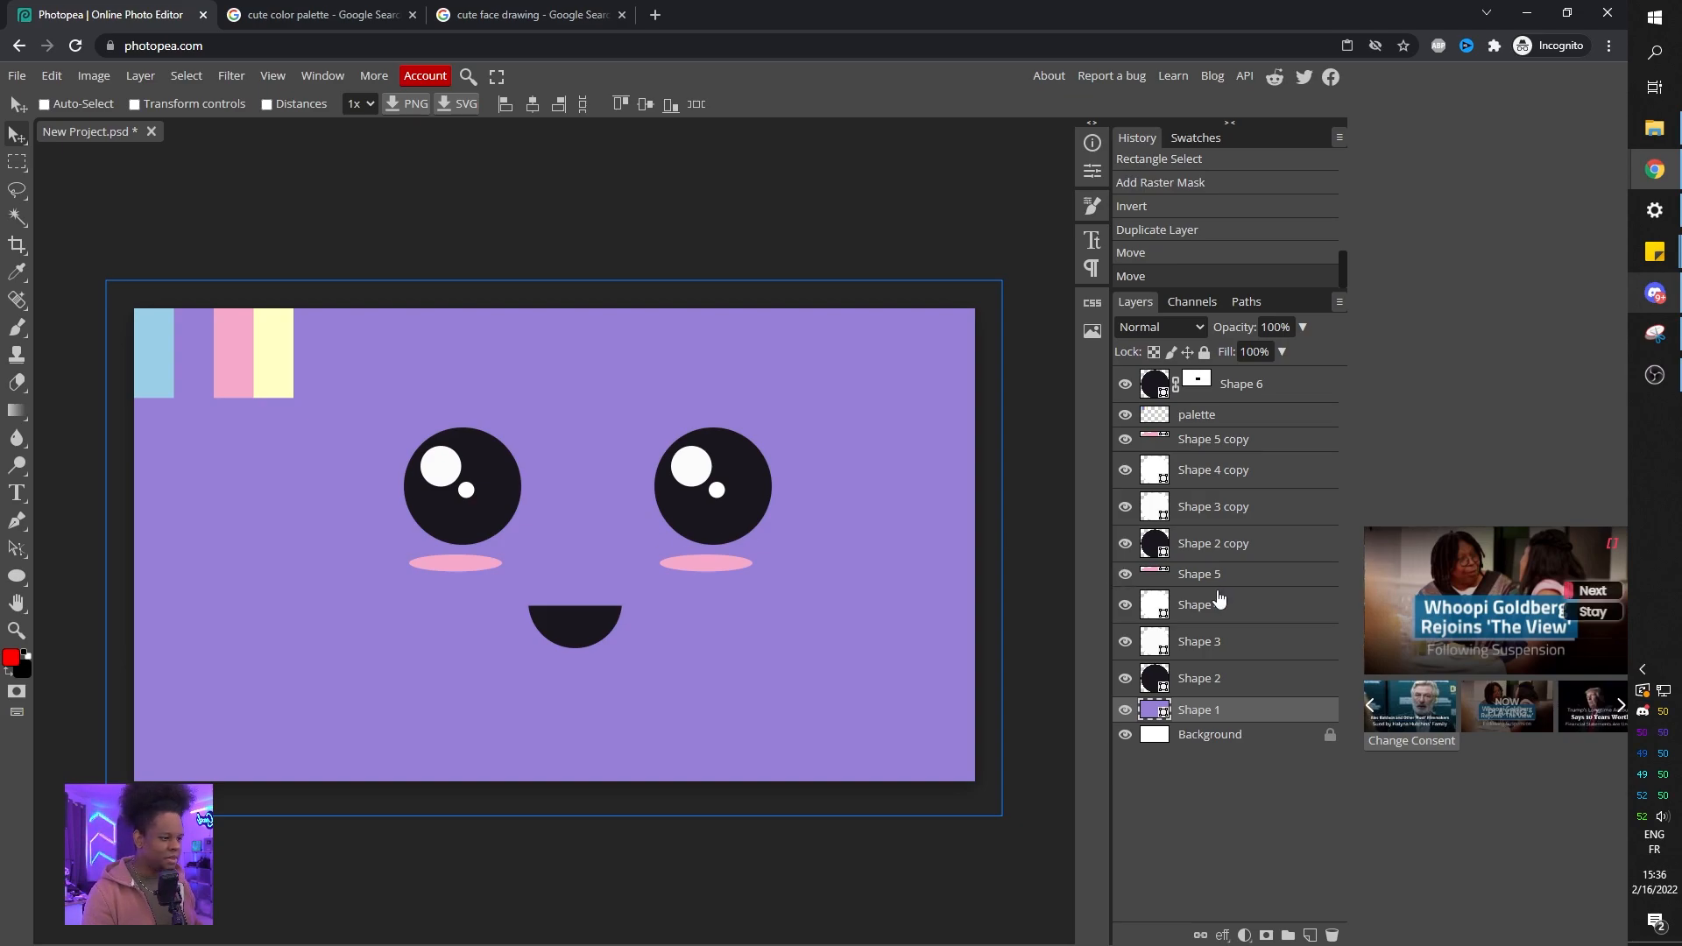
click(1206, 685)
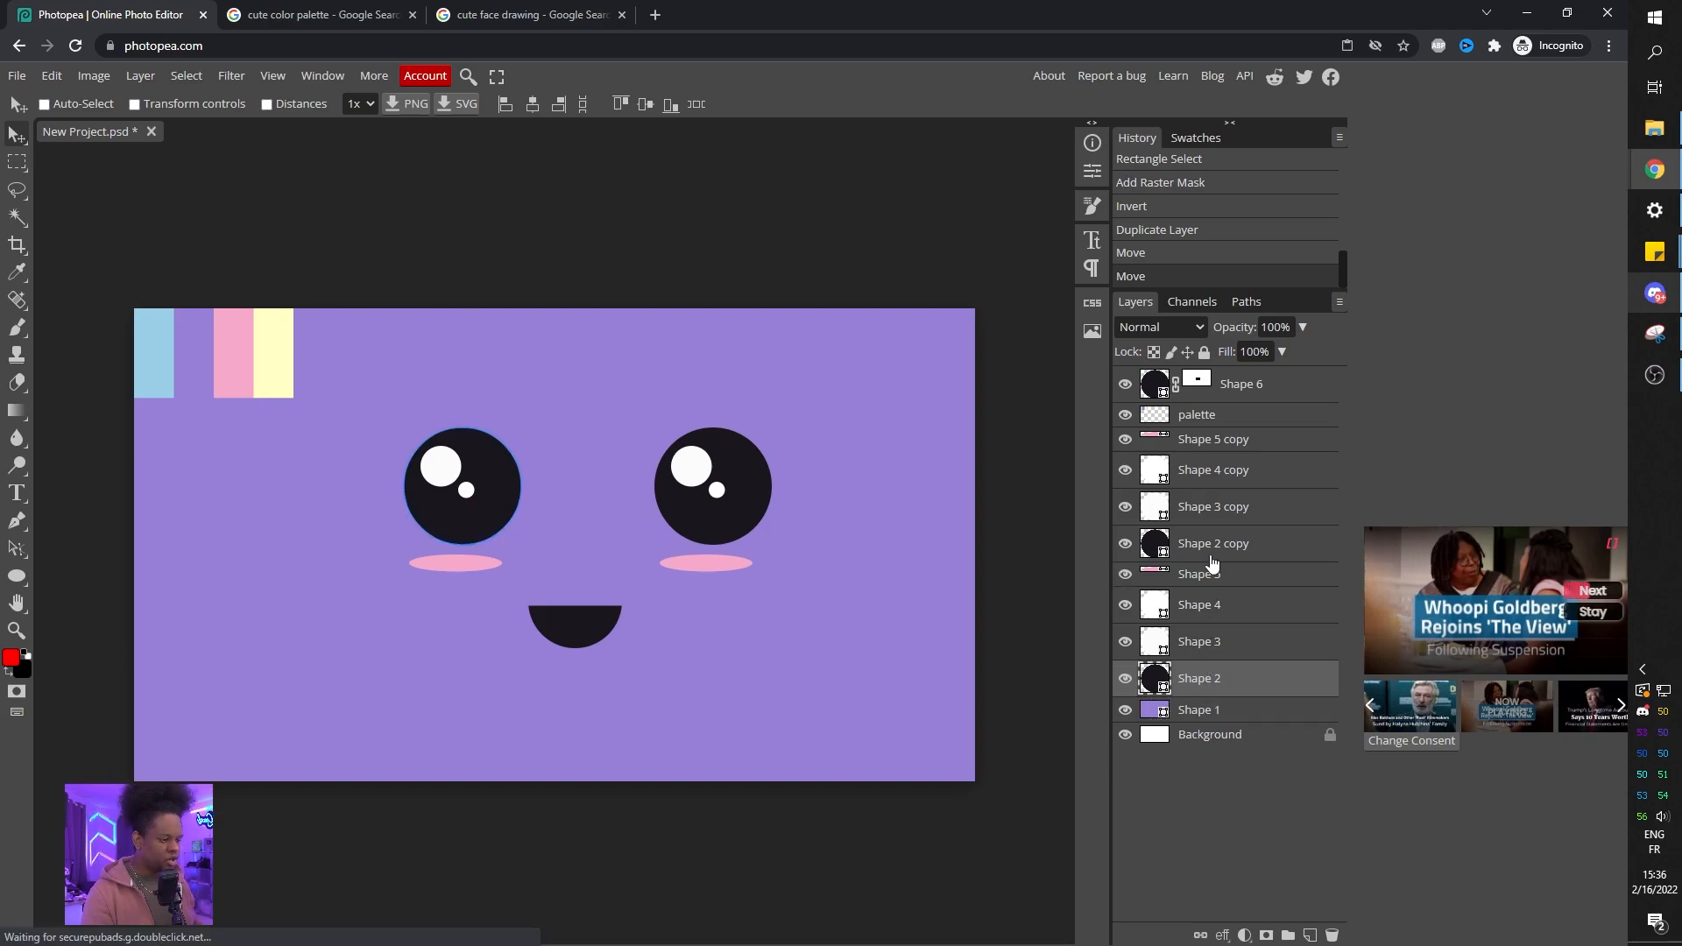
ctrl+click(1220, 551)
ctrl+click(1259, 391)
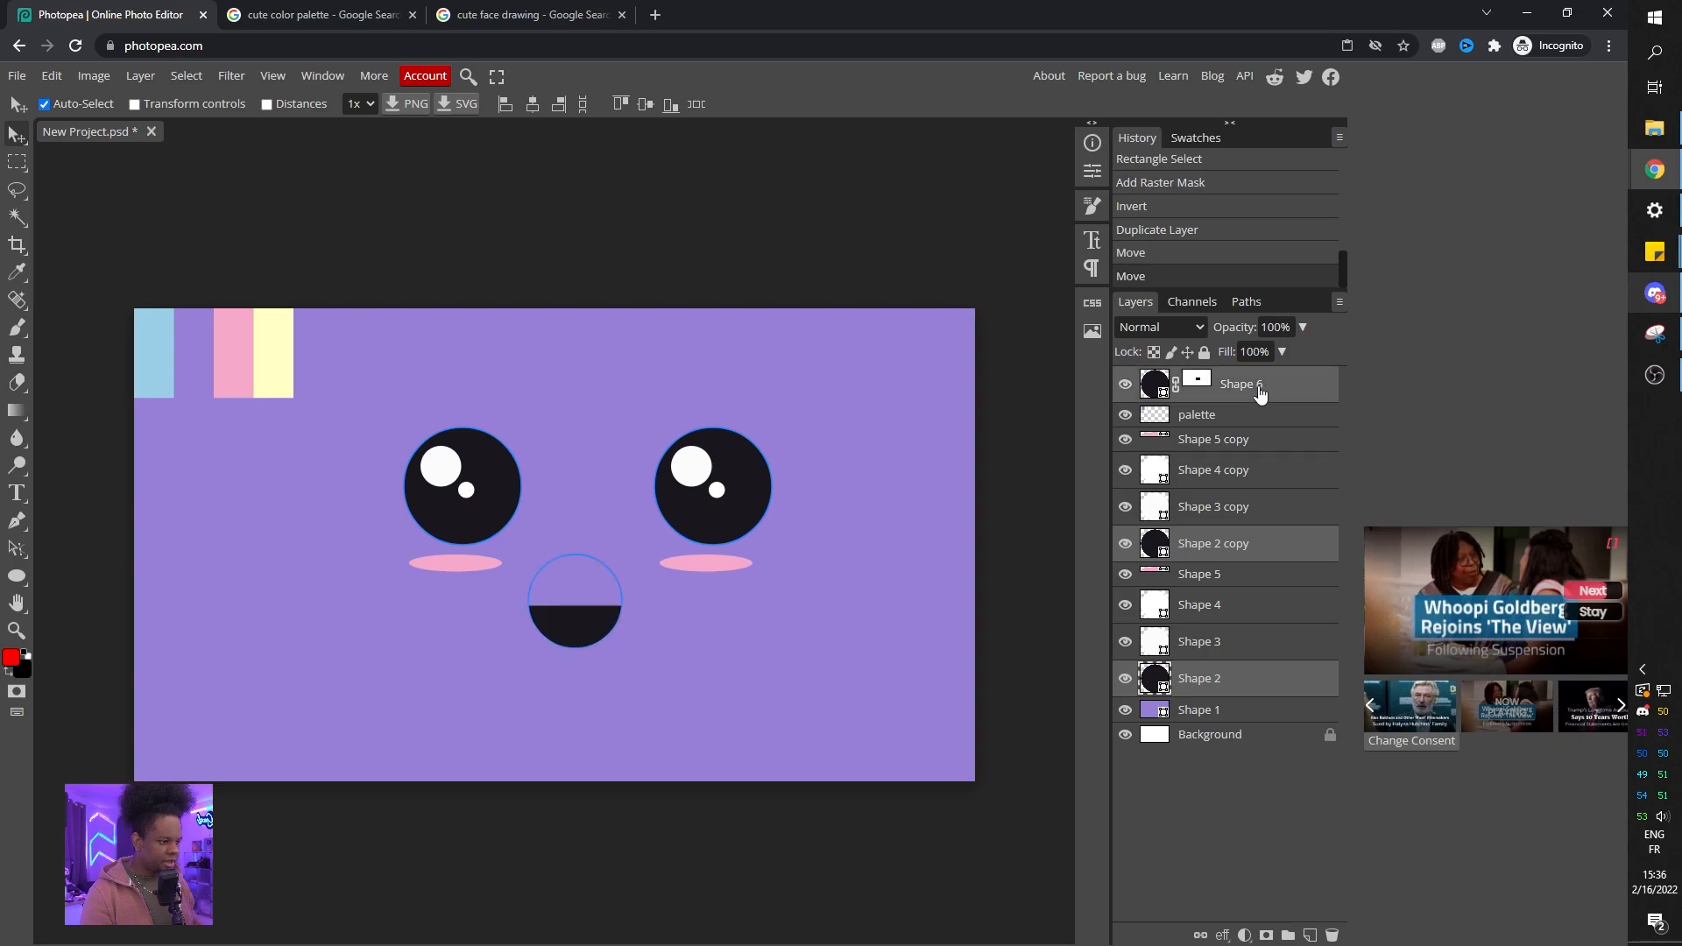
click(16, 579)
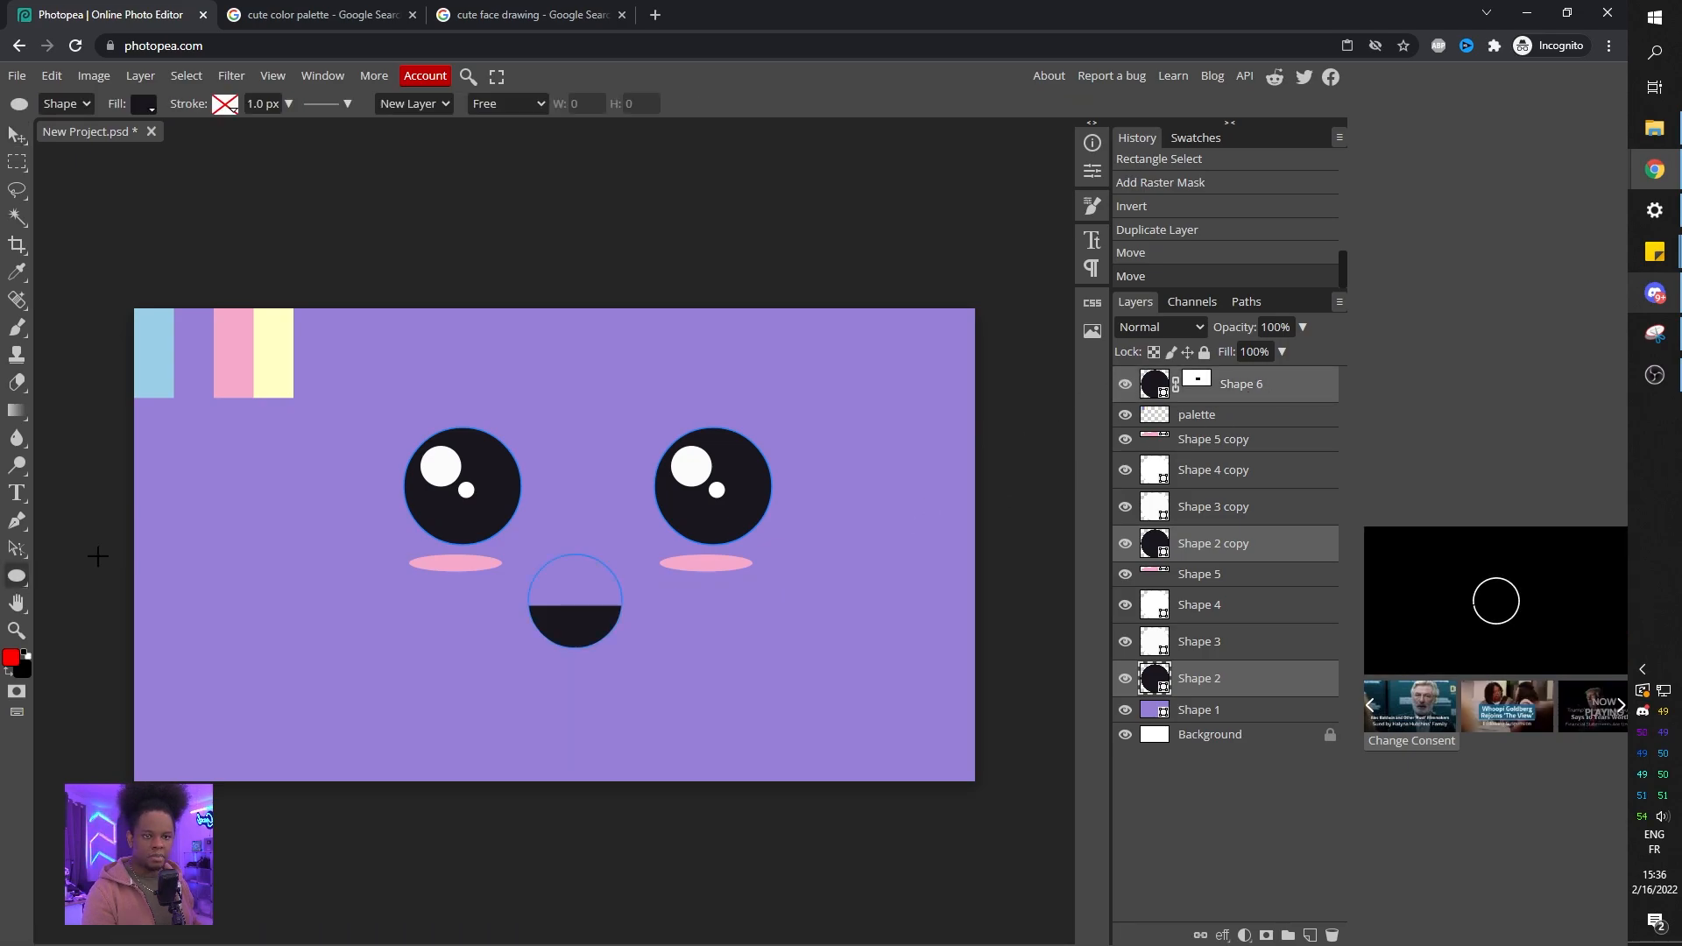
click(145, 104)
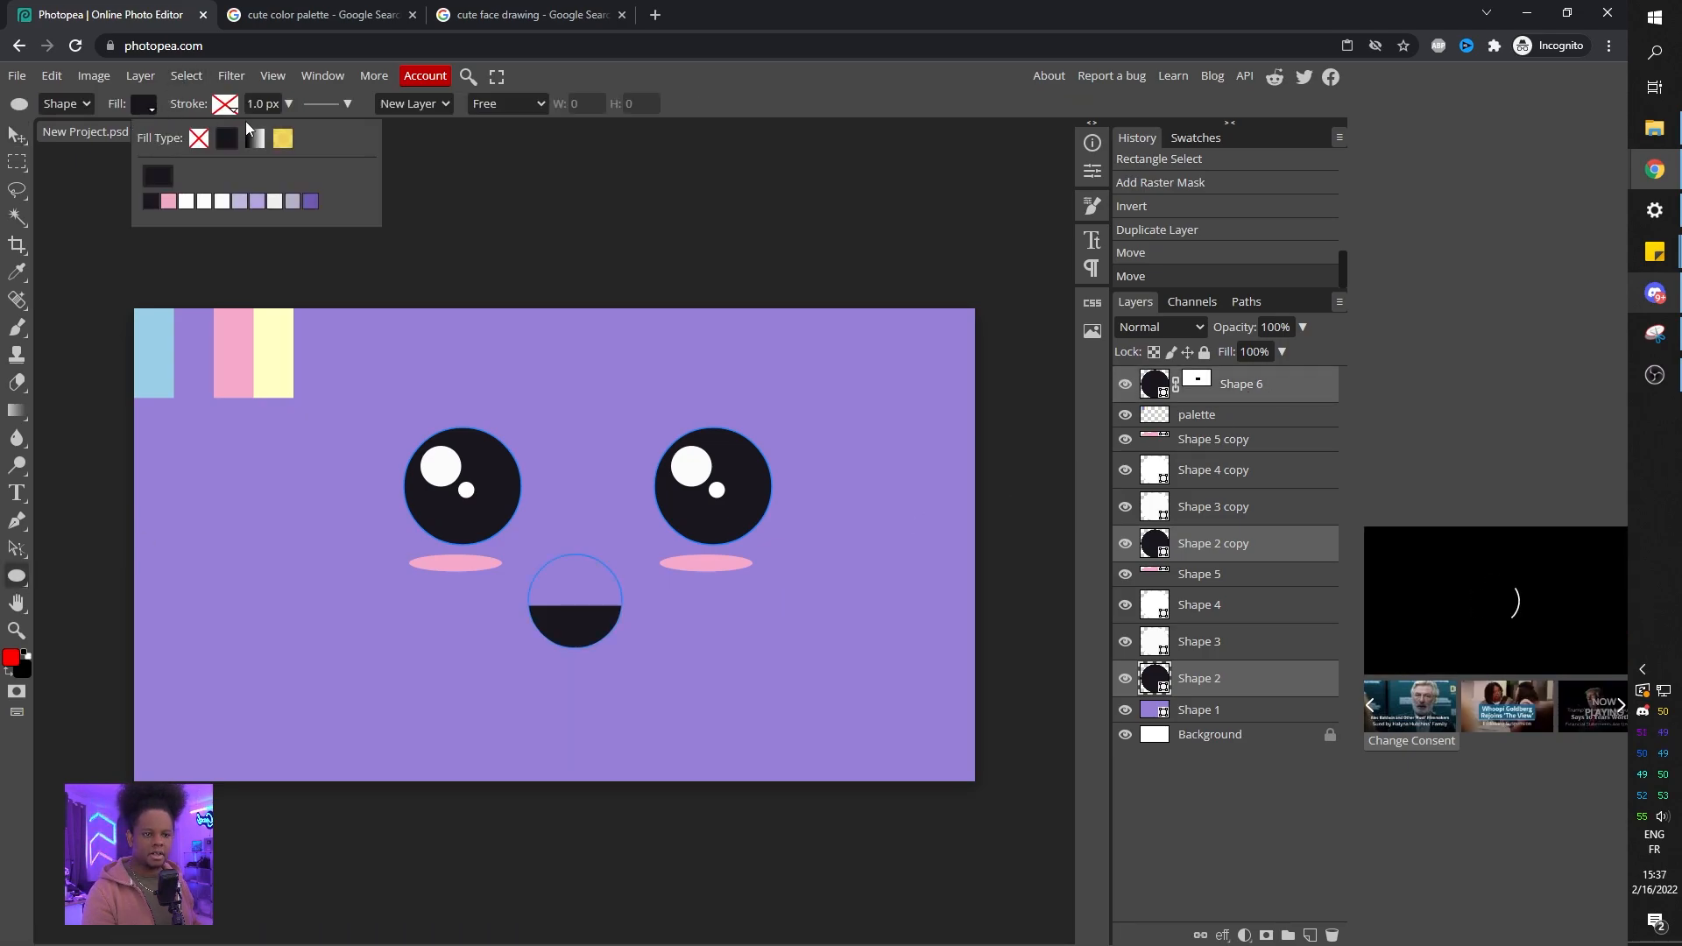
click(157, 178)
drag(406, 207, 1035, 196)
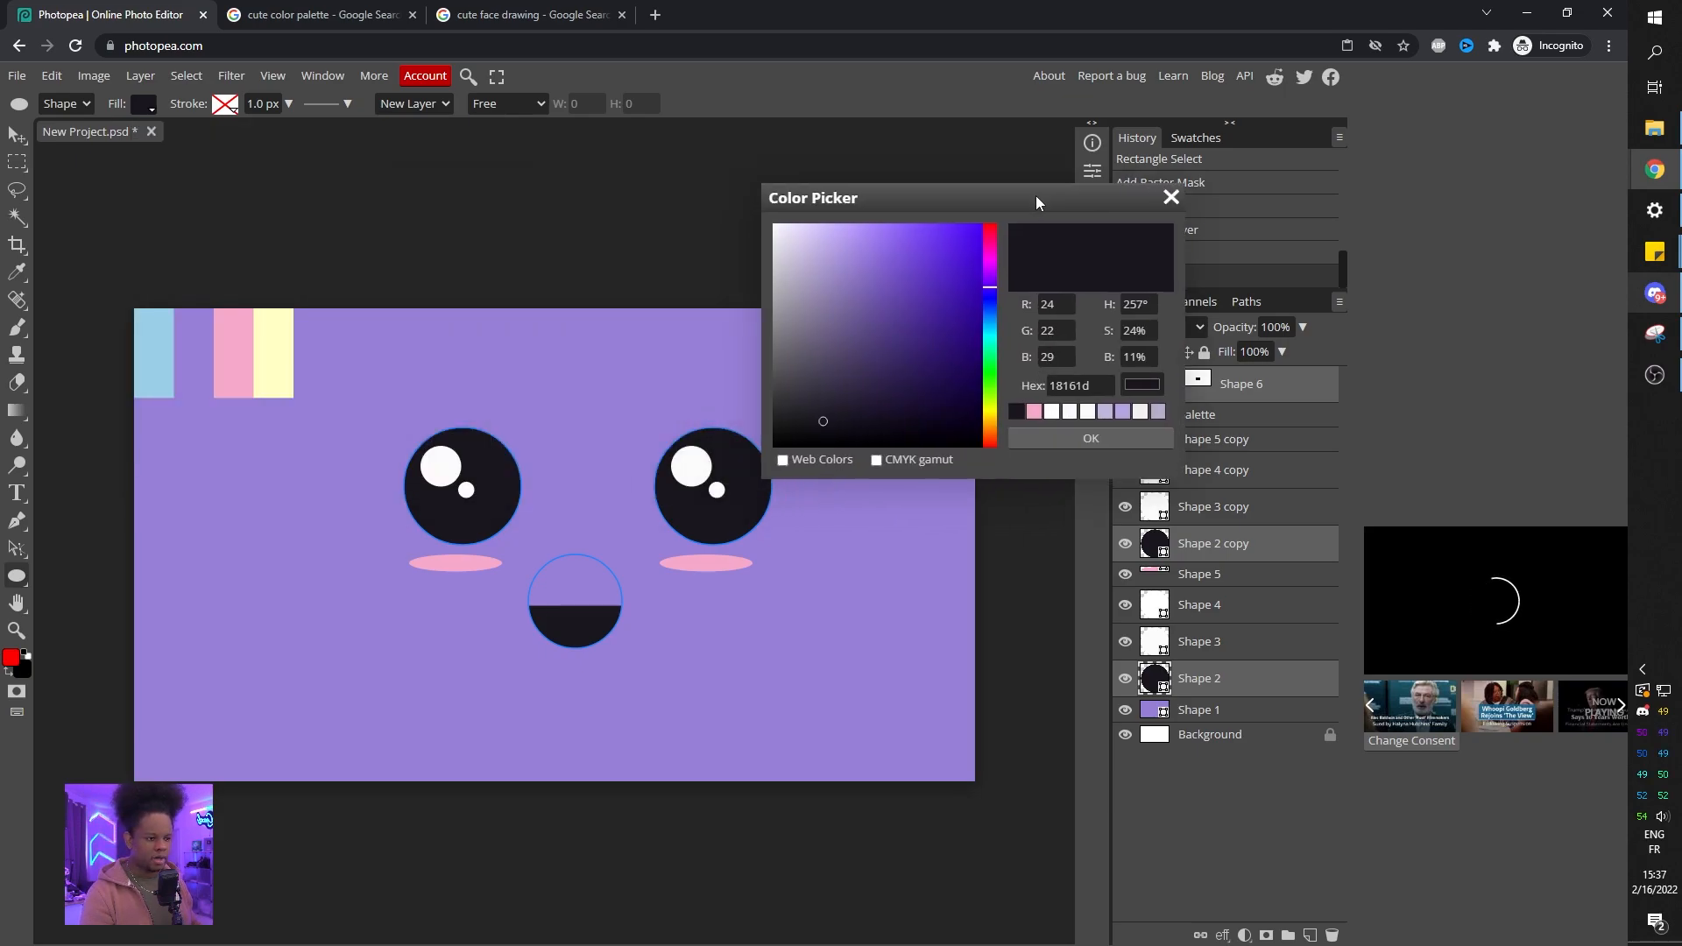
mouse_move(868, 423)
mouse_down()
mouse_move(900, 426)
mouse_move(913, 395)
mouse_up()
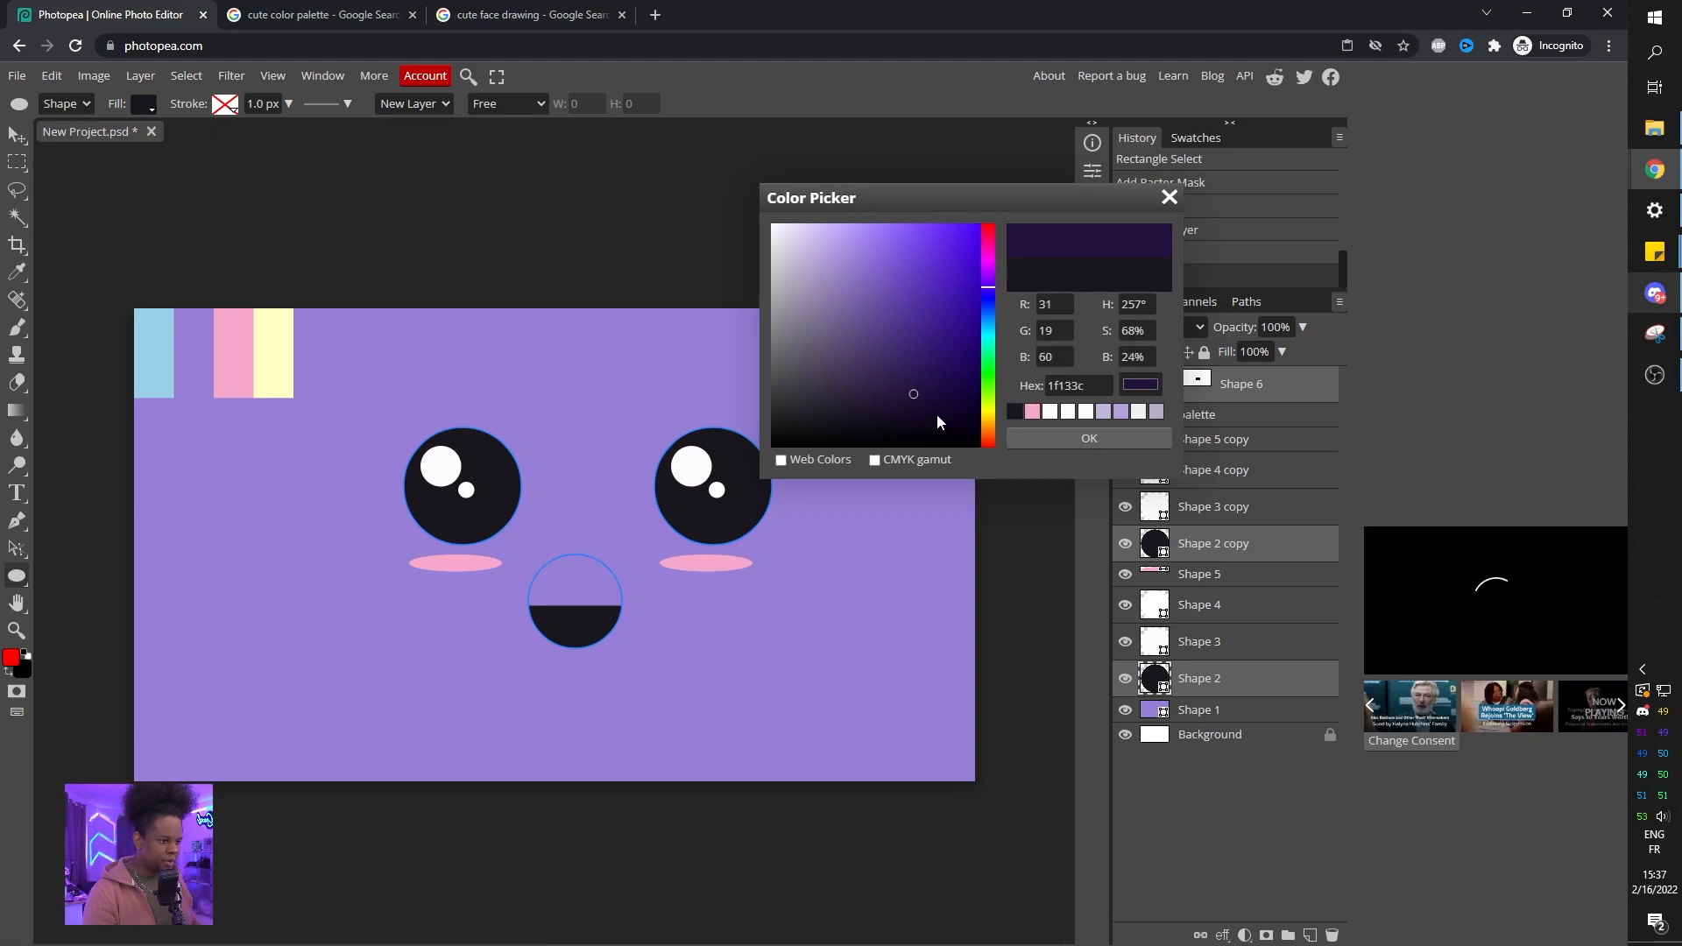
click(1057, 438)
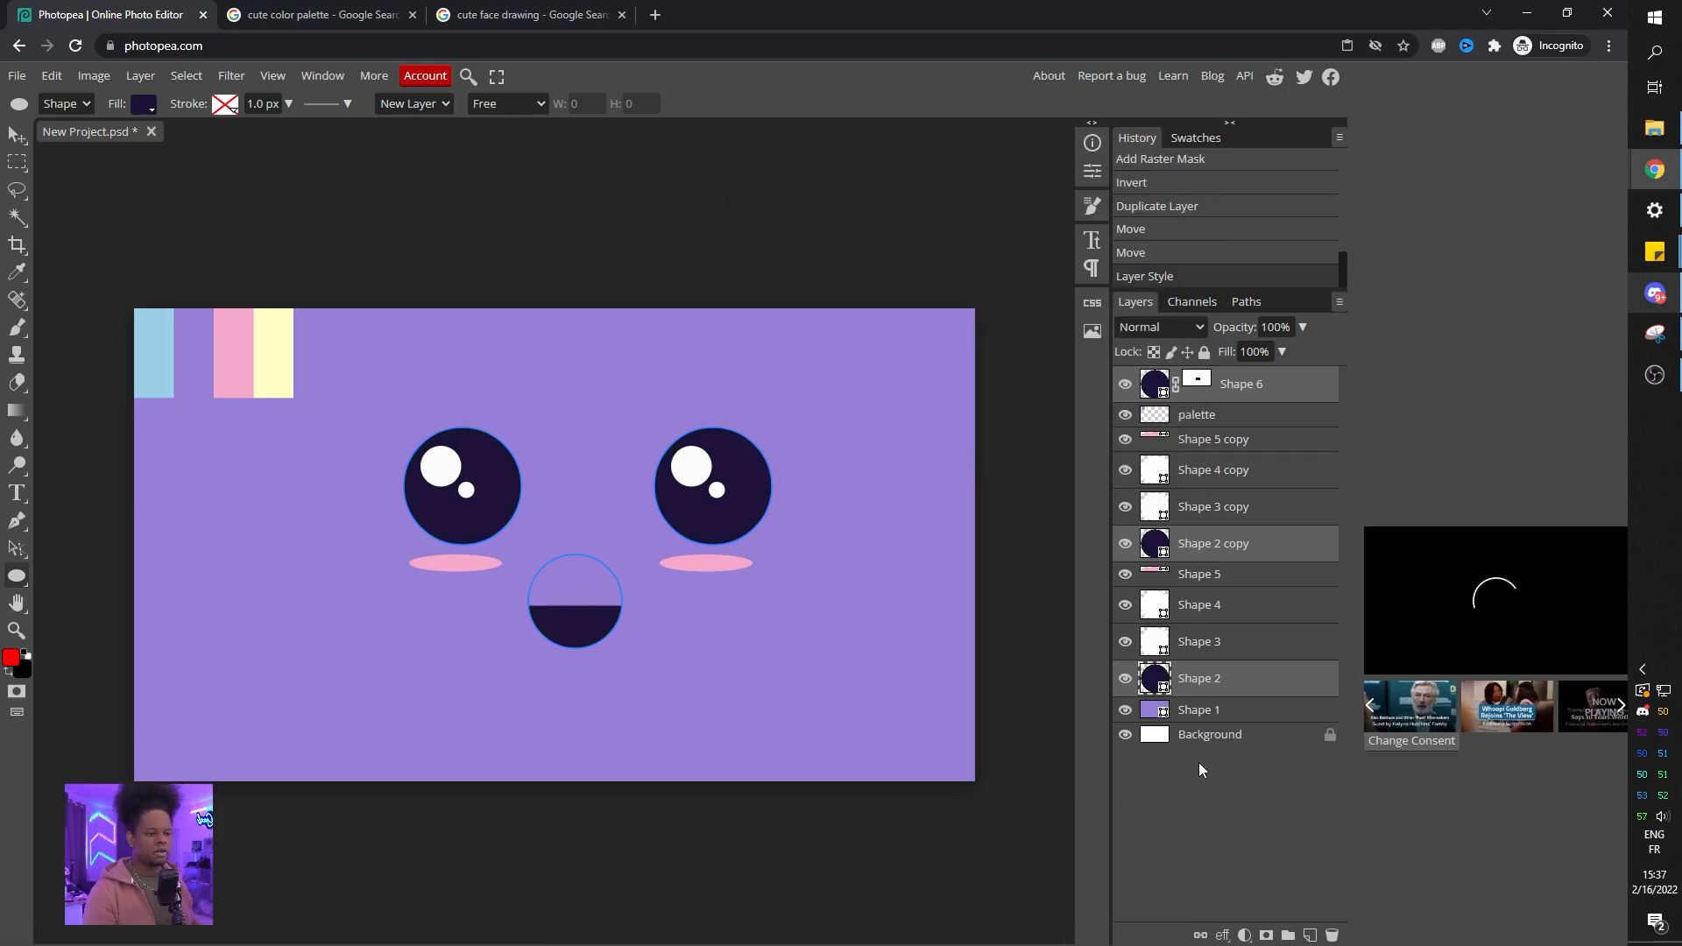
Group all the face layers into a folder named face.
click(1170, 713)
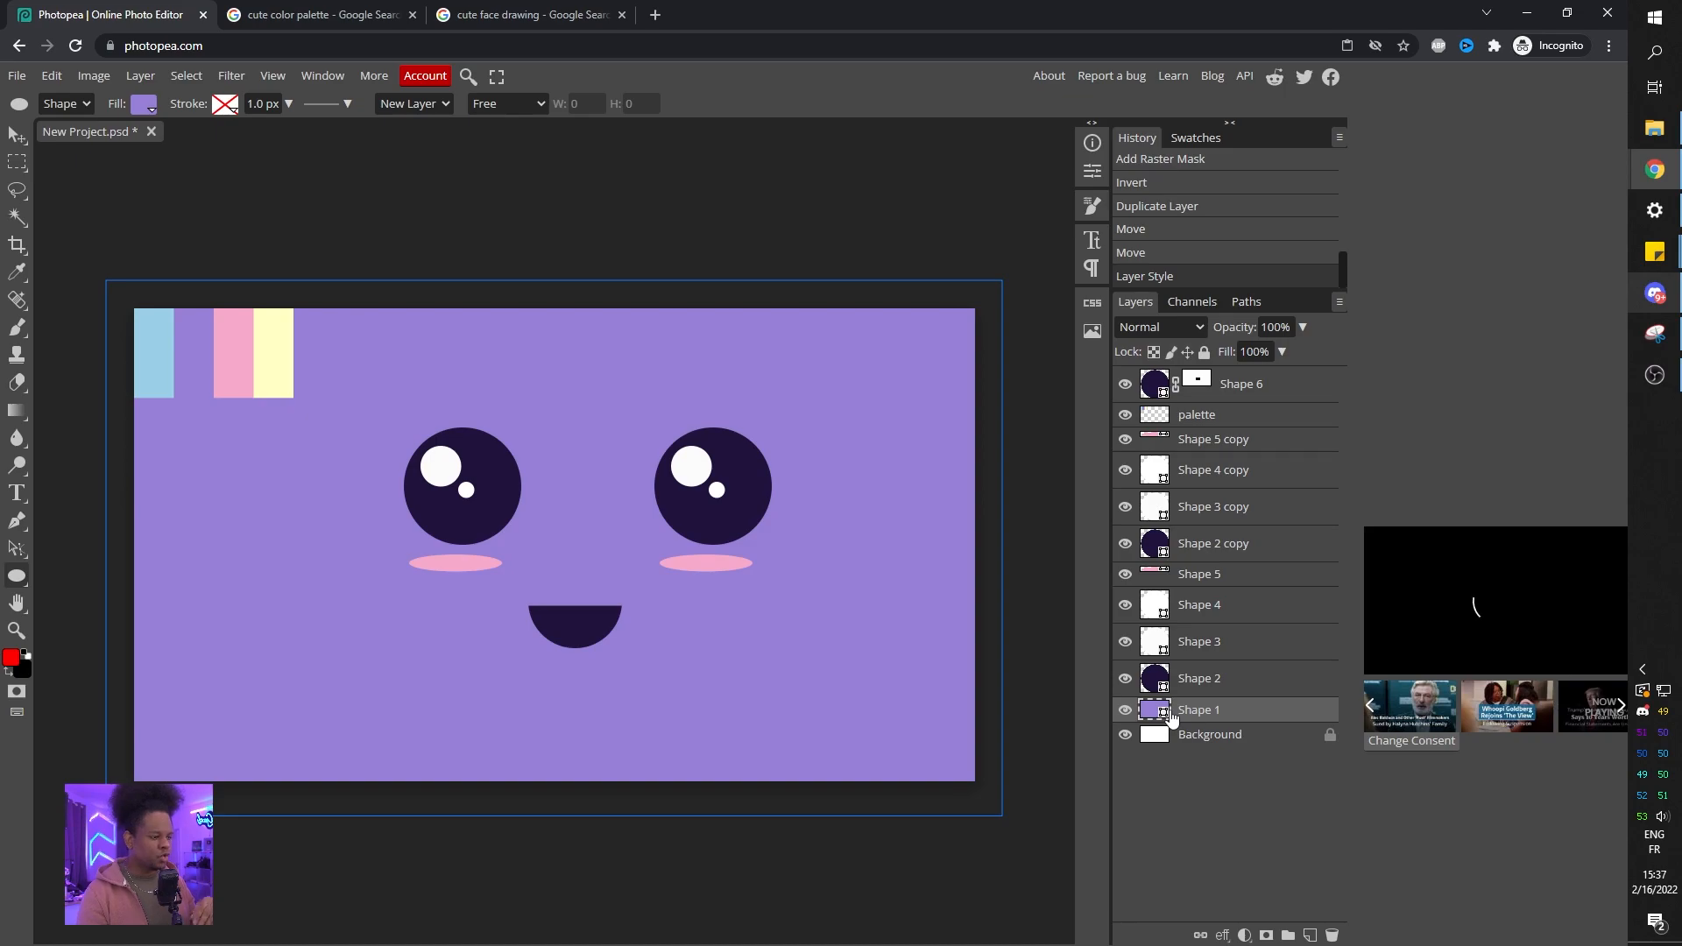
click(1213, 679)
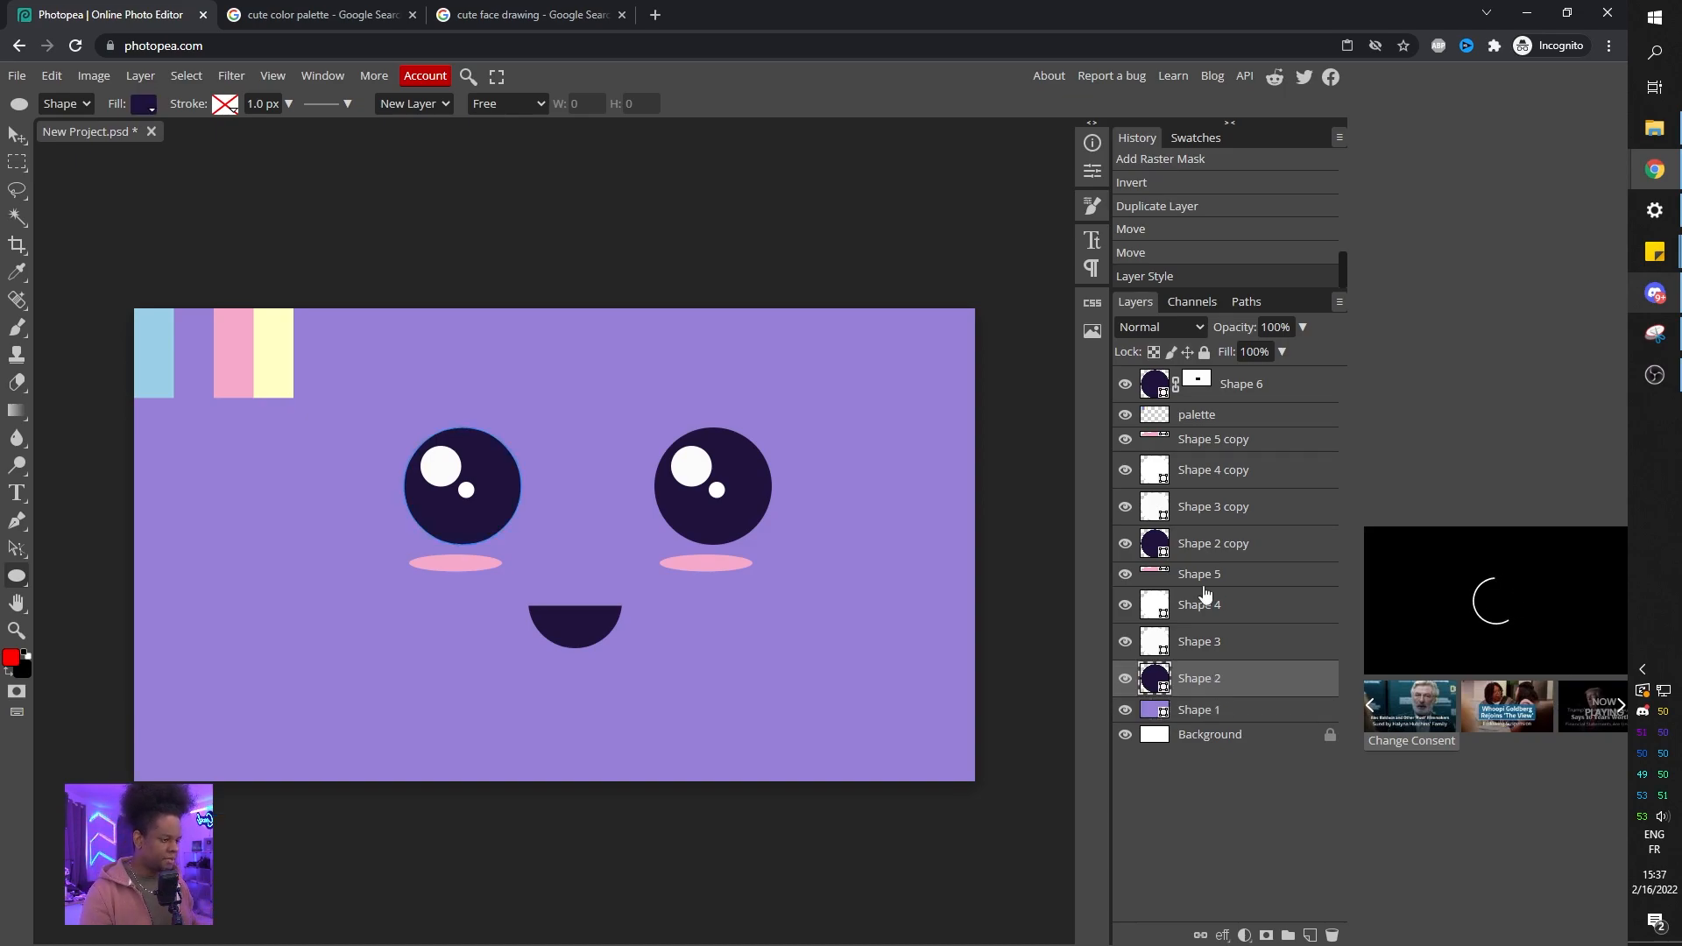
shift+click(1234, 396)
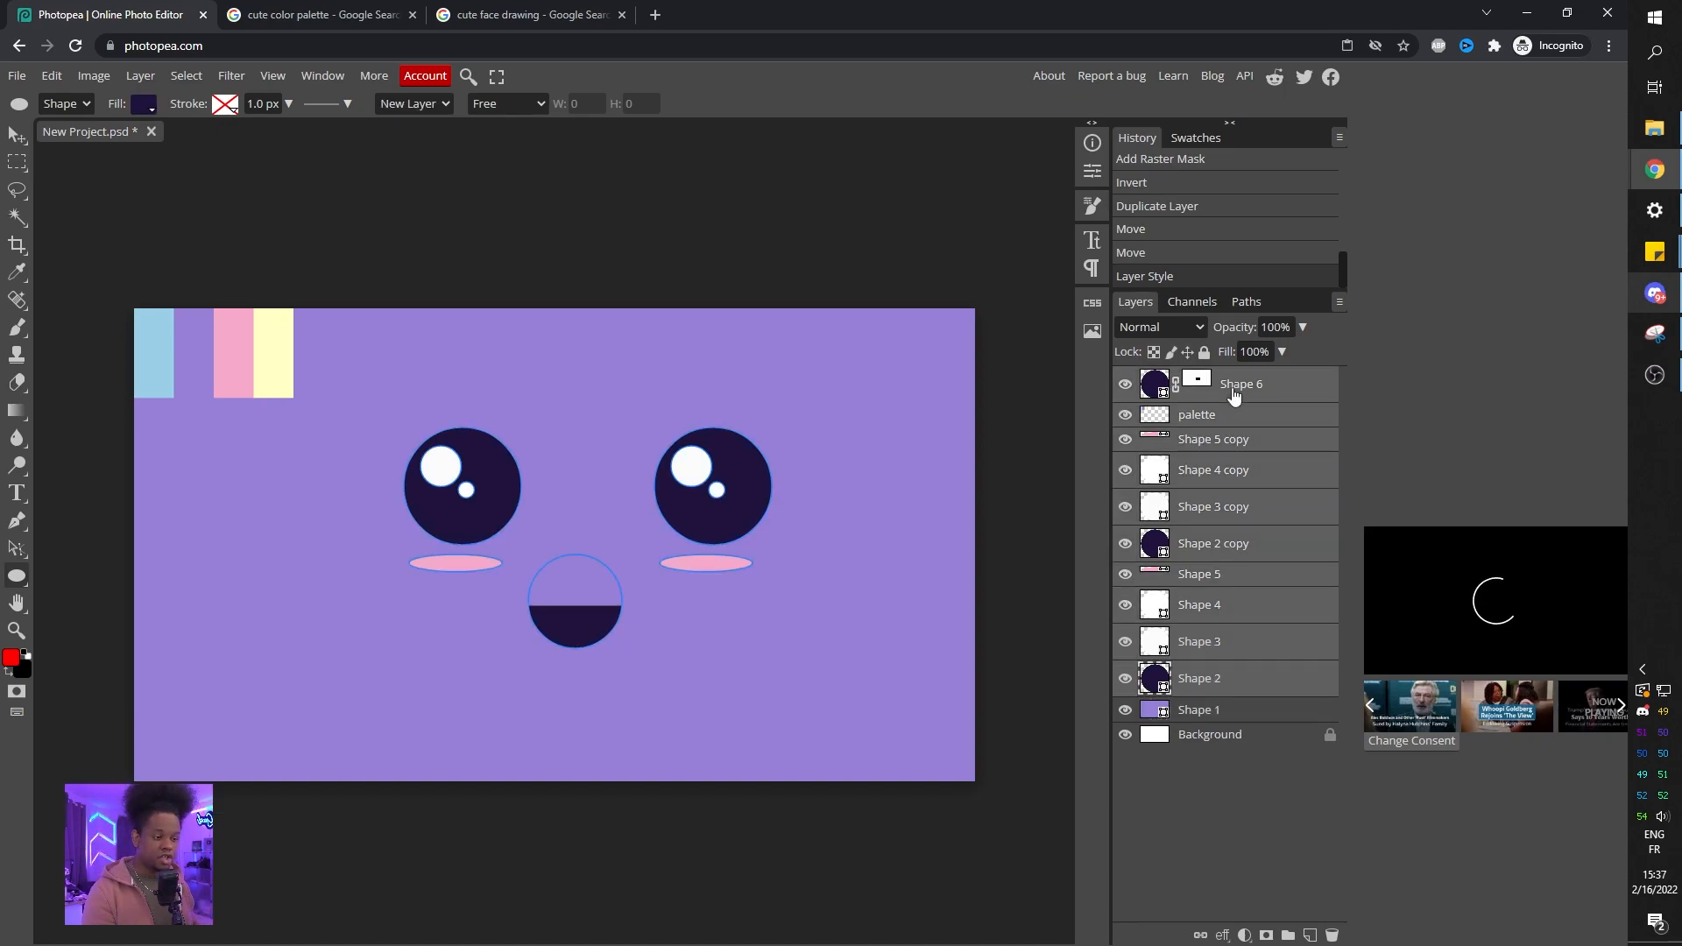
key(ctrl+g)
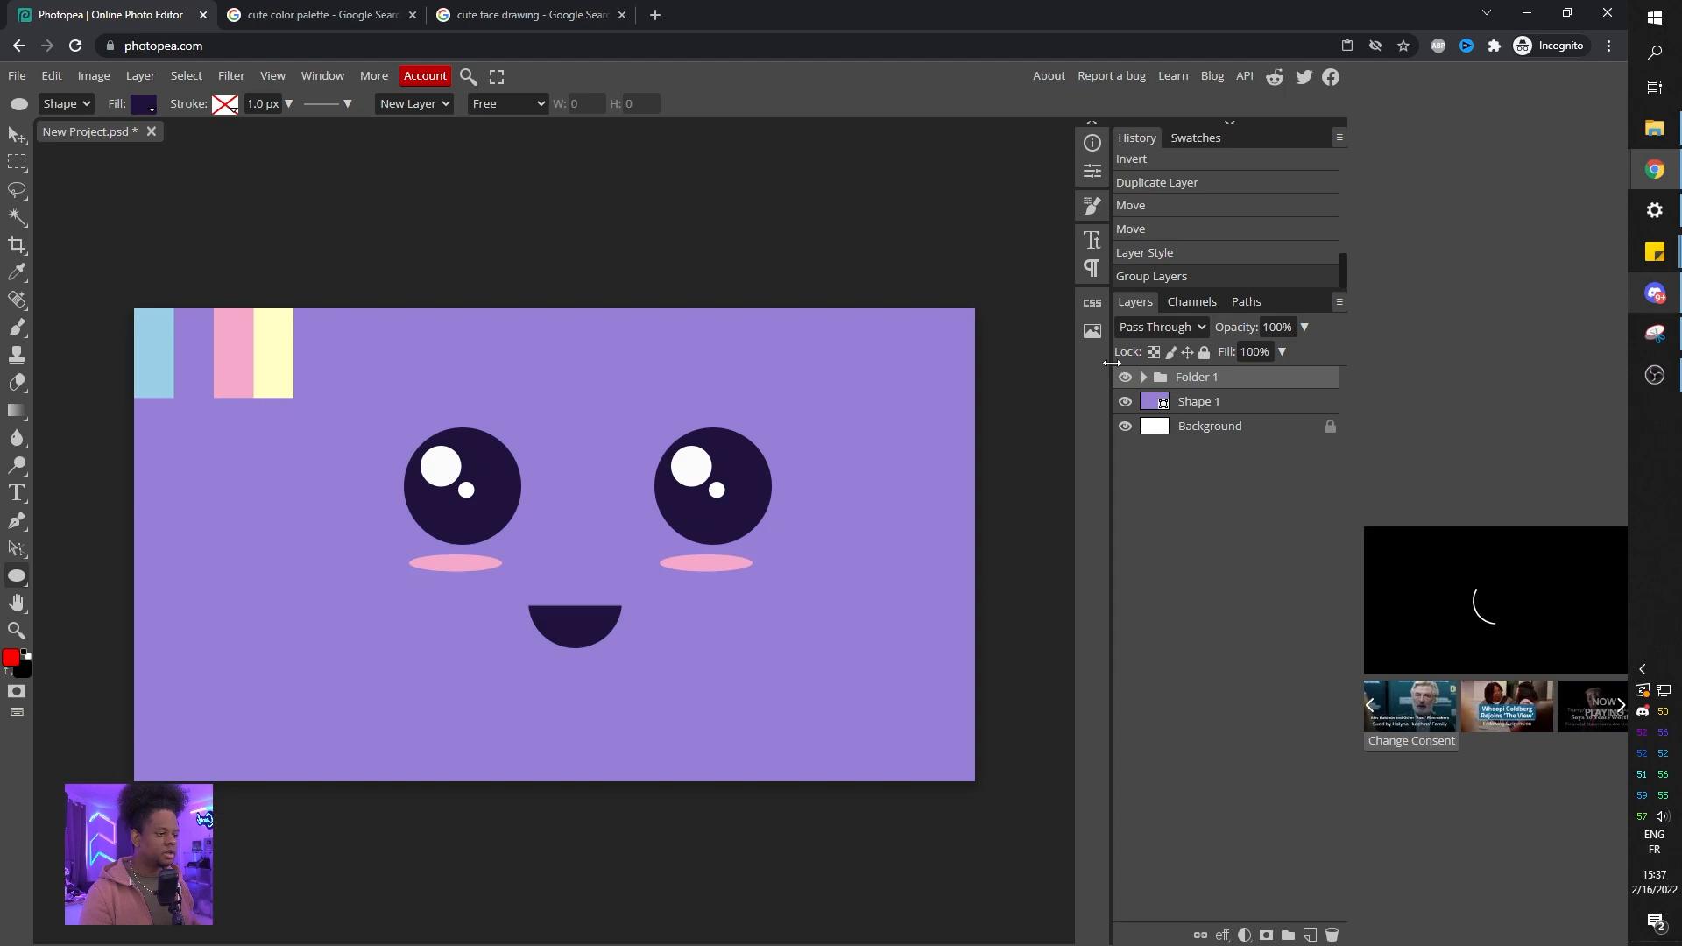
double_click(1201, 378)
text(face)
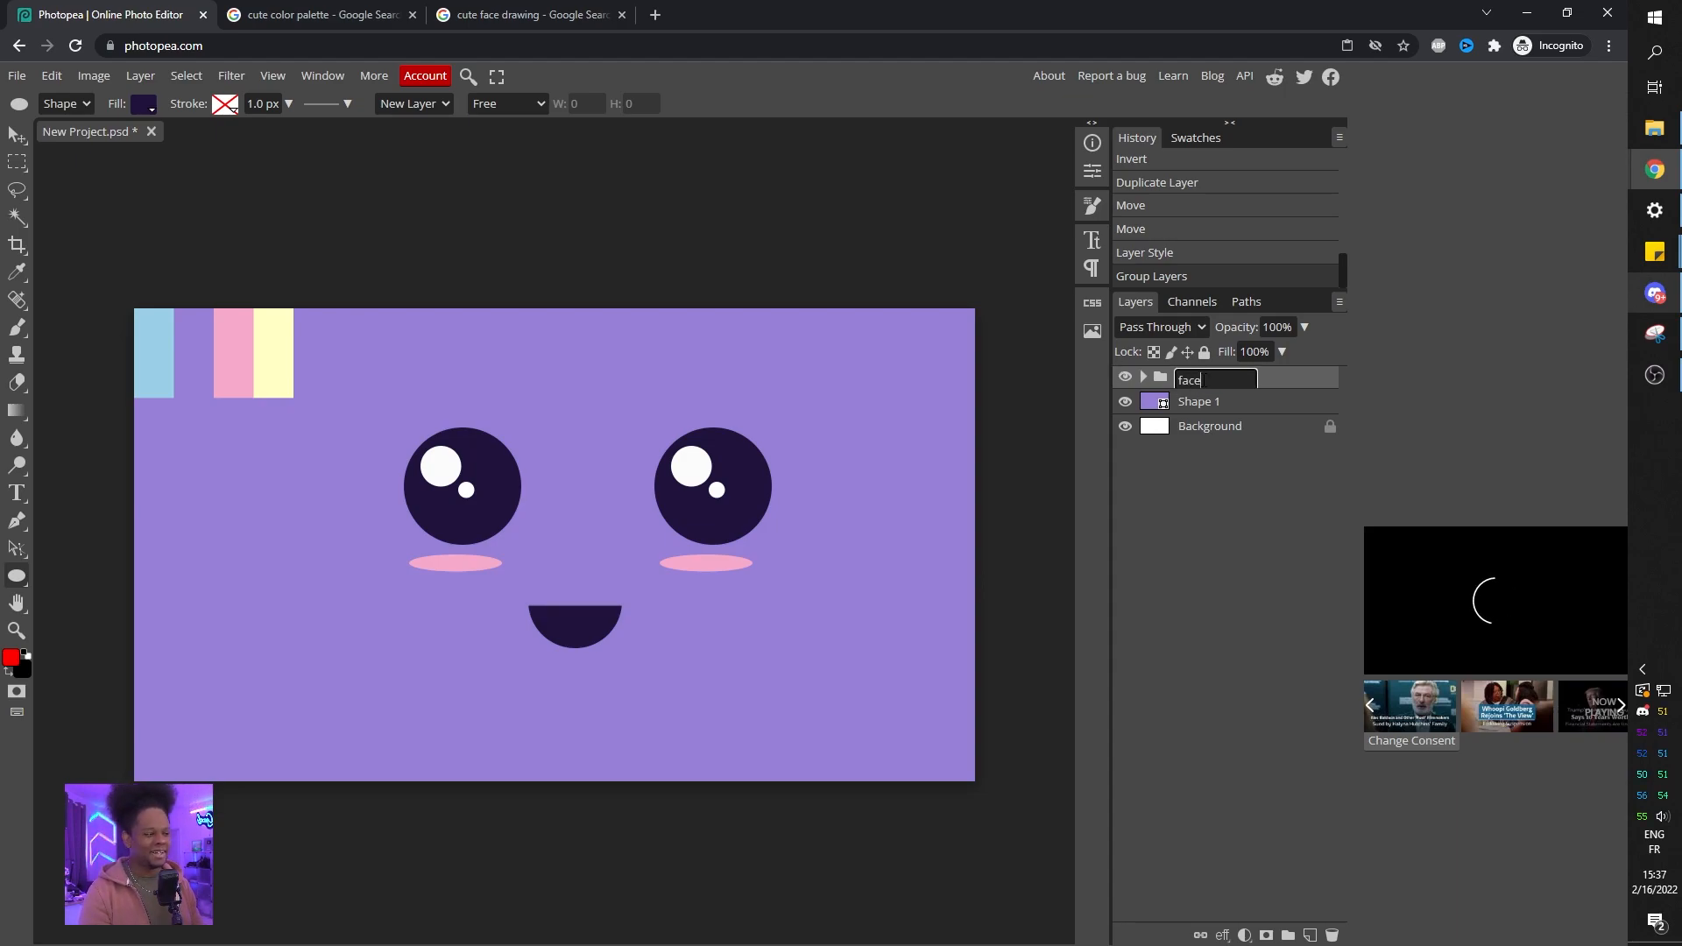
key(Return)
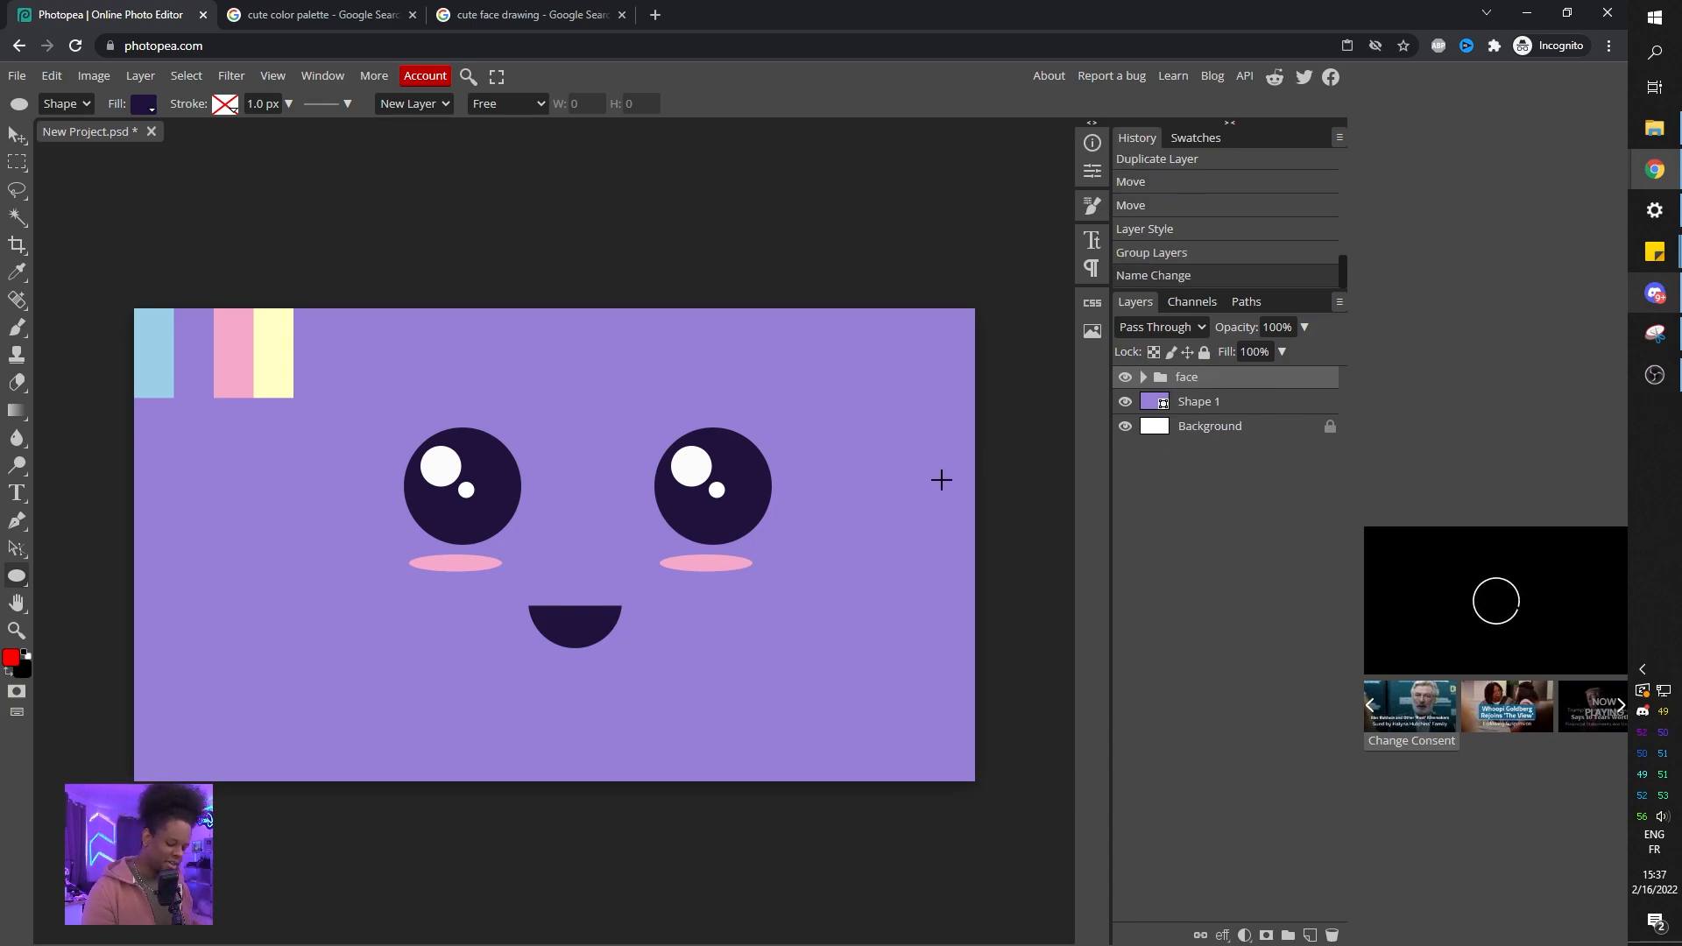
key(ctrl+t)
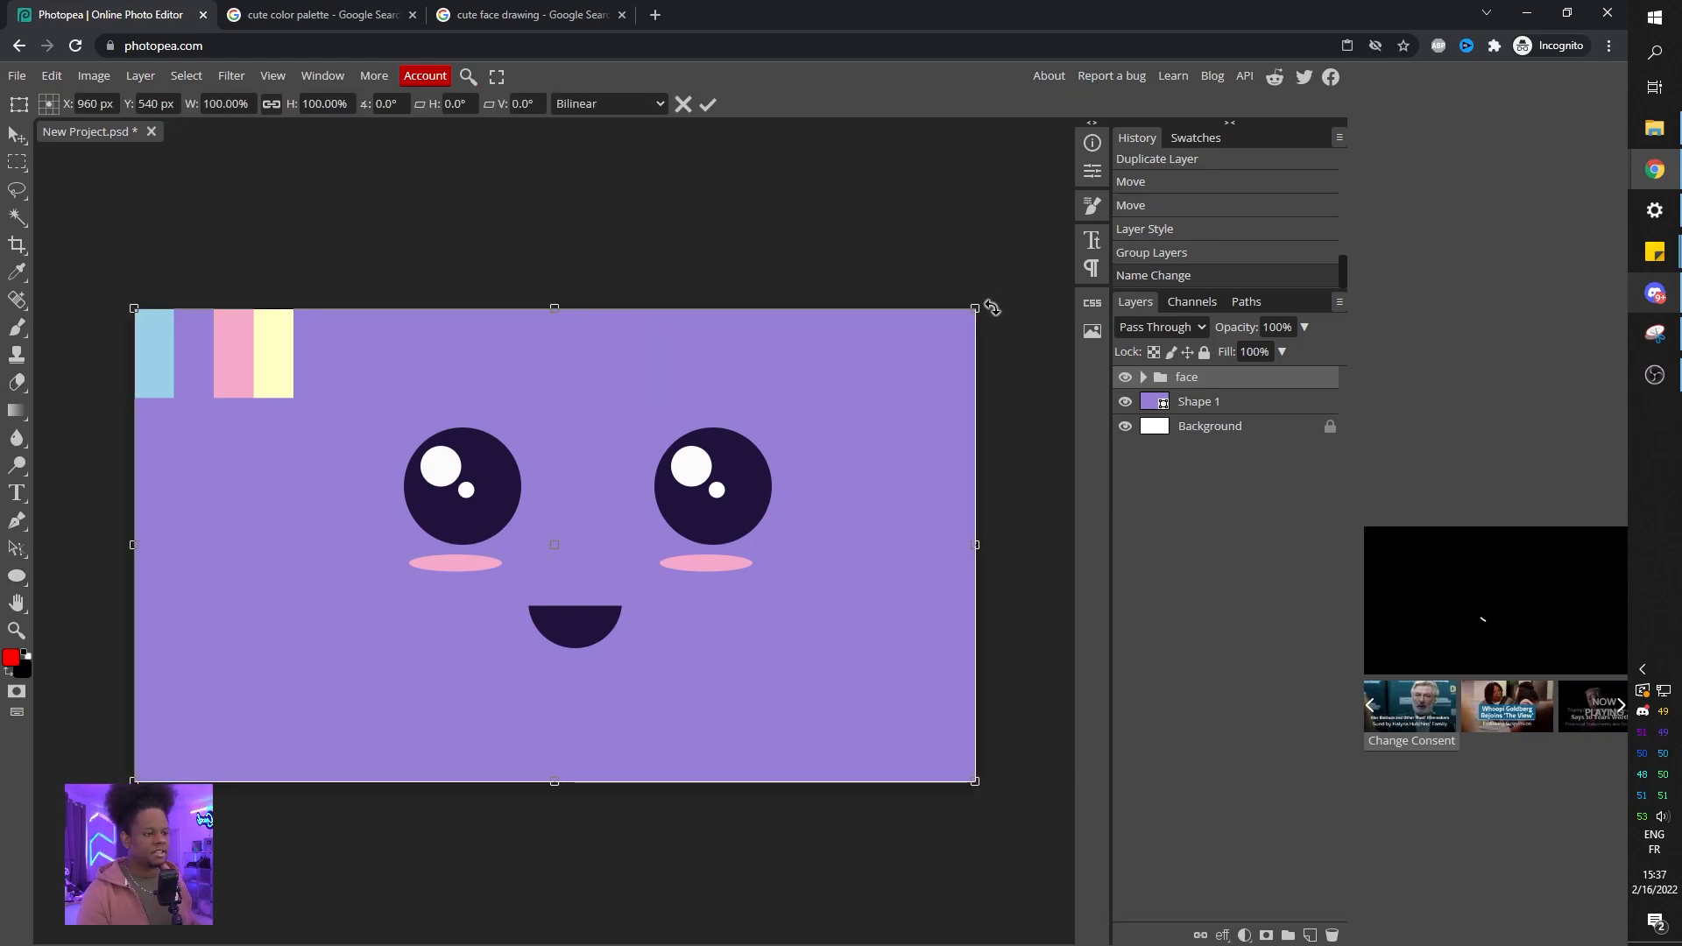
drag(973, 310, 676, 425)
key(Escape)
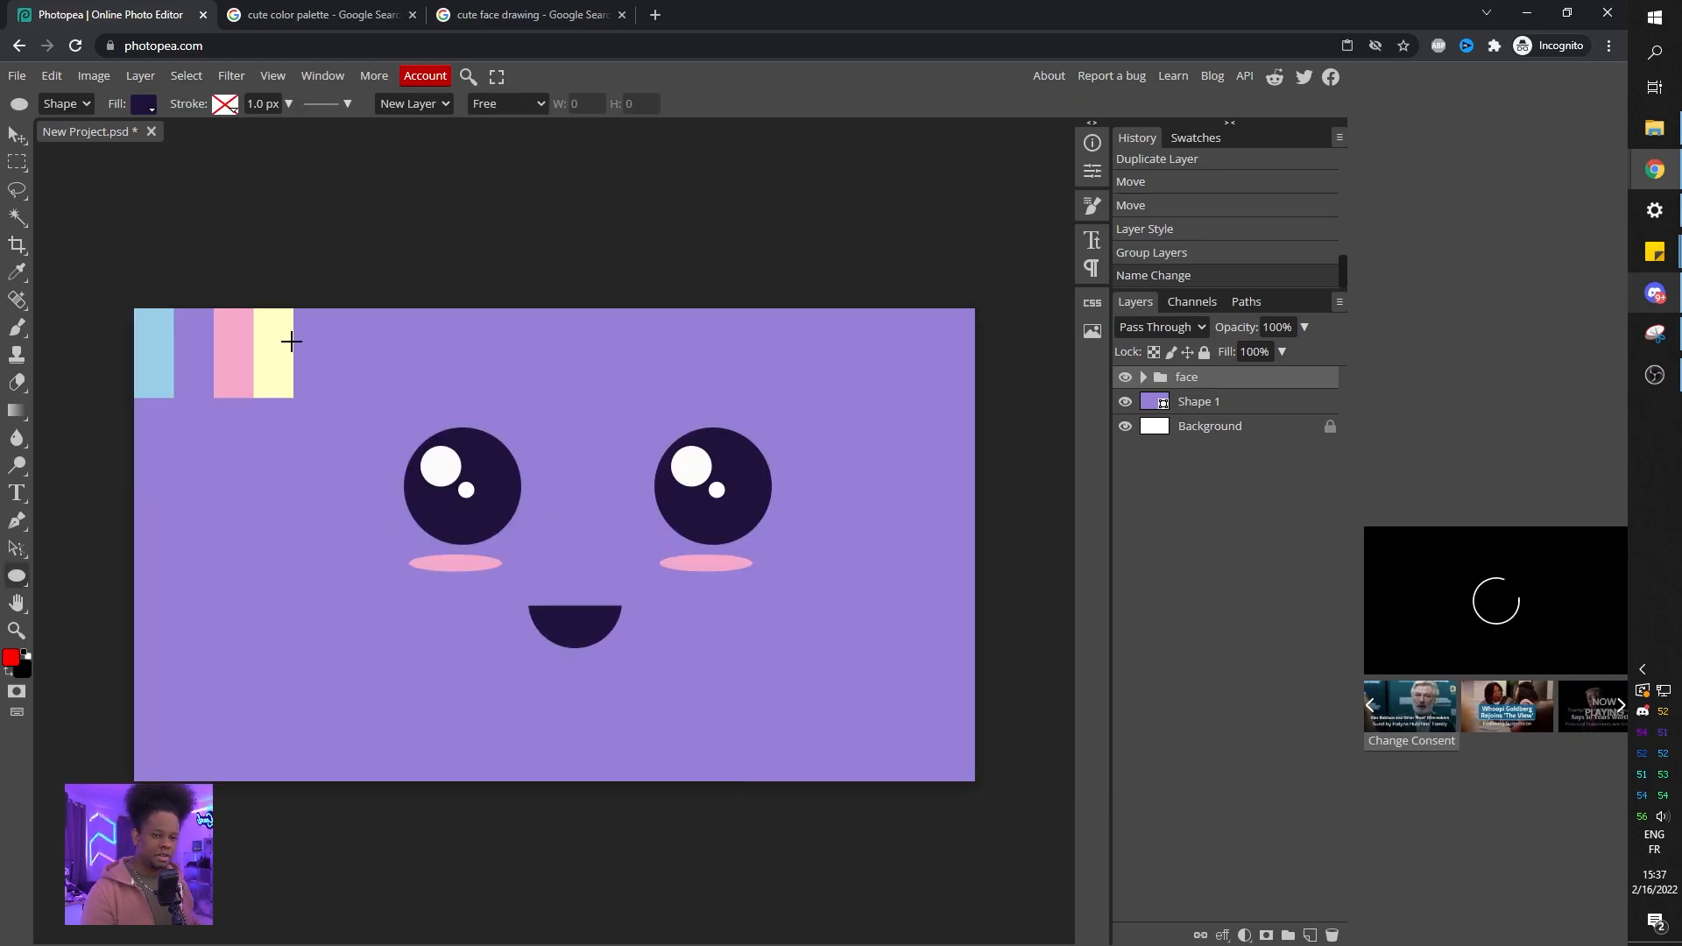
Move the palette layer out of the face folder to the top of the layer stack.
click(1144, 378)
drag(1216, 438, 1245, 375)
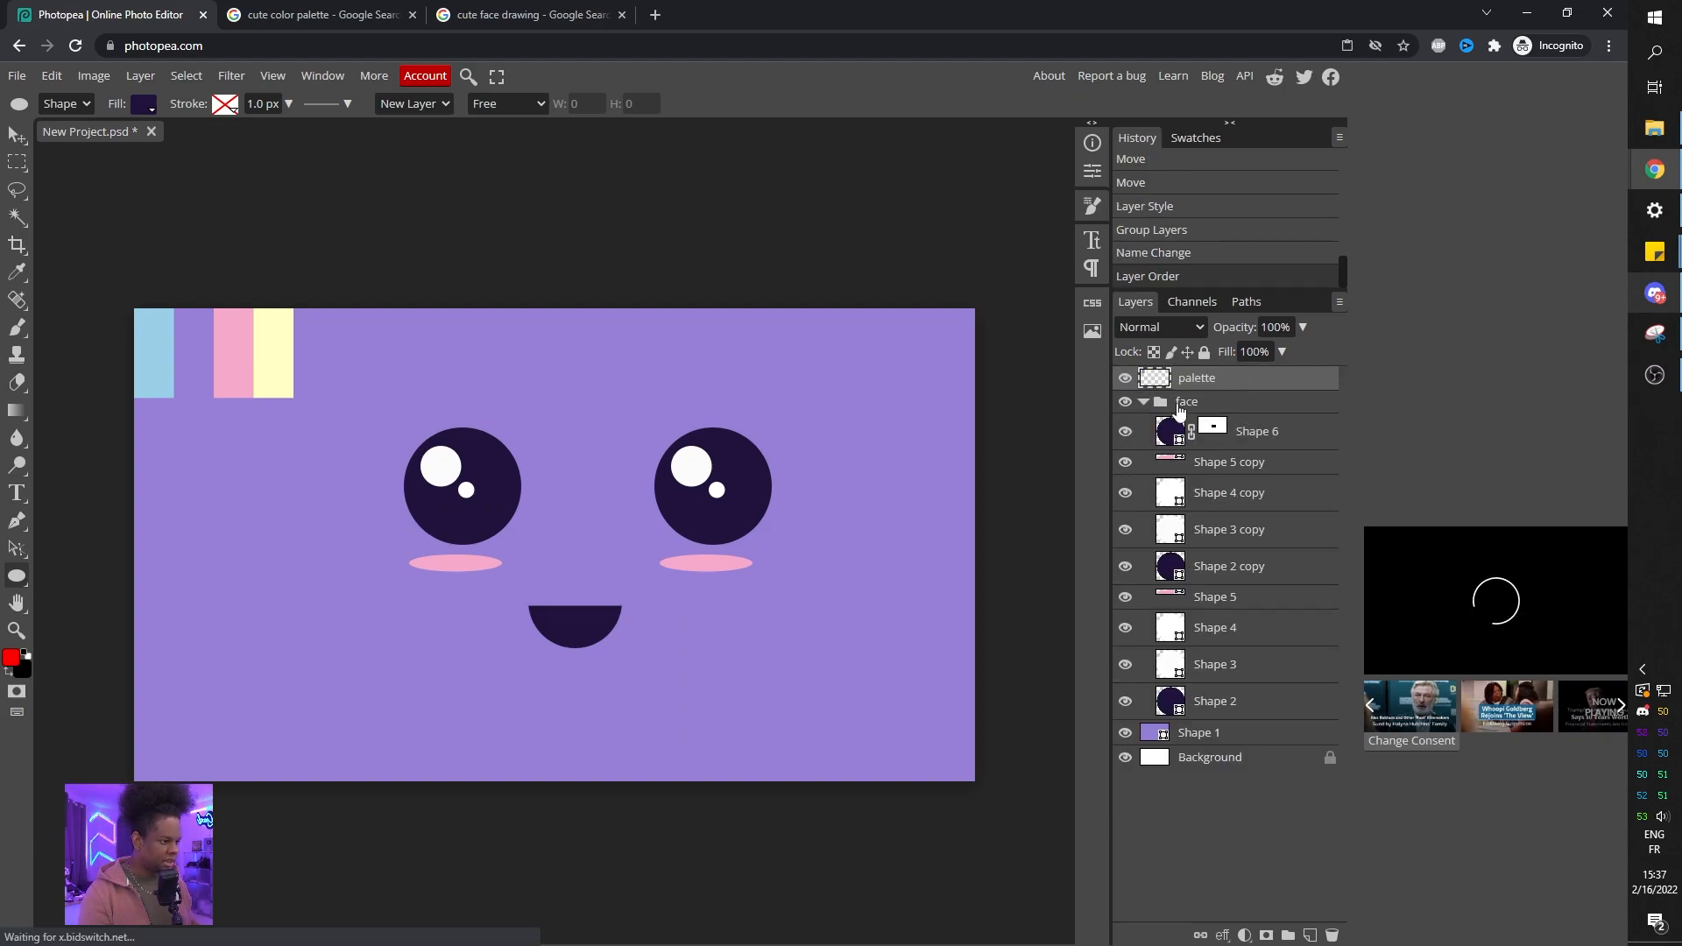
click(1144, 402)
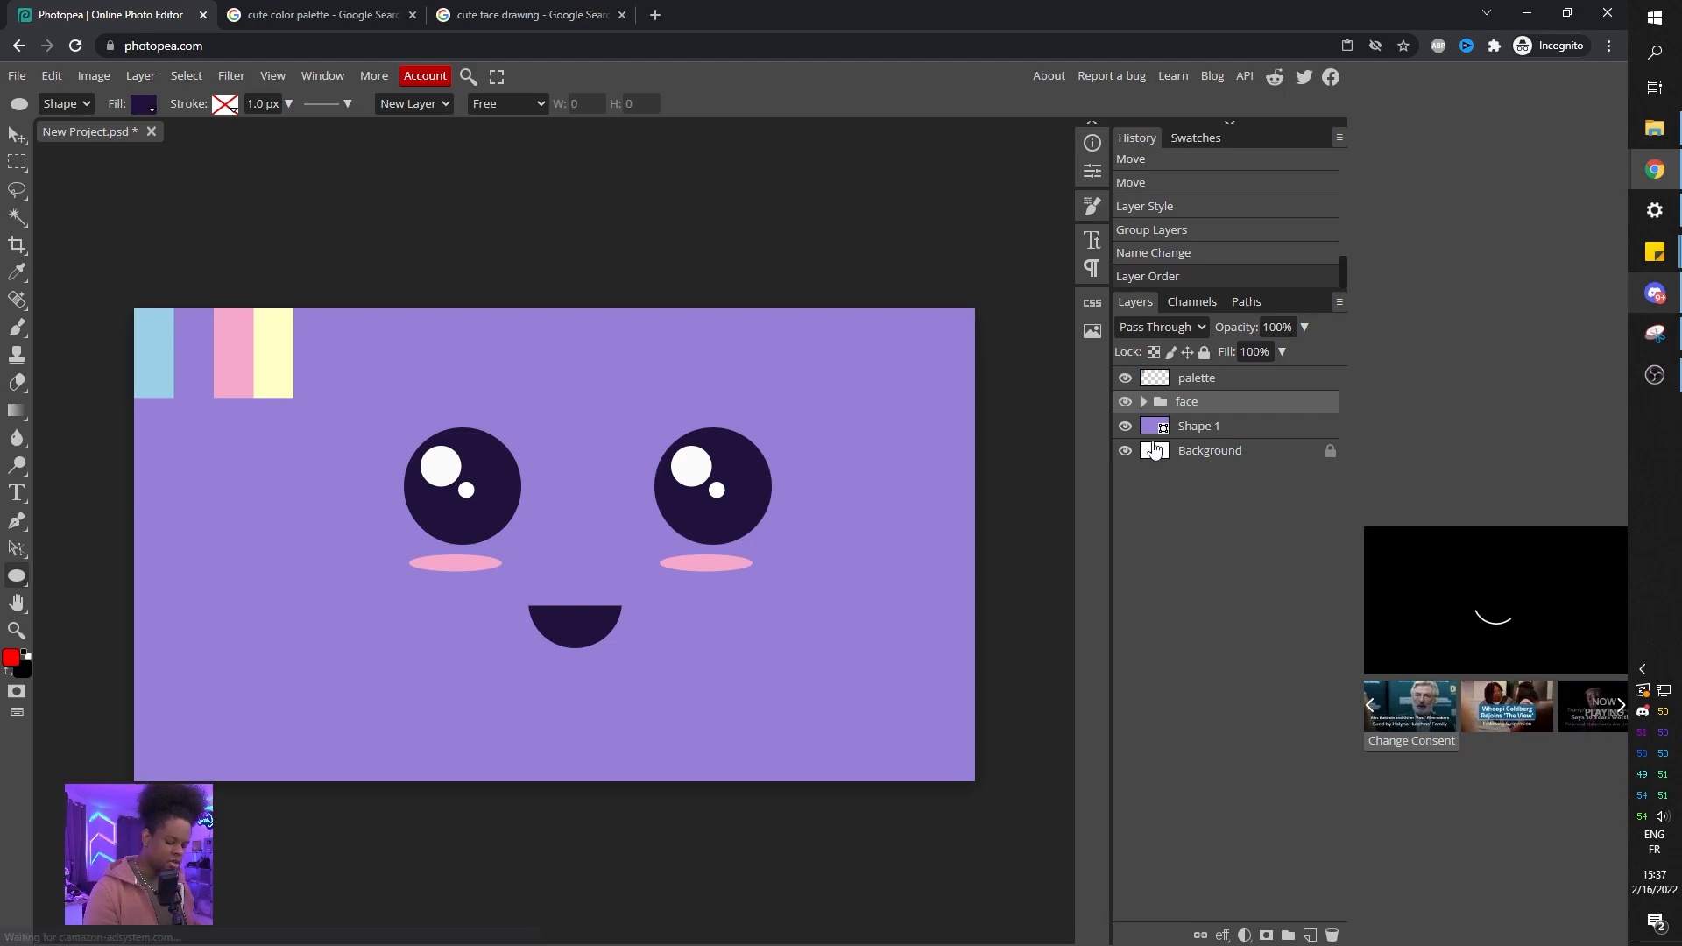
Scale the face group down to a small size near the canvas's lower-left corner.
key(ctrl+t)
drag(976, 308, 427, 610)
key(Return)
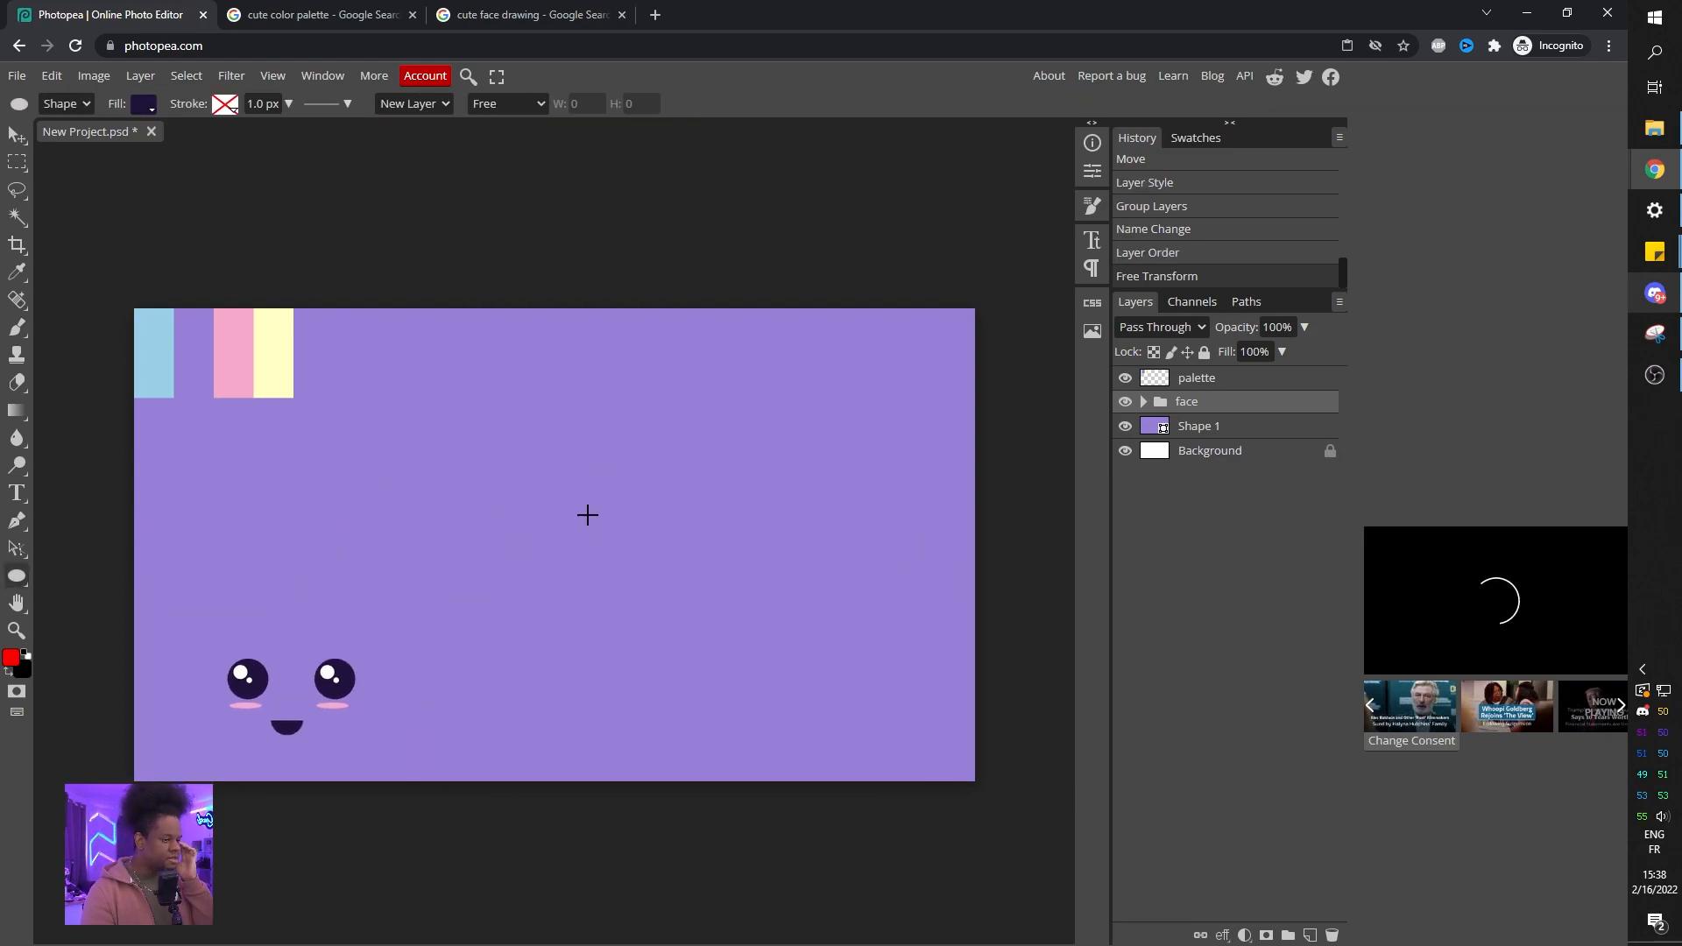
Hide the face group and try drawing a rounded rectangle with 25 px corner radius, undoing it.
click(1126, 403)
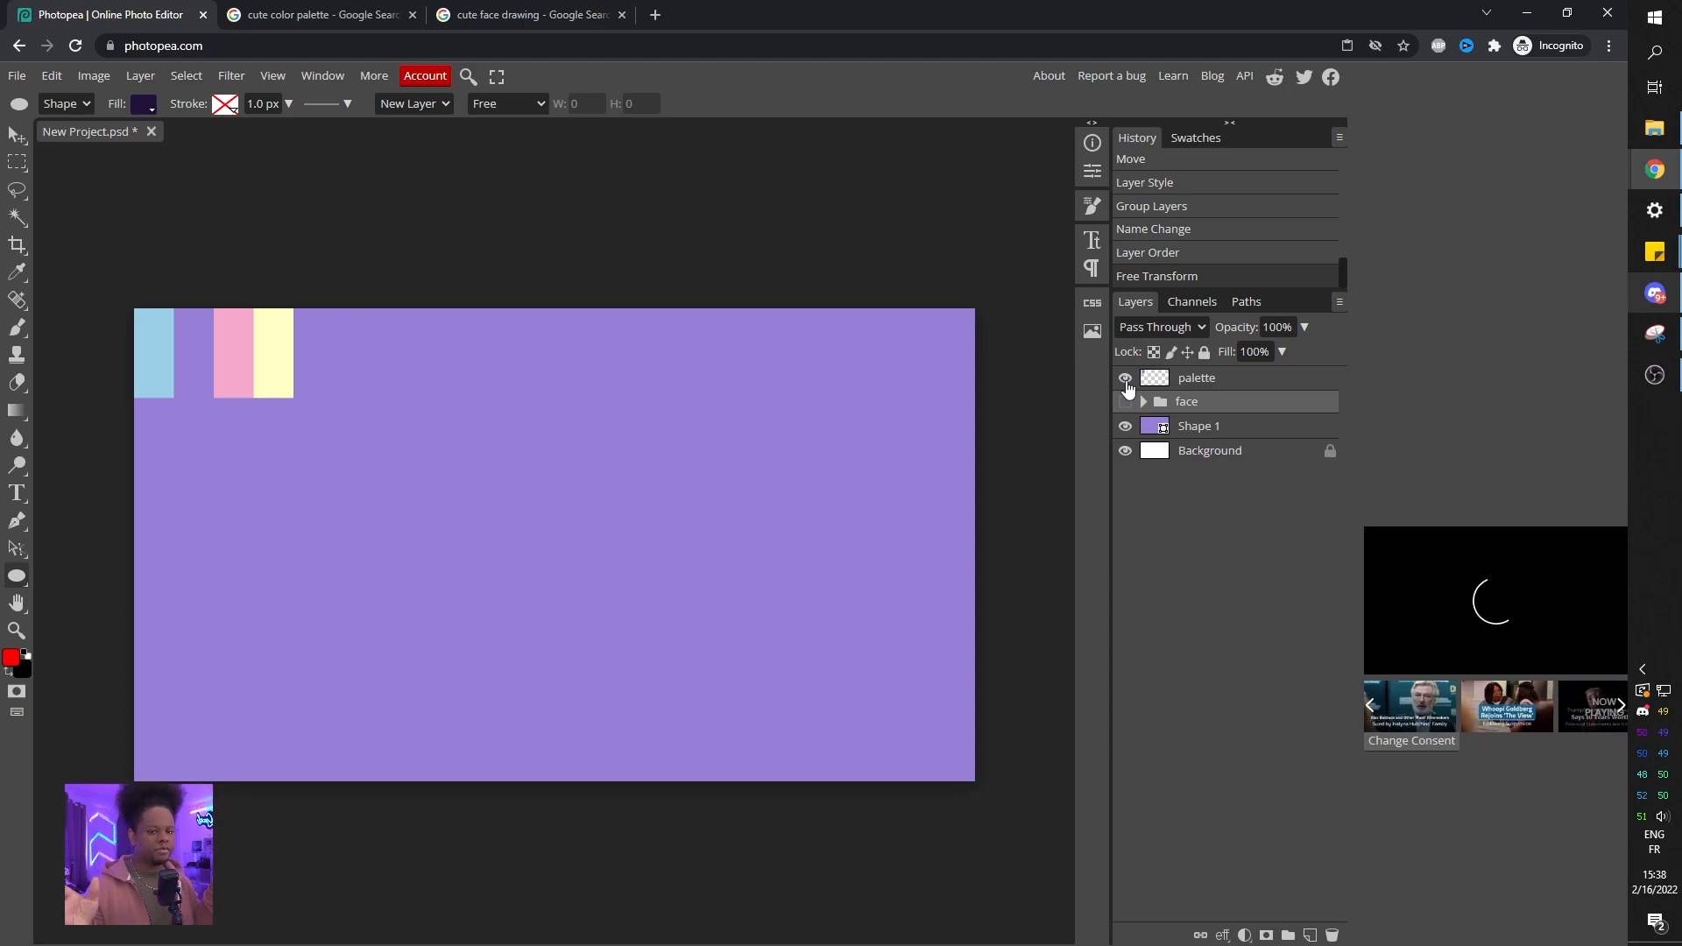
right_click(19, 581)
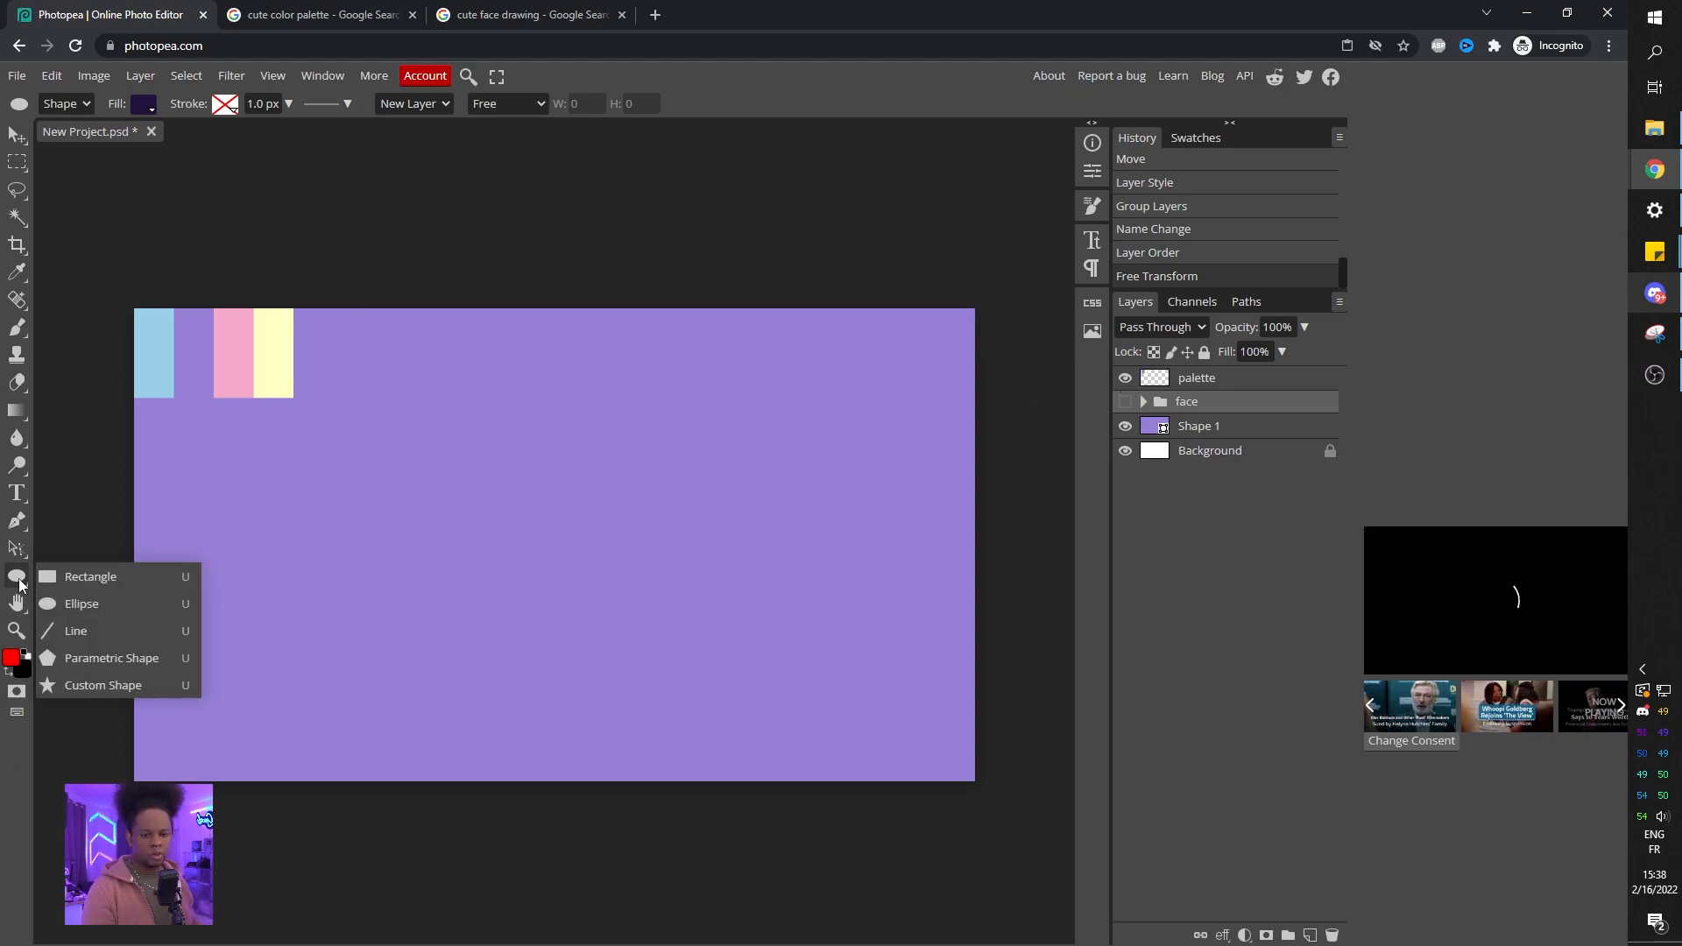
click(80, 580)
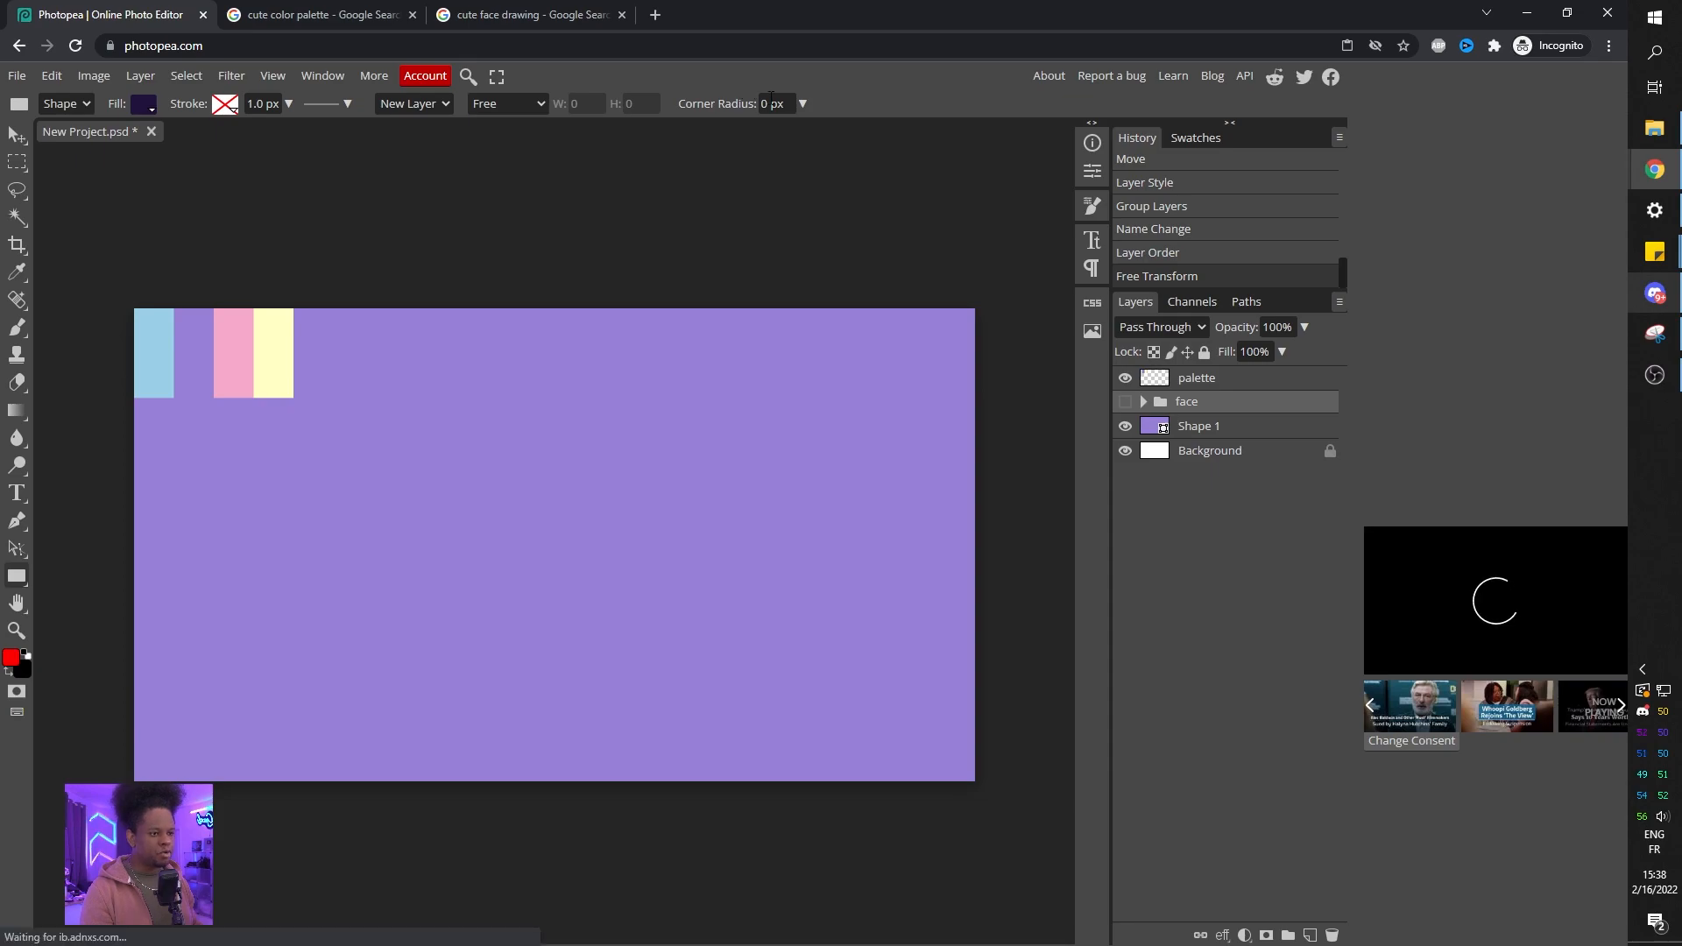
click(763, 103)
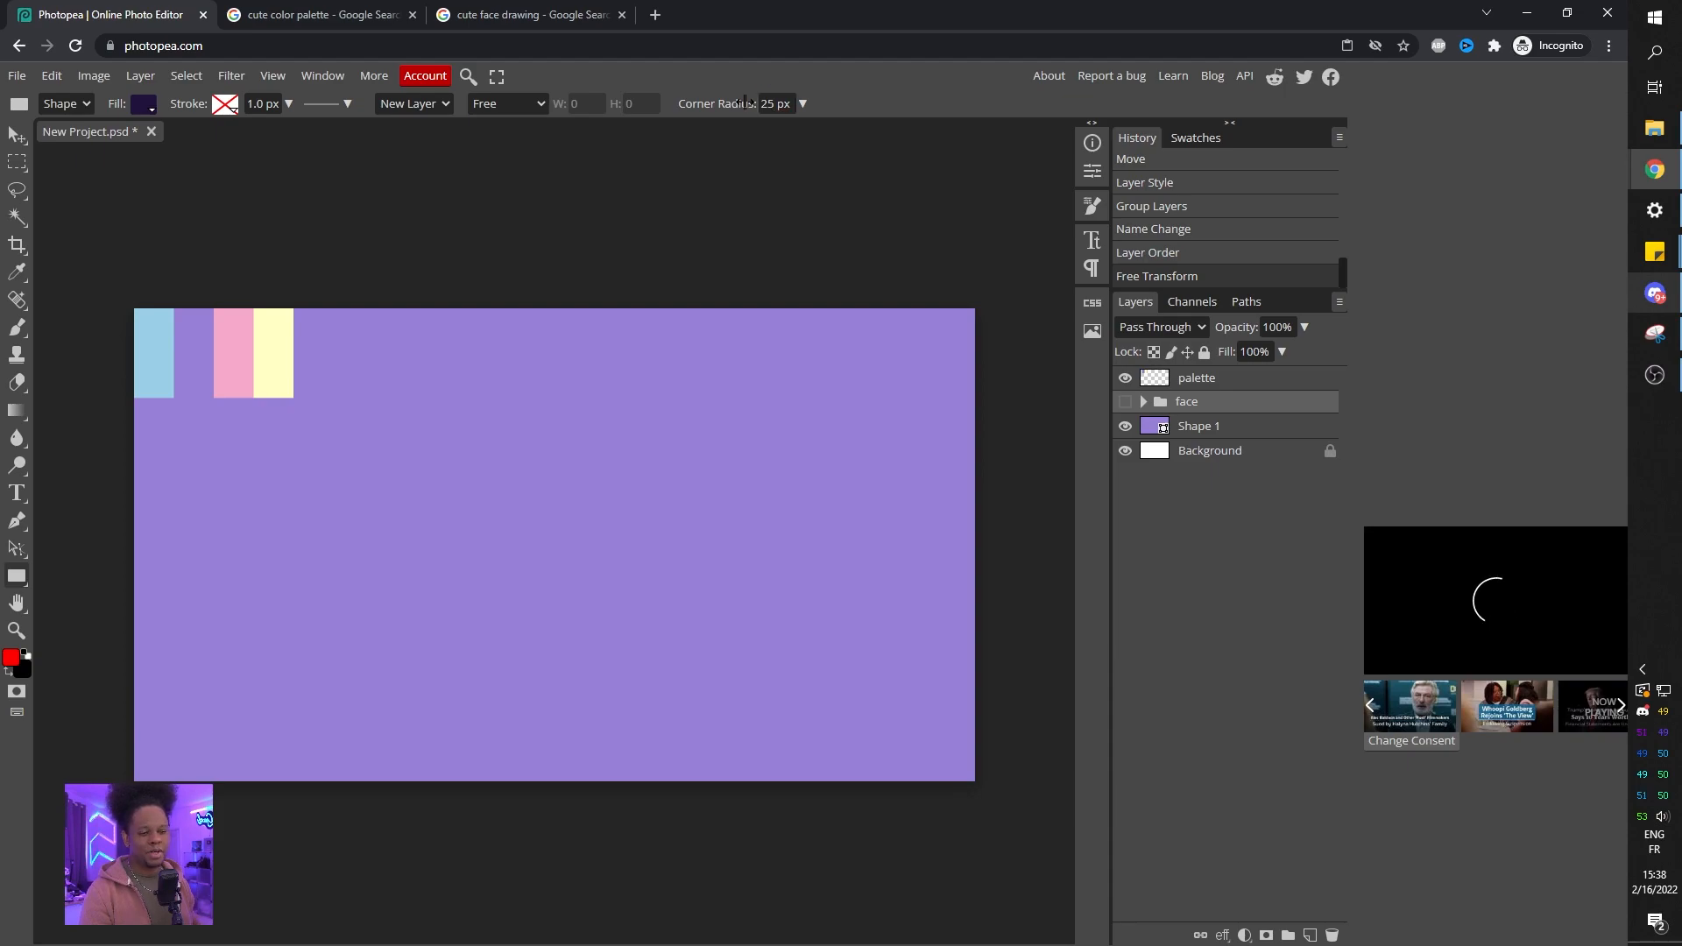
drag(347, 424, 767, 691)
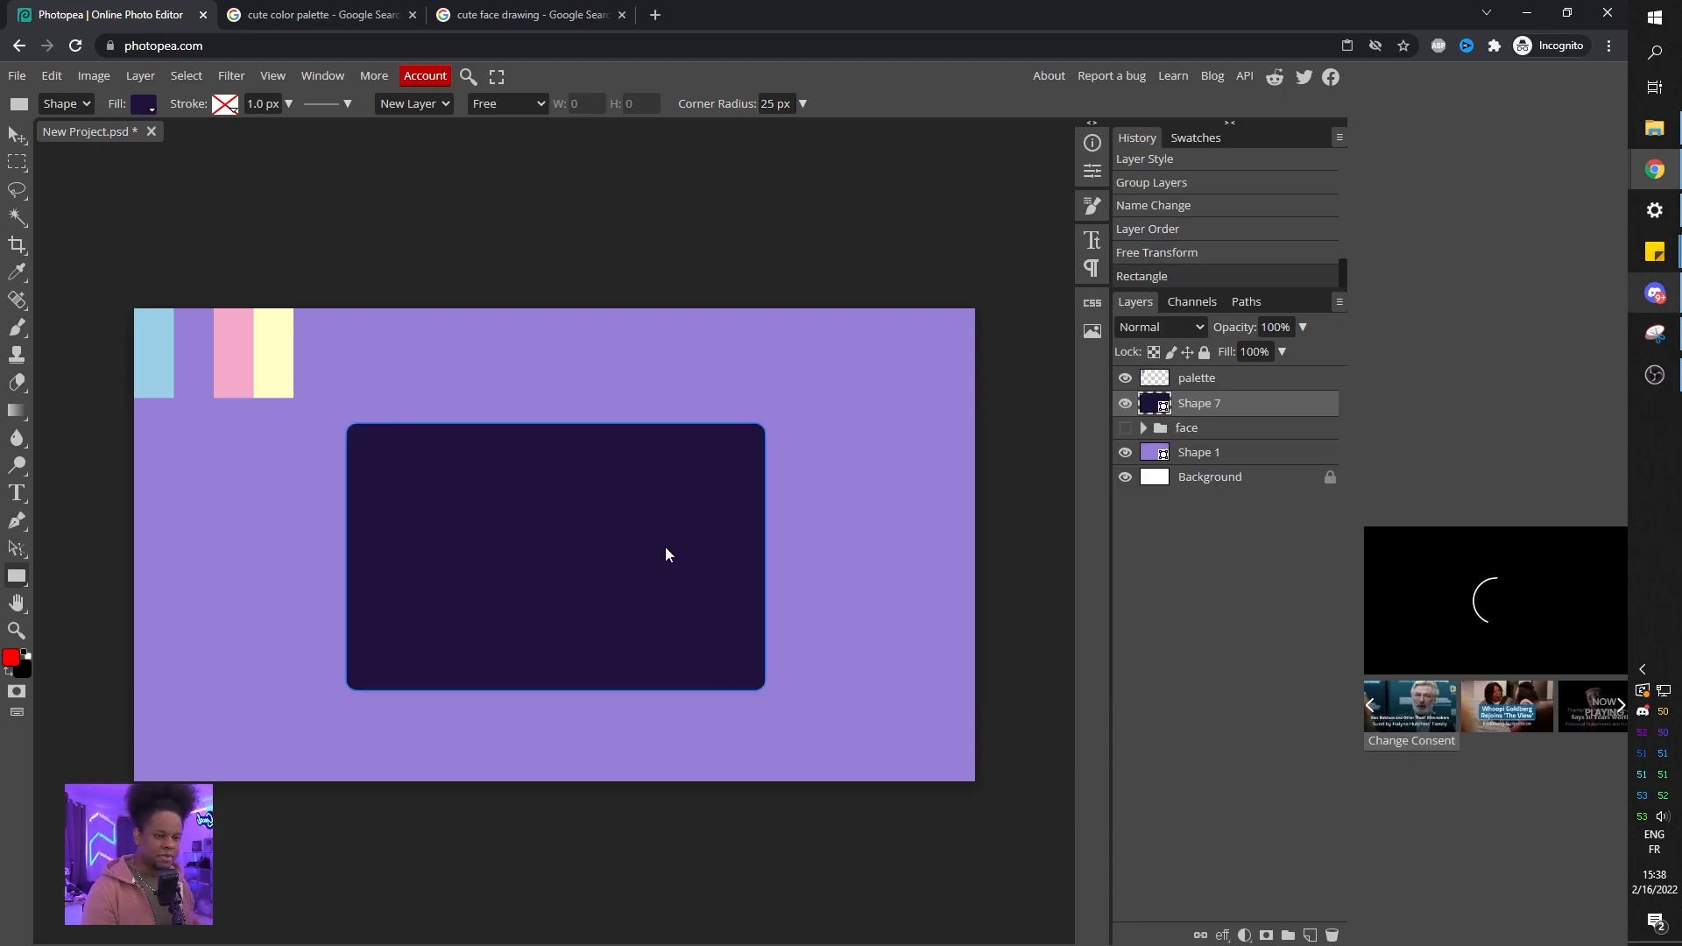
key(ctrl+z)
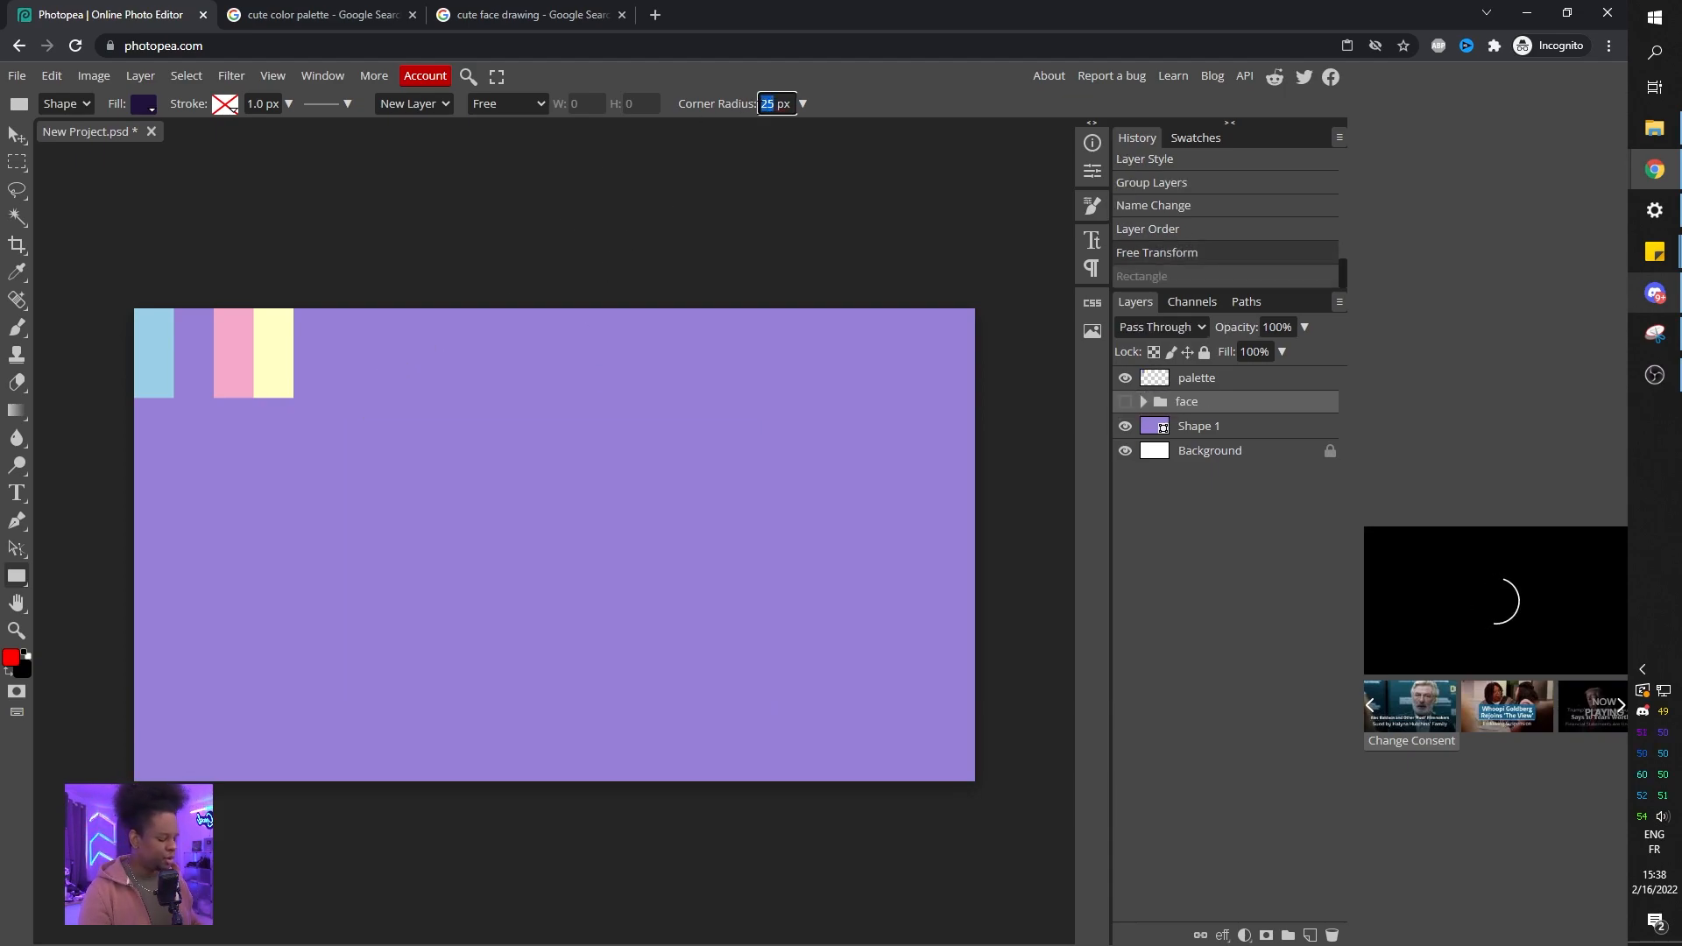
text(40)
drag(336, 408, 729, 680)
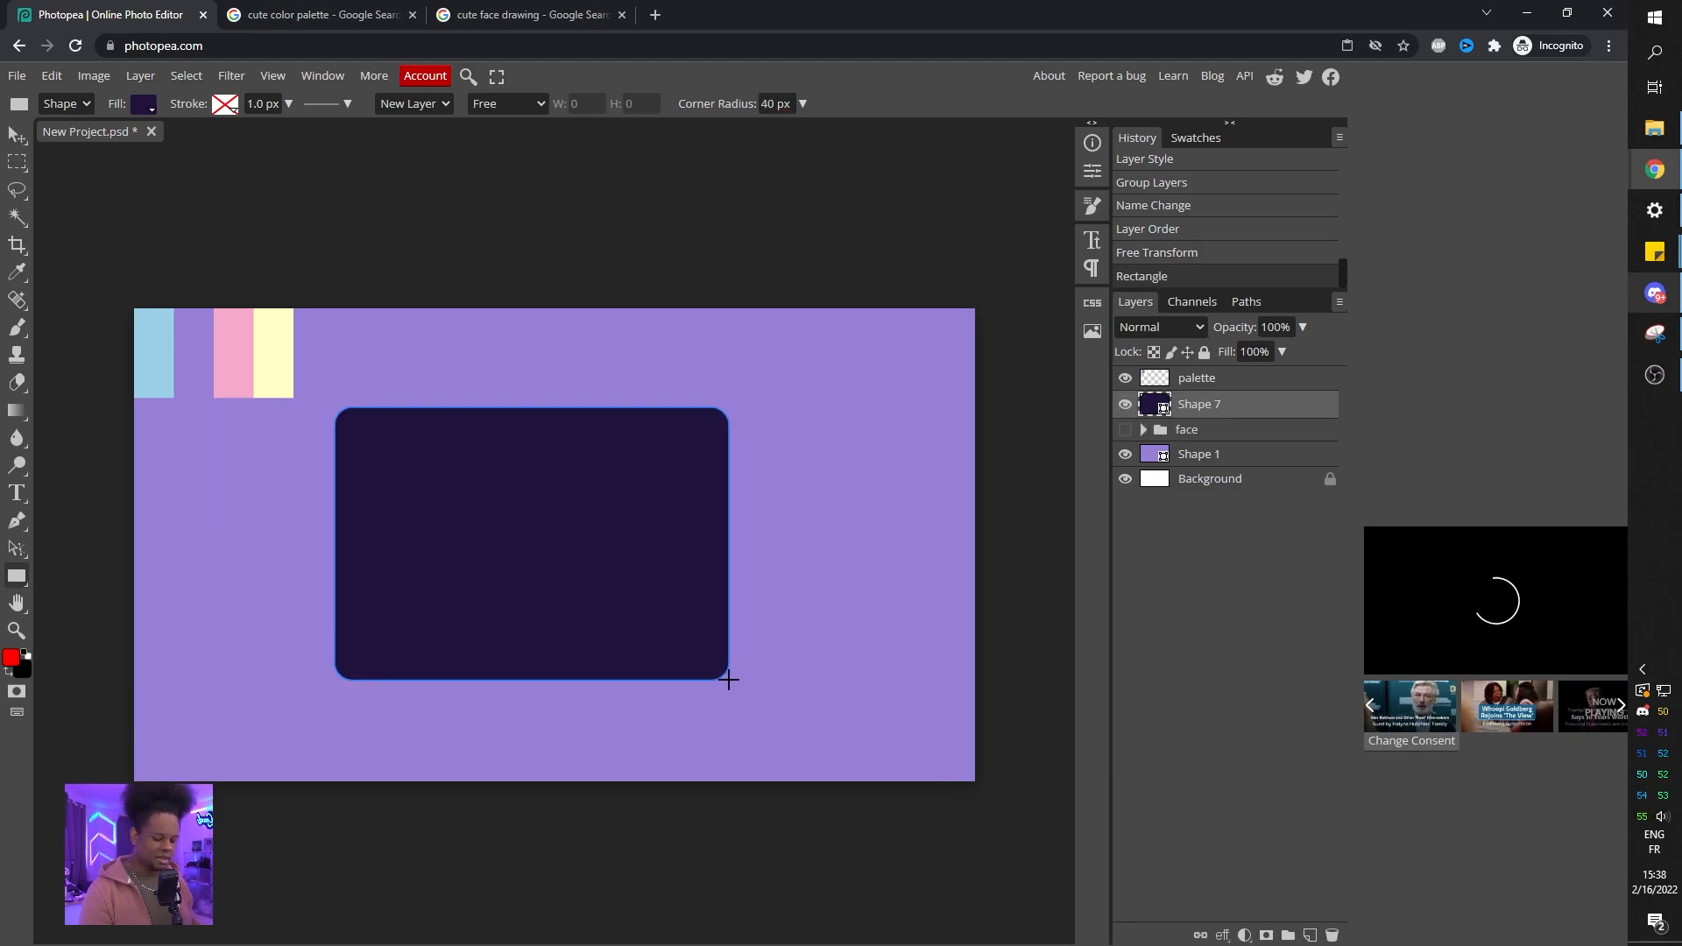
key(ctrl+z)
Draw a dark rounded rectangle with 60 px corner radius, about 1300 by 850 px, over the canvas's left part.
drag(769, 105, 762, 104)
text(6)
mouse_move(306, 426)
mouse_down()
mouse_move(594, 683)
mouse_move(778, 716)
mouse_move(654, 669)
mouse_move(687, 706)
mouse_move(685, 736)
mouse_move(672, 693)
mouse_move(734, 710)
mouse_move(954, 674)
mouse_move(680, 706)
mouse_move(724, 708)
mouse_up()
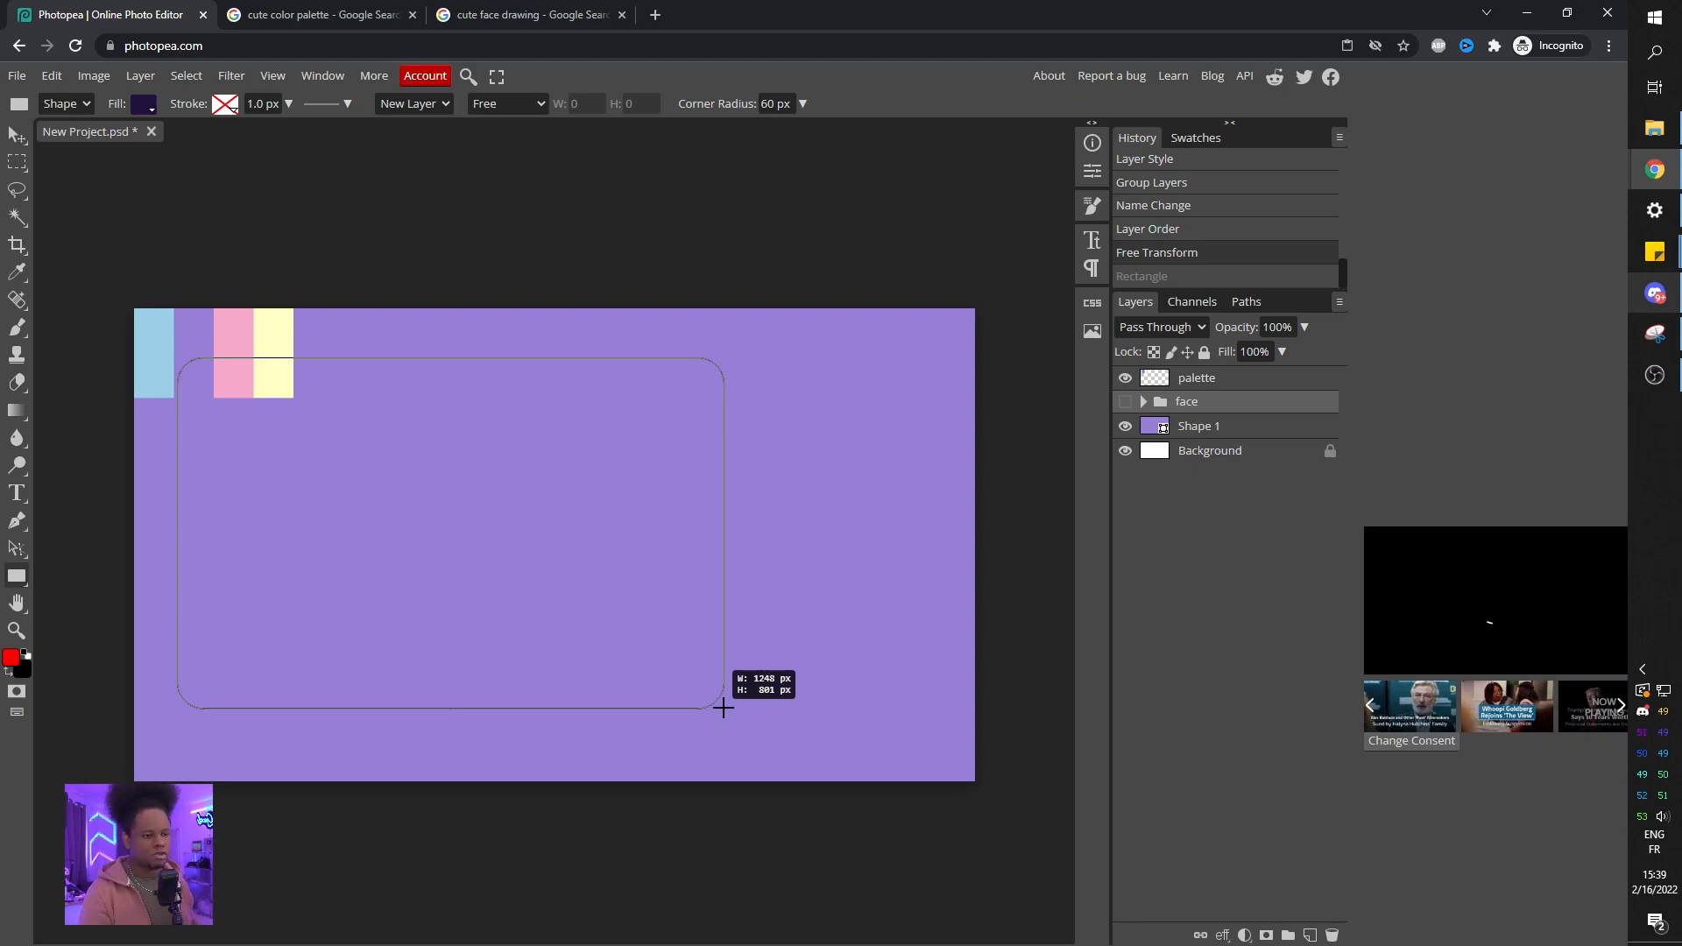
drag(724, 708, 707, 756)
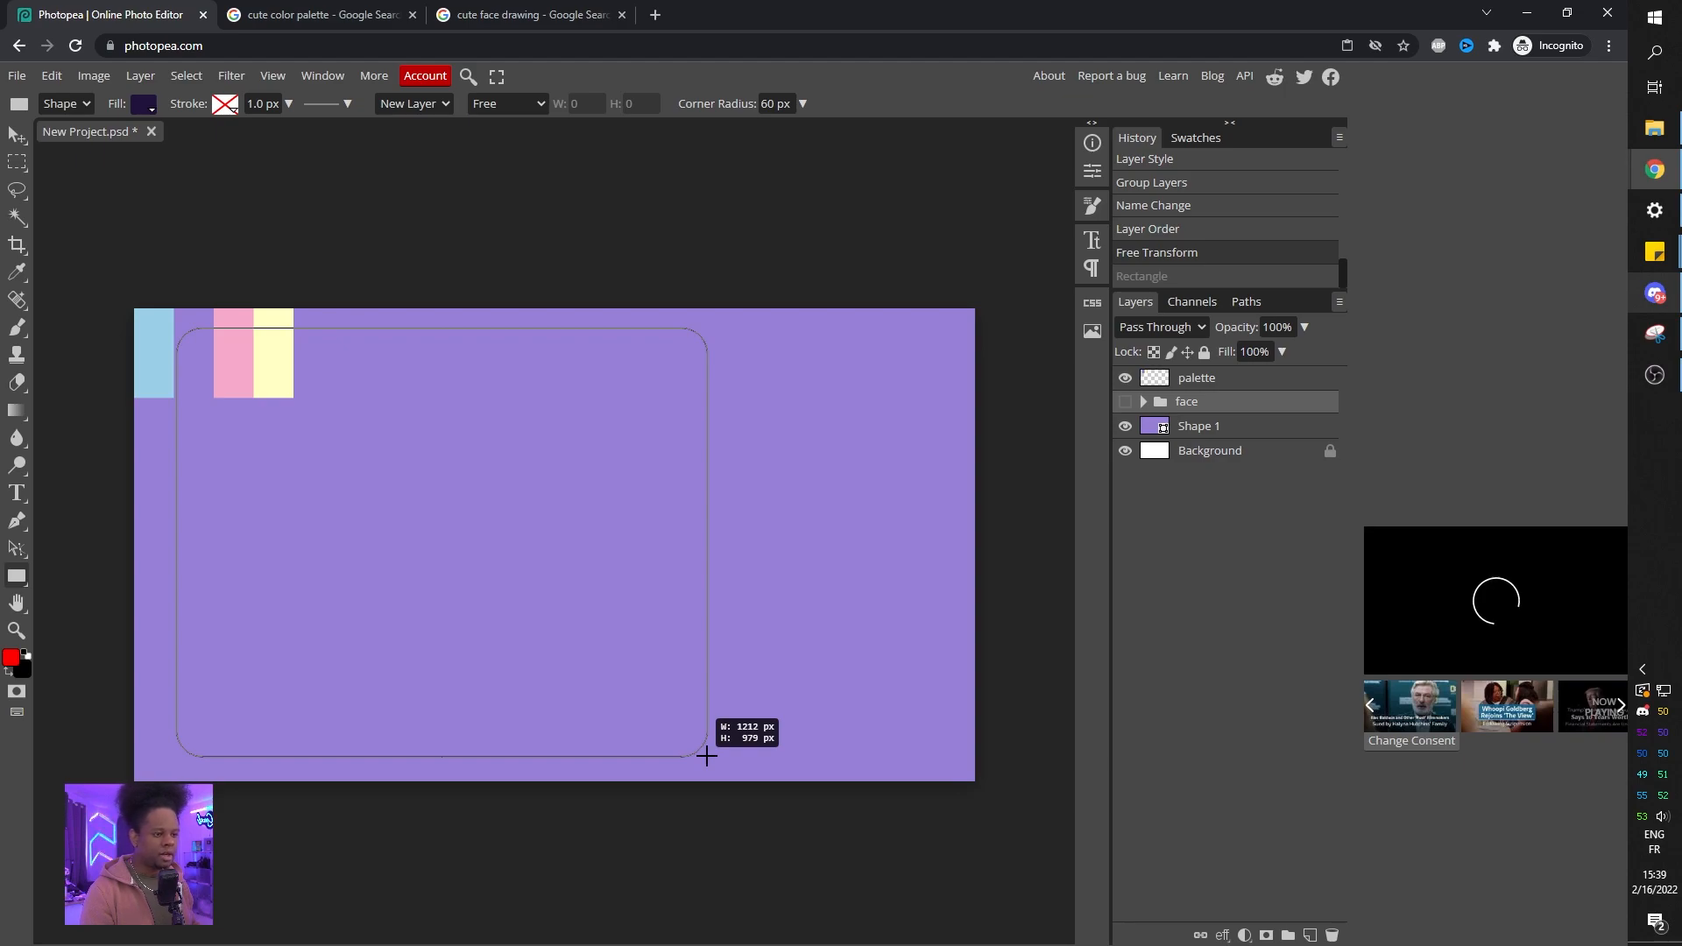
drag(707, 756, 738, 723)
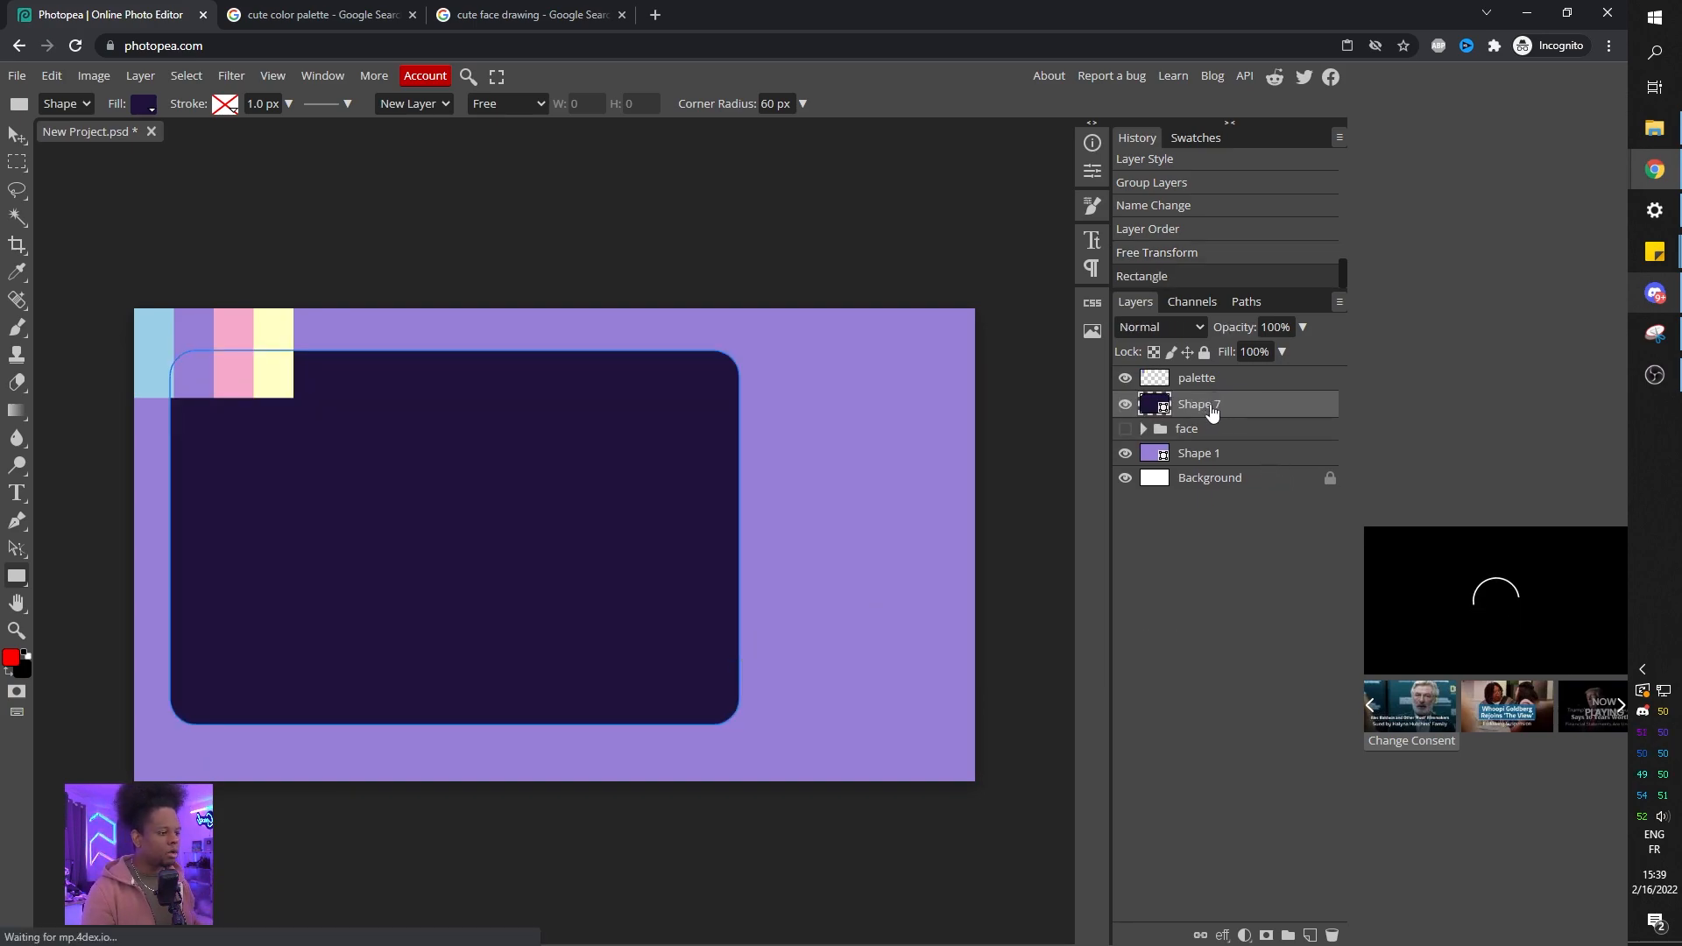
Duplicate the dark rounded panel and narrow the copy into a tall panel placed beside it on the right.
key(alt)
alt+drag(1218, 410, 1221, 399)
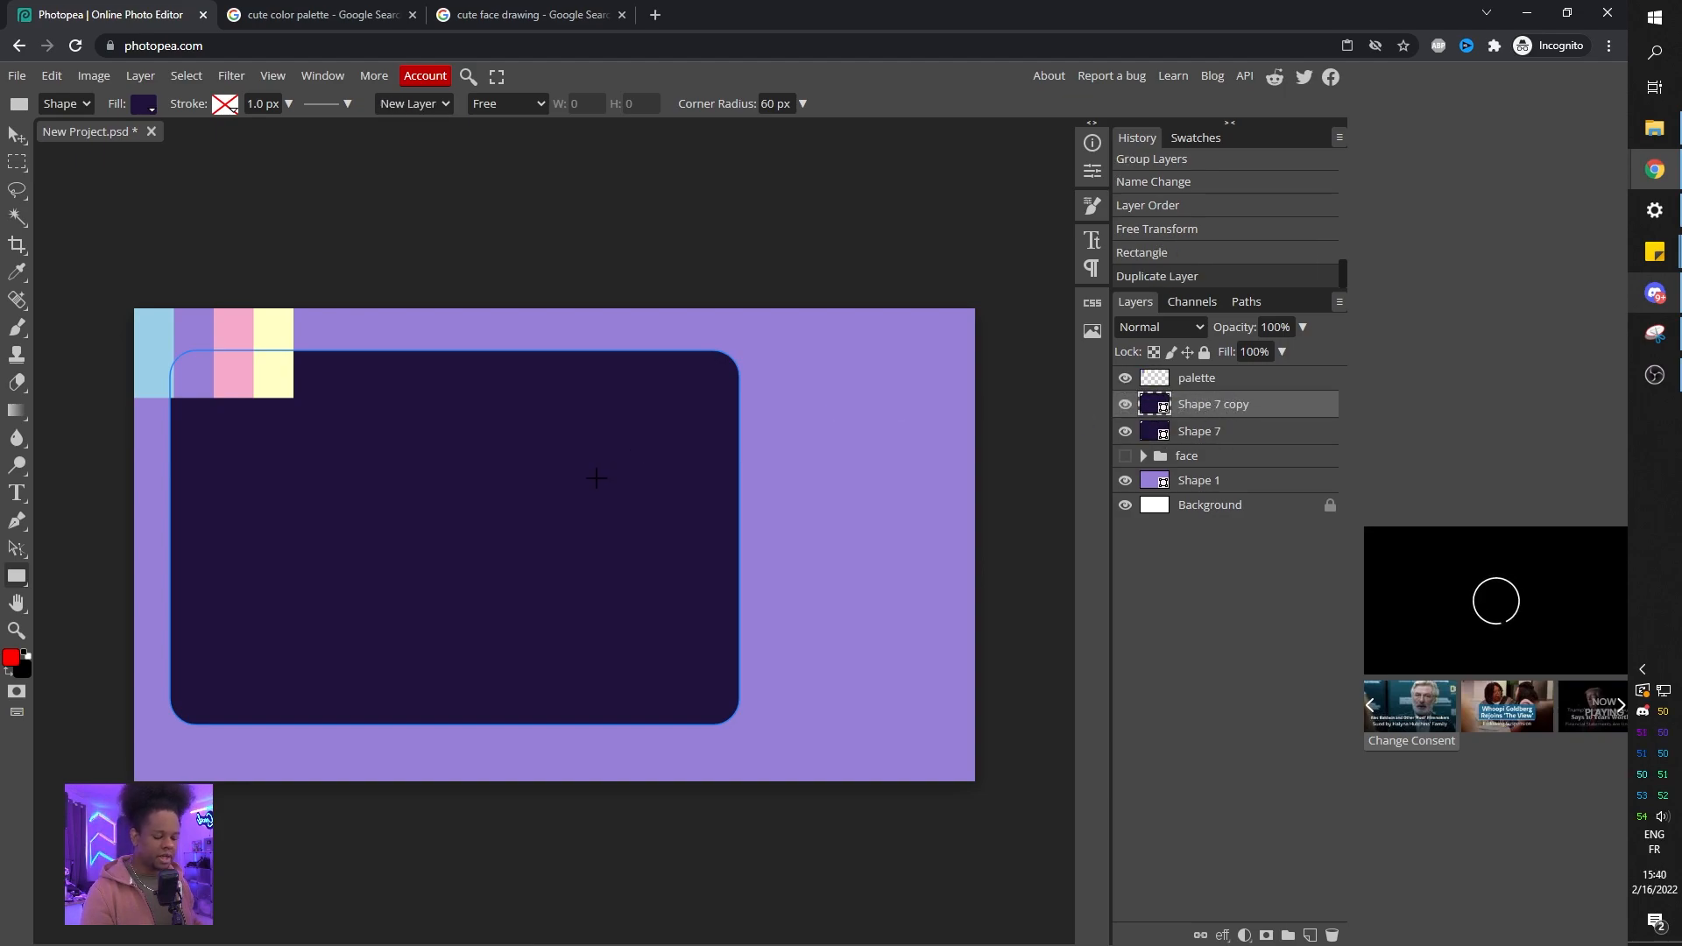
key(ctrl+t)
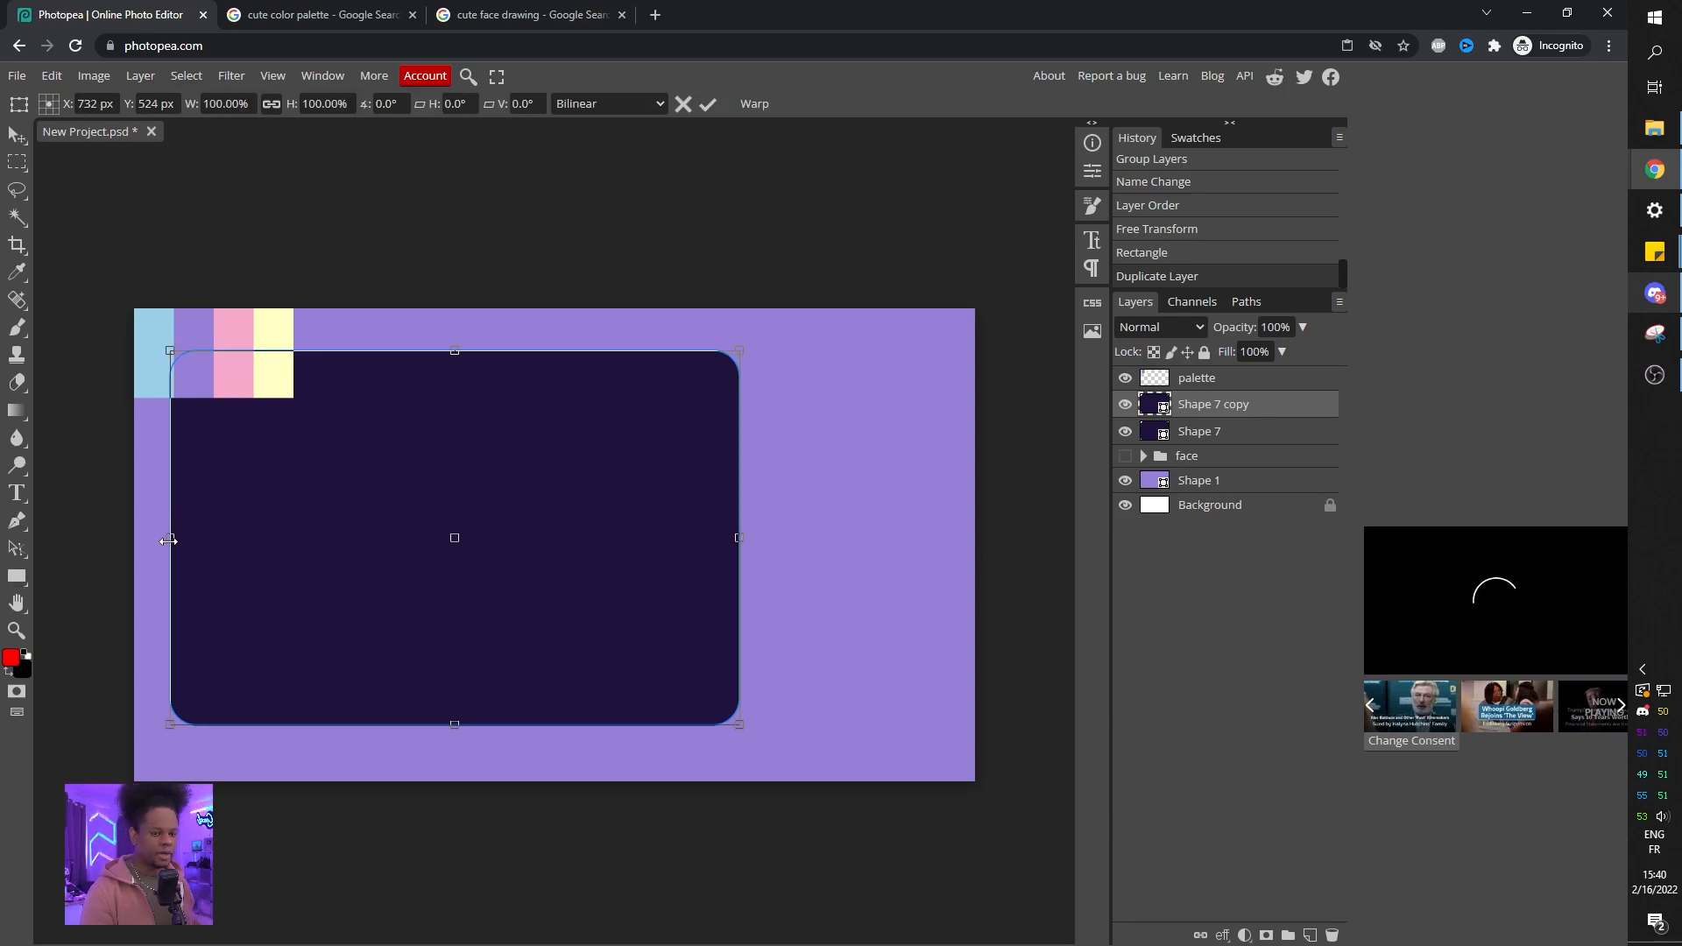
drag(168, 541, 546, 556)
drag(644, 418, 823, 414)
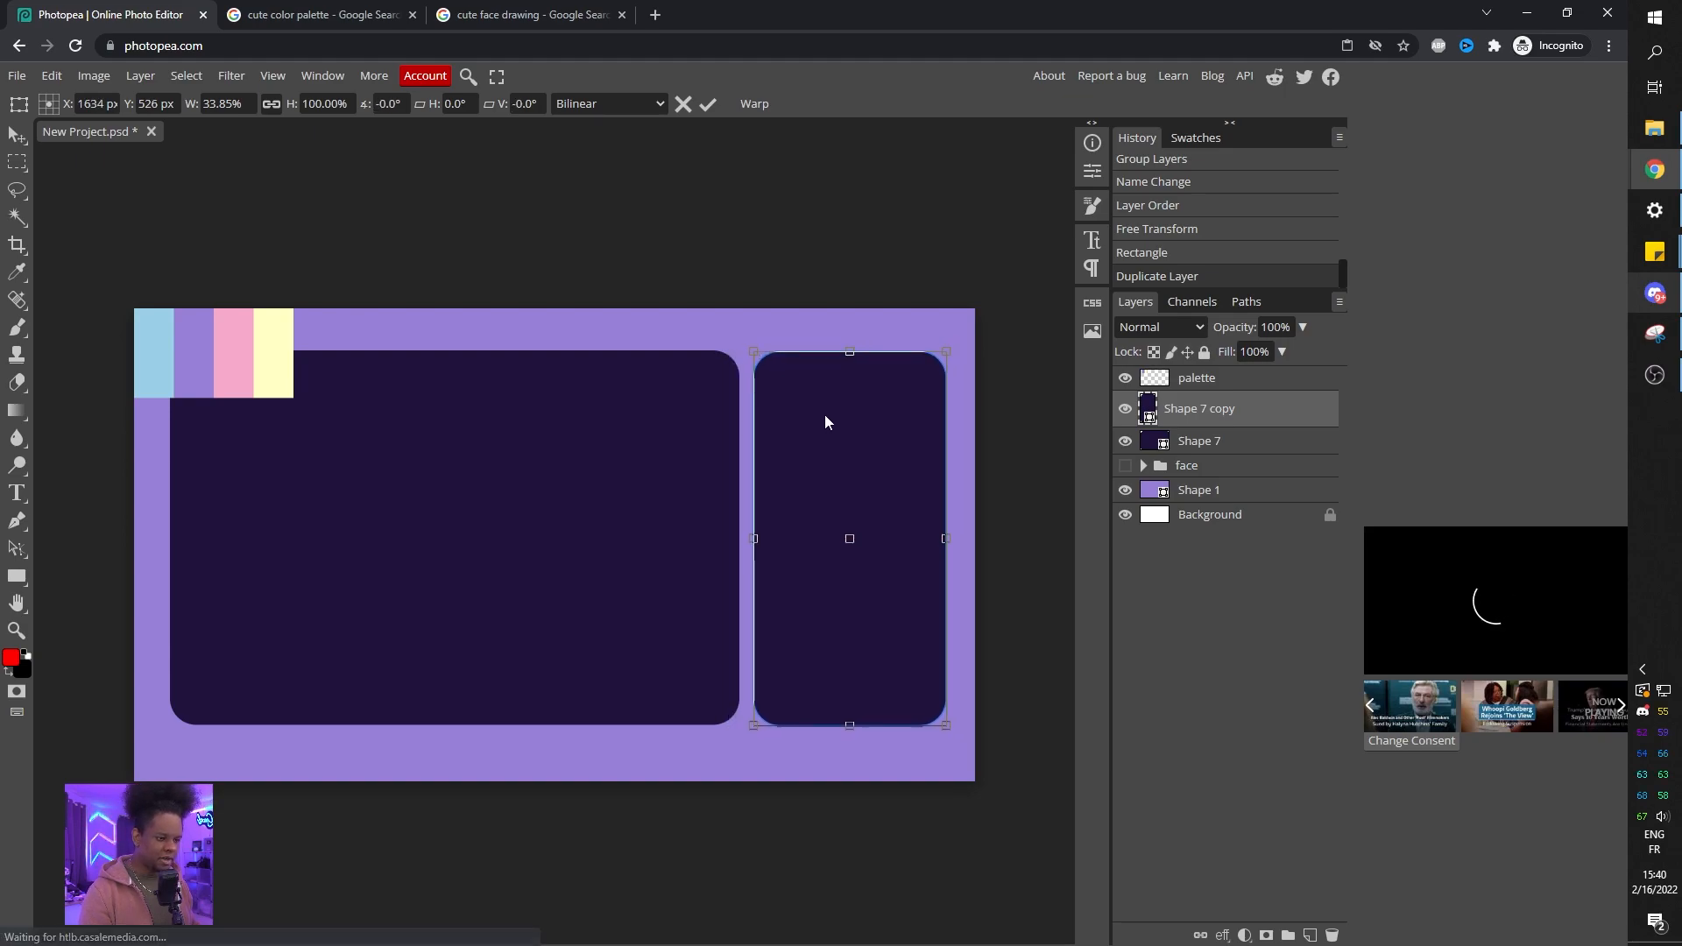
key(u)
key(v)
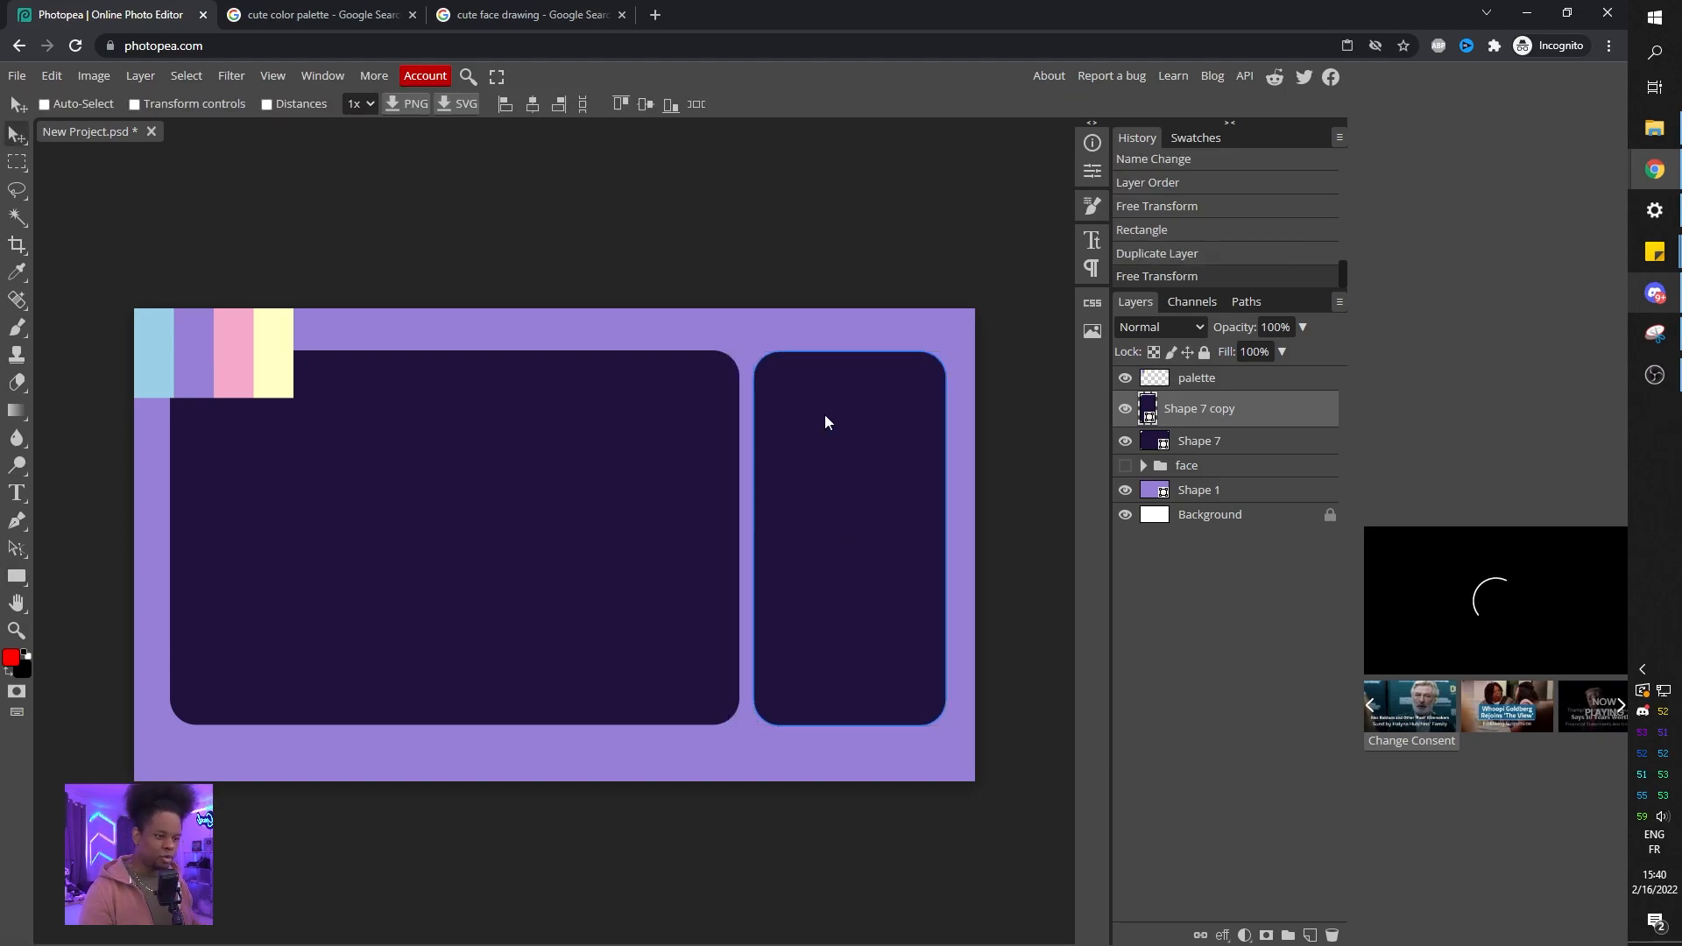
mouse_move(846, 478)
mouse_down()
mouse_move(734, 482)
mouse_move(874, 476)
mouse_move(859, 480)
mouse_up()
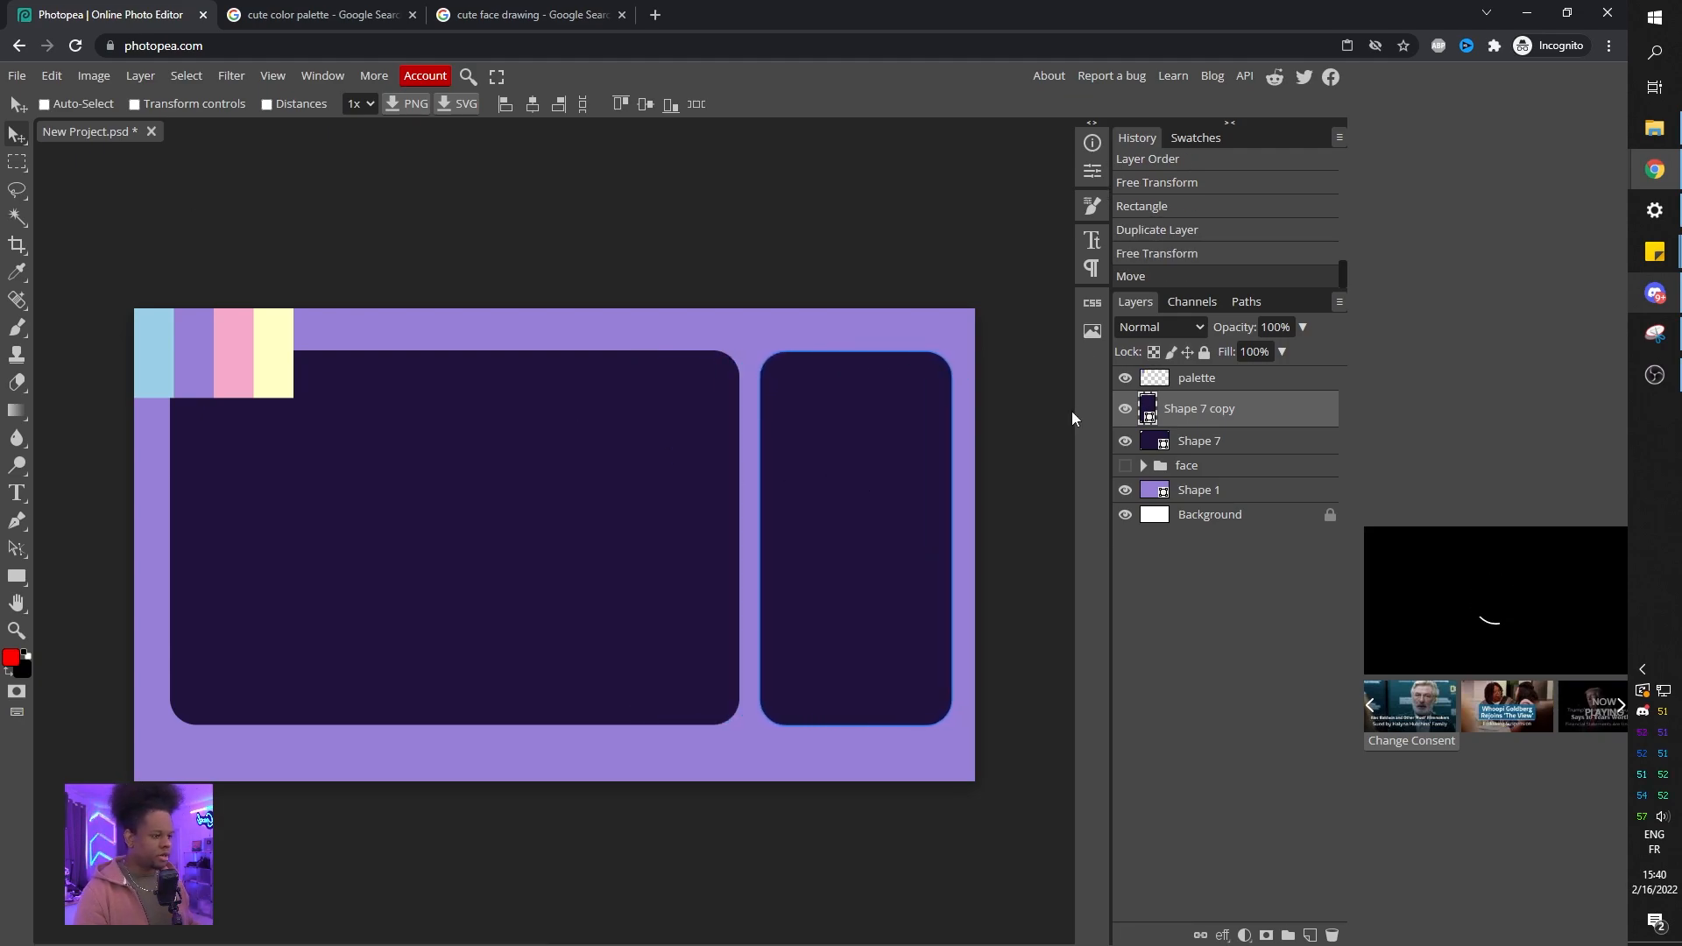
Hide the palette layer and shift both dark panels together slightly to center them on the canvas.
click(1125, 379)
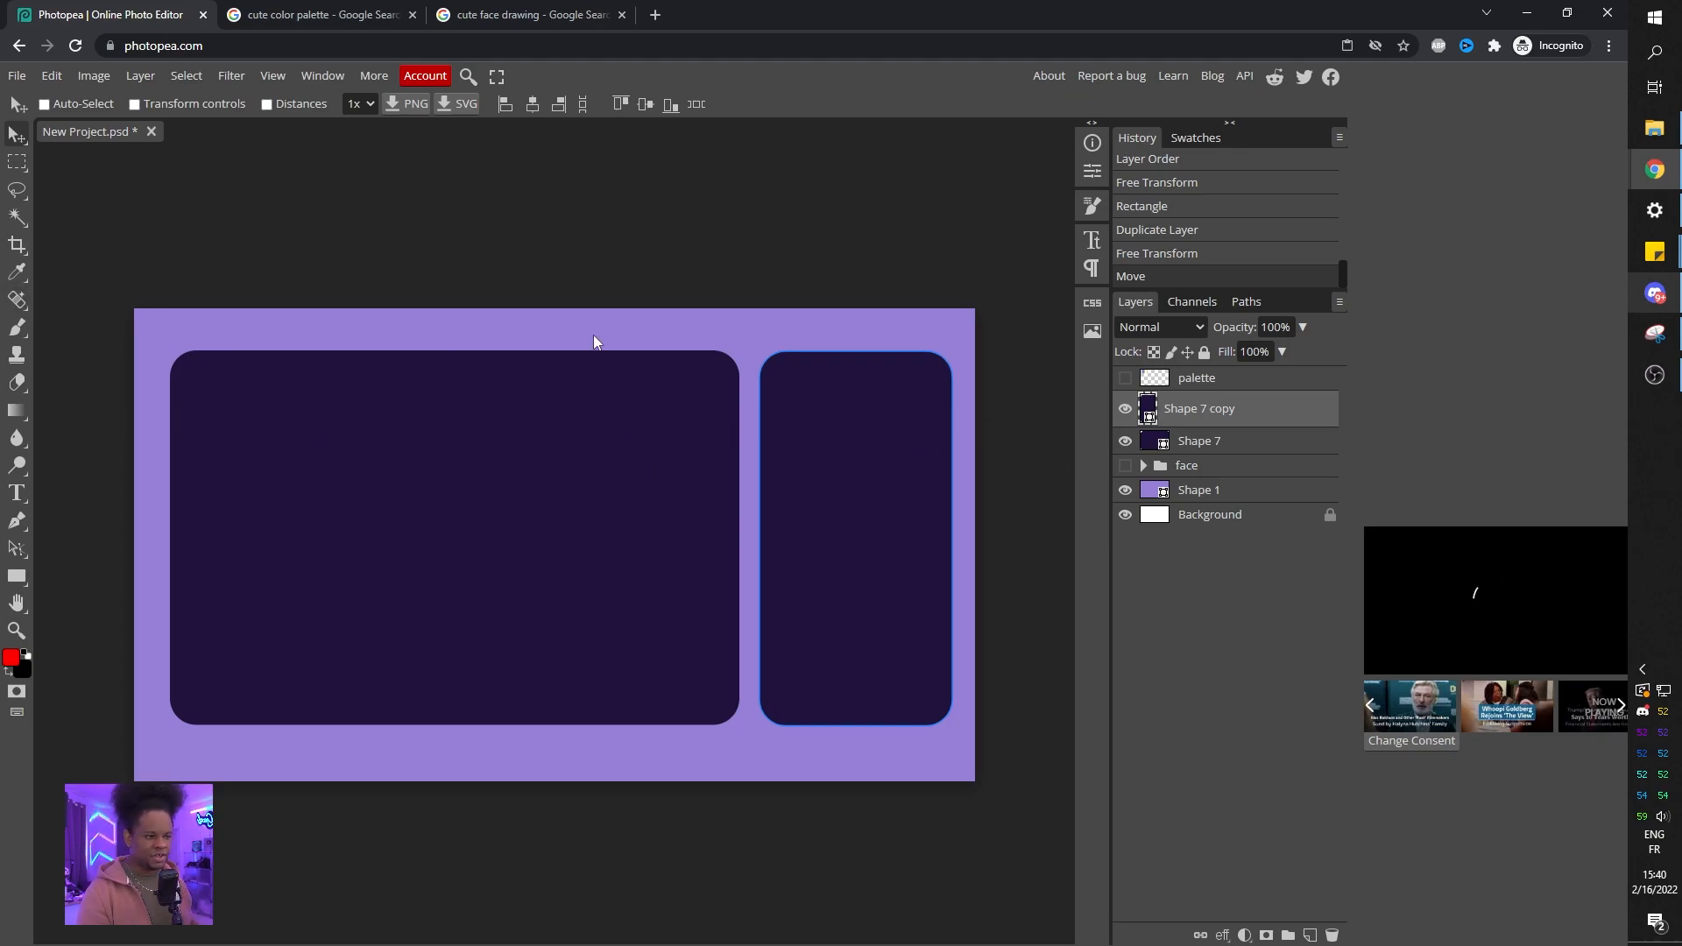
ctrl+click(1218, 440)
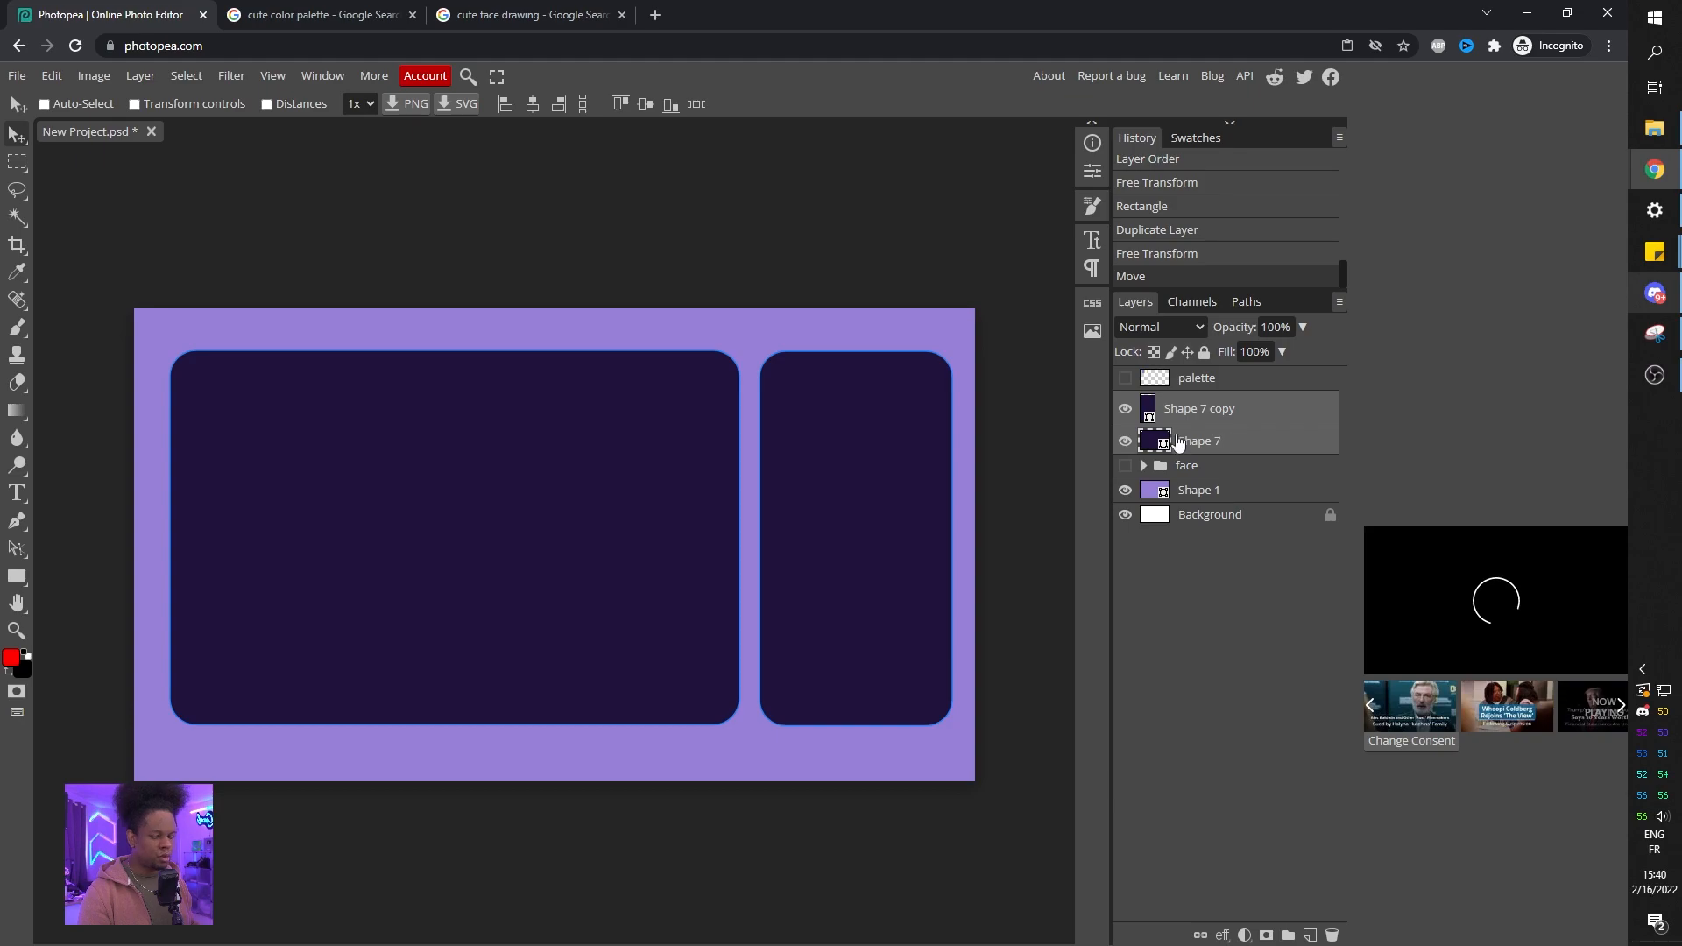
drag(663, 465, 660, 476)
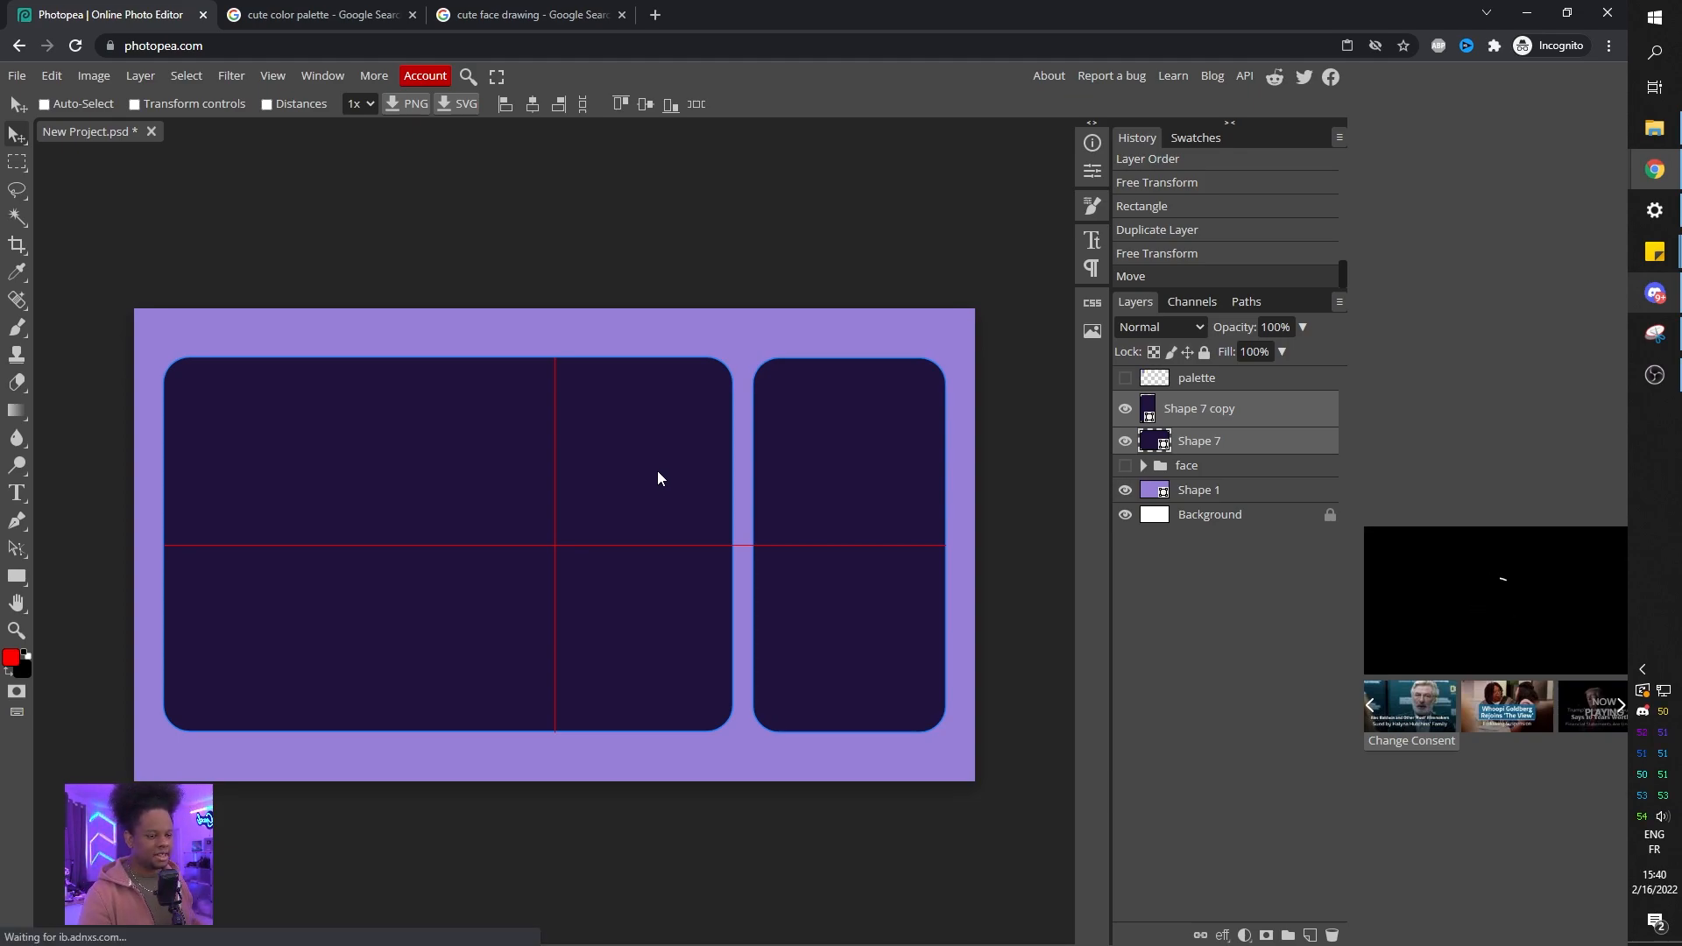
drag(657, 470, 657, 470)
ctrl+shift+click(648, 566)
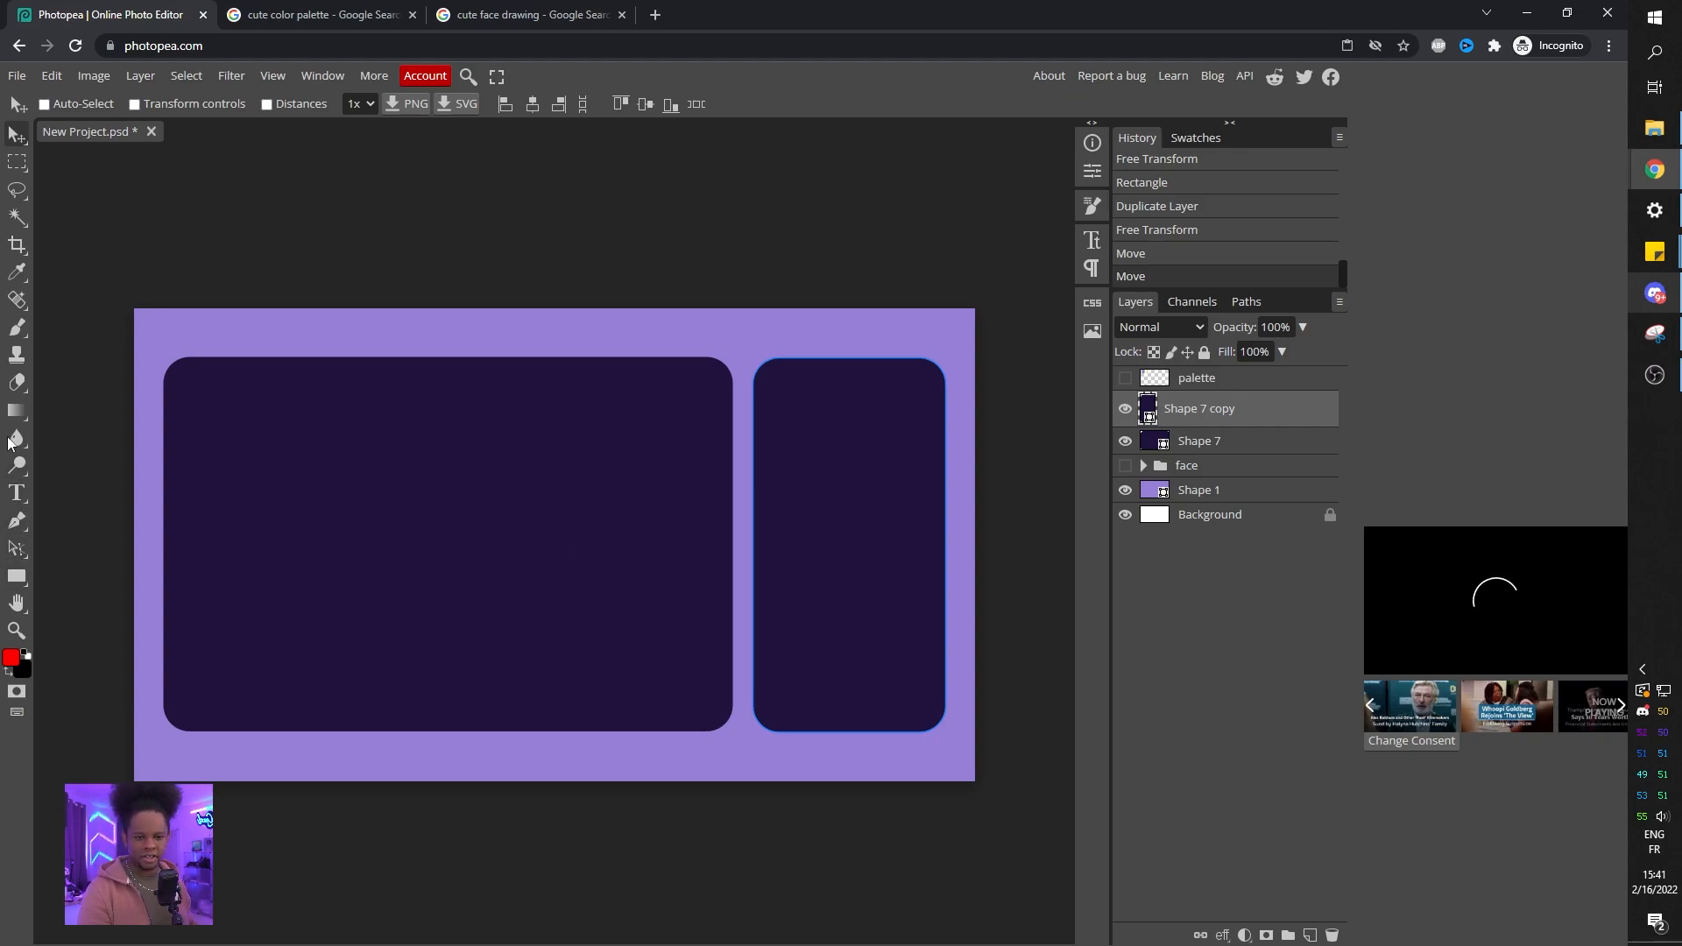
Draw three large overlapping ellipses across the left panel with the Ellipse tool.
click(15, 411)
mouse_move(21, 584)
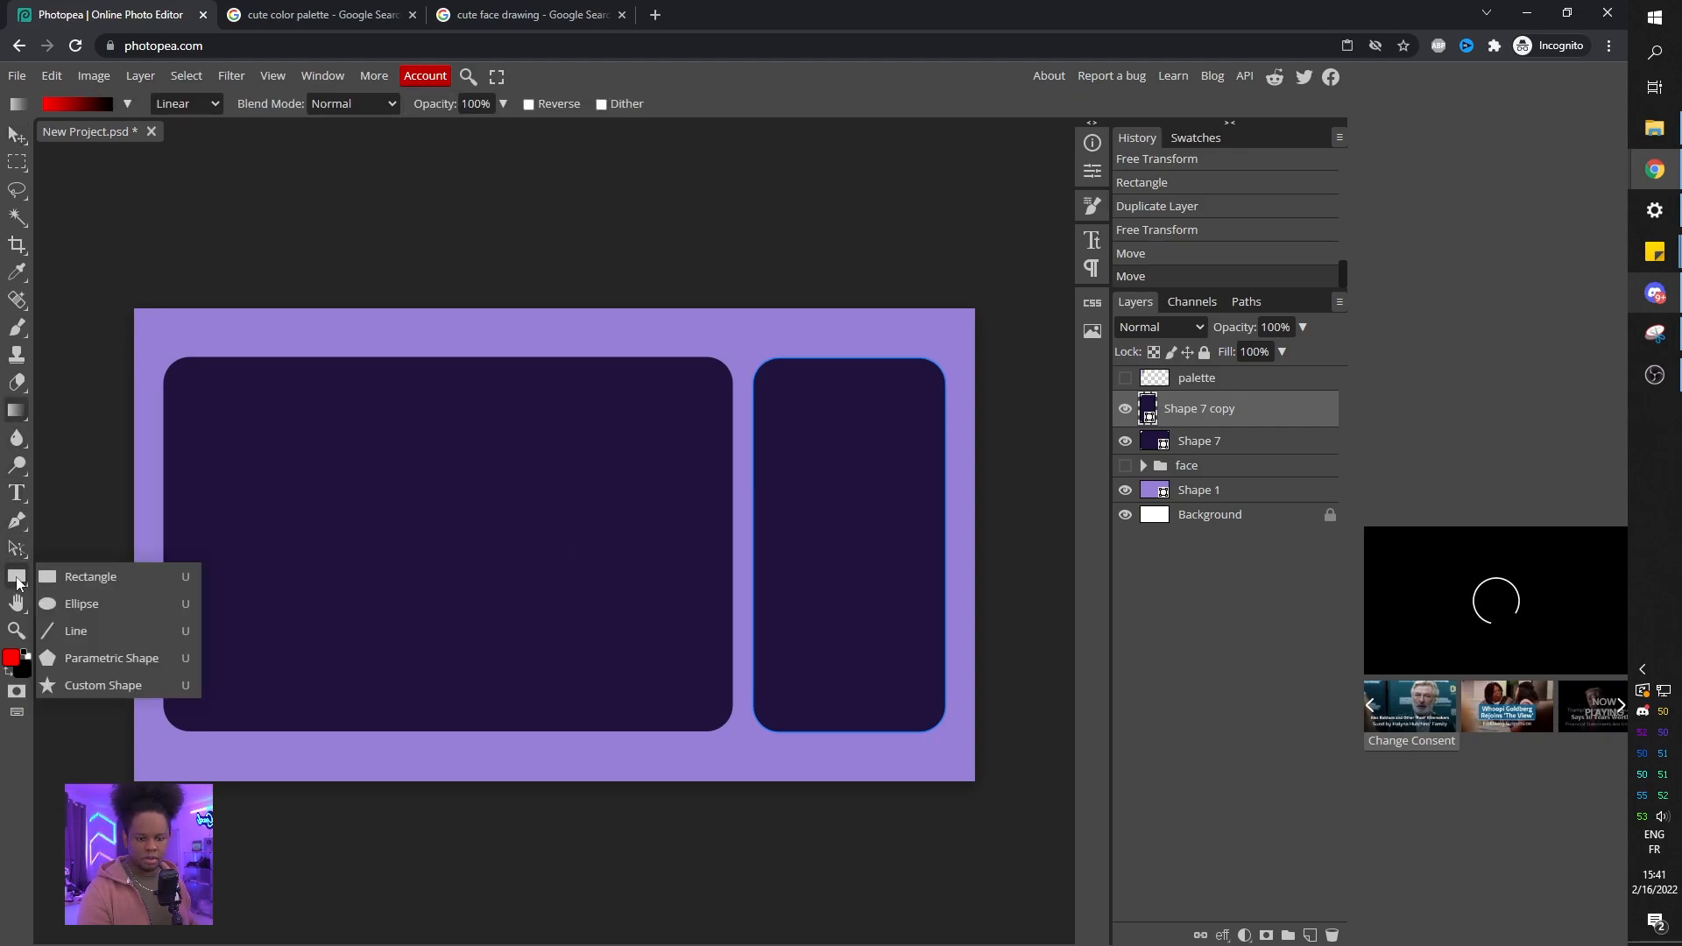
click(75, 606)
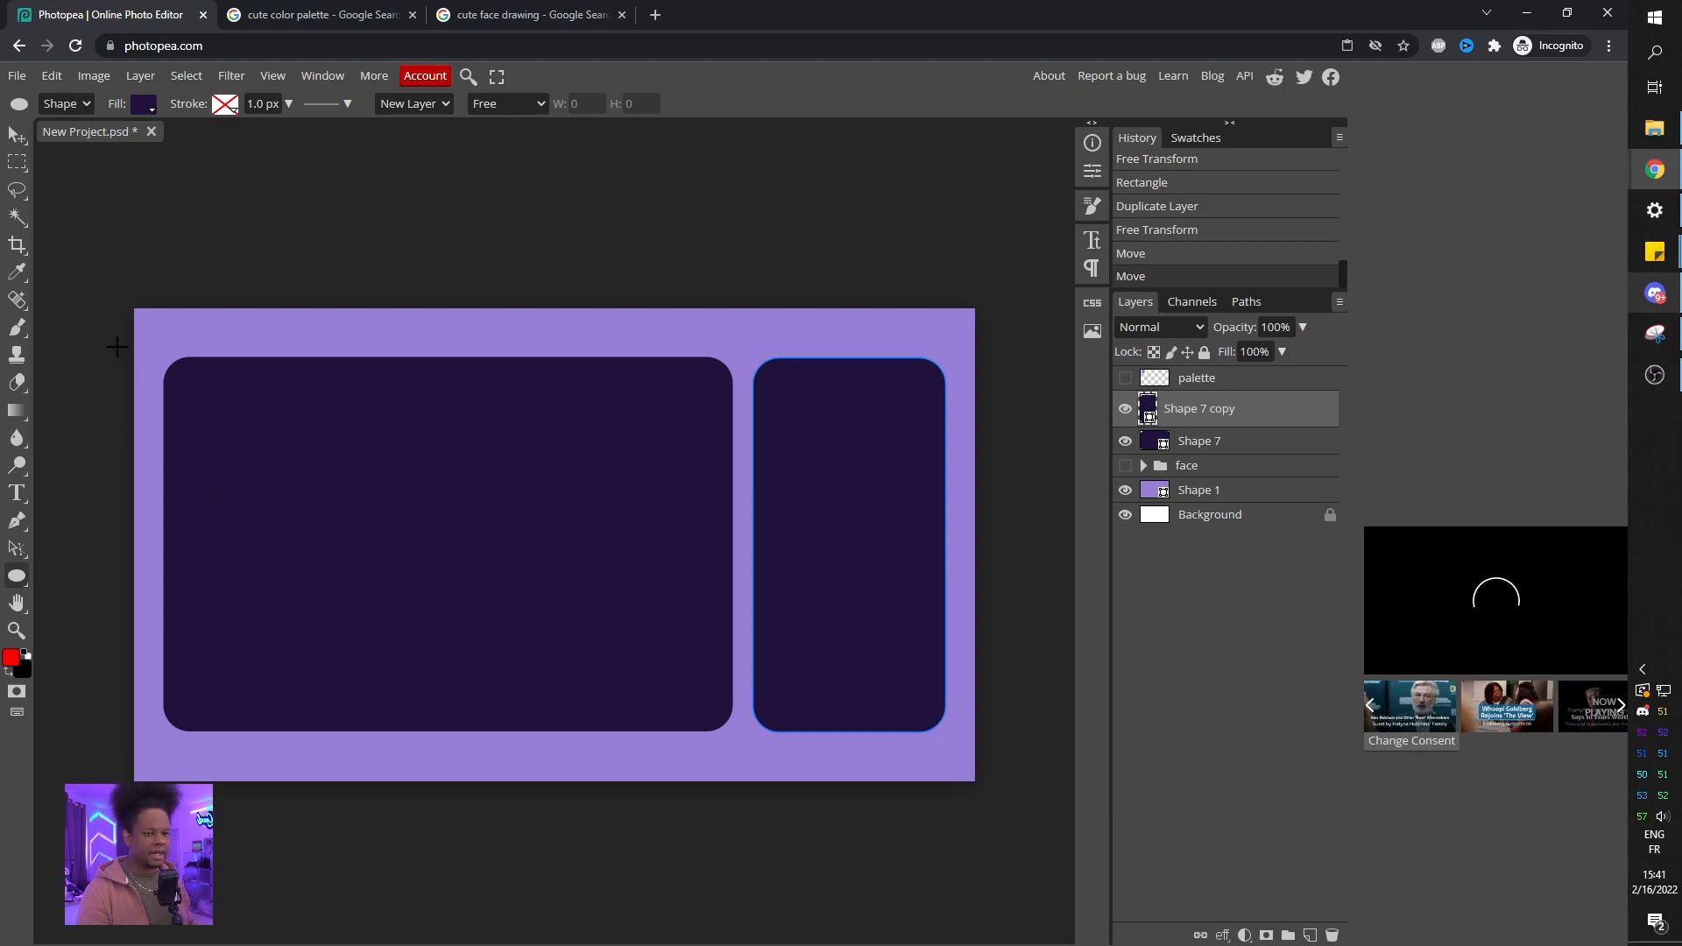
drag(162, 412, 462, 686)
drag(323, 458, 658, 753)
drag(570, 497, 822, 717)
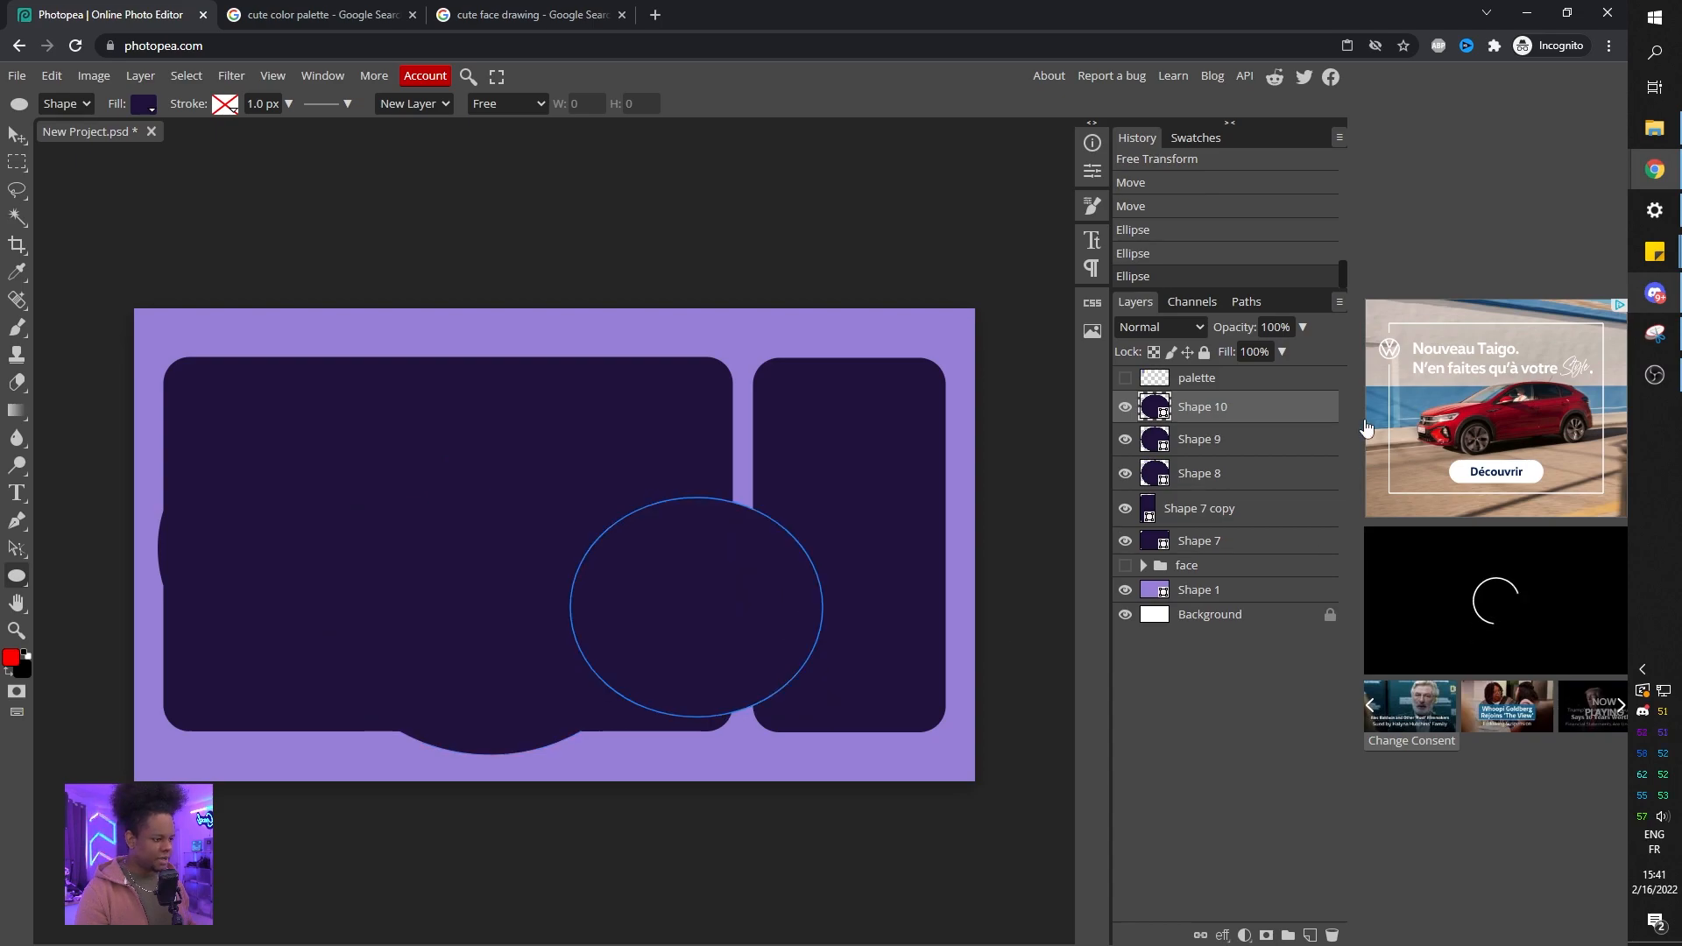
Select the three ellipse layers and change their fill to white.
click(1243, 474)
shift+click(1214, 419)
click(149, 108)
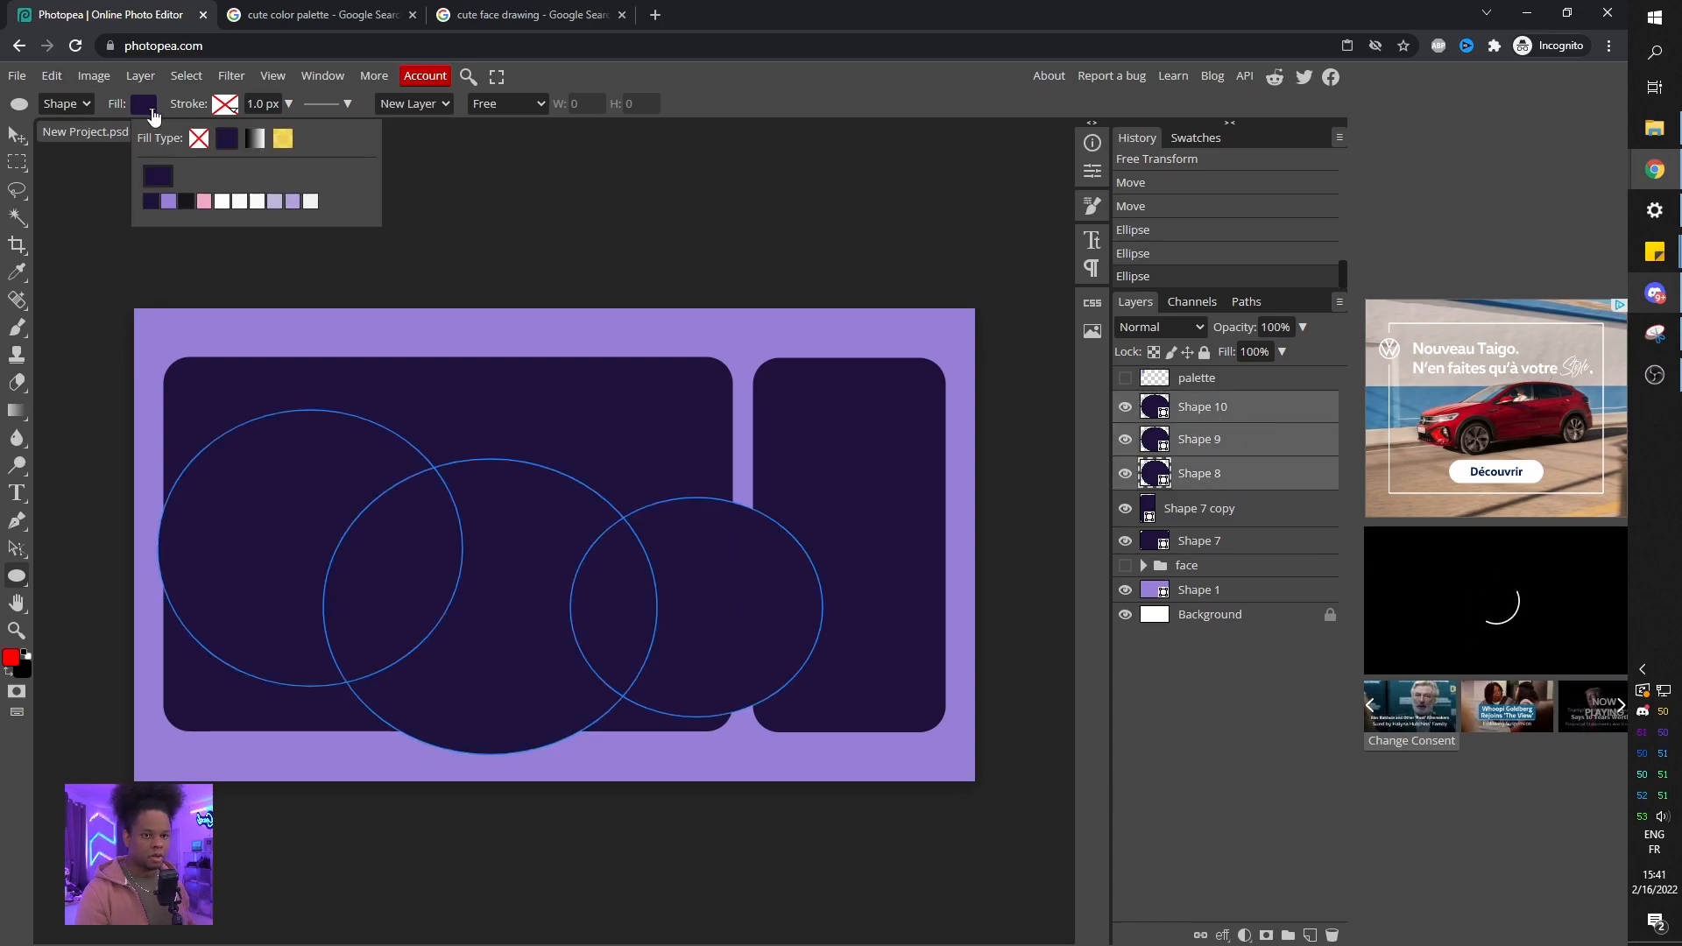
click(223, 201)
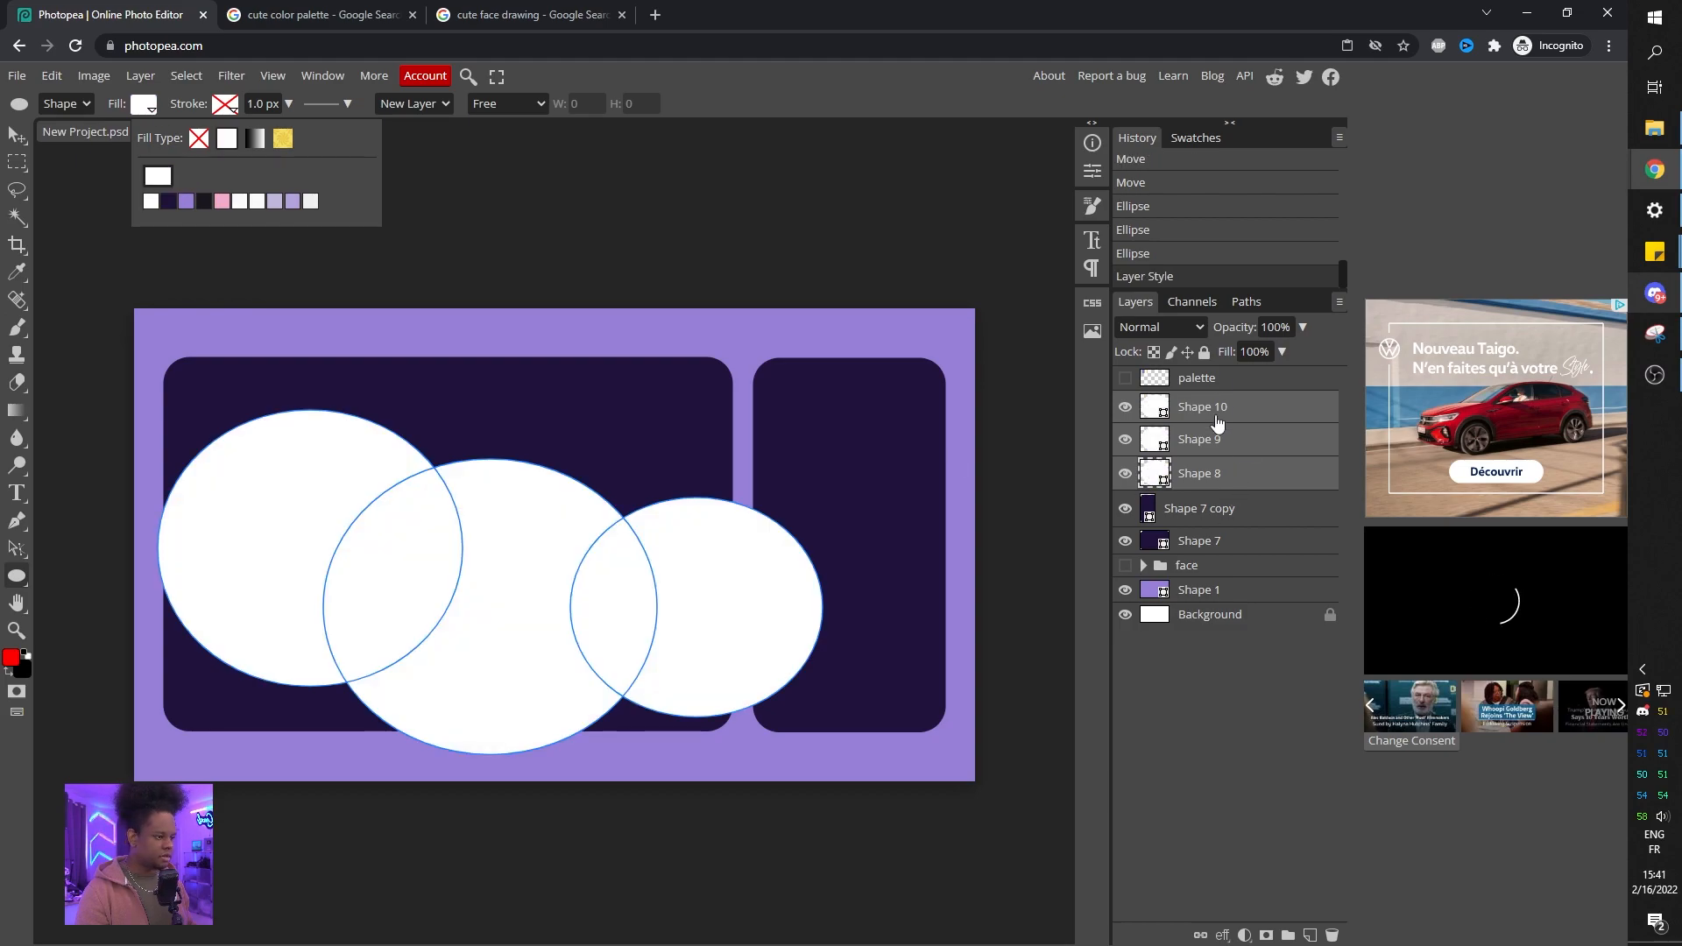
Draw two more white ellipses overlapping the others and group all five ellipses into a folder.
drag(519, 423, 746, 638)
drag(214, 499, 667, 331)
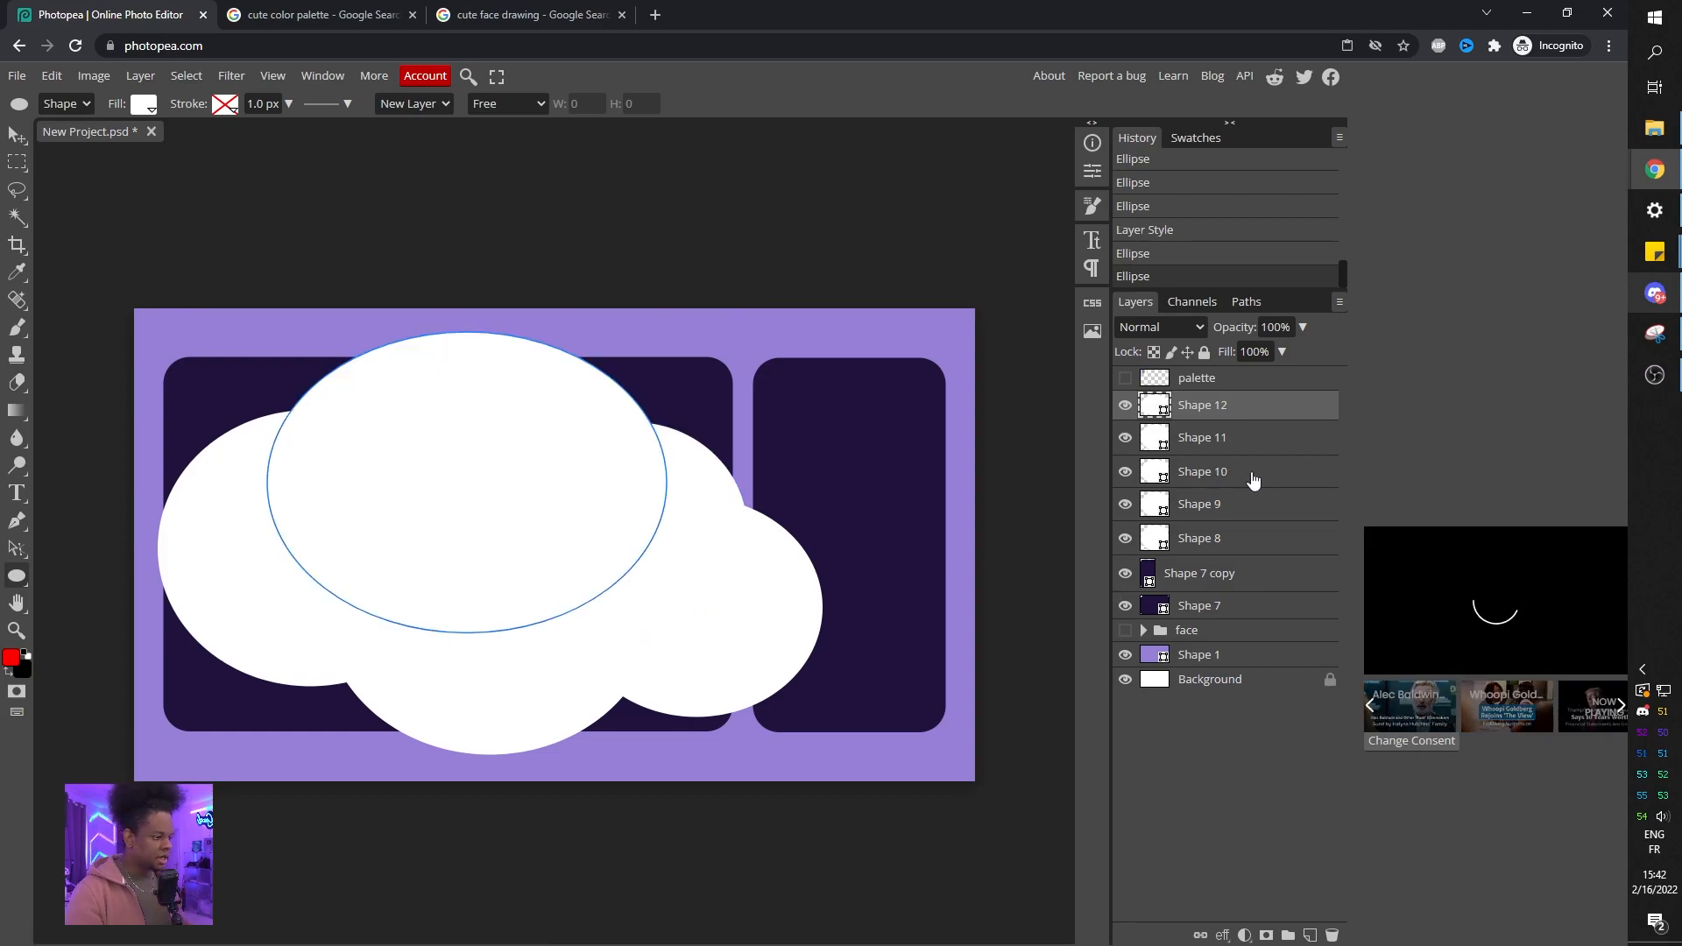
click(1219, 439)
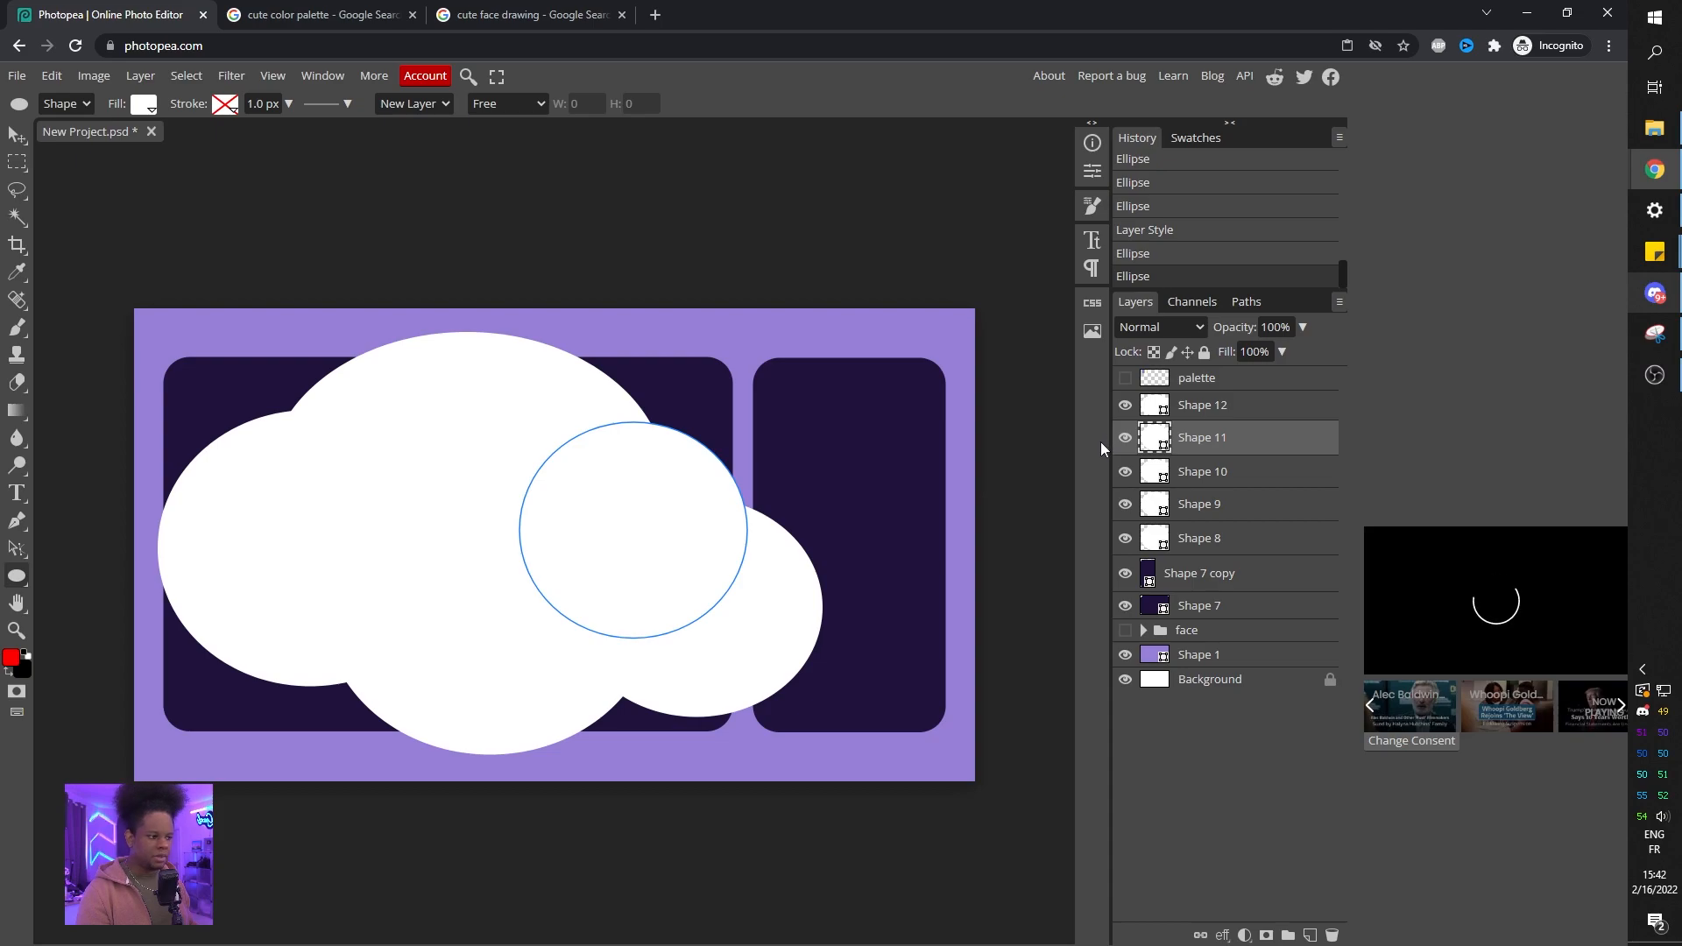
click(1229, 411)
shift+click(1224, 542)
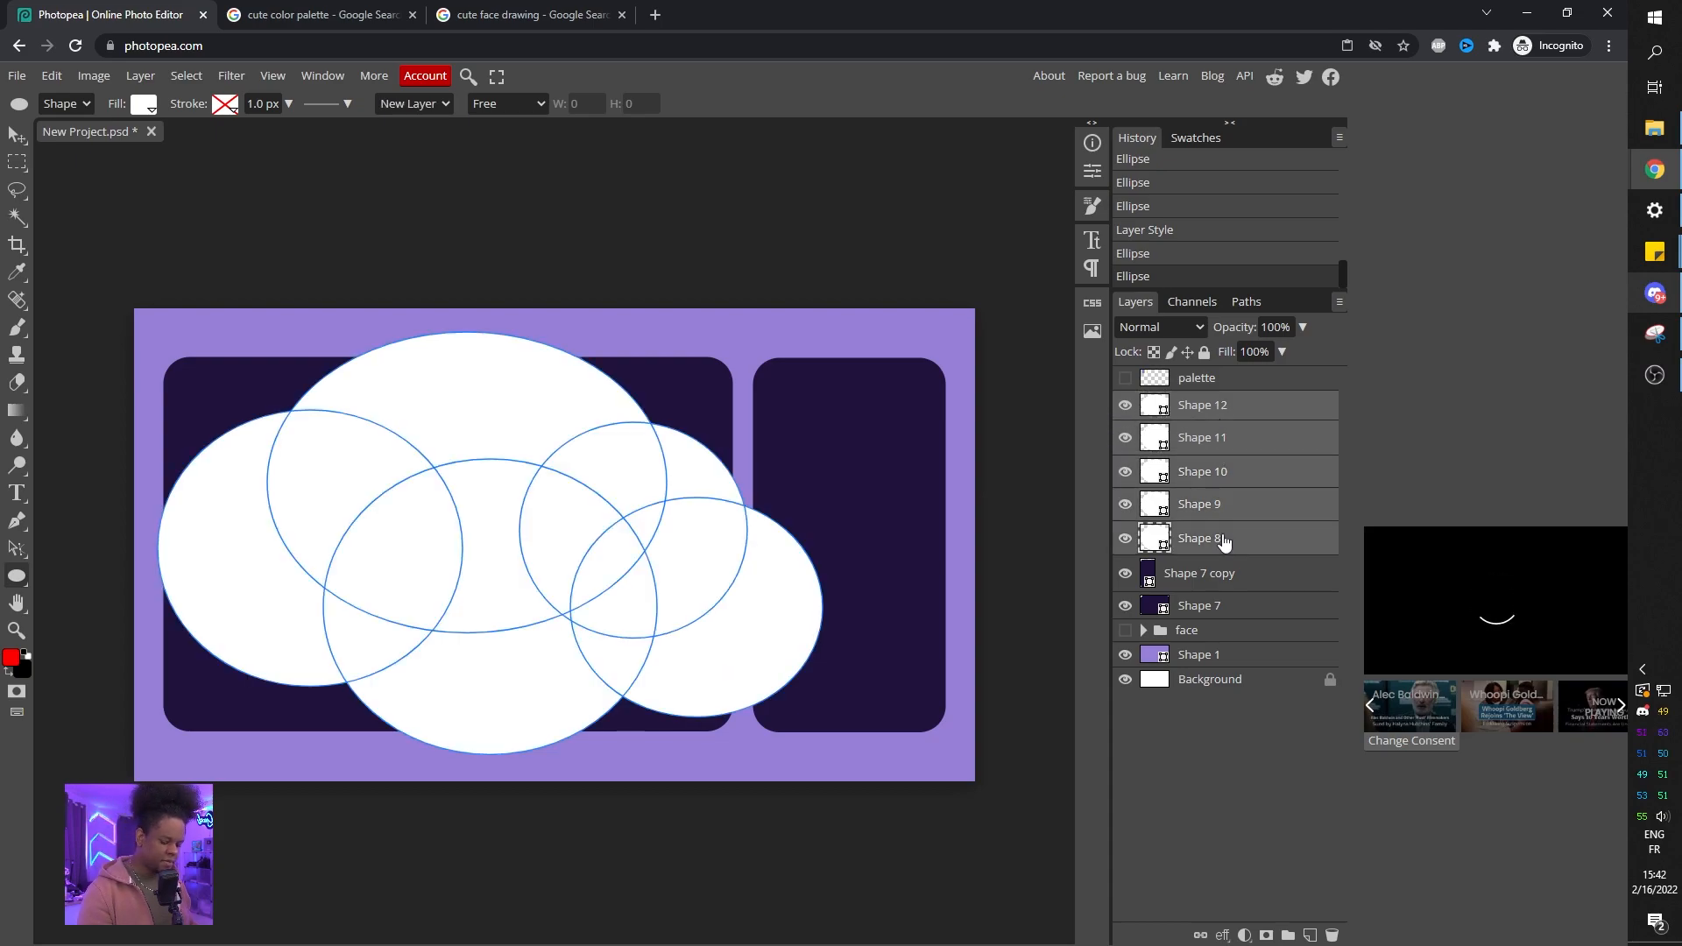
key(ctrl+g)
Rename the new folder small cloud and hide it.
double_click(1206, 404)
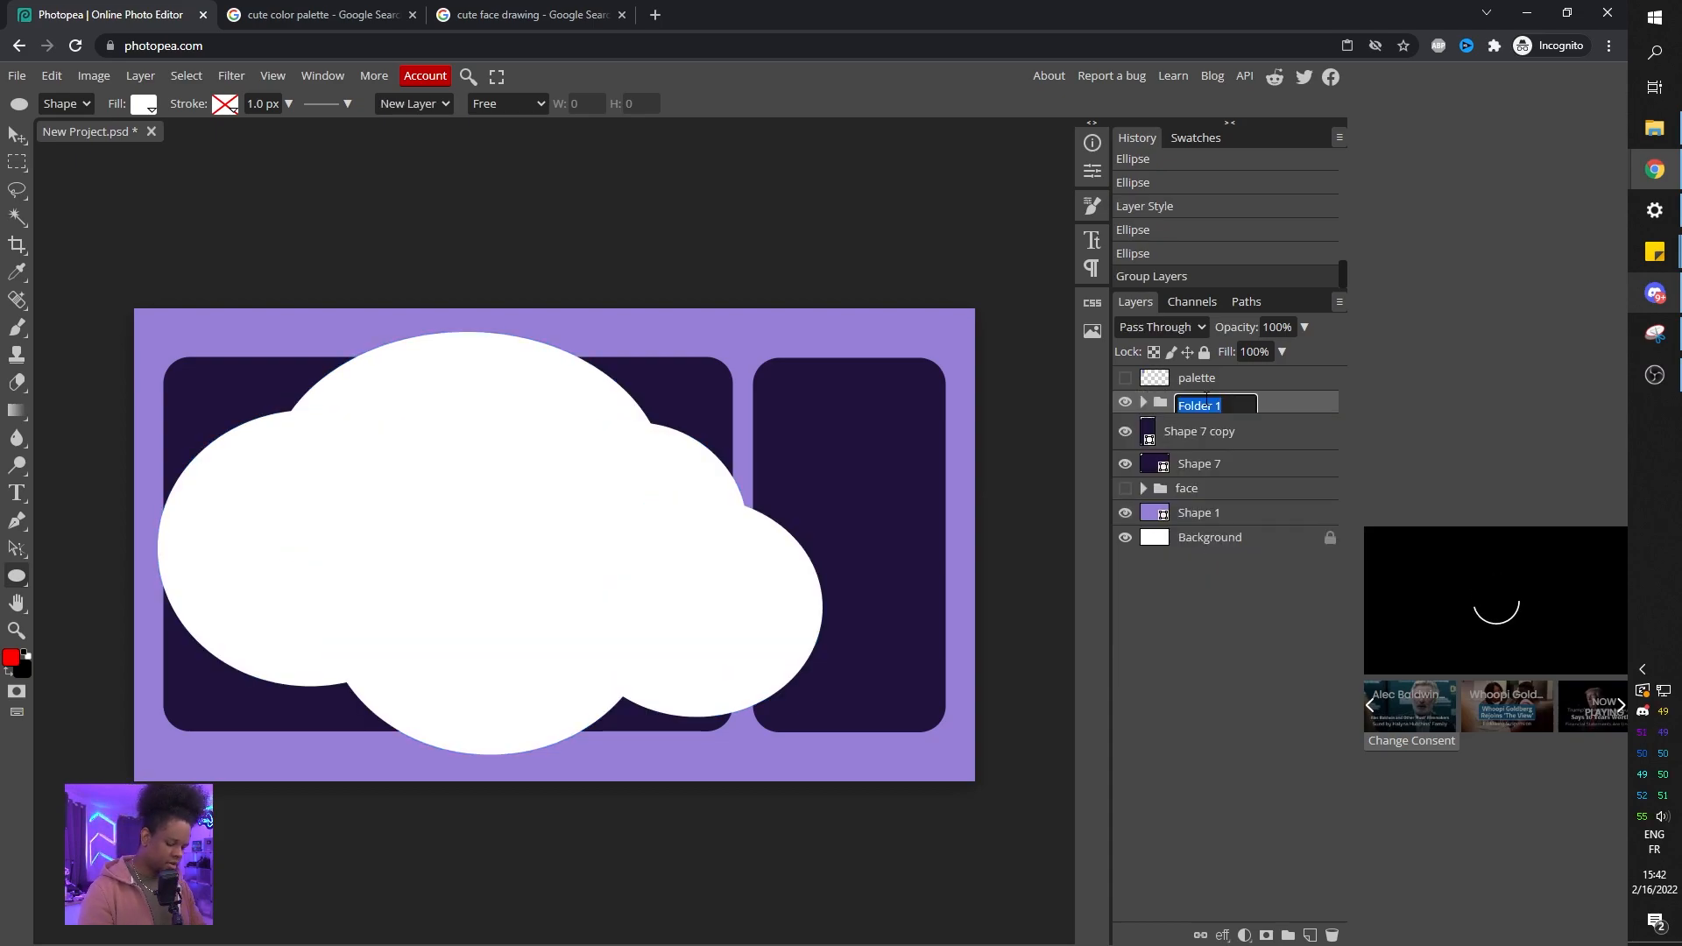
text(small cloud)
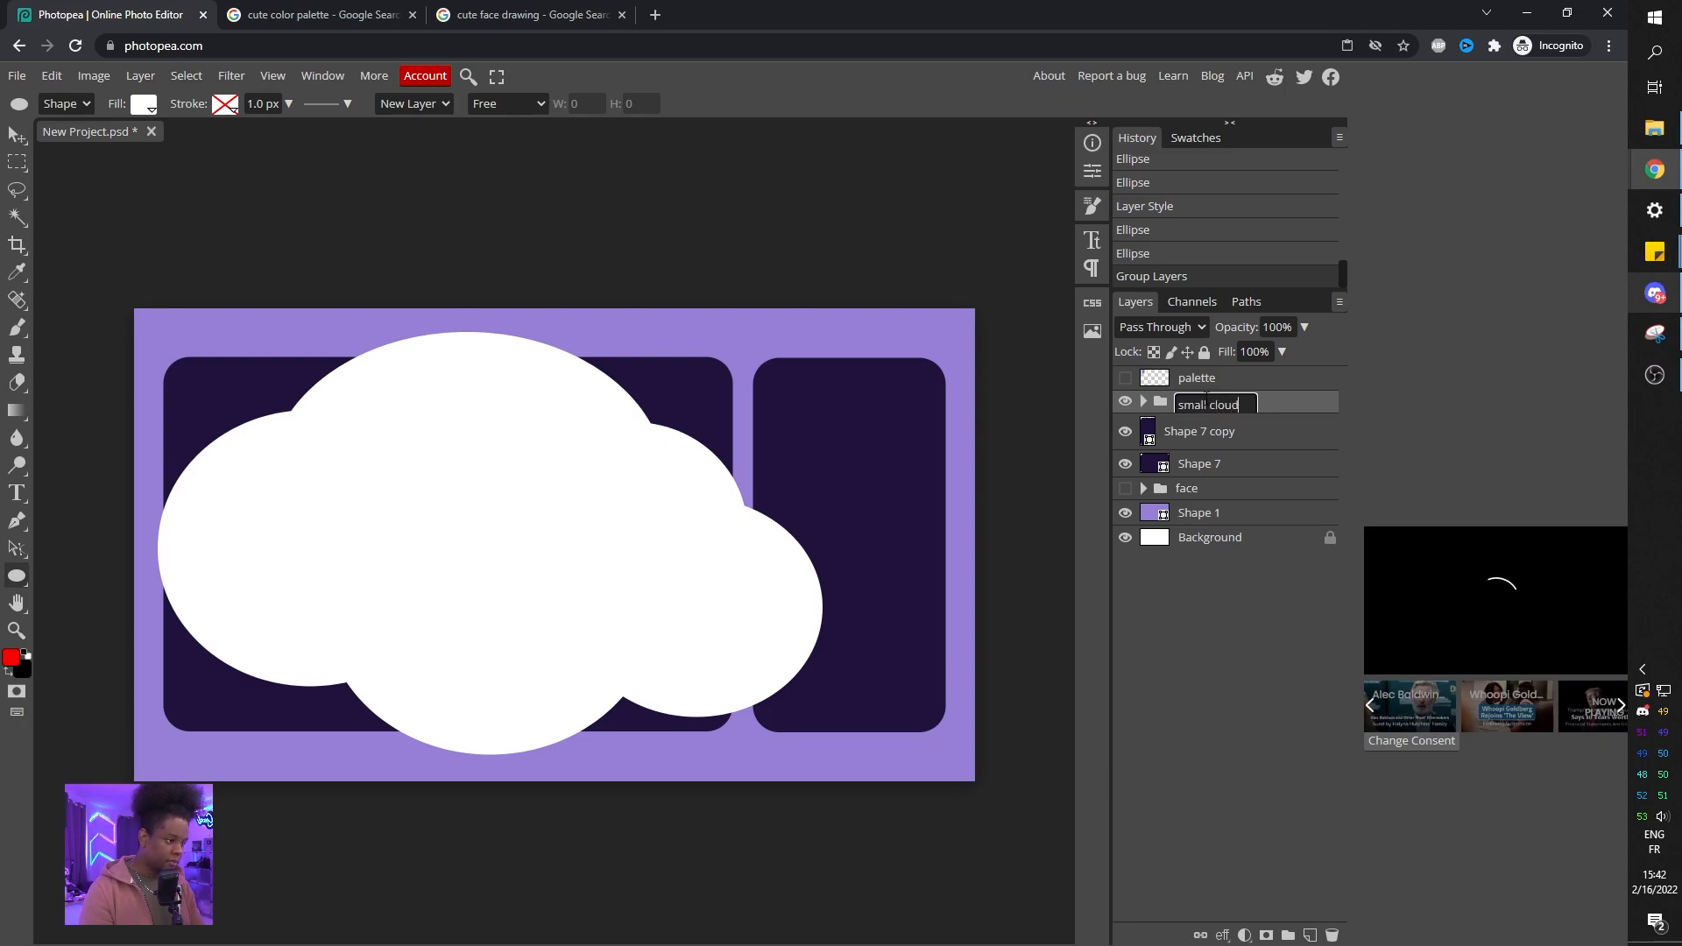
key(Return)
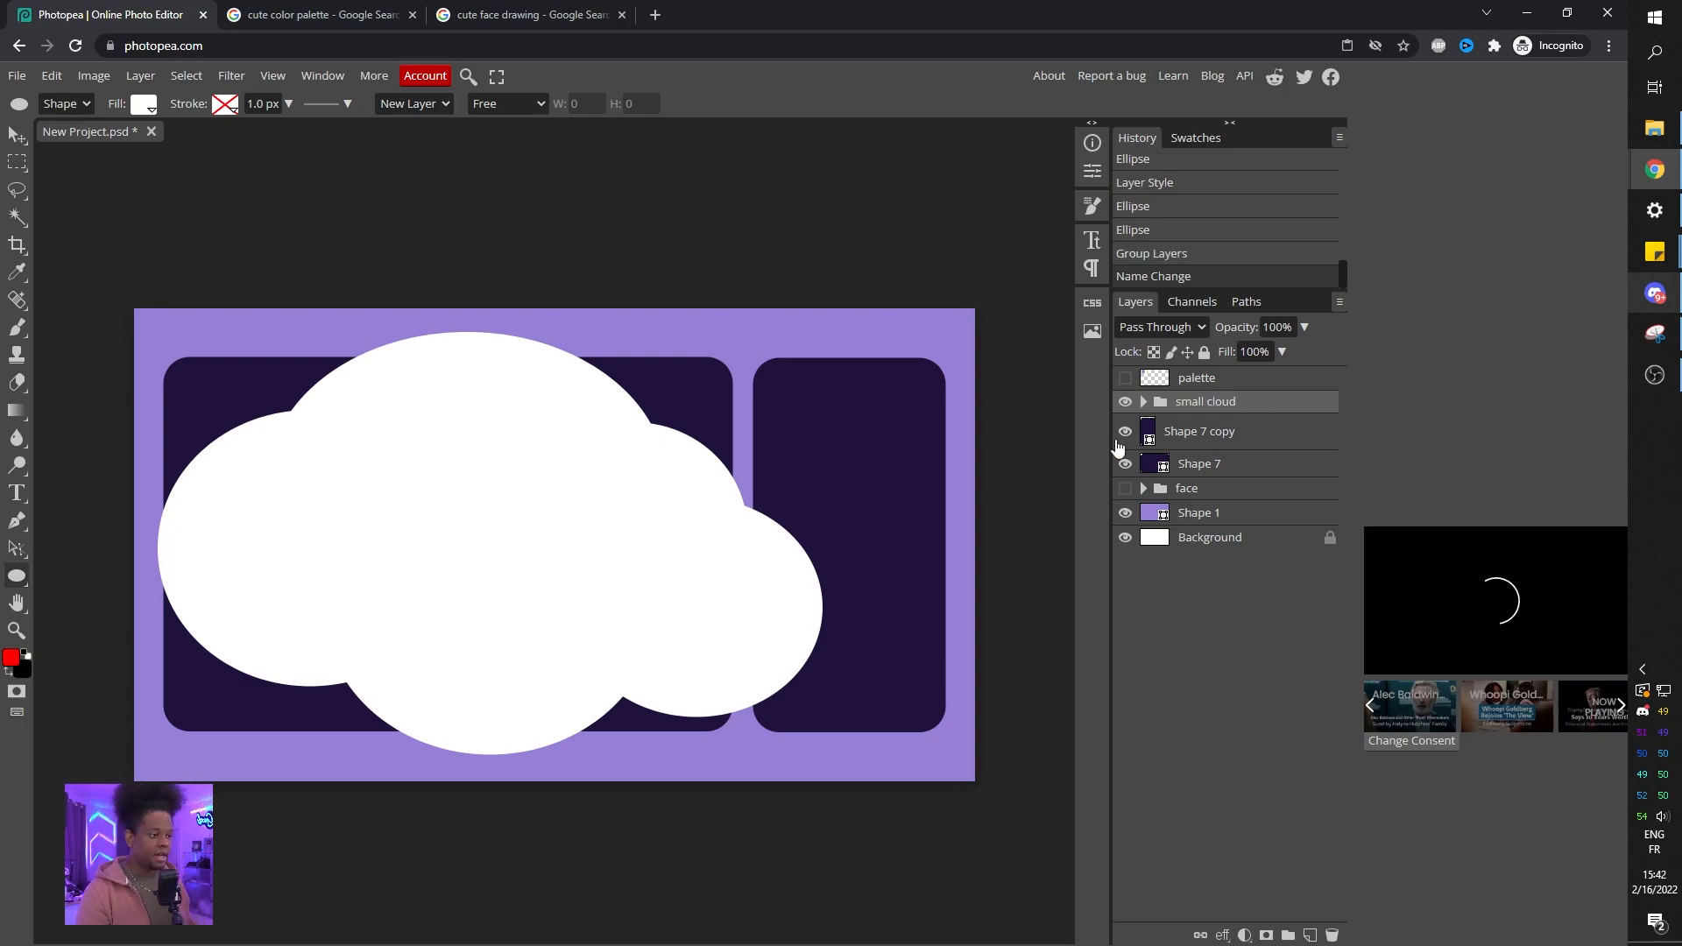
click(1125, 402)
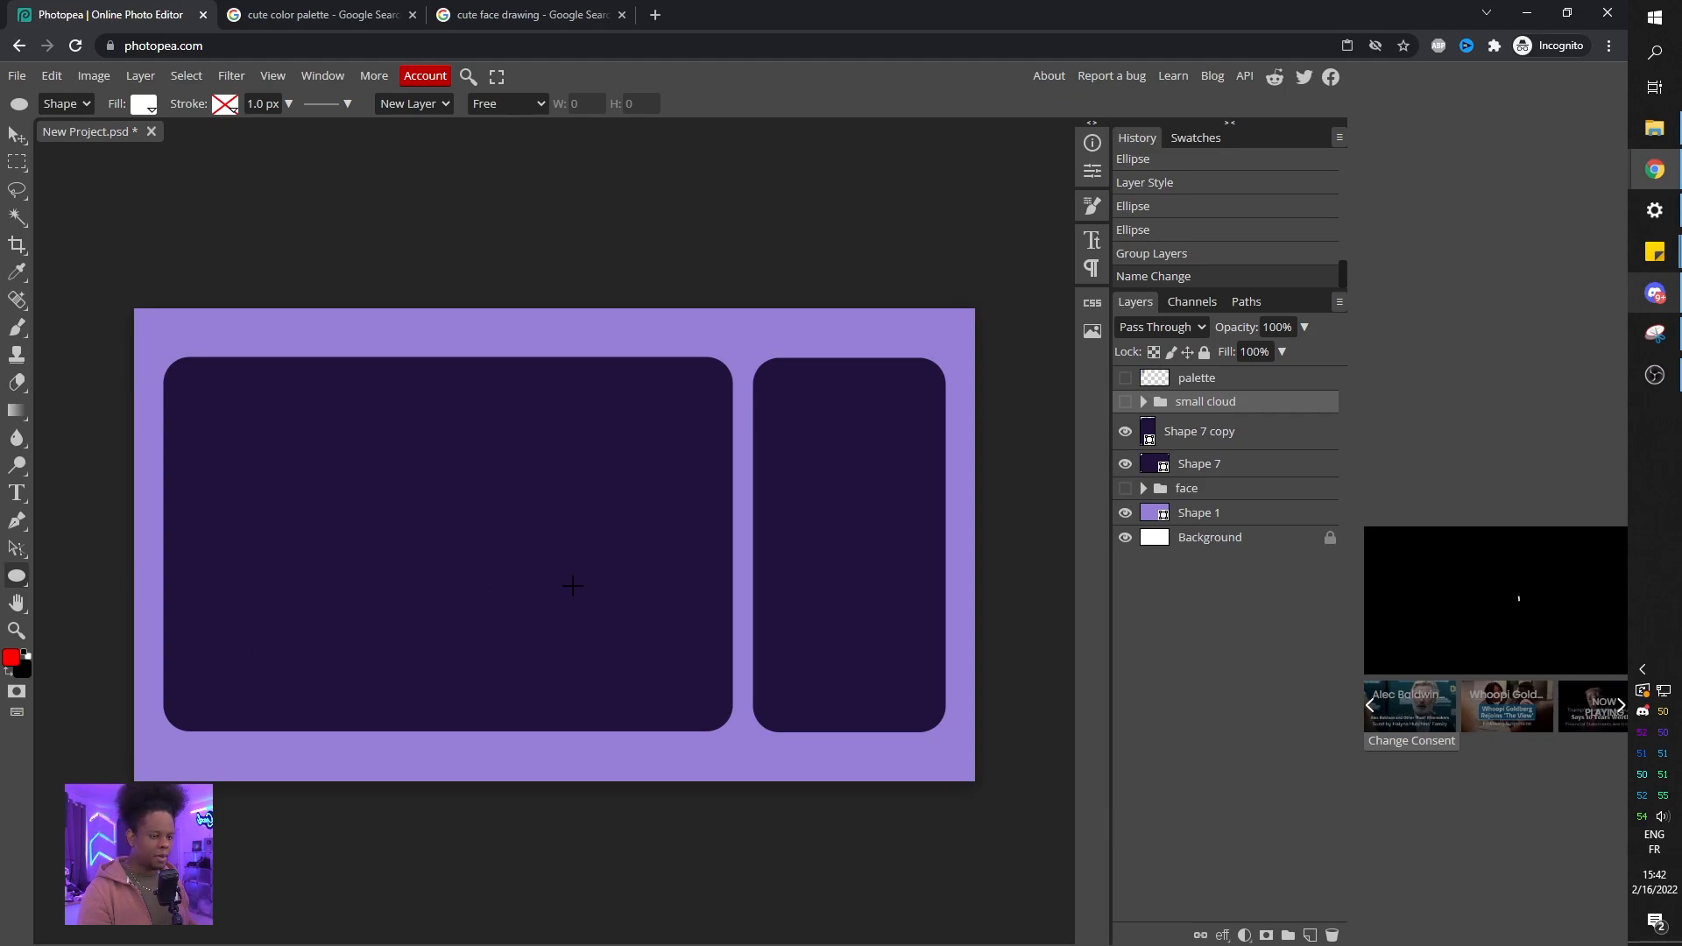
Draw many overlapping white ellipses across the upper part of the panels to form a larger cloud.
drag(161, 436, 318, 602)
drag(274, 403, 502, 580)
mouse_move(399, 472)
mouse_down()
mouse_move(702, 575)
mouse_move(692, 613)
mouse_up()
drag(537, 443, 657, 581)
drag(657, 456, 807, 539)
drag(644, 326, 797, 536)
mouse_move(792, 337)
mouse_down()
mouse_move(939, 480)
mouse_move(915, 467)
mouse_up()
drag(681, 491, 404, 323)
drag(471, 508, 225, 316)
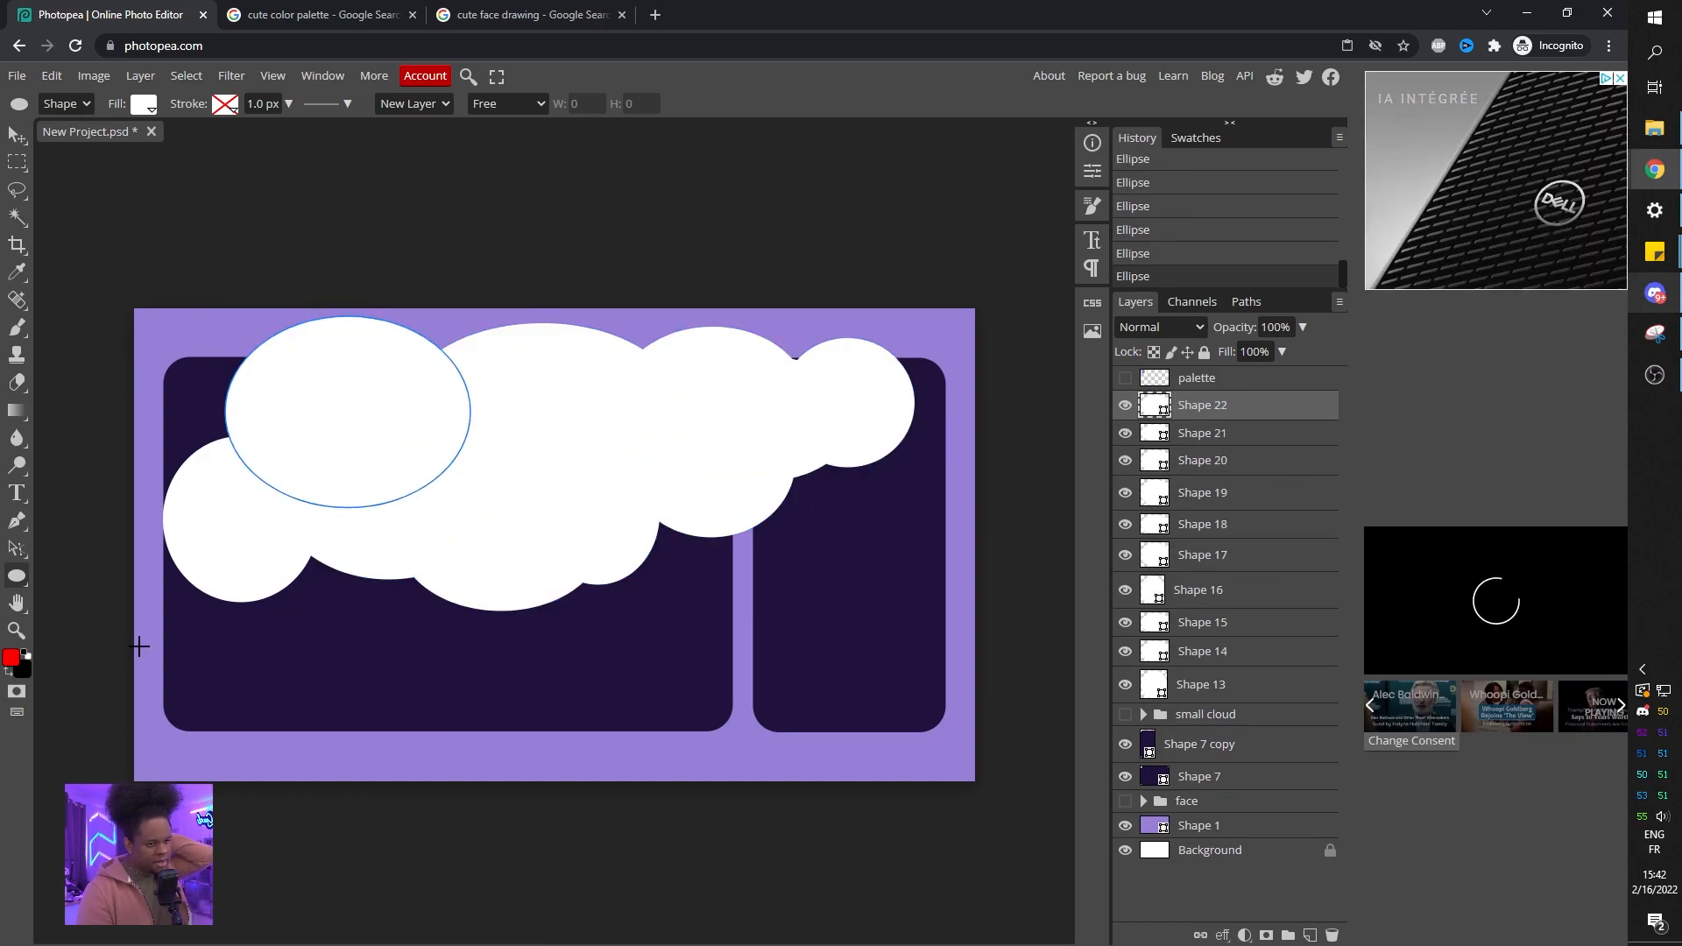
Reposition a couple of the new ellipses to refine the cloud's outline.
click(1208, 434)
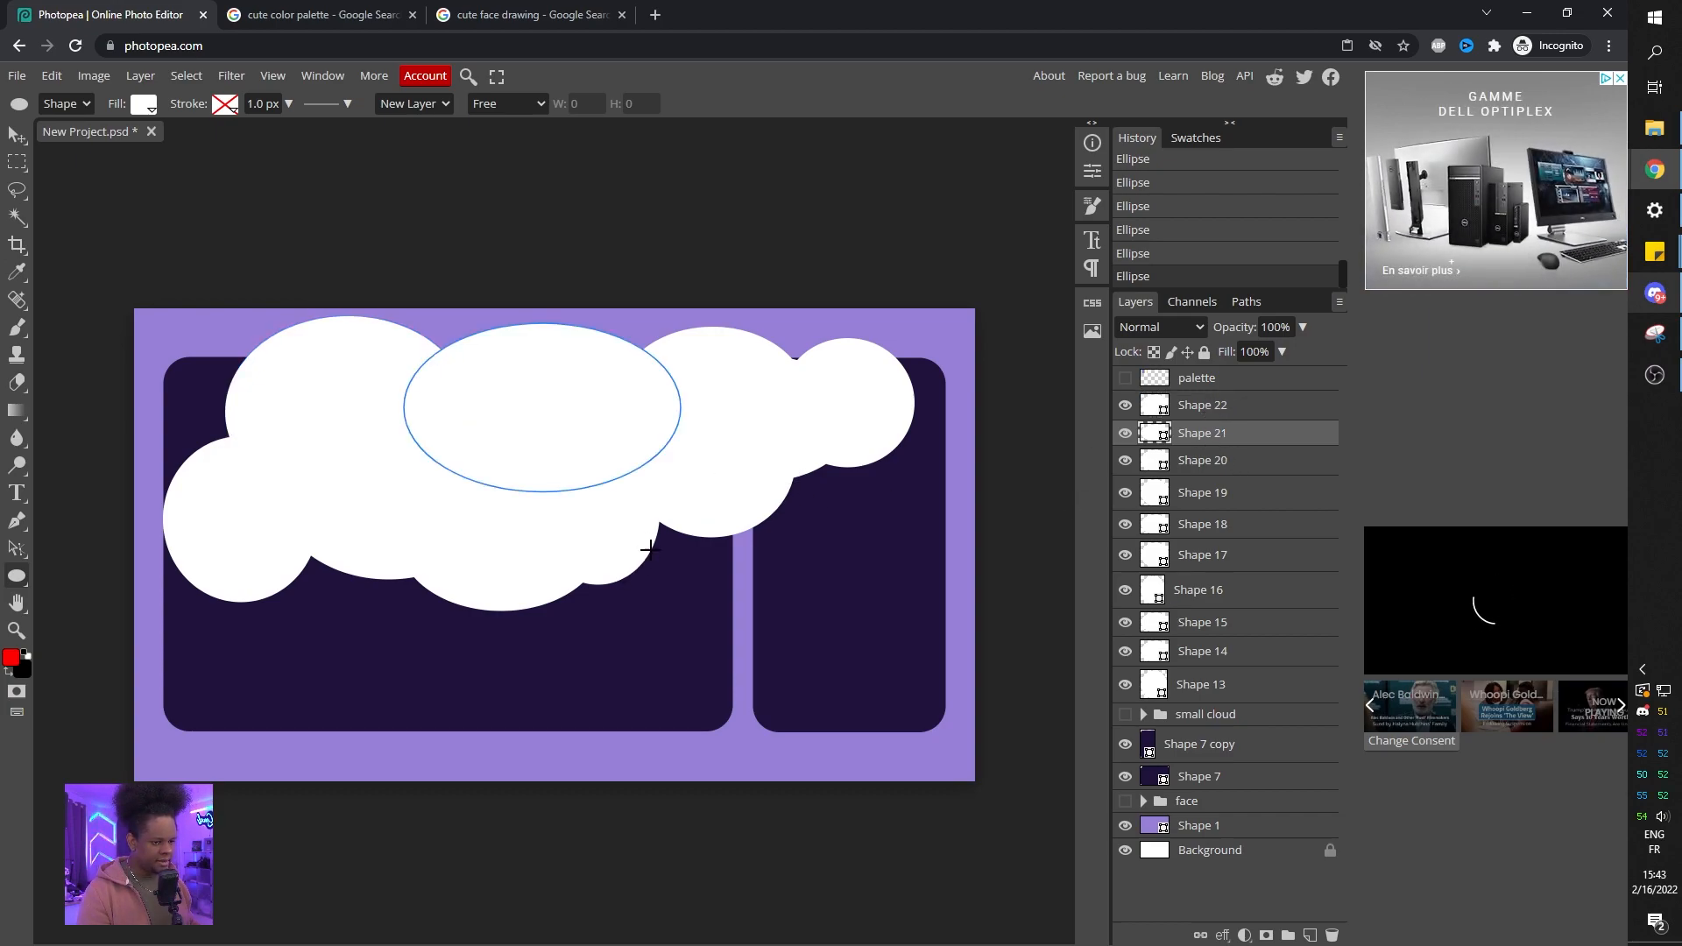
click(1200, 460)
click(1220, 493)
click(1220, 525)
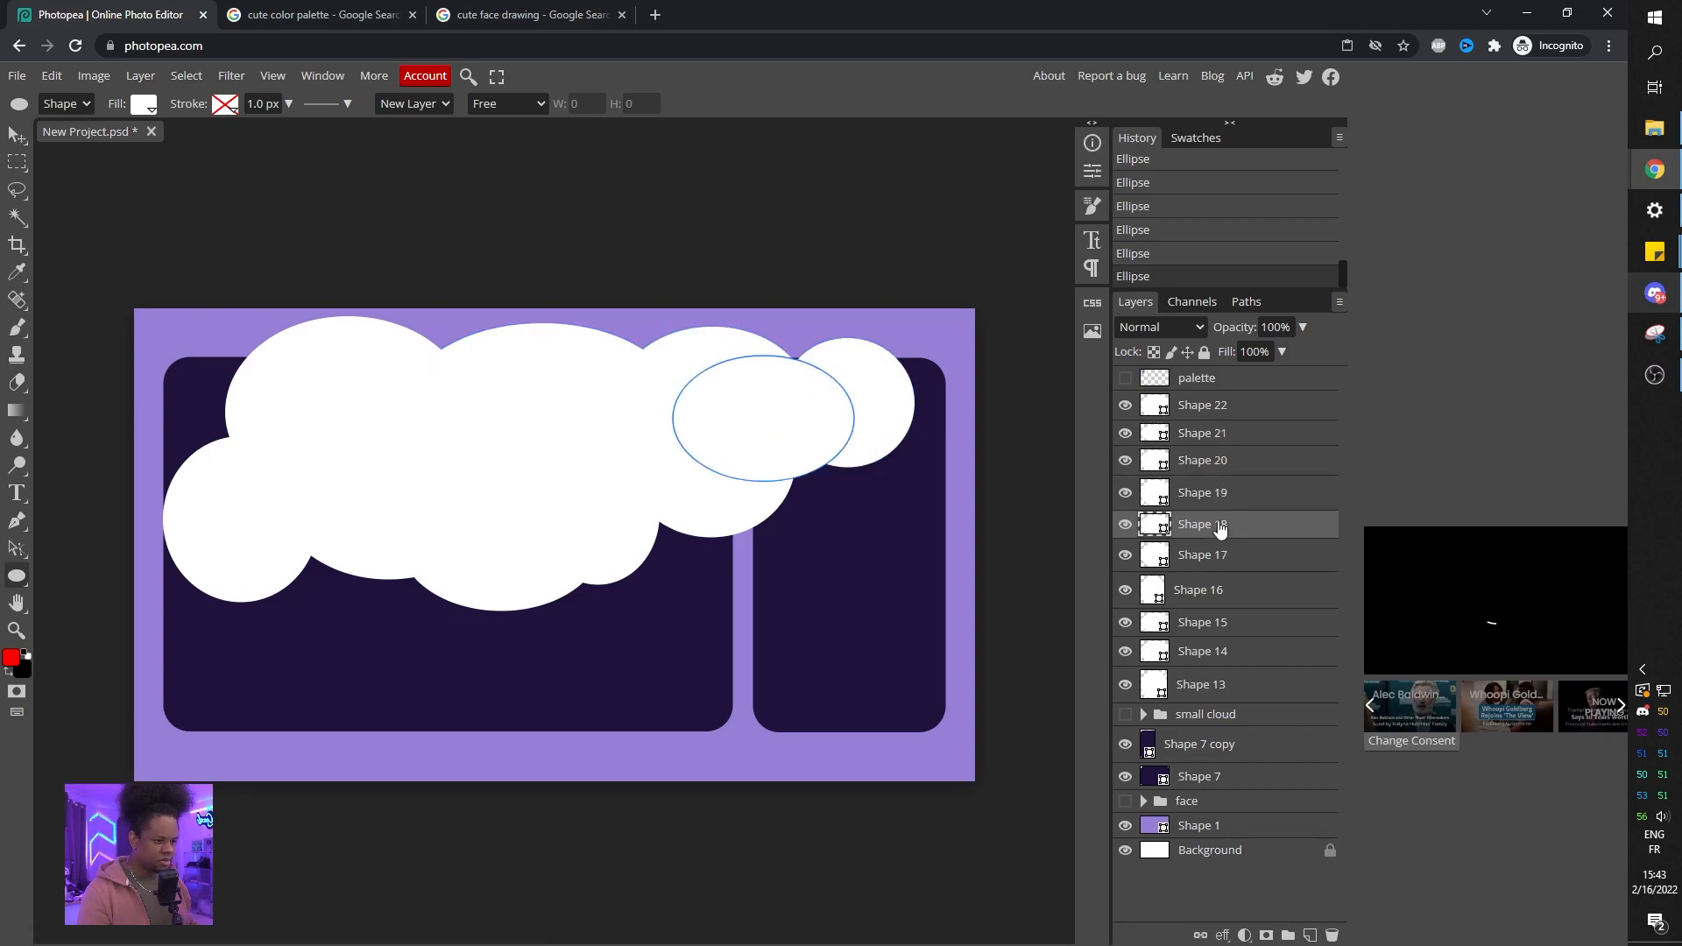
click(1216, 496)
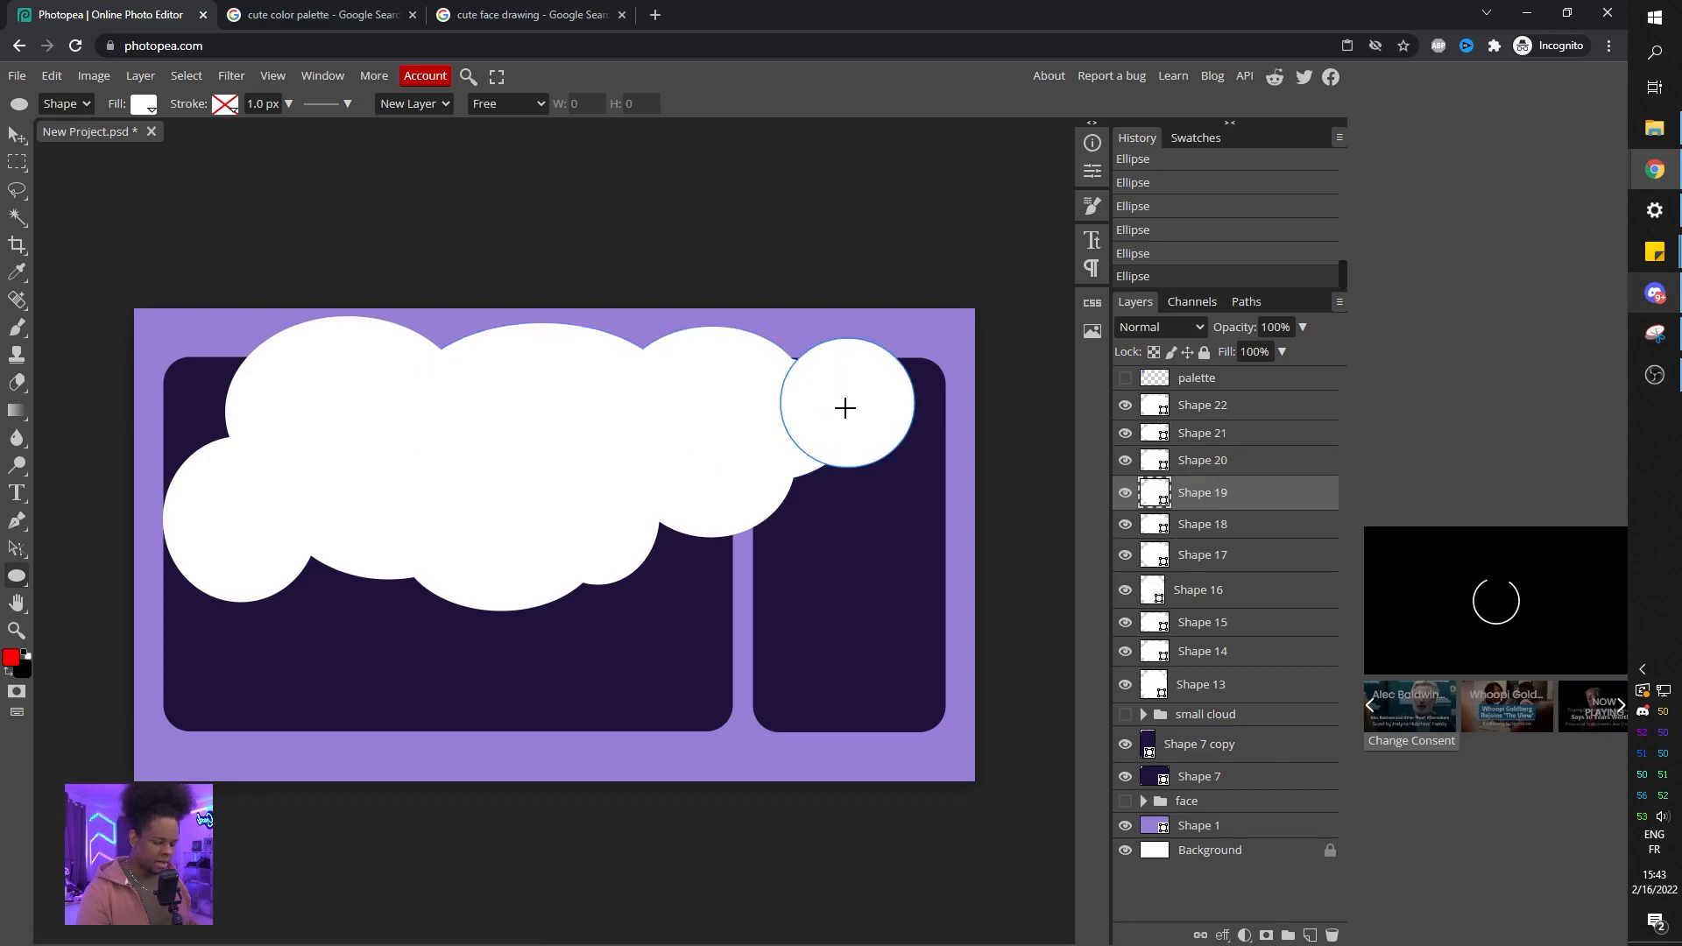
key(v)
drag(828, 413, 796, 403)
click(1178, 555)
drag(721, 482, 707, 491)
click(1240, 623)
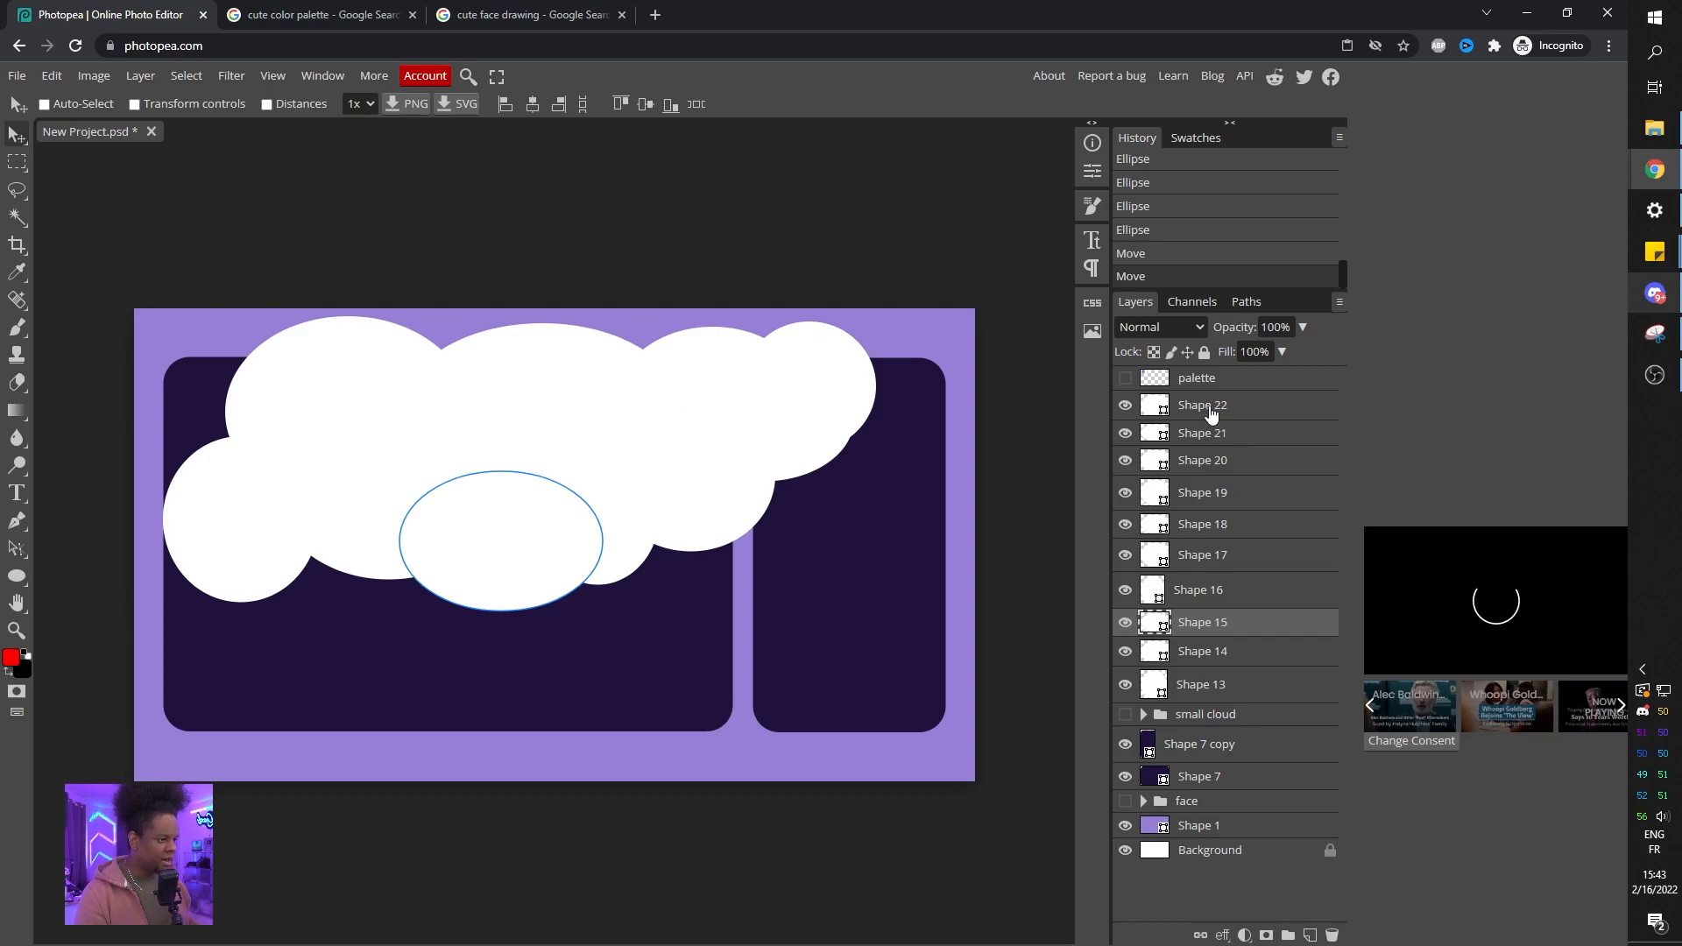
Group all the larger cloud's ellipses into a folder named big cloud.
click(1212, 414)
shift+click(1227, 693)
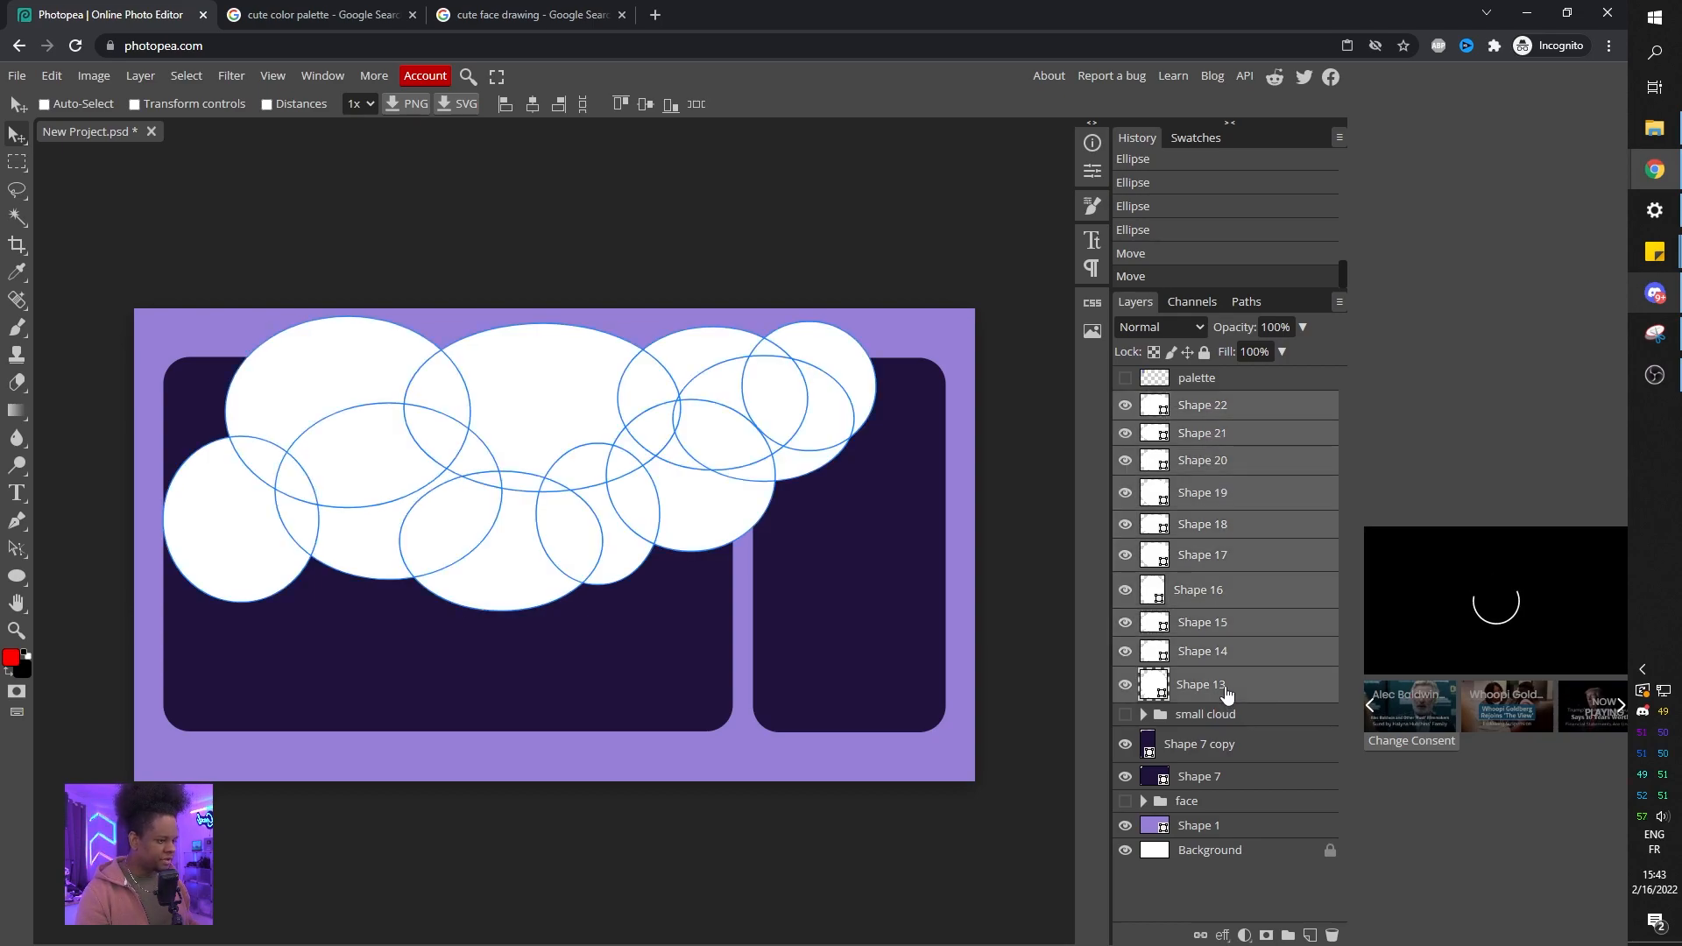
key(ctrl+g)
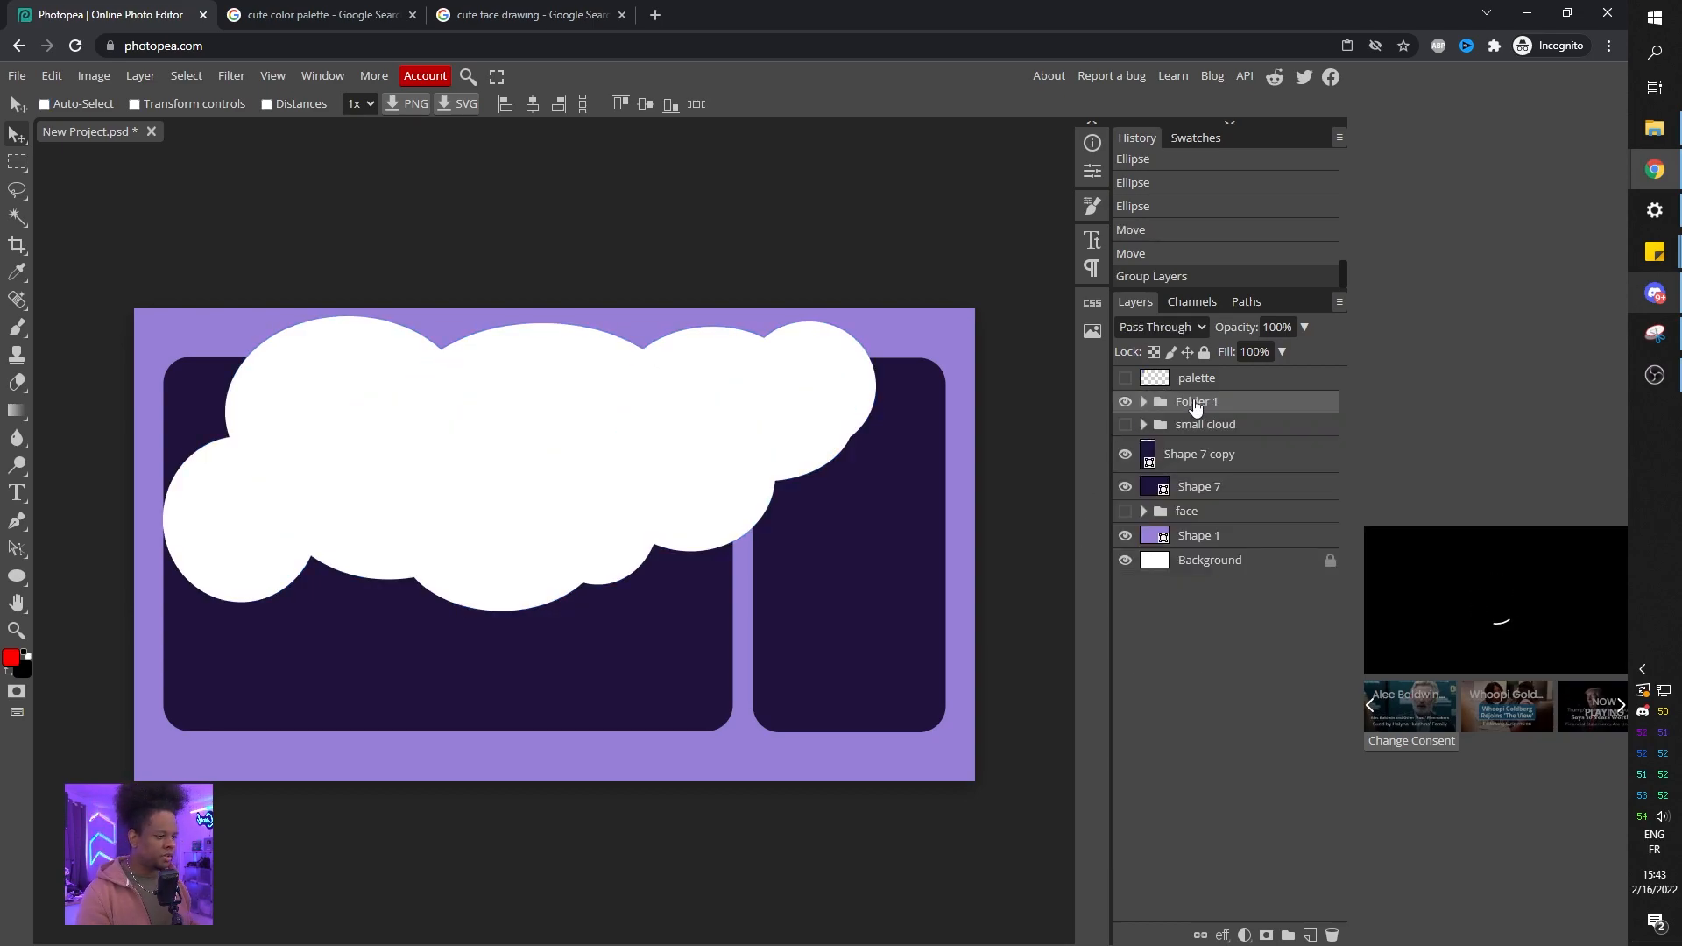
double_click(1196, 403)
text(b)
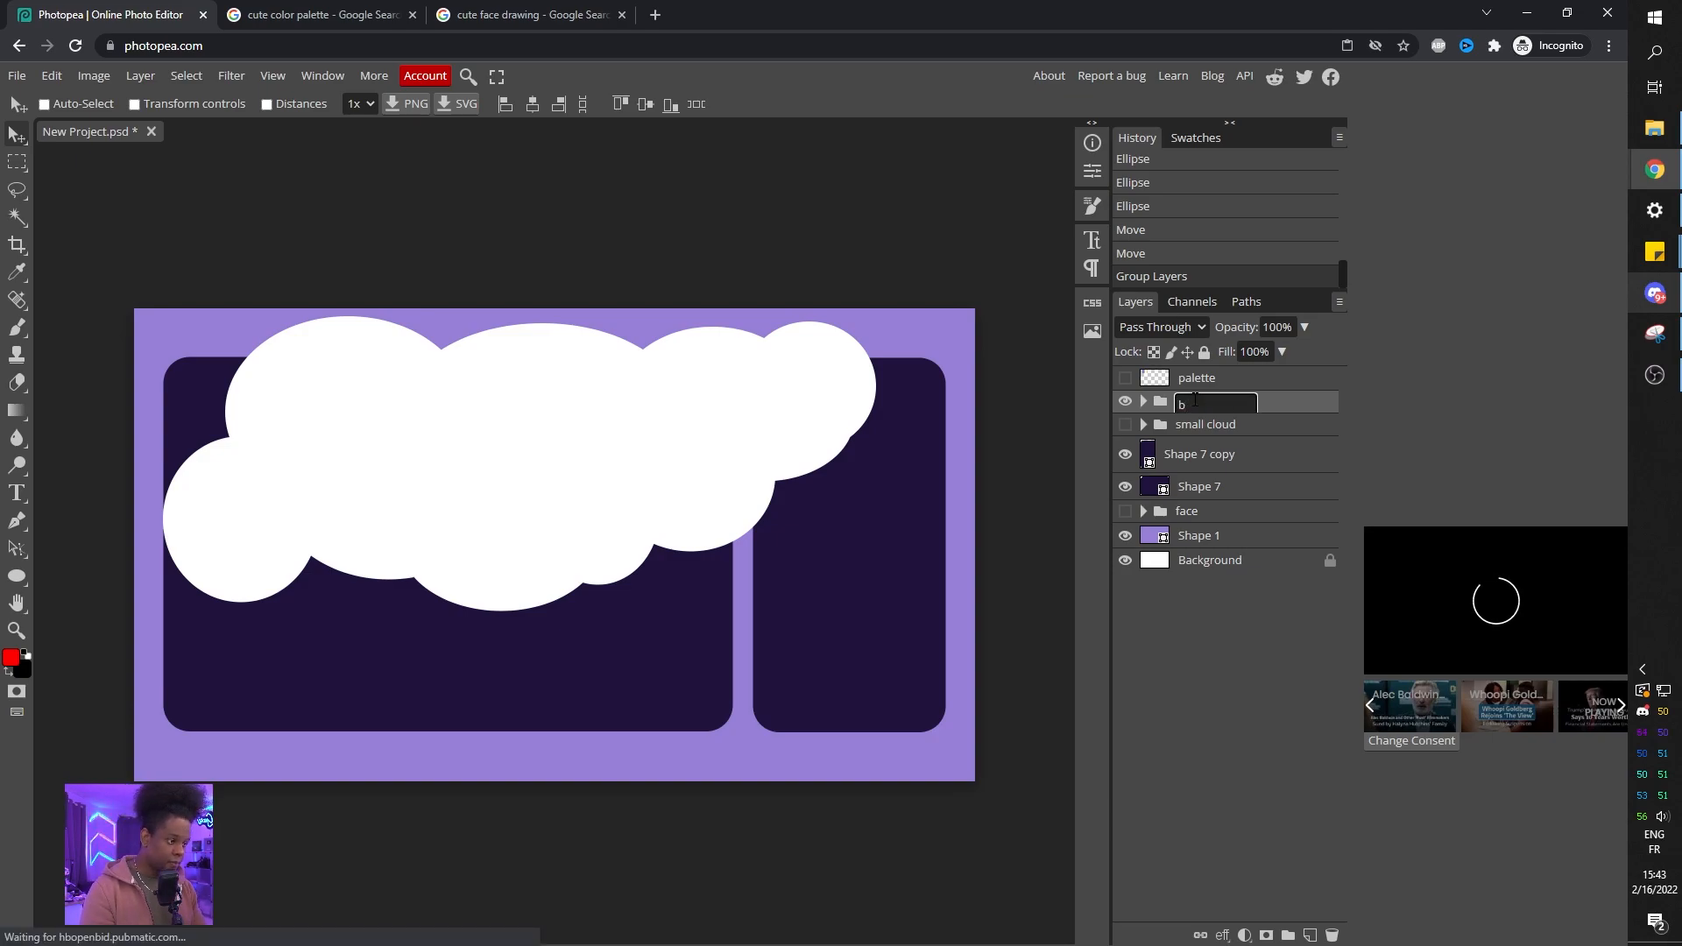
text(ig cloud)
key(Return)
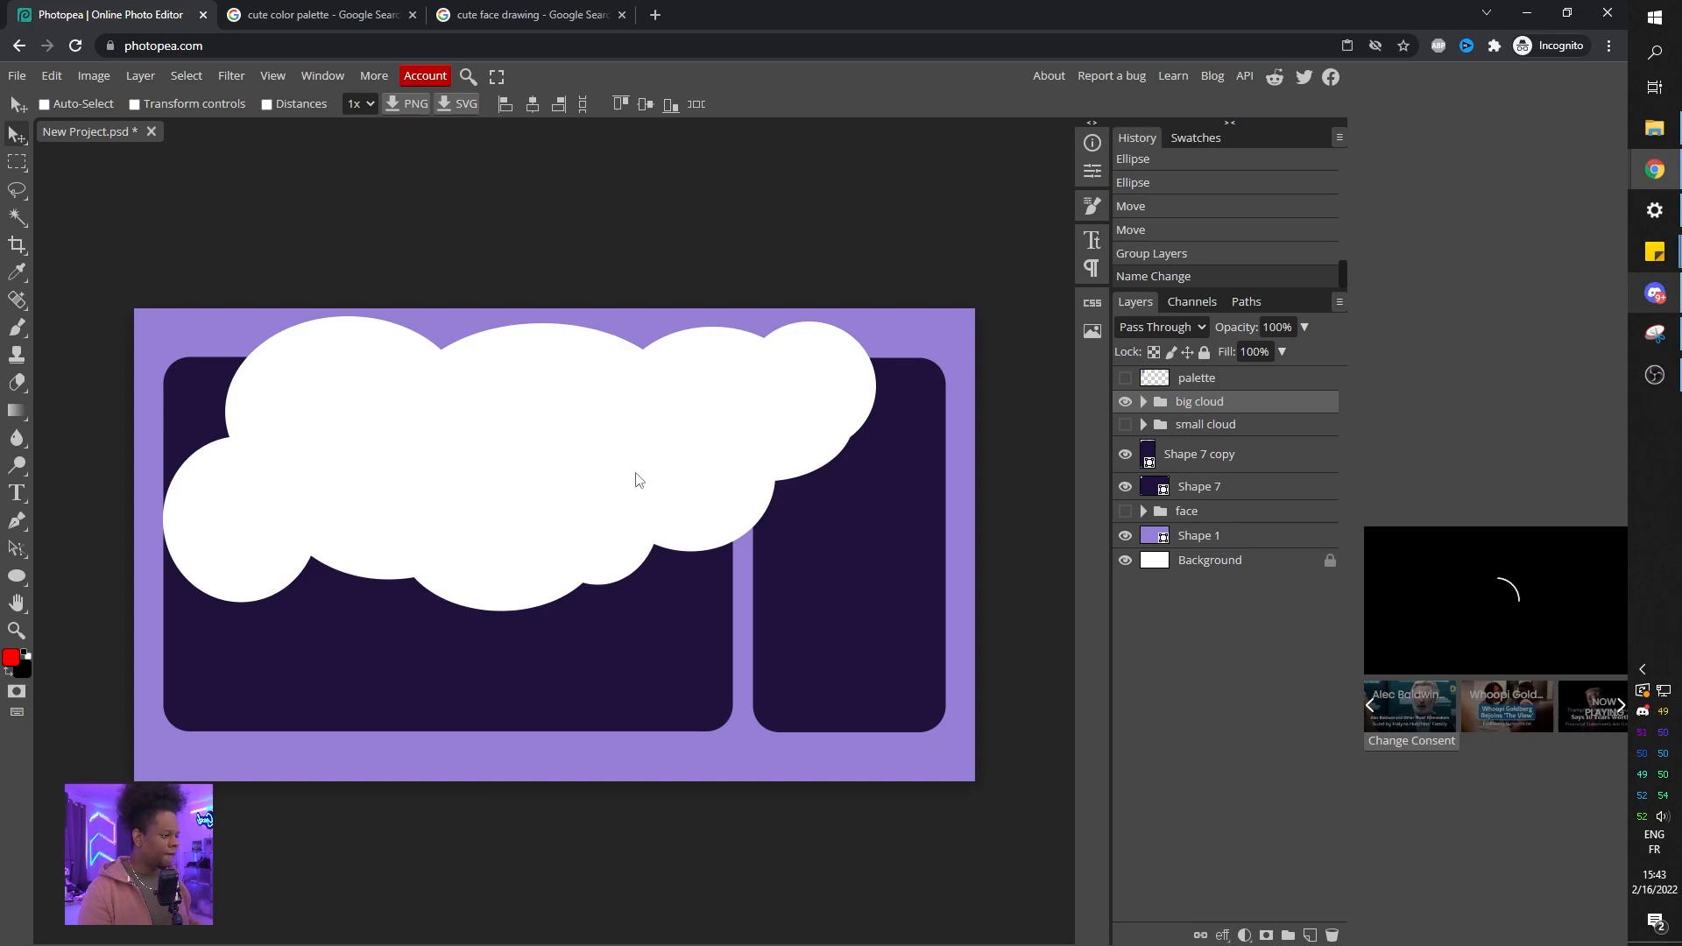
Move the big cloud group to the canvas's upper-left corner and rotate it about 8.5°.
drag(639, 480, 253, 395)
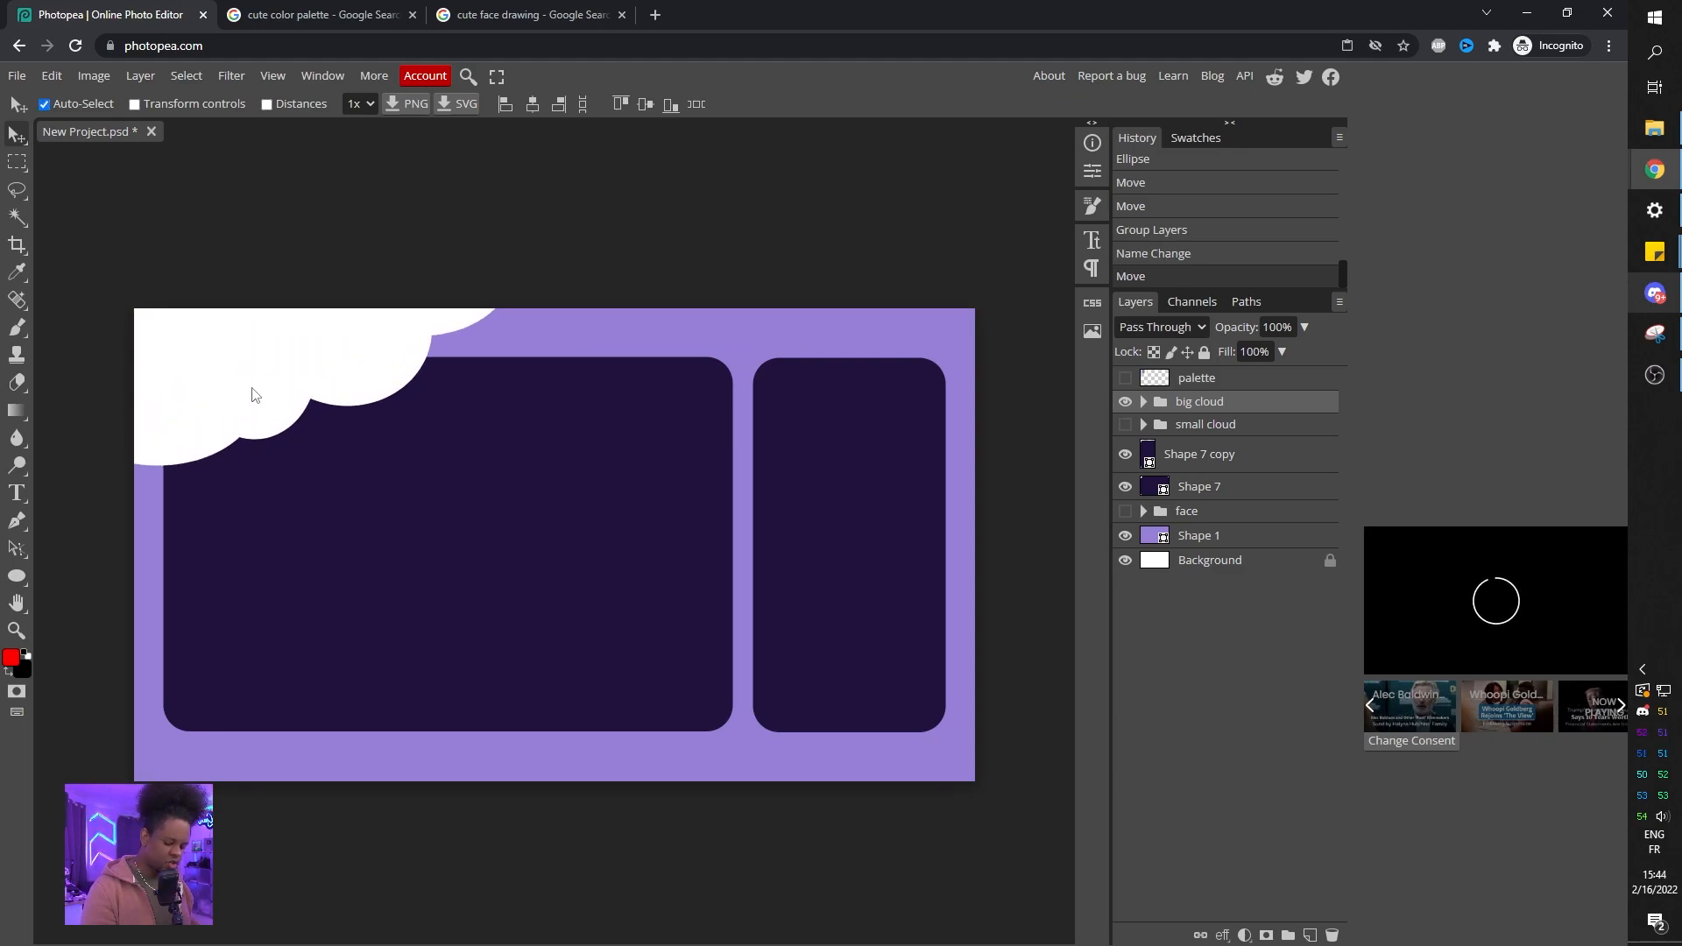
key(ctrl+t)
drag(614, 213, 631, 271)
drag(148, 348, 185, 292)
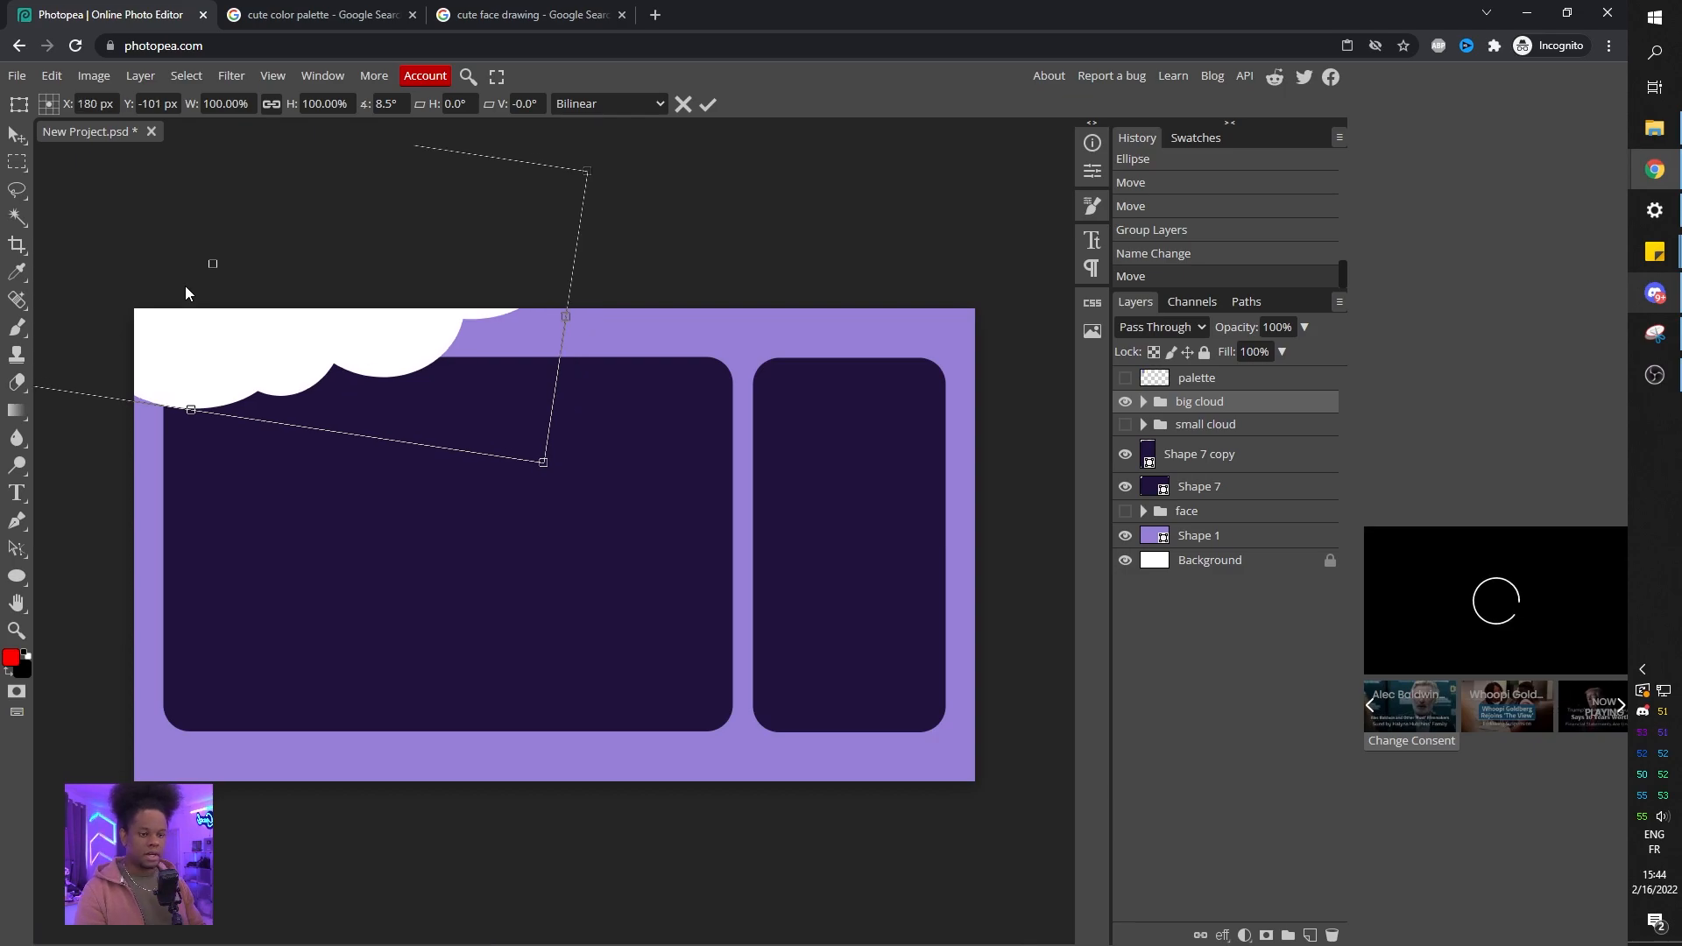
key(Return)
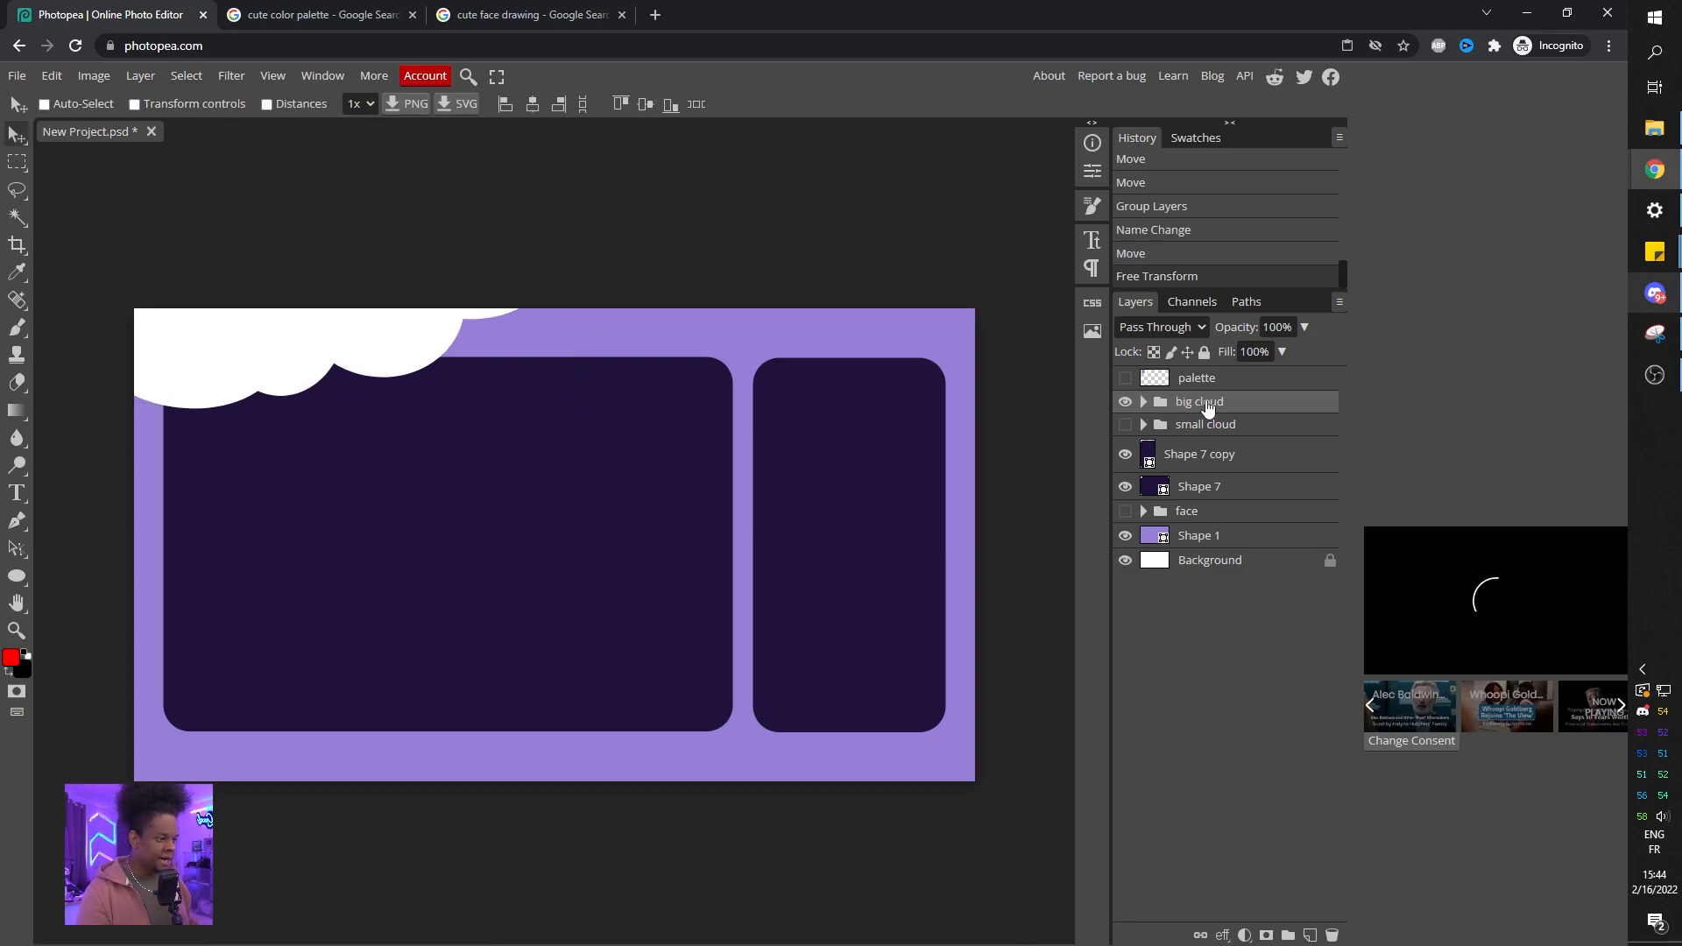
Duplicate the big cloud group and move the copy down to the canvas's lower edge.
drag(1211, 405, 1212, 388)
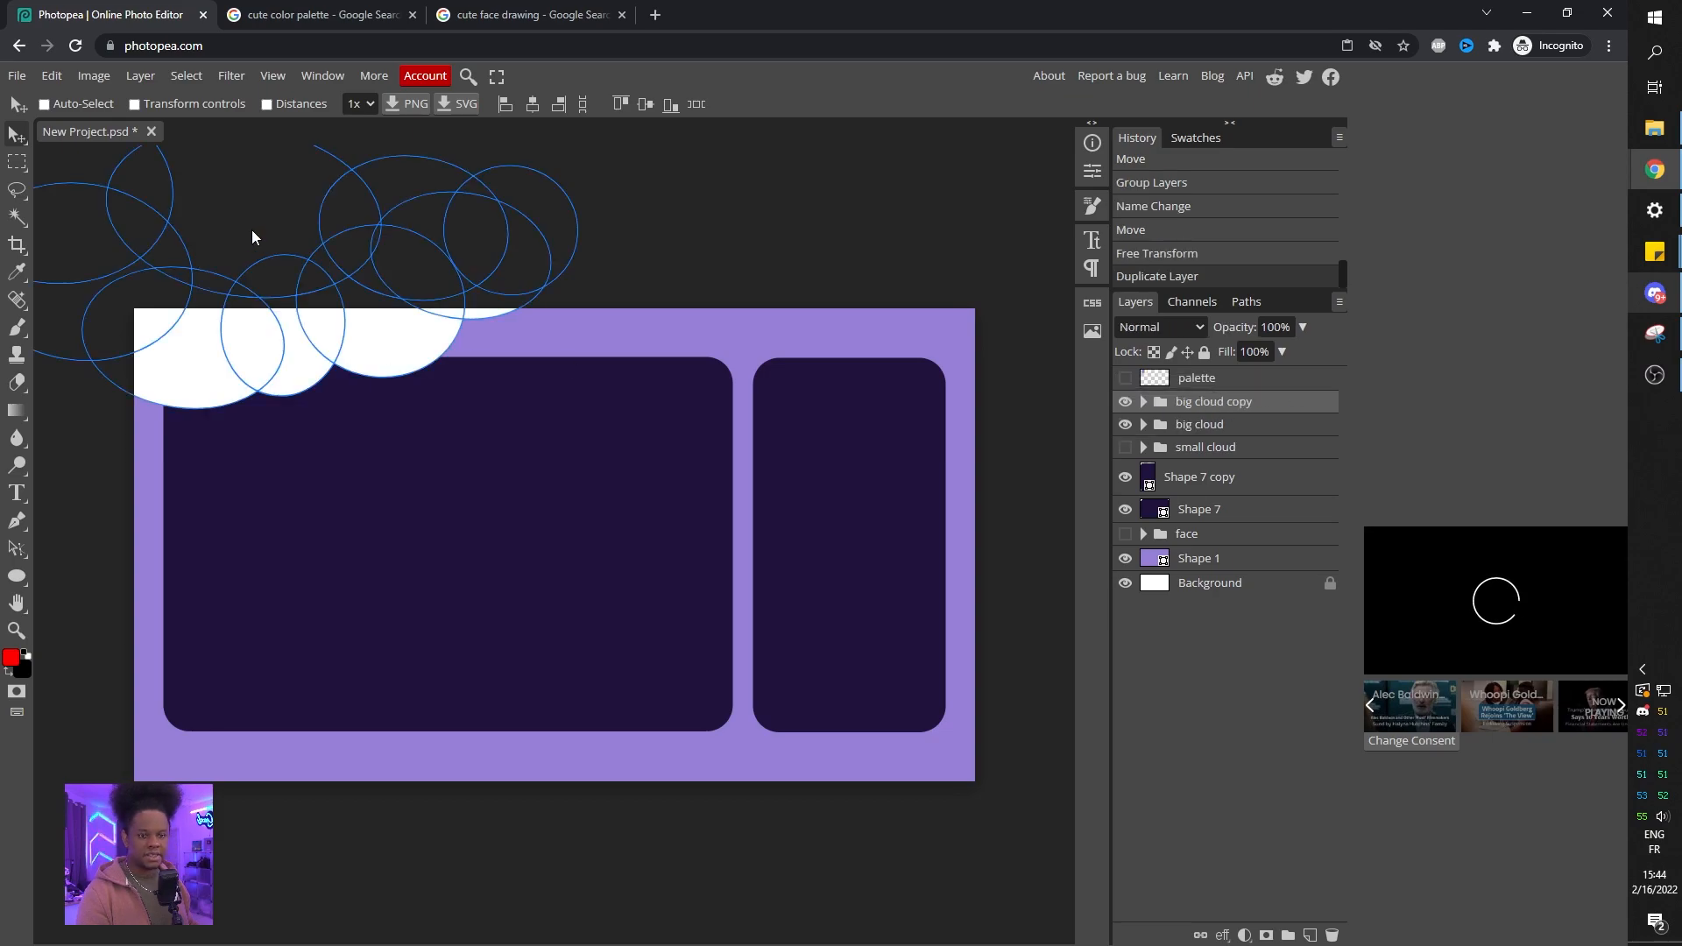
drag(296, 253, 793, 710)
drag(496, 646, 552, 780)
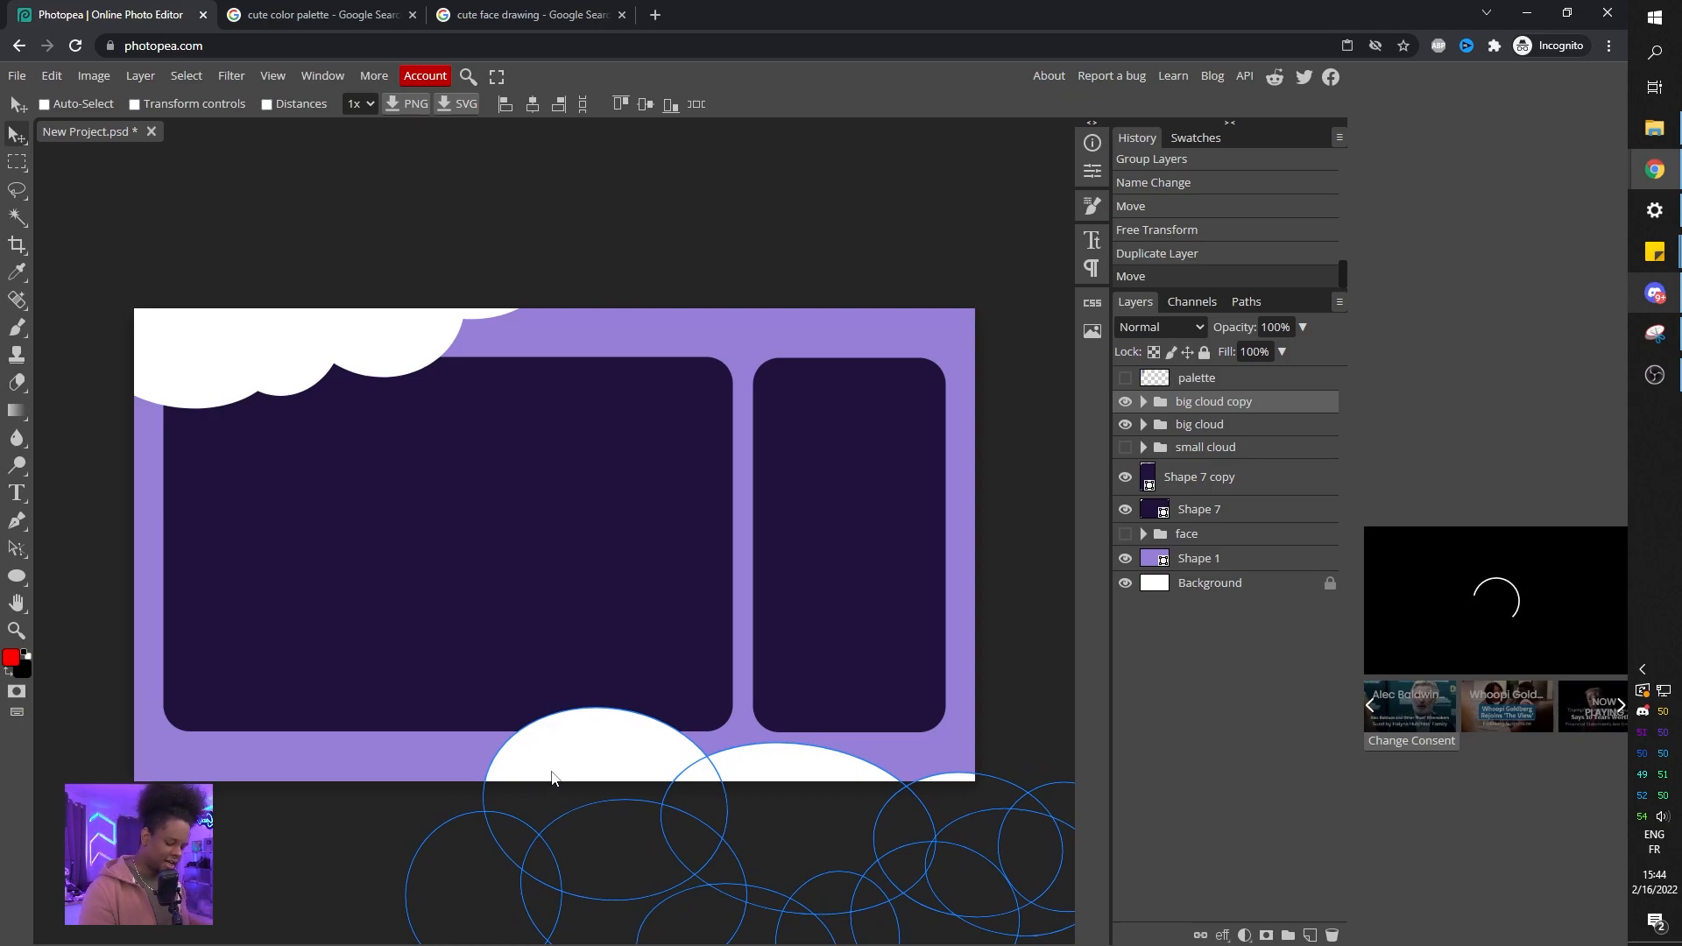
Flip the copied cloud group vertically, then rotate and scale it to hug the canvas's lower-right edge.
key(ctrl+t)
drag(328, 648, 379, 739)
drag(592, 724, 557, 558)
right_click(609, 591)
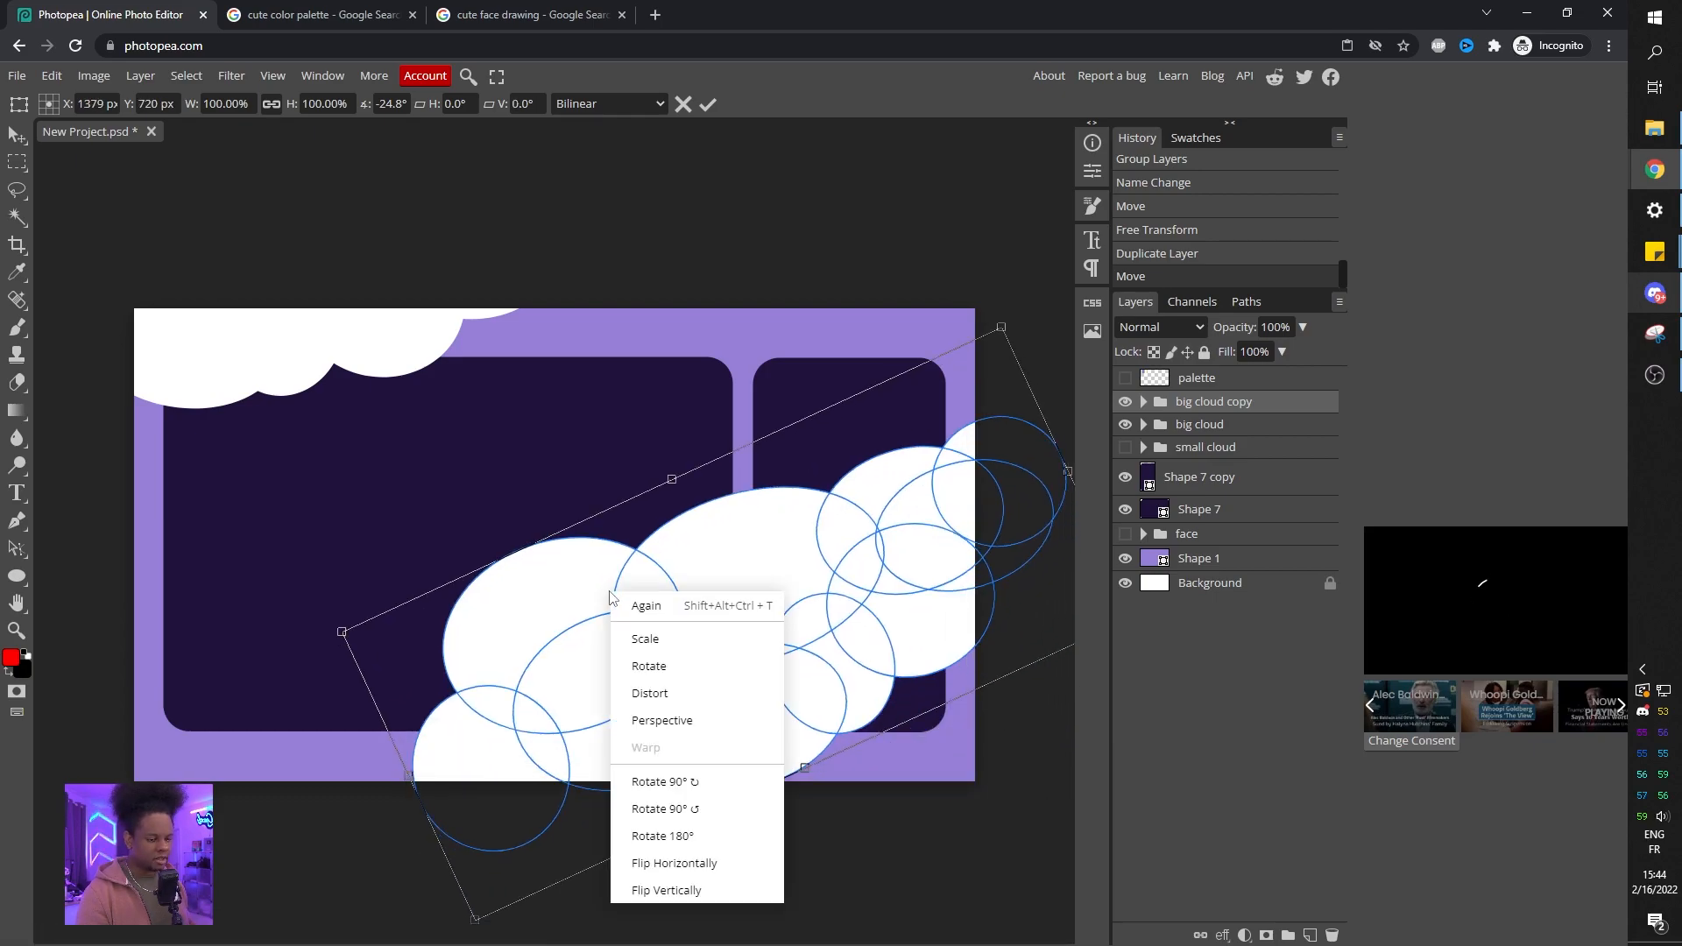
click(668, 891)
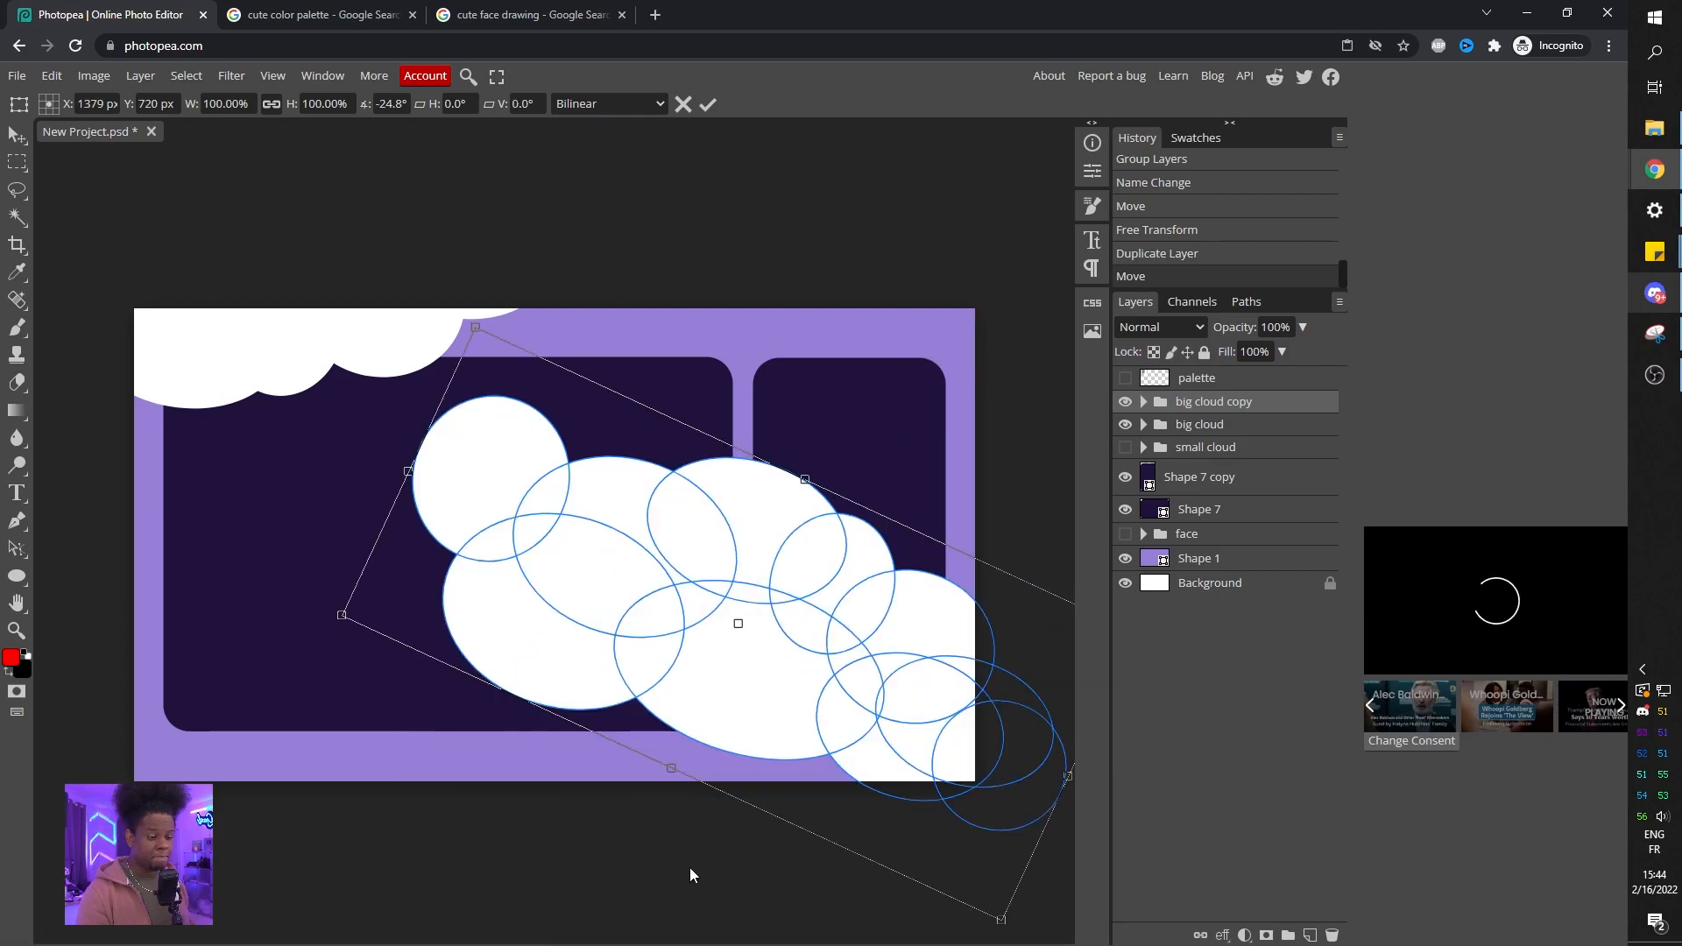
drag(330, 523, 398, 799)
drag(646, 555, 703, 692)
drag(412, 696, 612, 789)
drag(820, 778, 682, 833)
drag(424, 828, 441, 869)
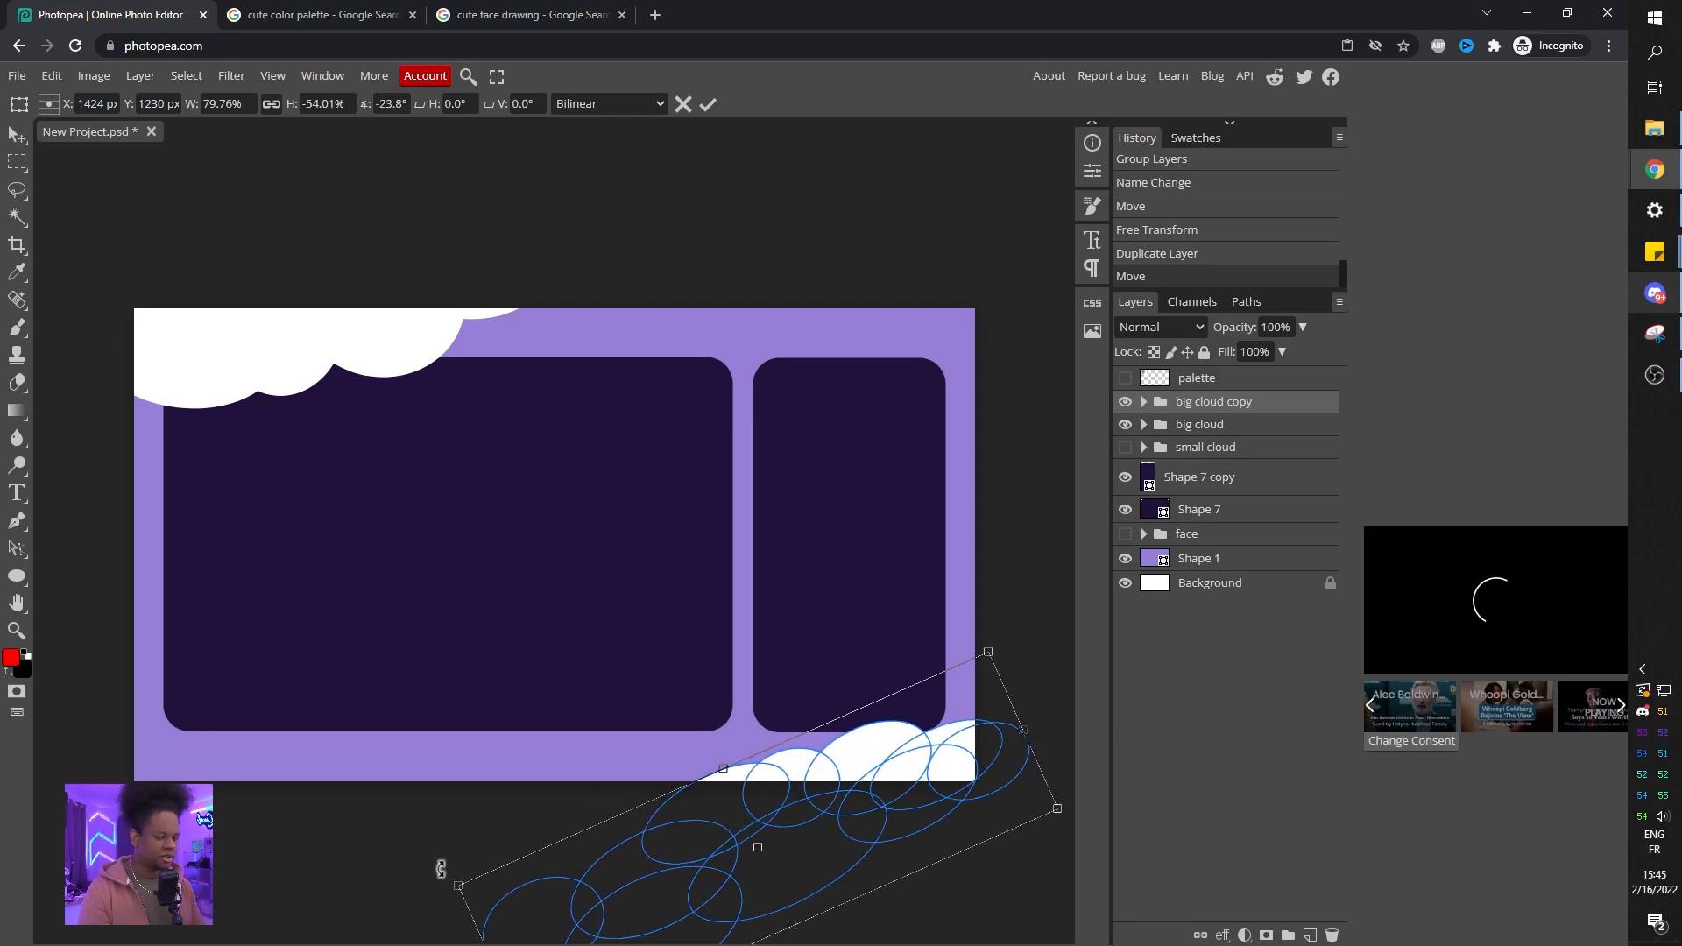
key(Return)
click(1213, 585)
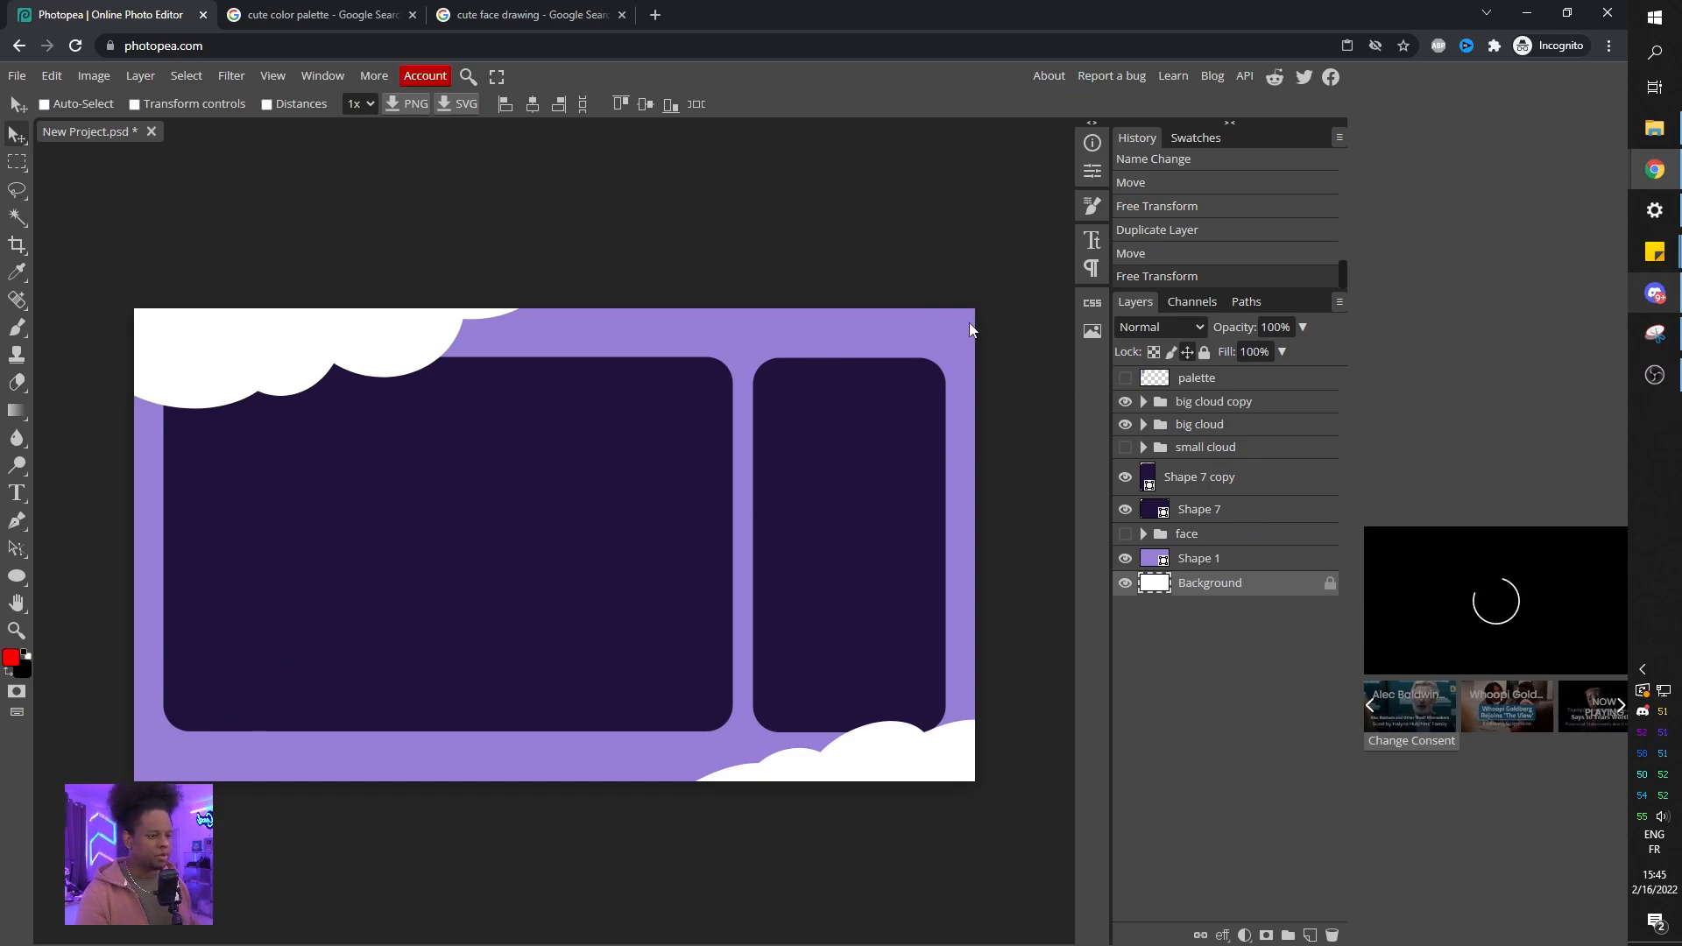
click(16, 576)
click(83, 594)
mouse_move(624, 405)
mouse_down()
mouse_move(726, 500)
mouse_move(974, 415)
mouse_move(127, 789)
mouse_move(223, 771)
mouse_move(198, 763)
mouse_move(214, 740)
mouse_move(199, 762)
mouse_up()
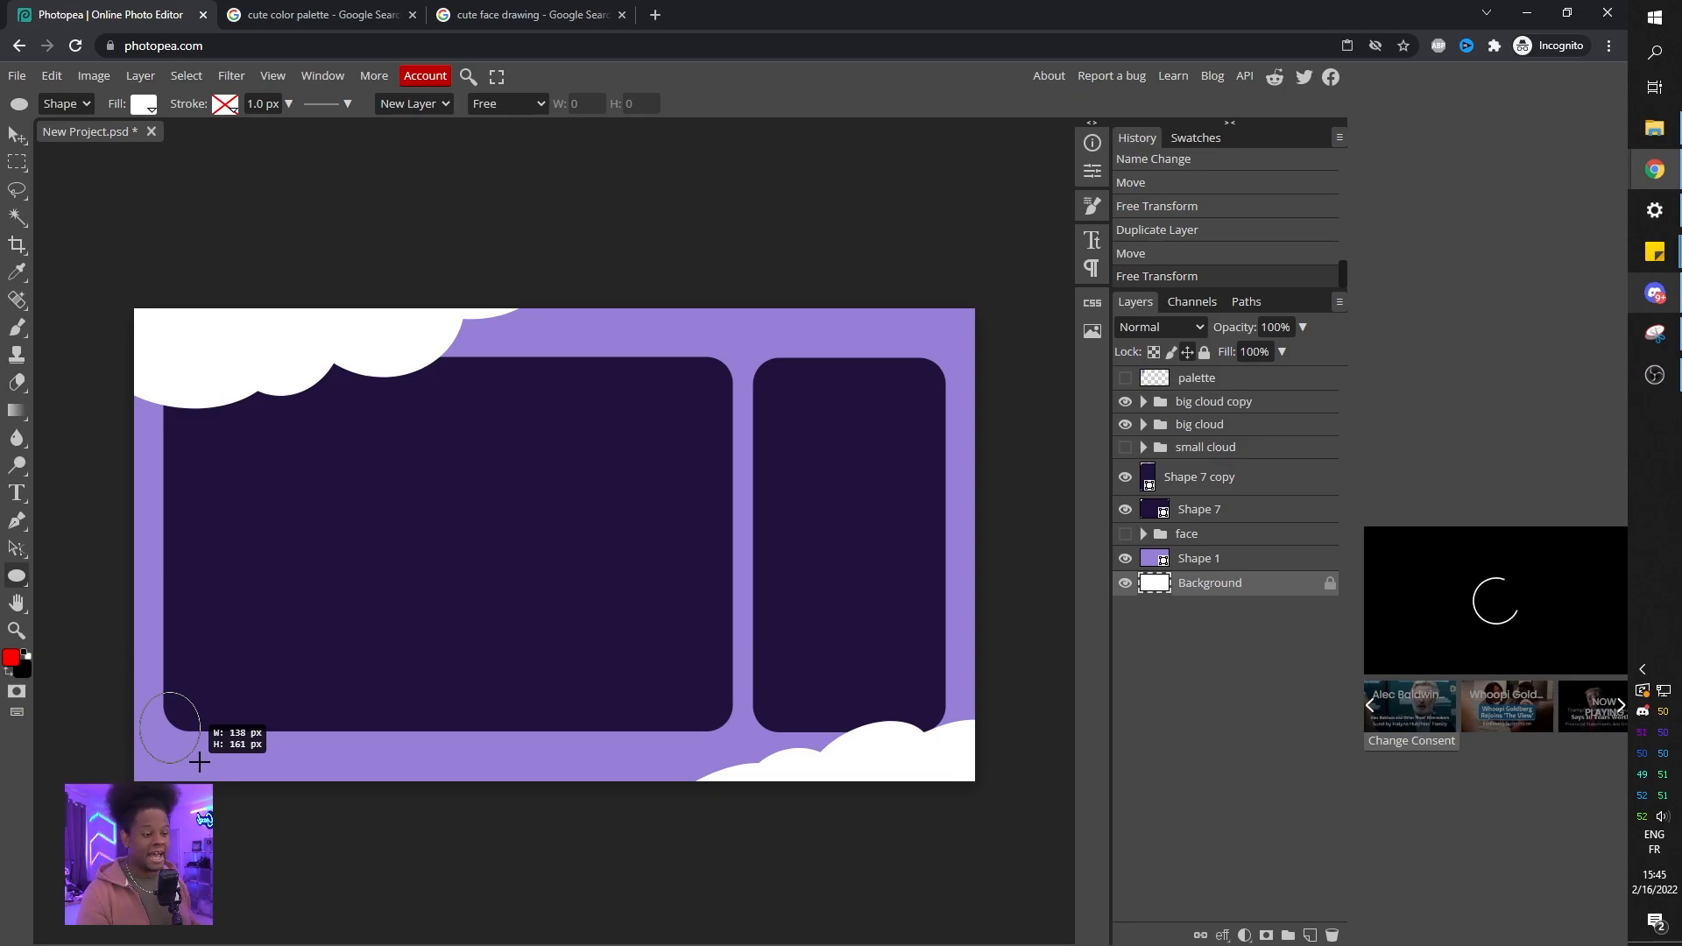
drag(200, 763, 200, 762)
key(ctrl+z)
Draw a white rounded rectangle with 60 px corner radius in the main panel and move its layer above the cloud groups.
right_click(17, 576)
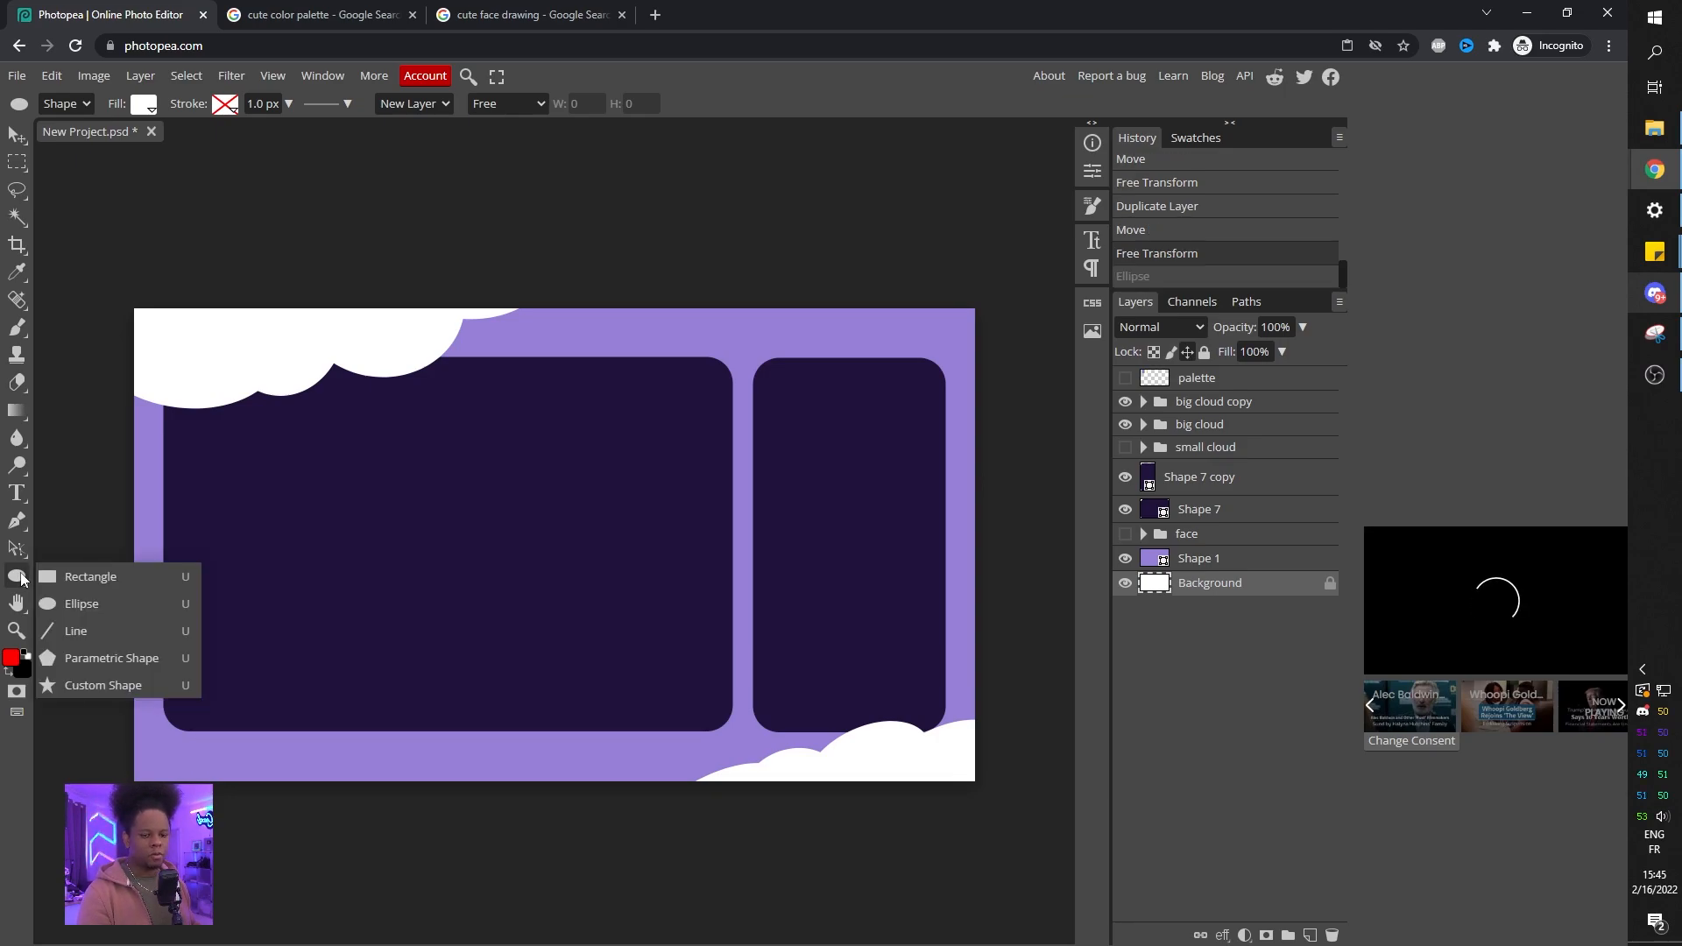
click(119, 574)
drag(510, 504, 570, 602)
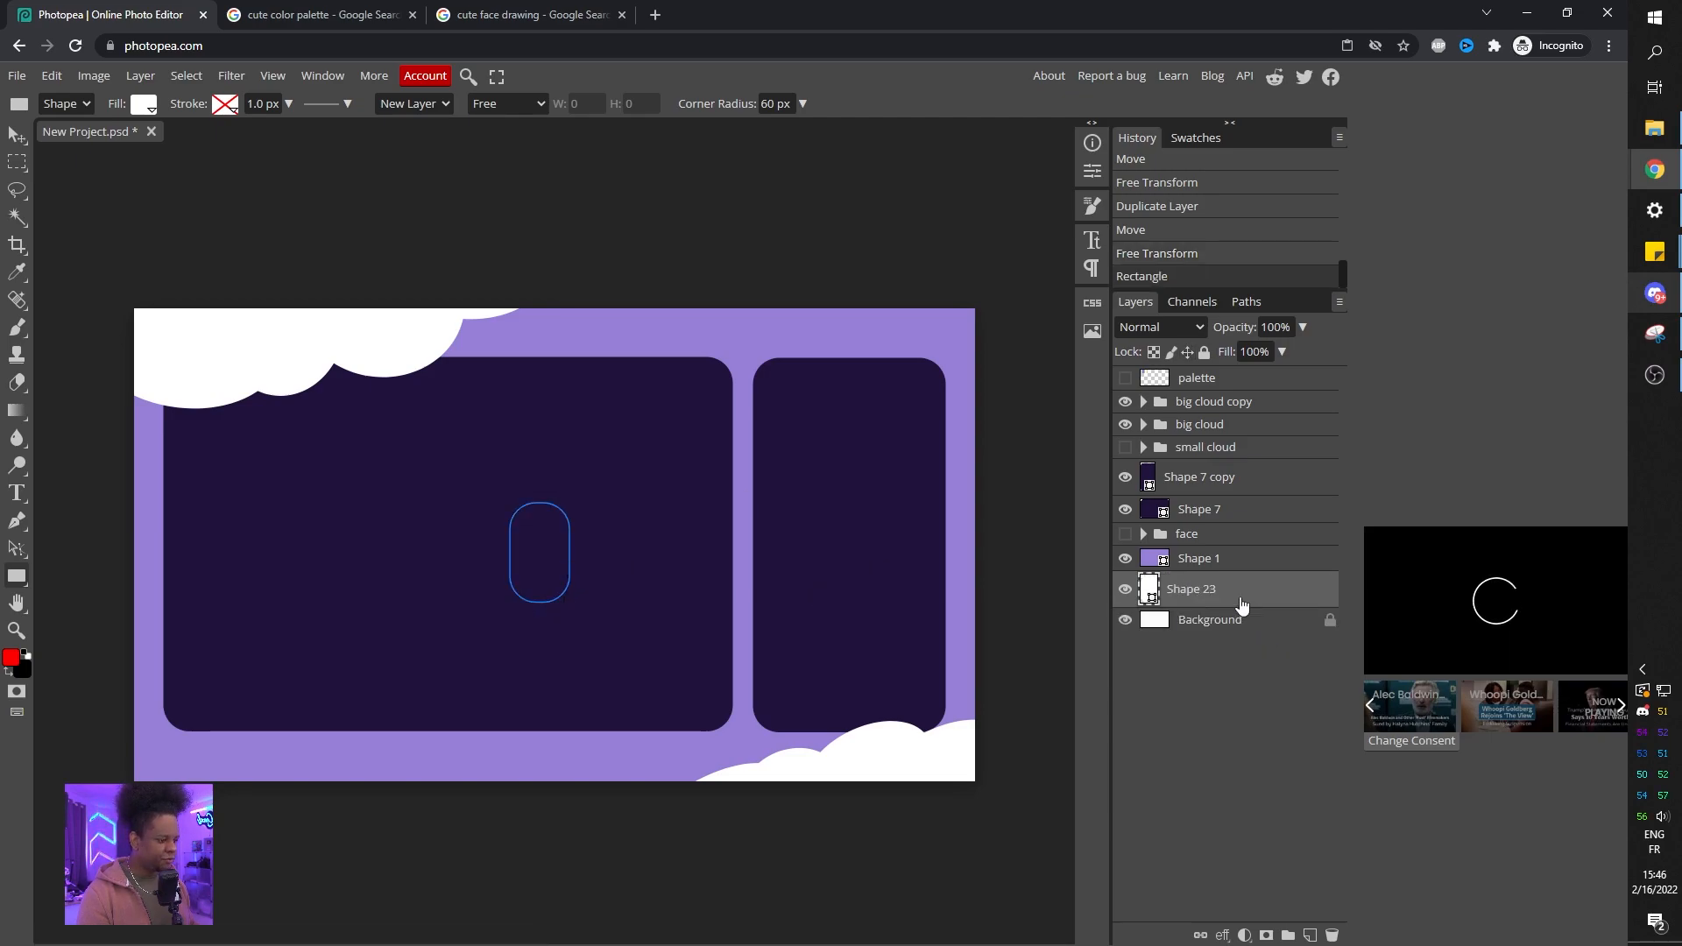
drag(1218, 601, 1222, 384)
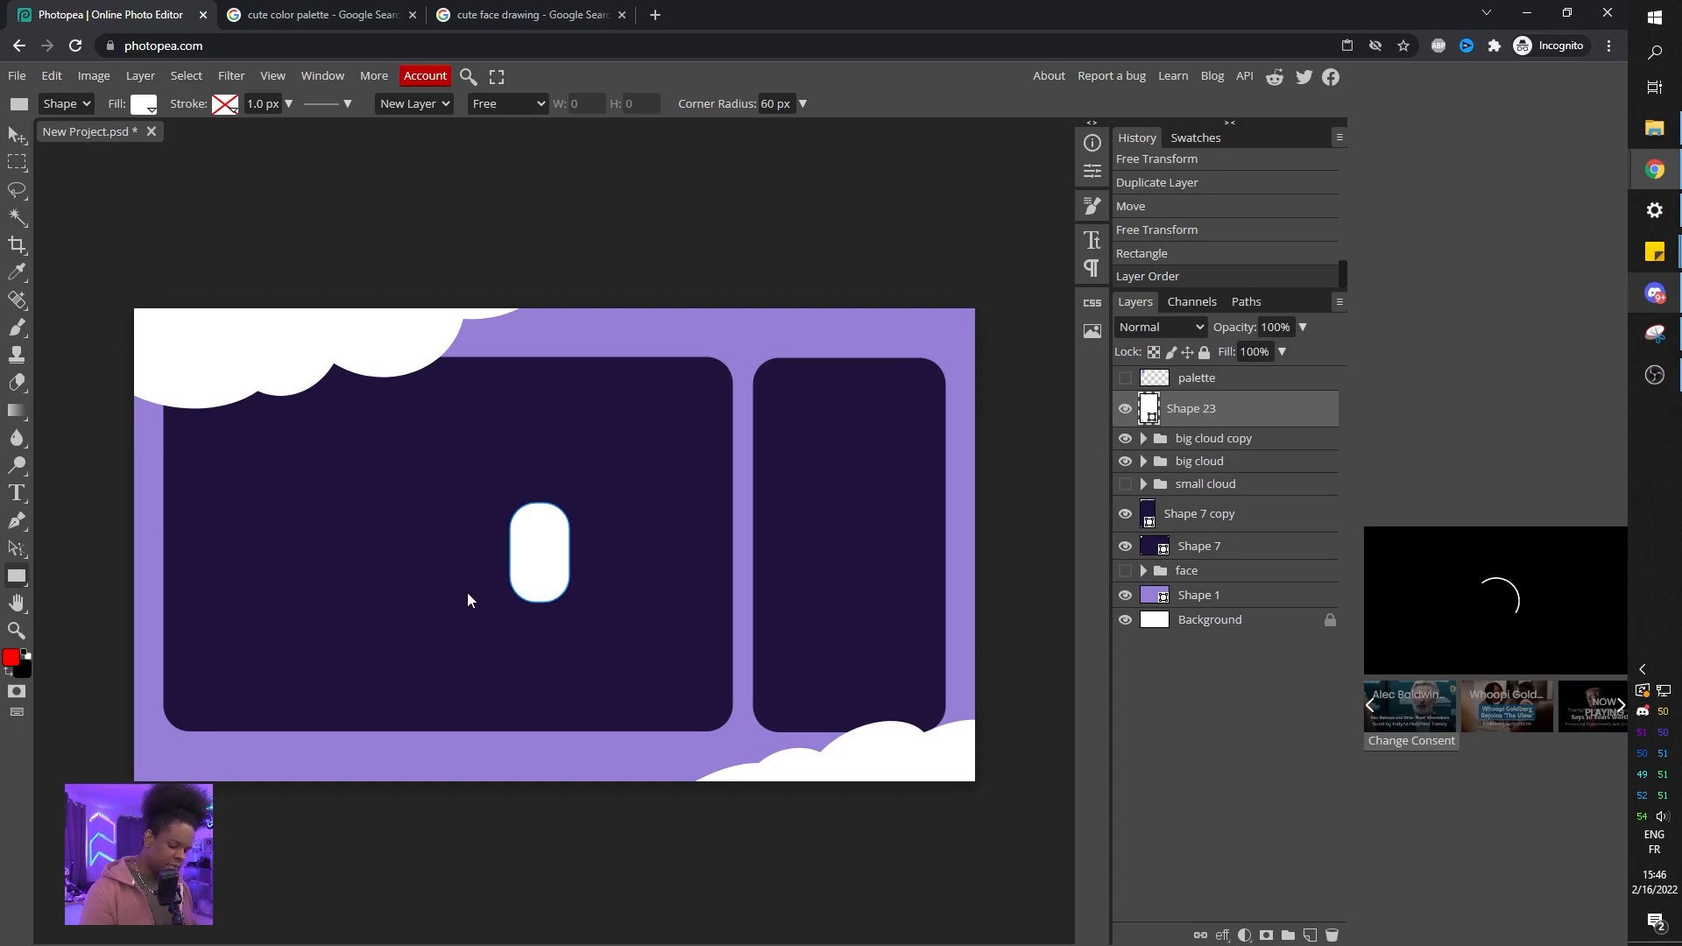
Warp the rounded rectangle into a slightly tilted, bean-like body shape.
key(ctrl+t)
right_click(544, 539)
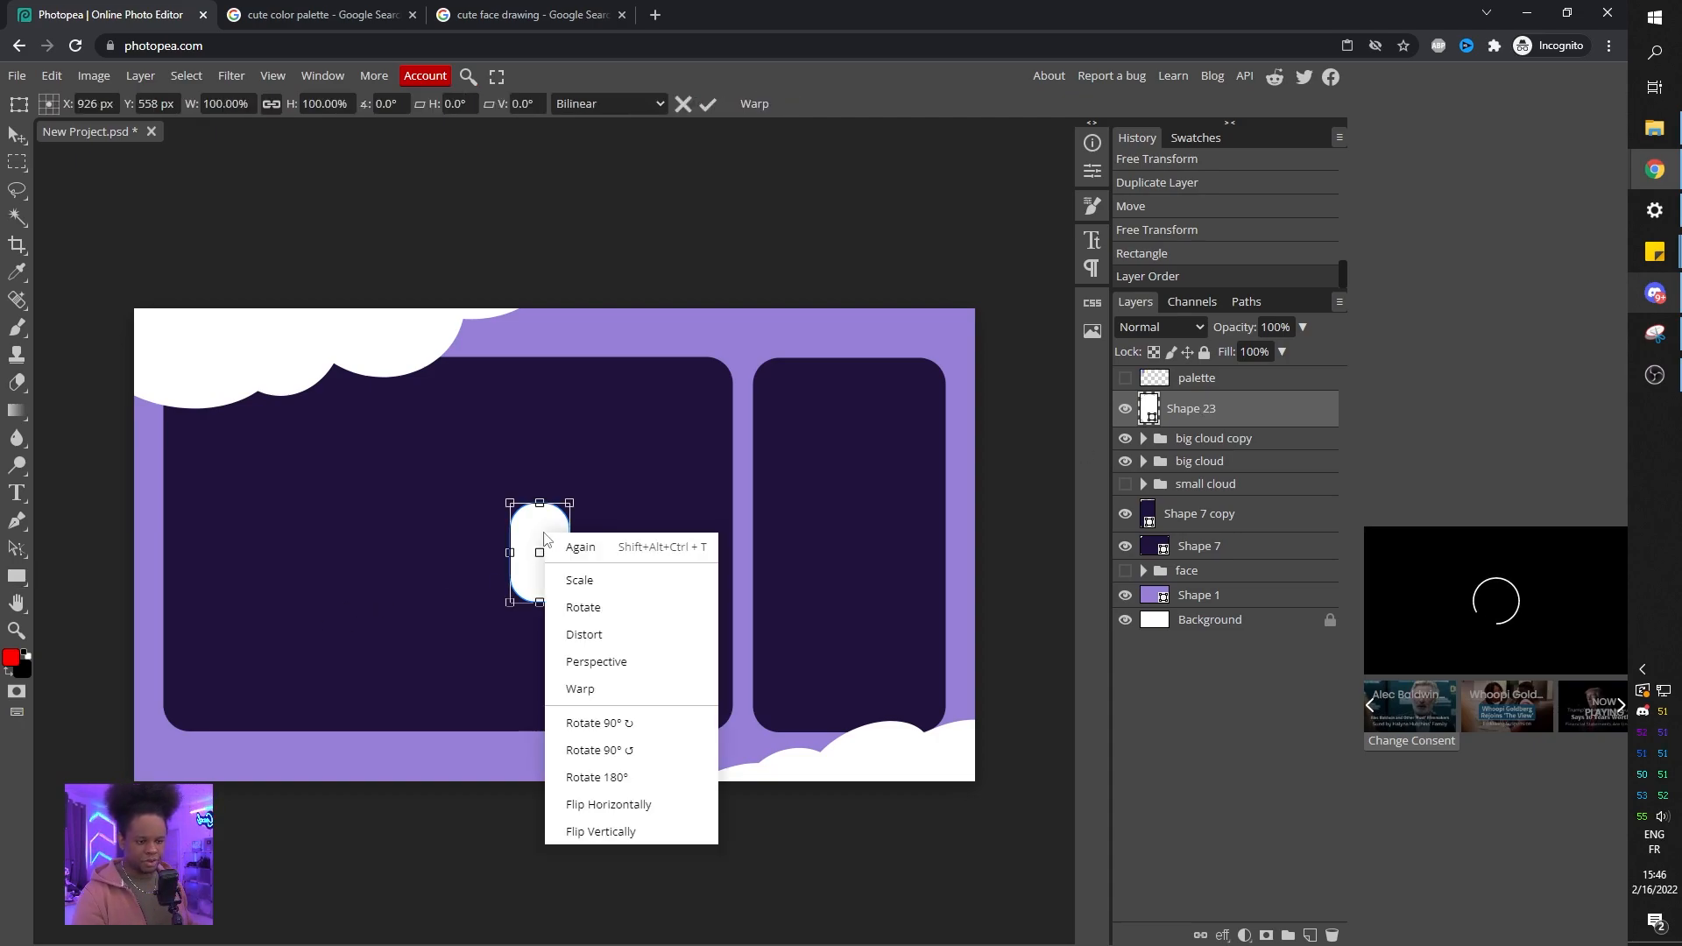
click(578, 688)
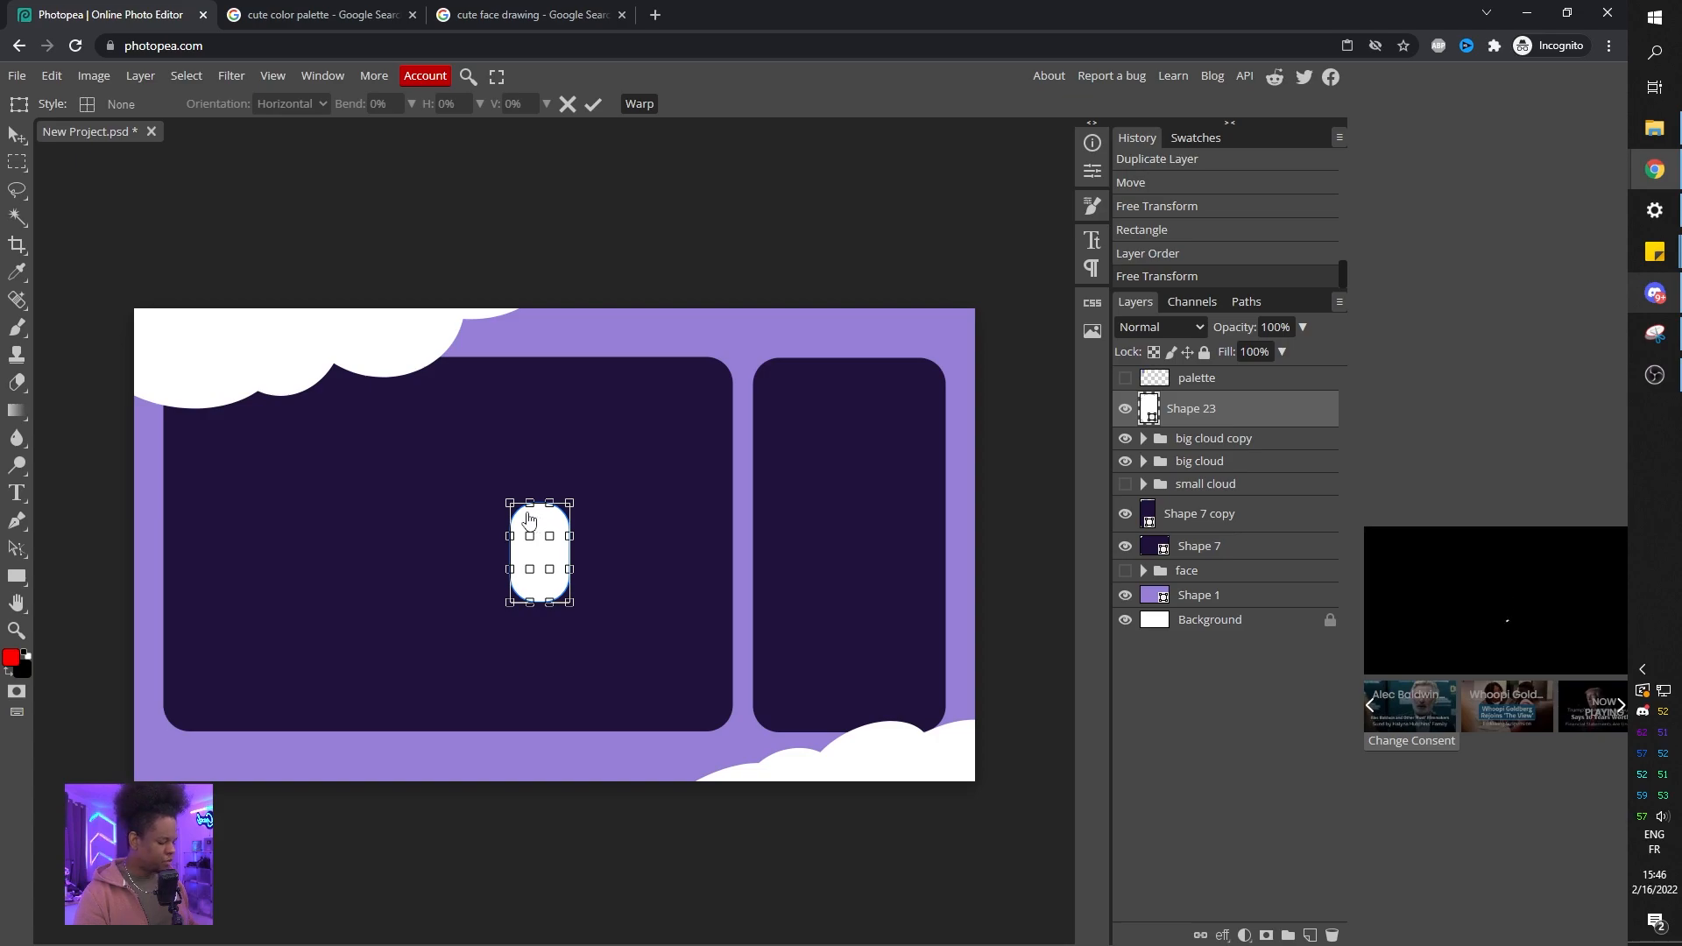
scroll(489, 523, up, 2)
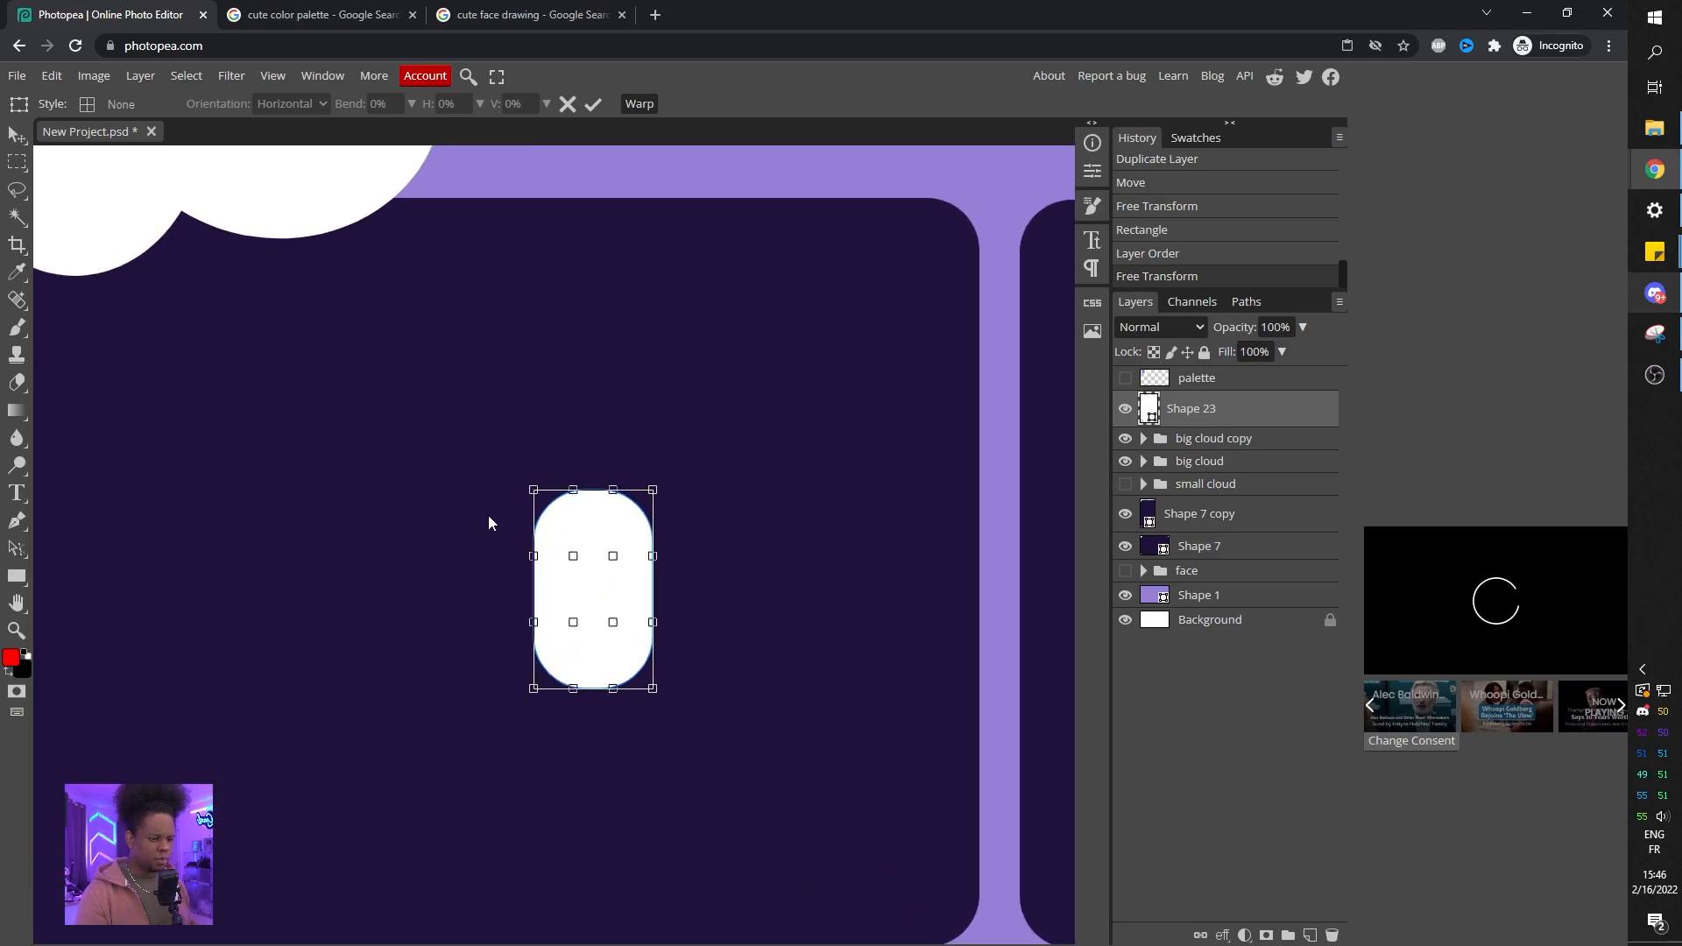
scroll(489, 523, up, 2)
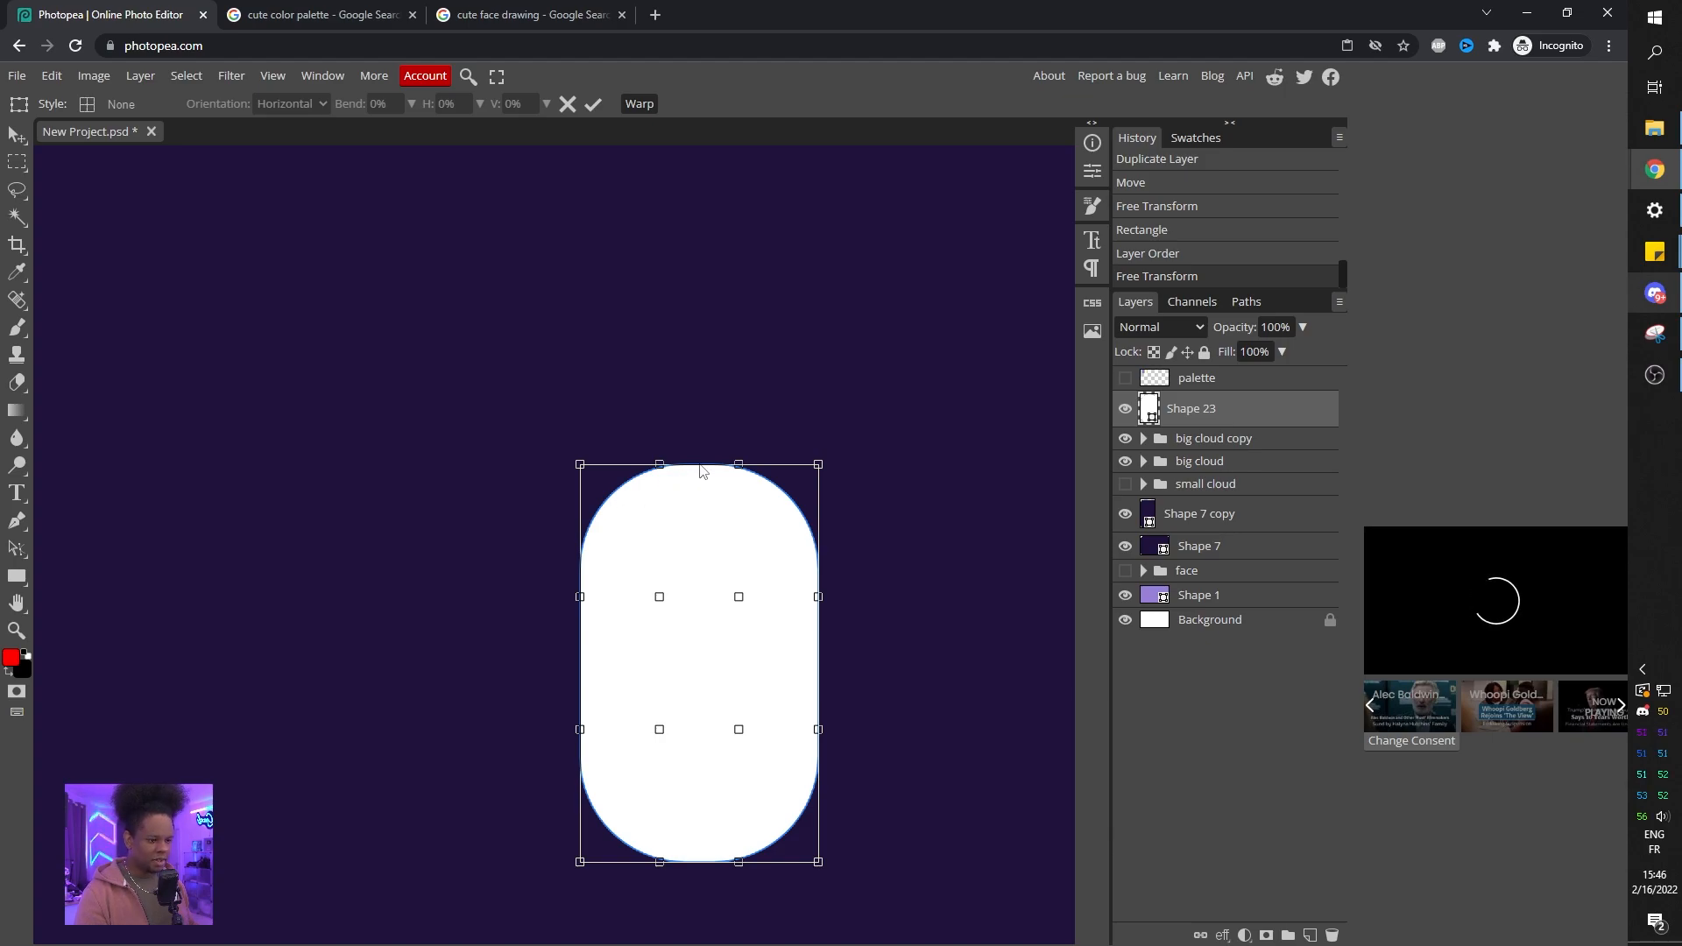
drag(576, 474, 546, 475)
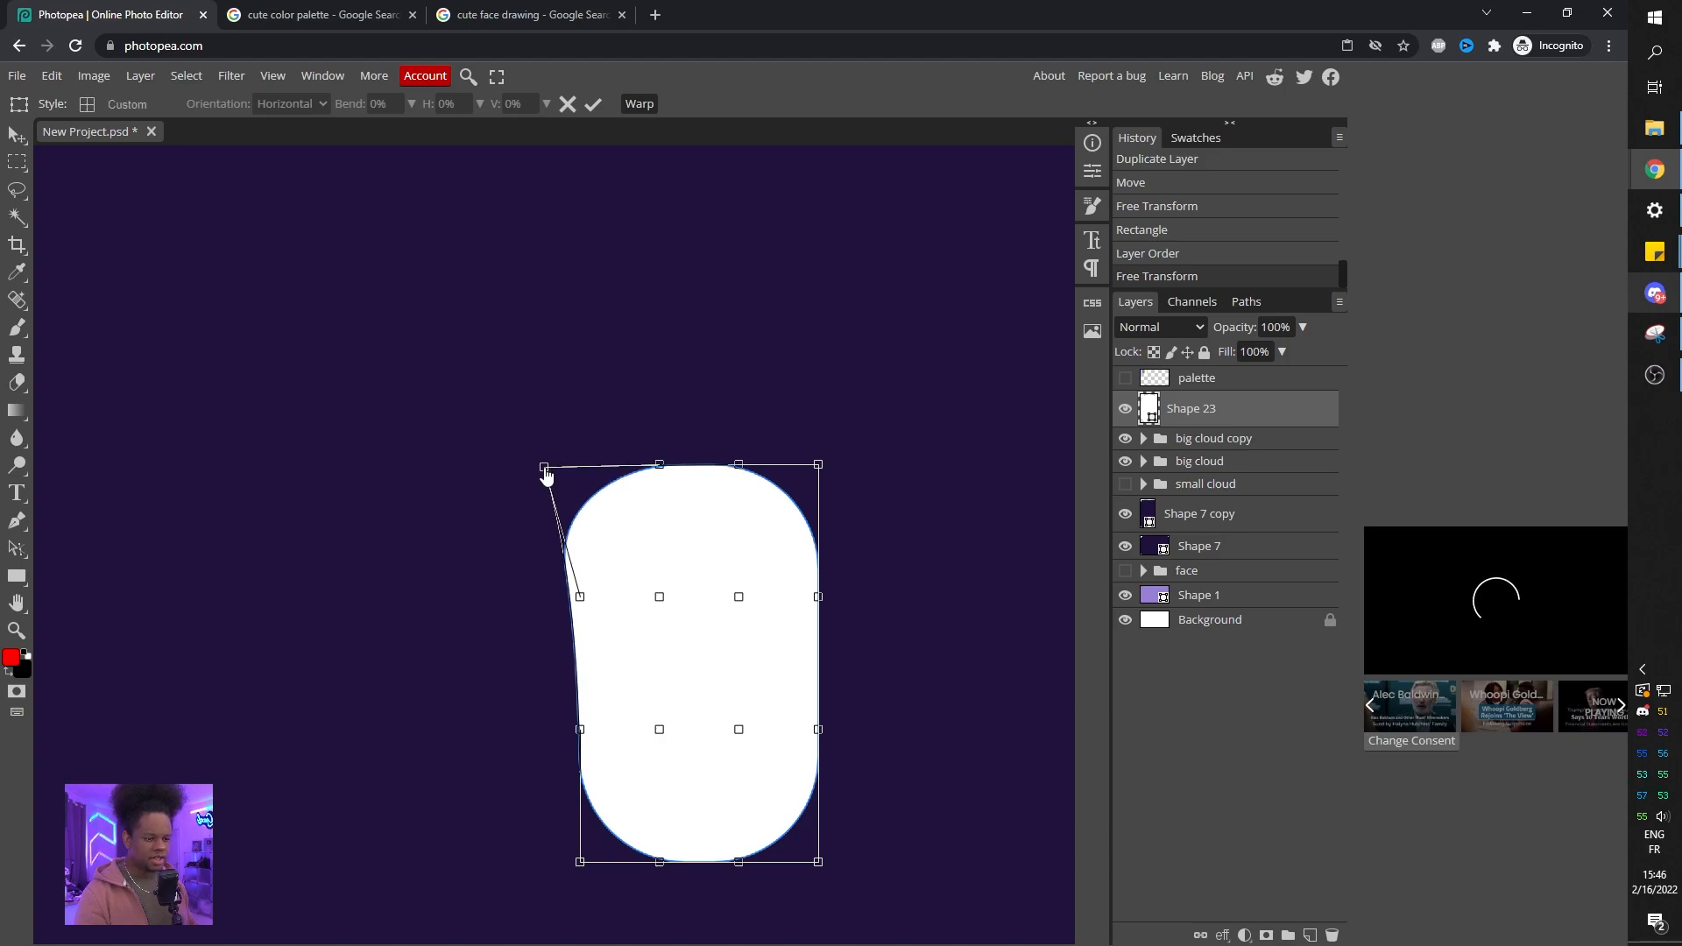
drag(581, 602, 553, 657)
drag(818, 465, 788, 467)
drag(819, 596, 857, 649)
drag(579, 729, 589, 699)
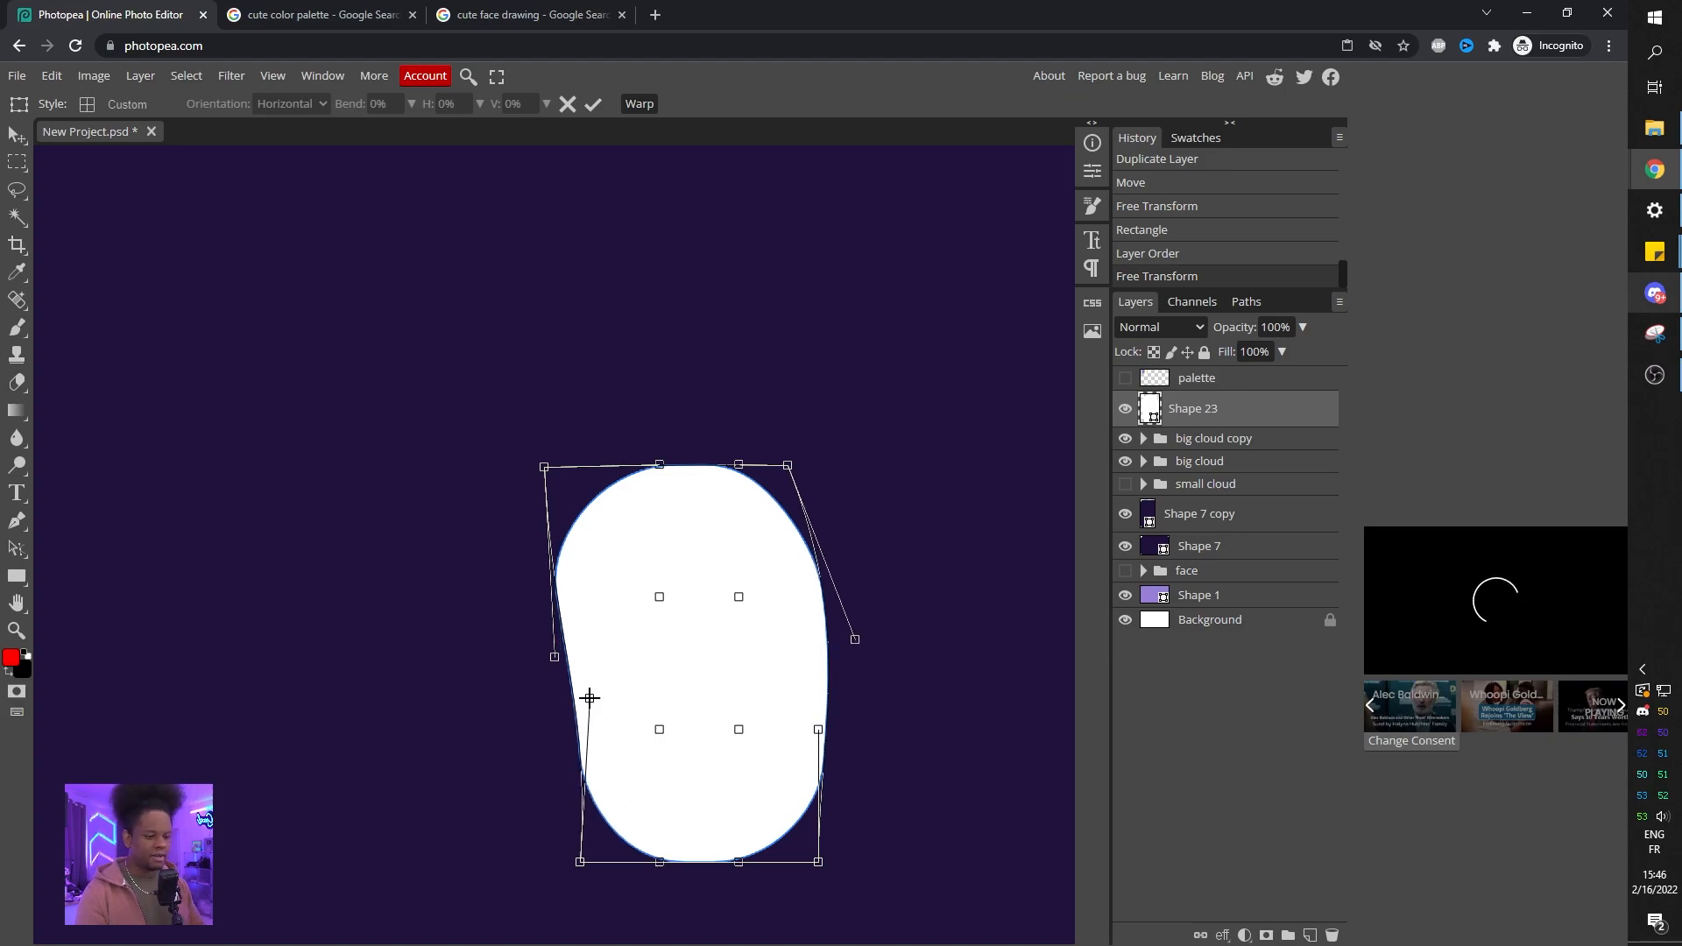
key(Return)
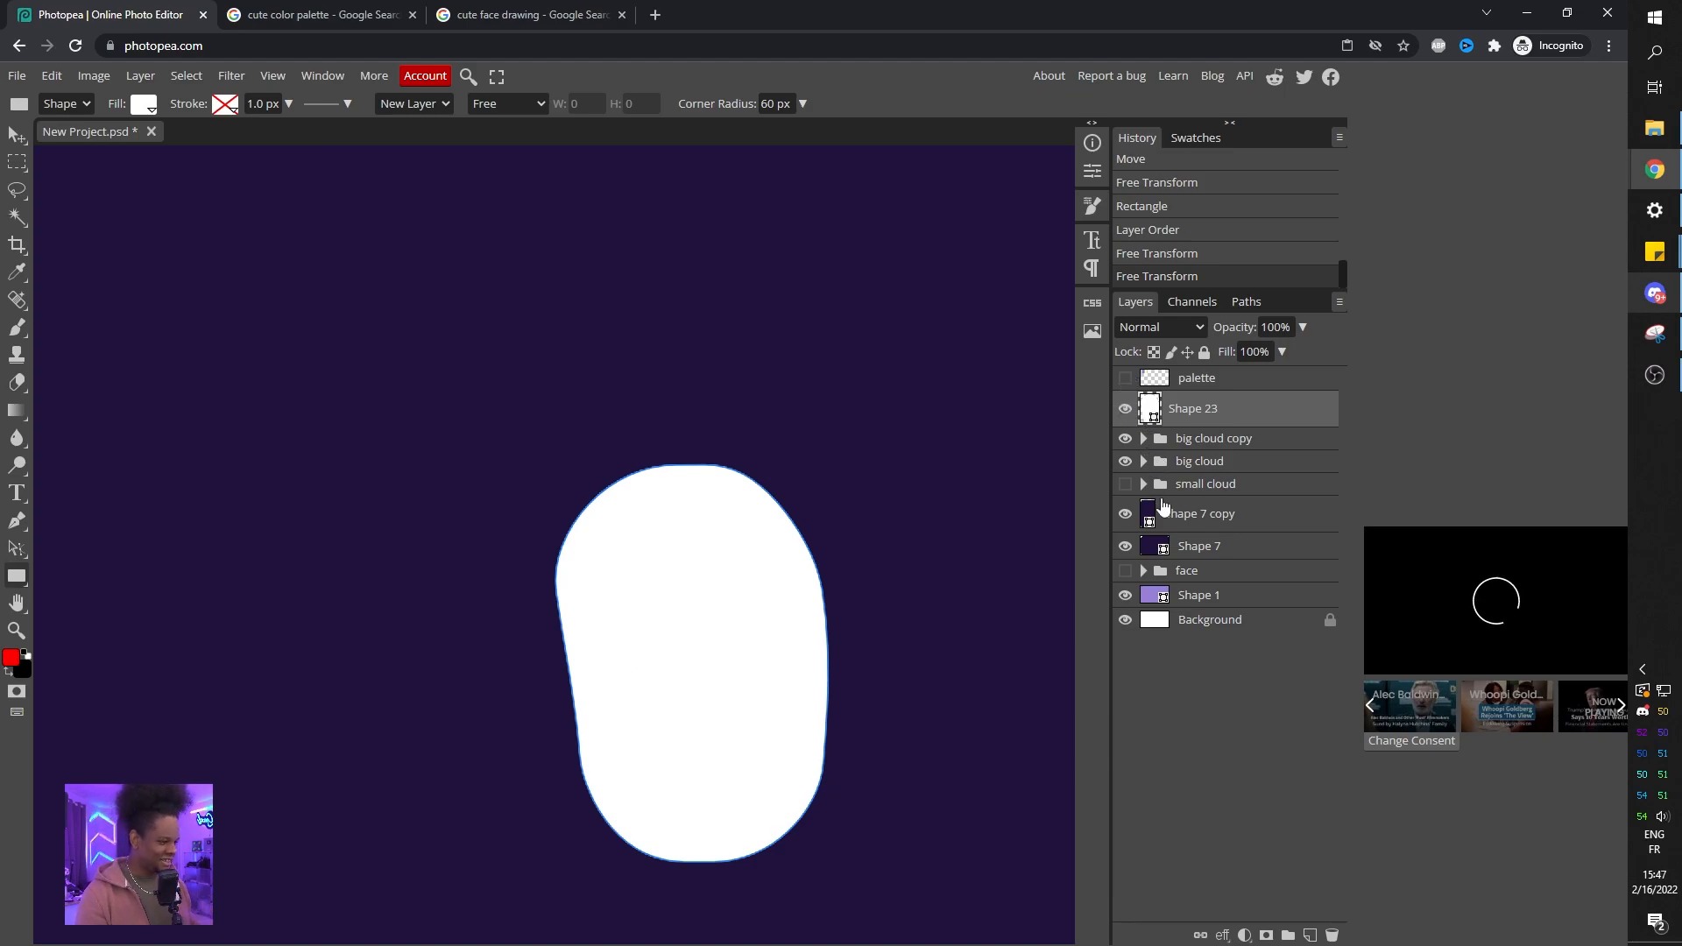
Move the face group above the rounded rectangle layer and show the palette layer.
drag(1187, 581, 1127, 409)
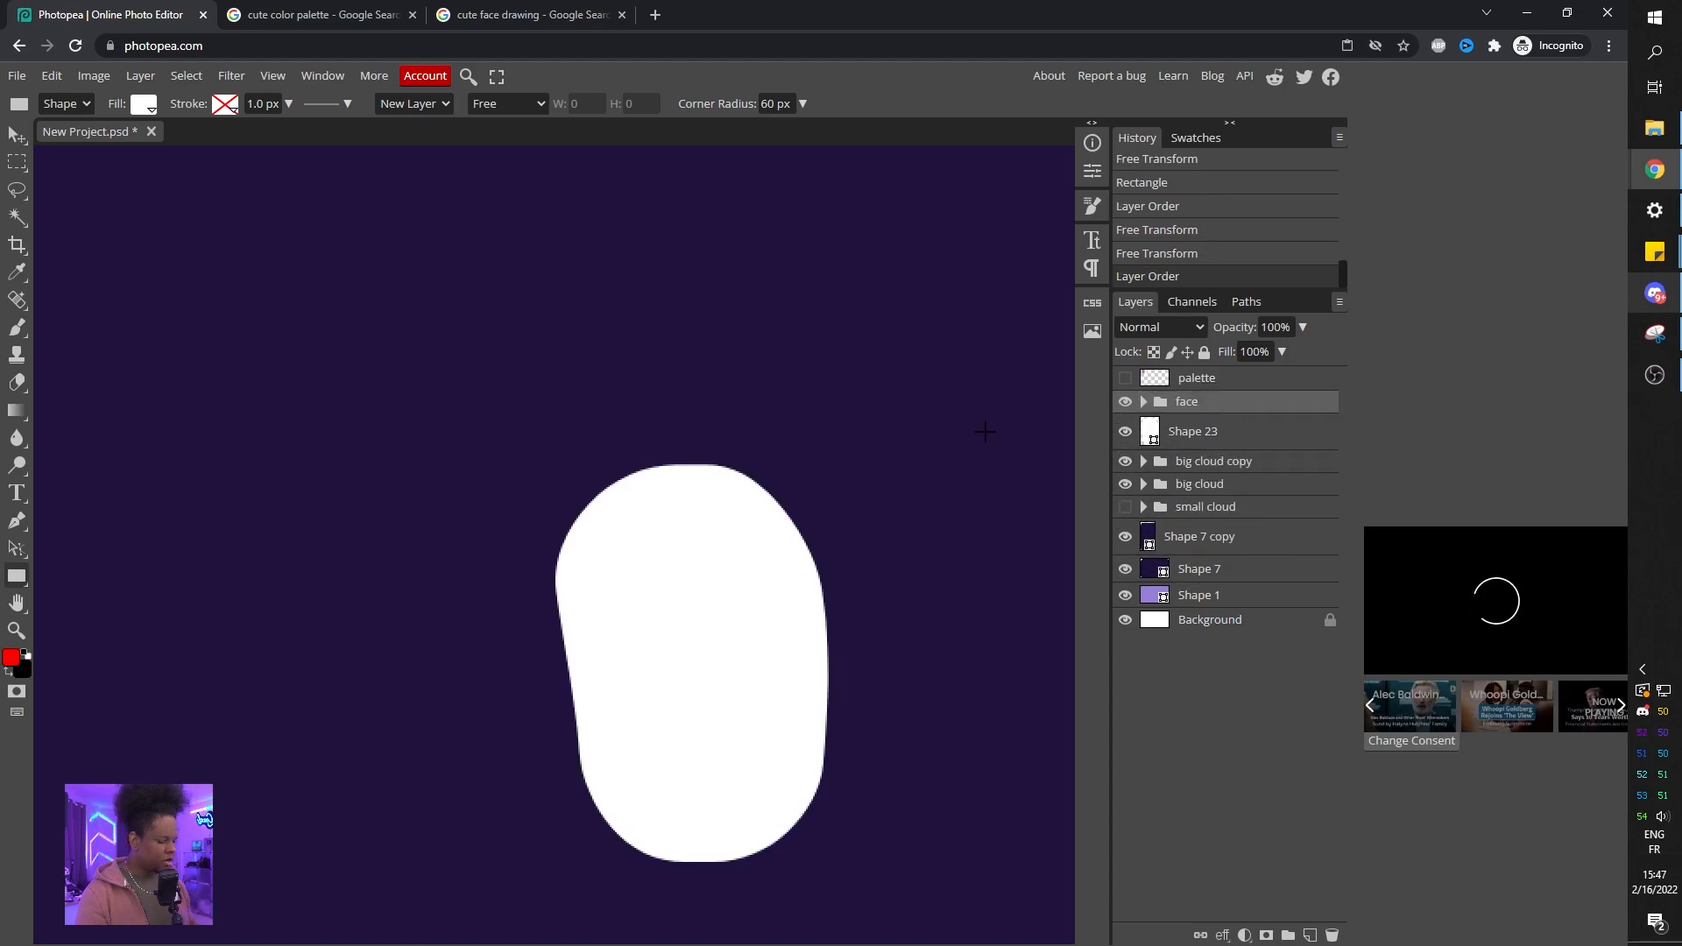
scroll(848, 386, down, 5)
scroll(850, 389, up, 4)
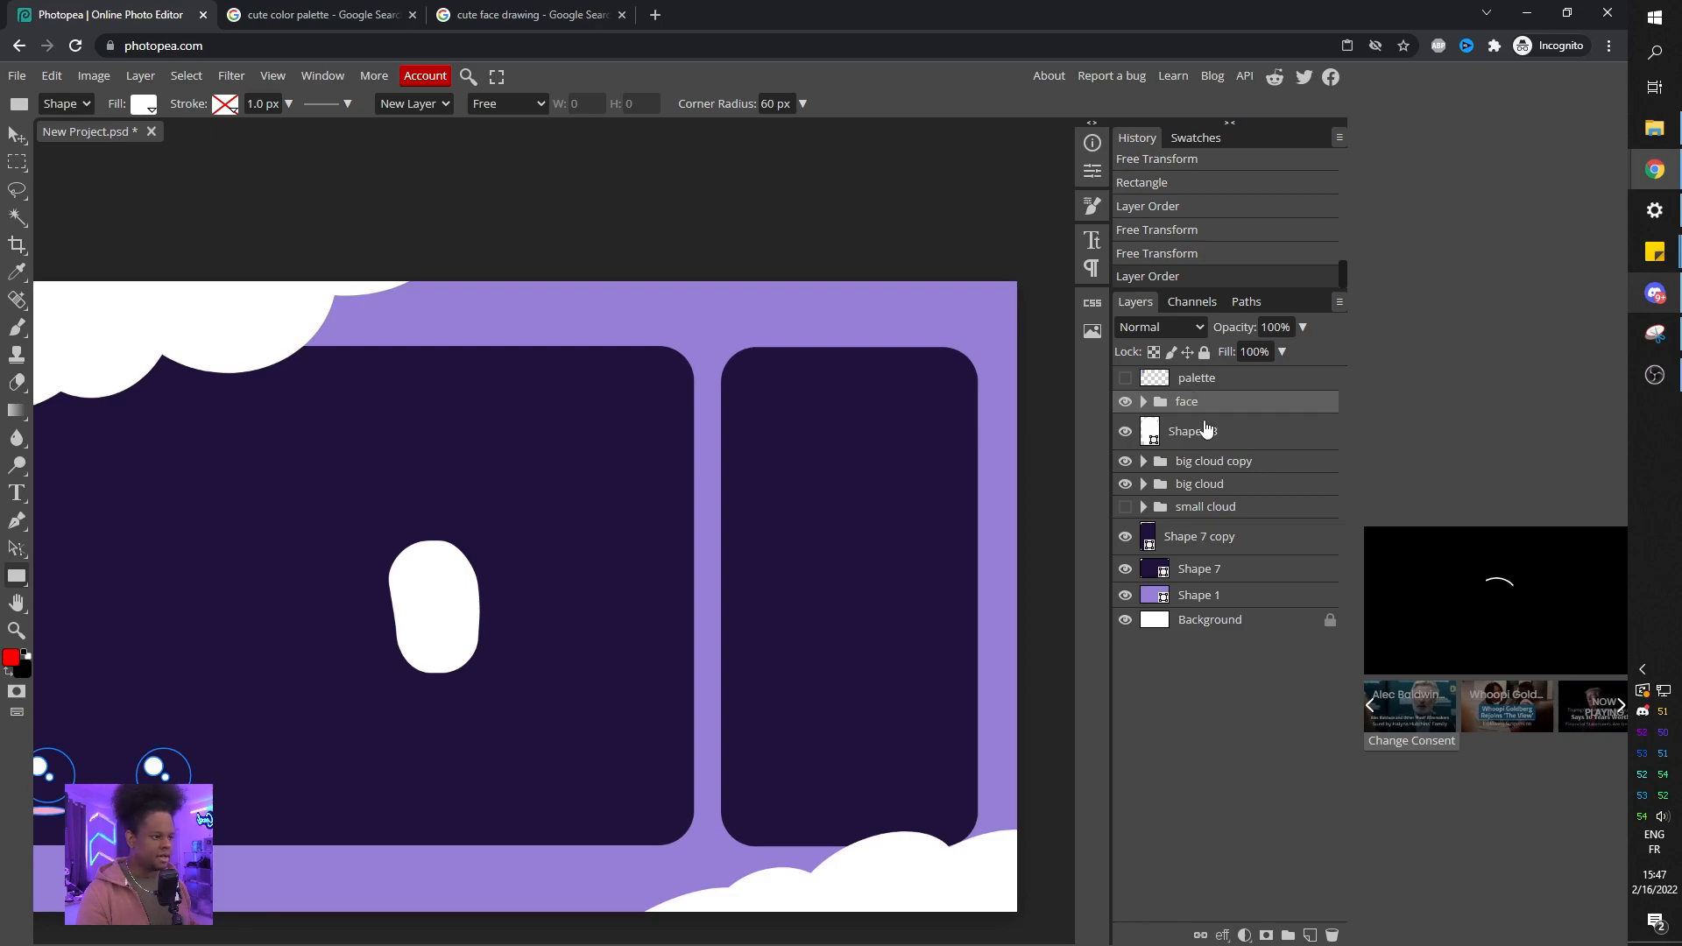
click(1127, 379)
drag(542, 506, 775, 488)
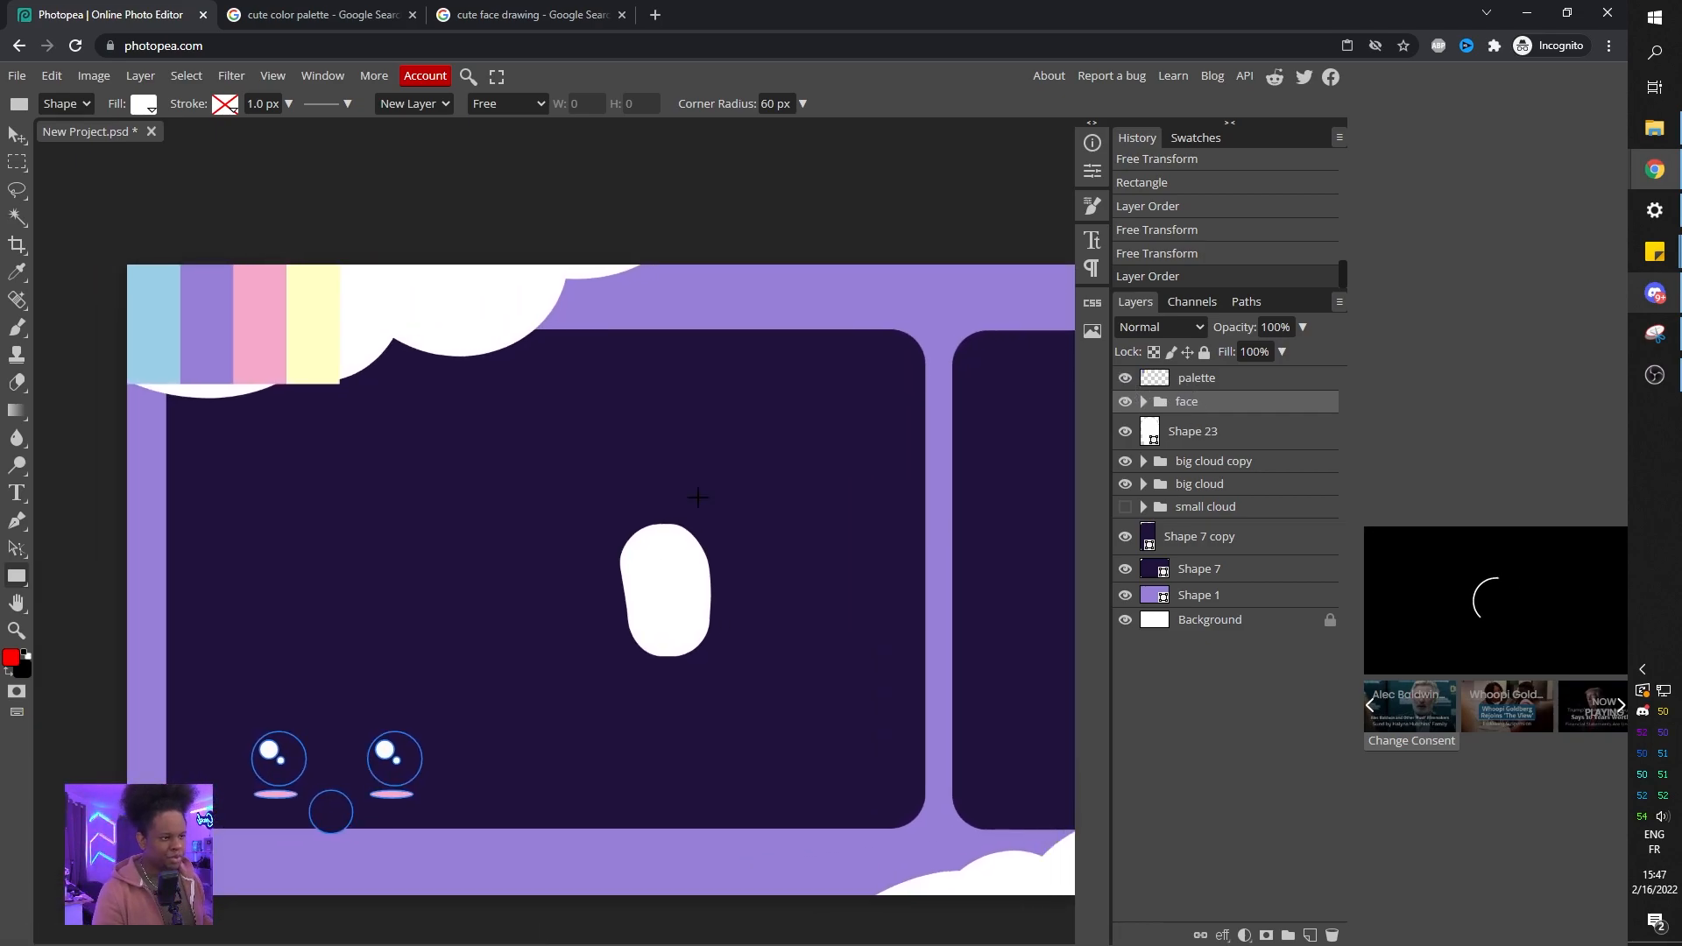
mouse_move(583, 507)
mouse_down()
mouse_move(765, 503)
mouse_move(646, 473)
mouse_move(559, 493)
mouse_up()
mouse_move(727, 557)
mouse_down()
mouse_move(803, 560)
mouse_move(668, 555)
mouse_move(738, 549)
mouse_up()
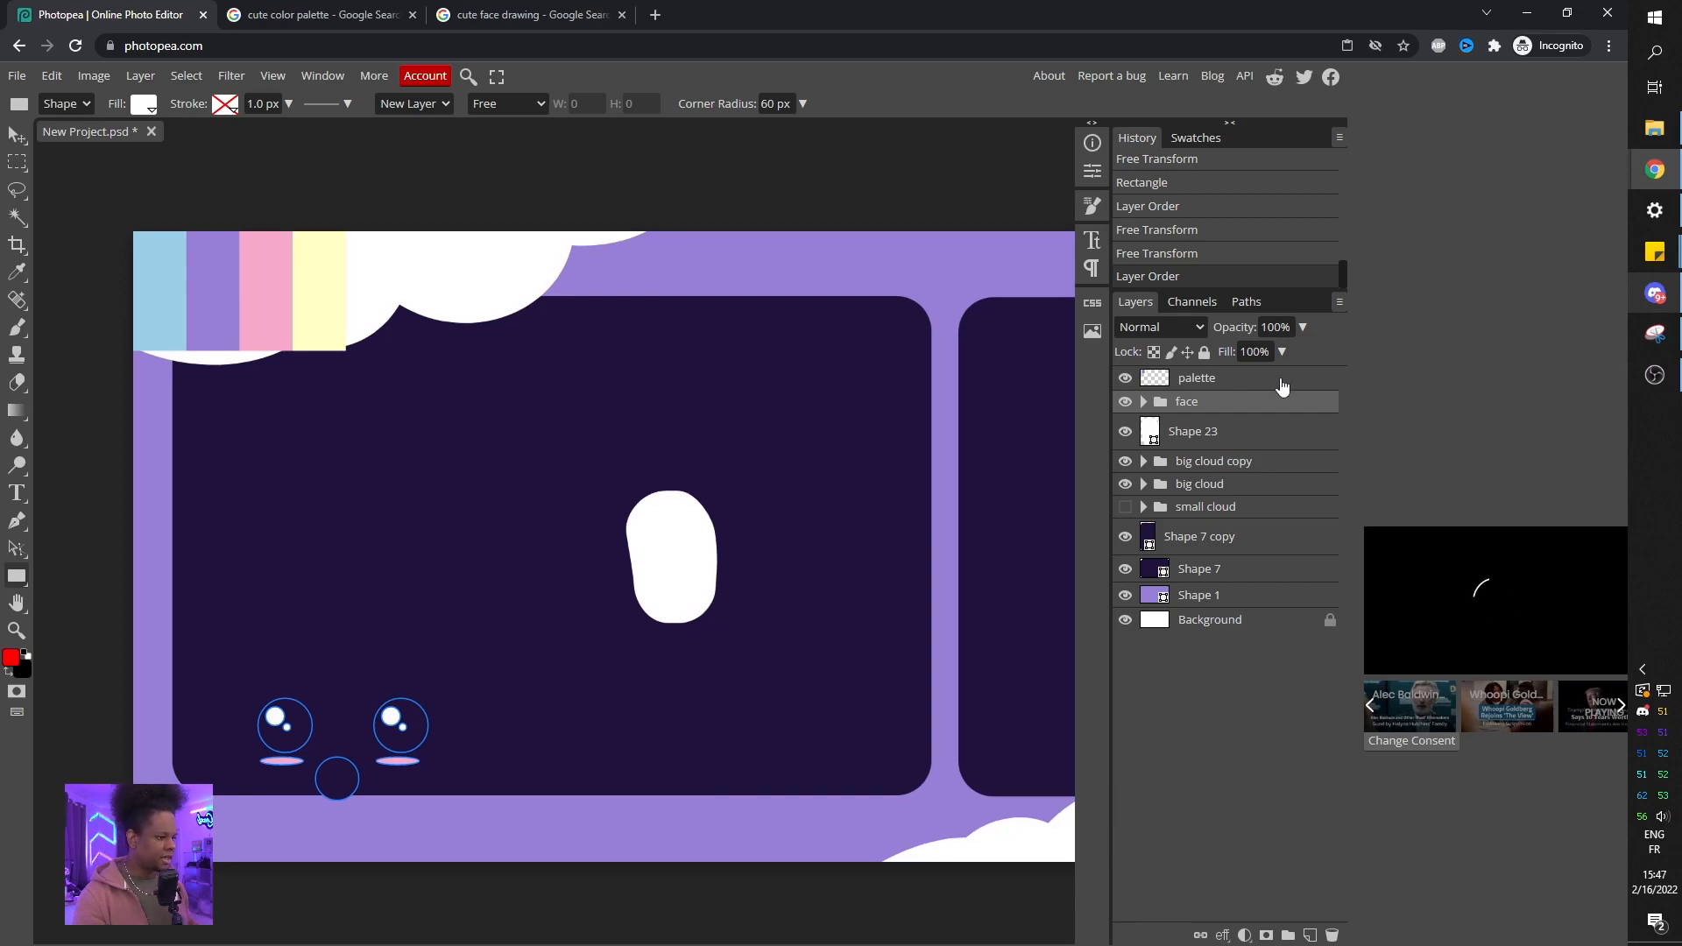
Set the rounded rectangle's fill to the pale yellow sampled from the palette swatches.
double_click(1150, 431)
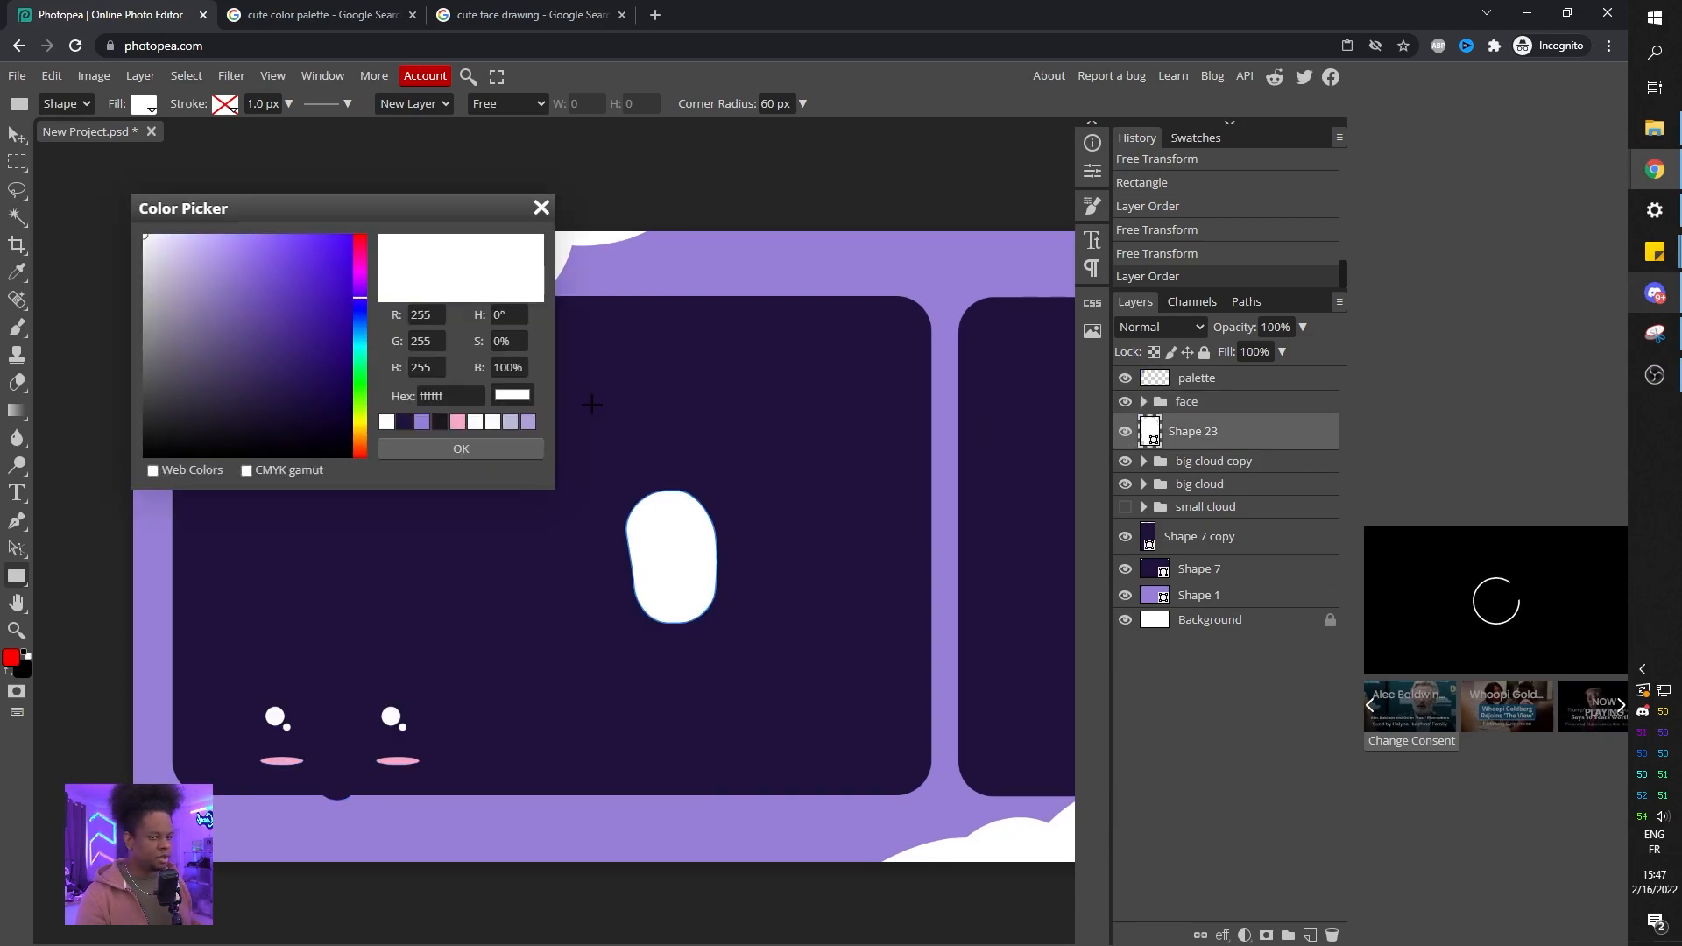
drag(237, 207, 664, 280)
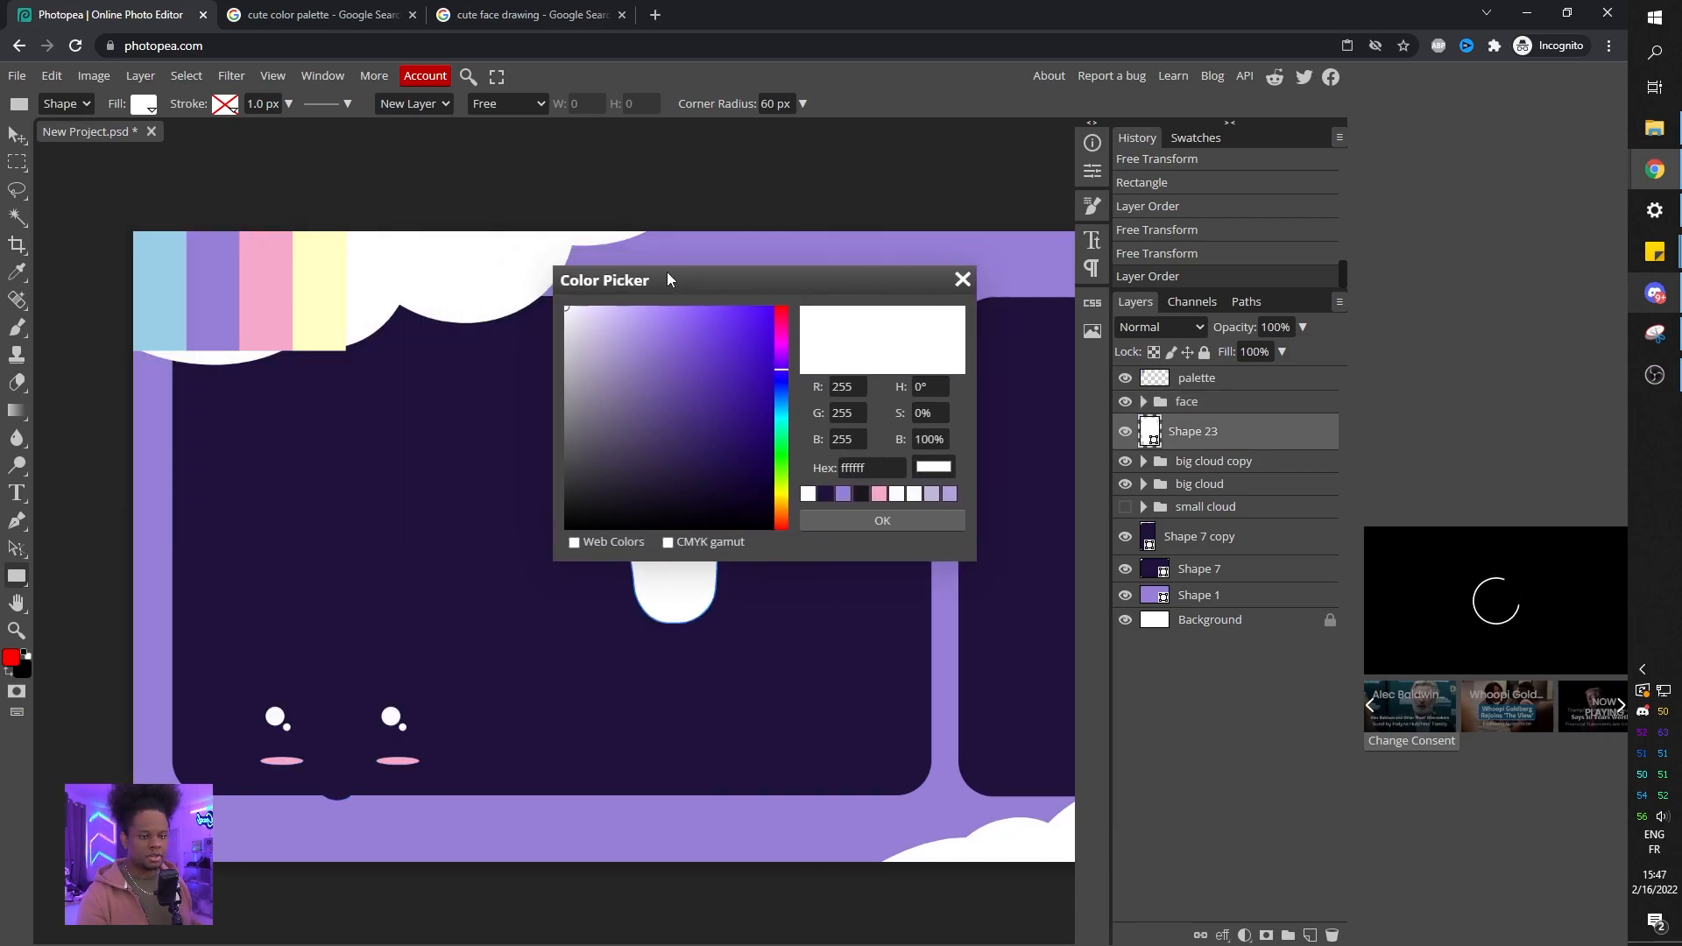
click(303, 276)
drag(771, 282, 826, 593)
click(189, 301)
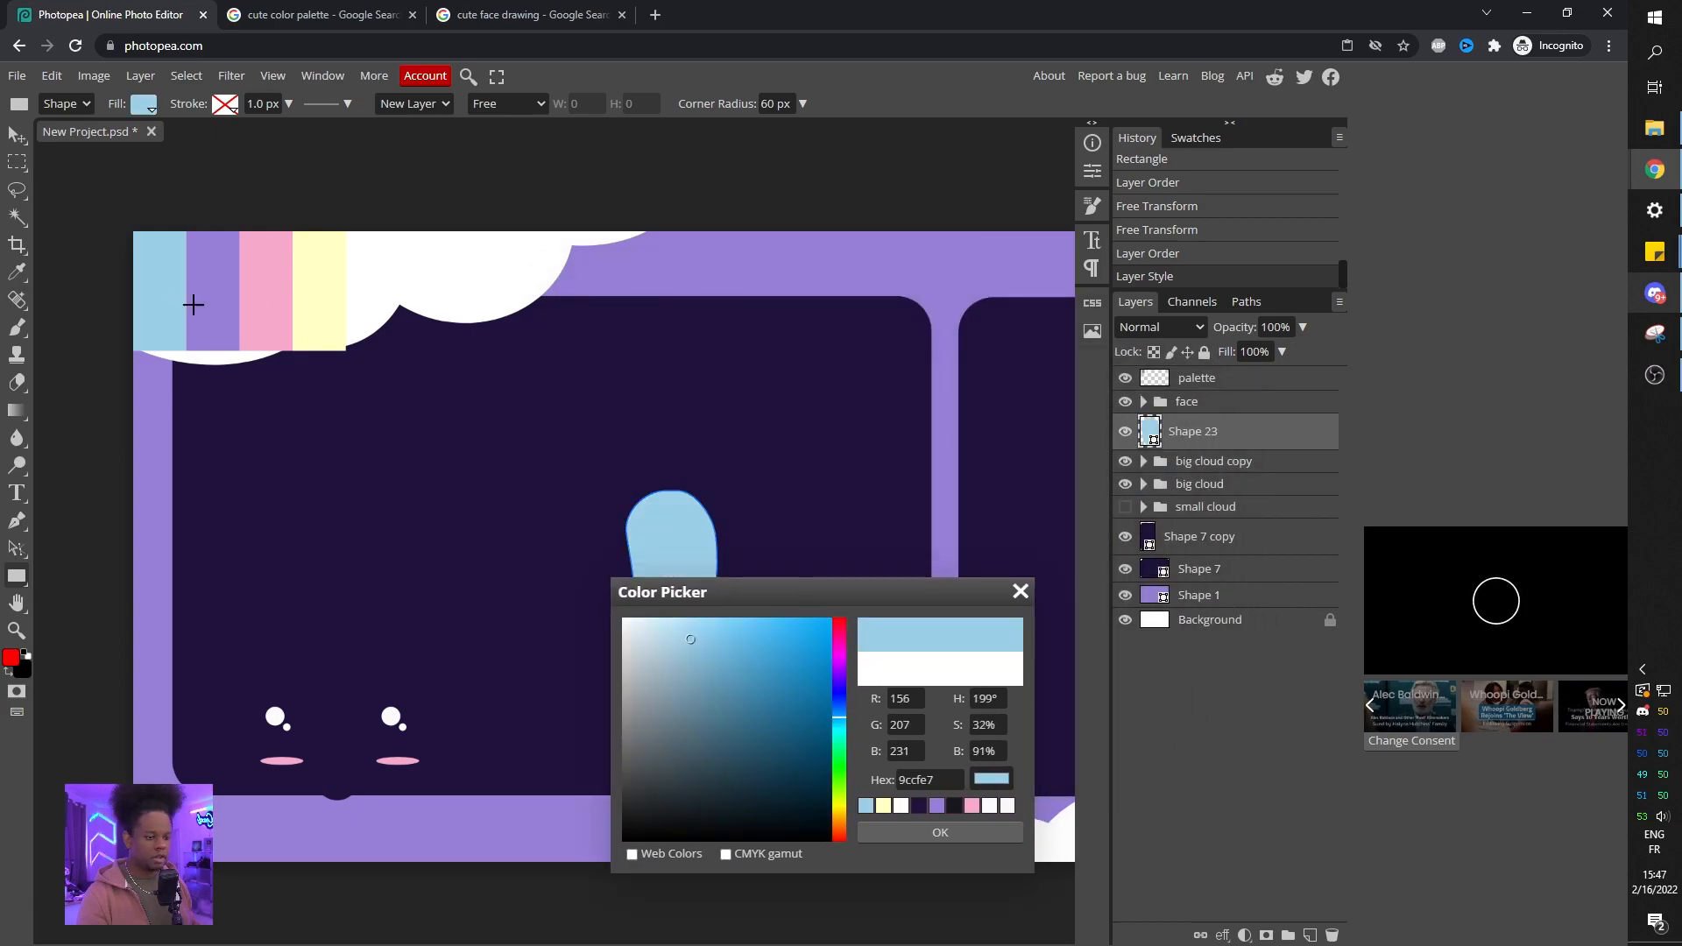
click(263, 298)
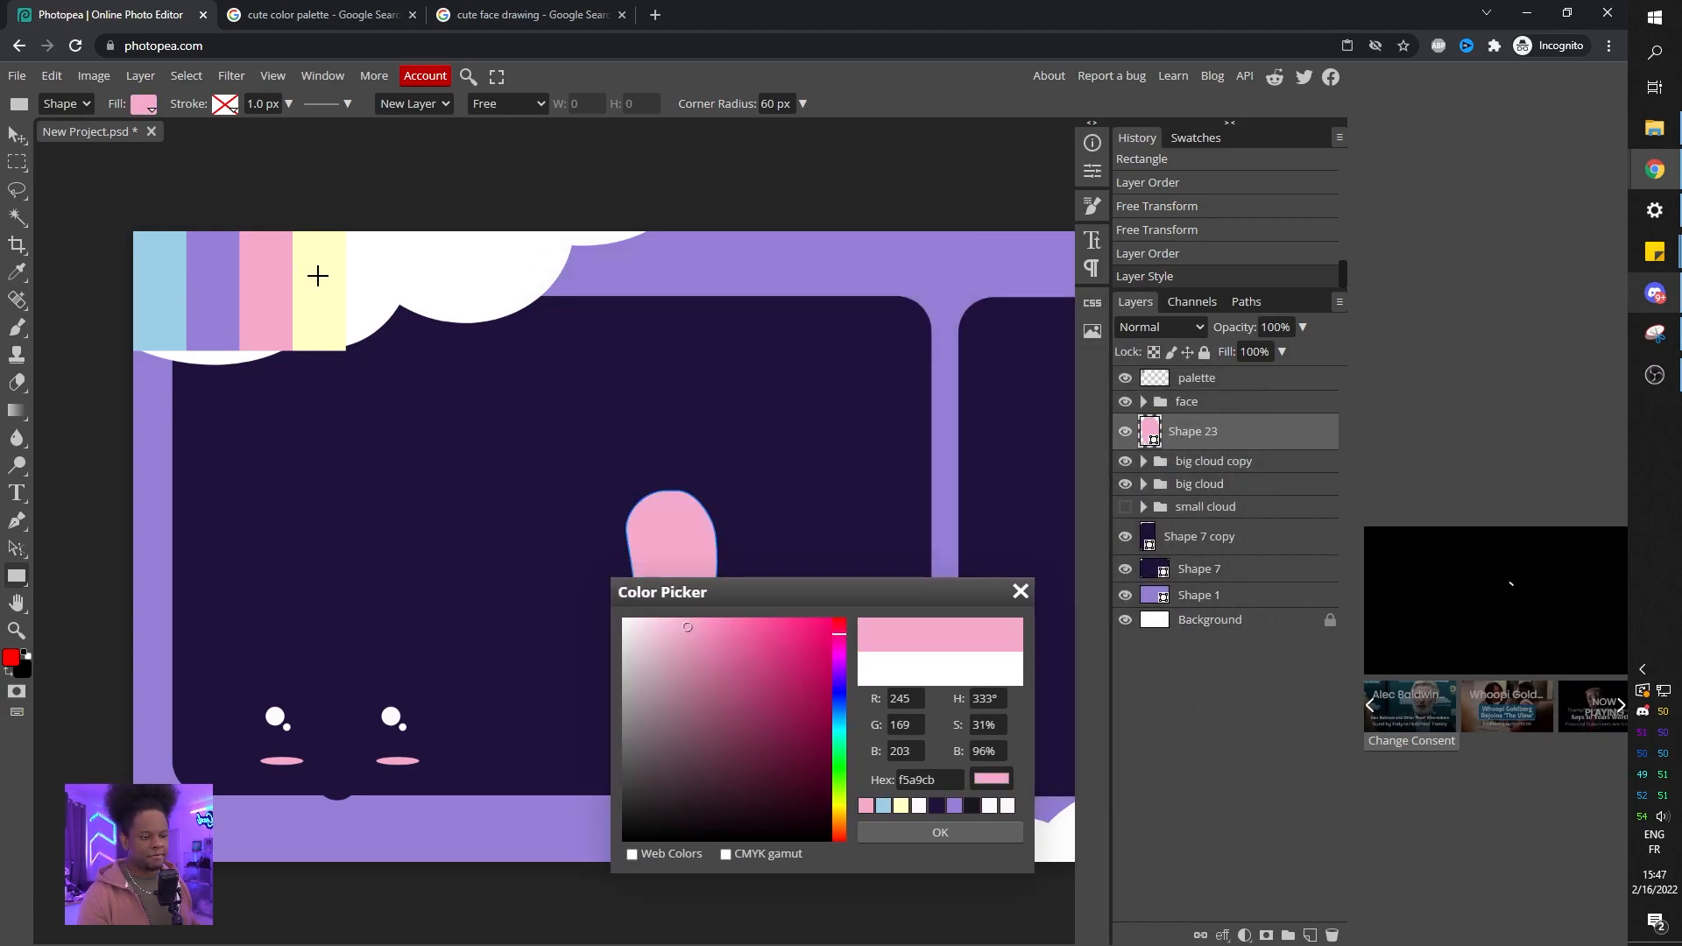
click(317, 276)
click(263, 290)
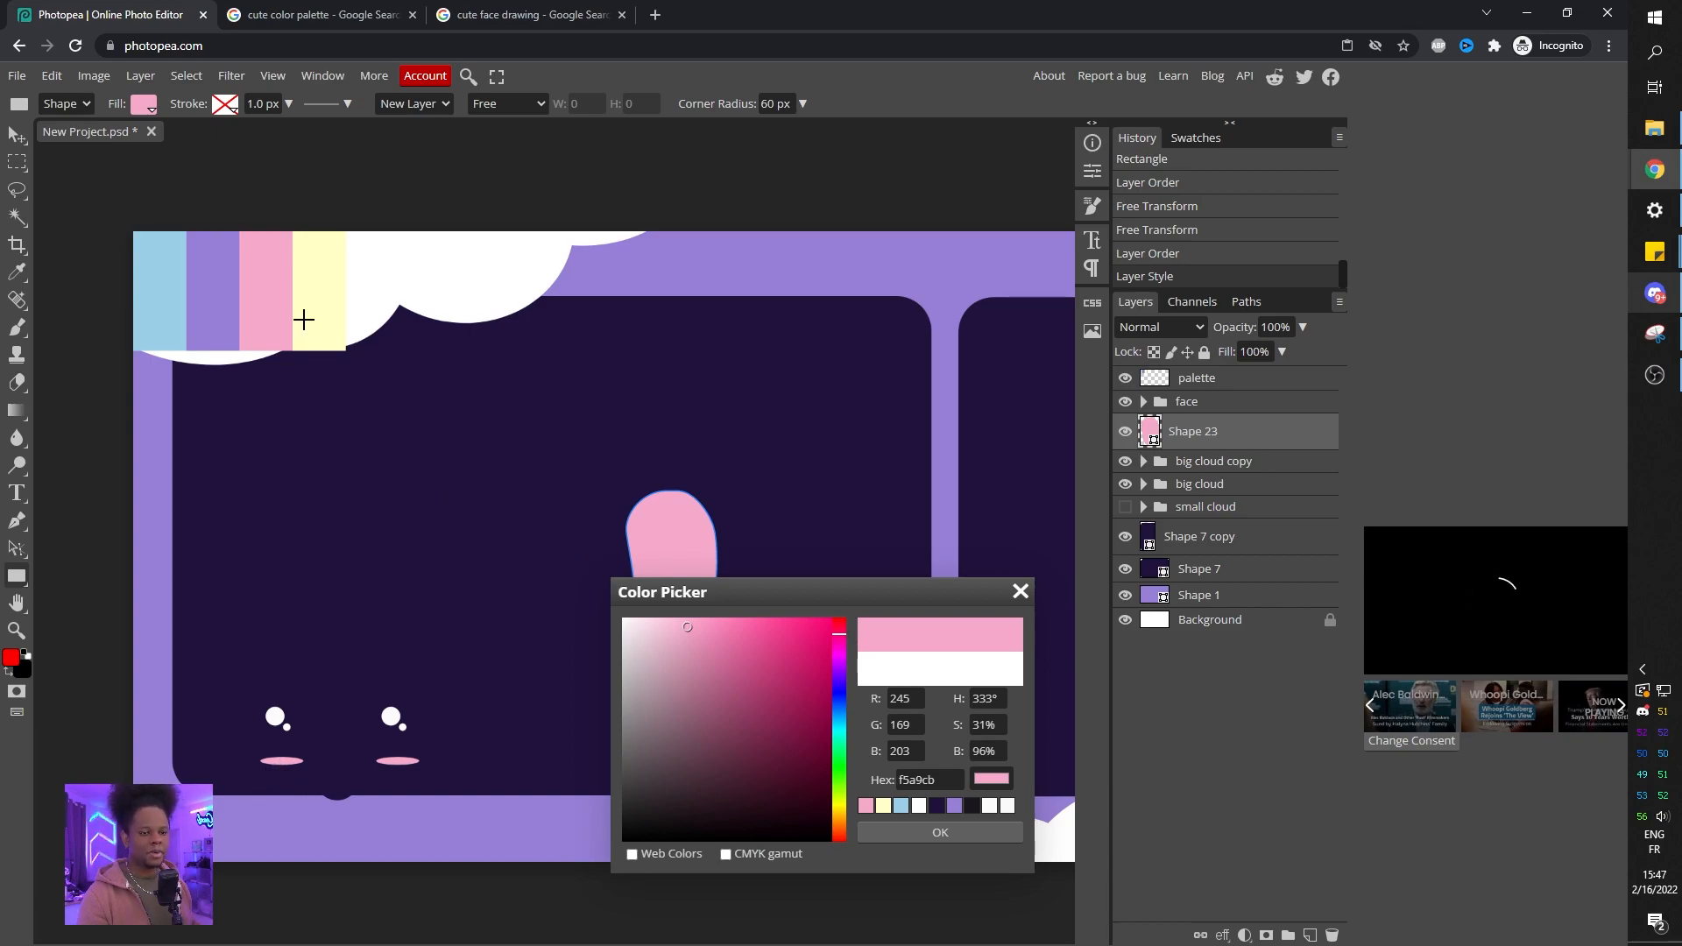
click(312, 297)
click(930, 835)
Move the face group onto the yellow shape and scale it down to about 34%.
click(1165, 401)
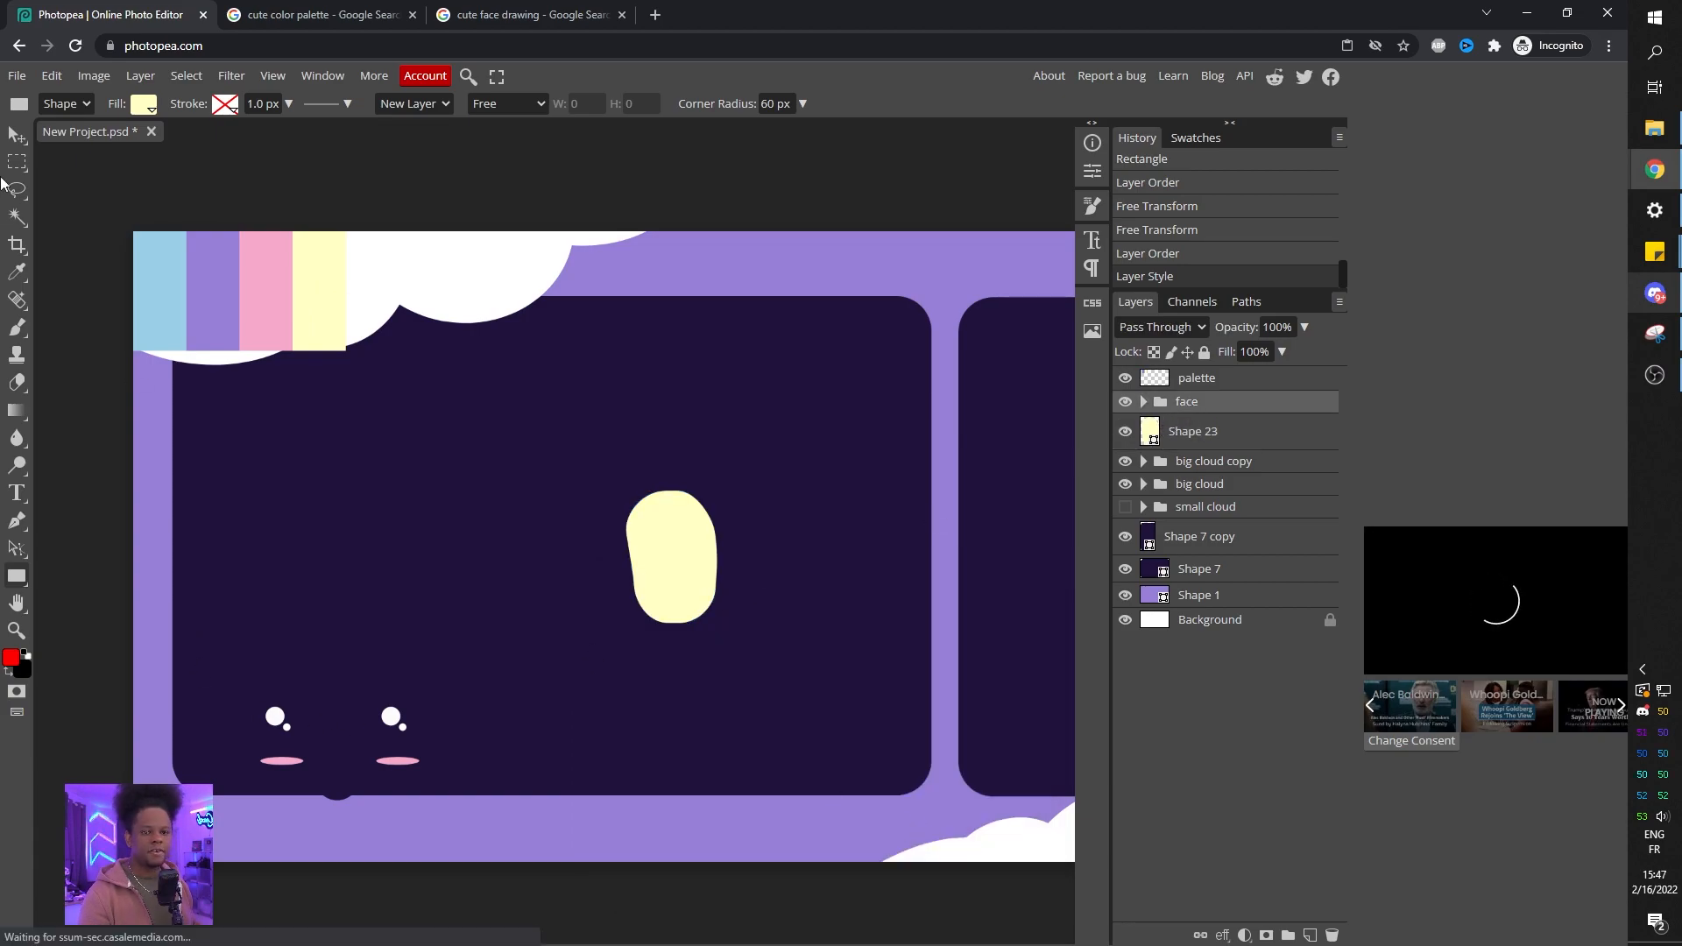
click(17, 134)
drag(309, 742, 642, 545)
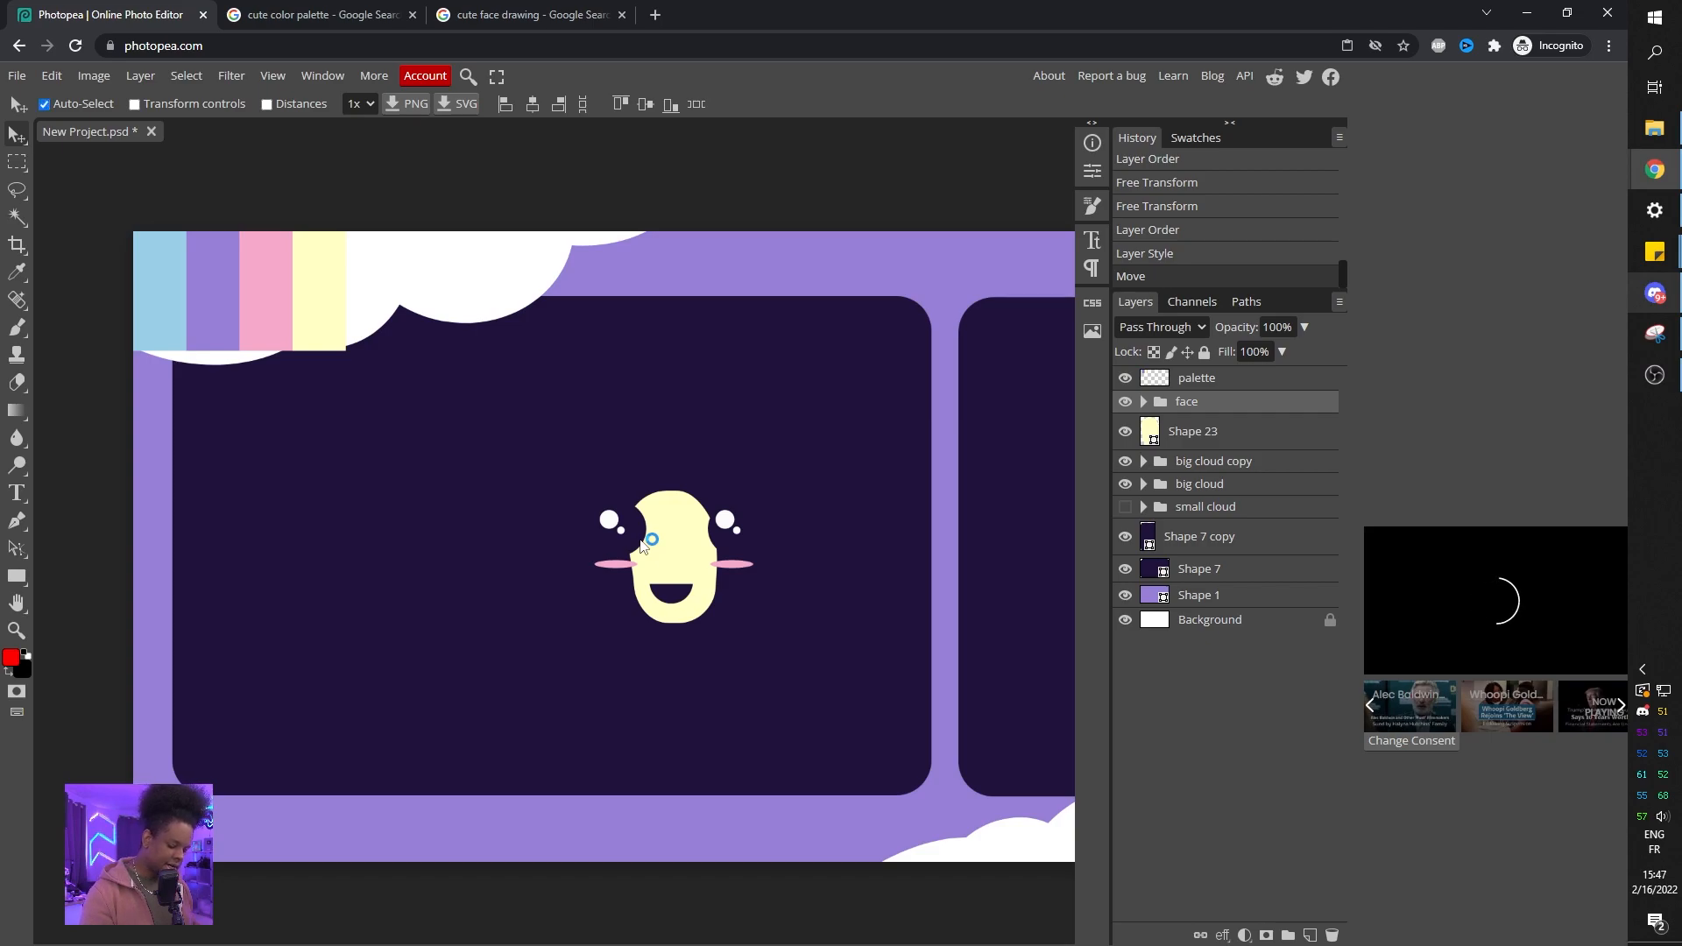
key(ctrl+t)
drag(859, 446, 646, 541)
drag(600, 619, 713, 563)
drag(761, 510, 685, 550)
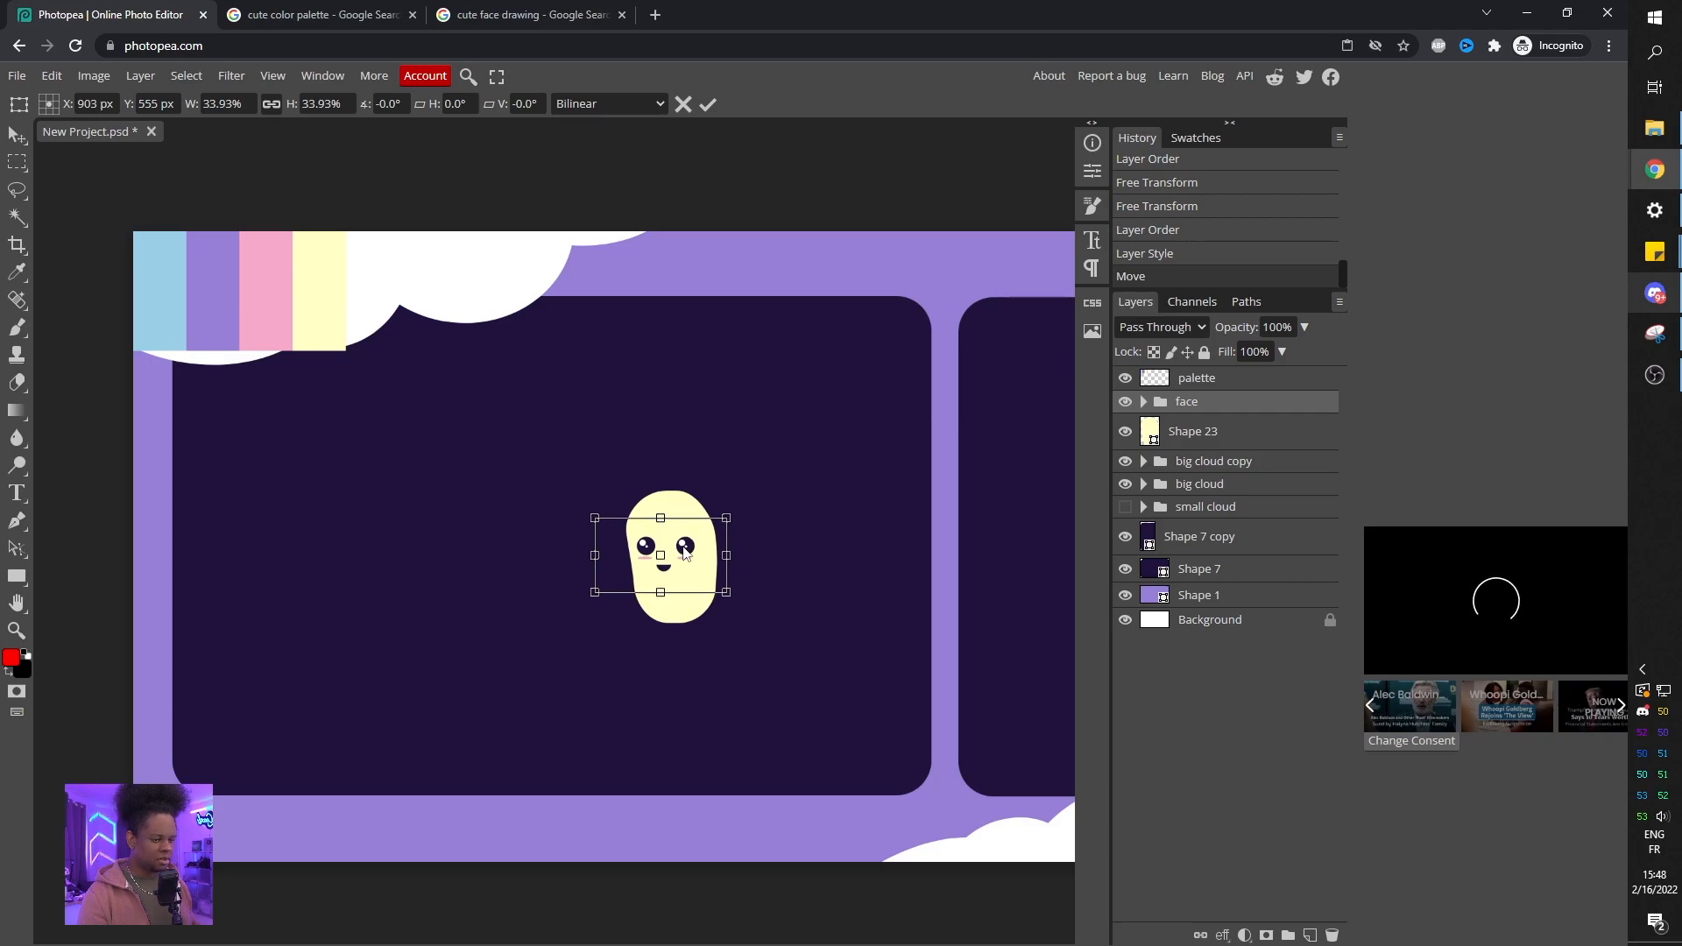
key(Return)
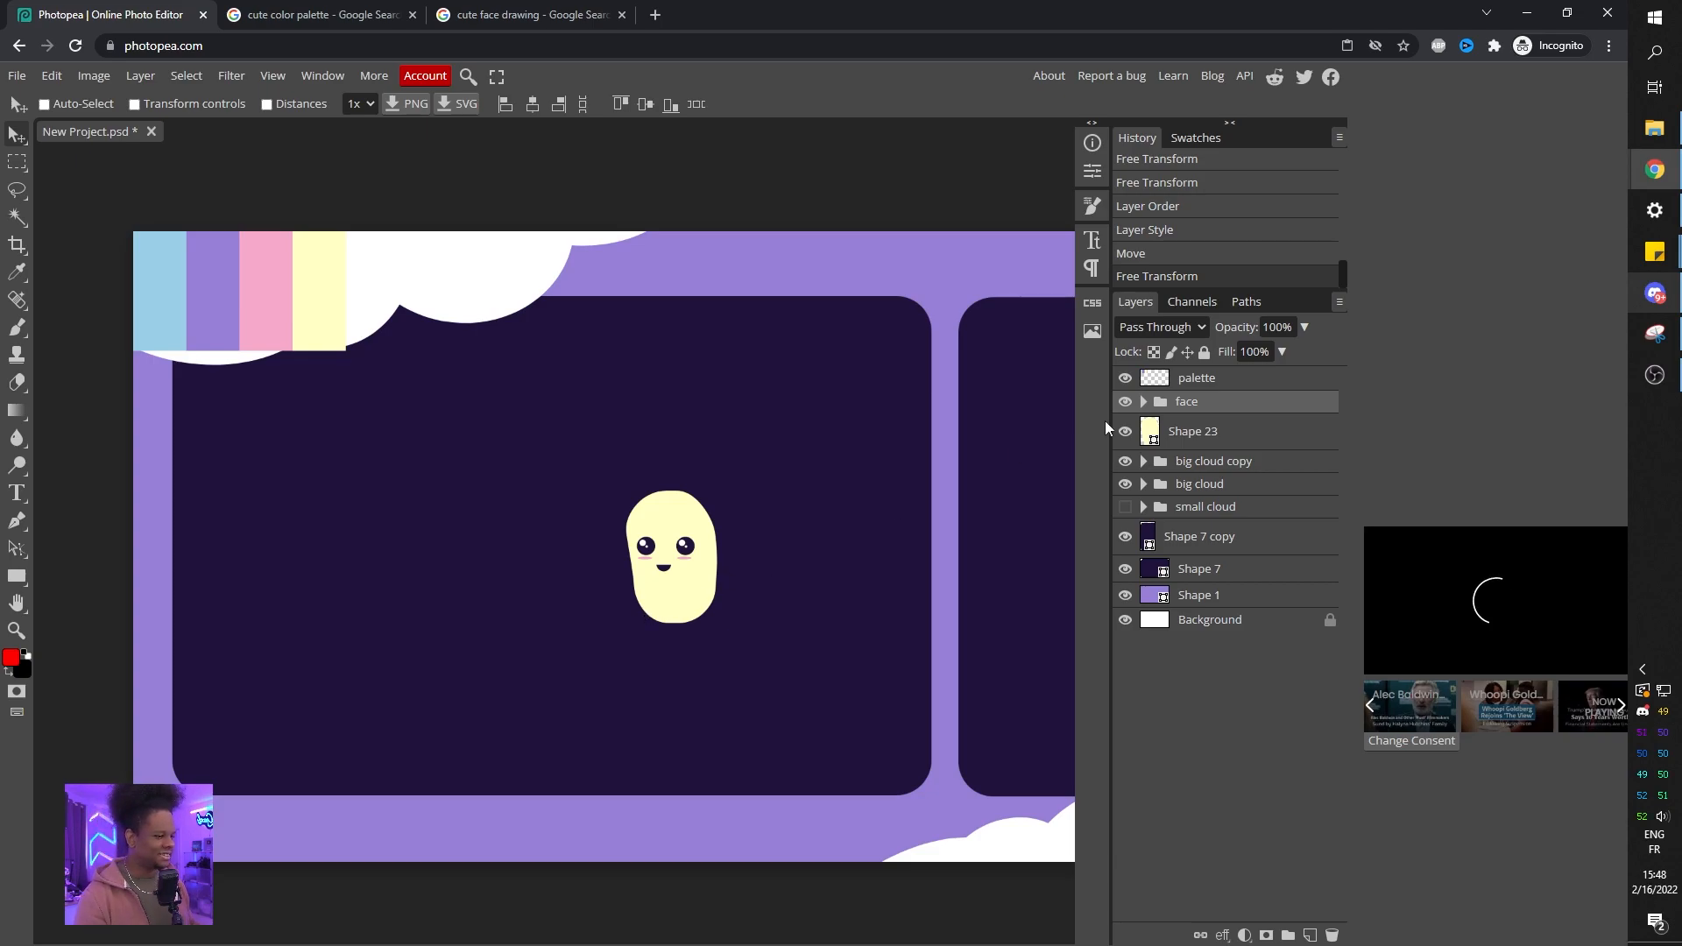
Duplicate the face group and move the copy toward the canvas's lower-left corner.
key(ctrl+j)
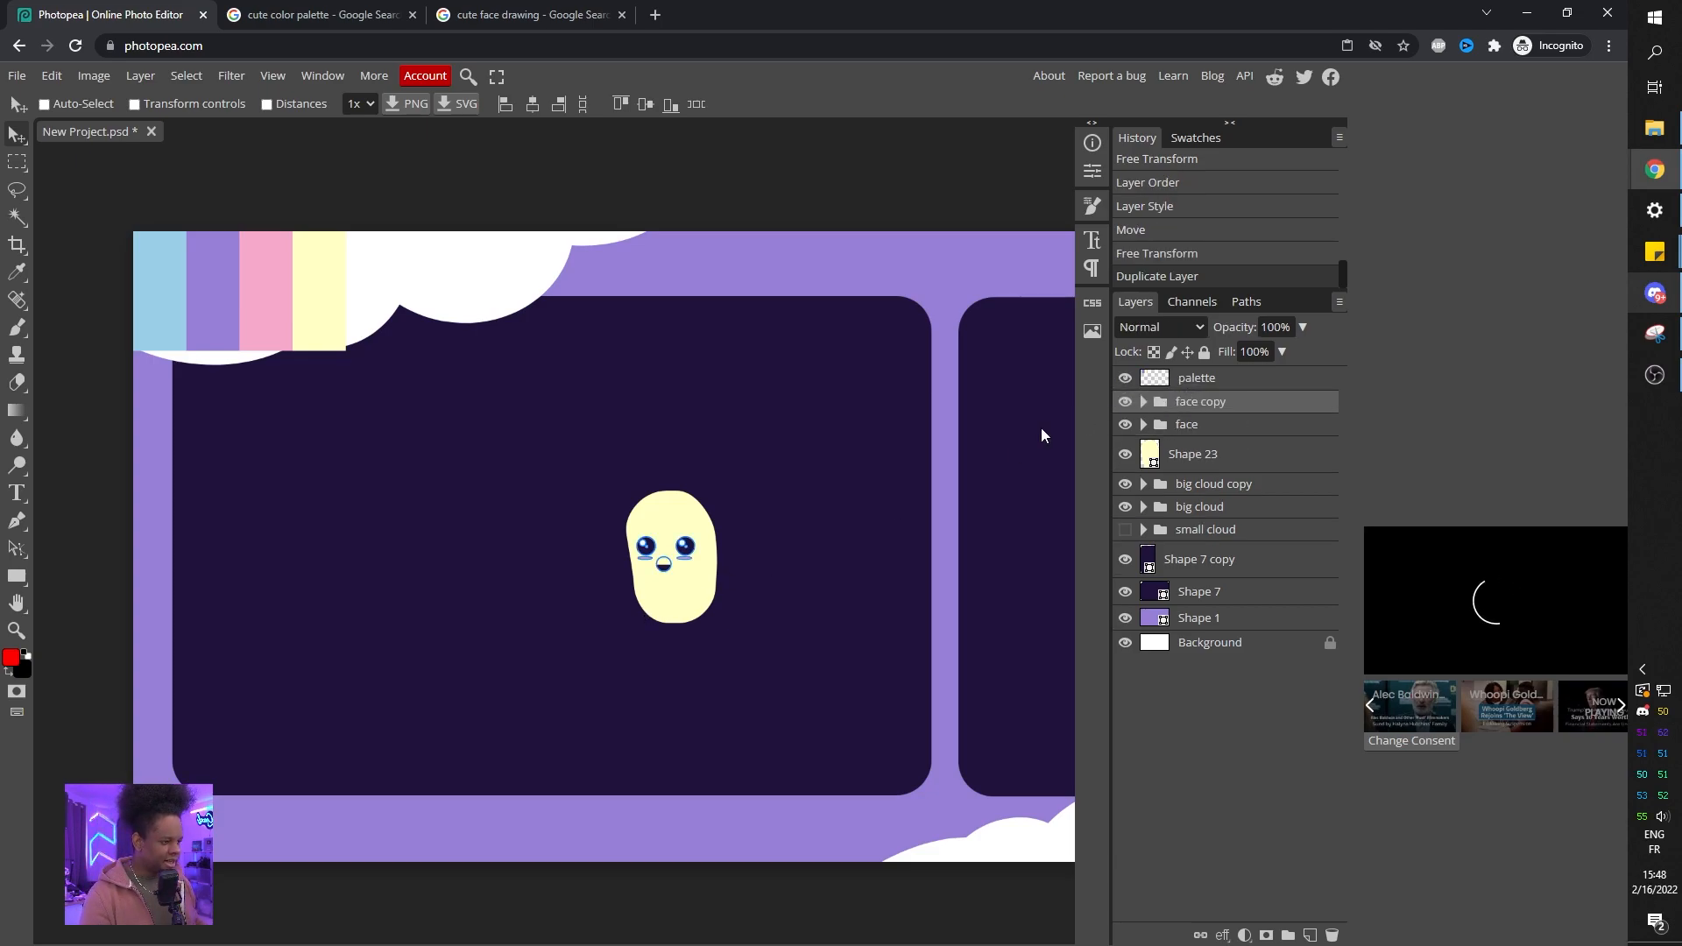
drag(686, 531, 145, 836)
Group the face and the yellow shape into a new folder.
click(1189, 427)
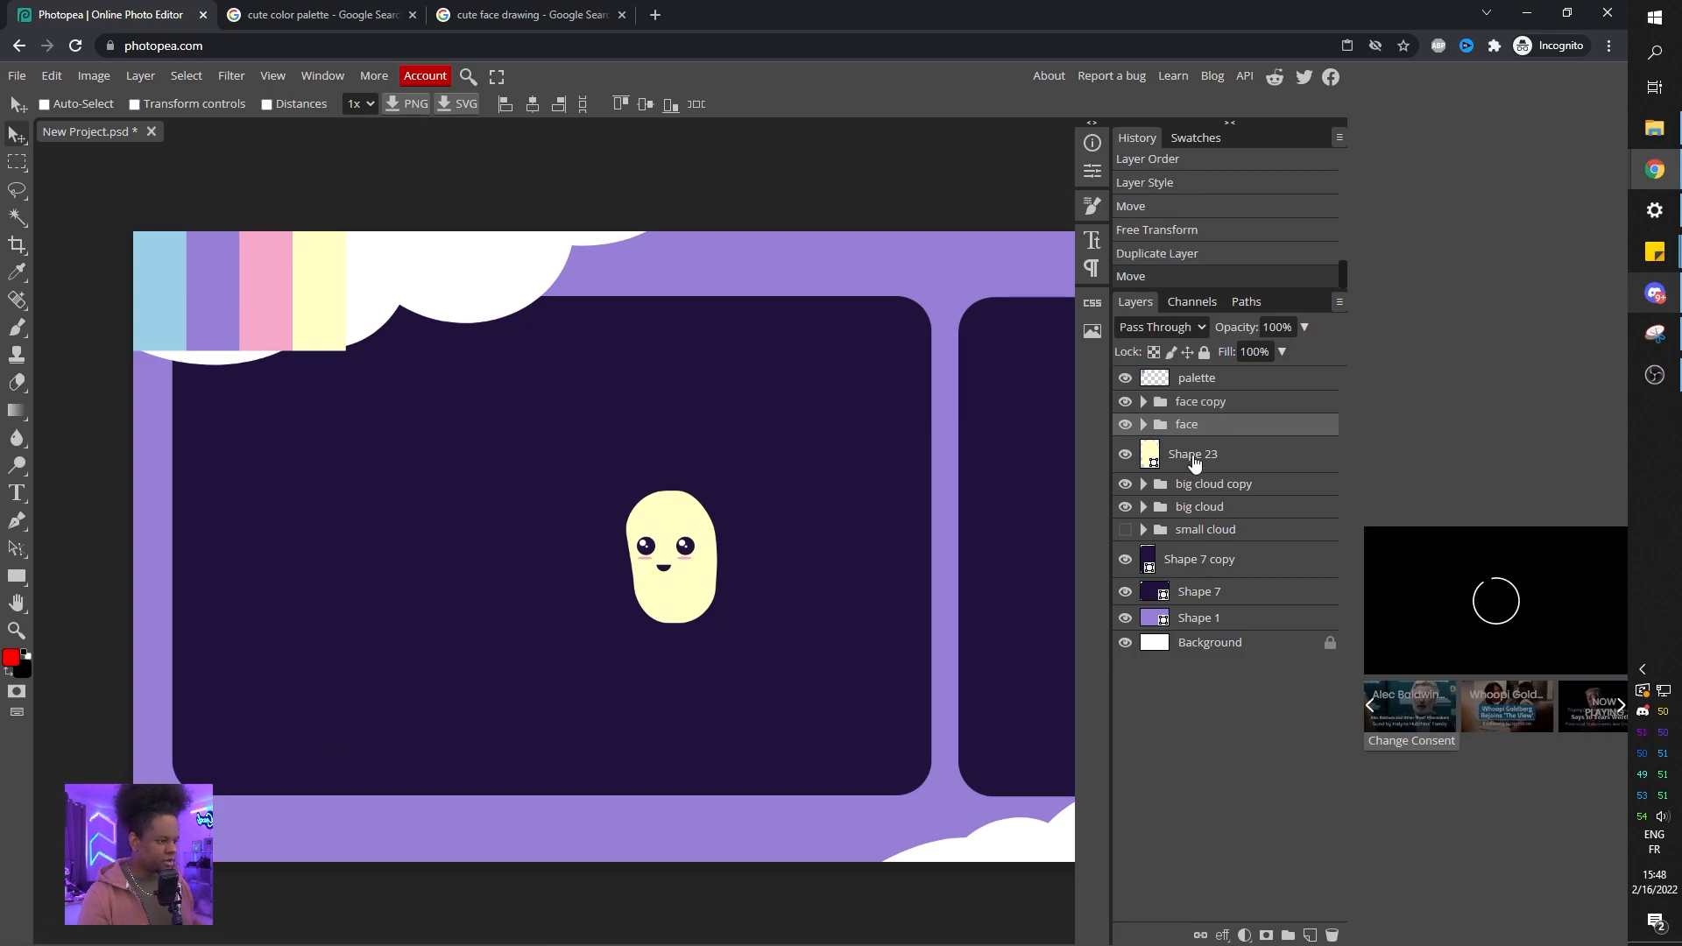
ctrl+click(1194, 456)
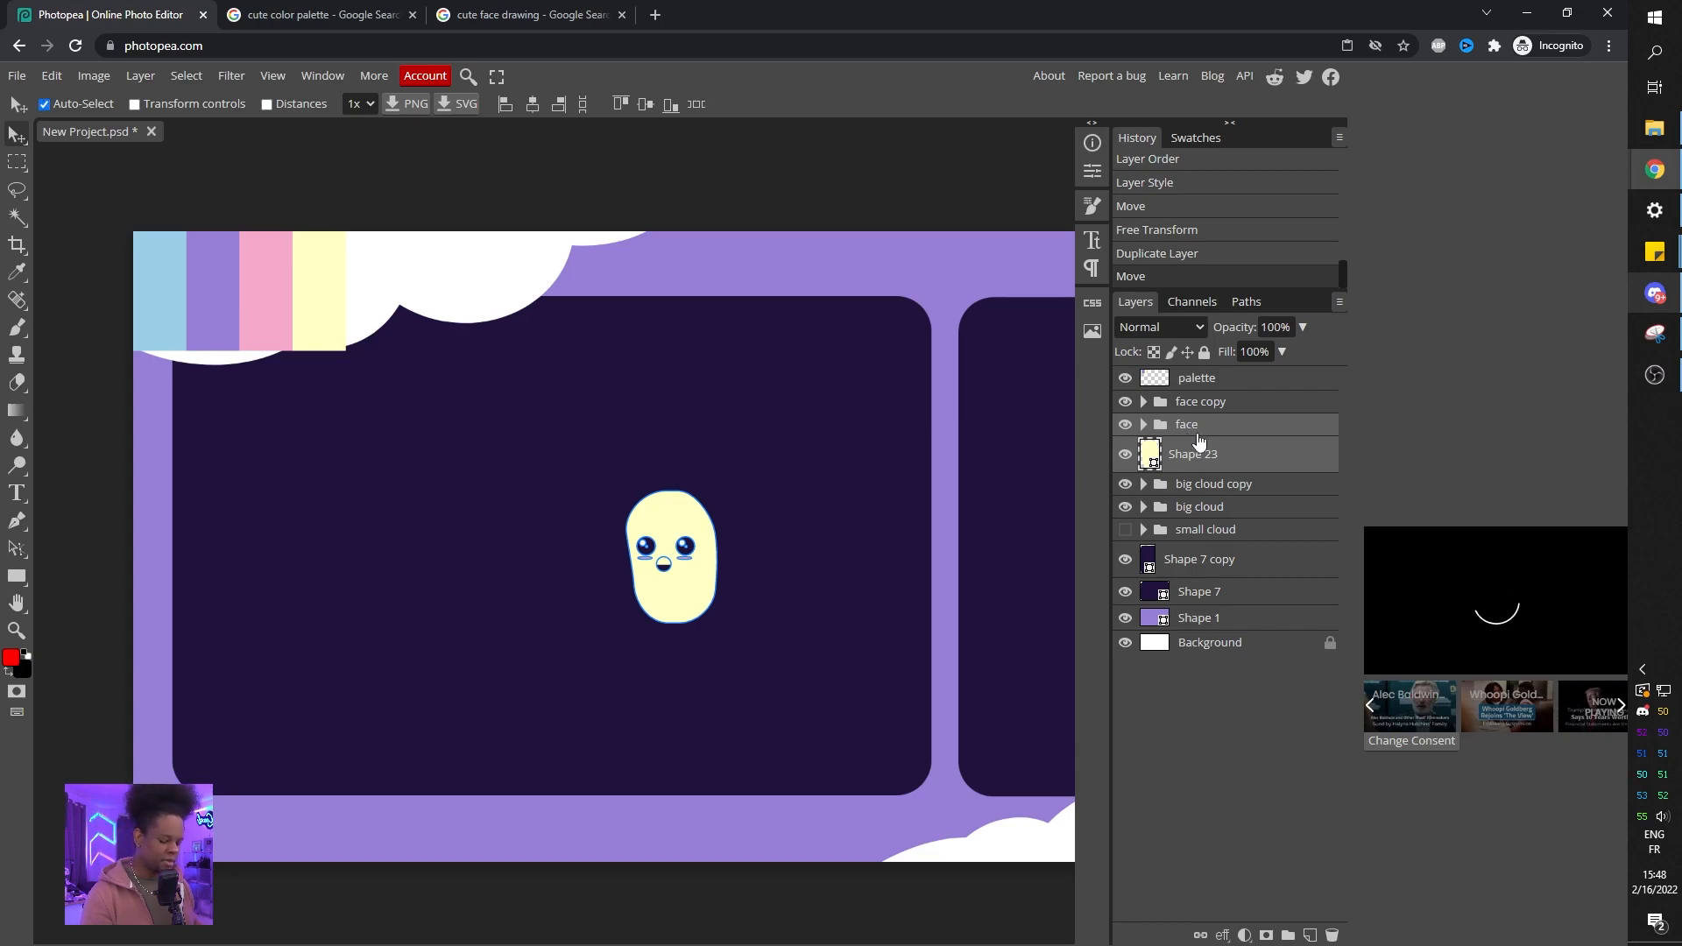
key(ctrl+g)
Move the character folder to perch on the top edge between the two panels and tilt it slightly.
click(1124, 424)
click(1125, 425)
drag(658, 575, 908, 389)
drag(745, 447, 390, 497)
drag(550, 433, 574, 364)
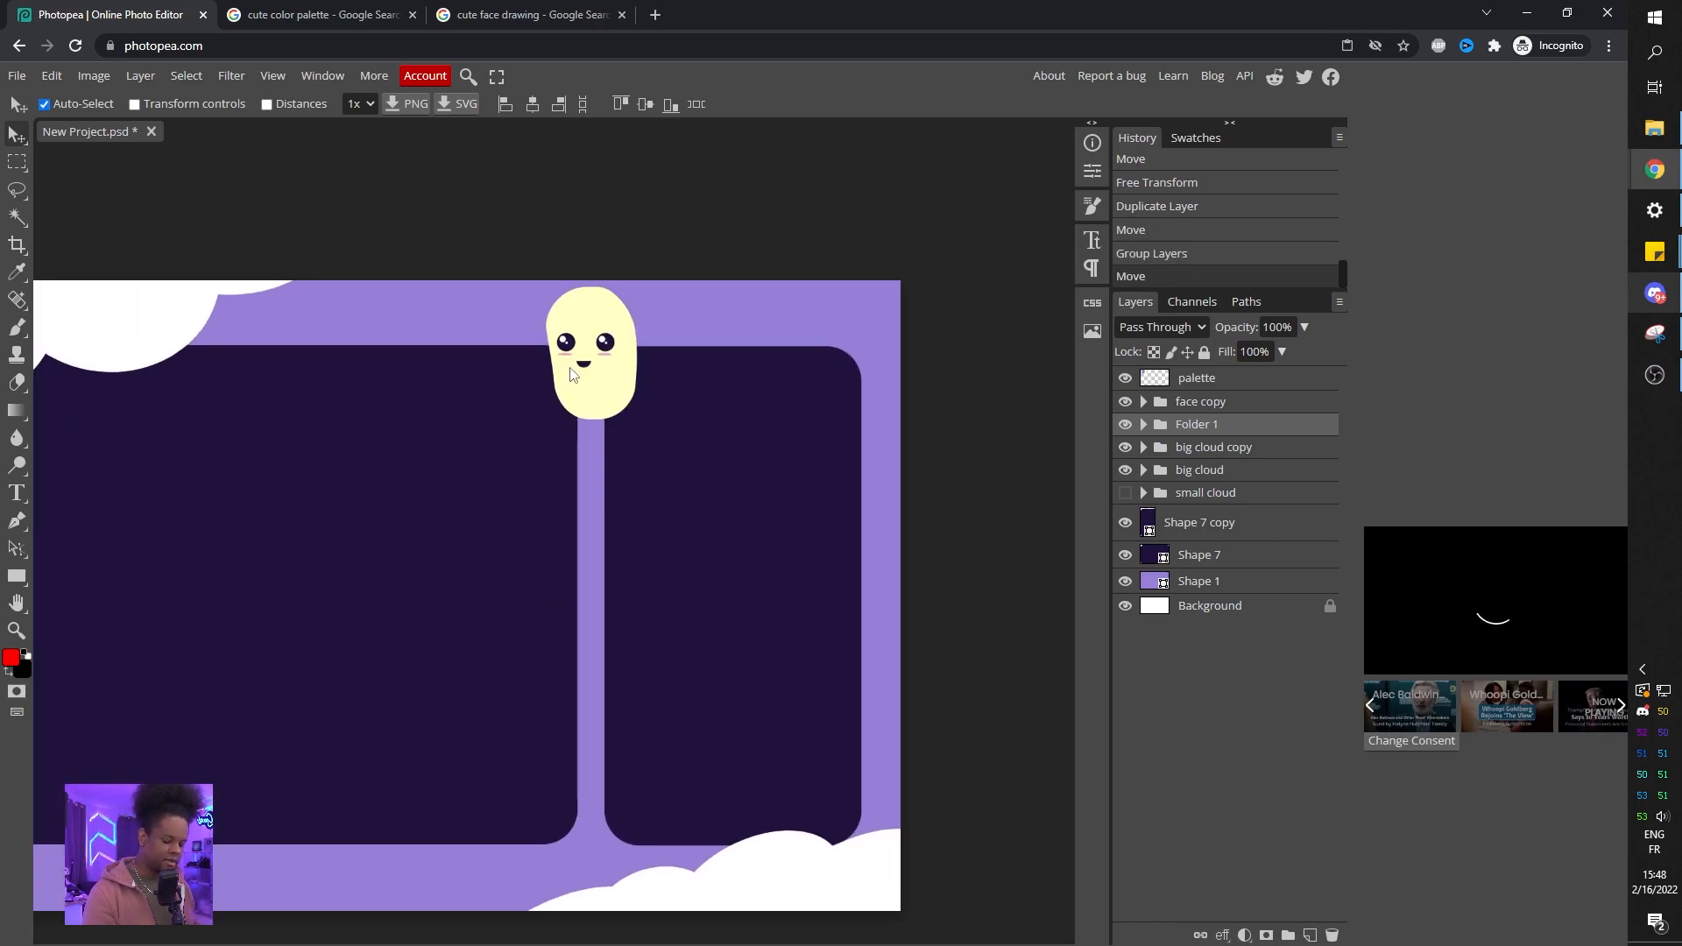
key(ctrl+alt+t)
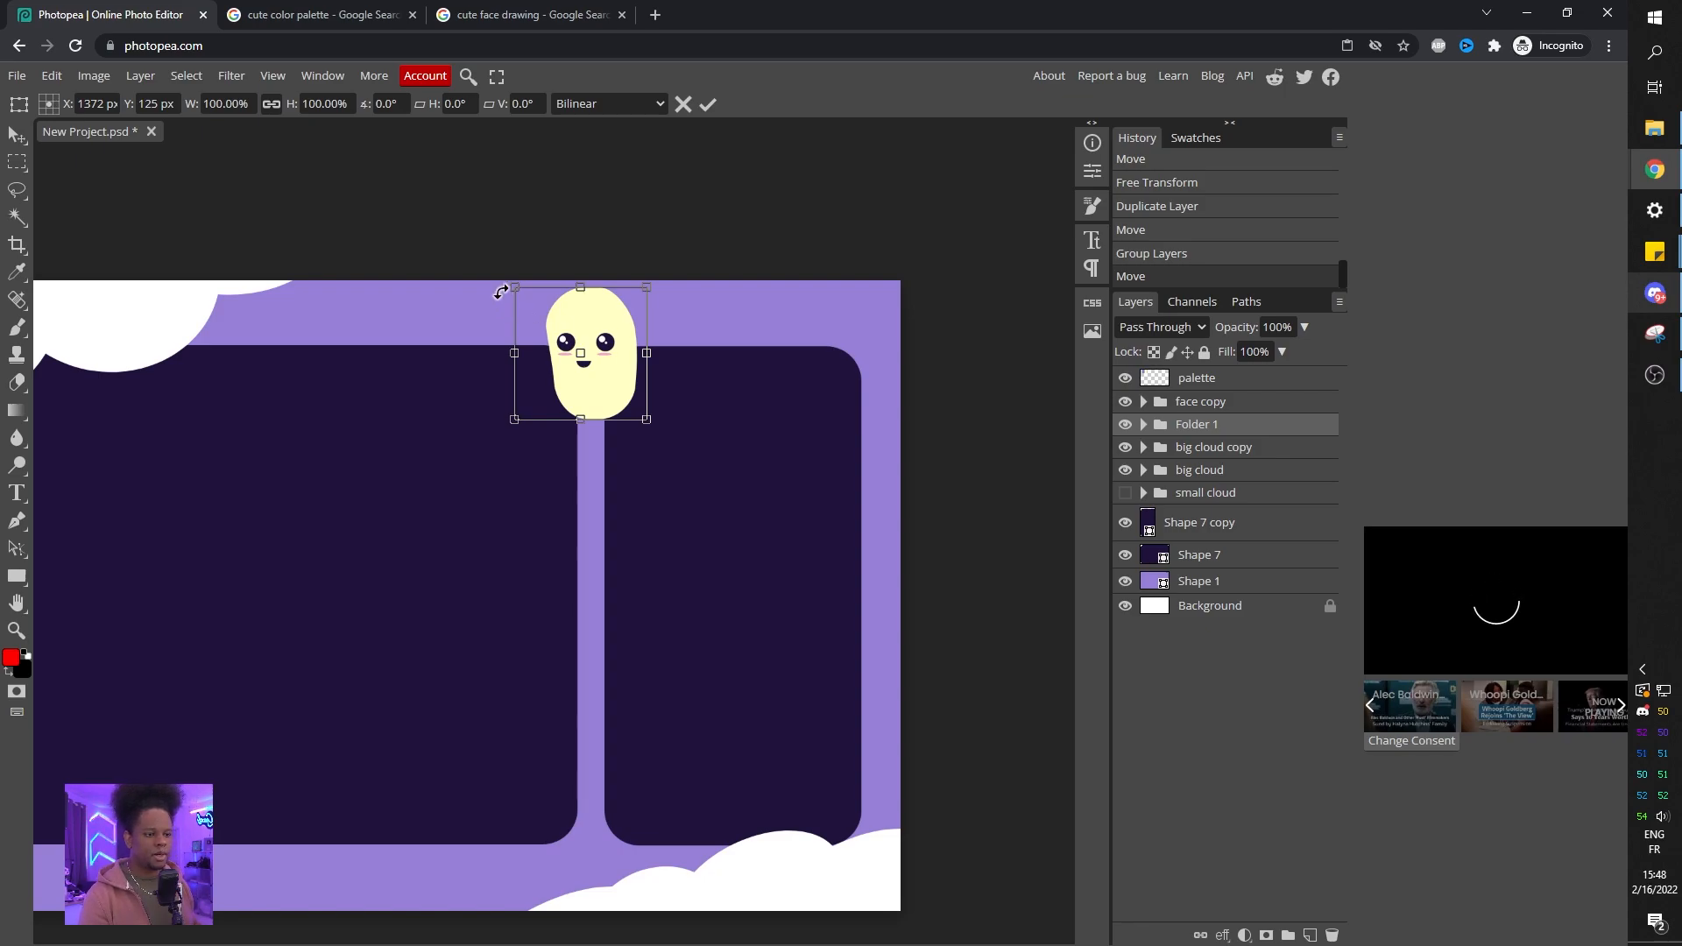
drag(499, 290, 497, 309)
drag(642, 278, 612, 315)
key(Return)
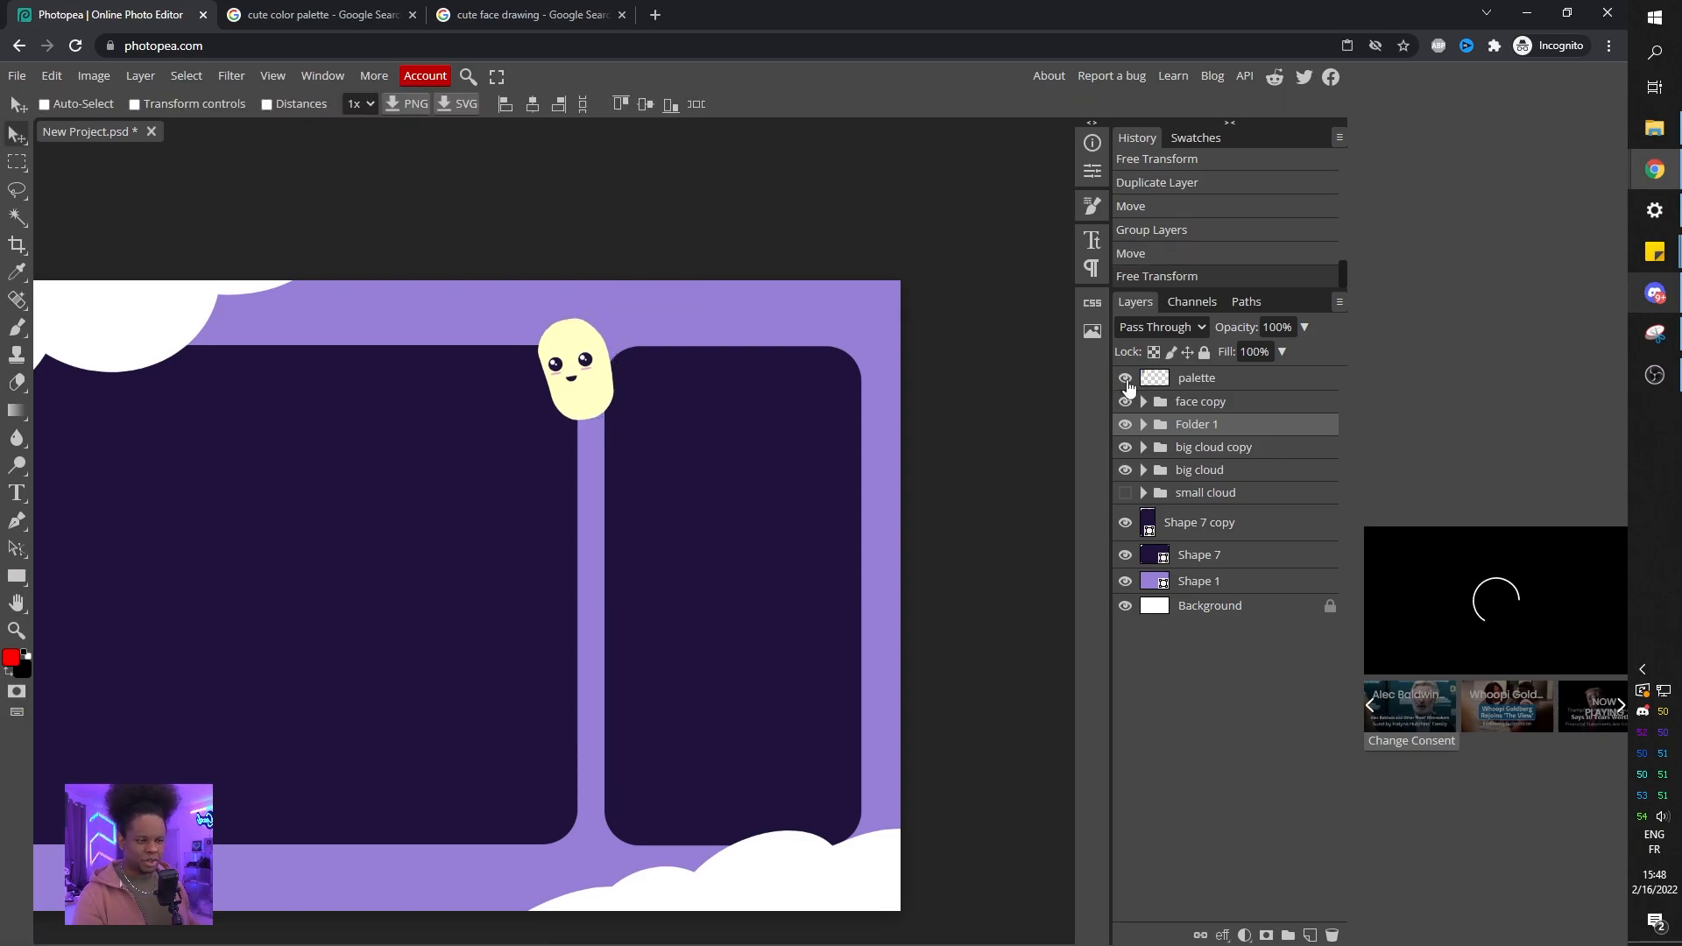
Add two small yellow ellipse ears to the top of the bean-shaped character inside its folder.
click(1144, 425)
click(1217, 479)
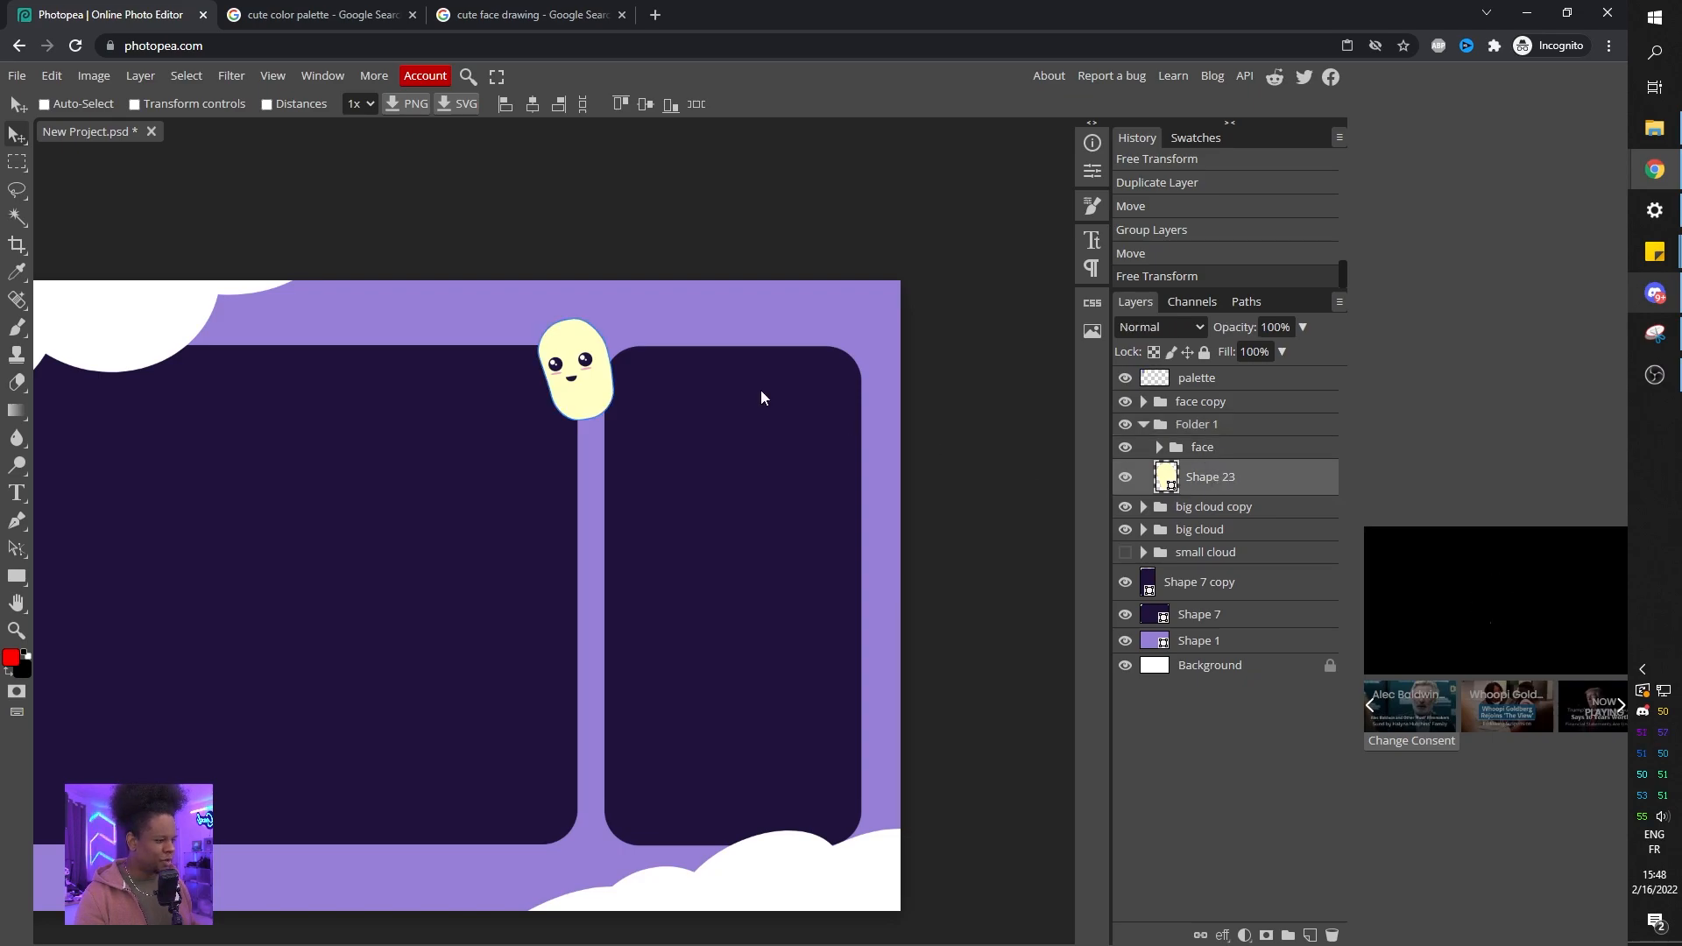
scroll(623, 361, up, 3)
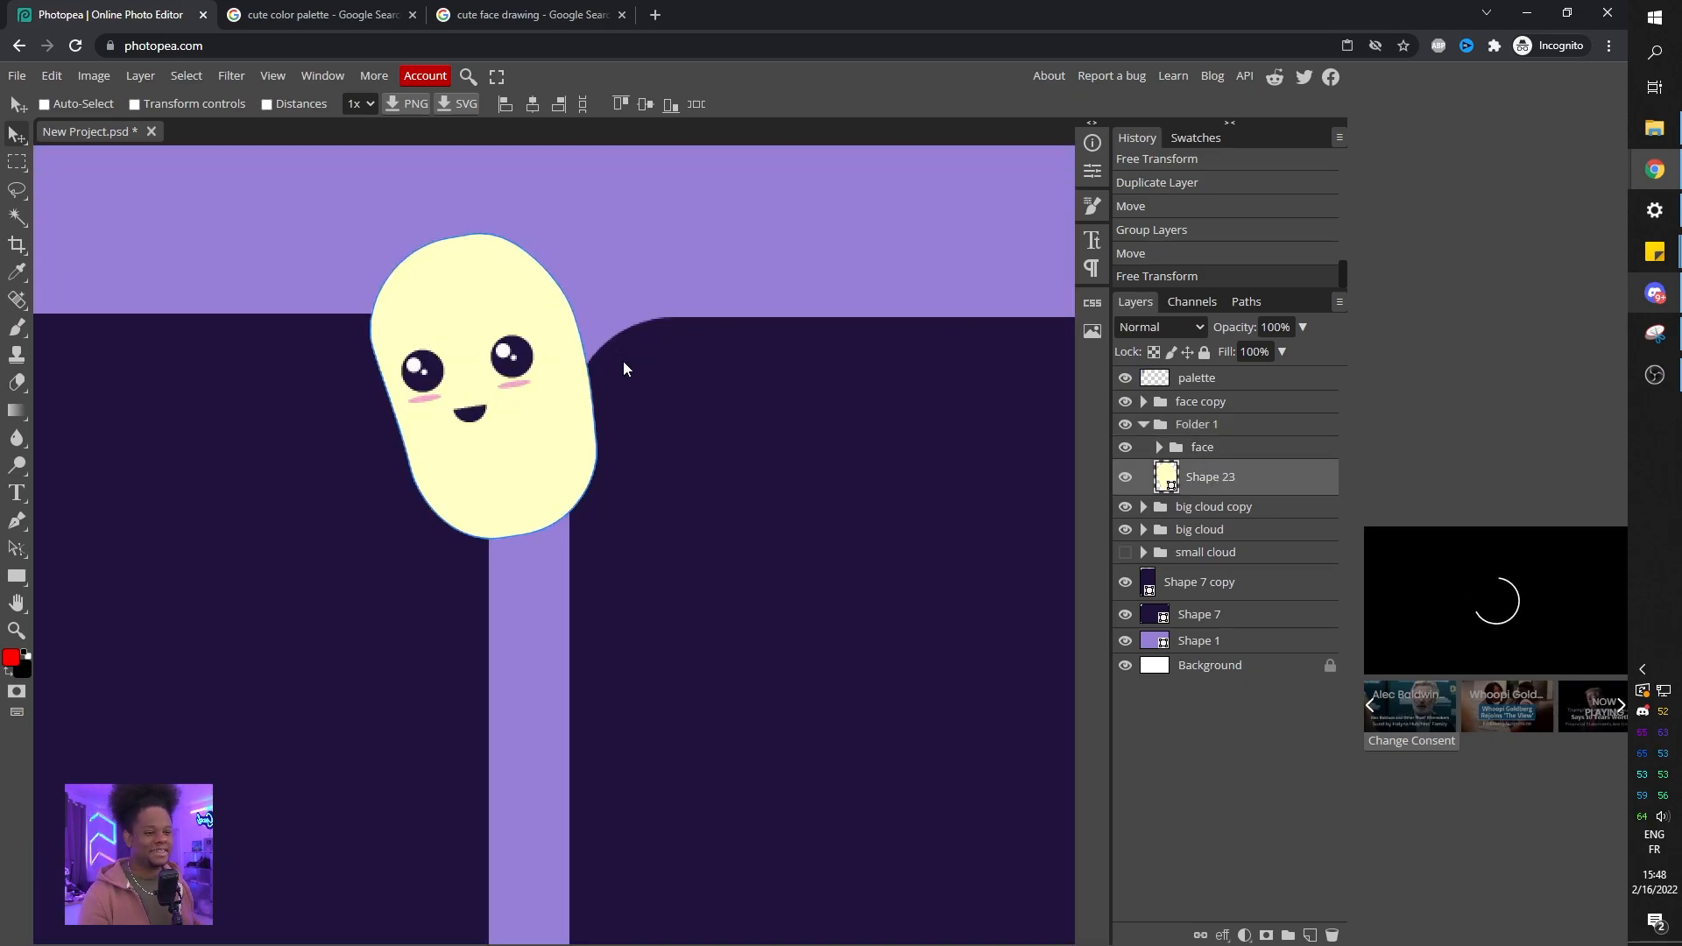
right_click(17, 576)
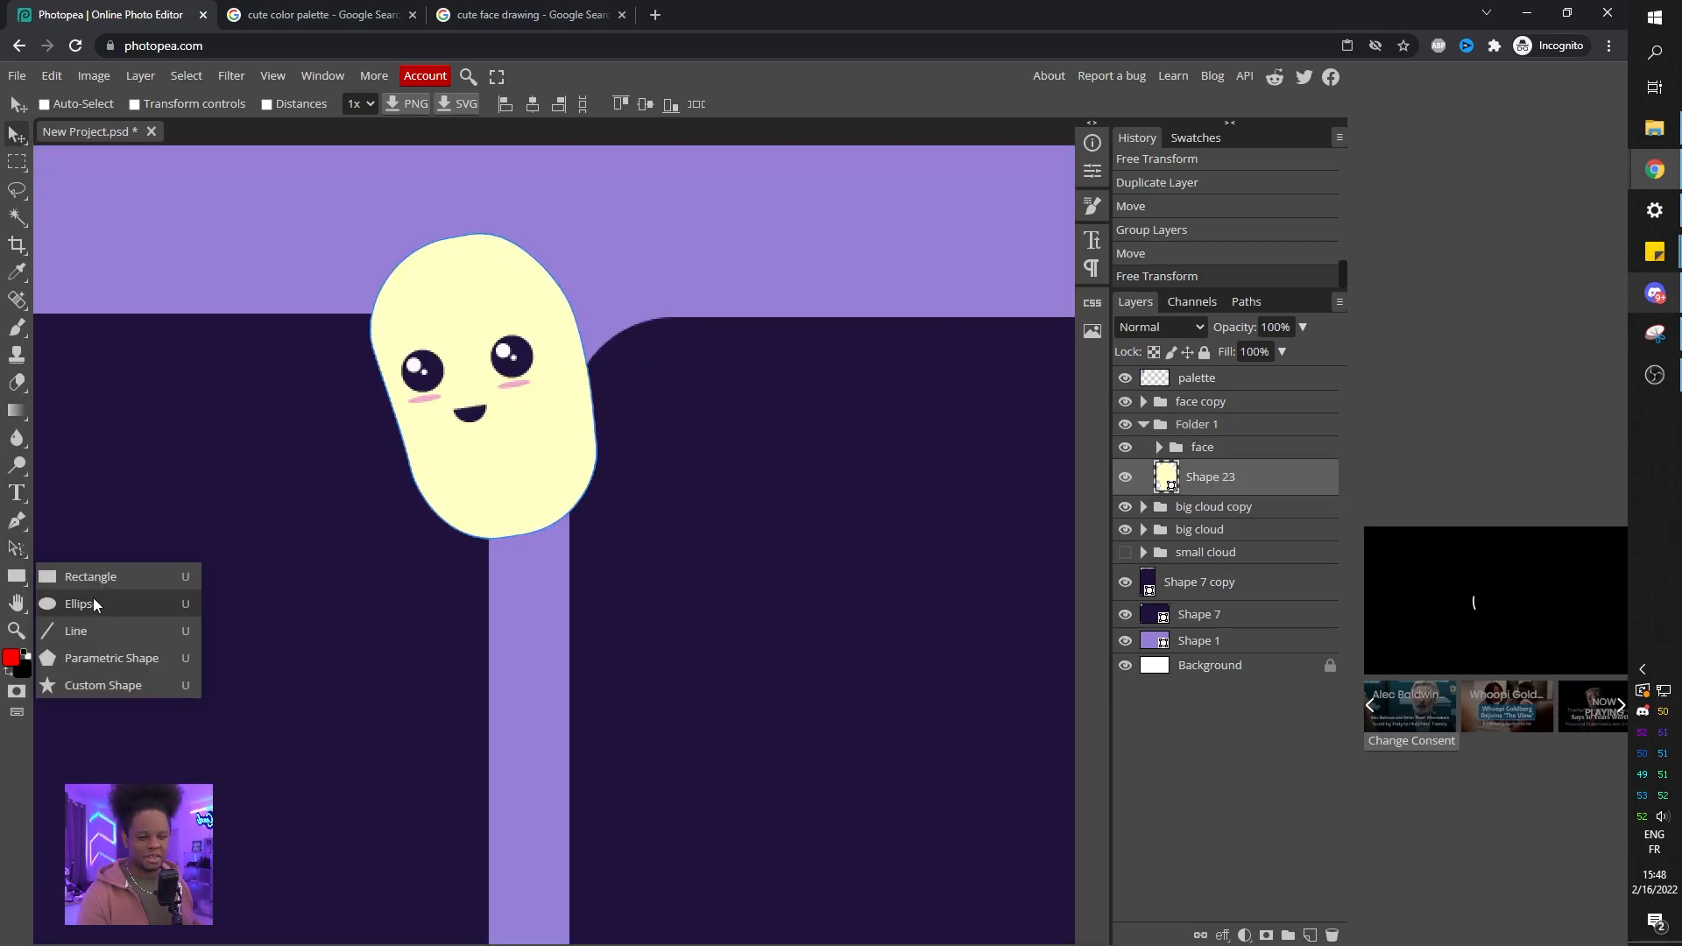
click(79, 604)
drag(500, 224, 573, 310)
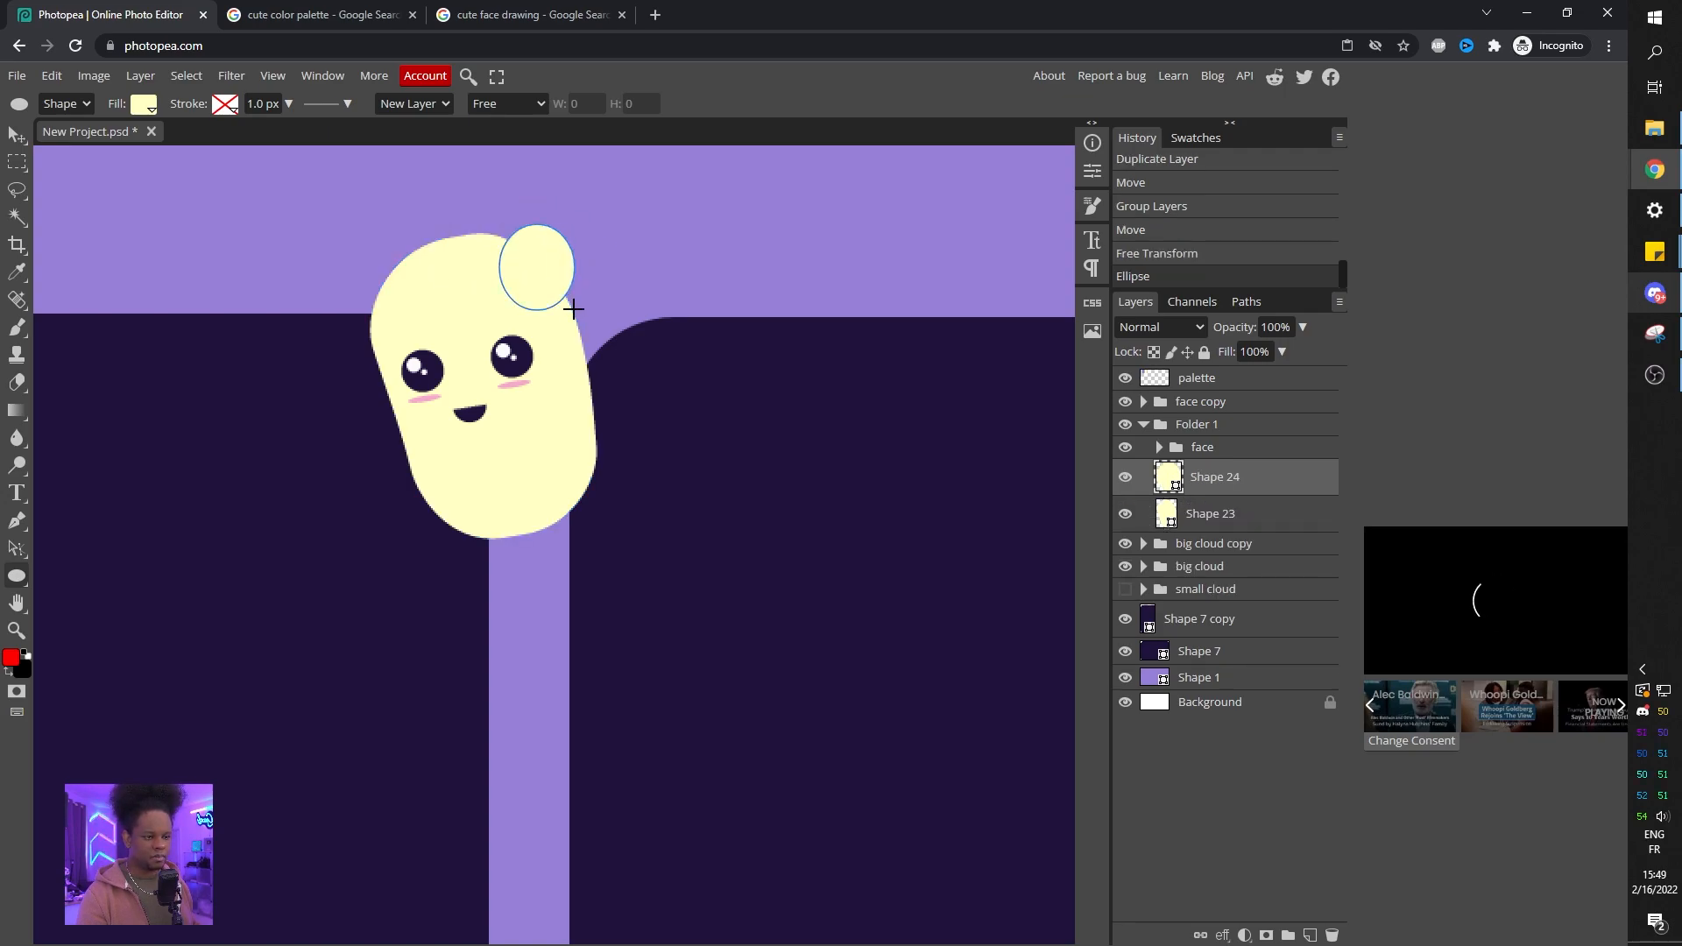
drag(349, 297, 422, 352)
click(1209, 738)
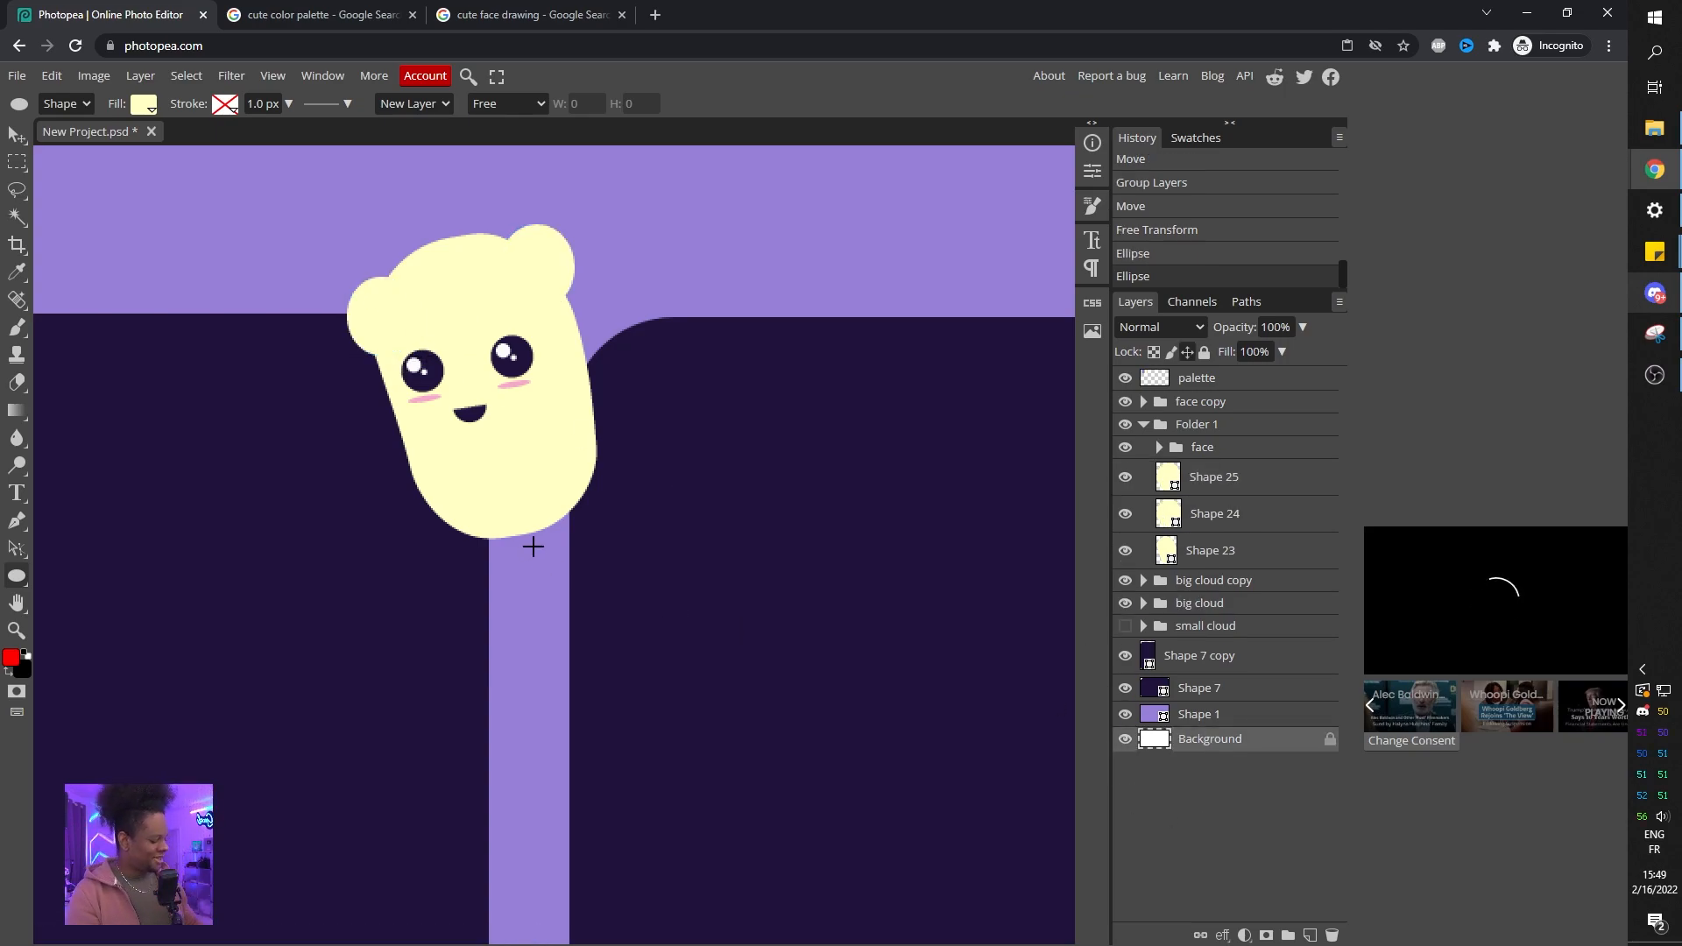
Rename the character folder to "bean".
scroll(405, 488, down, 5)
scroll(371, 518, up, 2)
scroll(371, 518, down, 2)
scroll(371, 518, up, 3)
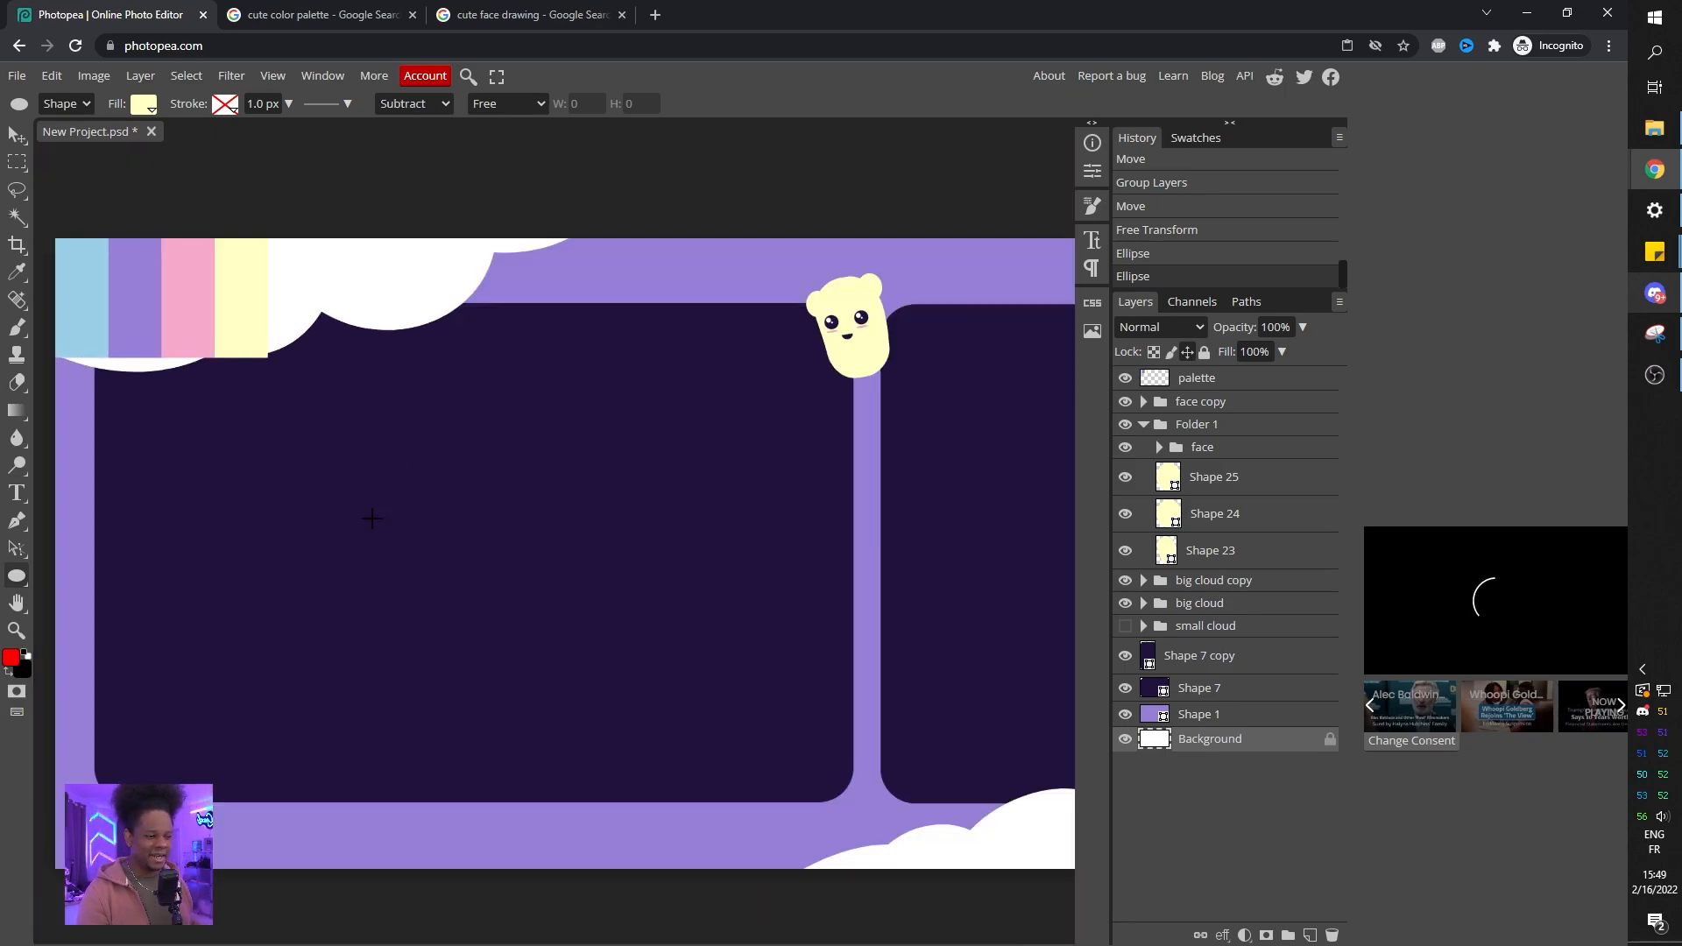
drag(216, 731, 366, 624)
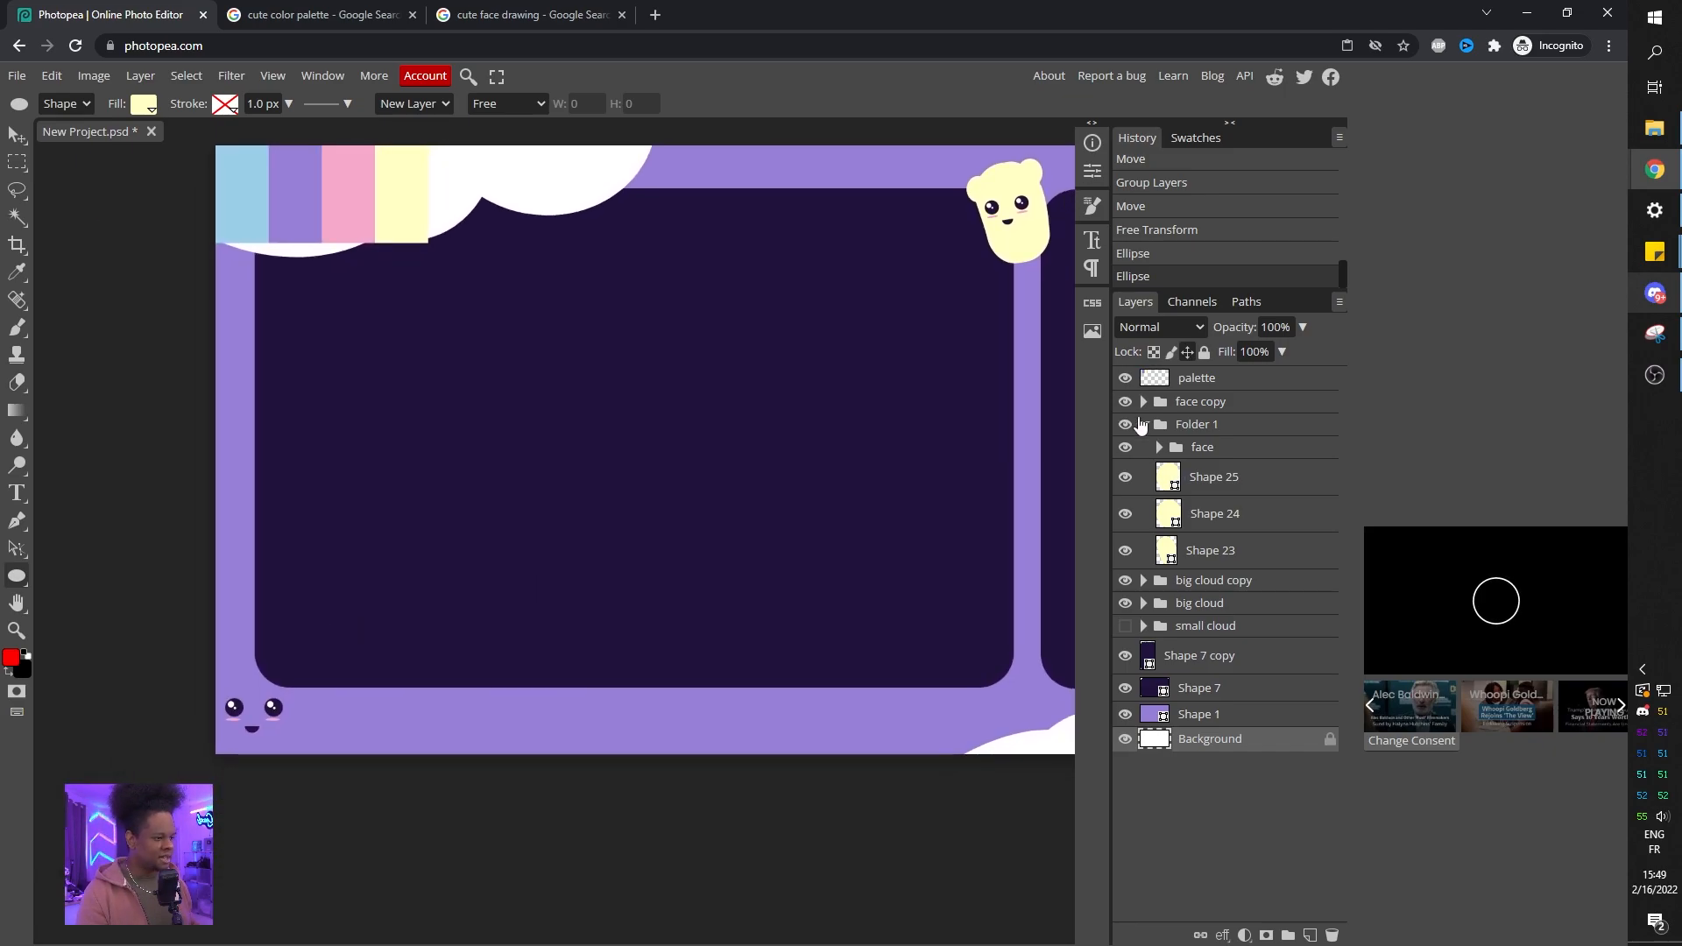
click(1145, 425)
double_click(1193, 425)
text(bean)
key(Return)
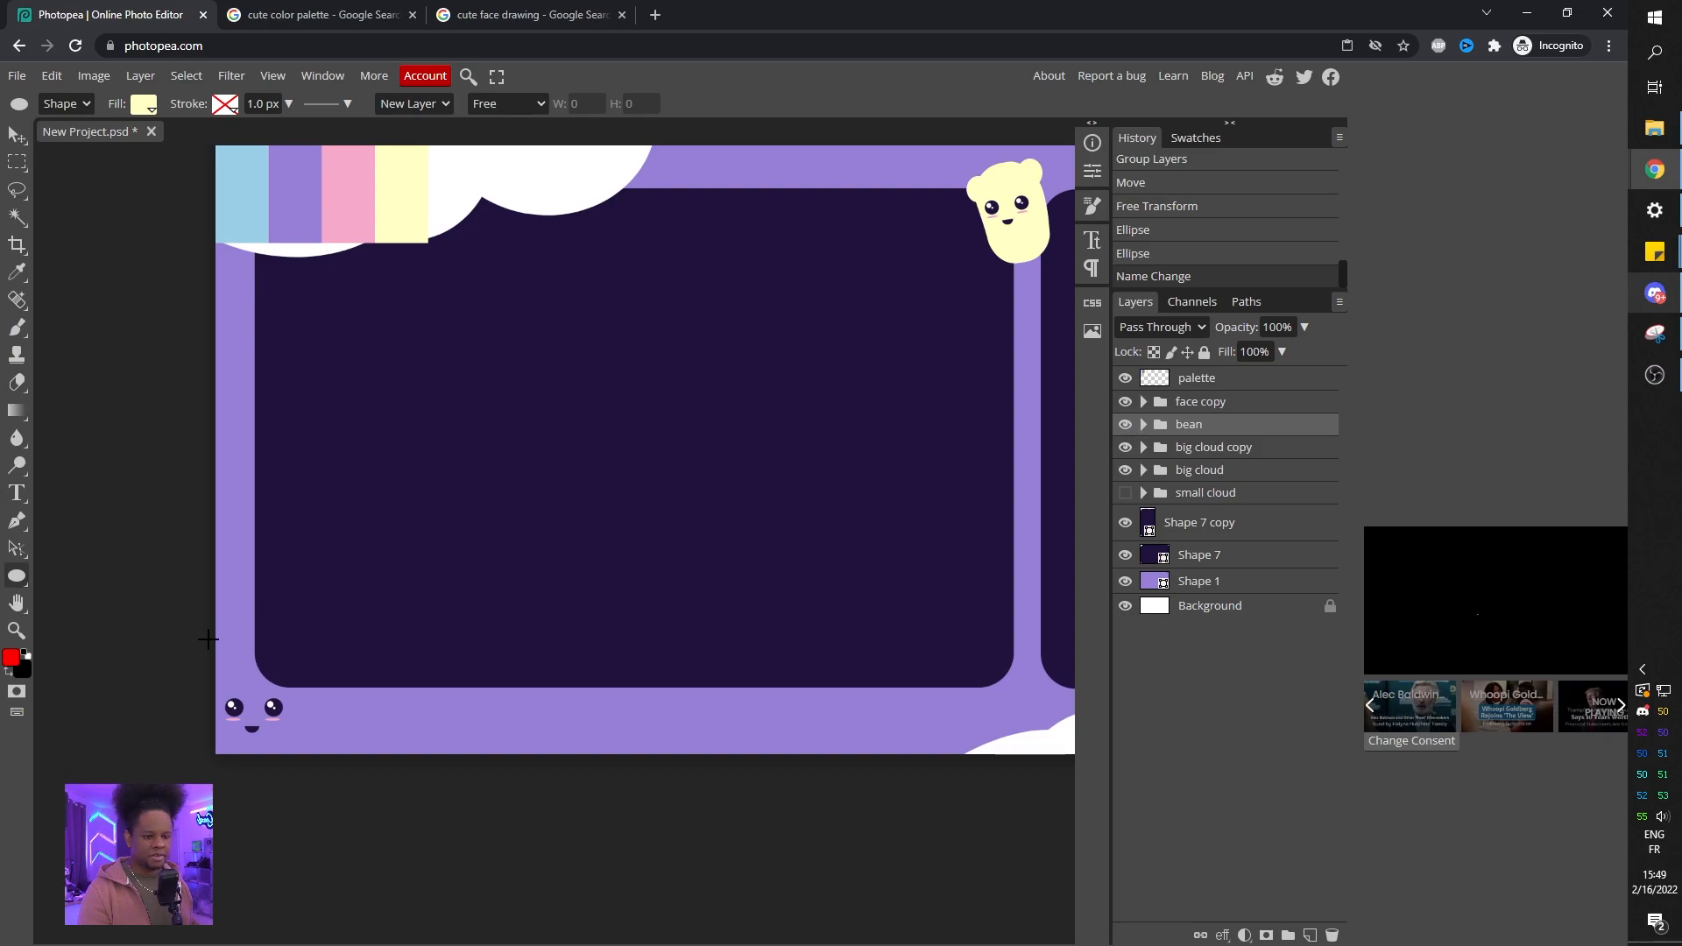
Draw a large yellow circle near the panel's lower-left corner and warp it slightly into a softer blob.
scroll(355, 631, up, 2)
drag(378, 459, 550, 641)
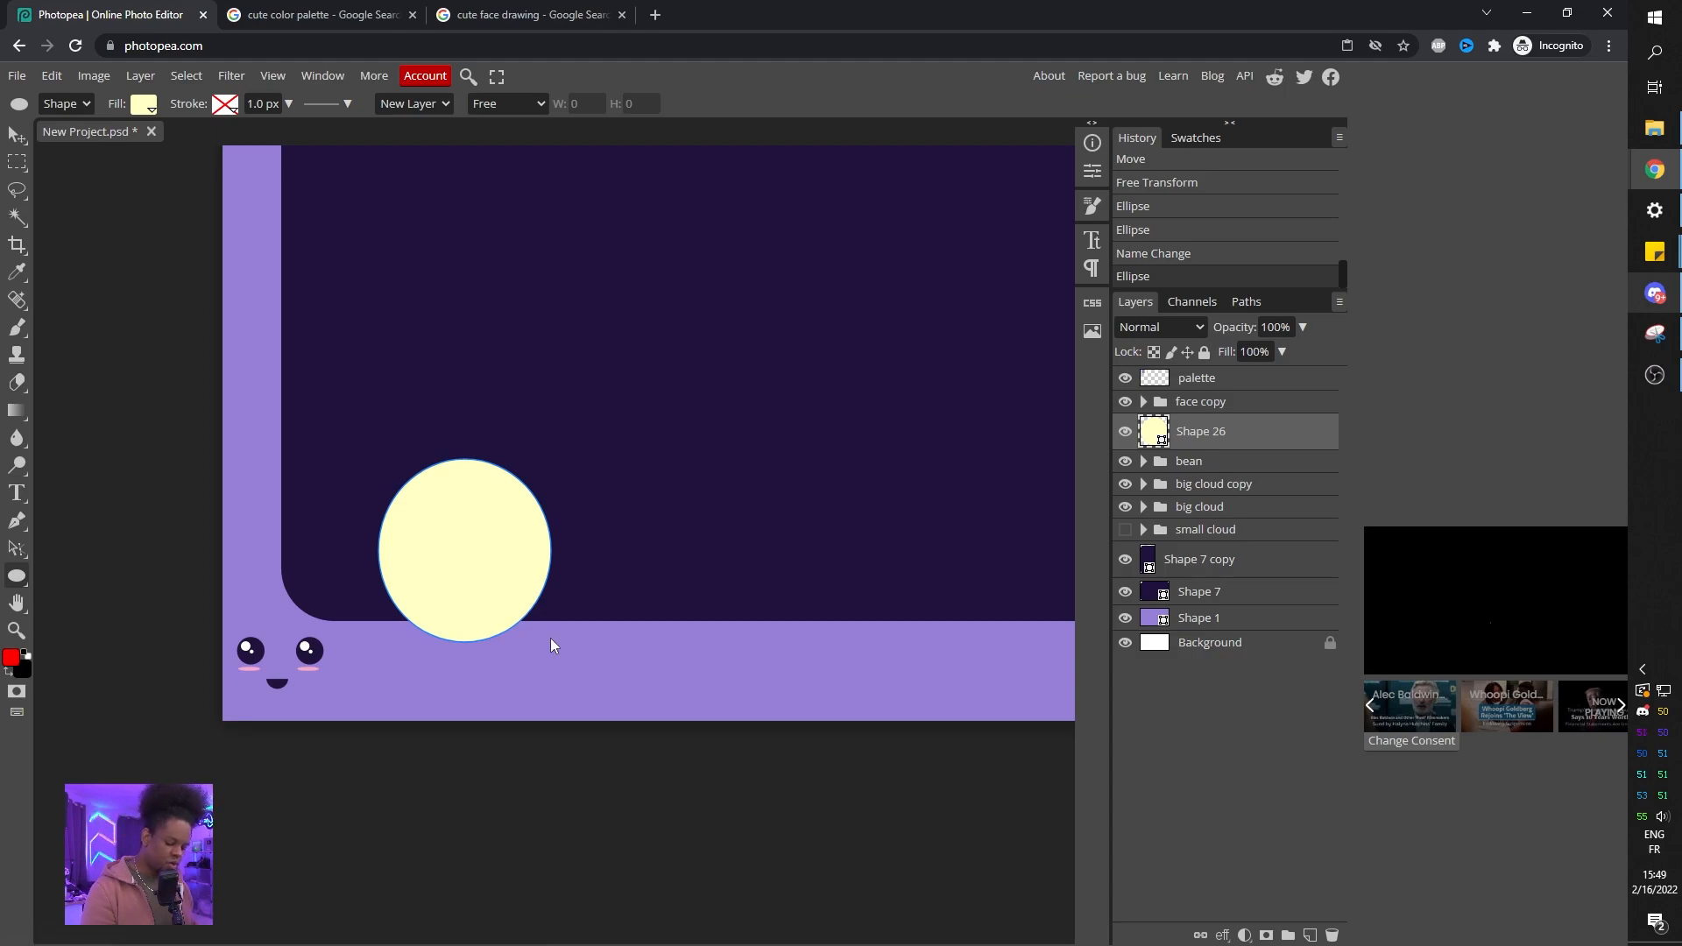
key(ctrl+t)
right_click(506, 571)
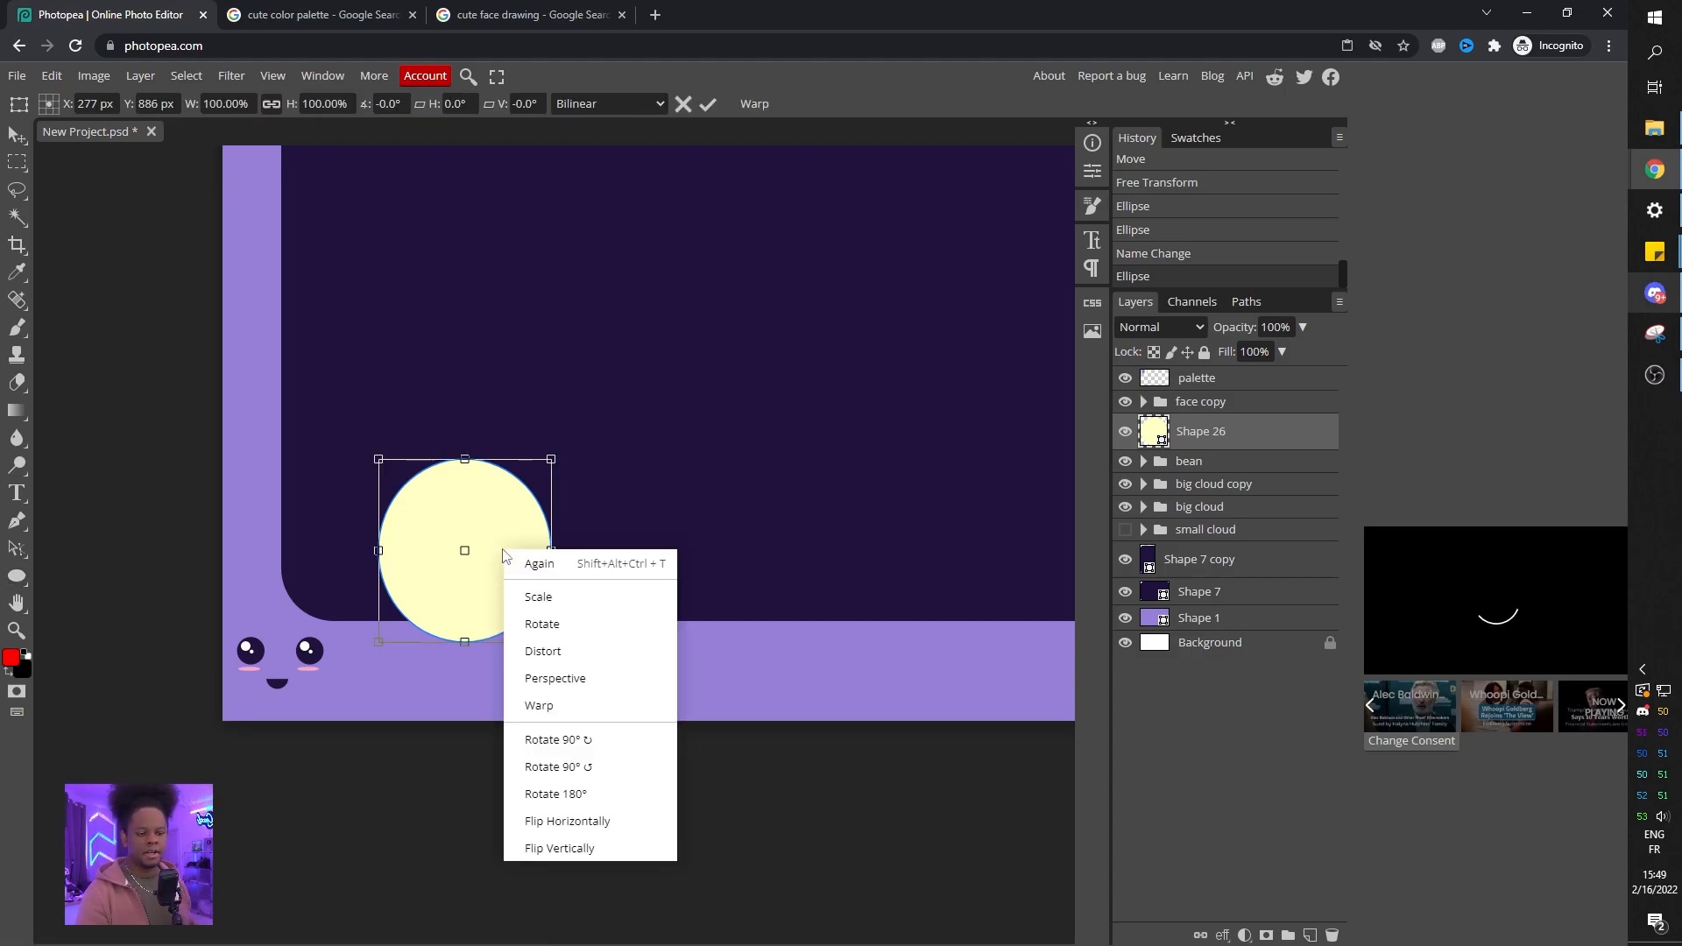
click(531, 701)
drag(553, 529, 570, 524)
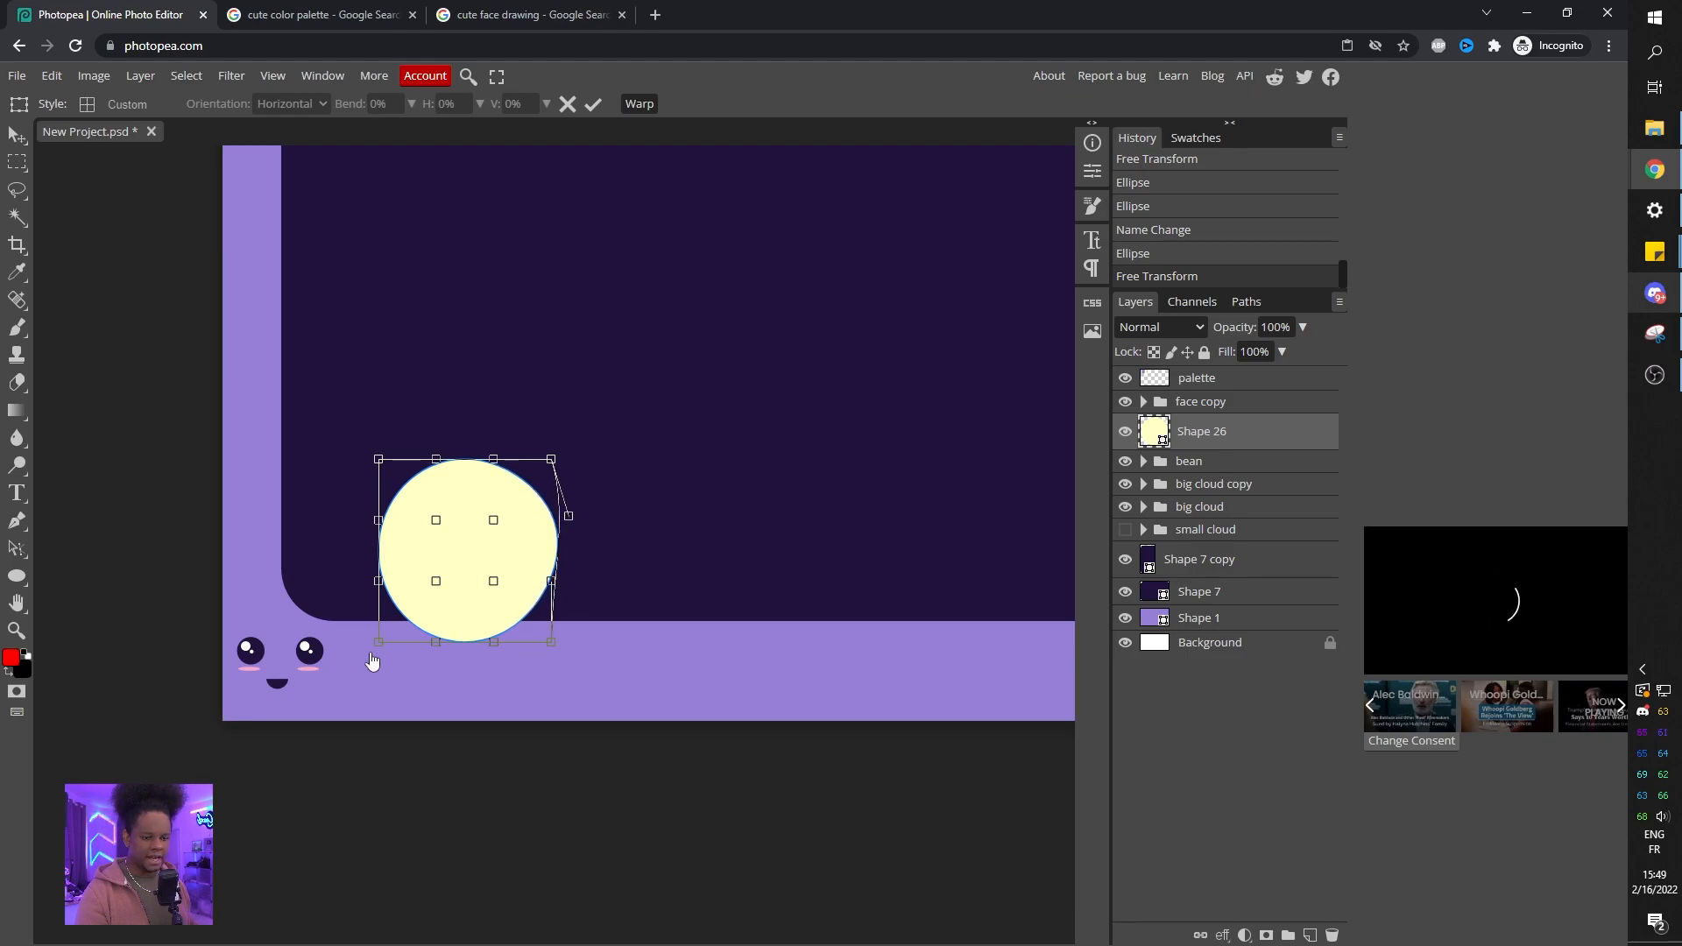
drag(373, 596, 364, 601)
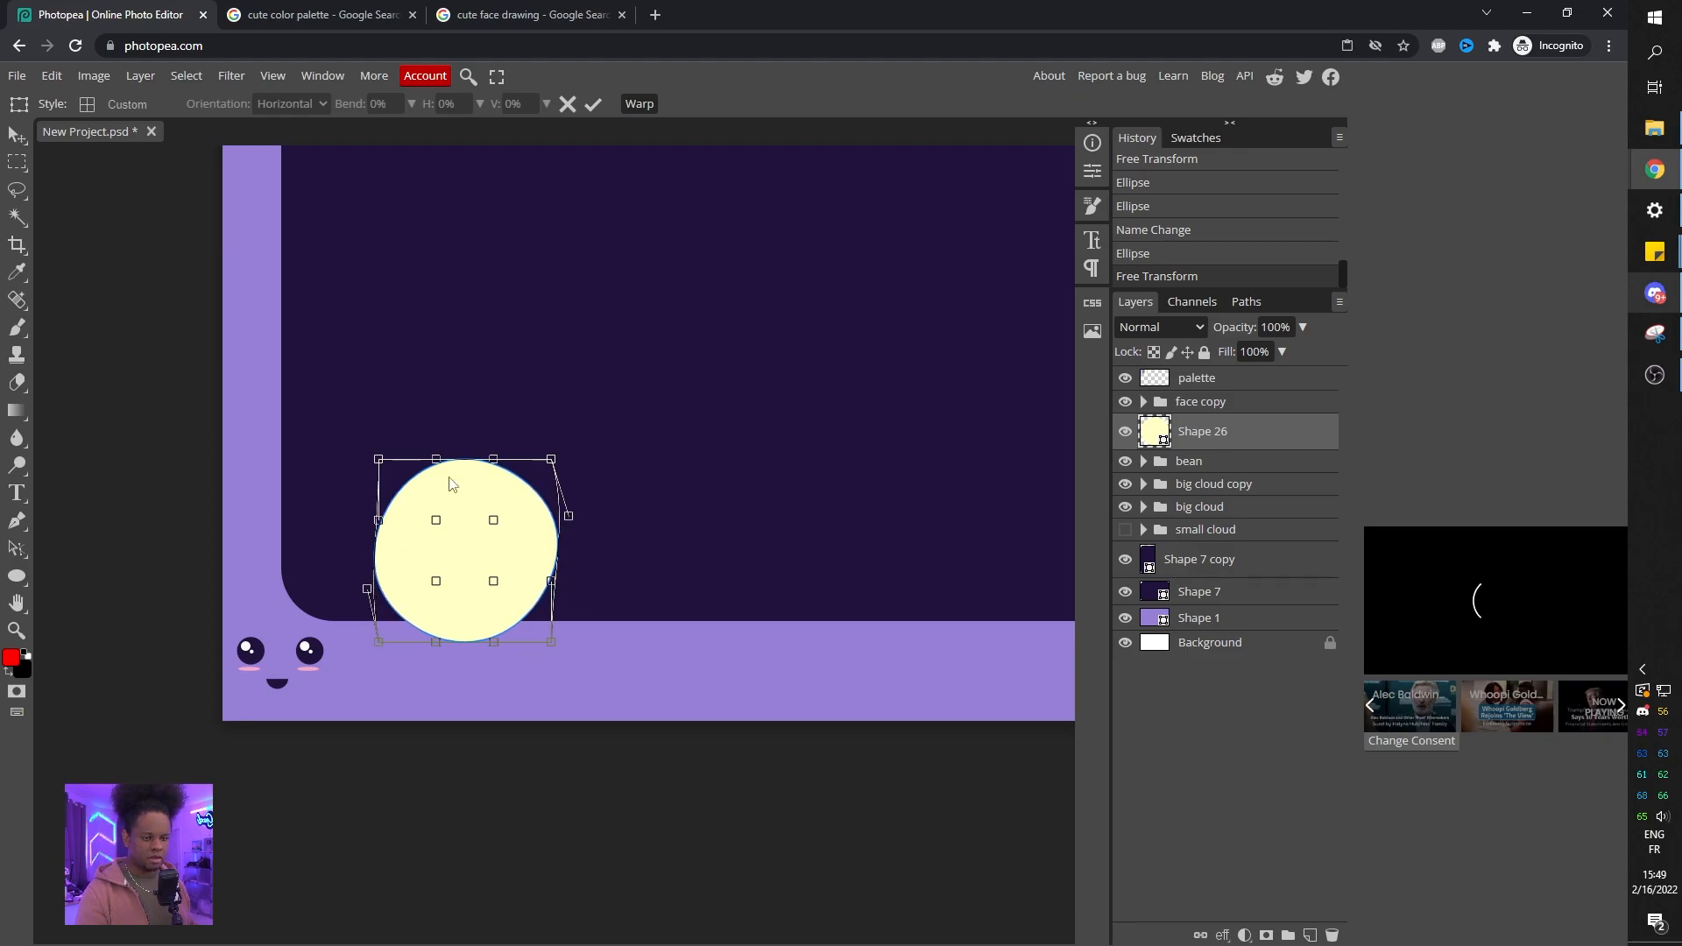
drag(494, 467, 494, 459)
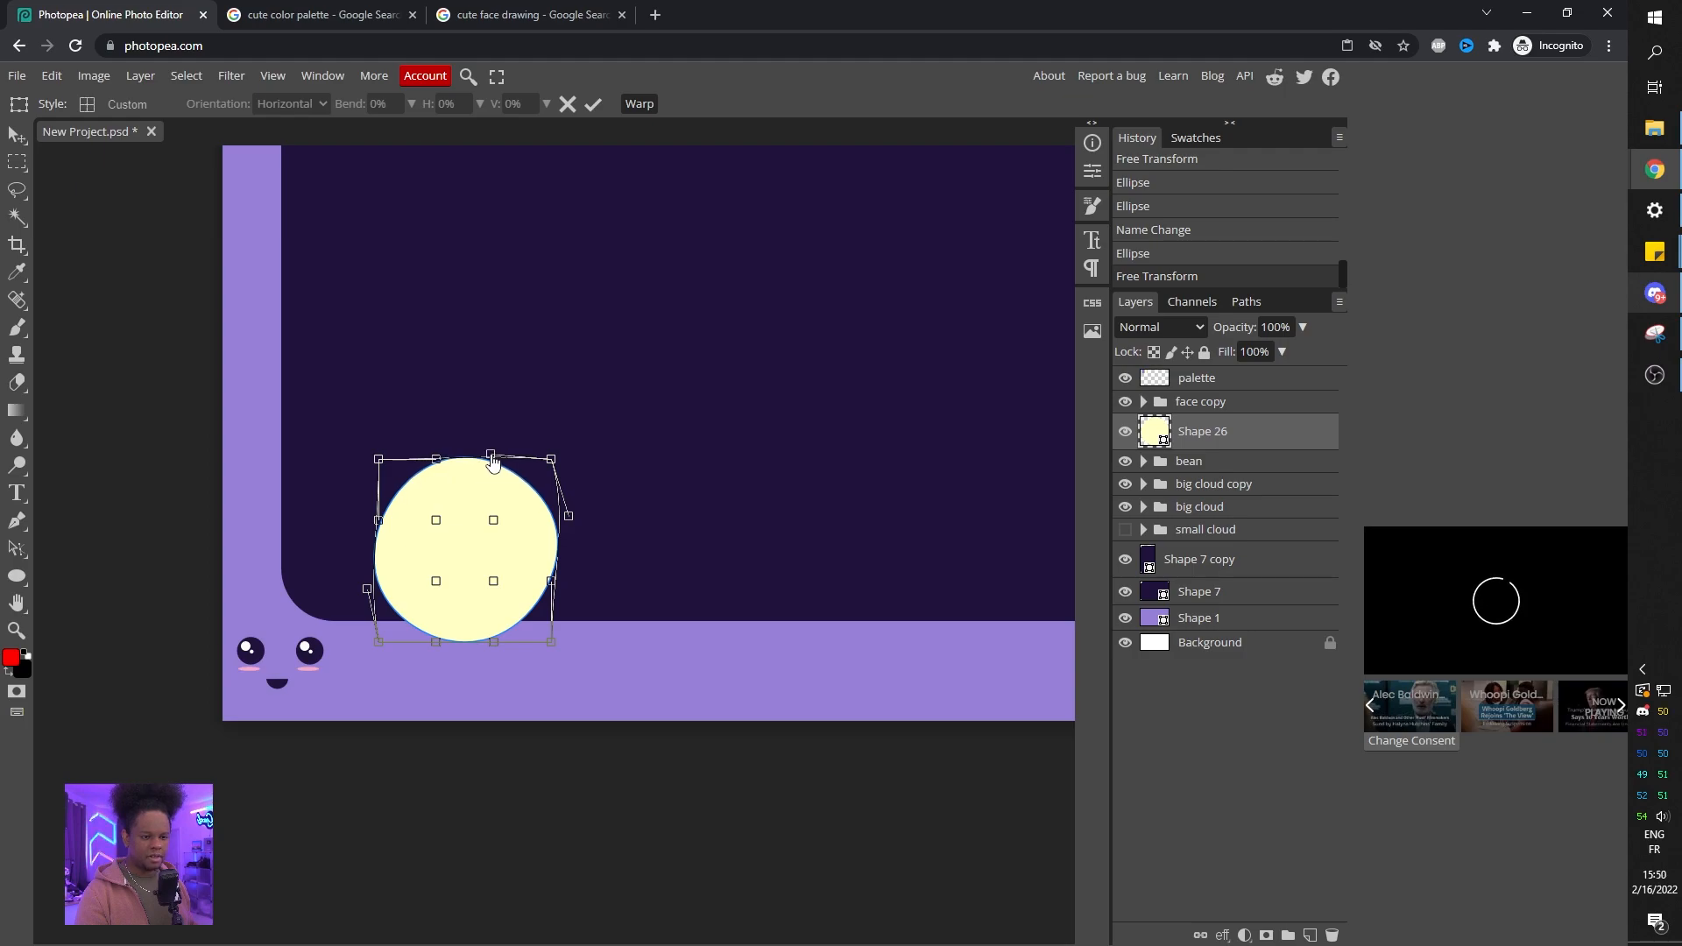
key(Return)
Move the face copy group onto the new yellow circle.
click(1200, 401)
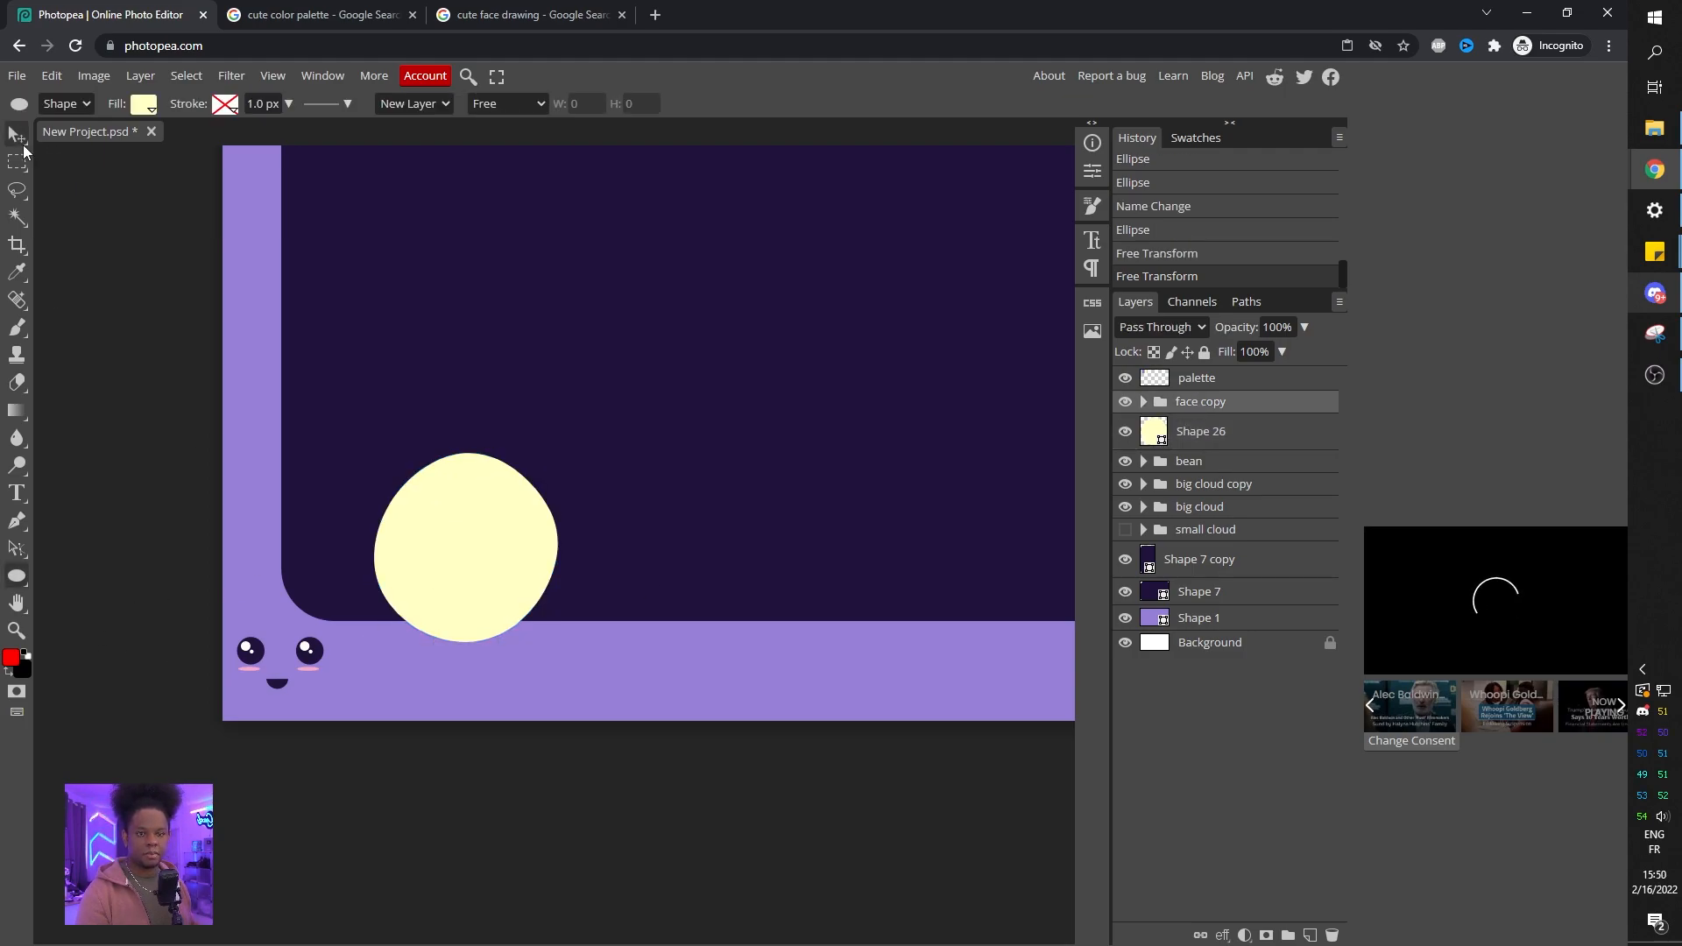
click(17, 134)
drag(271, 663, 479, 532)
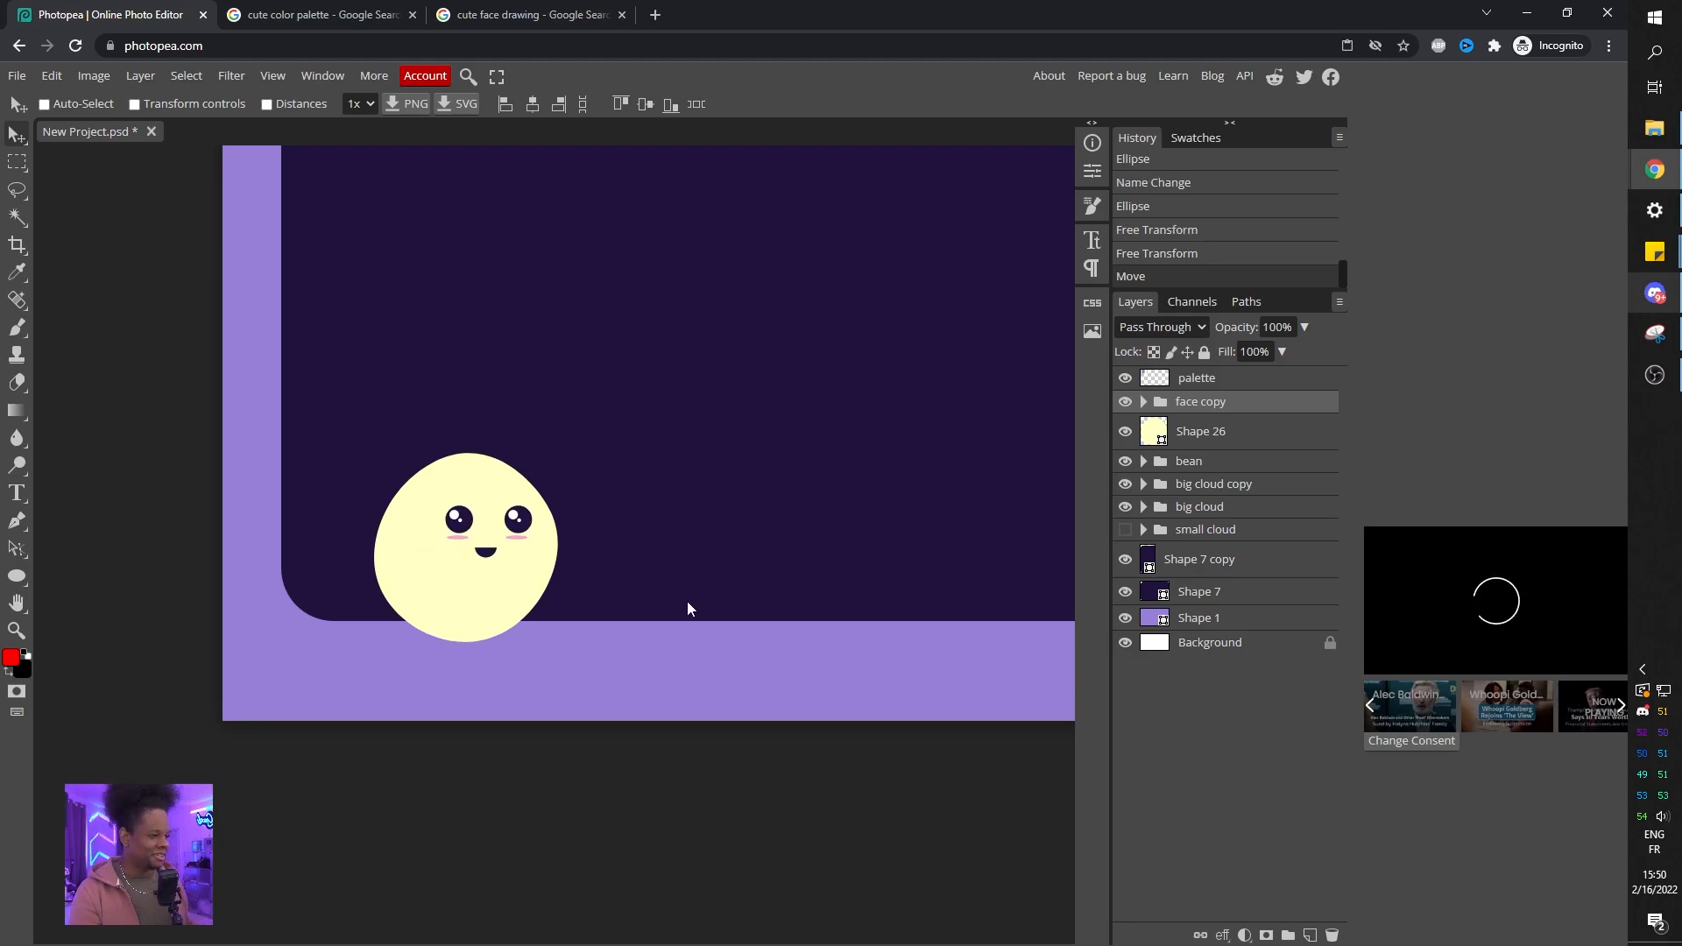
Add a small ear at the circle's top right and a vertical oval arm on its left side.
click(1156, 429)
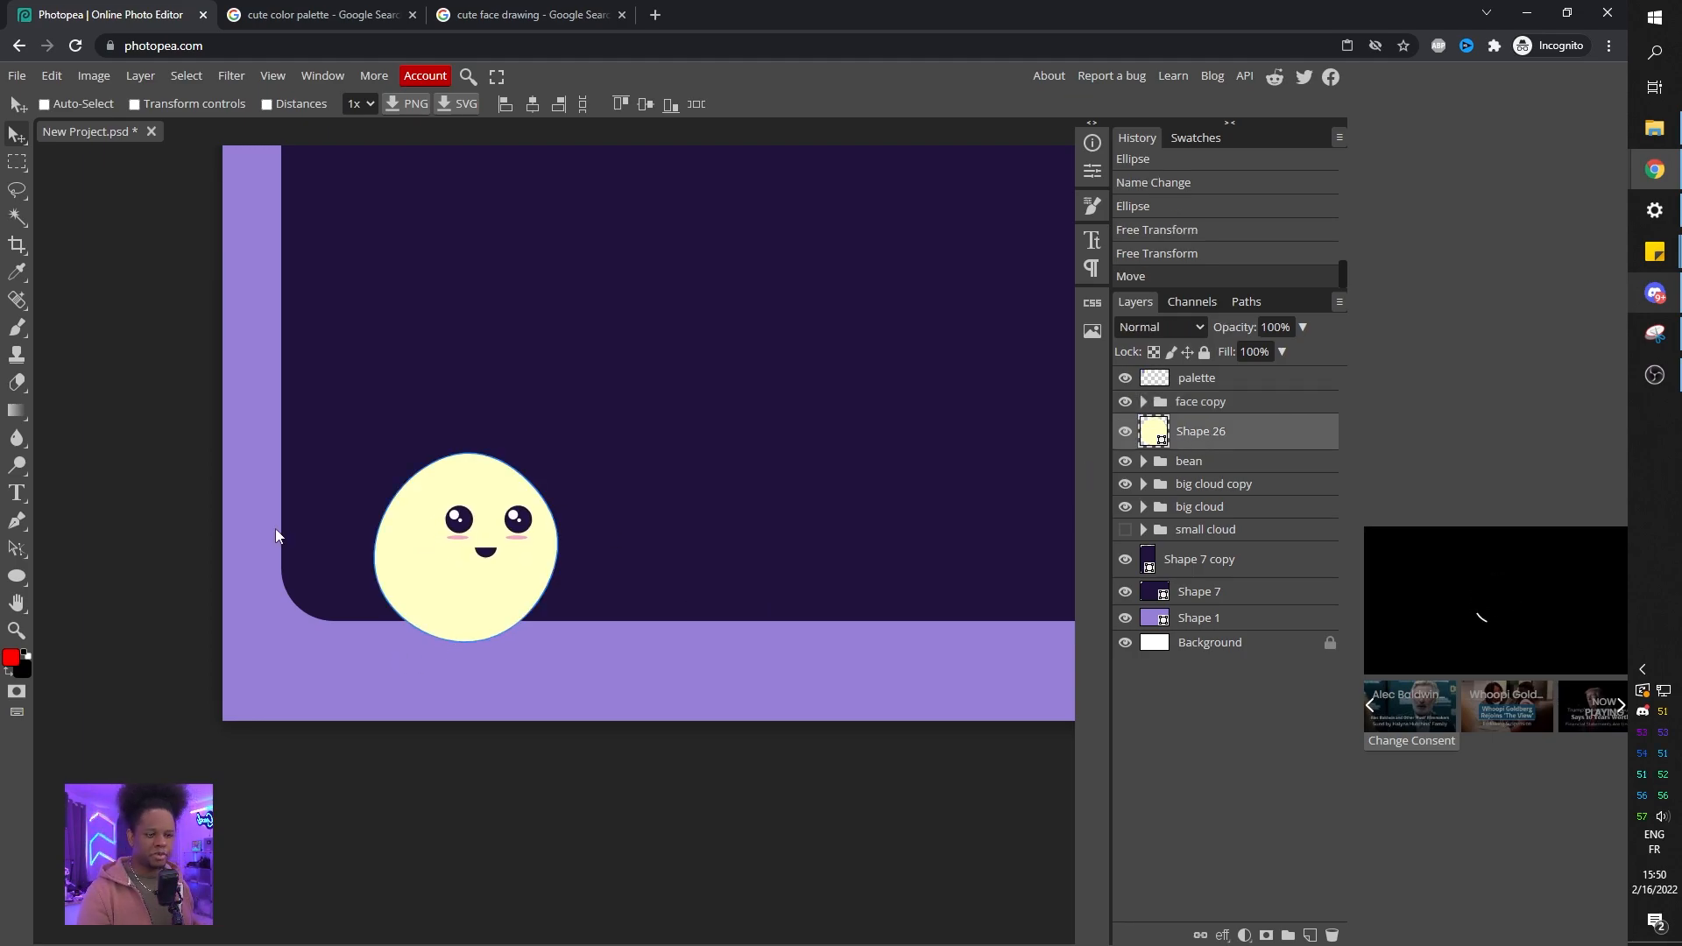
click(17, 585)
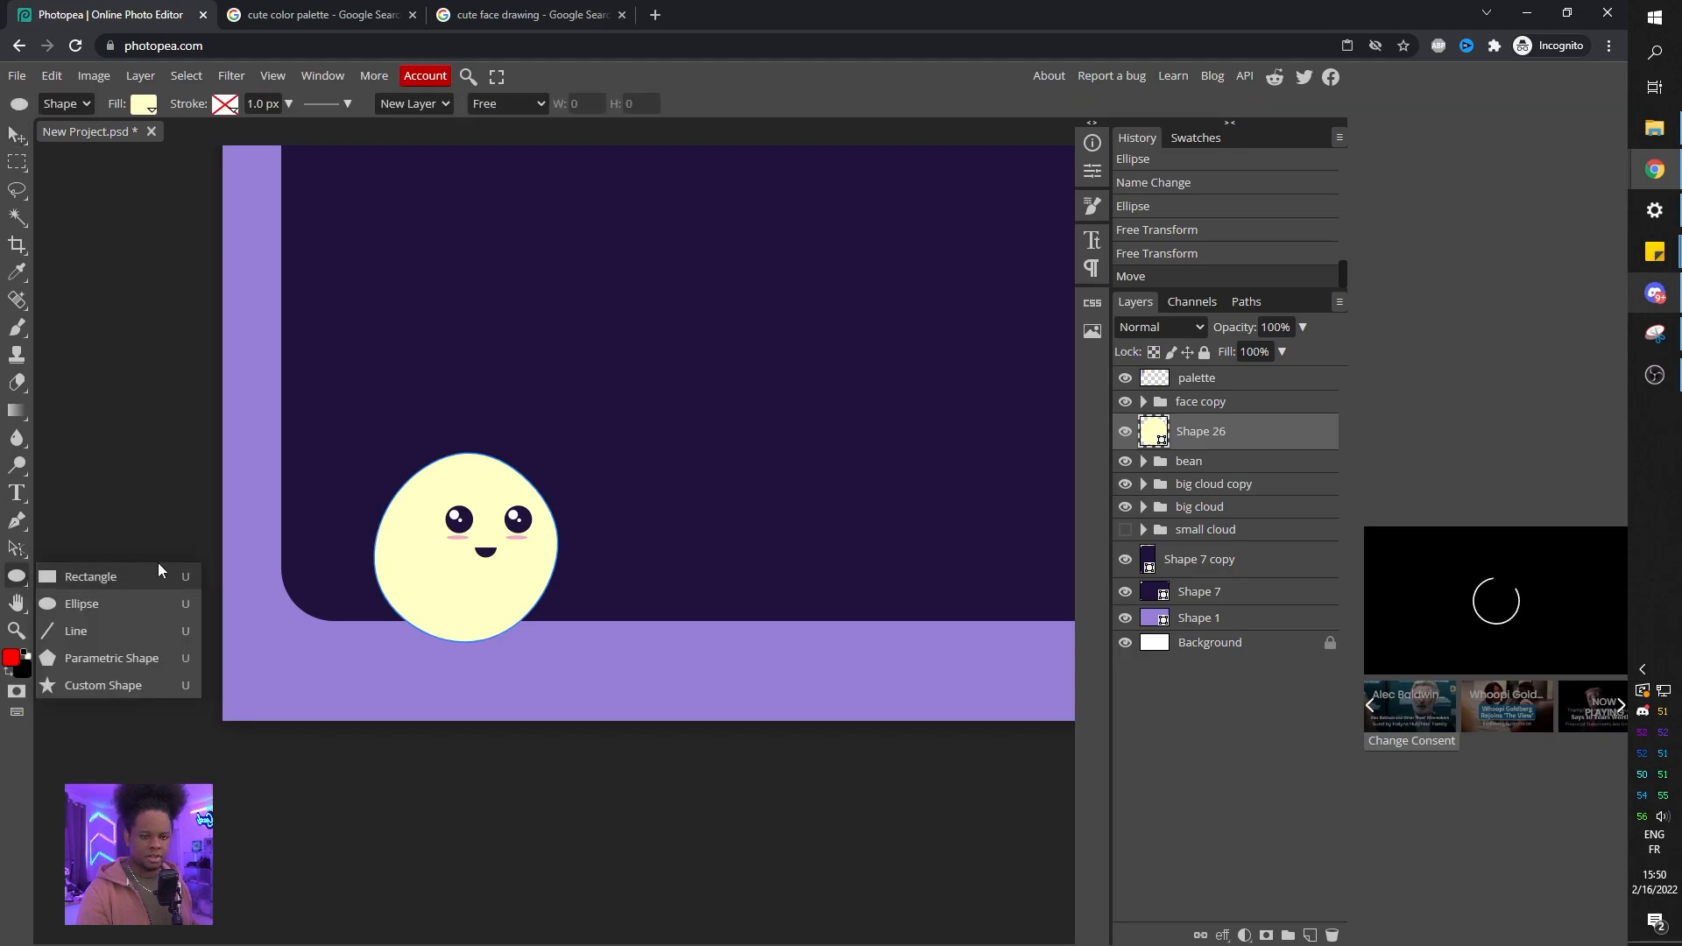
click(92, 610)
drag(517, 456, 551, 500)
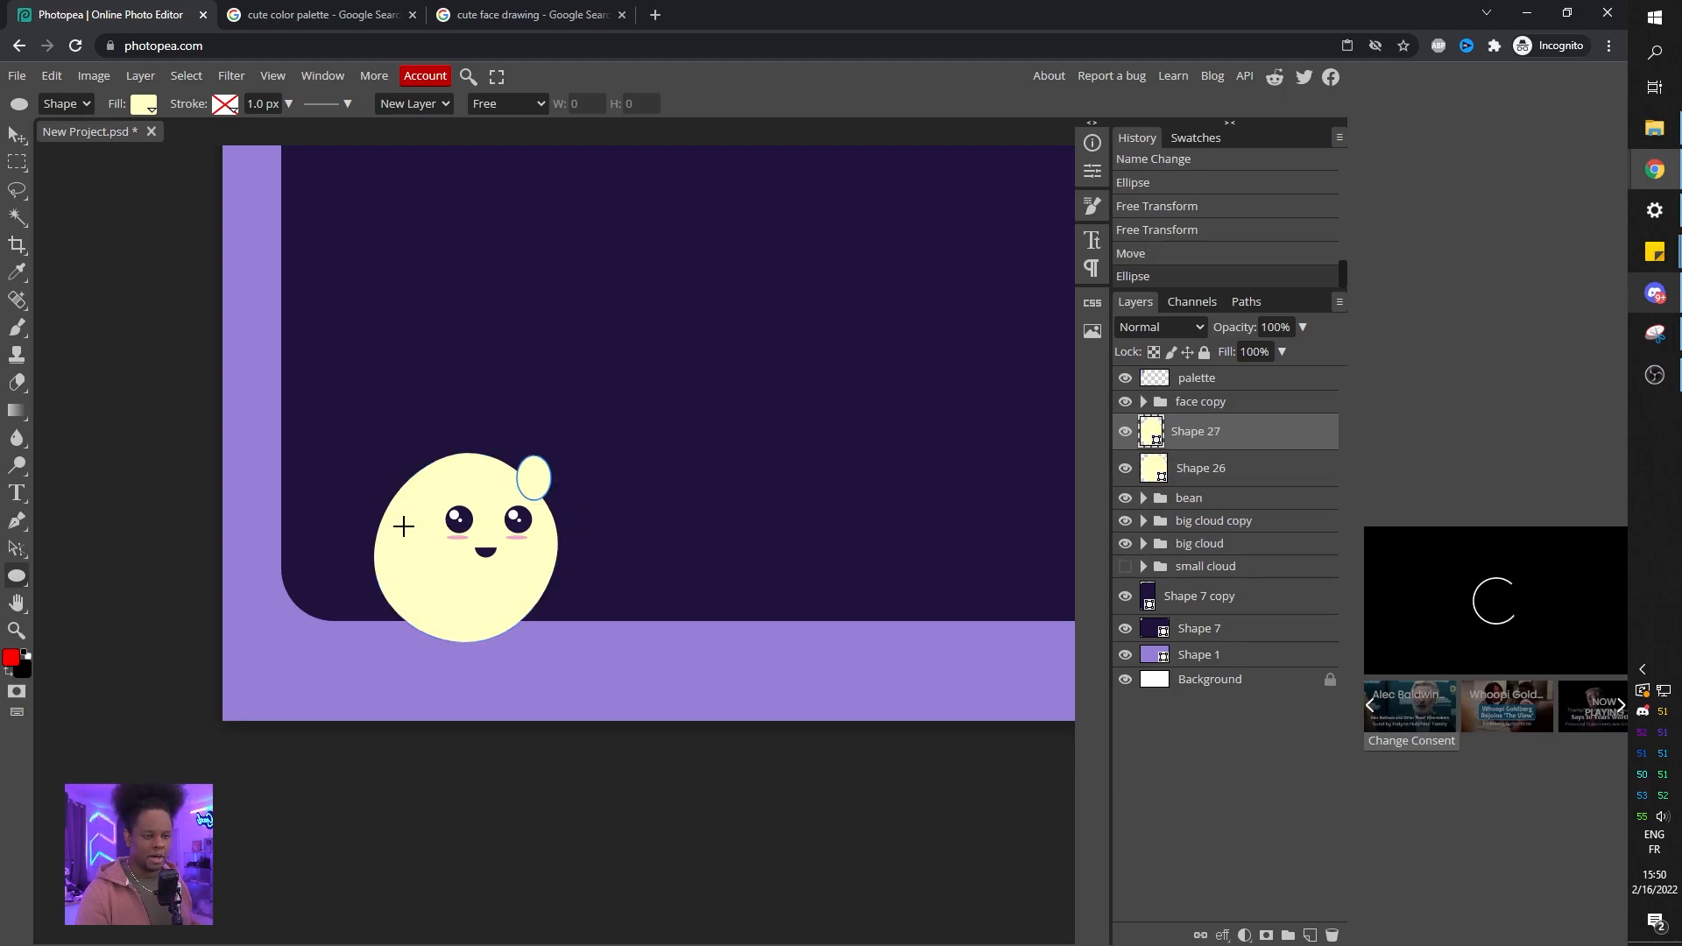
drag(403, 508, 430, 586)
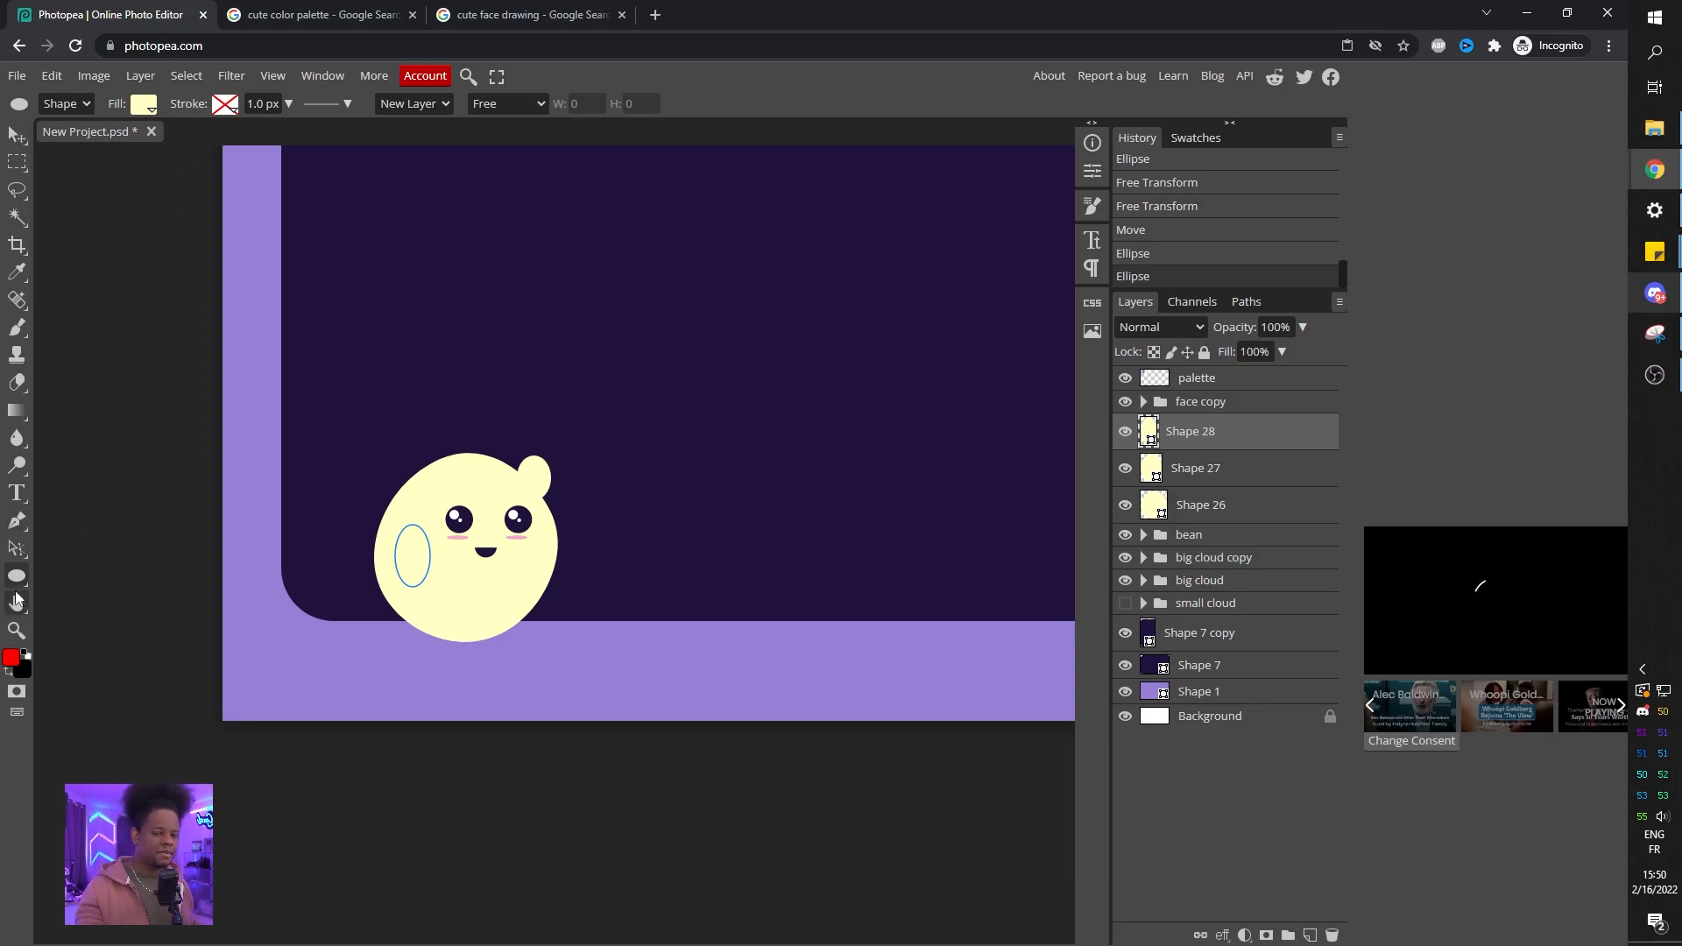
Give the oval arm a dark purple #1f133c stroke.
click(229, 111)
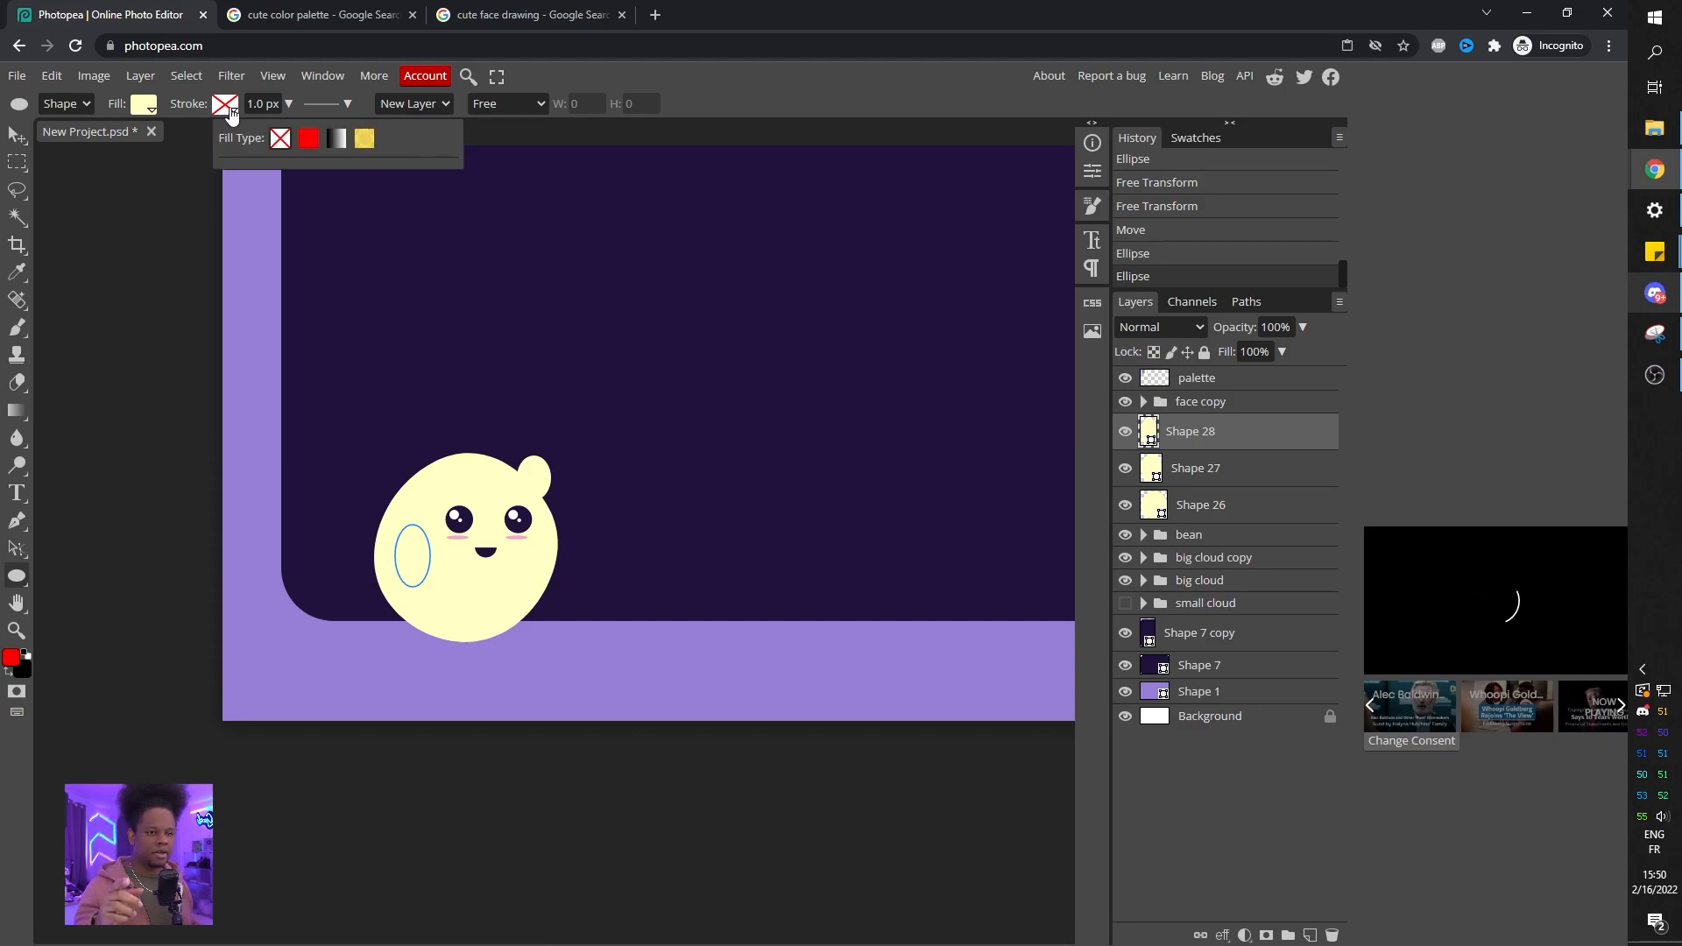
click(309, 139)
click(238, 180)
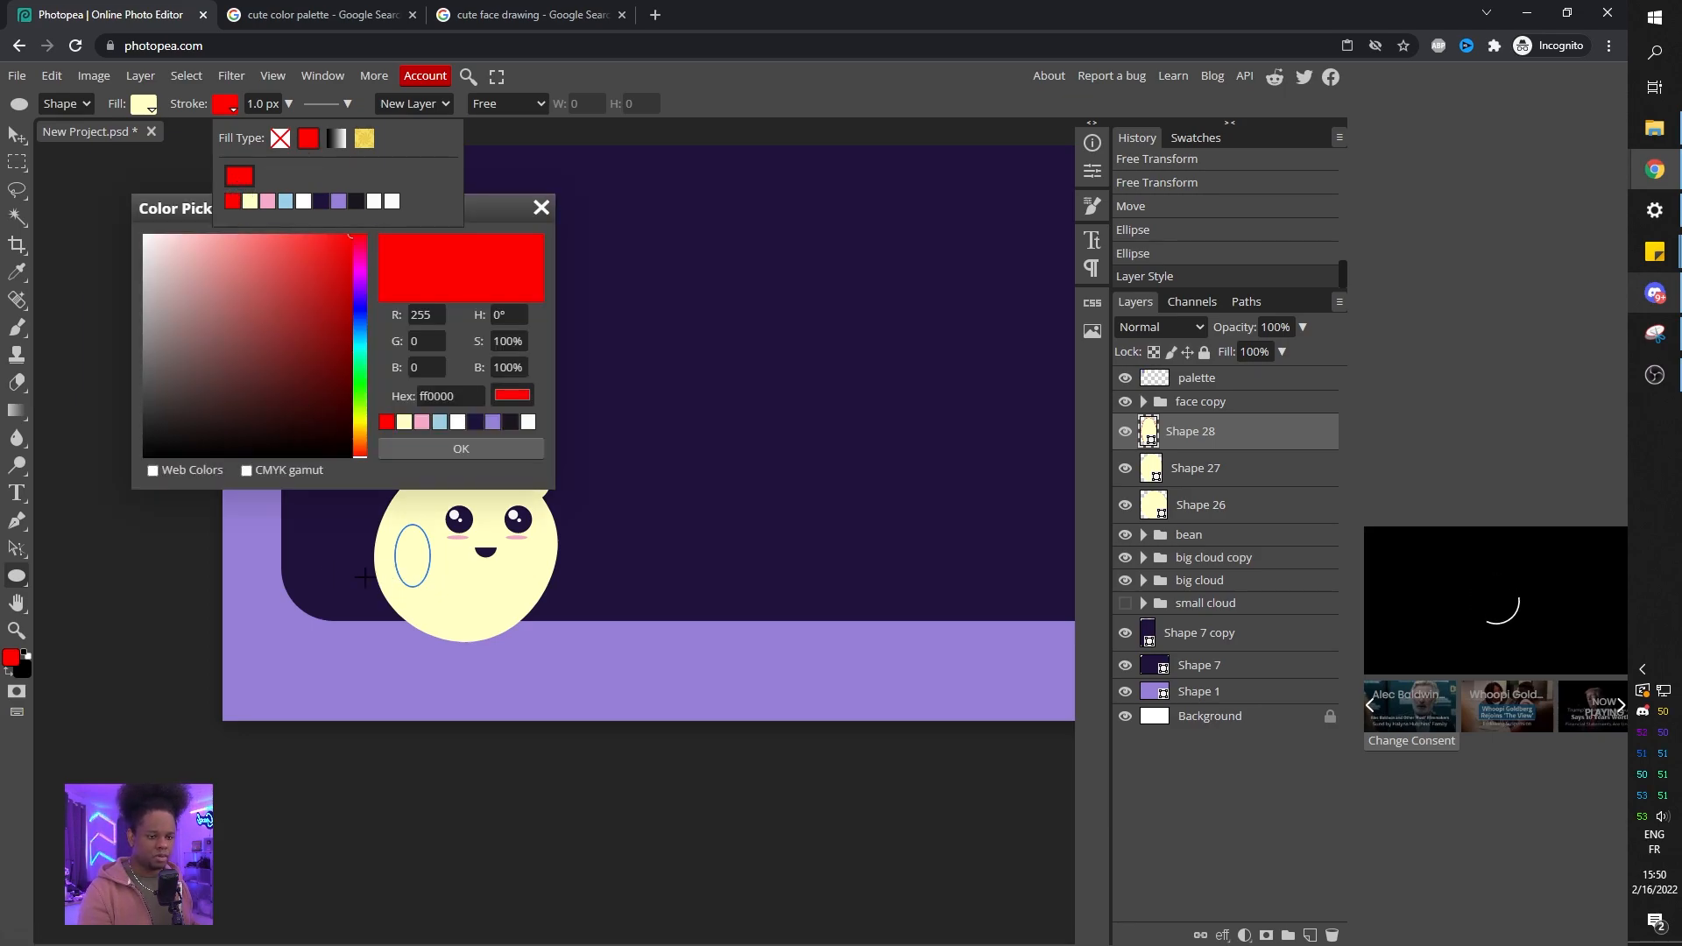
click(330, 529)
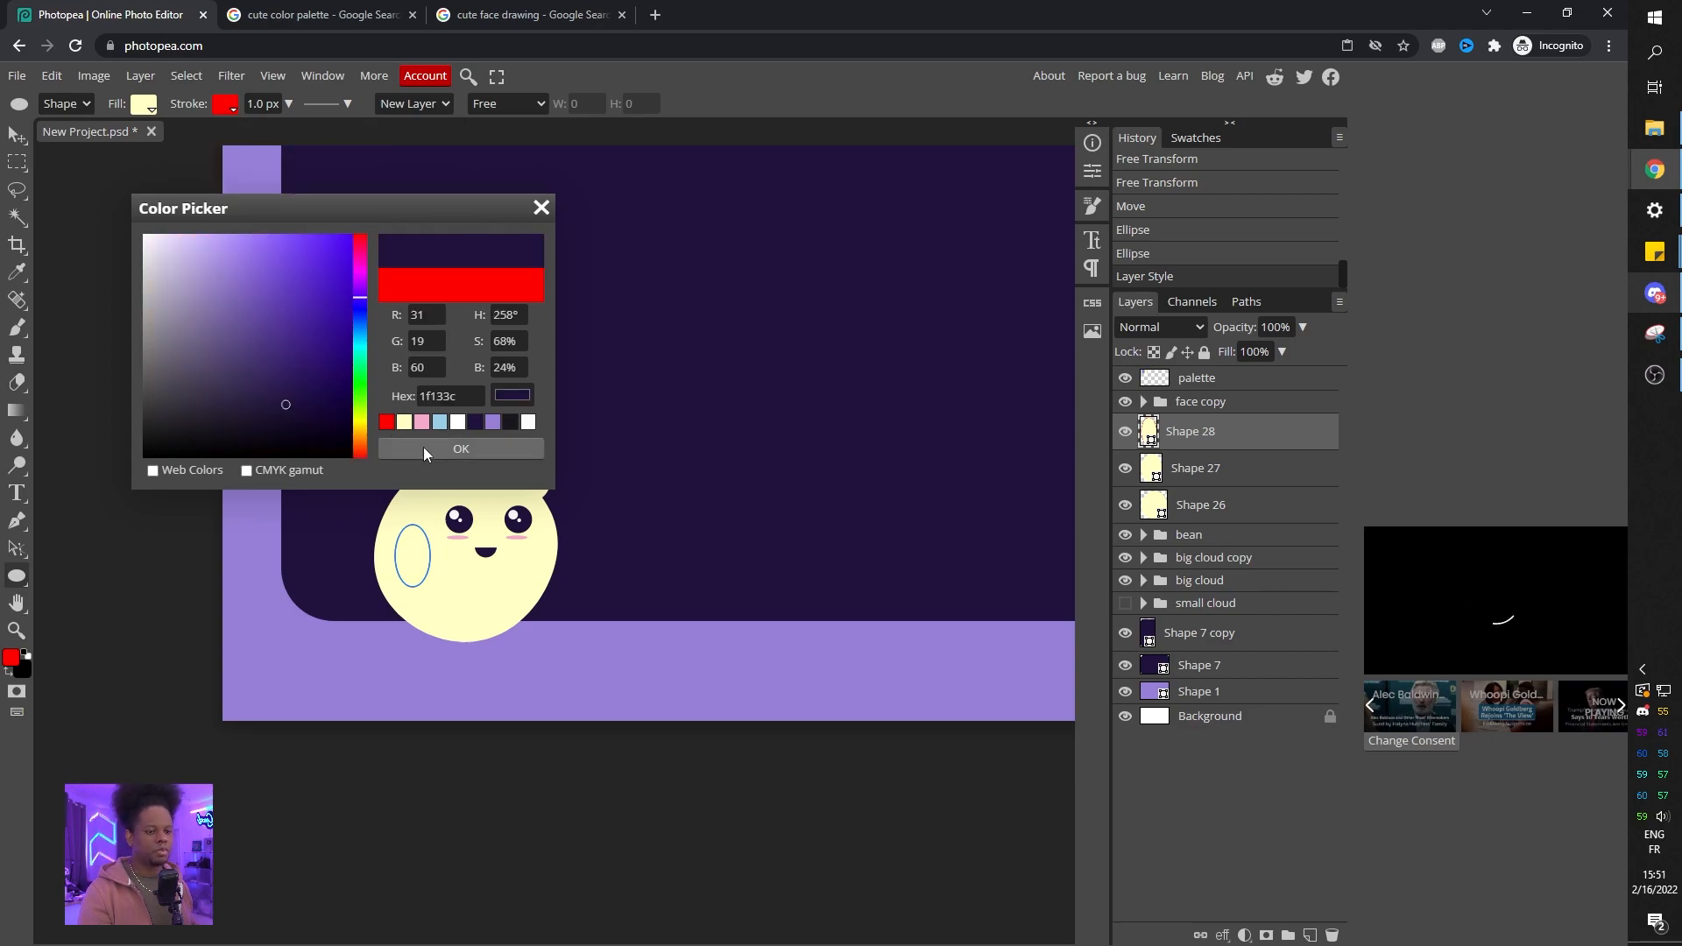
click(423, 447)
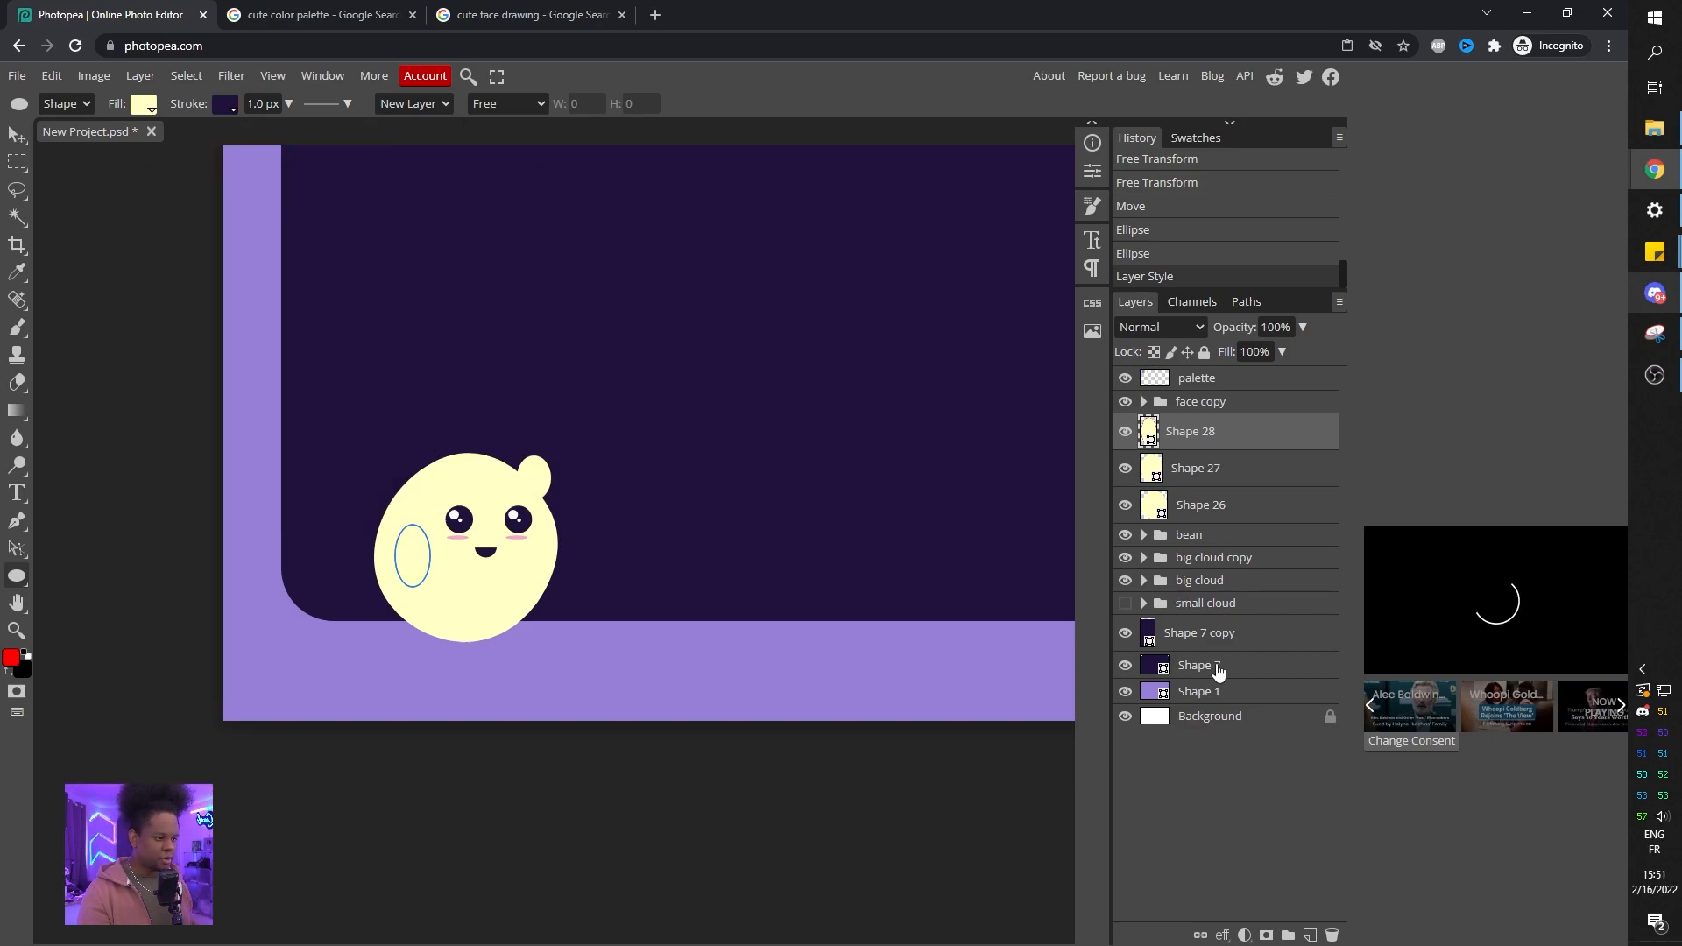
click(1218, 635)
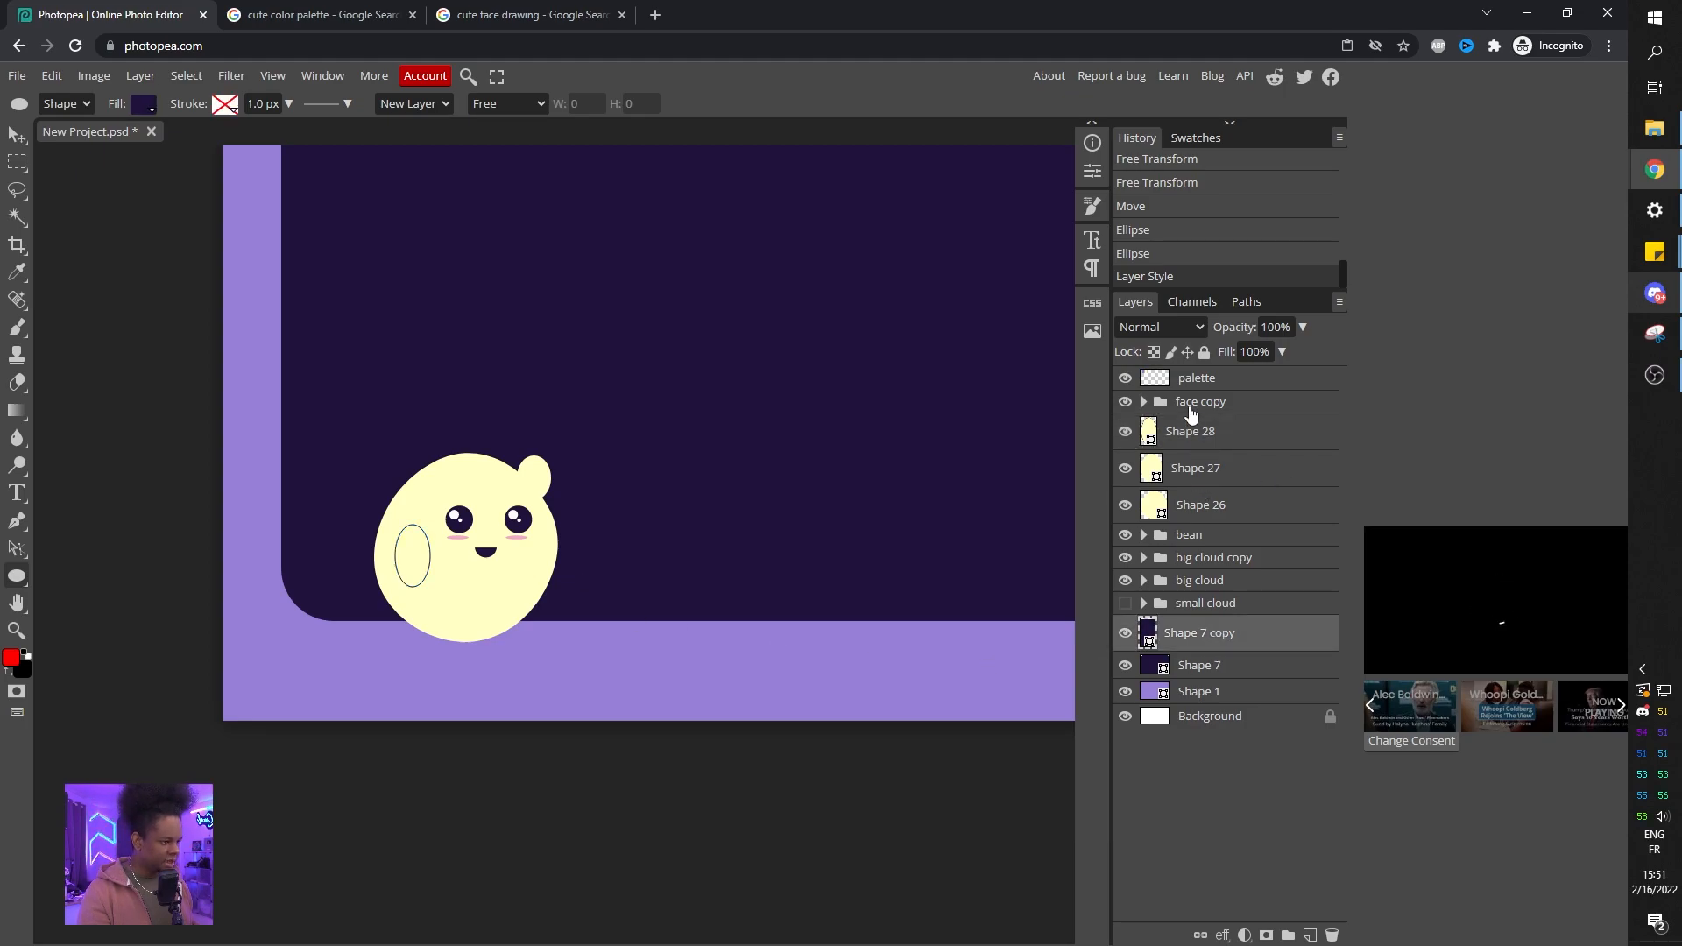
click(1189, 438)
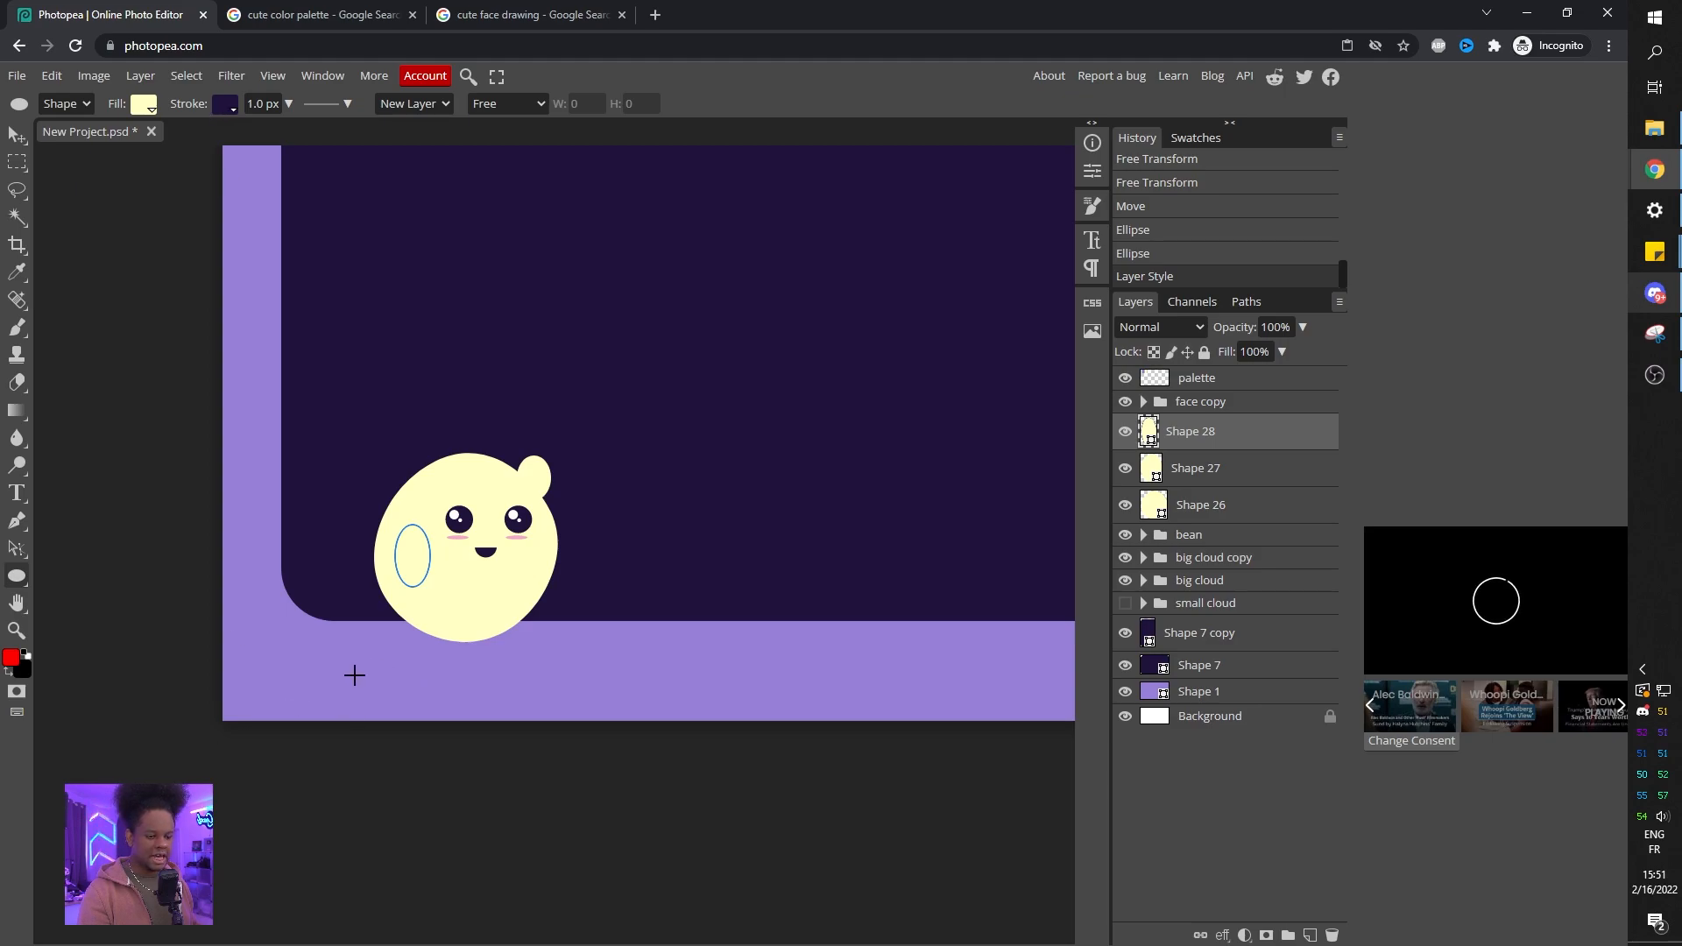
Change the arm's stroke to light purple #977fd7 sampled from the frame, 3.5 px wide.
click(143, 104)
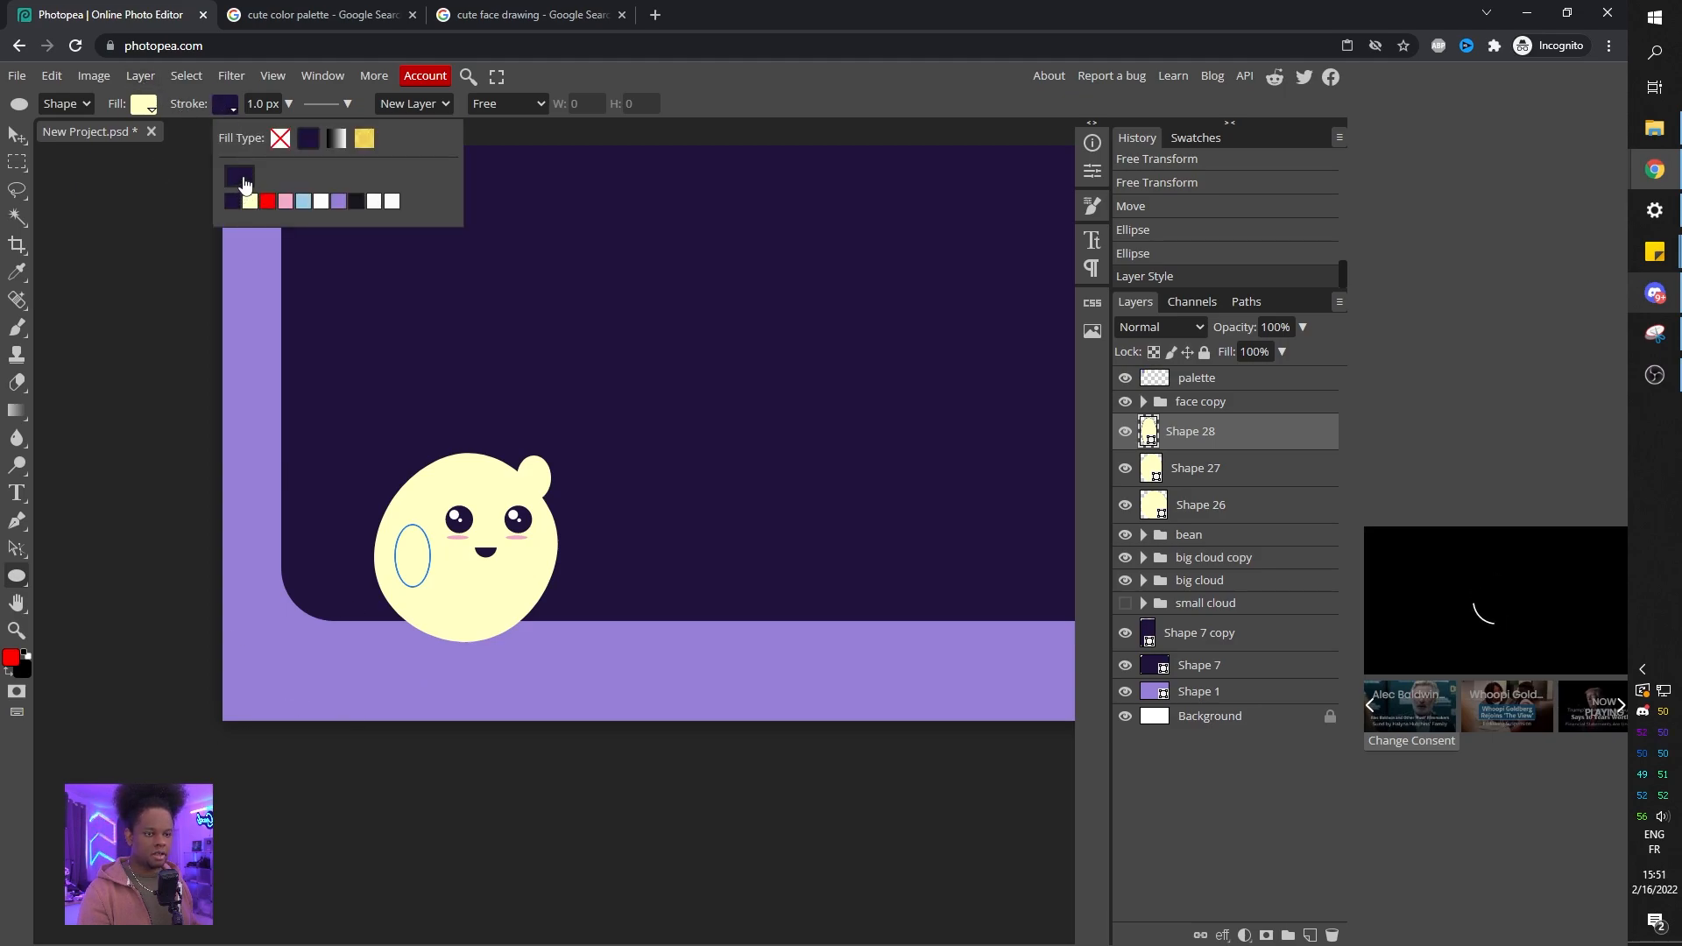
click(240, 177)
click(308, 673)
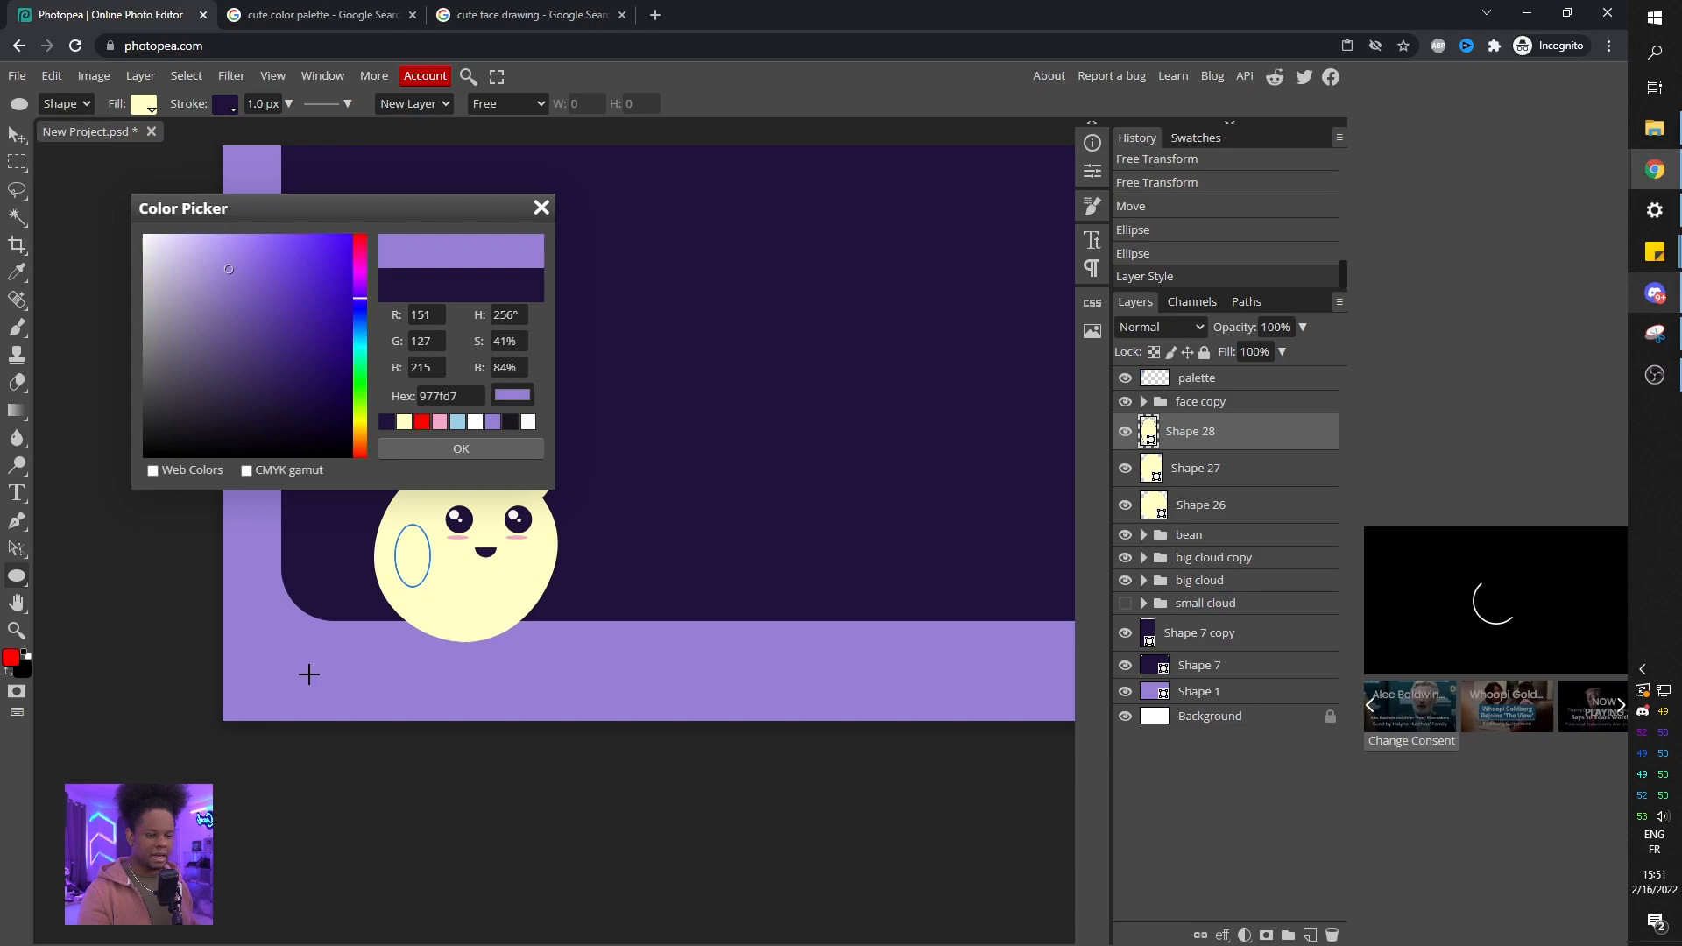
click(462, 448)
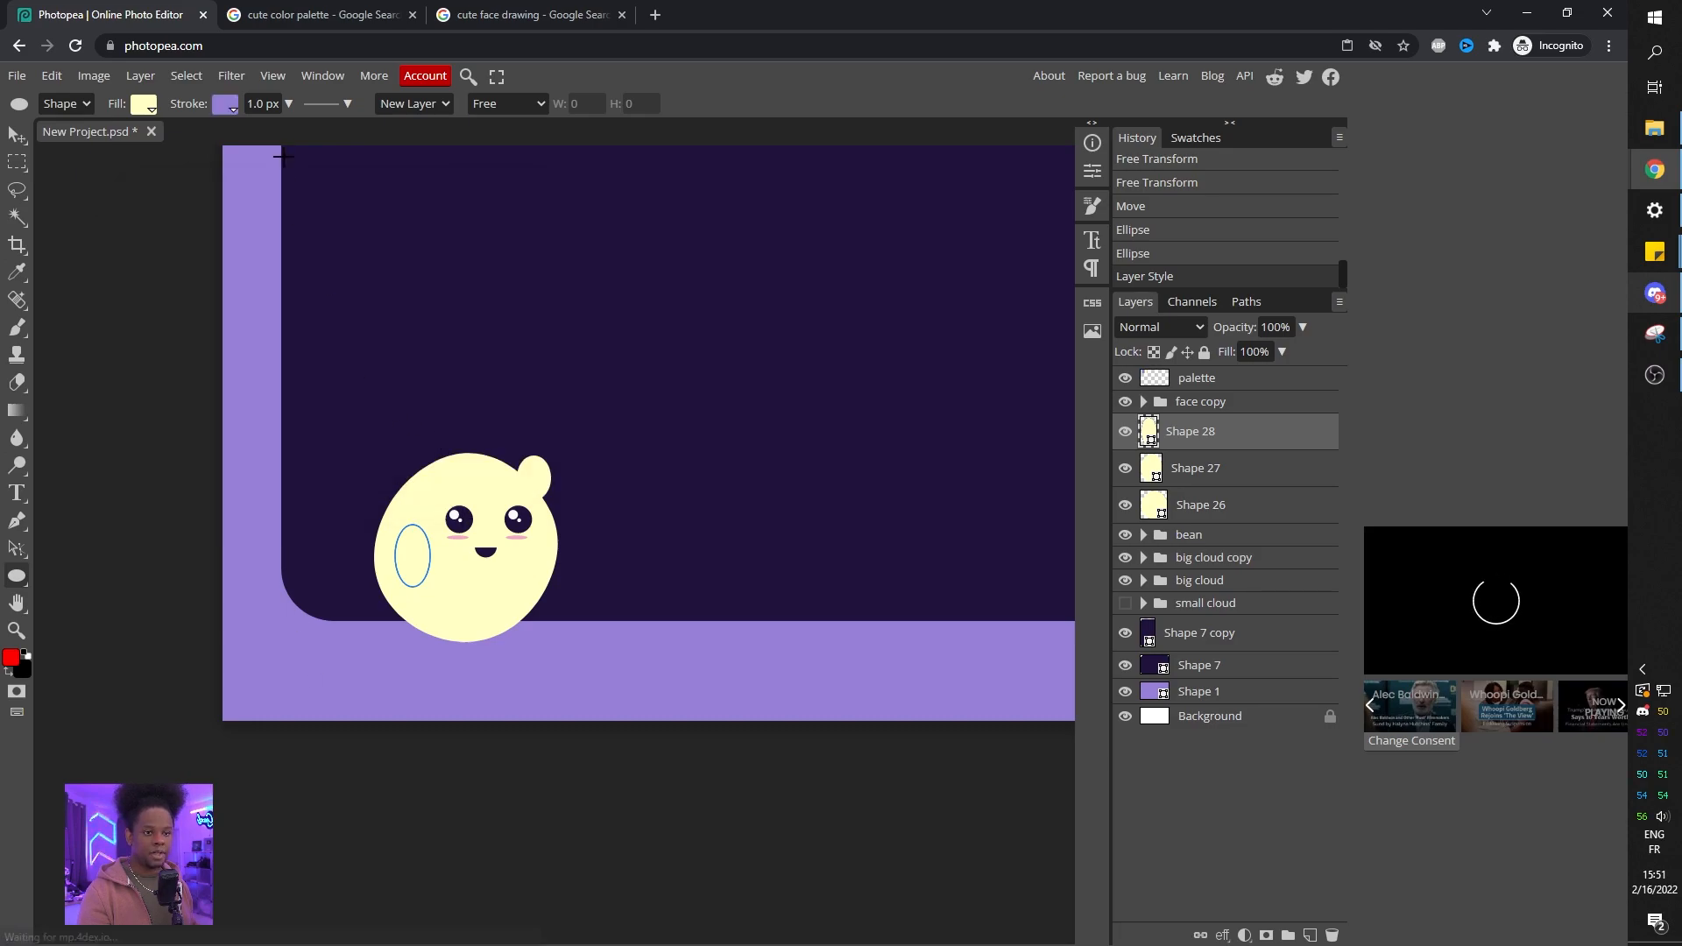
drag(255, 131, 260, 132)
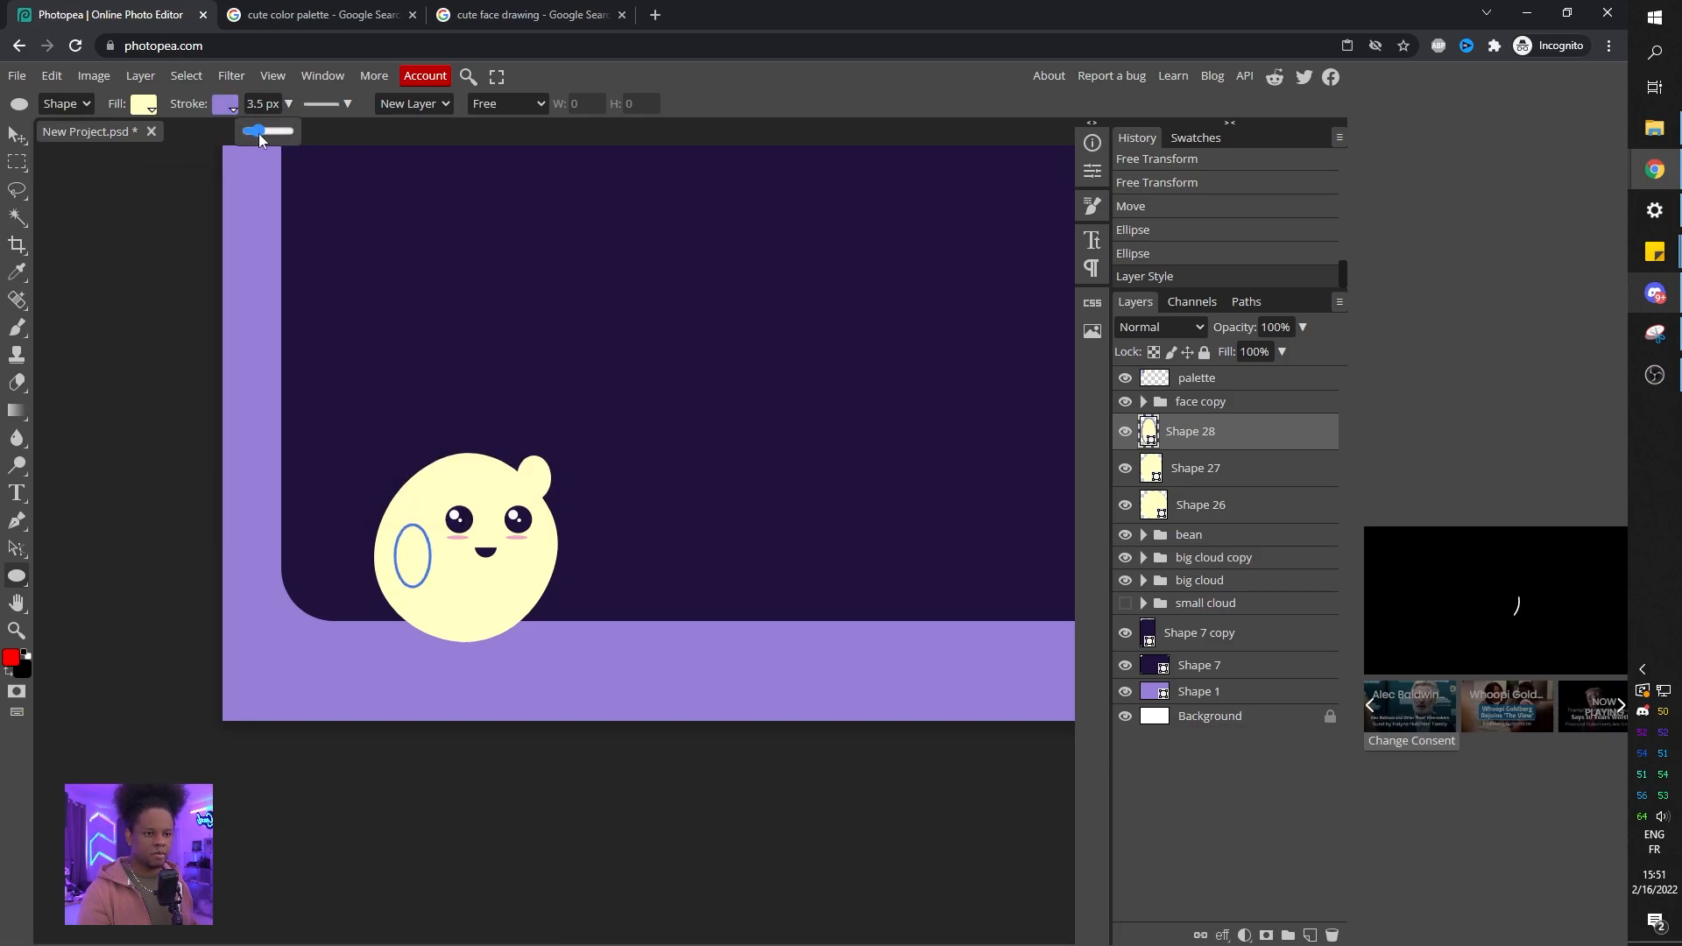
Mask the oval arm with a rectangular selection so only its lower curve stays visible.
click(1210, 716)
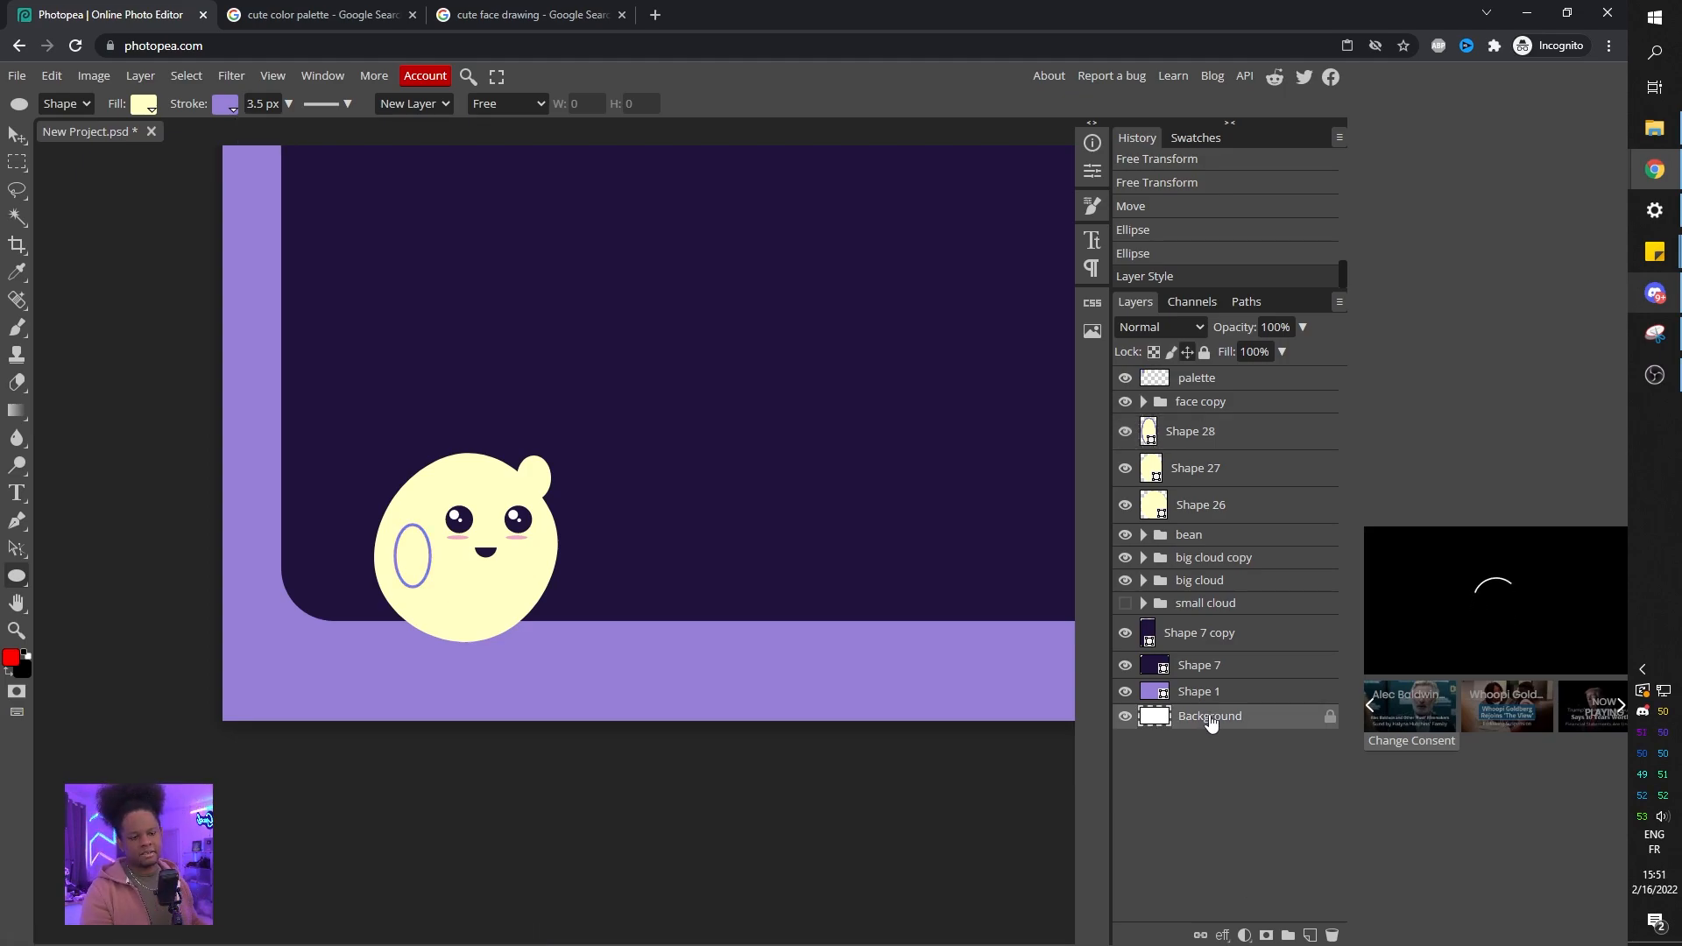
click(1177, 439)
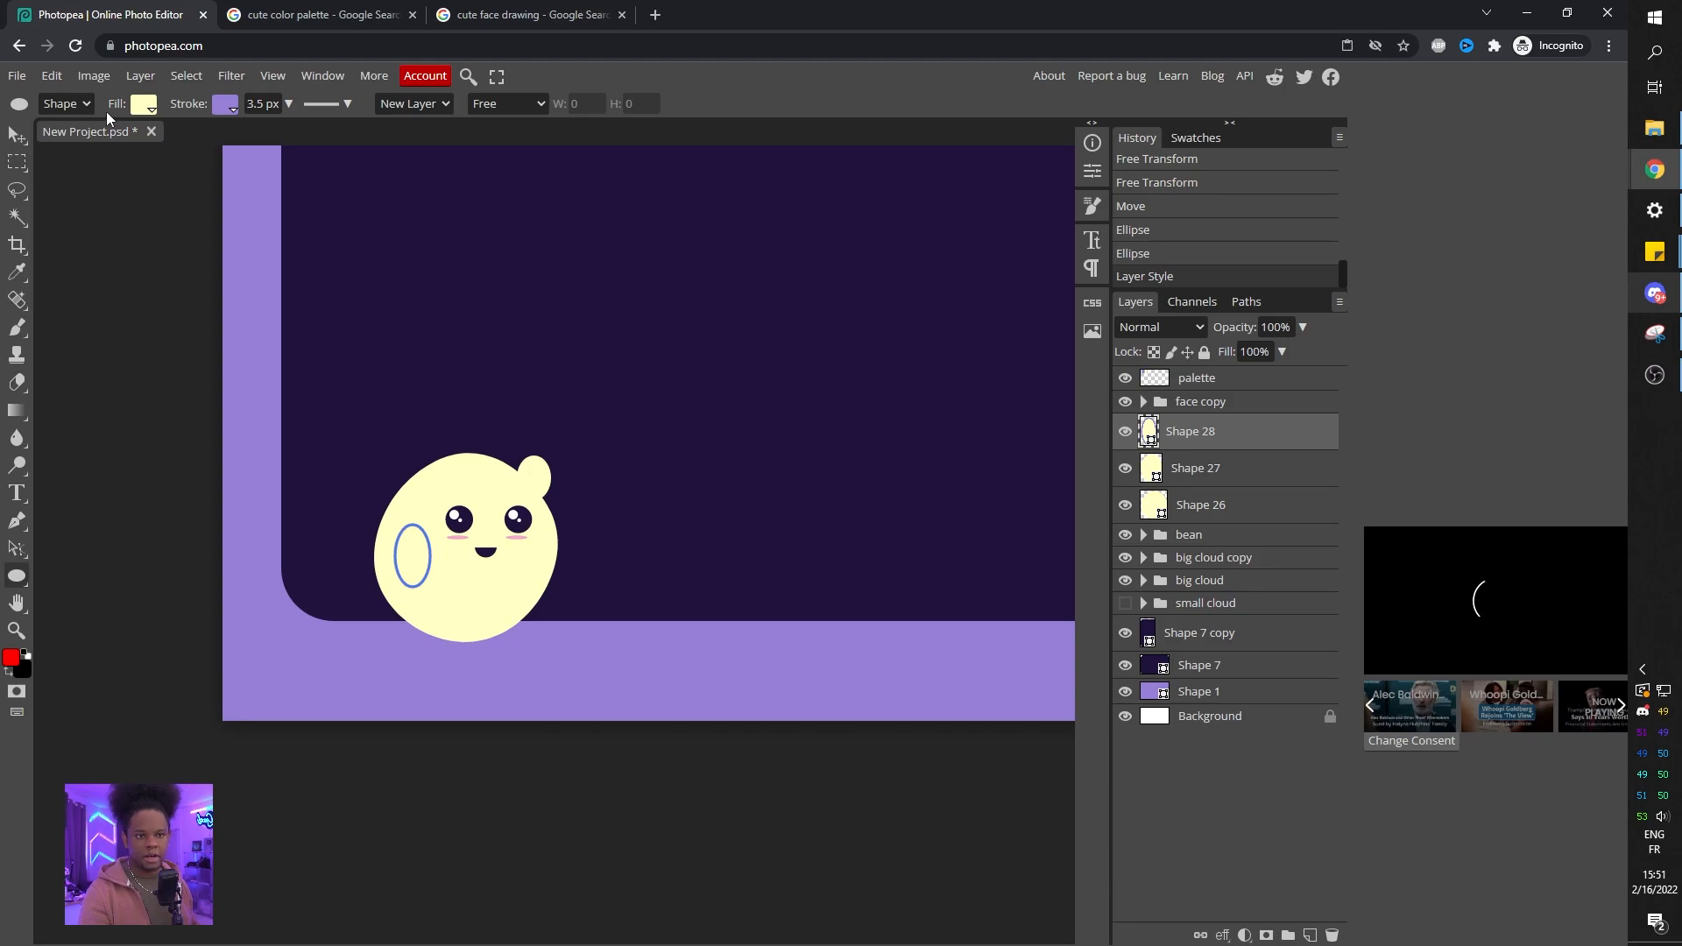
click(1196, 473)
click(1197, 438)
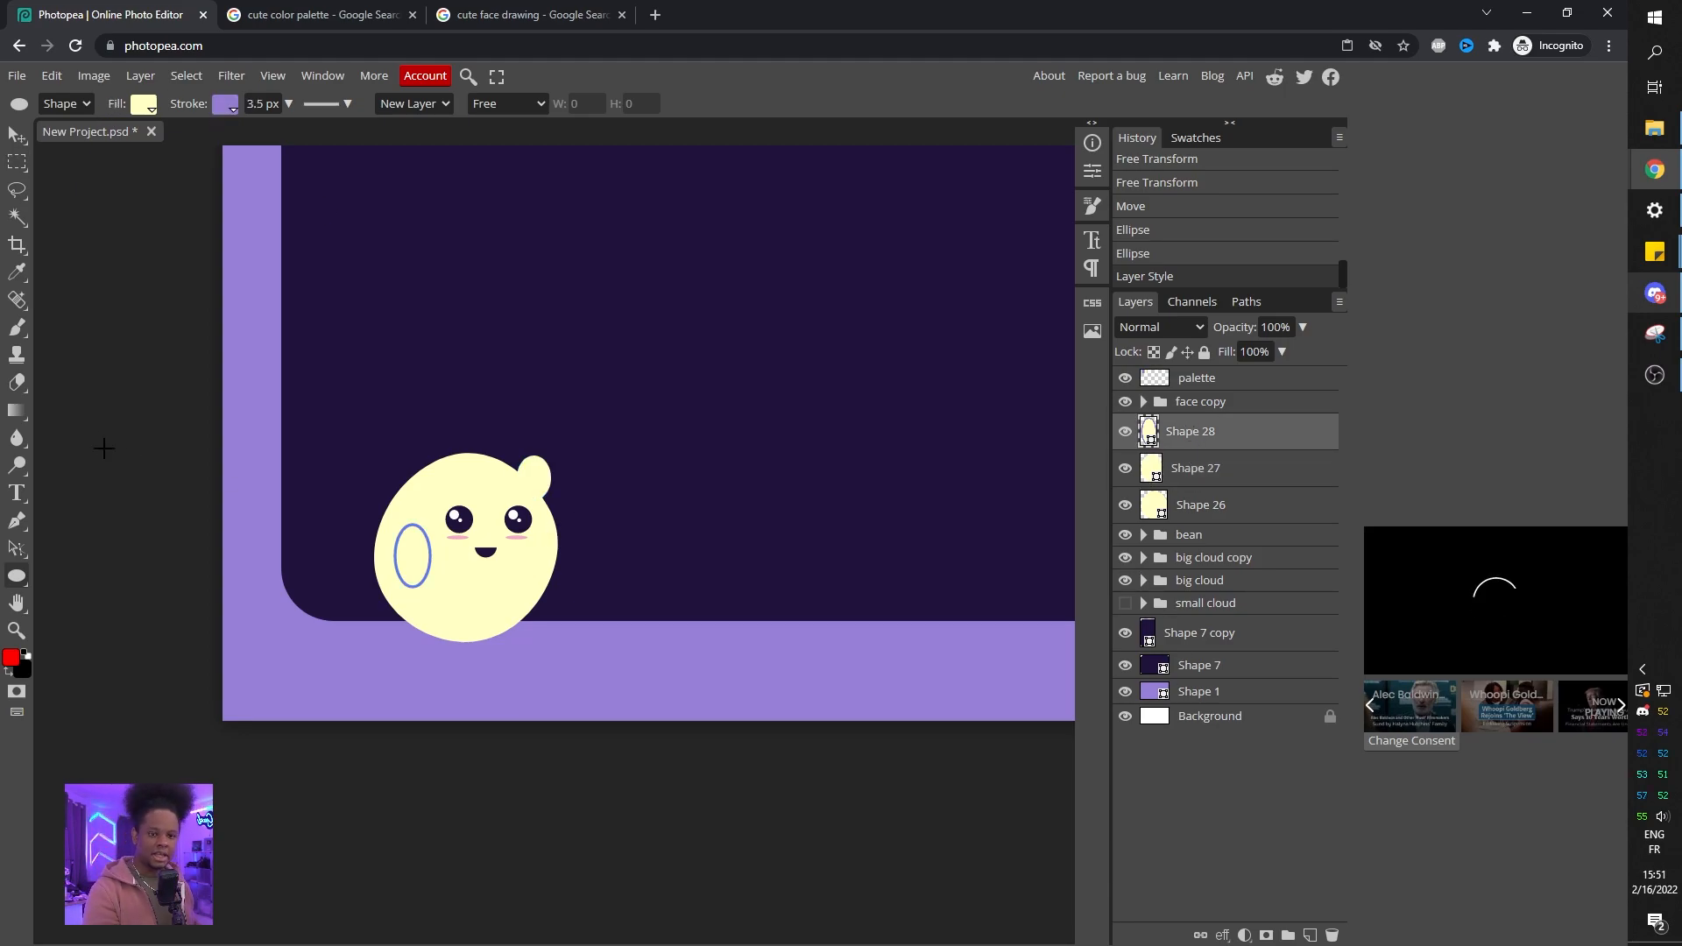
key(m)
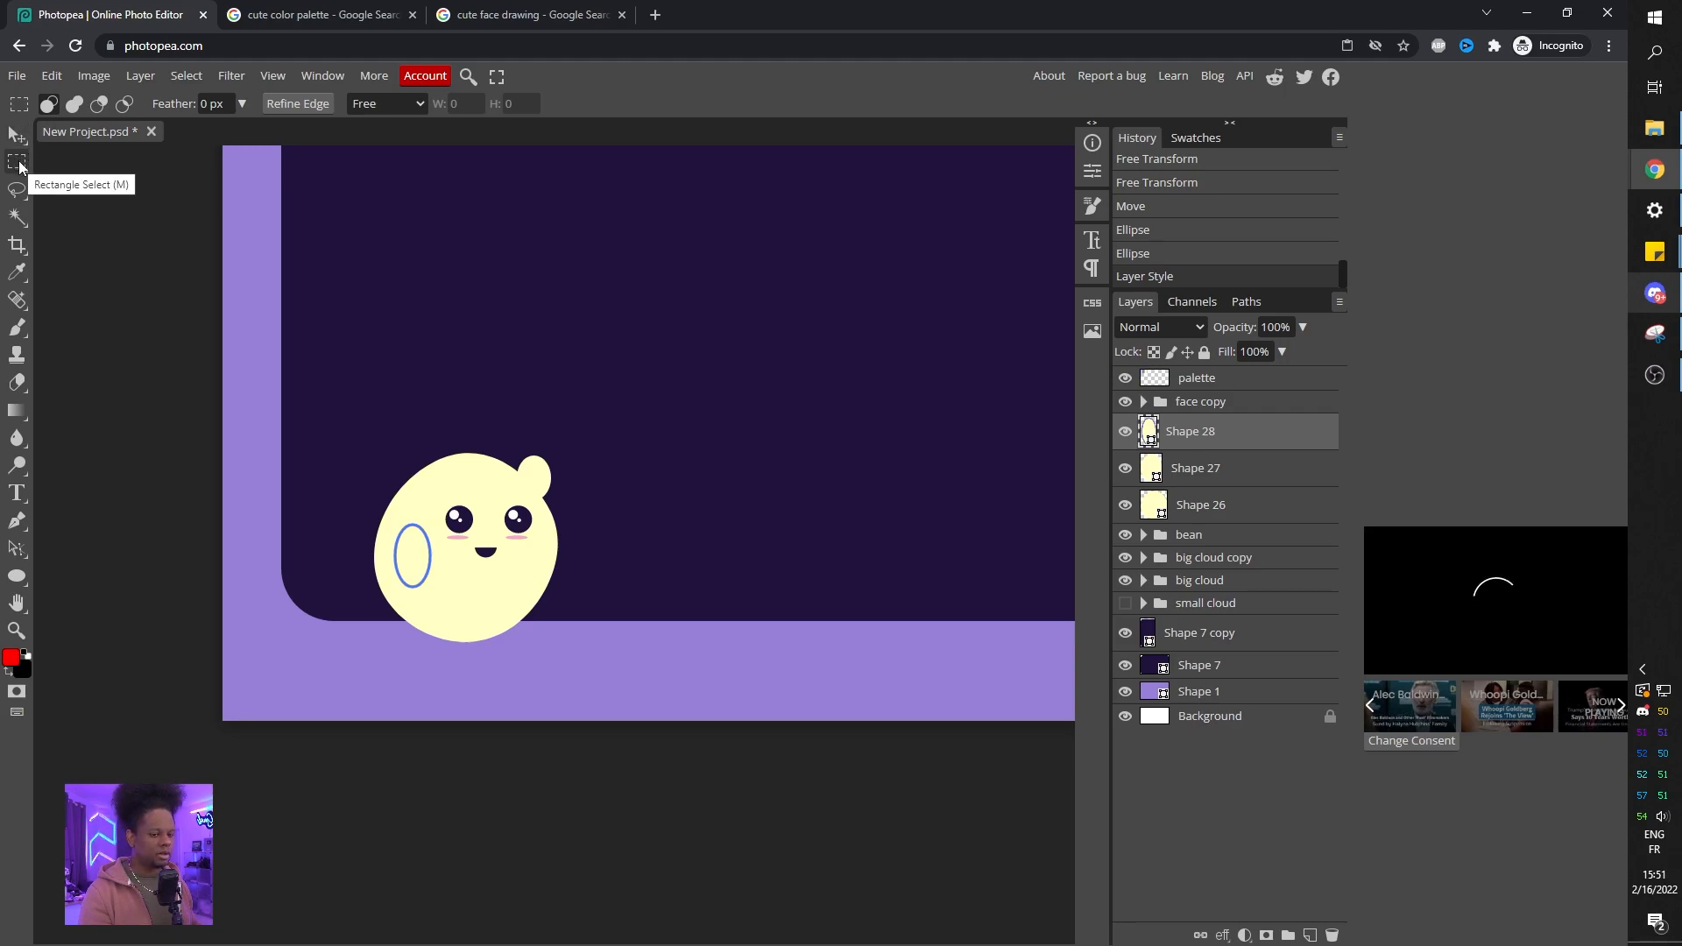
mouse_move(381, 514)
mouse_down()
mouse_move(429, 549)
mouse_move(382, 502)
mouse_up()
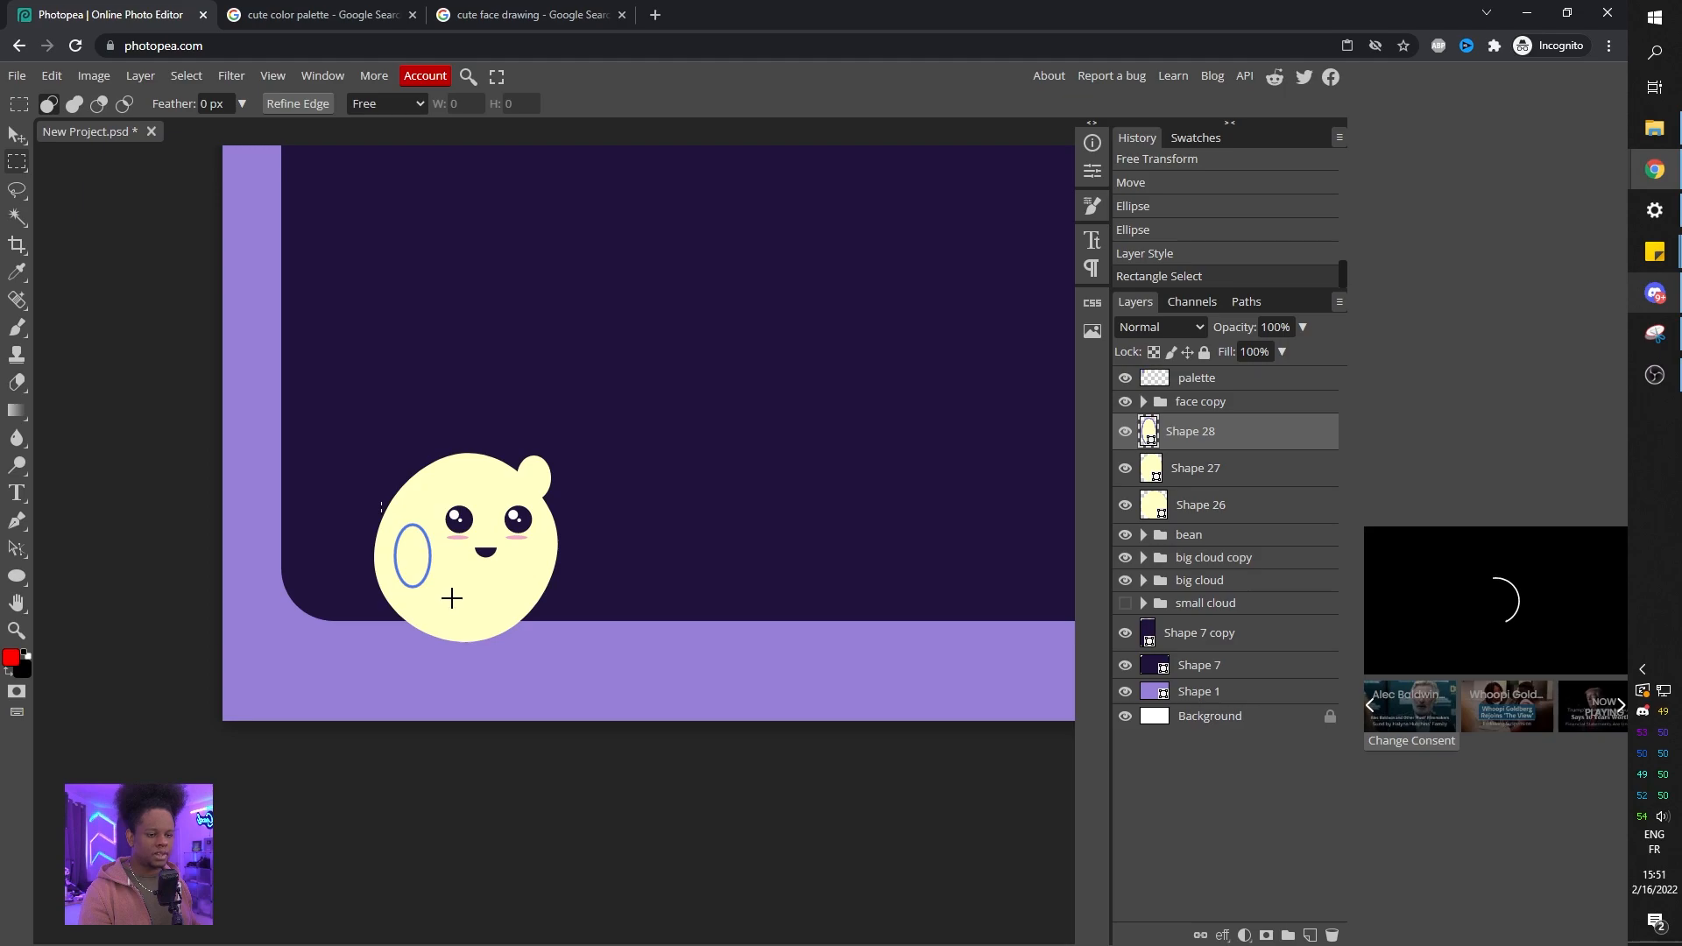
drag(453, 594, 357, 555)
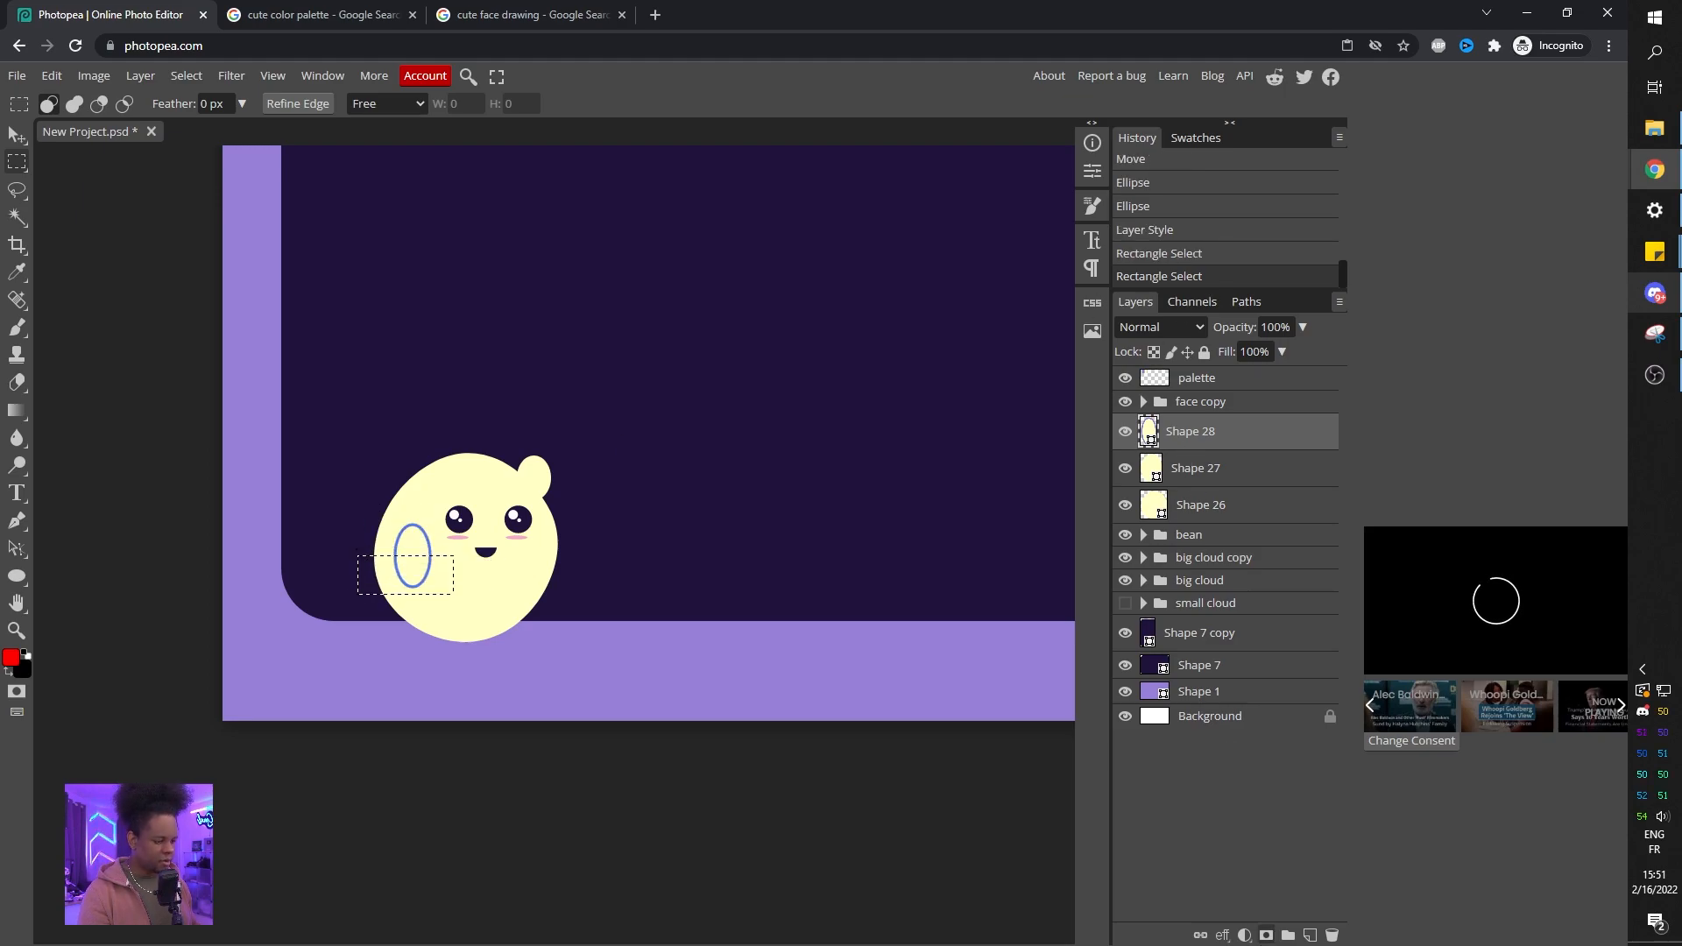
click(1266, 936)
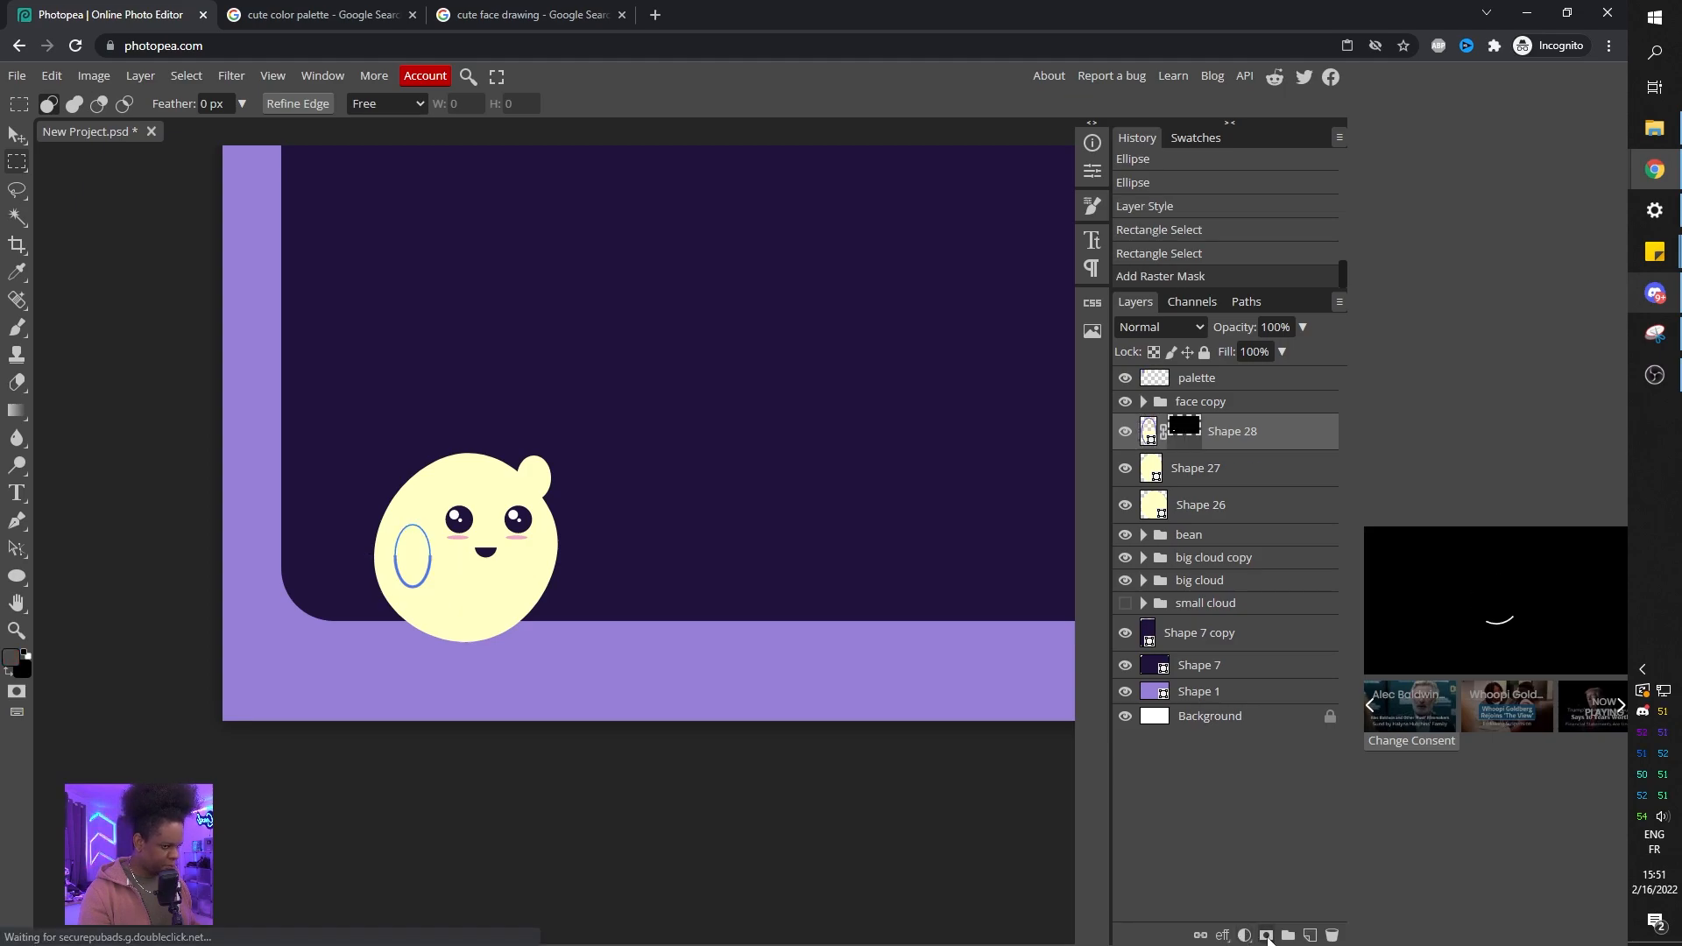
click(1201, 726)
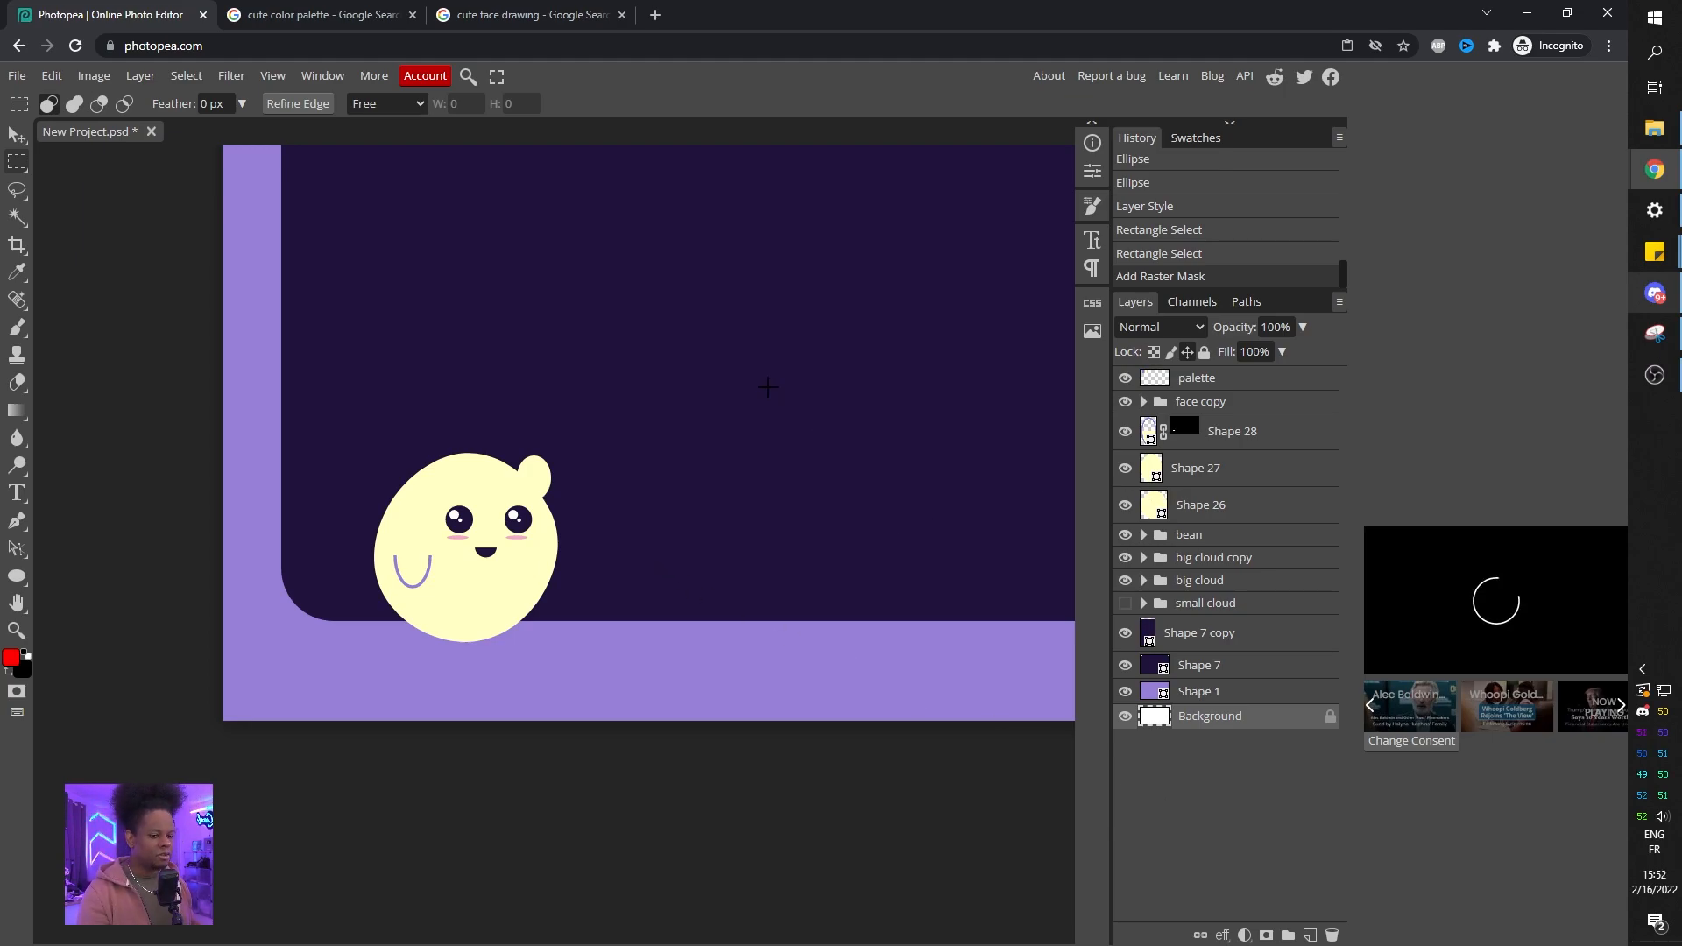
Recolor the character's body circle to blue #9ccfe7 sampled from the palette strip.
scroll(767, 386, down, 2)
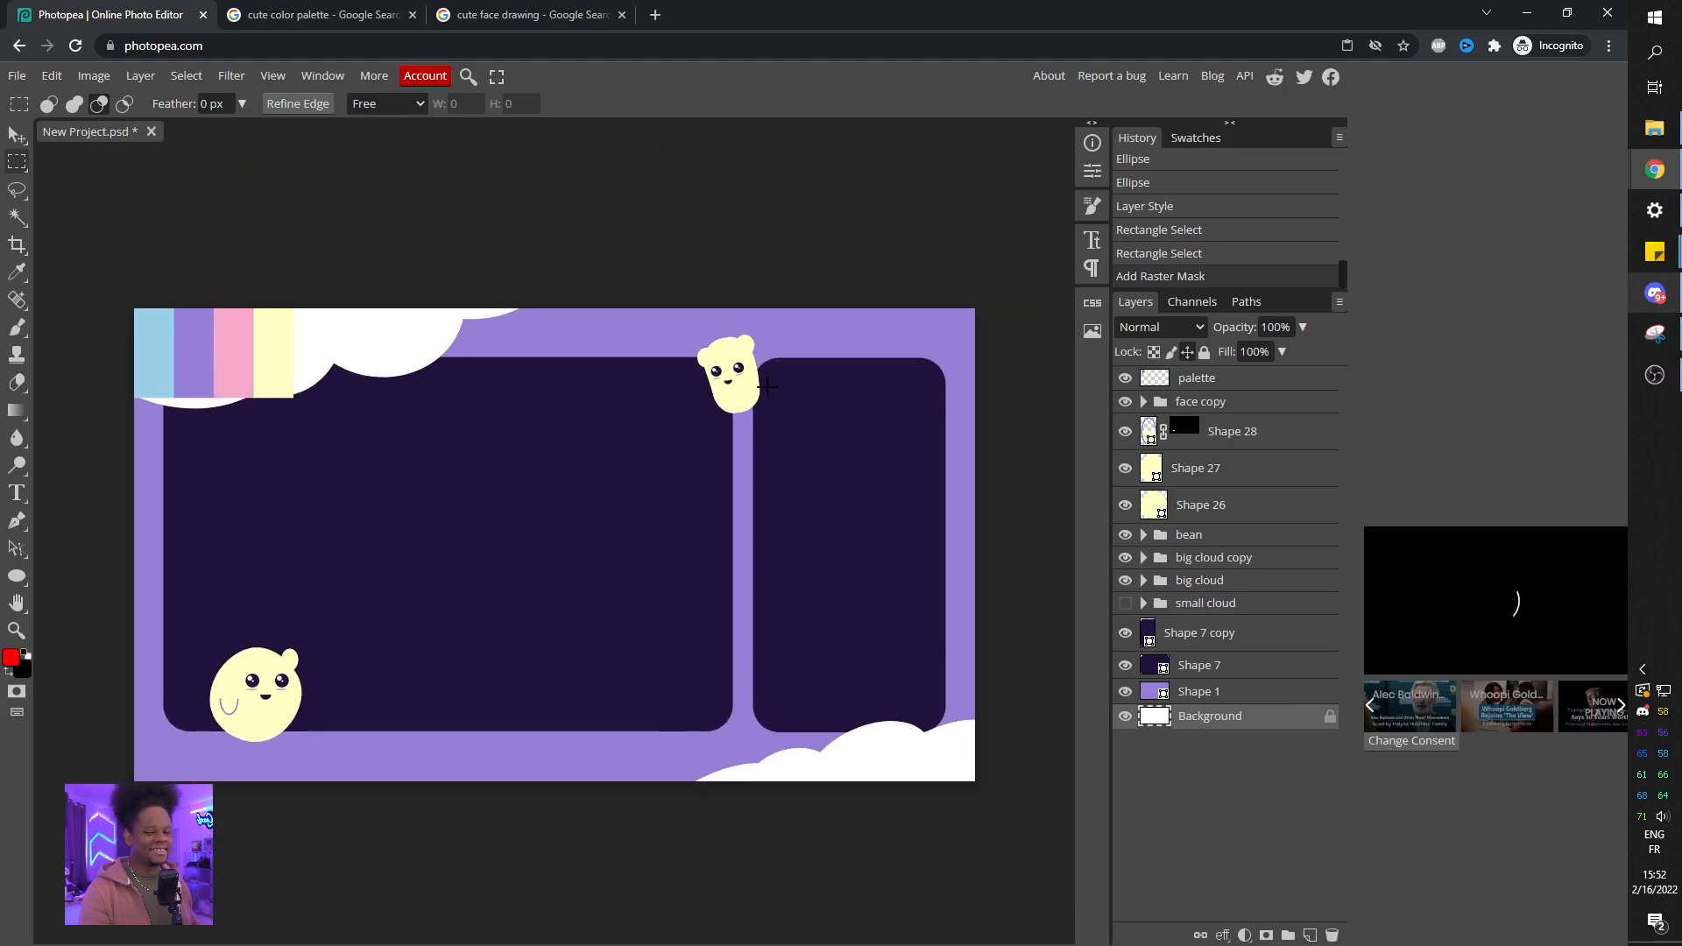
click(1190, 515)
click(1126, 506)
click(1126, 506)
click(1126, 505)
click(1126, 505)
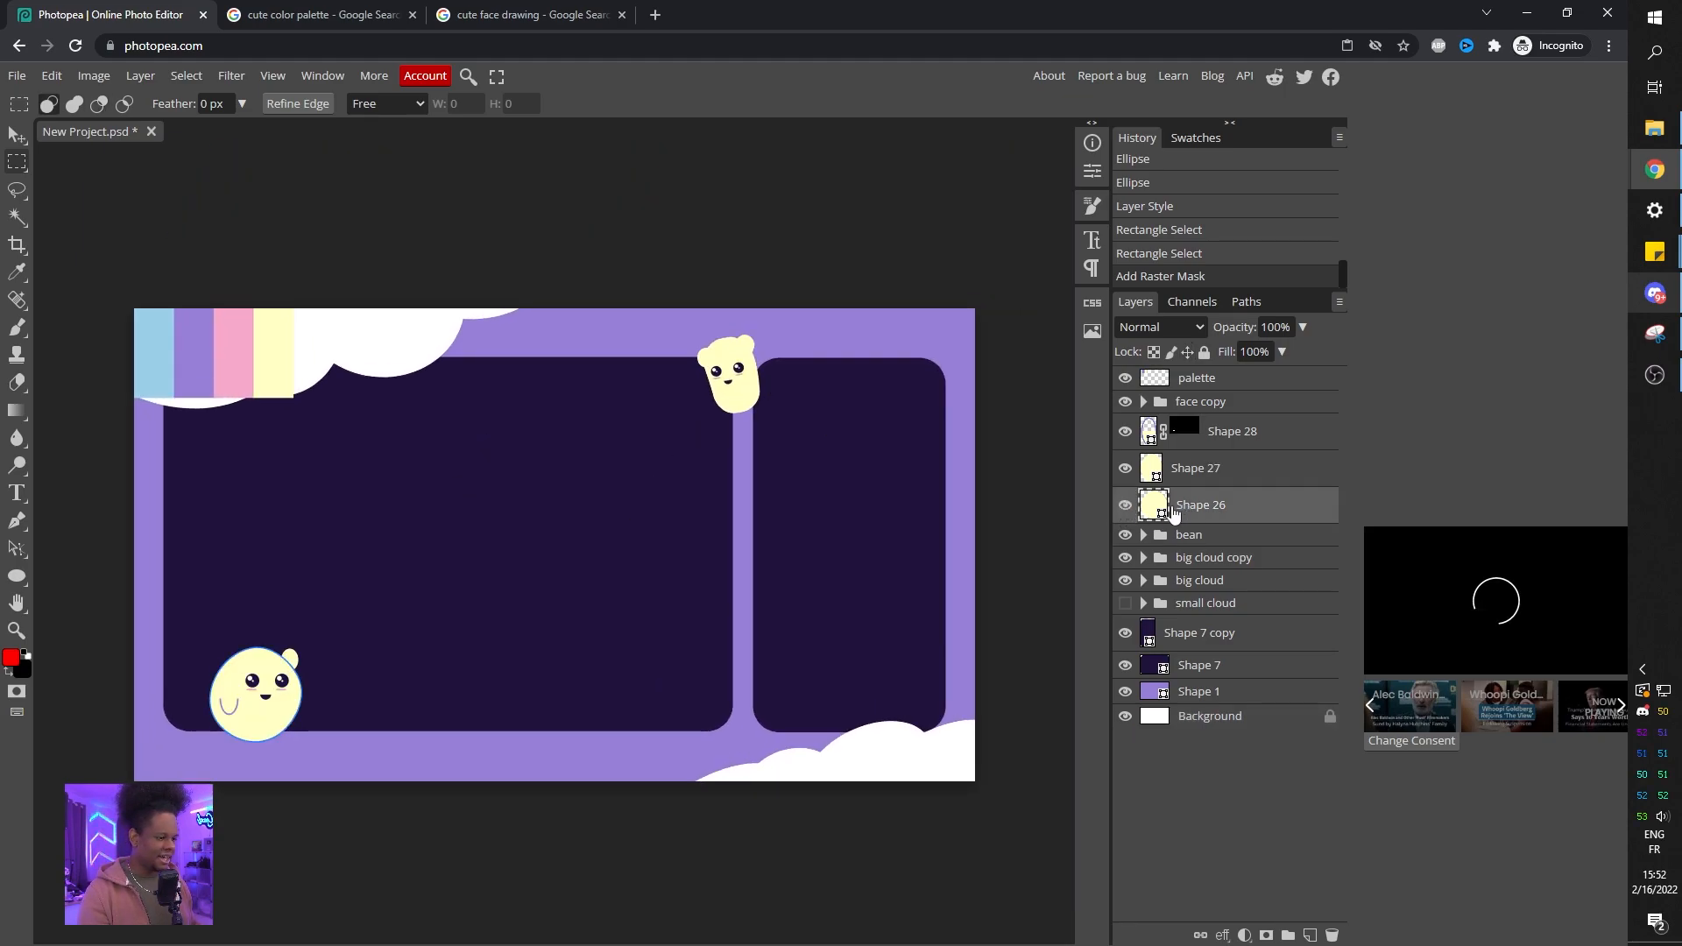
double_click(1154, 506)
drag(245, 207, 456, 193)
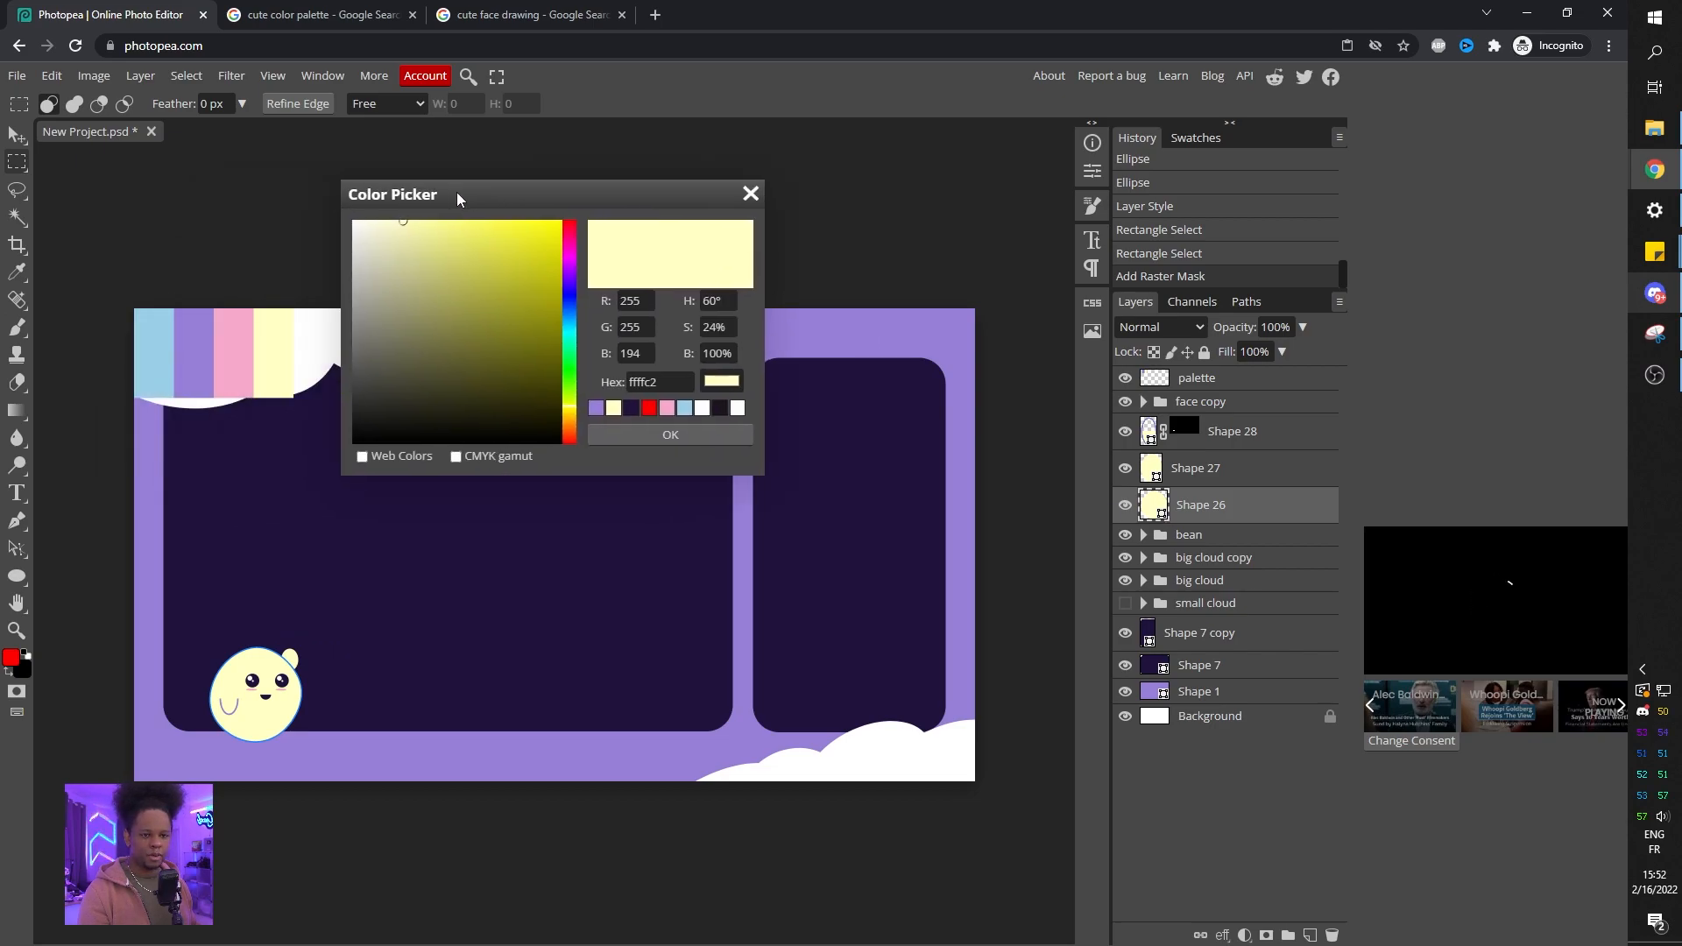
click(151, 354)
click(672, 435)
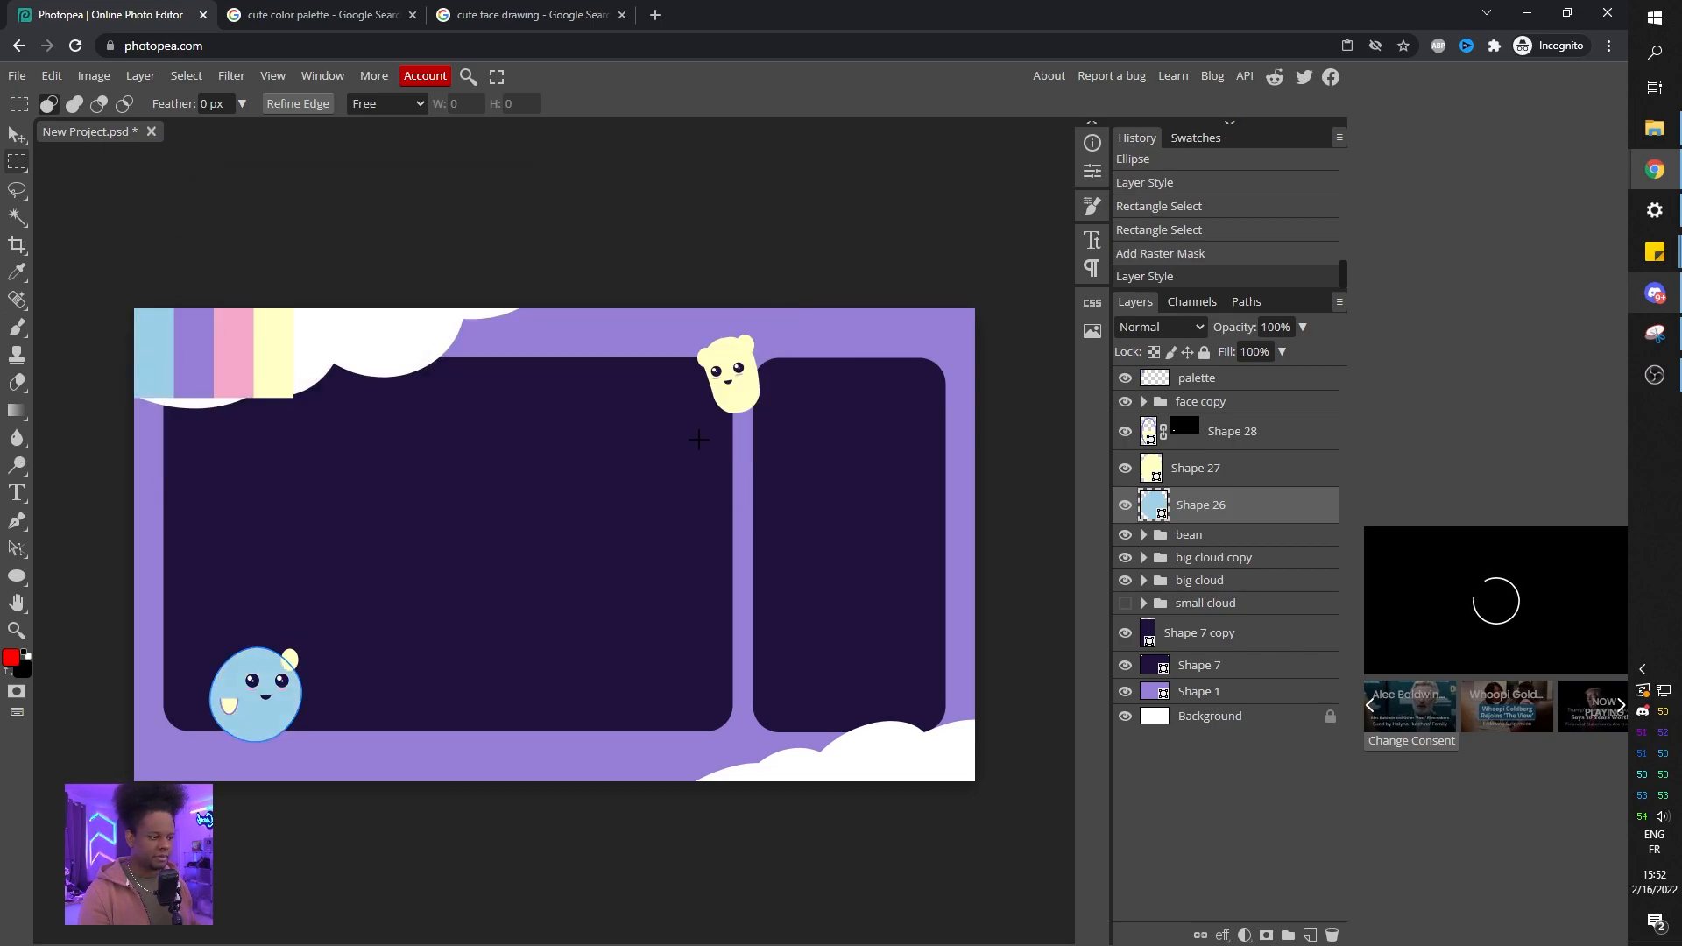
Recolor the ear and the arm fills to the same blue sampled from the body.
click(1205, 482)
shift+click(1254, 442)
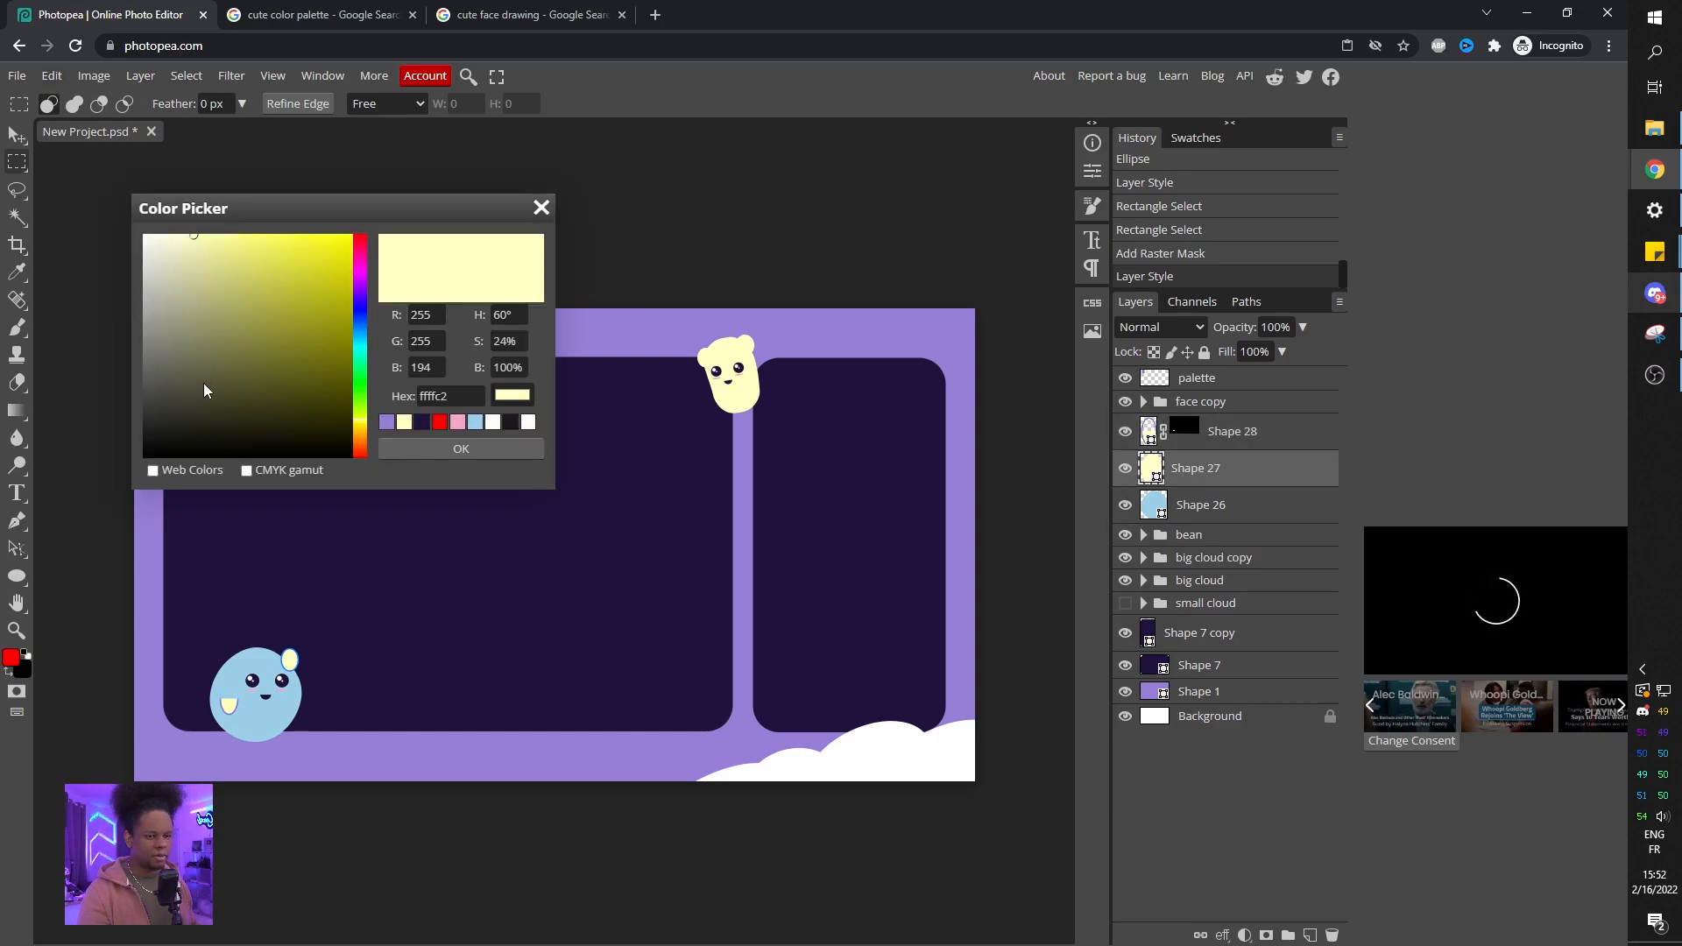
click(237, 697)
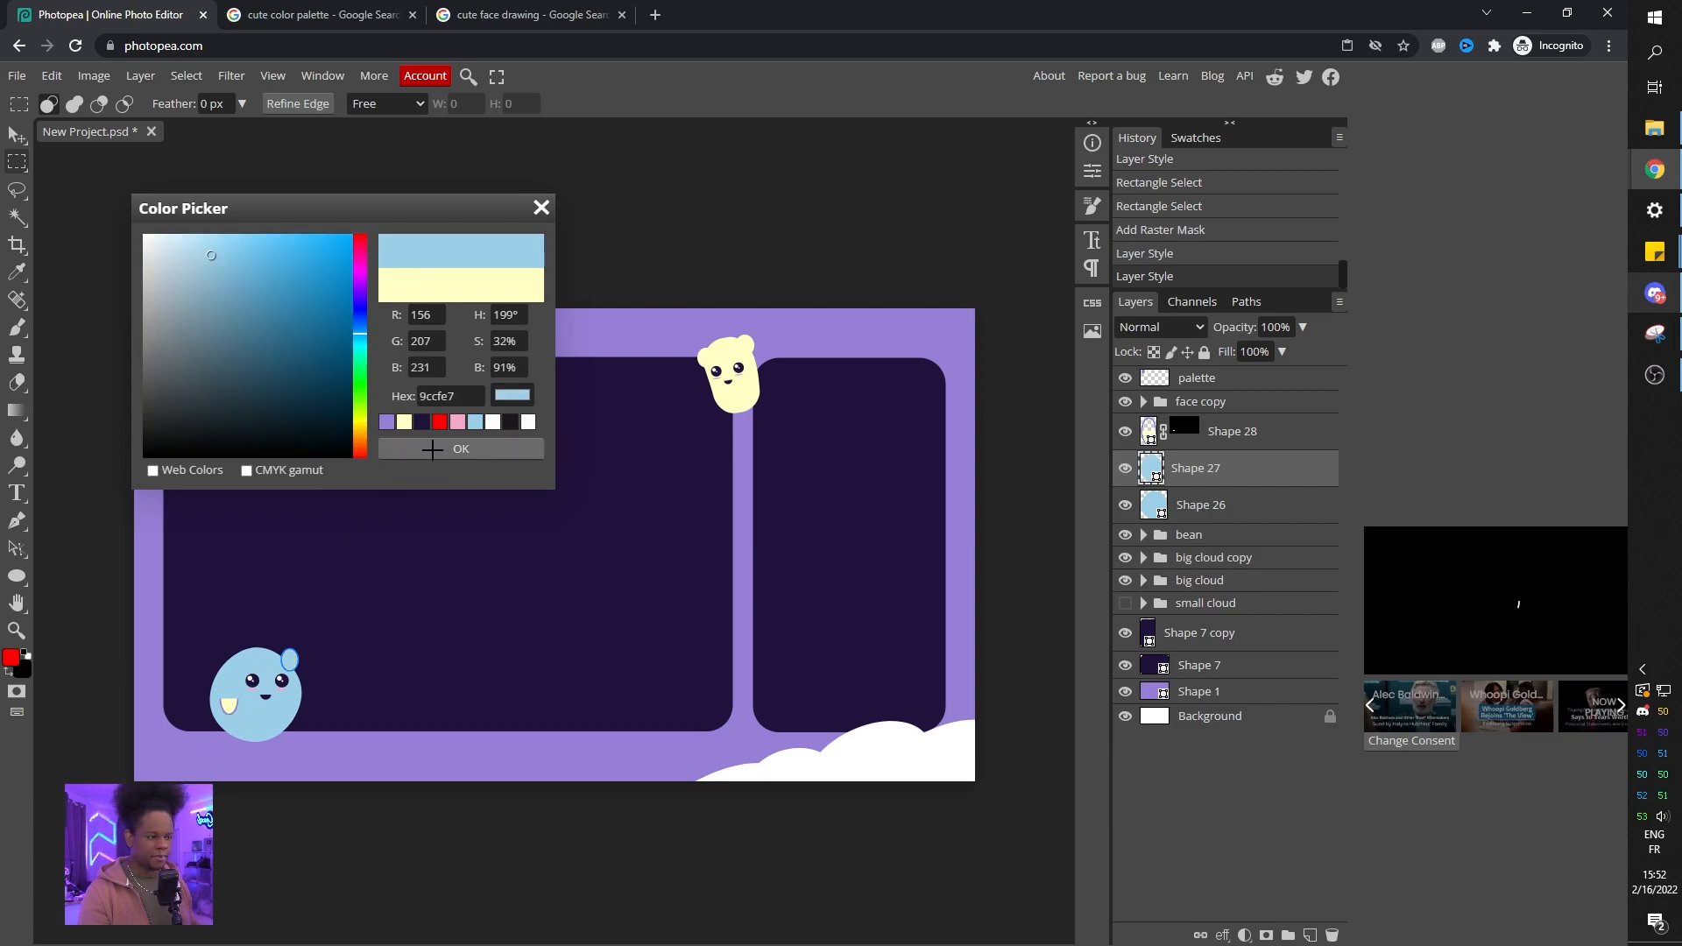
click(460, 449)
double_click(1148, 430)
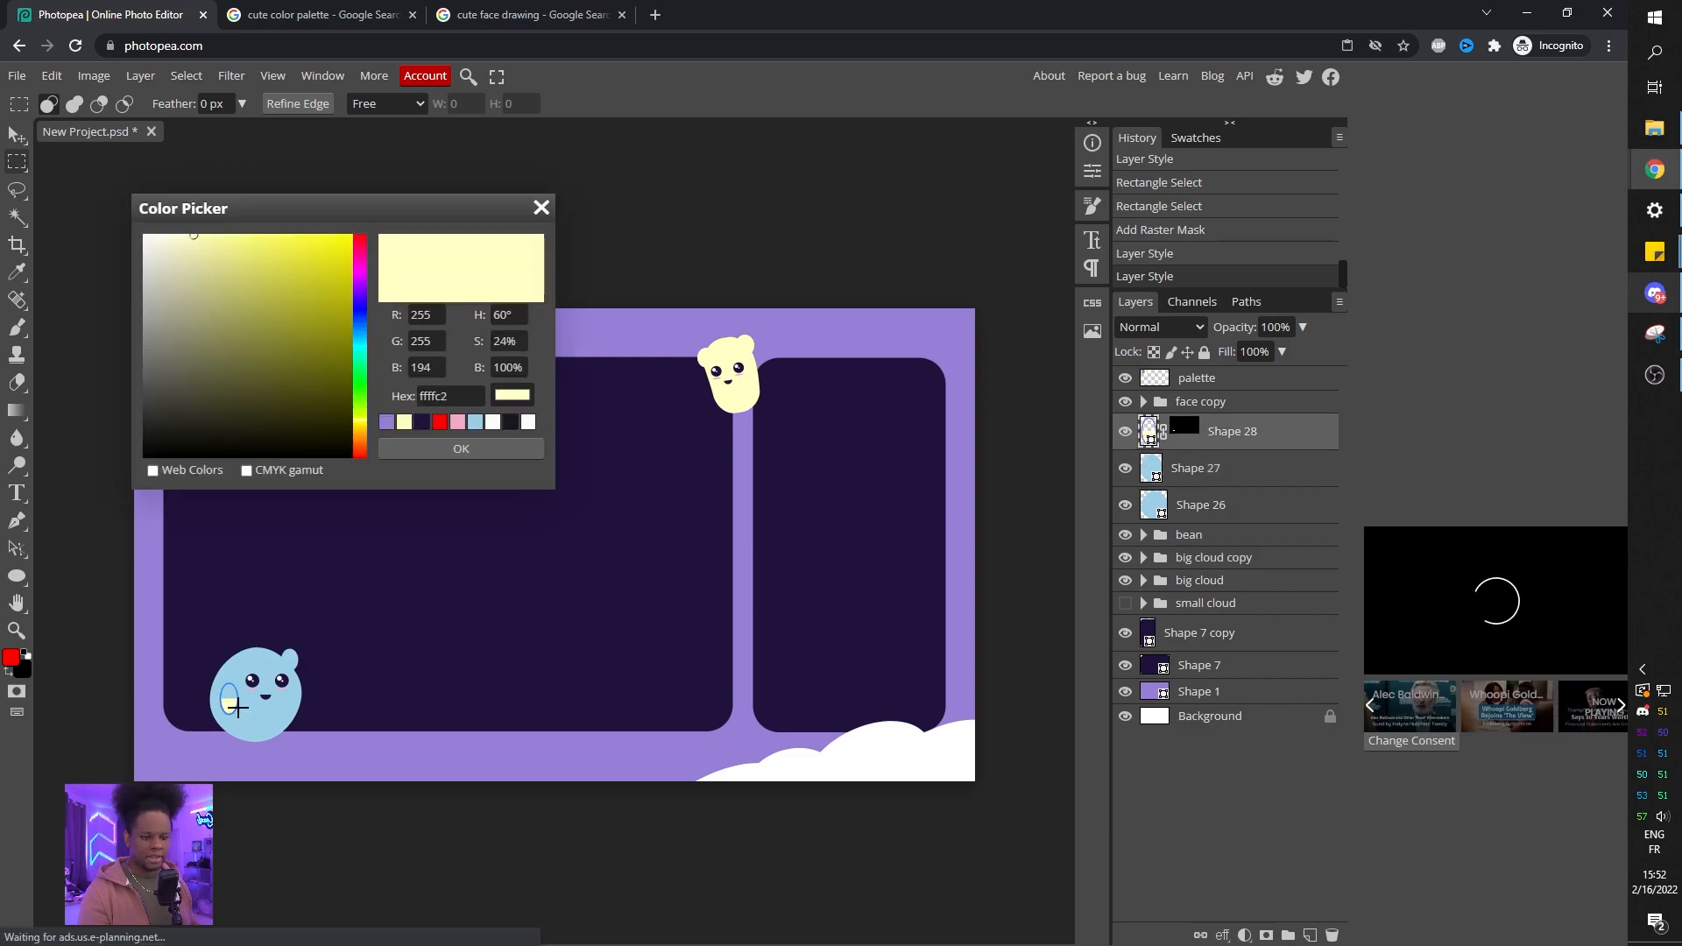
click(237, 692)
click(451, 448)
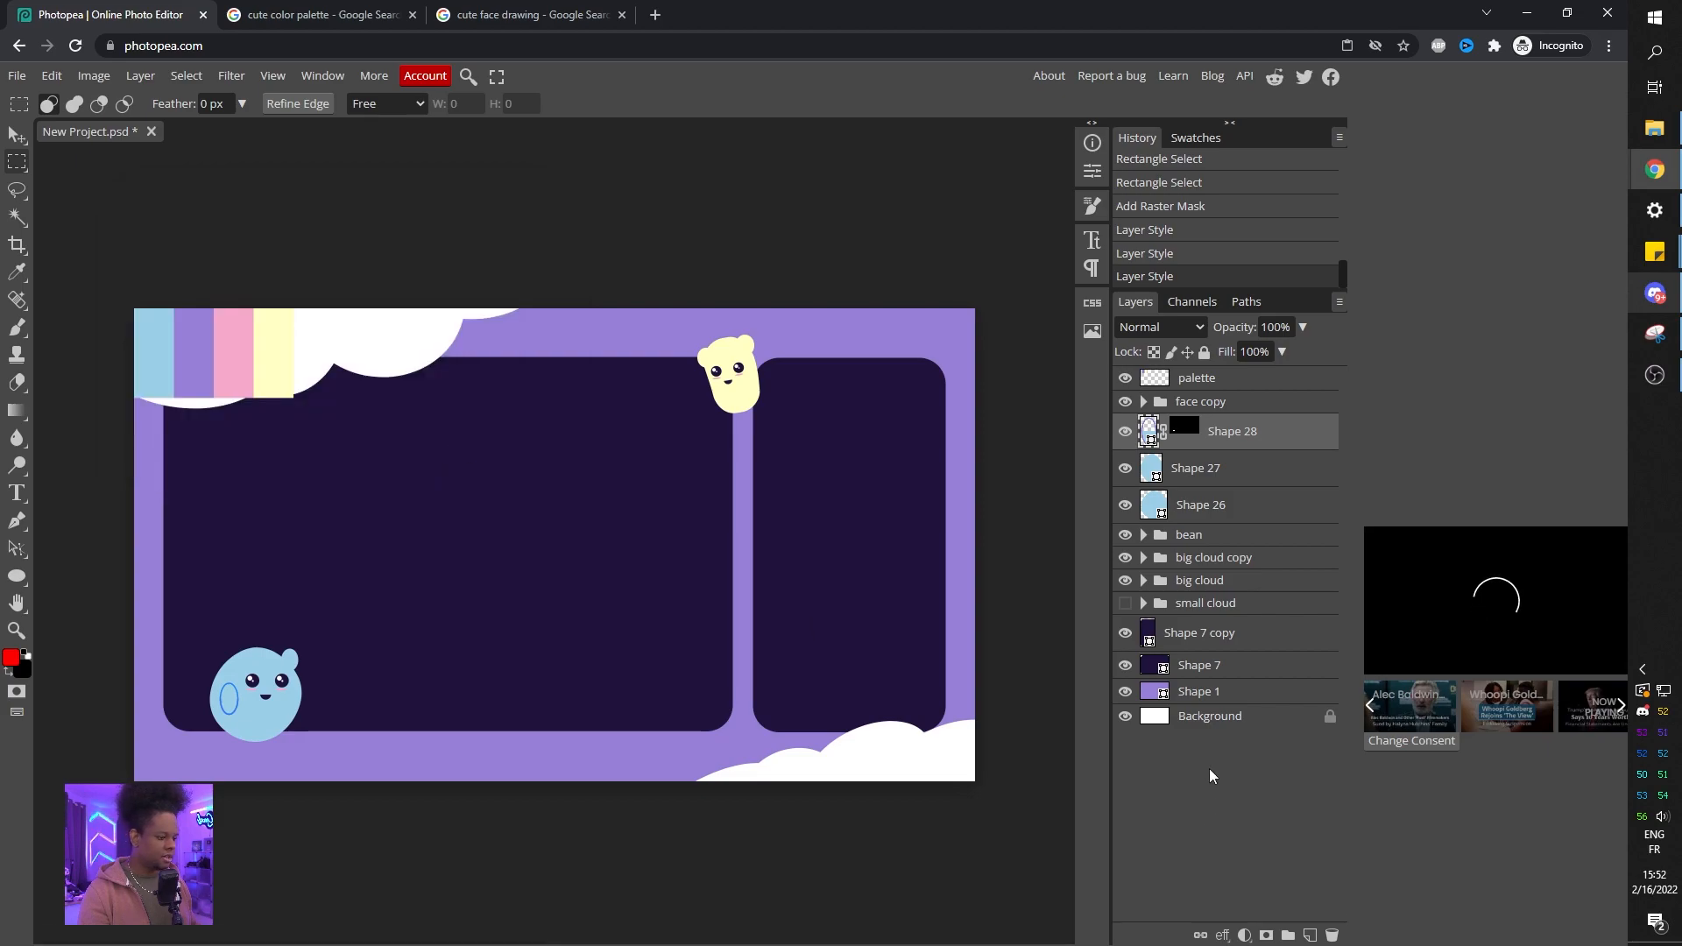
Group the face copy and the three blue shape layers into a folder named "blob".
click(1207, 716)
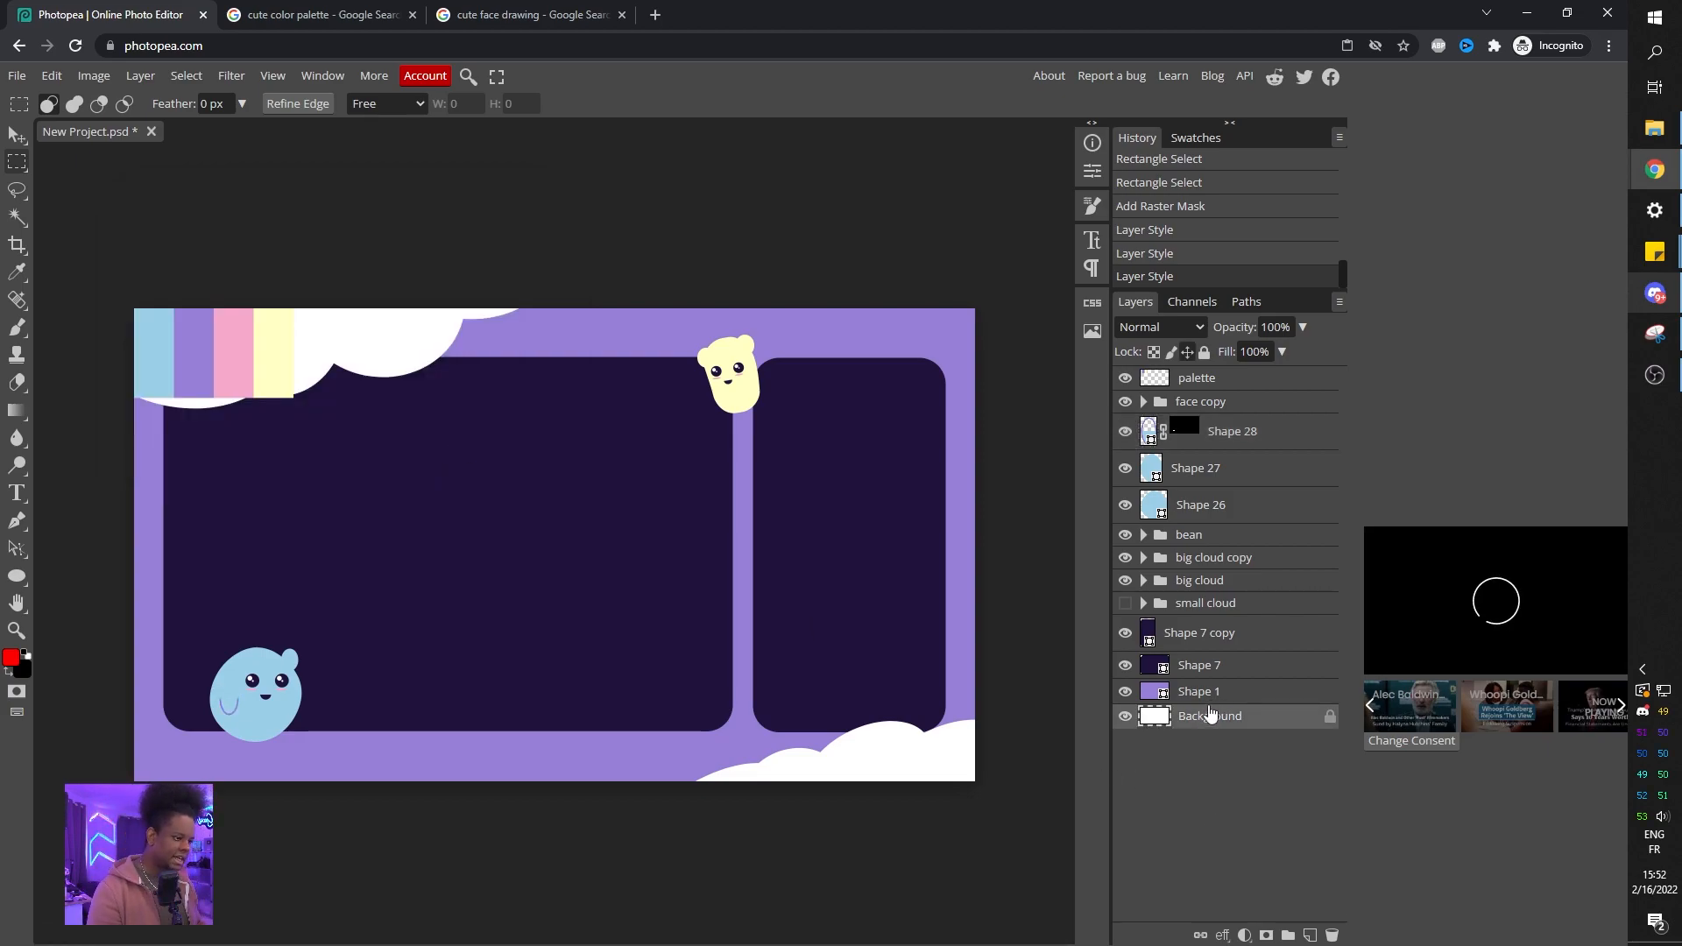
click(1202, 401)
shift+click(1205, 506)
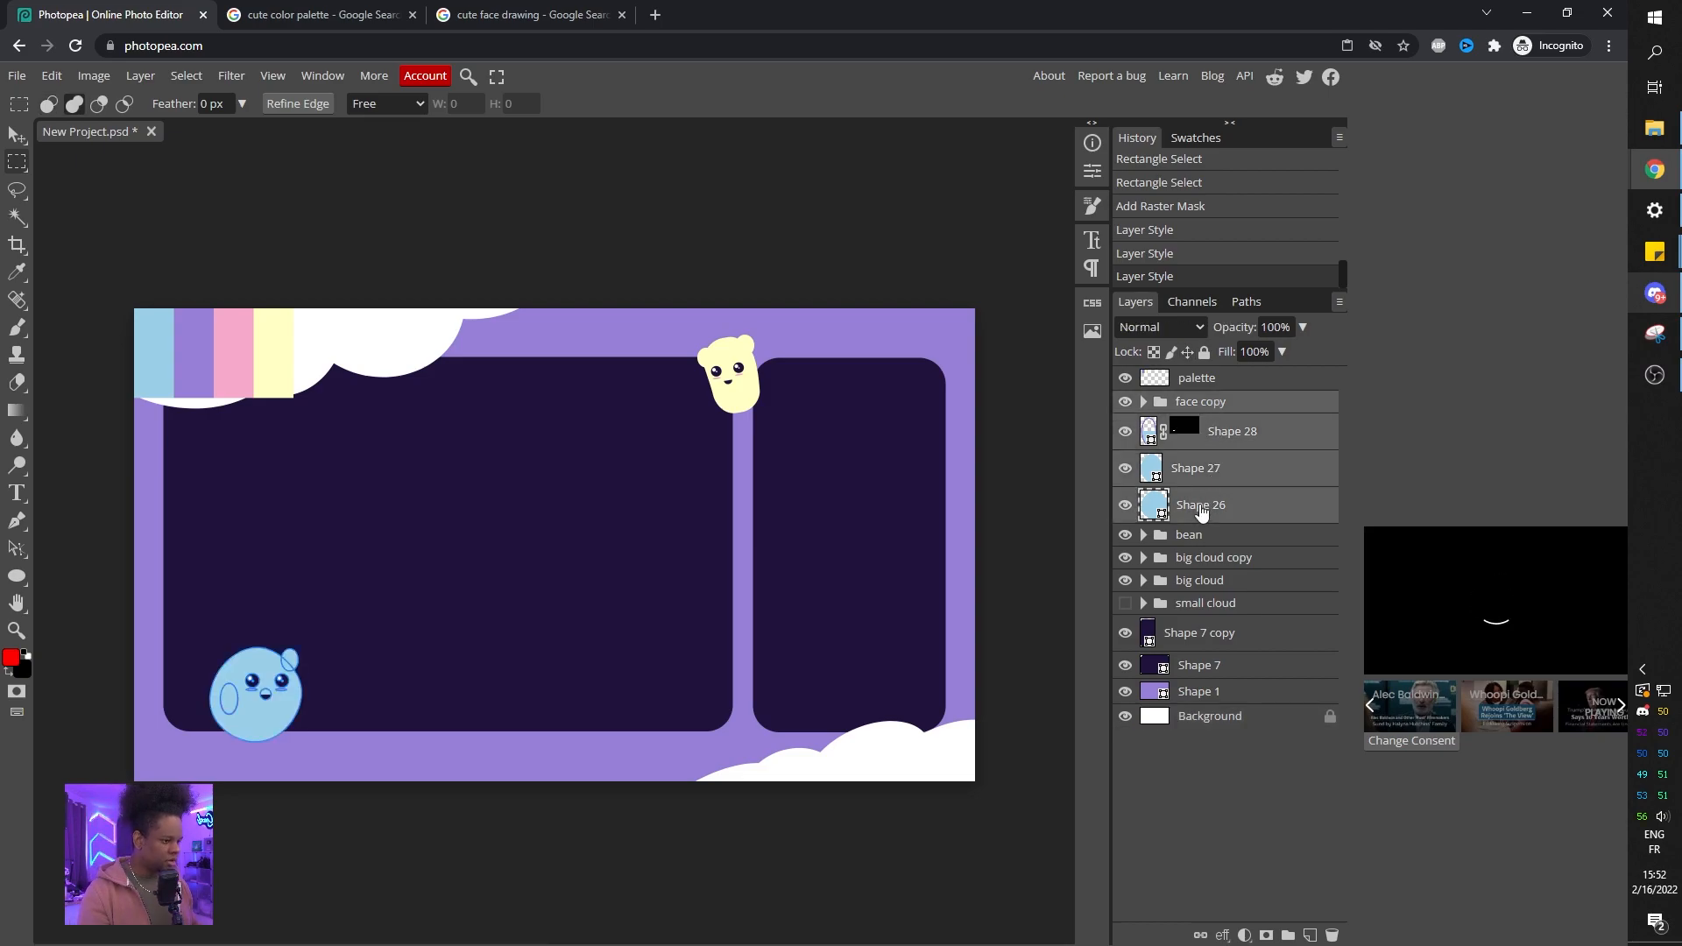
key(ctrl+g)
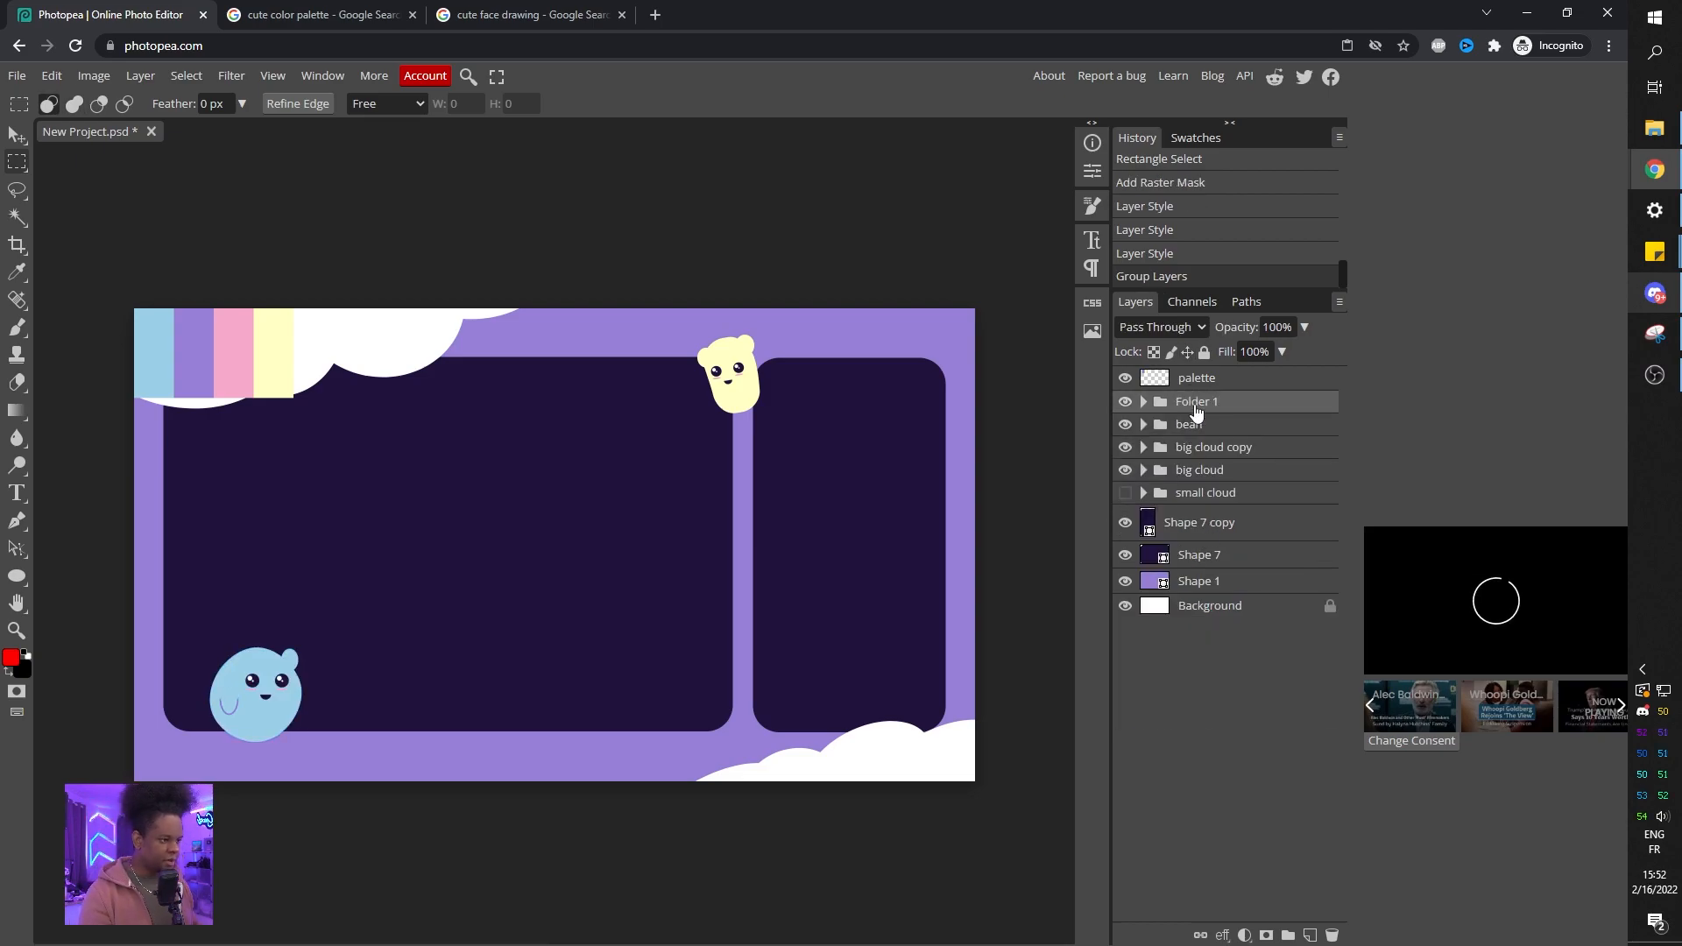
double_click(1197, 402)
text(blob)
key(Return)
Move the blob character down to the bottom-left corner of the frame.
key(v)
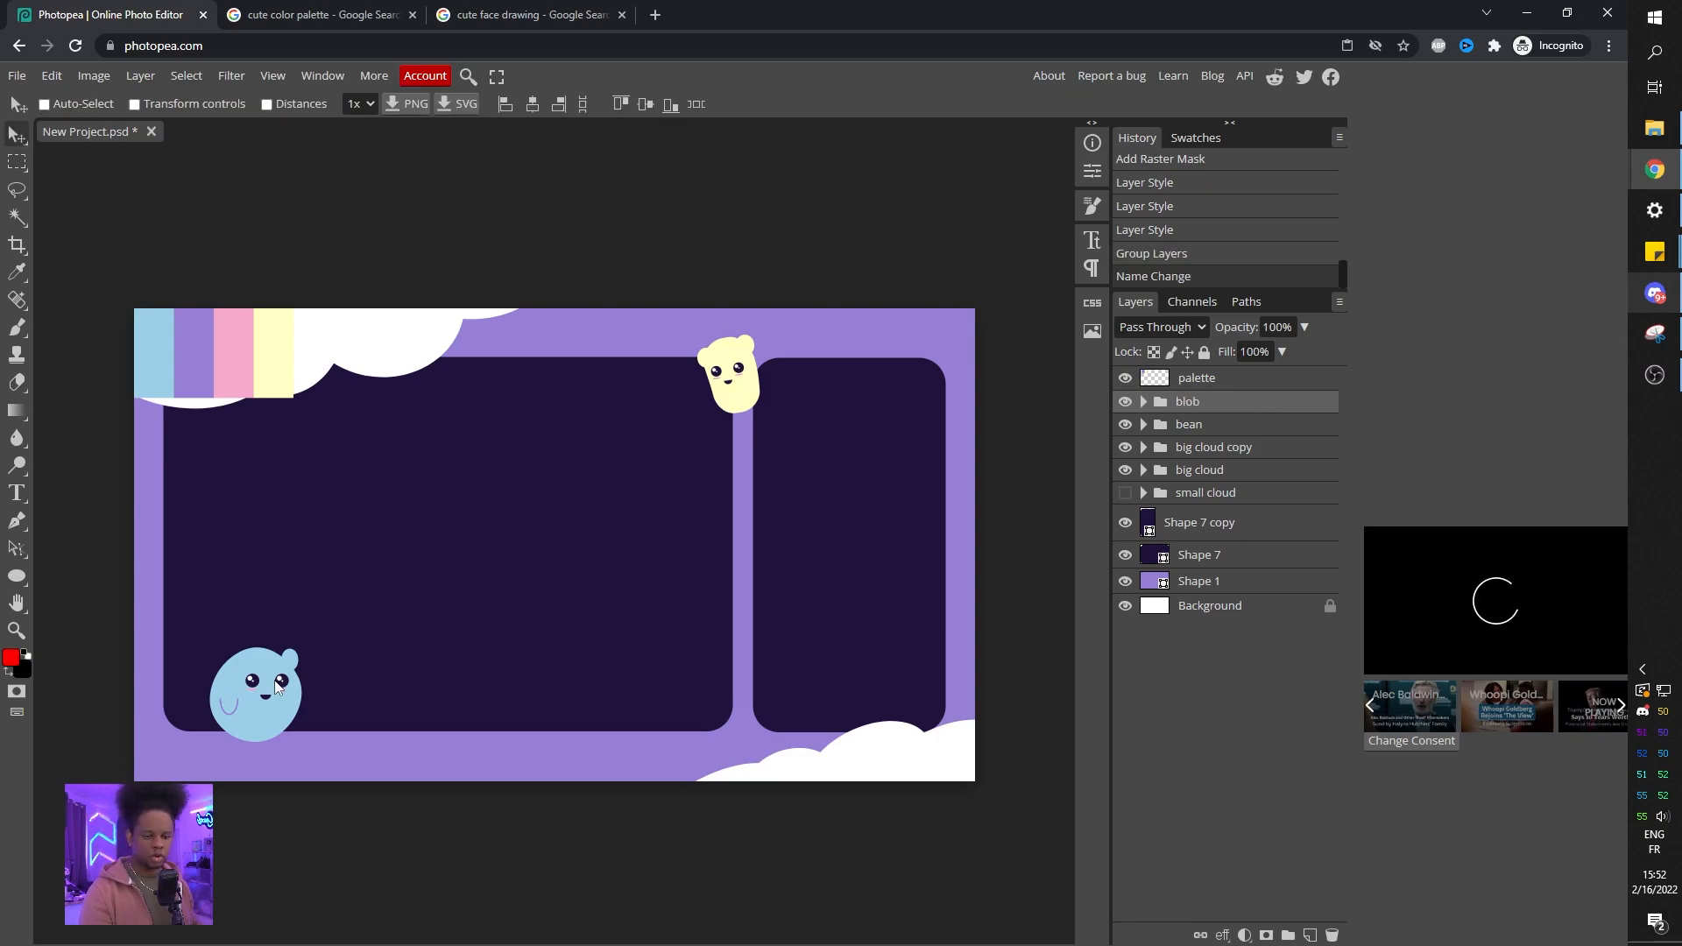
drag(258, 697, 212, 689)
key(ctrl+t)
key(Return)
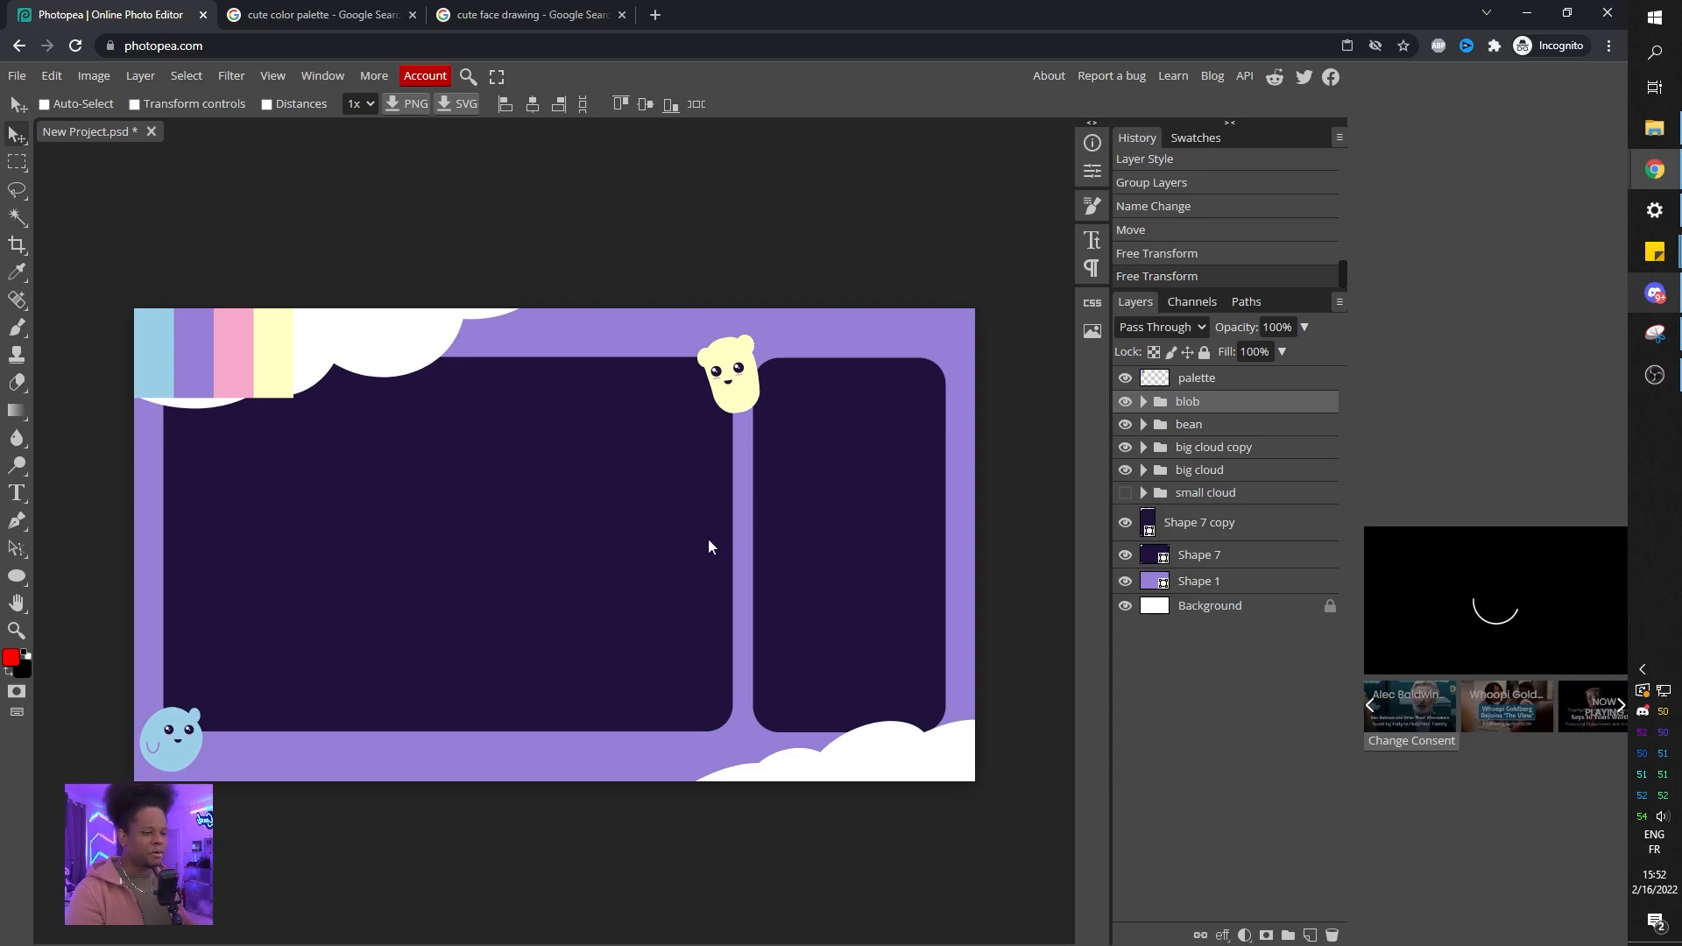
Select both dark panel layers and give them a pink stroke sampled from the palette strip.
click(1179, 531)
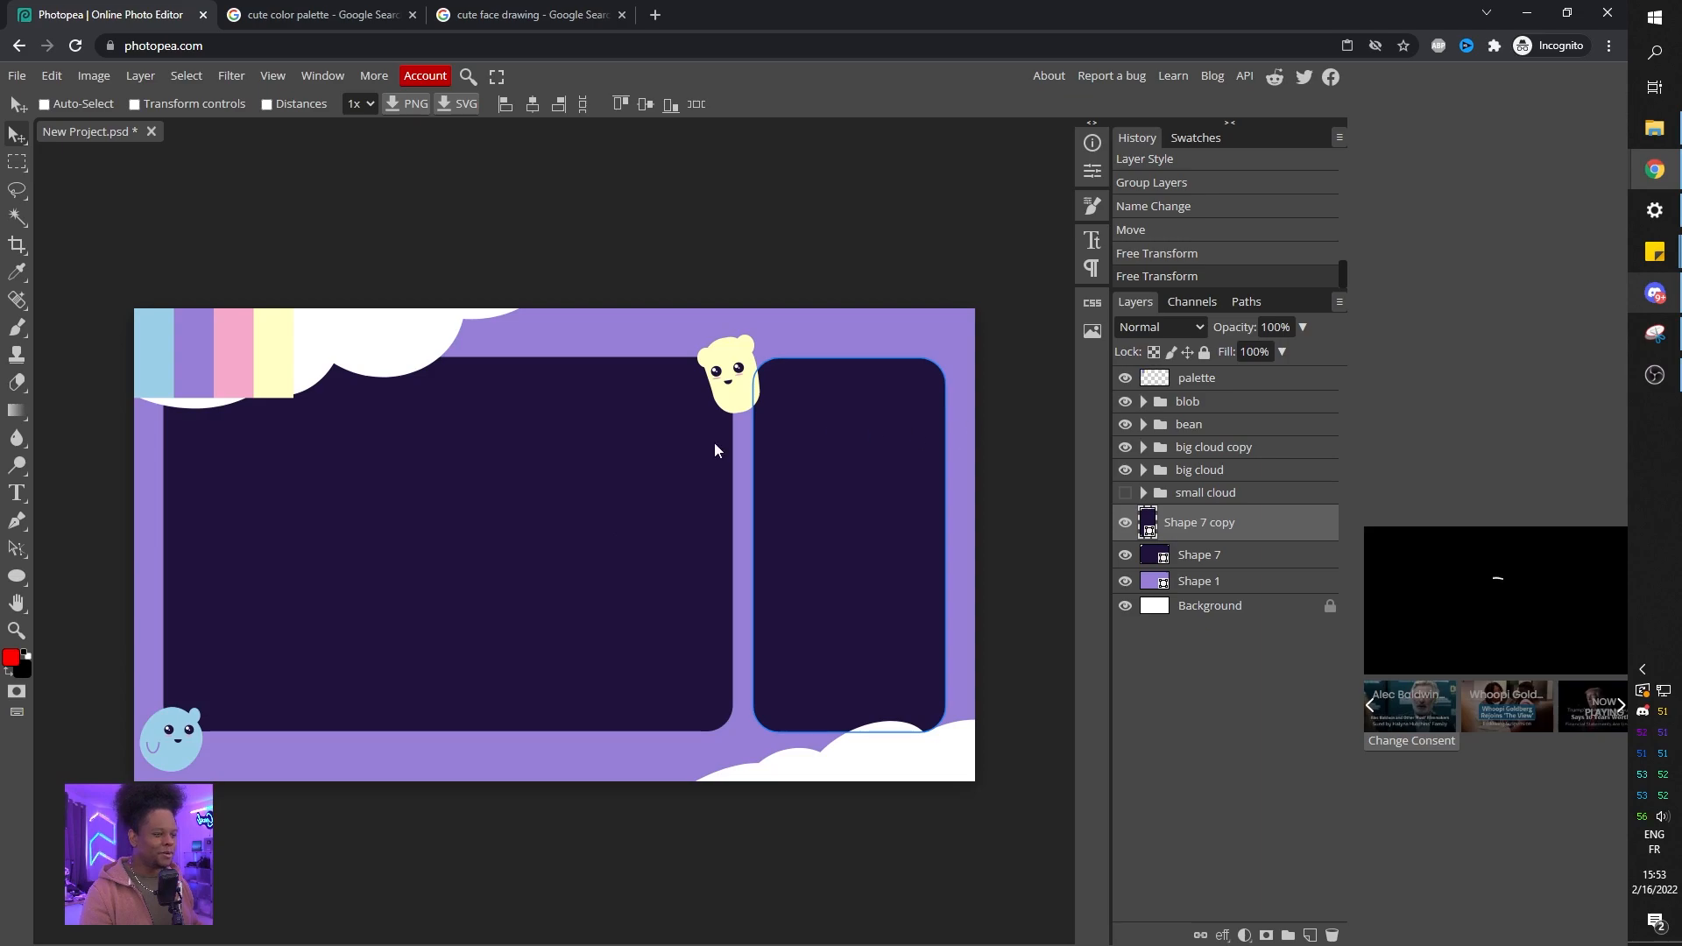
click(1213, 557)
shift+click(1206, 525)
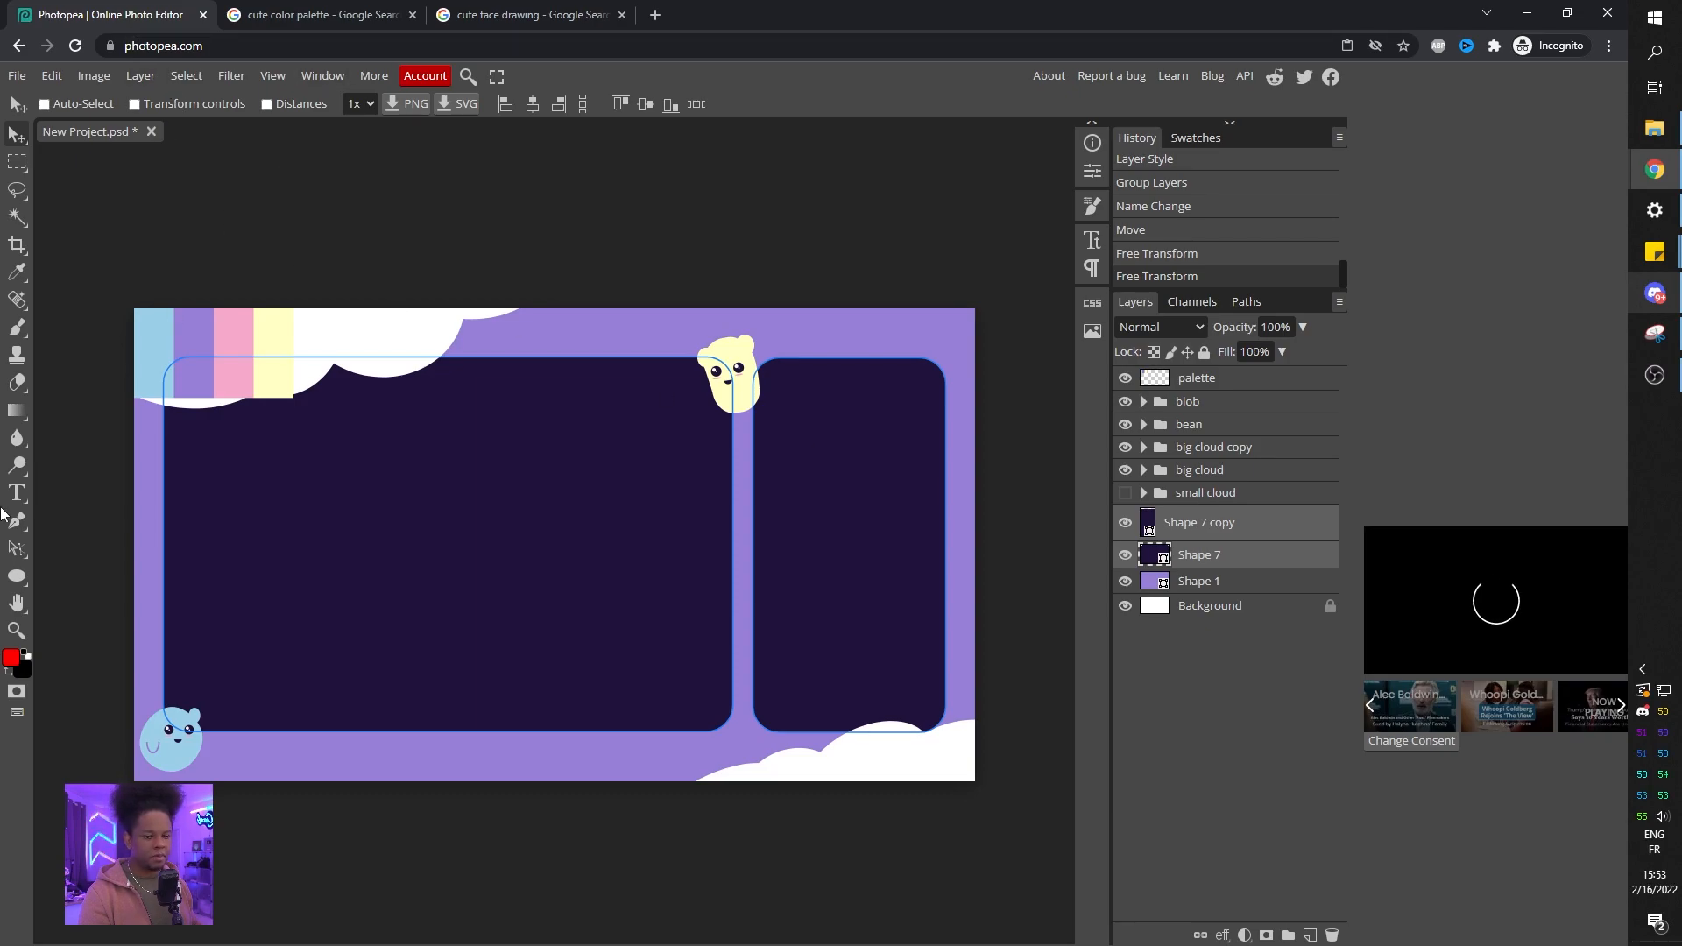
click(17, 577)
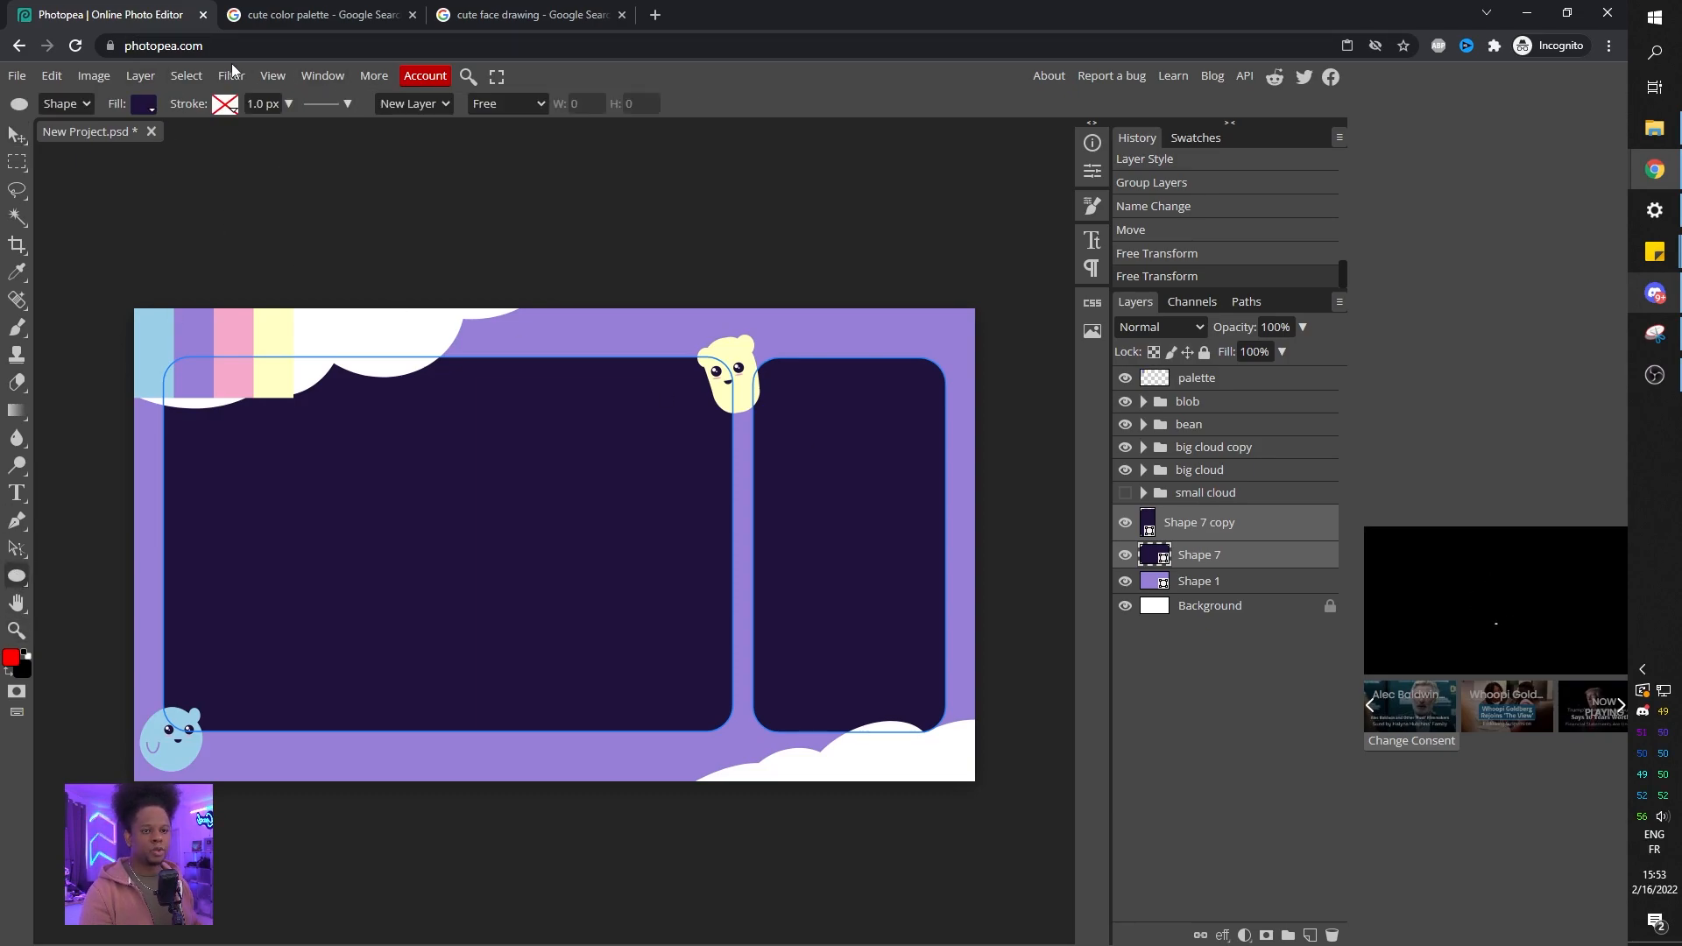
click(229, 105)
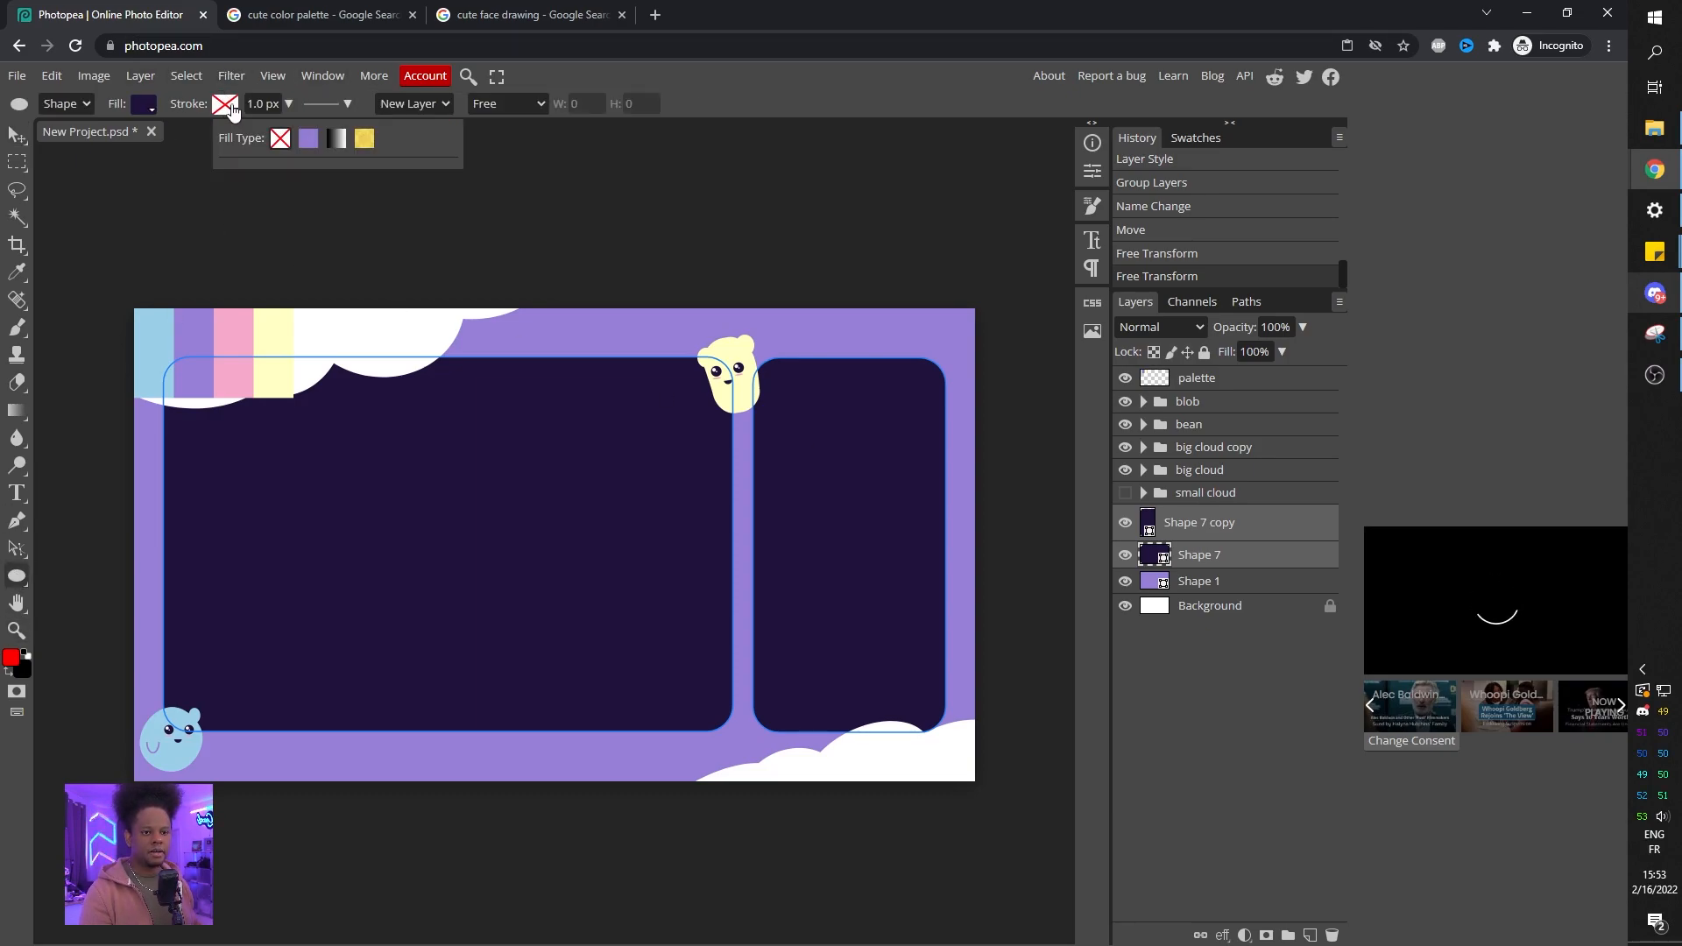
click(308, 139)
click(240, 177)
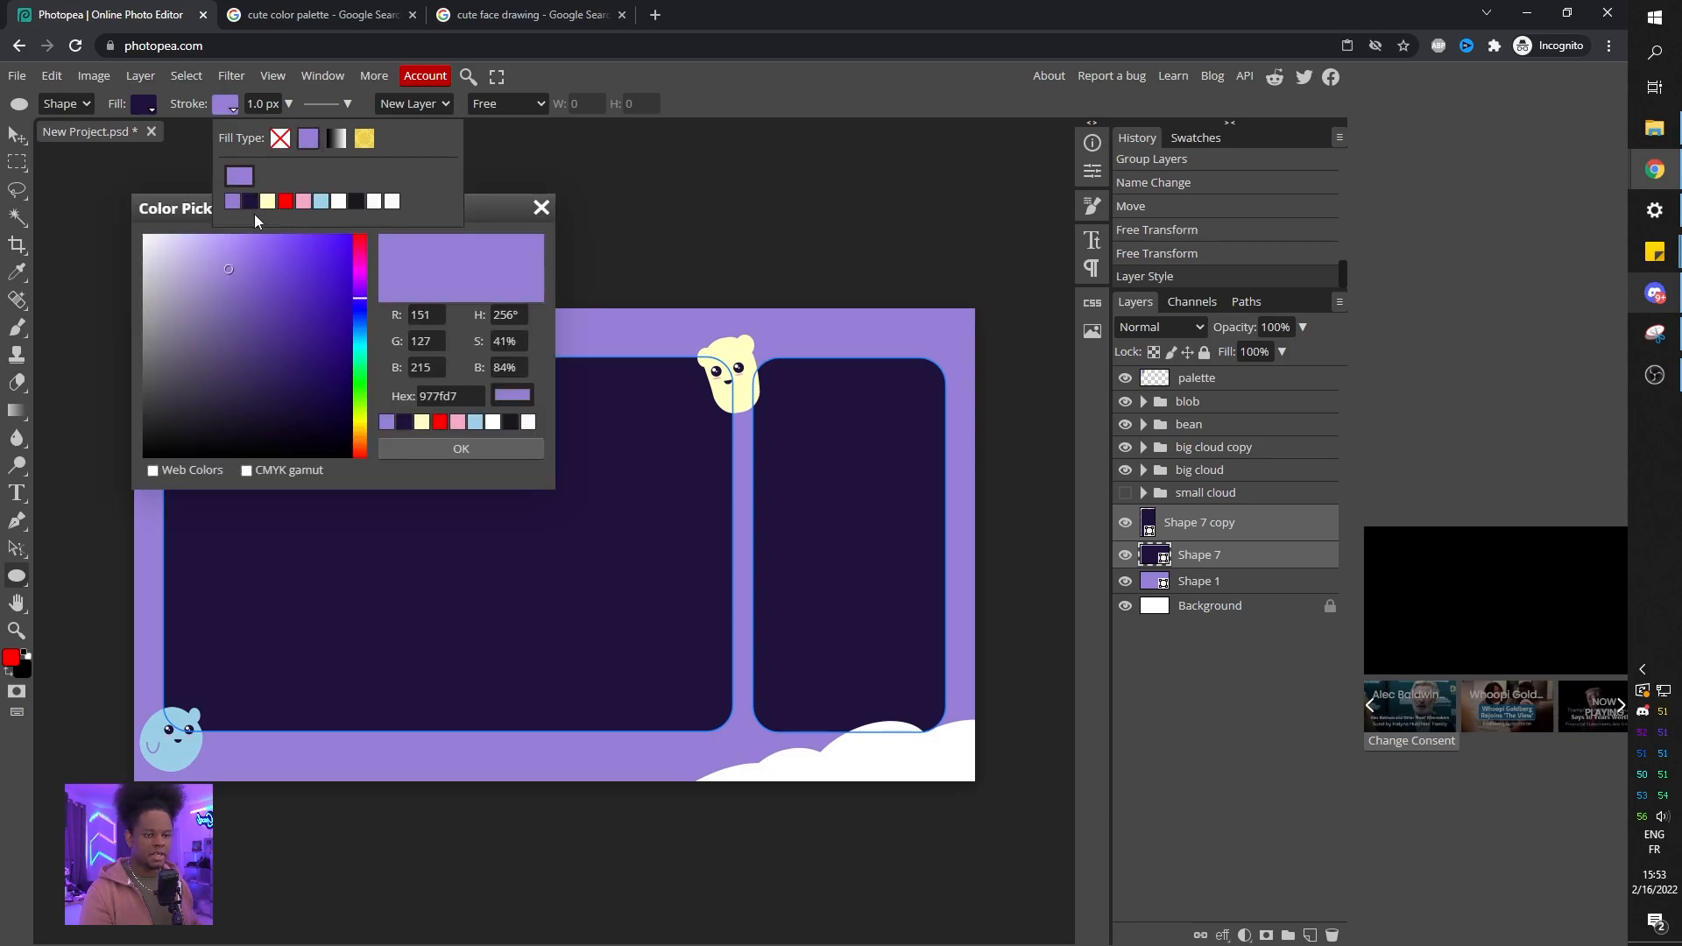
drag(486, 206, 837, 181)
click(163, 345)
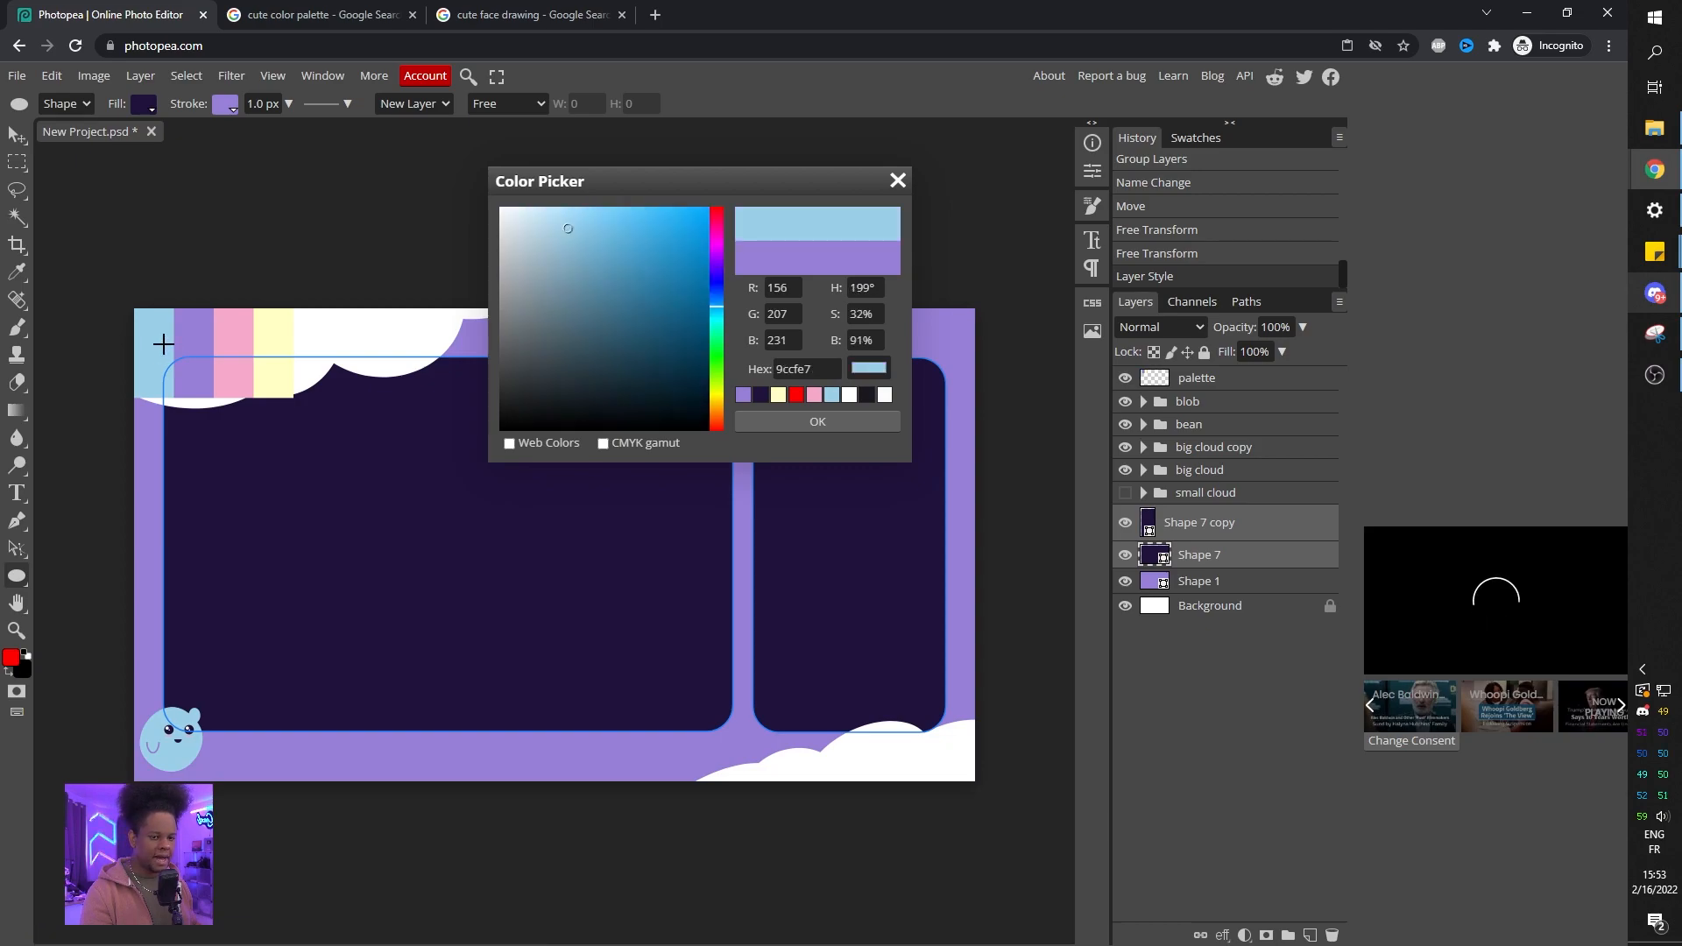
drag(729, 189, 1024, 455)
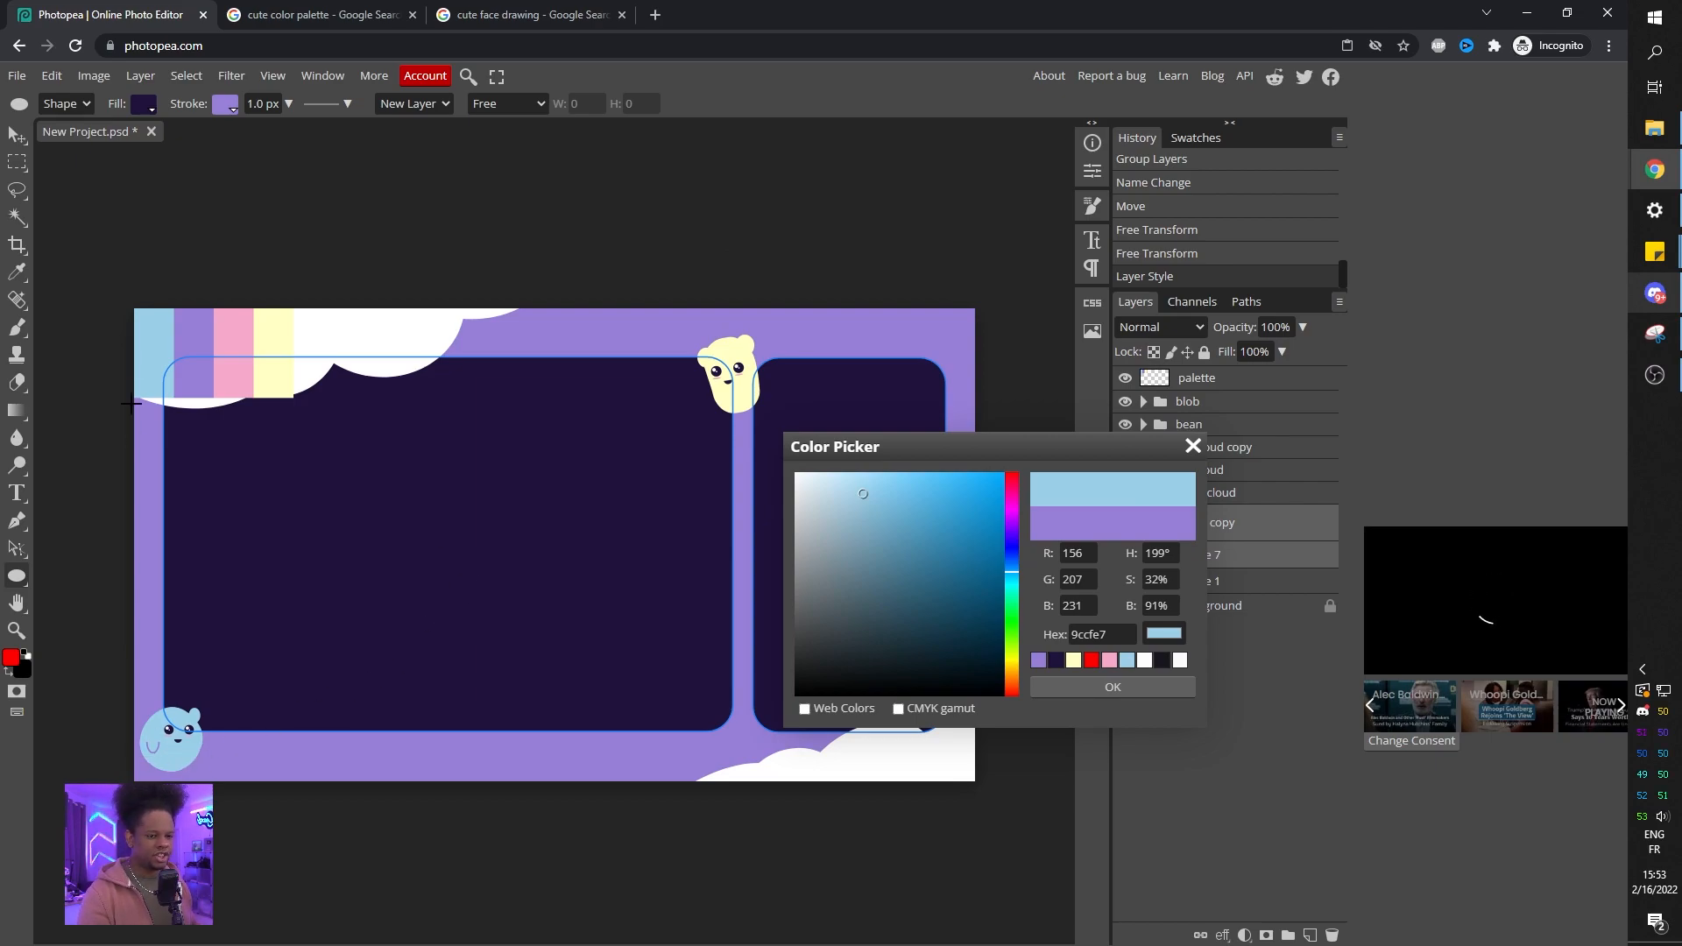
click(239, 336)
key(Return)
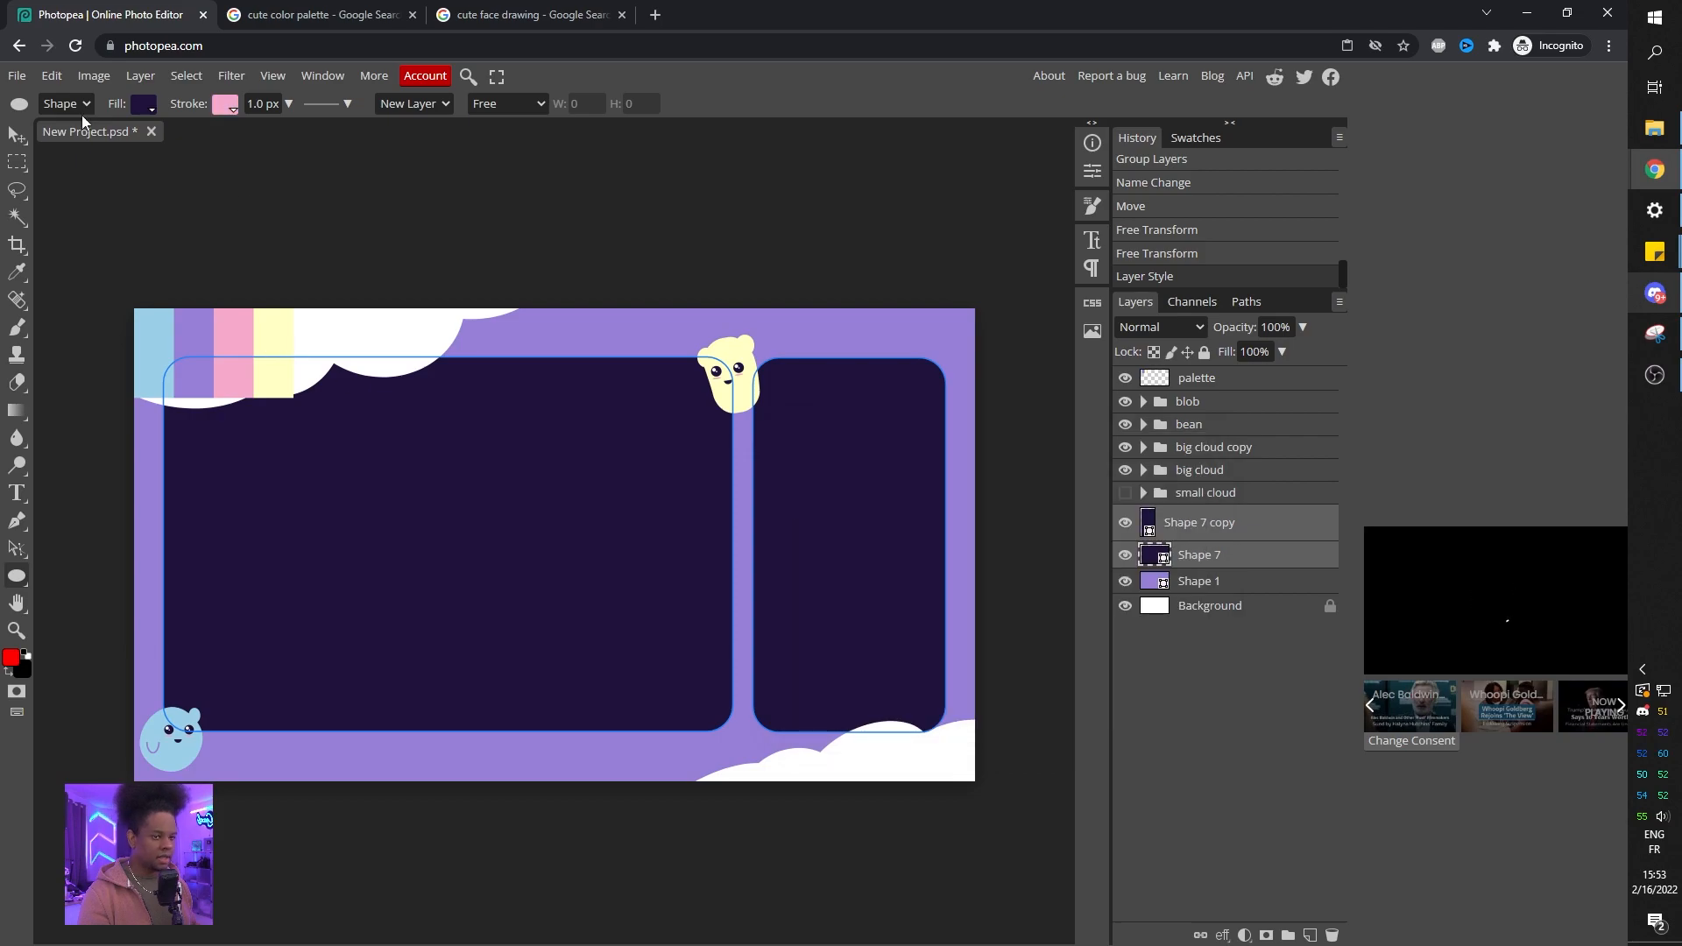
Set the panels' stroke width to 13 px.
click(287, 103)
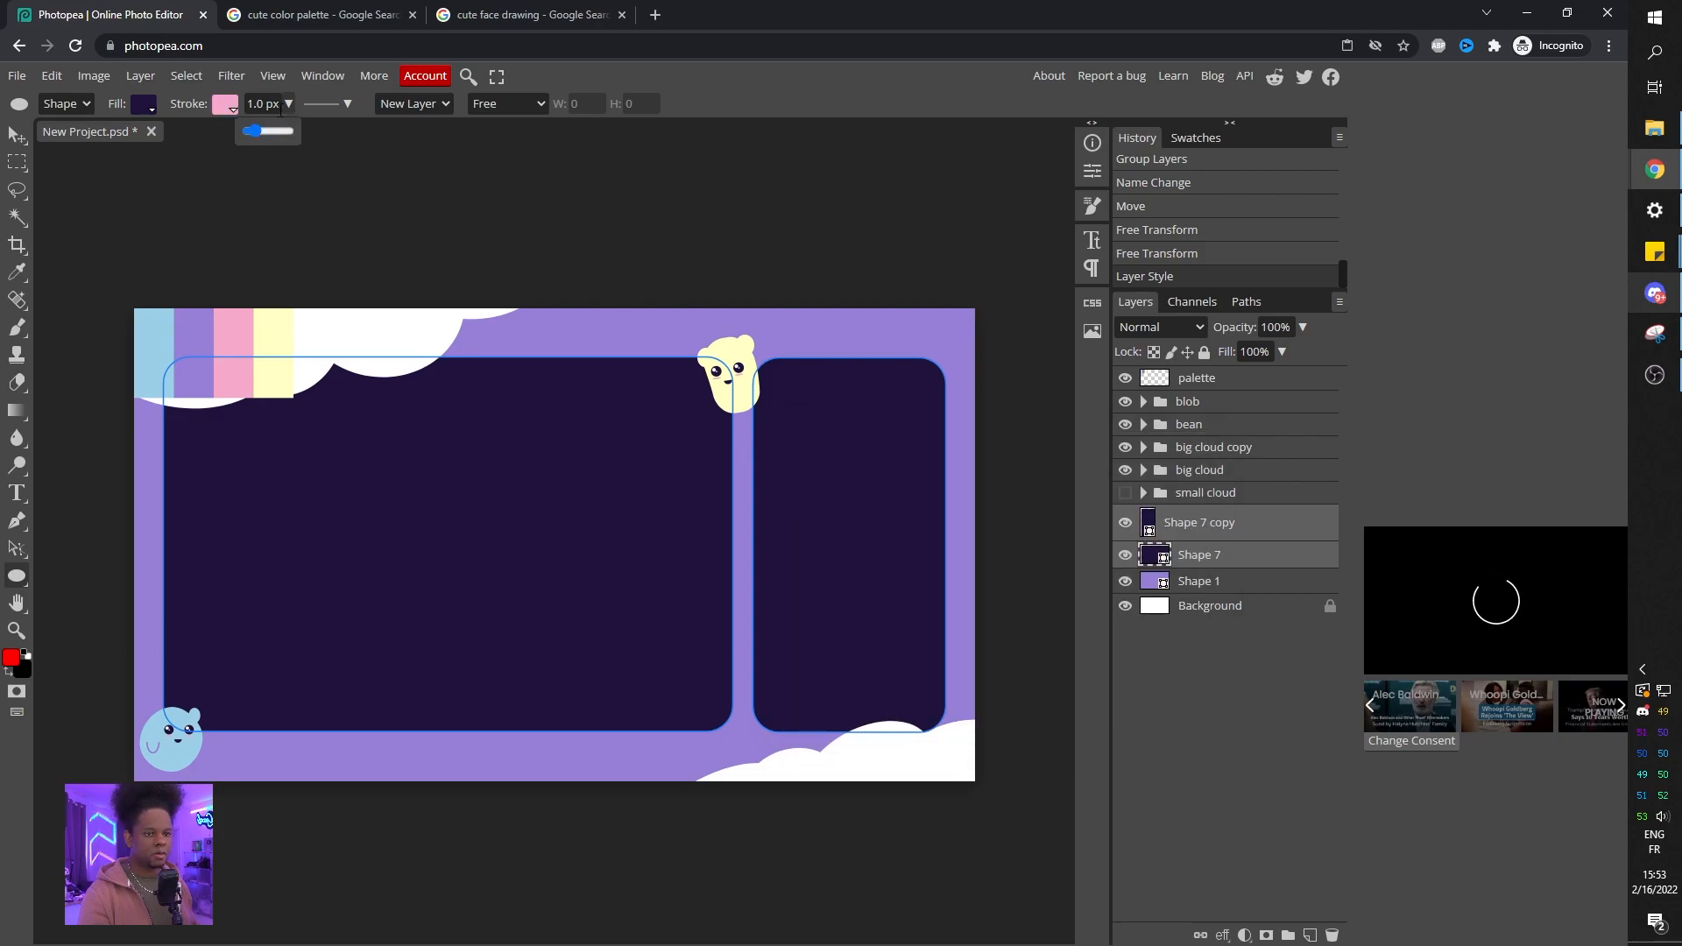
drag(259, 131, 265, 133)
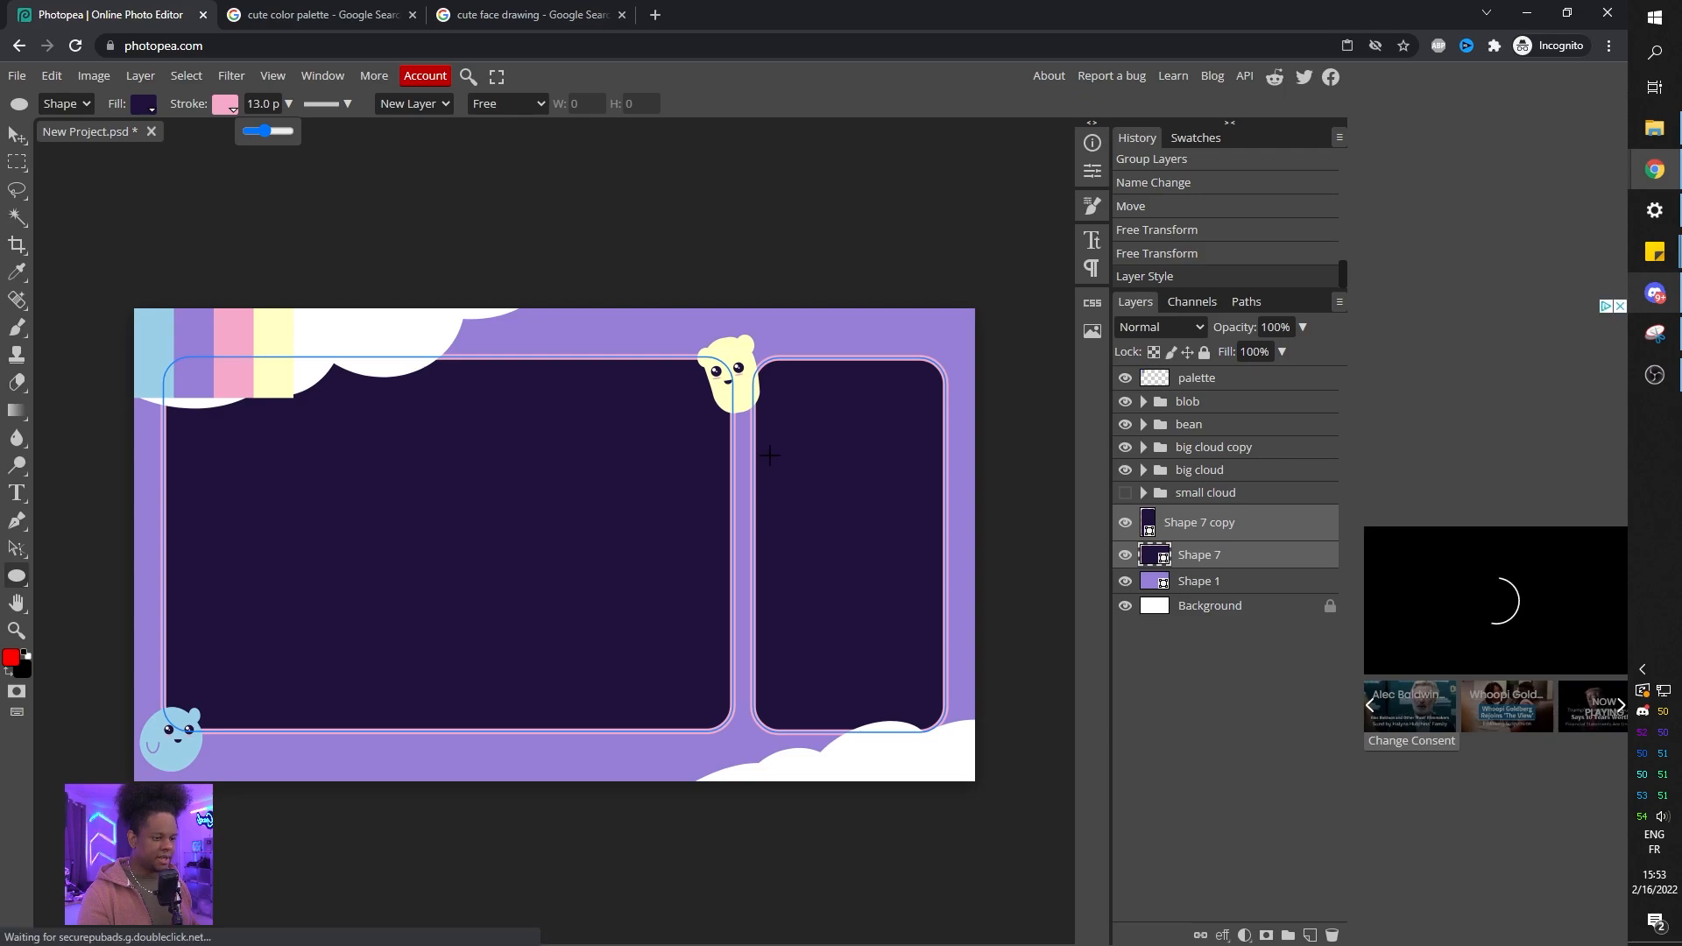
scroll(775, 455, up, 10)
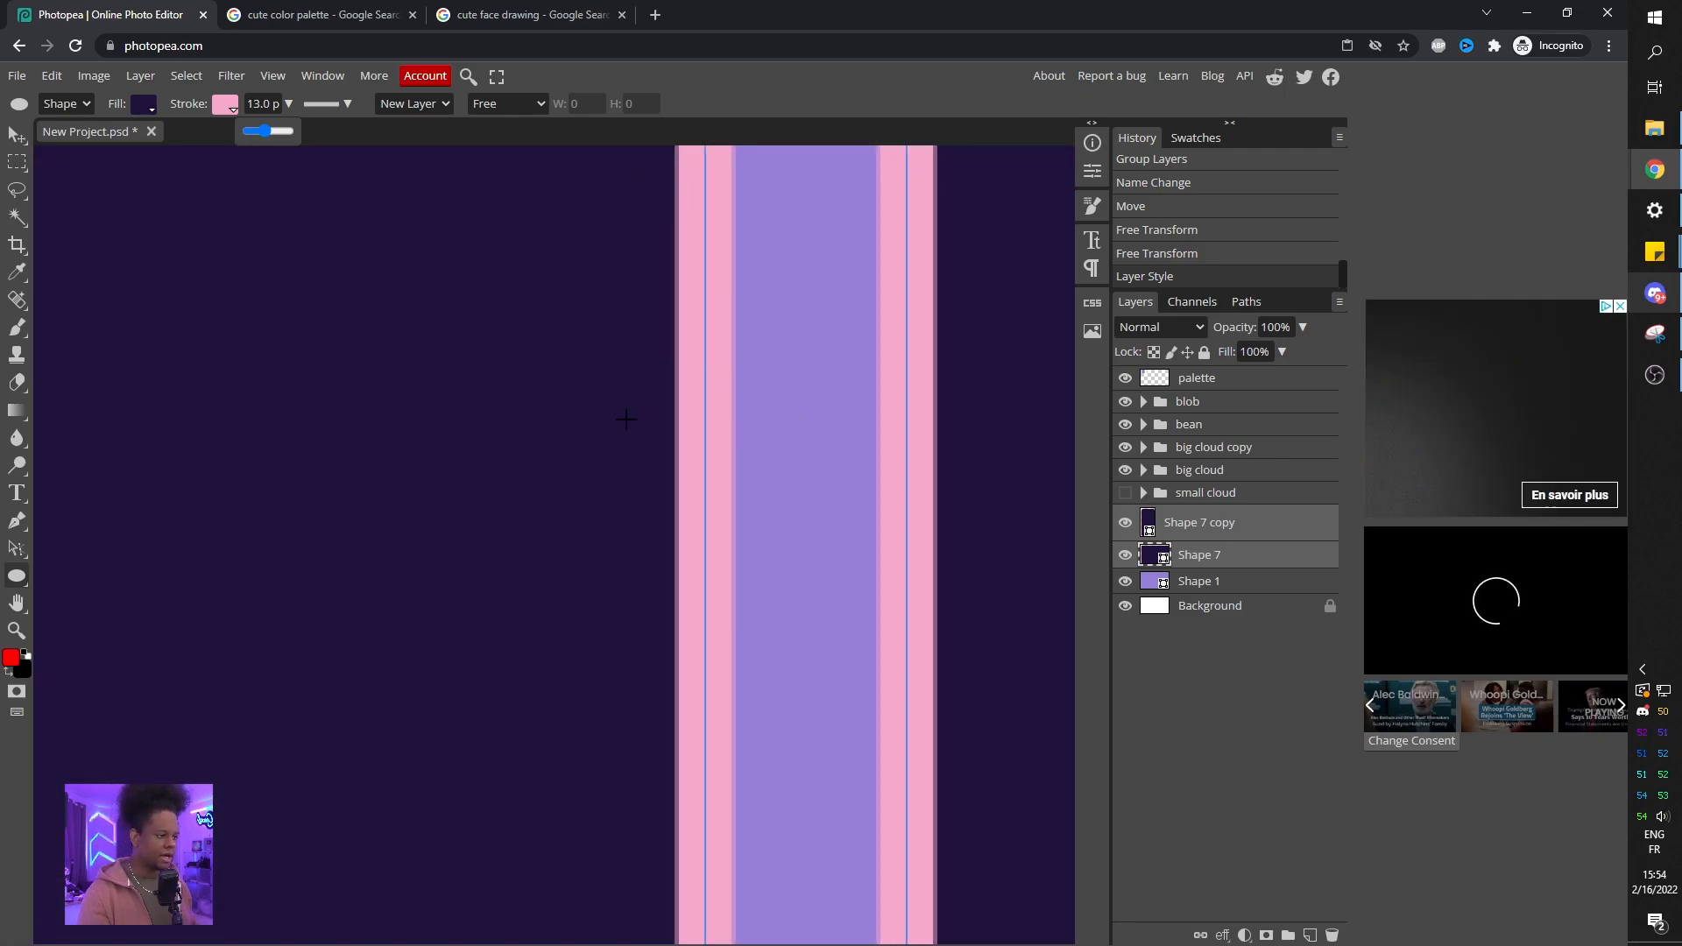
scroll(490, 412, down, 6)
scroll(490, 415, down, 3)
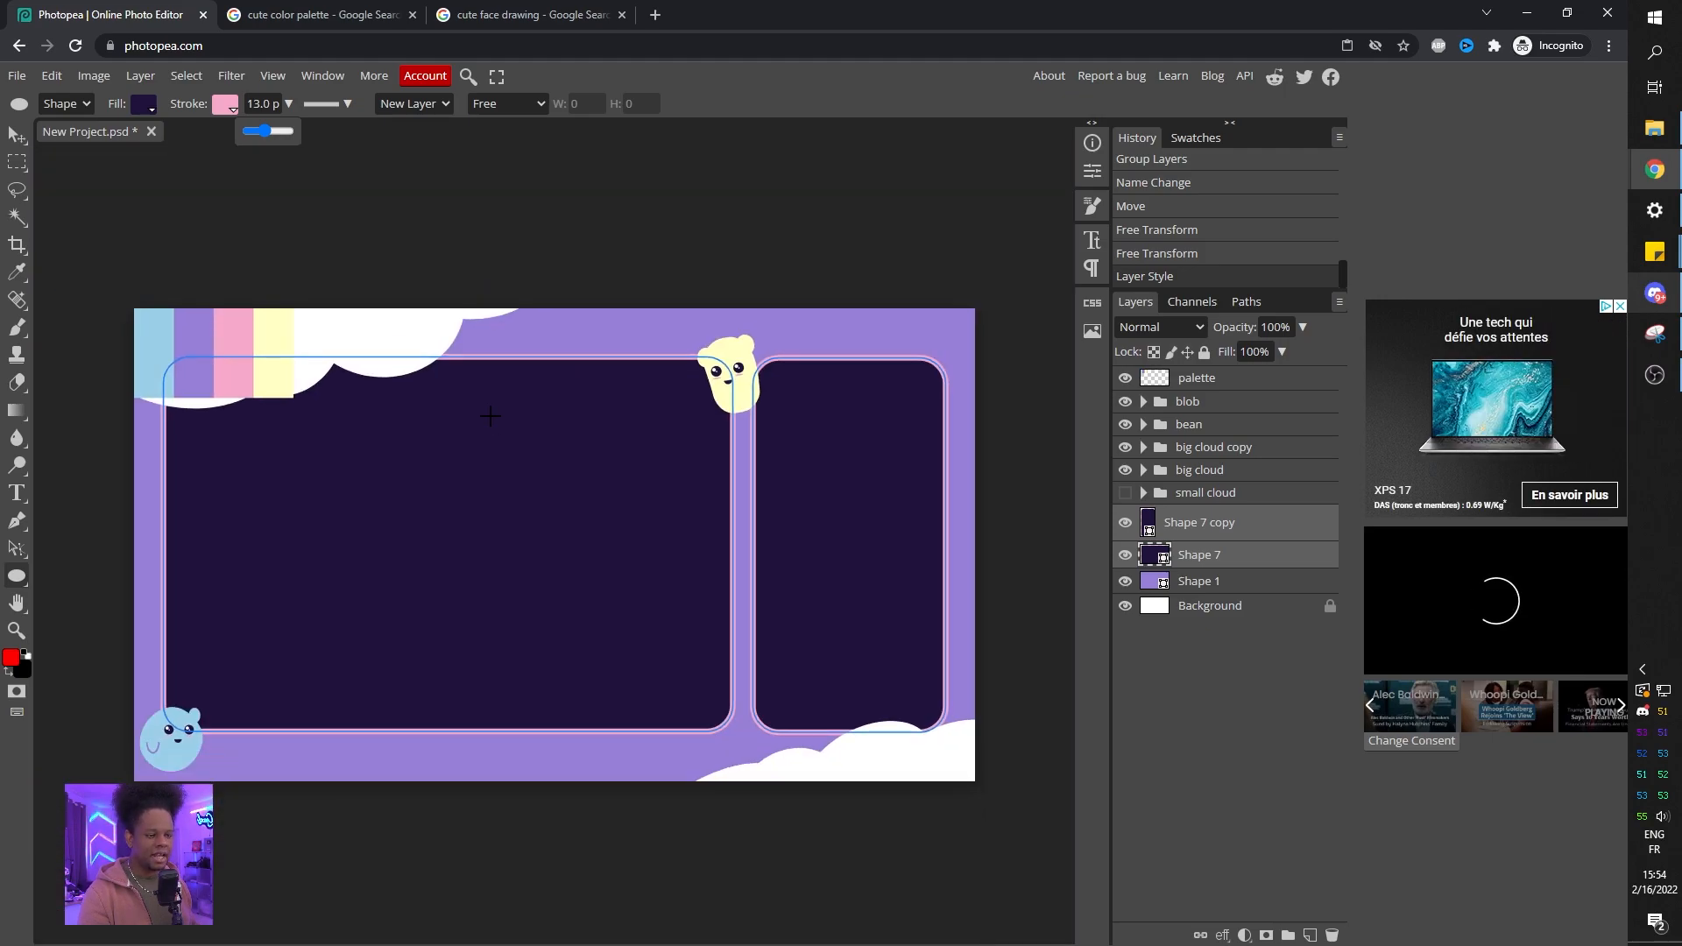
scroll(489, 415, up, 2)
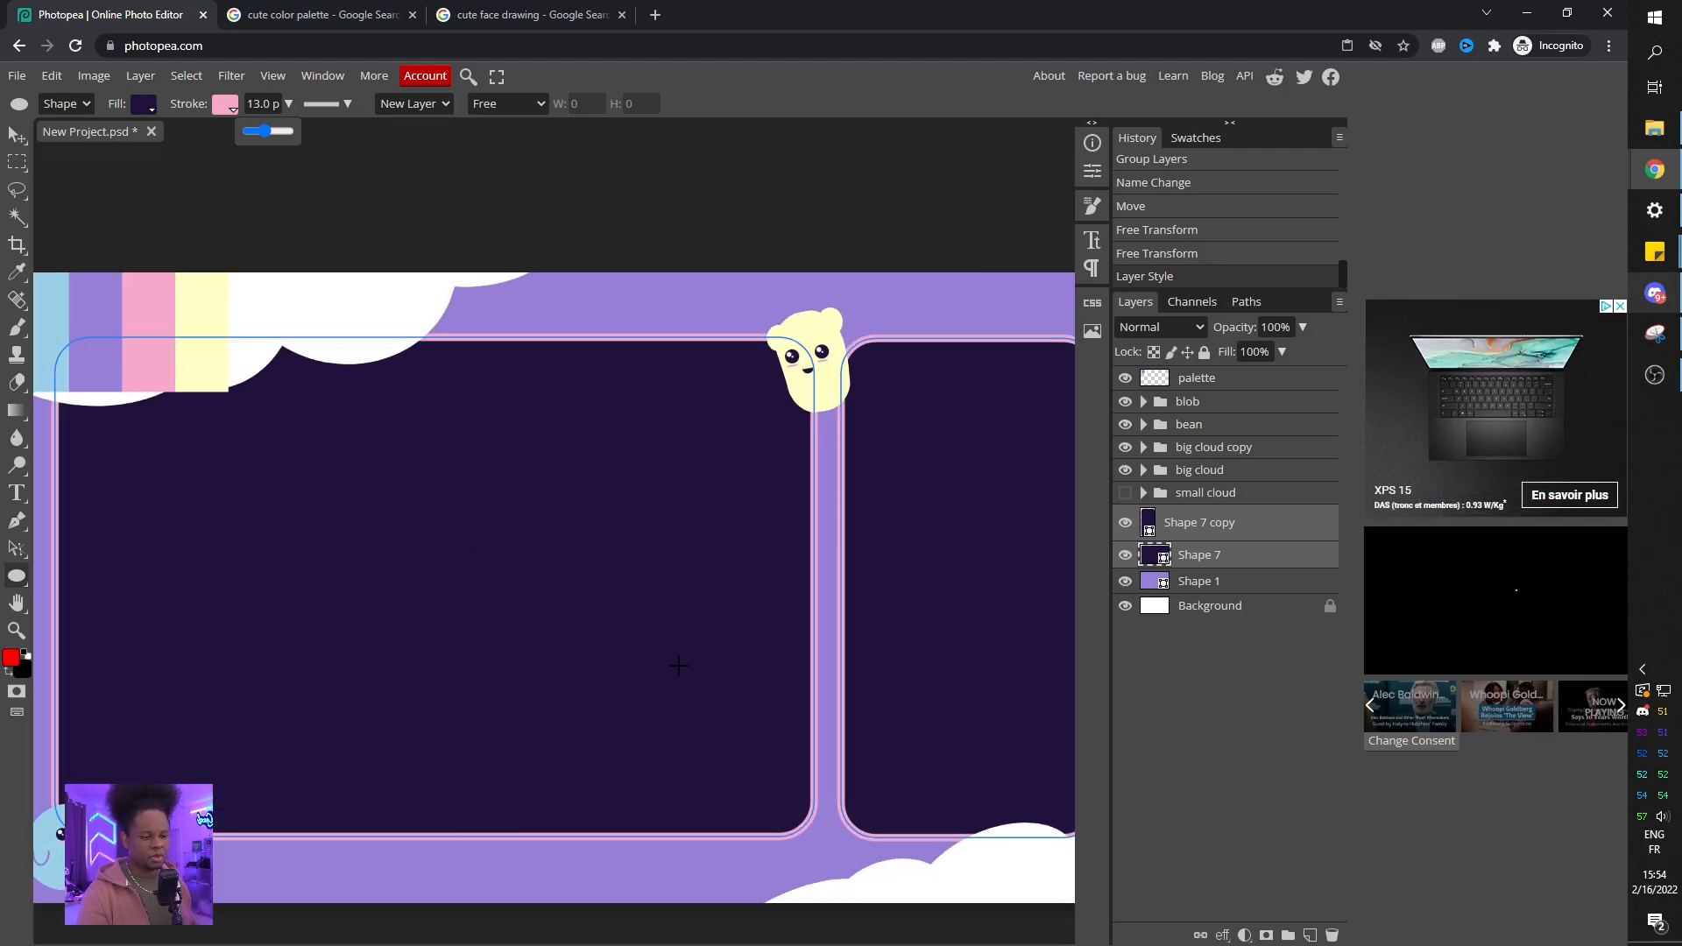
Set the panels' stroke position to Outside and its width to 9.5 px.
click(346, 104)
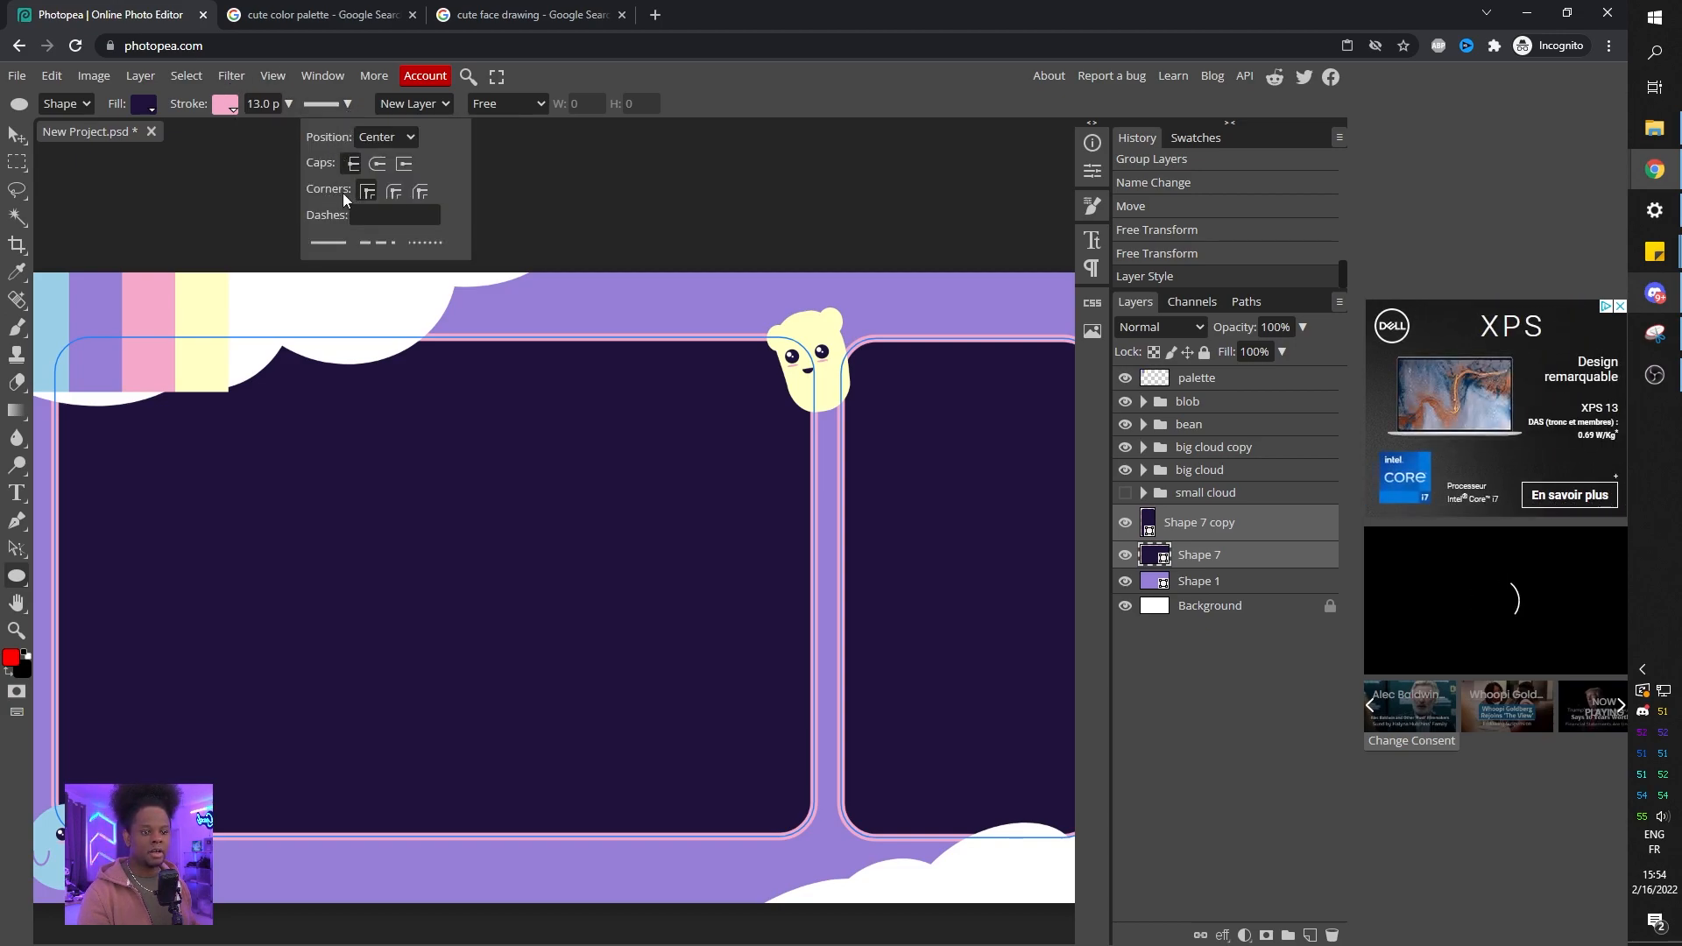
click(405, 140)
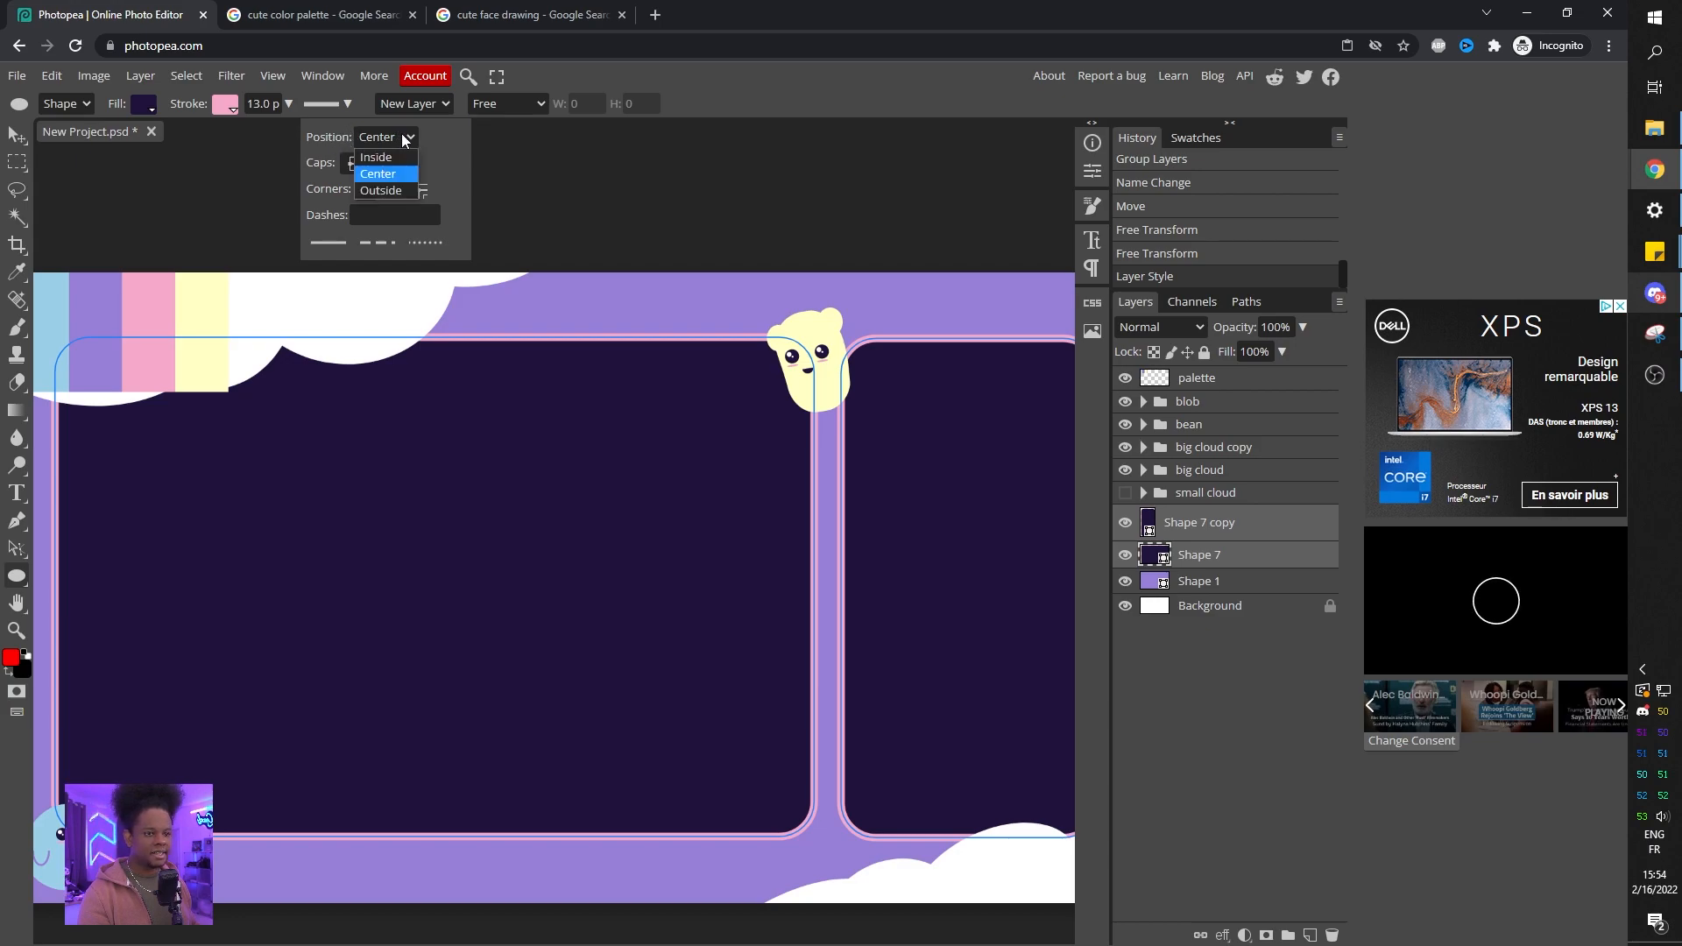
click(386, 191)
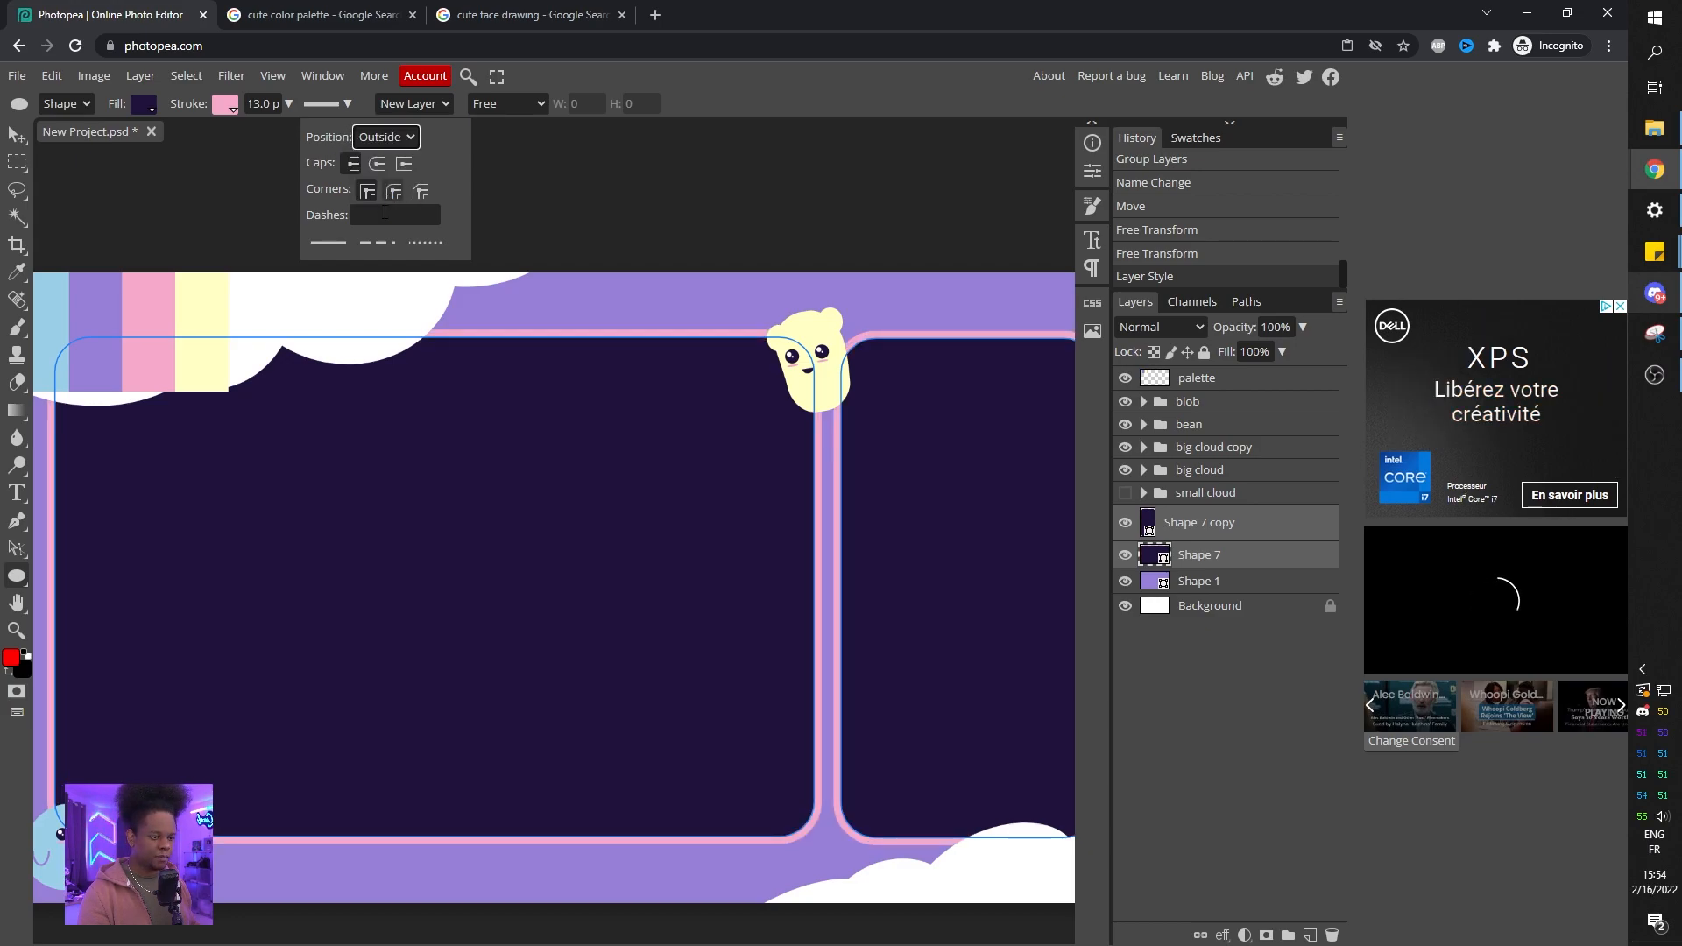
click(284, 104)
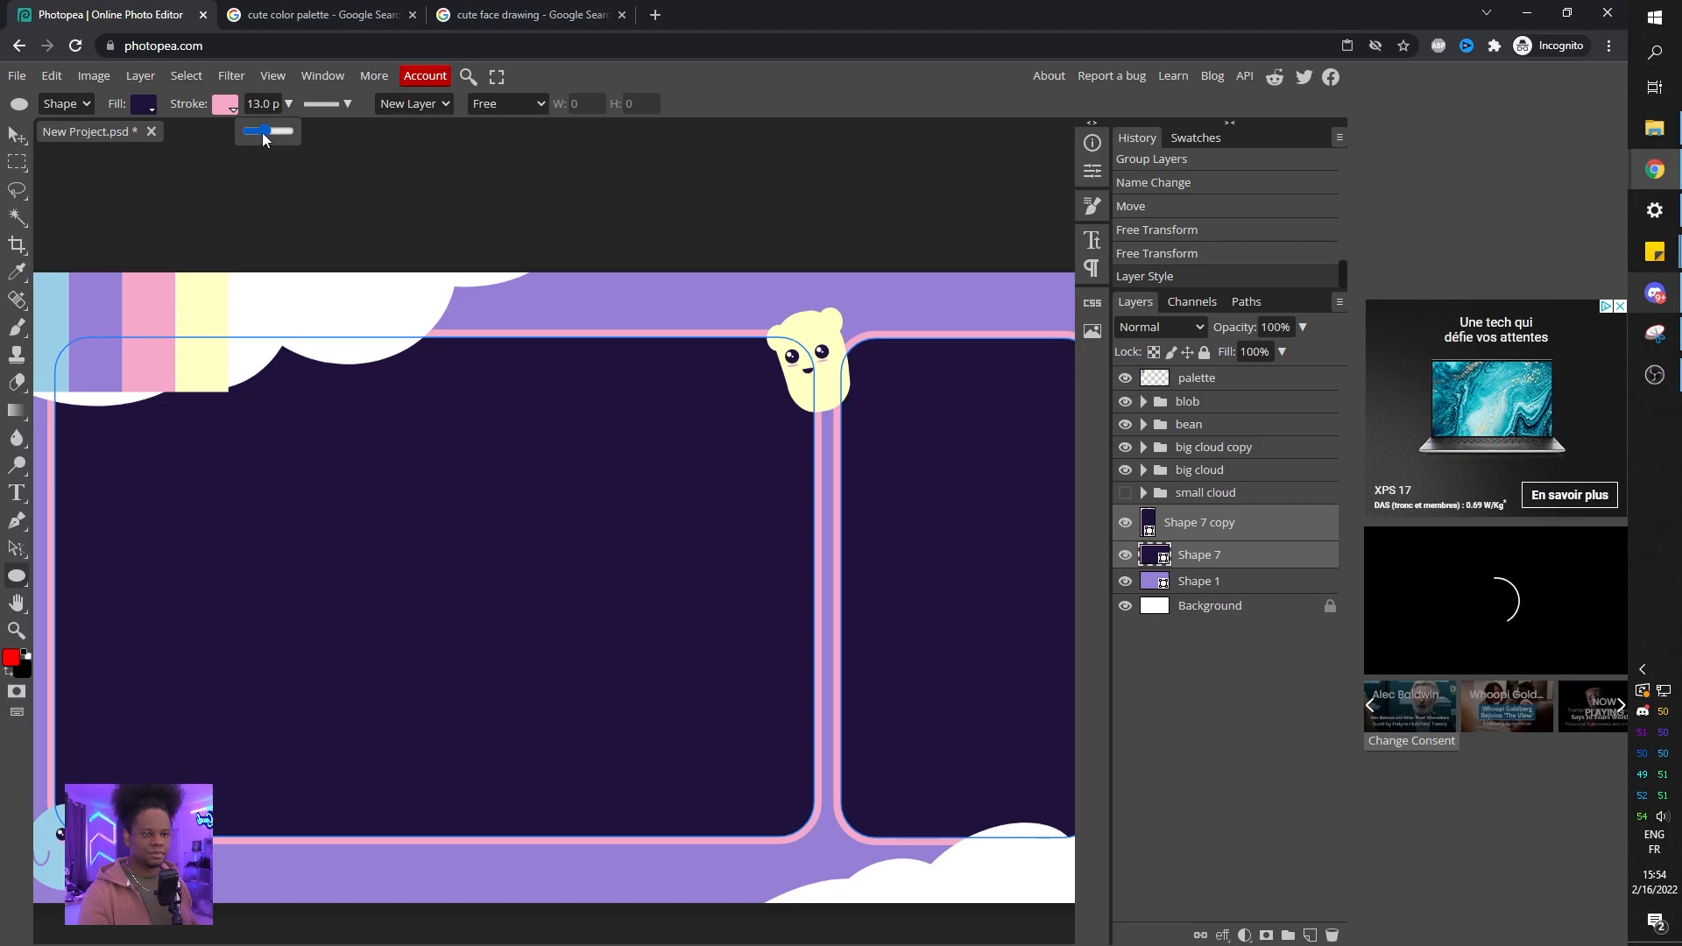
drag(262, 133, 265, 134)
click(1169, 711)
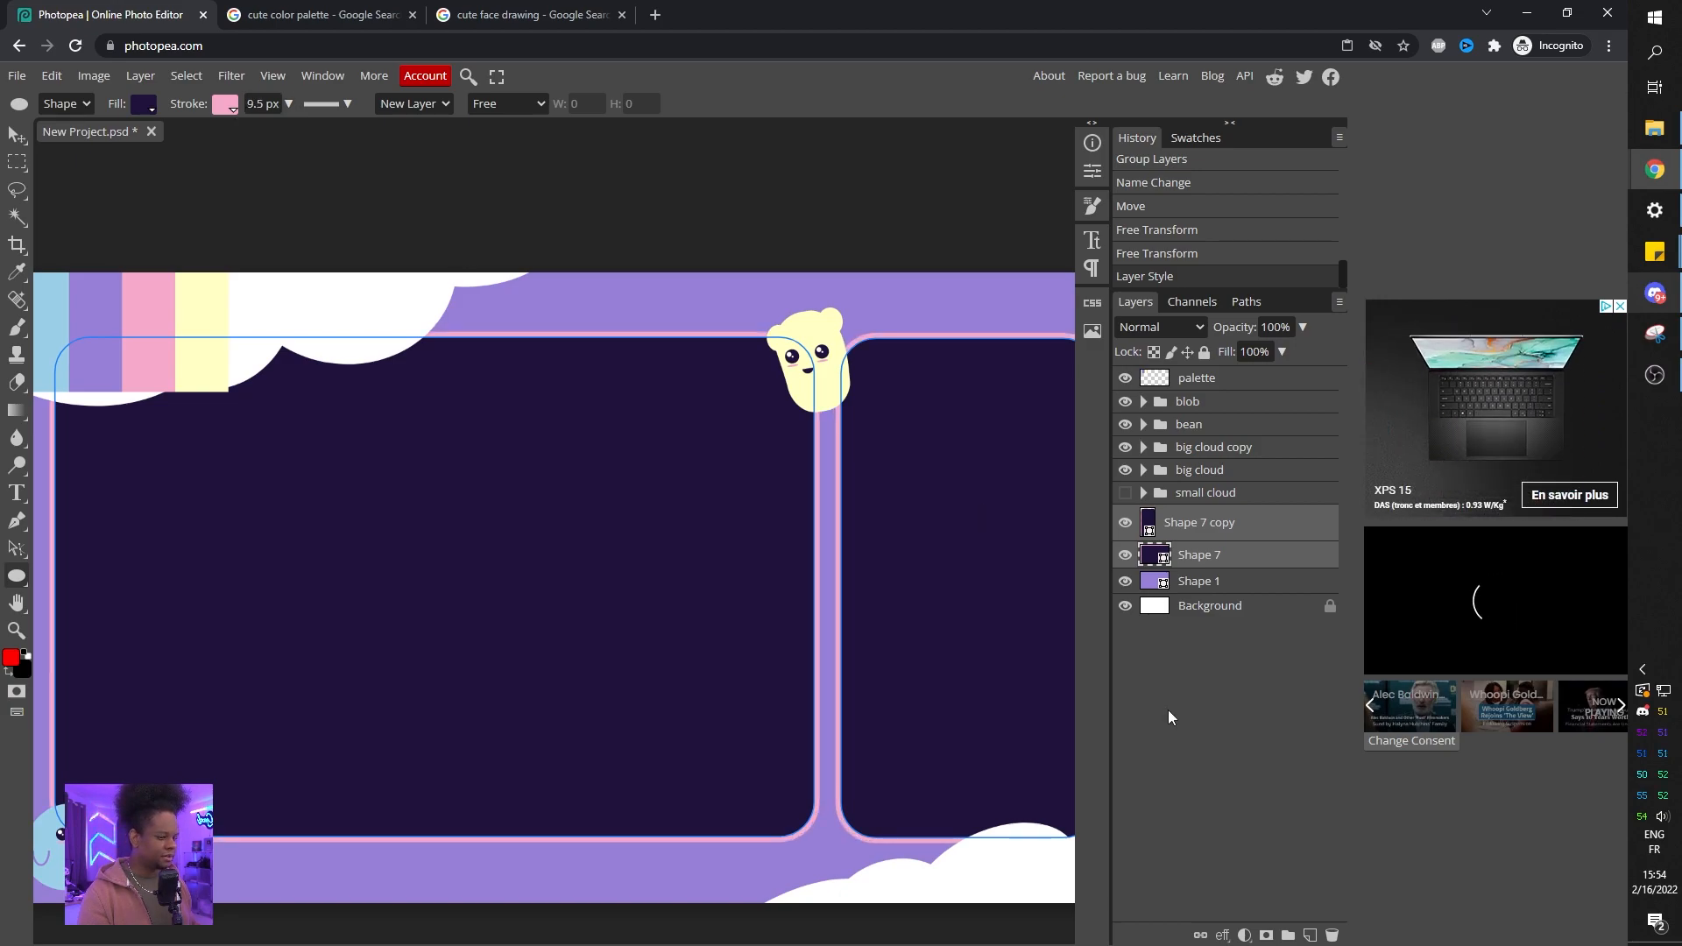
scroll(504, 694, down, 1)
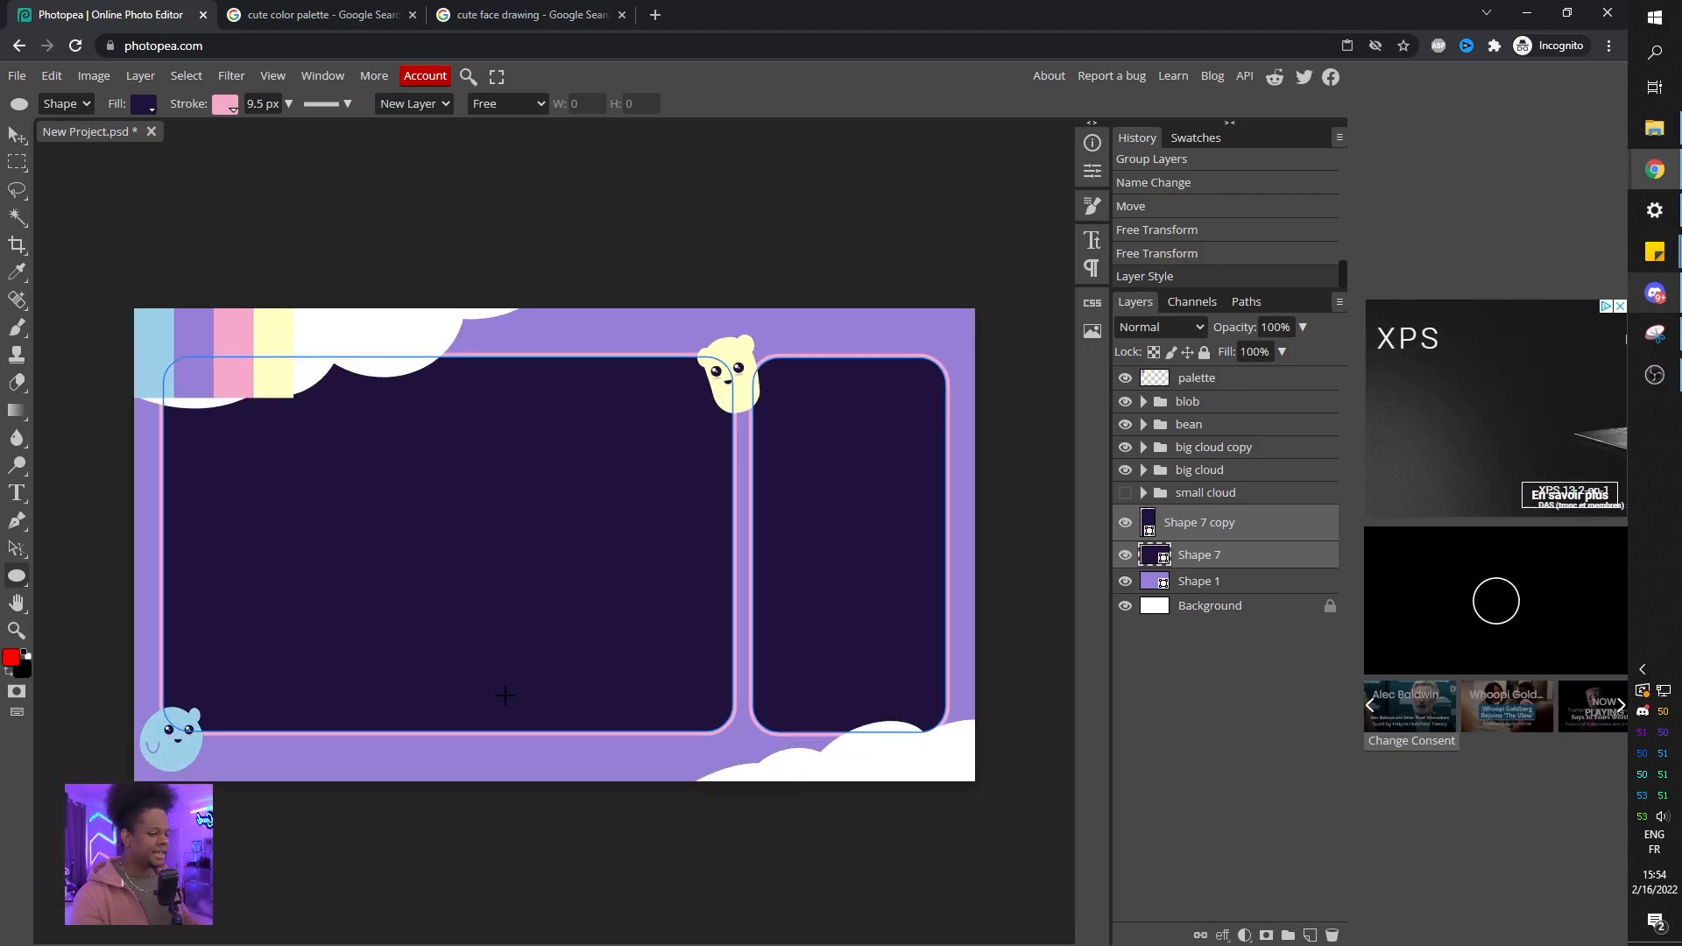
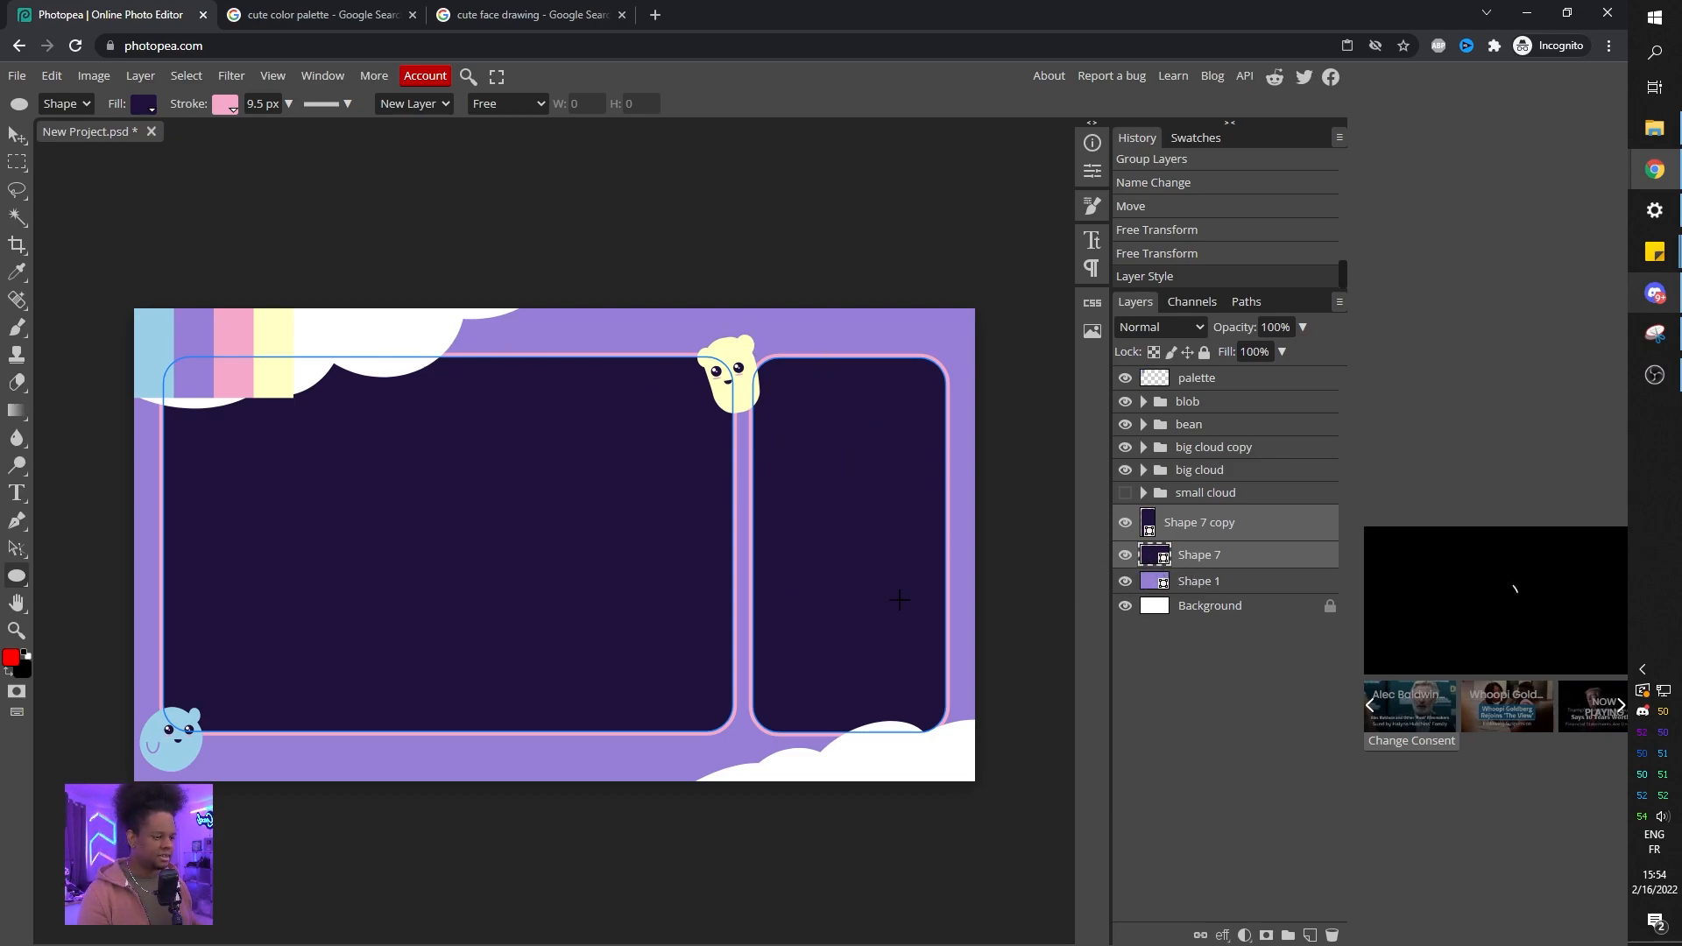
Recolour the right panel's fill to a medium purple, hex 6c51b5.
ctrl+click(1151, 522)
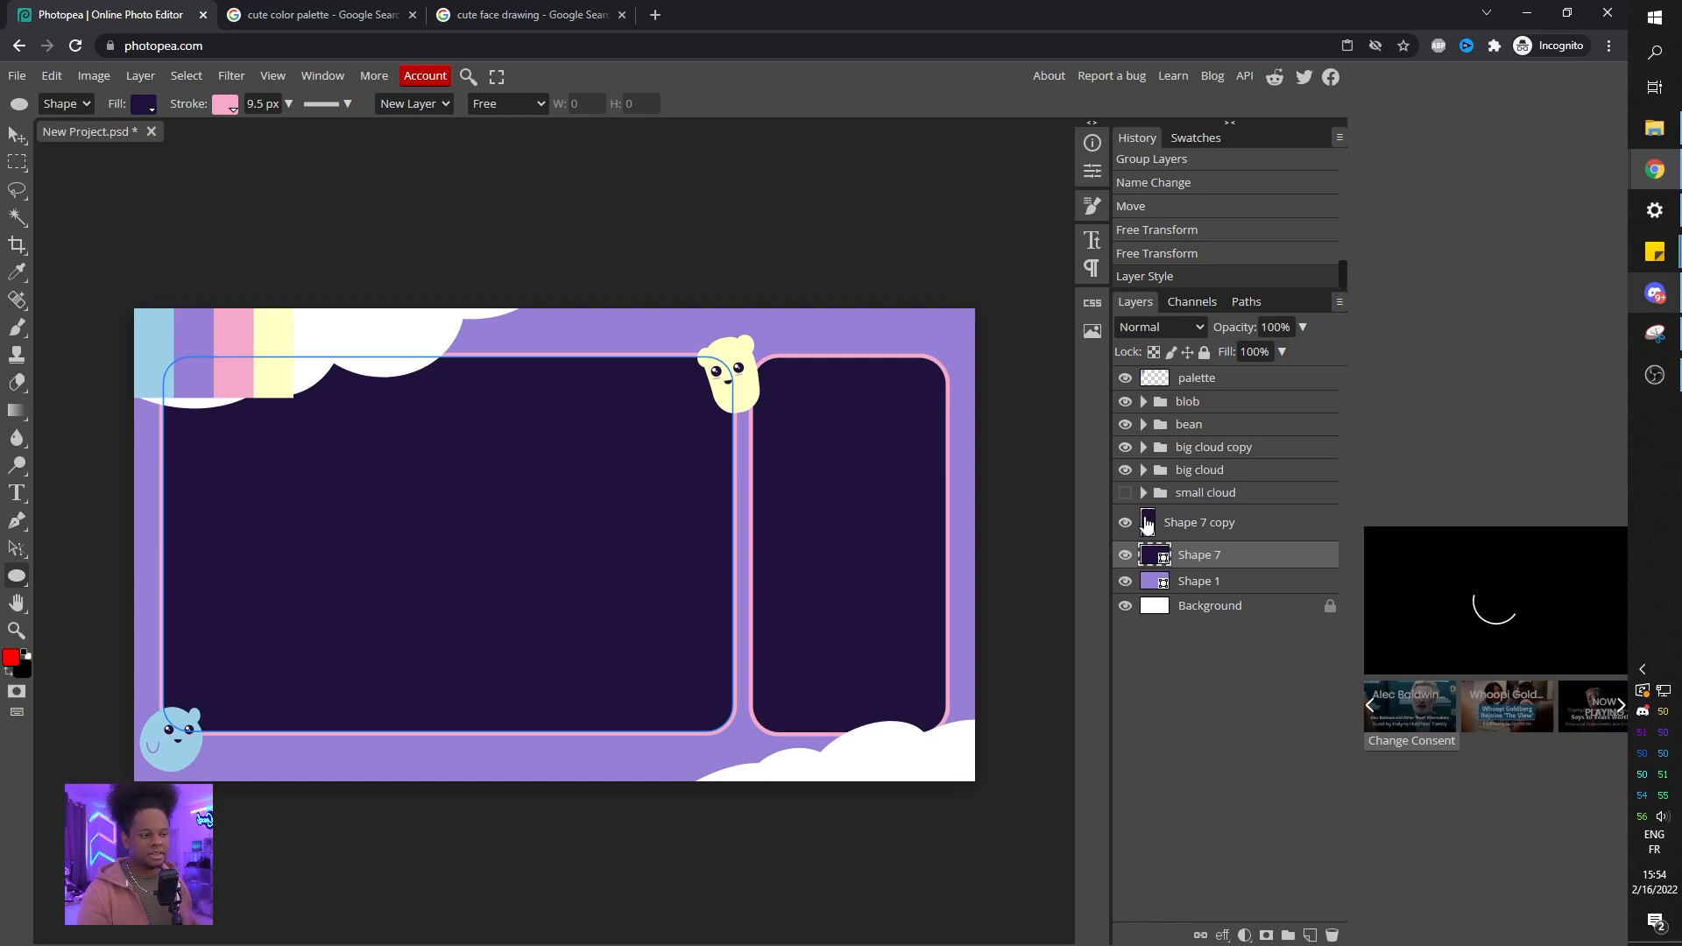
double_click(1147, 524)
drag(293, 216, 341, 265)
click(786, 339)
click(205, 329)
click(214, 342)
click(226, 348)
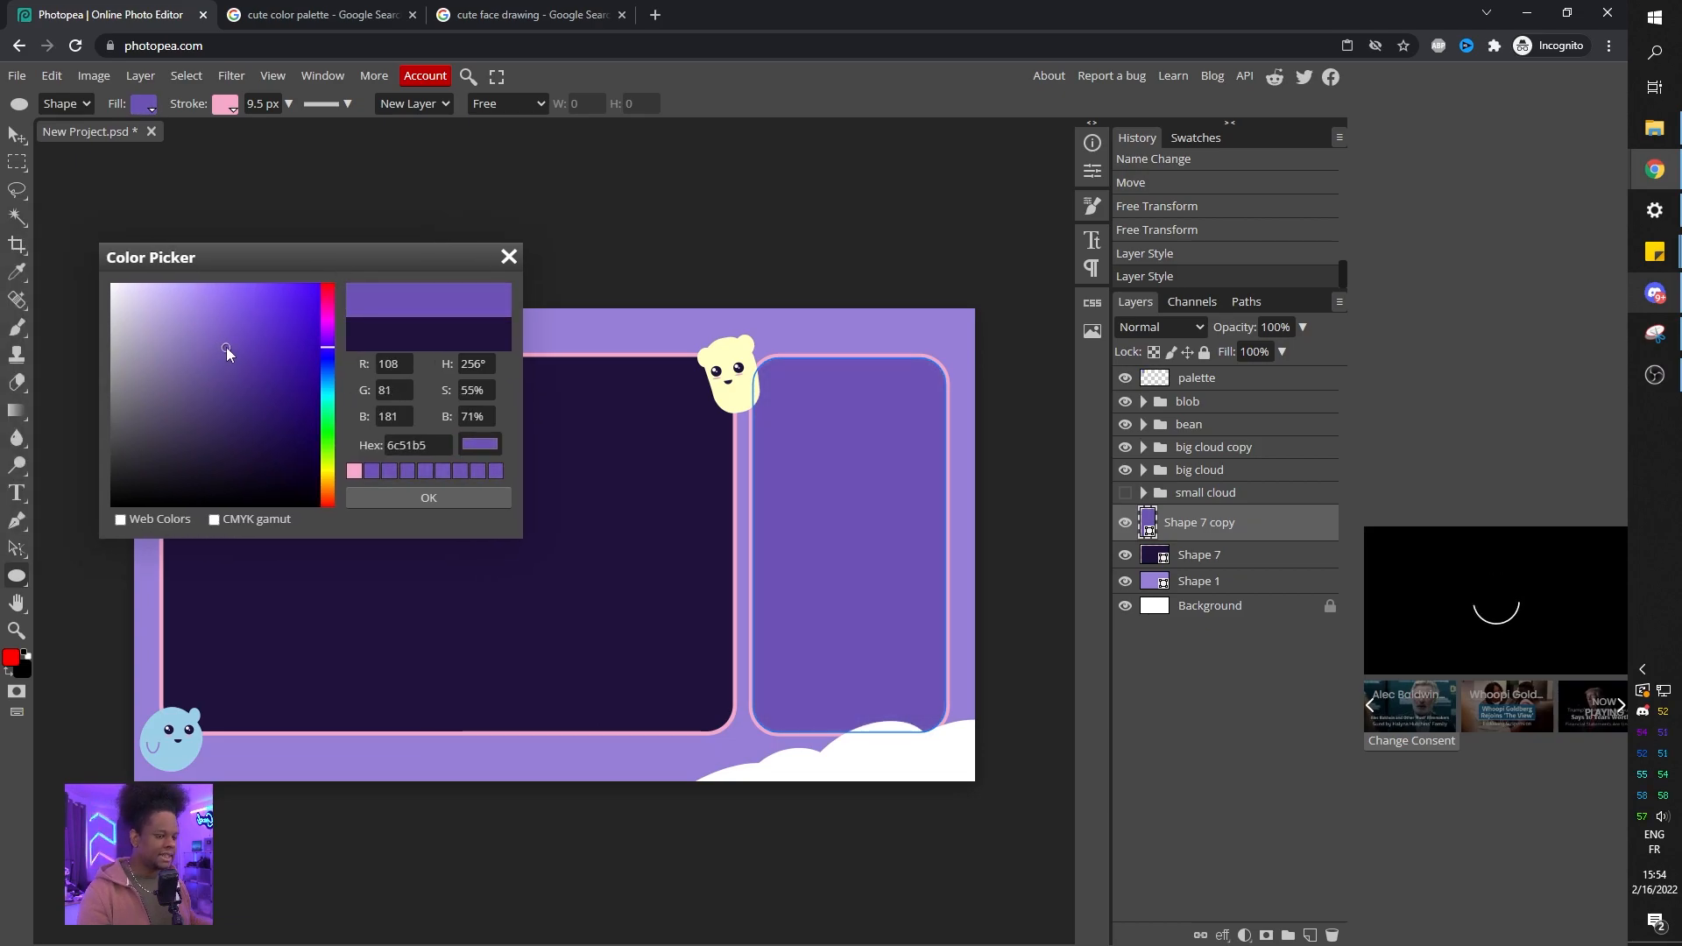
click(398, 499)
Give the left panel the same purple fill, sampled from the right panel.
double_click(1155, 555)
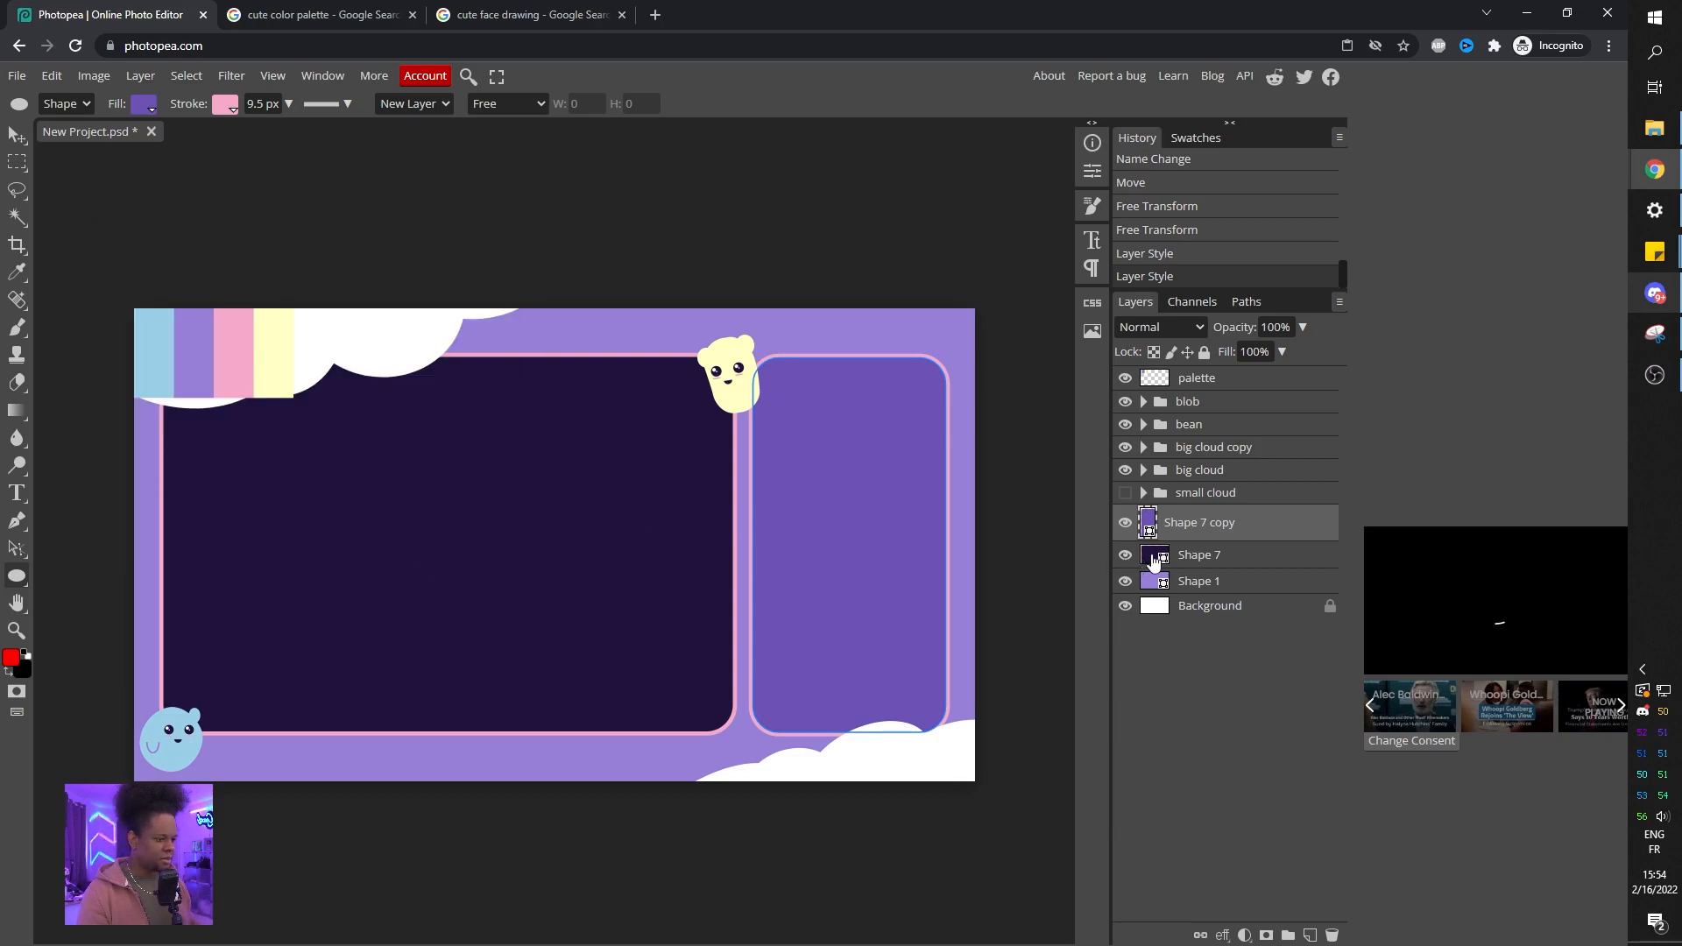
click(811, 445)
click(442, 451)
Hide the palette layer and show and select the small cloud group.
click(1125, 377)
click(1125, 492)
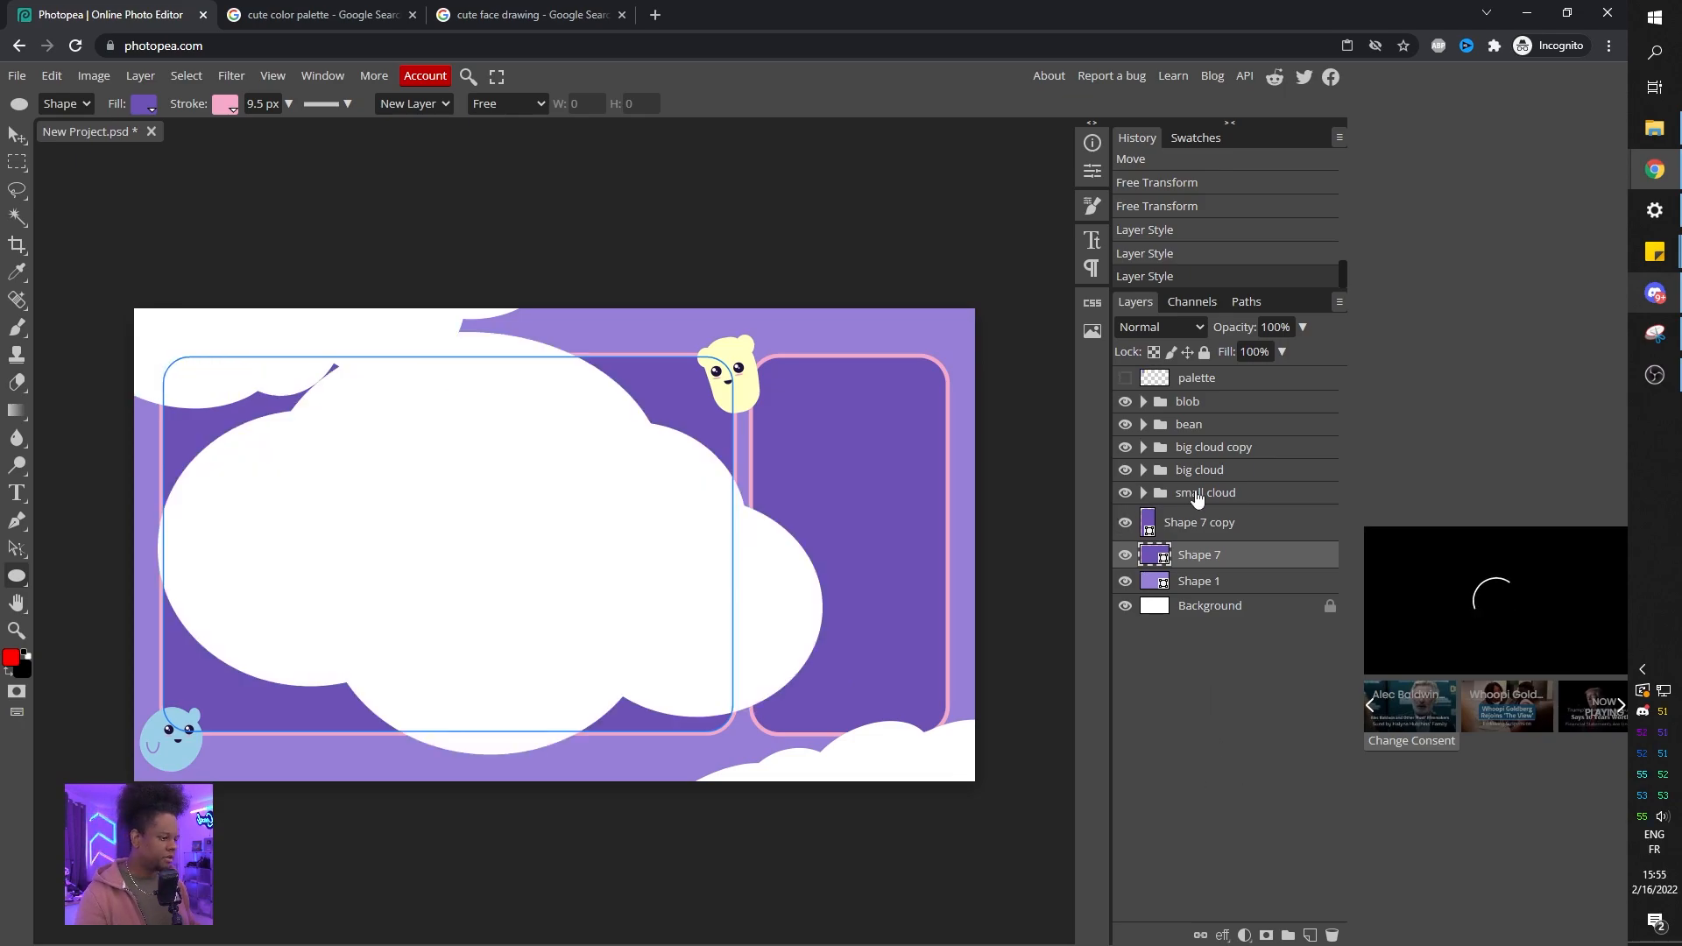
click(1206, 493)
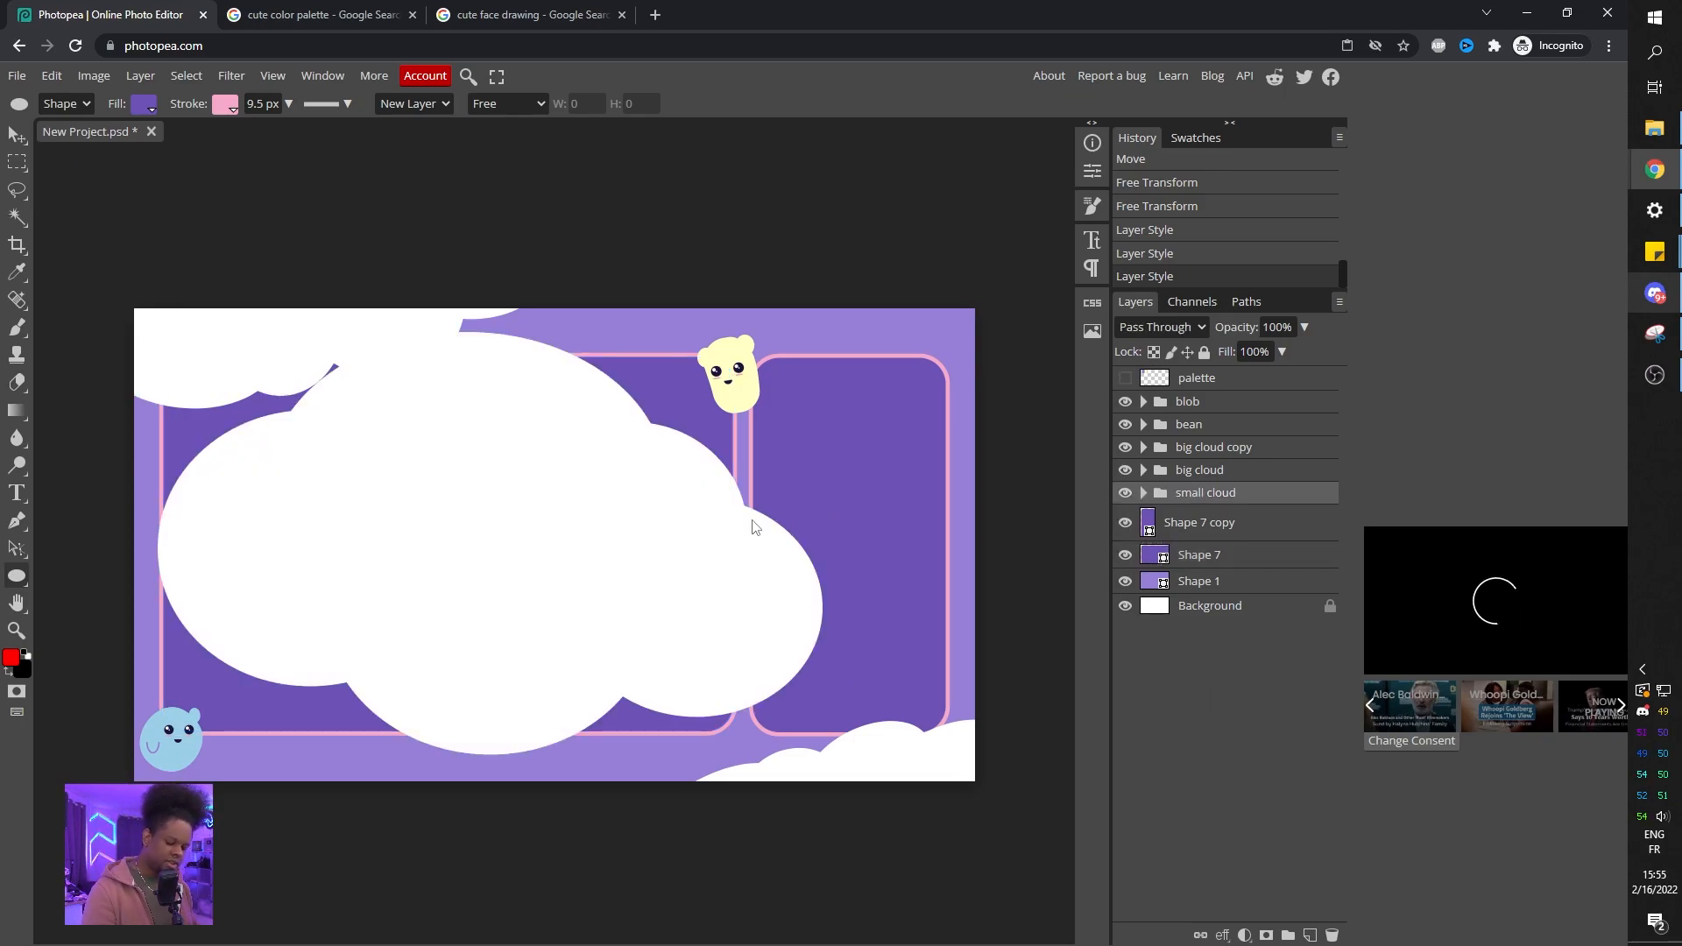
Scale the small cloud down and place it in the canvas's top-right corner.
key(ctrl+alt+t)
drag(827, 336, 936, 363)
drag(796, 413, 896, 375)
key(Return)
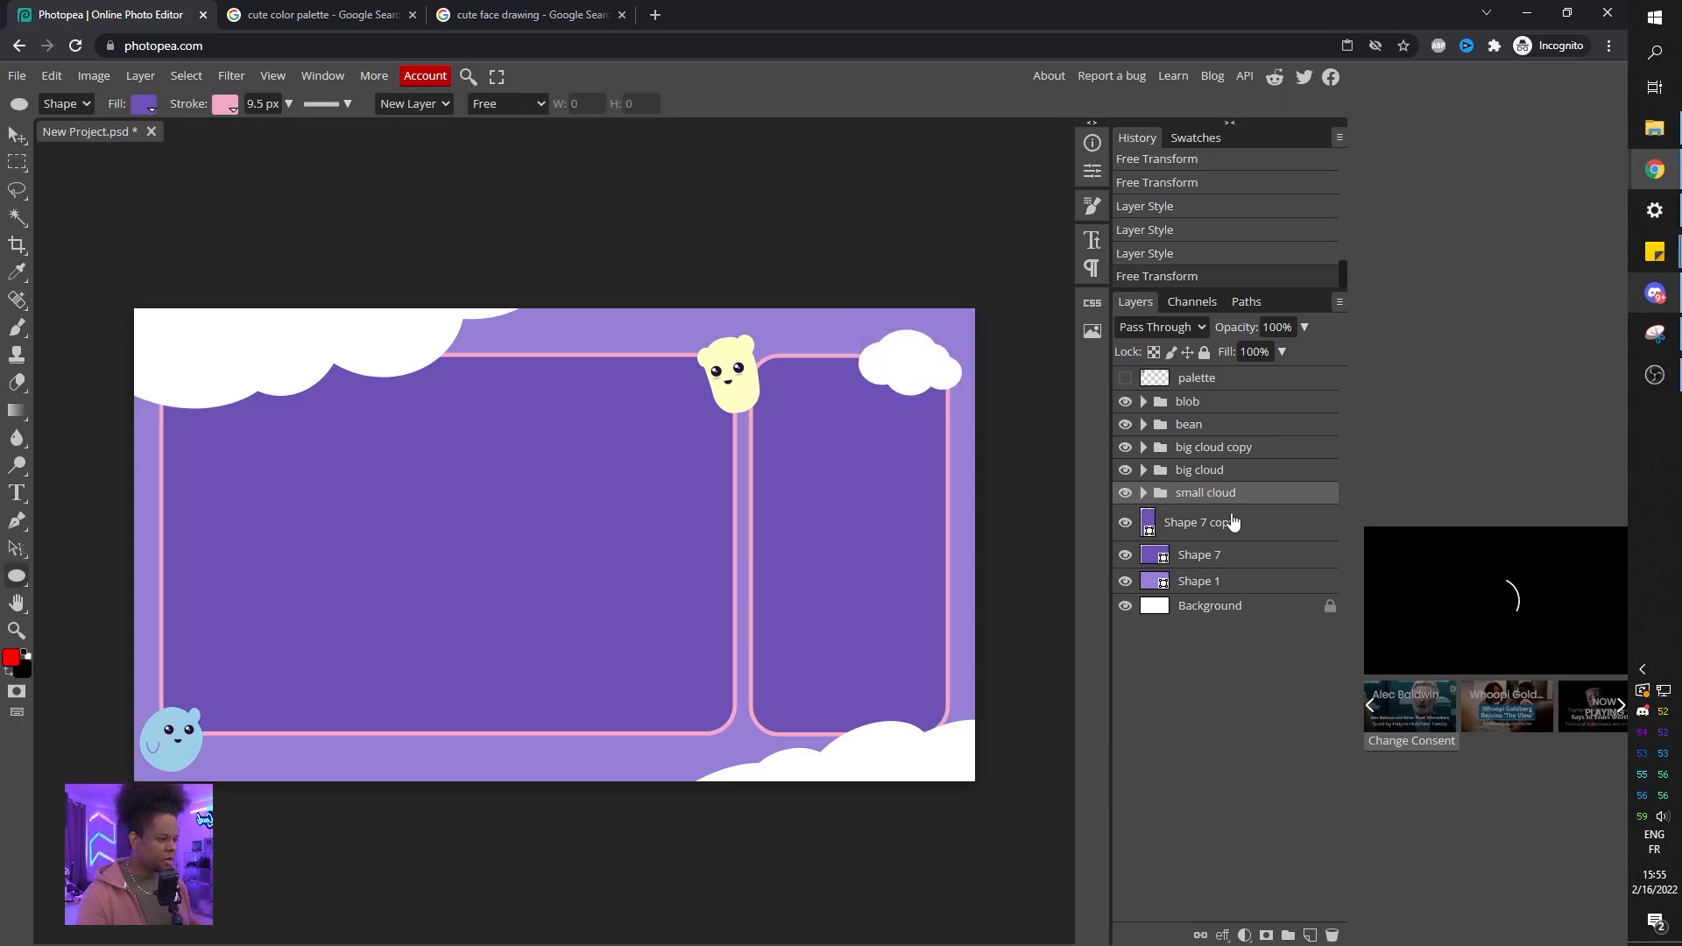
Duplicate the small cloud and move the copy to the left edge of the canvas.
drag(1210, 496, 1217, 484)
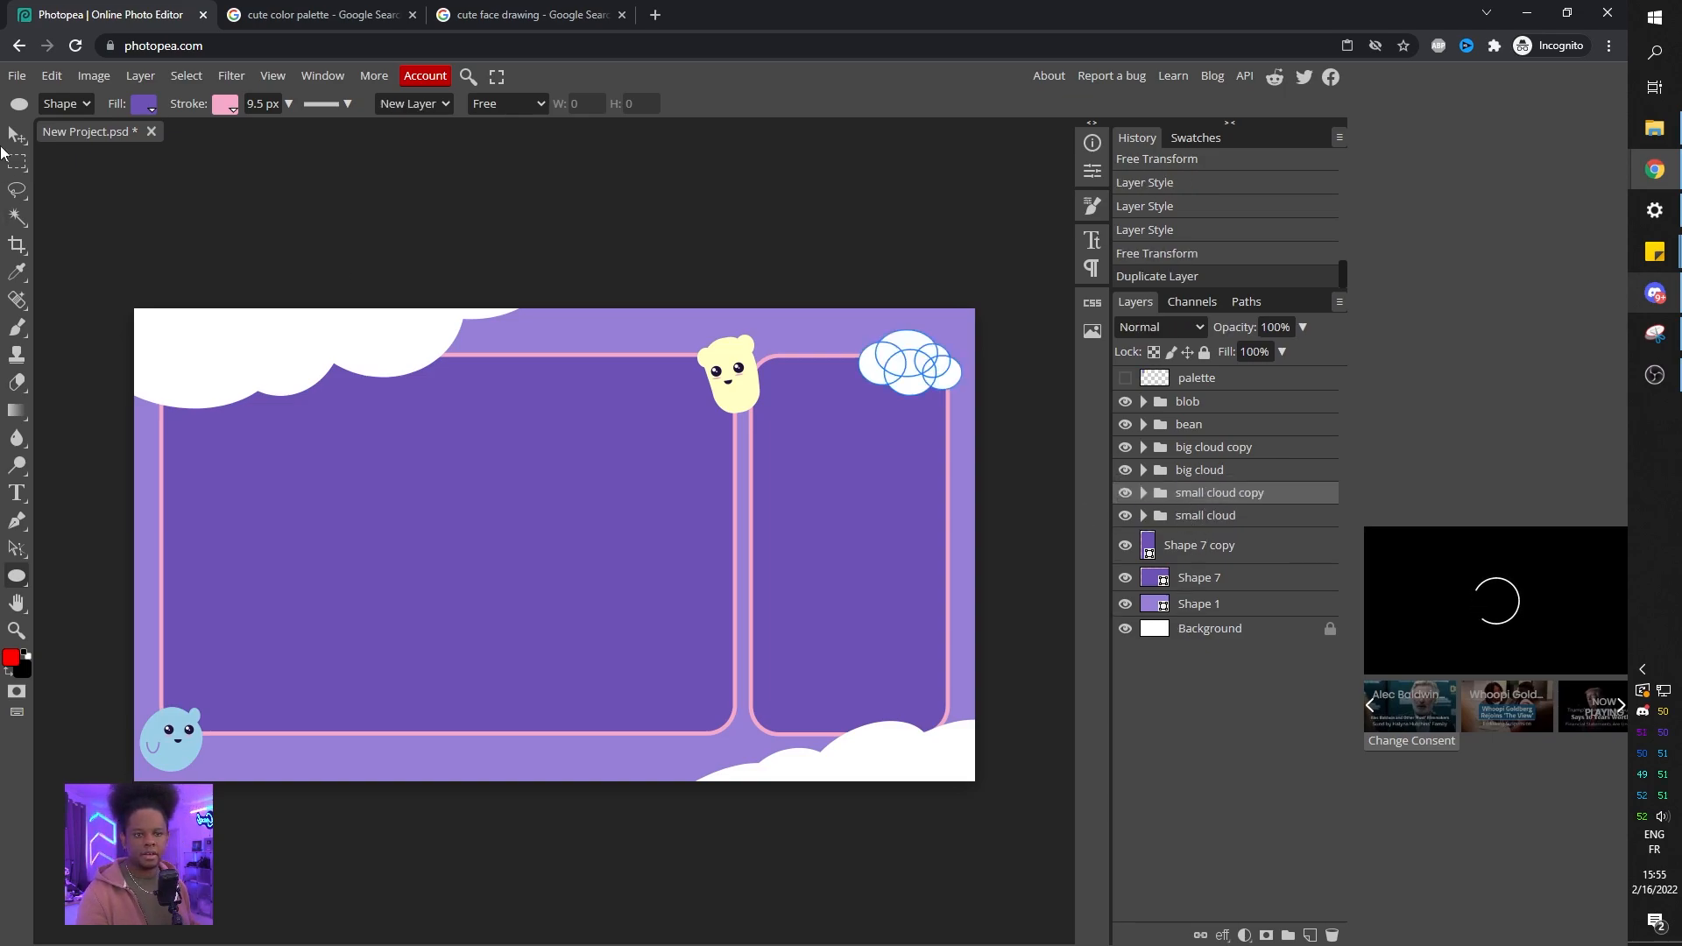
key(v)
drag(911, 372, 124, 545)
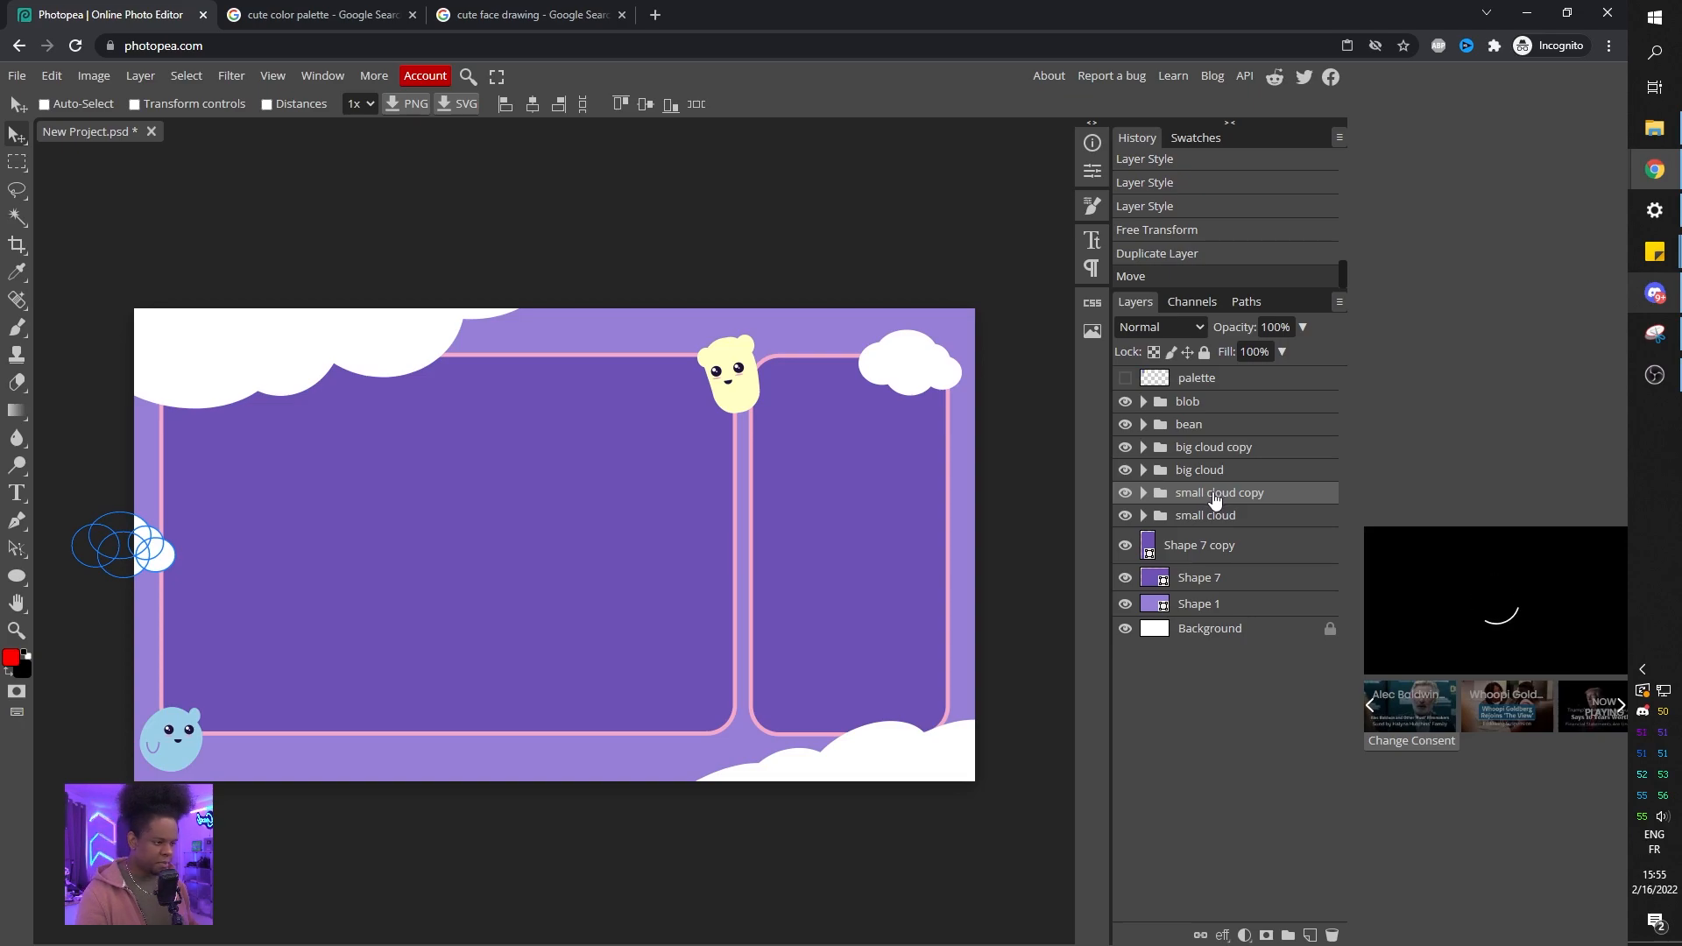
Move the cloud copy layer below the left panel layer, just above the background purple shape.
drag(1214, 501, 1209, 582)
click(1193, 631)
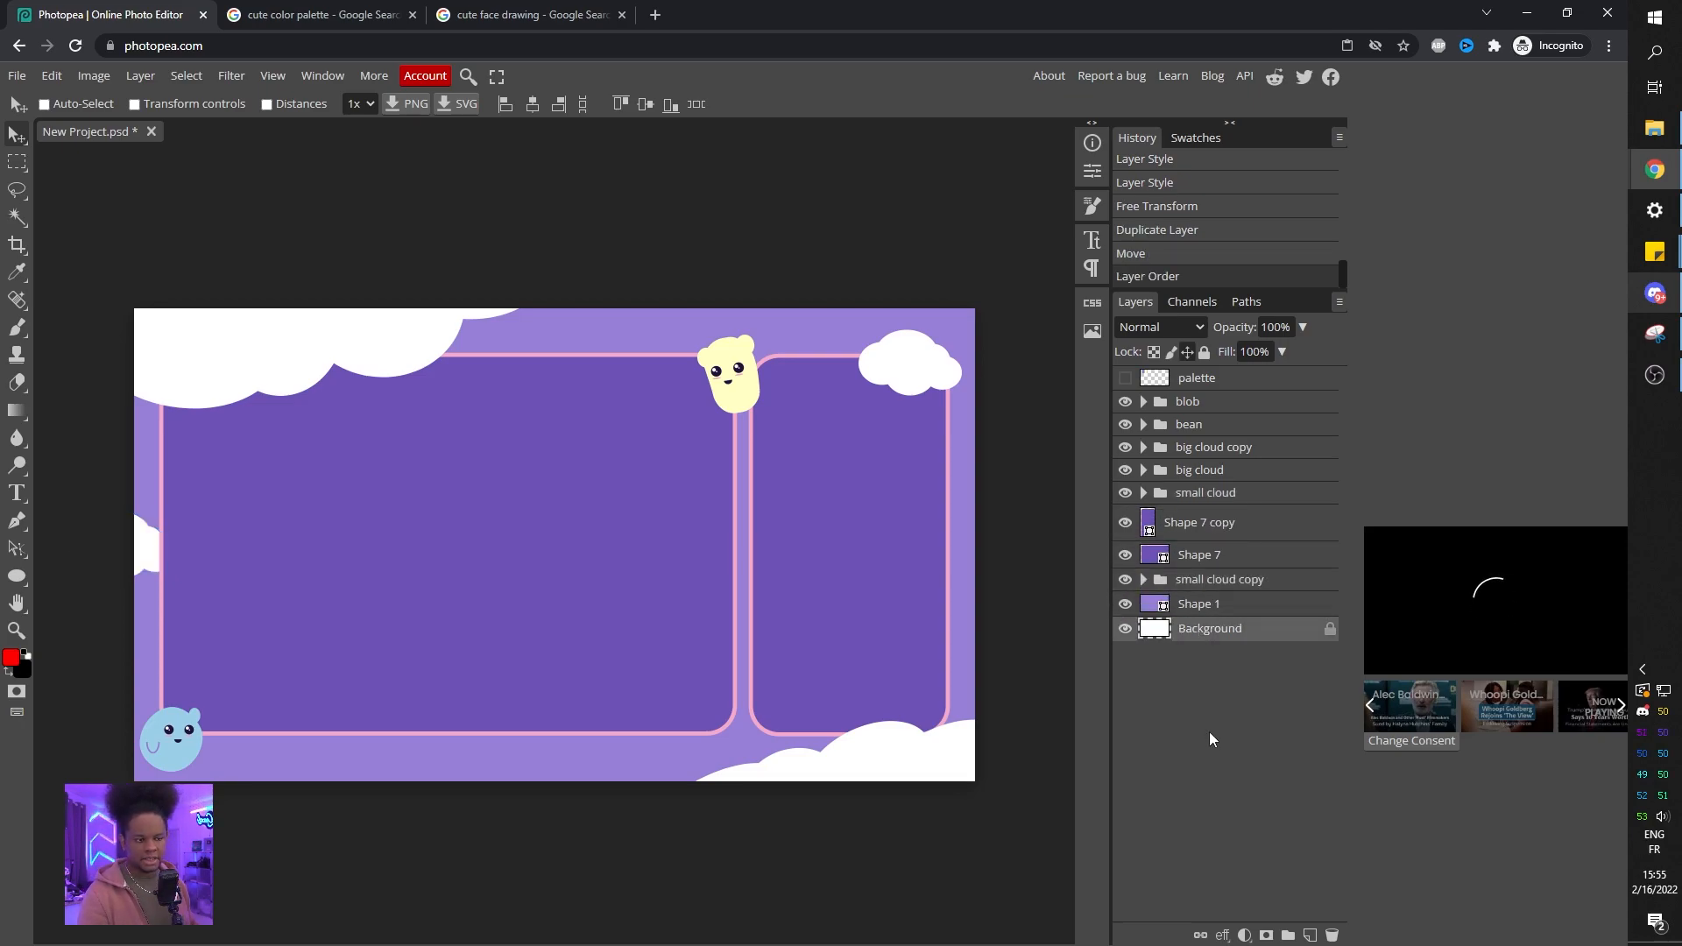
click(1206, 583)
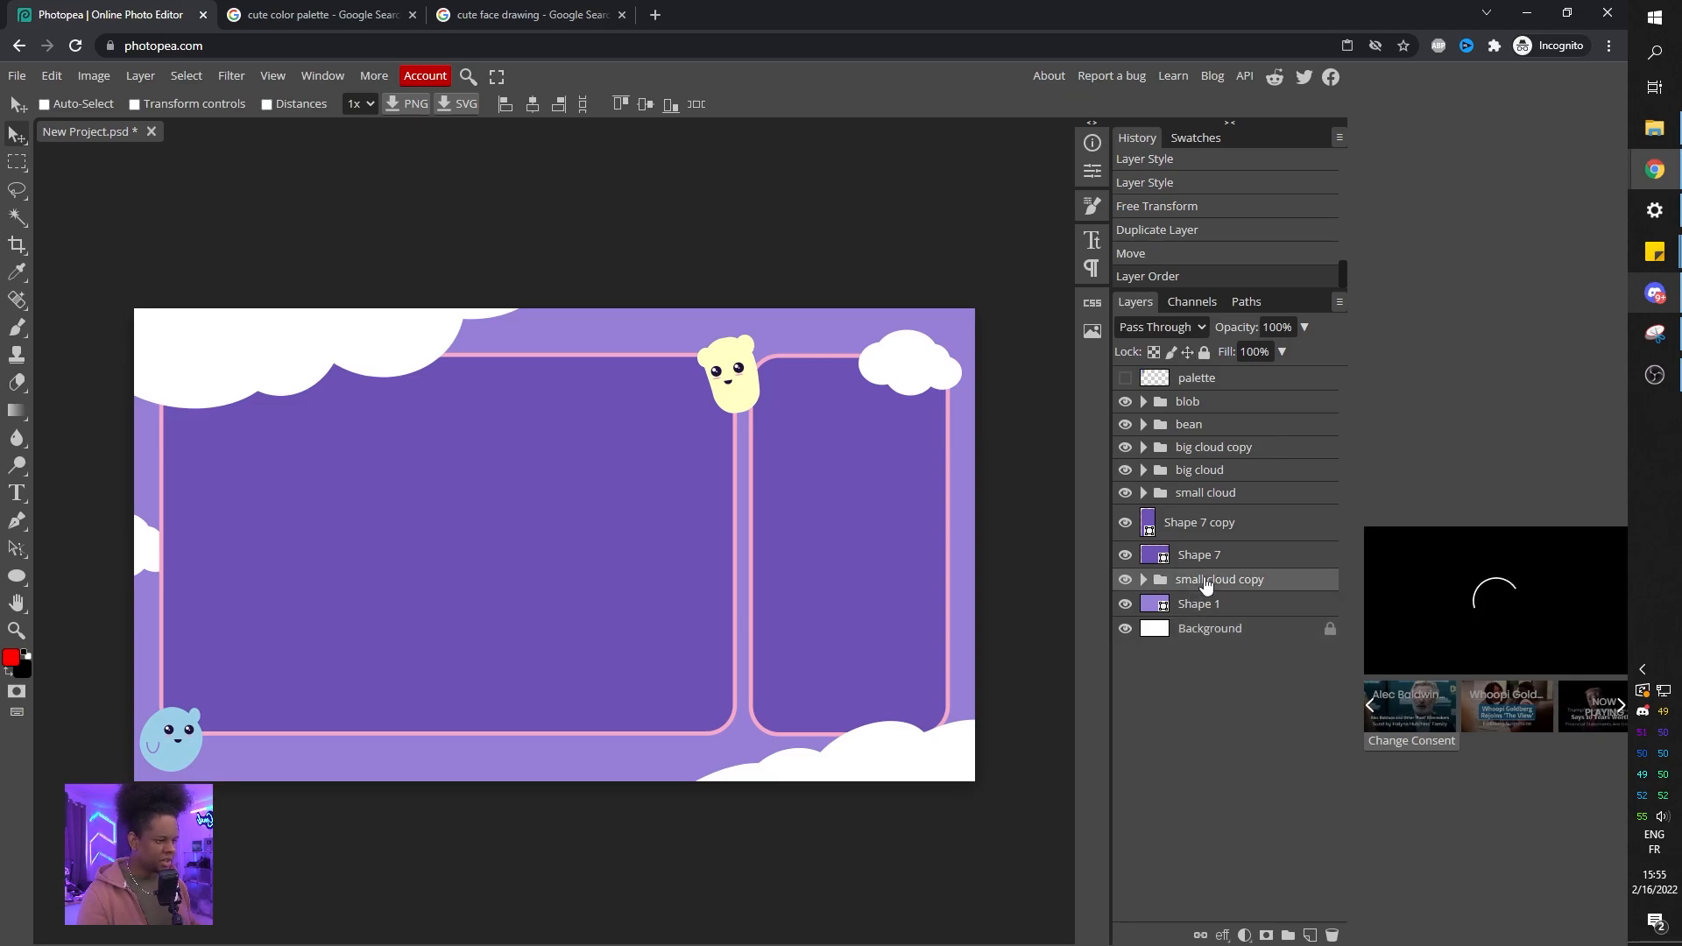
drag(1207, 584, 1210, 579)
Duplicate the cloud twice, placing copies along the bottom edge of the left panel.
key(ctrl+j)
drag(124, 558, 598, 739)
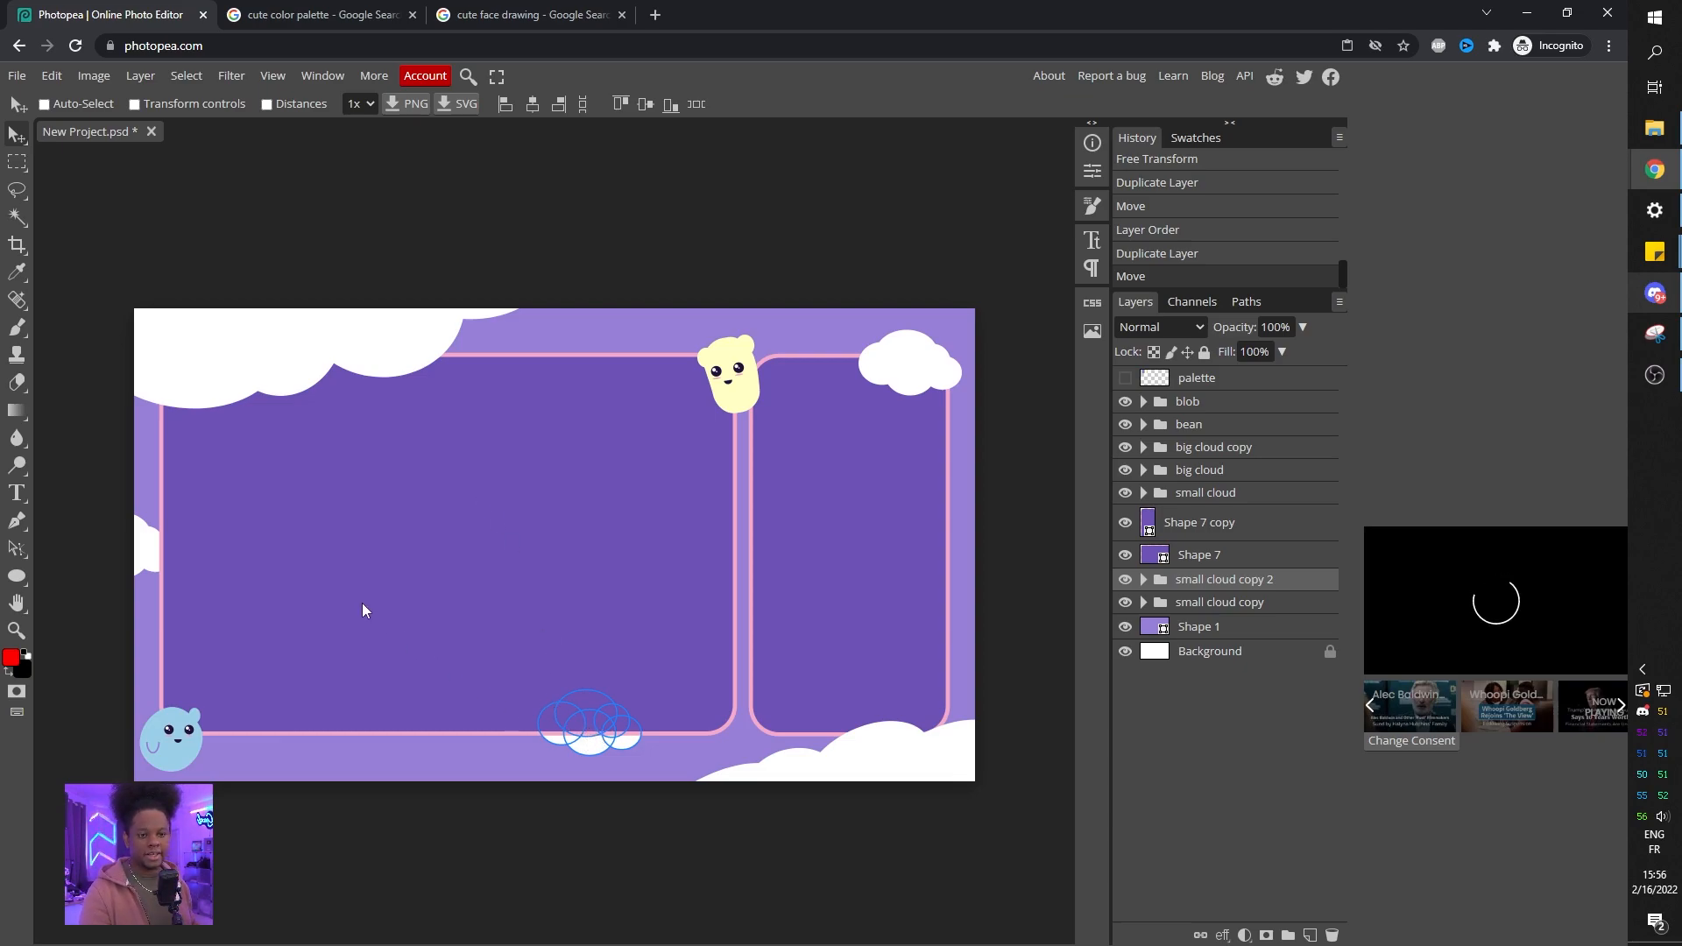
drag(599, 732, 317, 742)
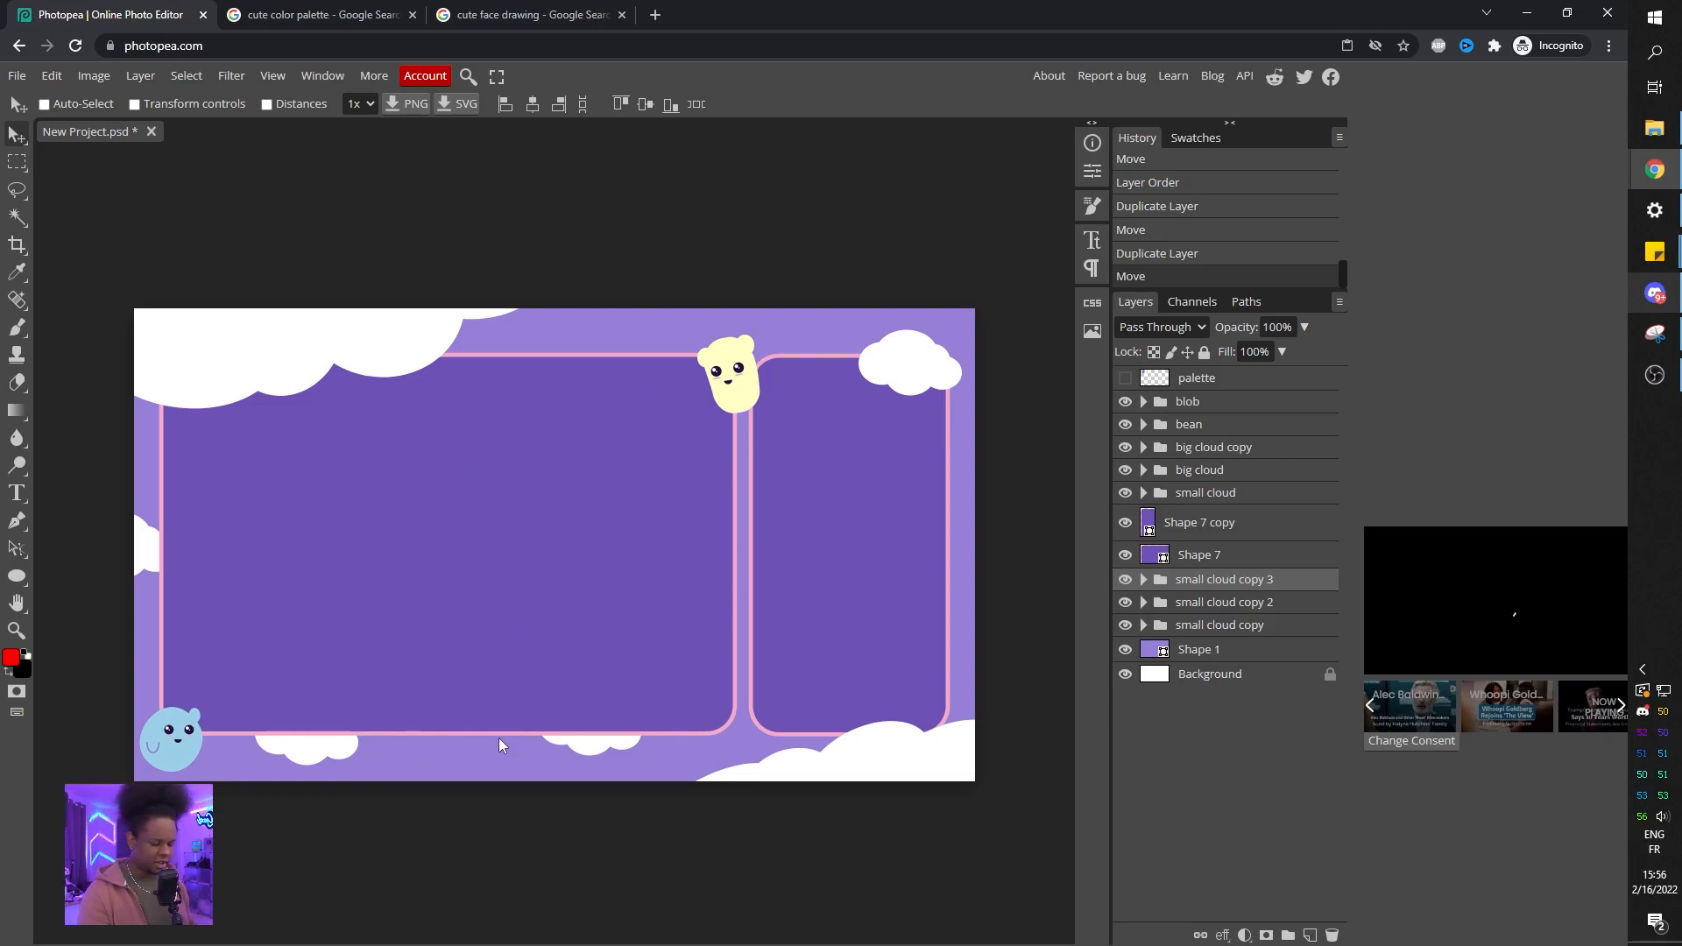
Flip the newest cloud copy and transform it larger, tucked under the blob at the bottom-left.
key(ctrl+t)
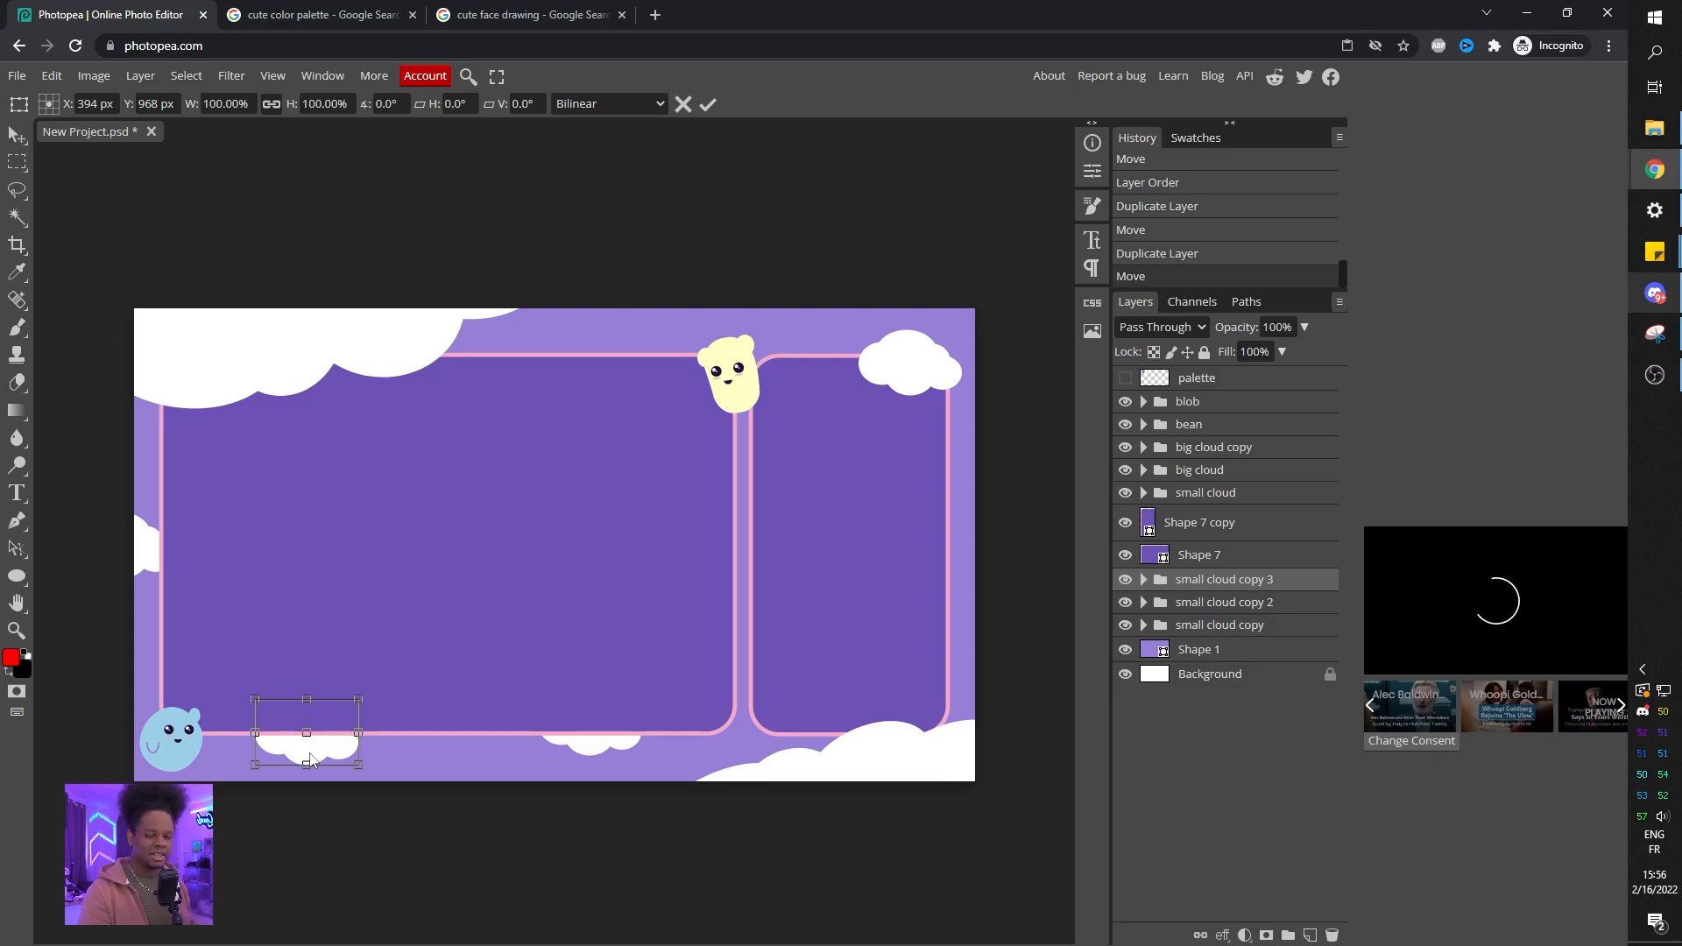
right_click(325, 633)
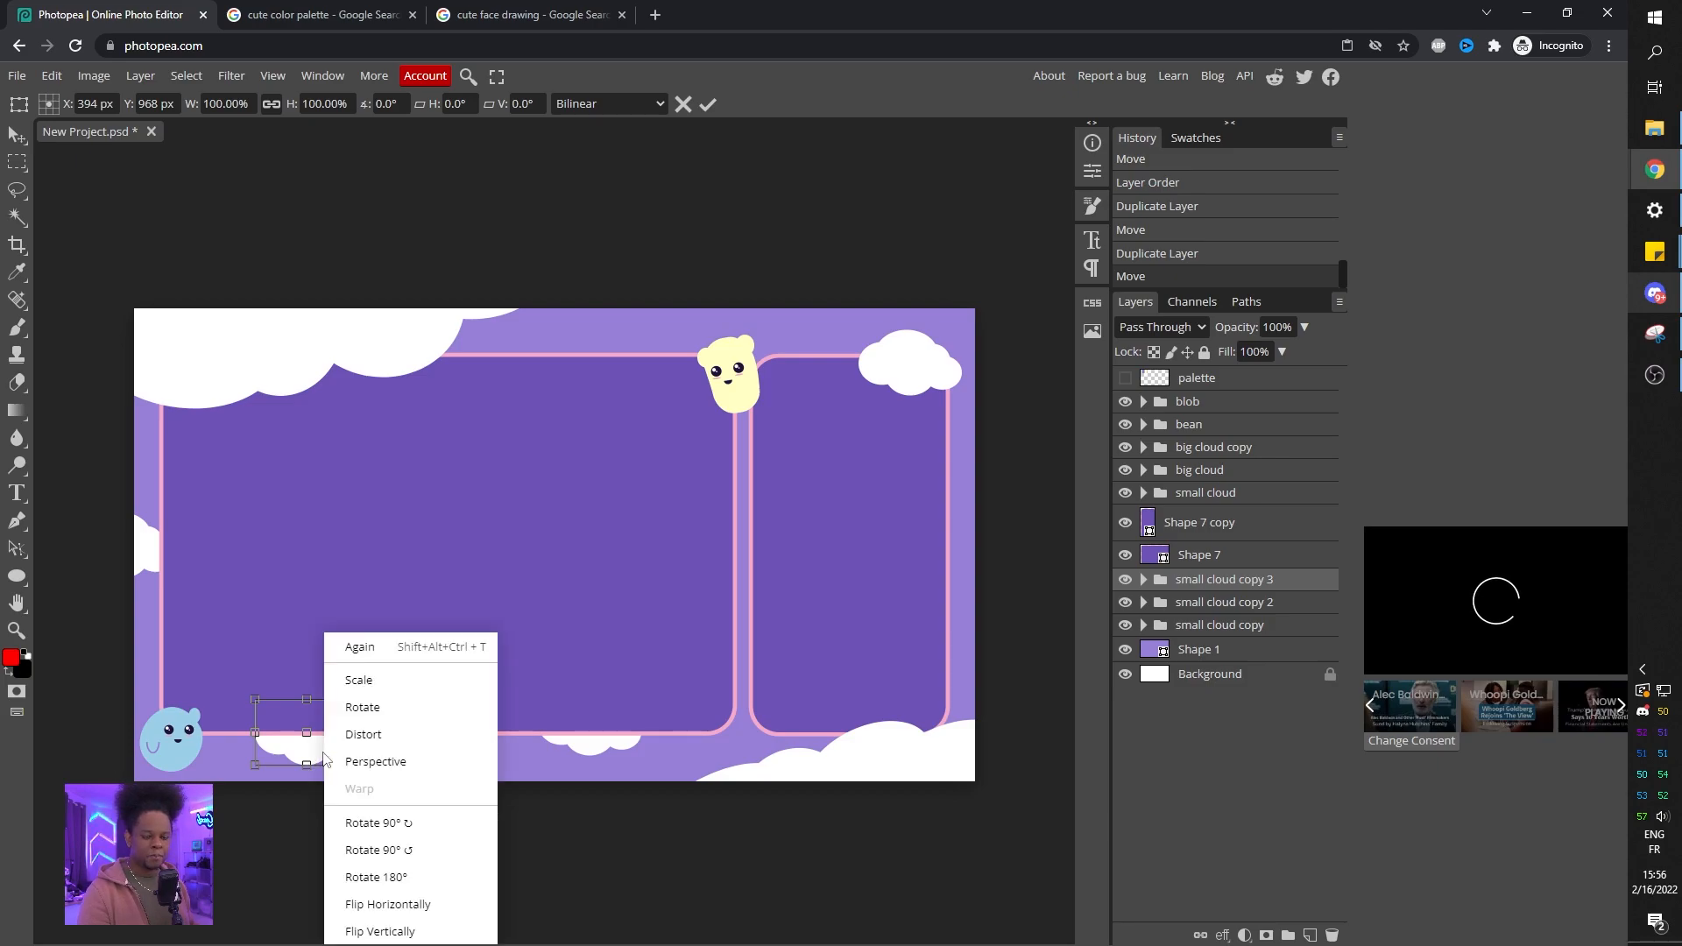
click(414, 911)
drag(349, 743, 333, 732)
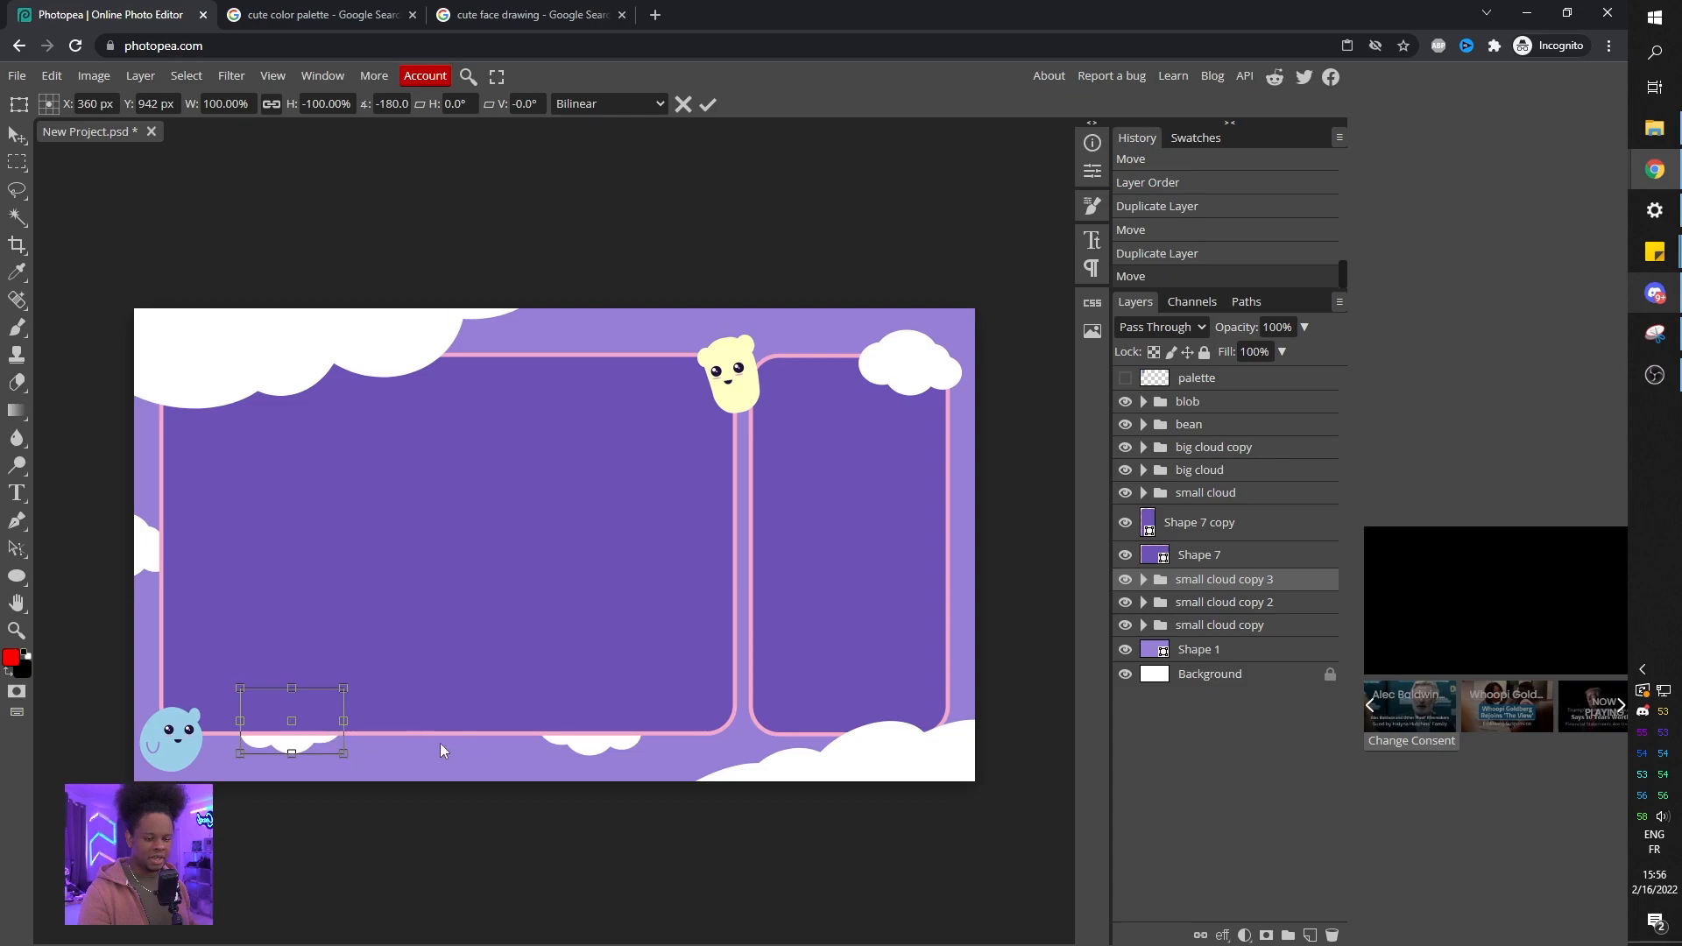
right_click(313, 734)
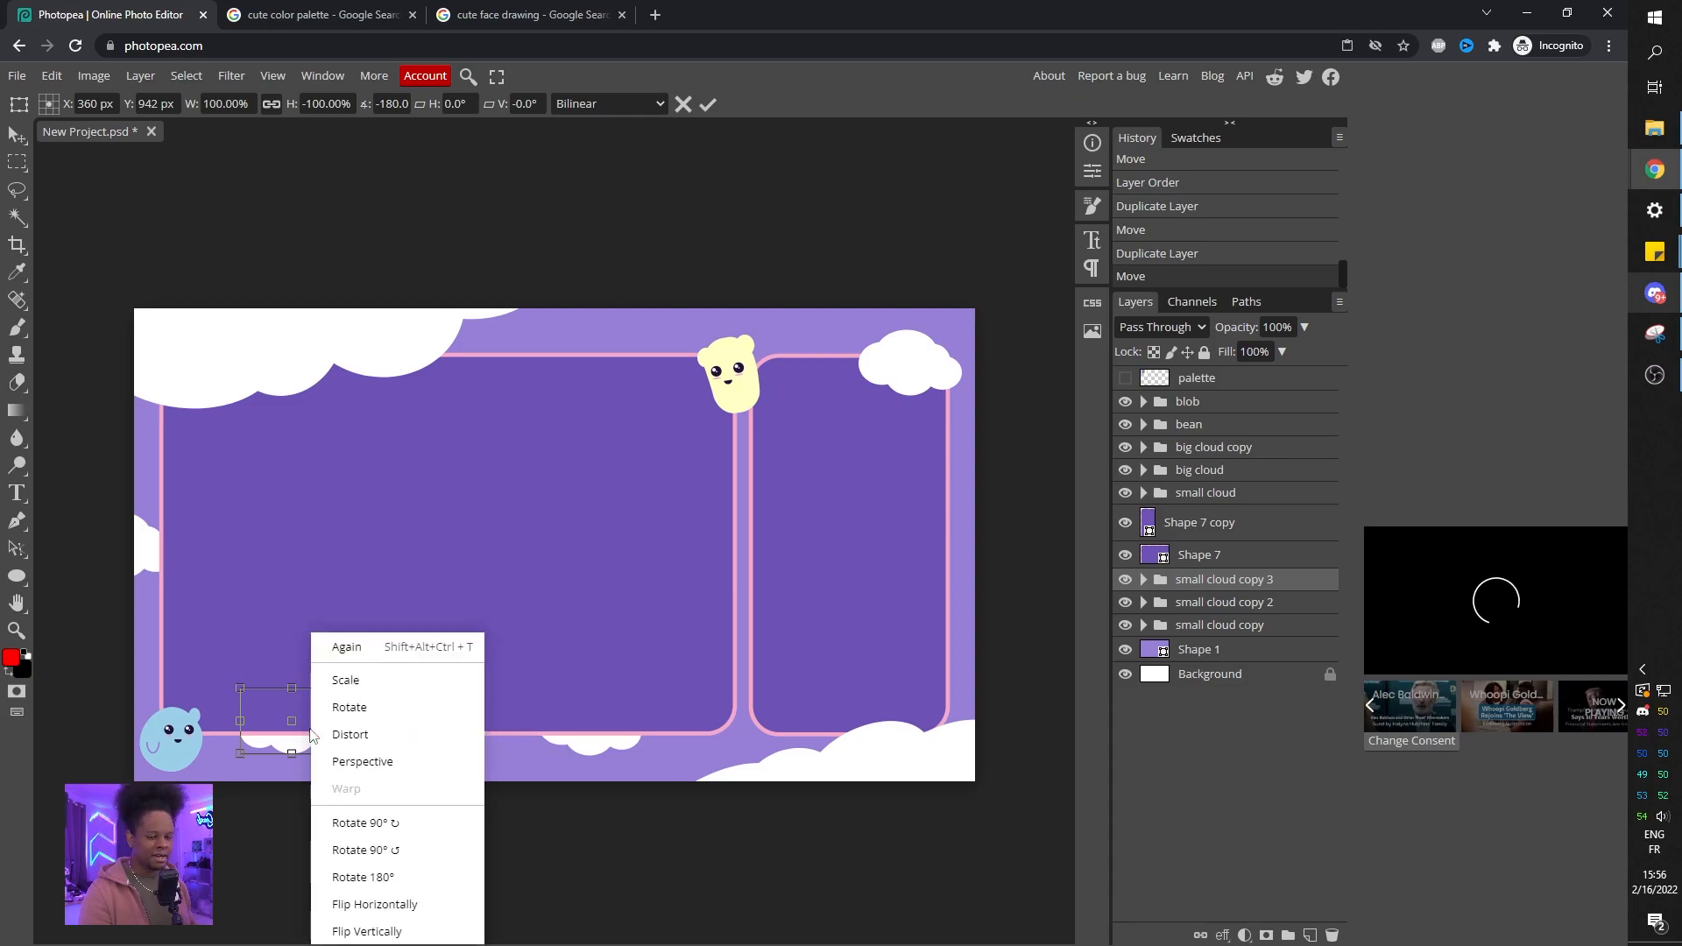
click(414, 934)
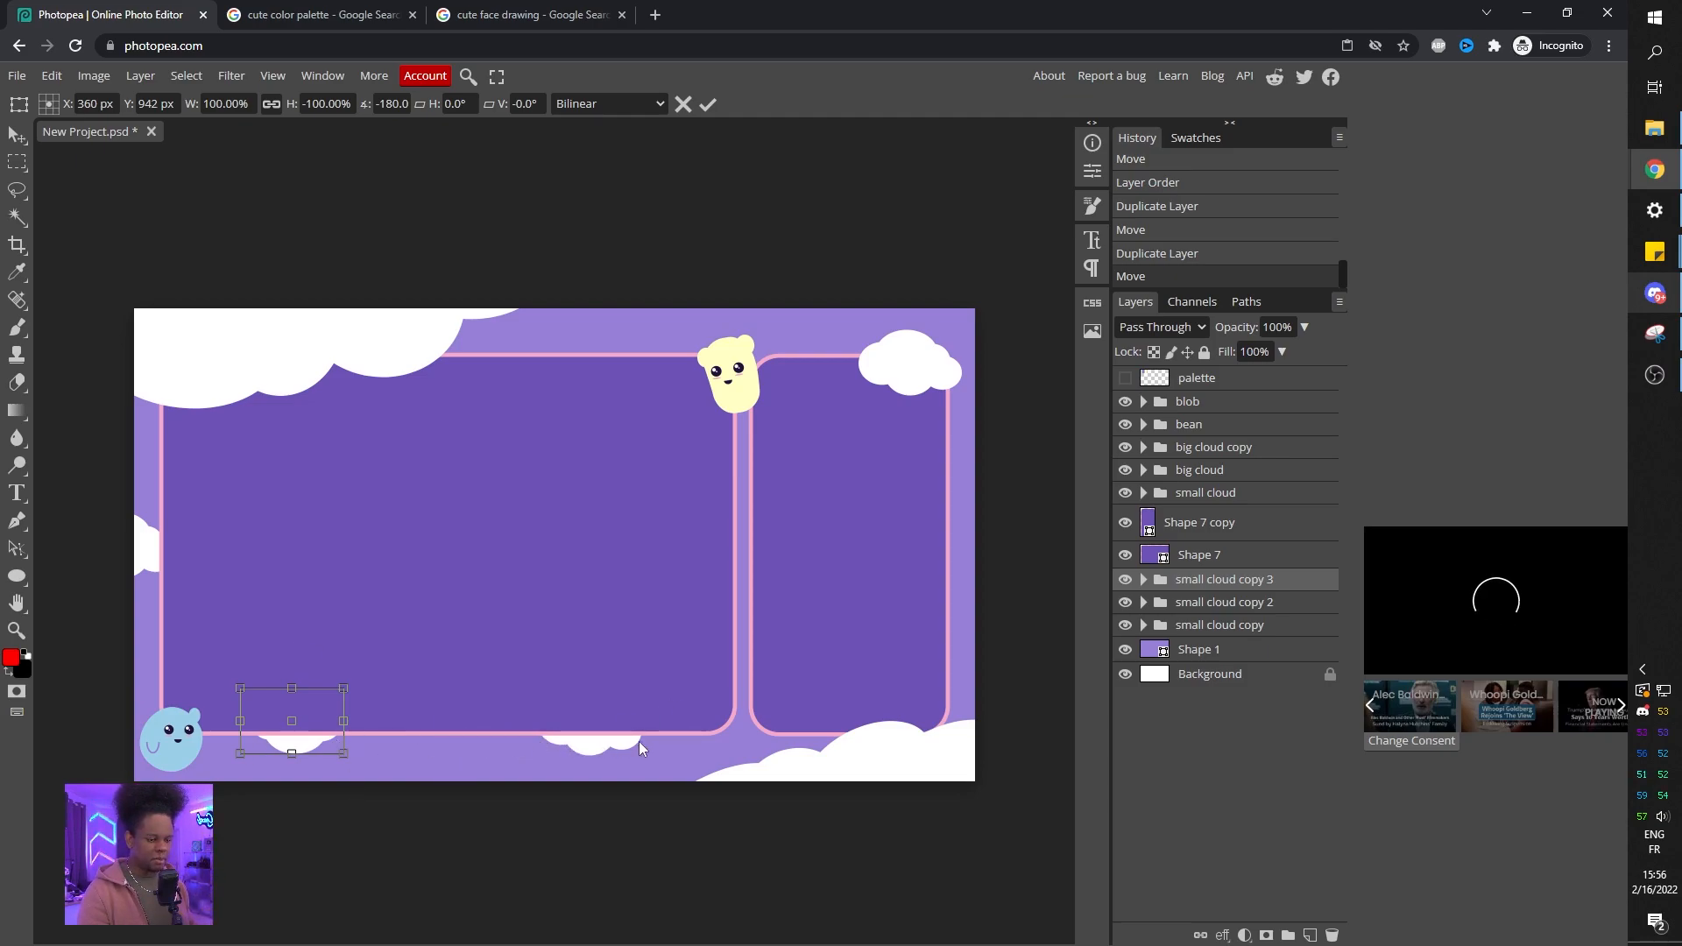
drag(308, 734, 430, 663)
drag(368, 740, 393, 679)
drag(399, 666, 386, 749)
drag(284, 729, 211, 876)
drag(331, 792, 298, 737)
drag(184, 769, 205, 806)
key(Return)
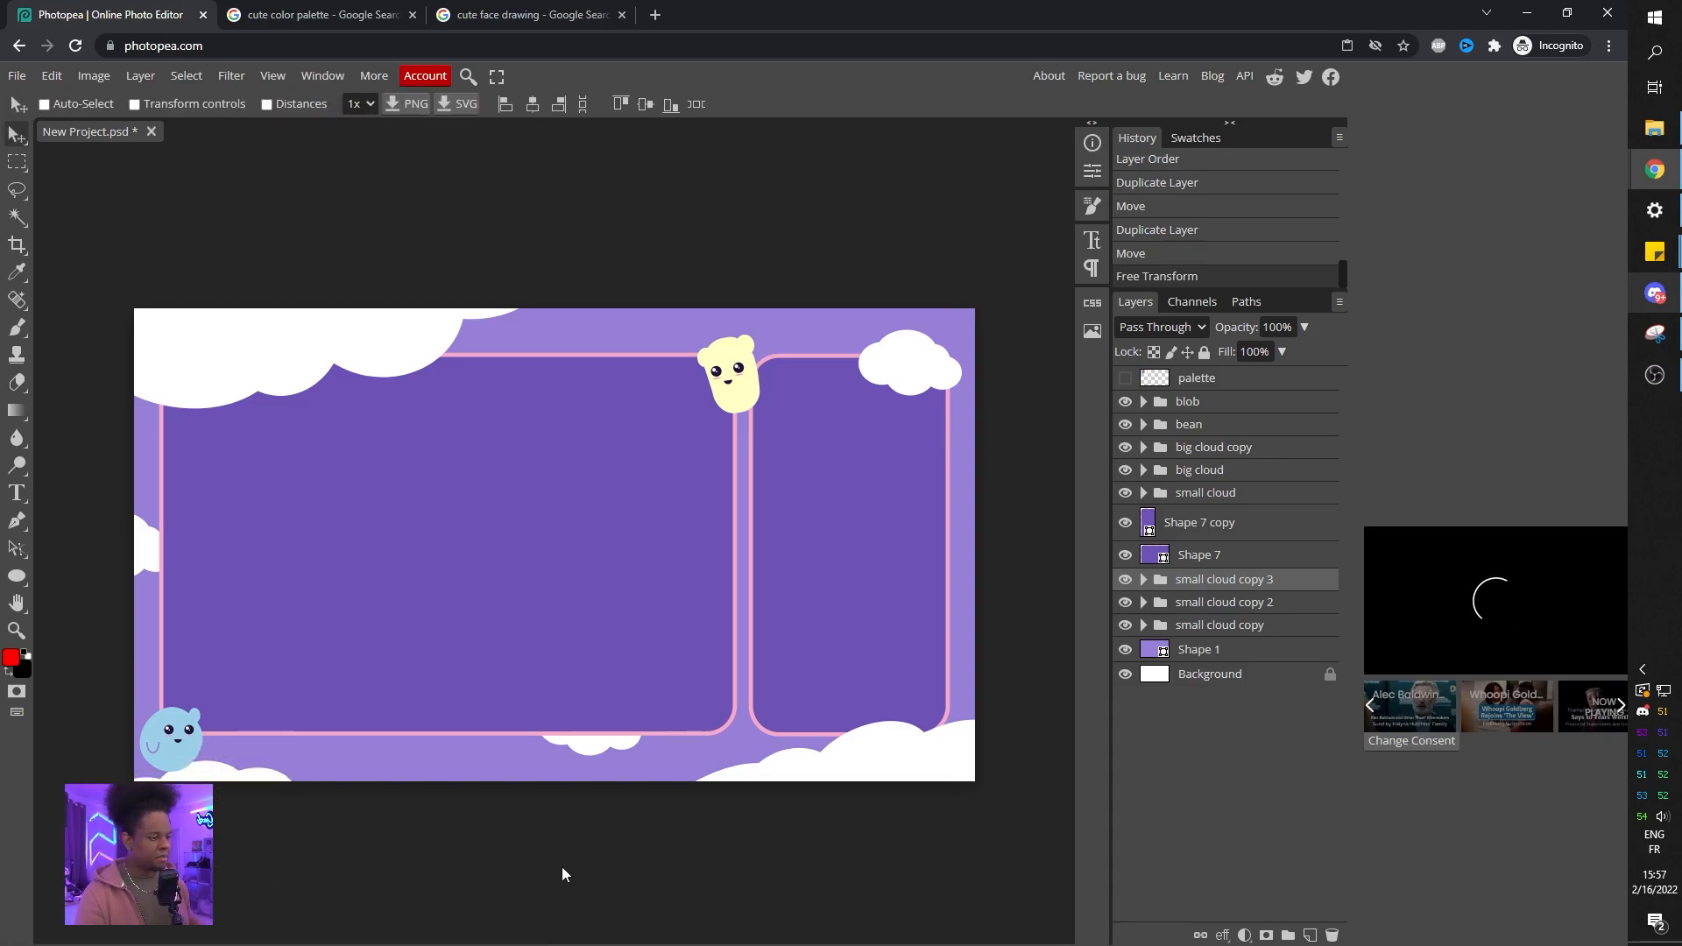
Shift the middle bottom cloud copy slightly to the right.
click(1224, 602)
drag(544, 663, 601, 656)
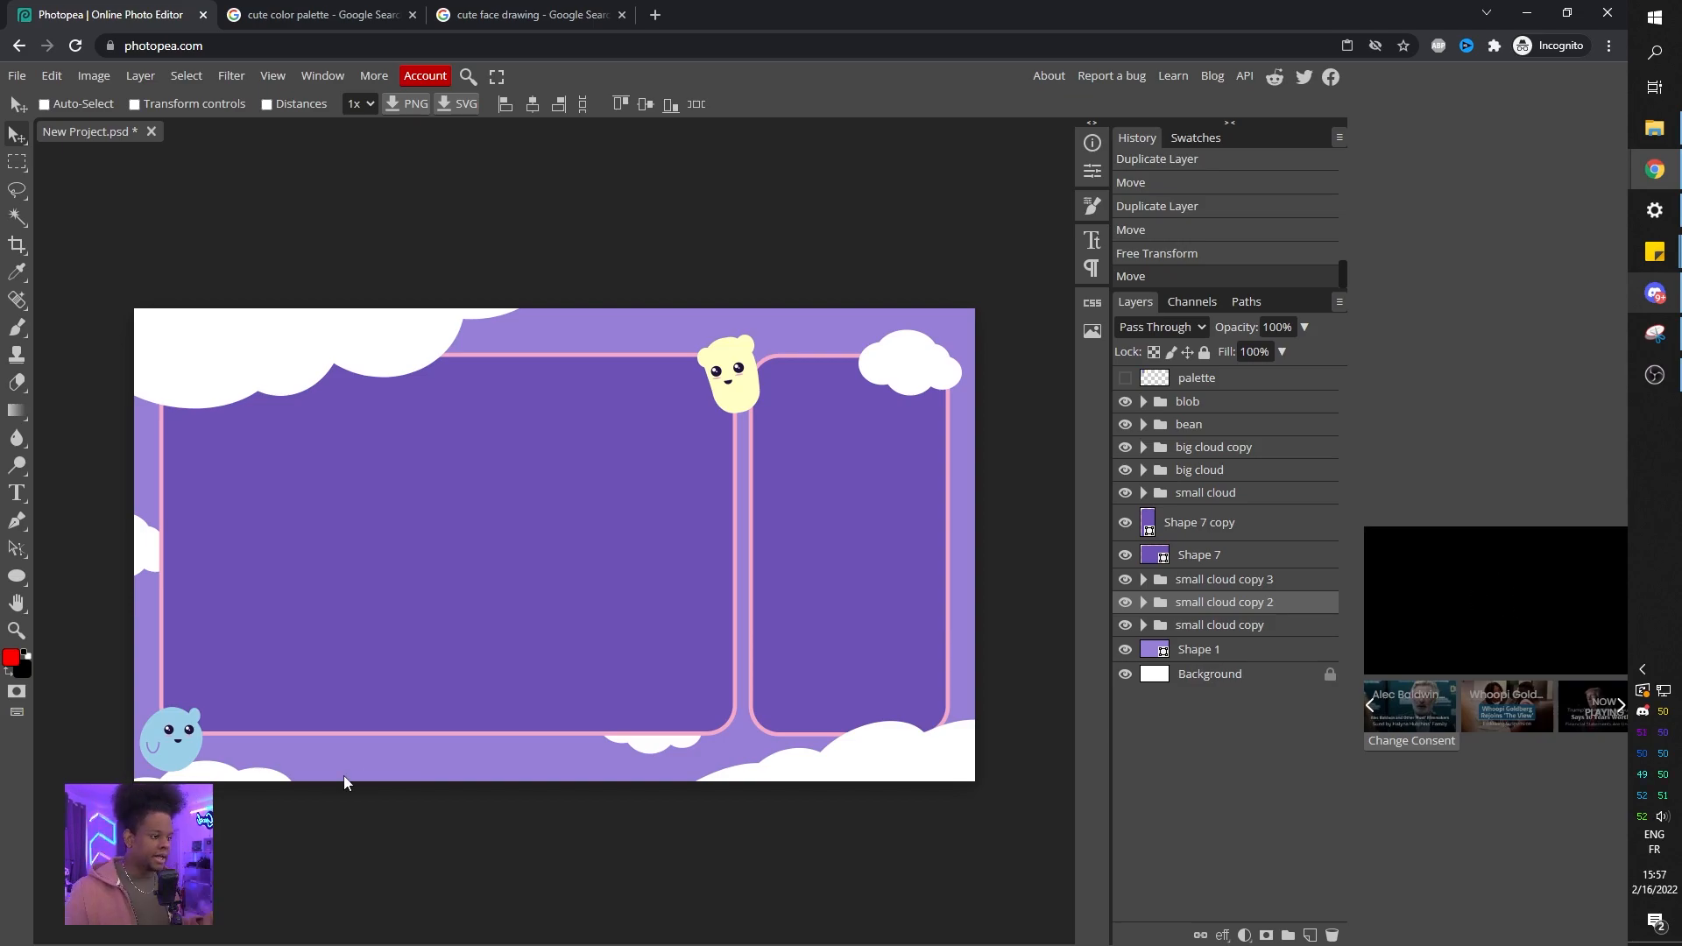
click(1203, 405)
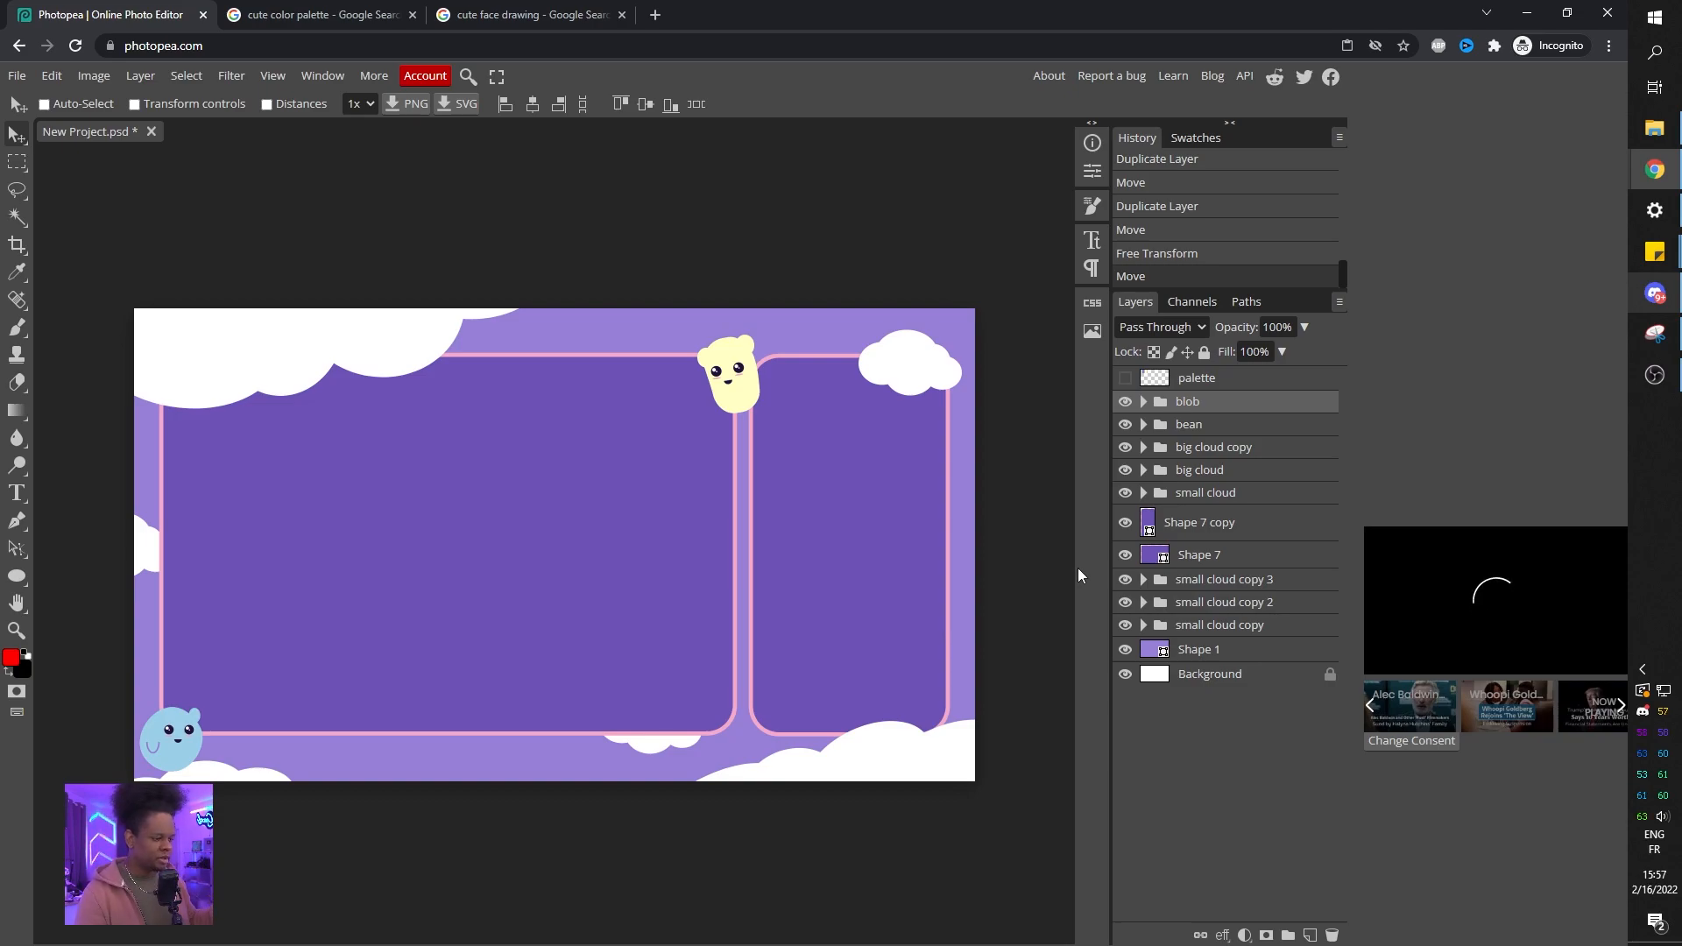
Group the three cloud copies into a folder named "BKG SMALL clouds".
click(1211, 583)
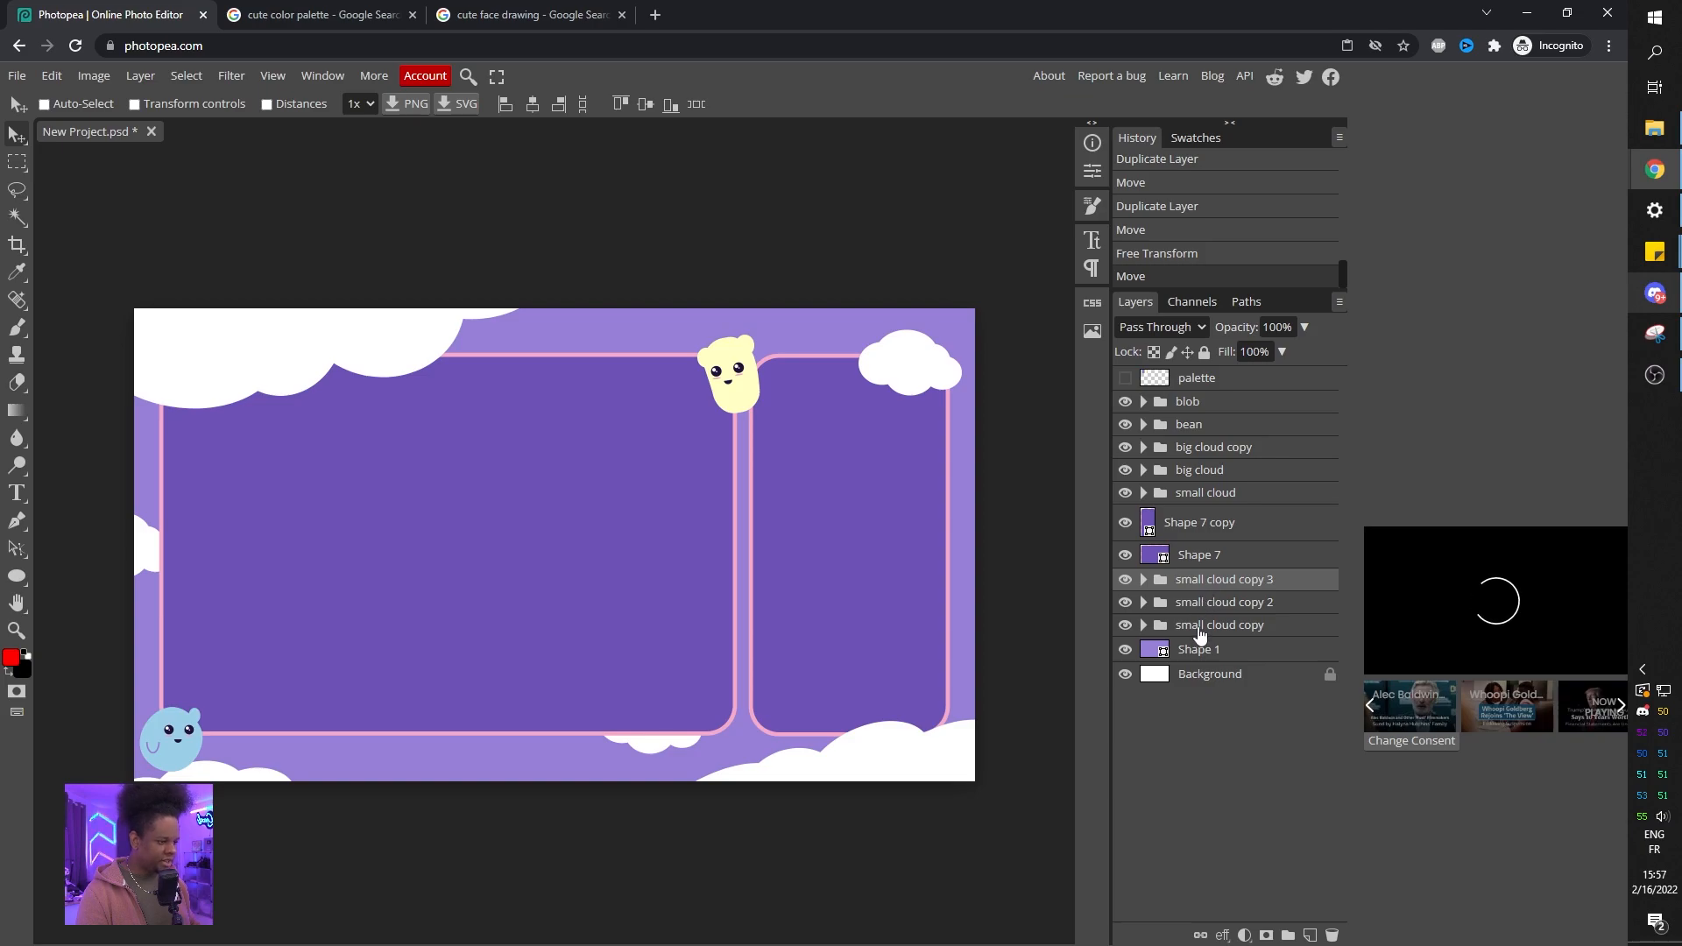
shift+click(1223, 633)
key(ctrl+g)
double_click(1197, 583)
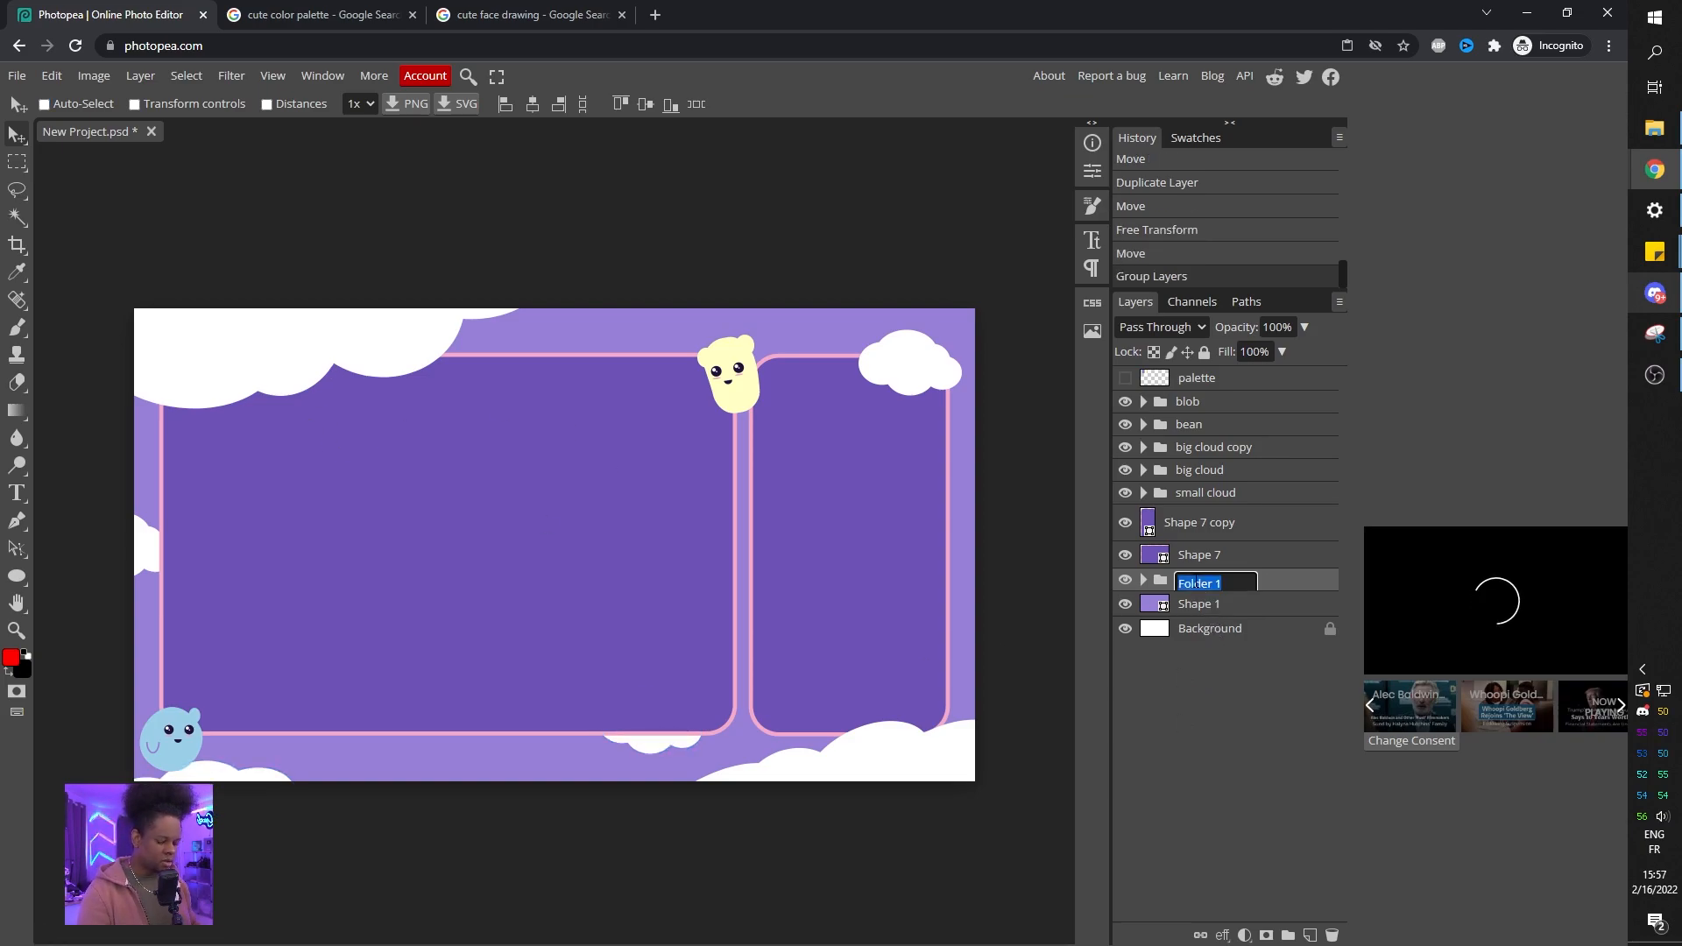
text(BKG)
text( SMALL clouds)
key(Return)
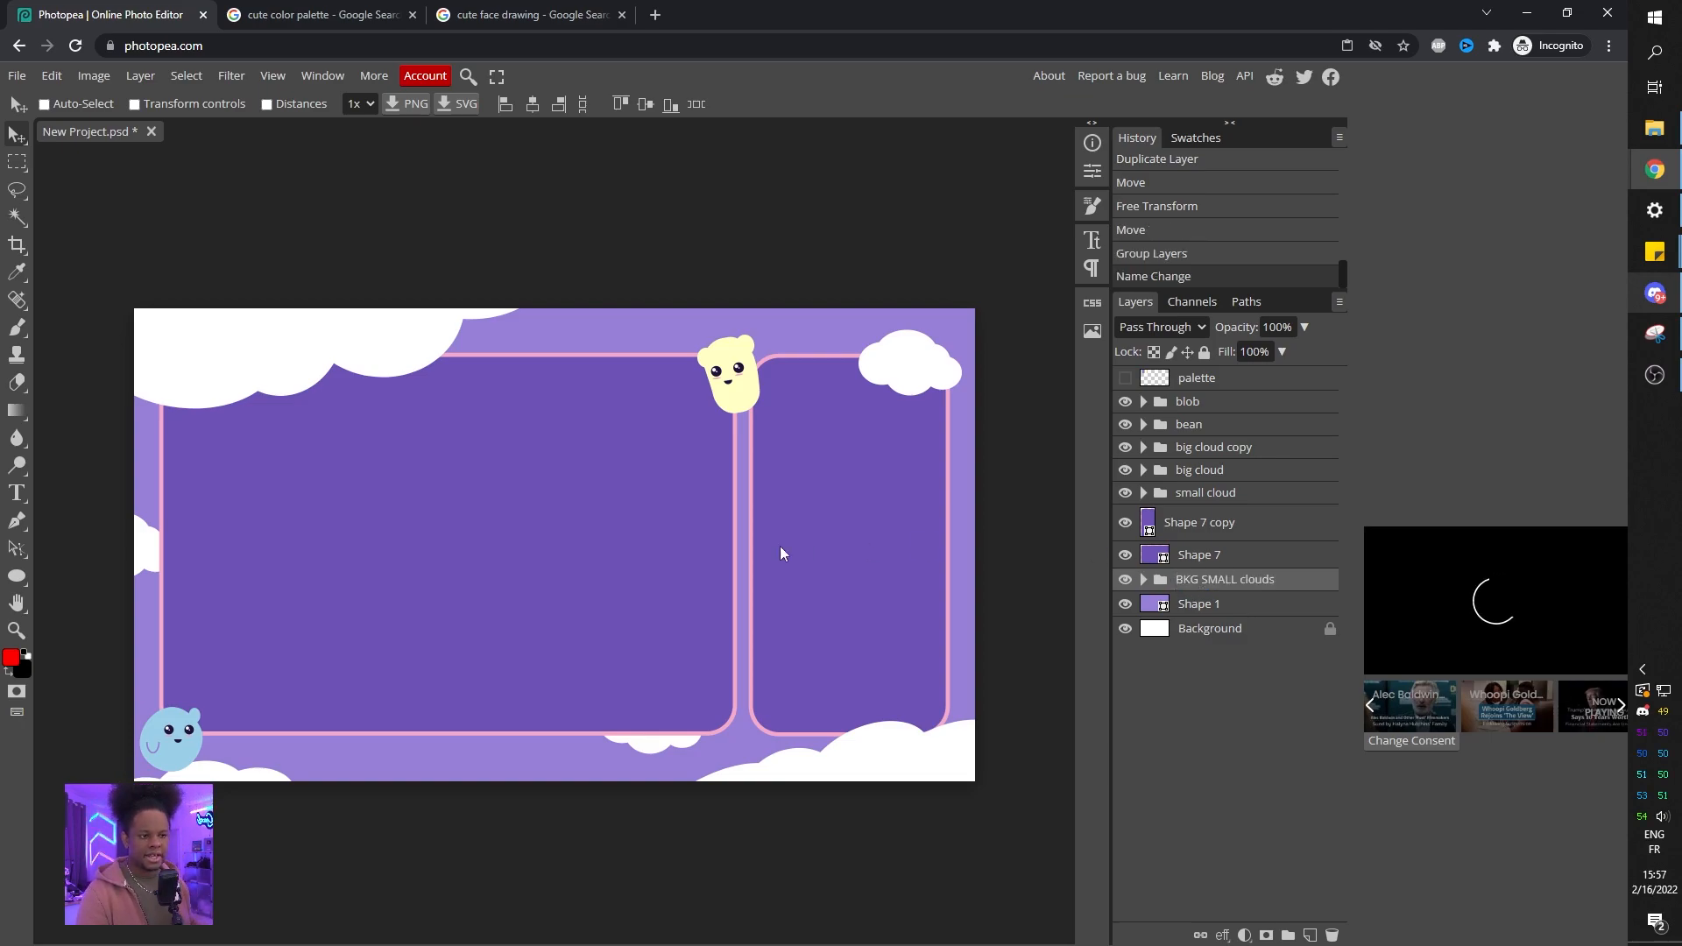
Show the palette and draw a long rounded rectangle bar across the lower part of the left panel.
click(1124, 378)
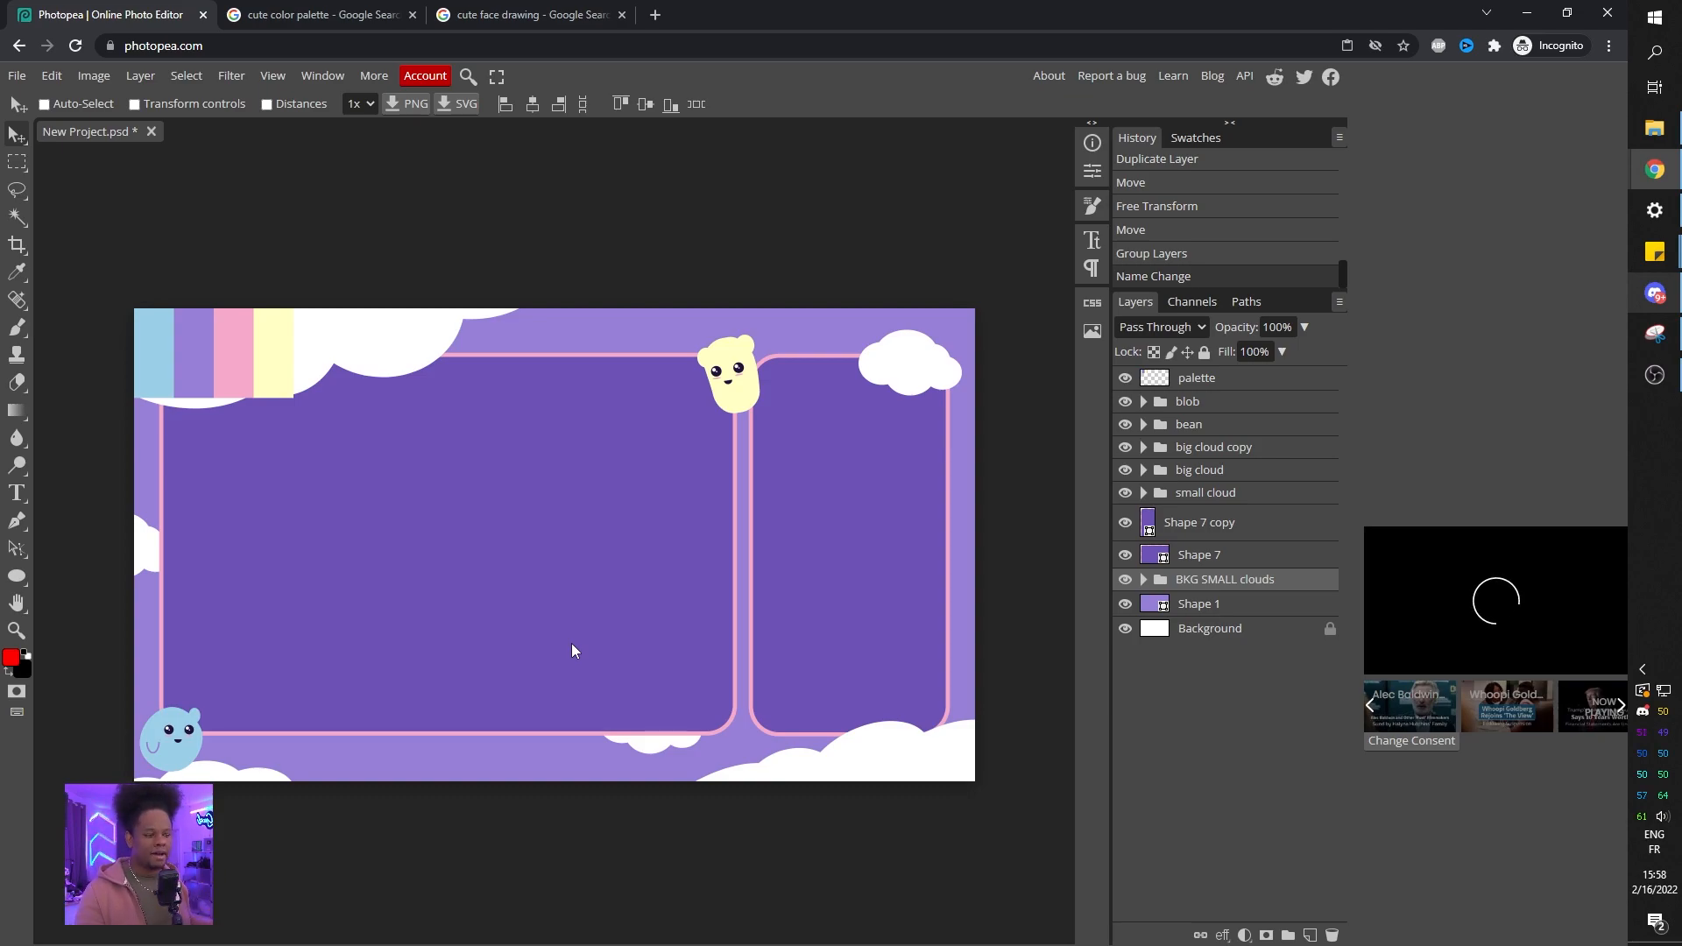
right_click(17, 577)
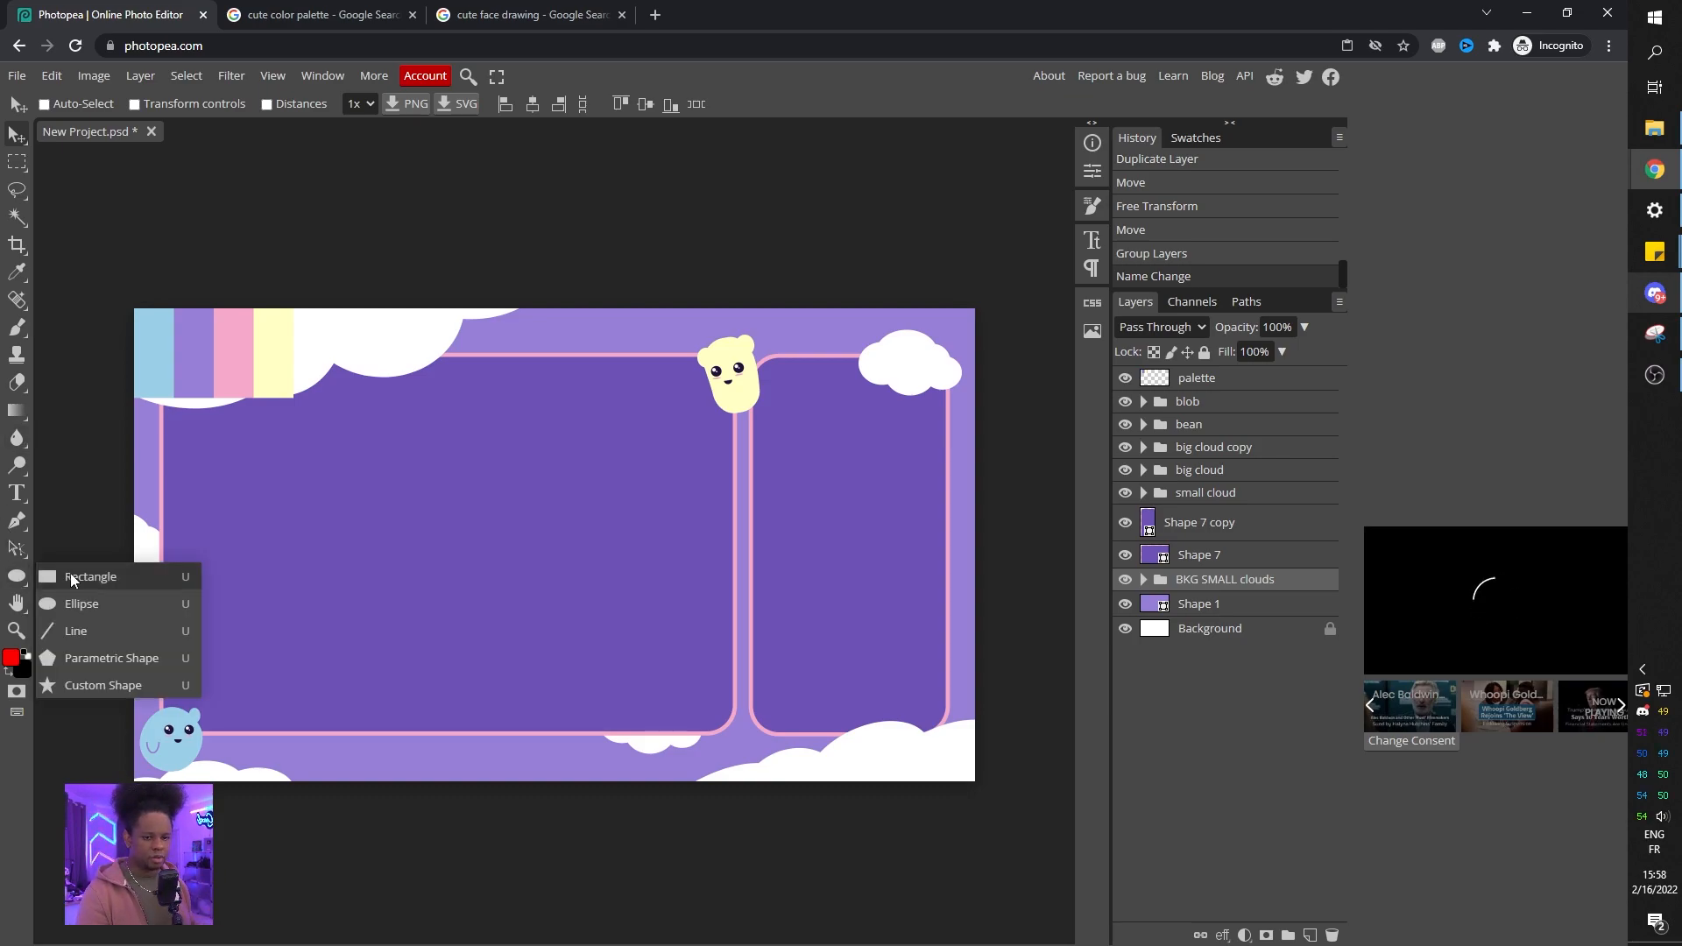
click(121, 575)
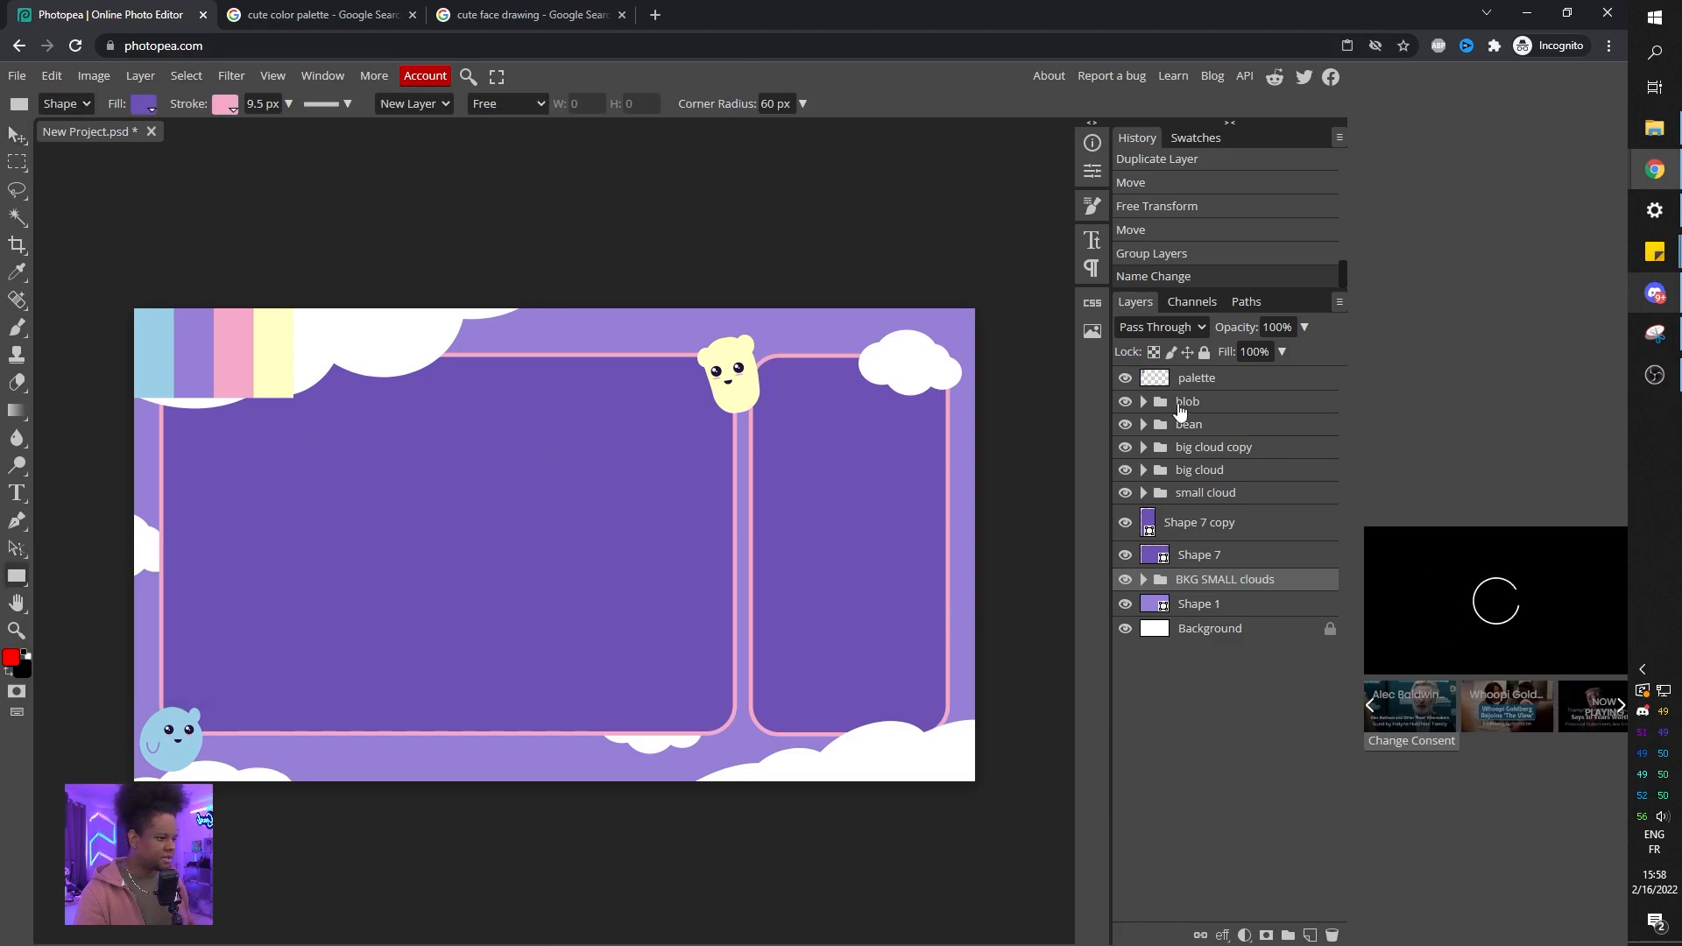
click(1221, 406)
drag(289, 536, 638, 624)
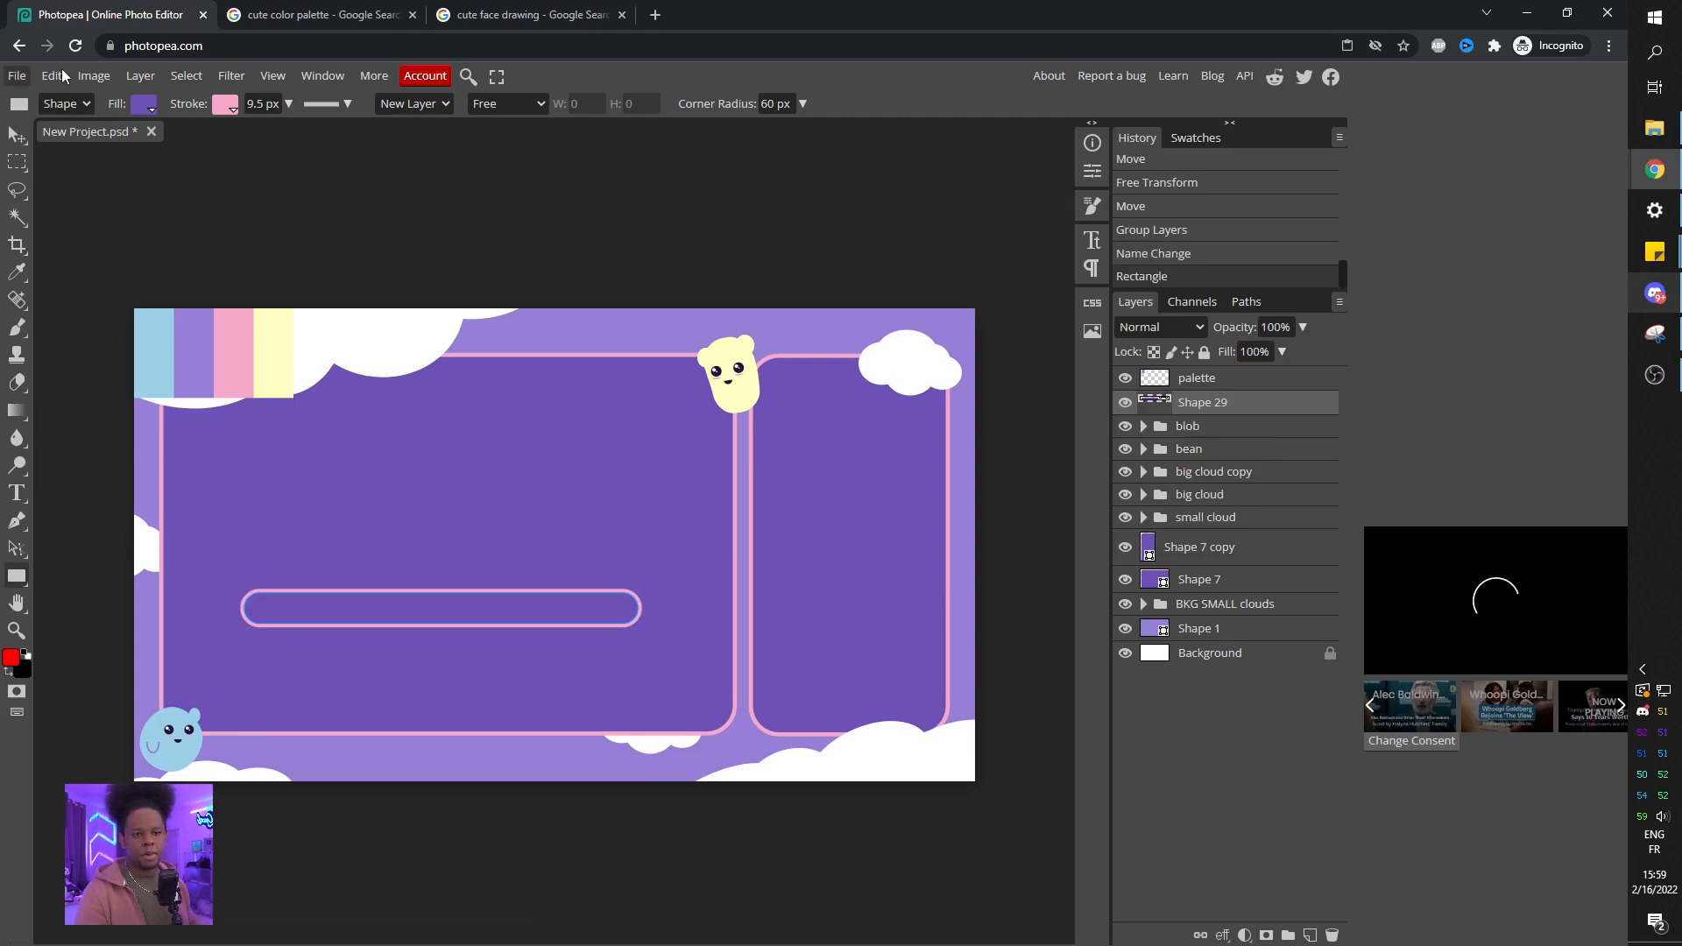
Move the bar up to the middle of the left panel and set its stroke width to 5.4 px.
key(v)
drag(508, 628, 467, 556)
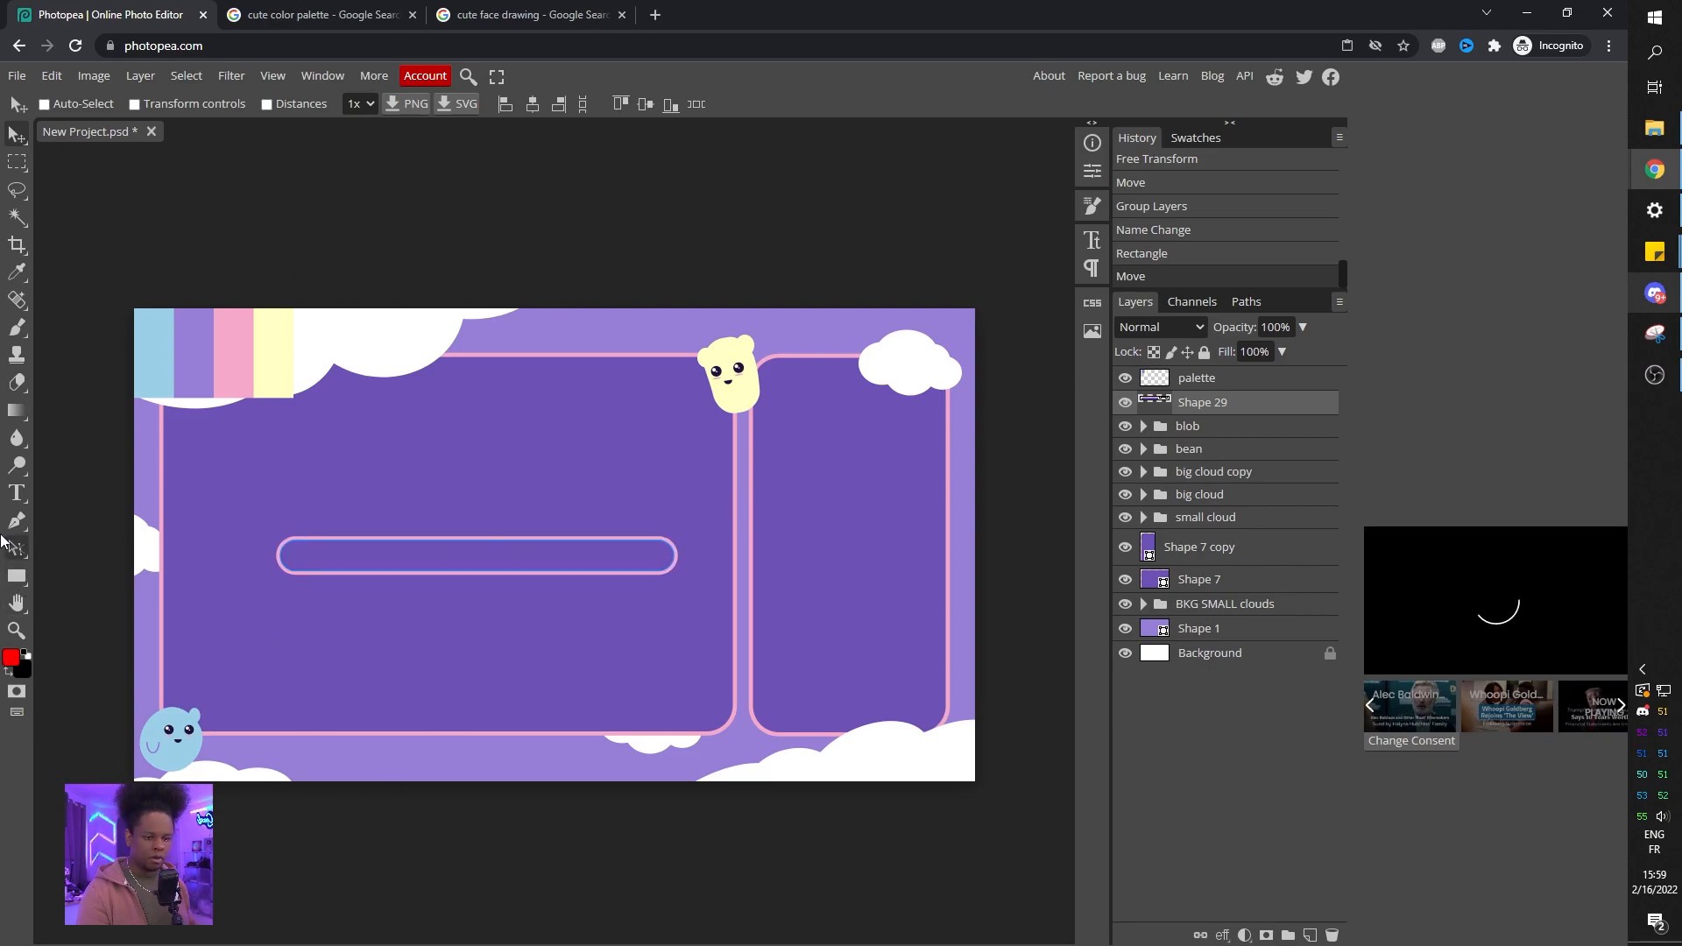
click(16, 580)
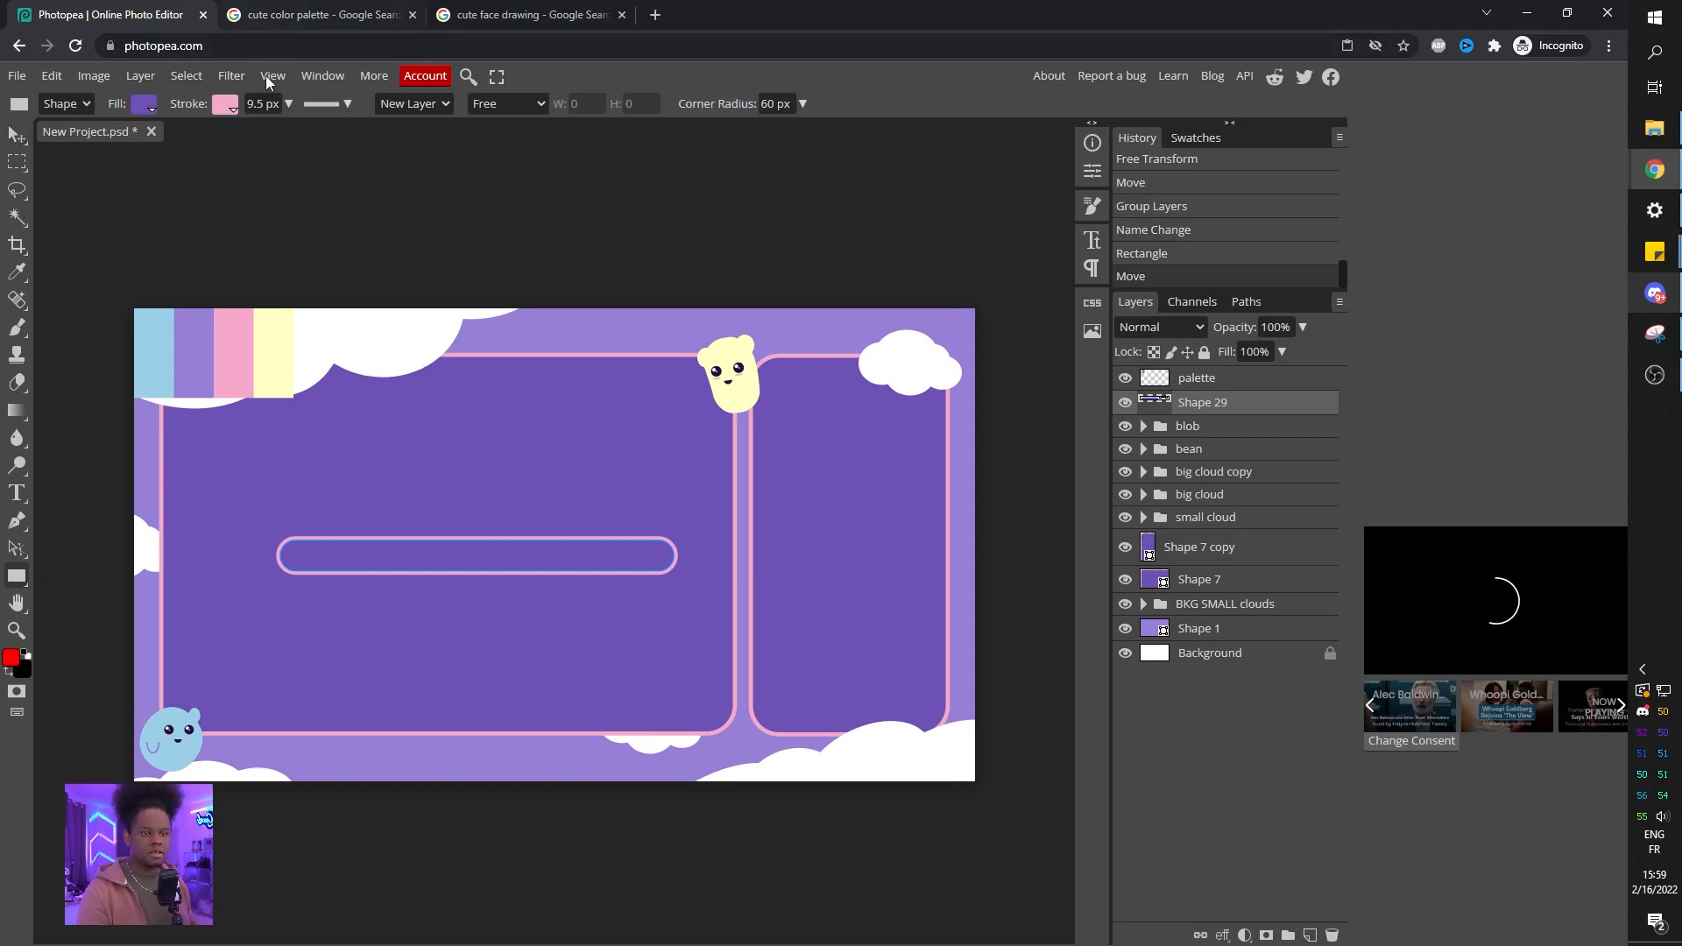
drag(267, 134, 259, 133)
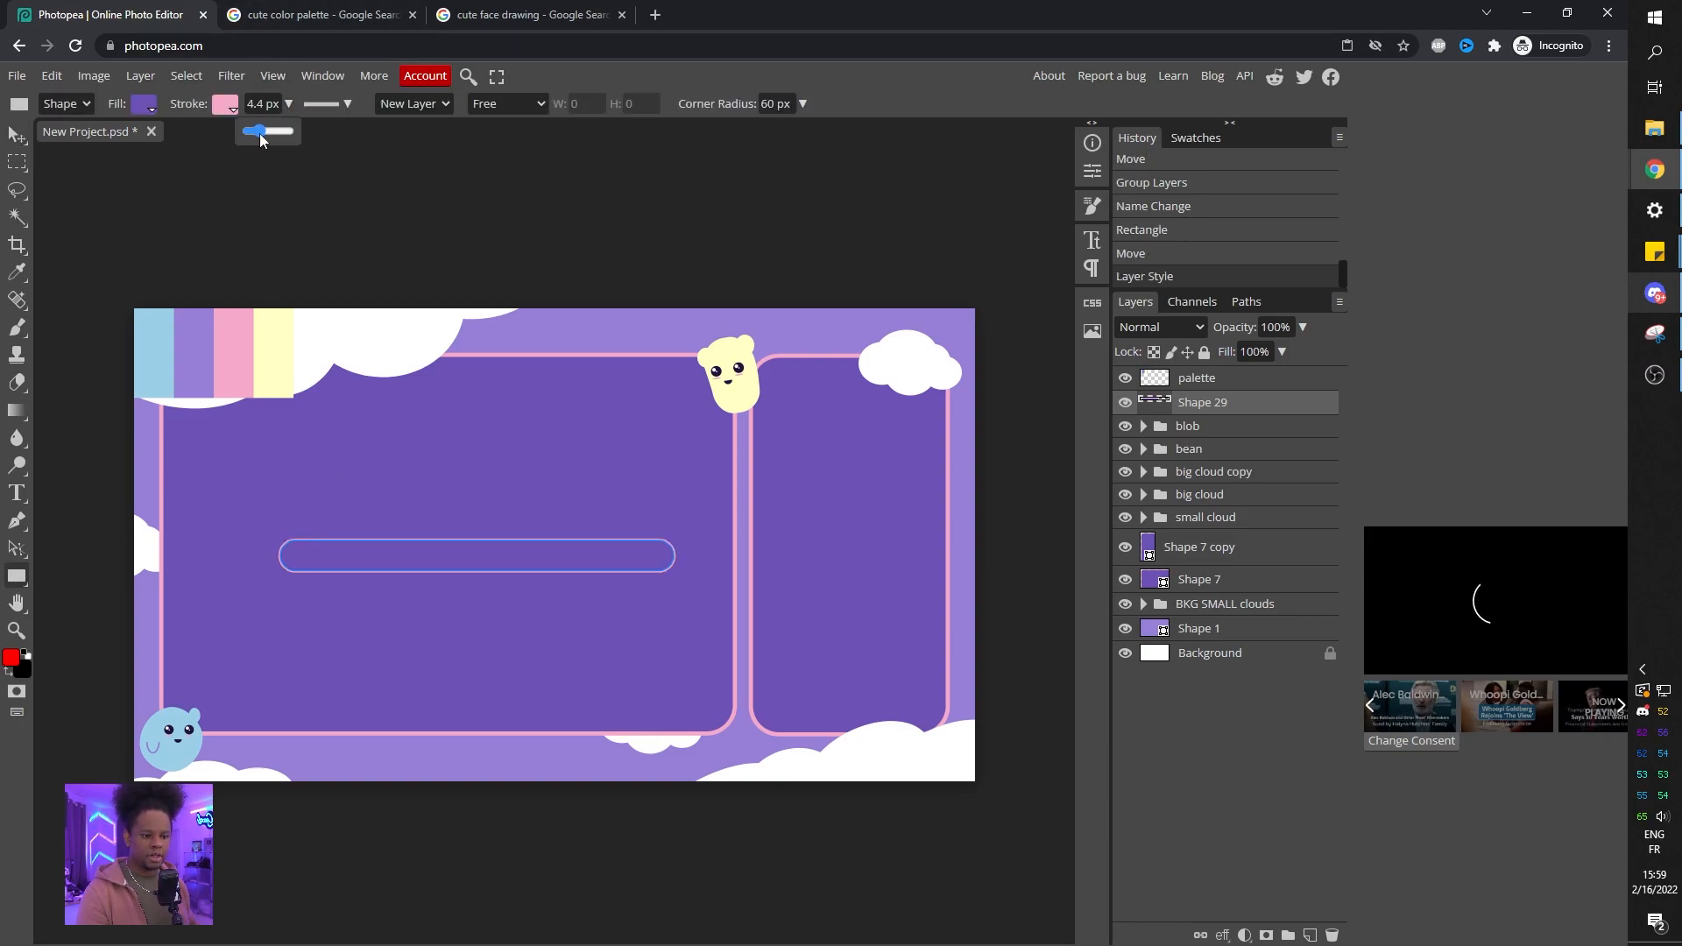
Fill the bar with light blue sampled from the palette and remove its stroke.
click(146, 107)
click(159, 178)
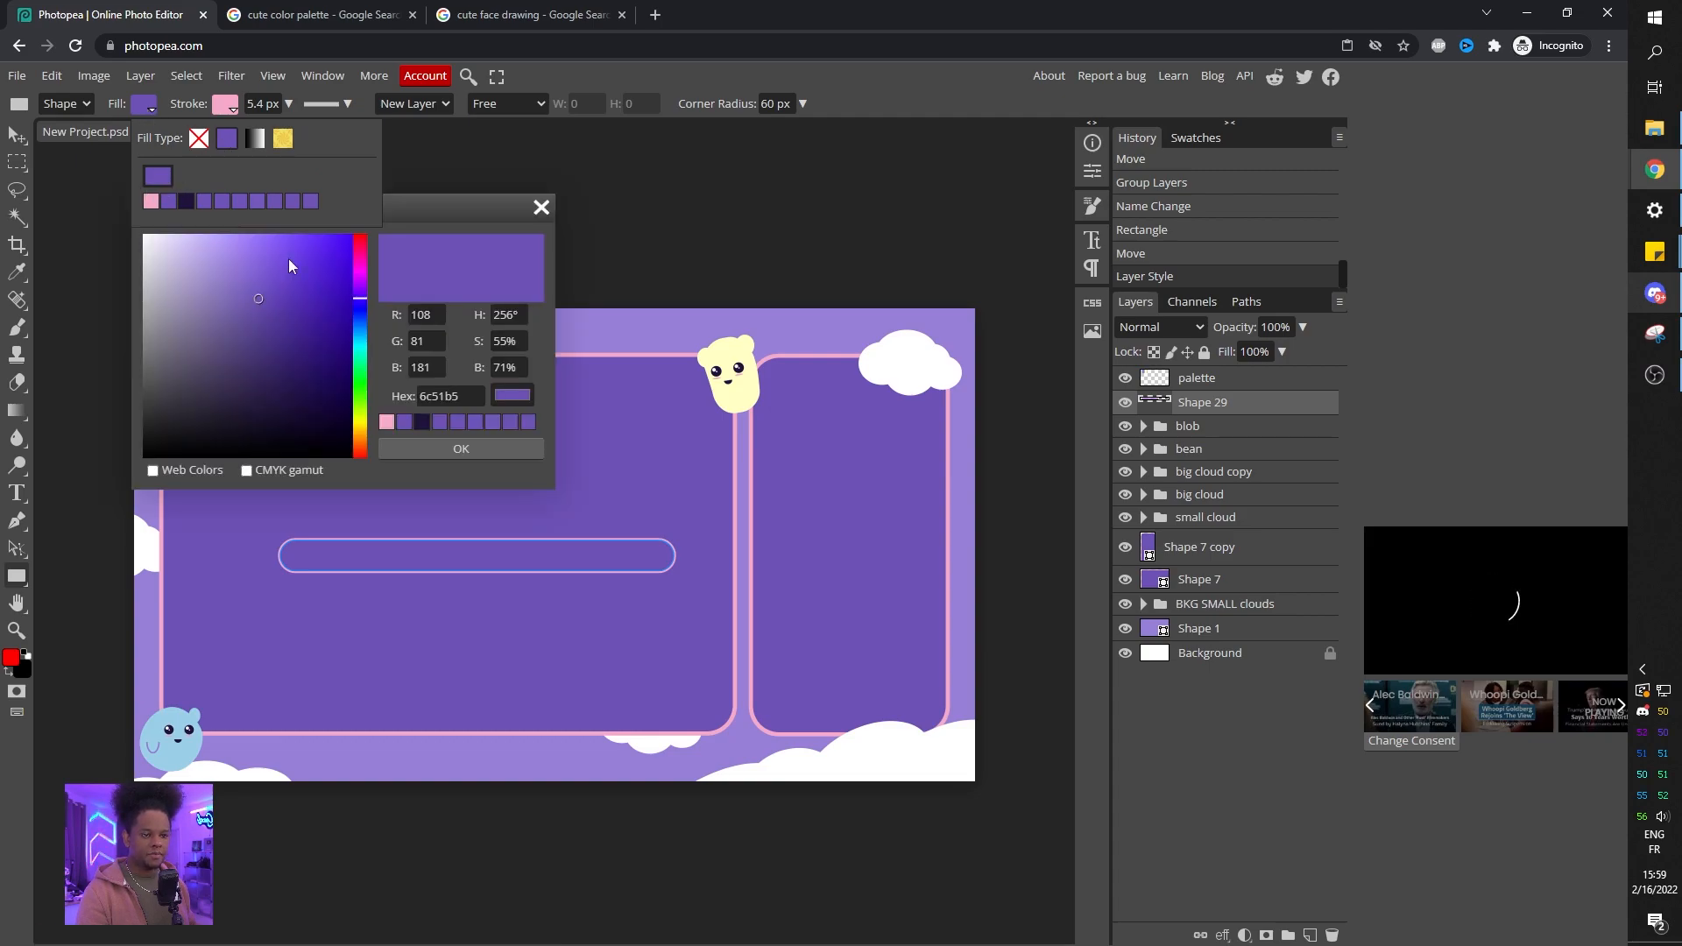
drag(461, 213, 942, 276)
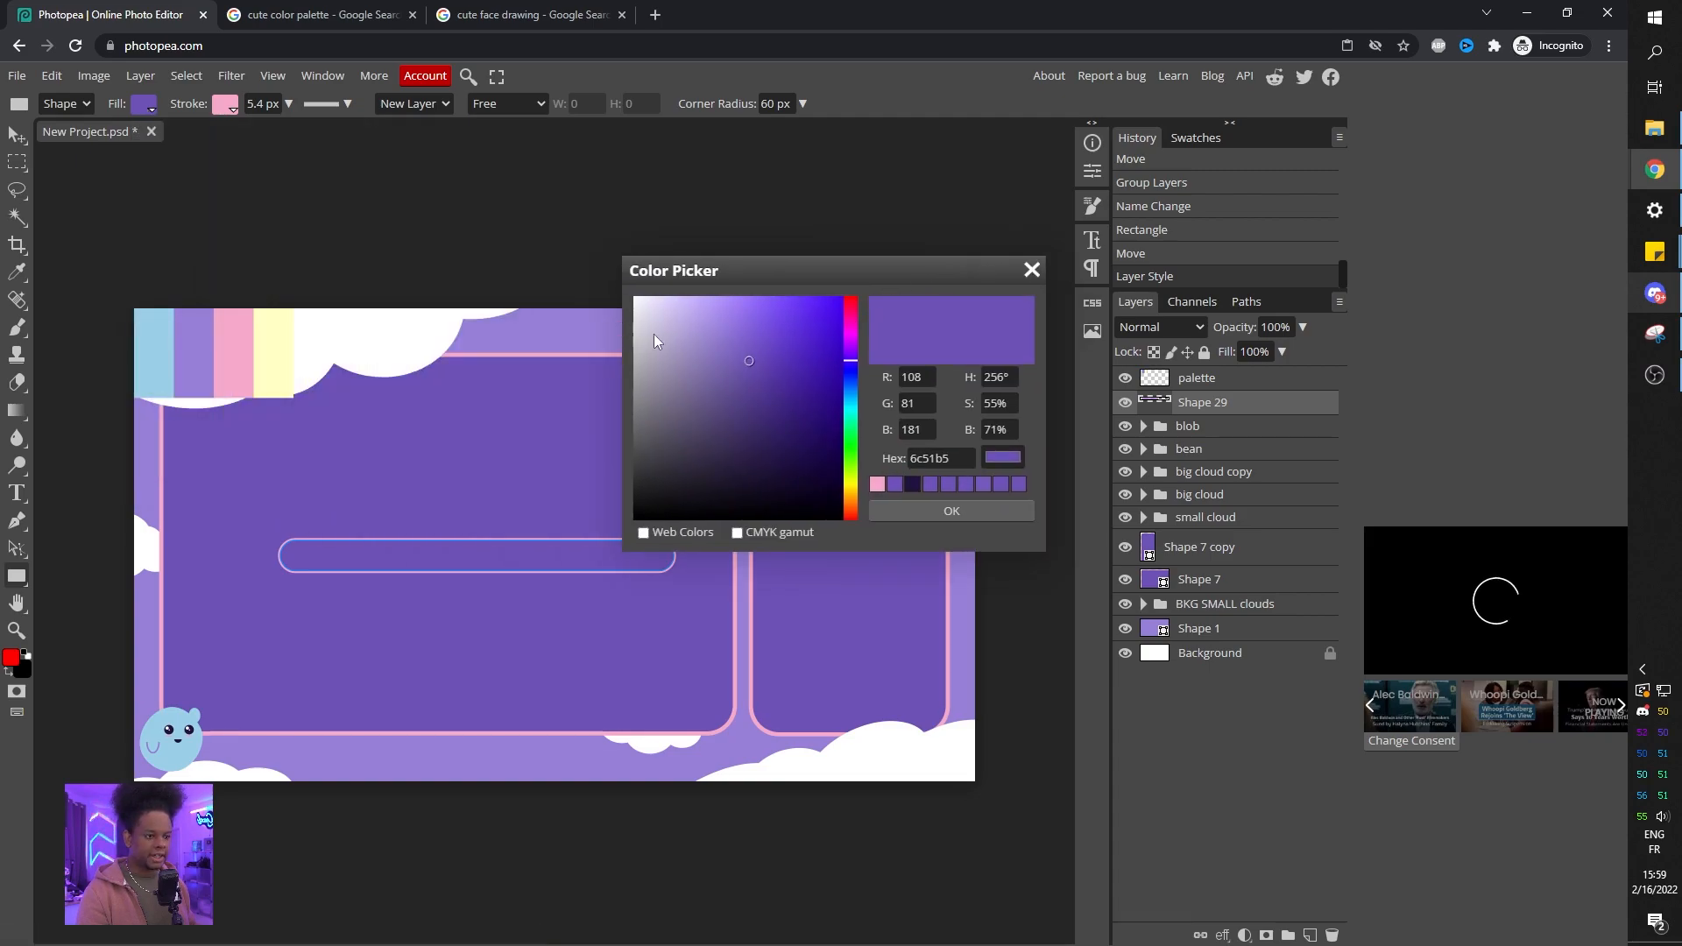
click(150, 346)
click(951, 511)
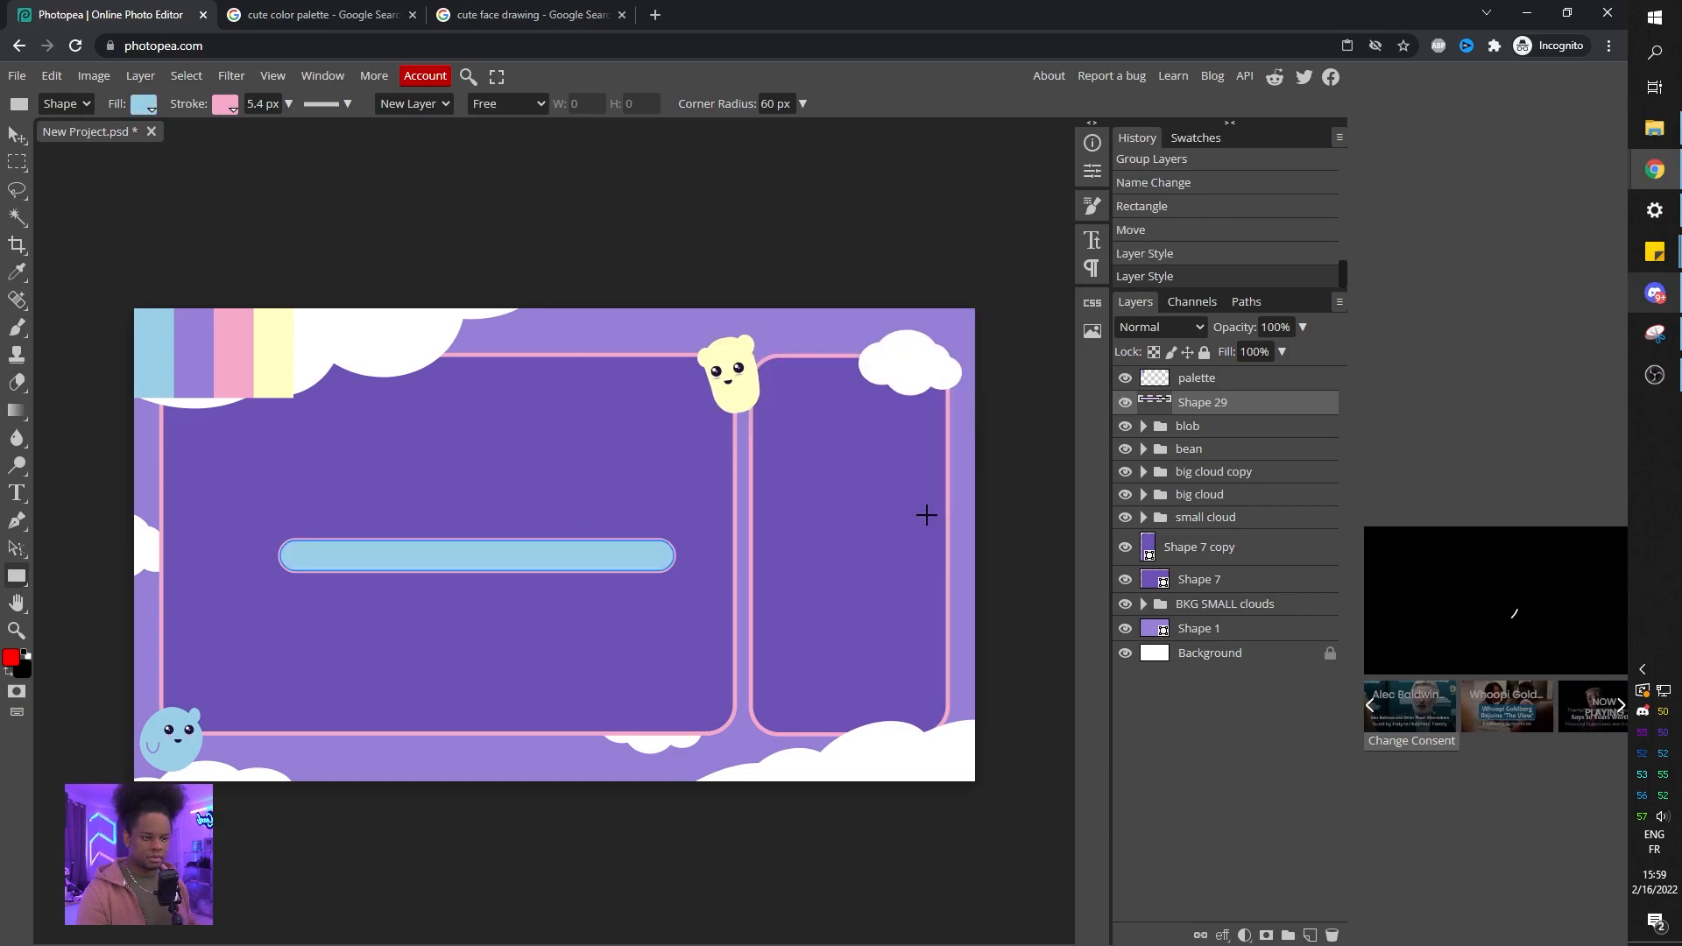
click(226, 105)
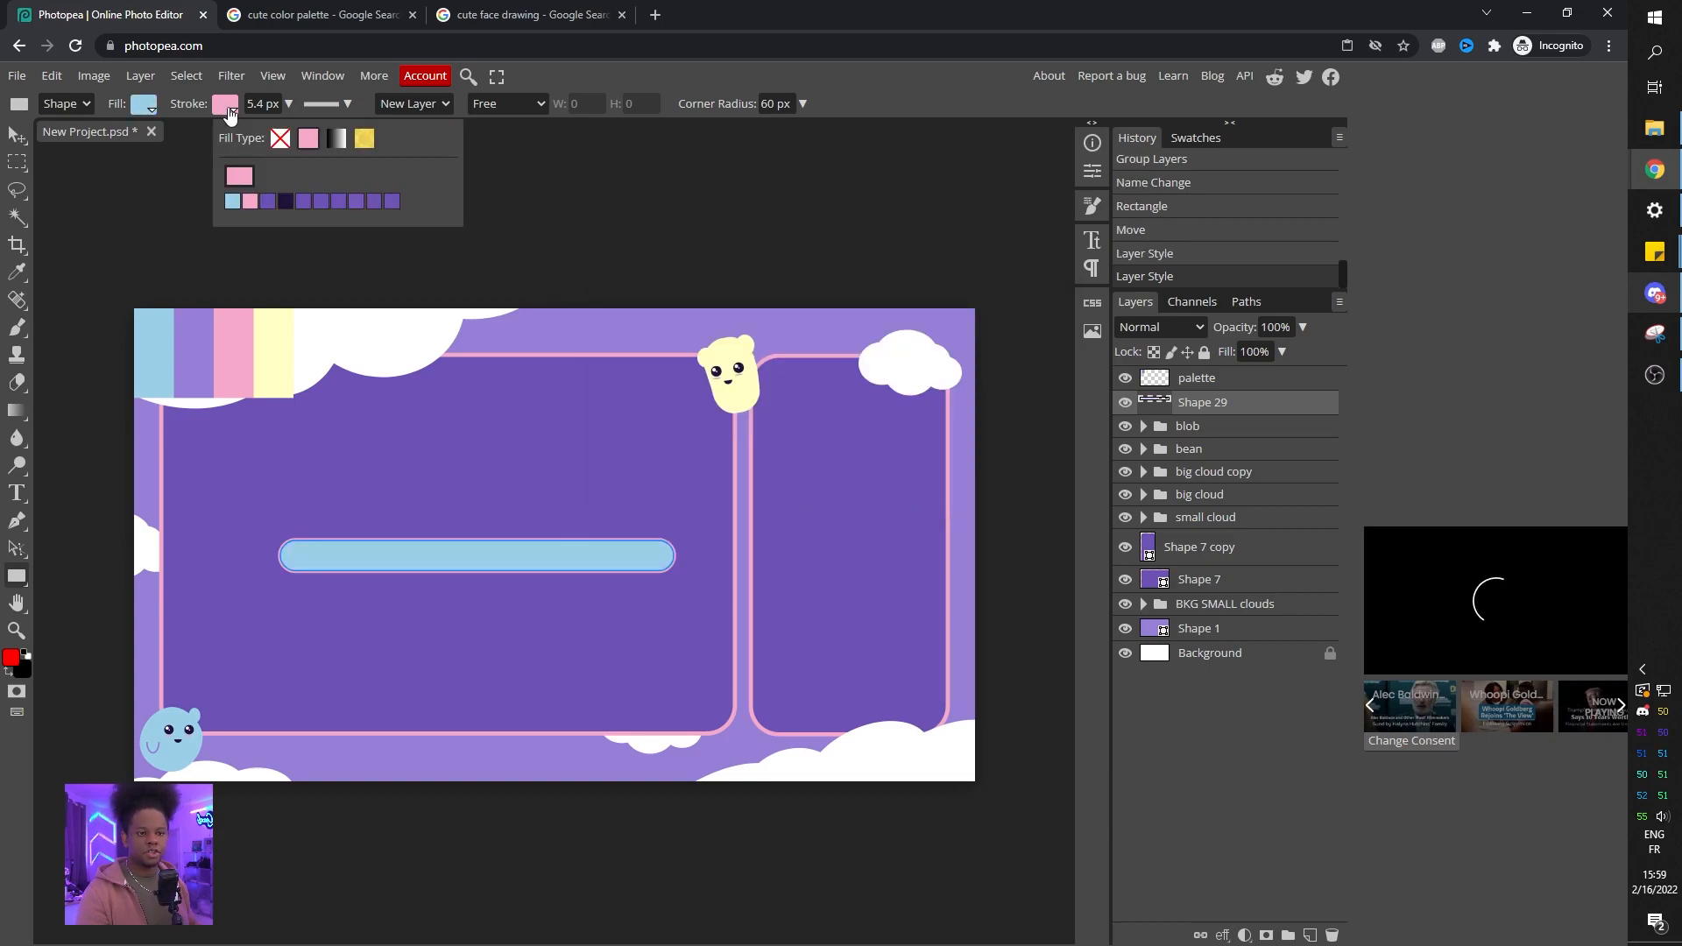
click(281, 138)
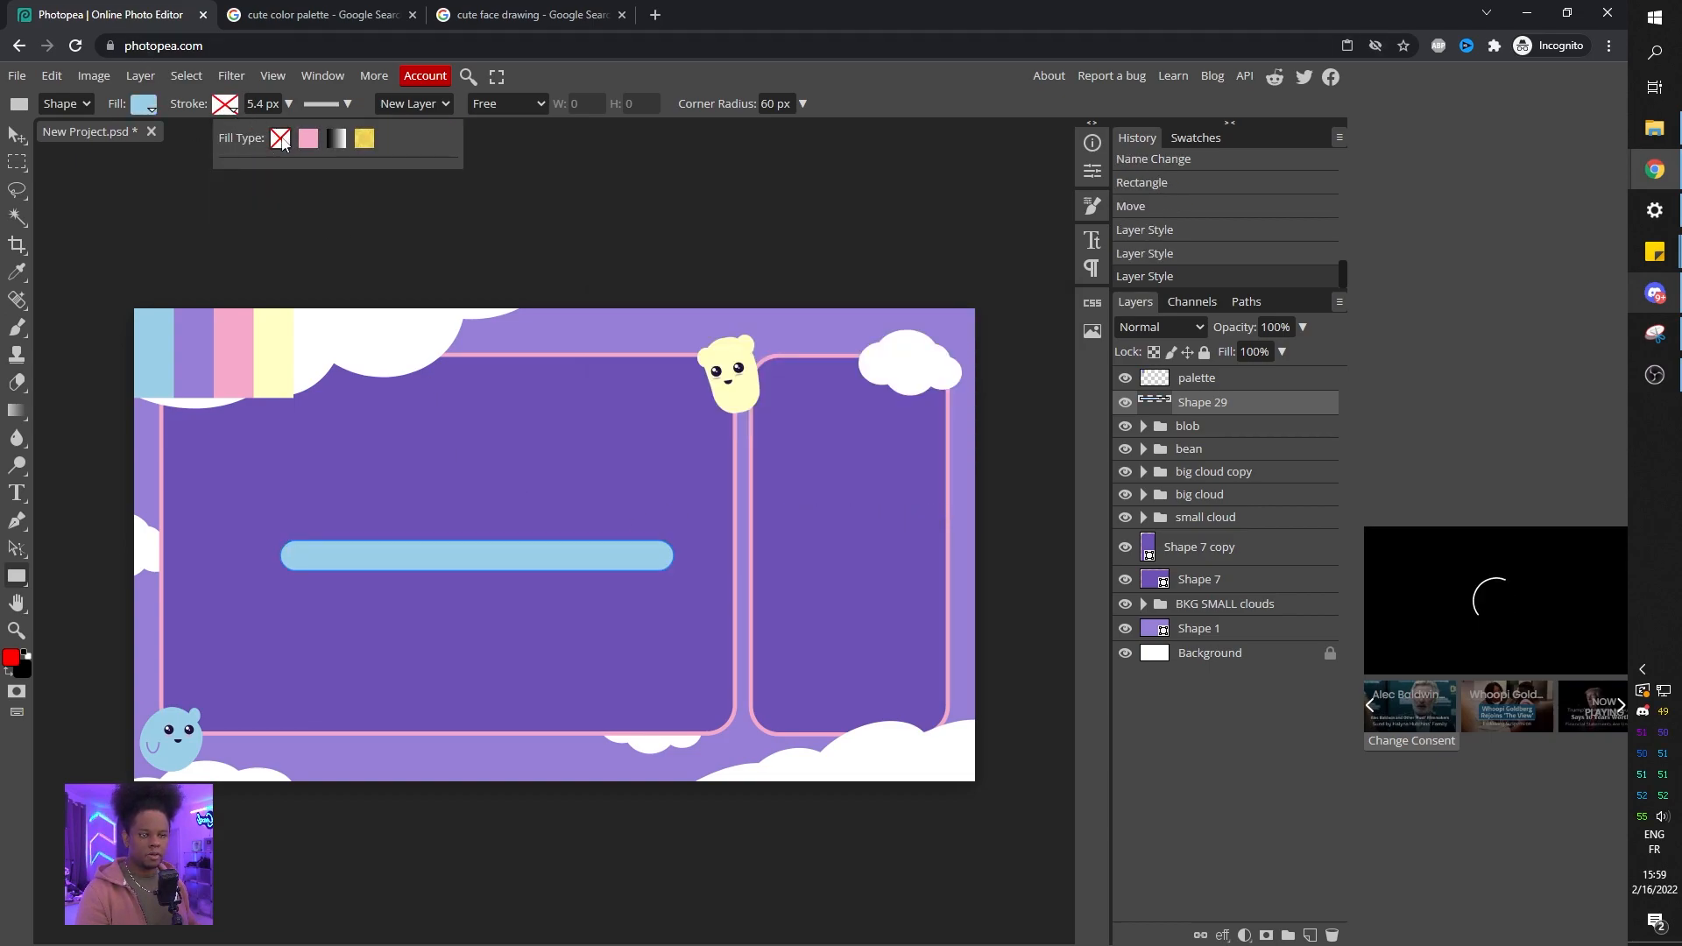
Move the light blue bar to the lower part of the left panel and center it horizontally within that panel.
click(17, 135)
drag(422, 552, 407, 696)
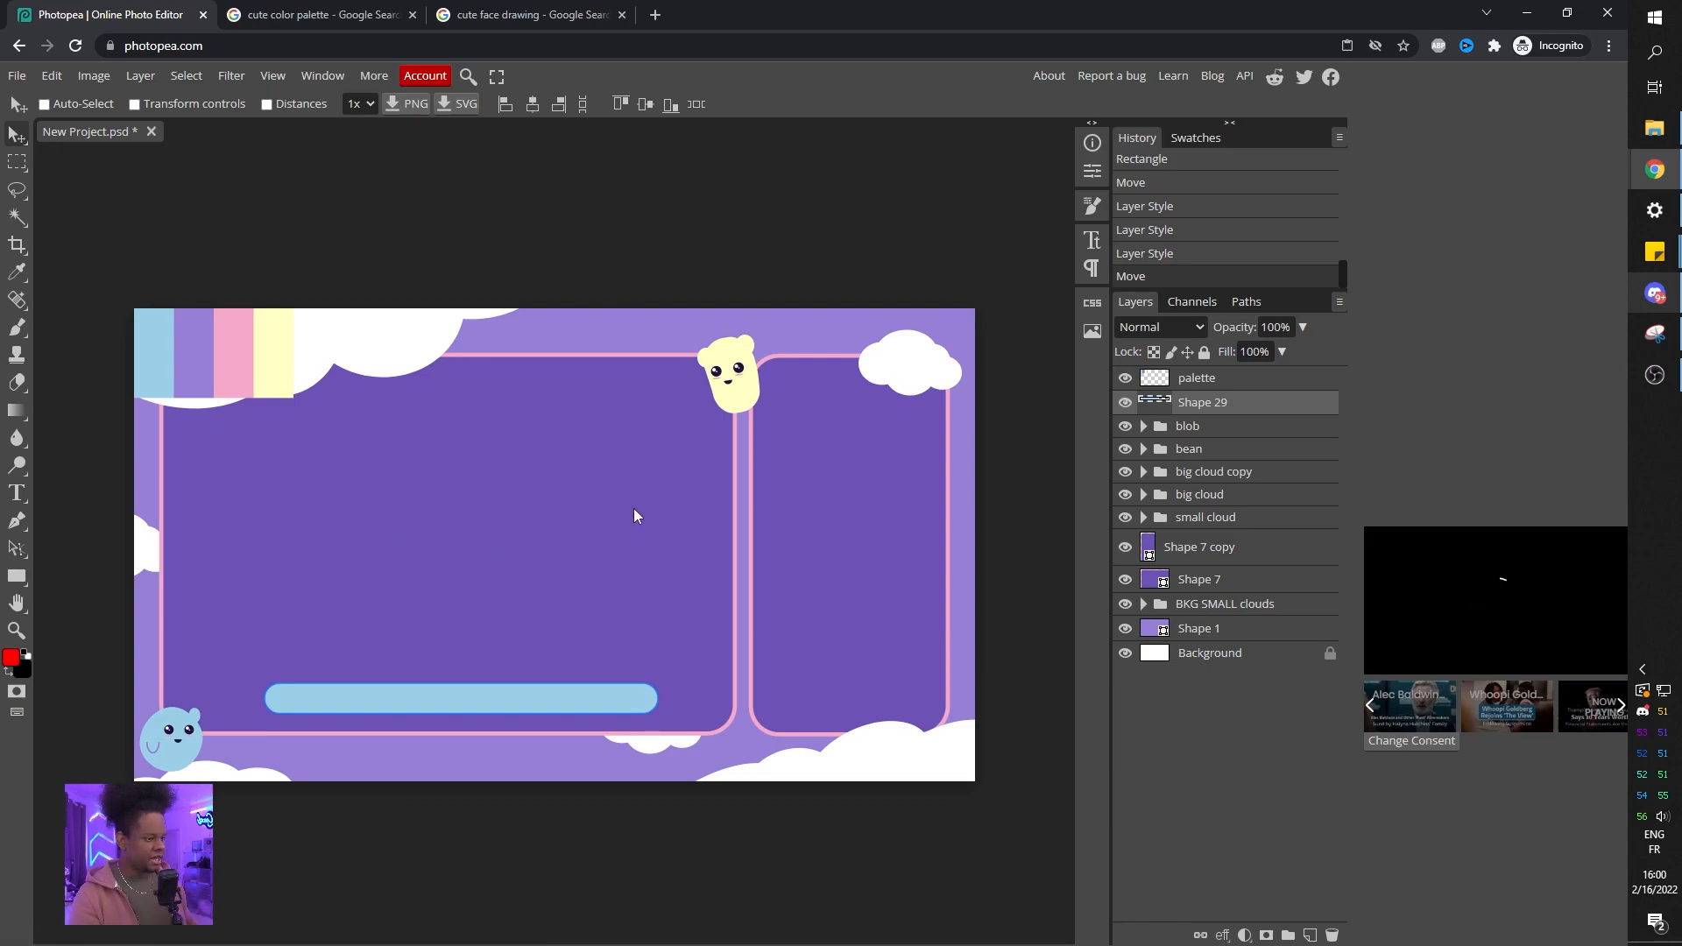
ctrl+click(1156, 582)
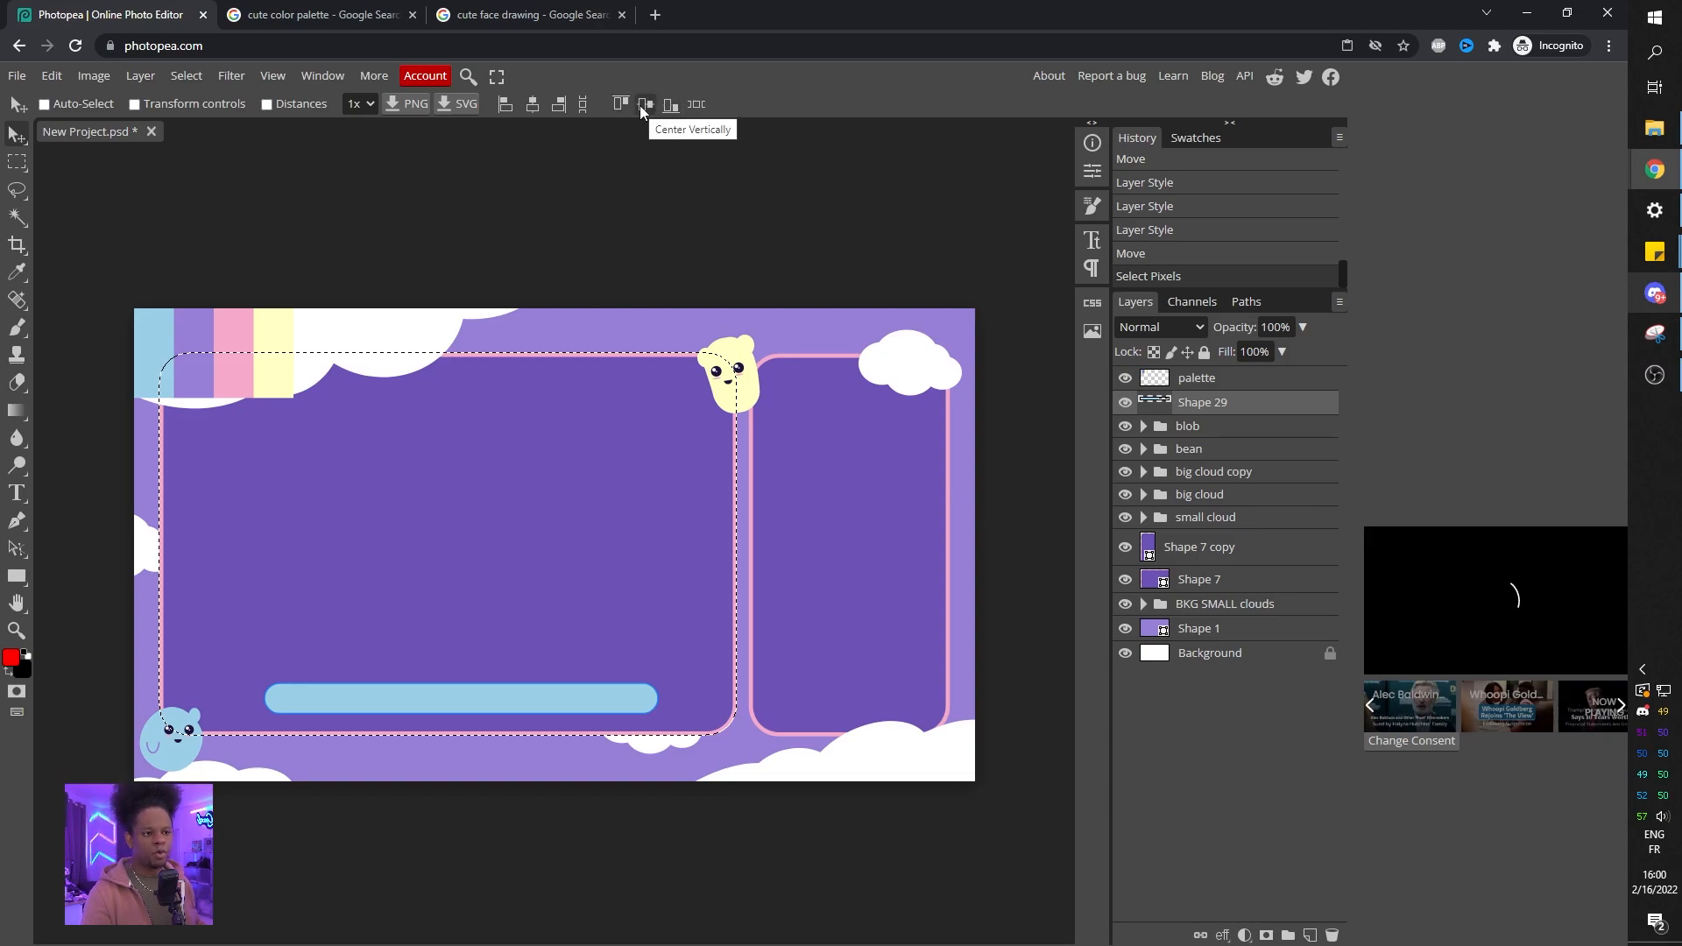
click(531, 104)
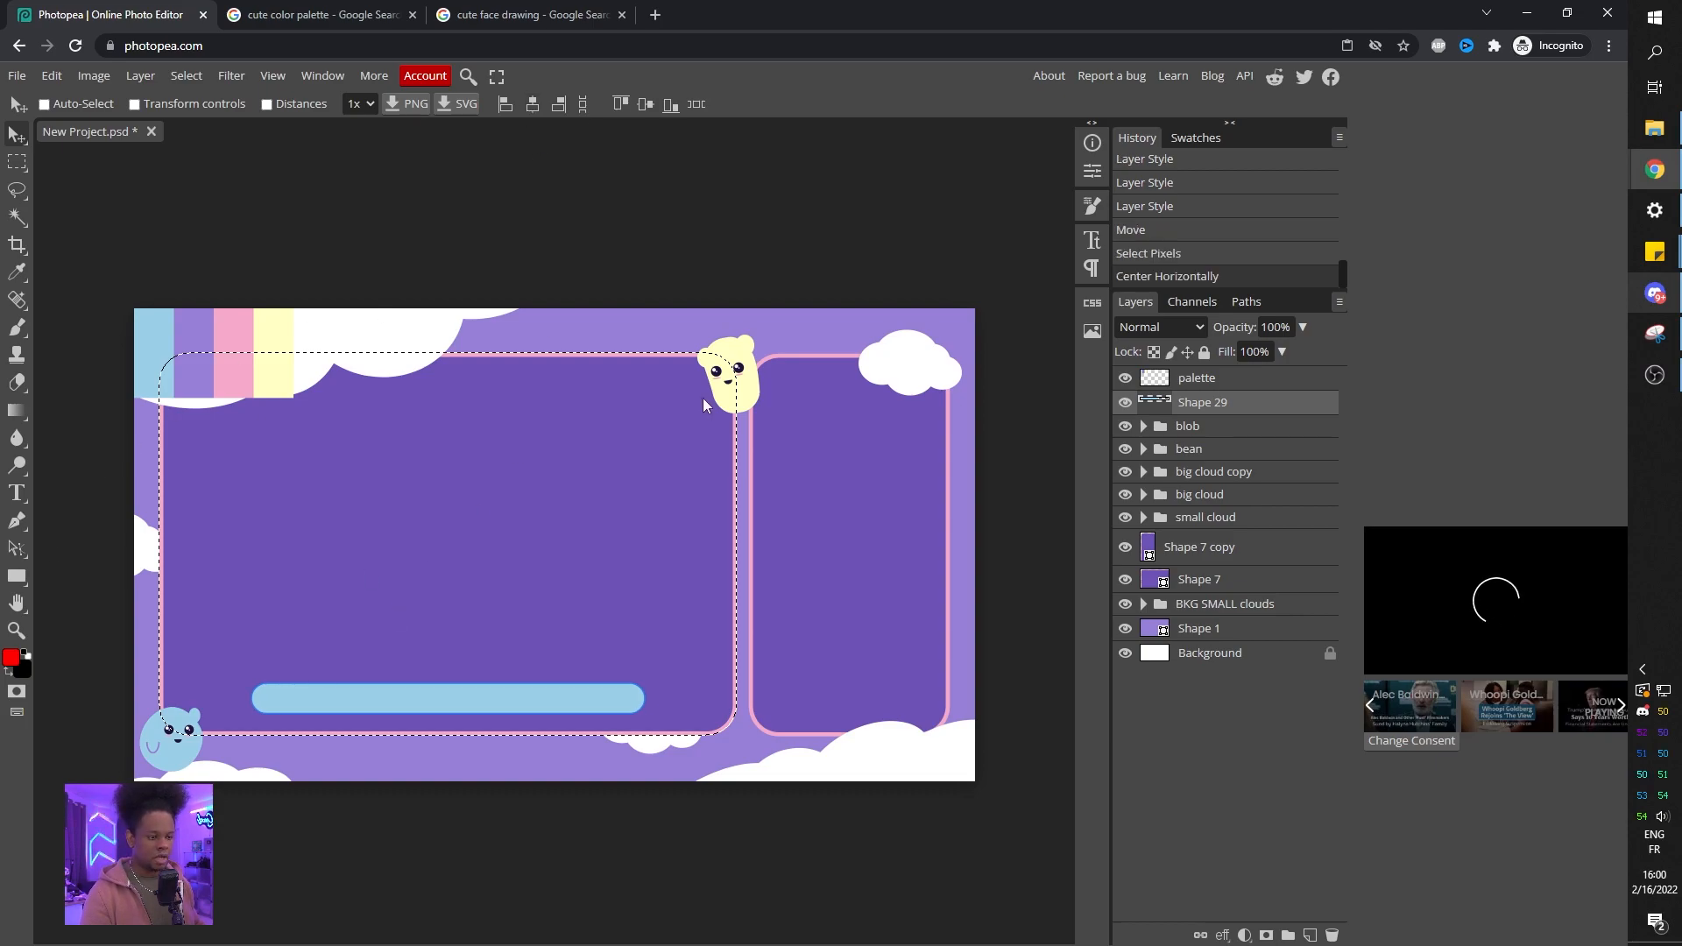
key(ctrl+d)
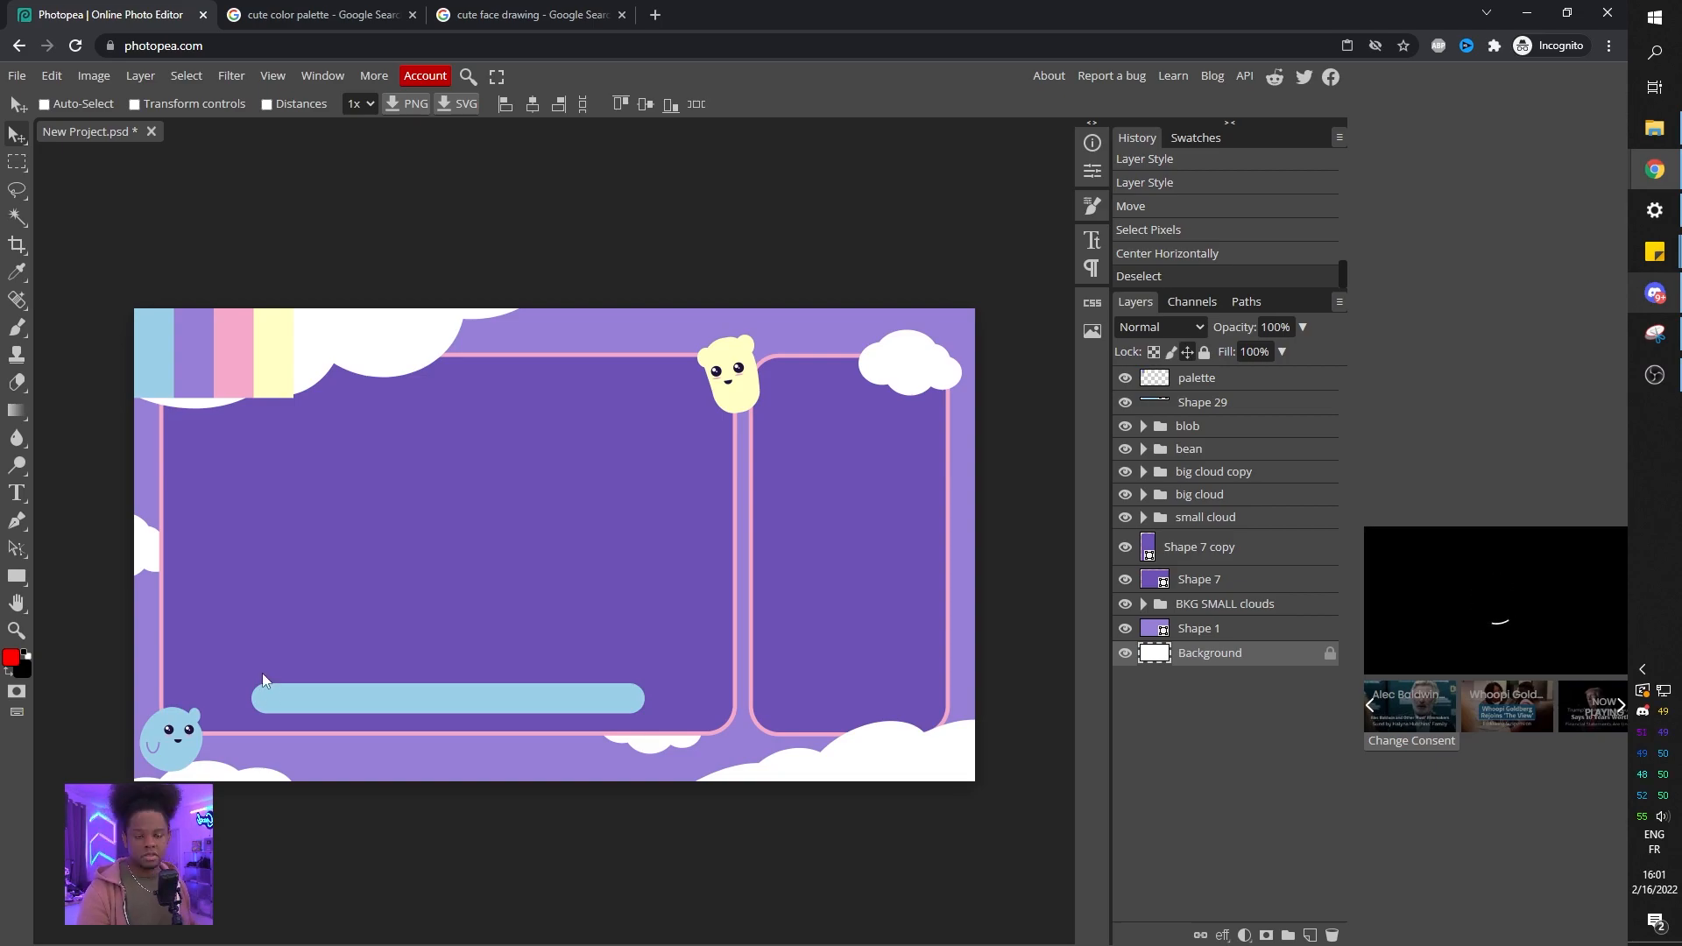
Draw a small rounded square with a 30 px corner radius in the left panel.
click(16, 581)
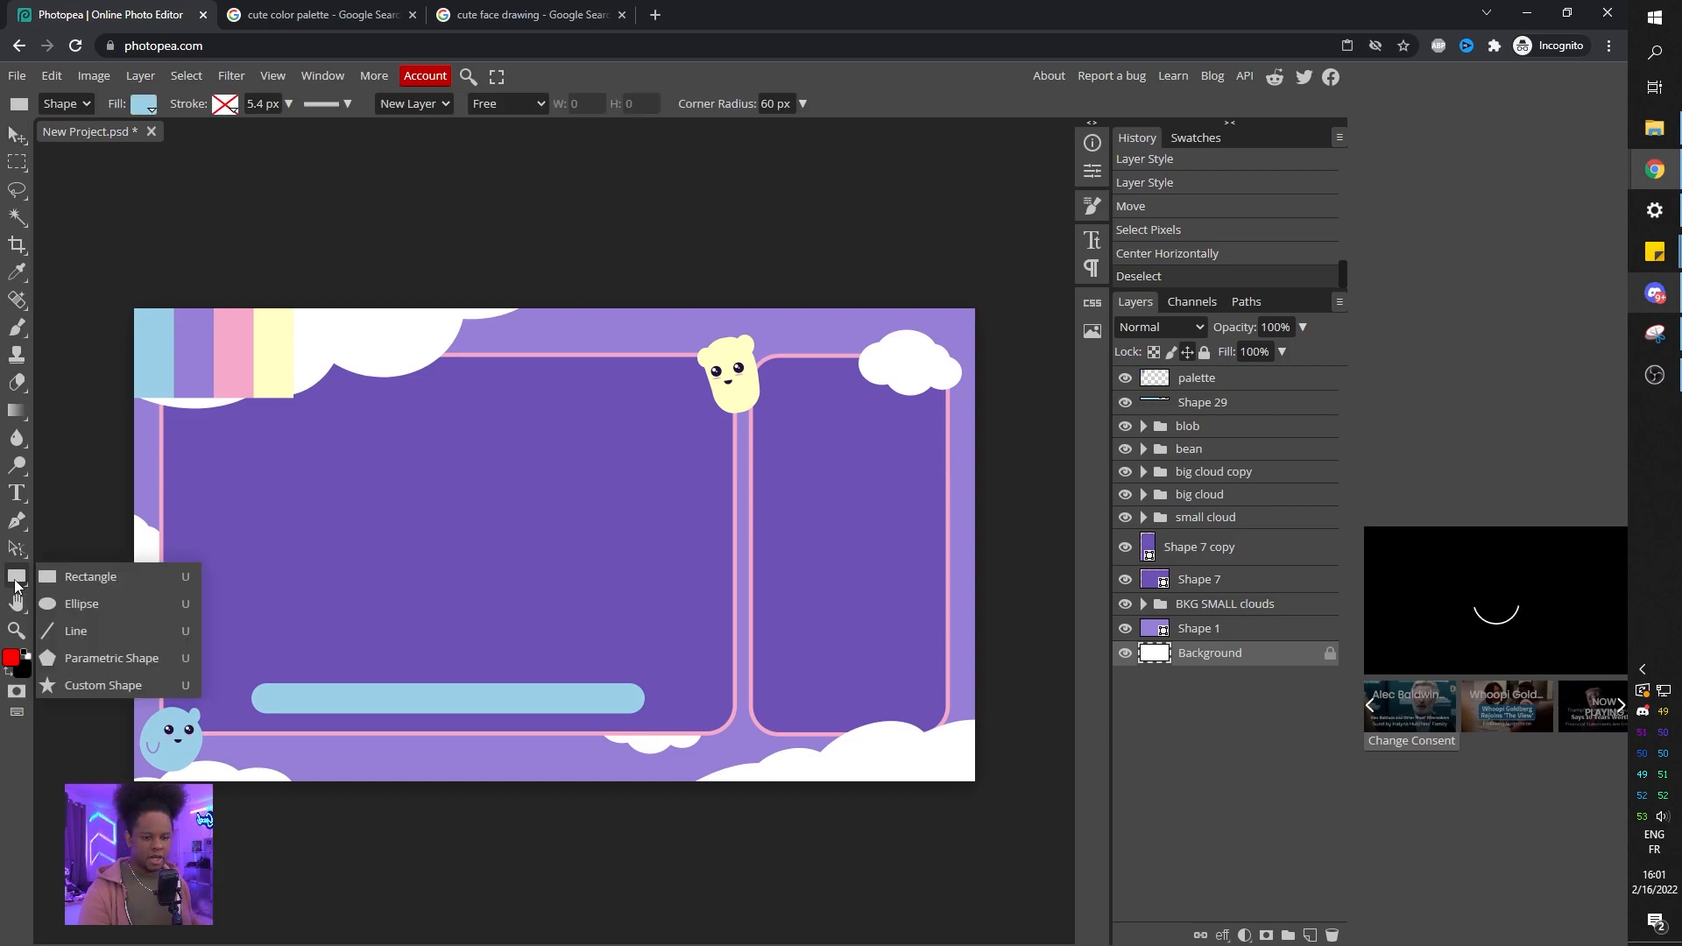
click(99, 576)
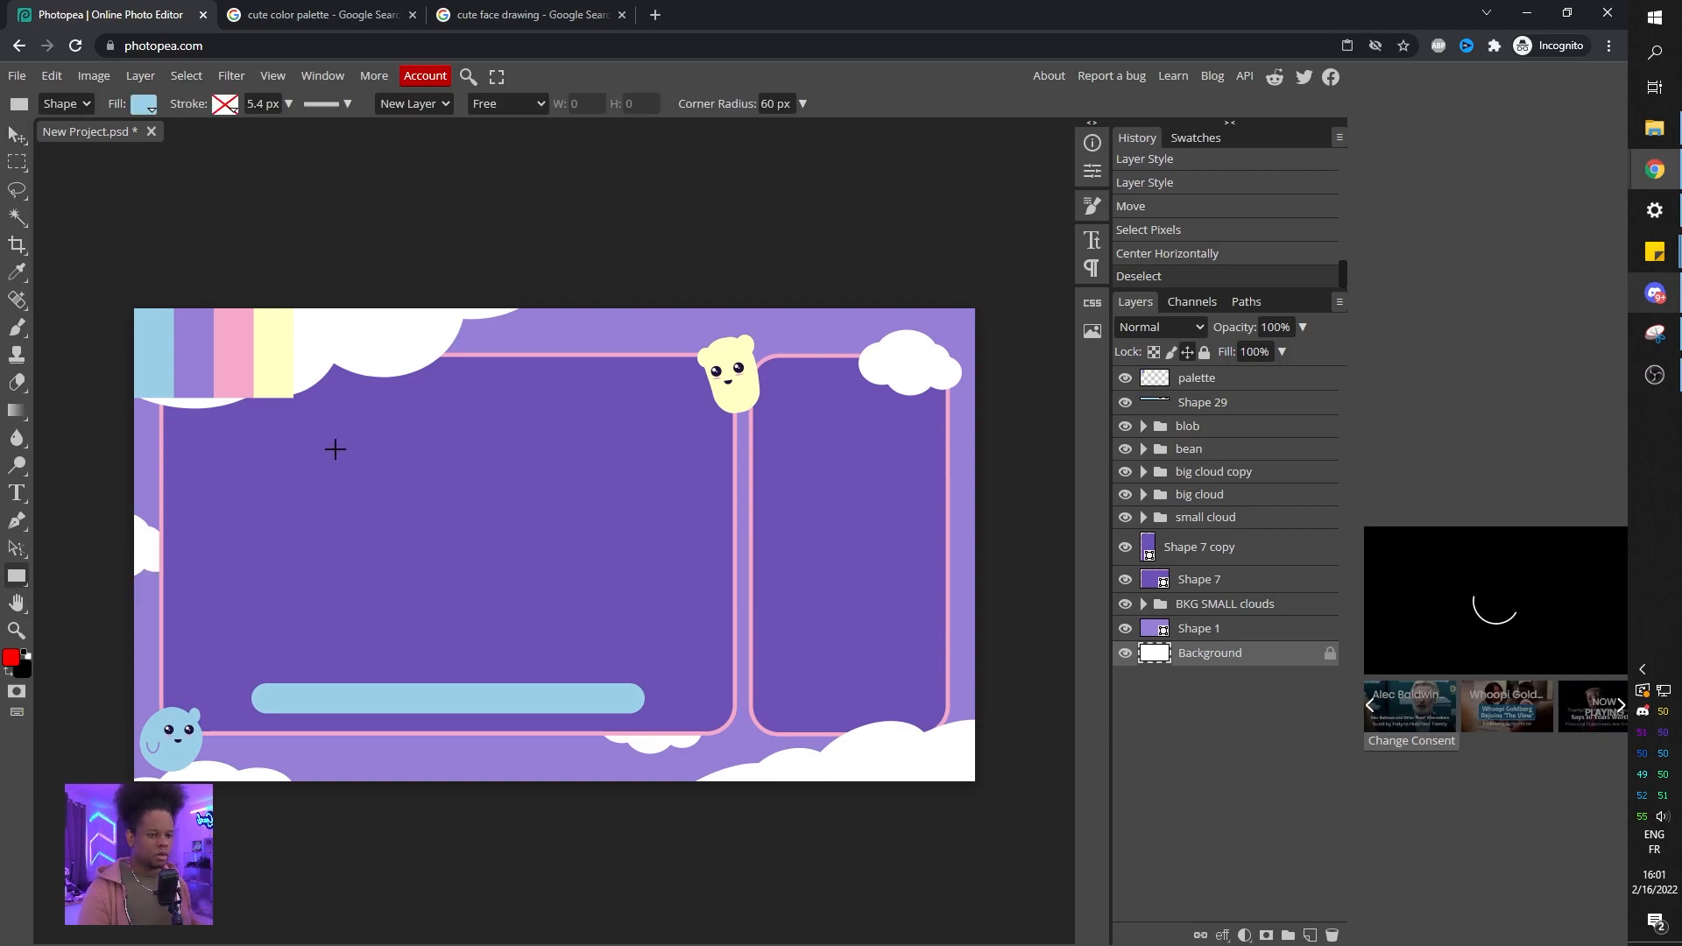
drag(336, 450, 488, 596)
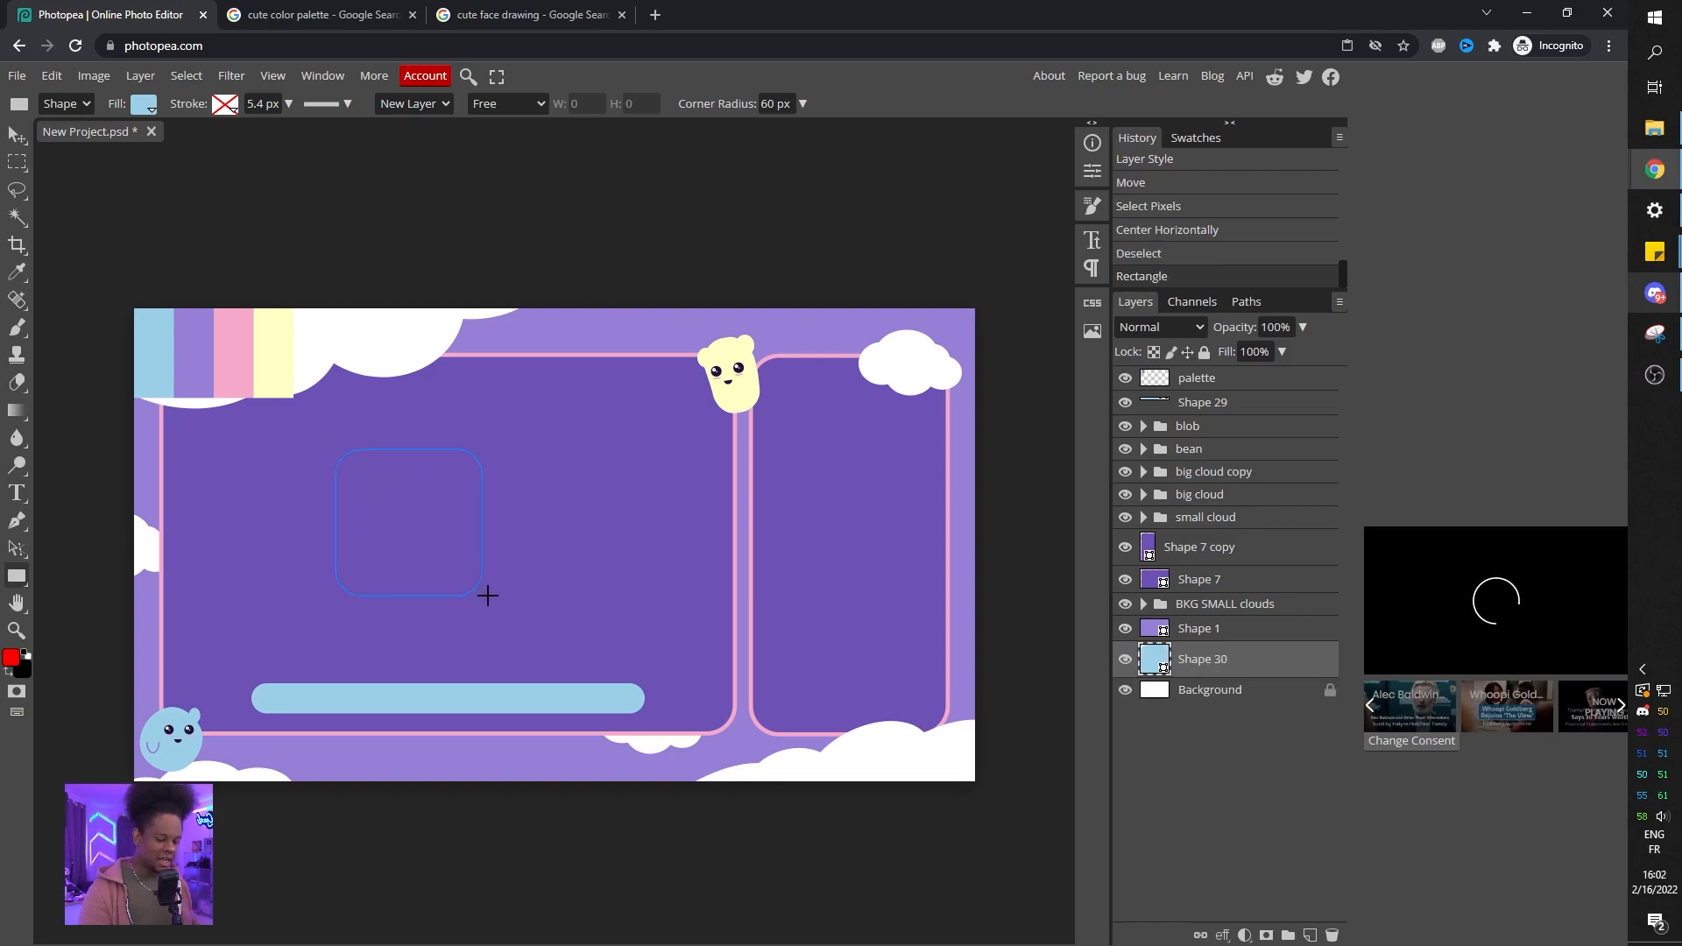
key(ctrl+z)
drag(767, 103, 760, 103)
drag(383, 484, 483, 585)
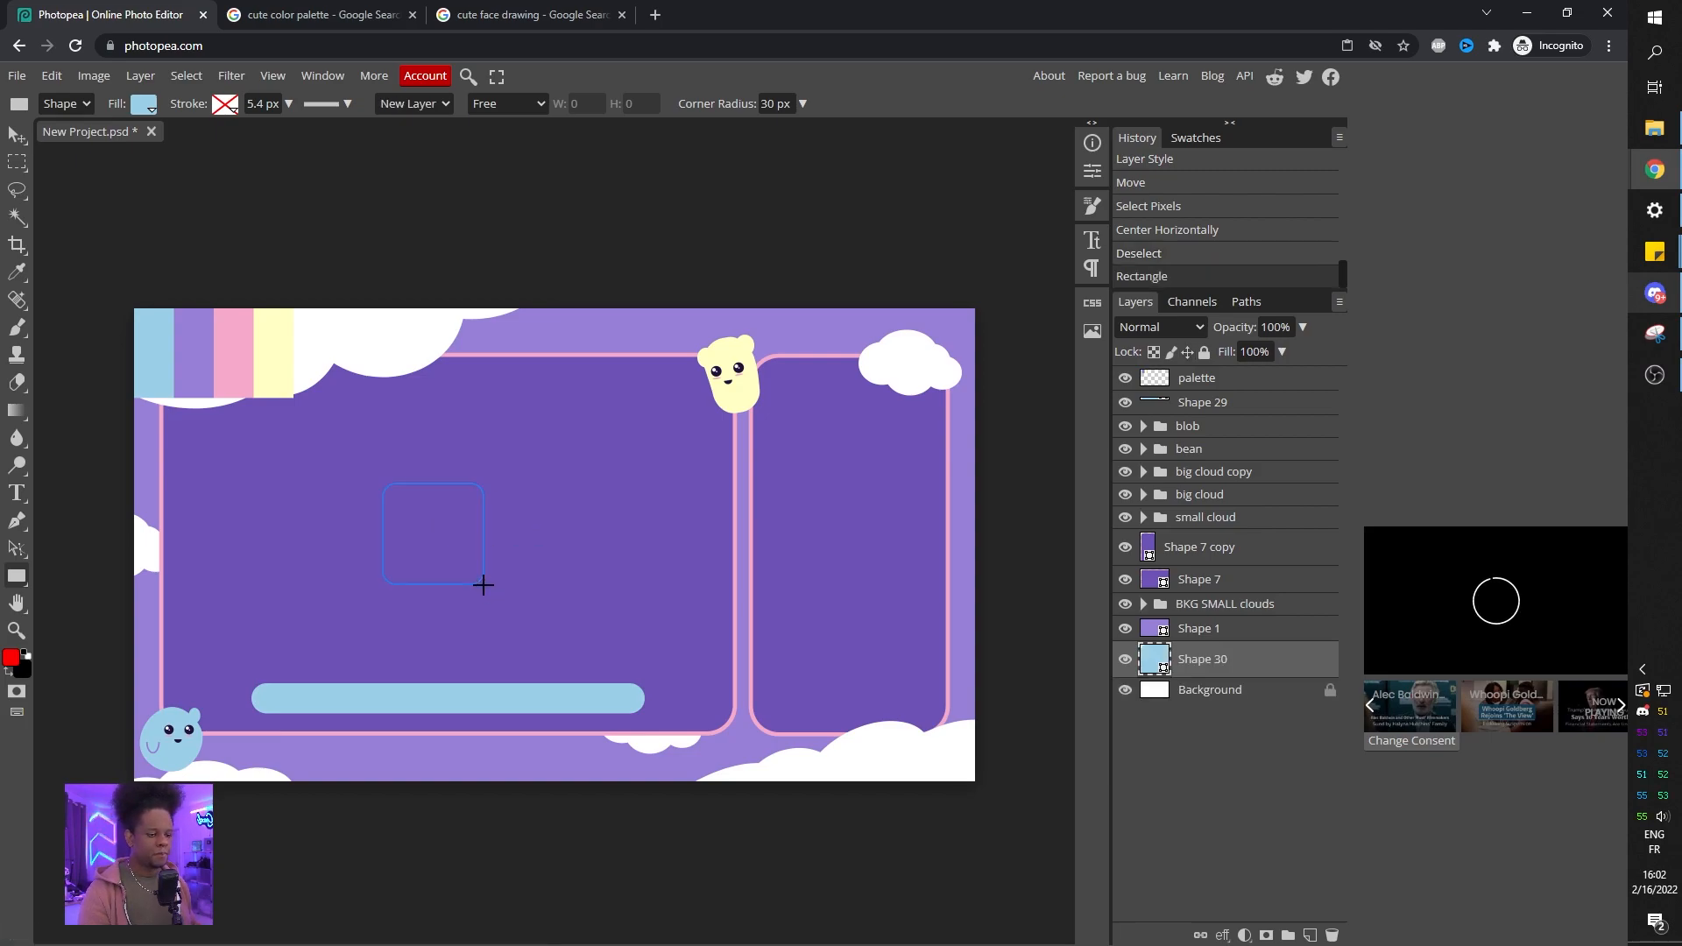
Move the square's layer above the bar and rotate the square 45° into a diamond.
drag(1174, 659, 1211, 401)
key(ctrl+t)
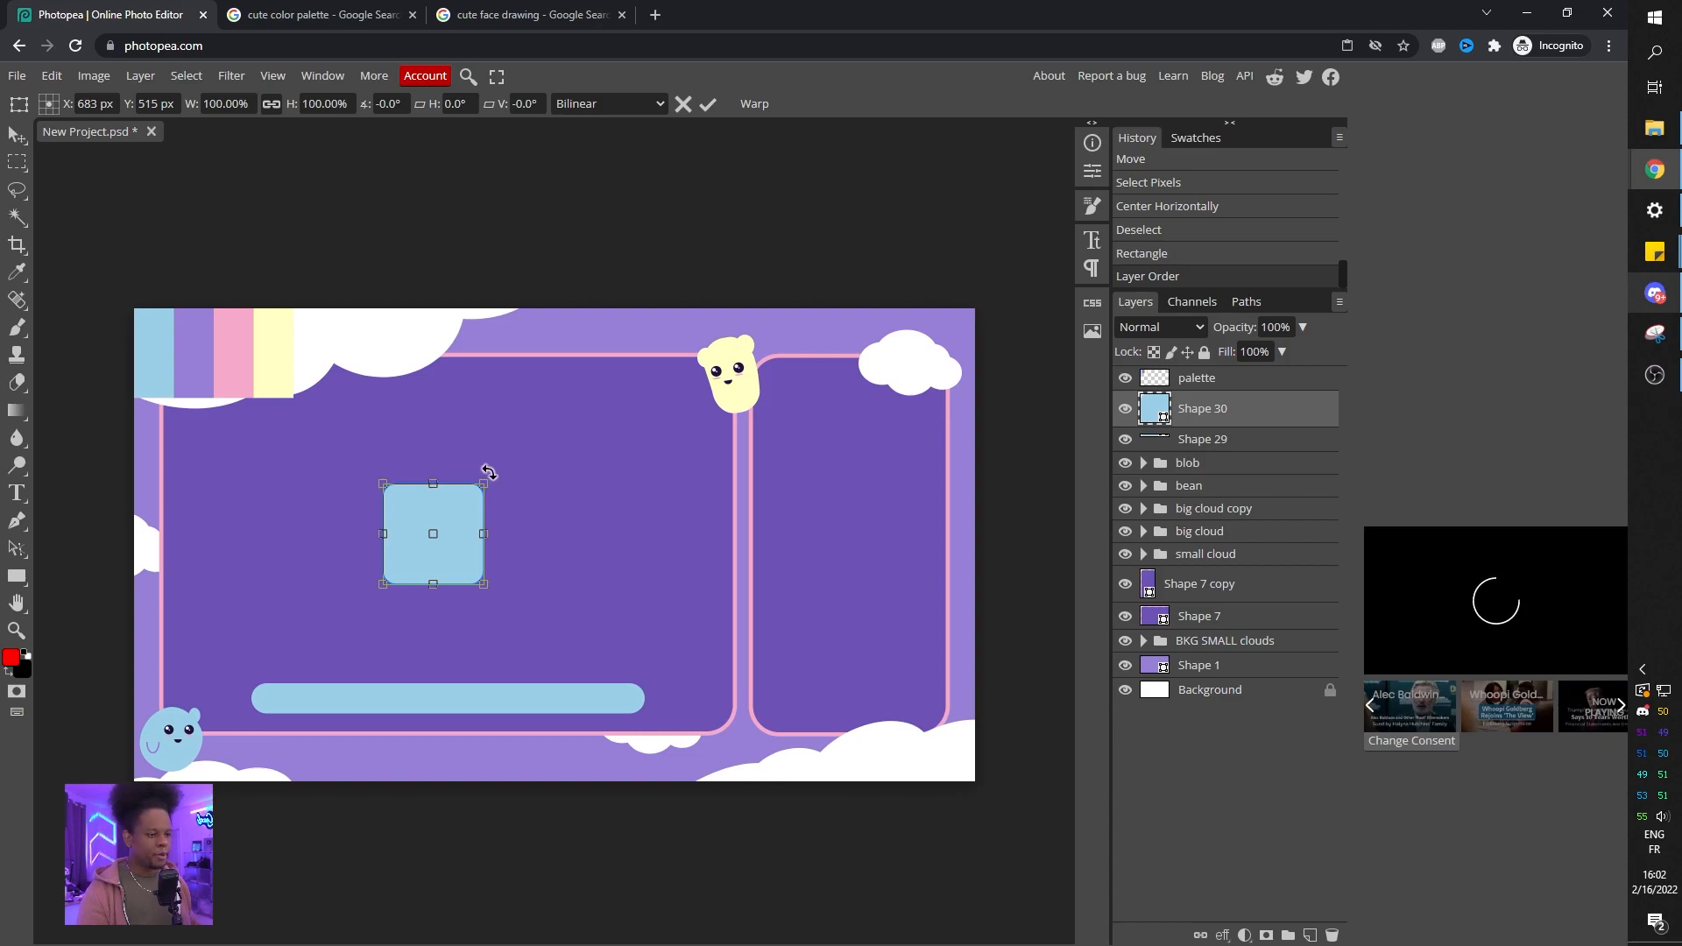
drag(496, 480, 494, 536)
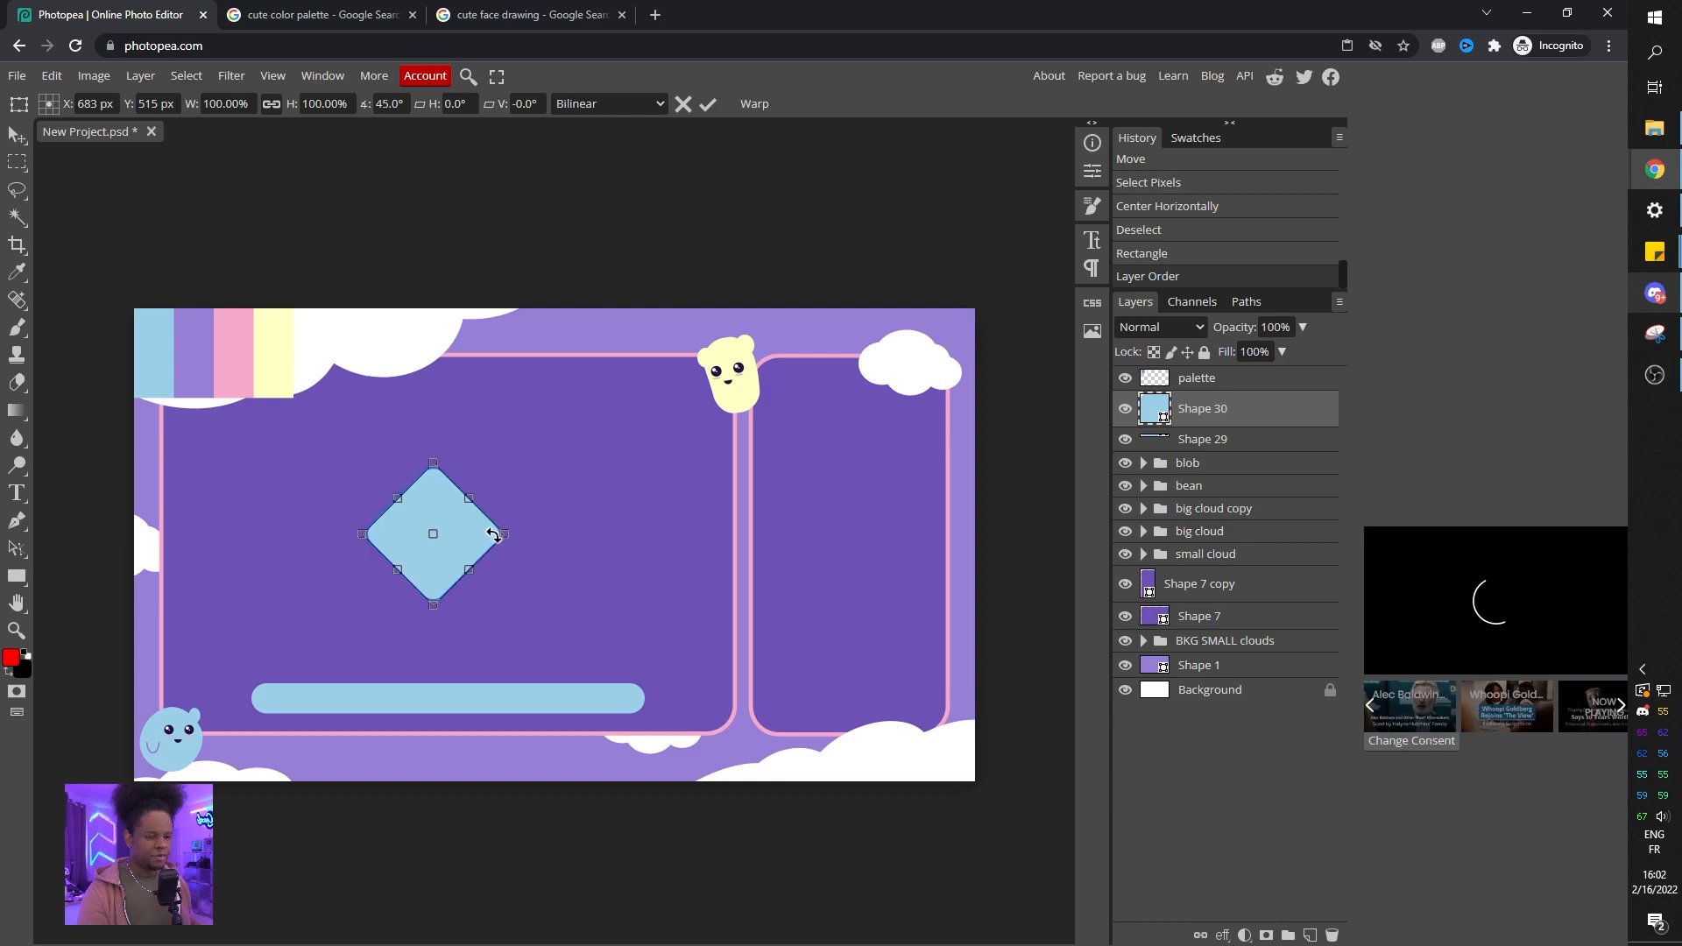
right_click(440, 508)
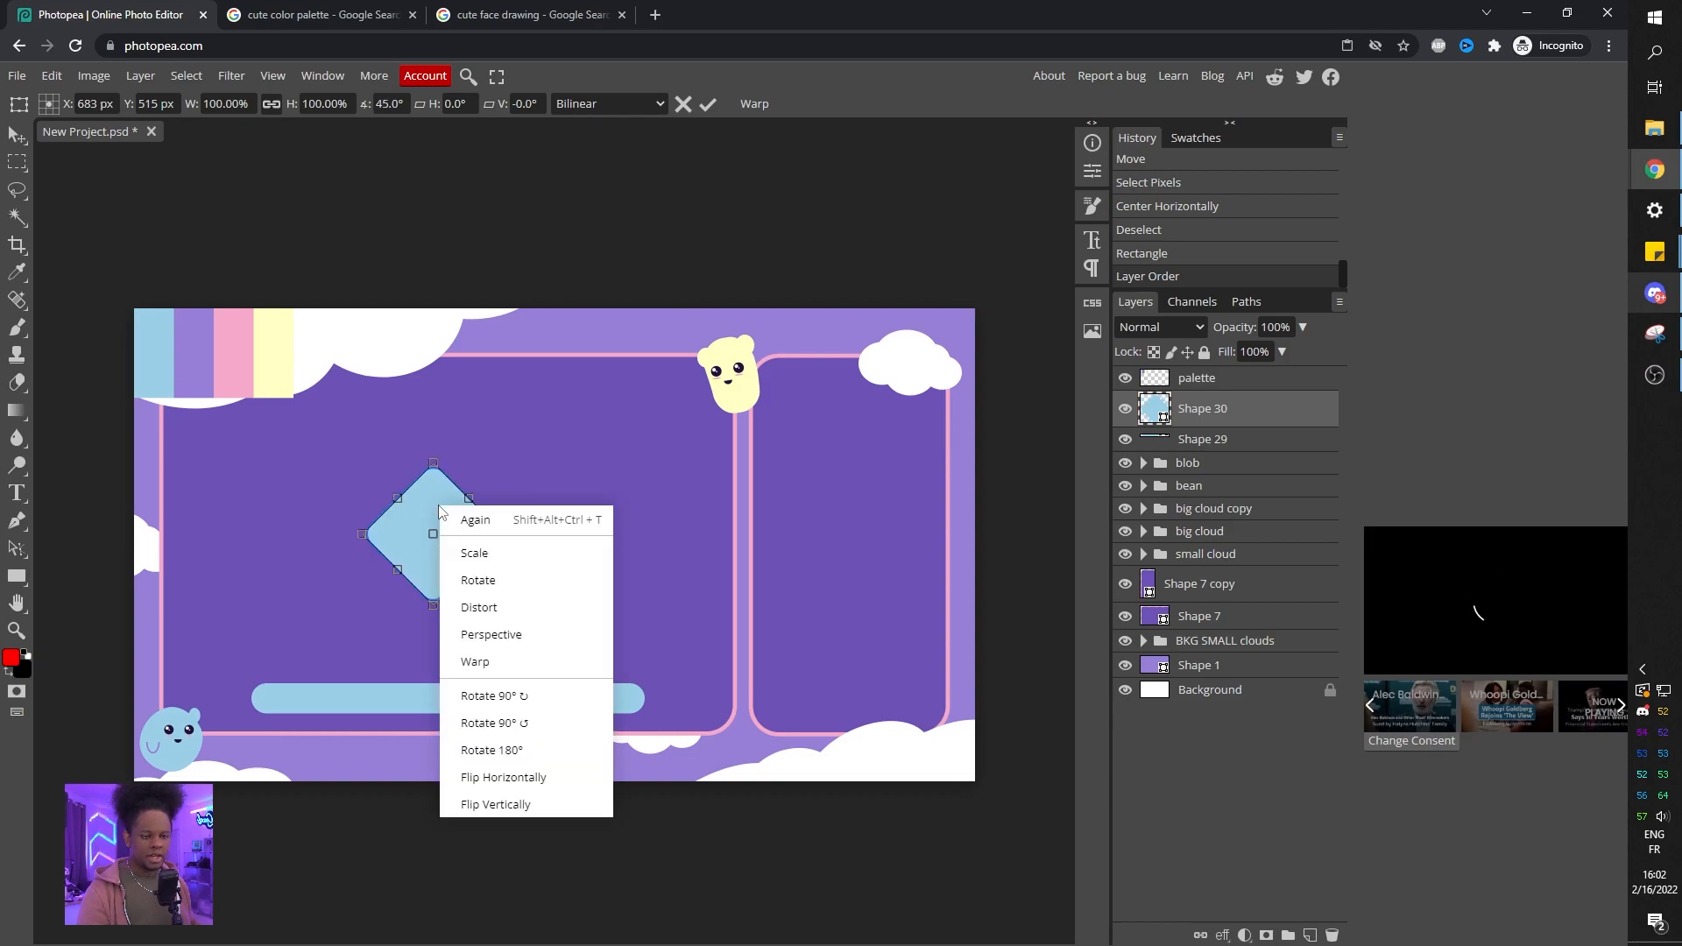
click(470, 608)
drag(429, 480, 442, 401)
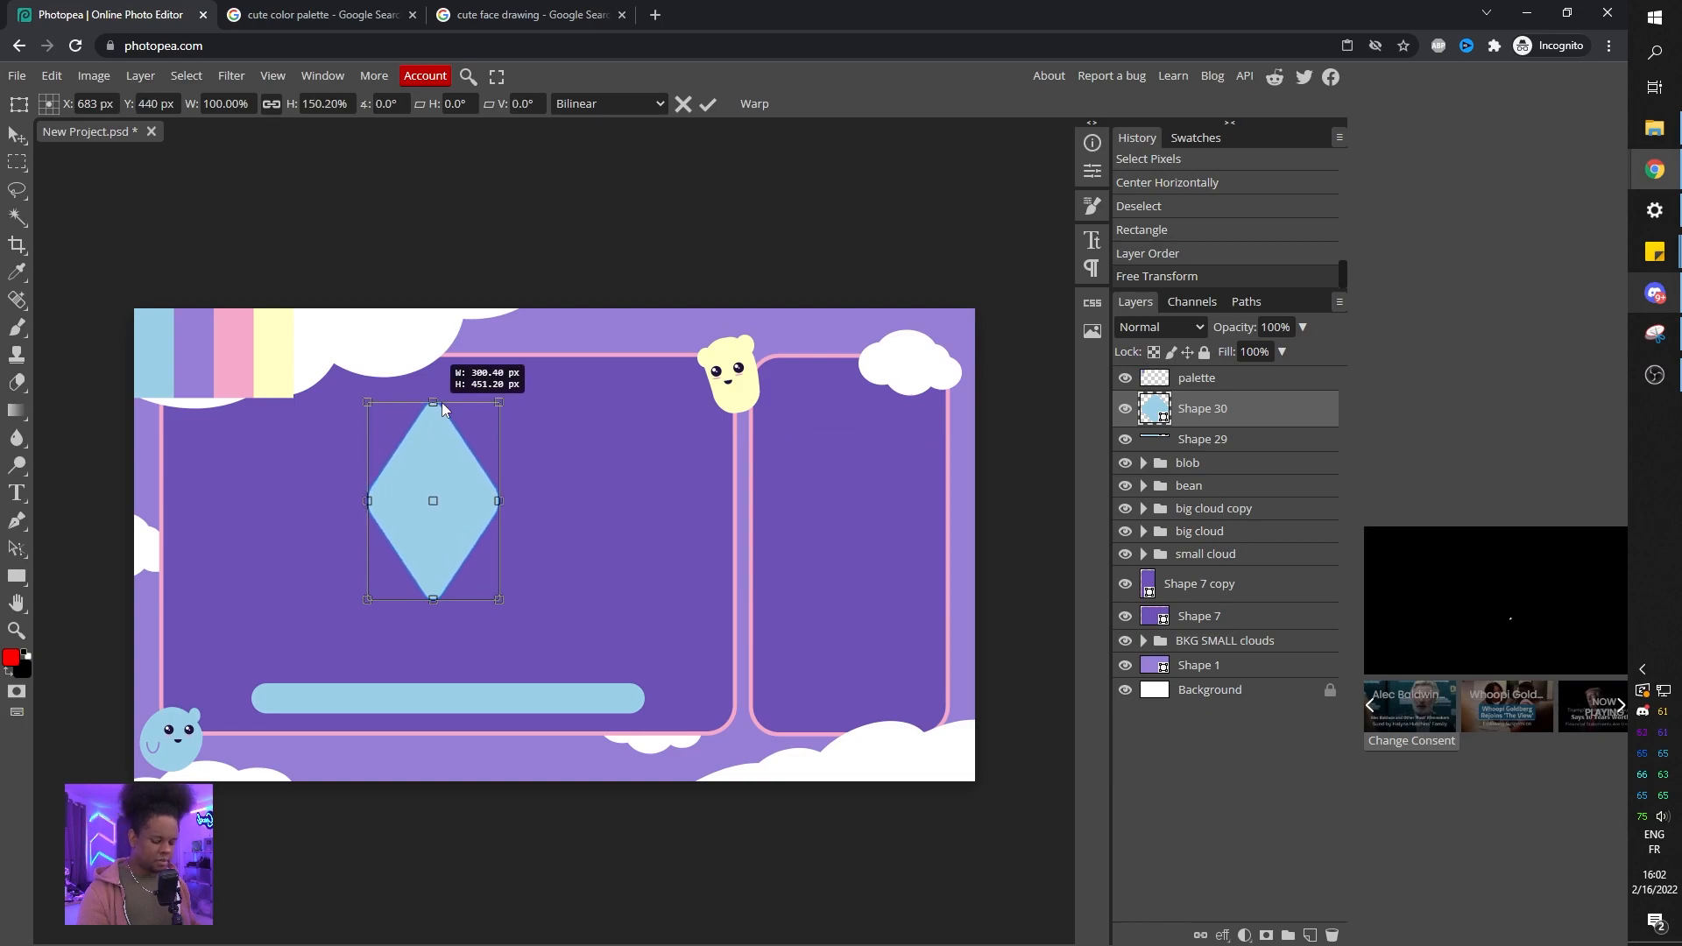
key(Escape)
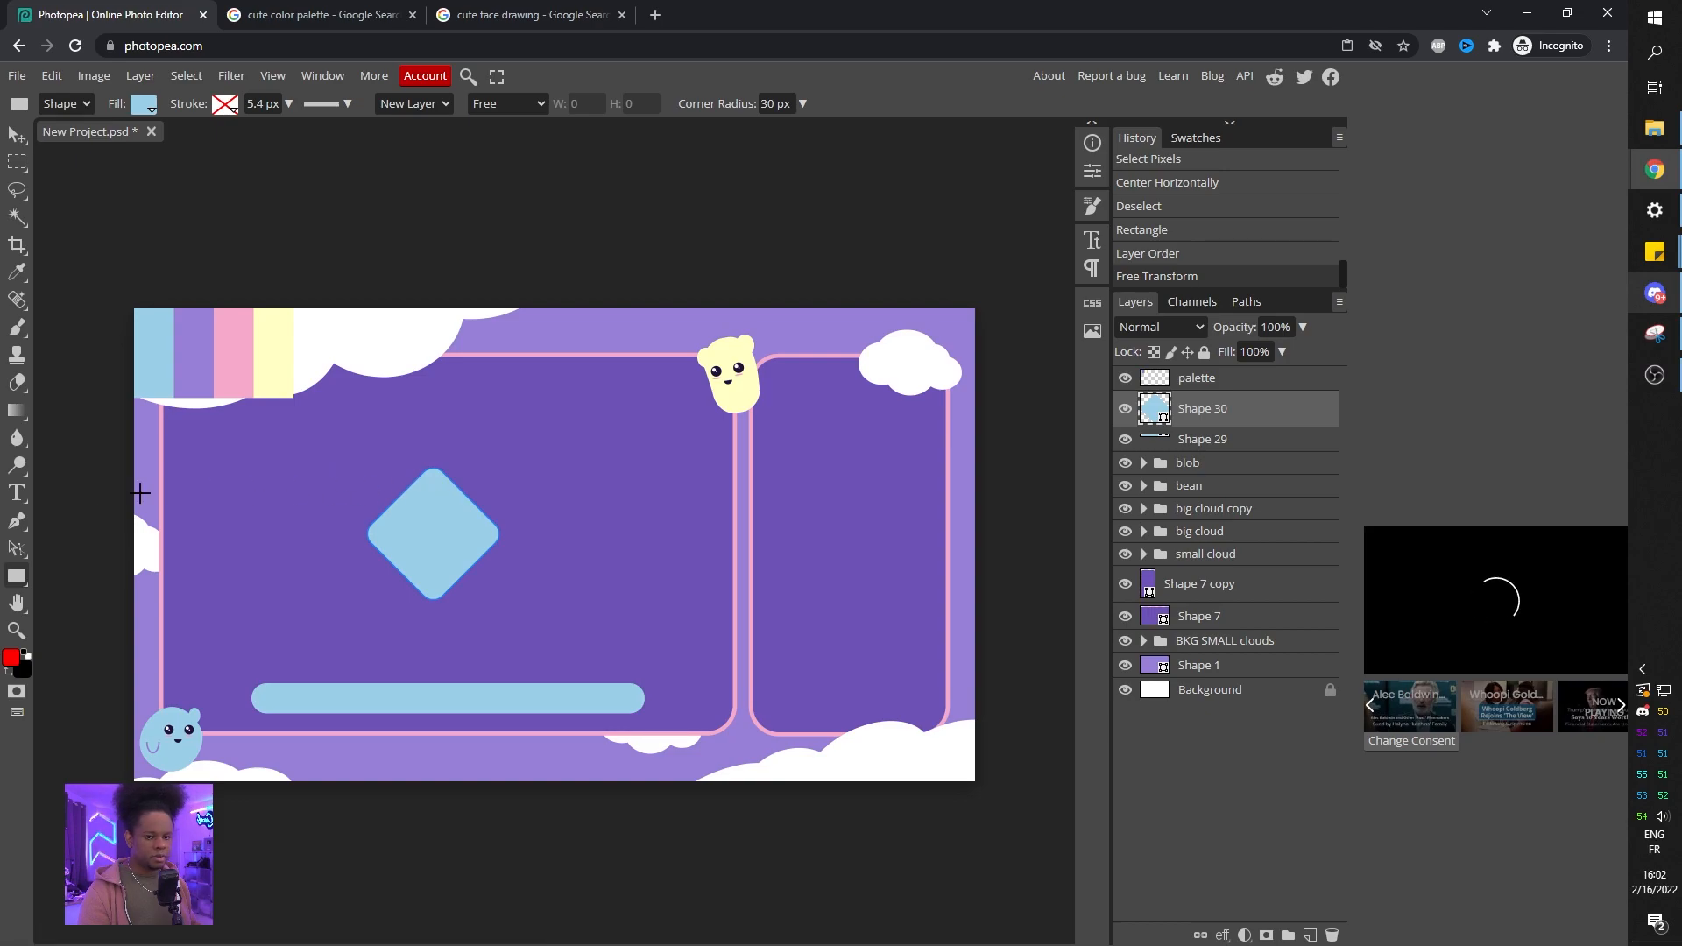
Drag the diamond's top anchor points upward to stretch it into a tall gem shape.
click(17, 520)
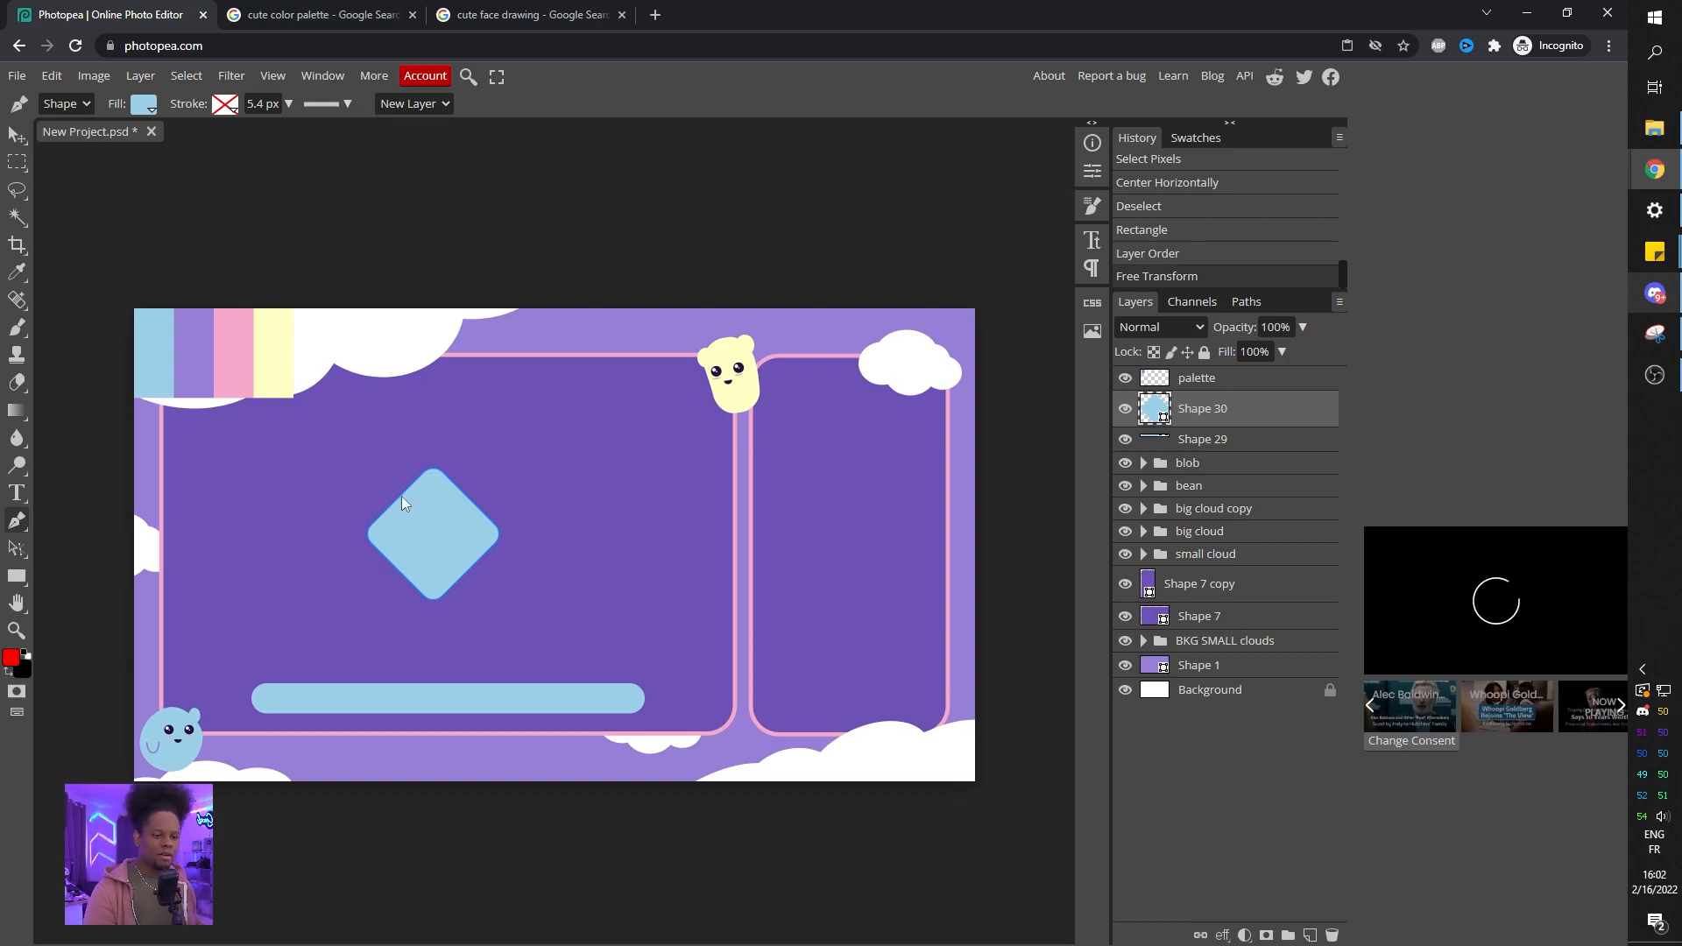
scroll(401, 496, up, 5)
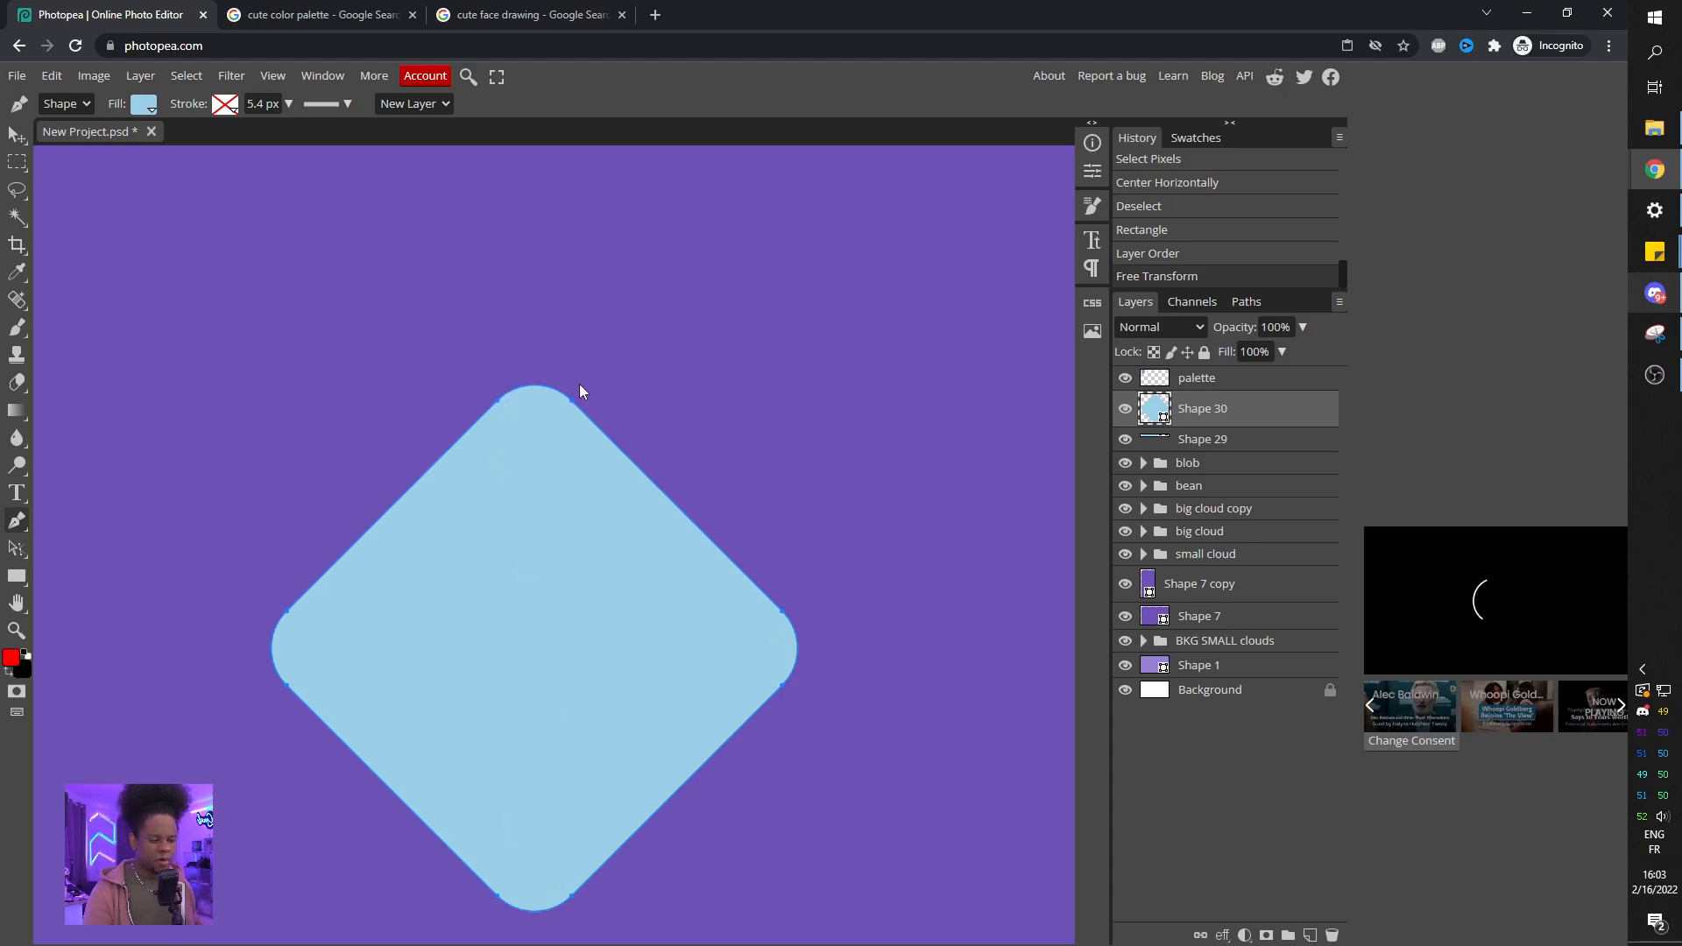
click(480, 422)
key(ctrl+z)
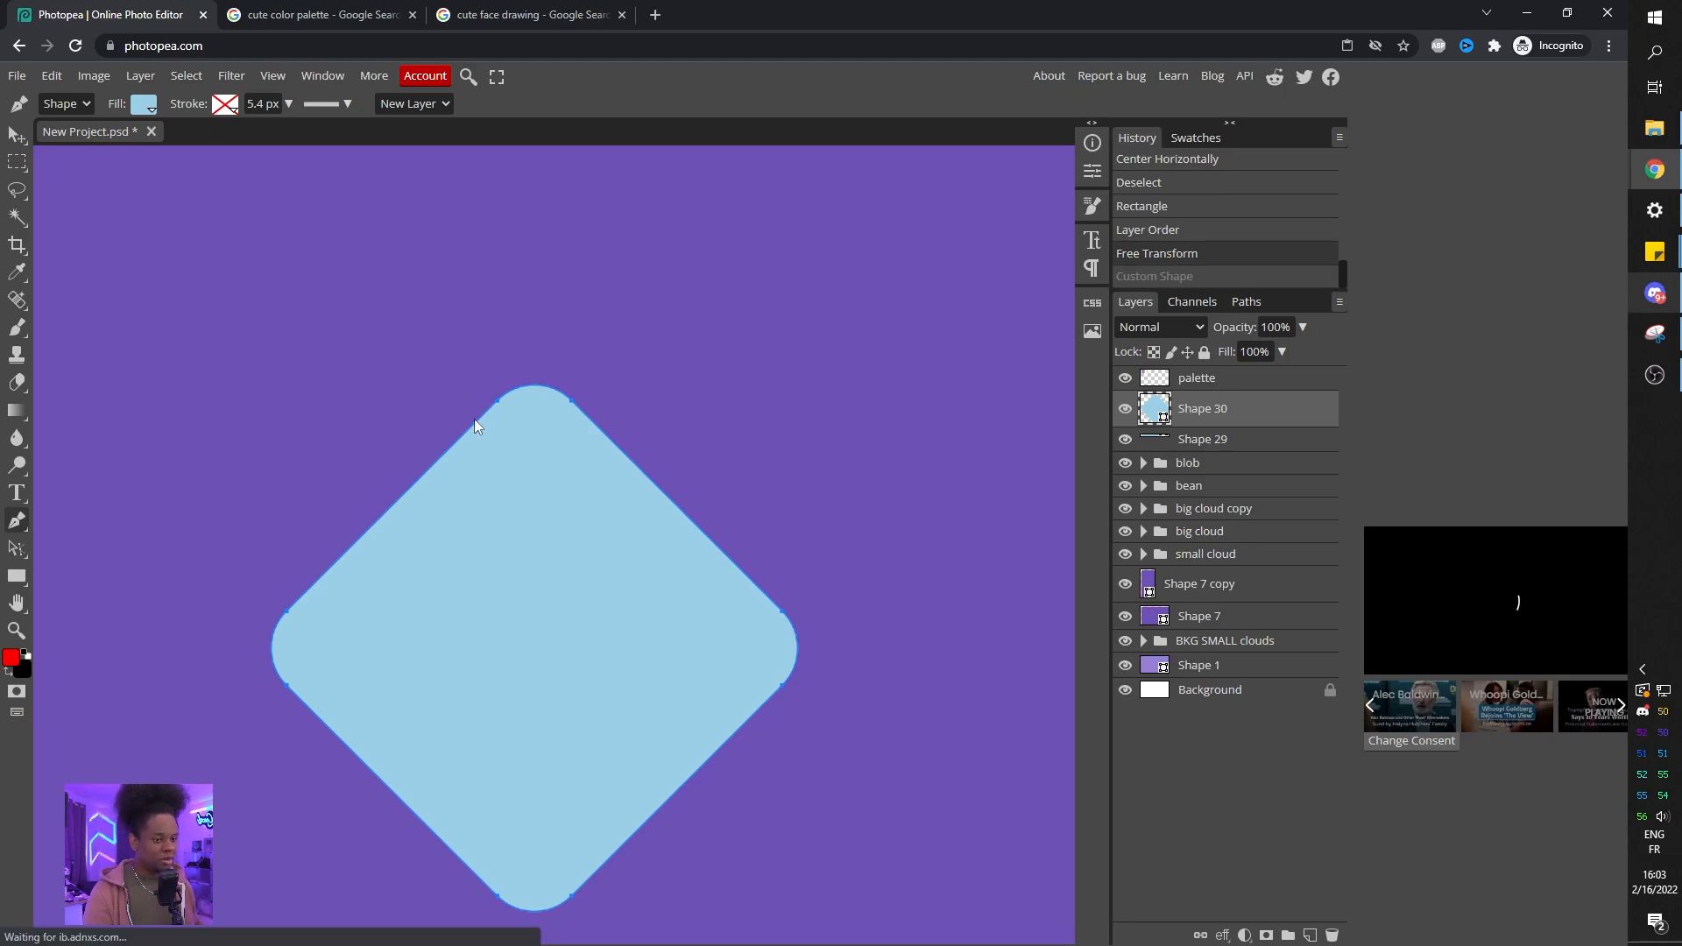
click(445, 327)
drag(489, 403, 629, 449)
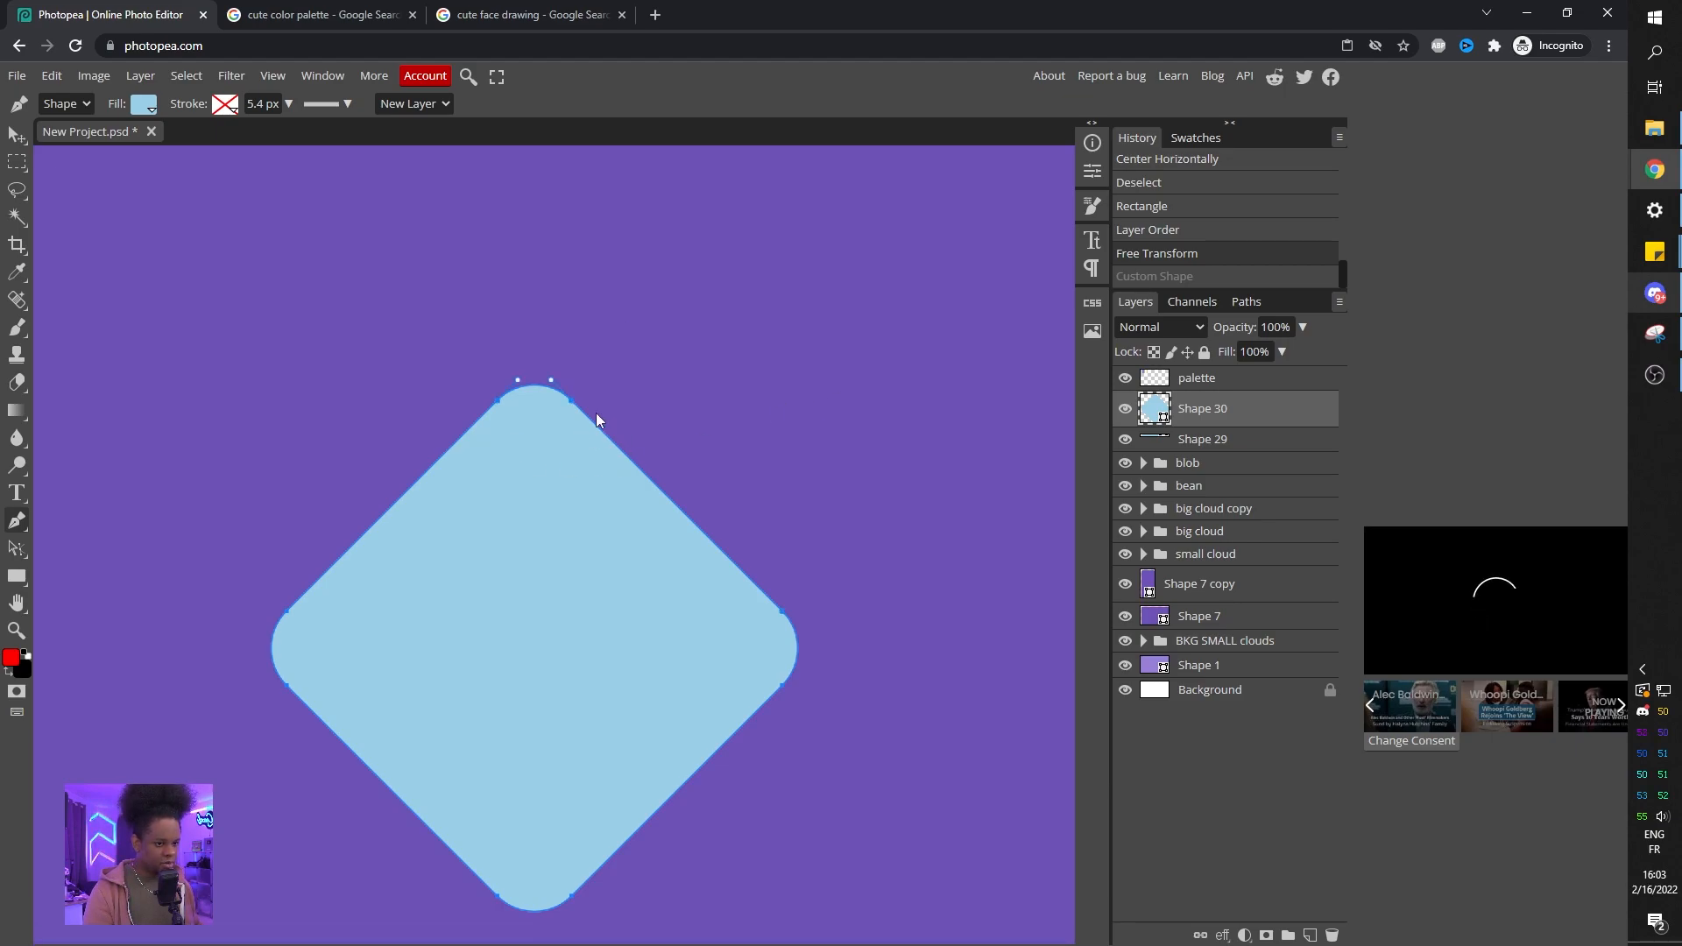
scroll(430, 331, up, 3)
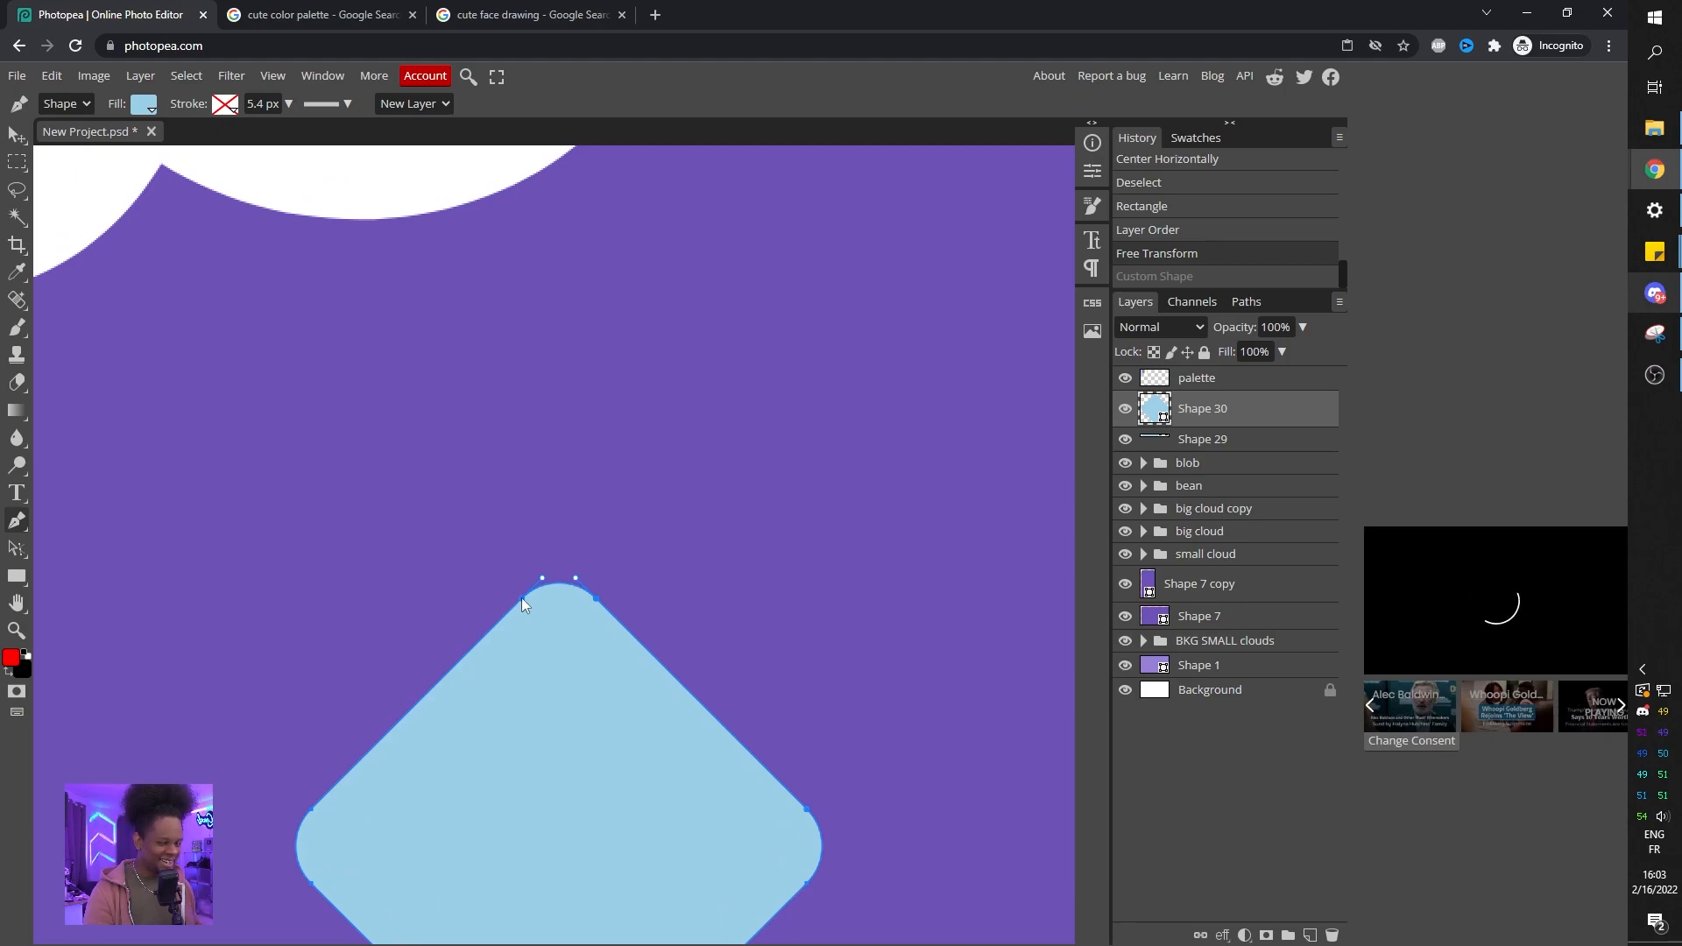
drag(523, 597, 603, 387)
scroll(576, 485, down, 3)
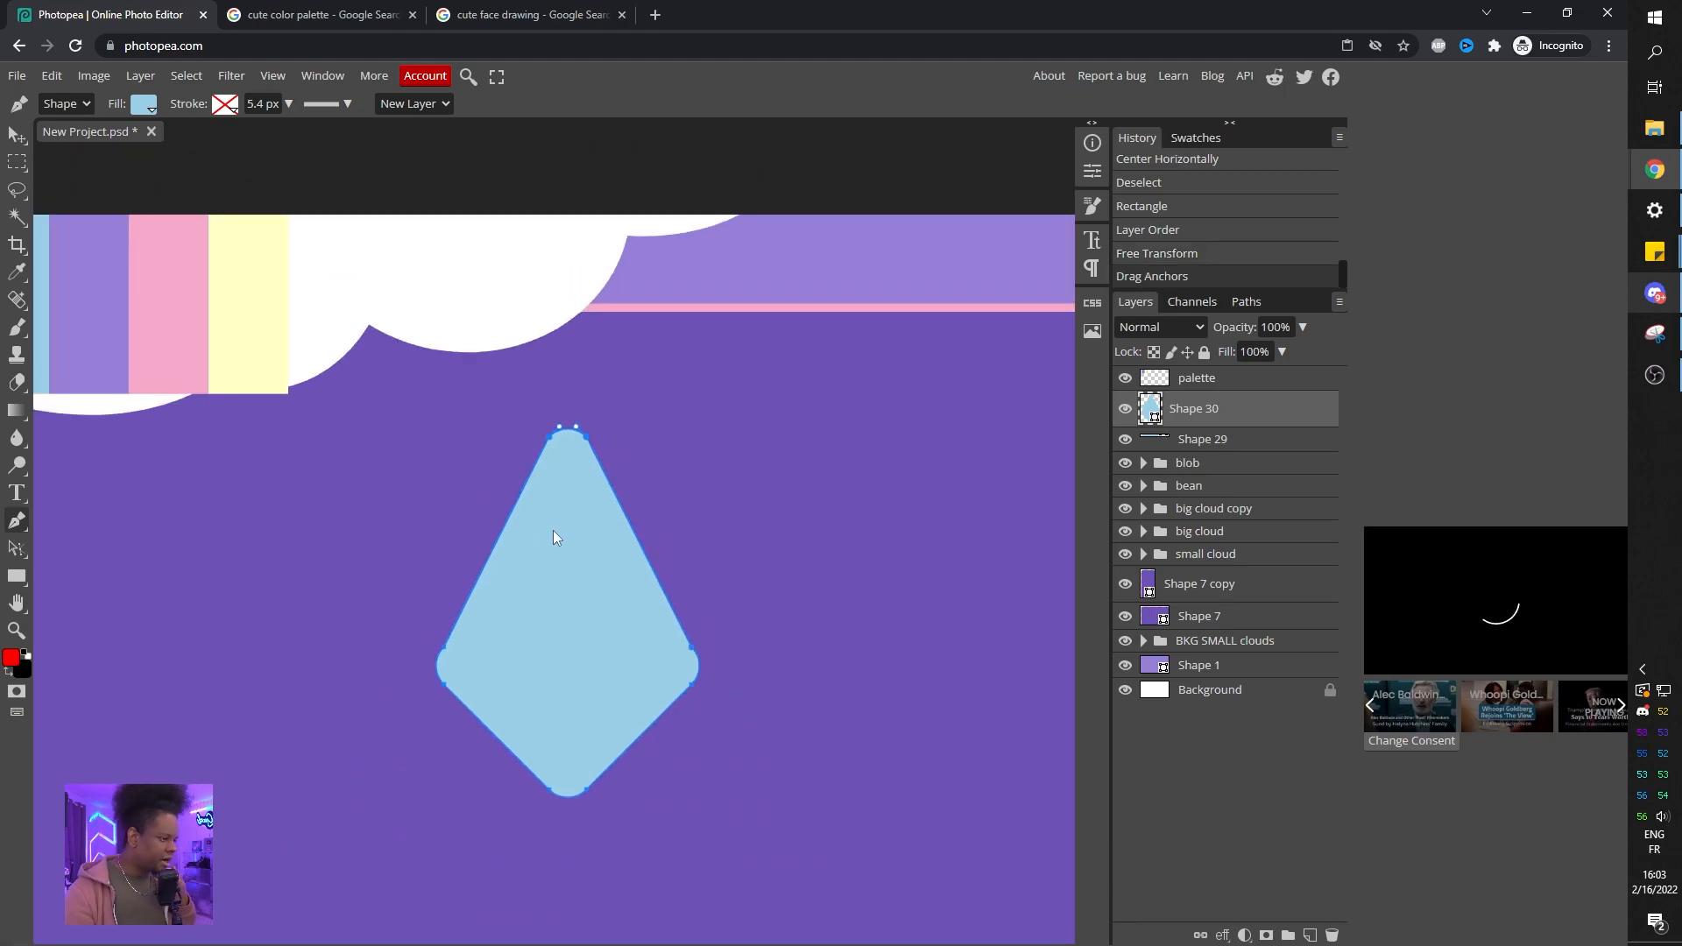
click(422, 589)
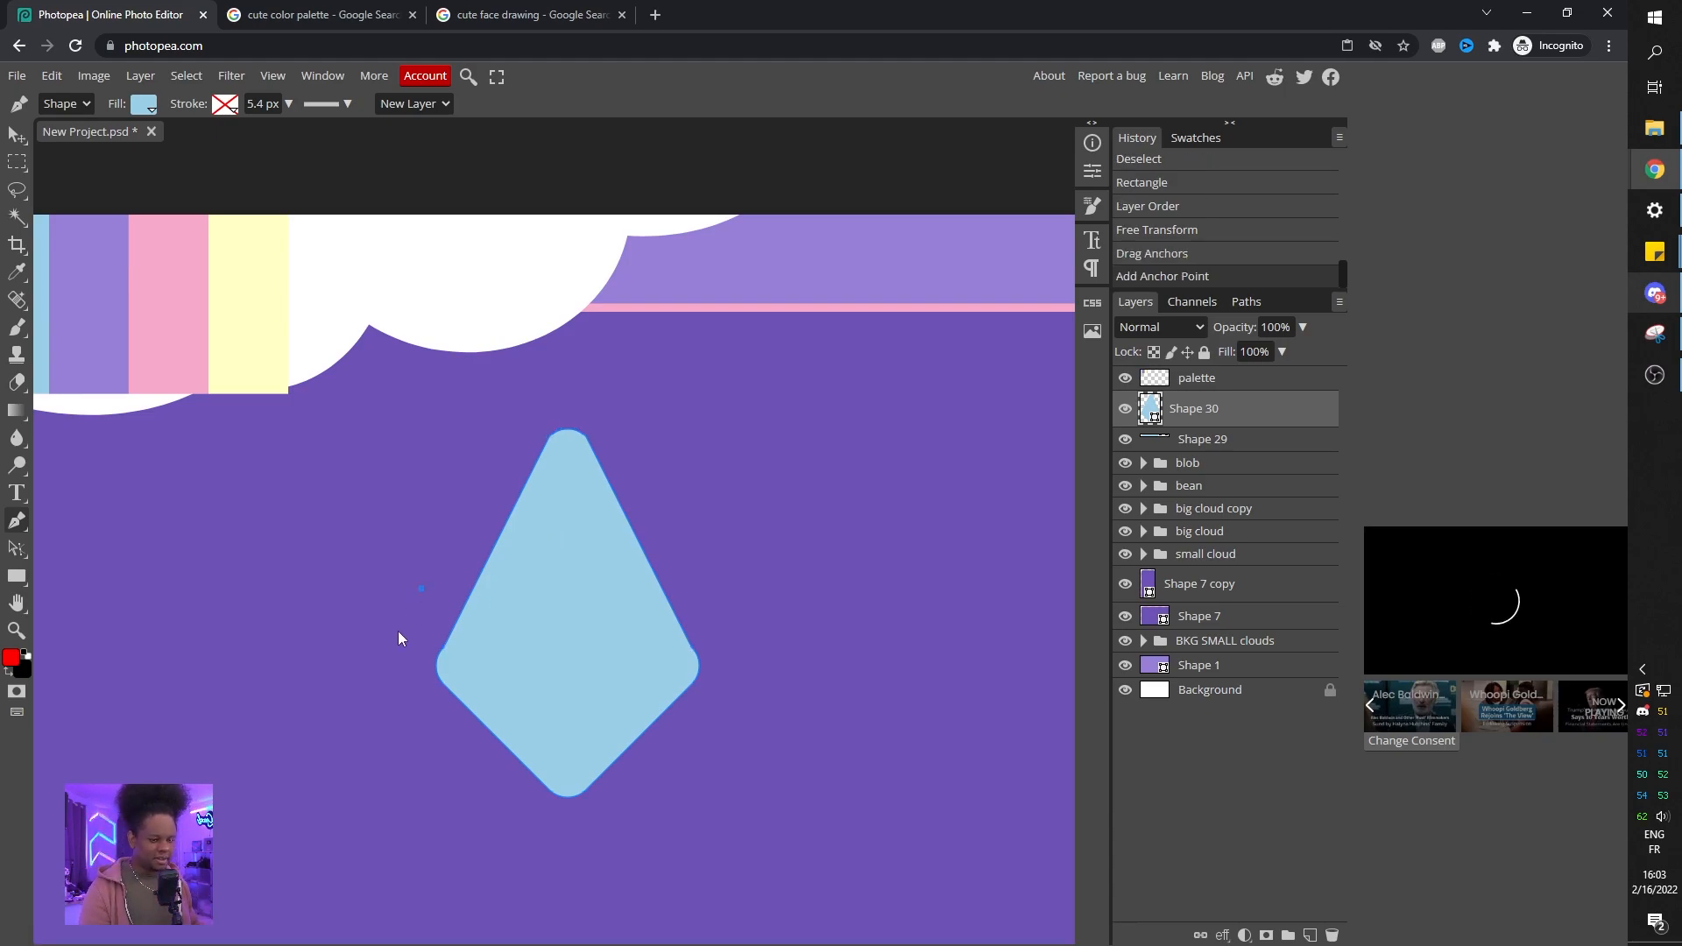
key(ctrl+z)
drag(399, 611, 727, 659)
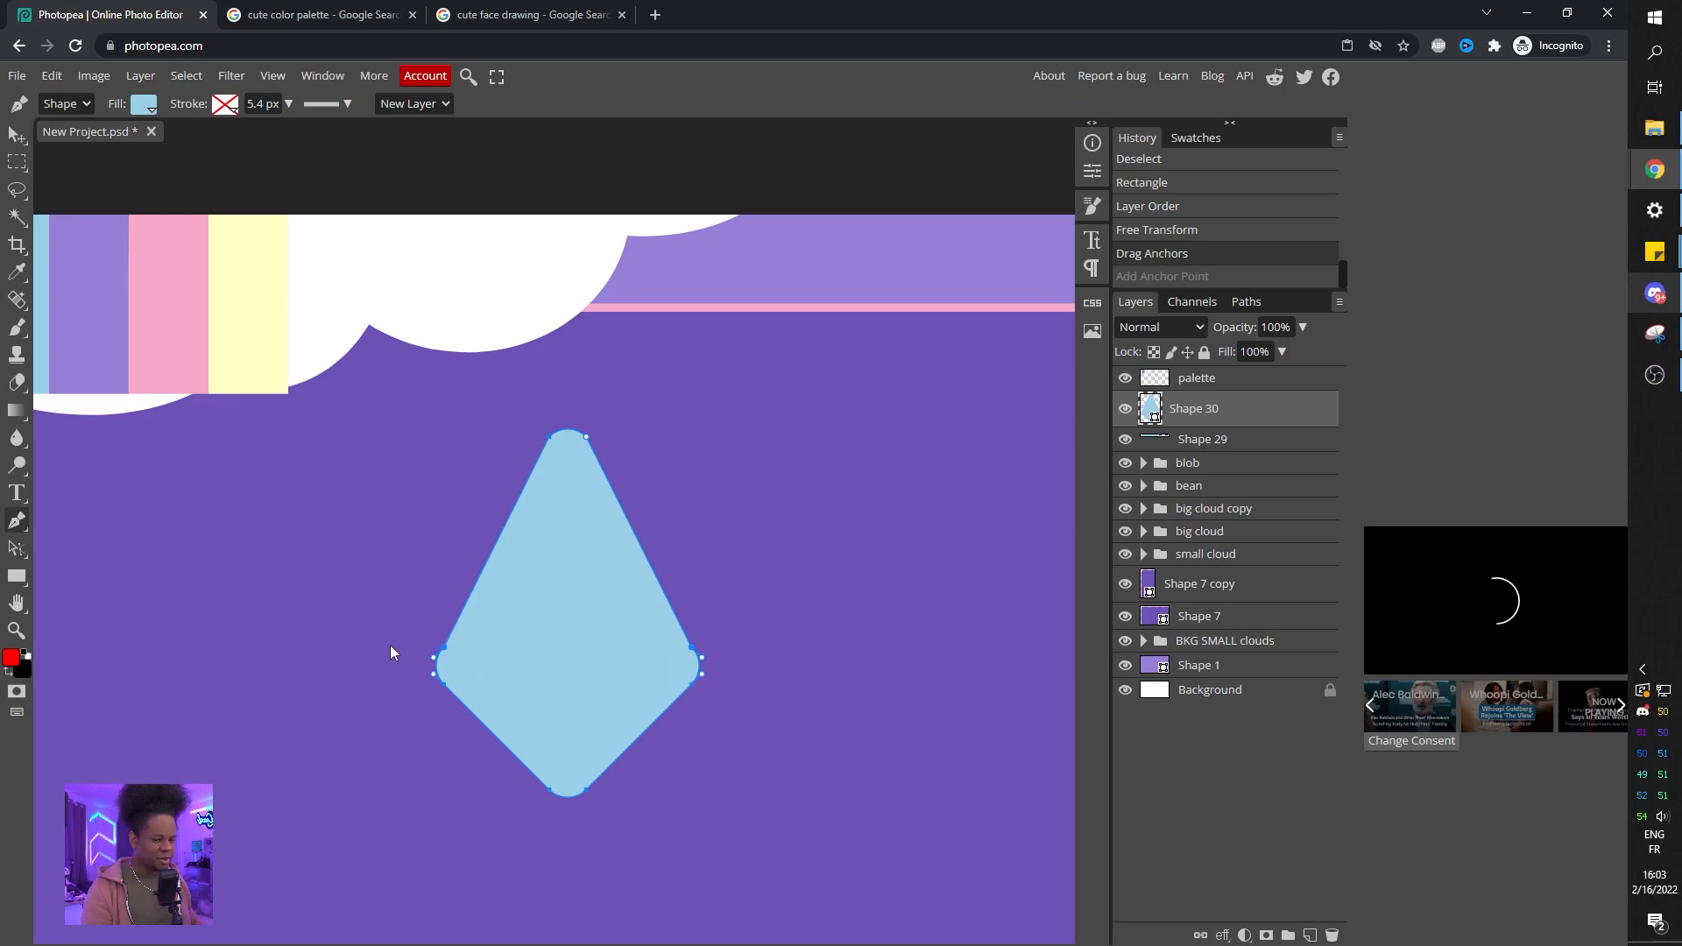
click(17, 134)
scroll(451, 474, down, 3)
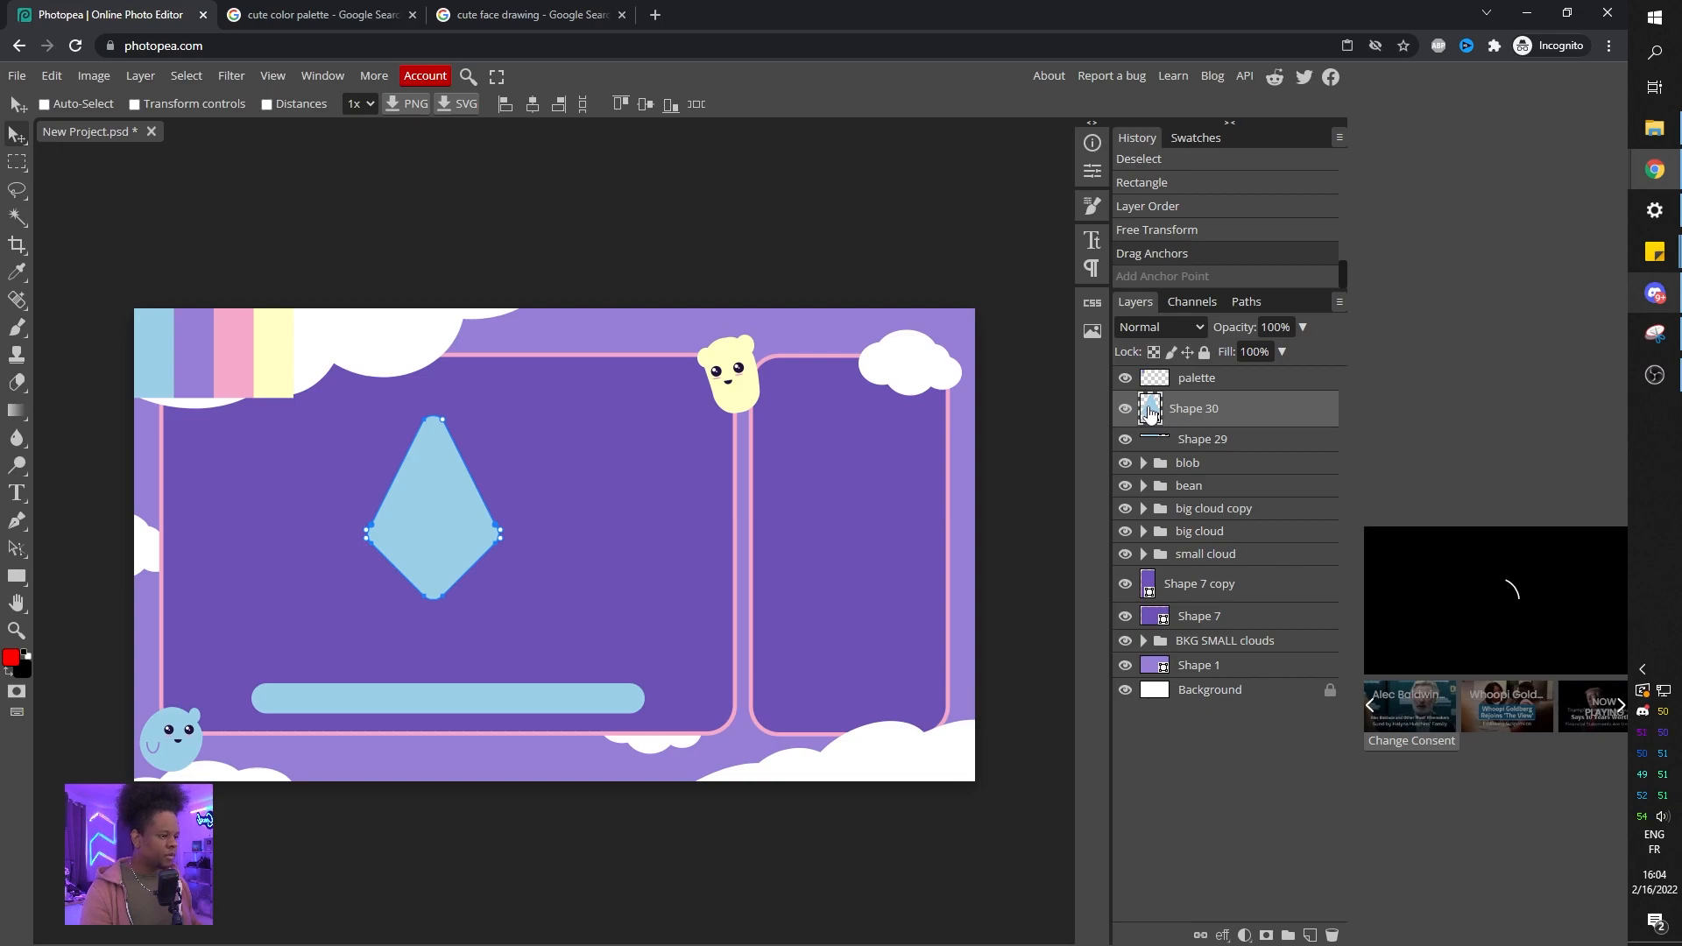
Recolor the gem with light purple sampled from the canvas.
double_click(1150, 410)
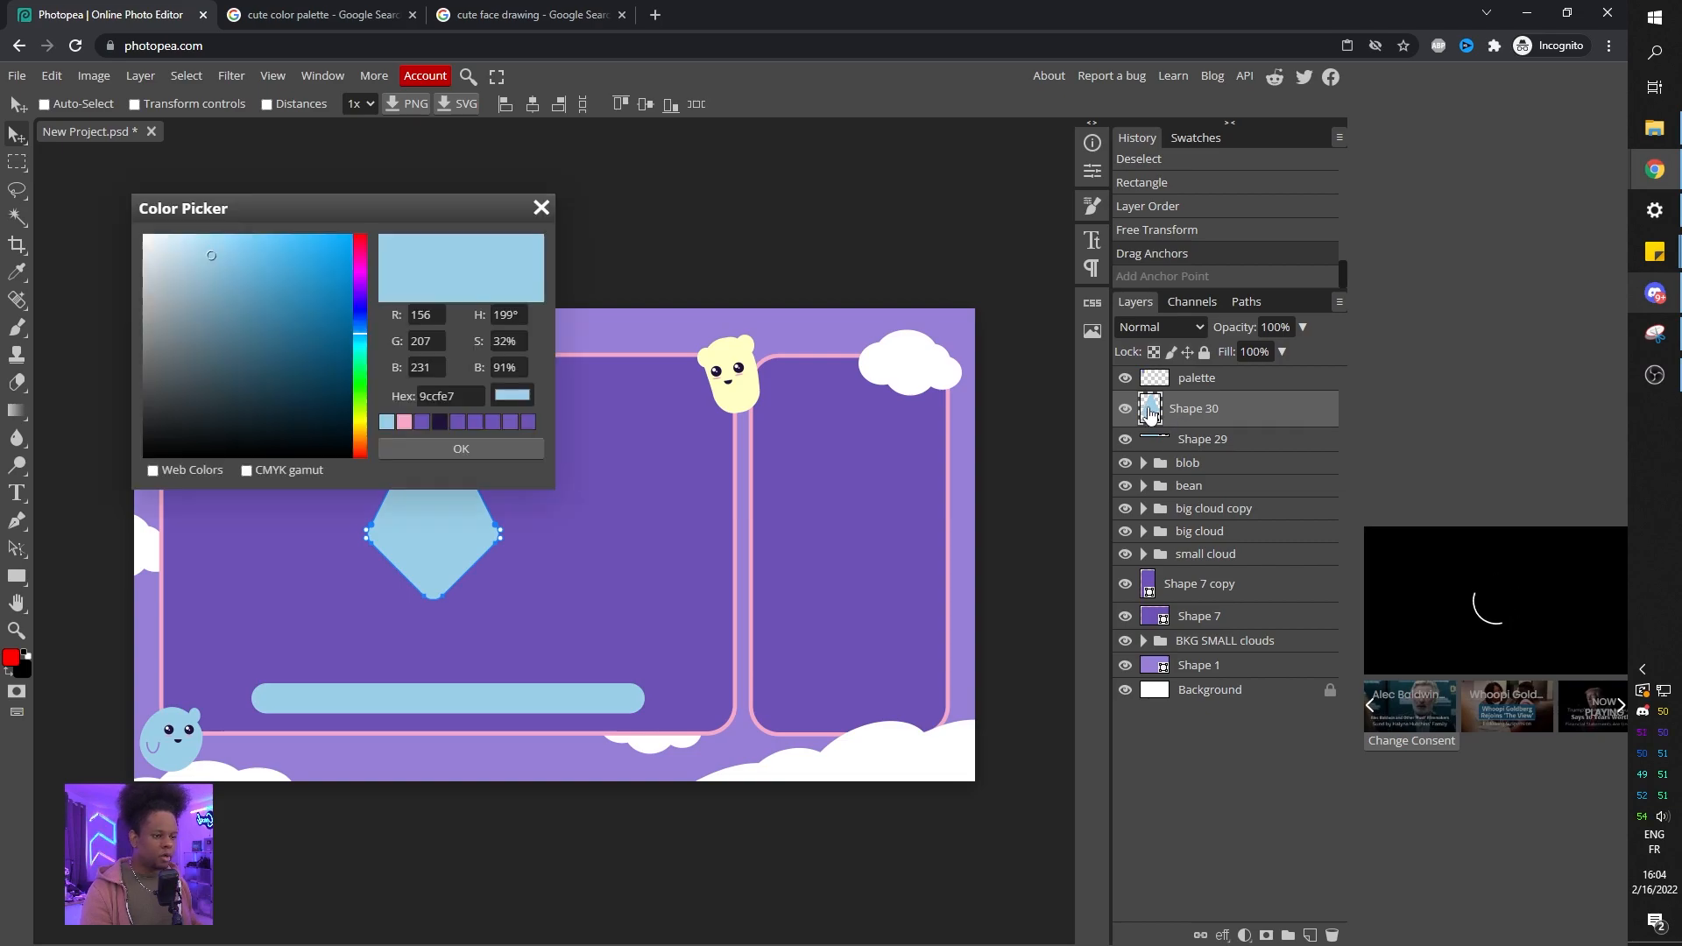
click(611, 328)
click(448, 453)
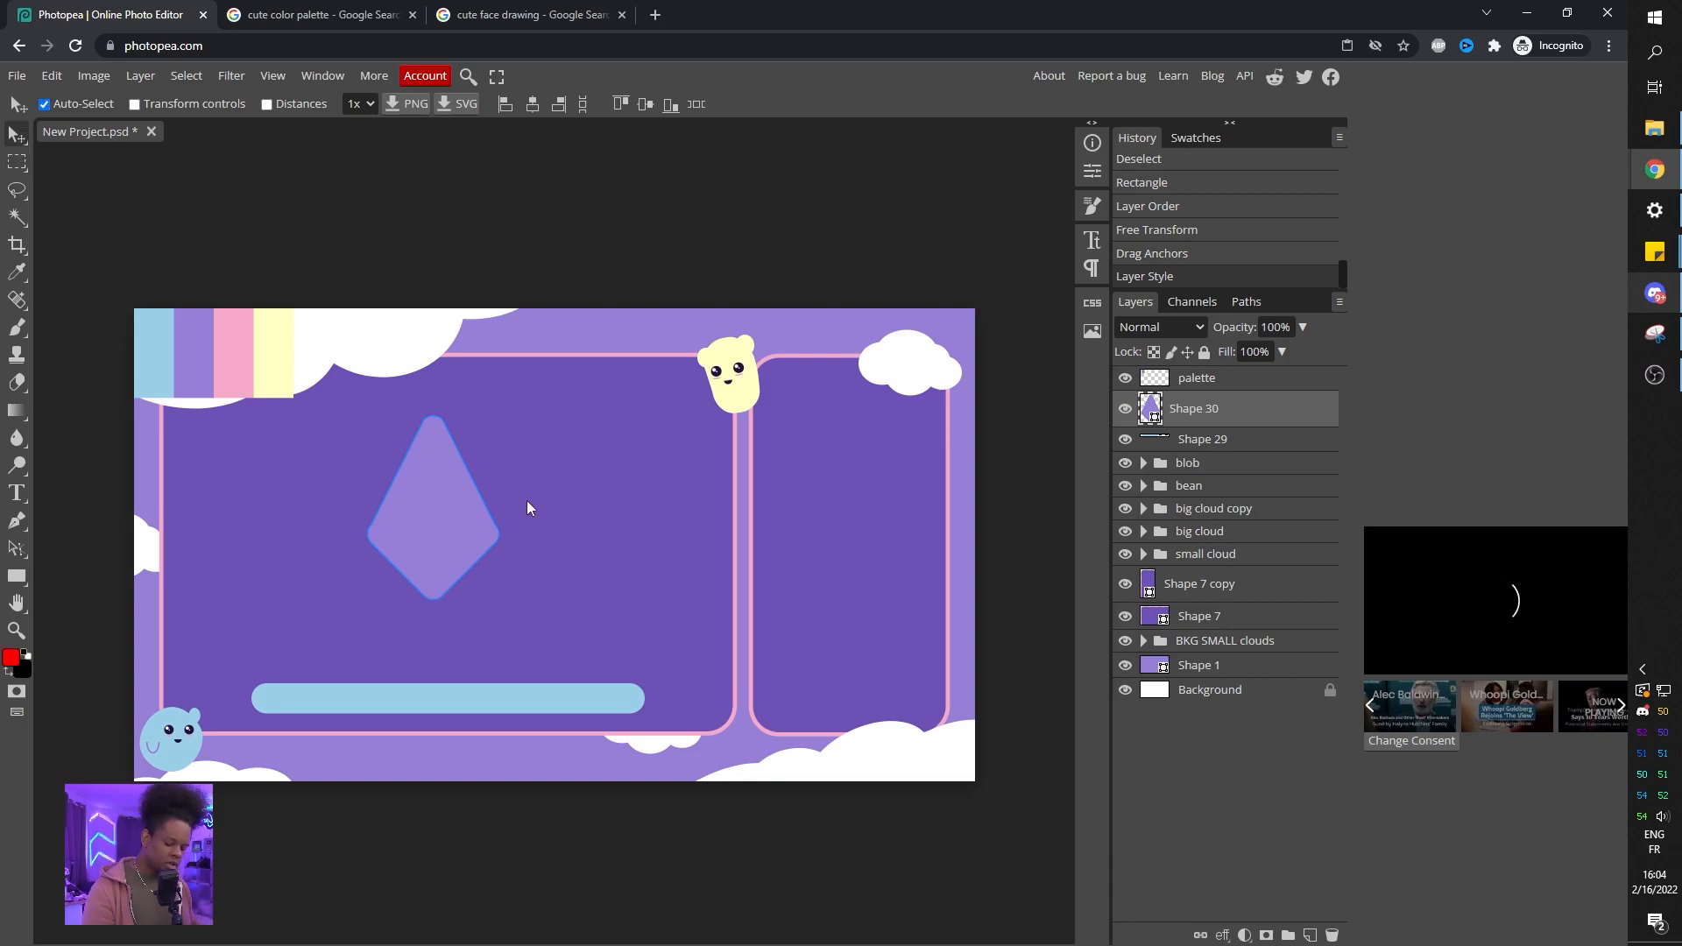
Shrink the gem and place it at the left end of the light blue bar.
key(ctrl+t)
drag(499, 415, 338, 654)
scroll(338, 653, up, 5)
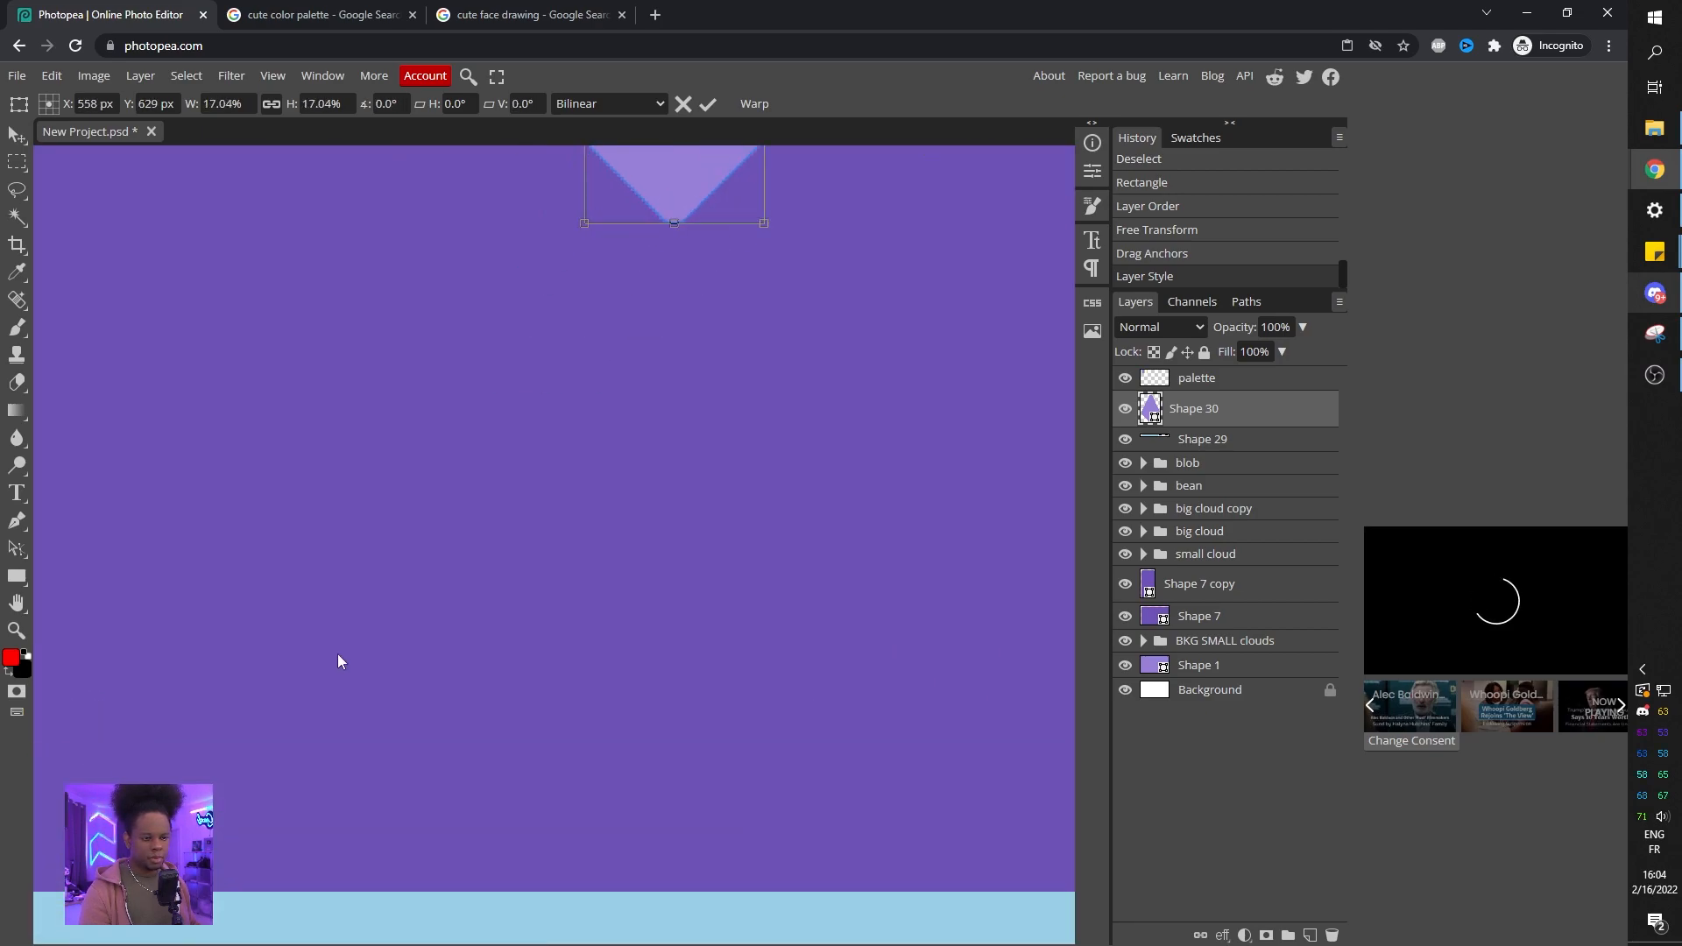
drag(722, 312, 329, 754)
drag(373, 664, 349, 741)
key(Return)
drag(756, 577, 497, 506)
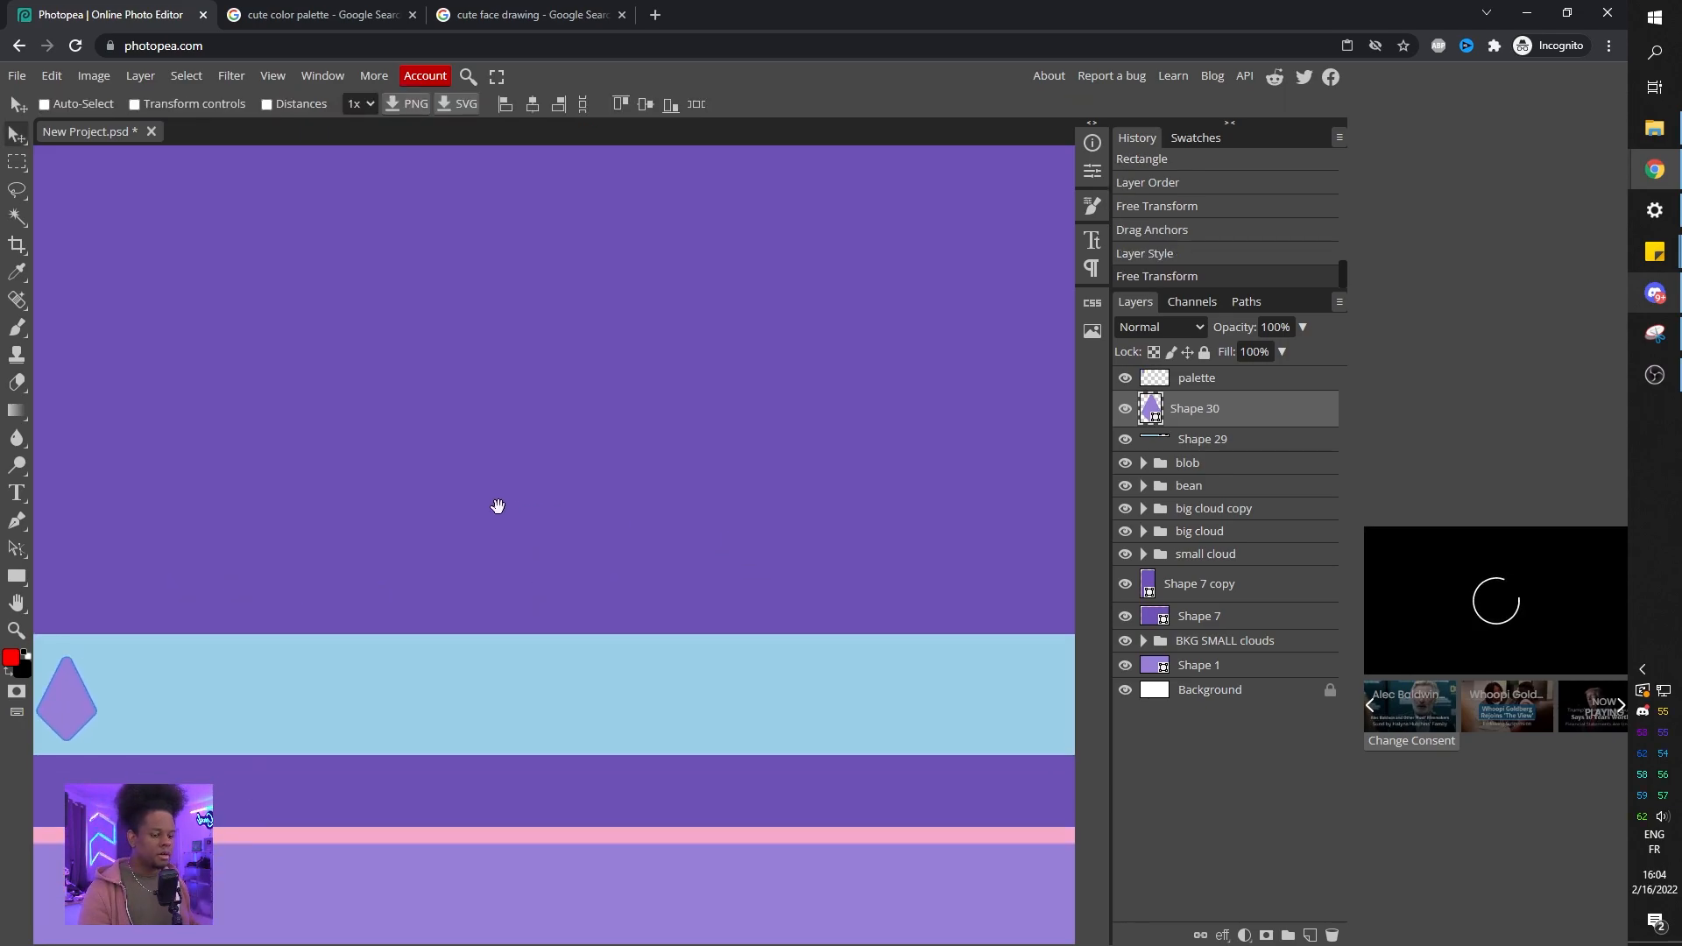
scroll(543, 490, down, 3)
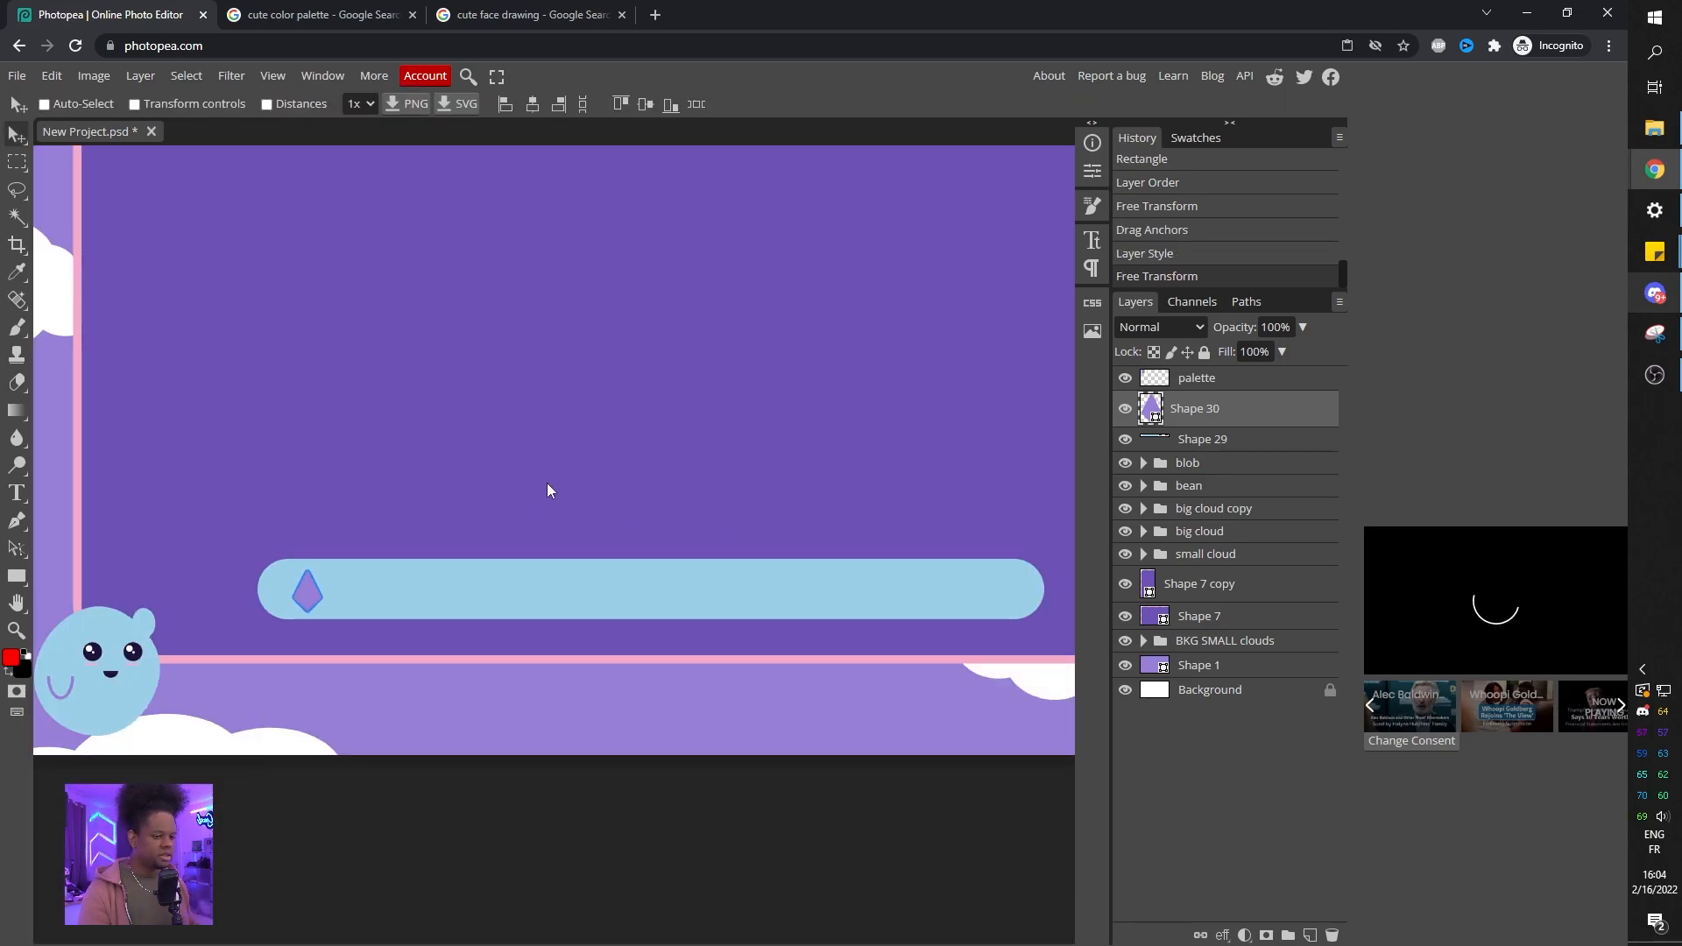
Draw a purple star custom shape, found by searching "star", in the middle of the bar.
right_click(15, 583)
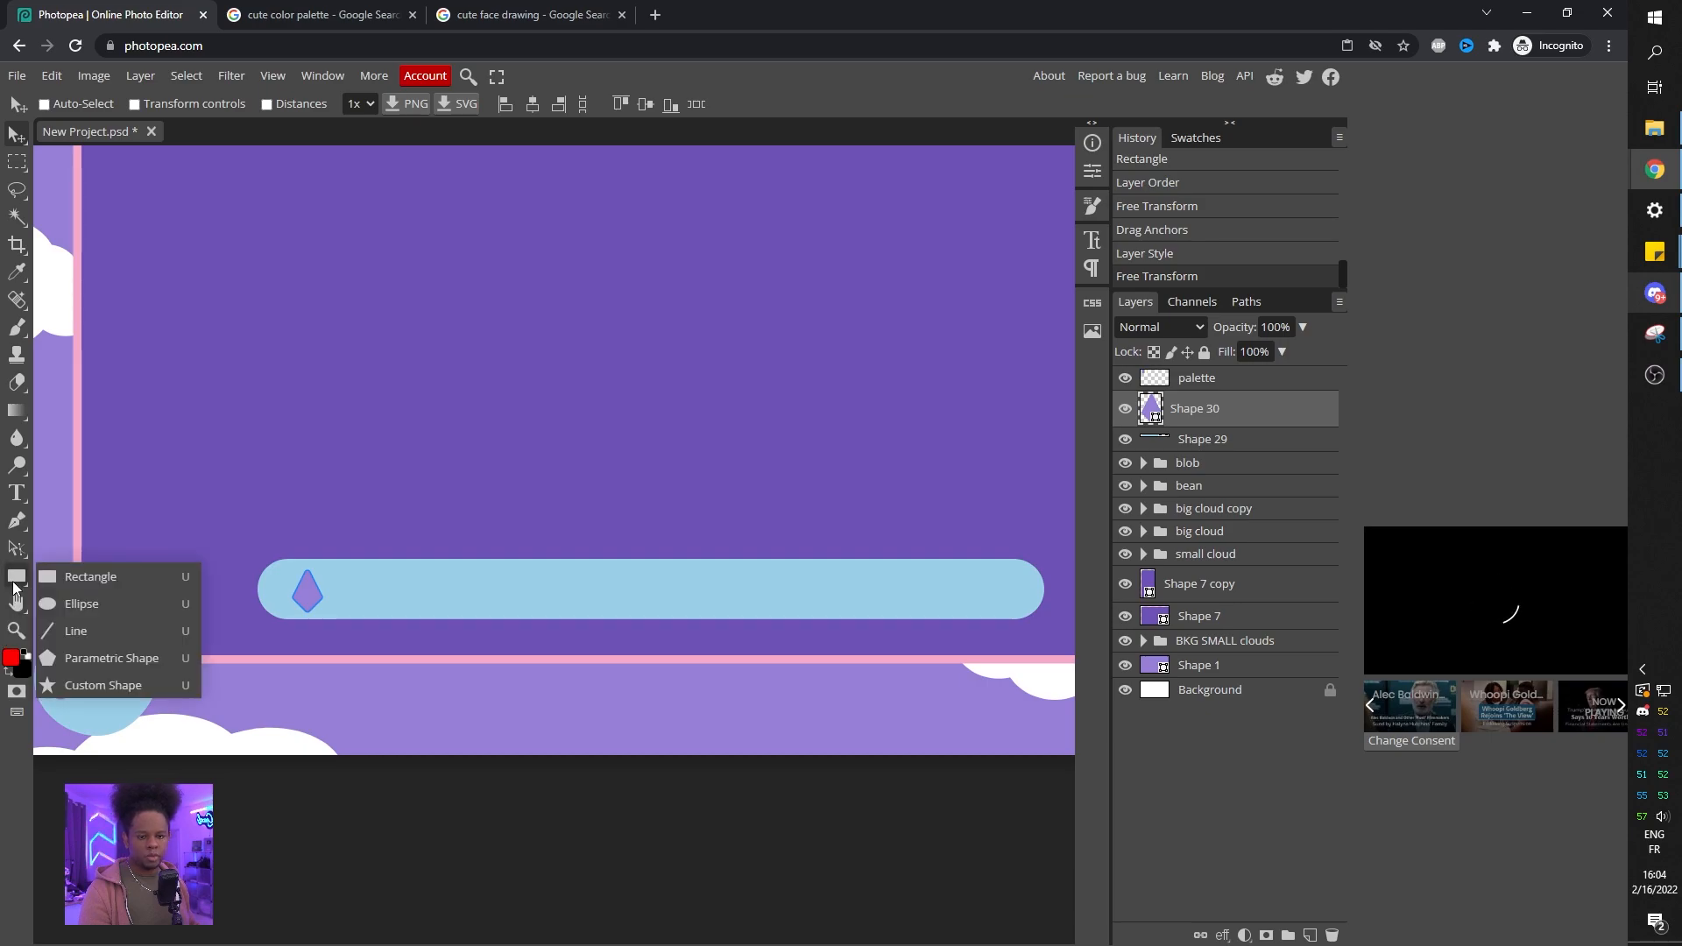
click(97, 685)
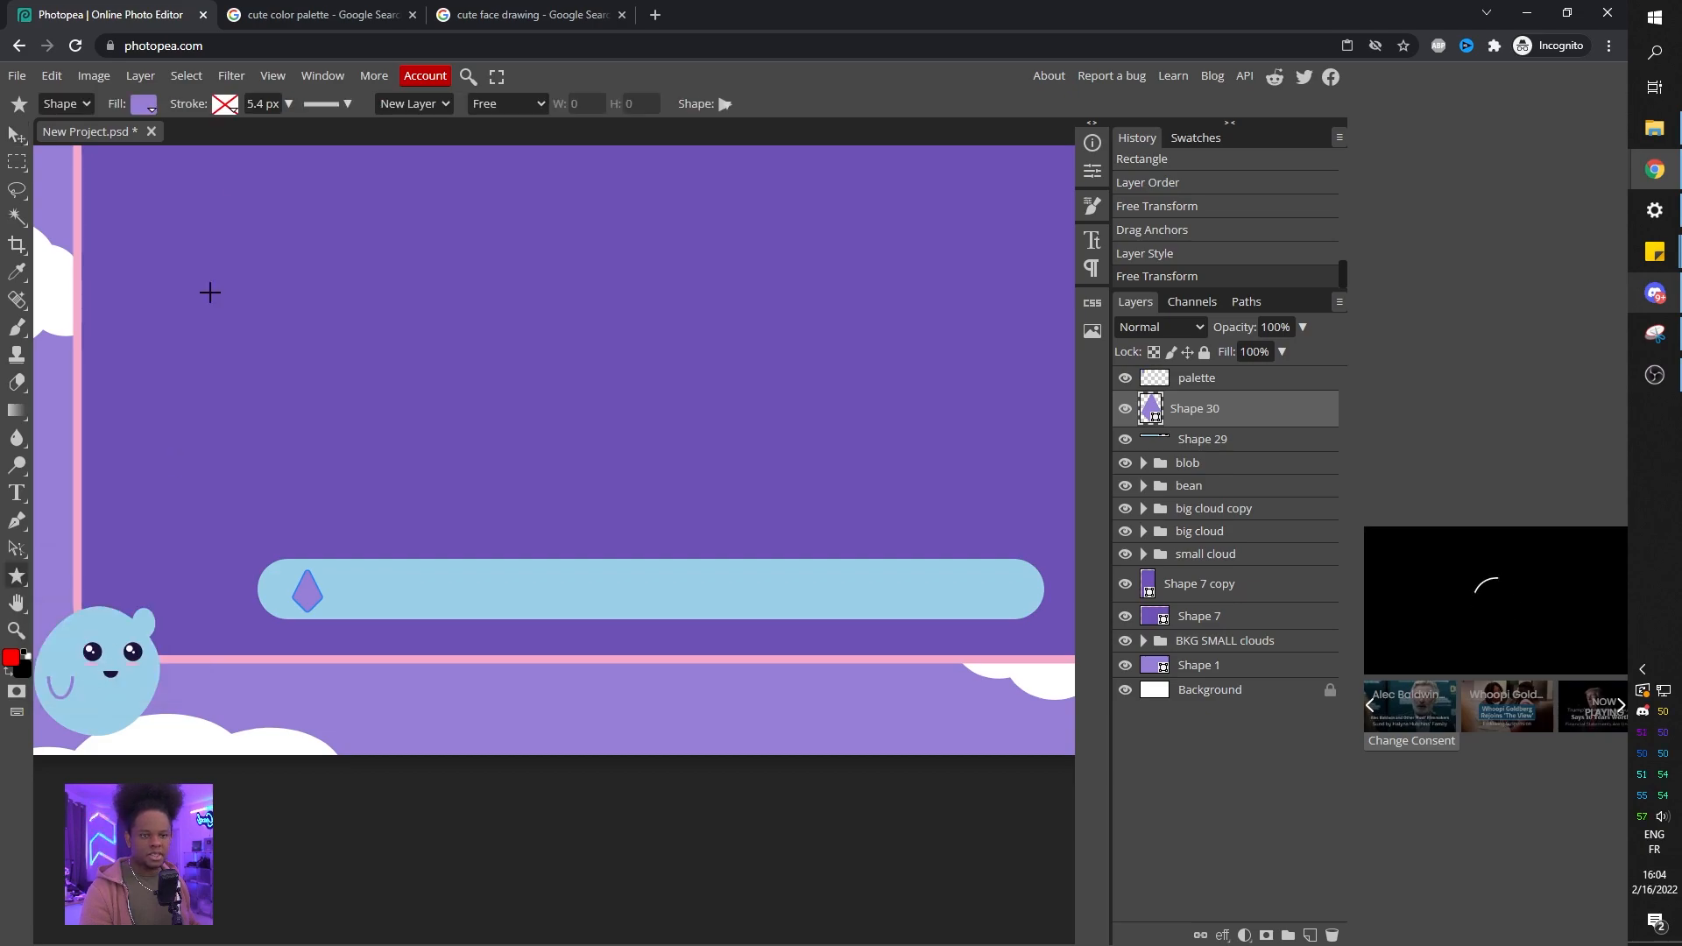
click(734, 106)
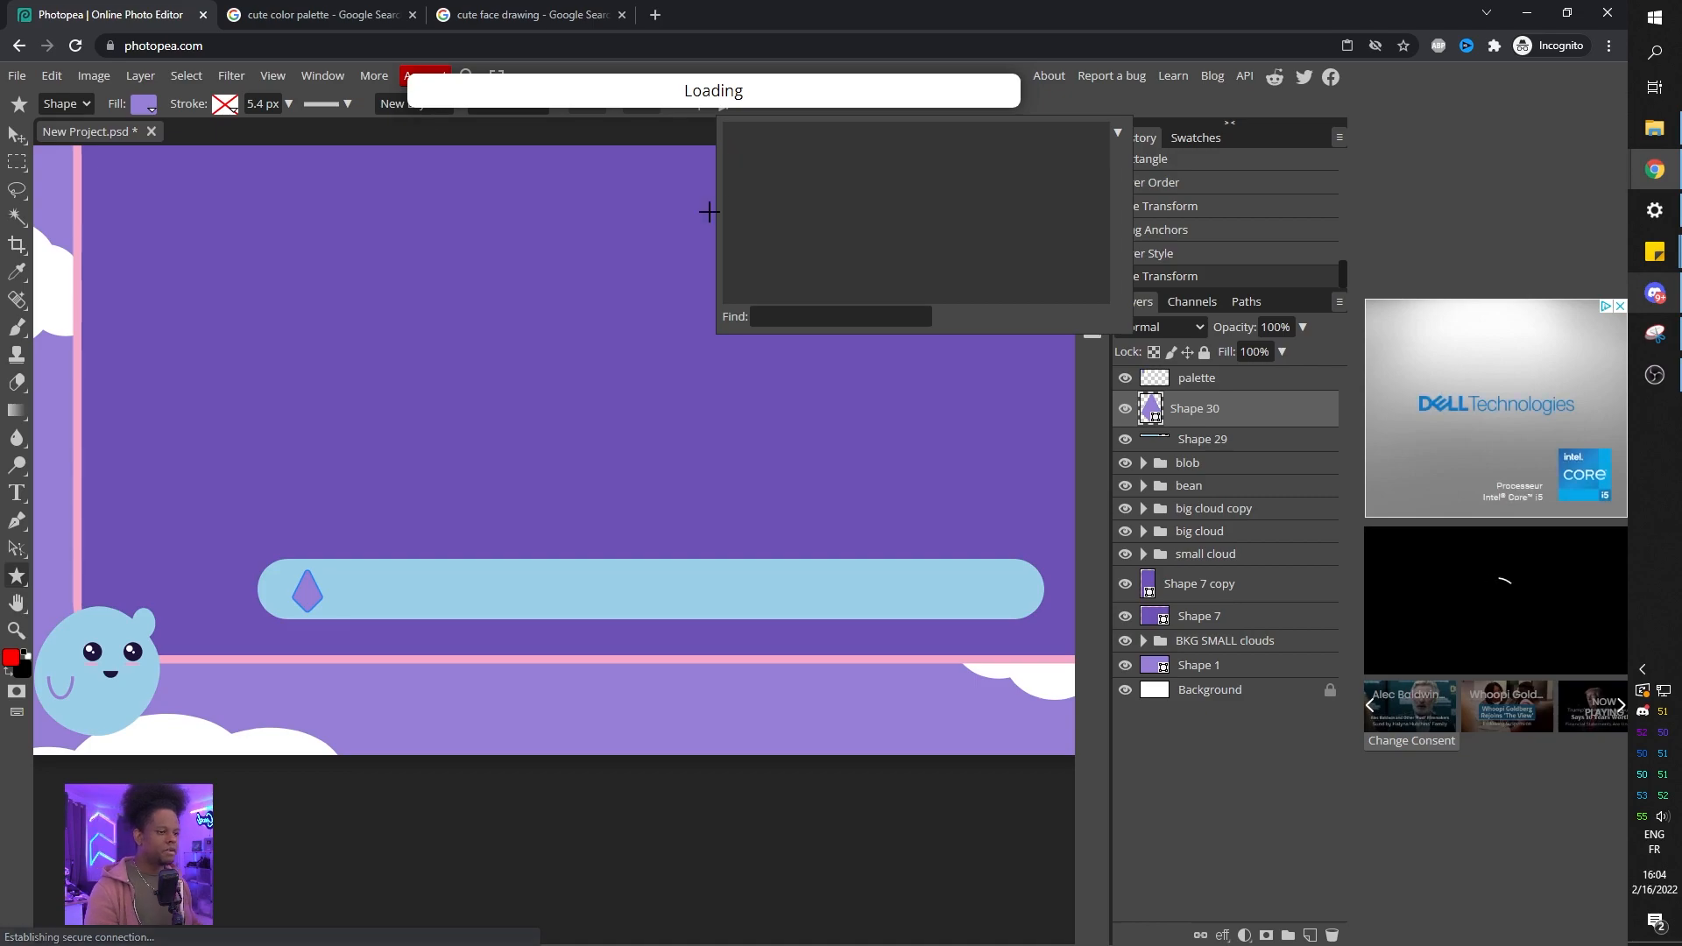
click(833, 315)
text(star)
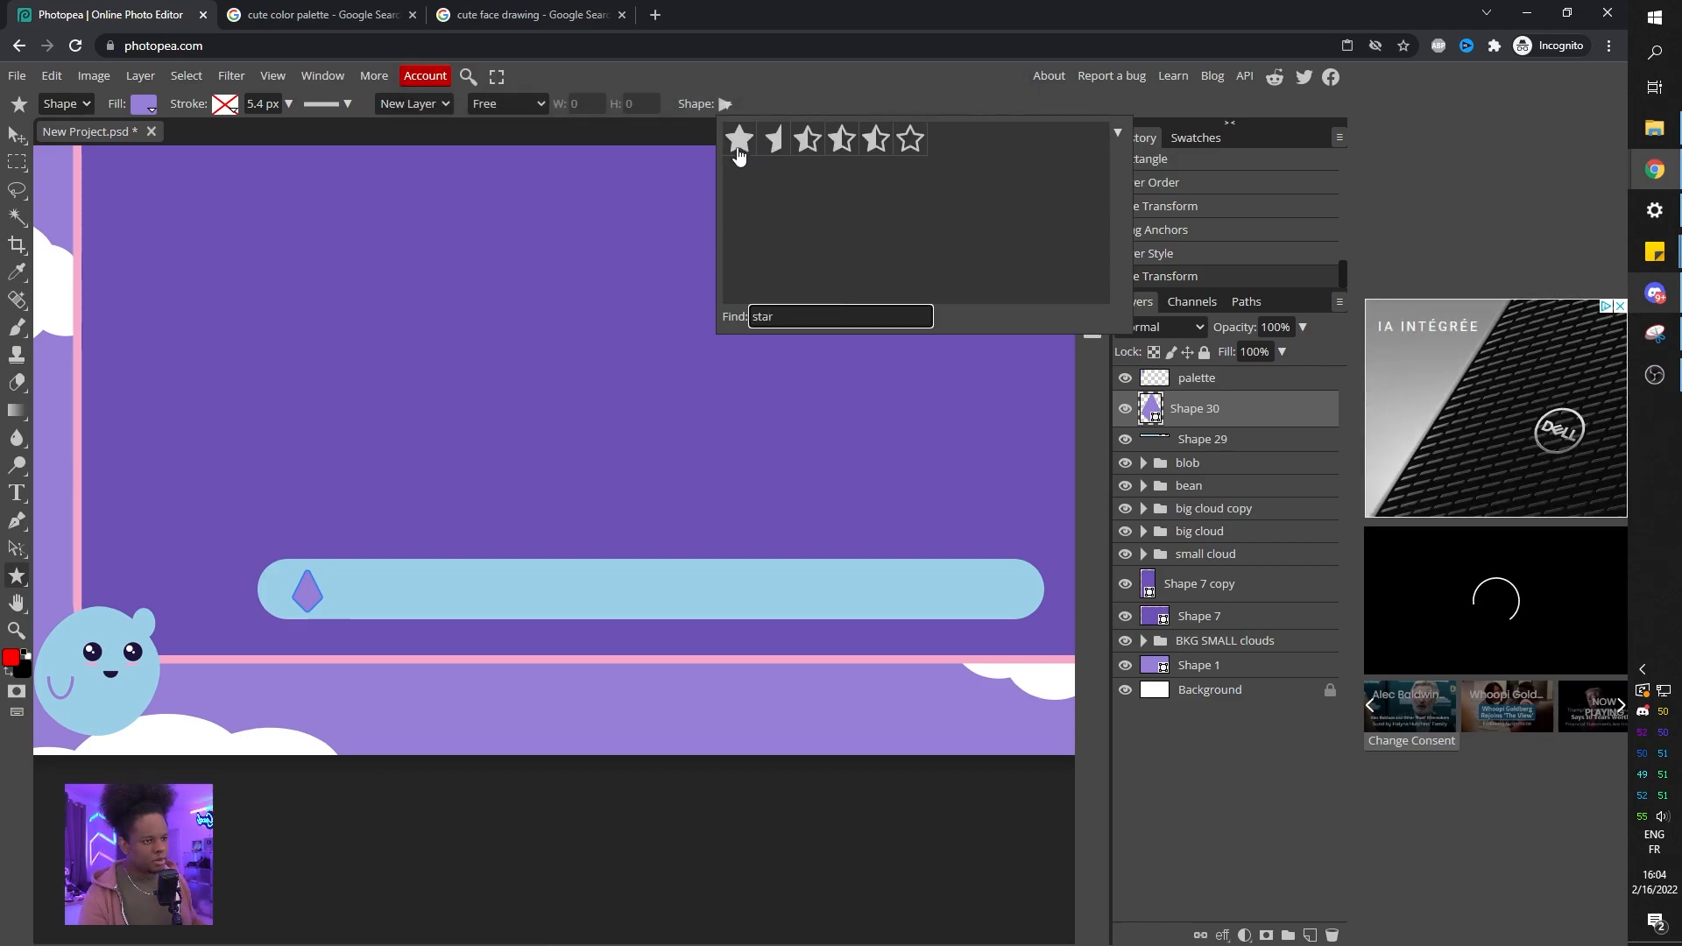
click(739, 154)
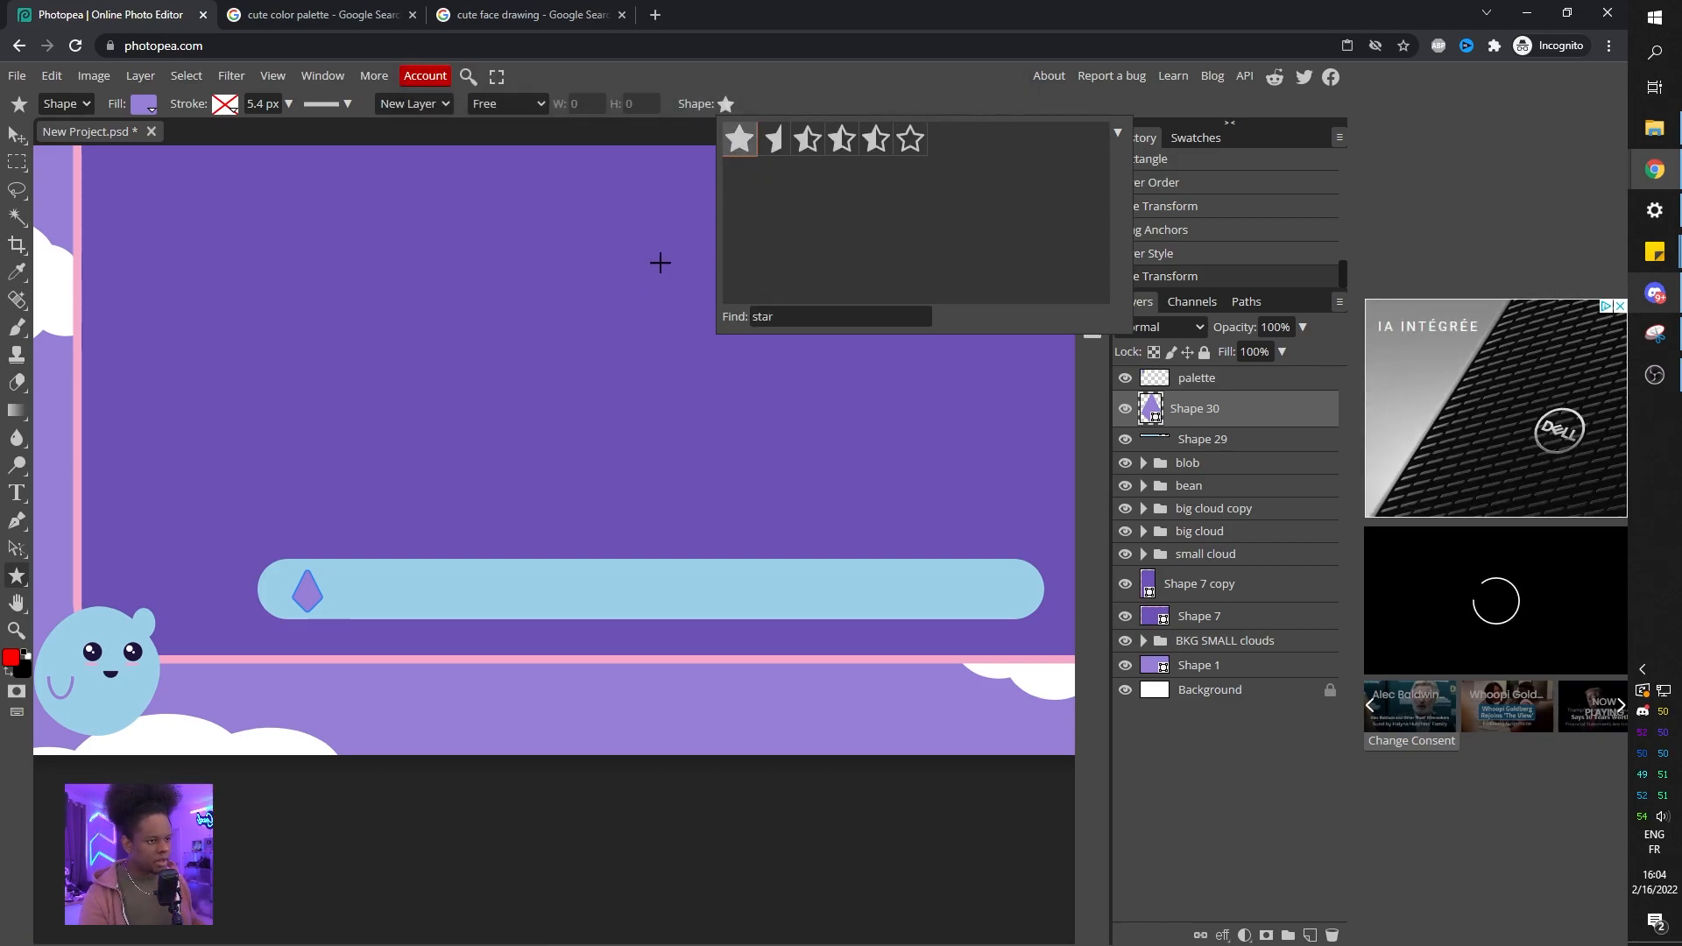
drag(515, 219, 573, 573)
key(v)
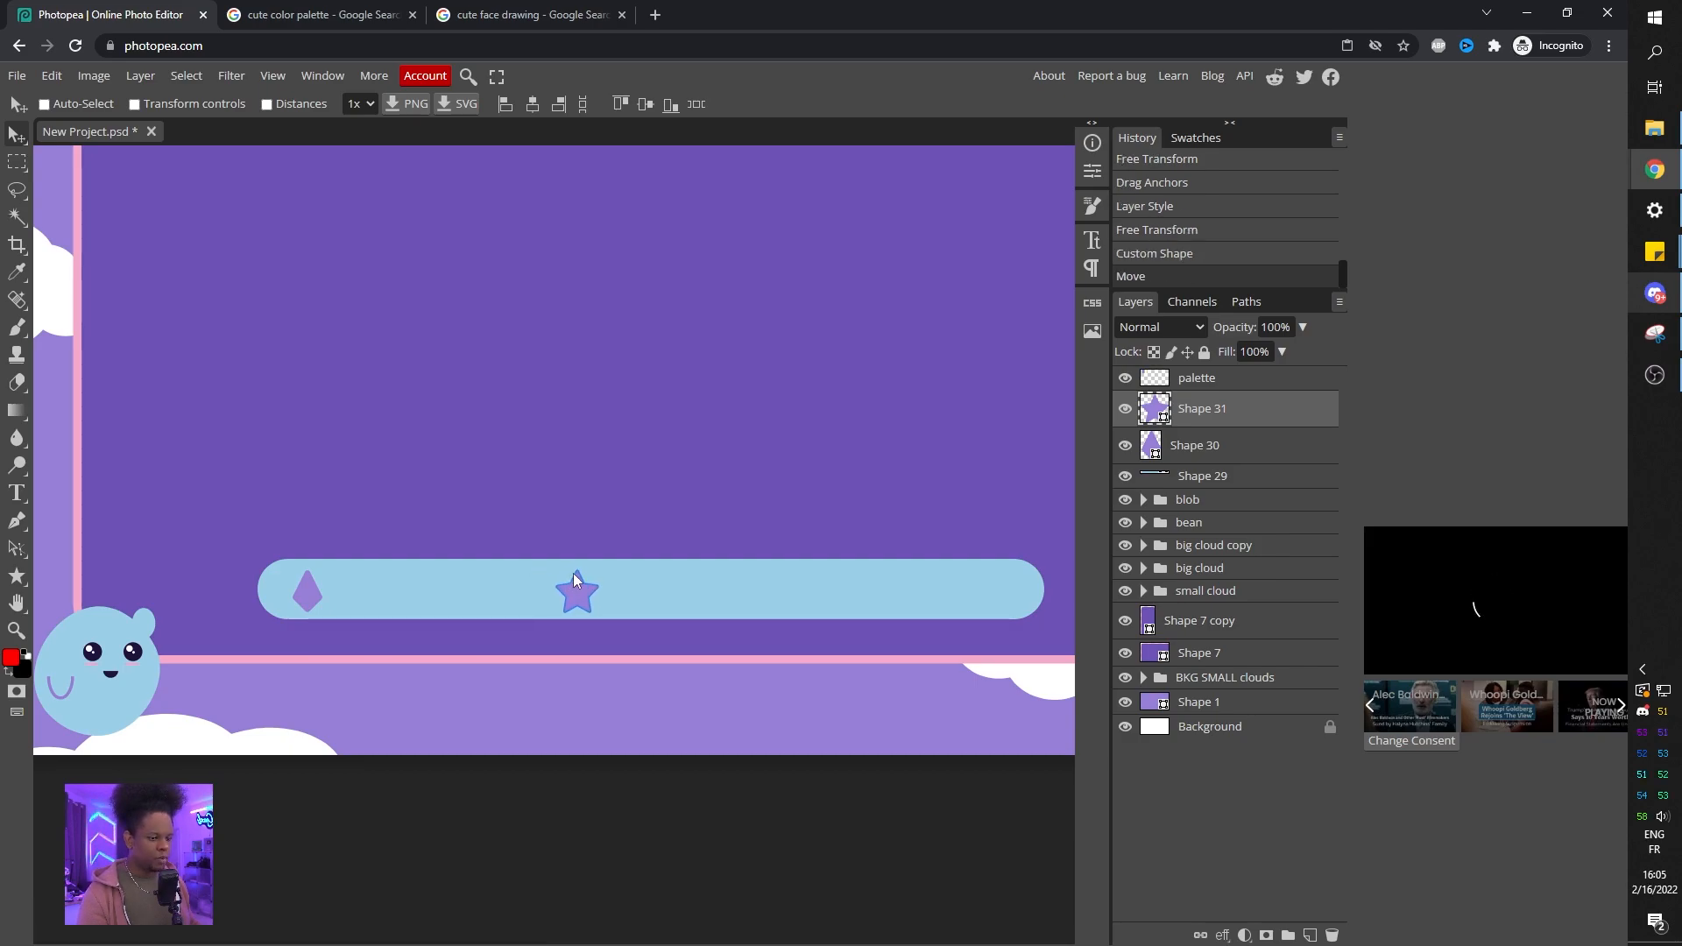
click(17, 584)
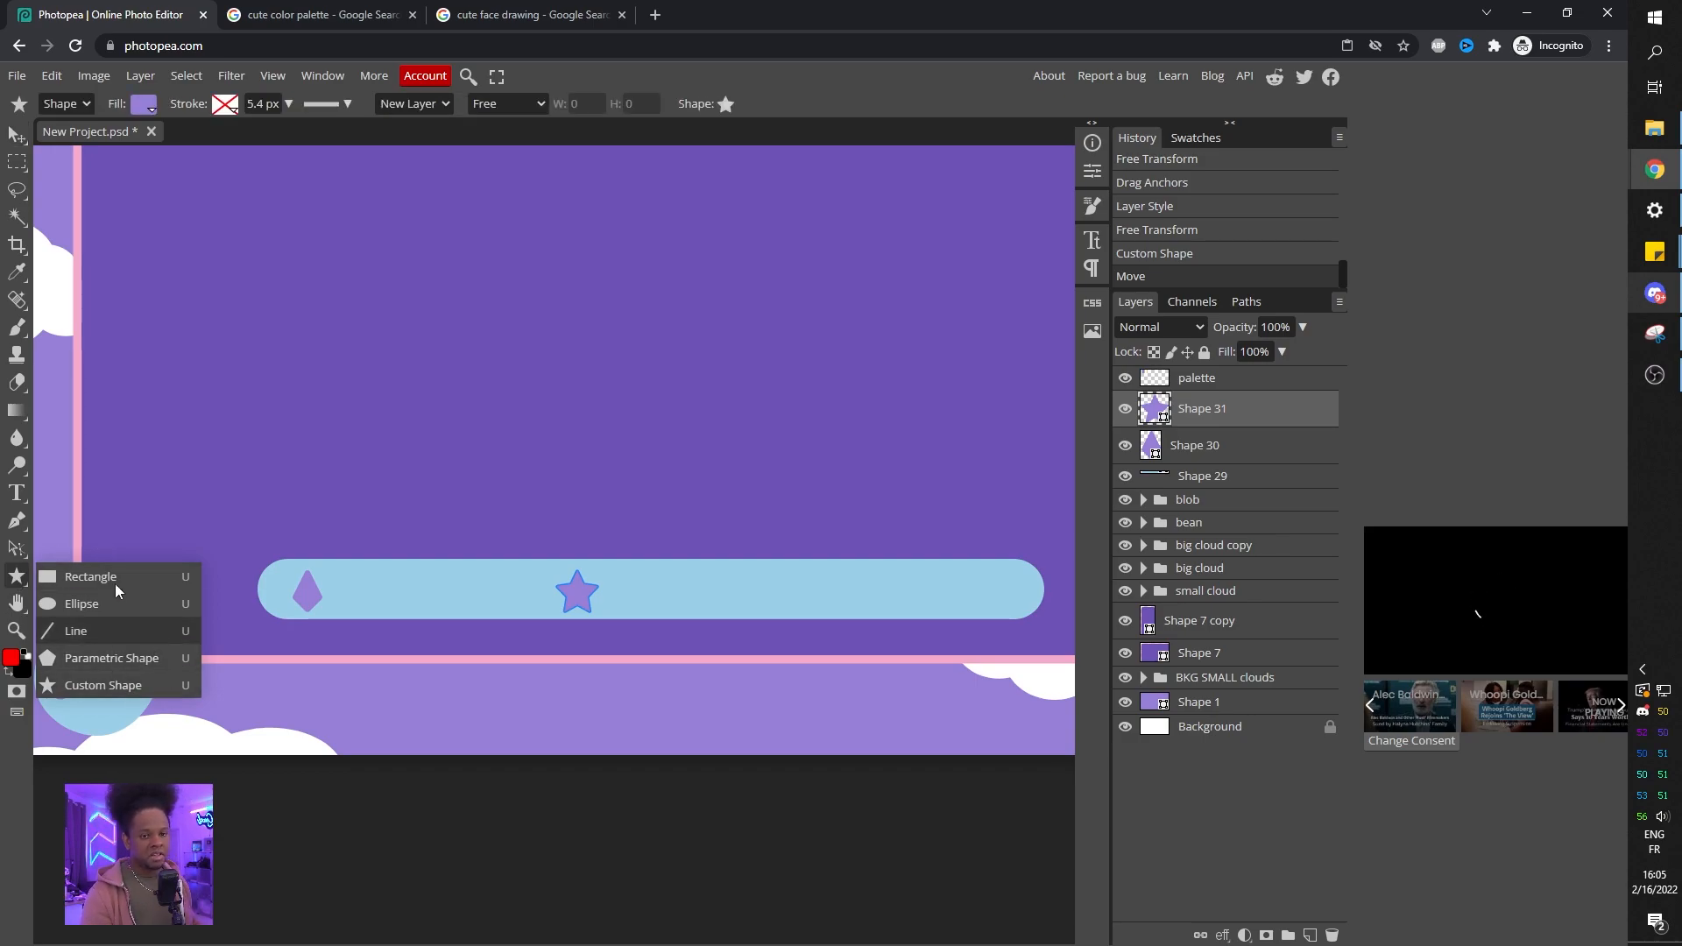
click(16, 134)
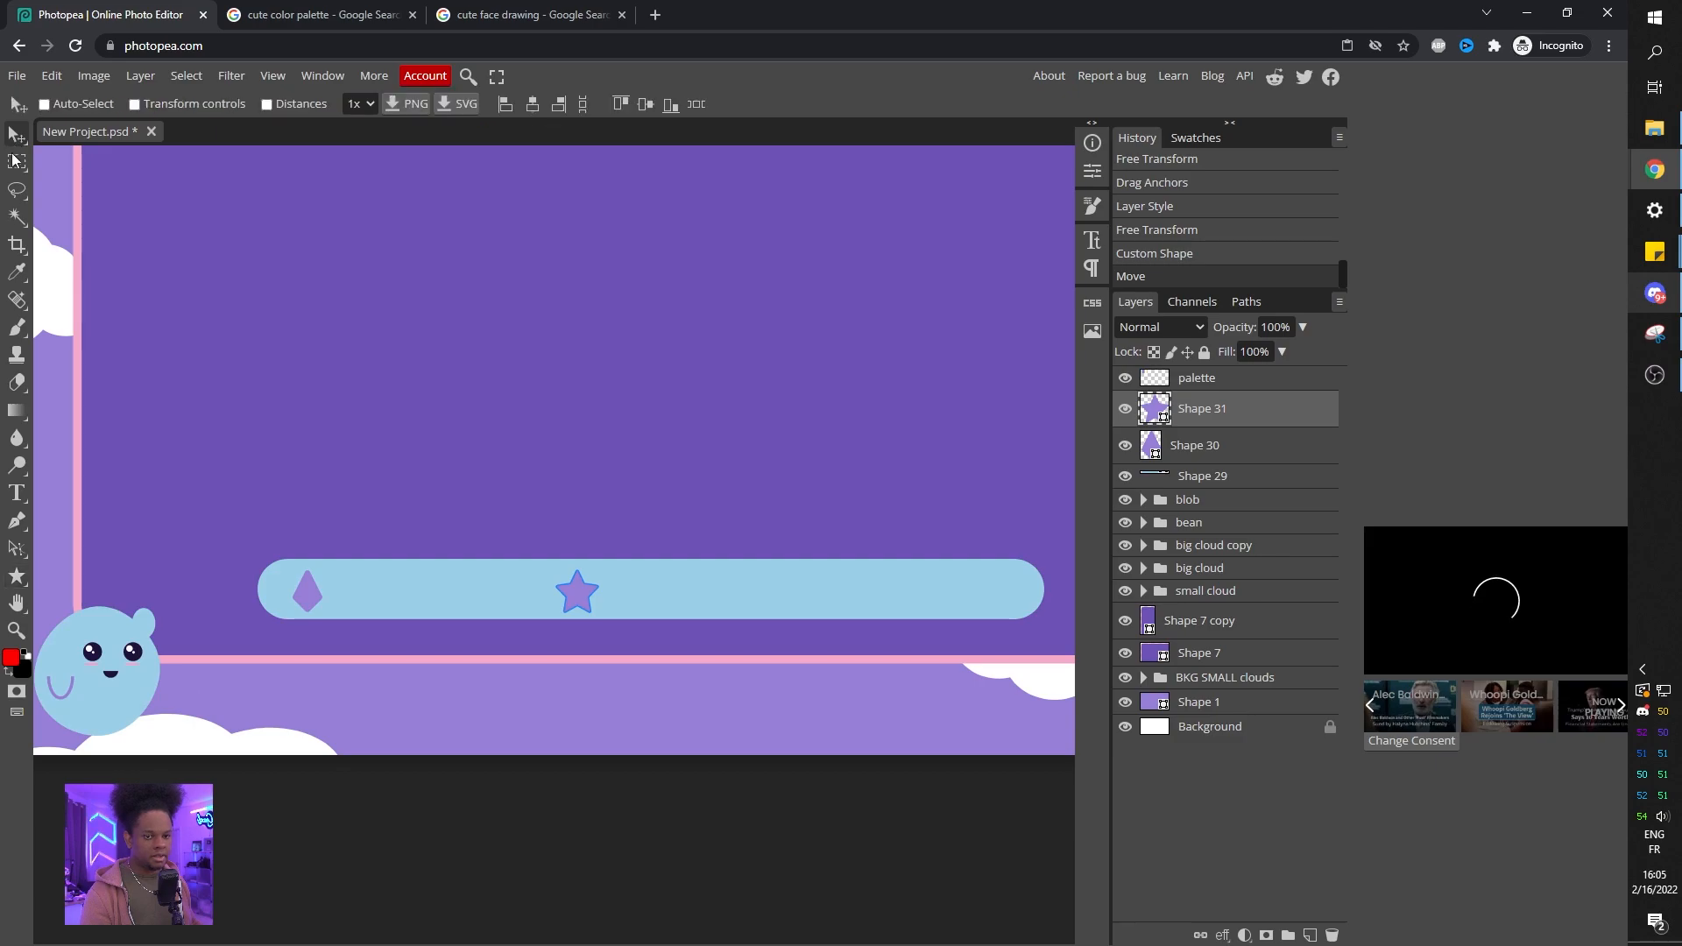
Add a "$" text on the canvas and set its font to Delius Unicase.
click(16, 492)
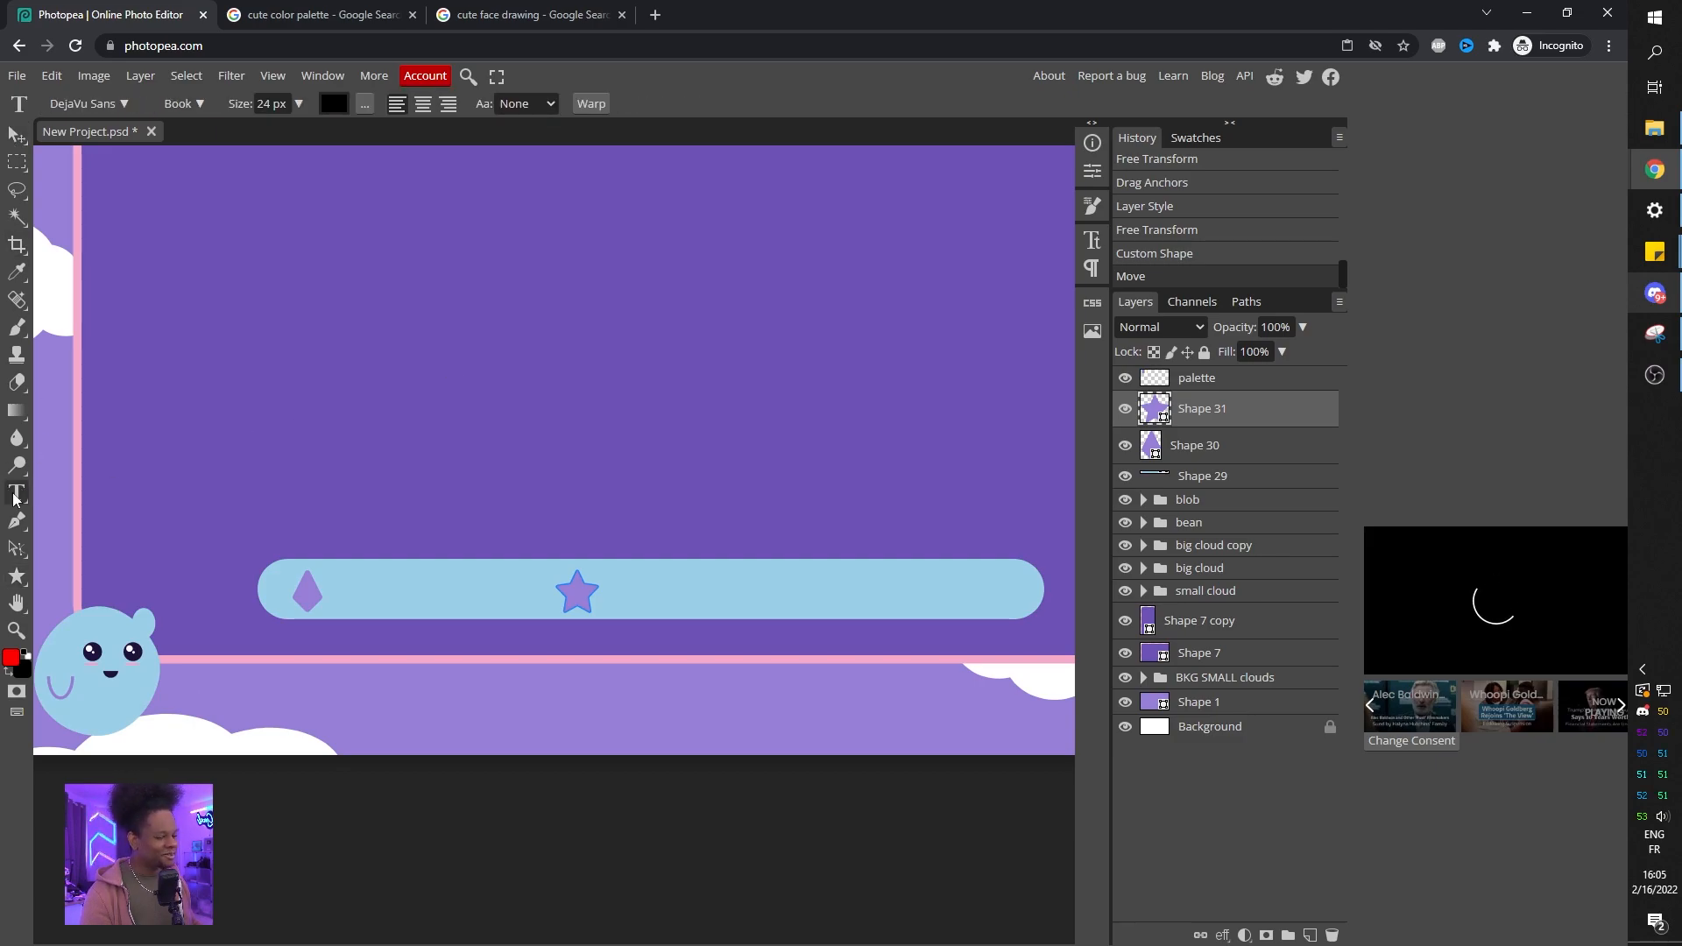
click(556, 454)
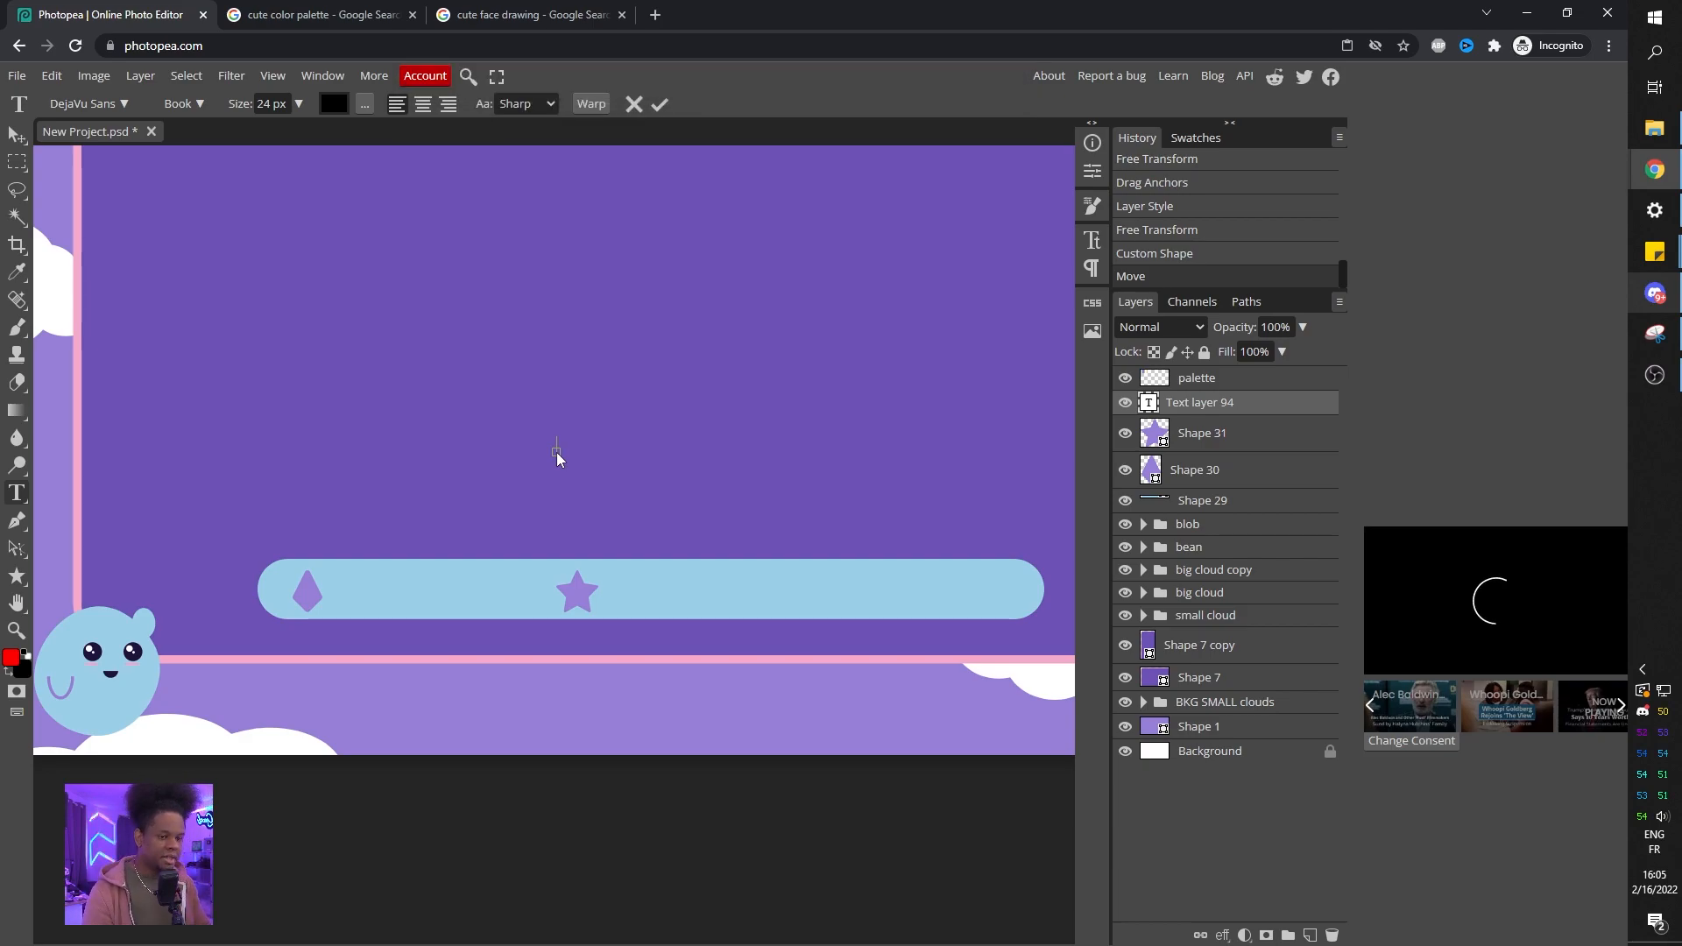
text($)
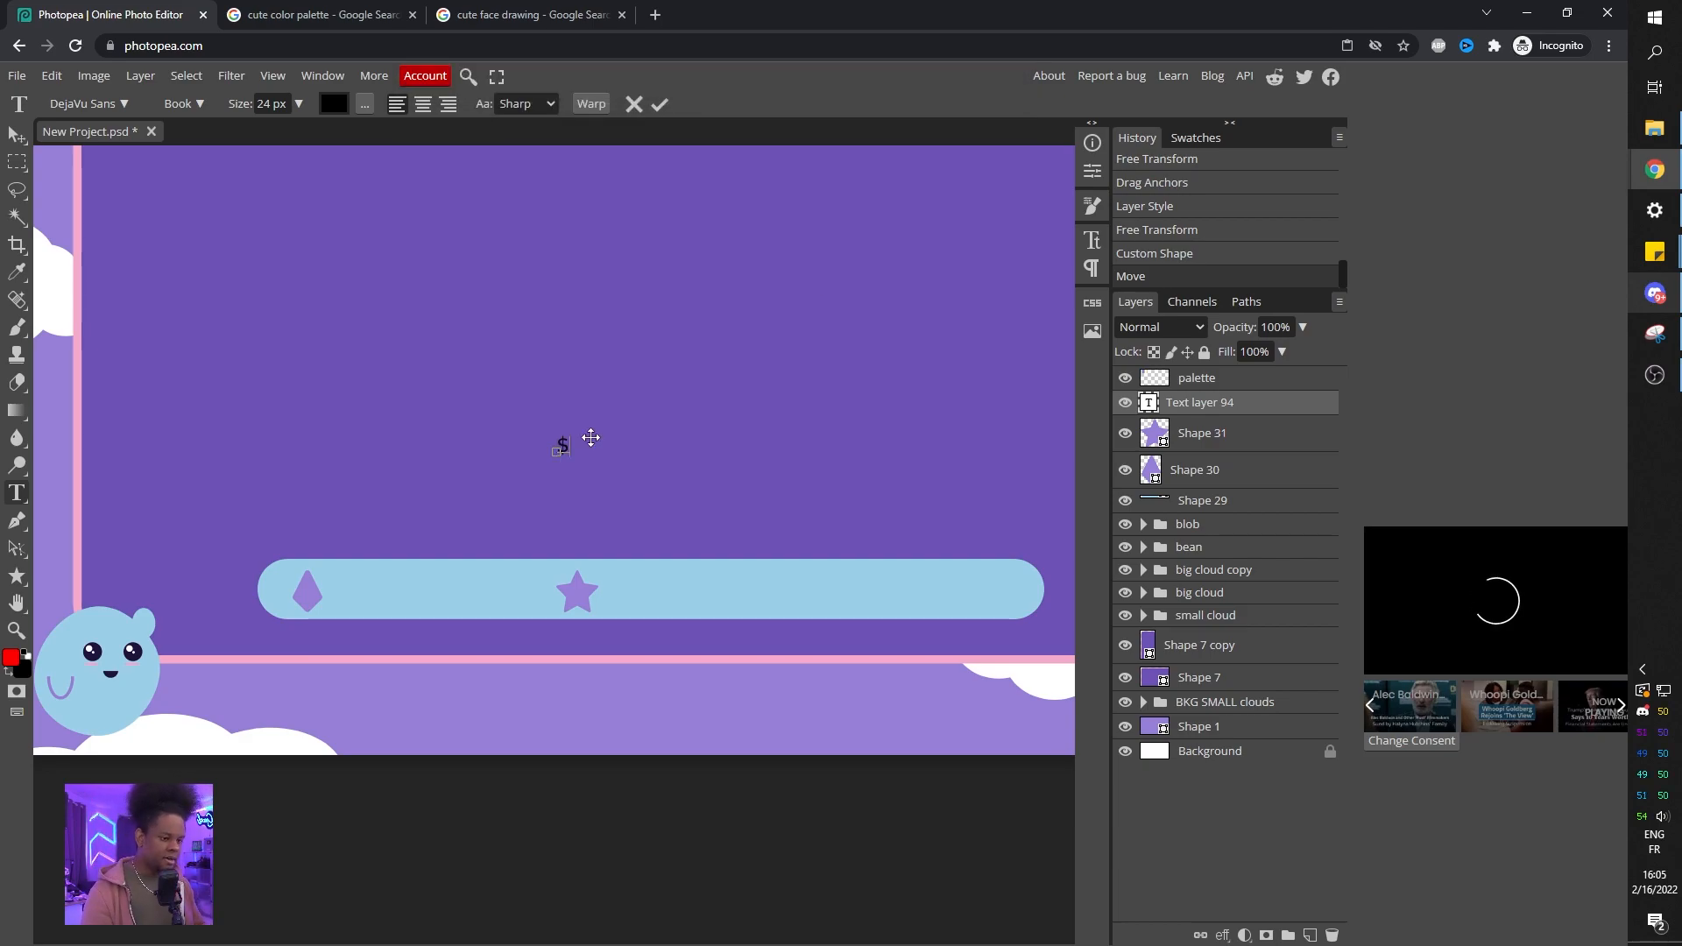
double_click(564, 447)
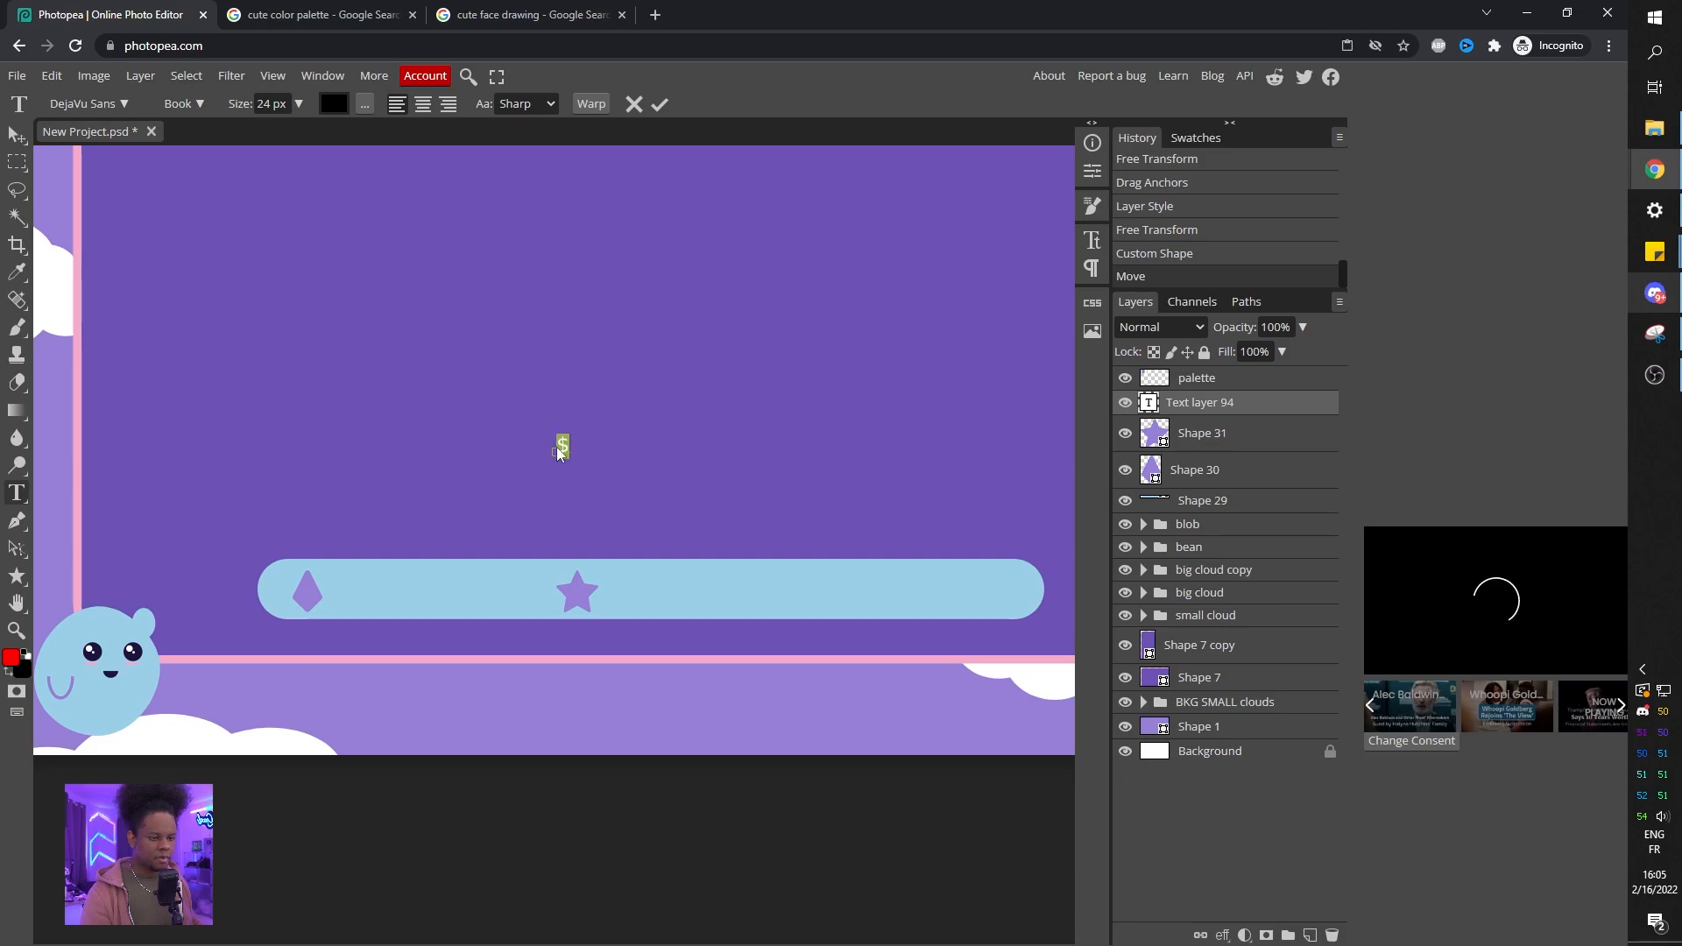
click(123, 105)
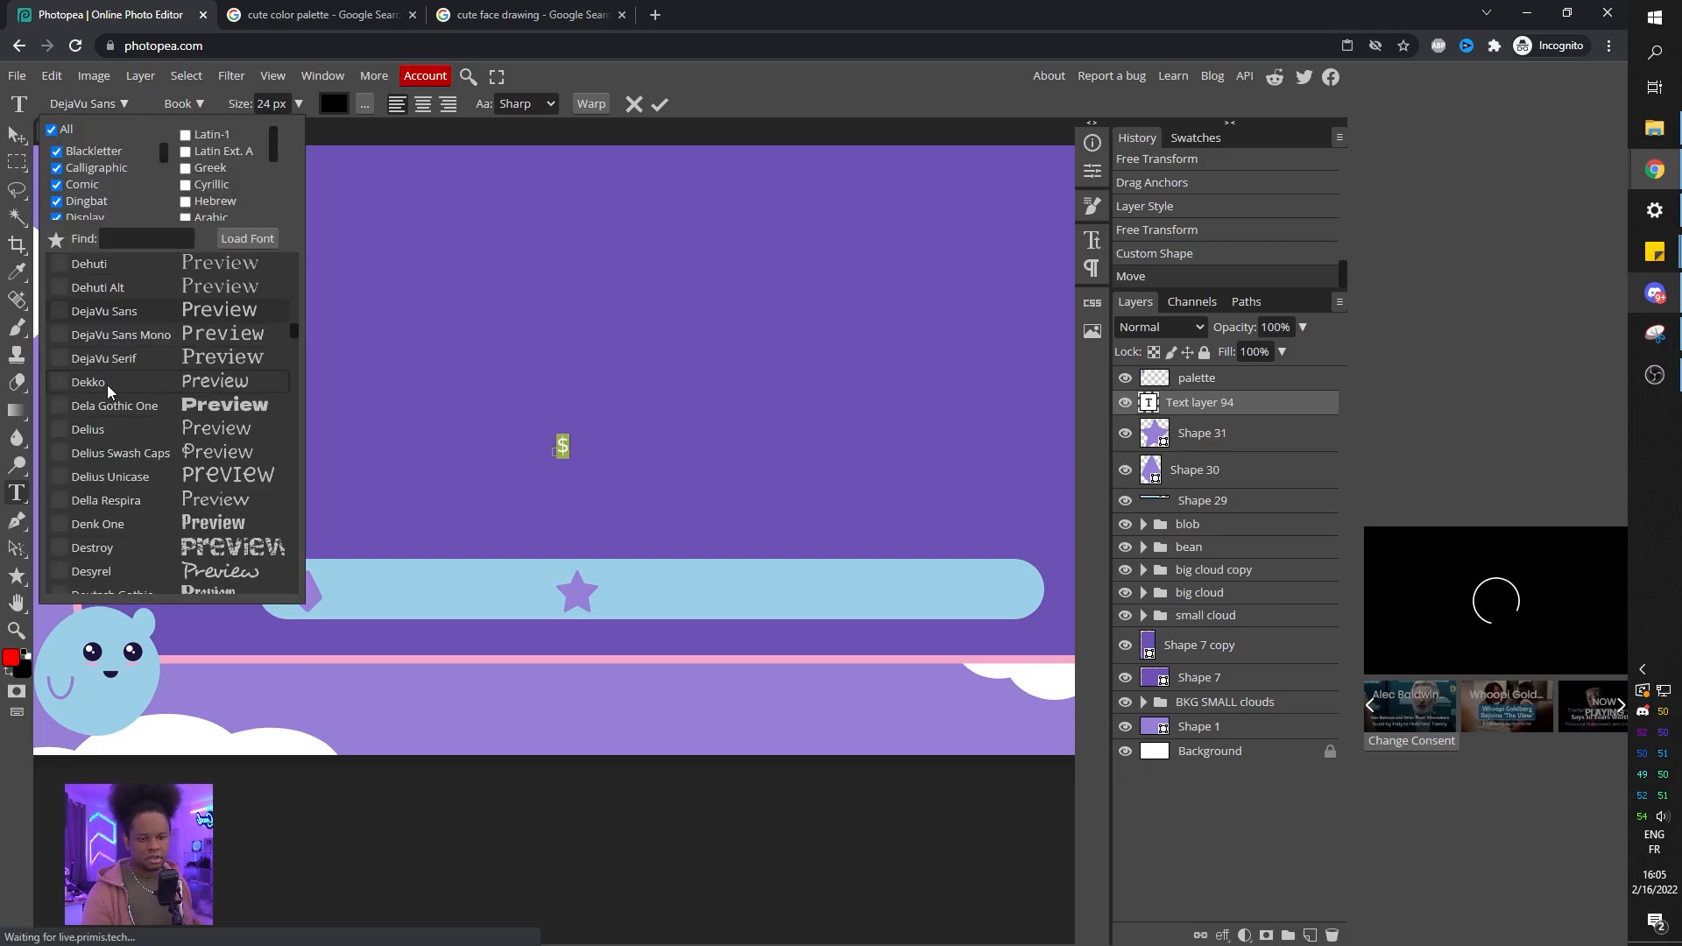
click(130, 475)
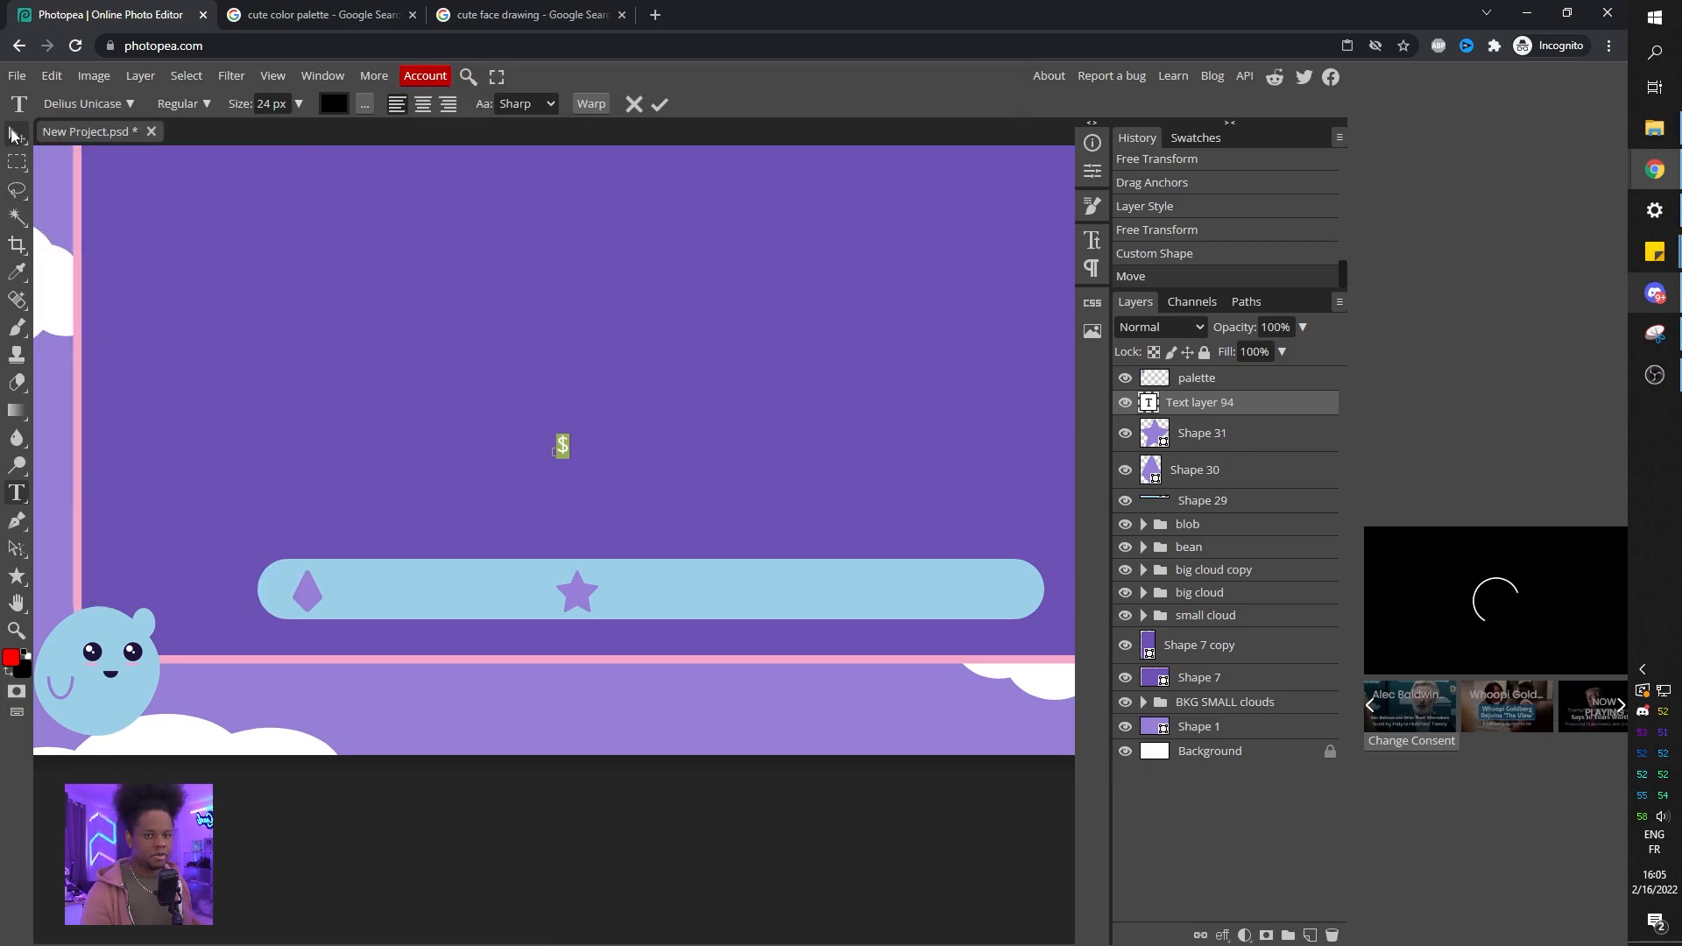
Color the $ text with the light purple sampled from the gem.
click(334, 104)
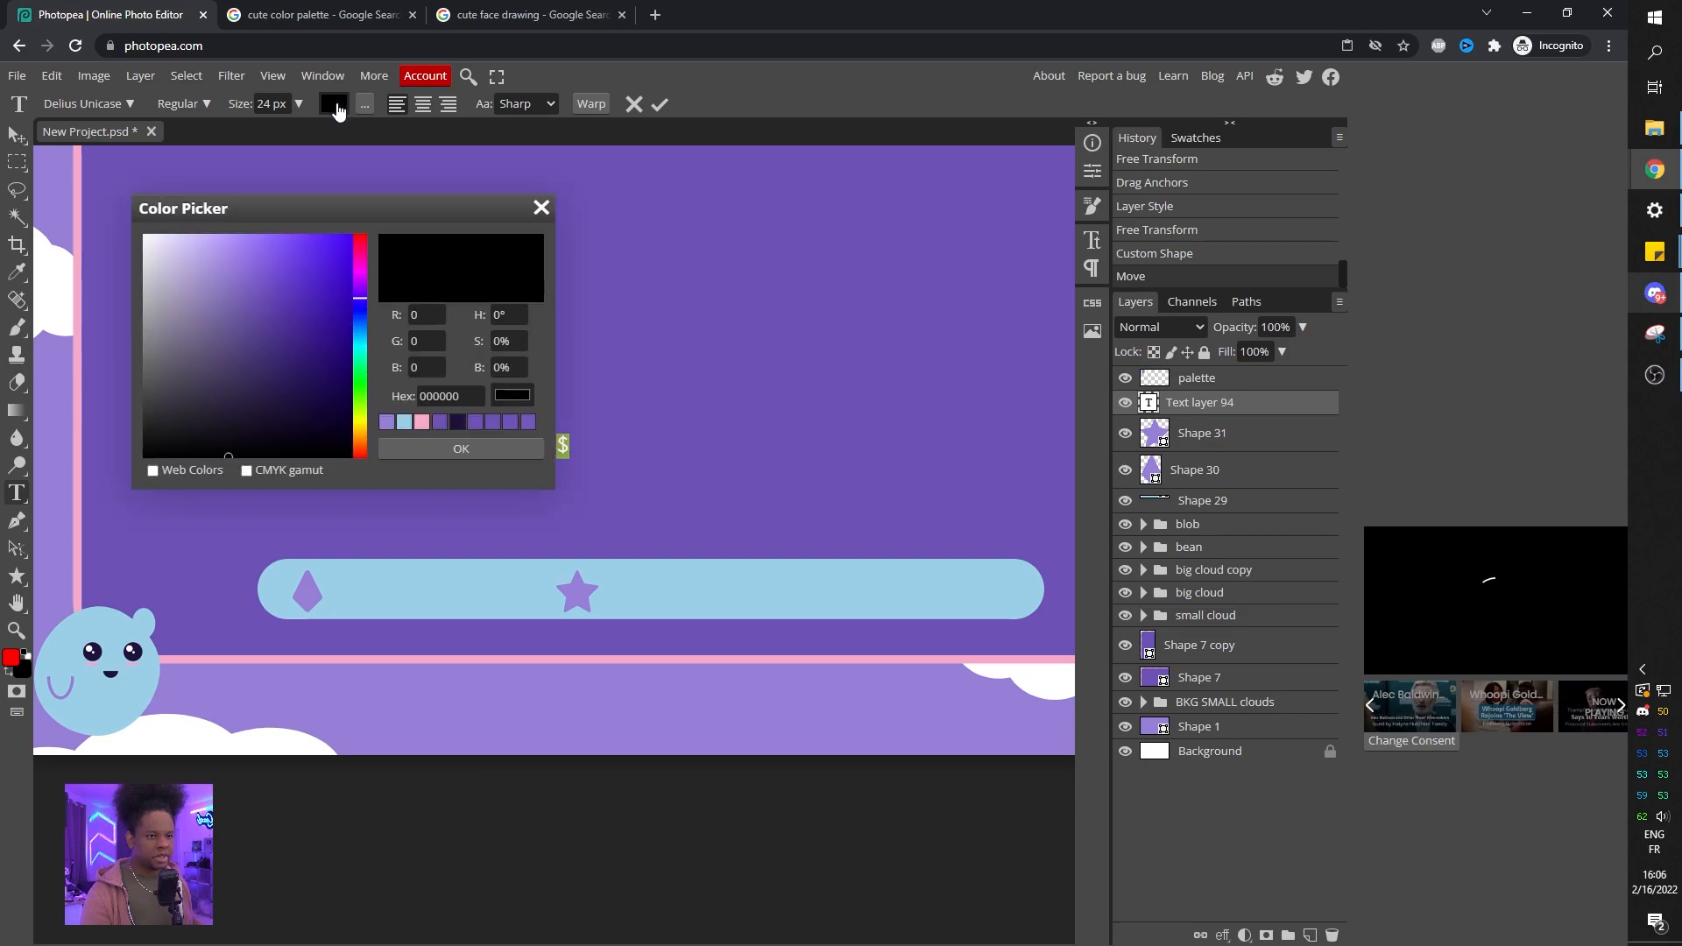
click(308, 596)
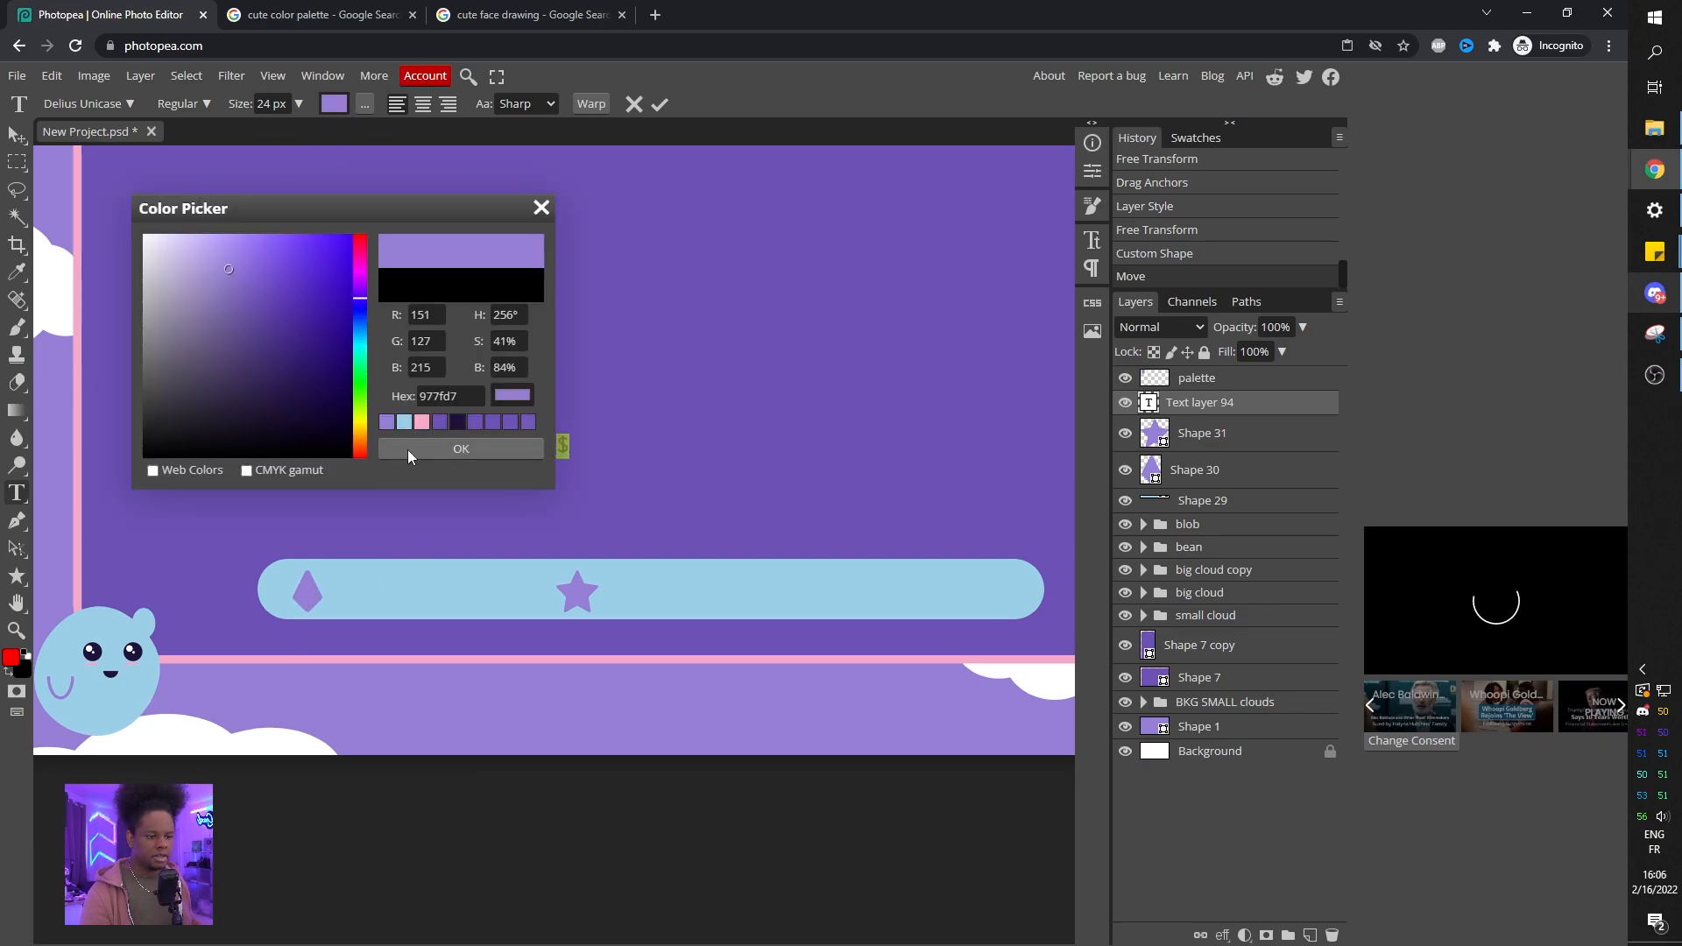
click(407, 450)
click(17, 134)
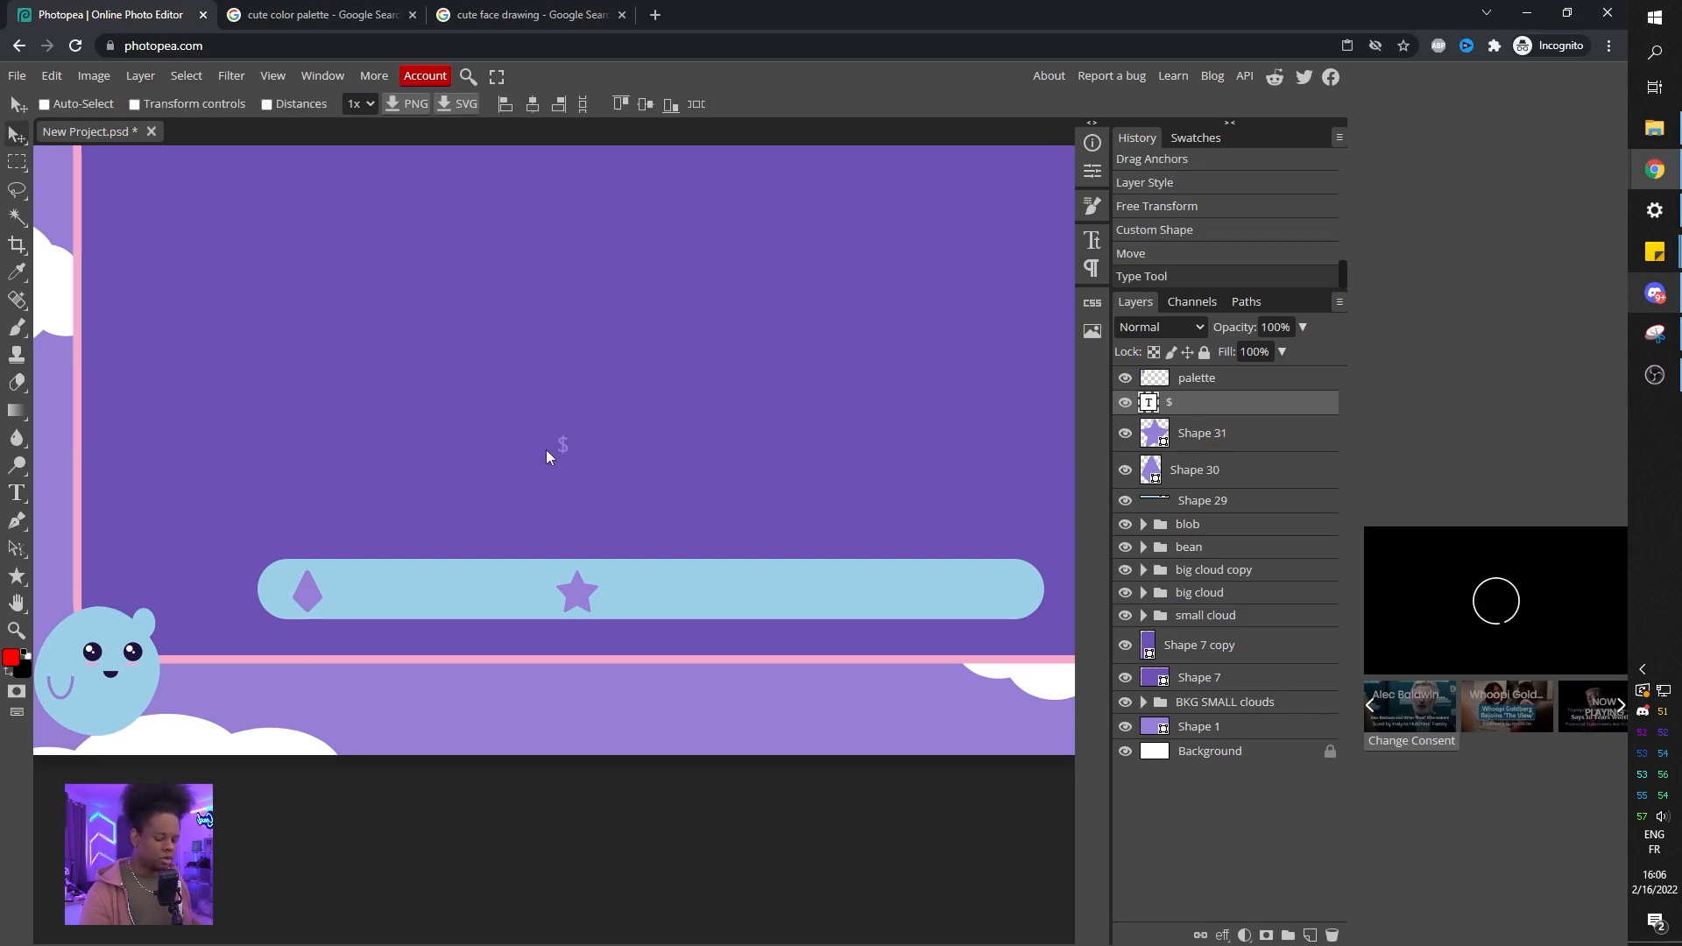
Enlarge the $ symbol and place it toward the right end of the light blue bar.
key(ctrl+t)
drag(587, 470, 624, 552)
drag(611, 481, 587, 589)
drag(618, 691, 567, 605)
key(Return)
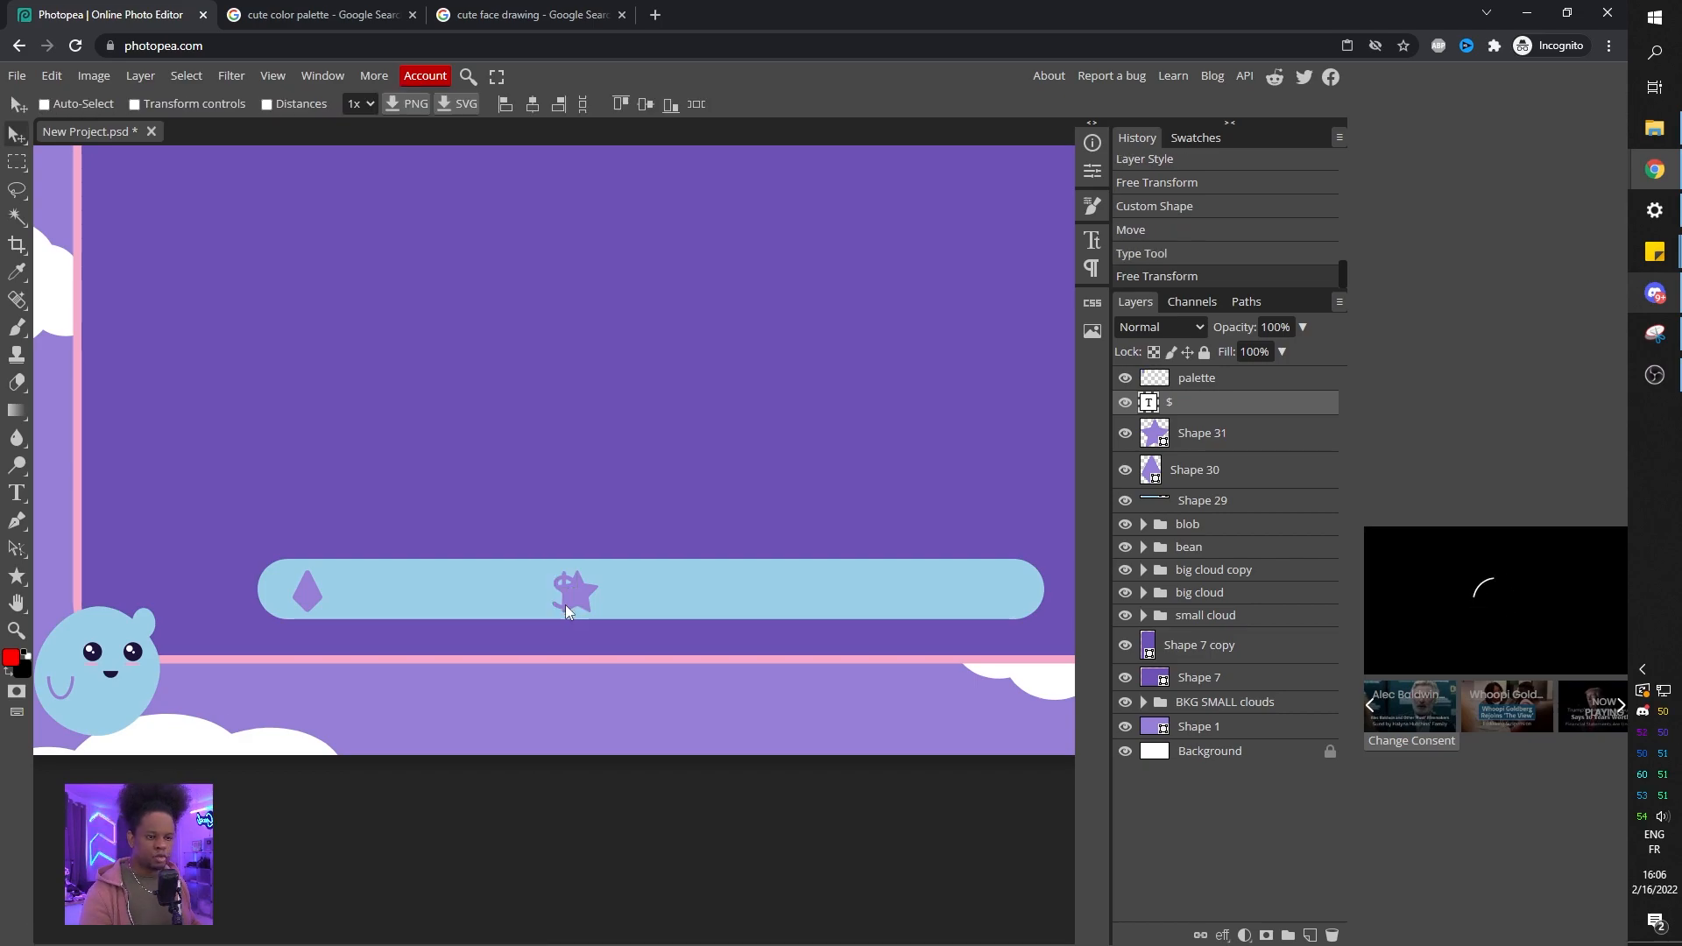
drag(565, 605, 665, 608)
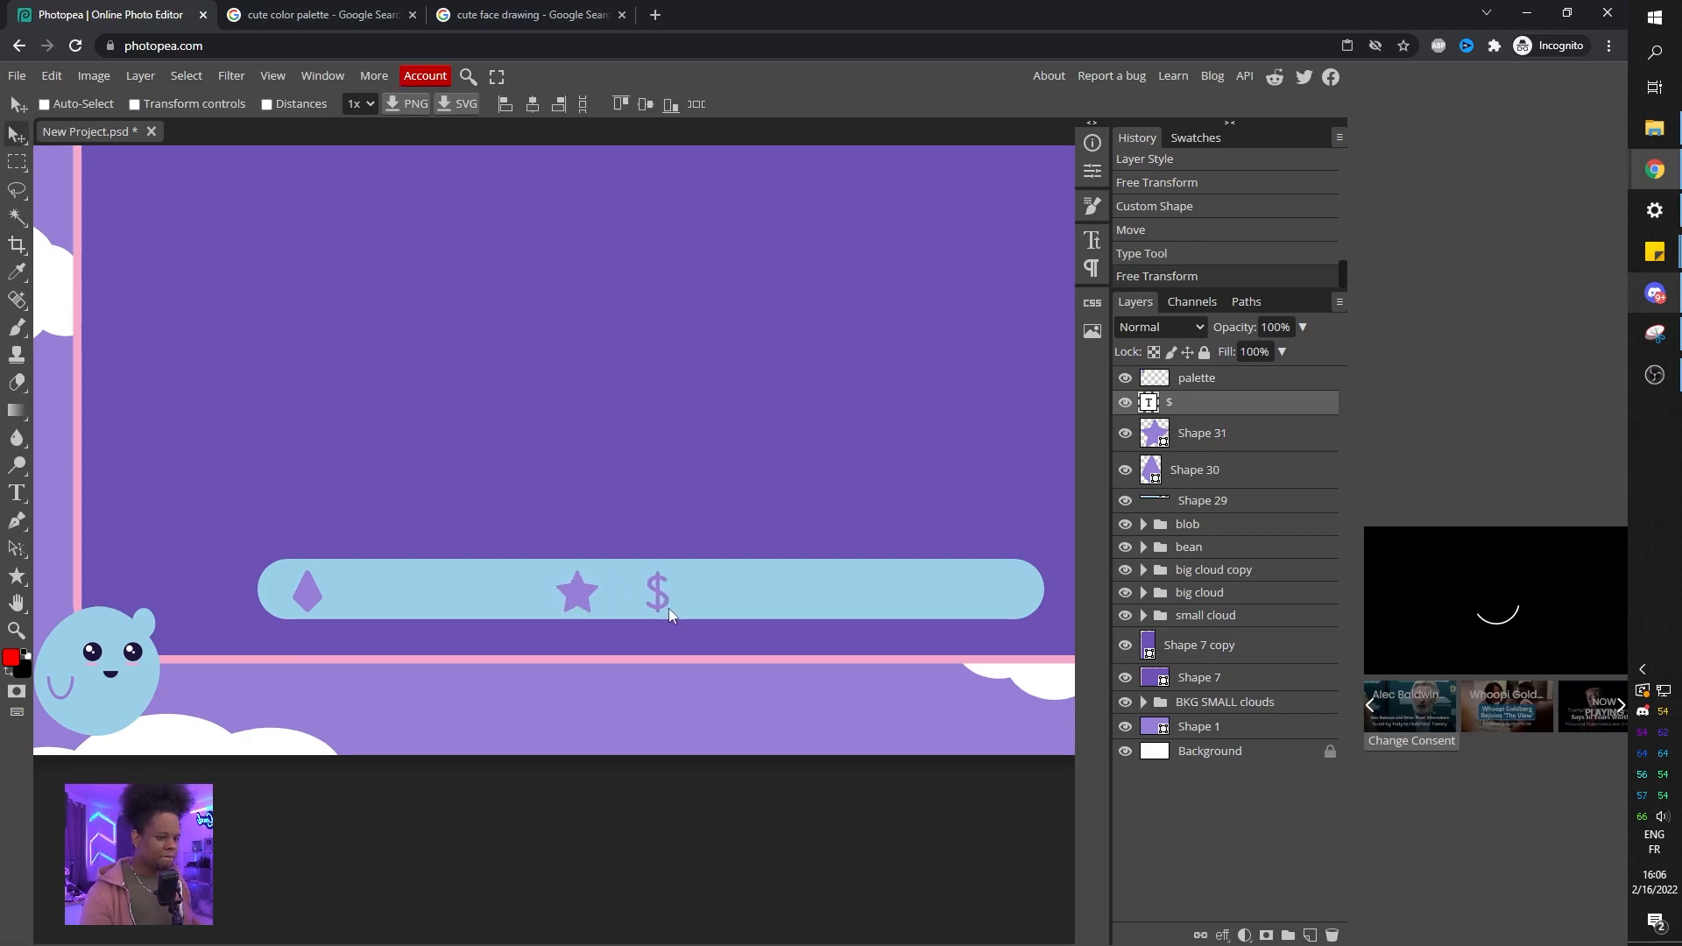
drag(789, 611, 817, 618)
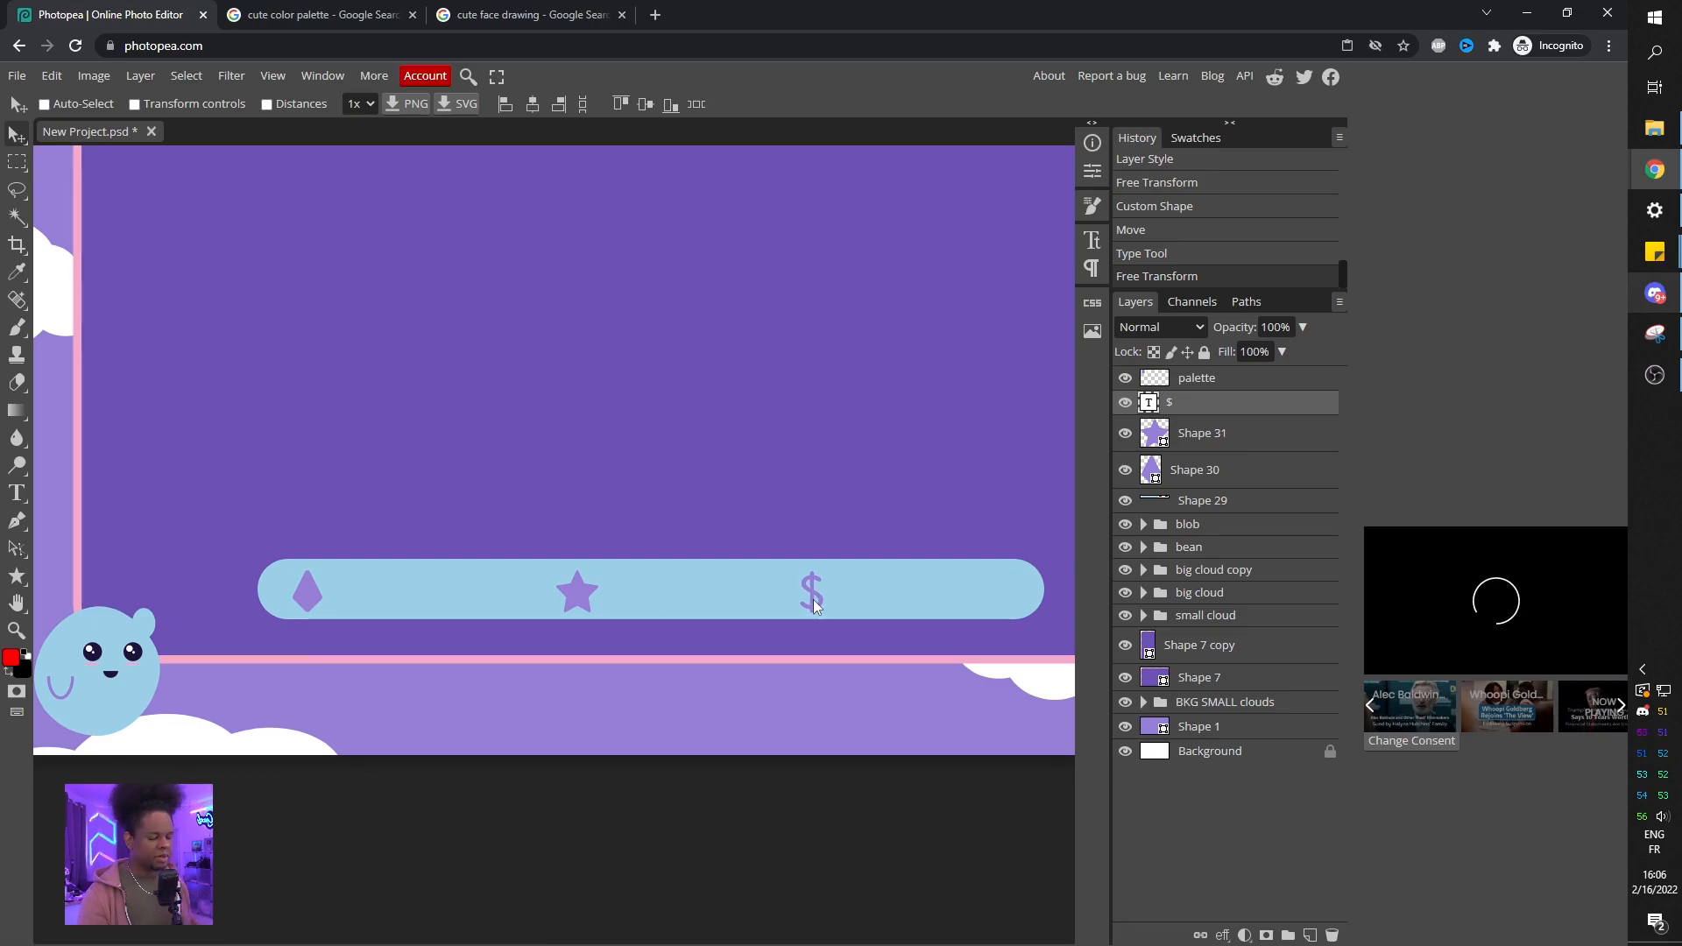
drag(811, 598, 811, 598)
Nudge the star slightly left within the bar.
click(1204, 435)
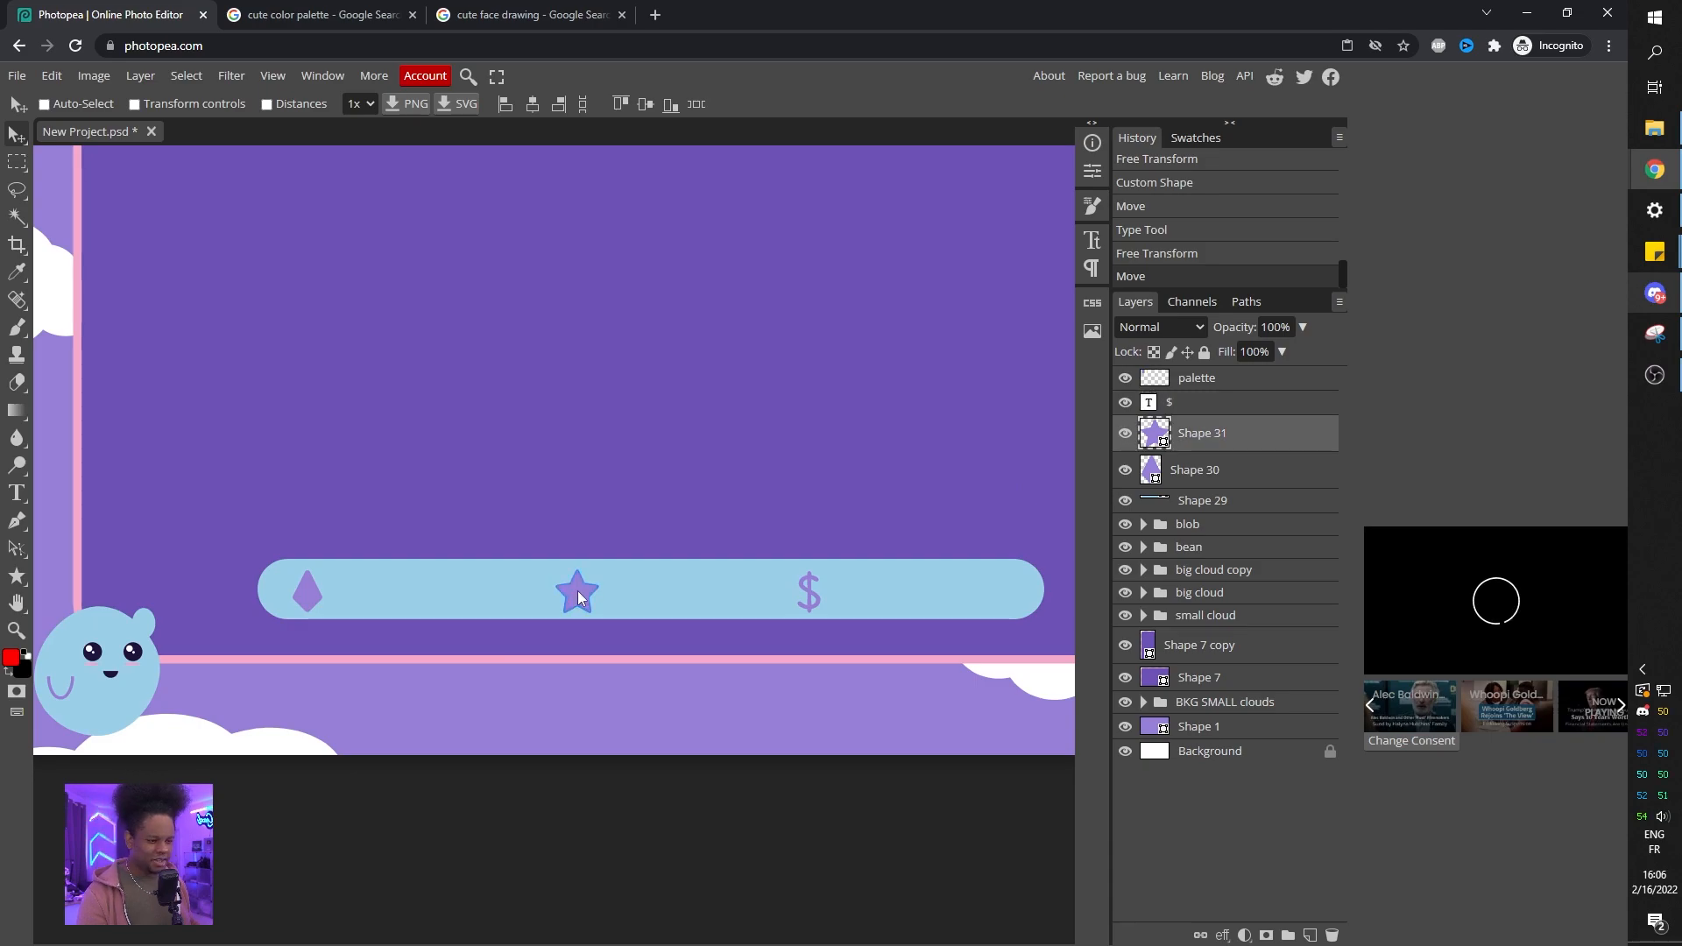
click(571, 591)
click(1199, 471)
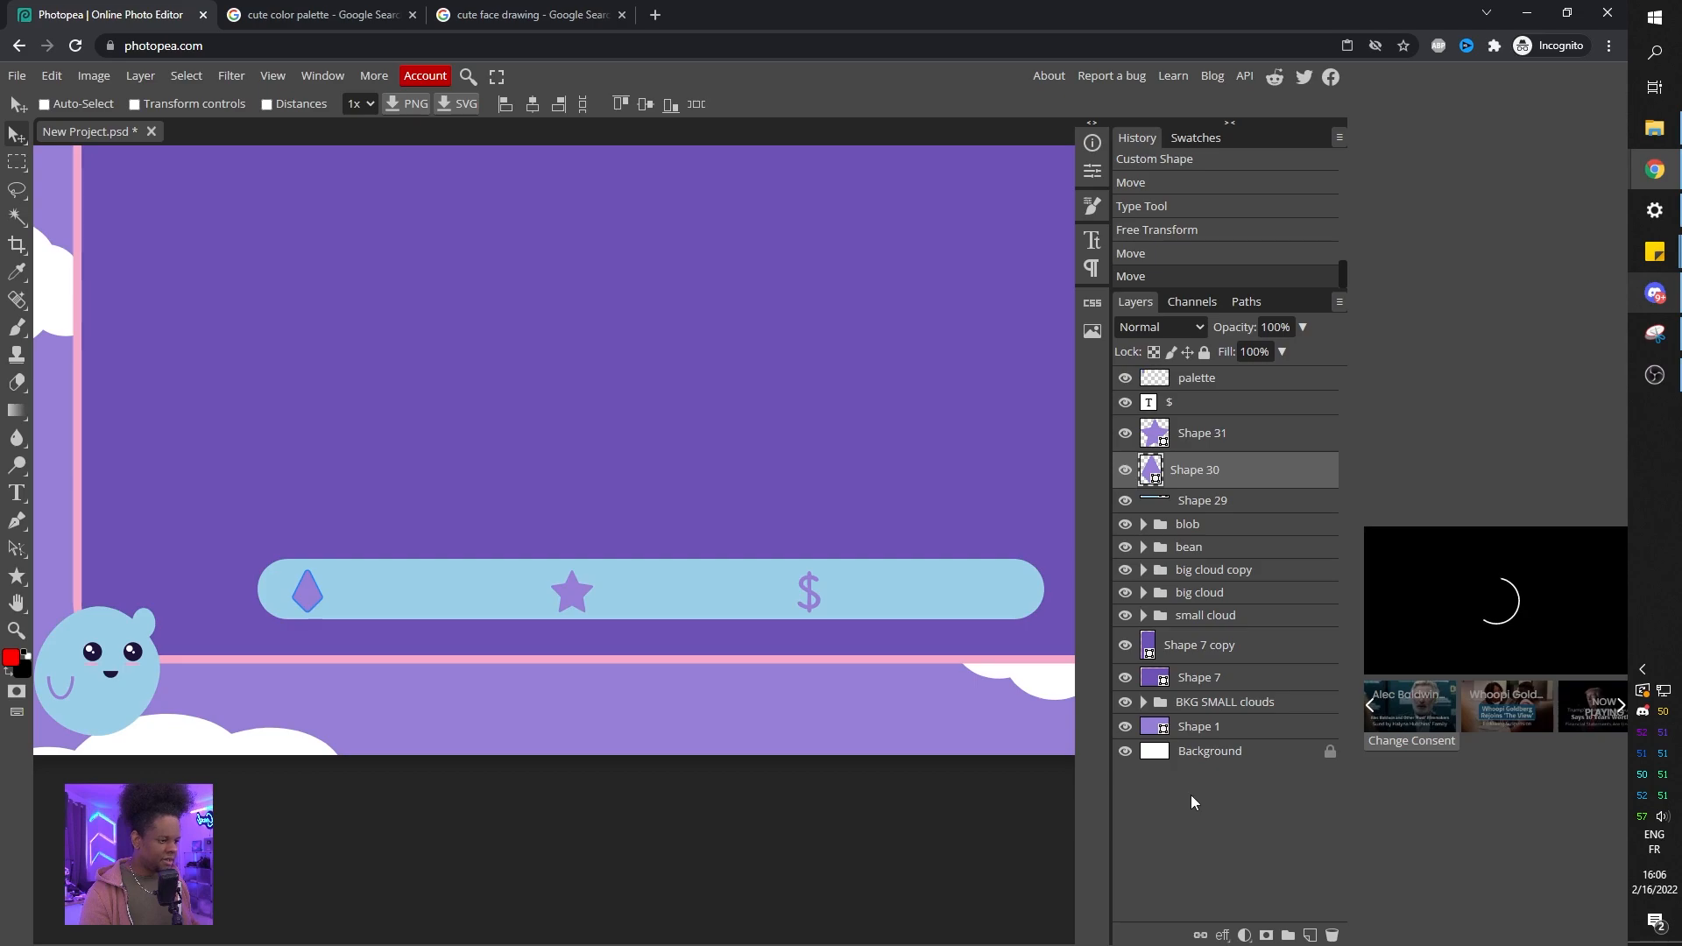
click(1192, 759)
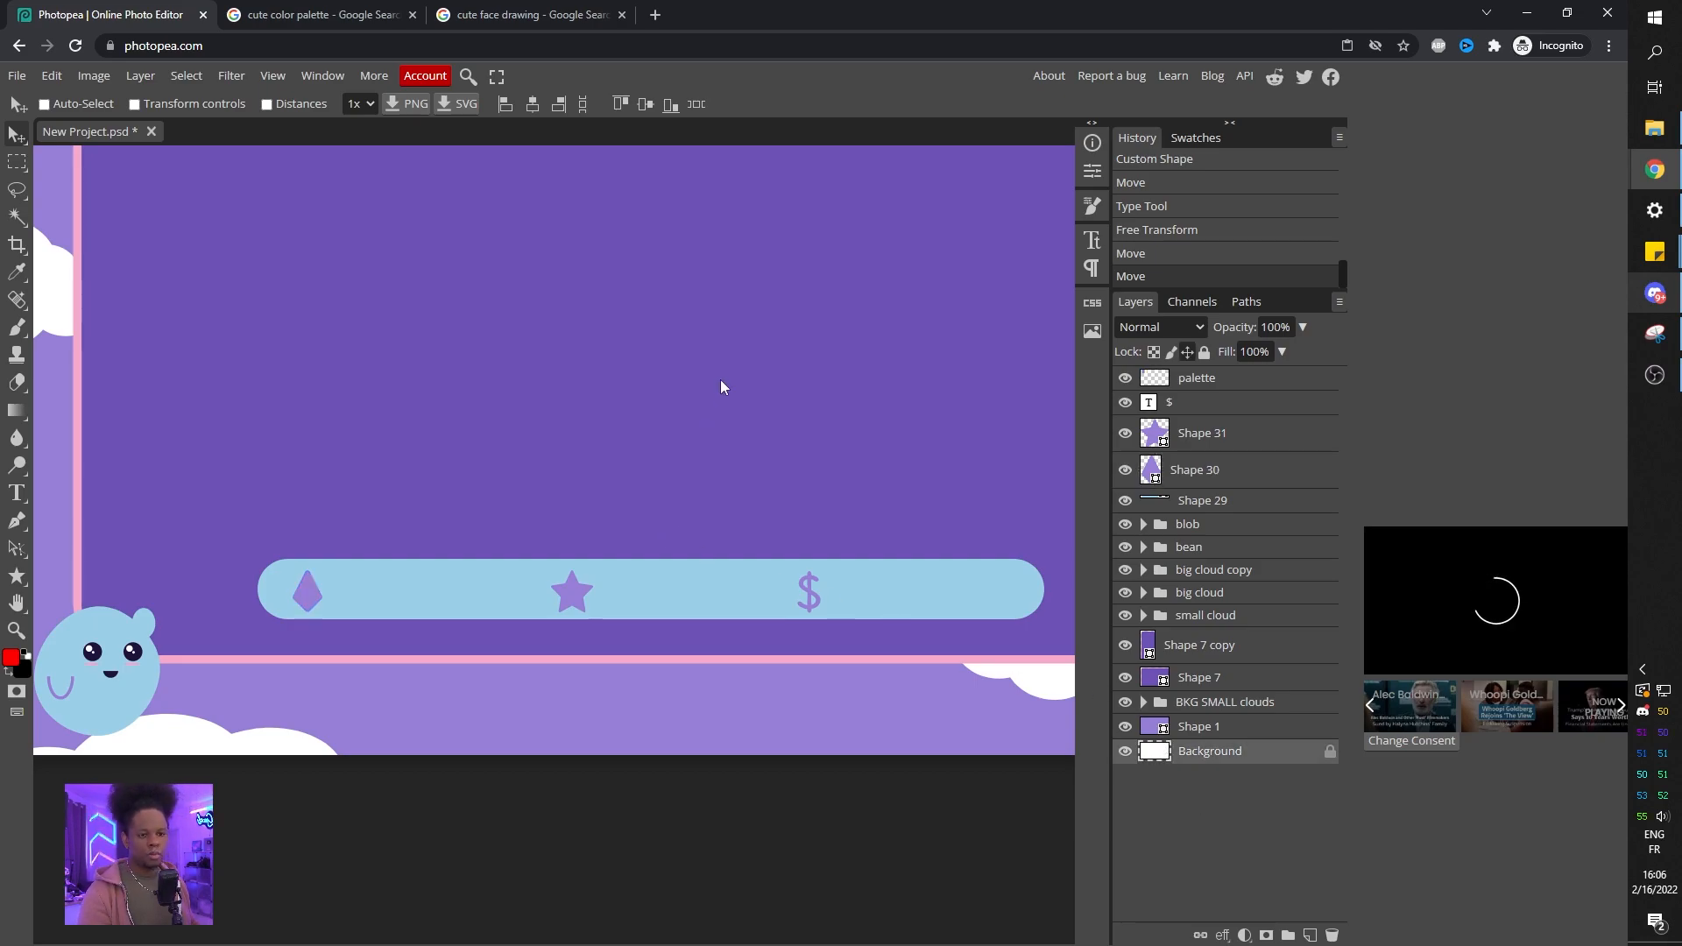
Scale the gem, star and $ together to about 60% and raise them slightly on the bar.
scroll(685, 380, down, 3)
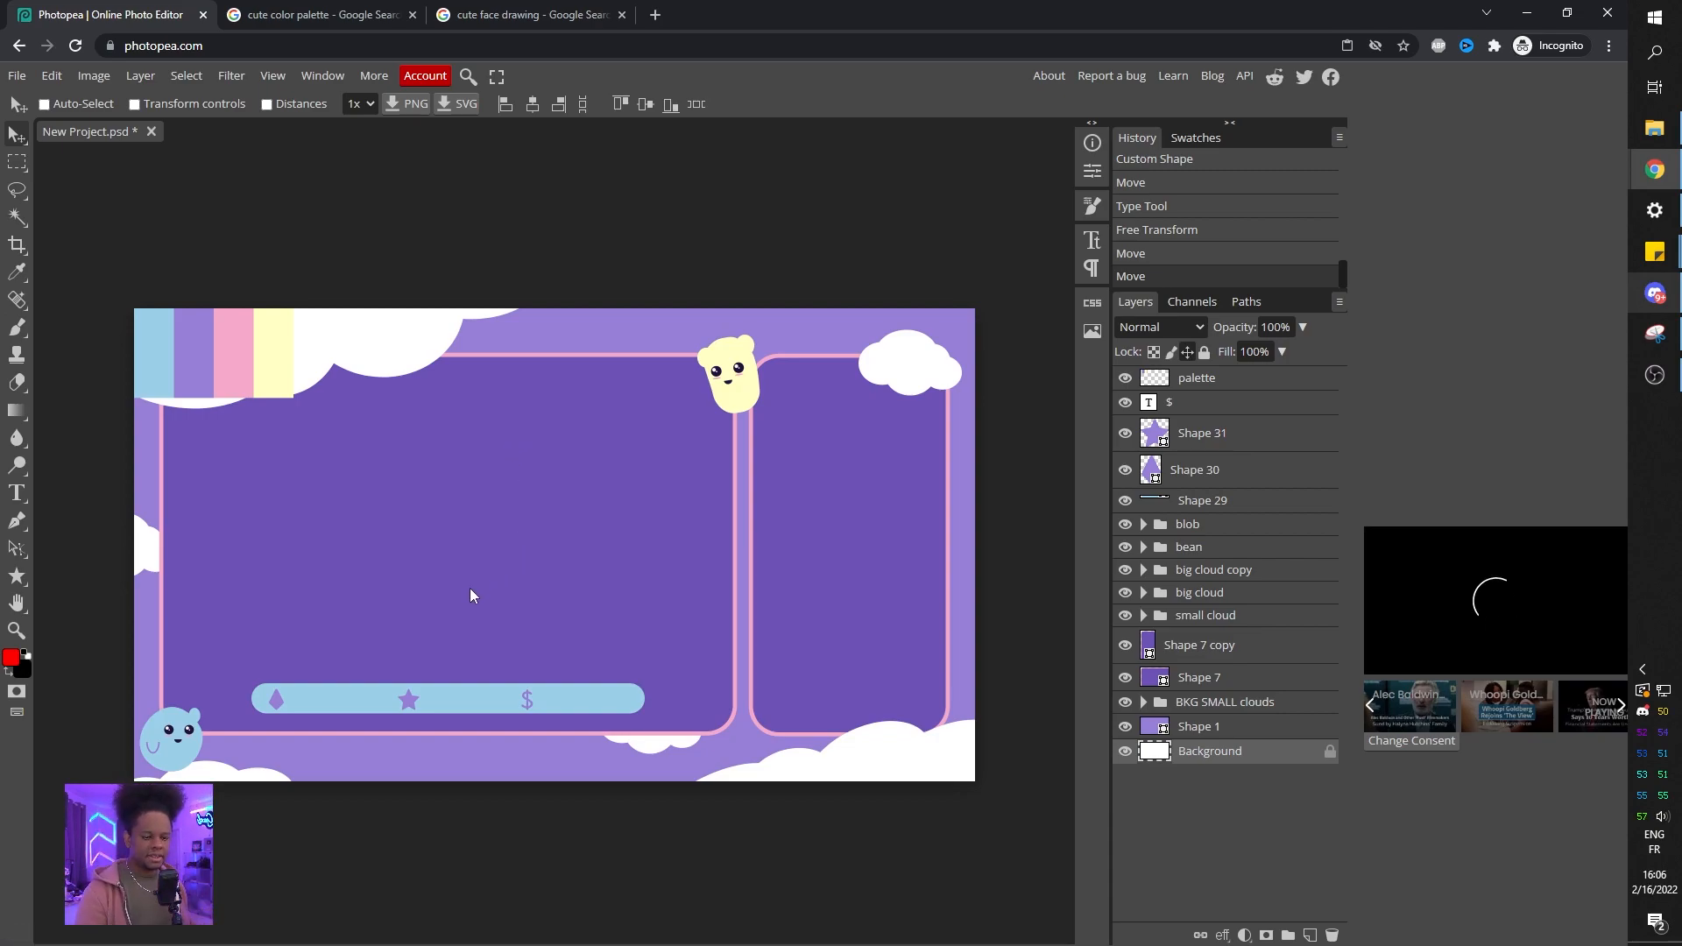
scroll(440, 606, up, 4)
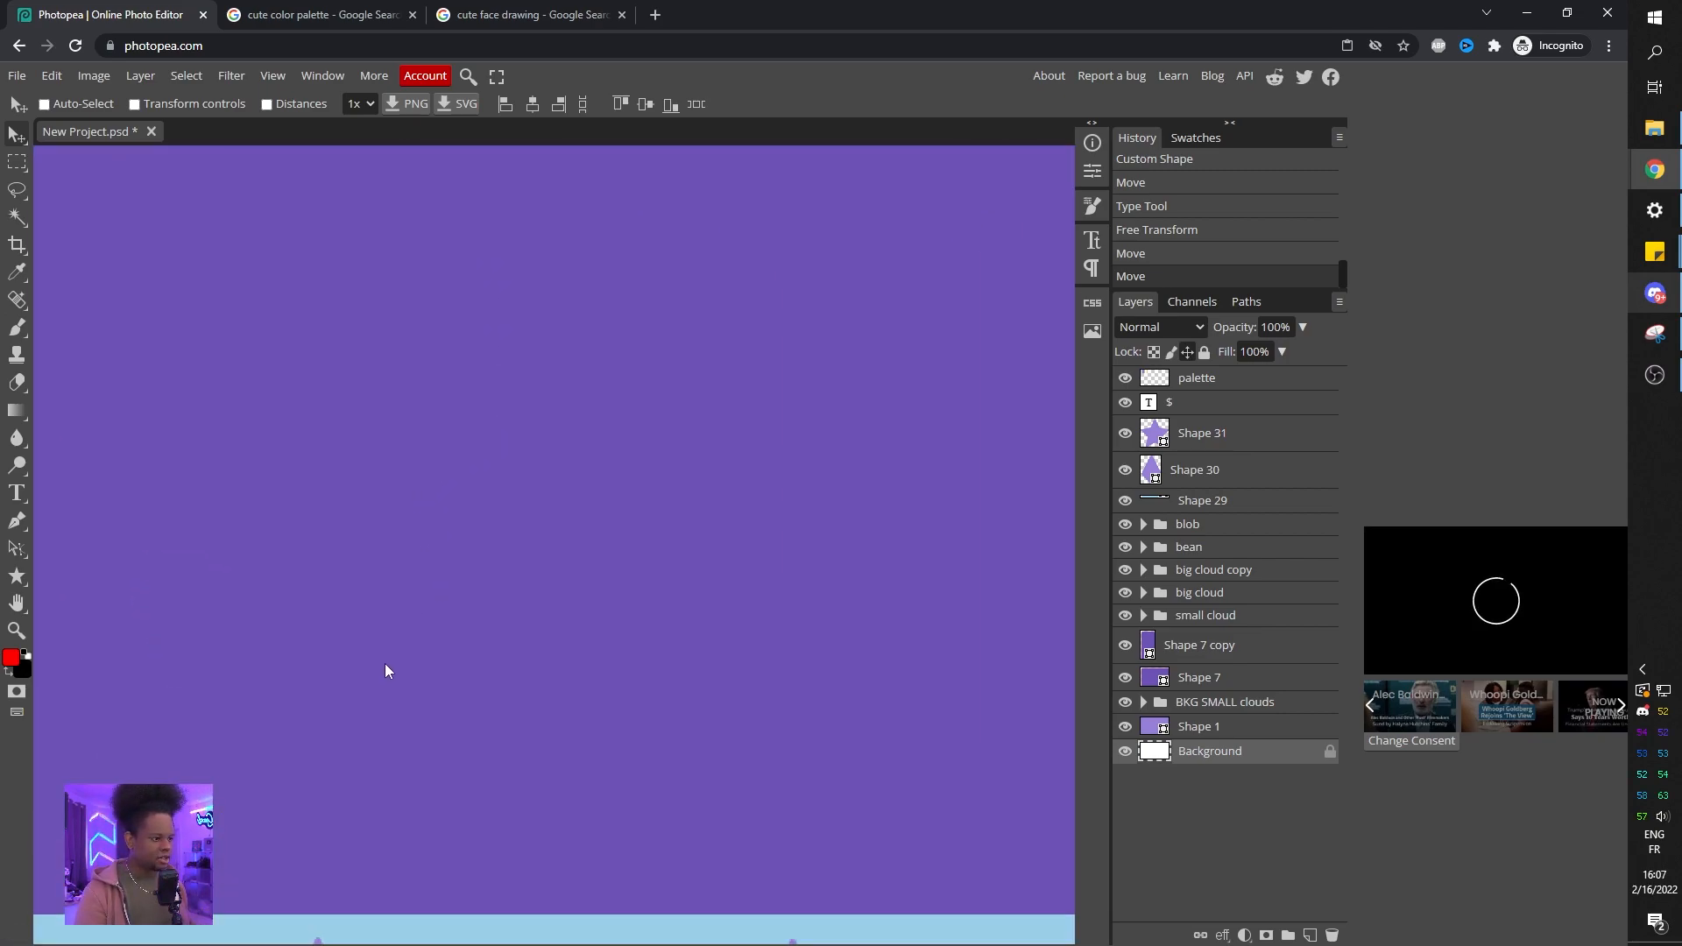
drag(429, 652, 687, 375)
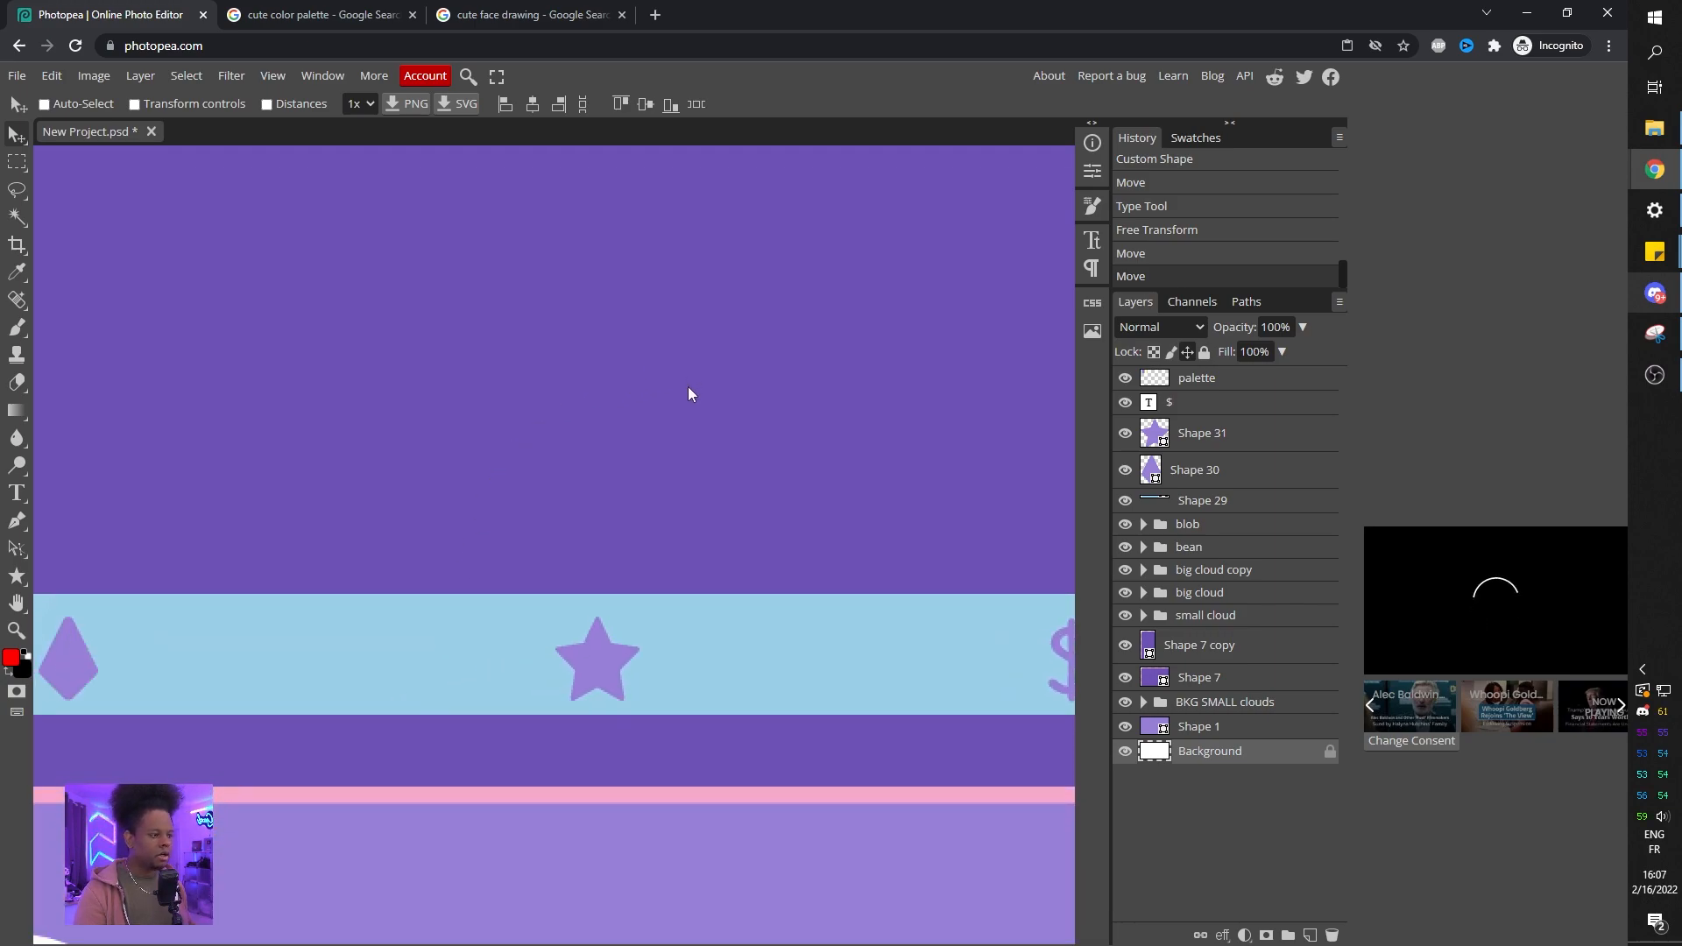
scroll(686, 386, down, 2)
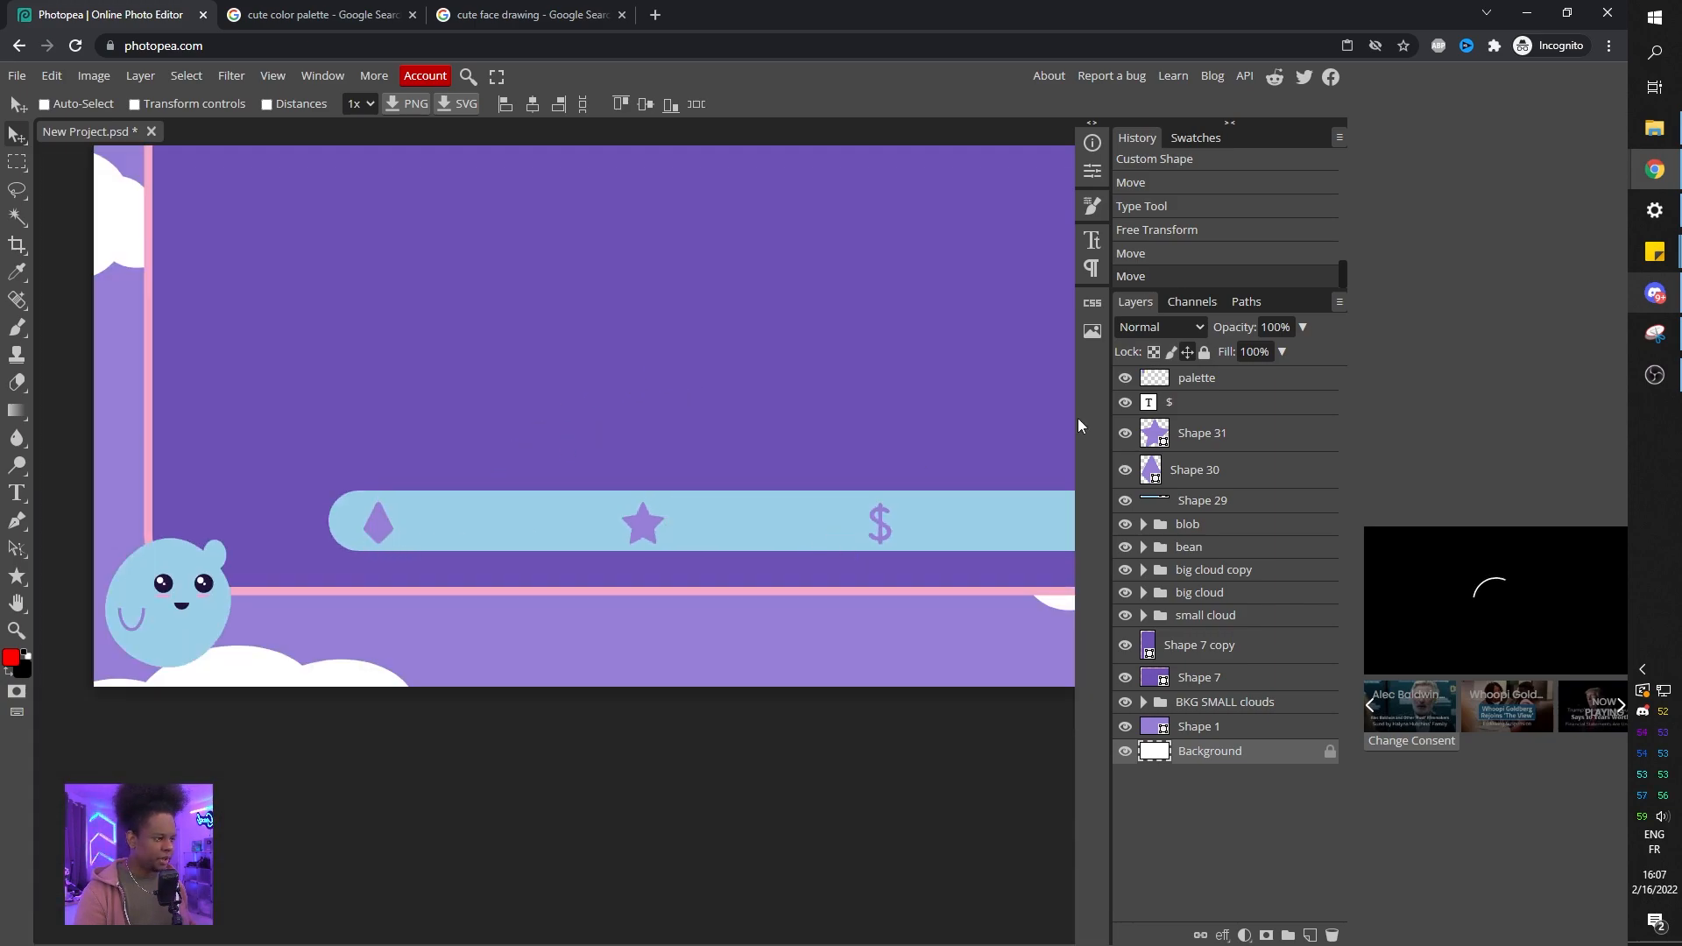
click(1202, 402)
shift+click(1213, 469)
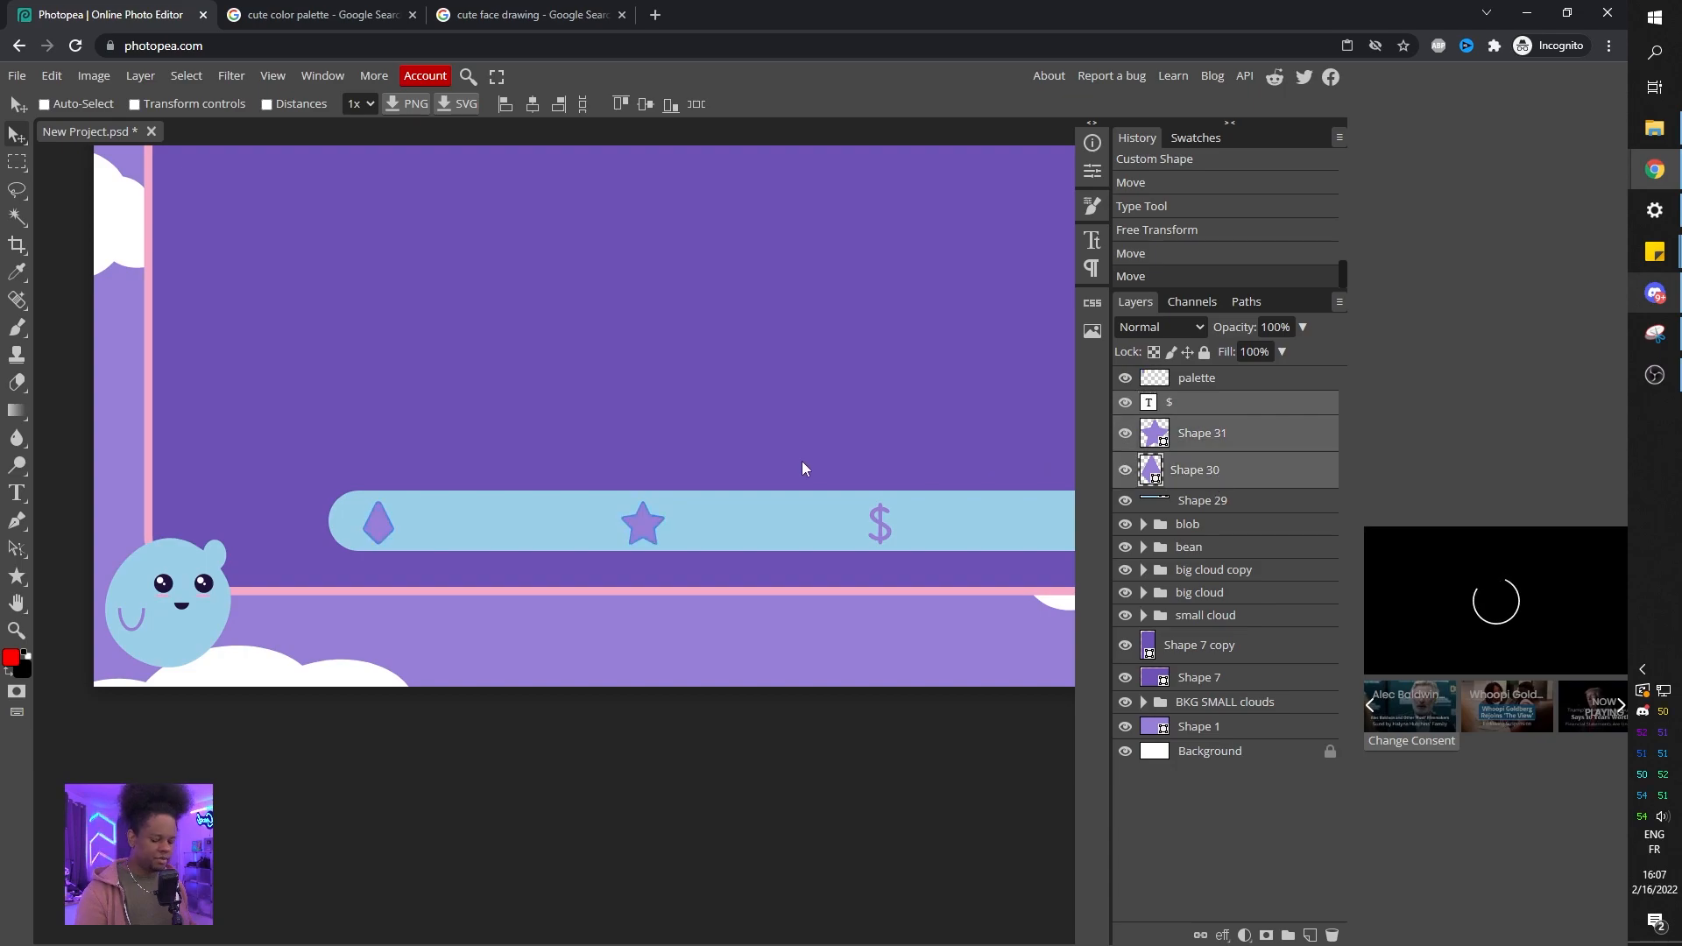
key(ctrl+t)
drag(892, 500, 755, 526)
drag(746, 527, 680, 534)
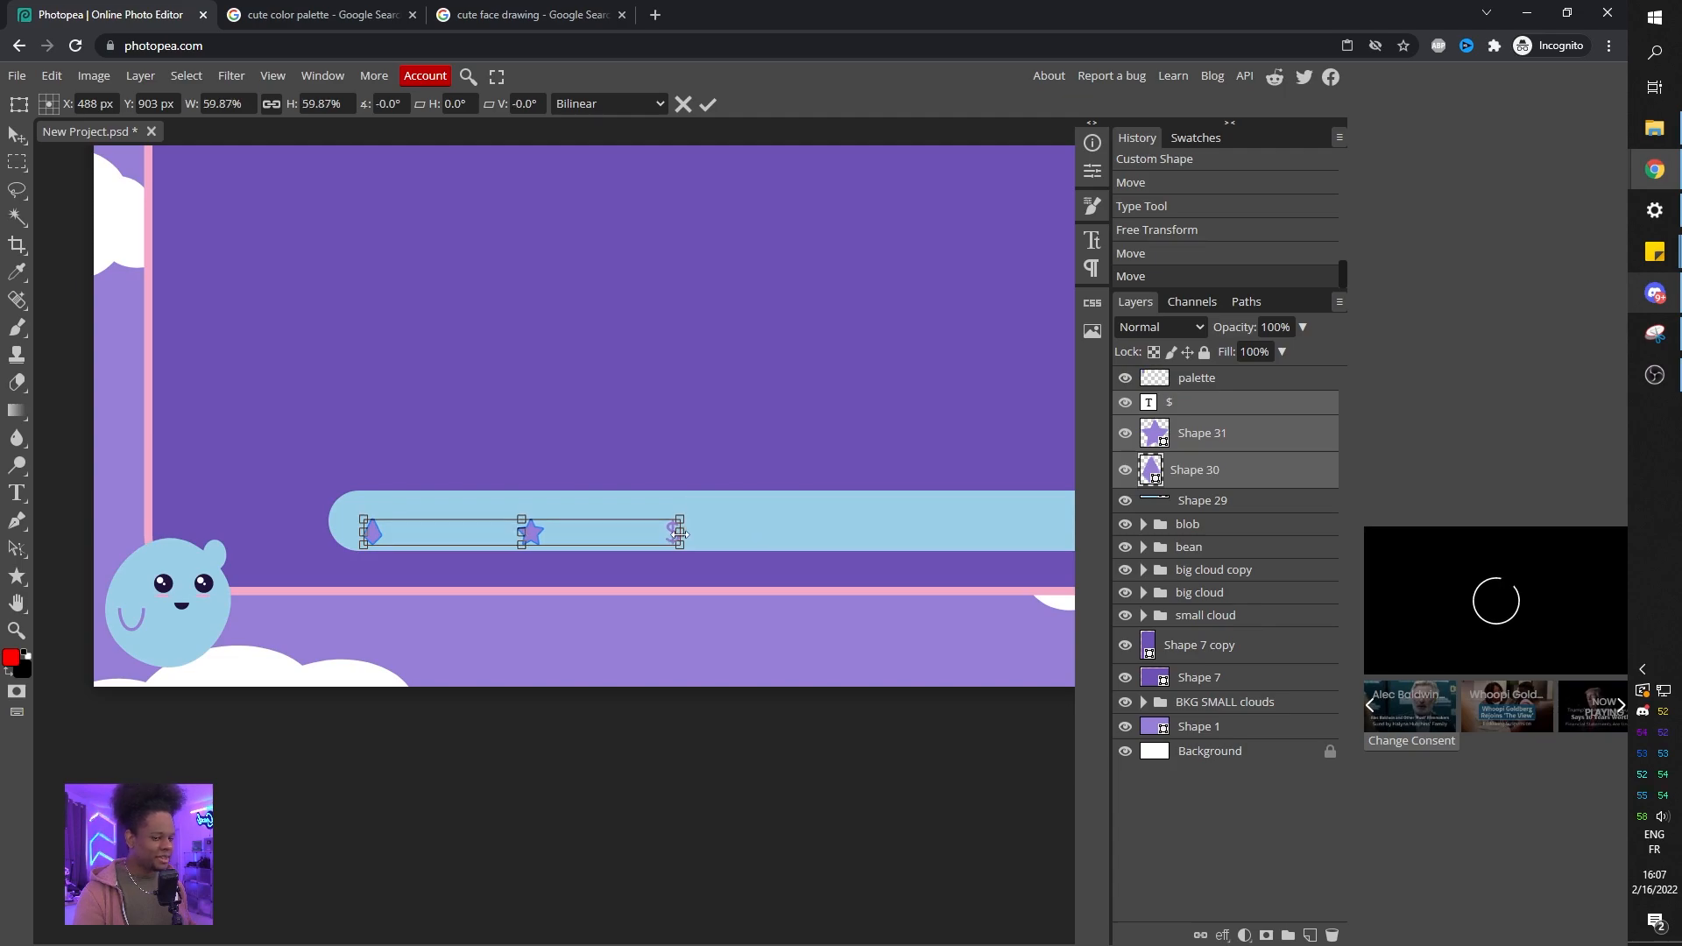
drag(493, 532, 492, 524)
key(Return)
Move the $ toward the bar's right end and the star toward its middle.
click(1216, 401)
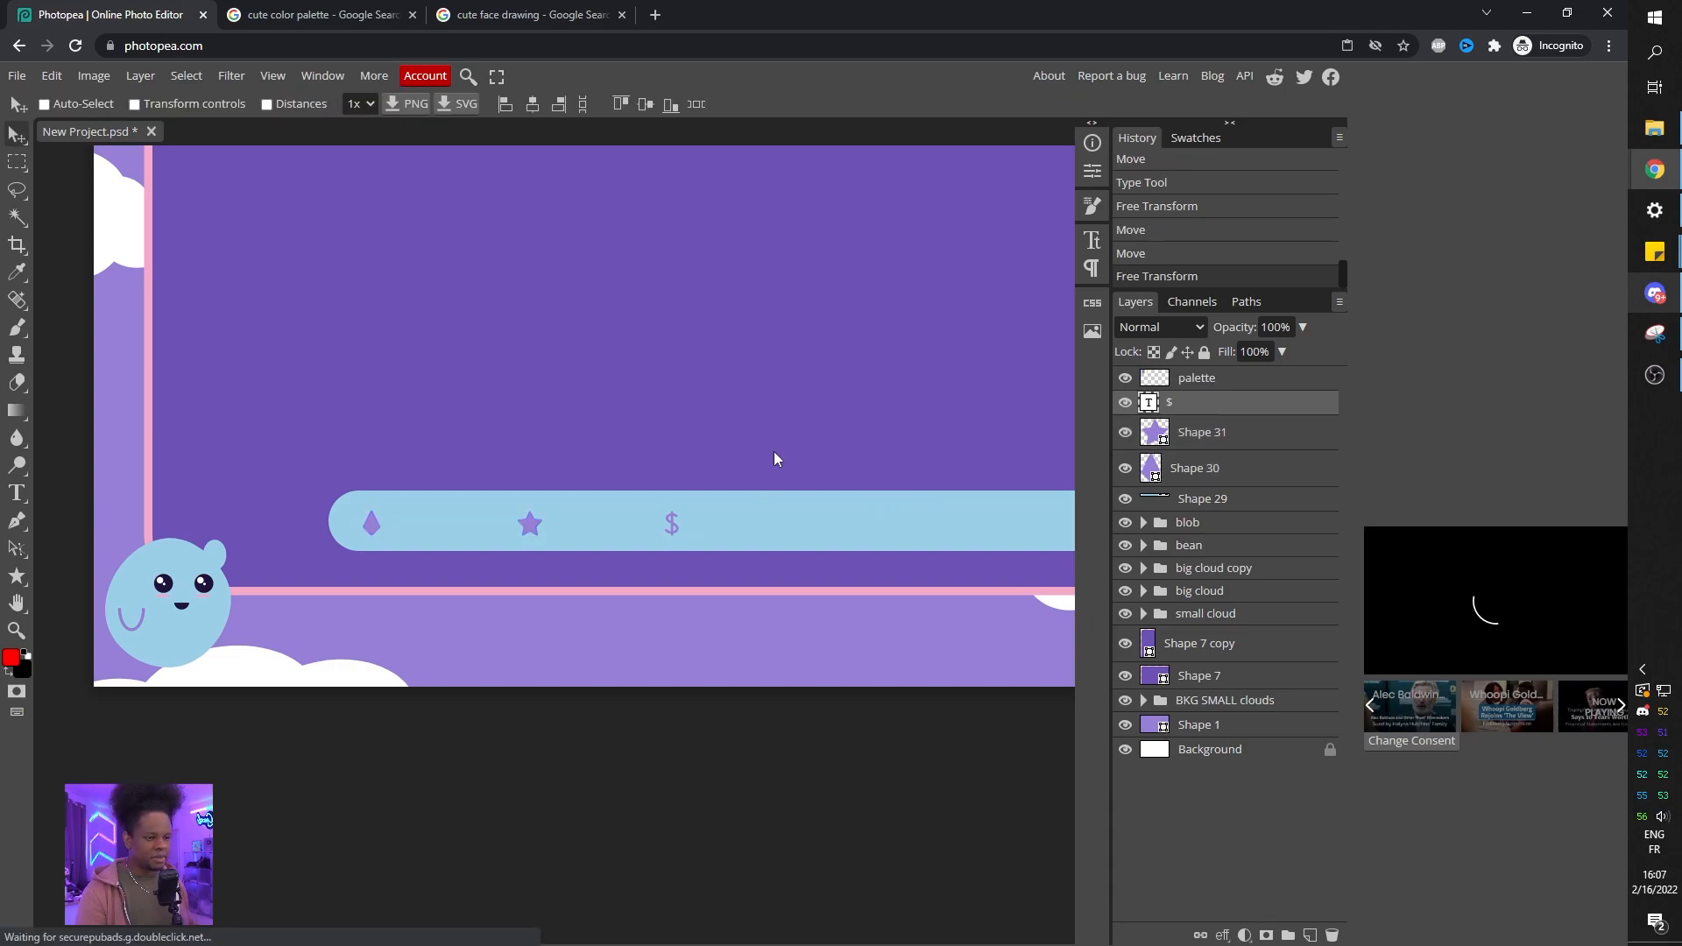
scroll(775, 451, down, 1)
drag(738, 493, 860, 492)
ctrl+click(616, 498)
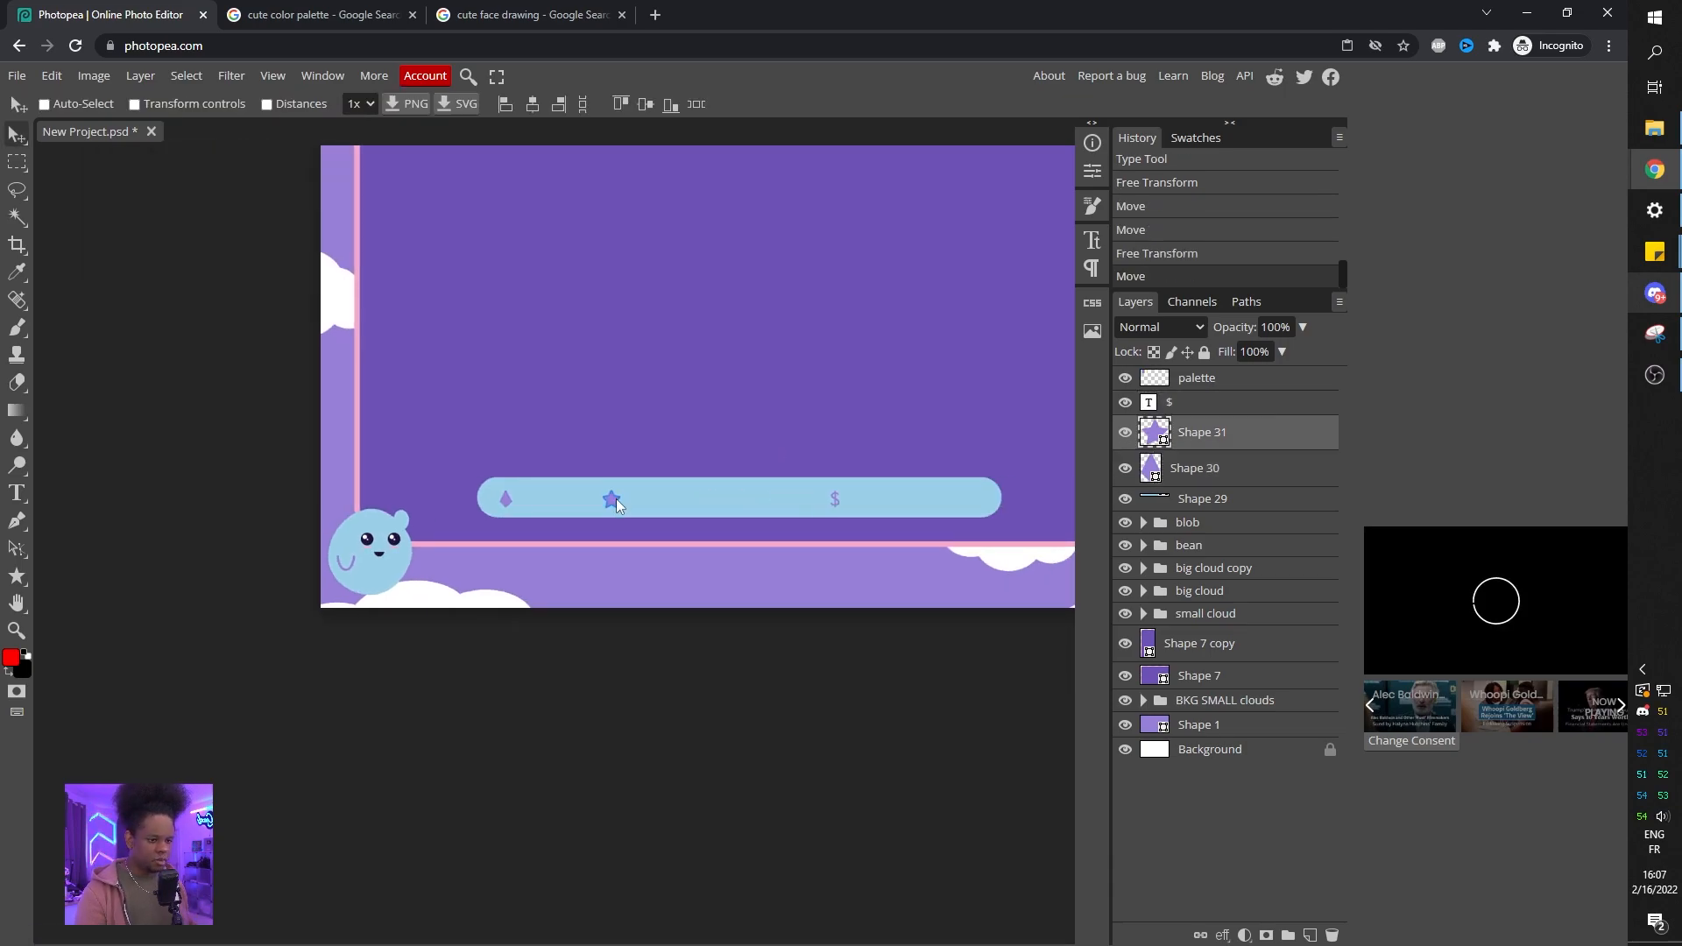
drag(695, 503, 686, 502)
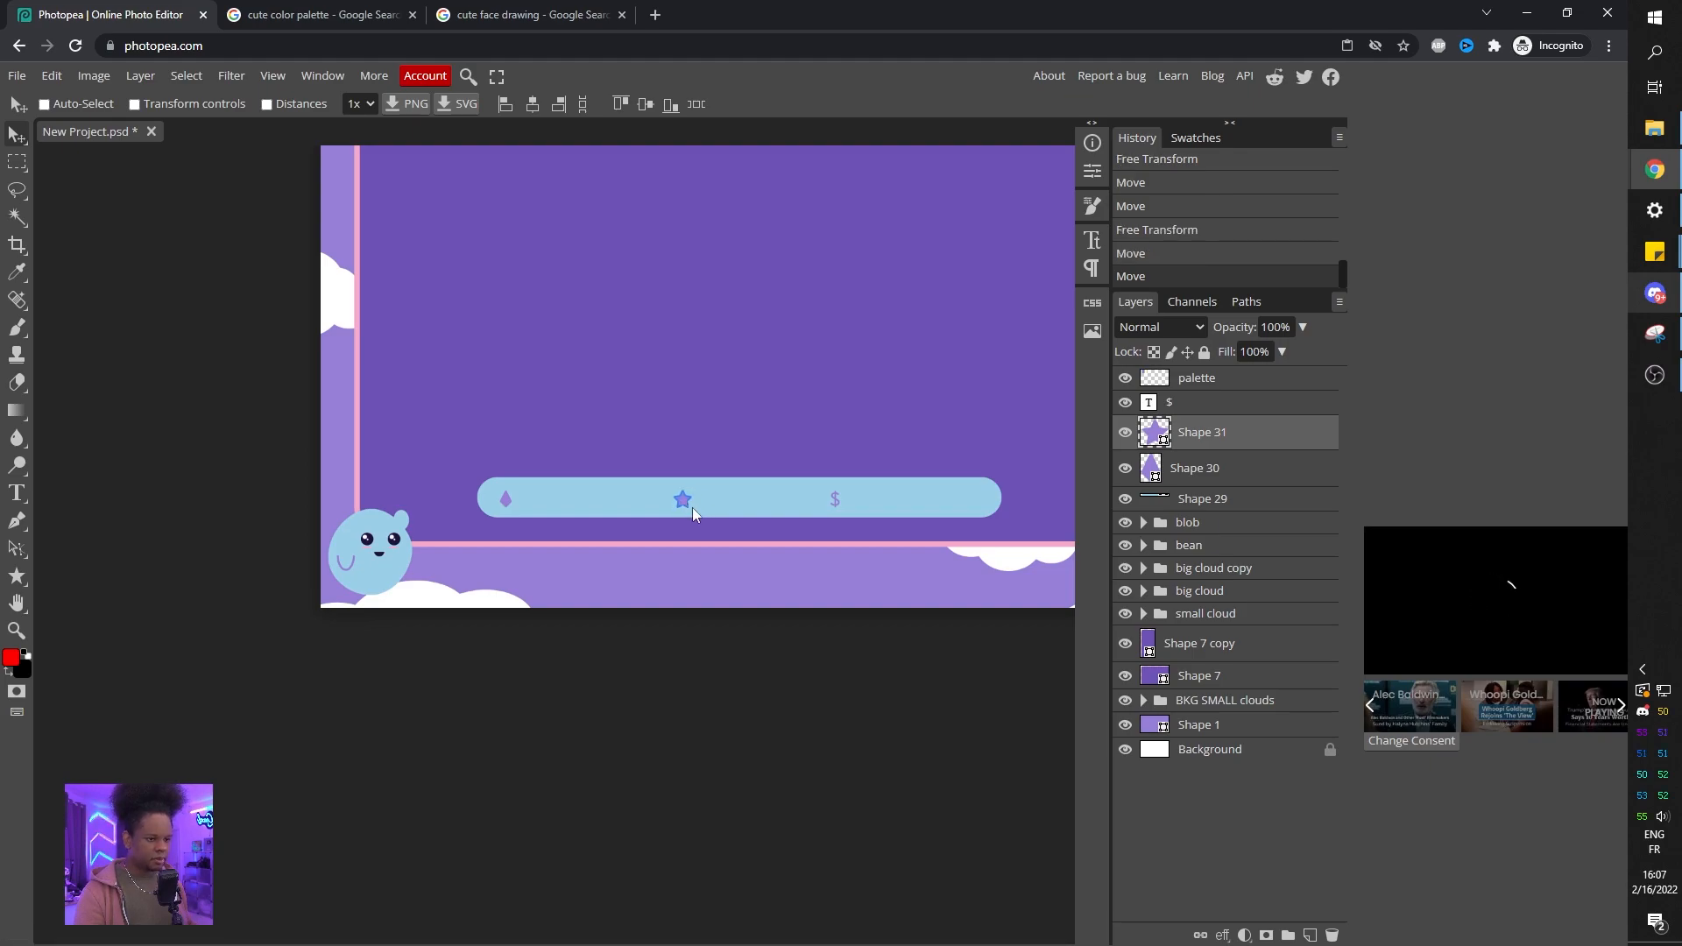
Draw a purple cloud custom shape at the left end of the bar over the gem.
click(1225, 482)
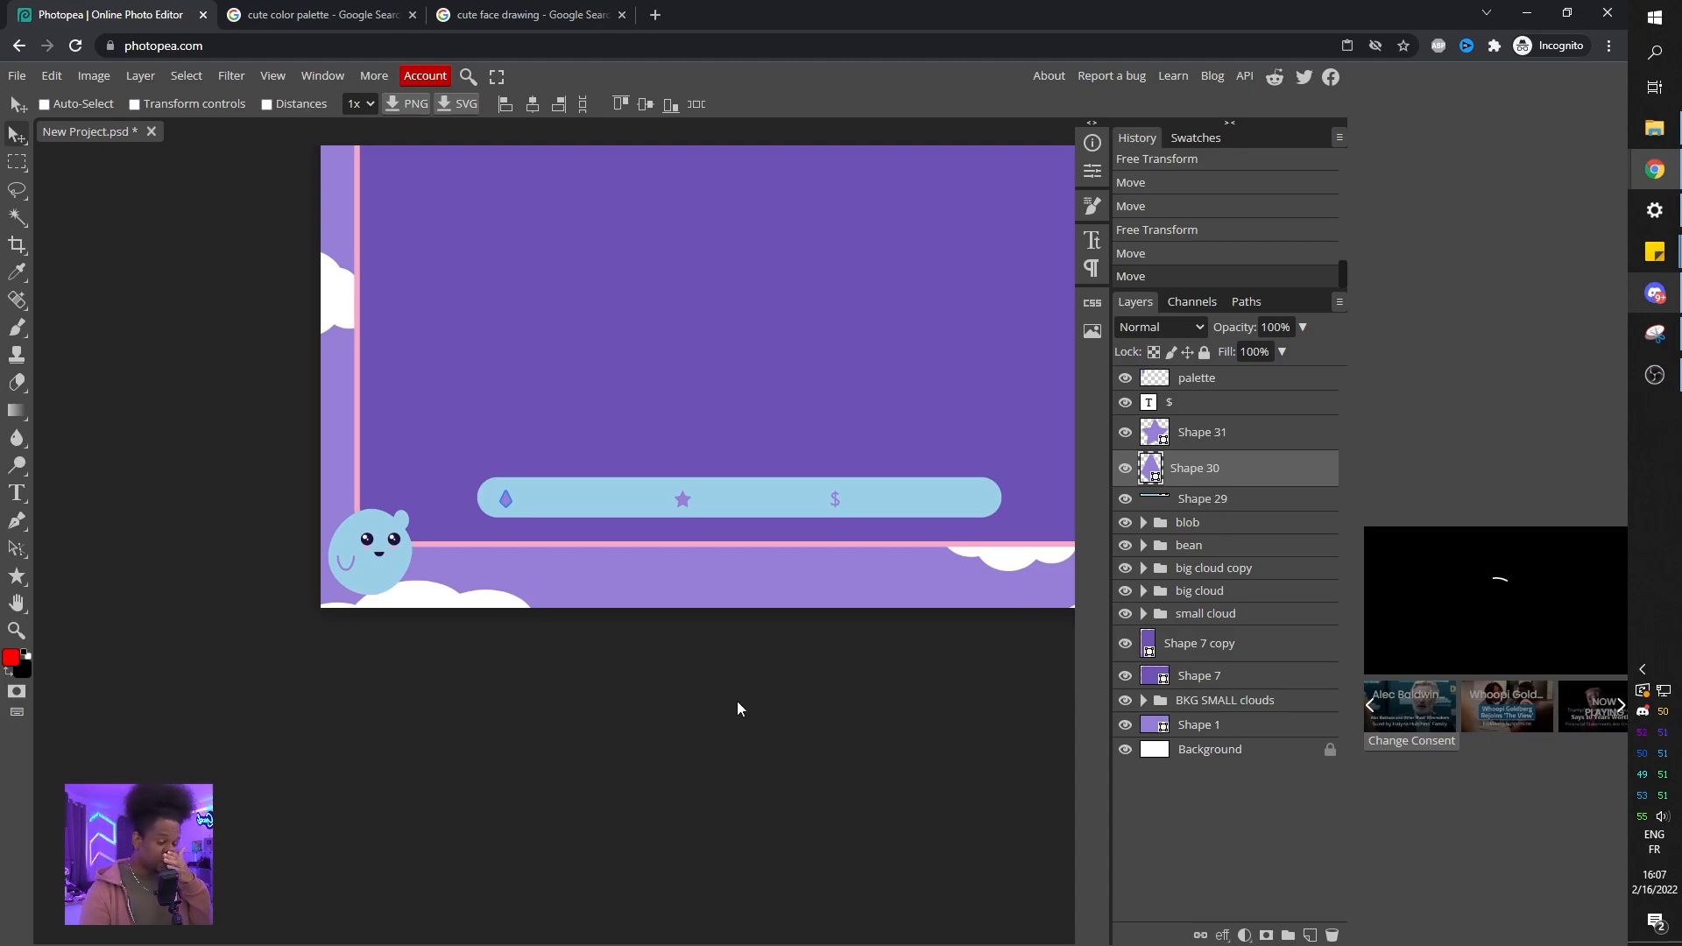
click(17, 576)
click(726, 104)
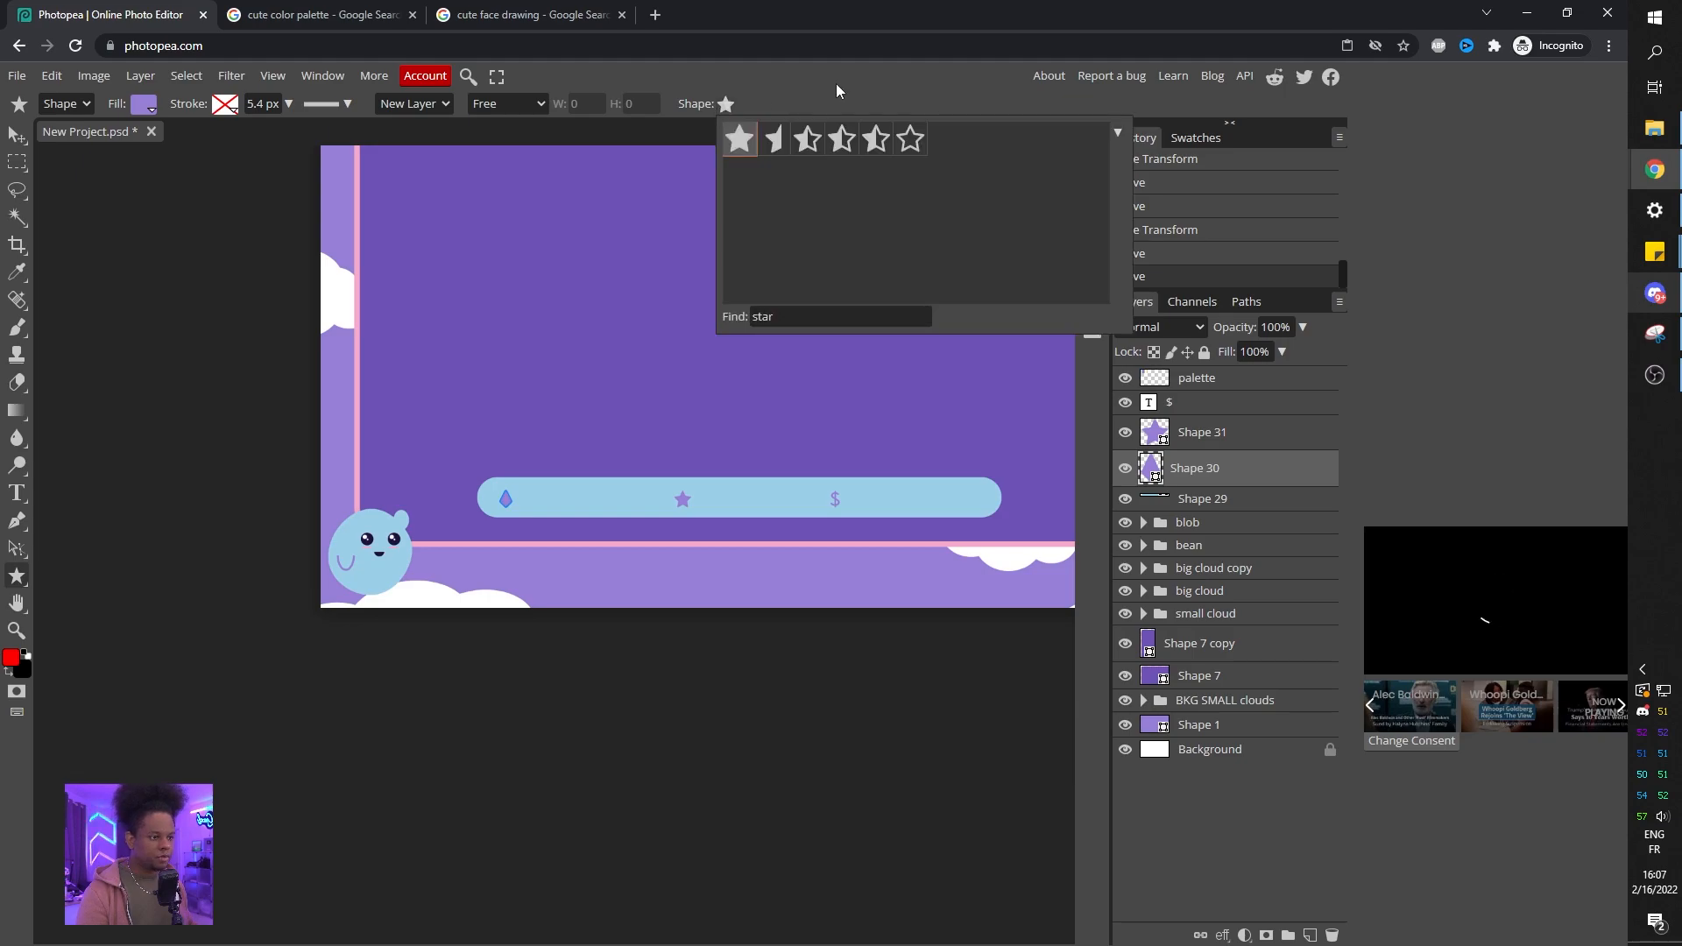
double_click(778, 328)
key(BackSpace)
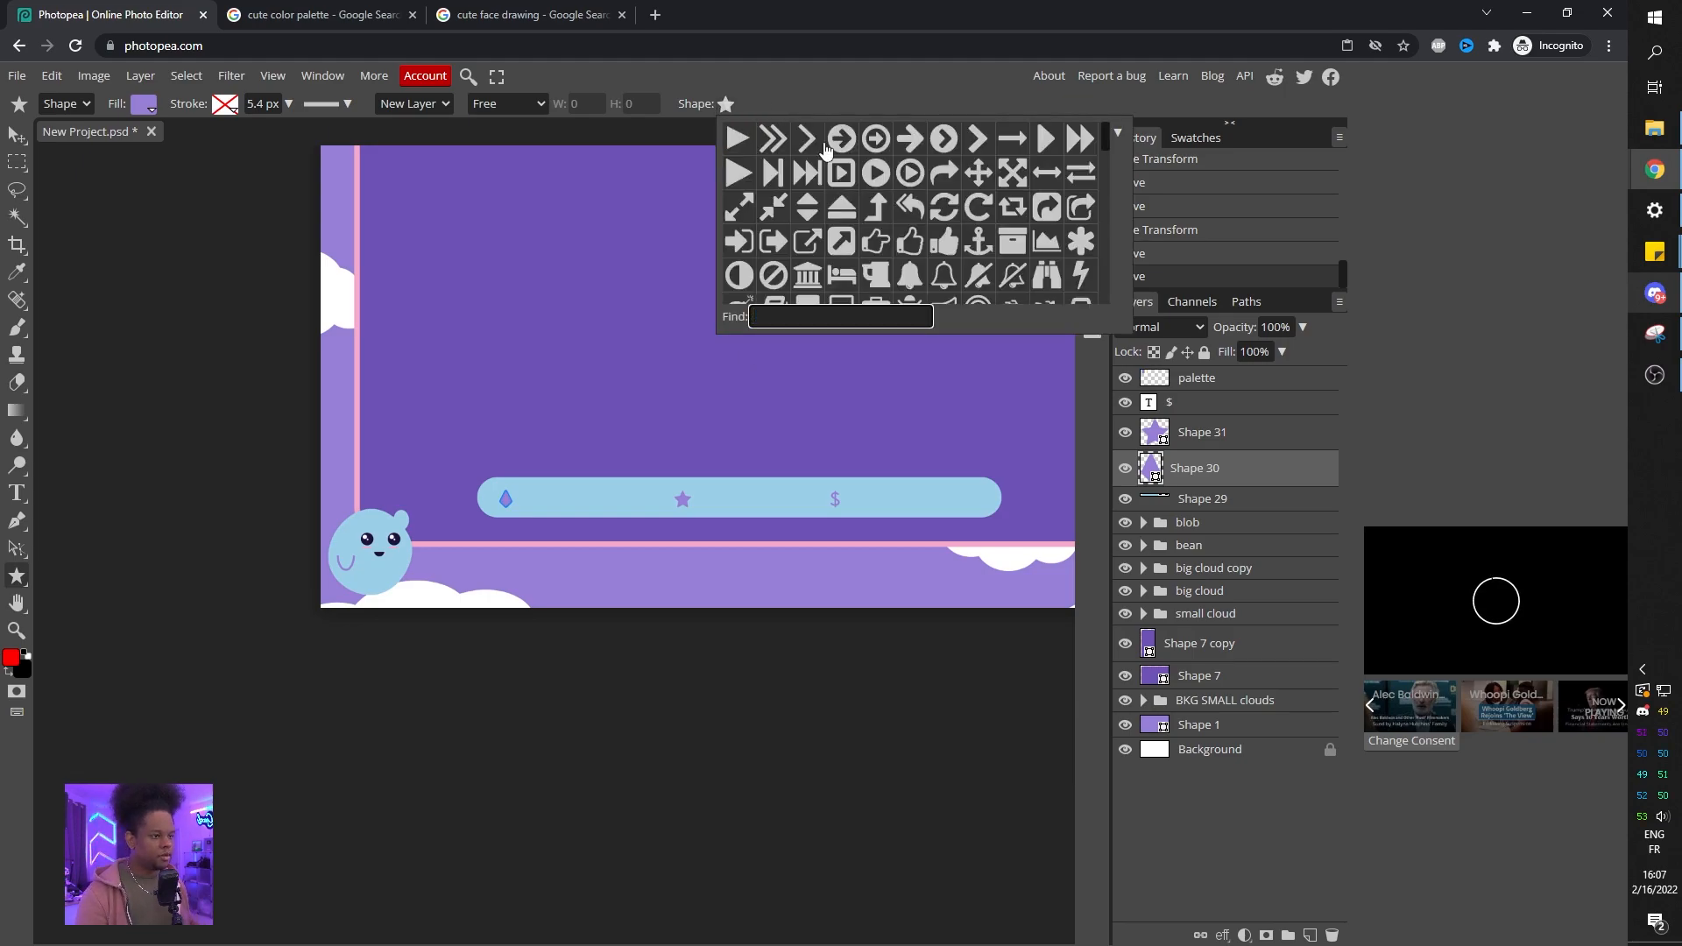
scroll(938, 219, down, 4)
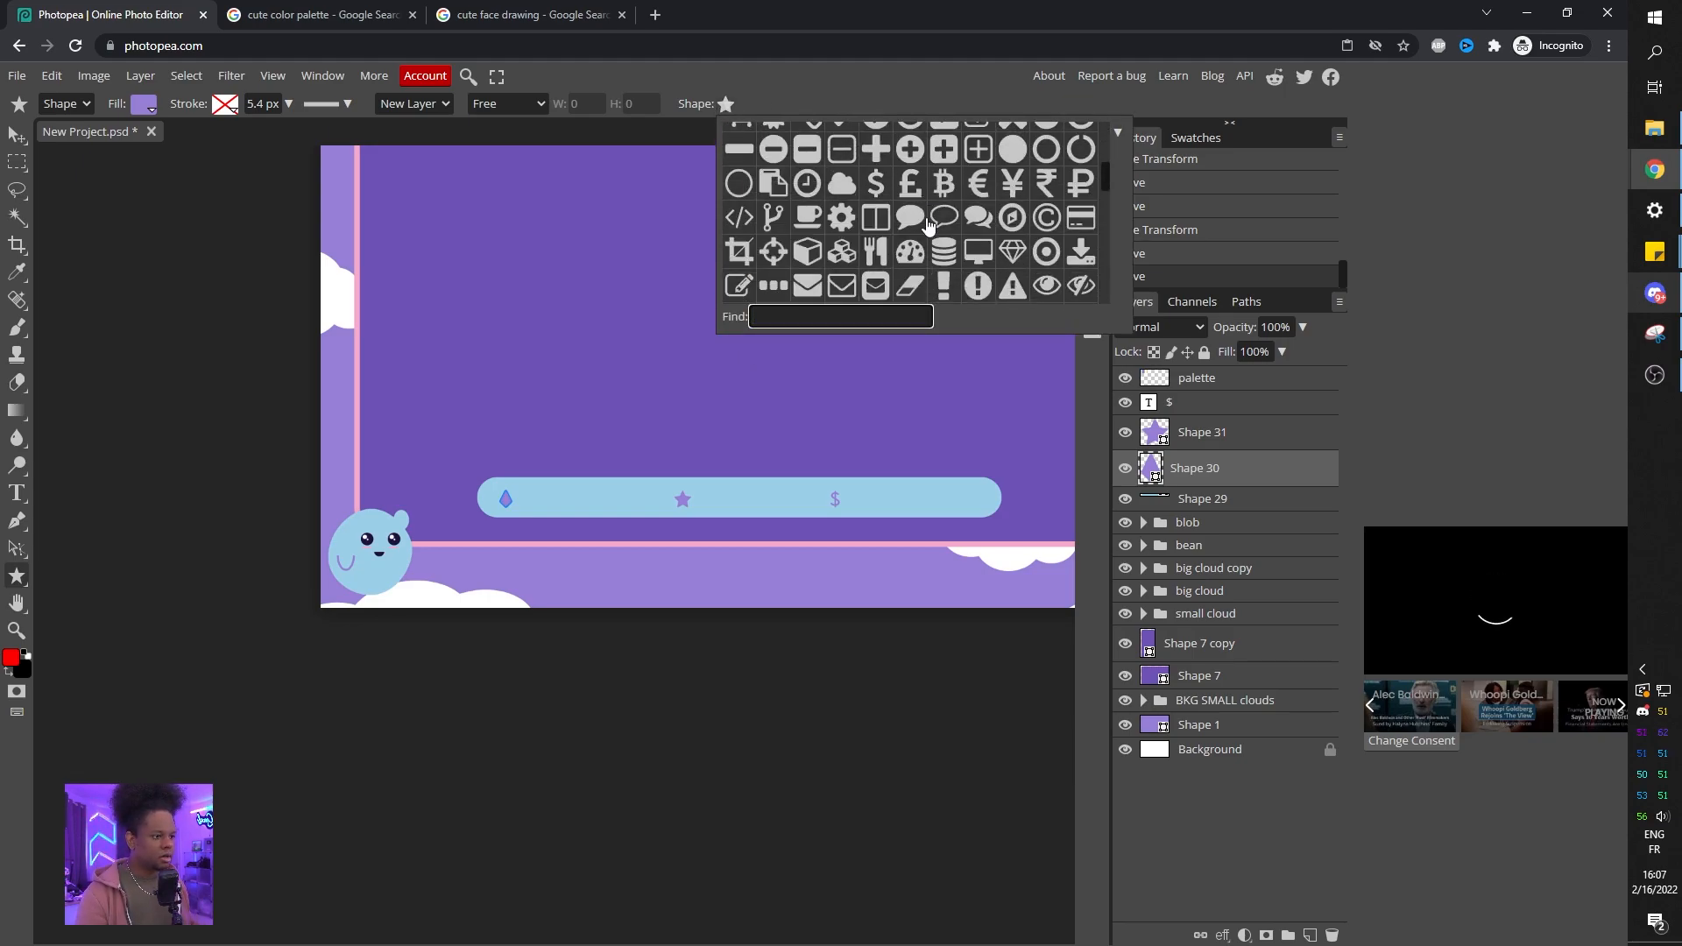
scroll(922, 214, down, 8)
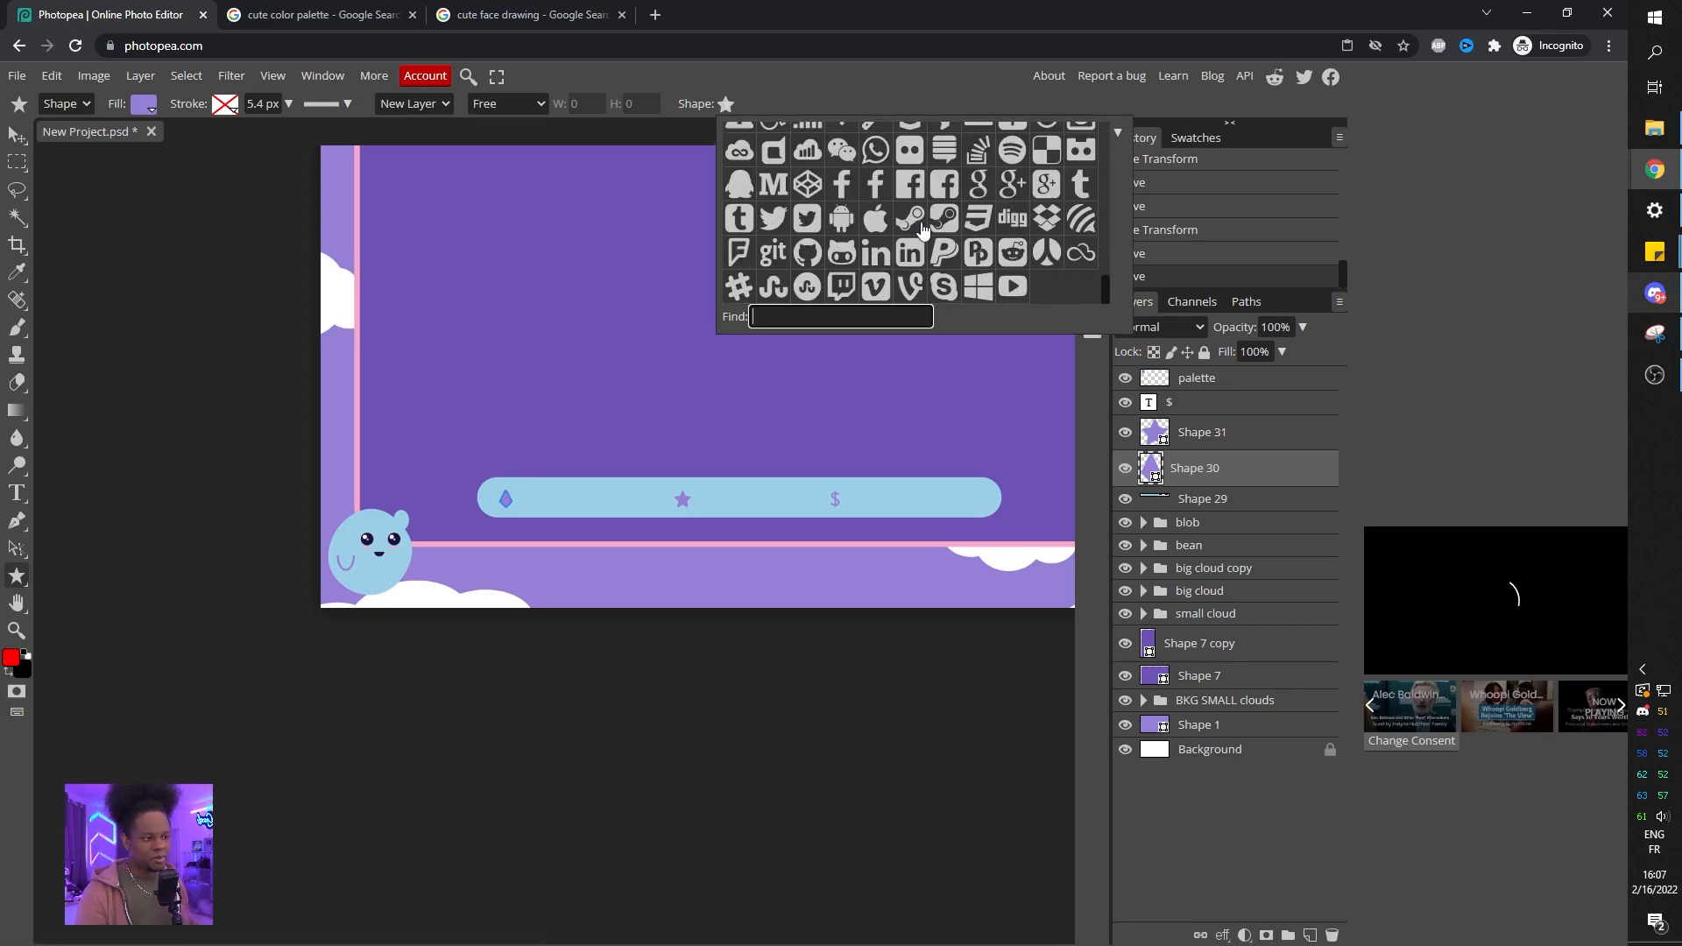
scroll(961, 237, up, 1)
scroll(961, 237, up, 15)
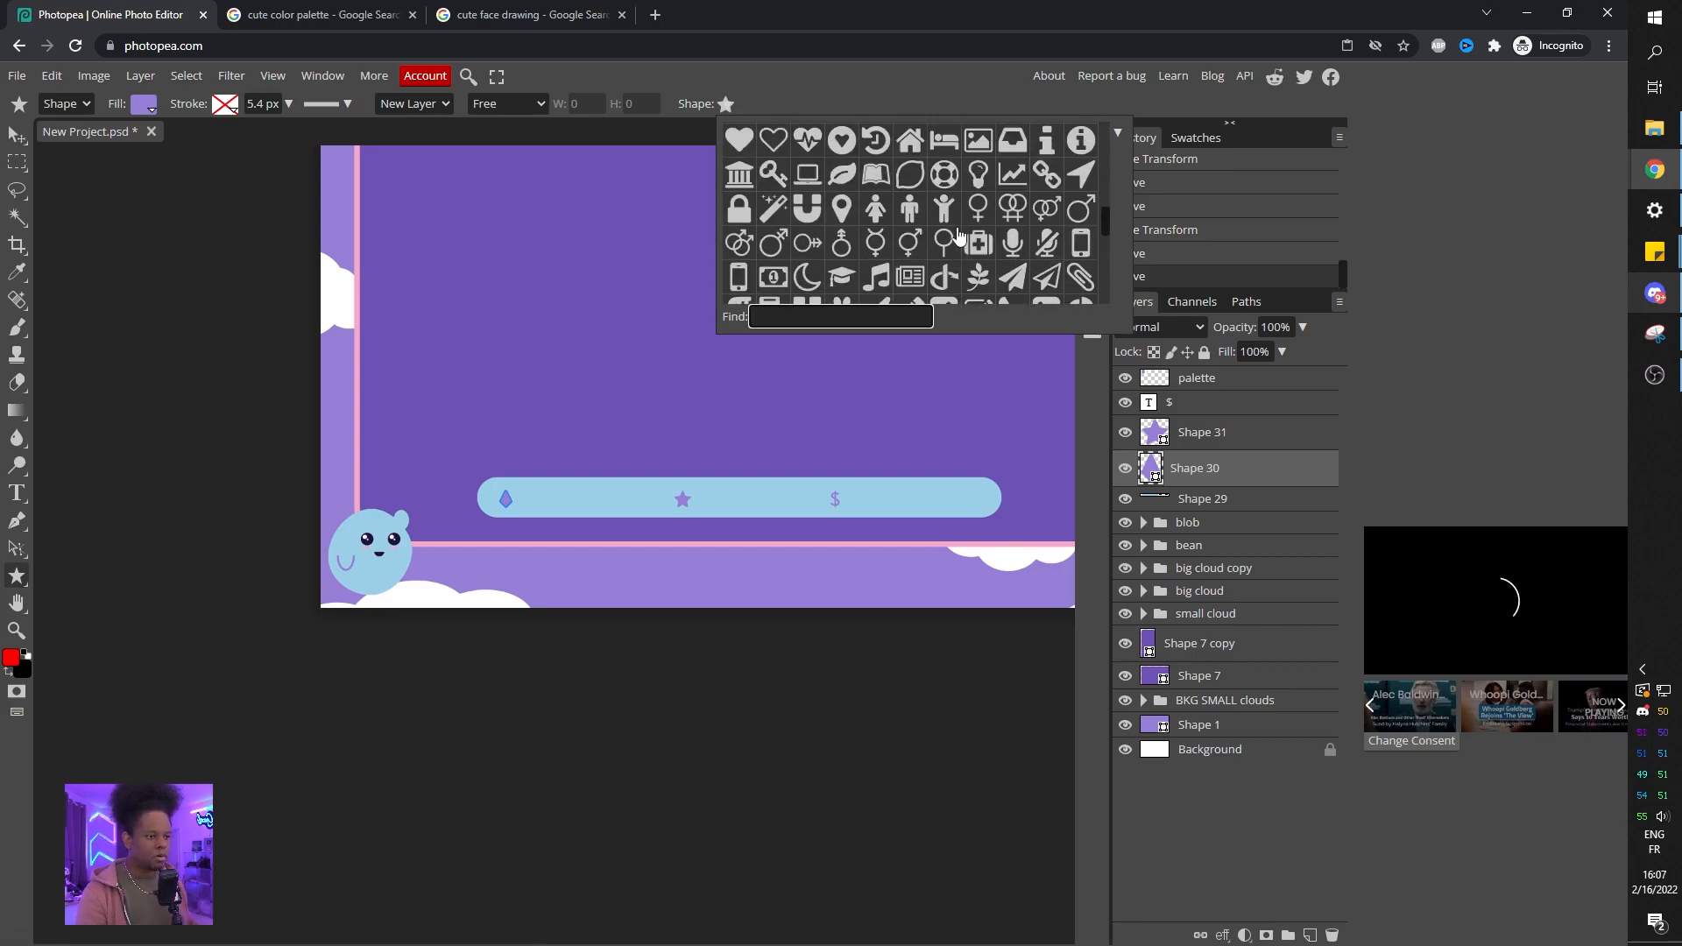
scroll(960, 236, up, 1)
scroll(947, 201, down, 1)
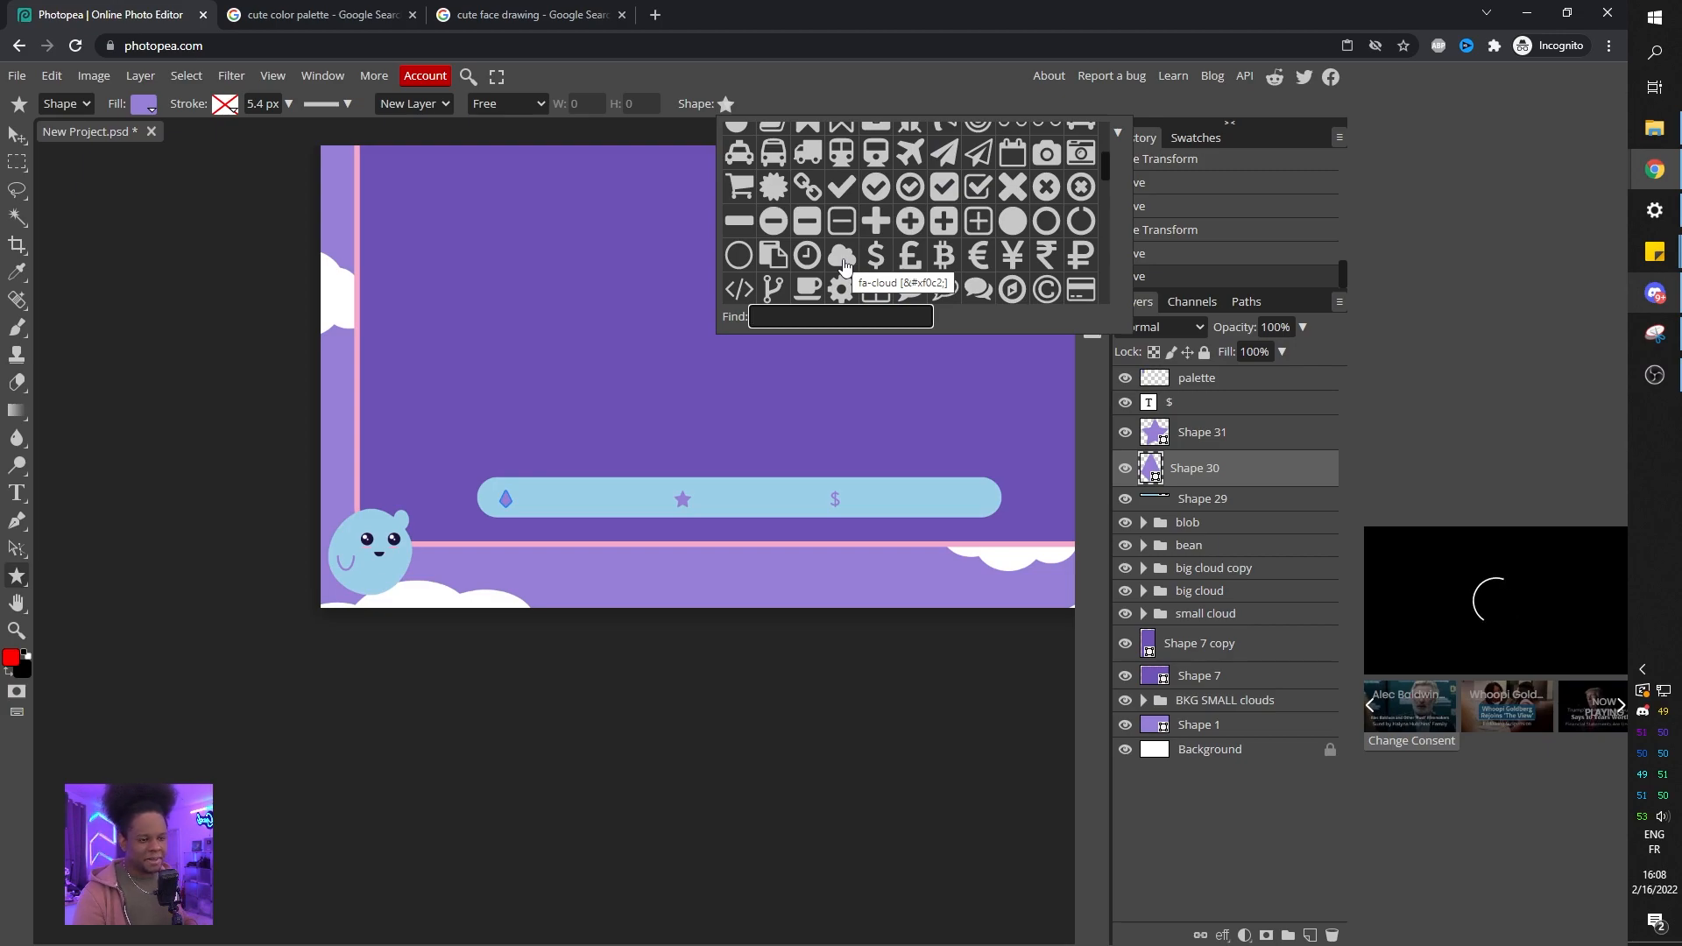
click(844, 264)
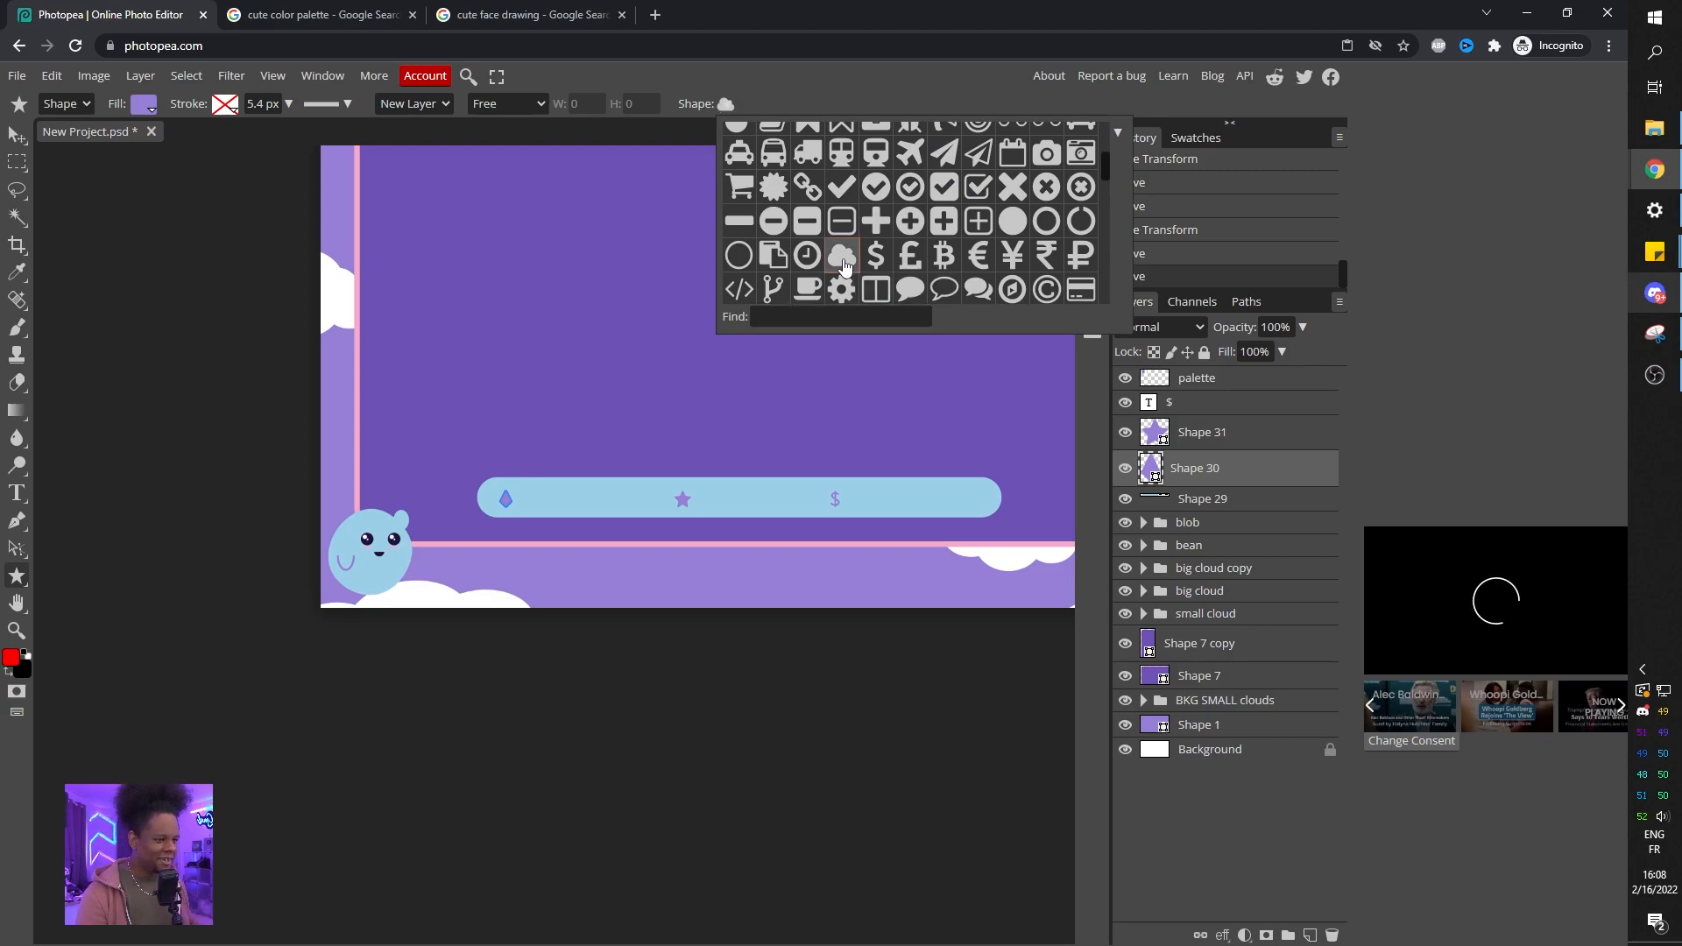
drag(491, 481, 559, 508)
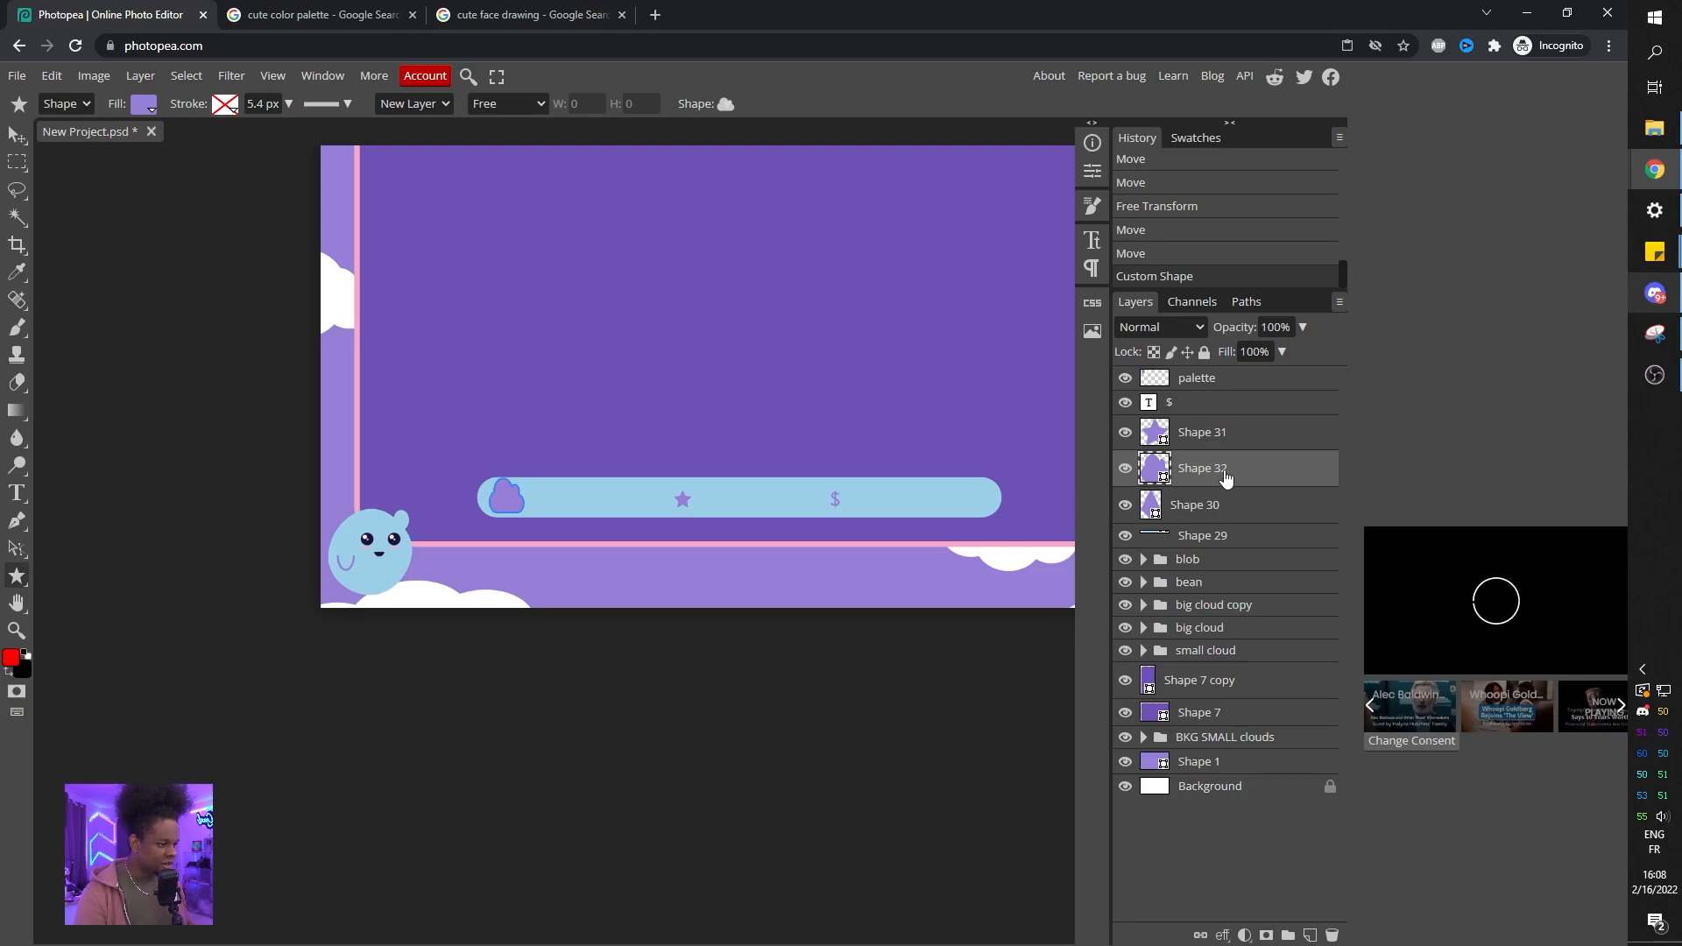
Move the new cloud layer down below the gem layer in the stack.
drag(1213, 486, 1212, 529)
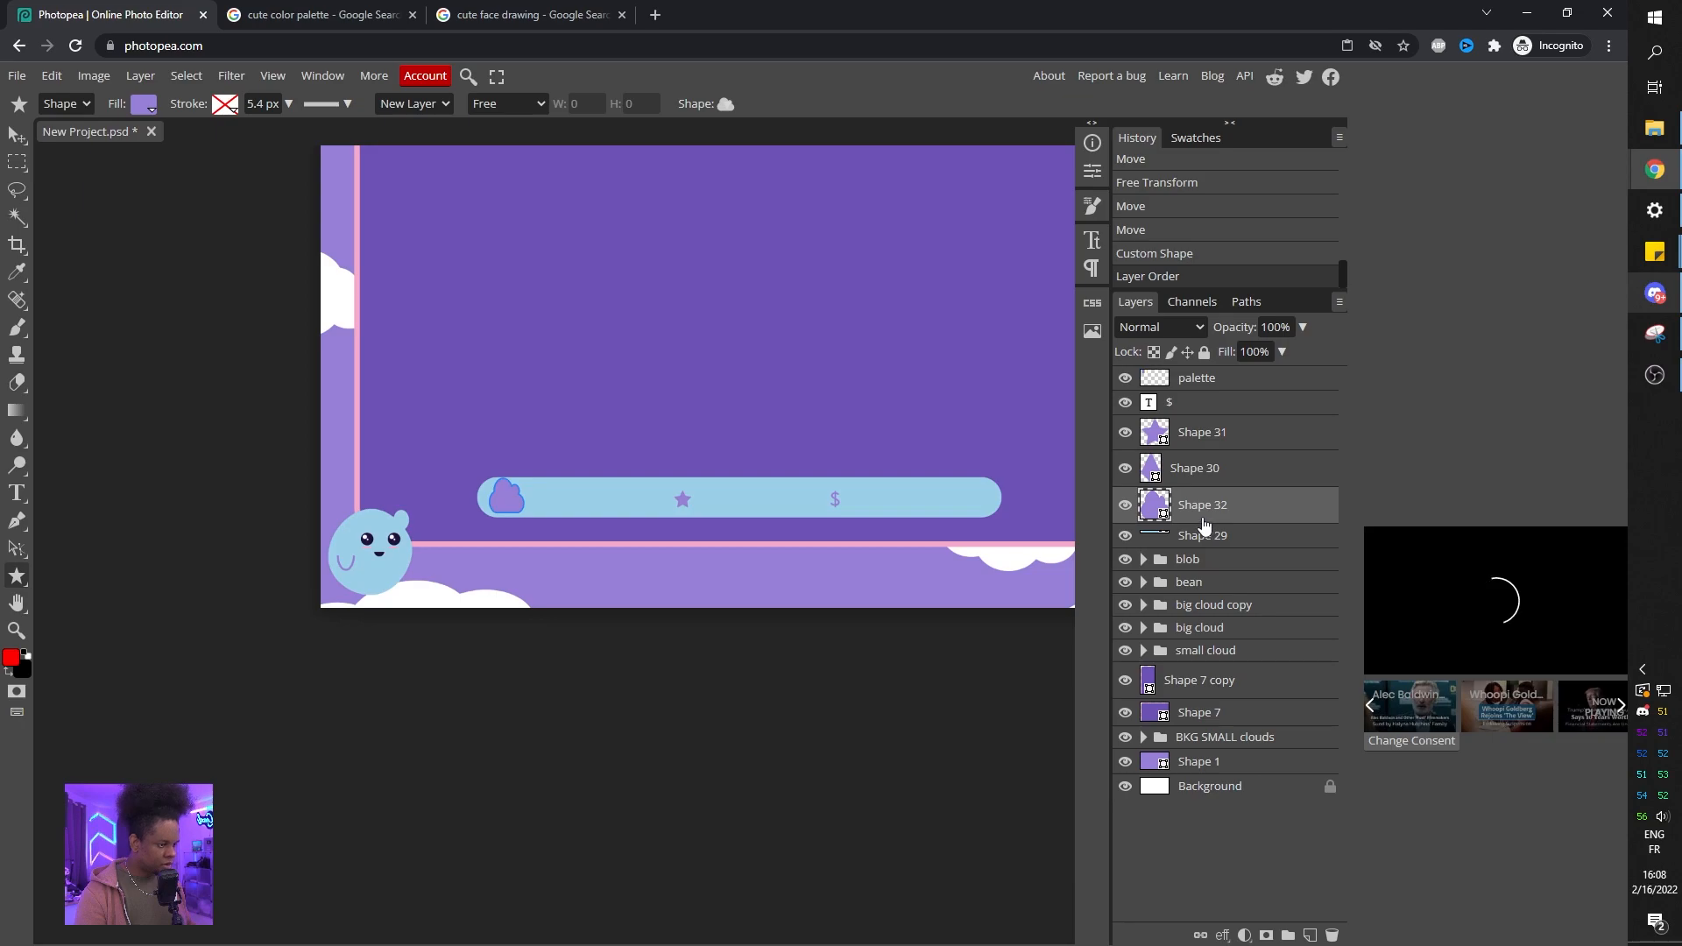
Change the cloud shape's fill colour to pale yellow.
drag(514, 233, 553, 451)
click(144, 105)
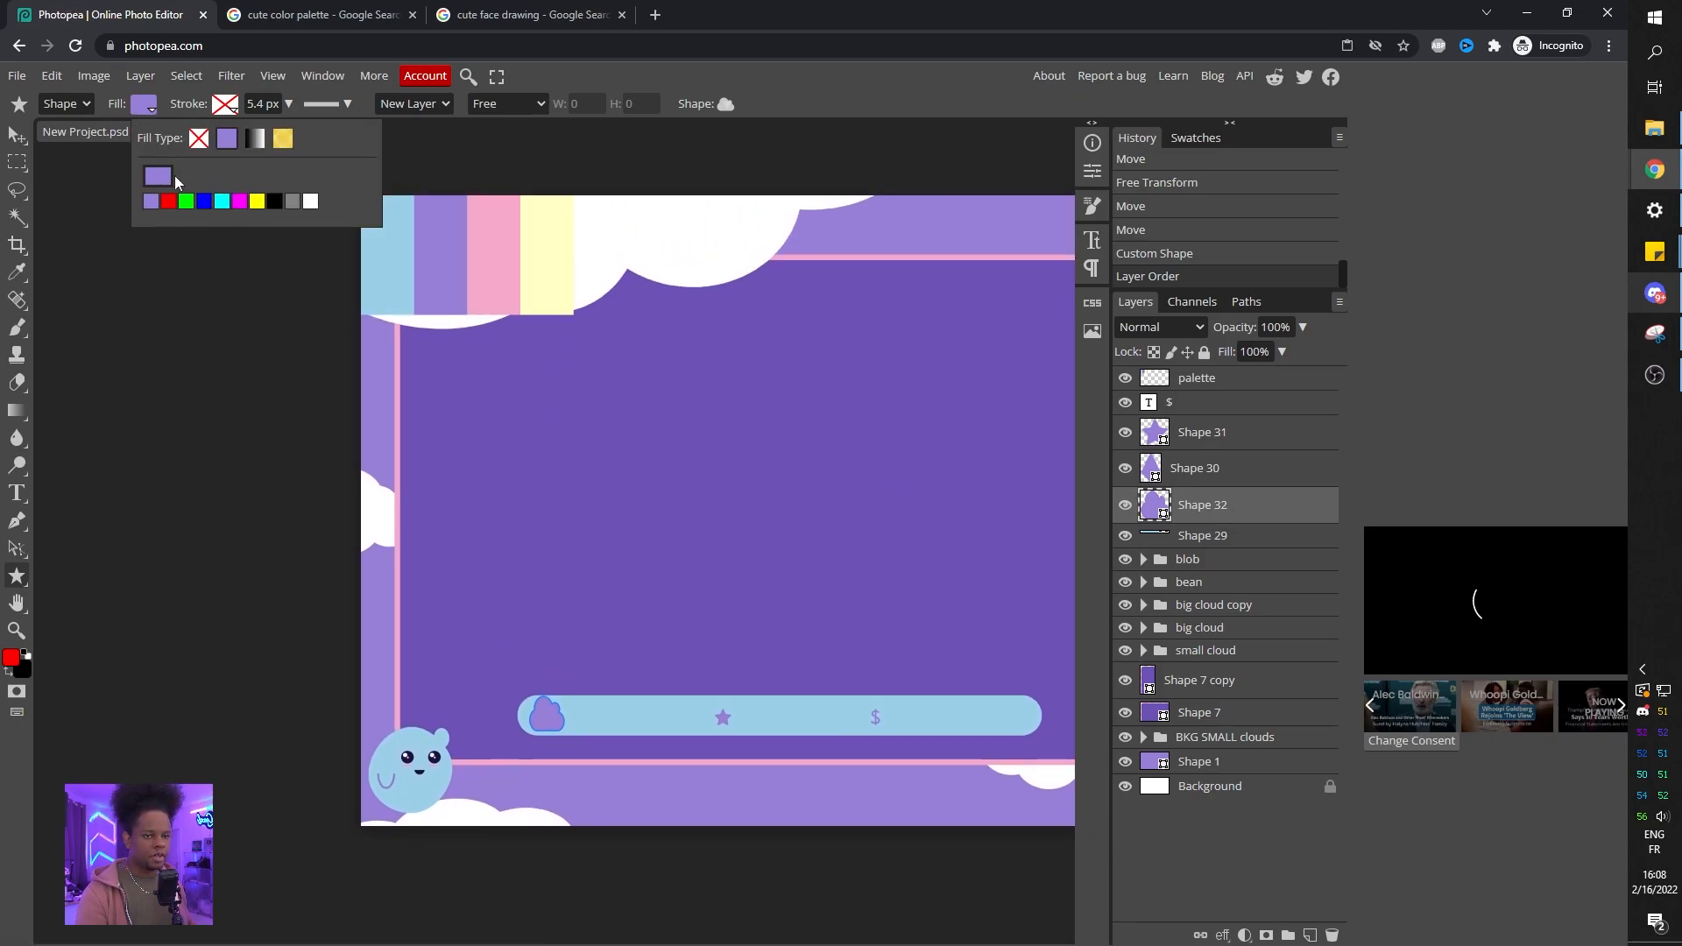
click(160, 178)
drag(375, 209, 937, 296)
click(561, 244)
click(1020, 545)
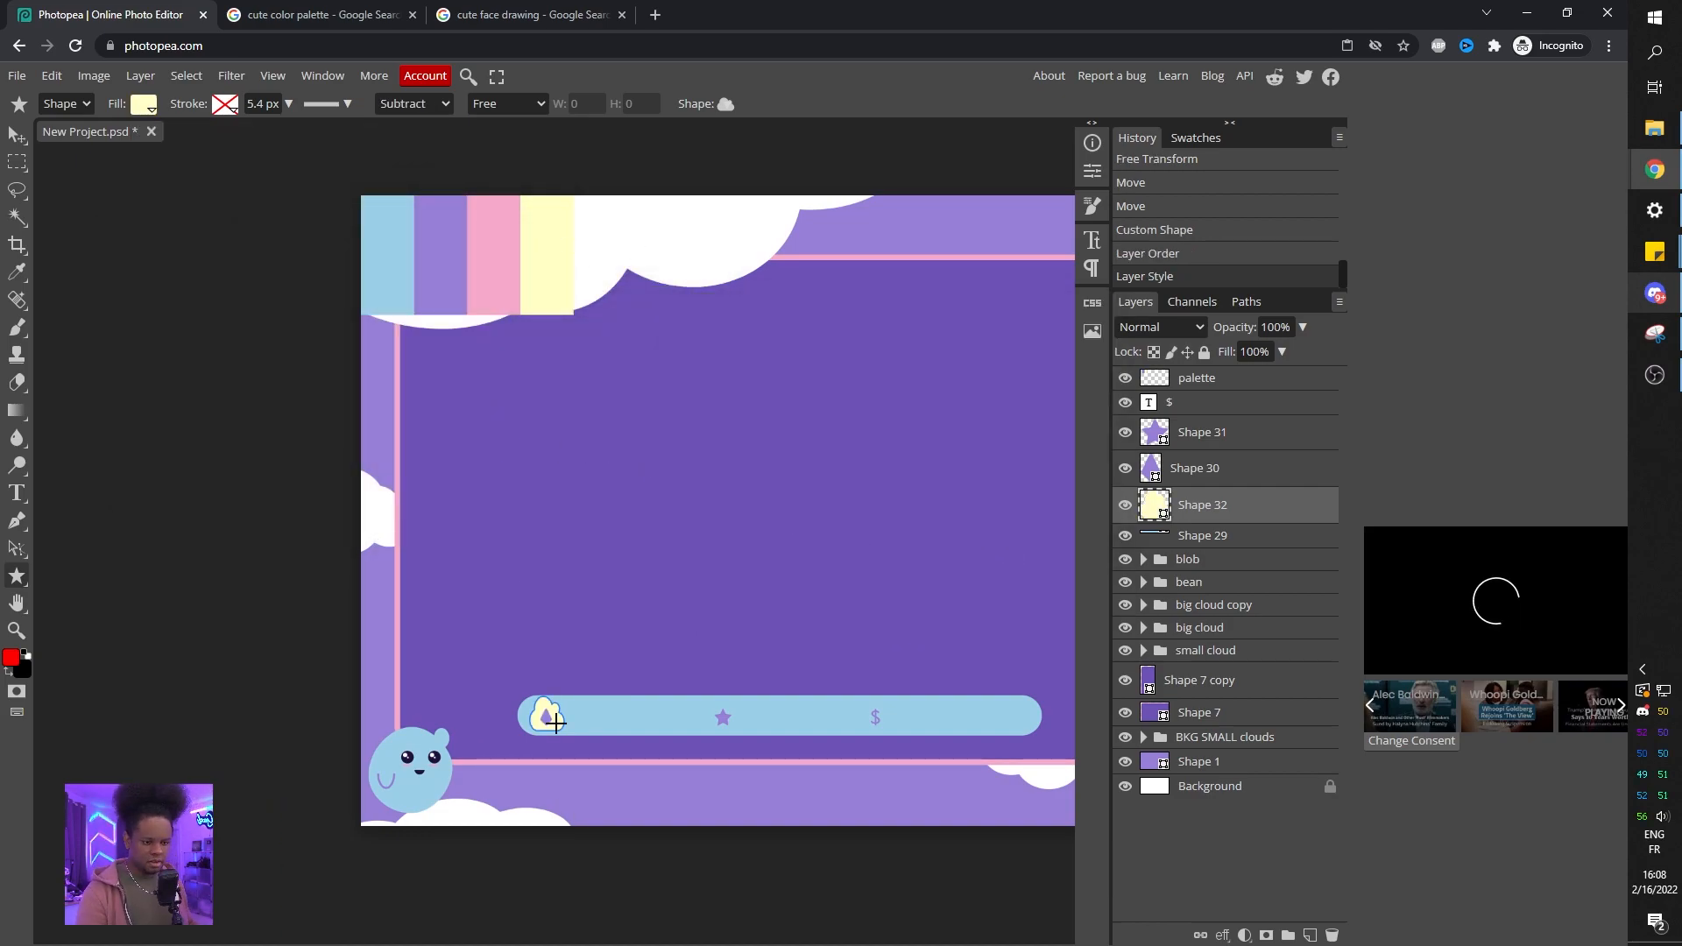
Enlarge the yellow cloud behind the gem to about 60 × 51 px.
scroll(556, 723, up, 5)
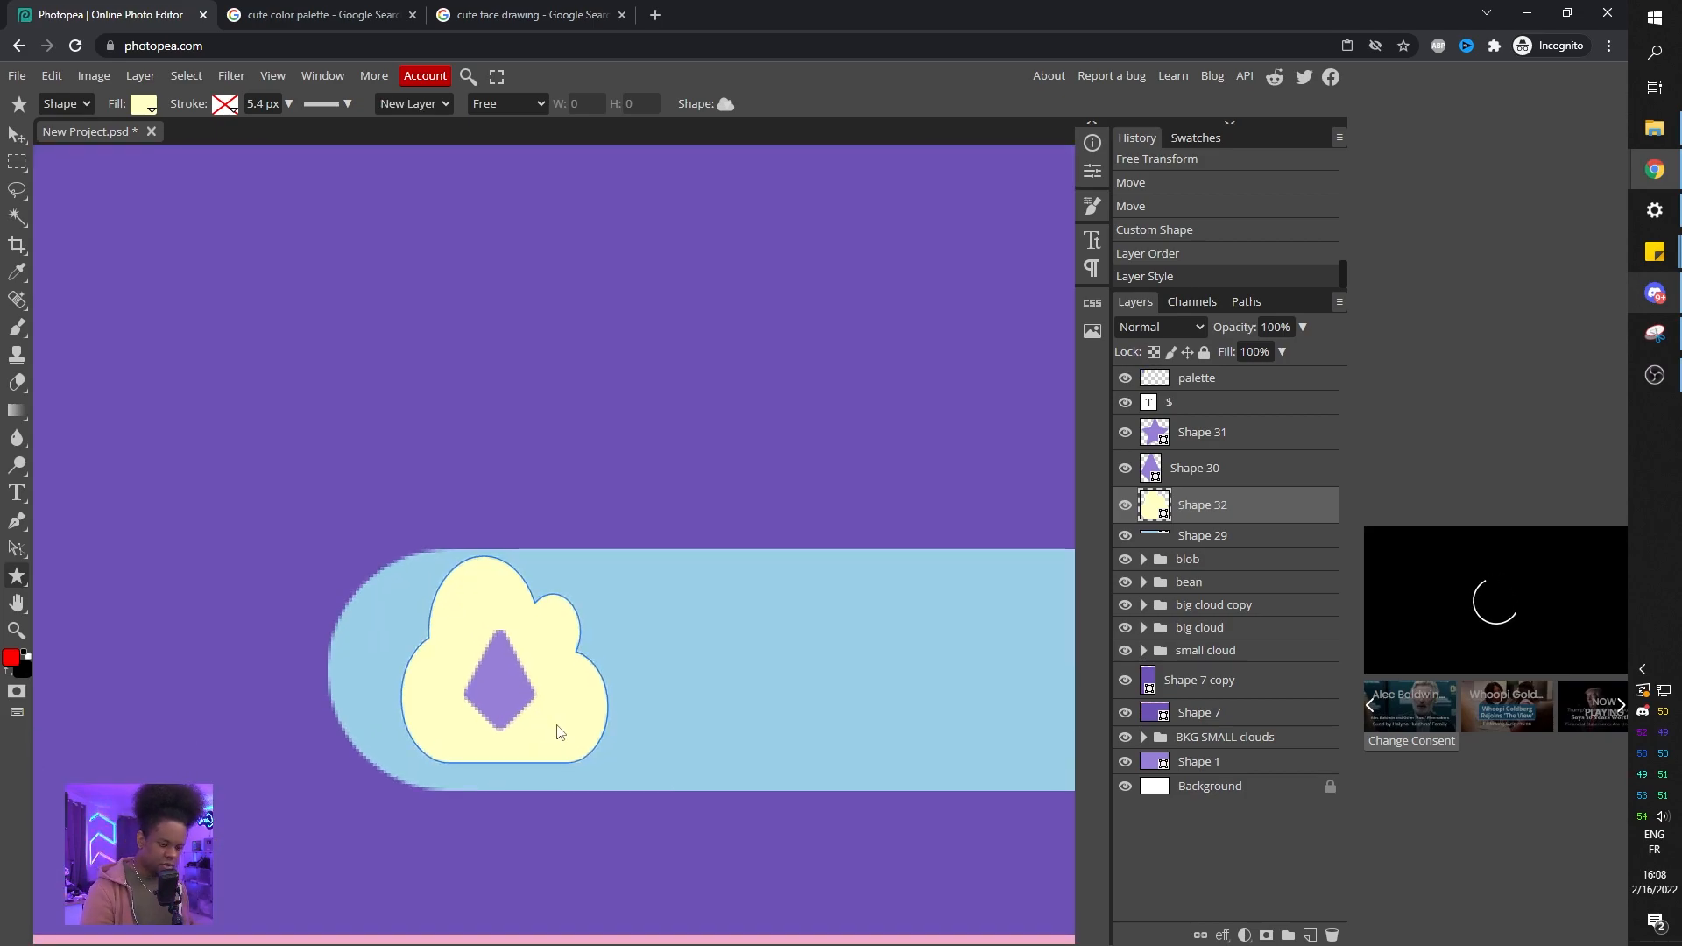
key(ctrl+t)
drag(608, 659, 644, 659)
drag(643, 556, 610, 592)
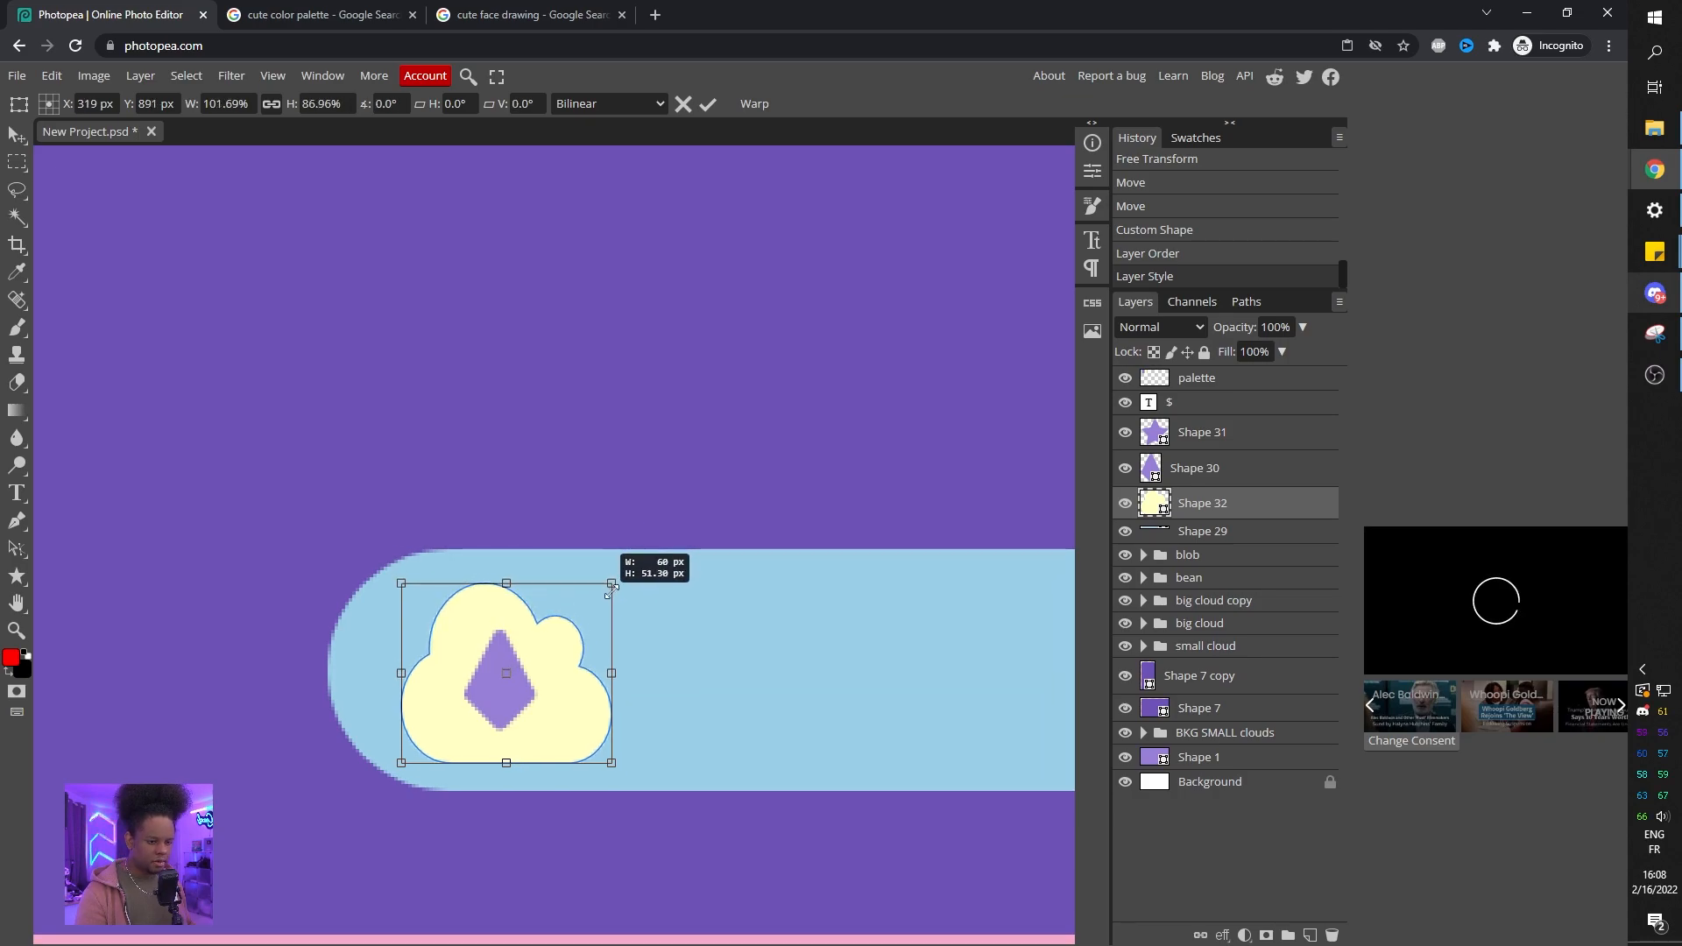
key(Return)
scroll(534, 559, down, 3)
scroll(564, 505, down, 1)
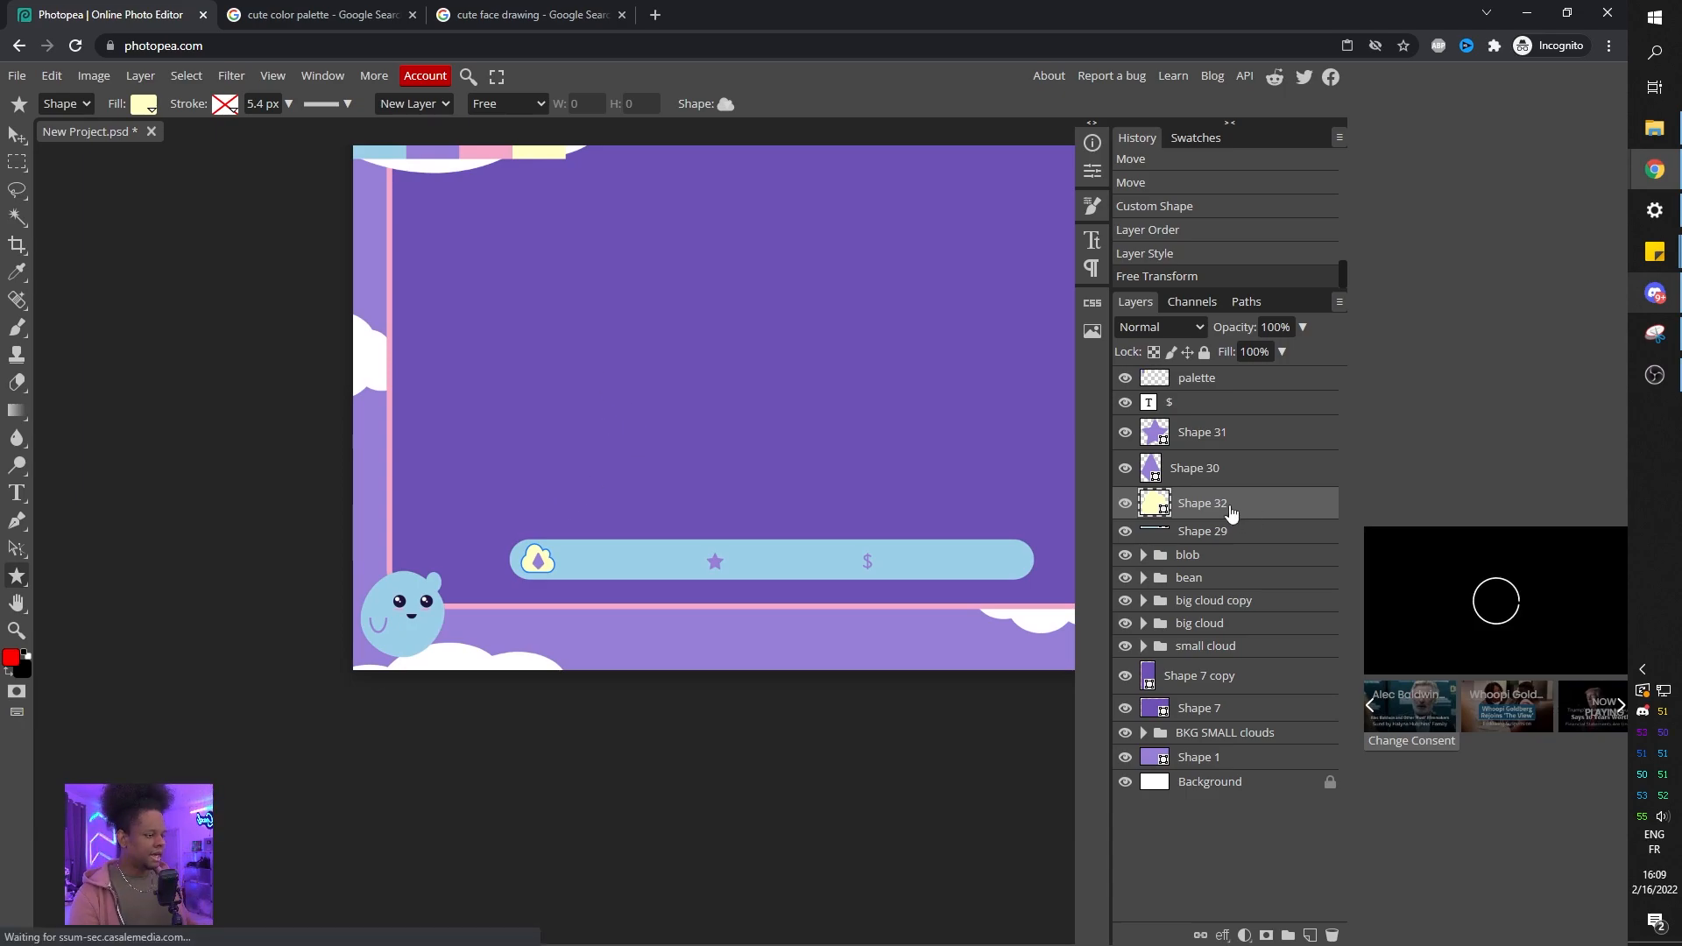
Duplicate the yellow cloud and place copies behind the star and the $ sign.
click(16, 138)
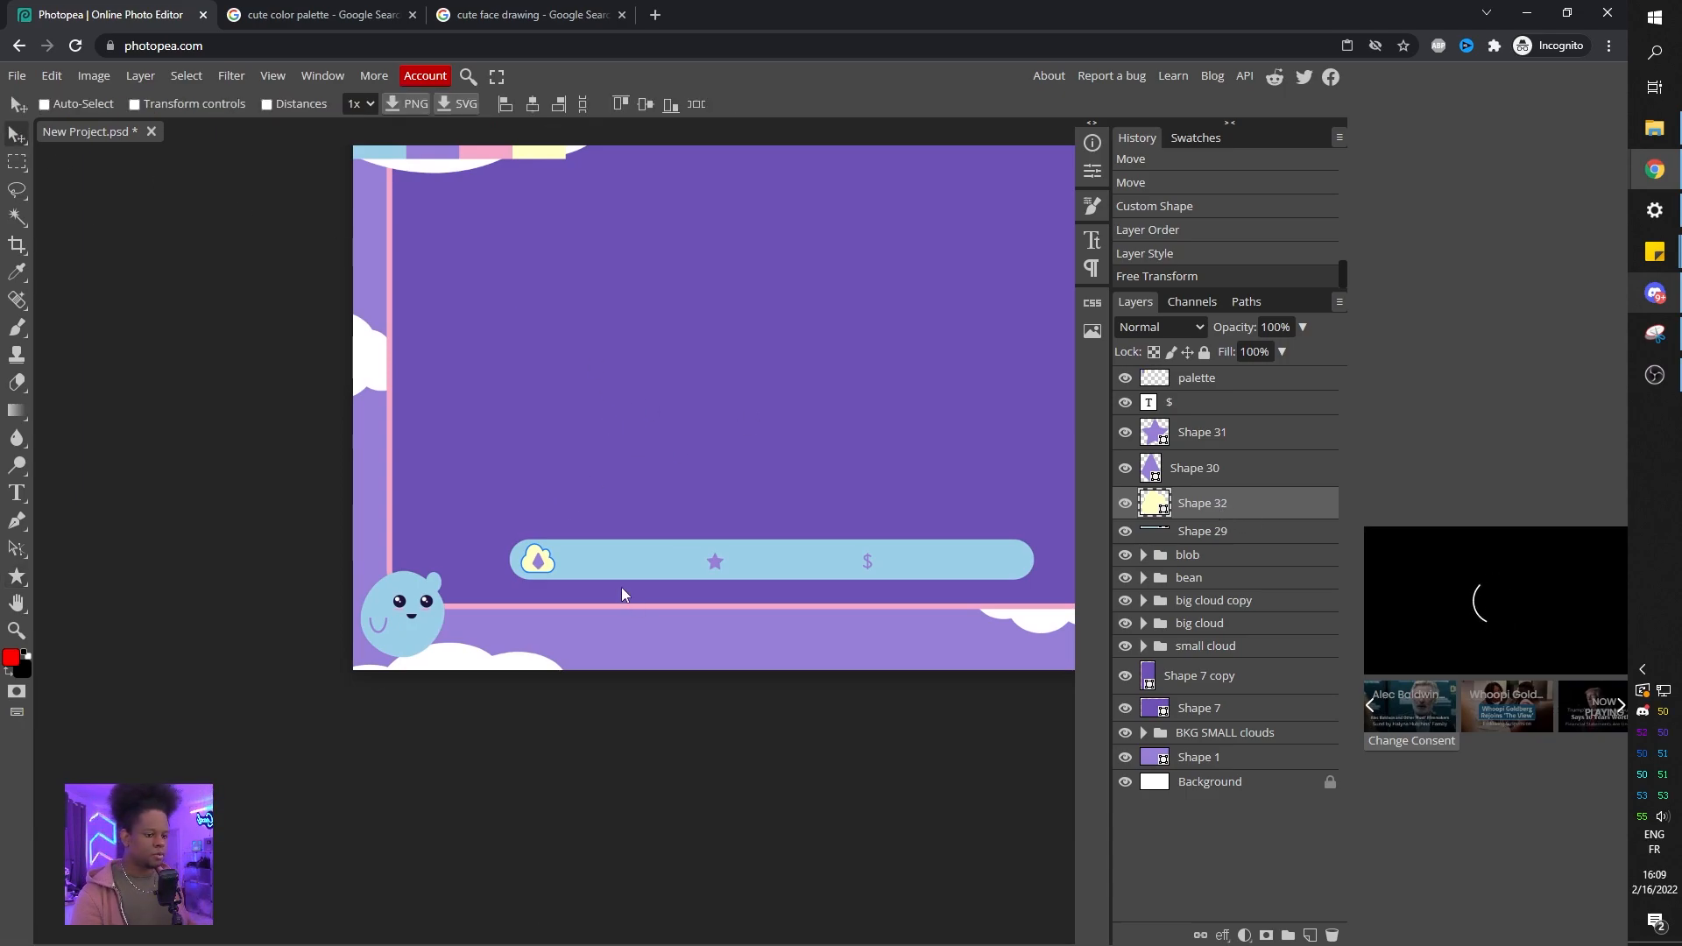
drag(540, 563, 601, 571)
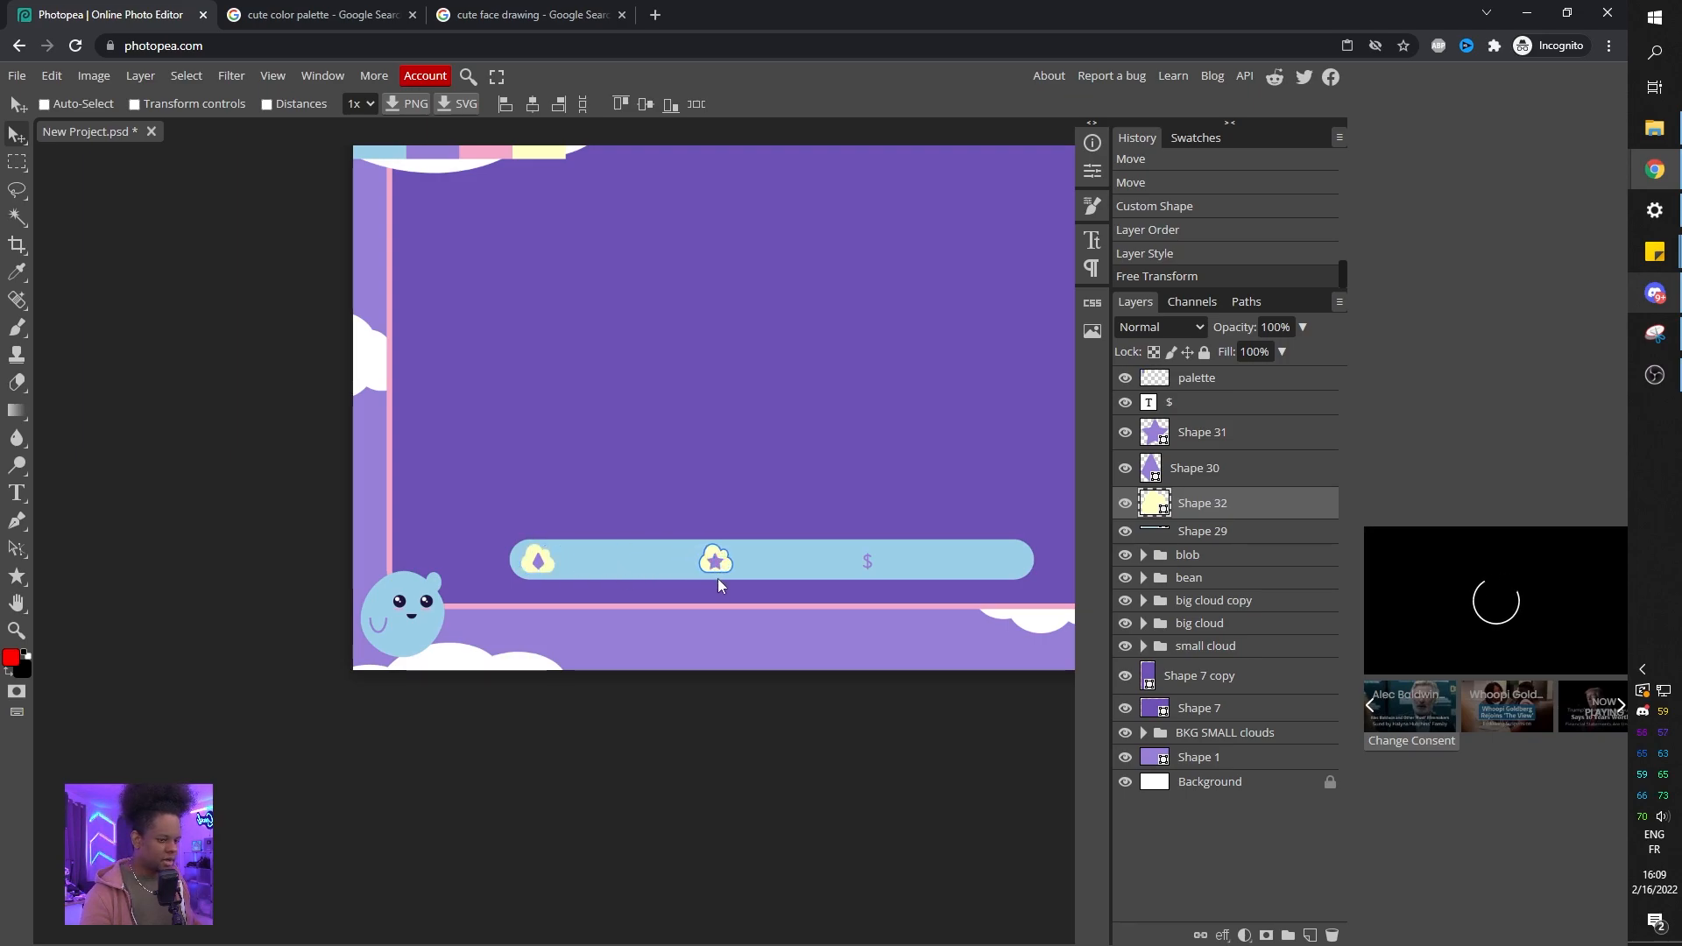
key(ctrl+j)
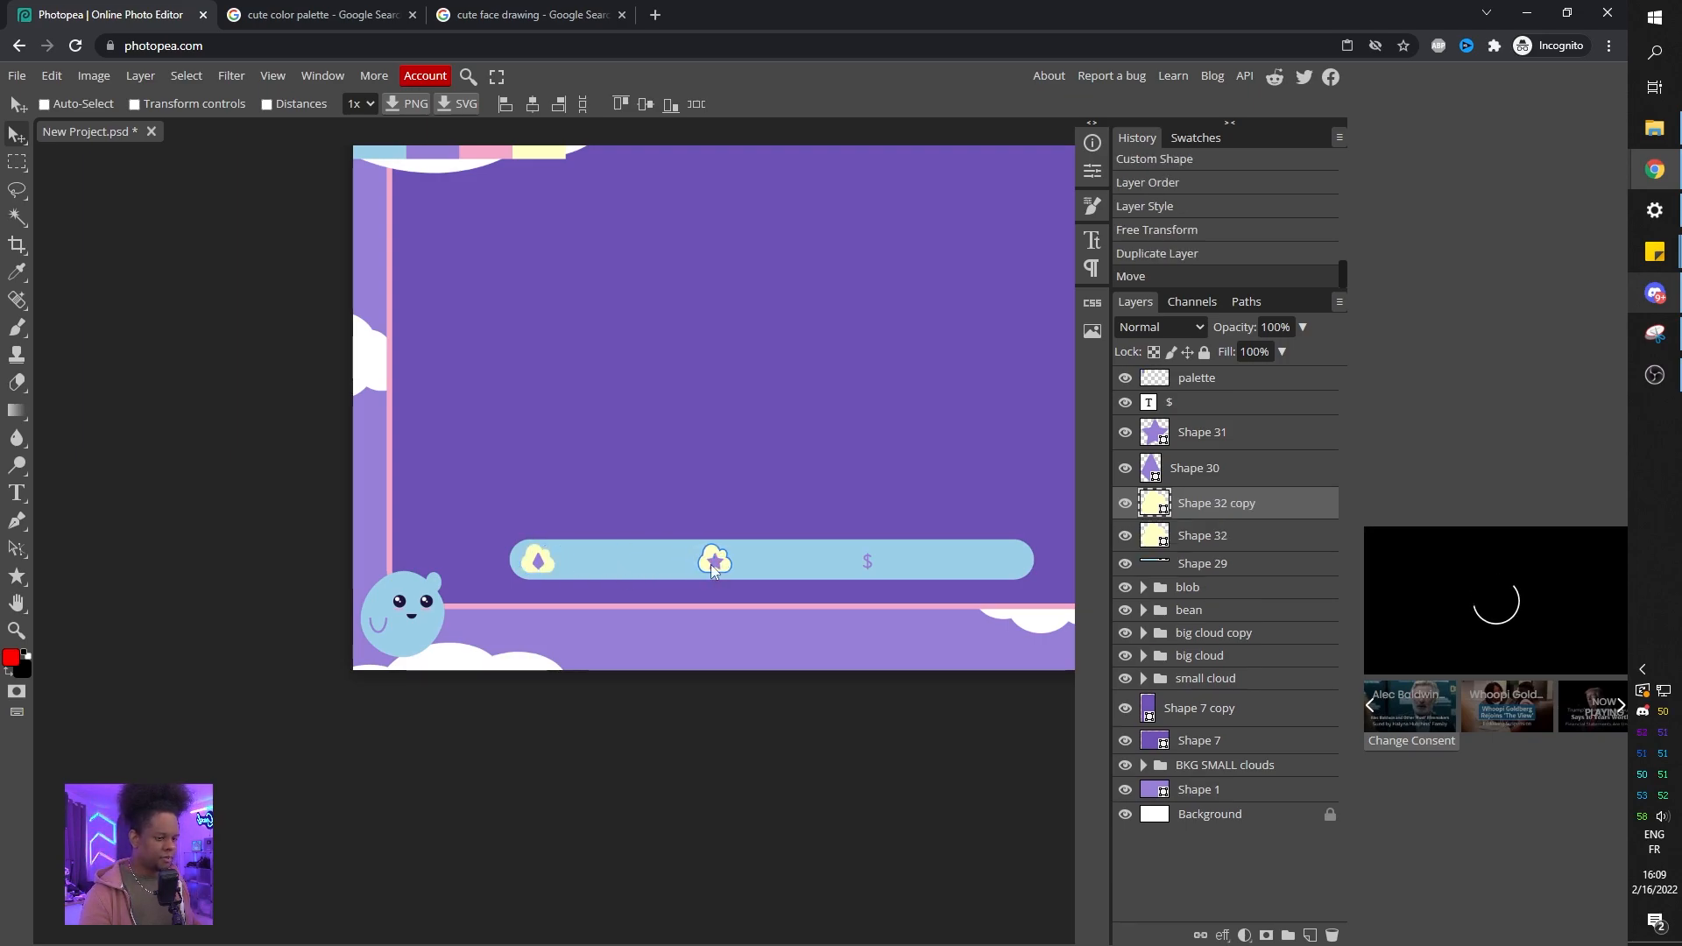
drag(710, 565, 769, 570)
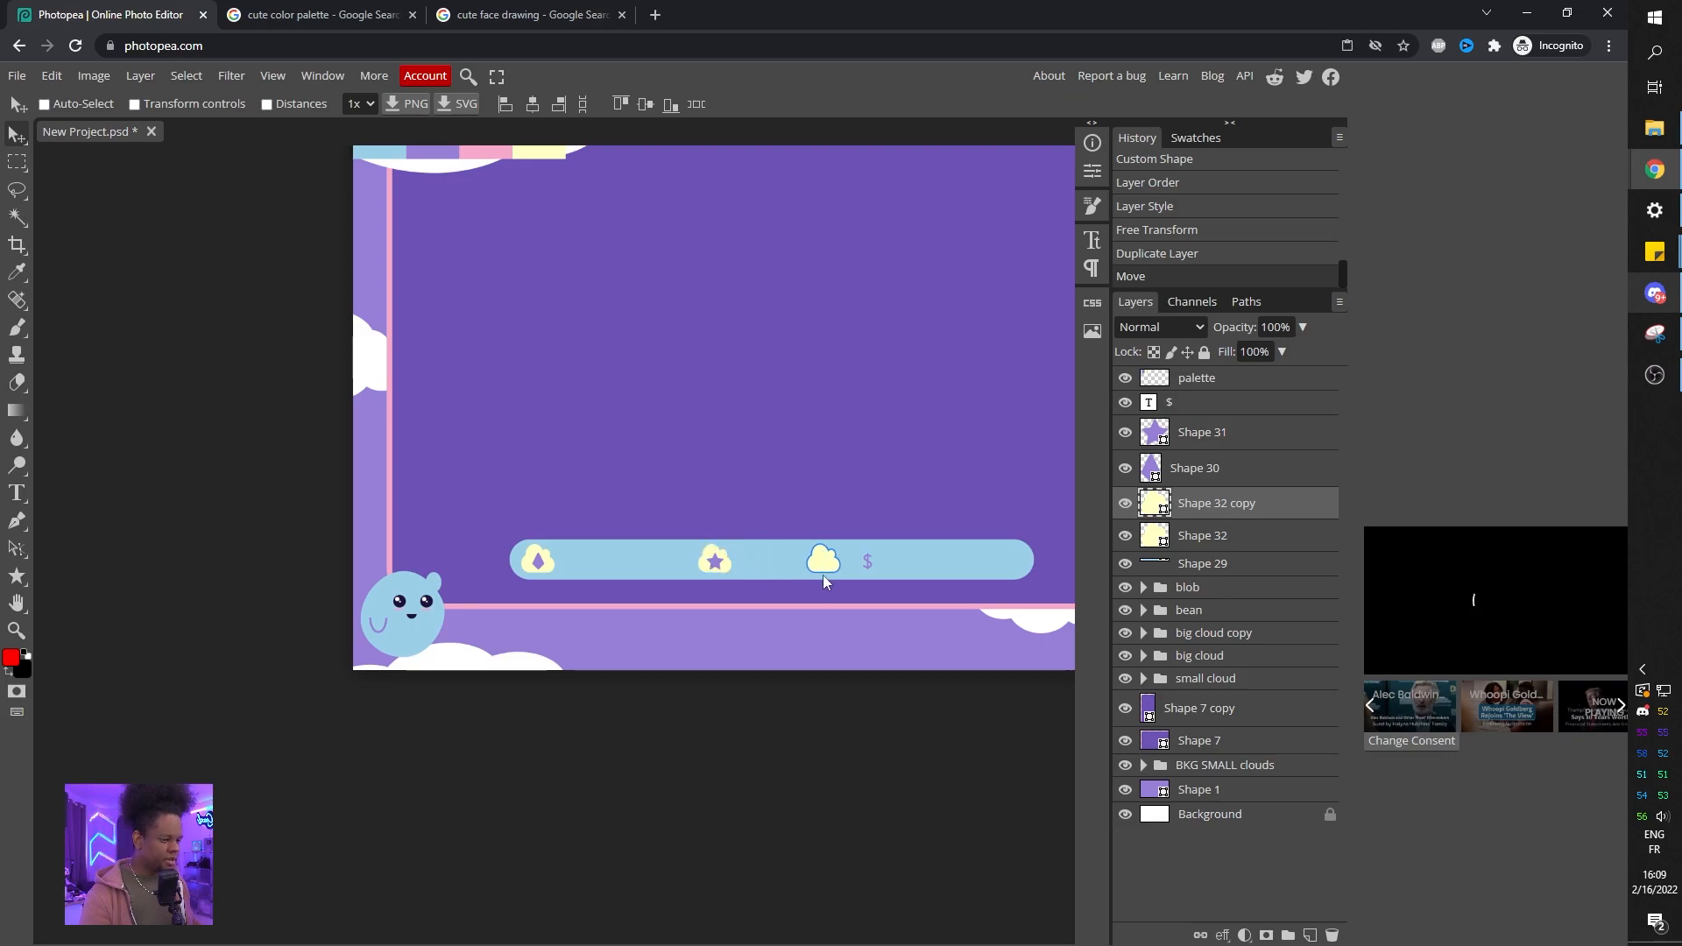
drag(862, 575, 862, 576)
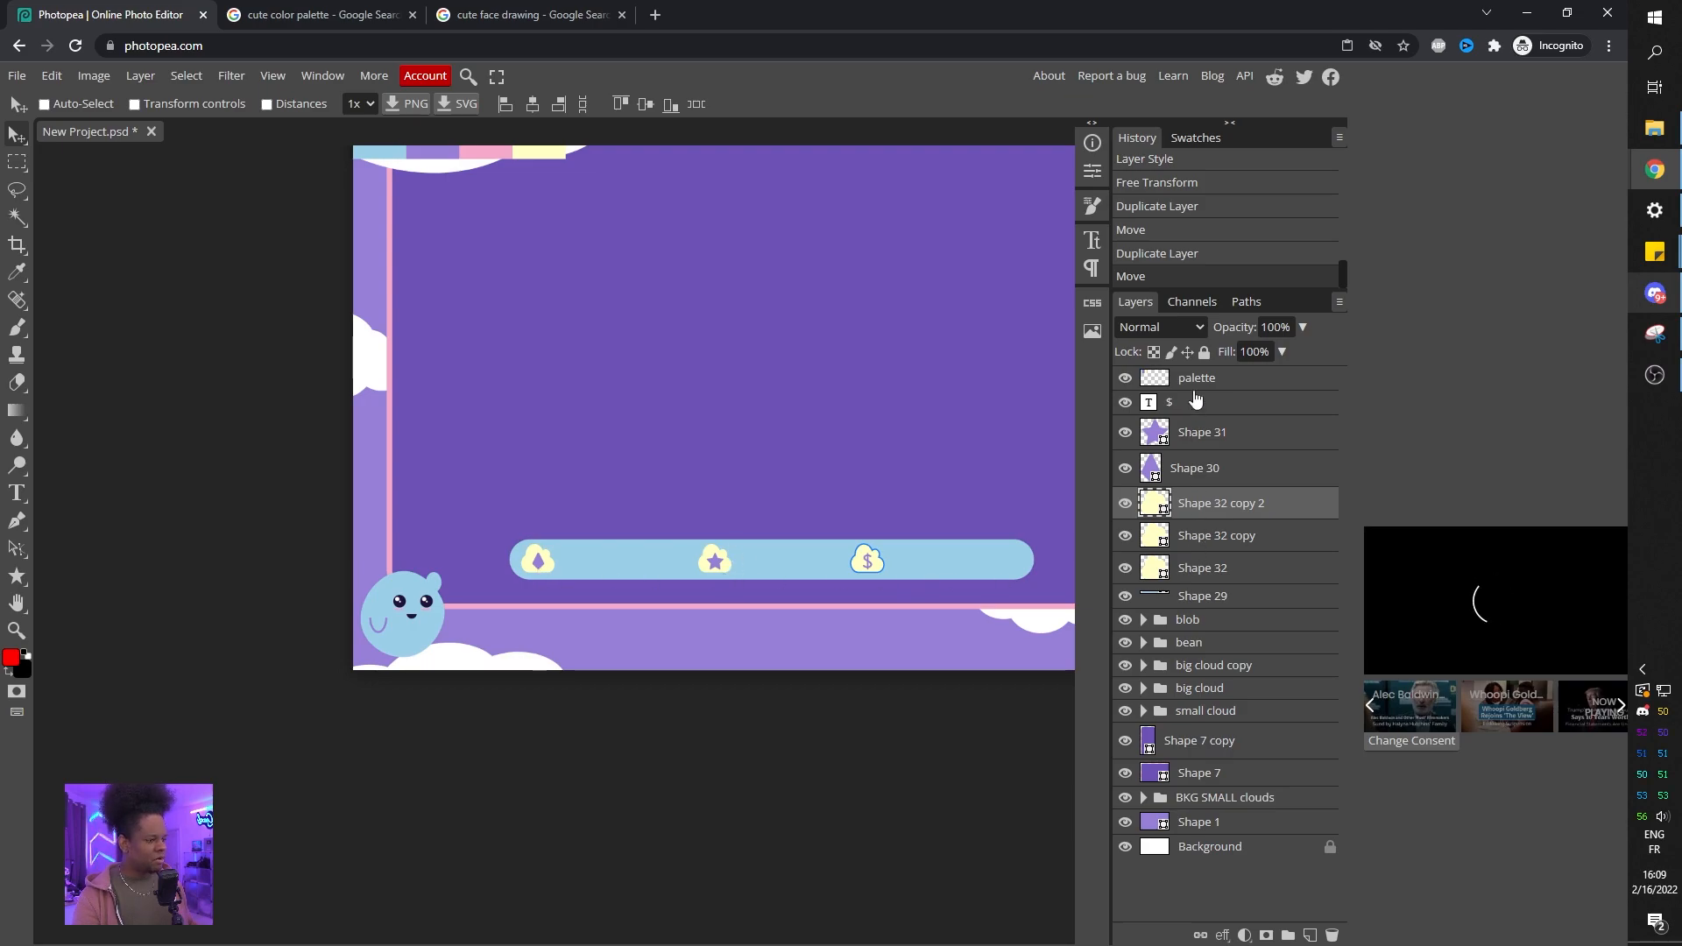
Change the $ sign's font to Fugaz One.
click(1151, 407)
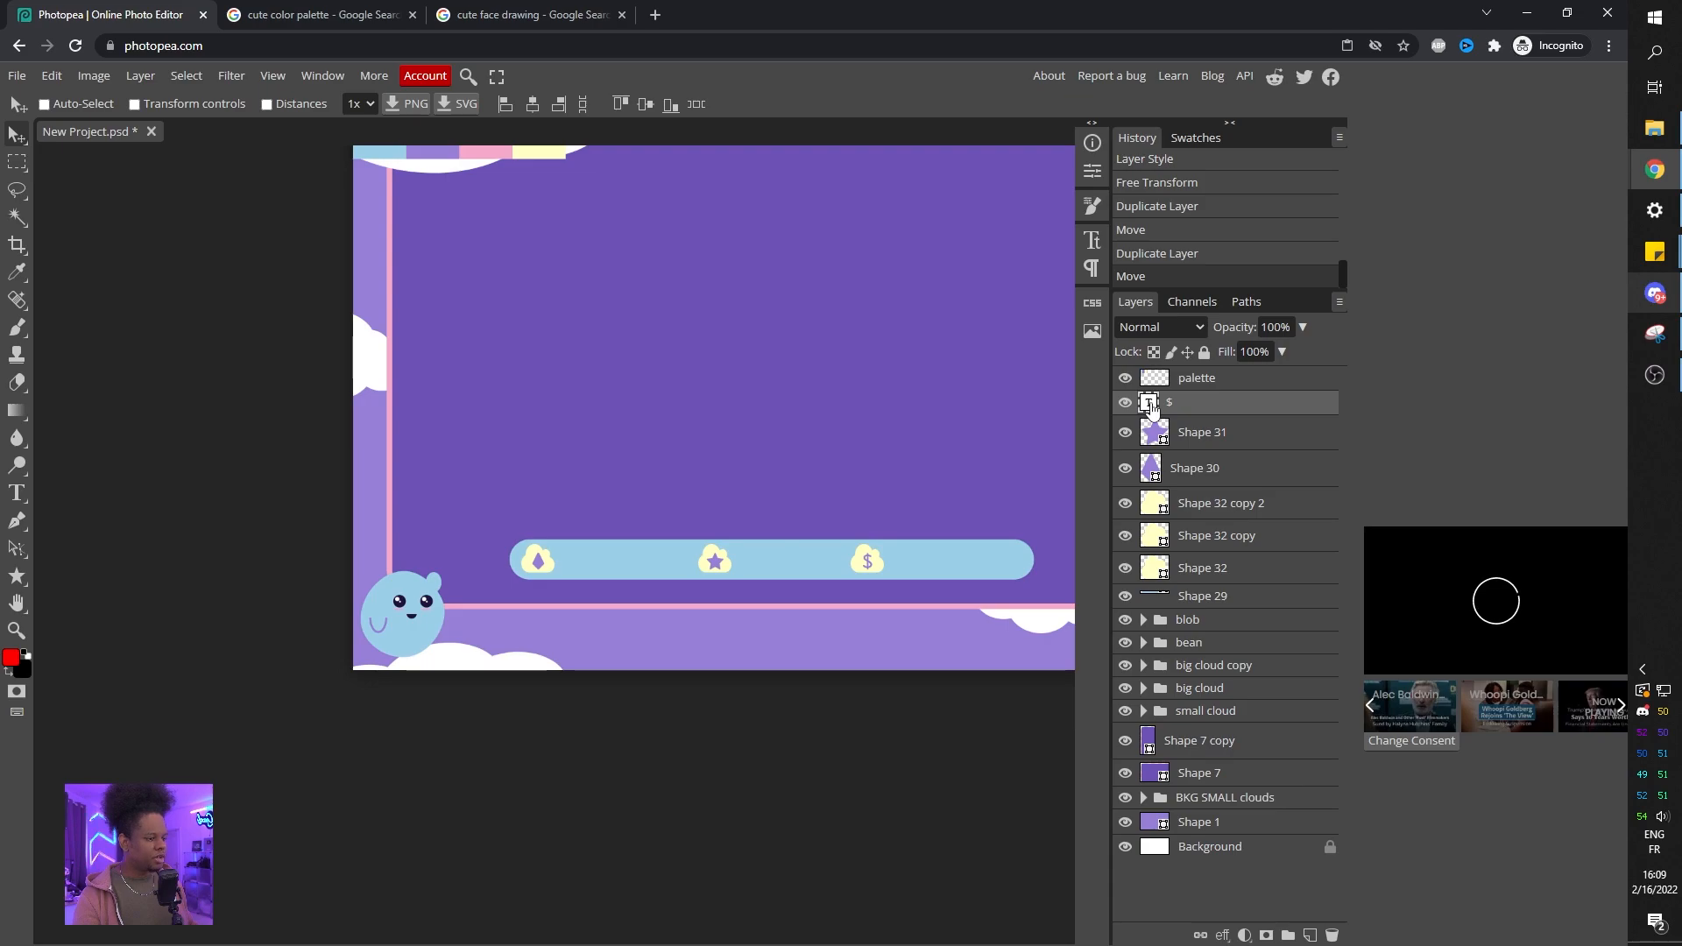
double_click(1151, 403)
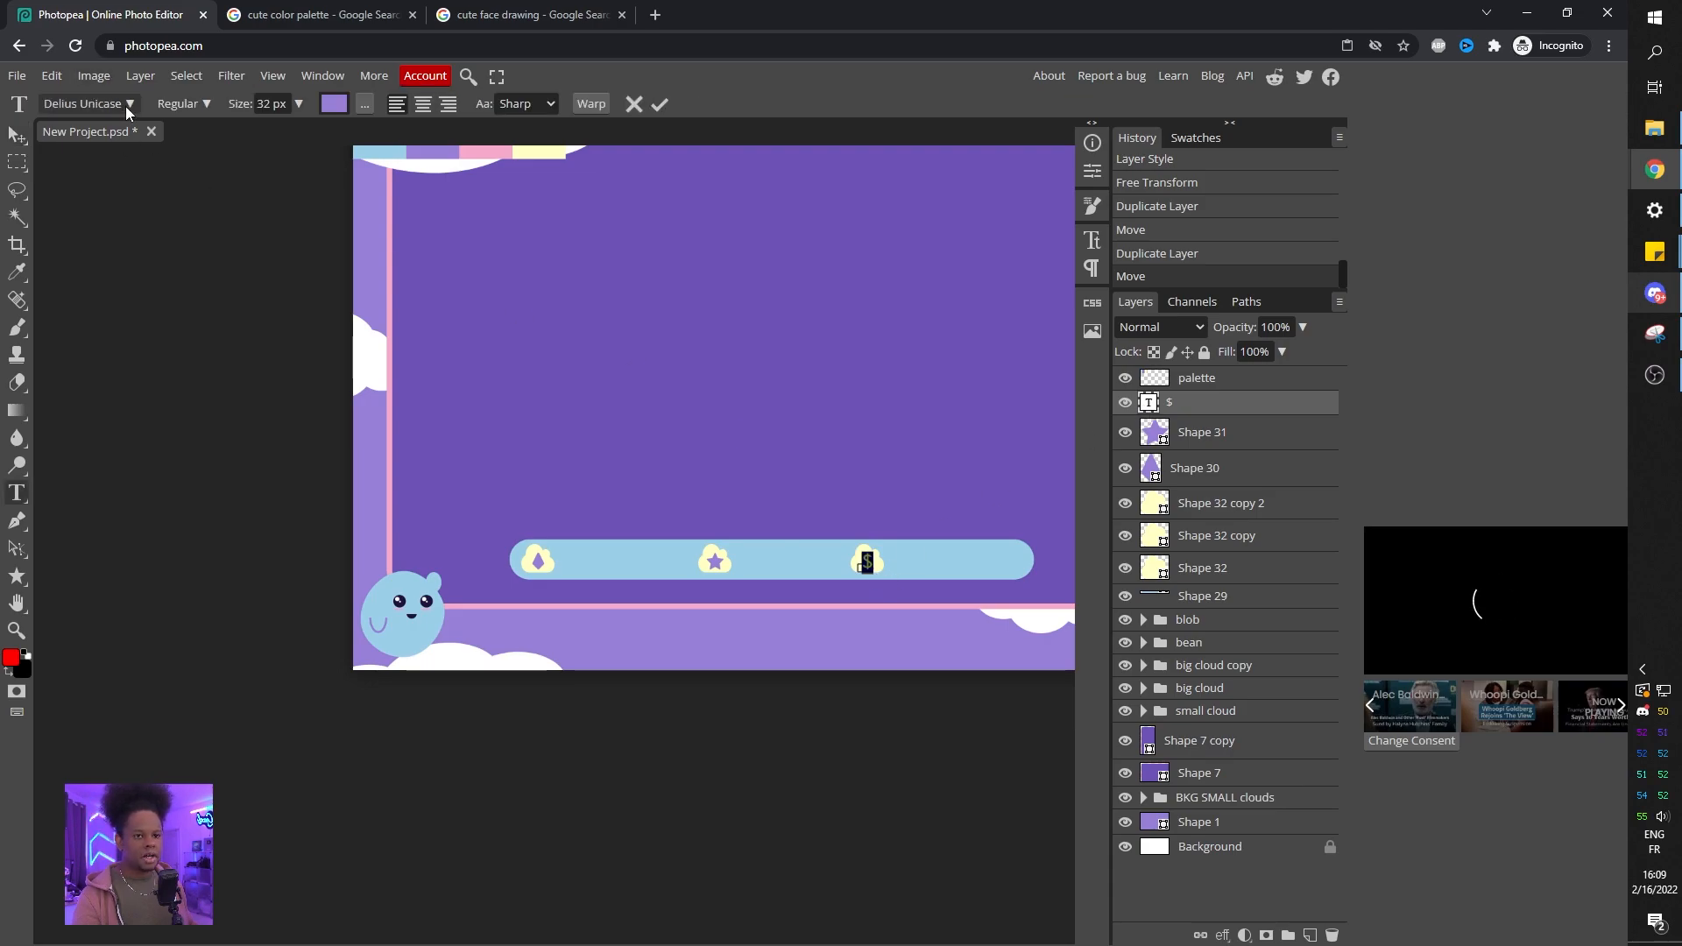
click(125, 105)
scroll(172, 439, down, 4)
scroll(170, 445, down, 6)
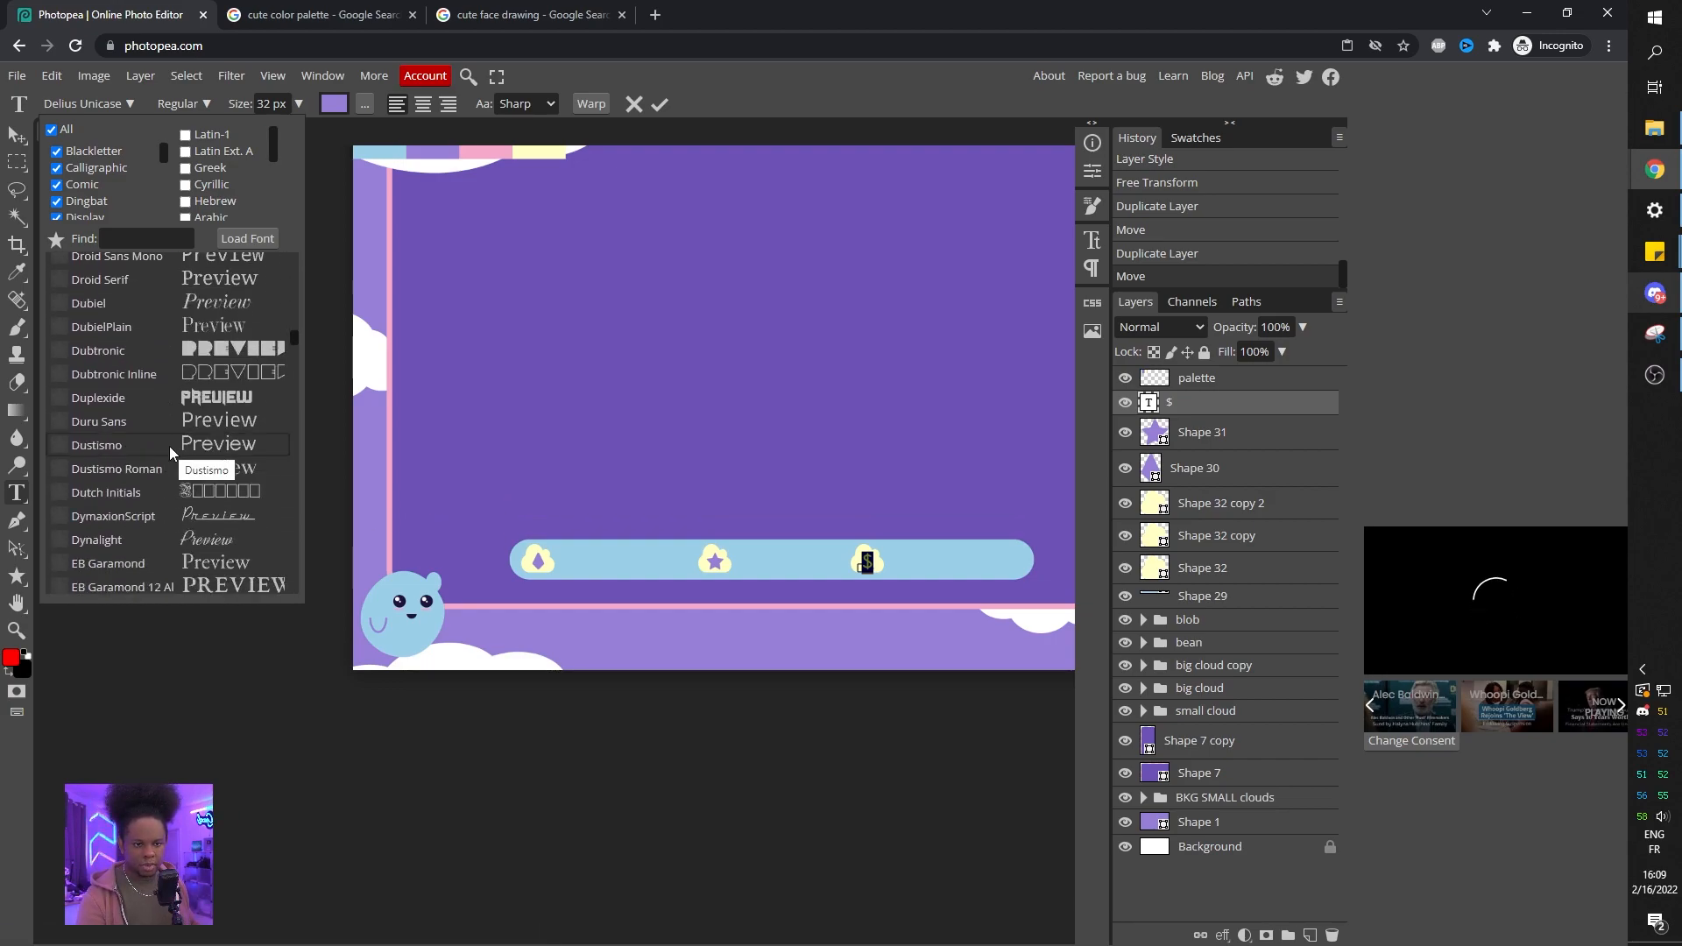
click(176, 352)
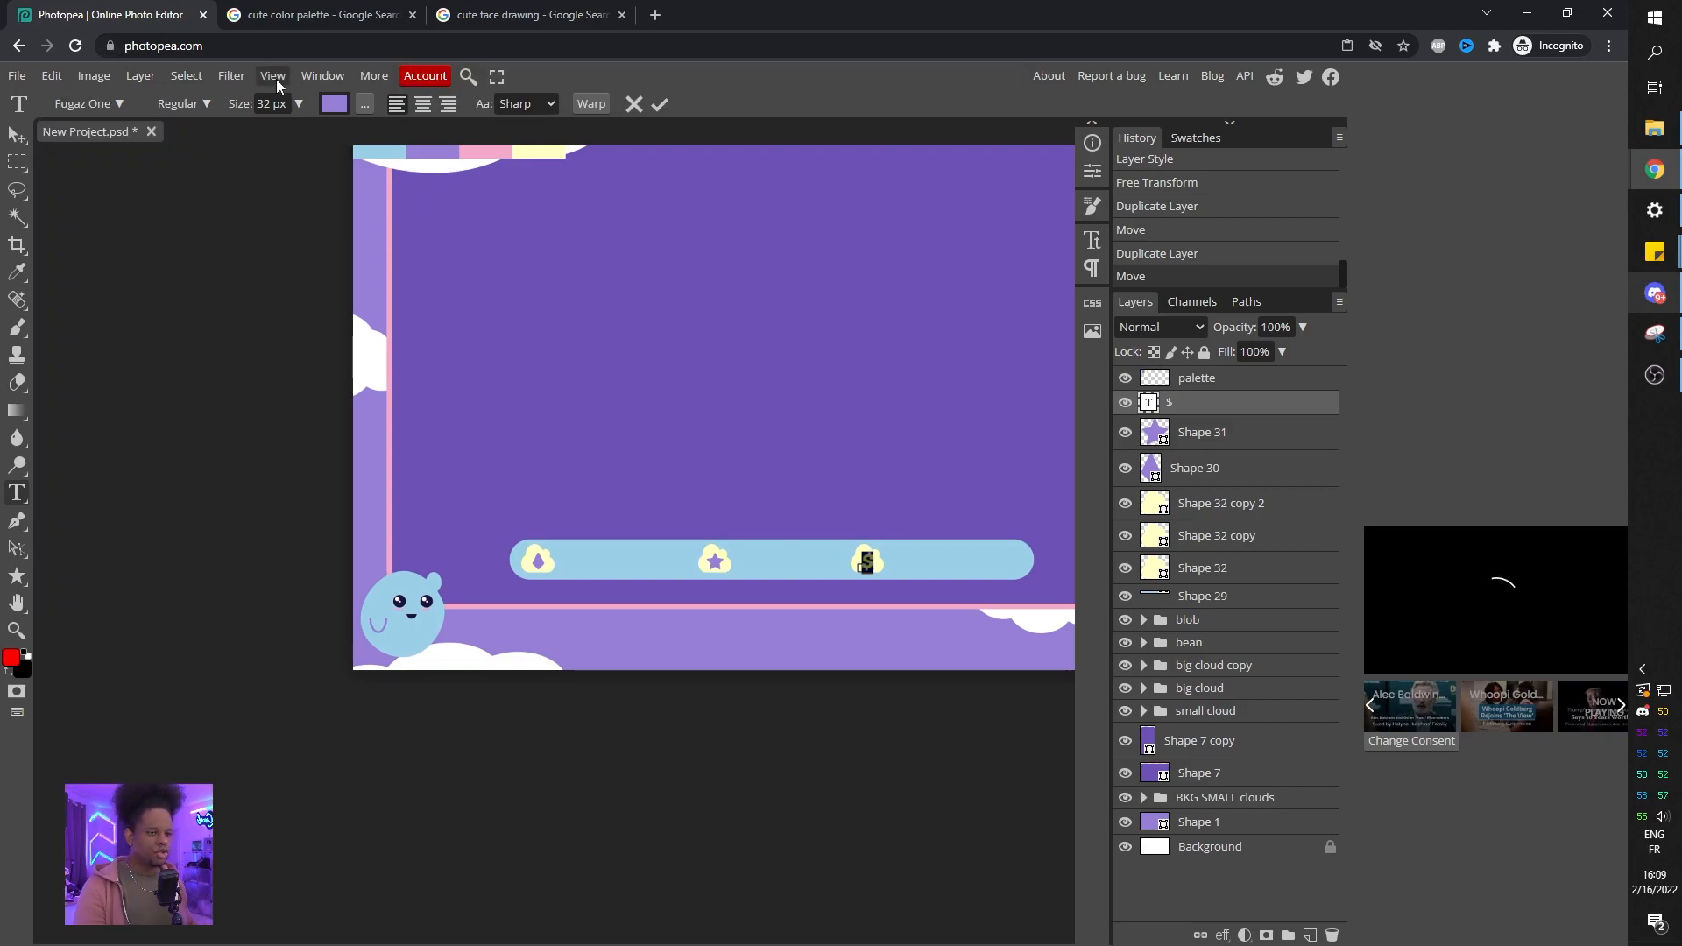
Open the Character panel and inspect the $ sign's font style options and the result up close.
click(312, 75)
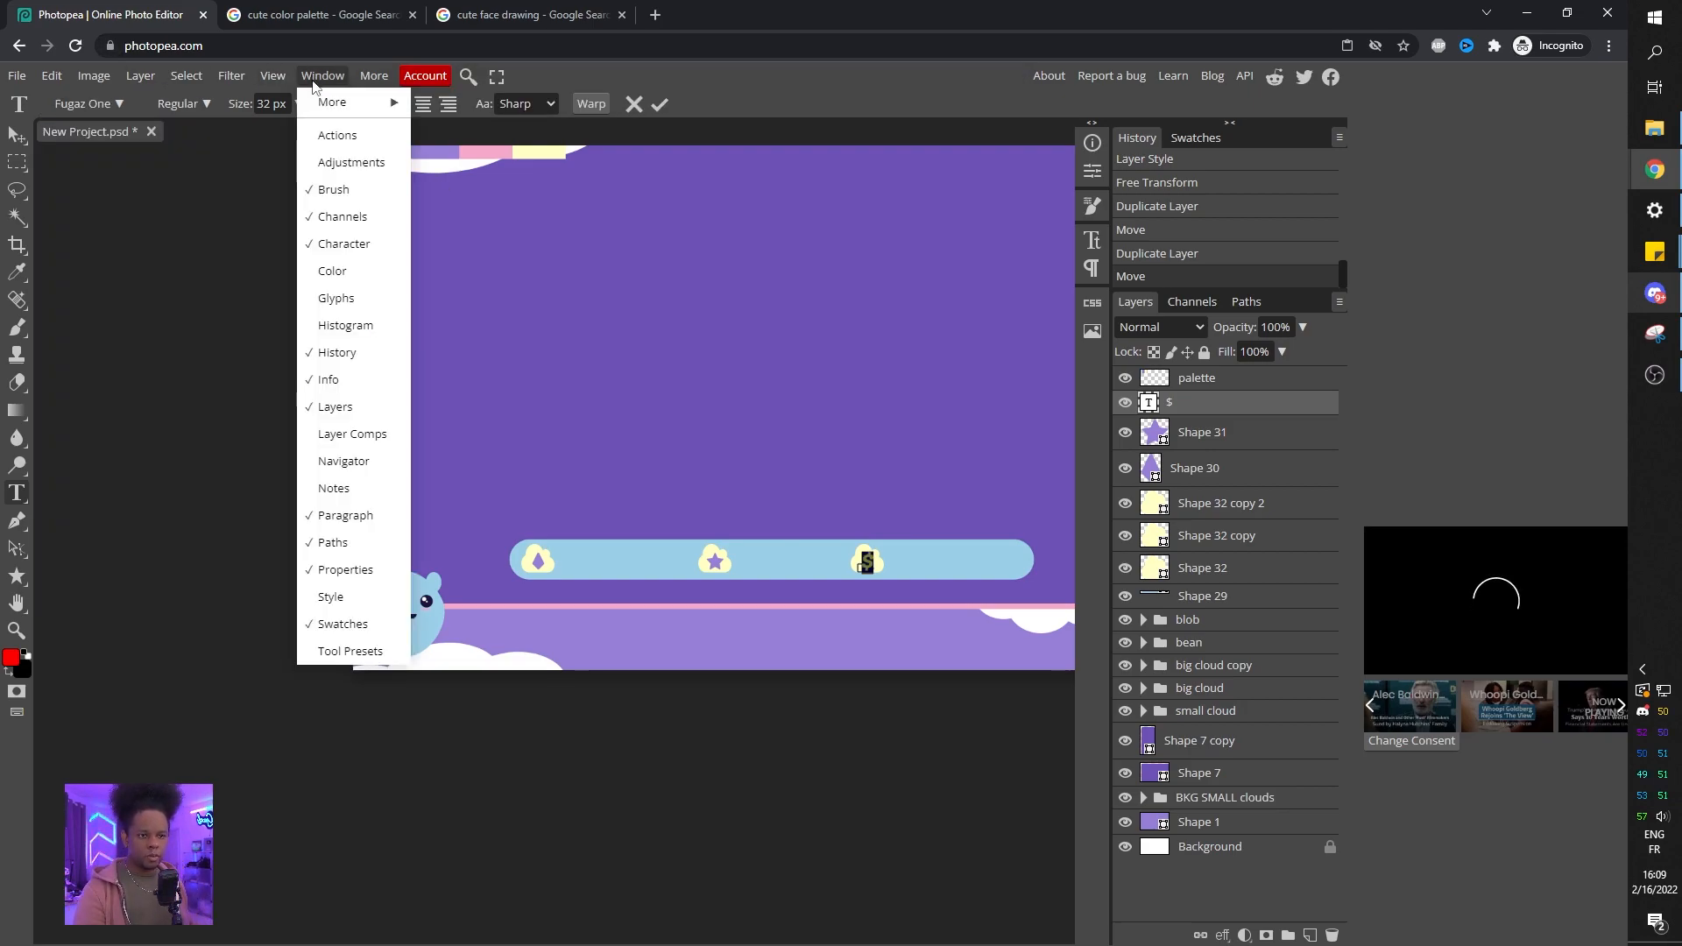
click(343, 243)
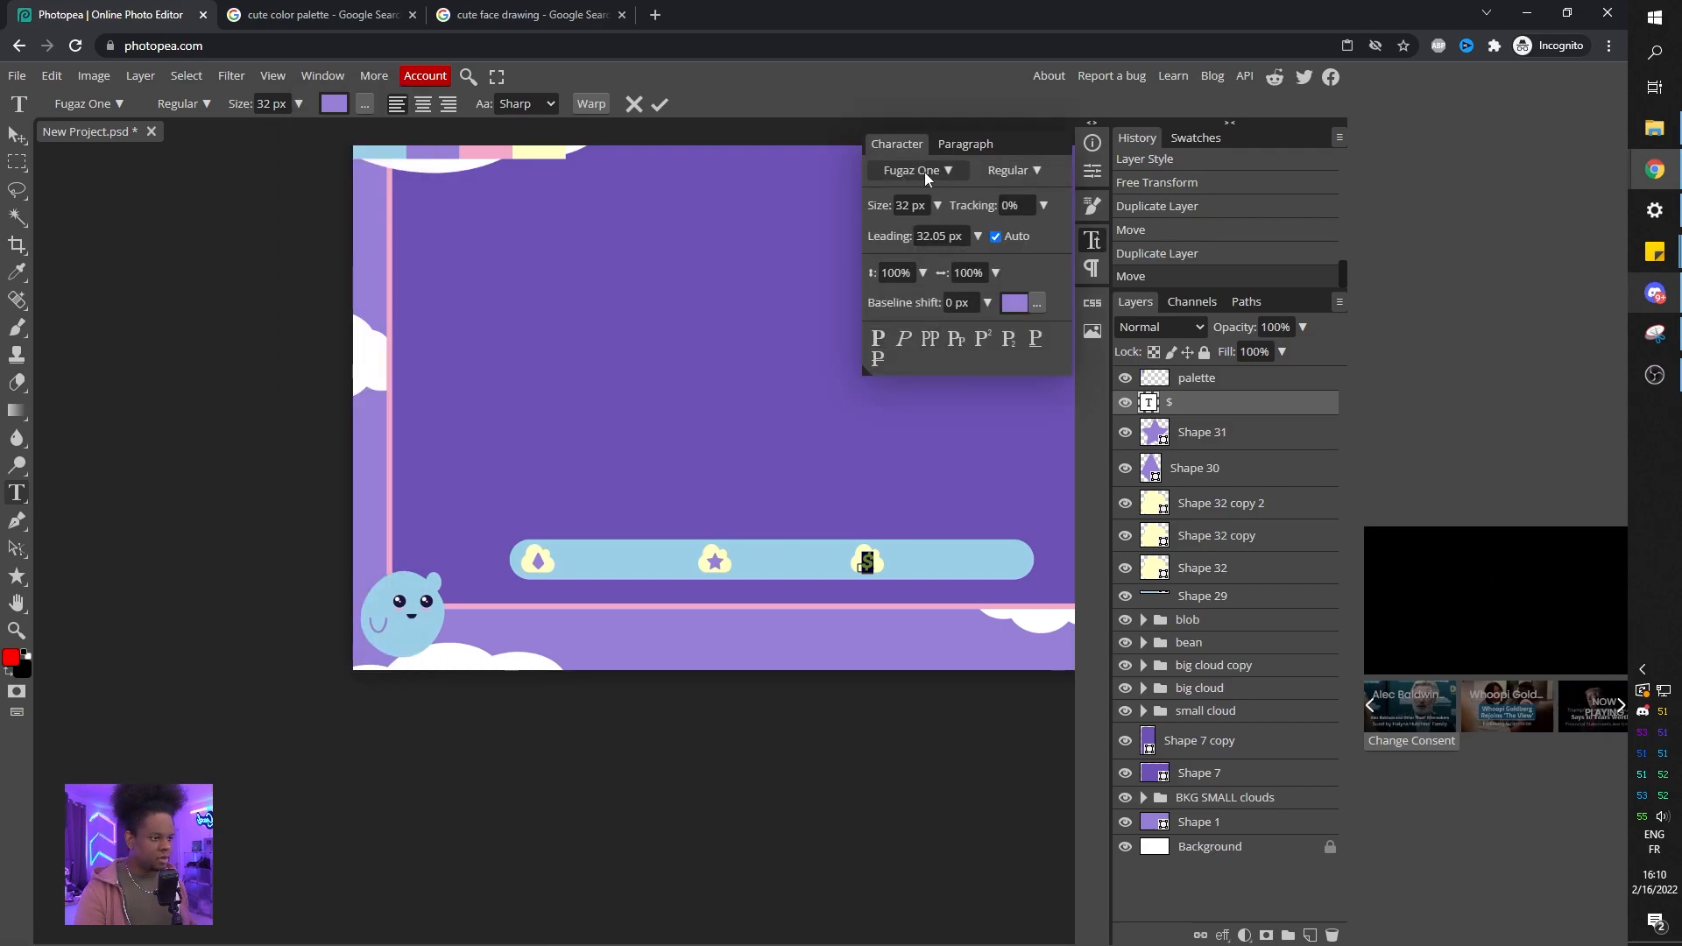
click(1035, 170)
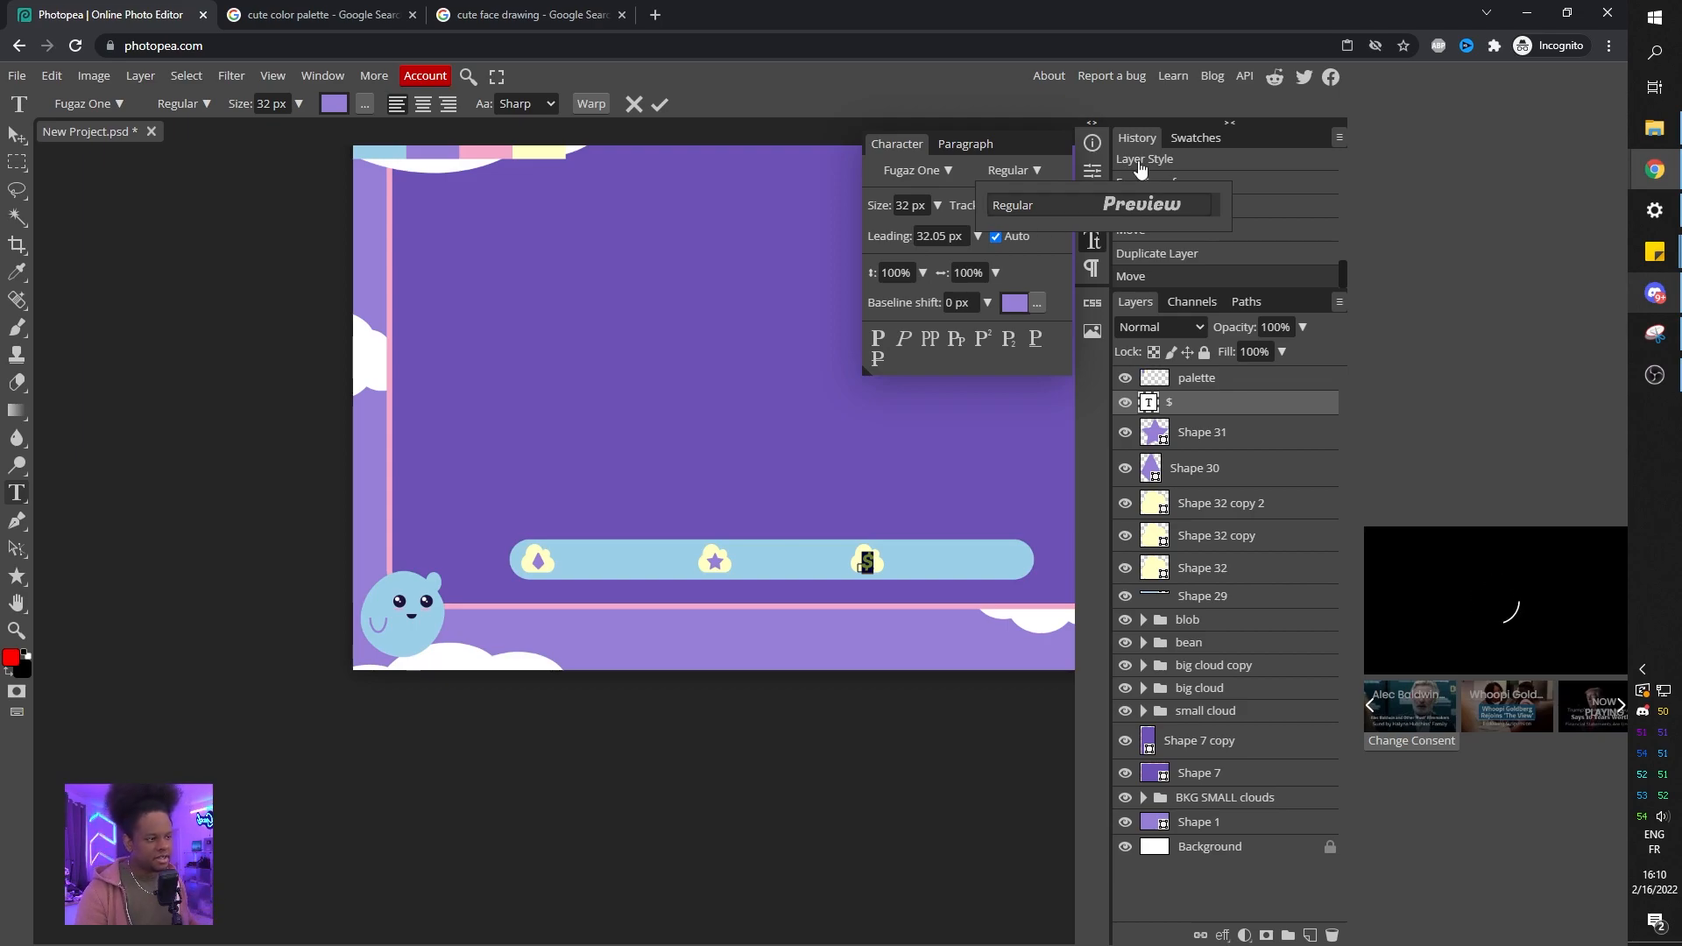
click(8, 130)
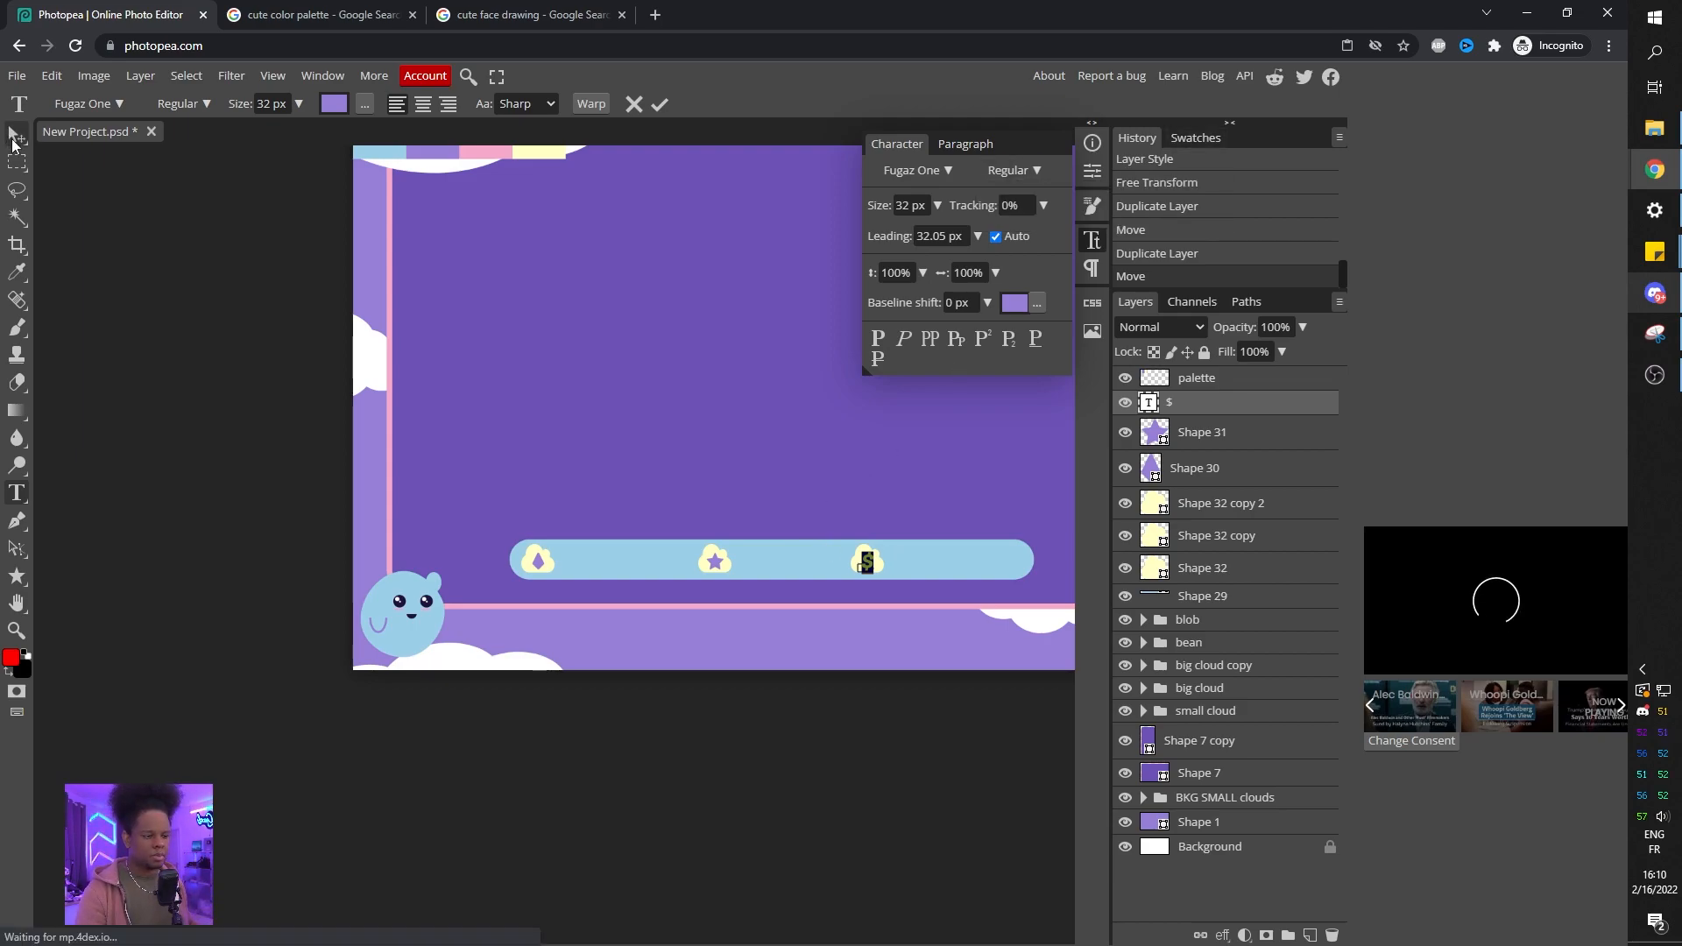
click(8, 130)
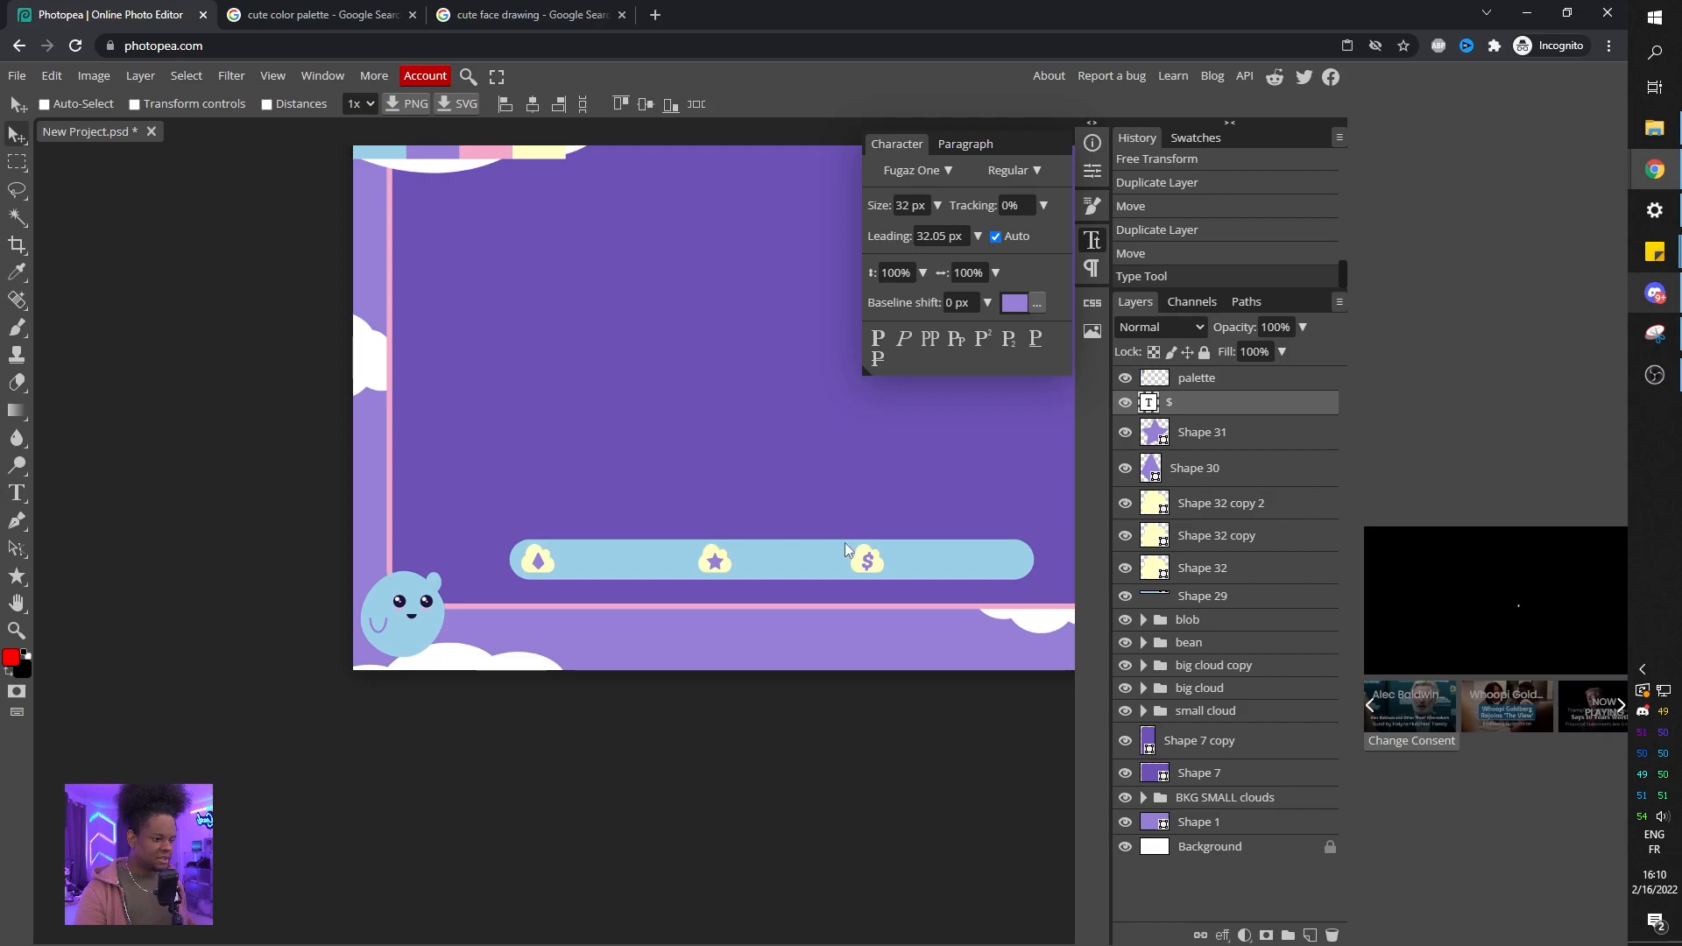
scroll(867, 565, up, 5)
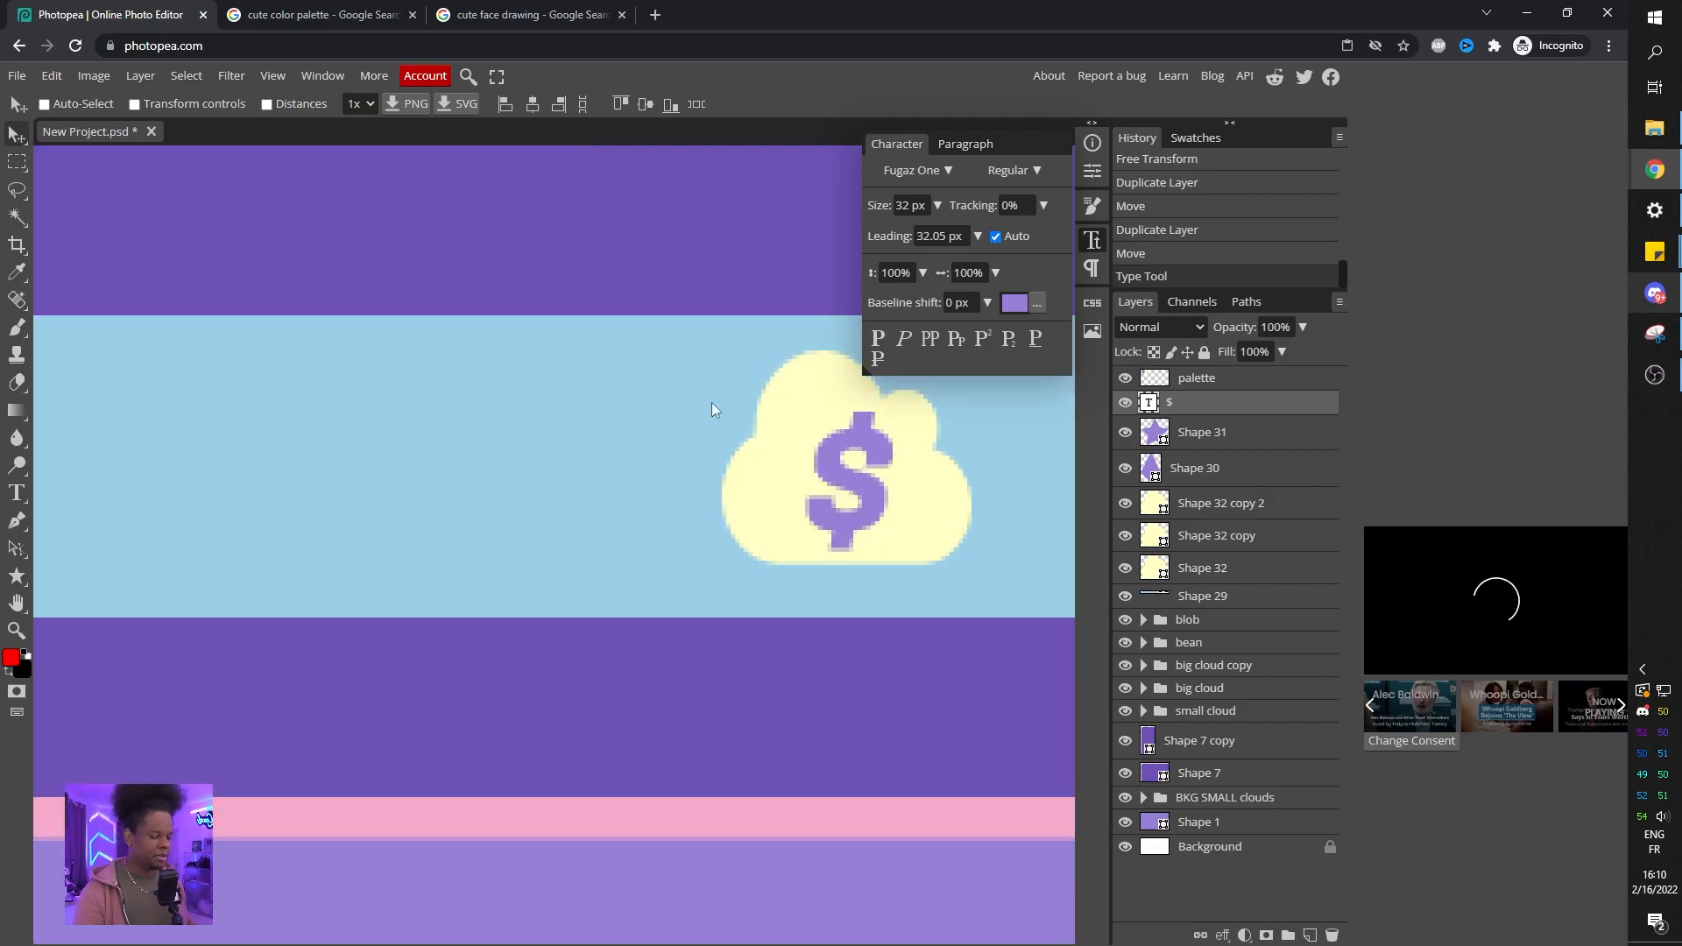
scroll(692, 409, down, 5)
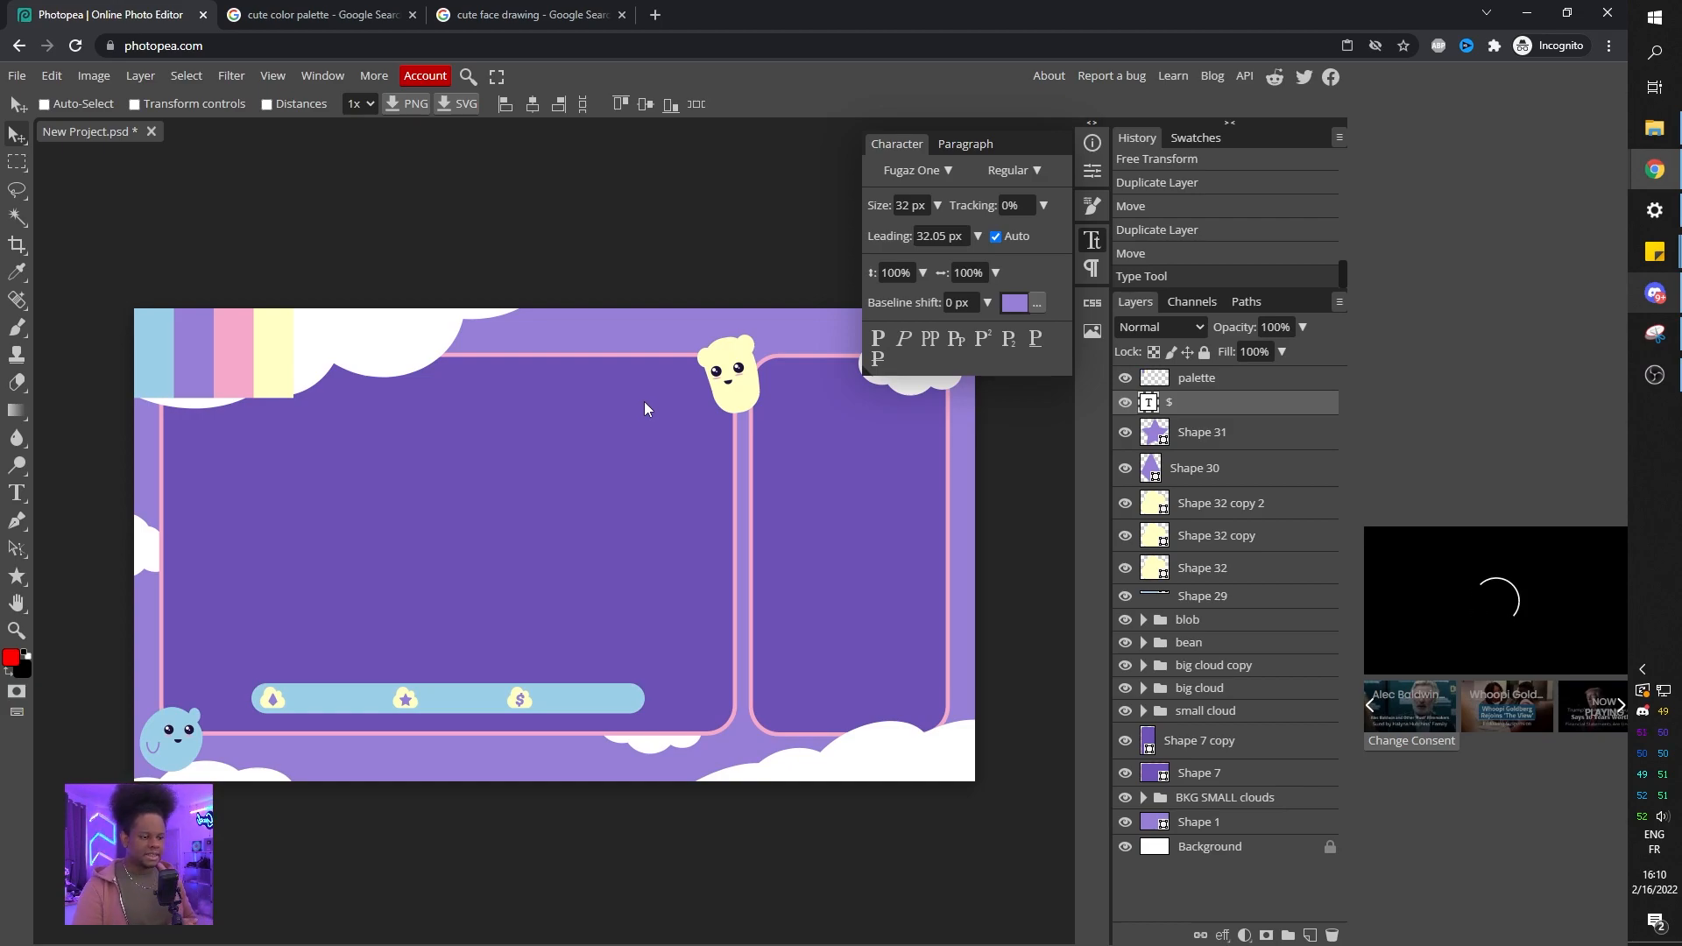
Remove the fill of the large frame shape so only its pink outline remains.
click(1149, 775)
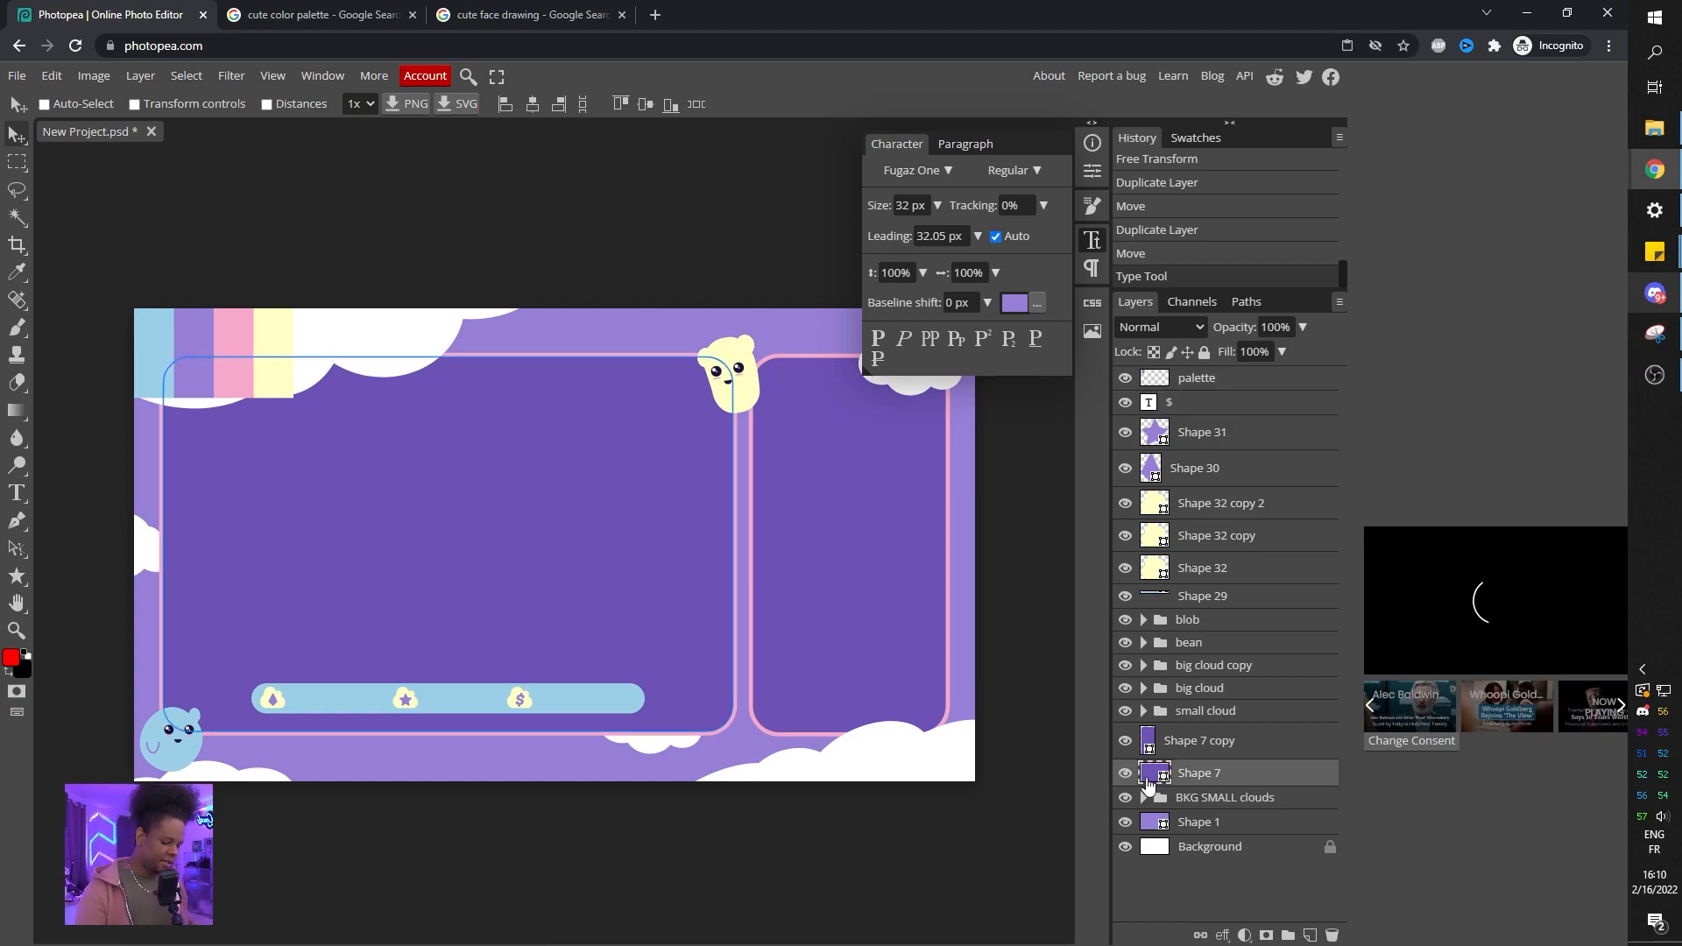
key(u)
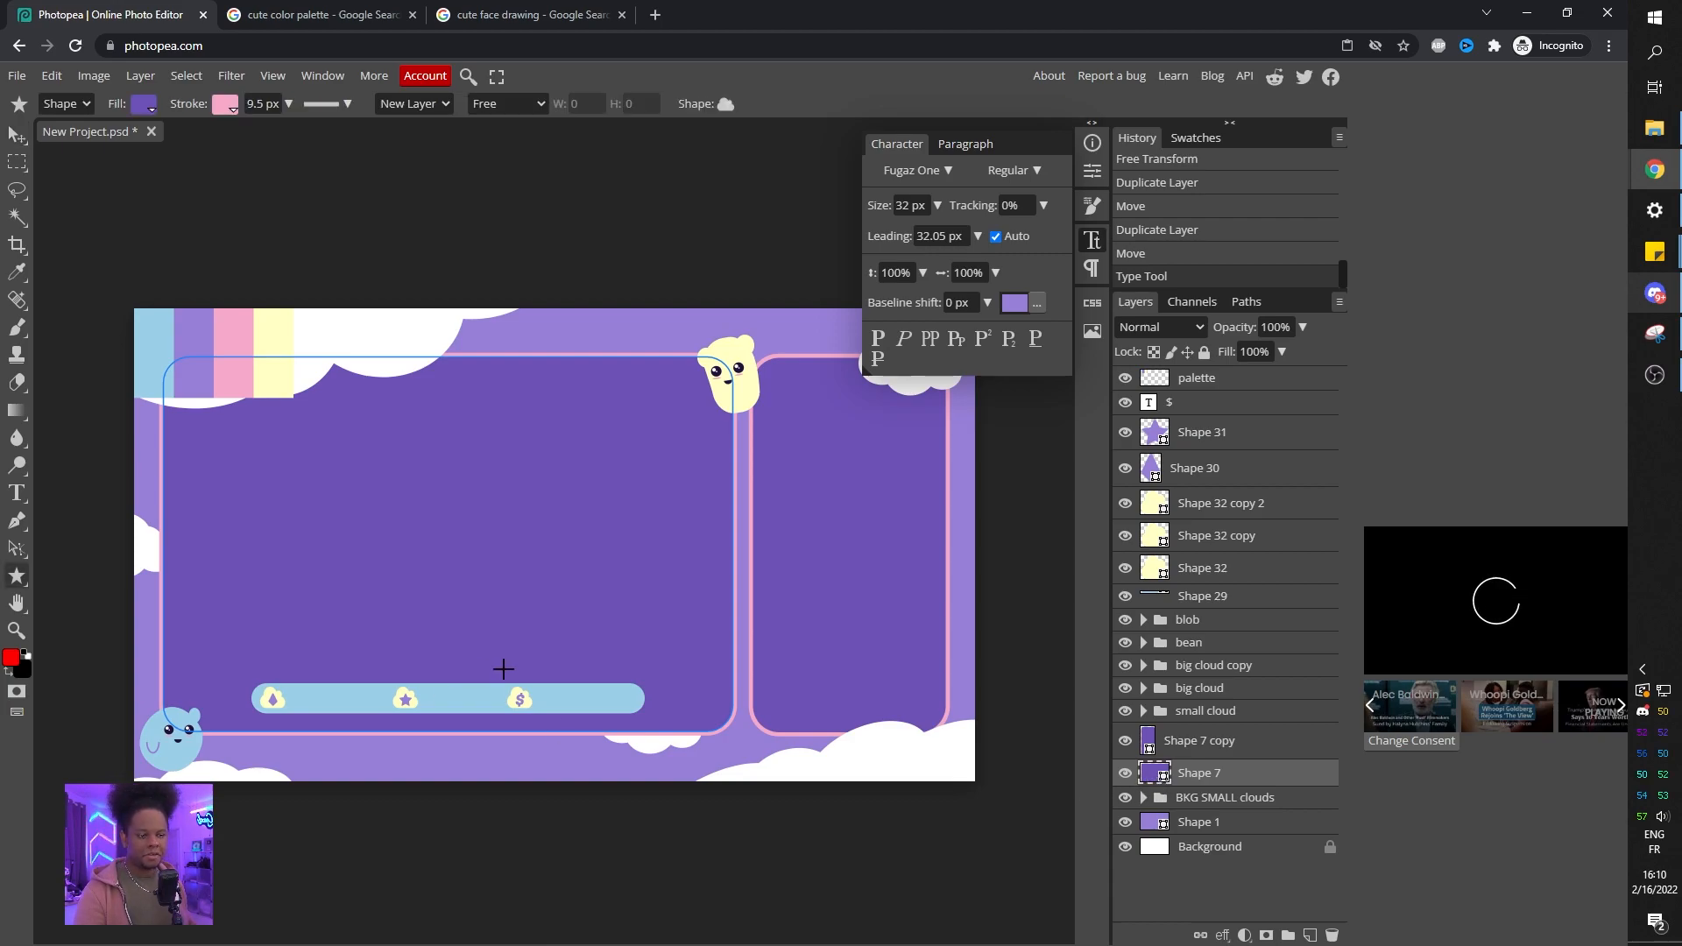
click(151, 110)
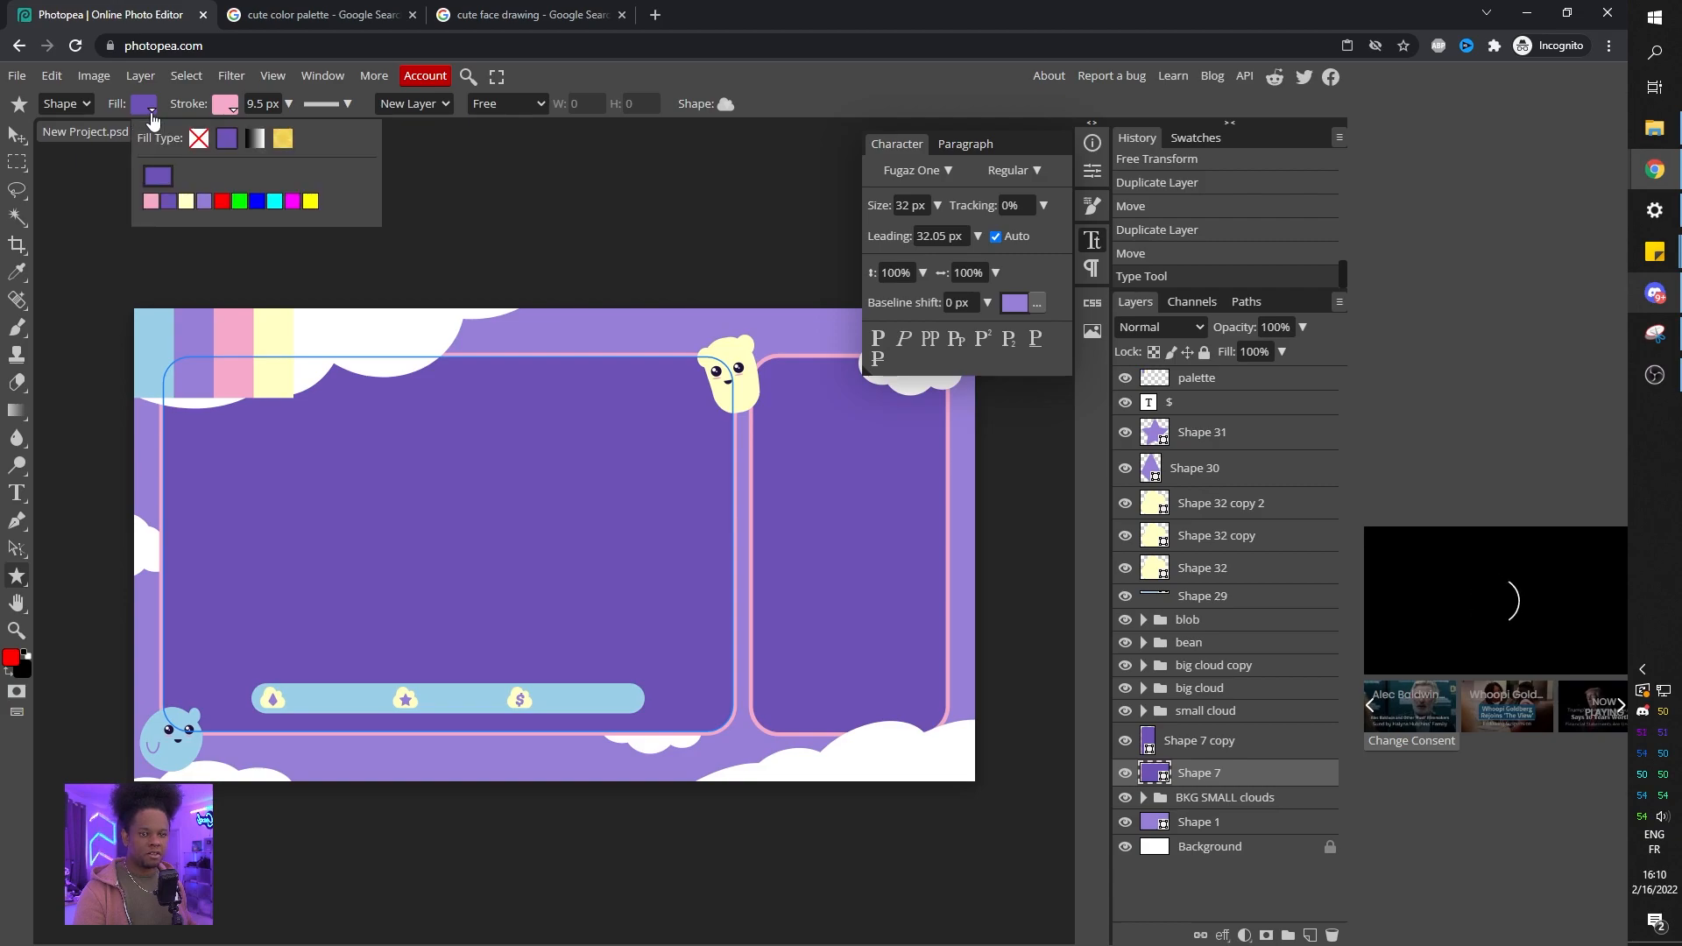
click(198, 140)
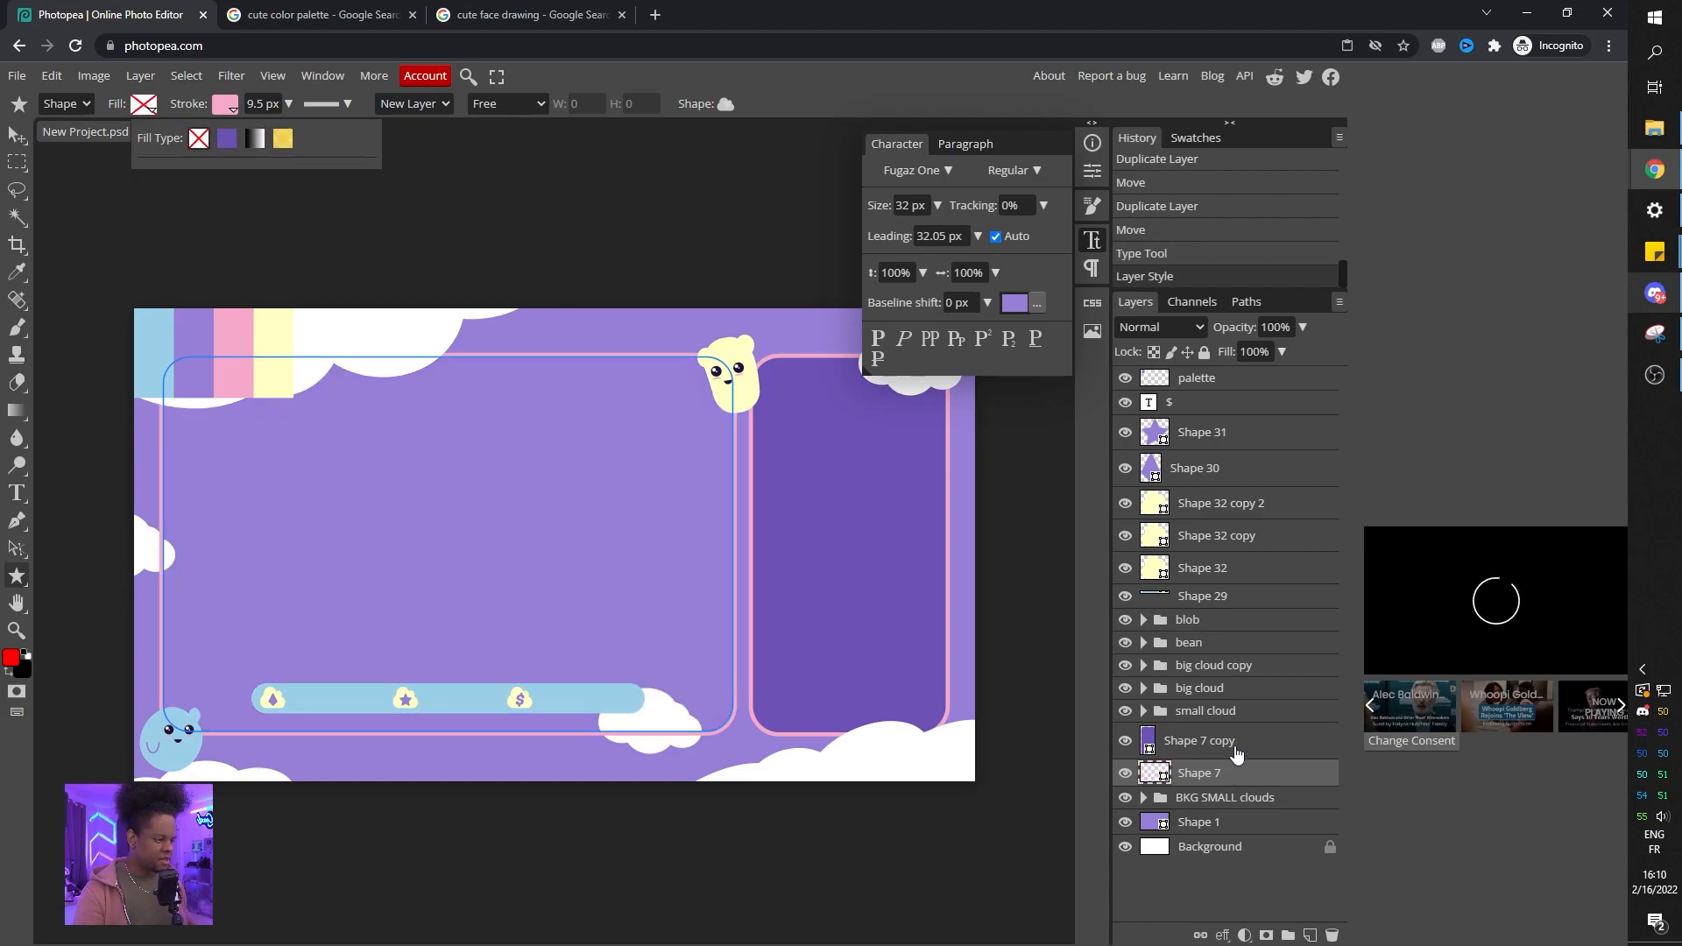
Rename the right panel's layer to chat box.
click(1234, 747)
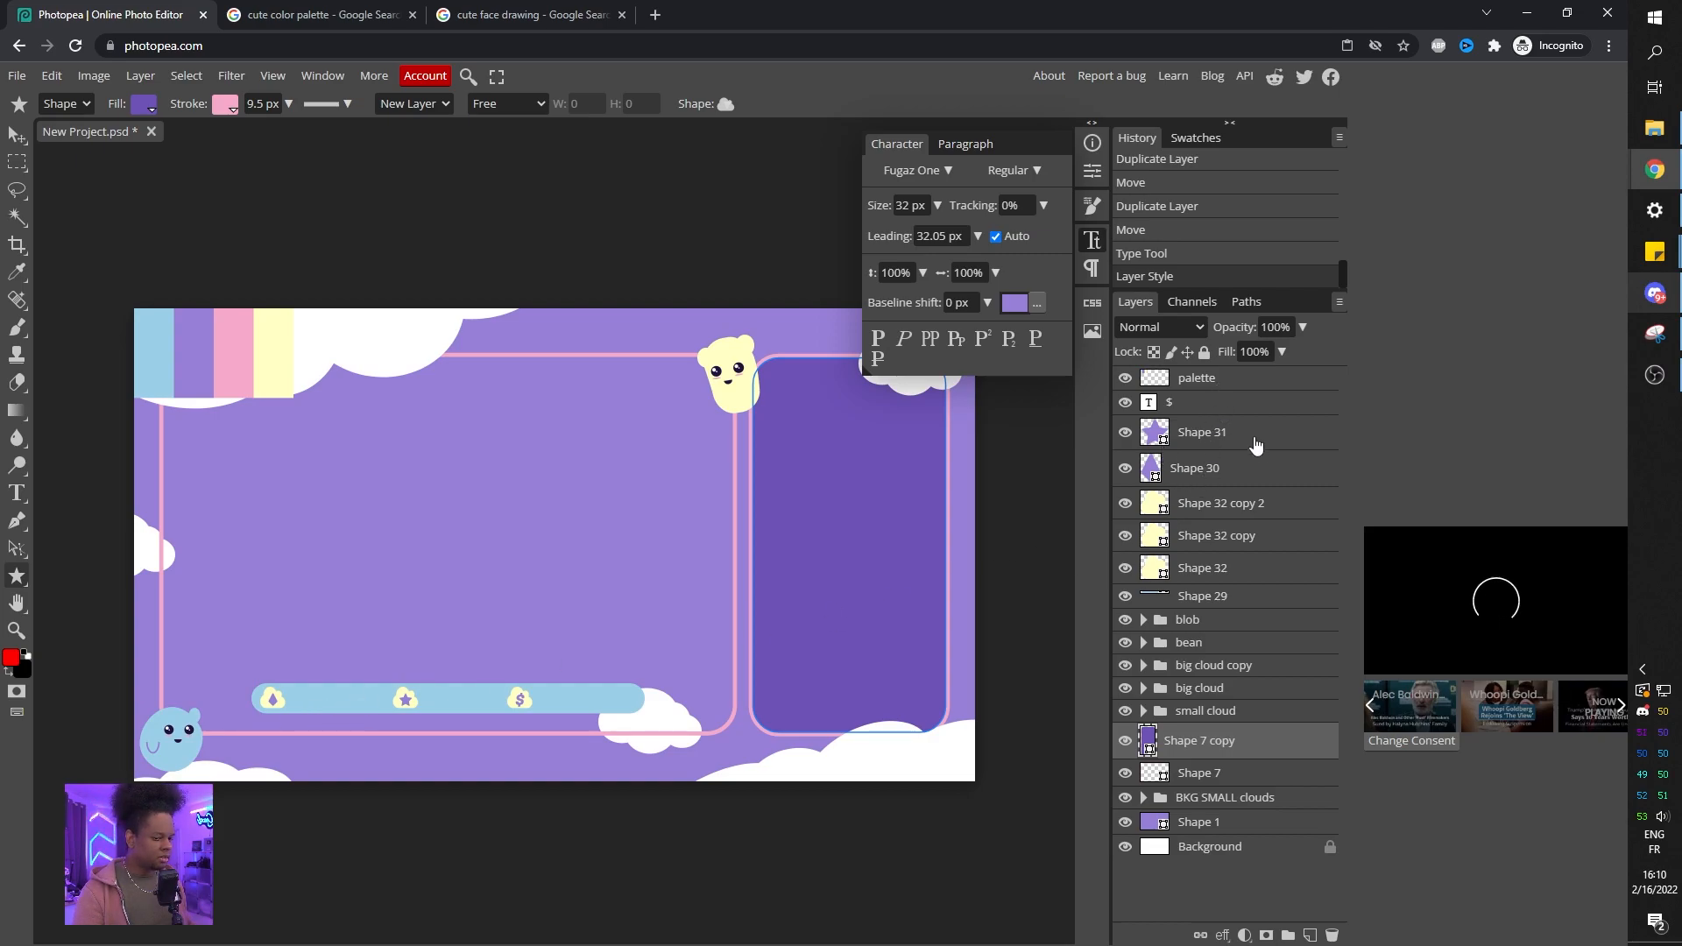
click(1202, 532)
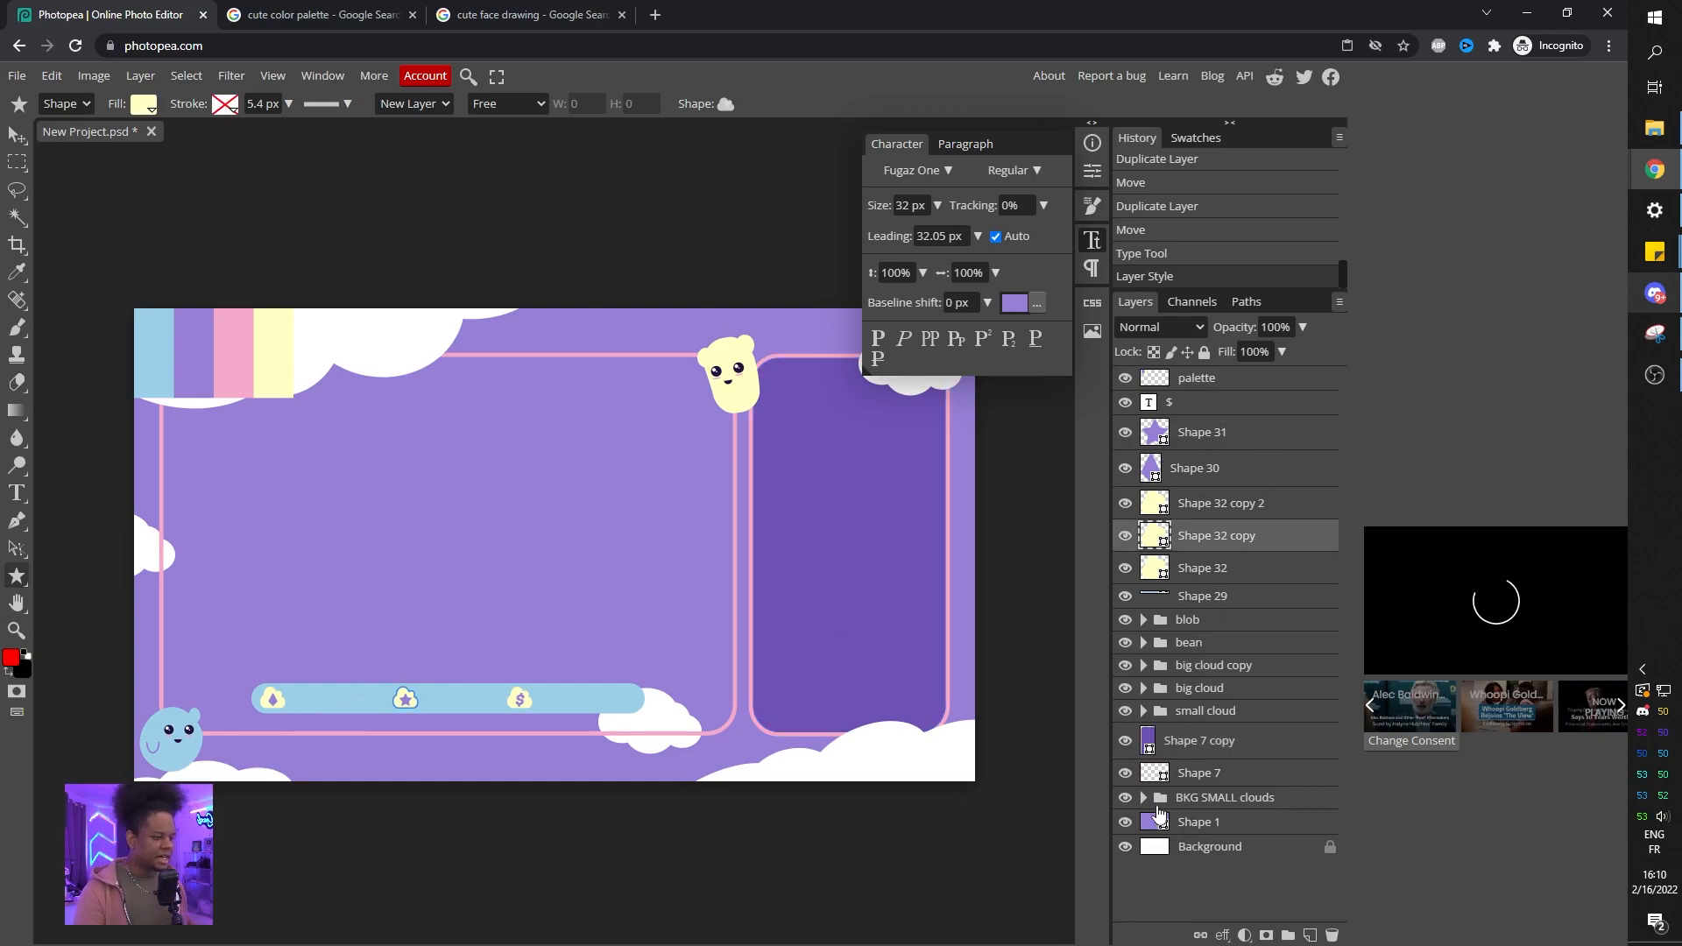
click(1125, 775)
click(1126, 774)
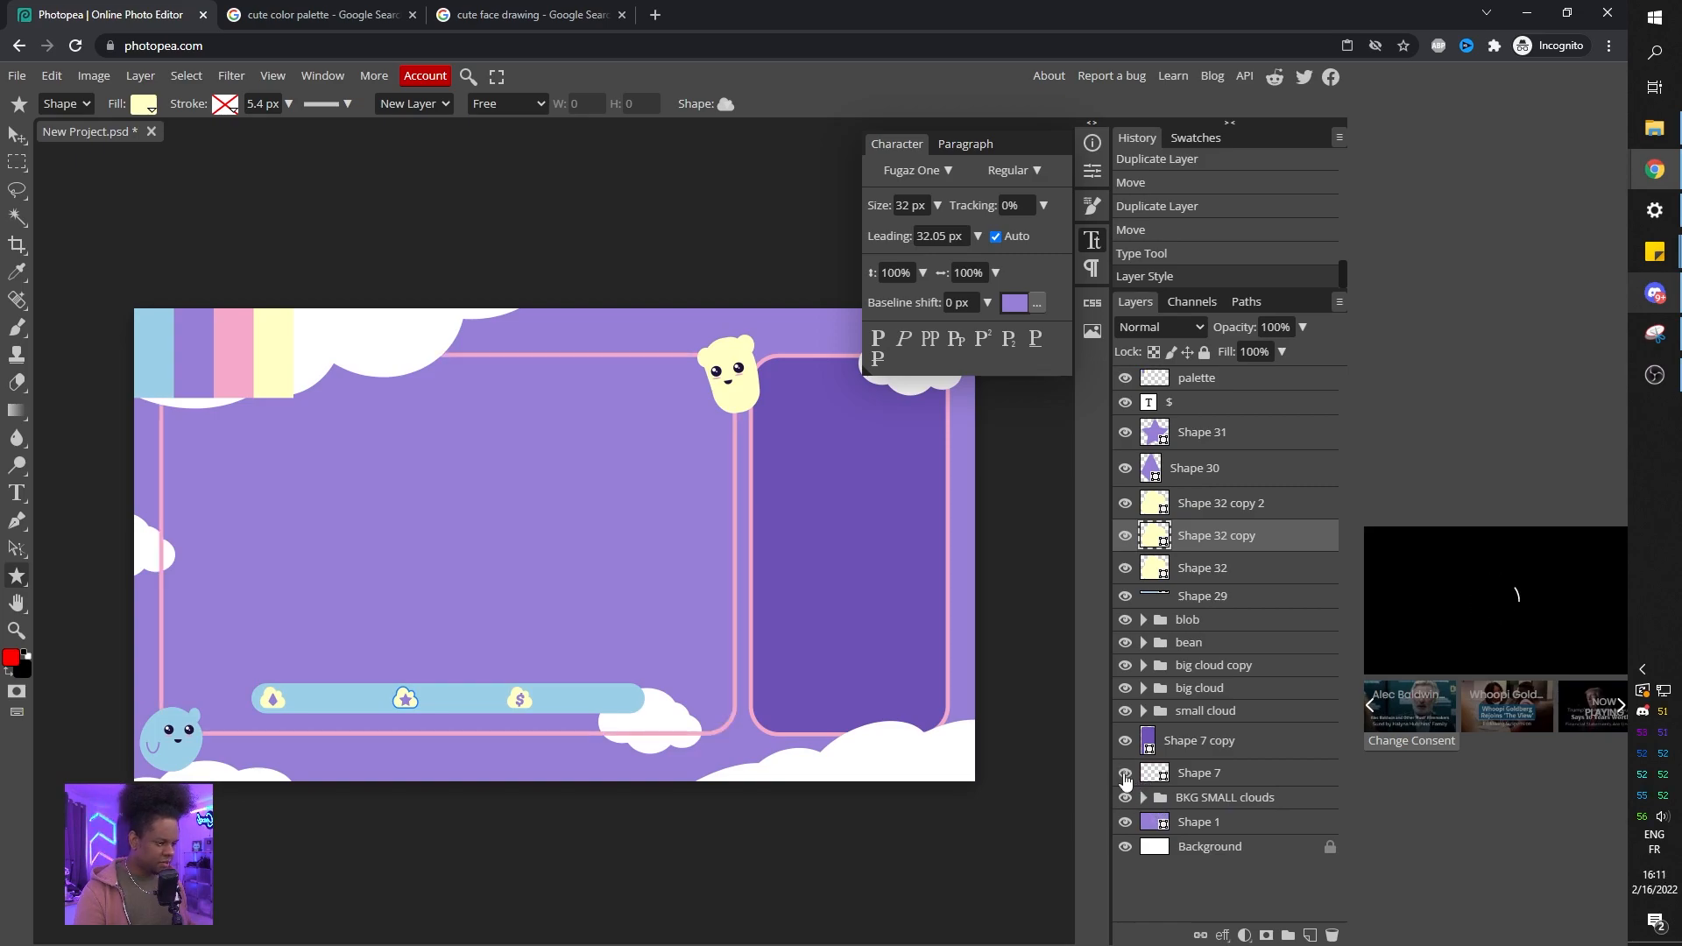
double_click(1191, 743)
text(chat box)
key(Return)
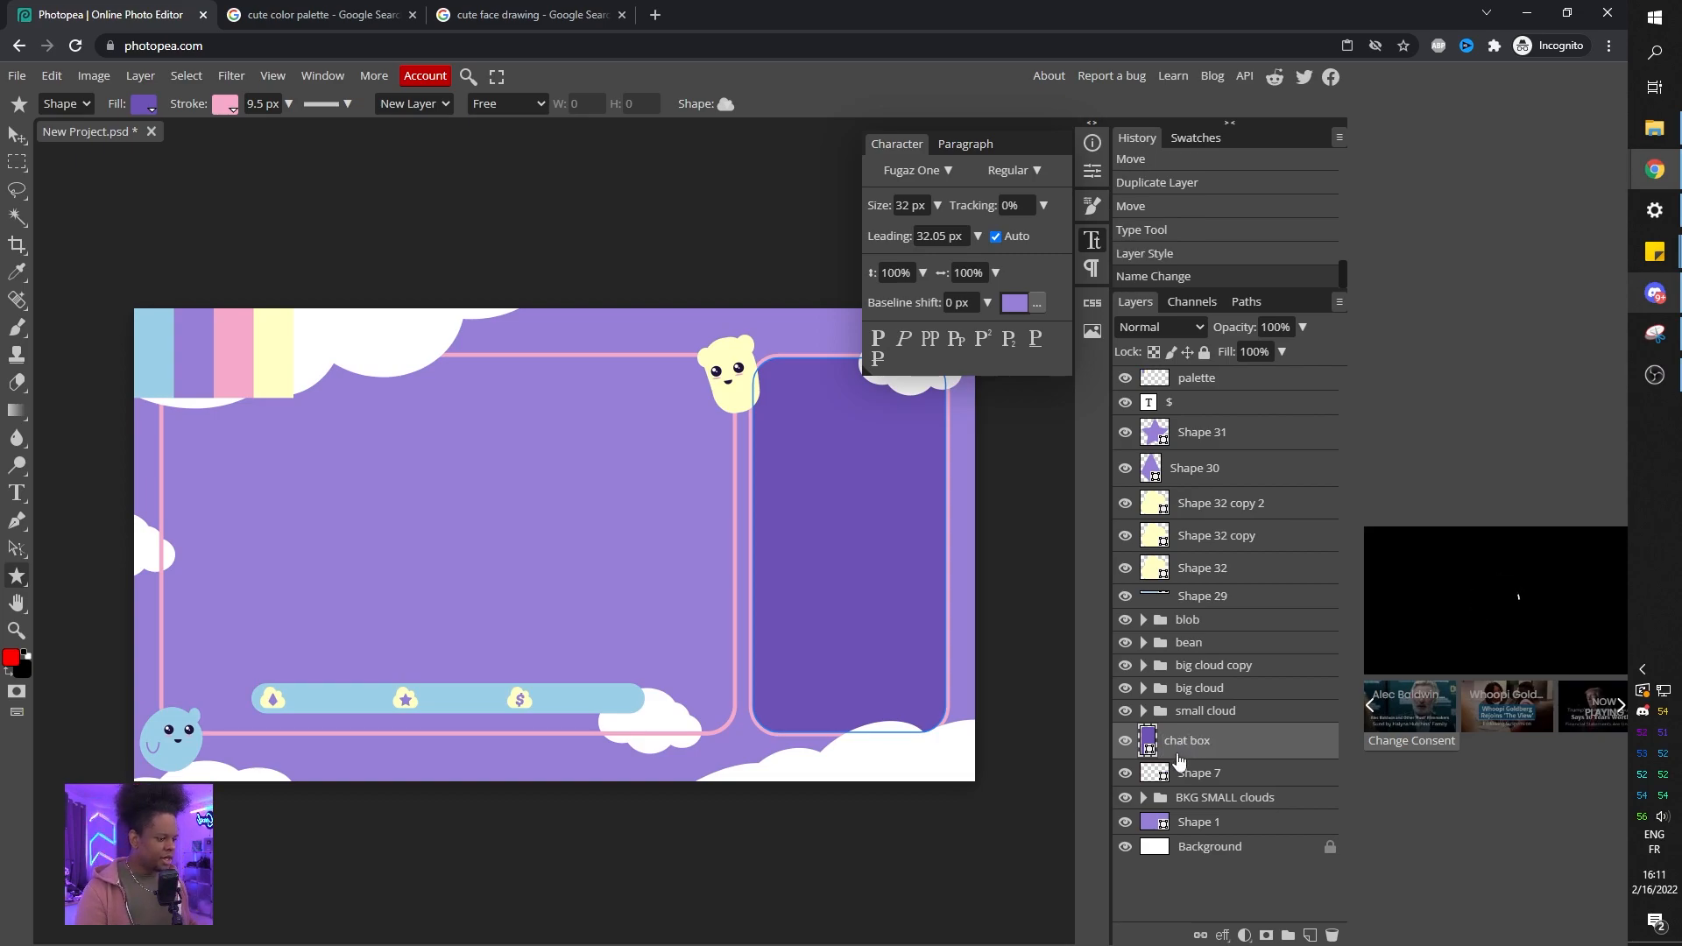
Fill the chat box with light blue 9ccfe7.
double_click(1151, 743)
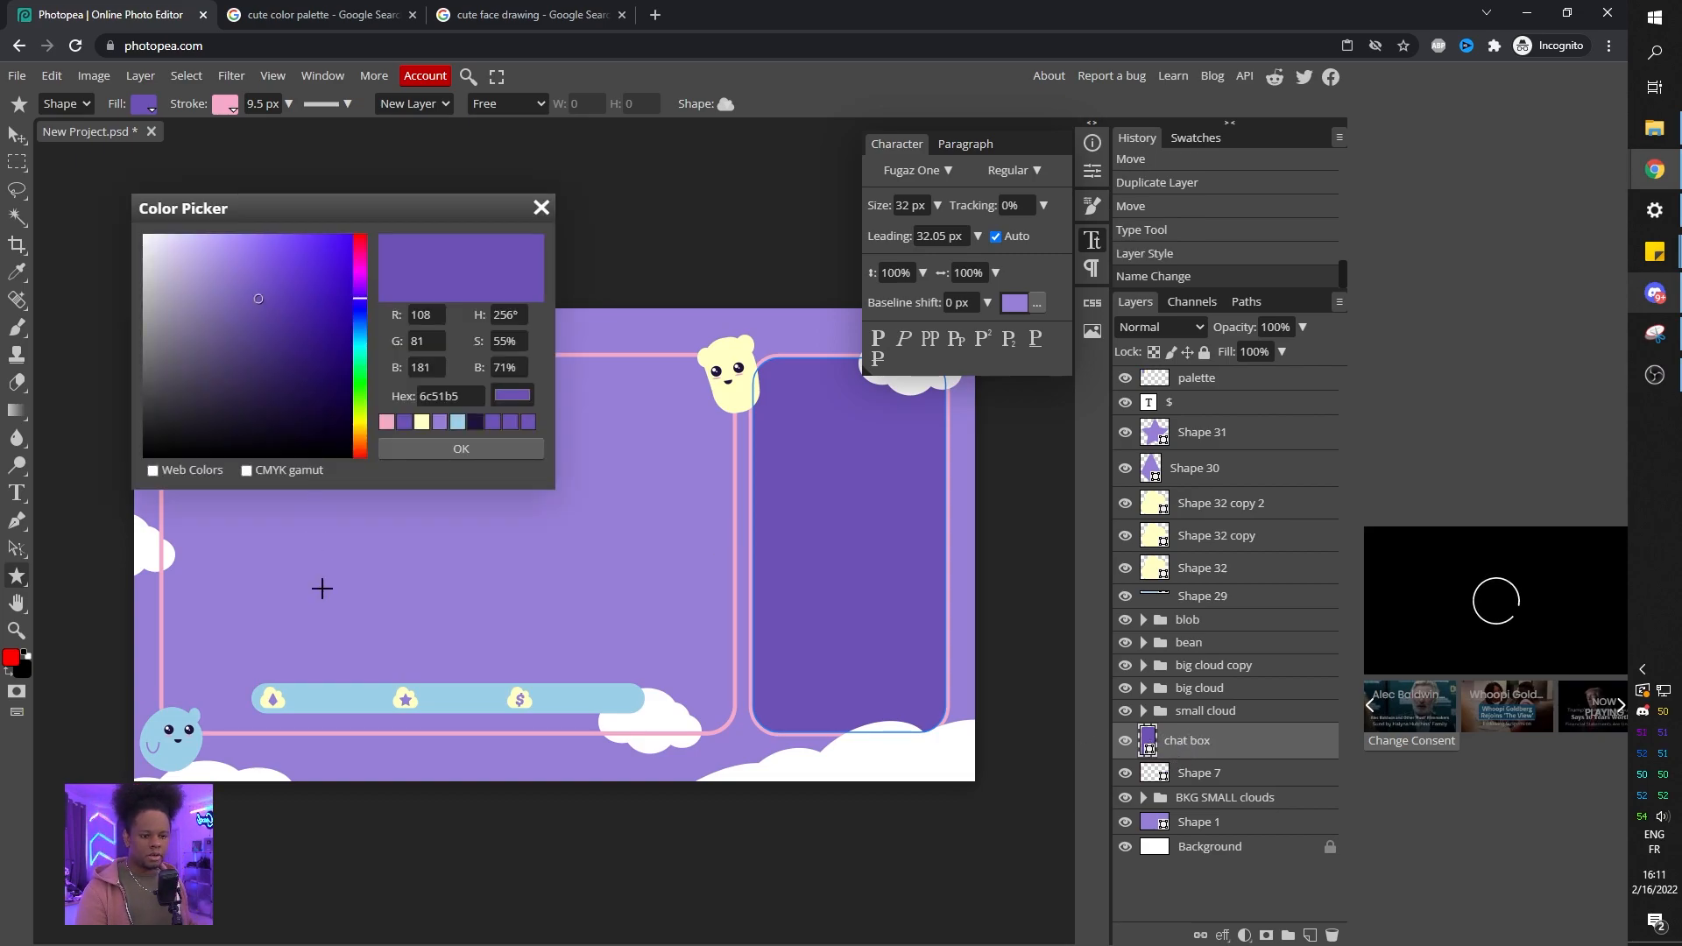
click(339, 694)
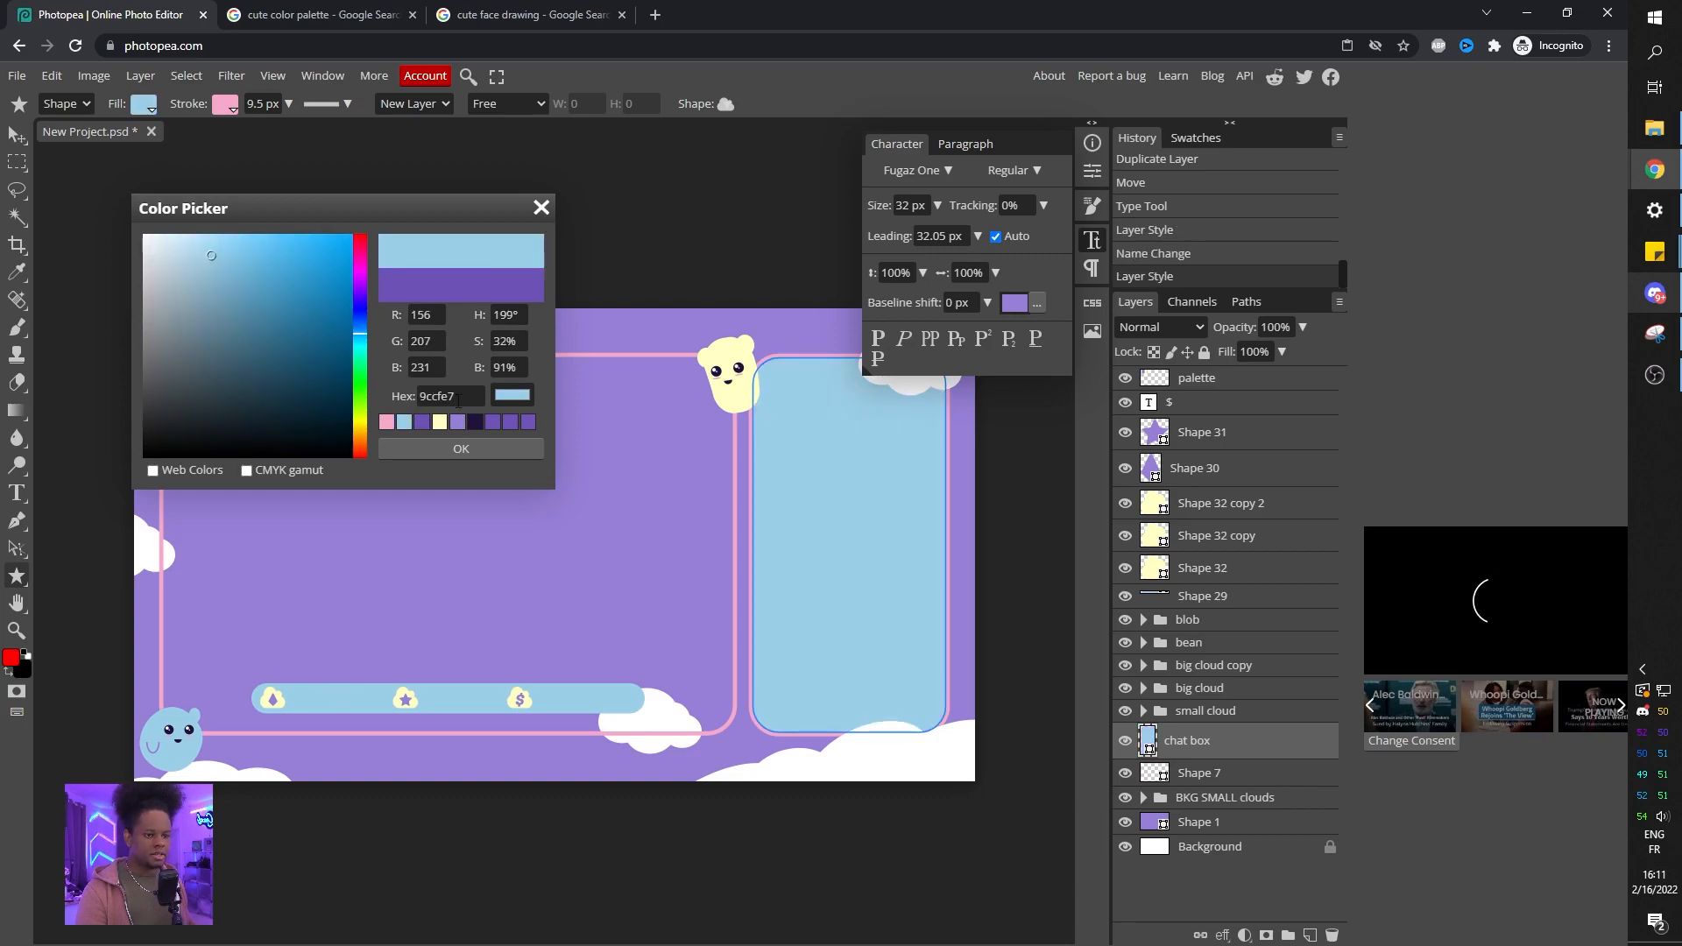
click(449, 450)
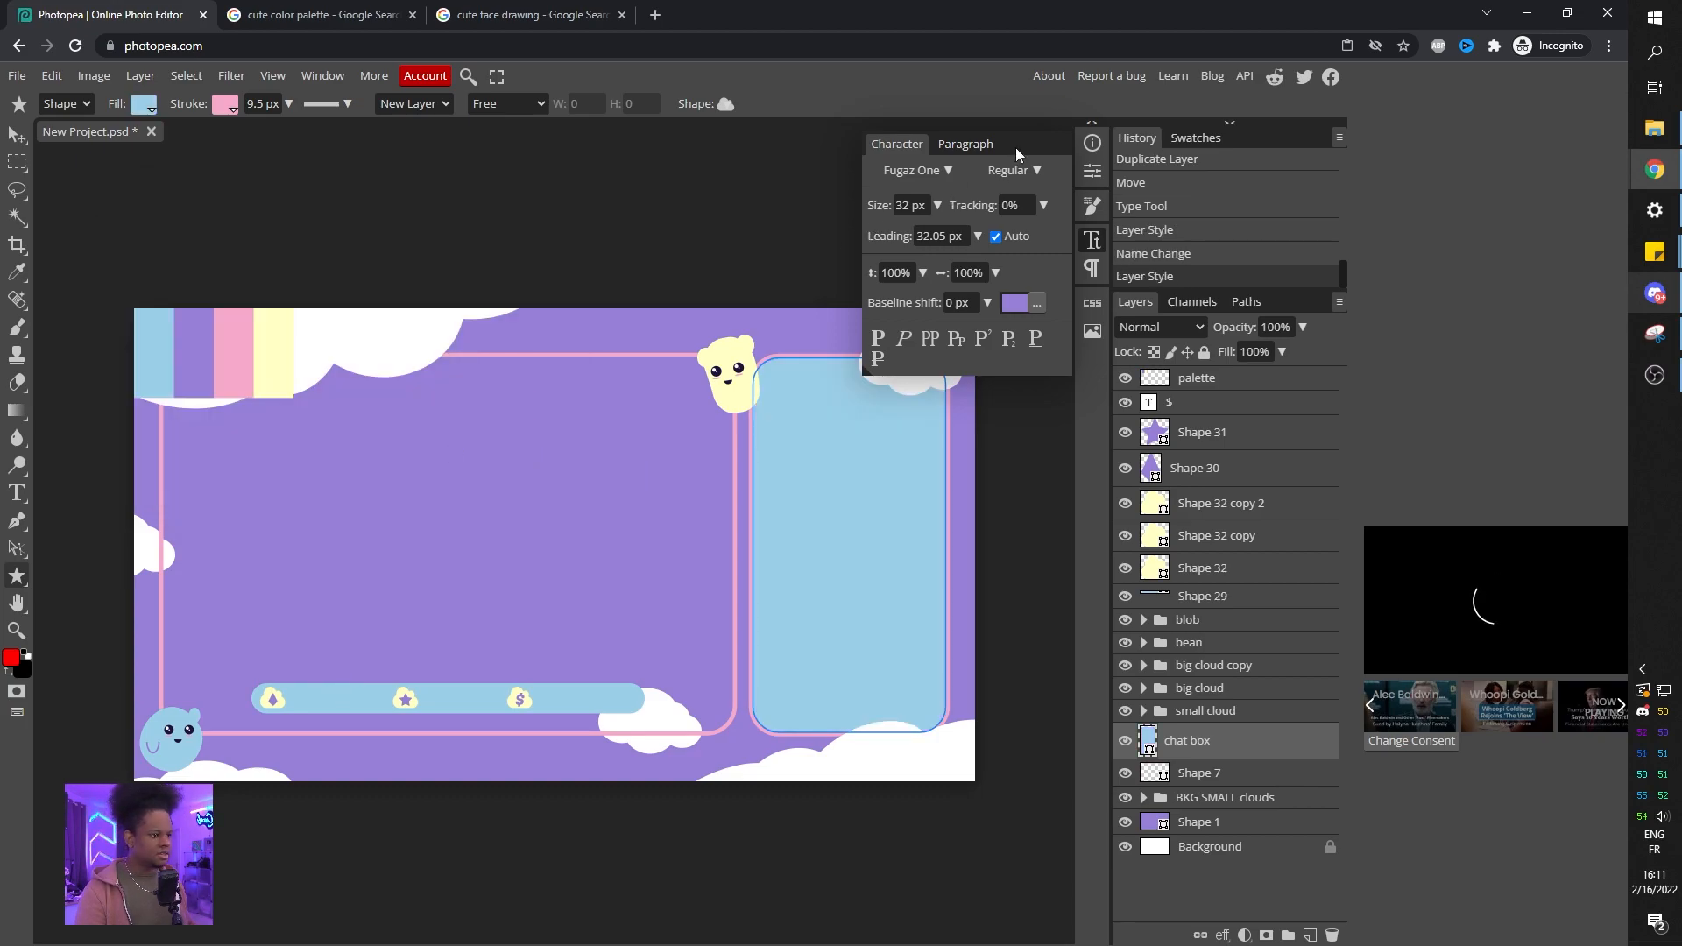
Hide the large frame outline layer.
click(1094, 242)
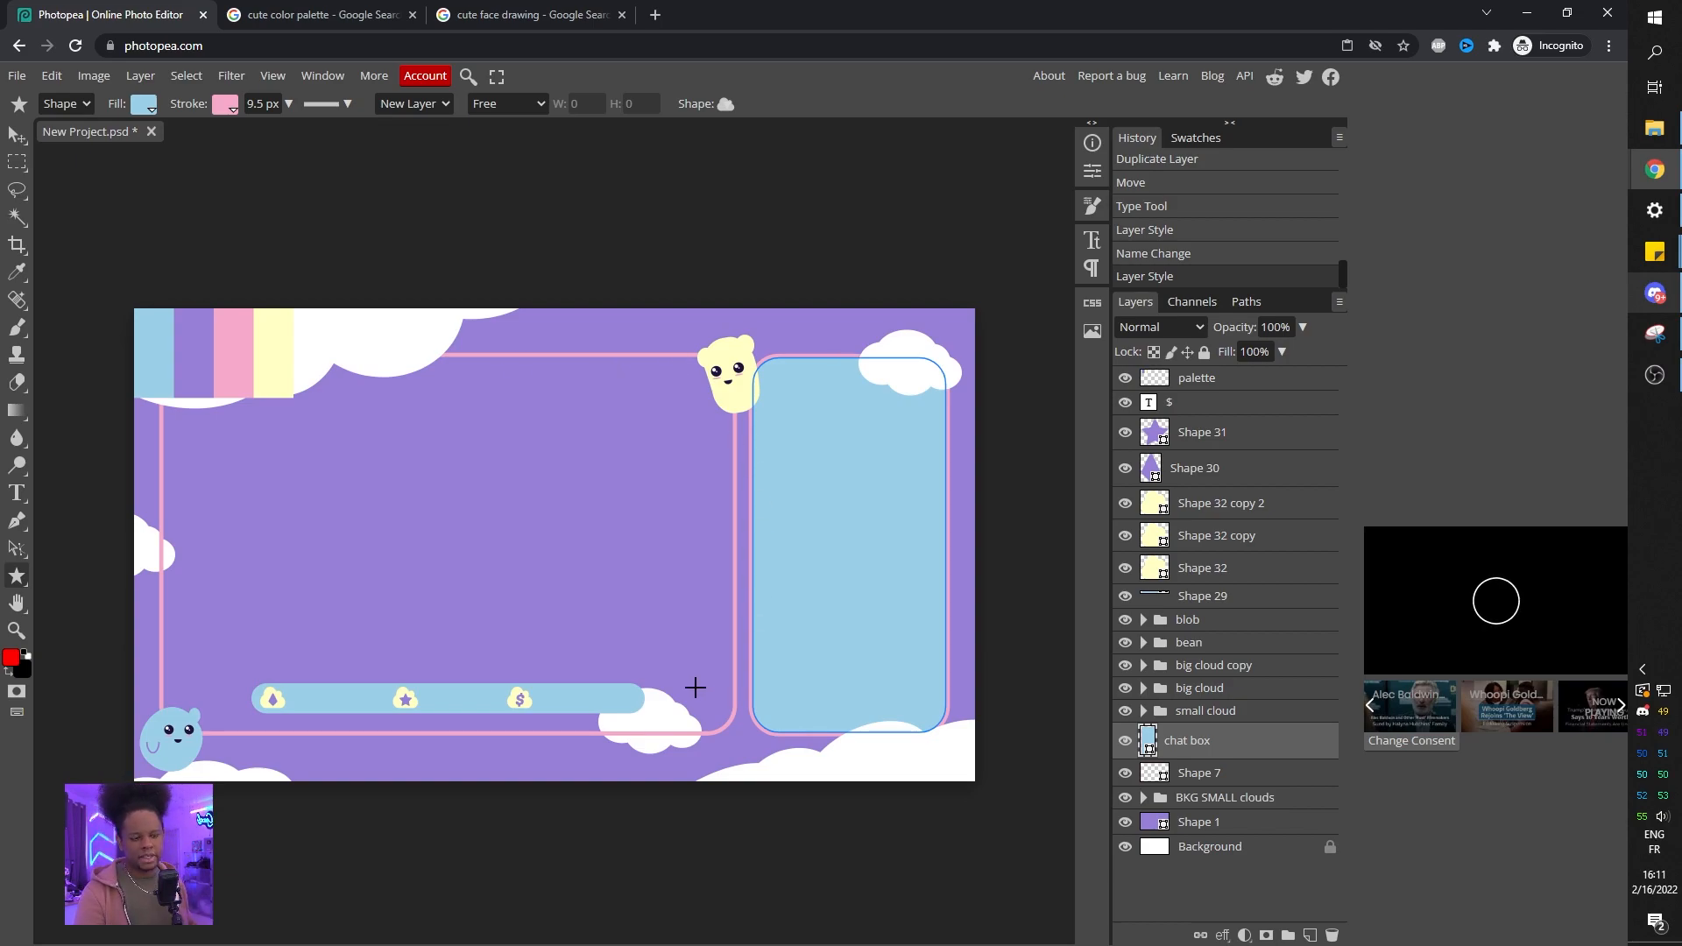
click(1125, 773)
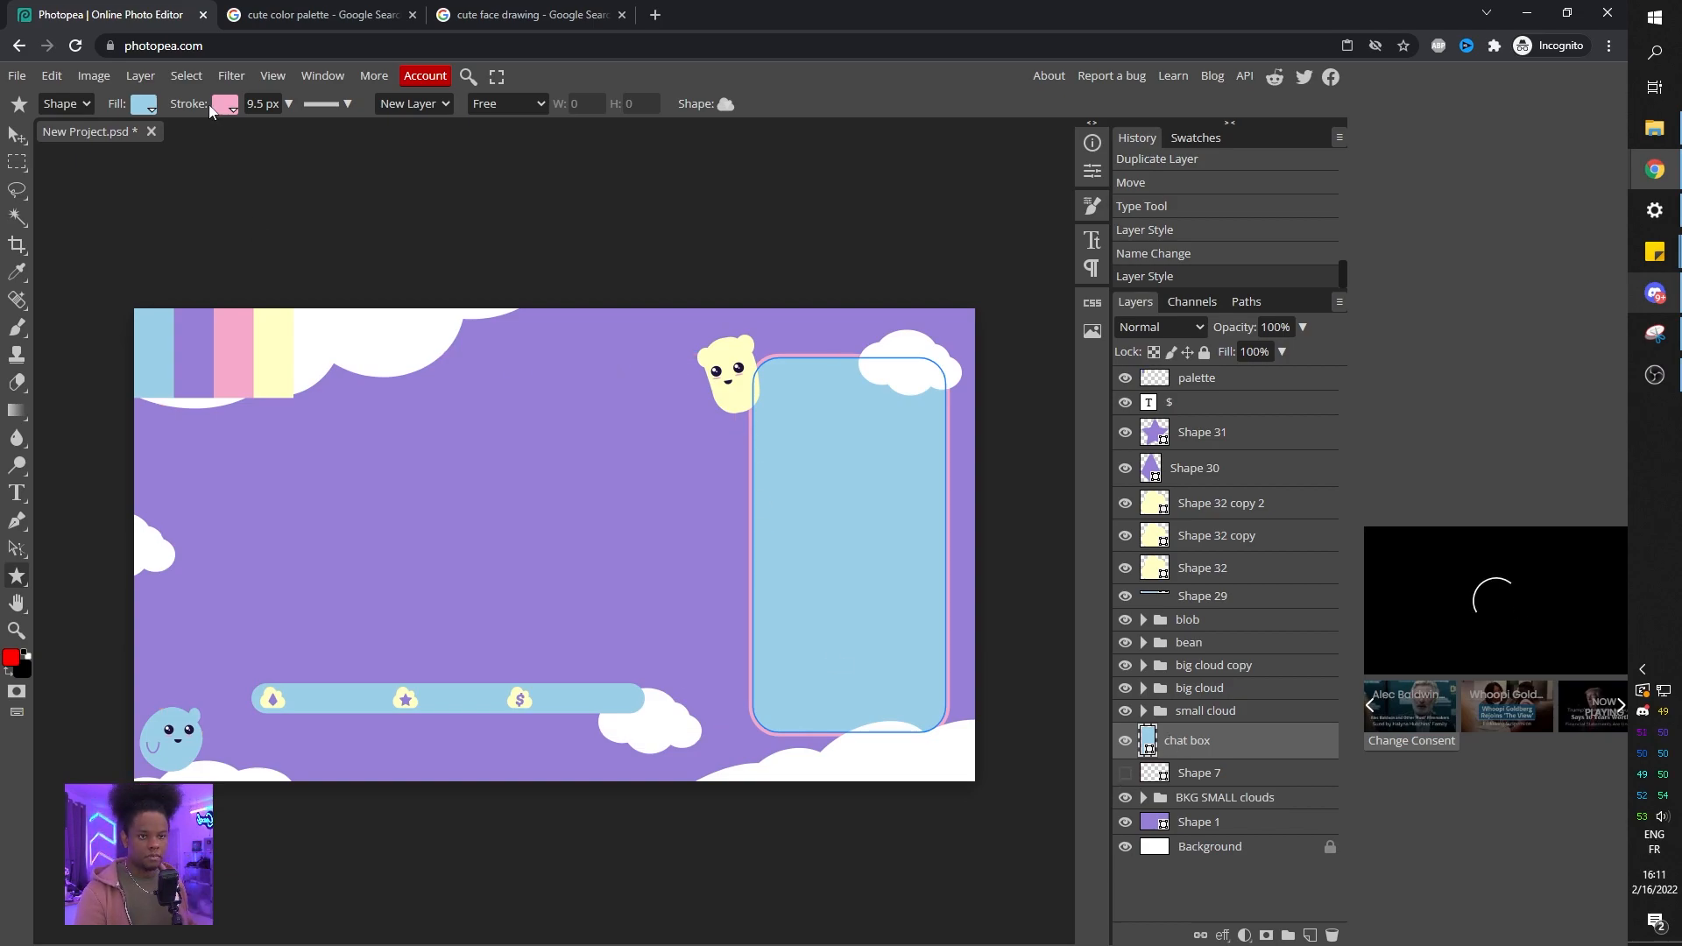
Give the chat box shape a solid-color stroke outline.
click(1181, 883)
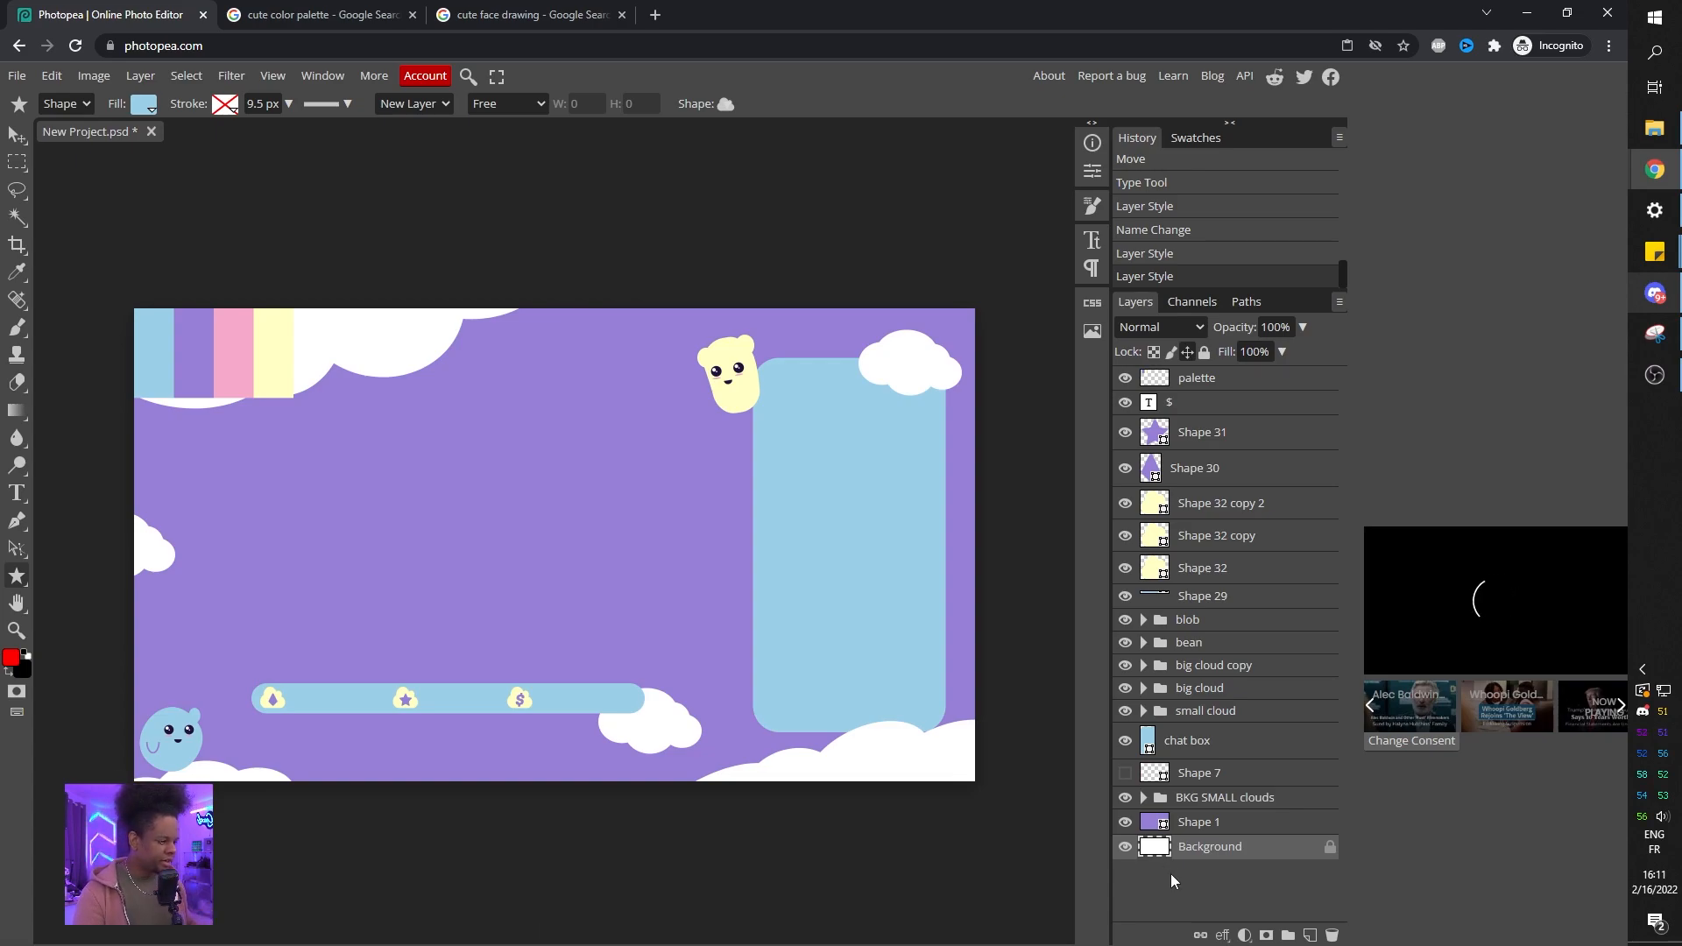
click(1171, 740)
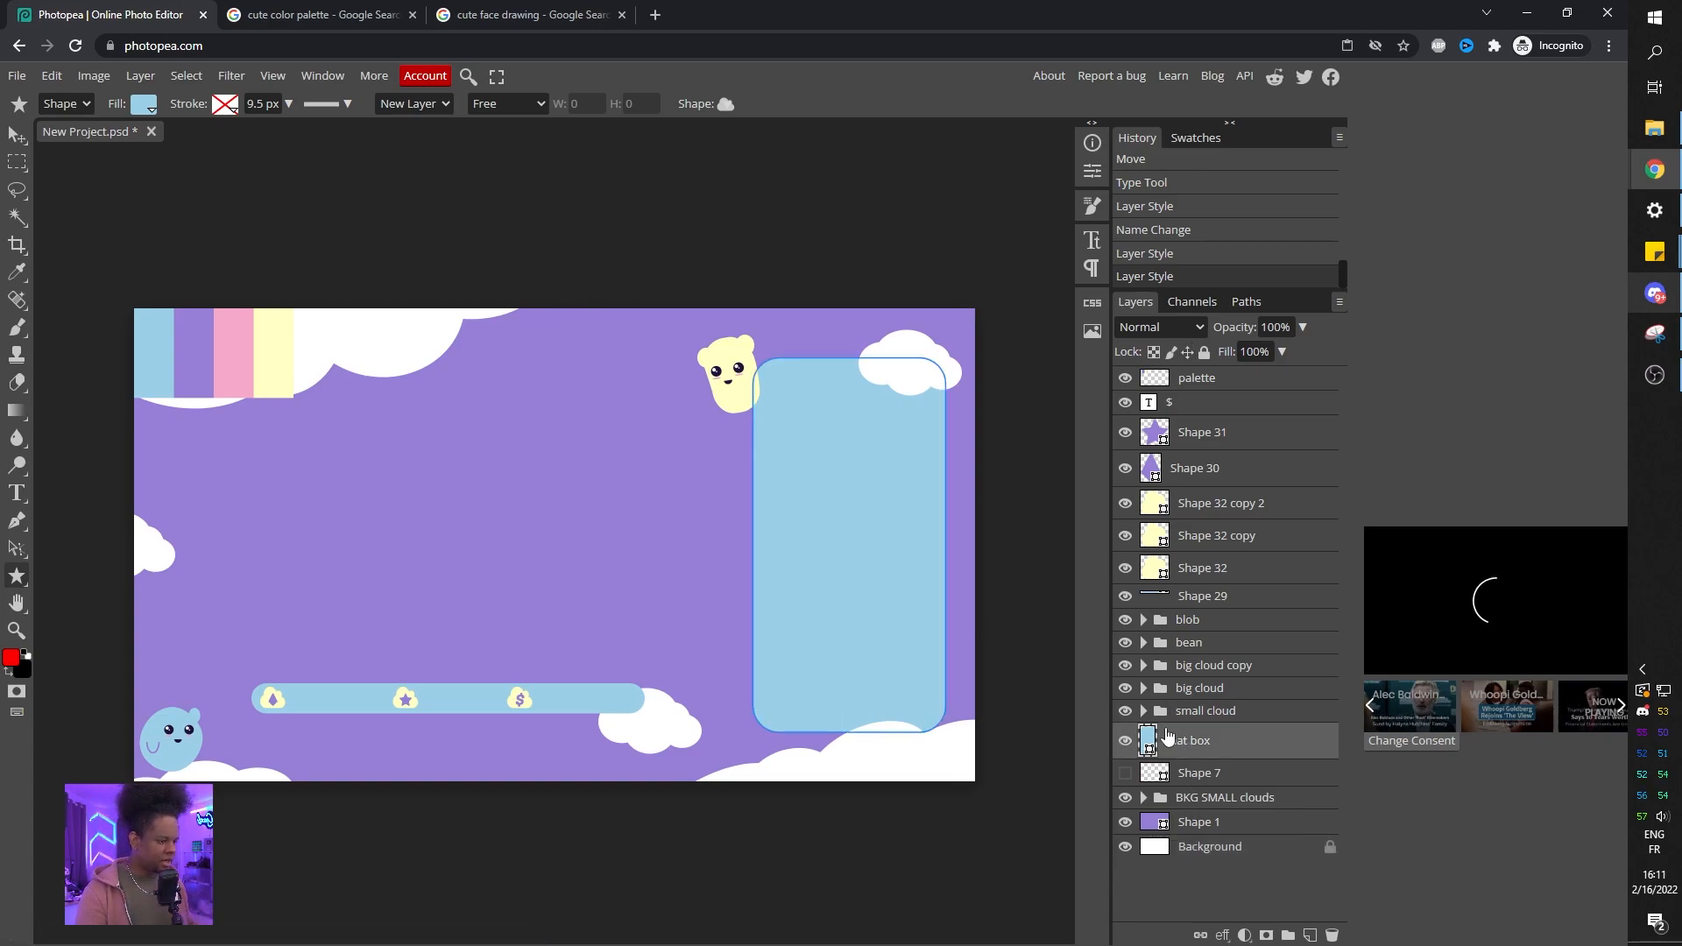
click(229, 105)
click(308, 140)
Show the large frame outline layer again and change its stroke color to the pale yellow swatch.
click(1198, 822)
click(1126, 774)
click(1202, 773)
click(228, 105)
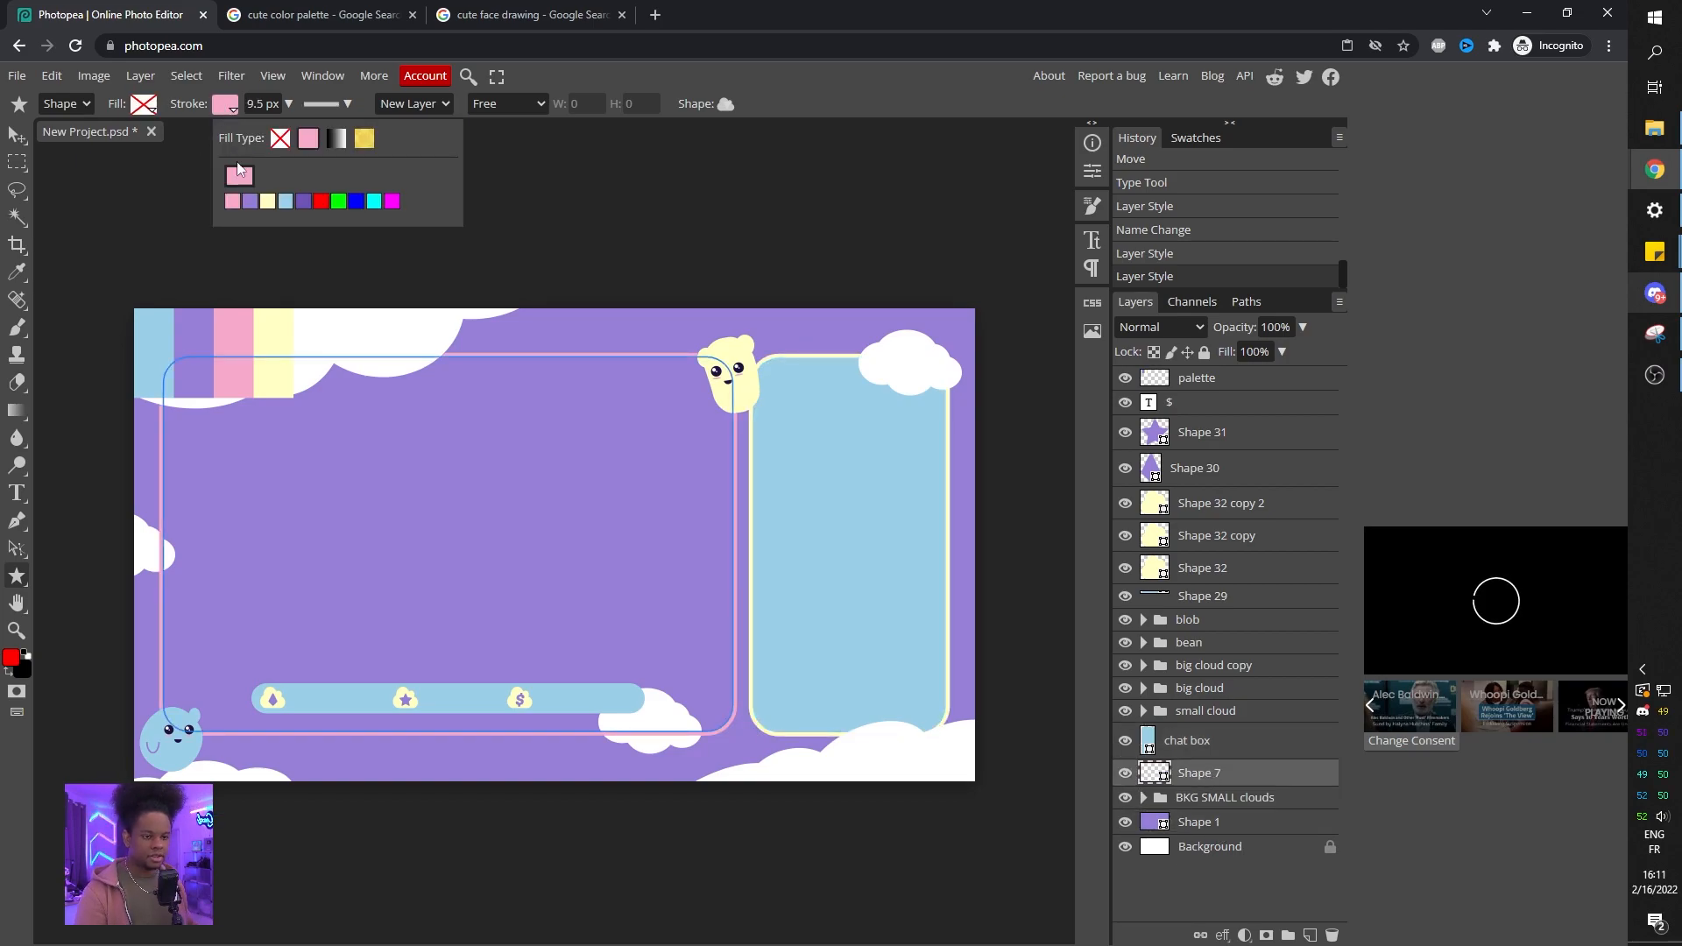
click(268, 200)
click(1200, 797)
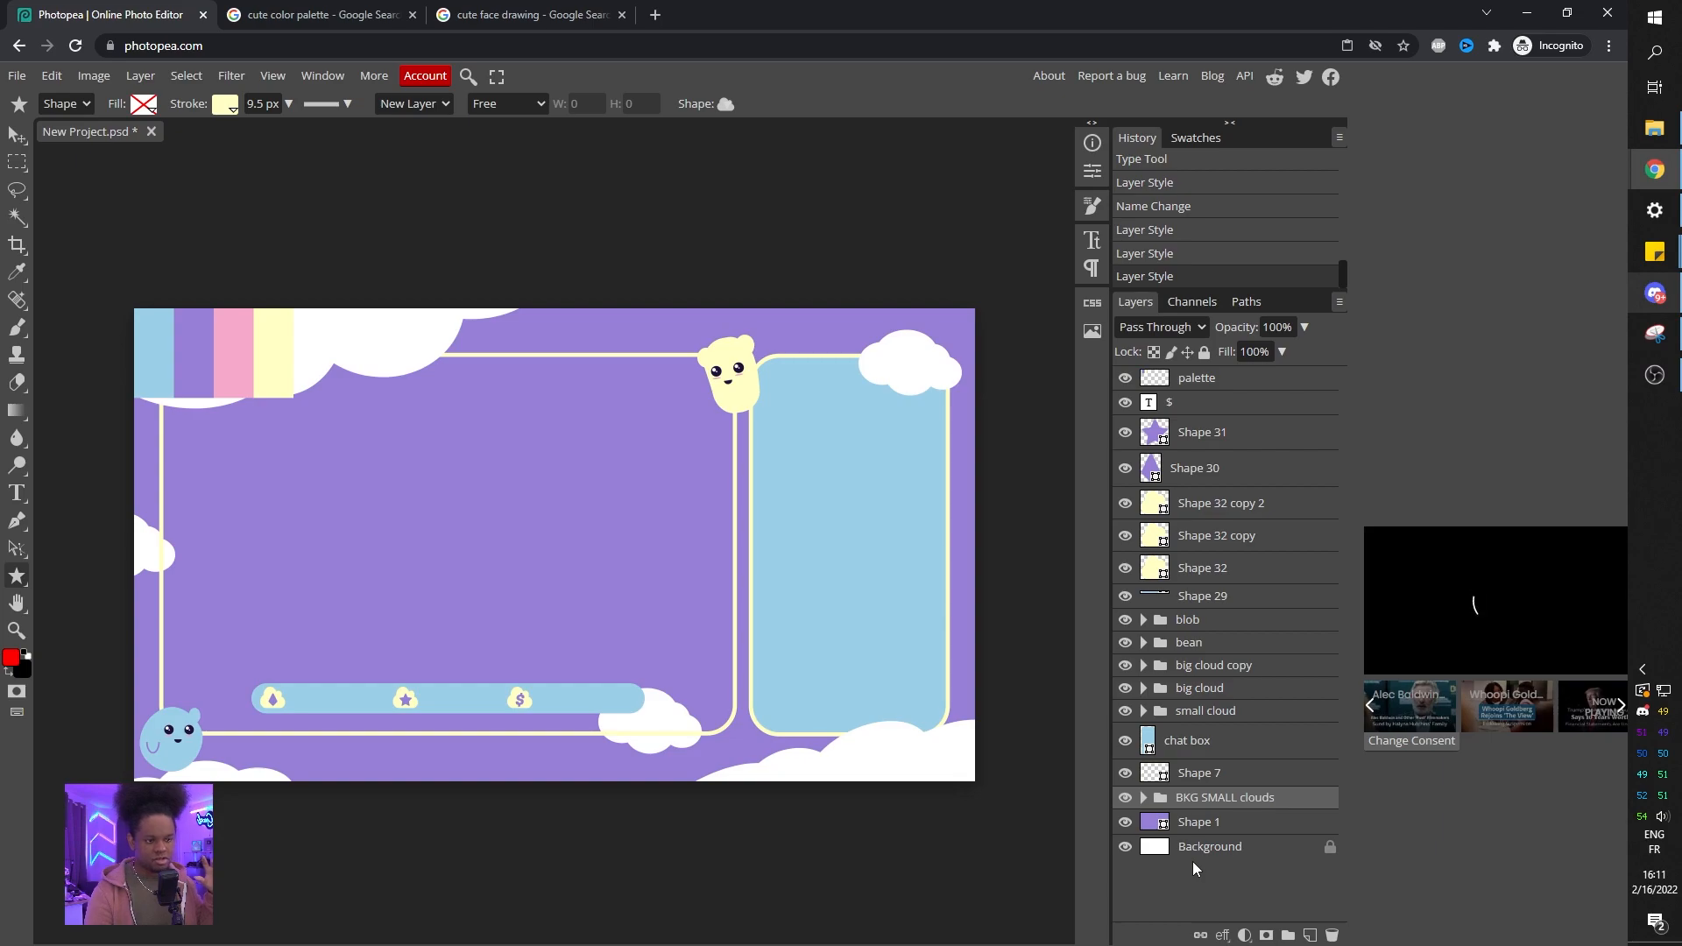
Set the stroke width of both the frame outline and the chat box to 6.6 px.
click(1219, 771)
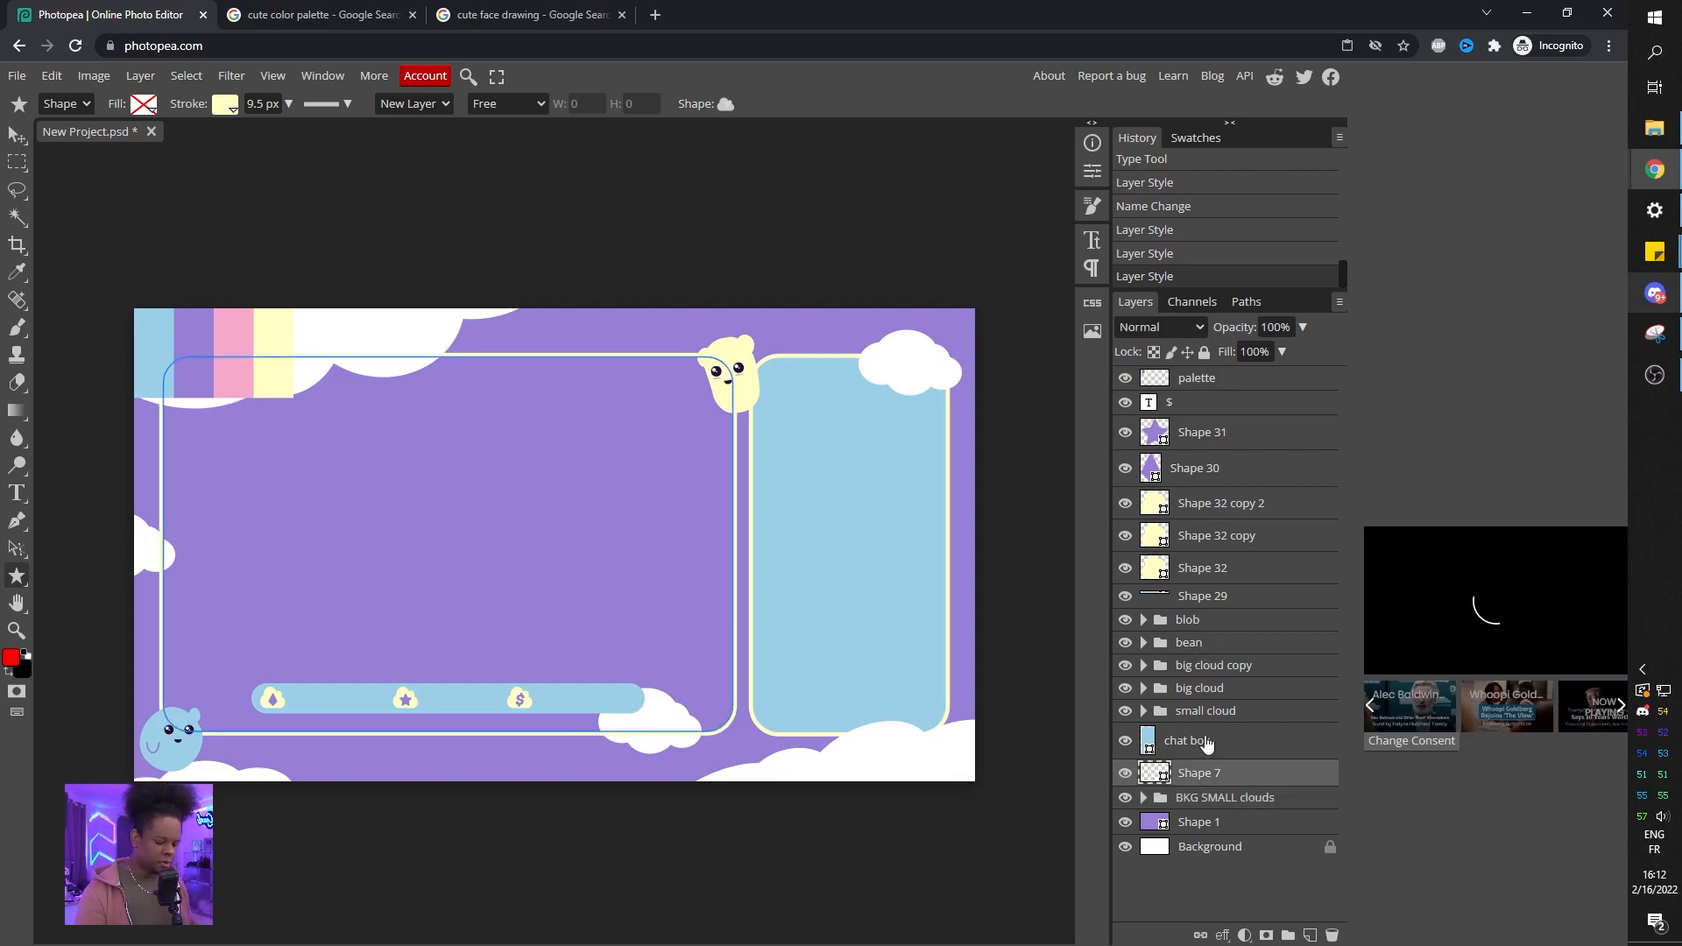
ctrl+click(1202, 743)
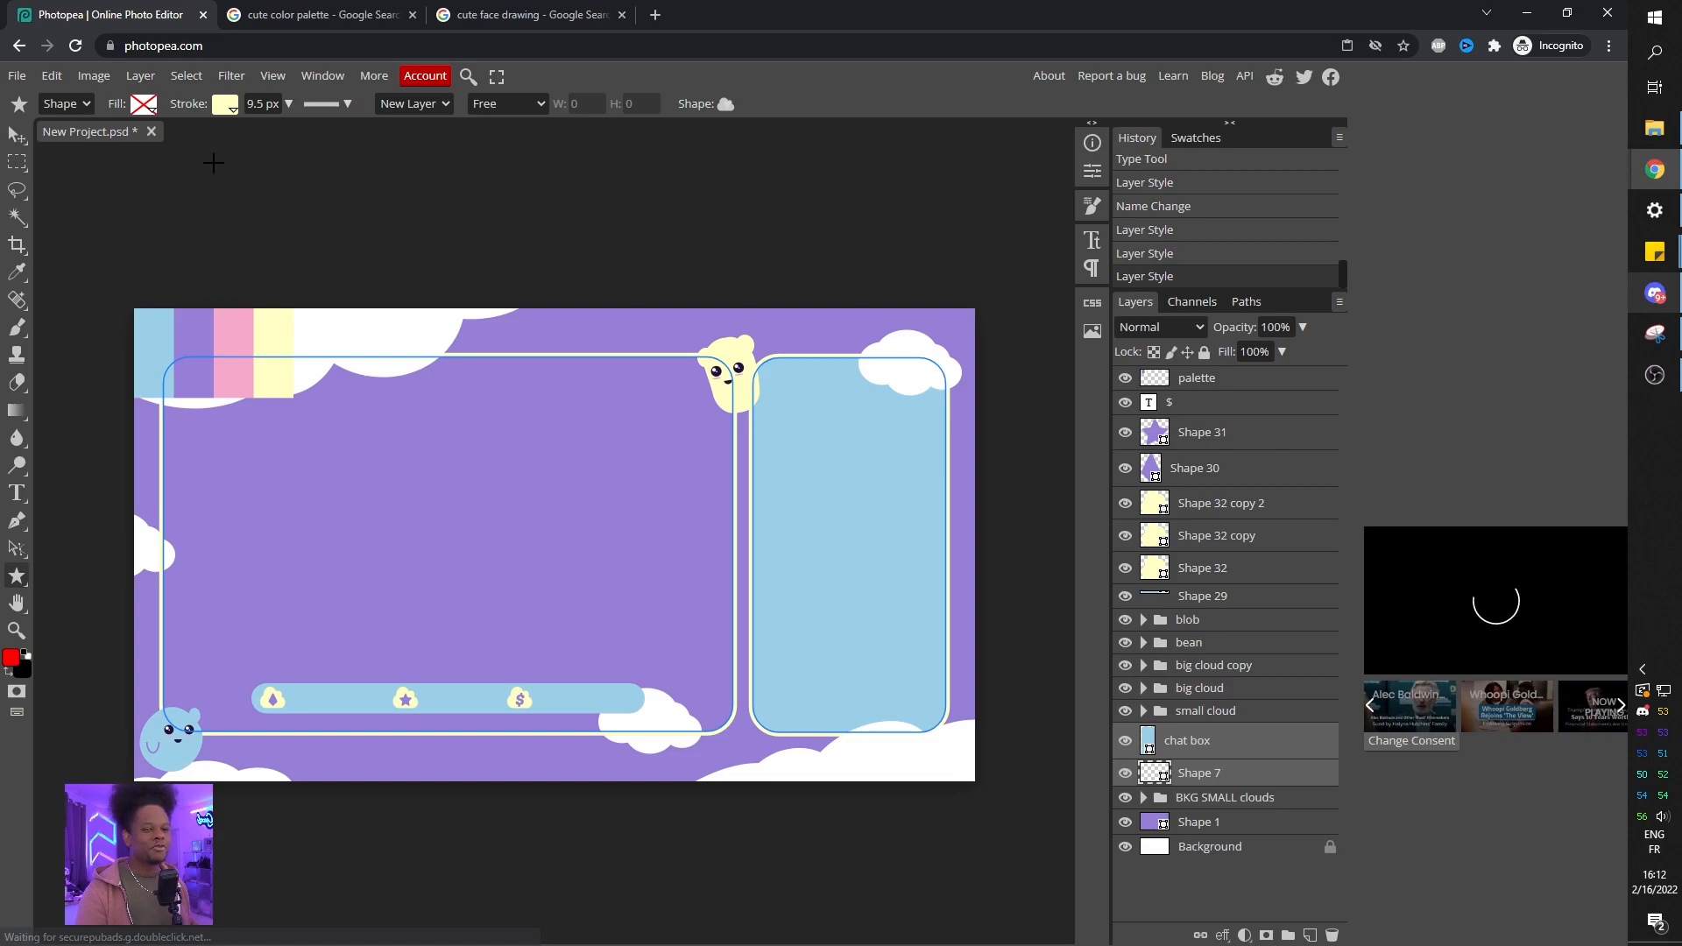
click(288, 103)
drag(277, 133, 260, 138)
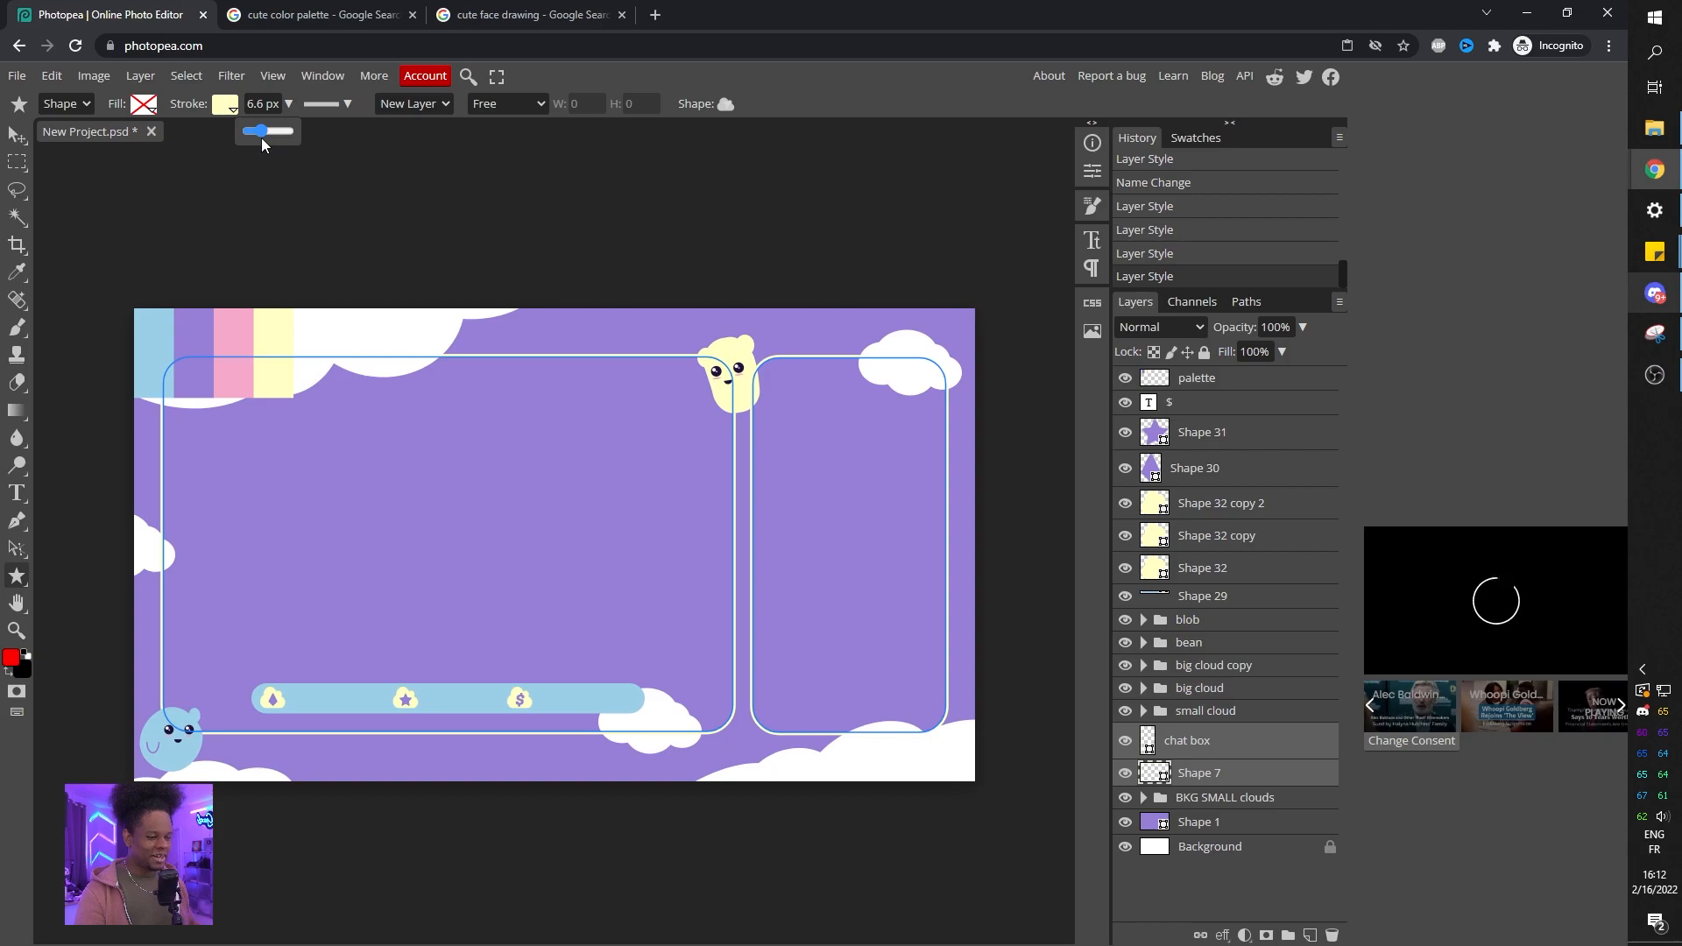
click(1209, 799)
click(1182, 748)
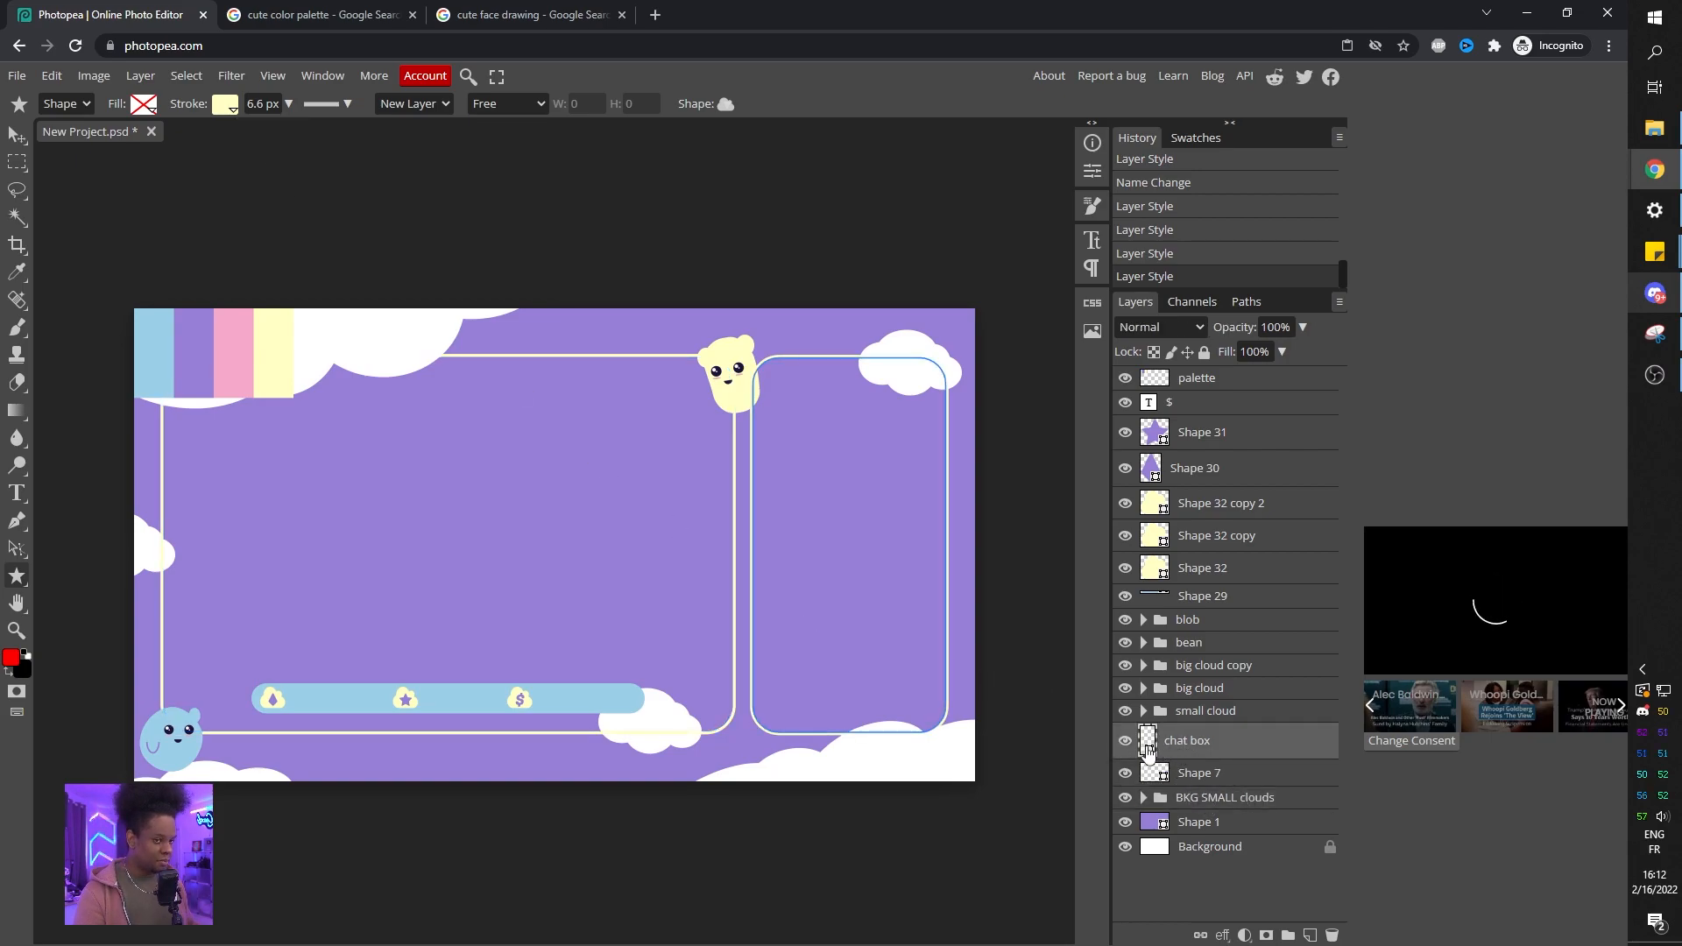
Refill the chat box with the light blue swatch color.
click(160, 107)
click(226, 138)
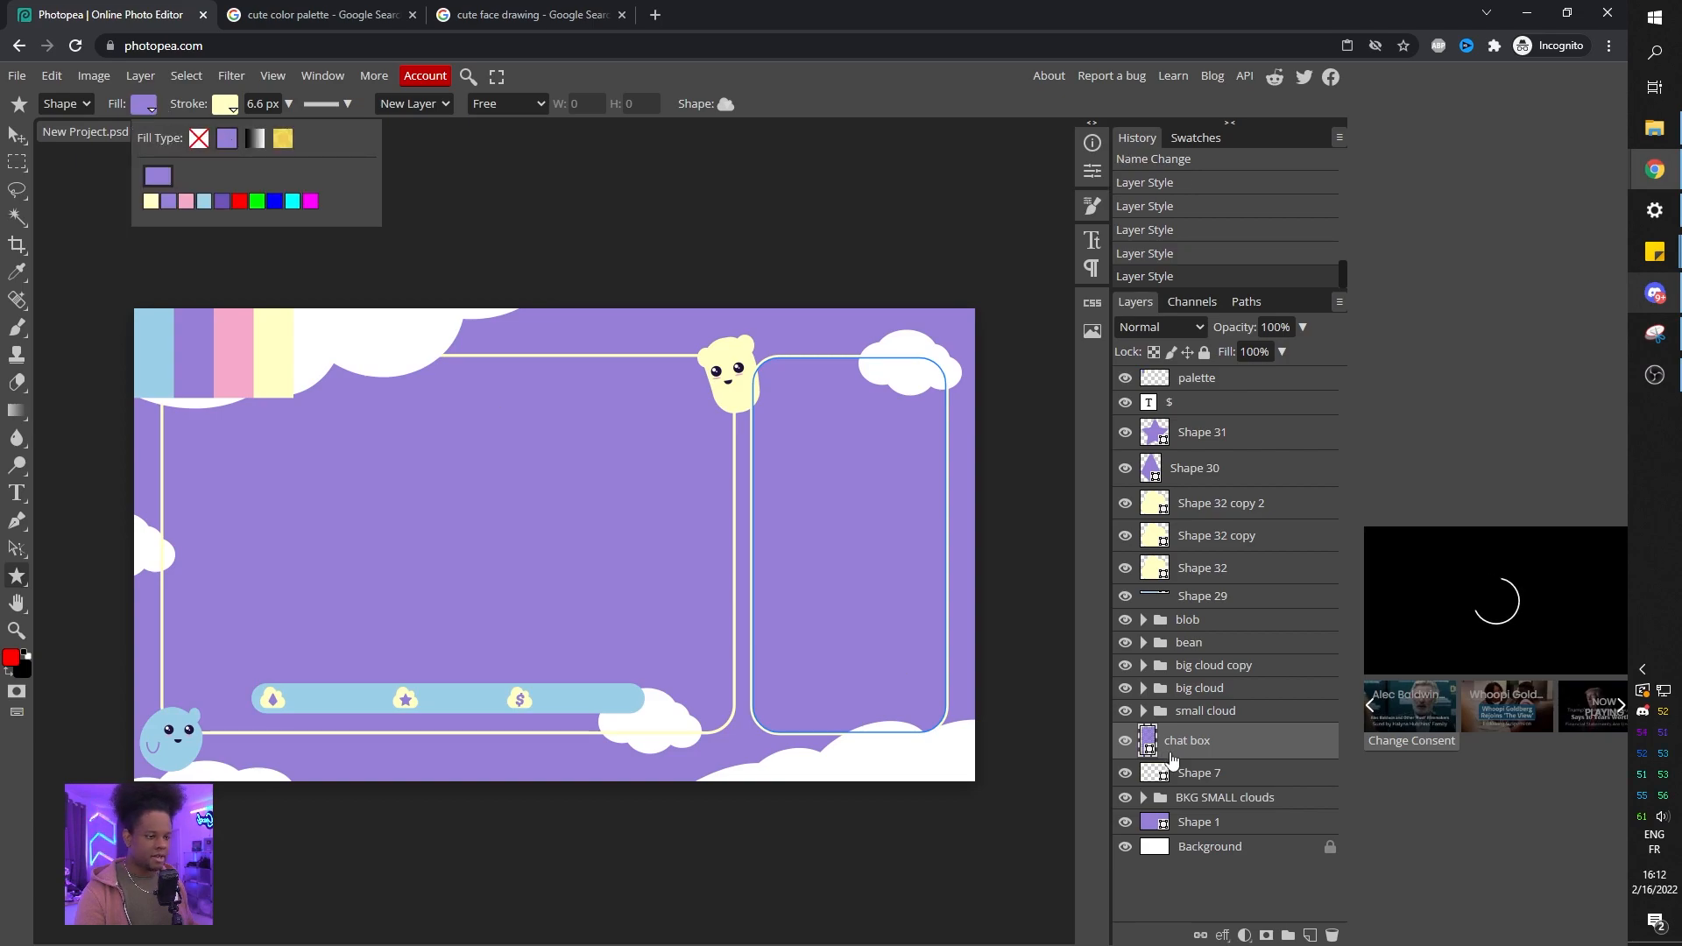
click(204, 200)
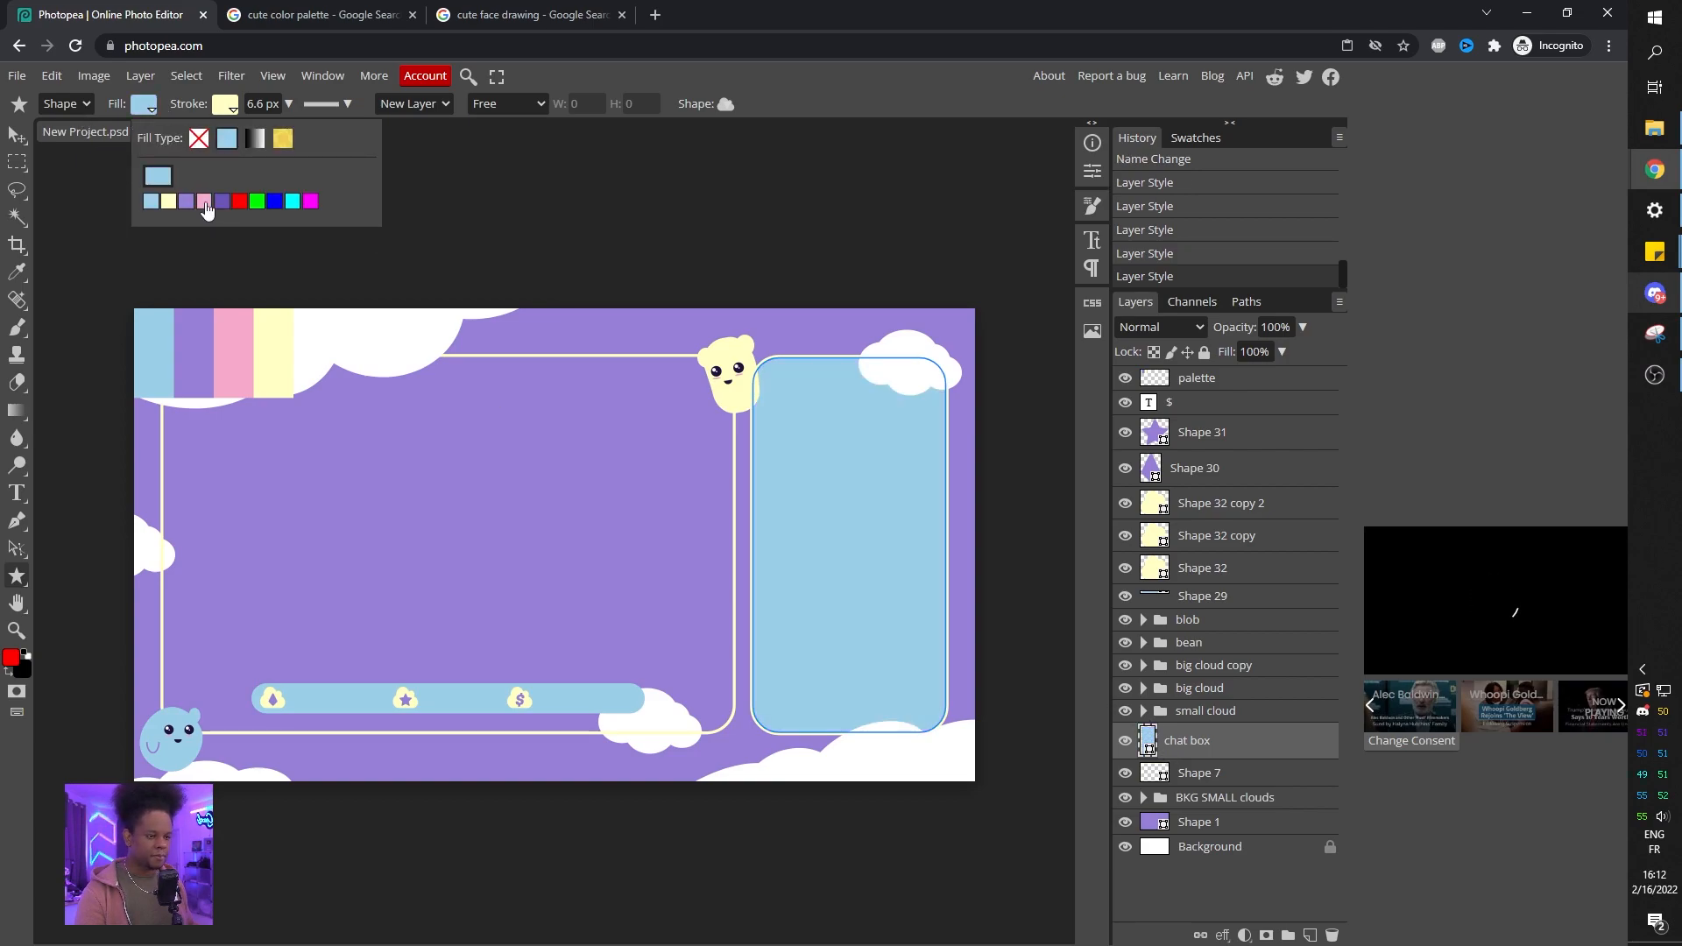
click(1207, 846)
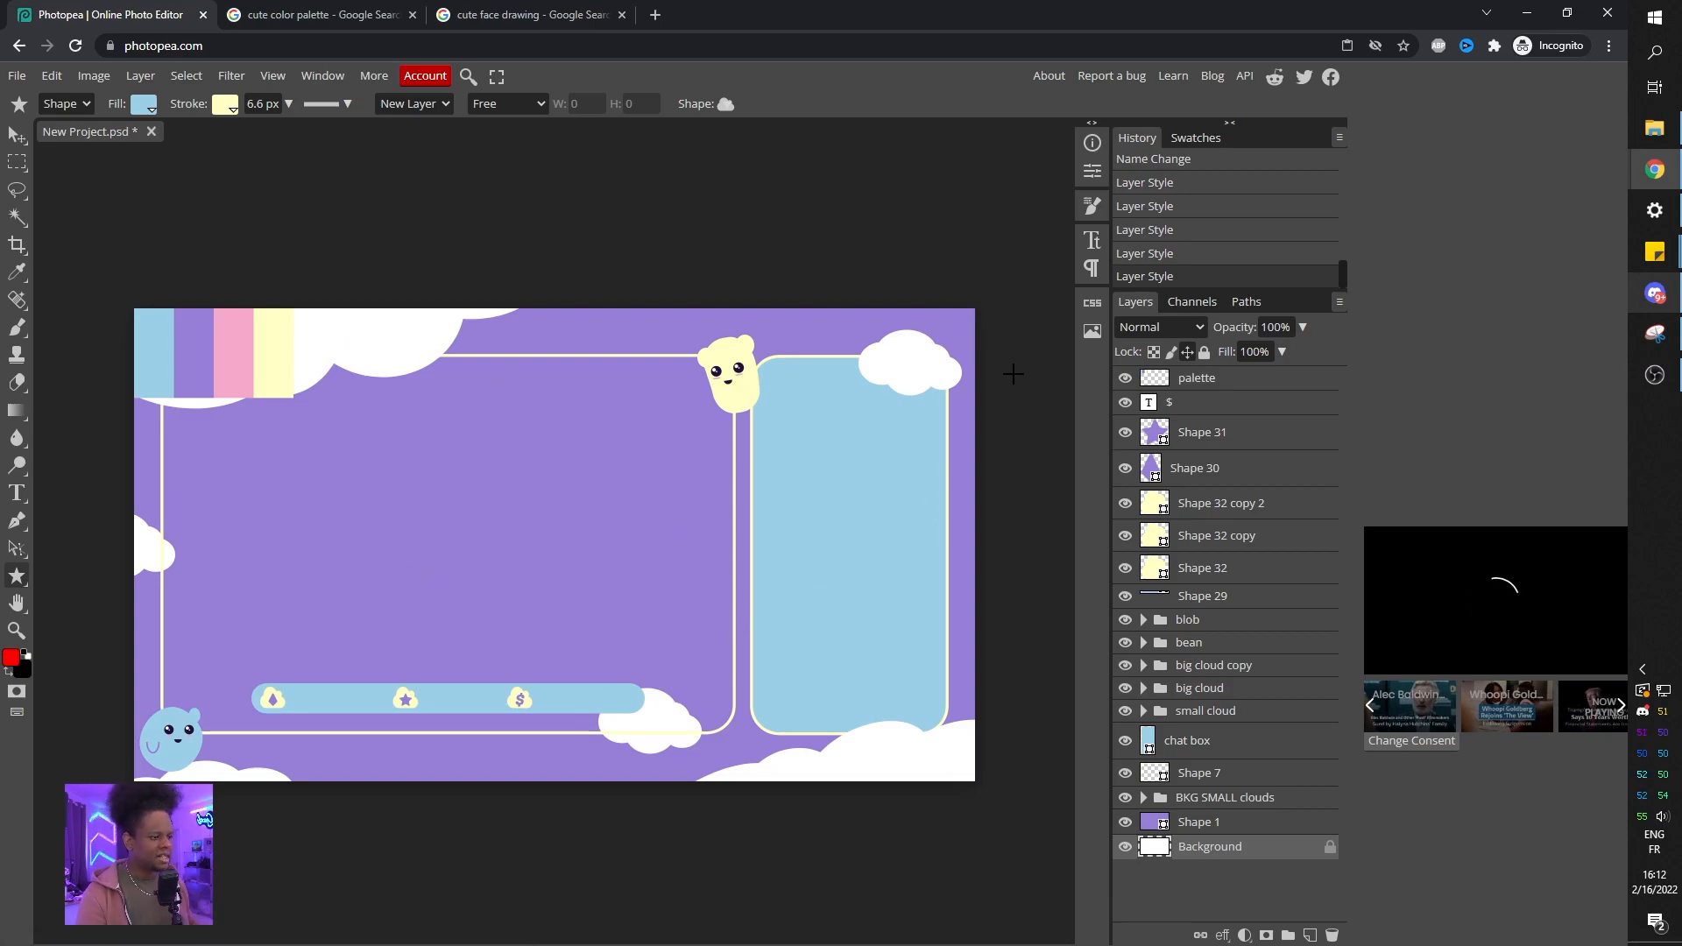
Hide the palette layer.
click(1125, 377)
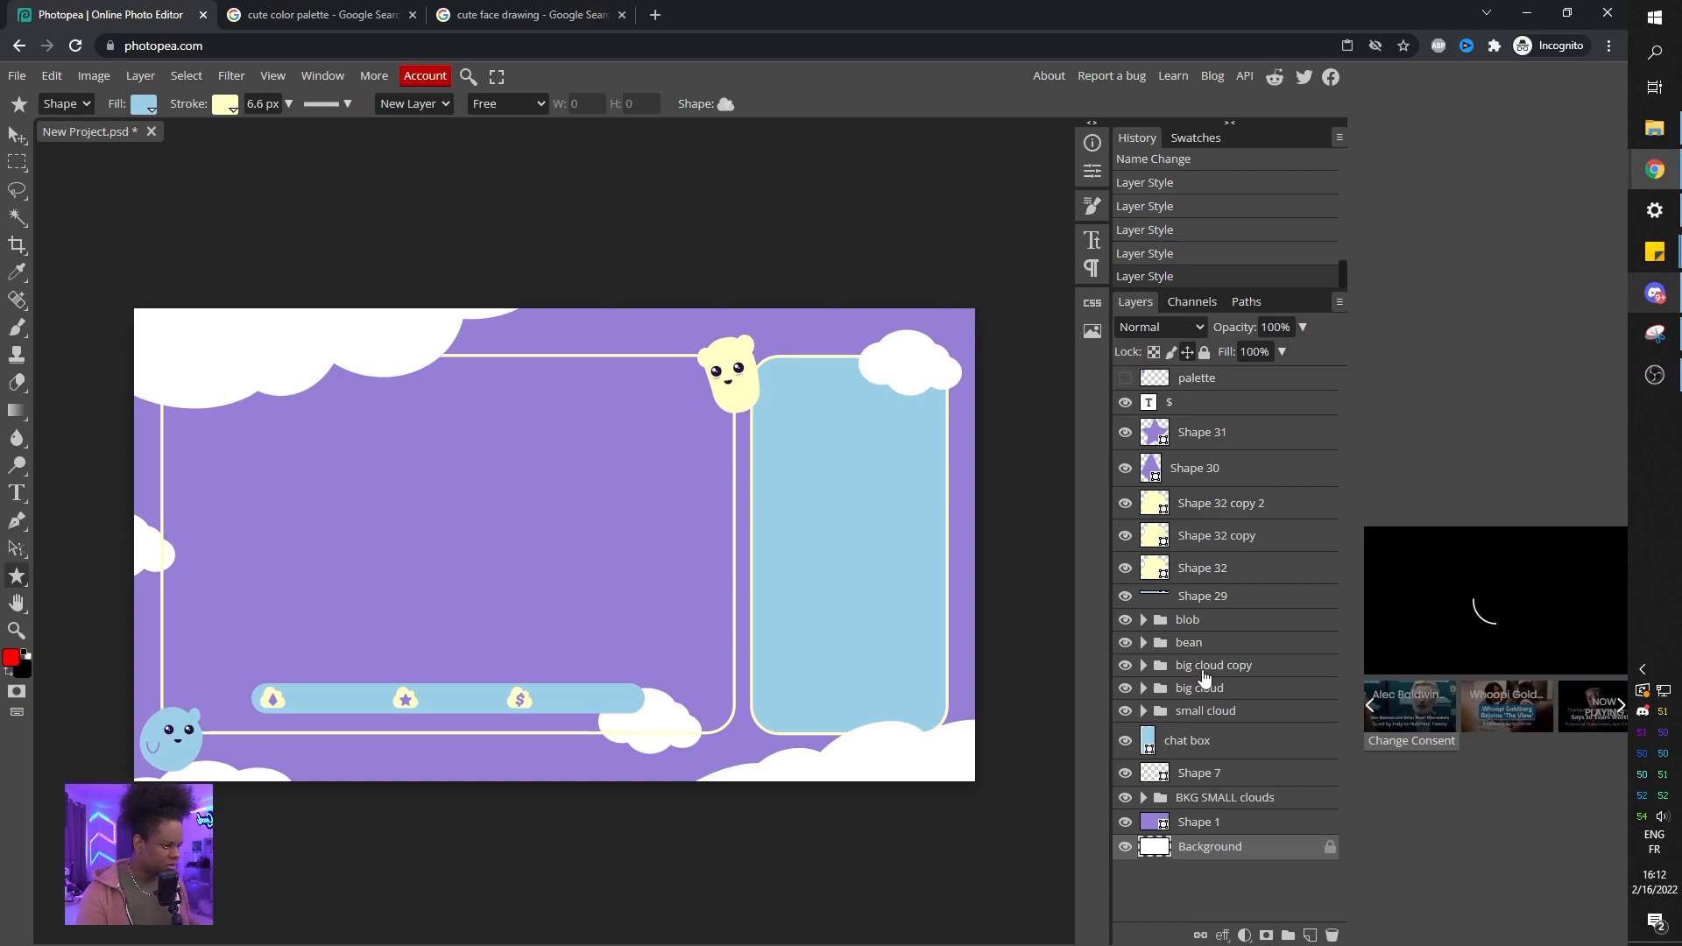
click(1174, 710)
click(1125, 711)
click(1125, 711)
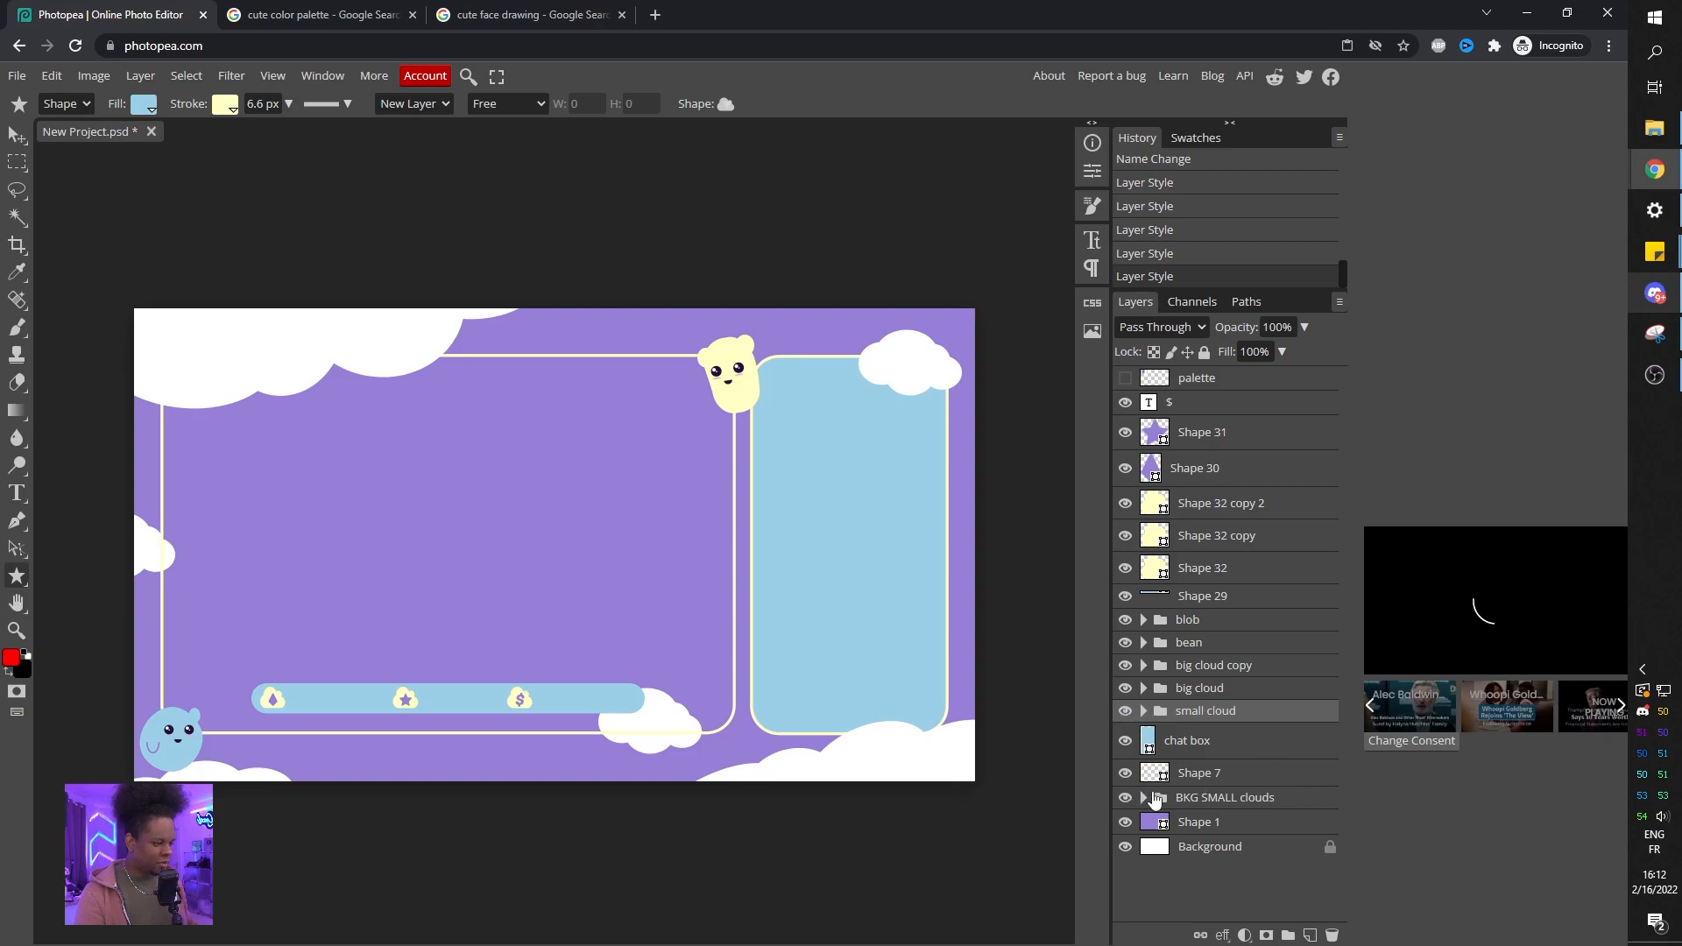
Duplicate one of the small background clouds and move the copy up to the top-right corner above the chat box.
click(1143, 798)
click(1126, 838)
click(1126, 838)
click(1230, 843)
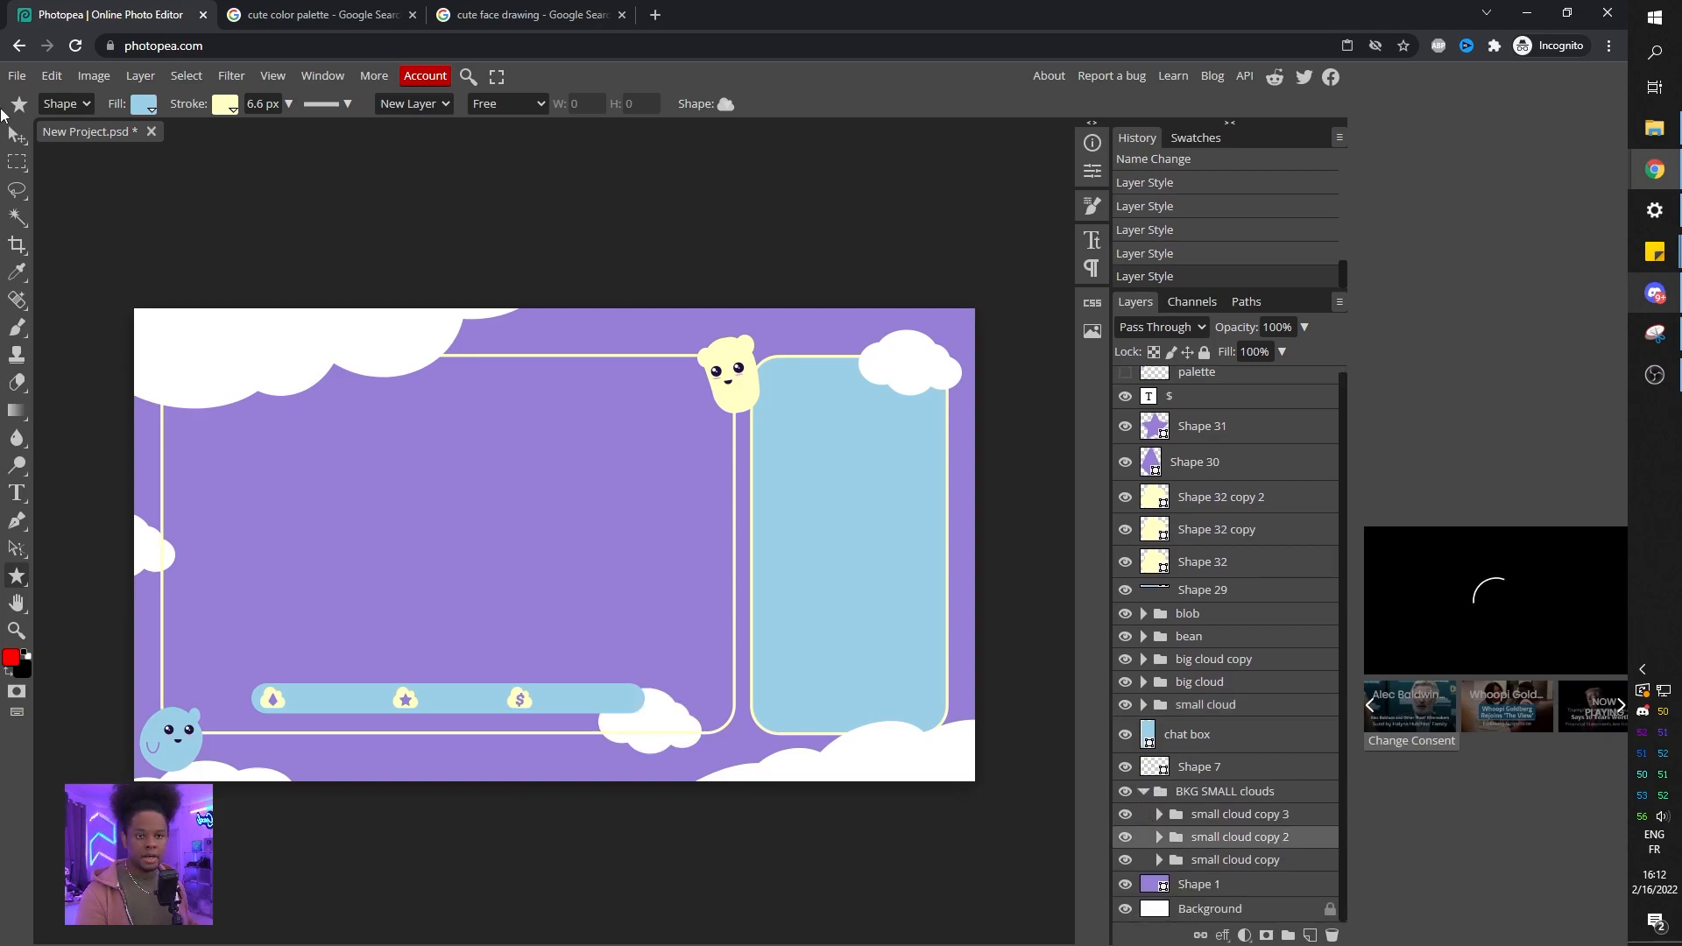
click(16, 134)
drag(663, 733, 699, 302)
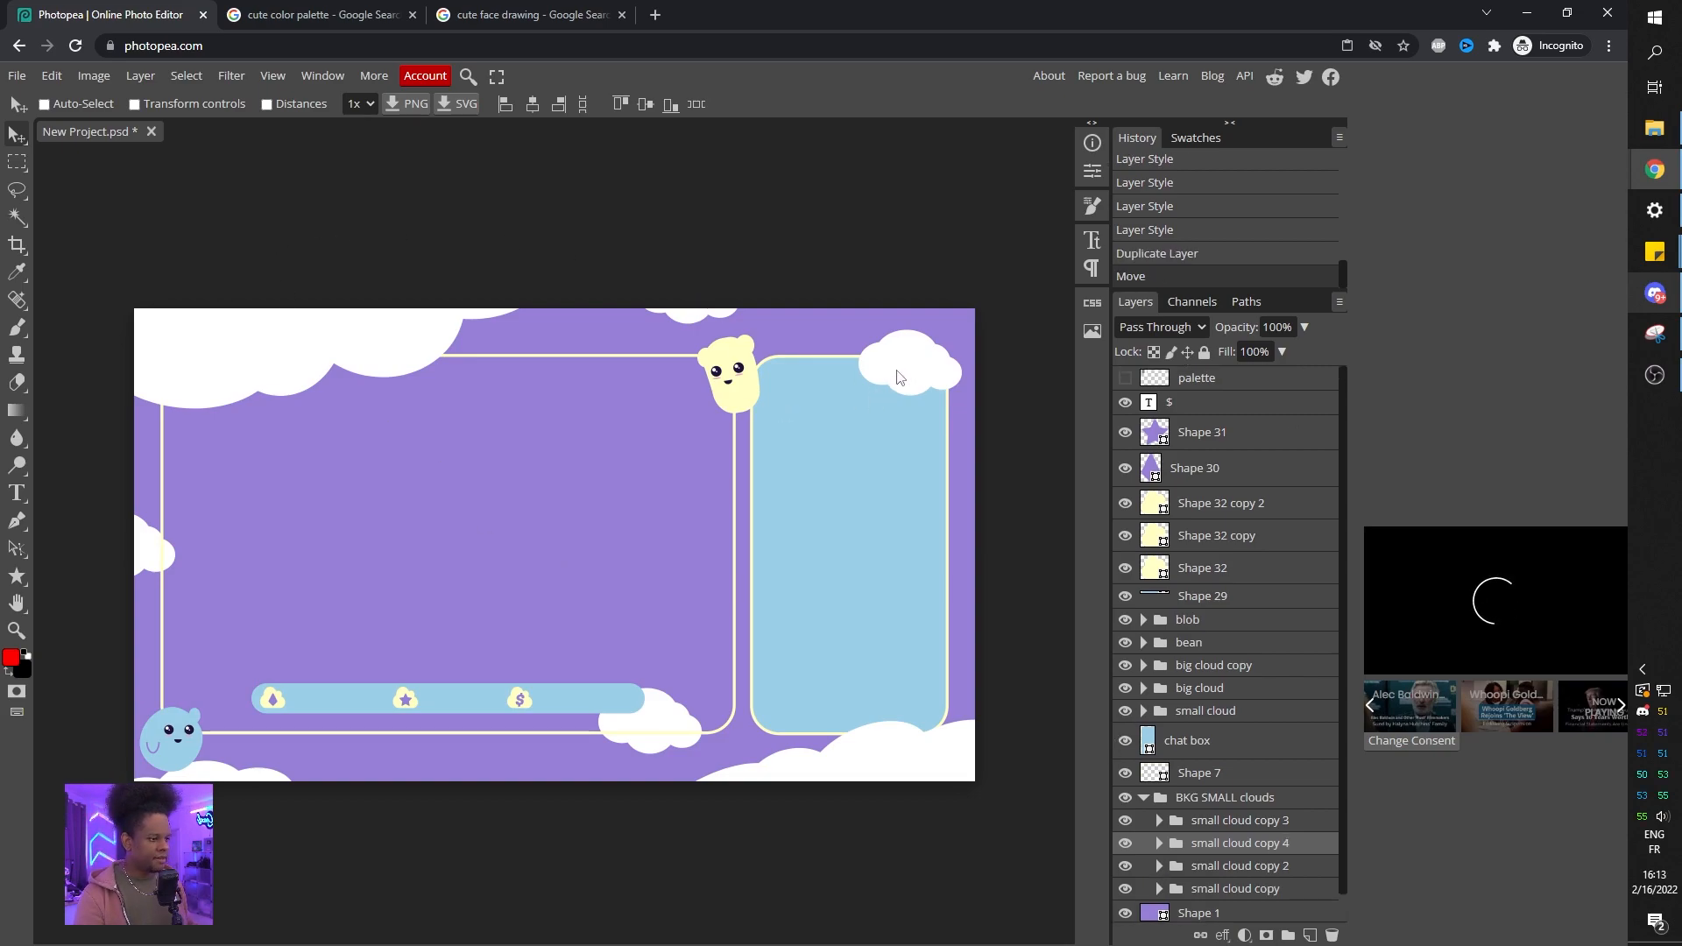
Group the layers from $ down to Shape 29 into a folder named labels.
click(1196, 408)
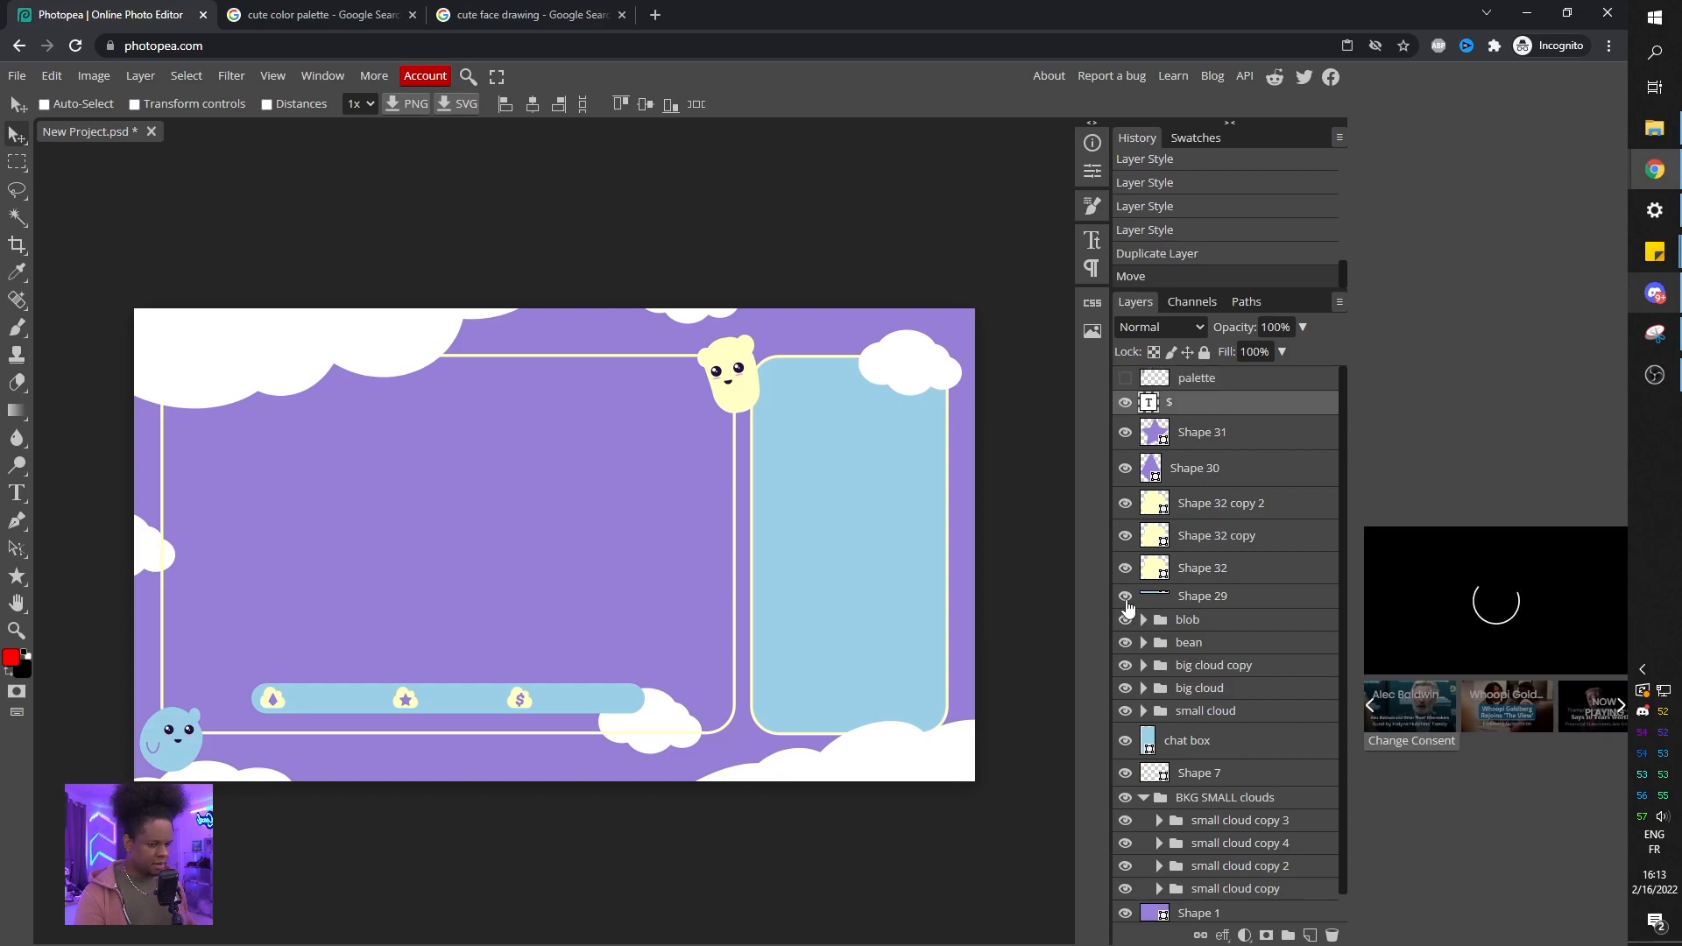
shift+click(1204, 598)
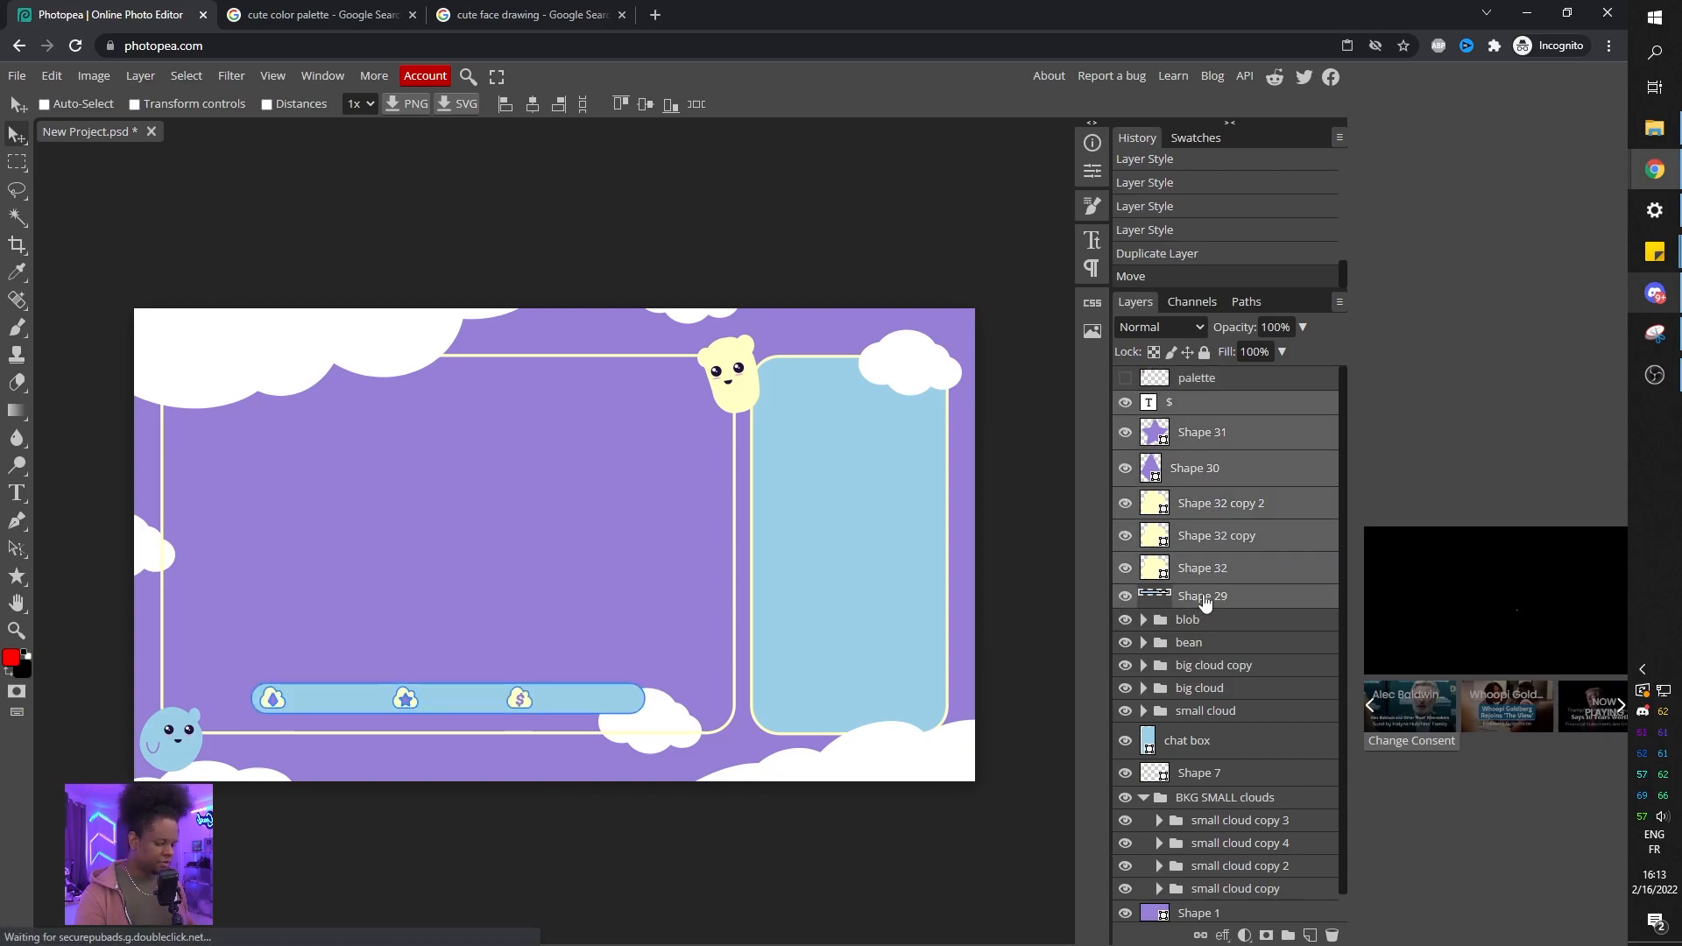
key(ctrl+g)
double_click(1202, 402)
text(labels)
key(Return)
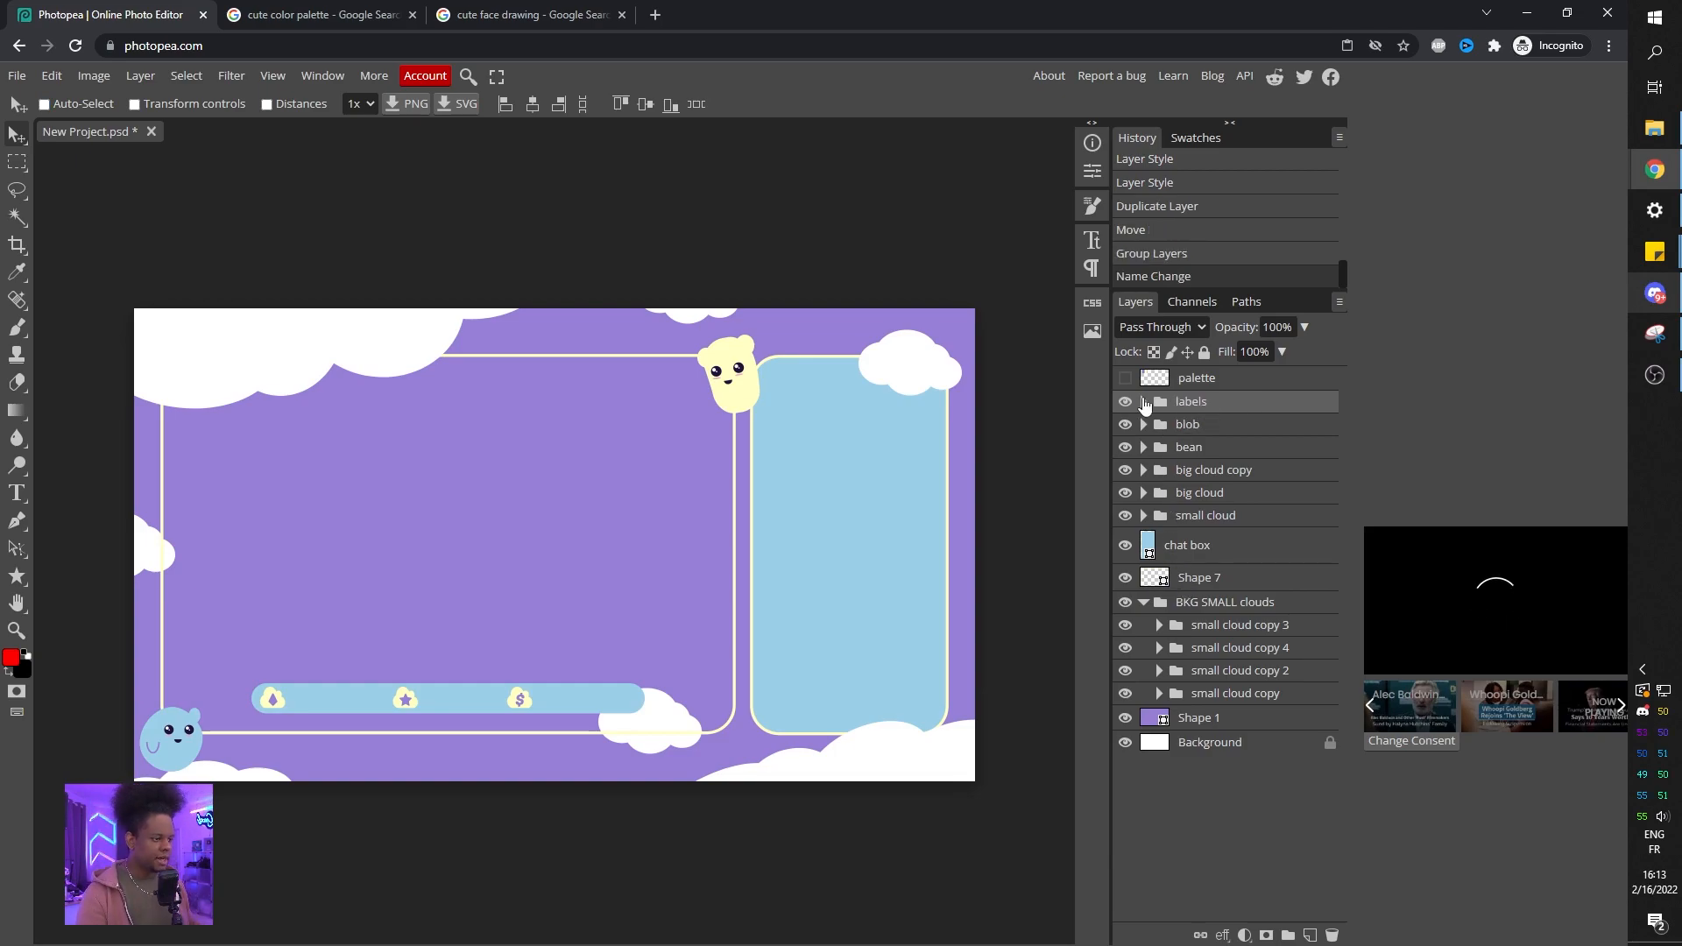
click(1126, 402)
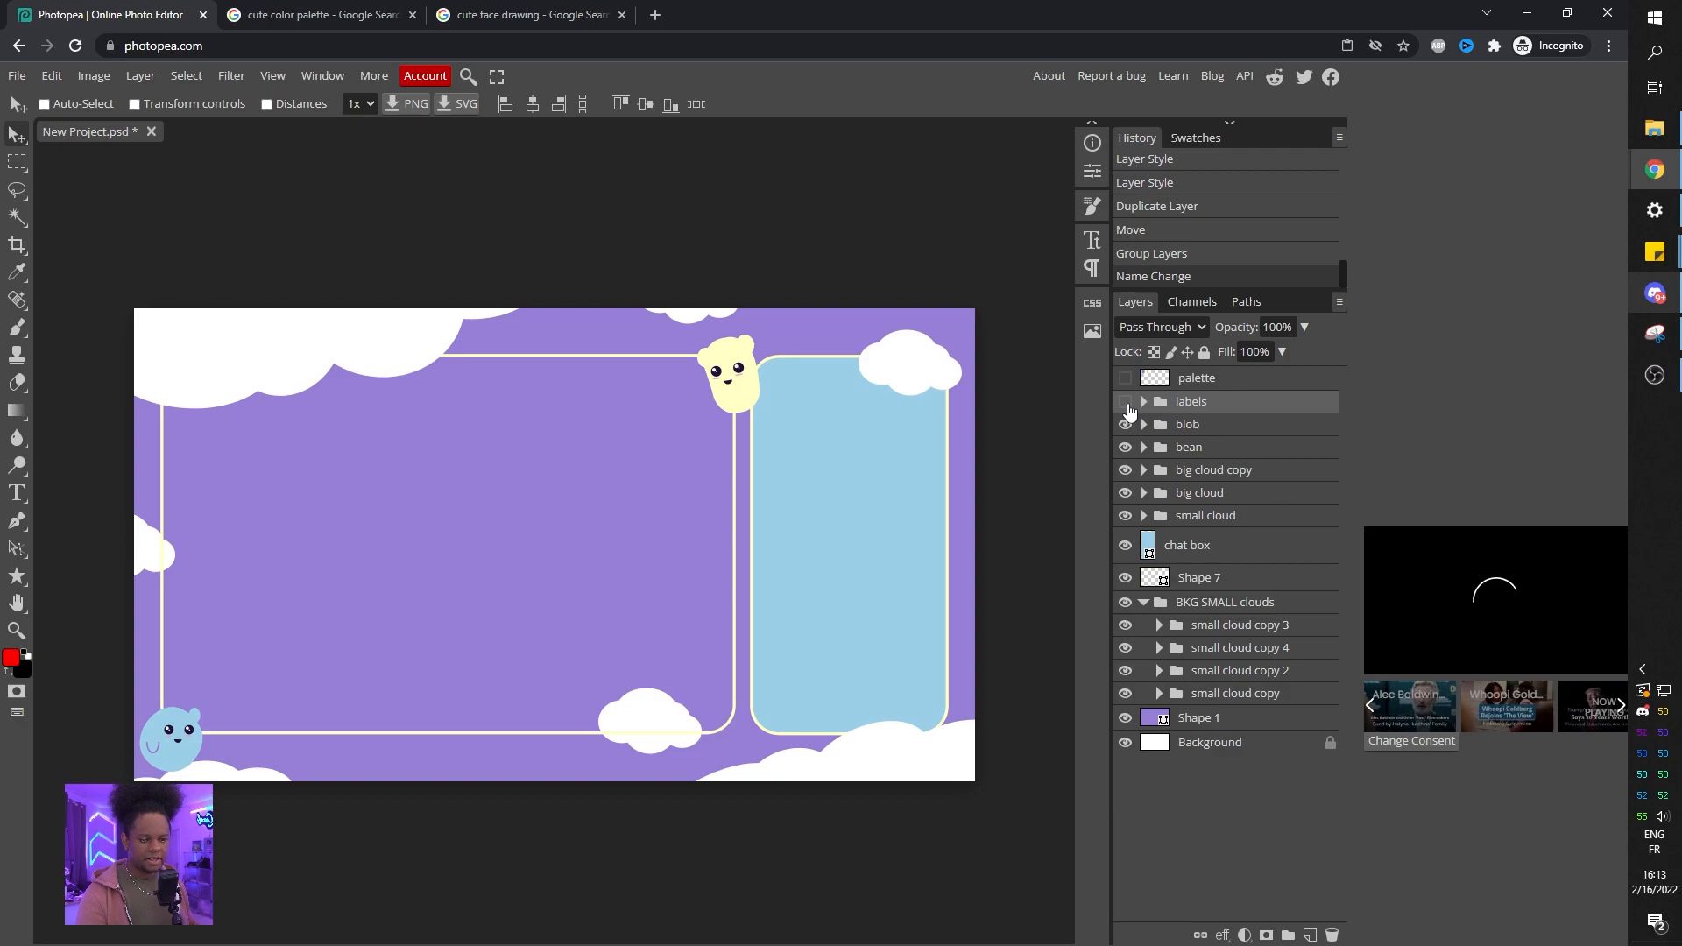
click(1126, 402)
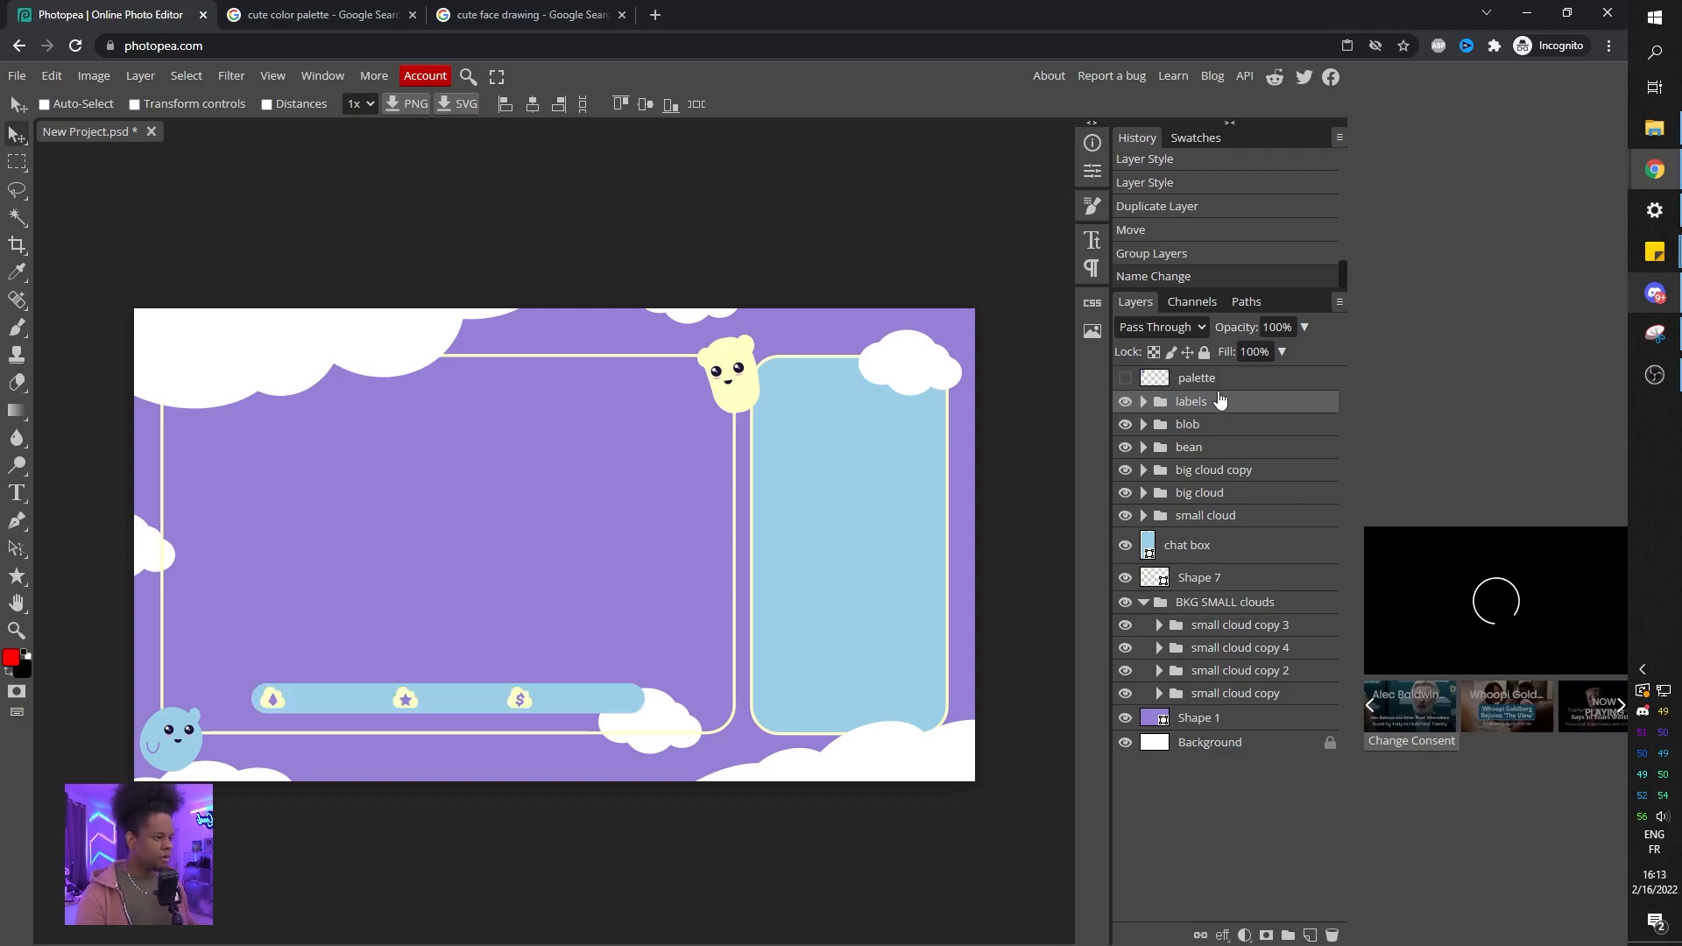
Add a text layer reading Chat and set its color to pink f5a9cb.
click(15, 493)
click(562, 482)
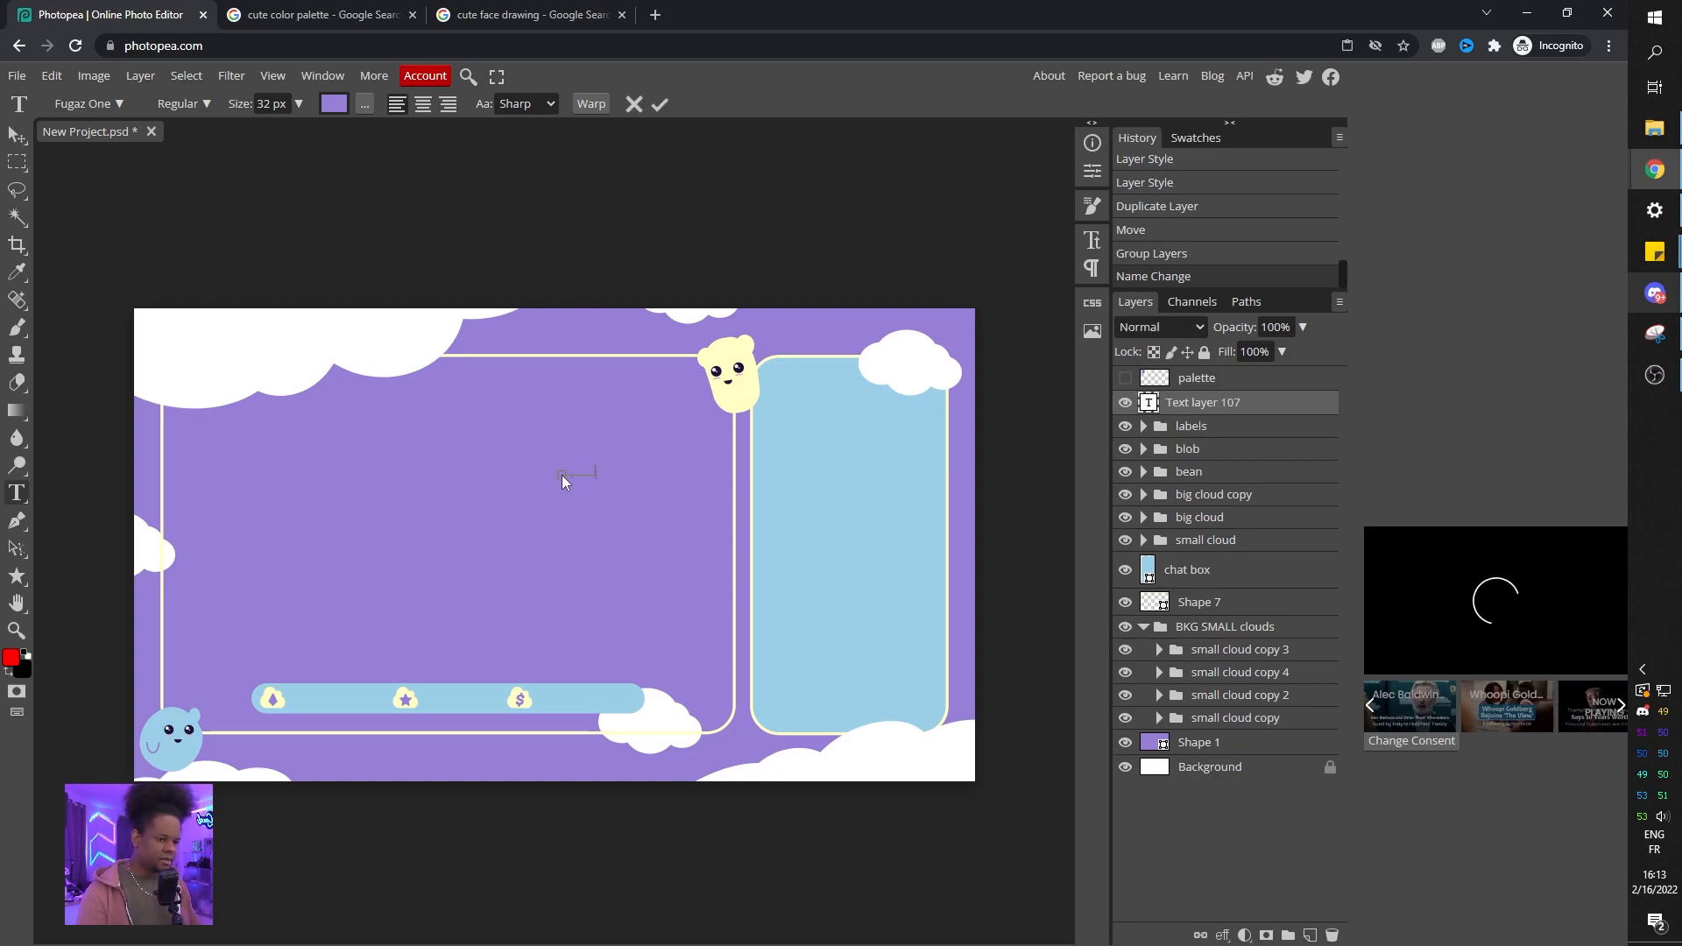
double_click(1147, 403)
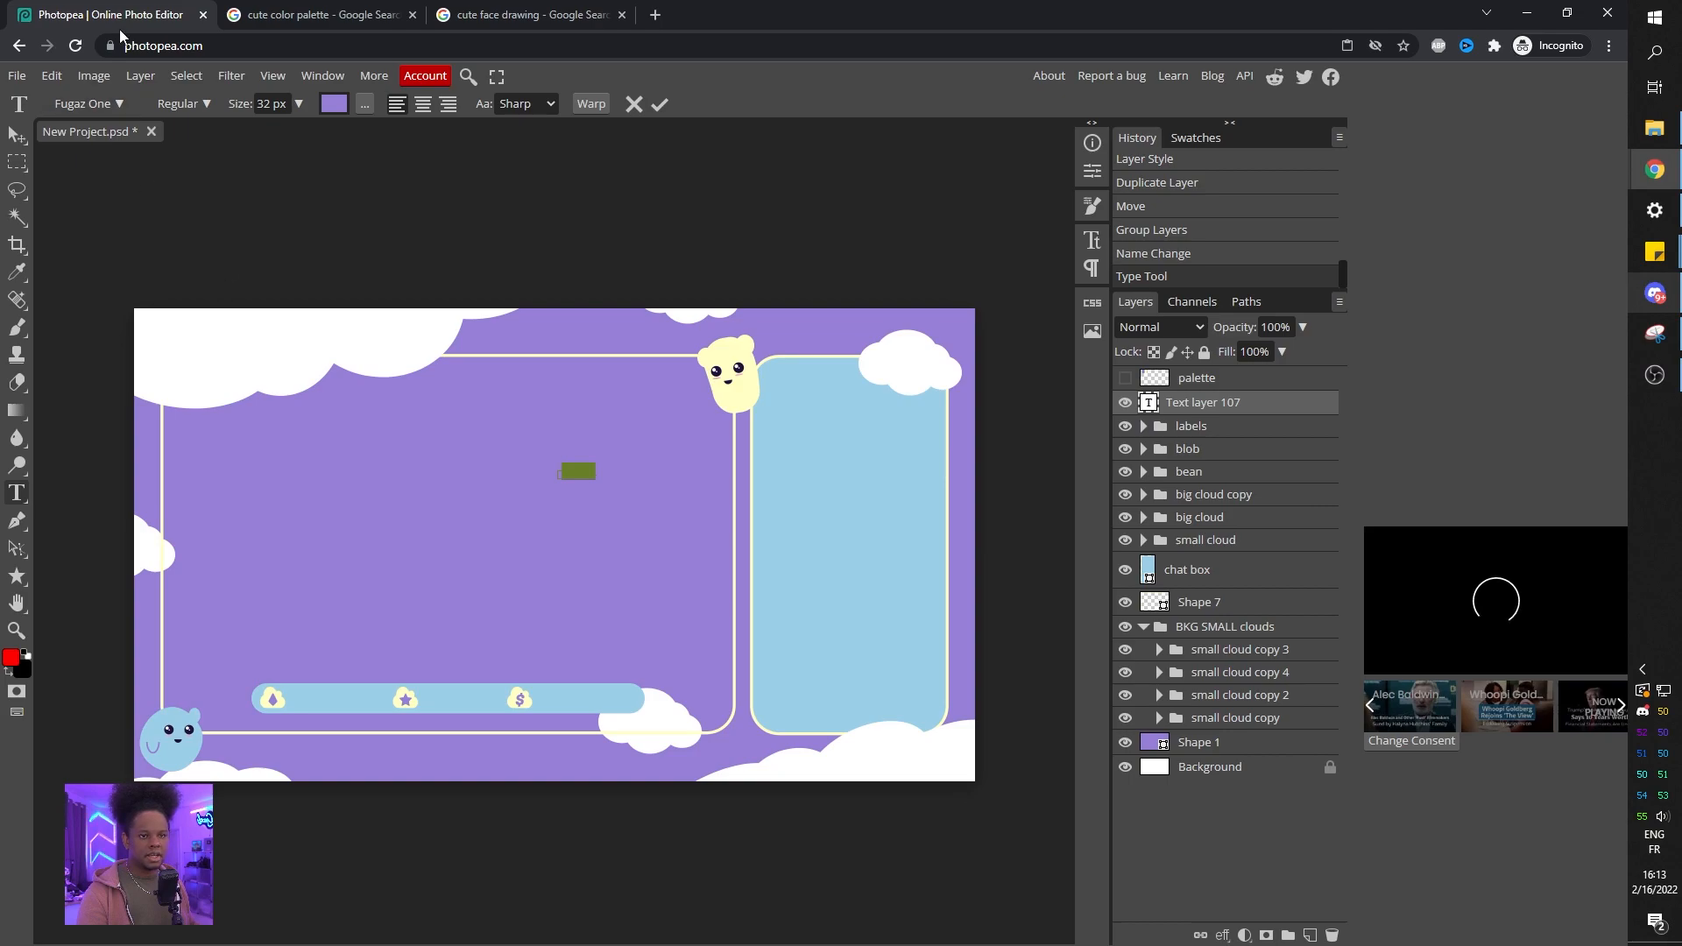
click(334, 106)
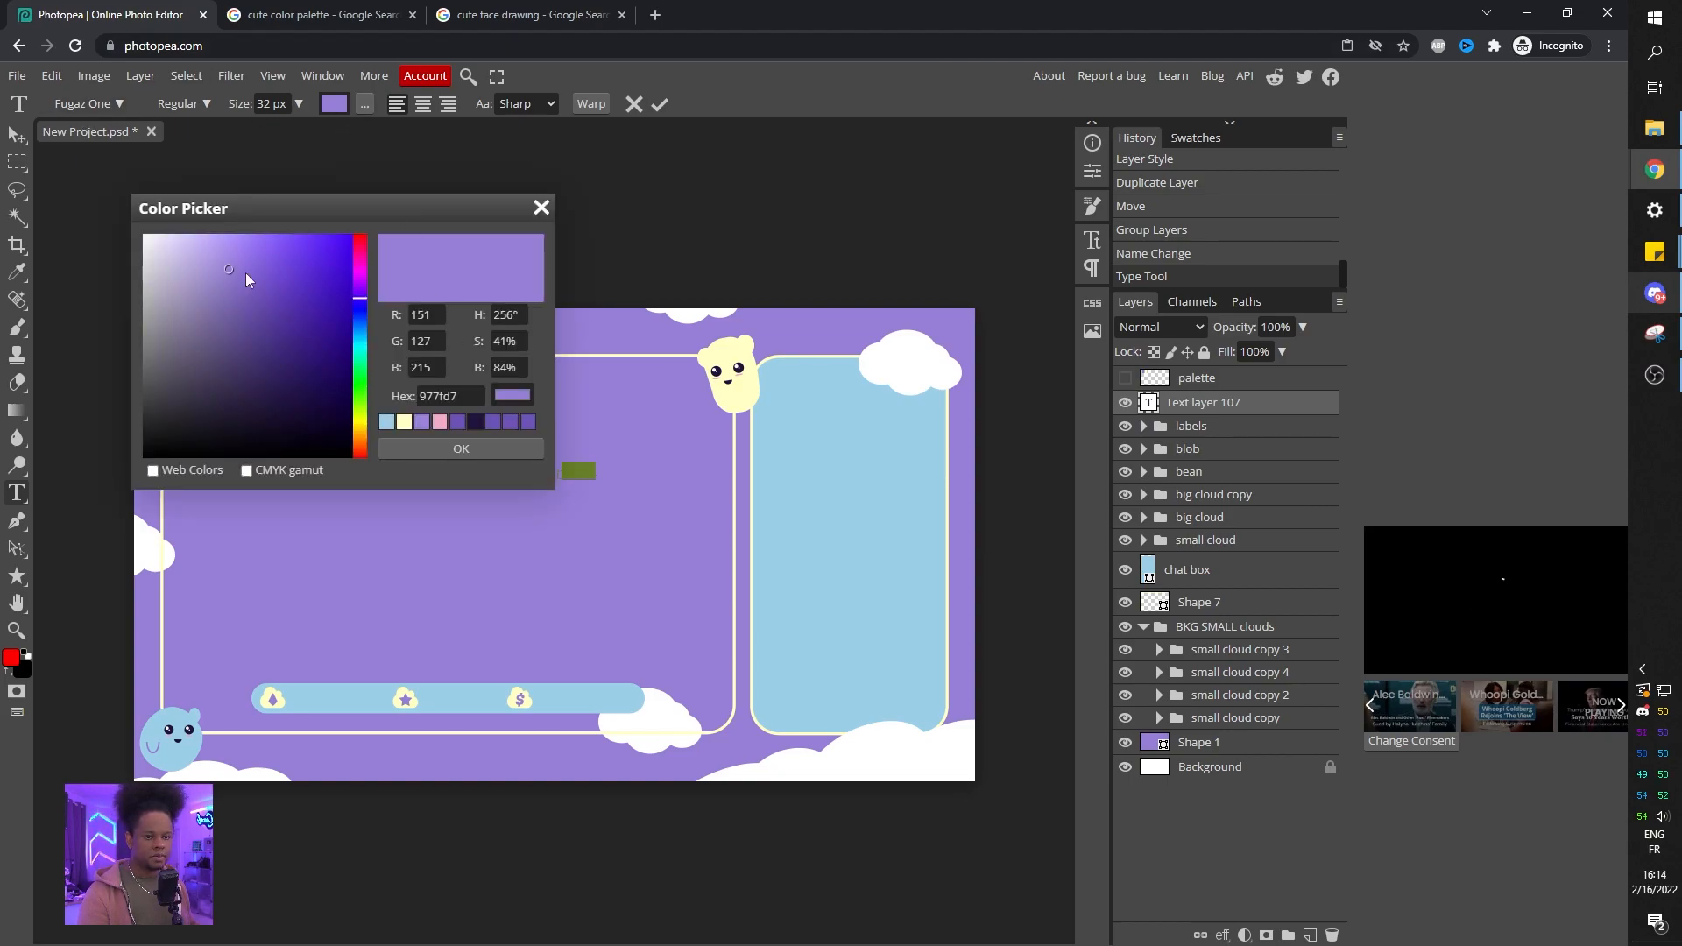
click(440, 422)
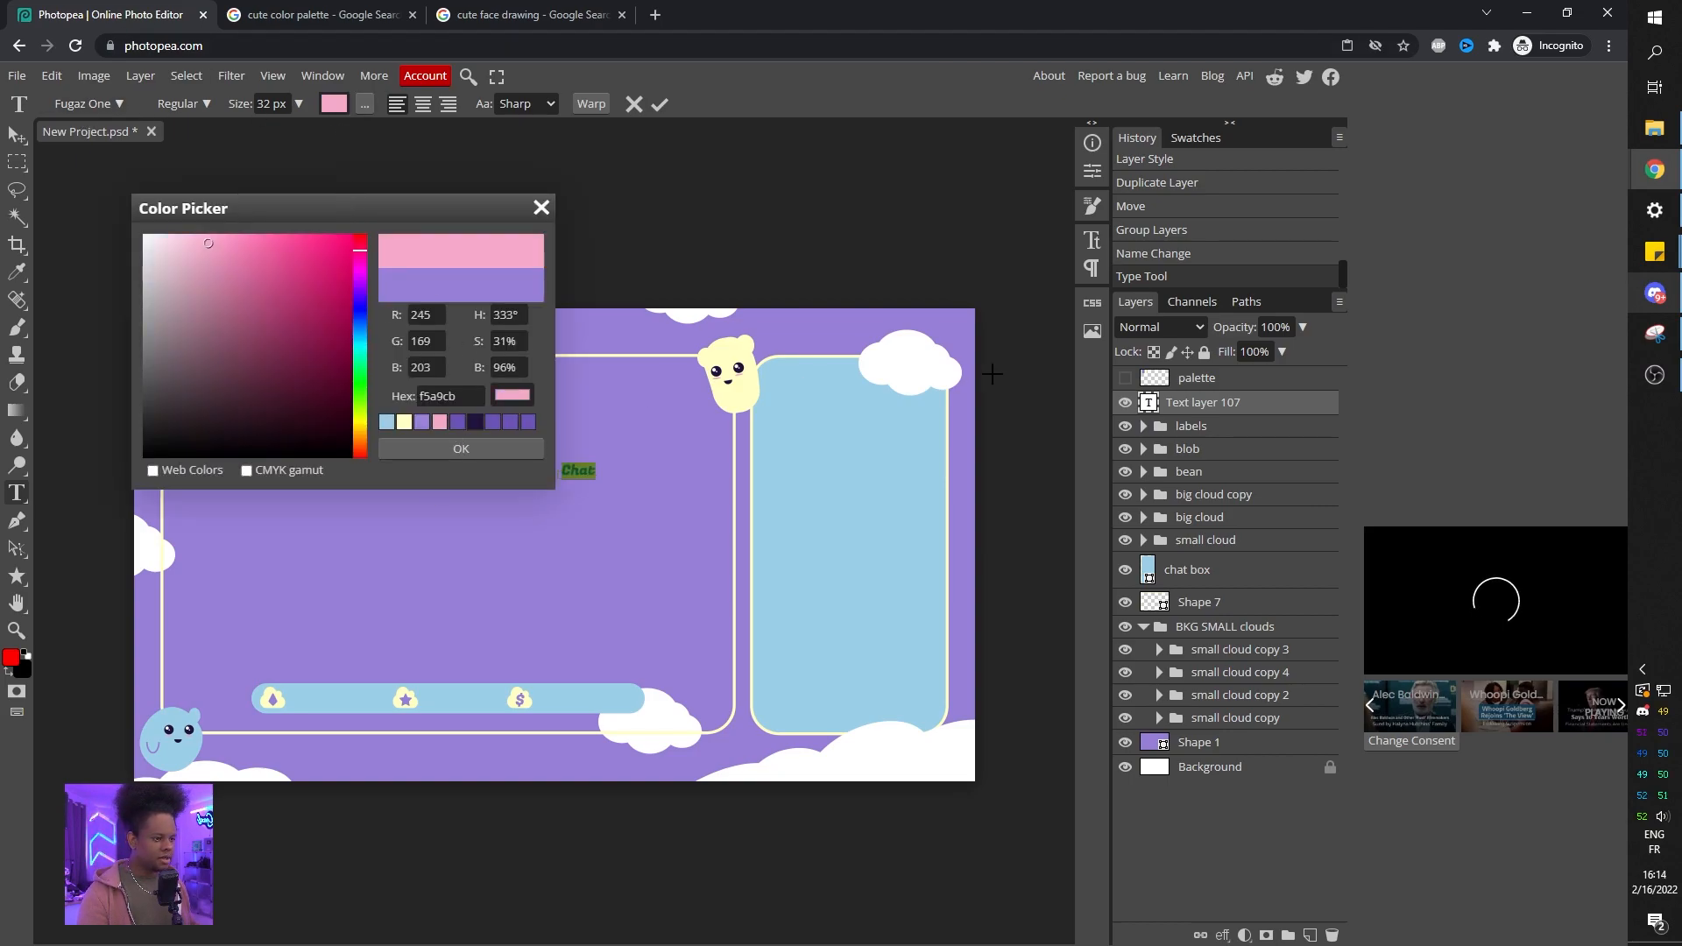
click(512, 455)
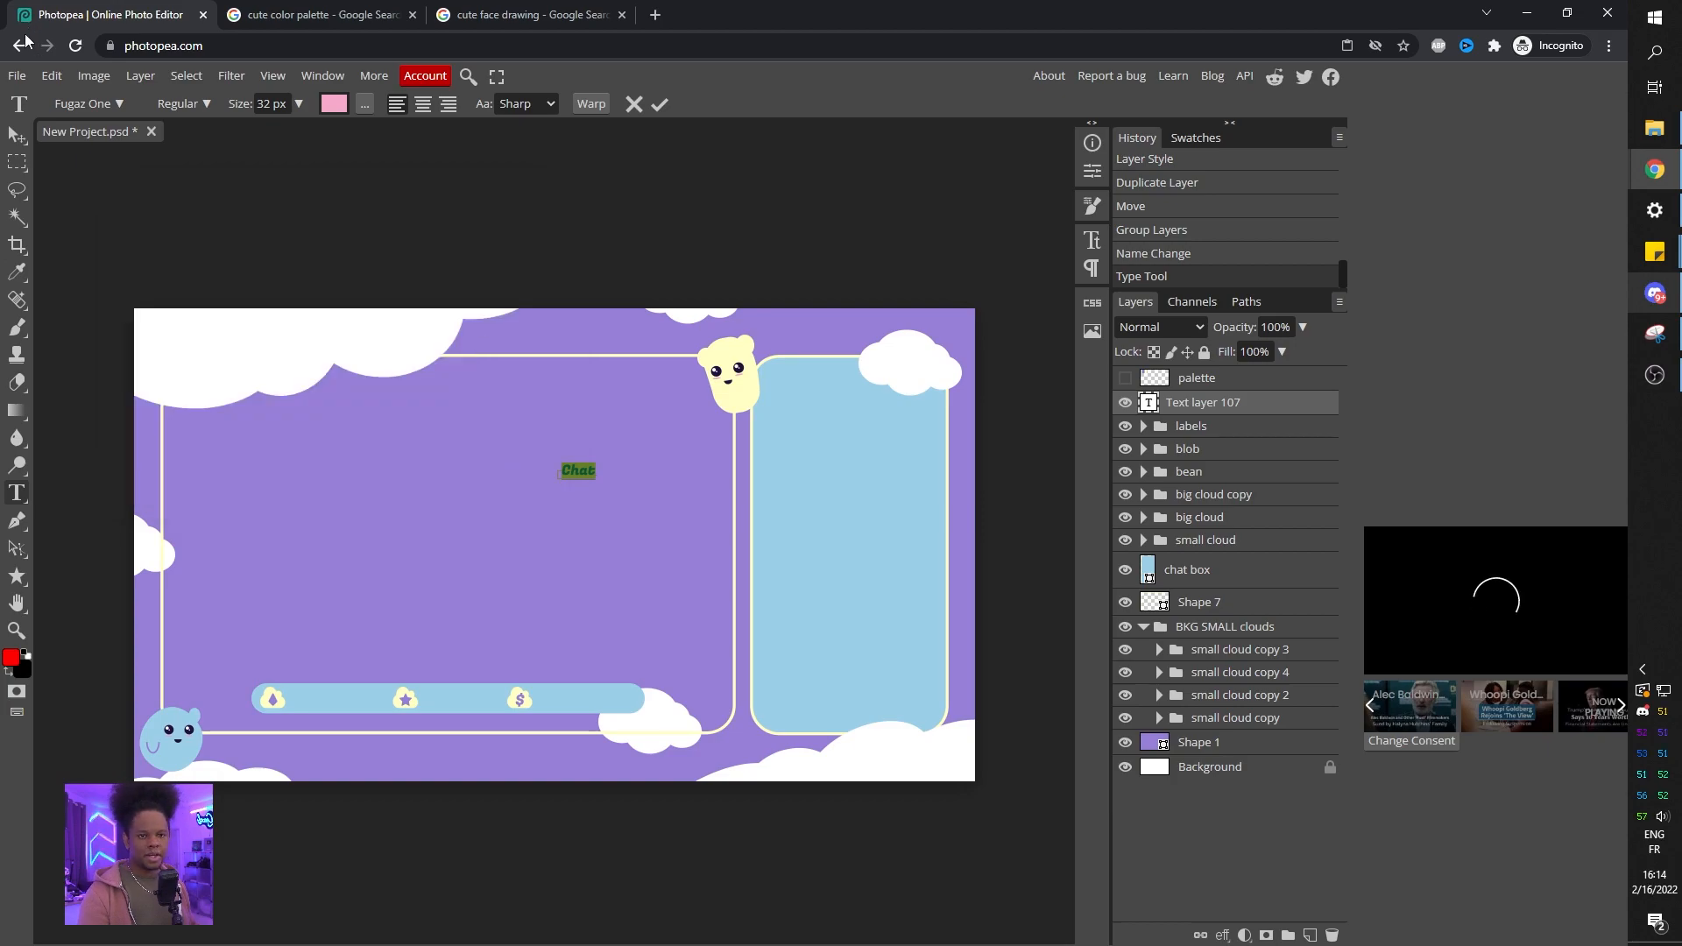
Change the Chat text's font to Grandstander and move it onto the cloud above the chat box.
click(118, 103)
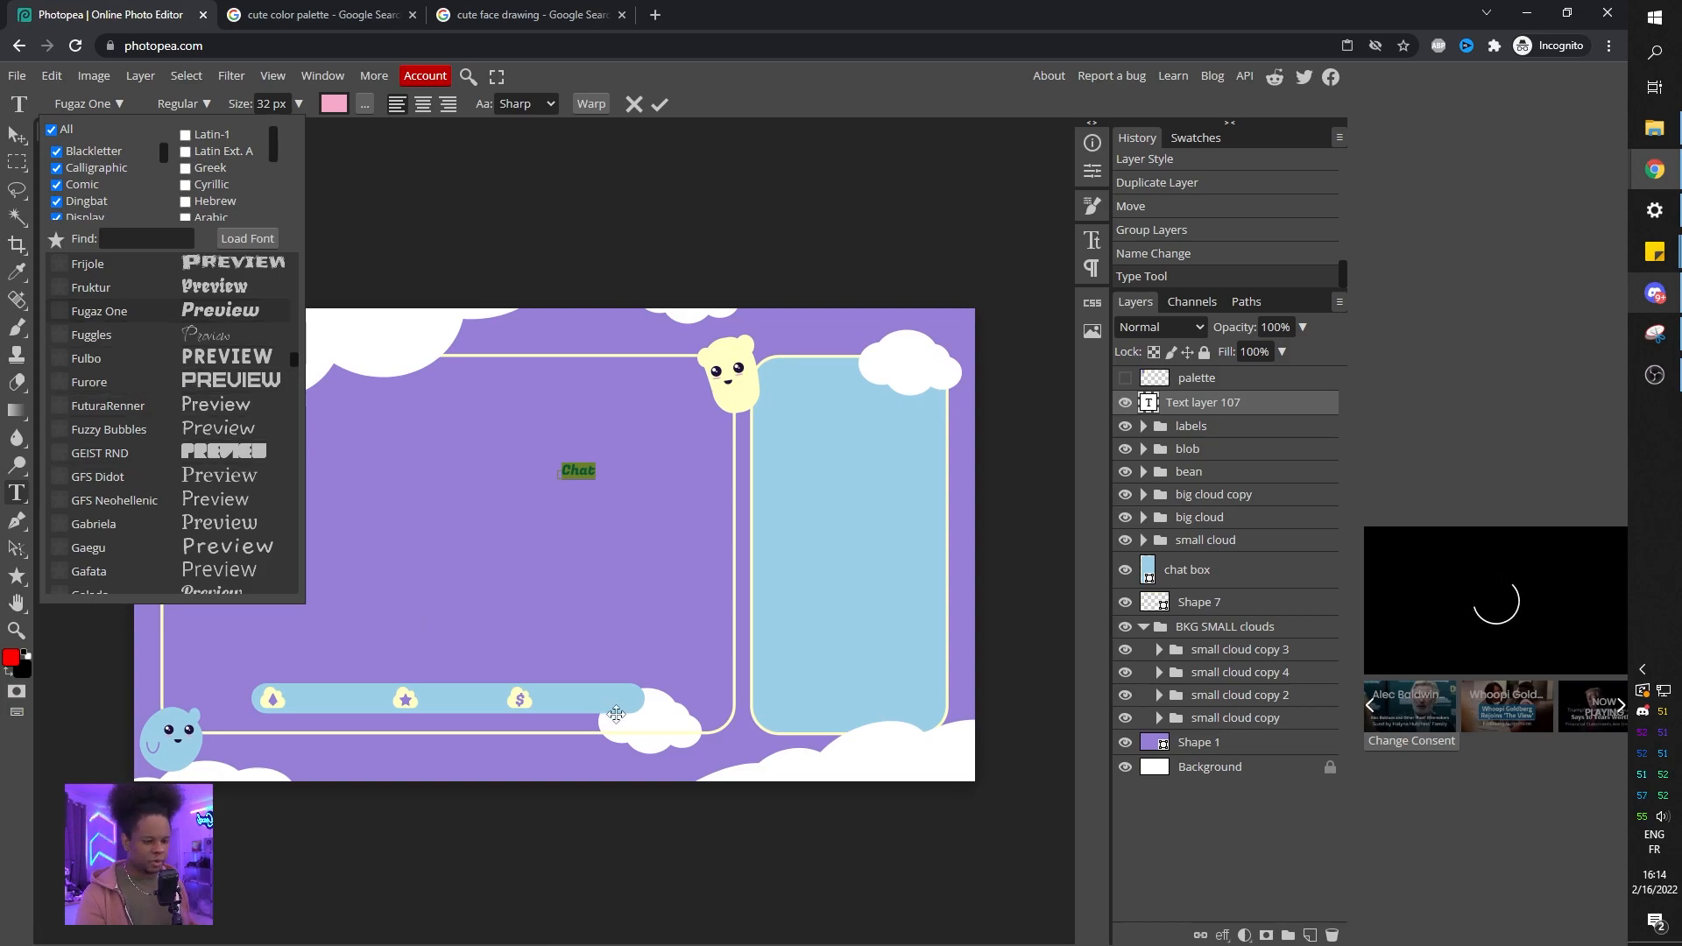
scroll(108, 355, down, 1)
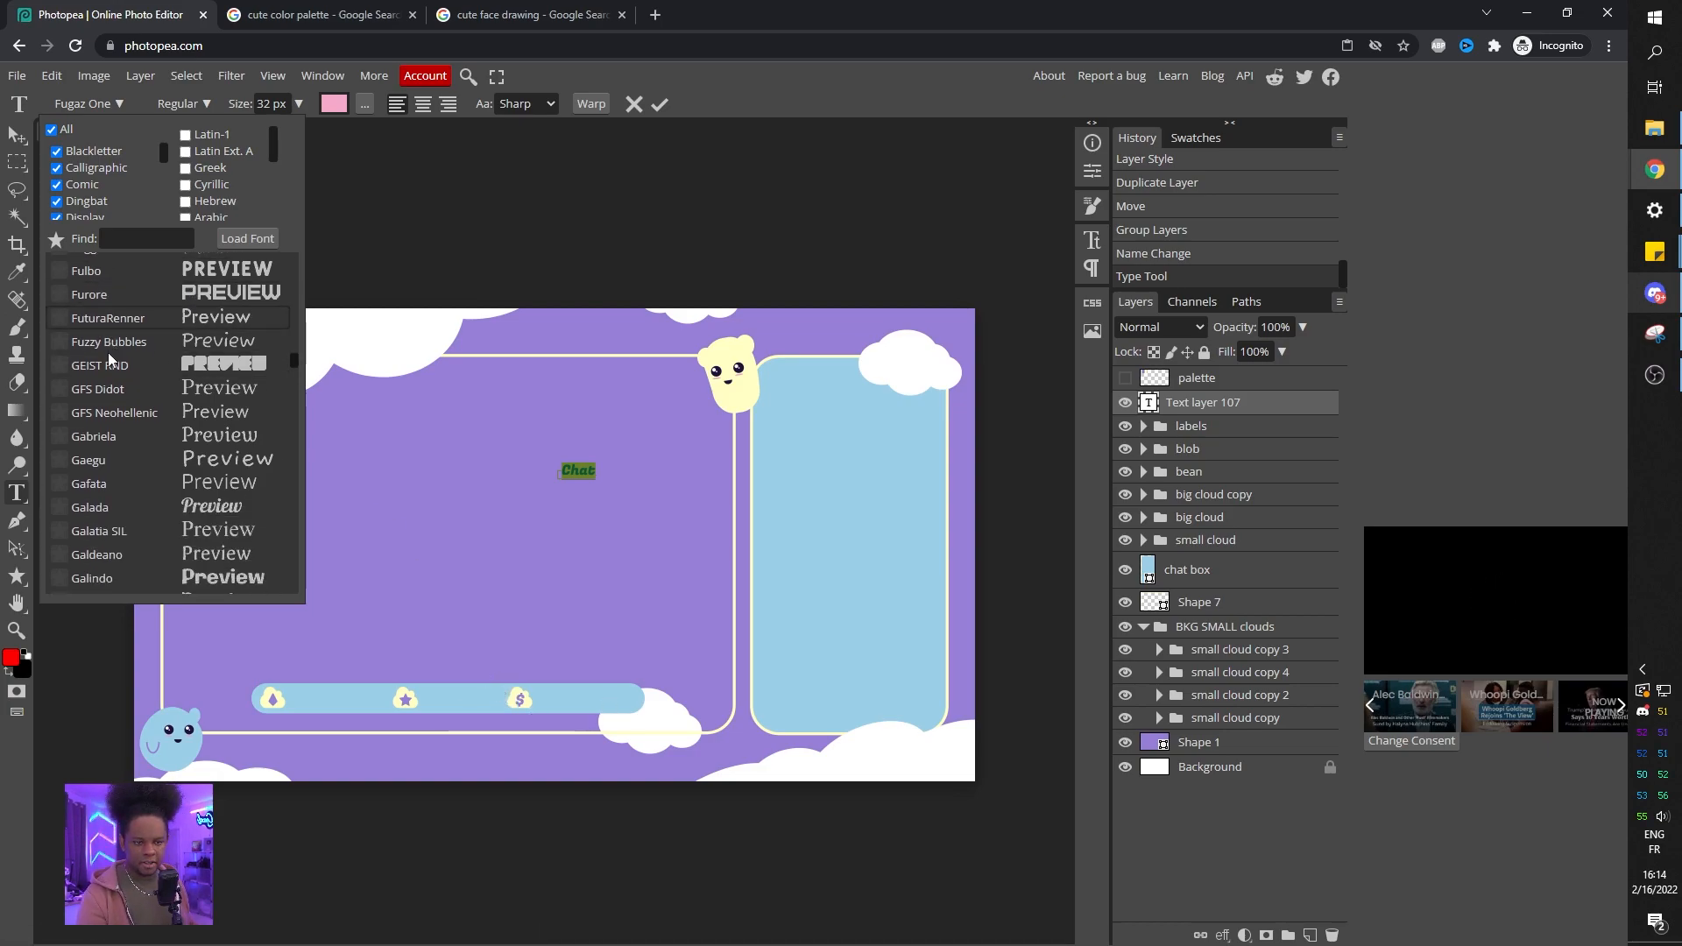
scroll(128, 349, down, 6)
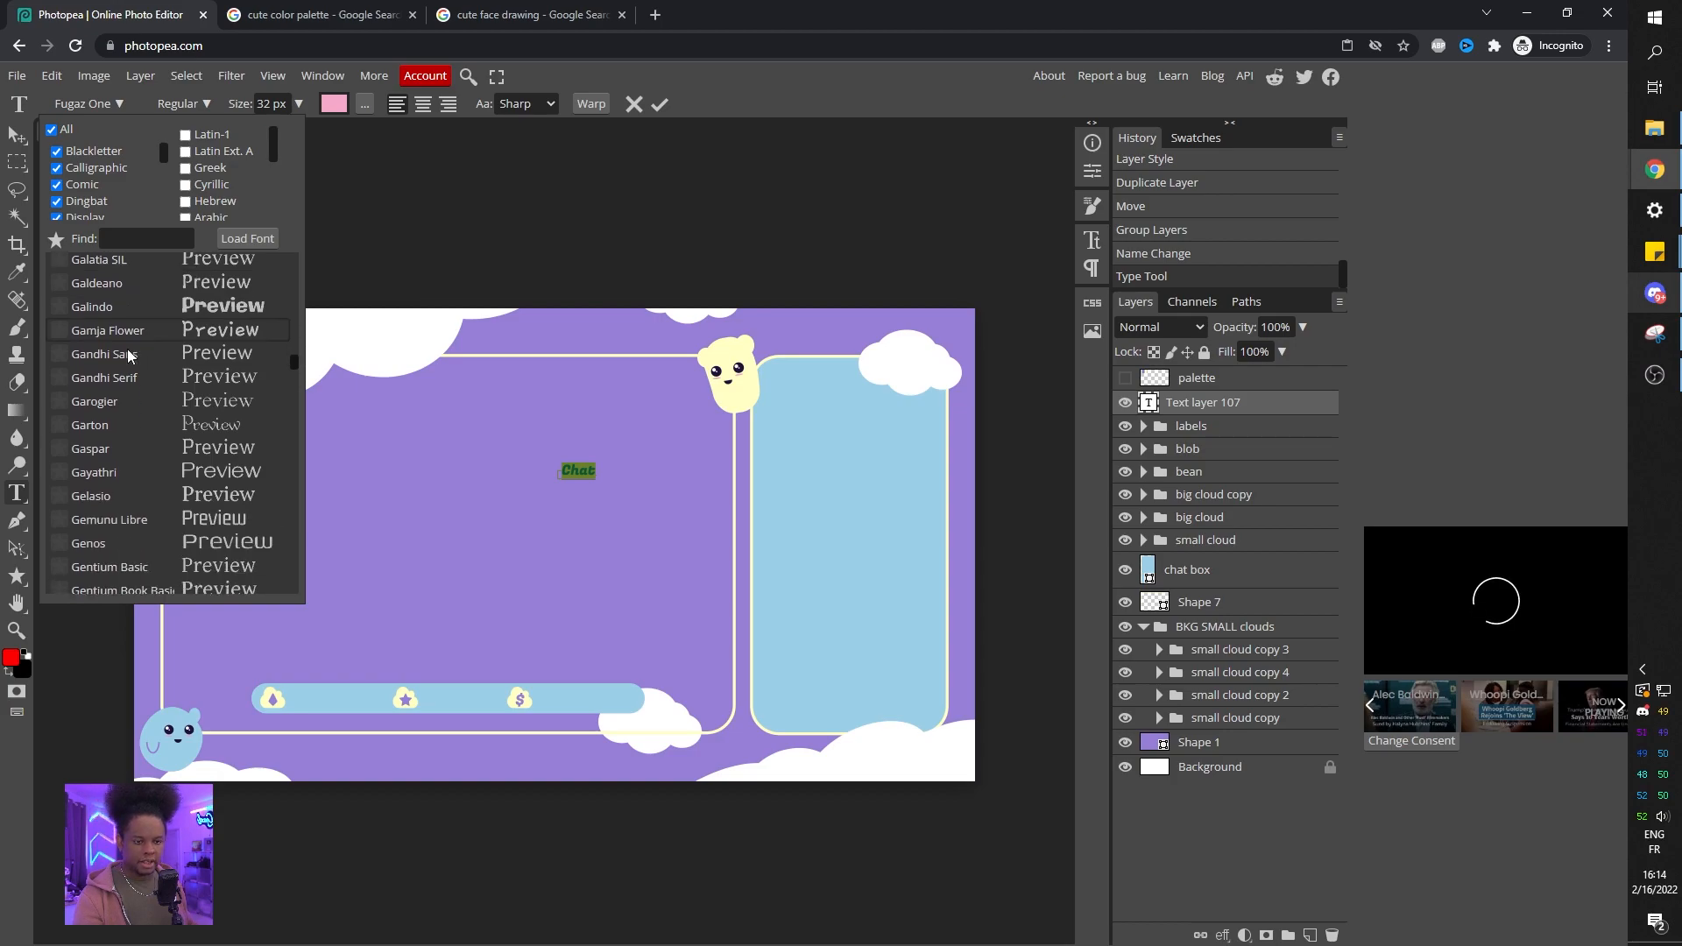
scroll(128, 348, down, 7)
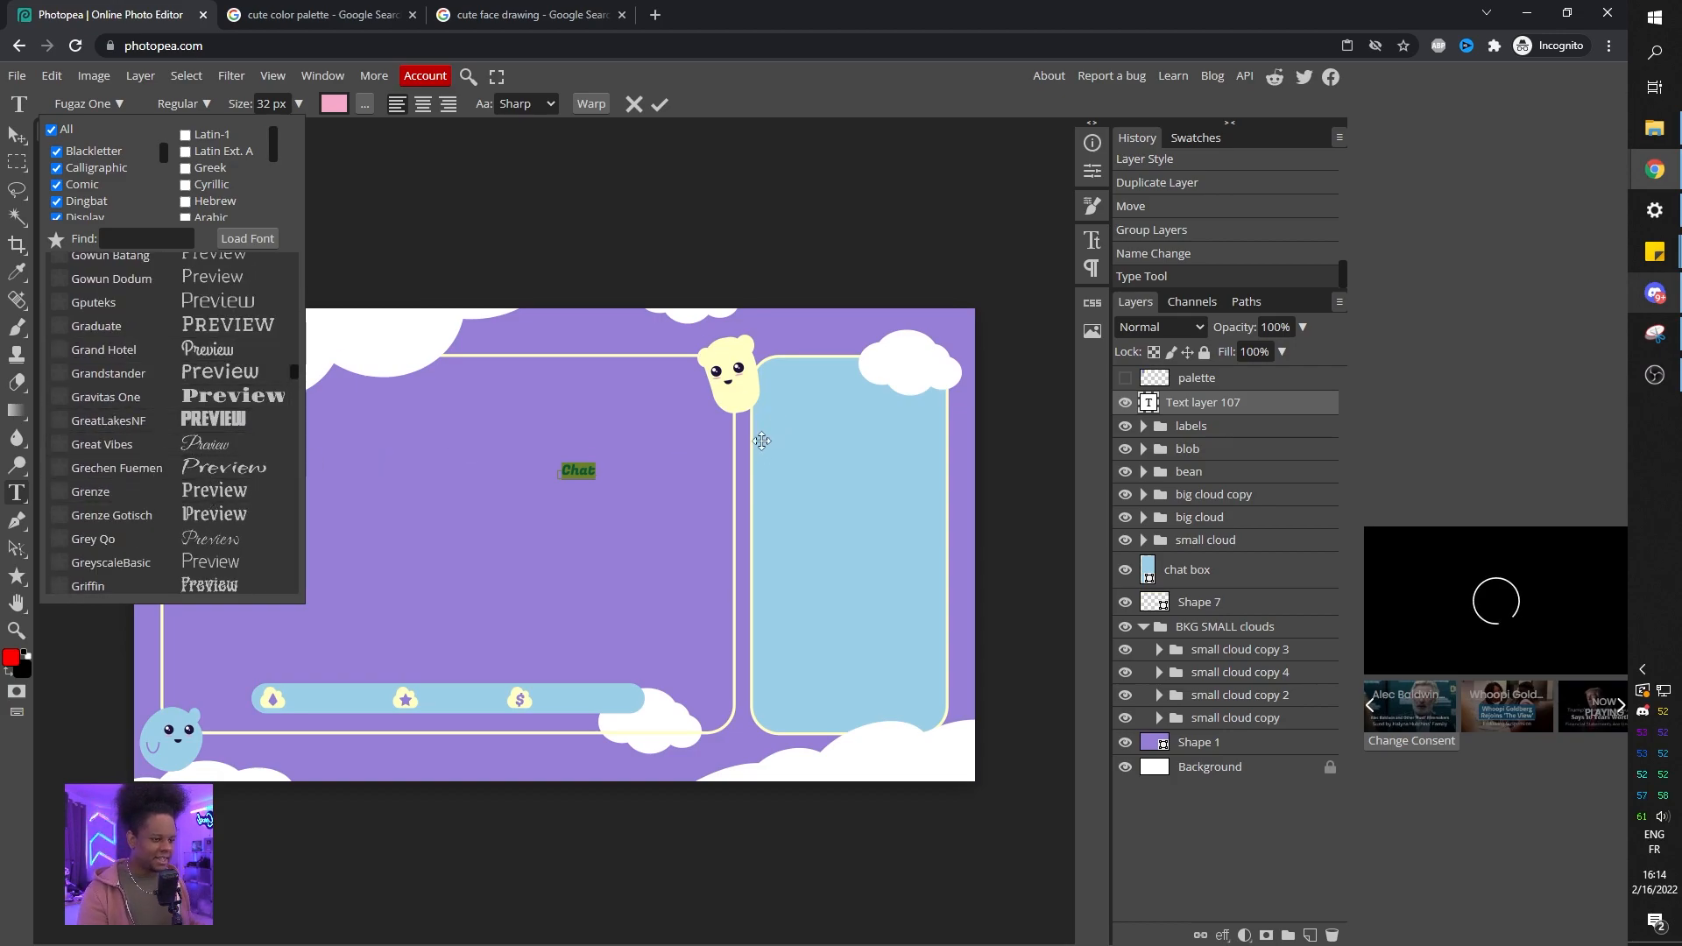
click(110, 377)
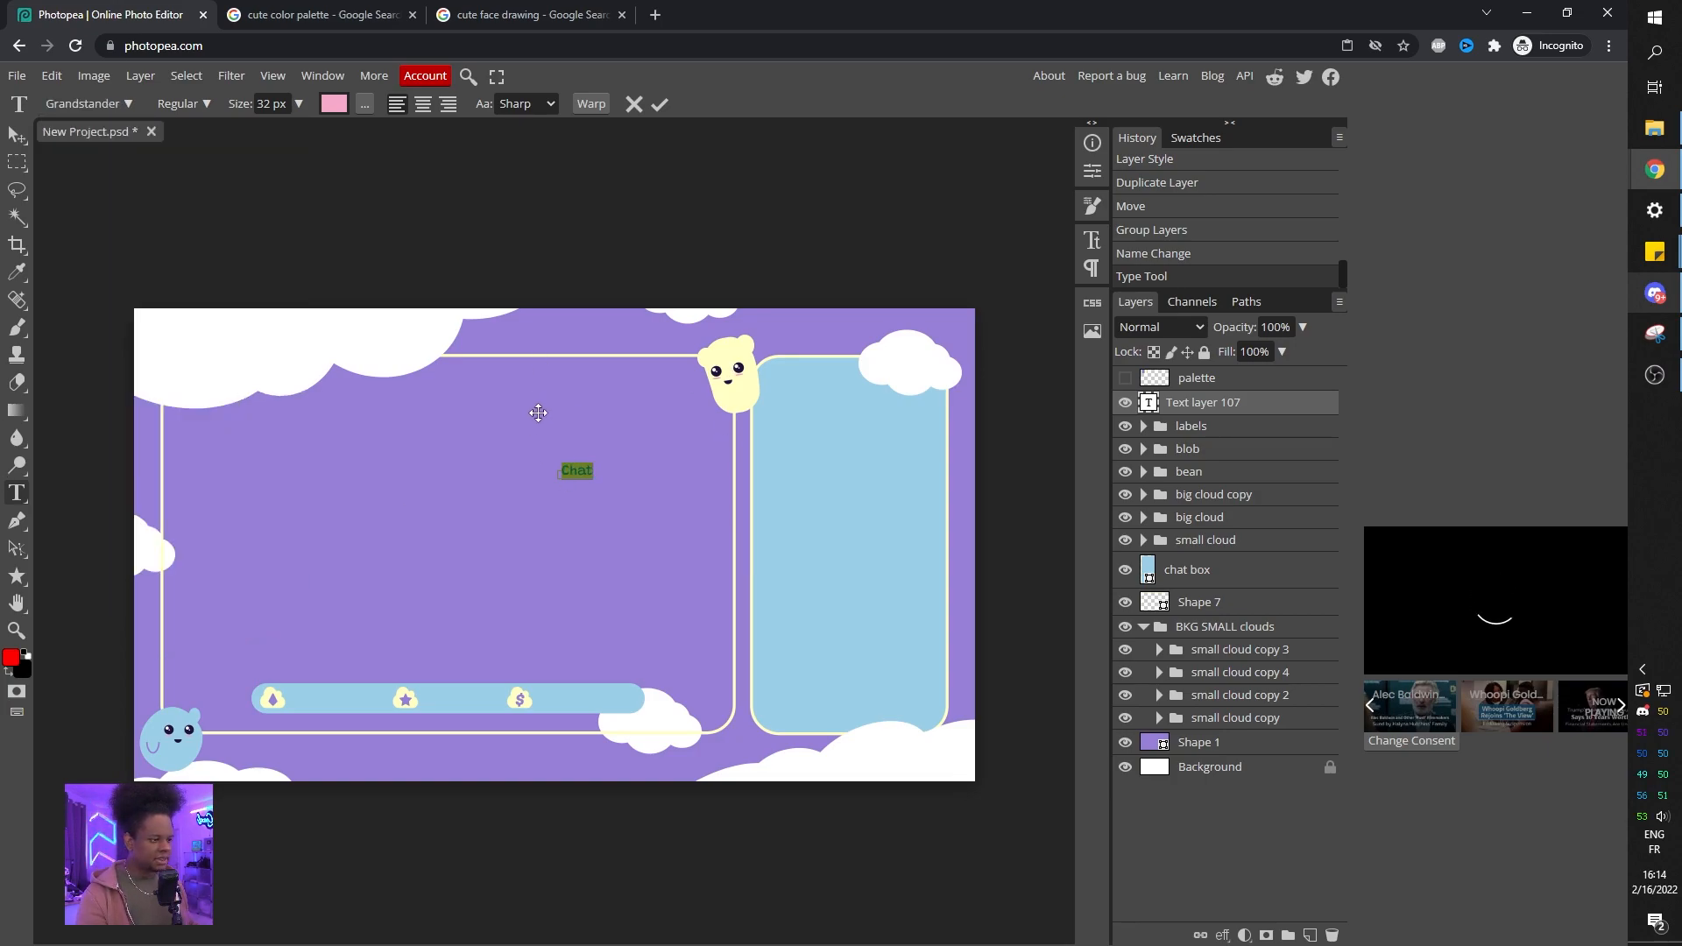
drag(537, 414, 864, 309)
Rotate the Chat text slightly with Free Transform.
click(16, 135)
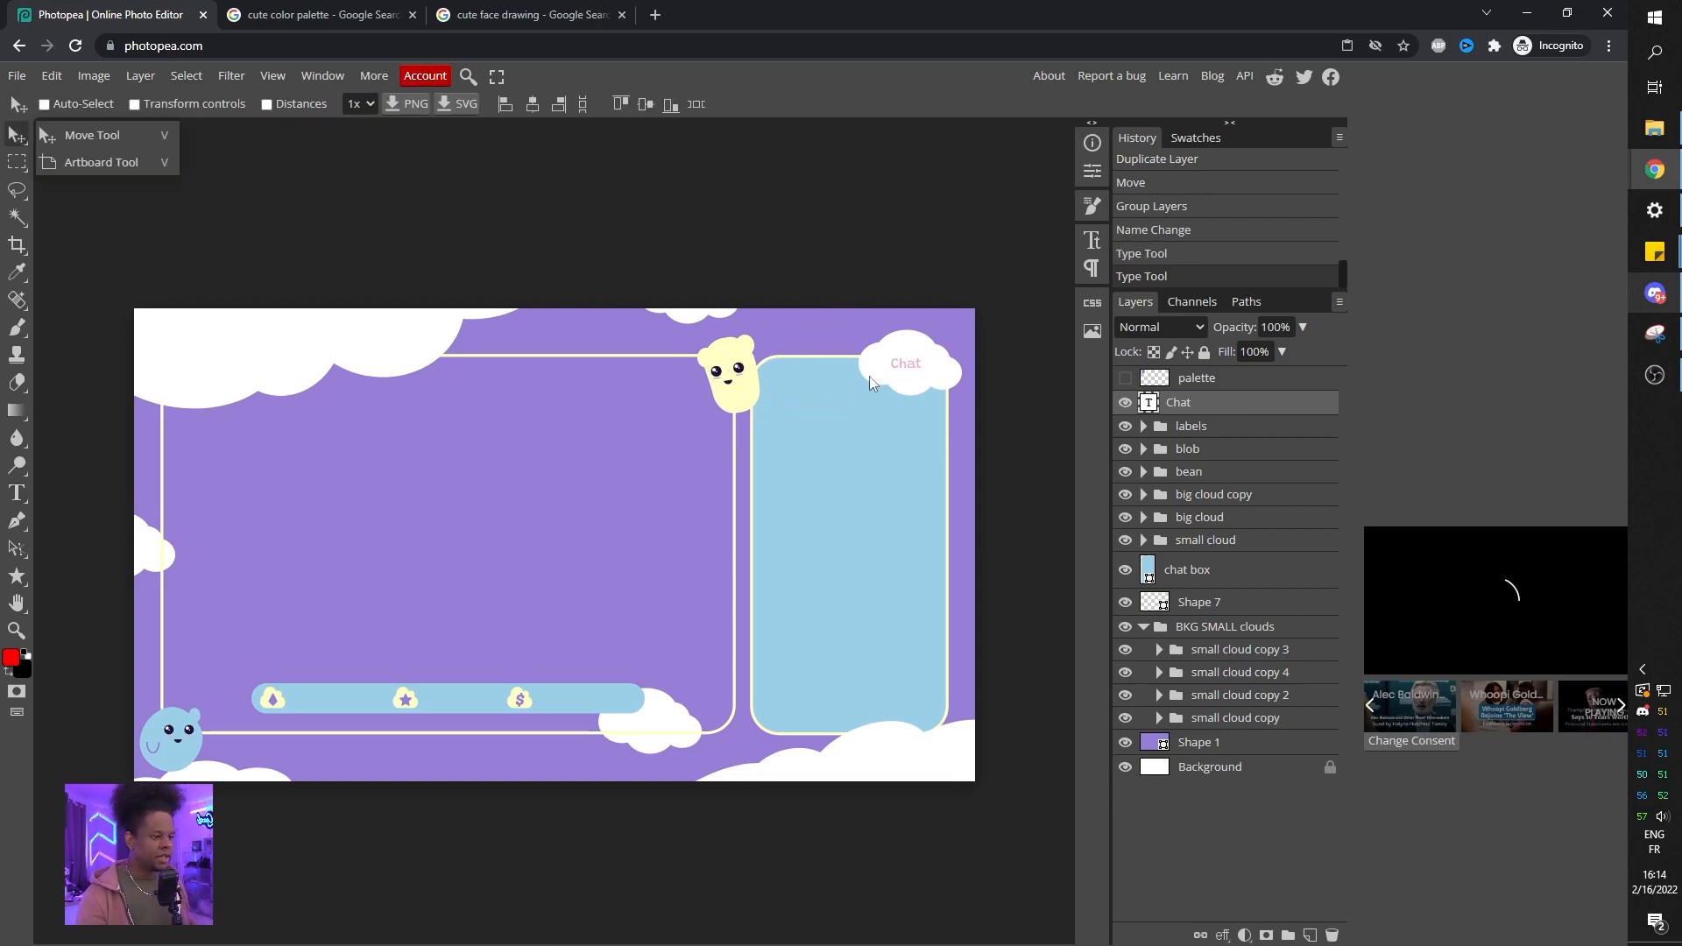
scroll(837, 361, up, 5)
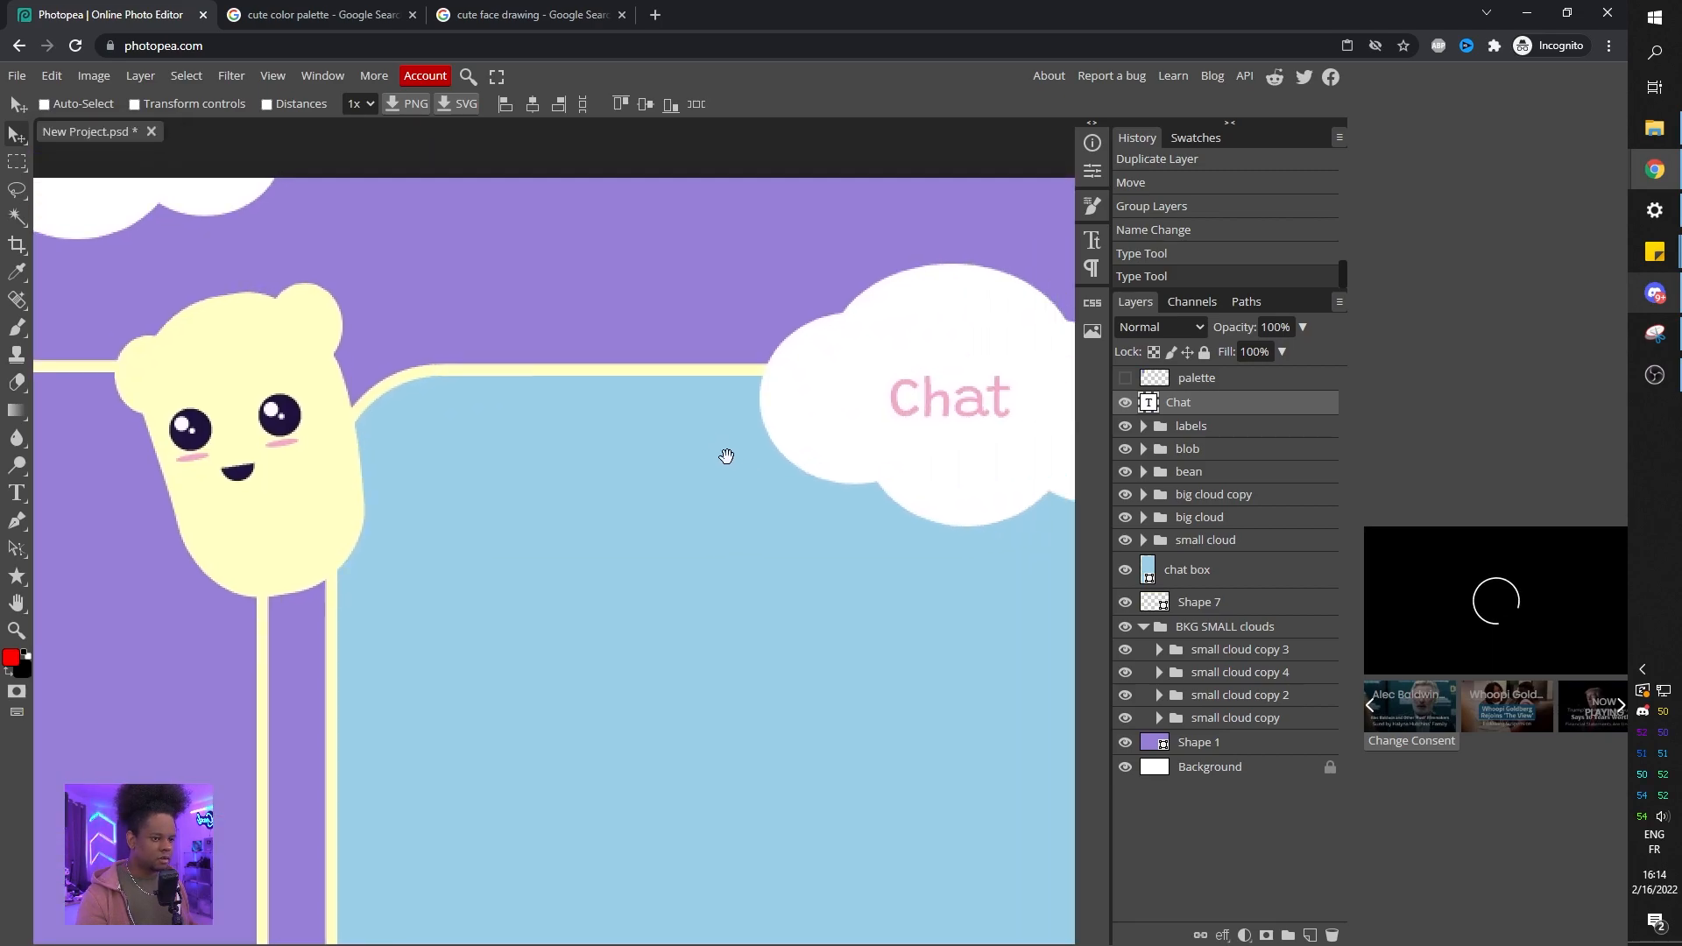
drag(727, 456, 658, 459)
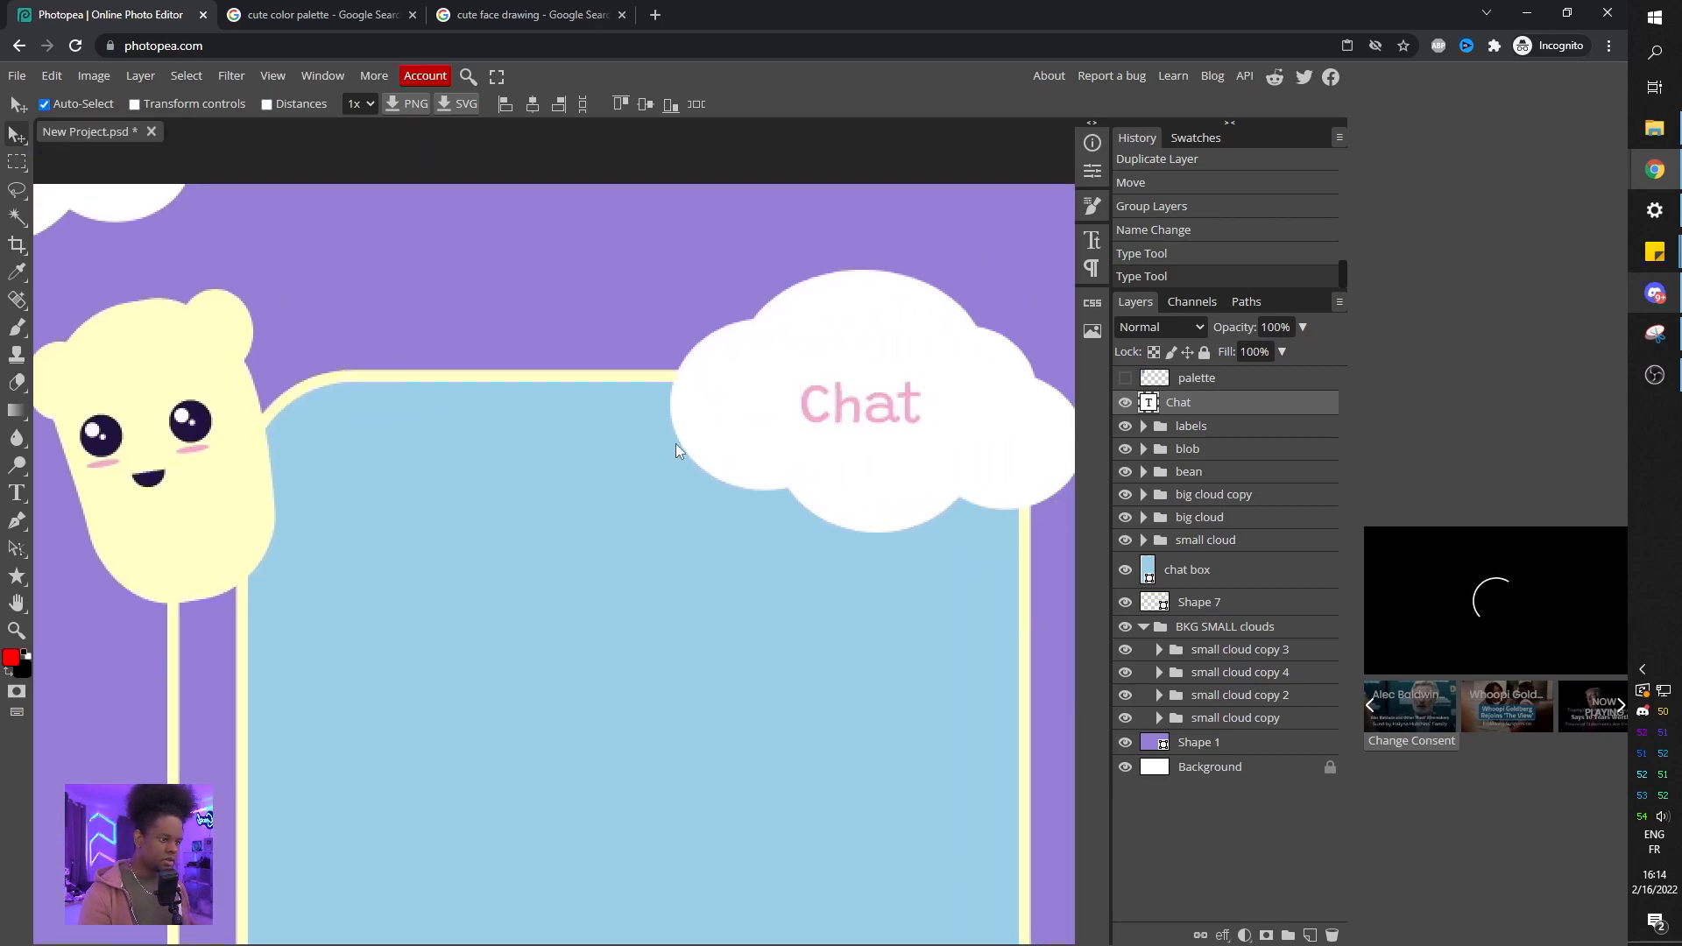
key(ctrl+t)
mouse_move(788, 374)
mouse_down()
mouse_move(795, 359)
mouse_move(786, 394)
mouse_up()
key(Return)
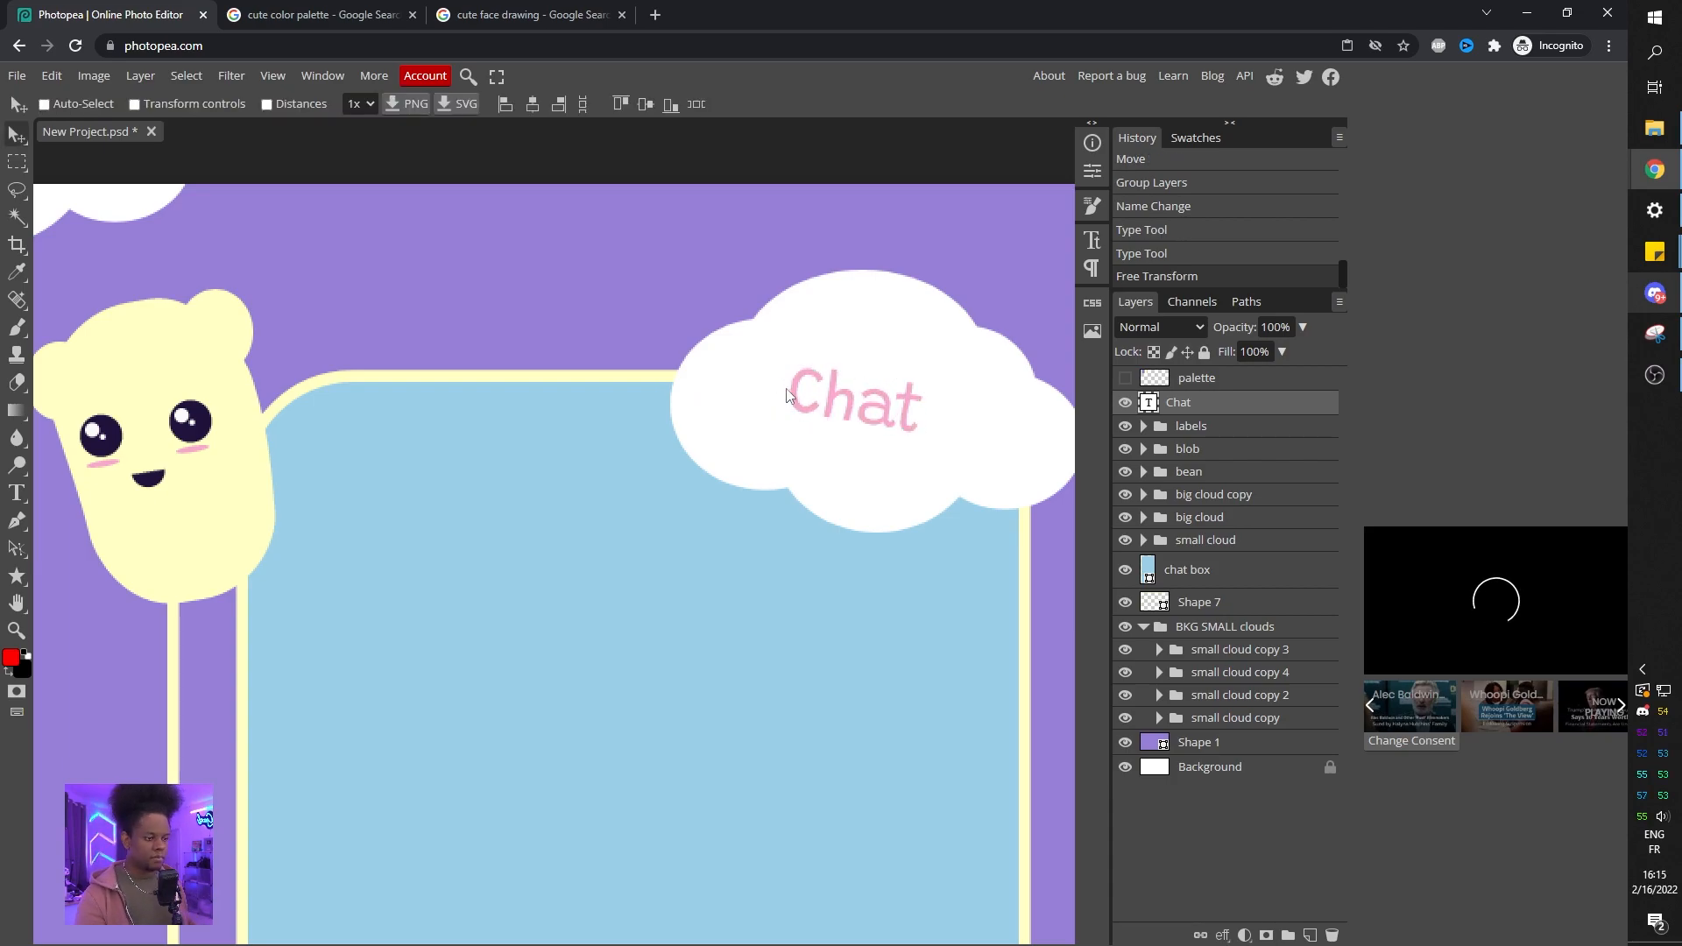
scroll(499, 556, down, 4)
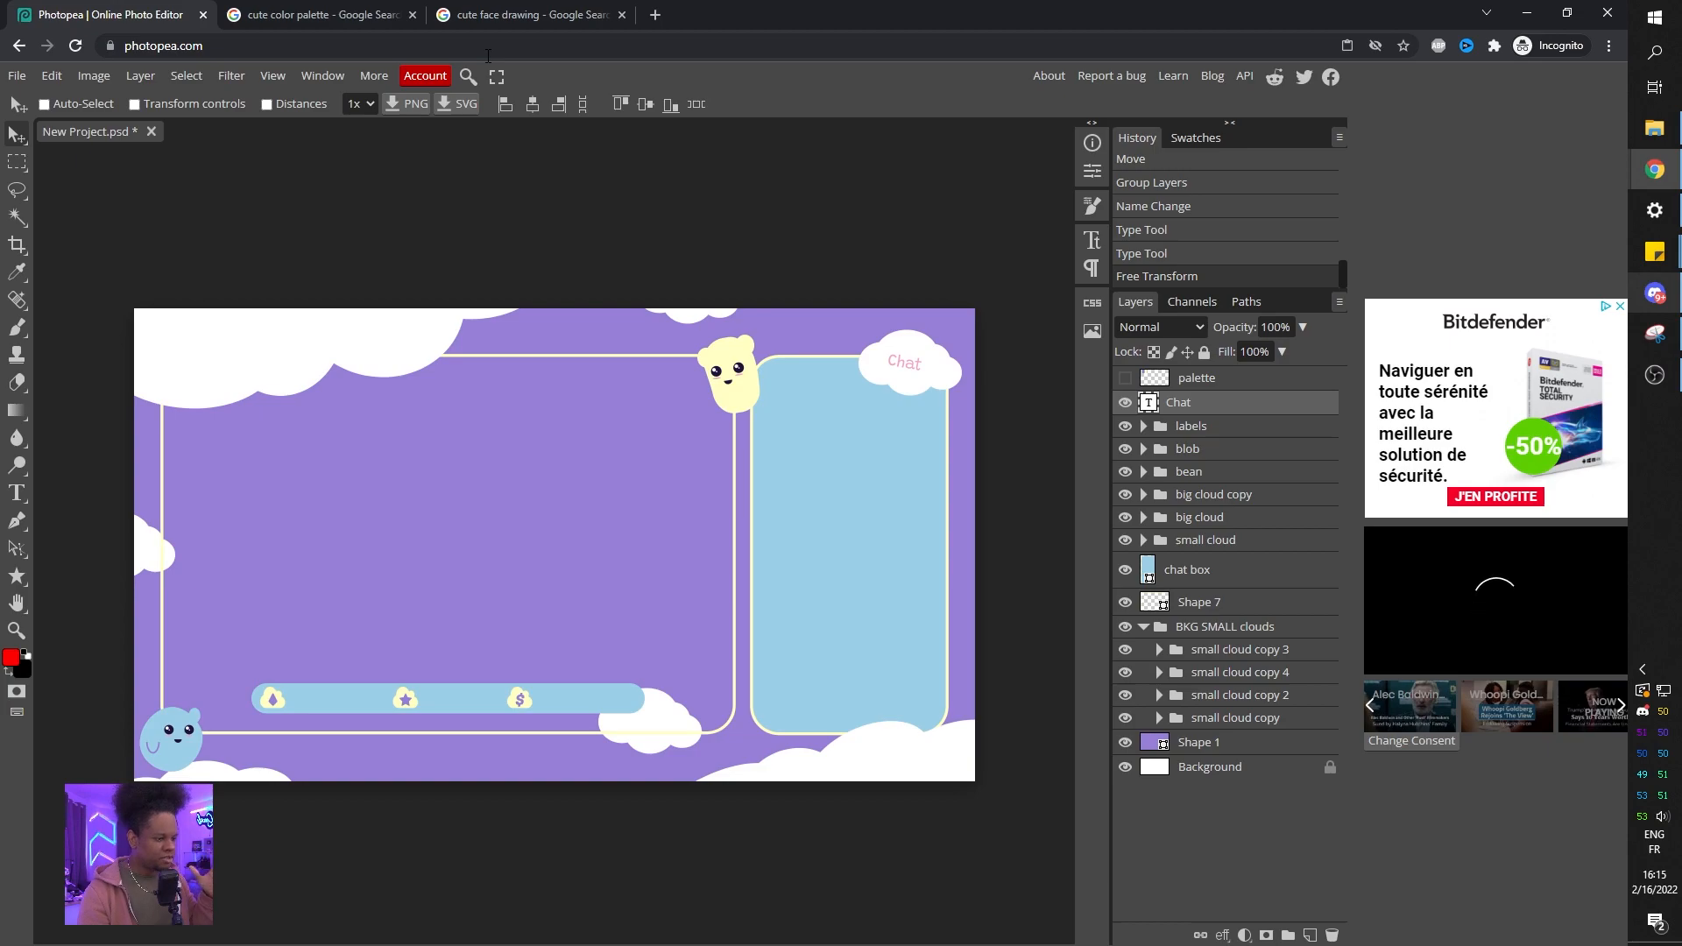
Group all layers from palette down to Shape 1 into a new folder.
click(1214, 386)
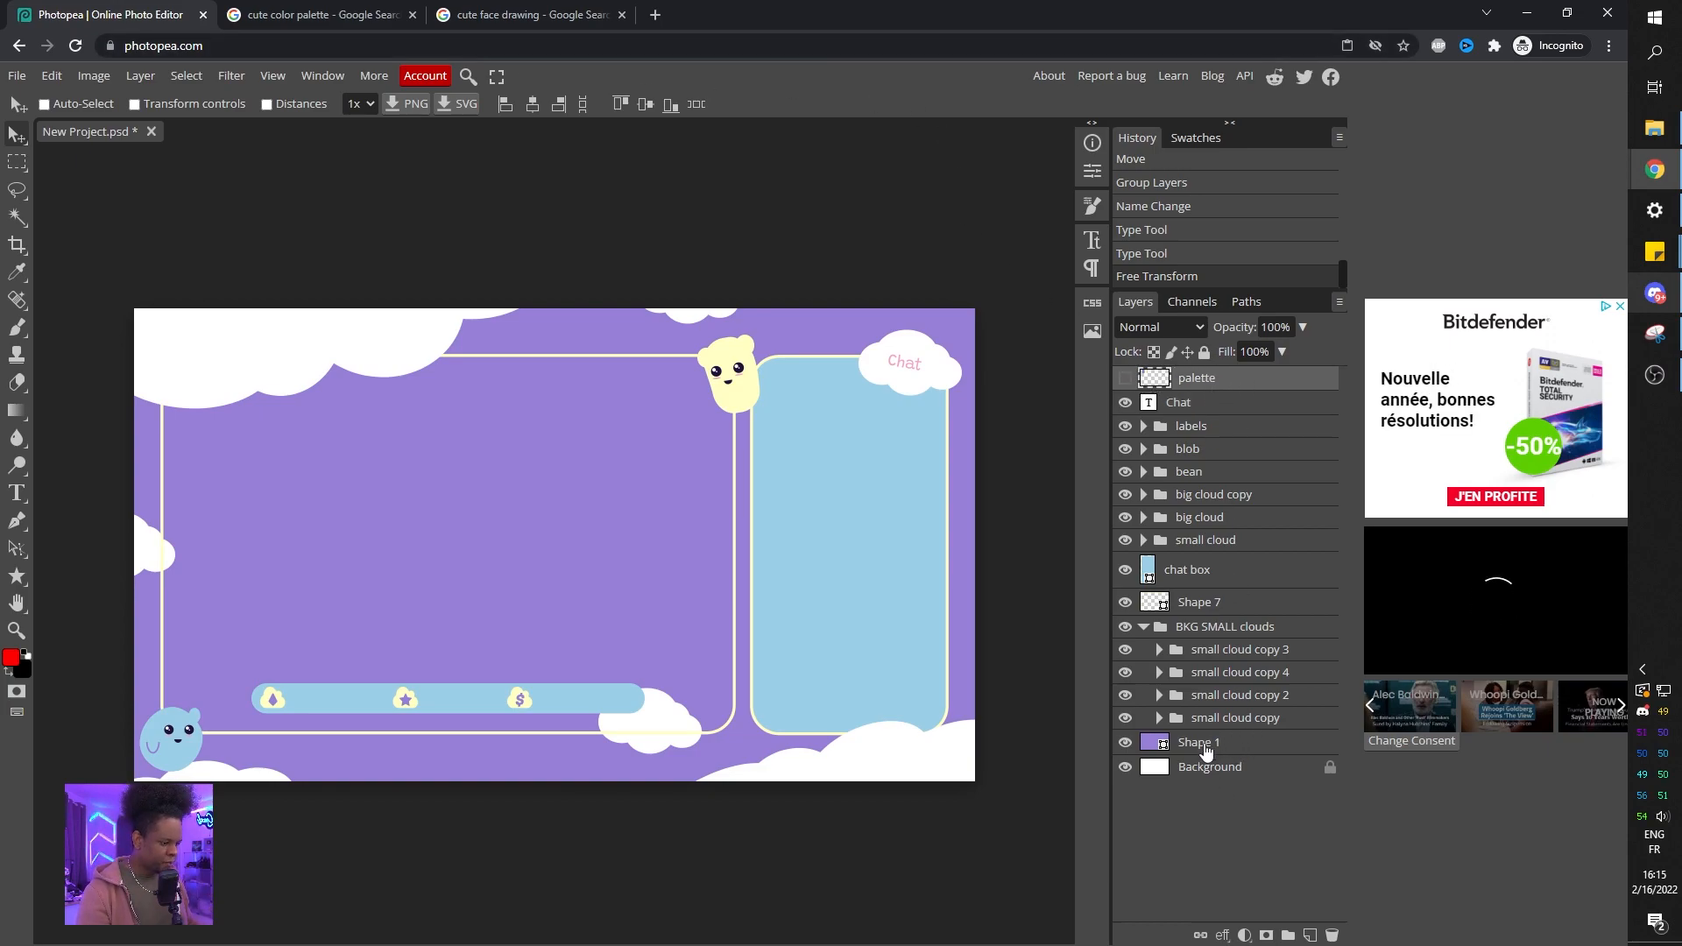
shift+click(1206, 751)
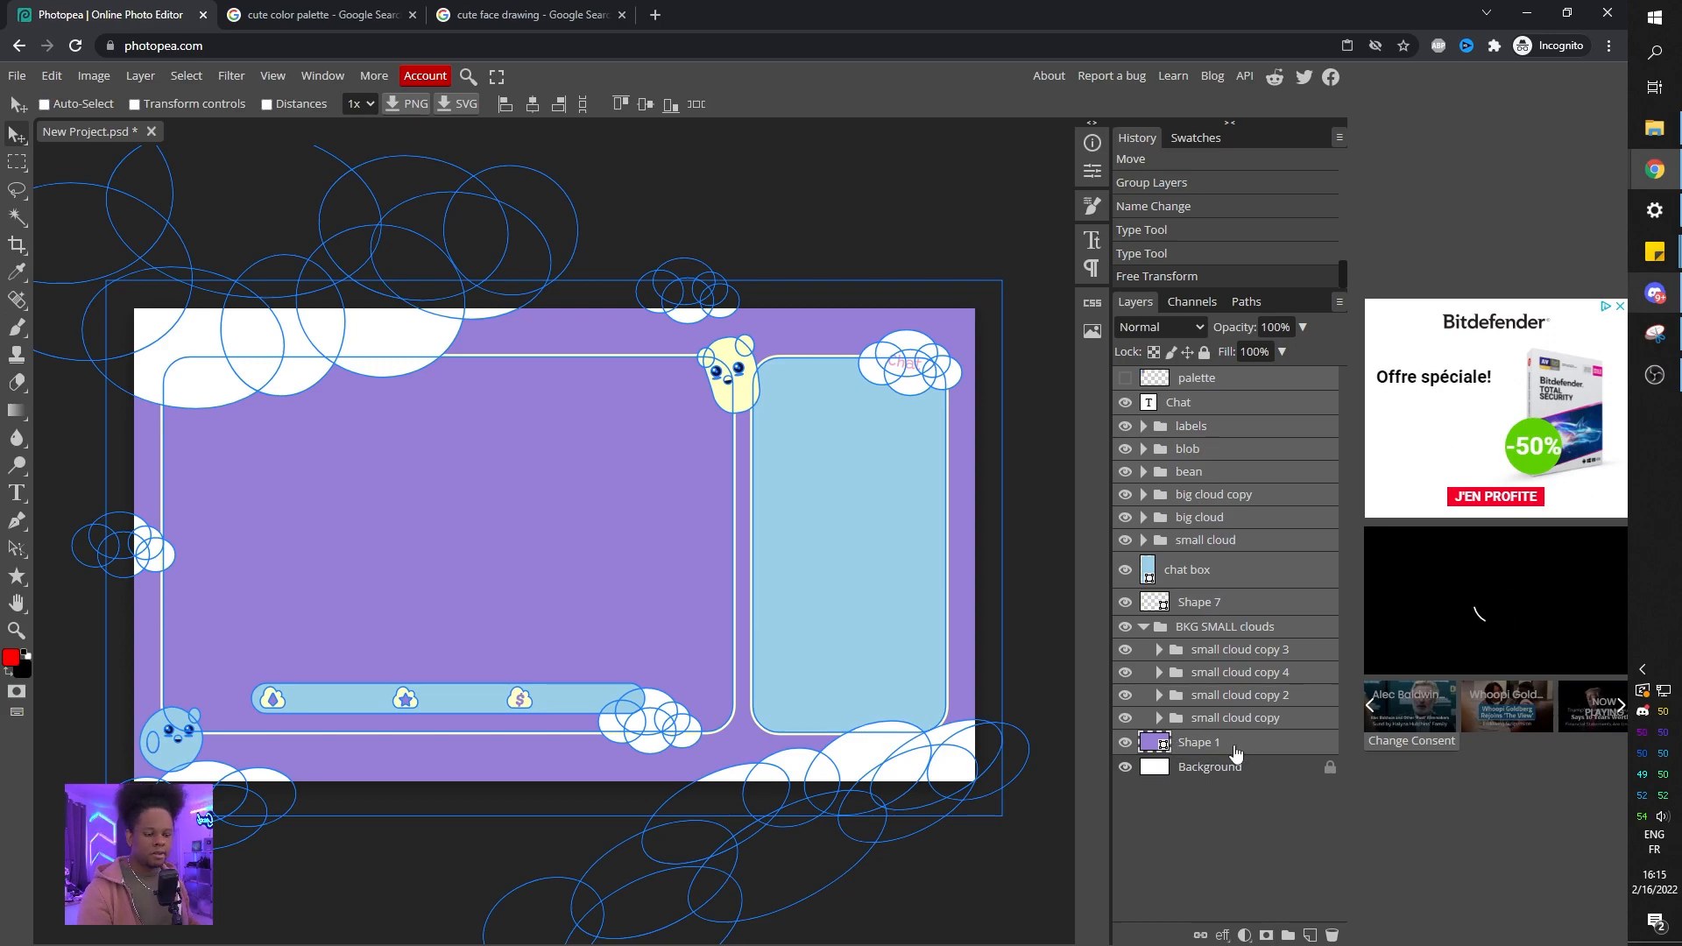
key(ctrl+g)
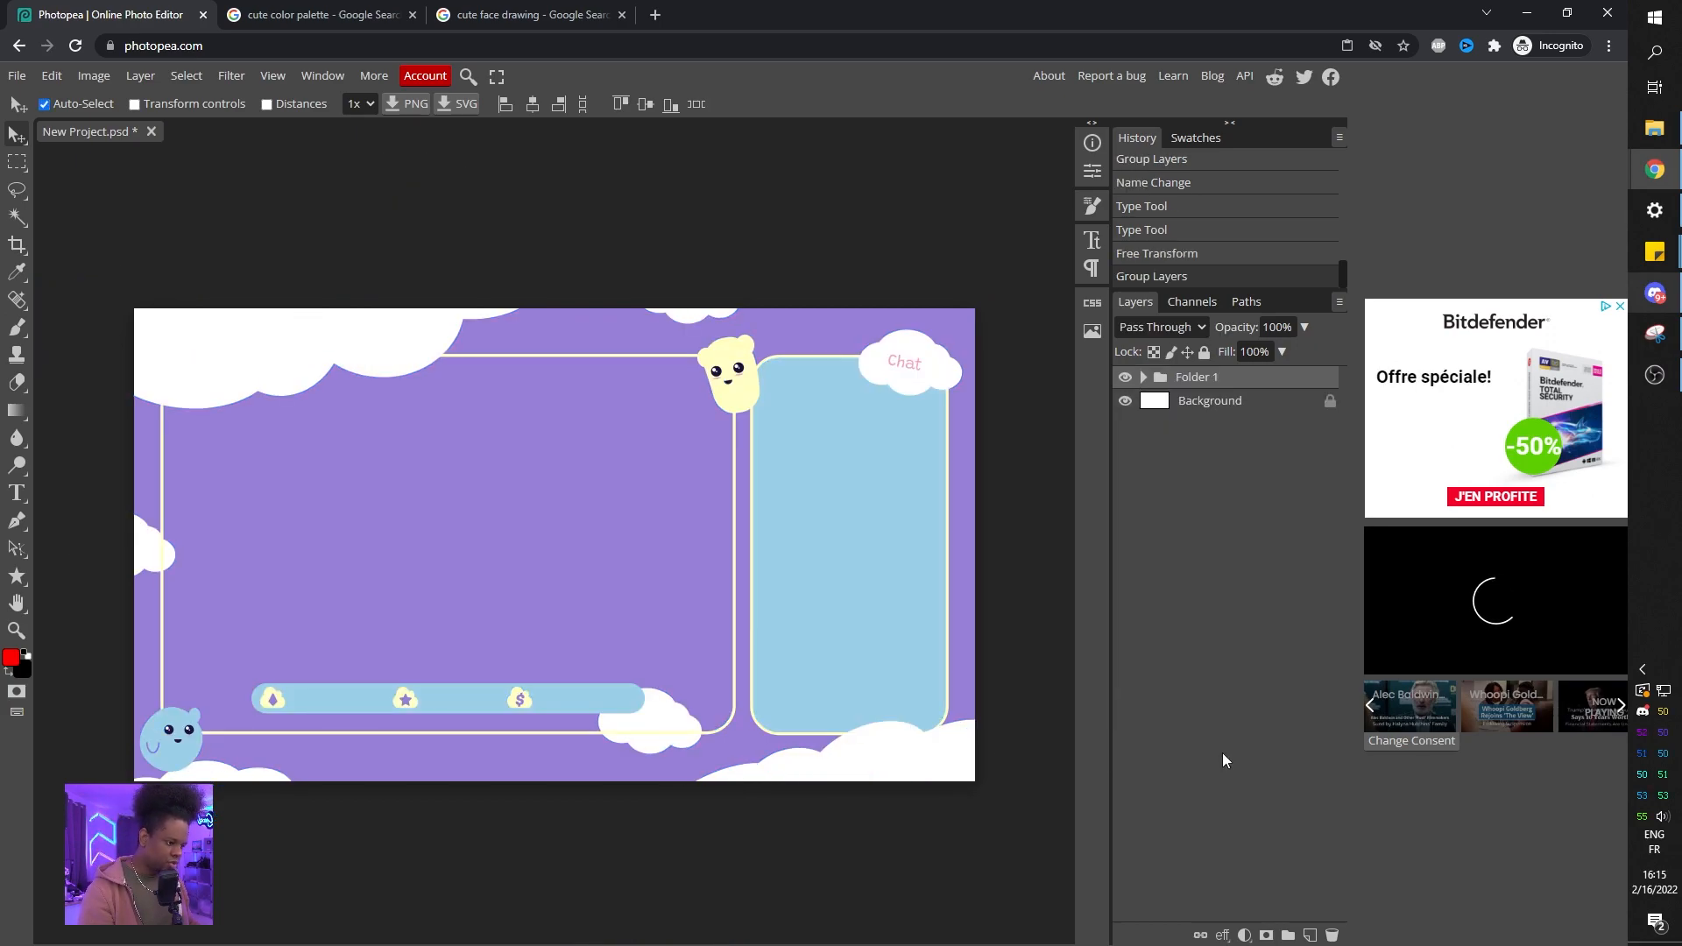
Move the blob and bean folders out of the new group to the top of the layer stack.
click(1146, 377)
click(1207, 427)
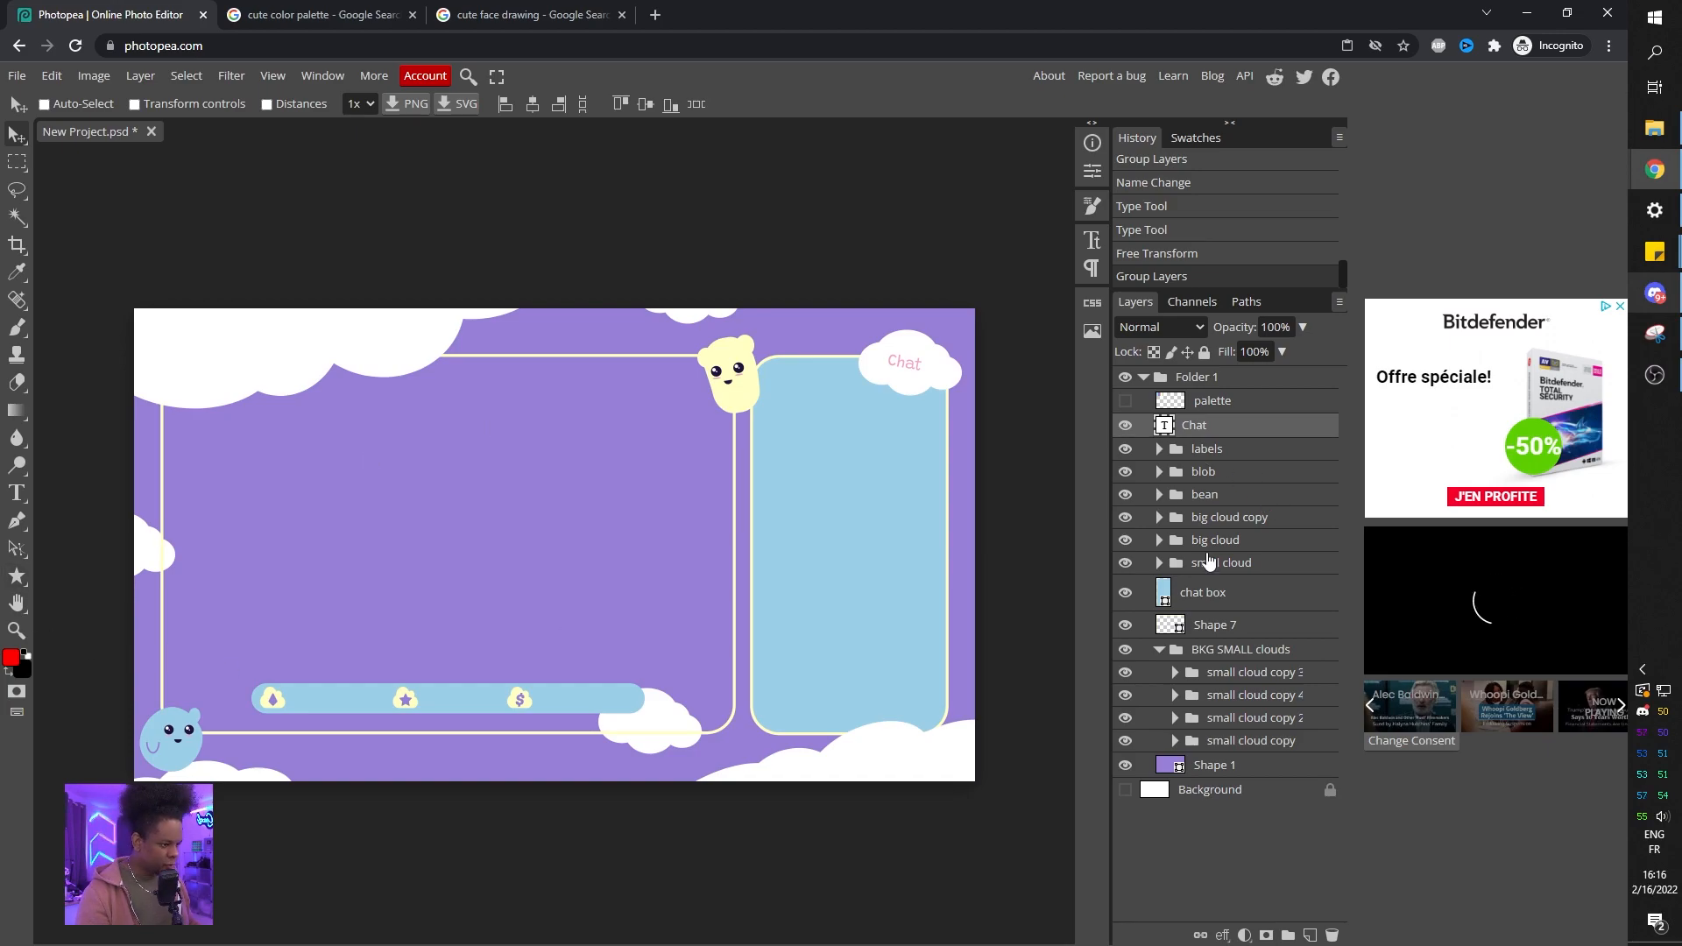
click(1205, 474)
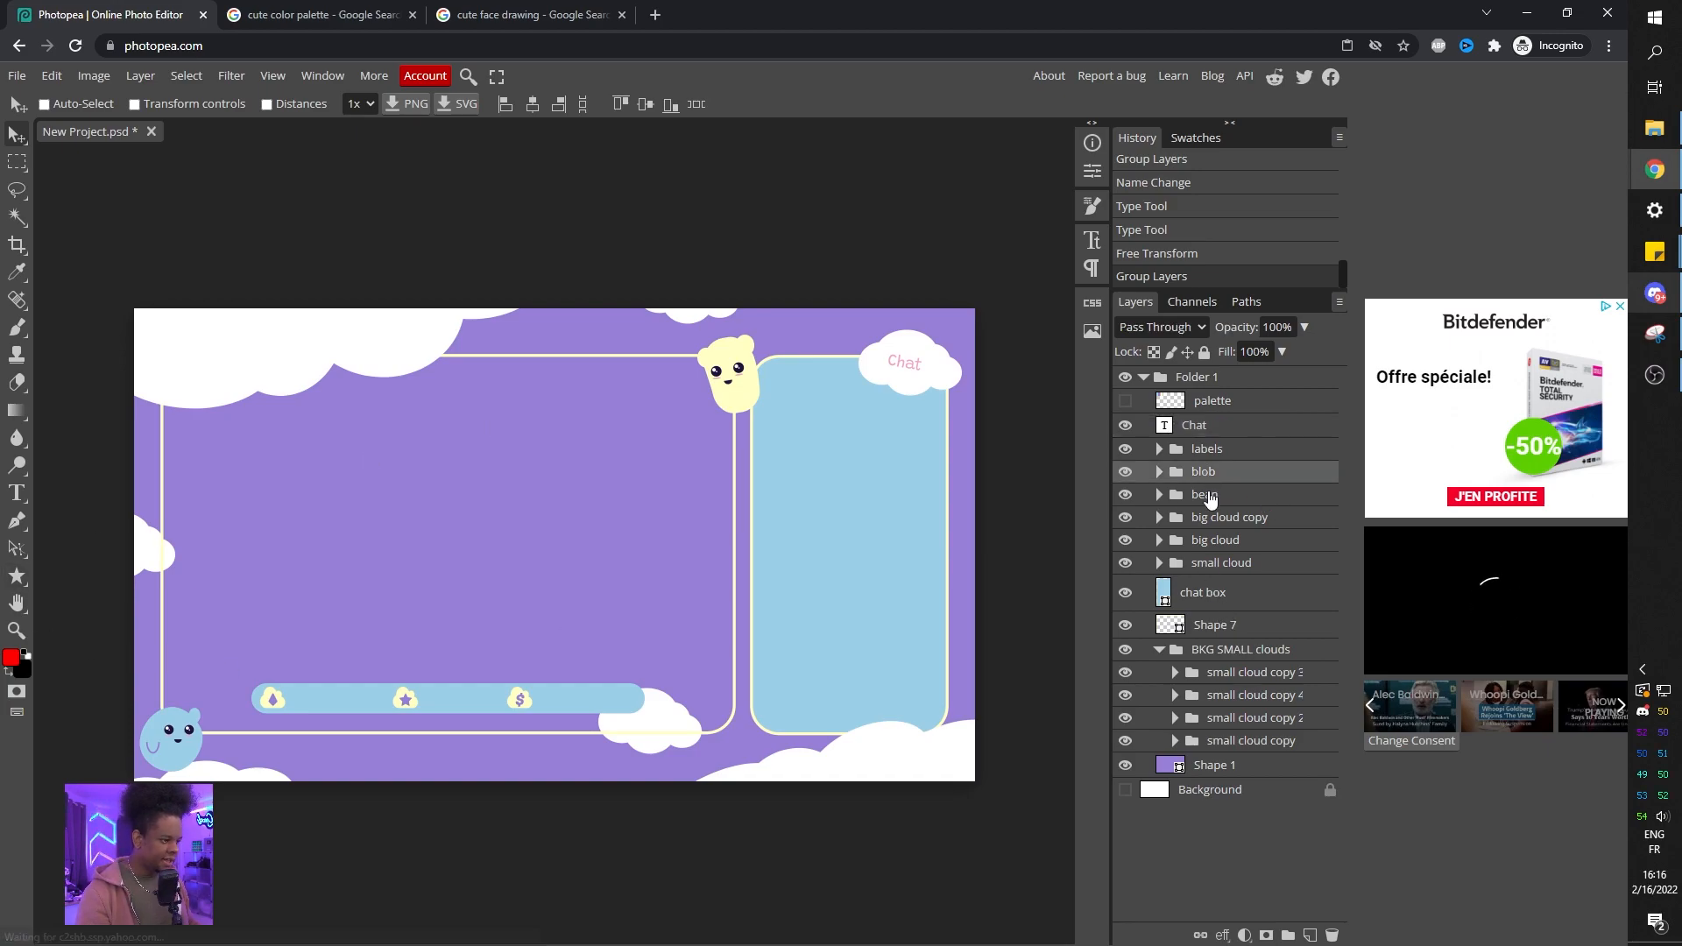
shift+click(1207, 494)
drag(1206, 480, 1207, 368)
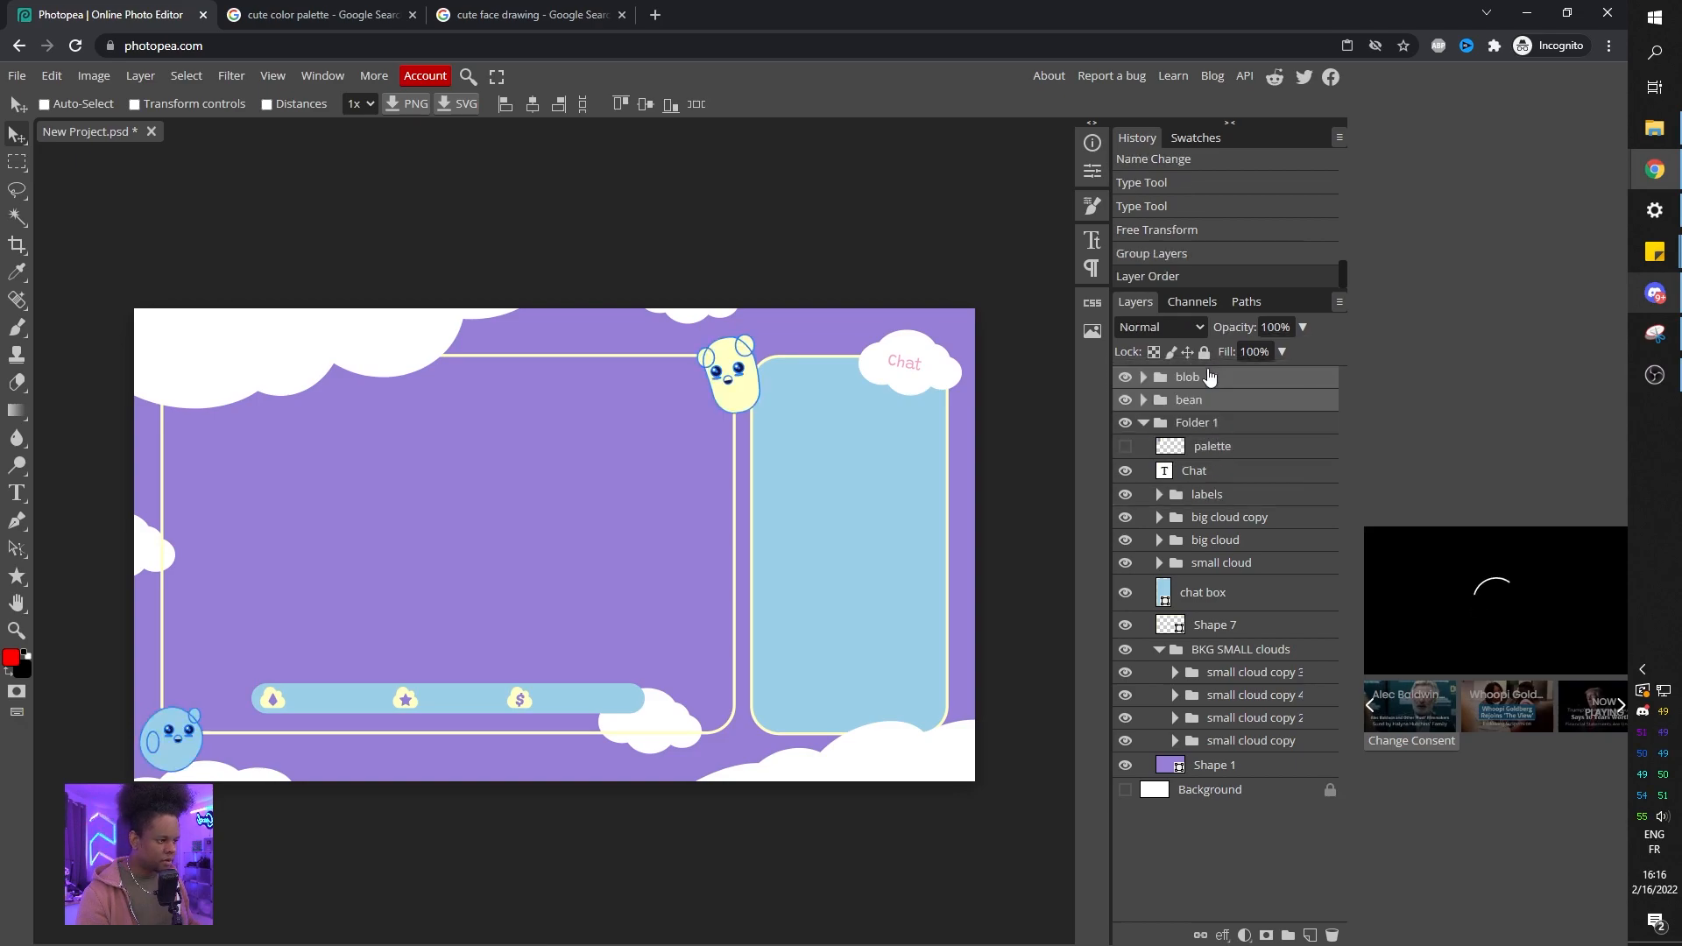
Move the big cloud and labels folders out of the group to the top of the layer stack.
click(1209, 425)
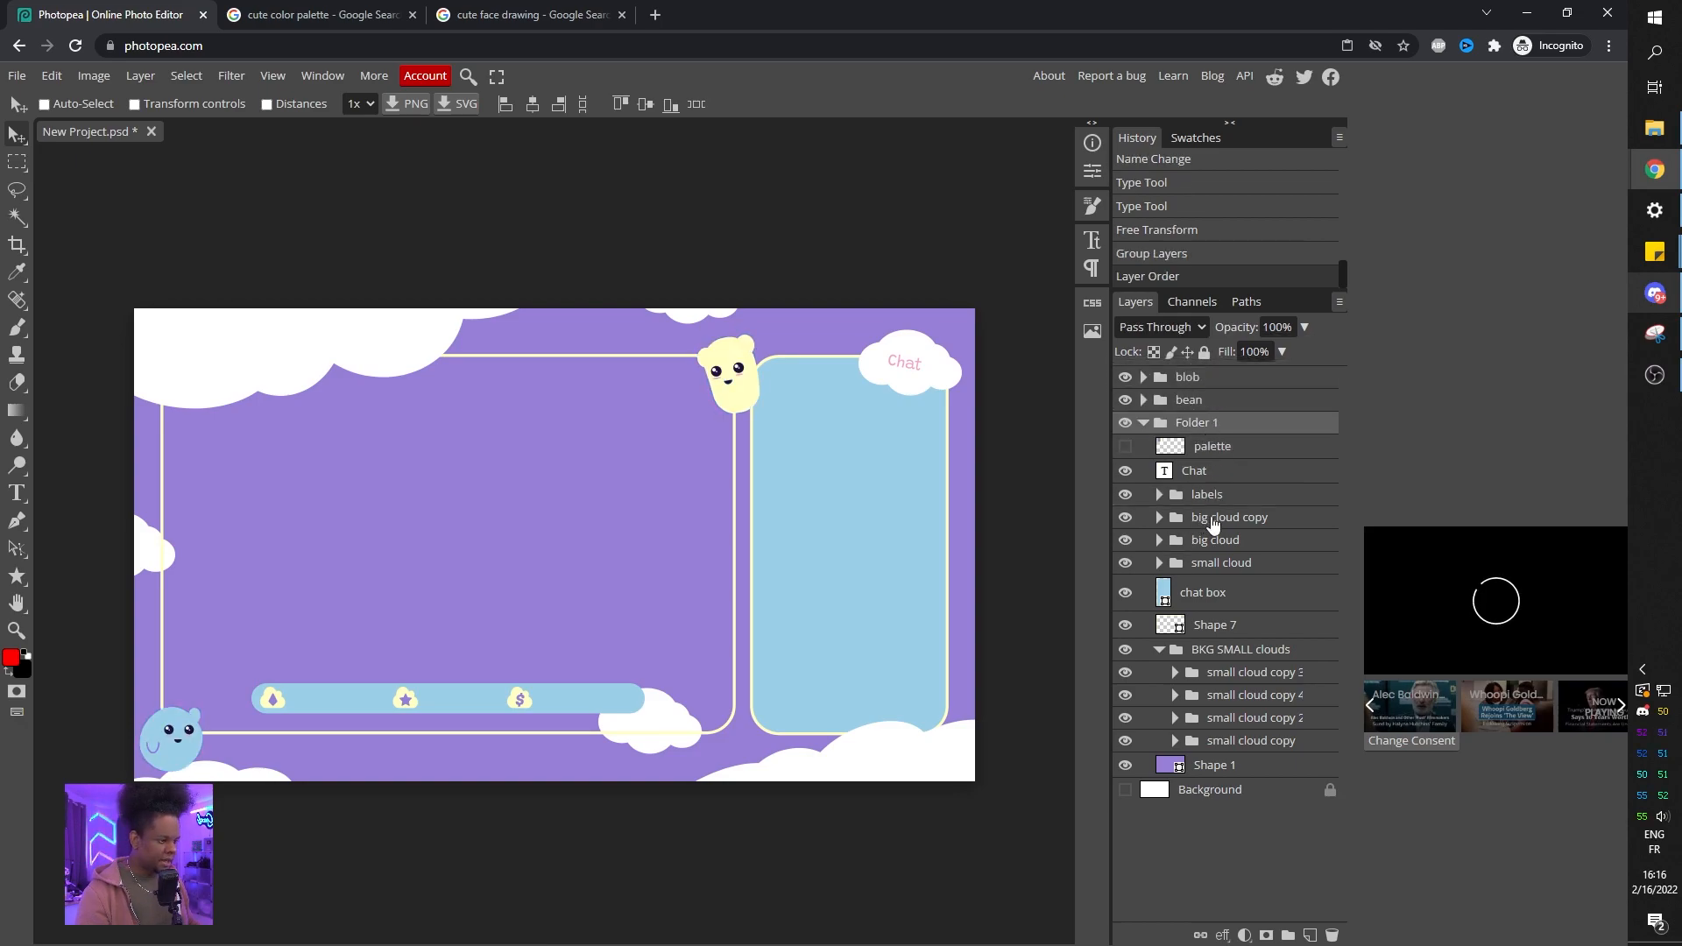
click(1209, 518)
click(1125, 520)
click(1126, 519)
click(1127, 539)
click(1126, 539)
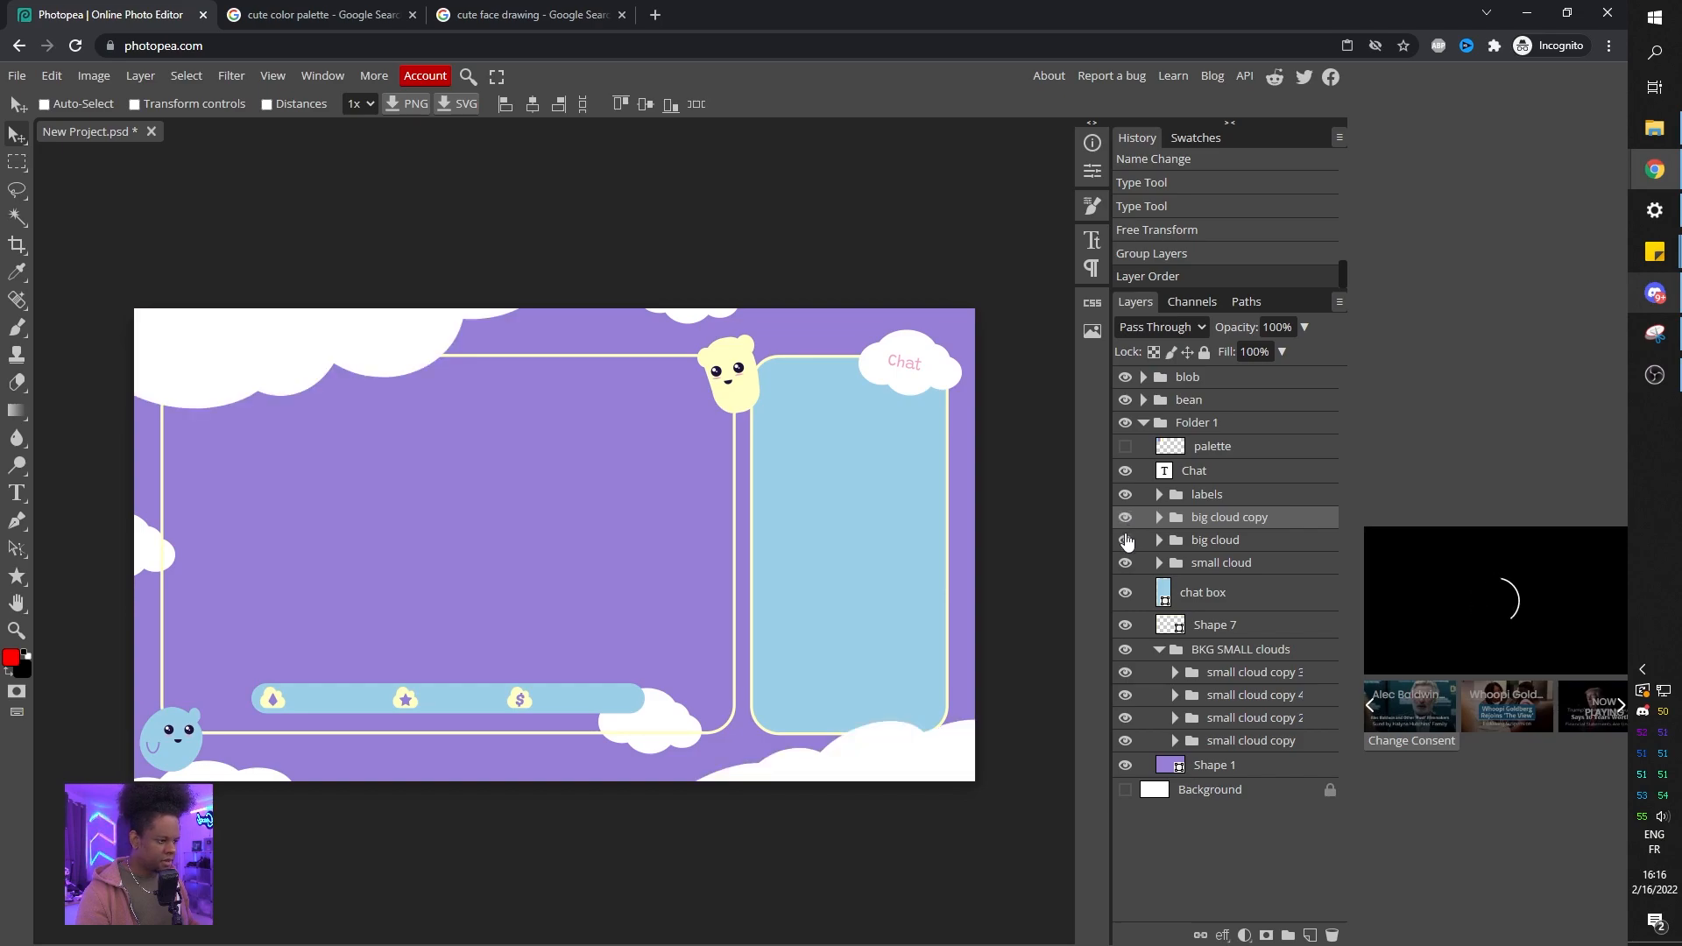
drag(1200, 541, 1212, 380)
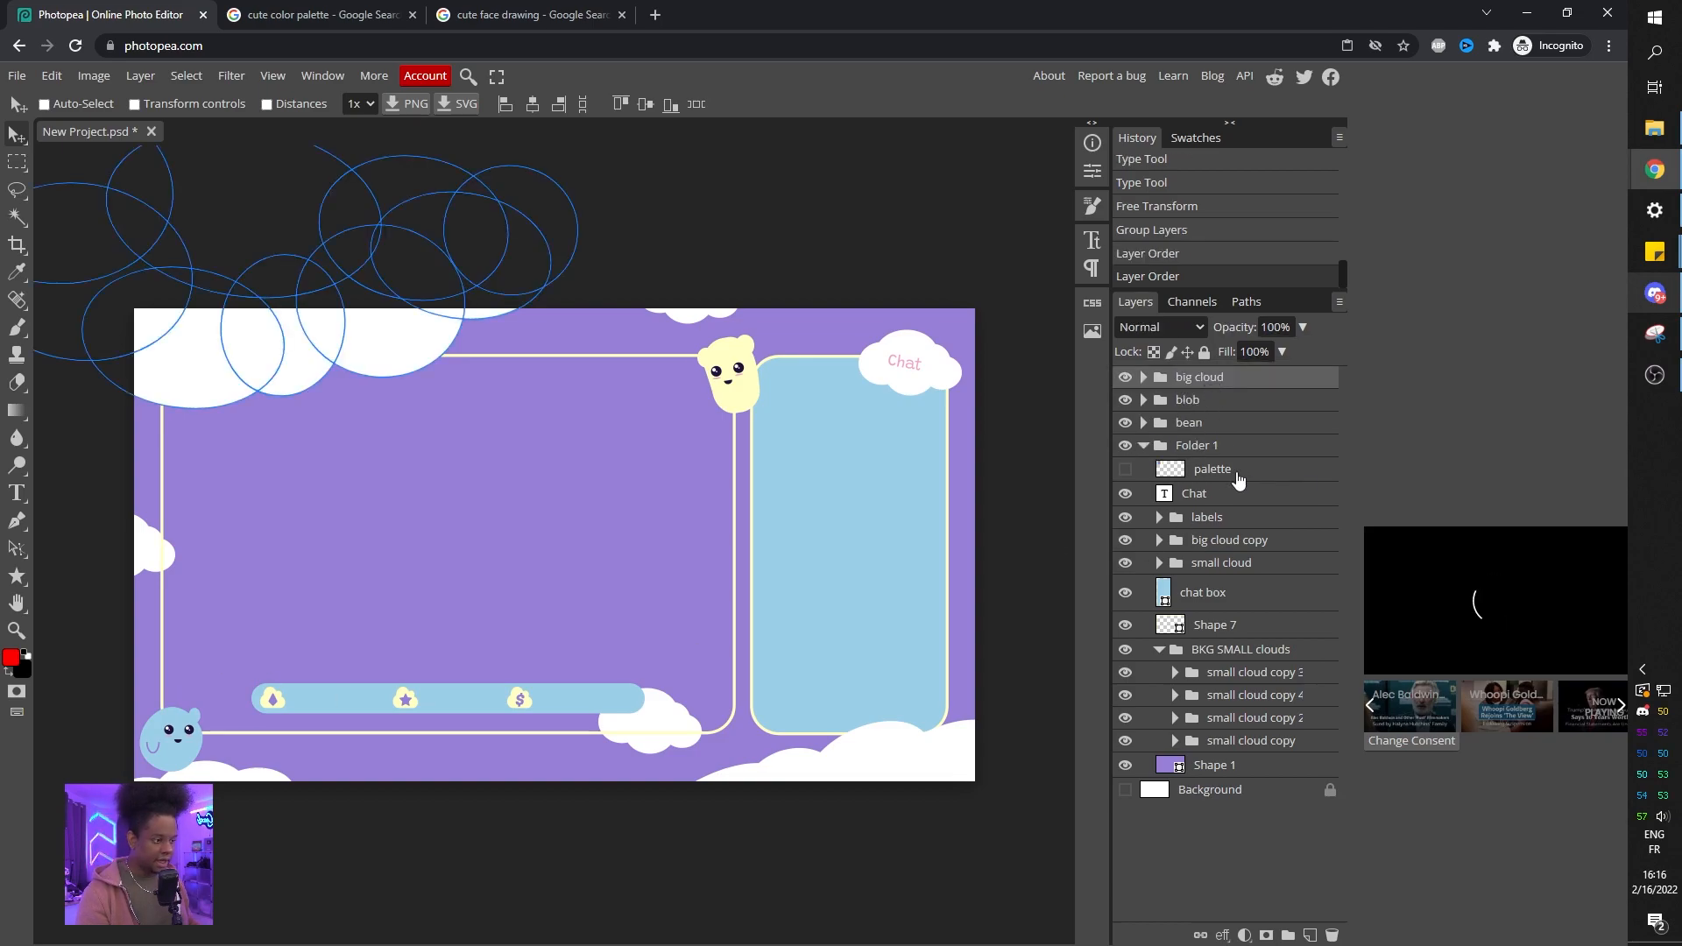
click(1205, 522)
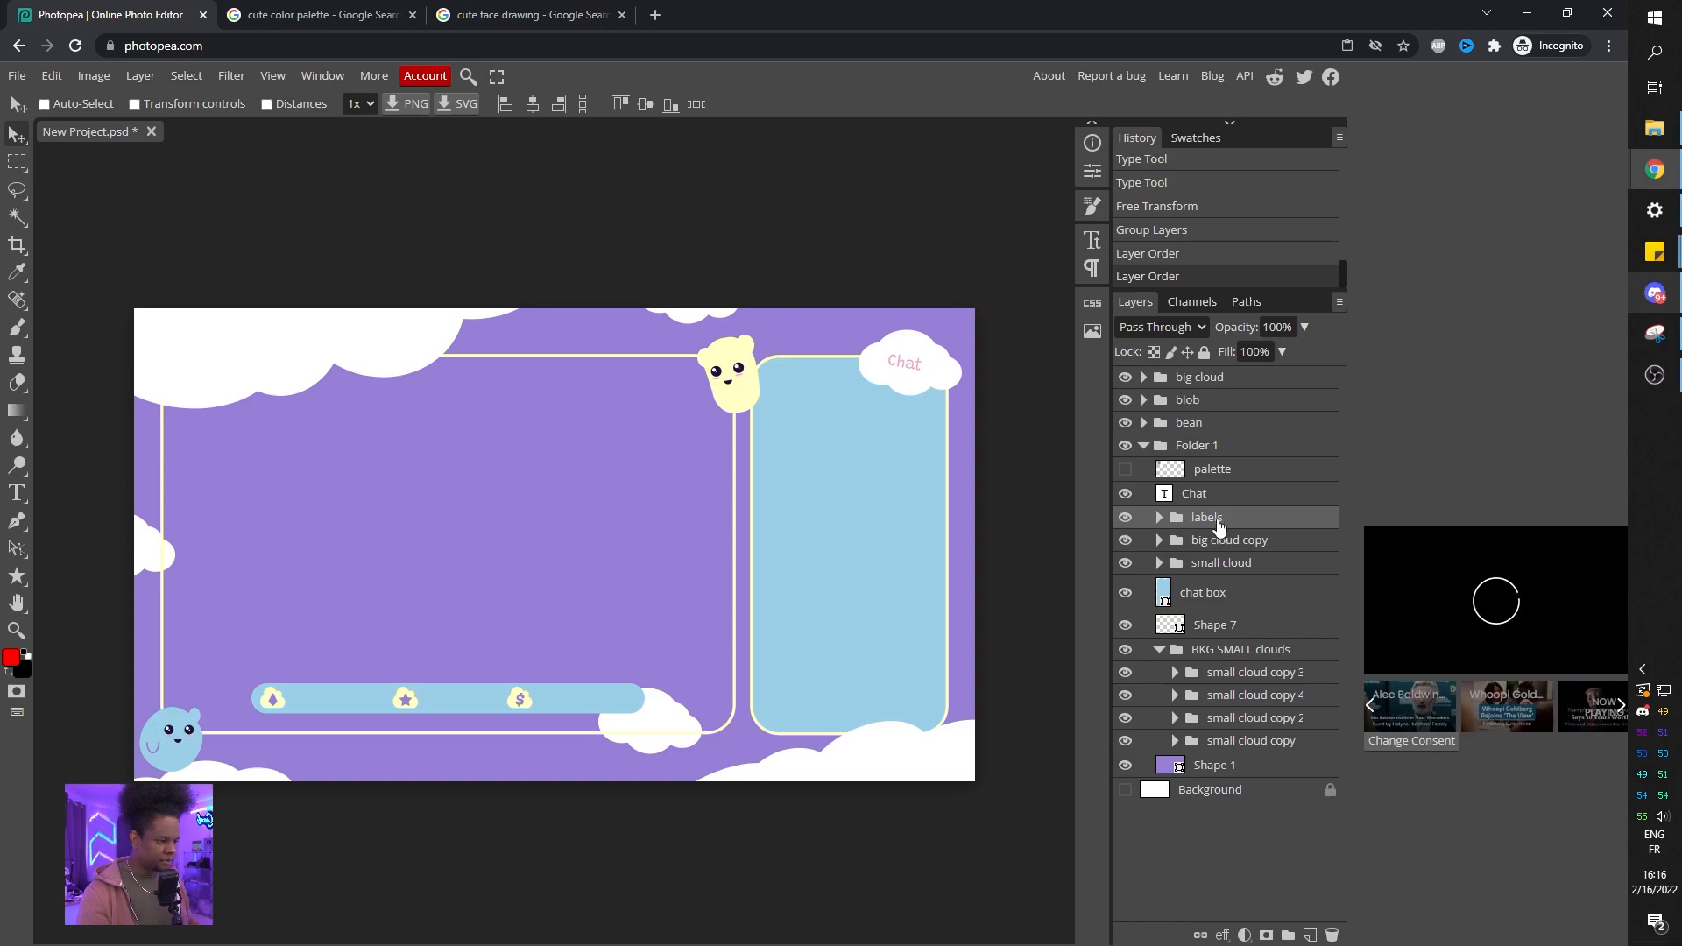
drag(1212, 525, 1213, 367)
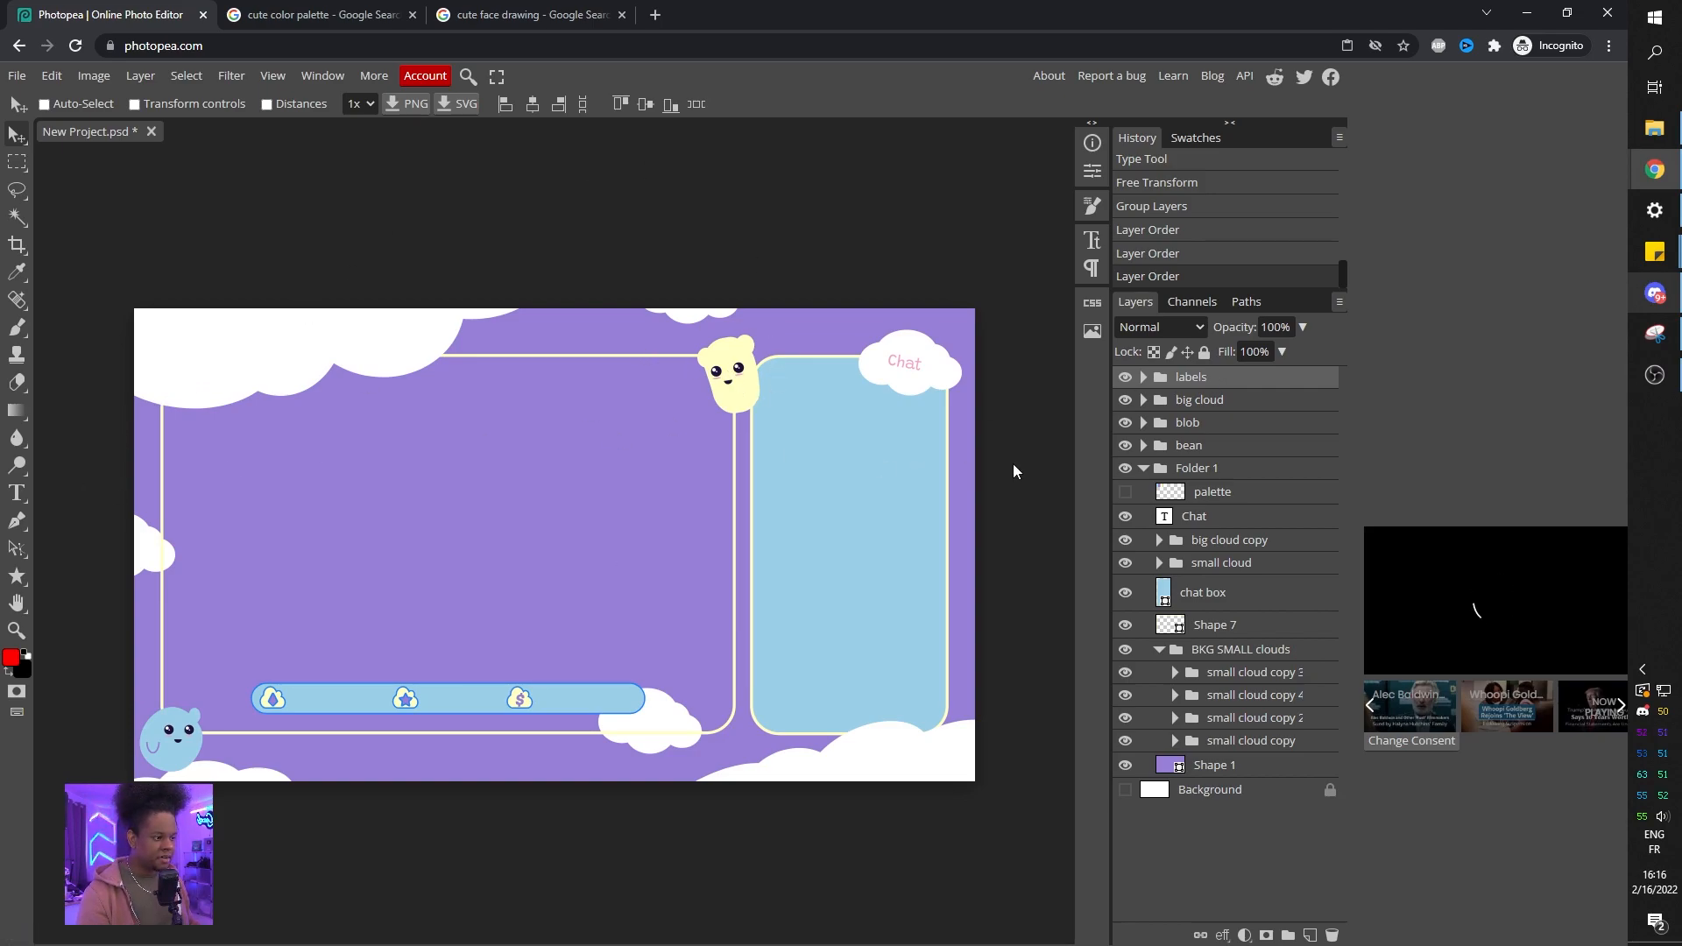
click(1145, 470)
click(1126, 471)
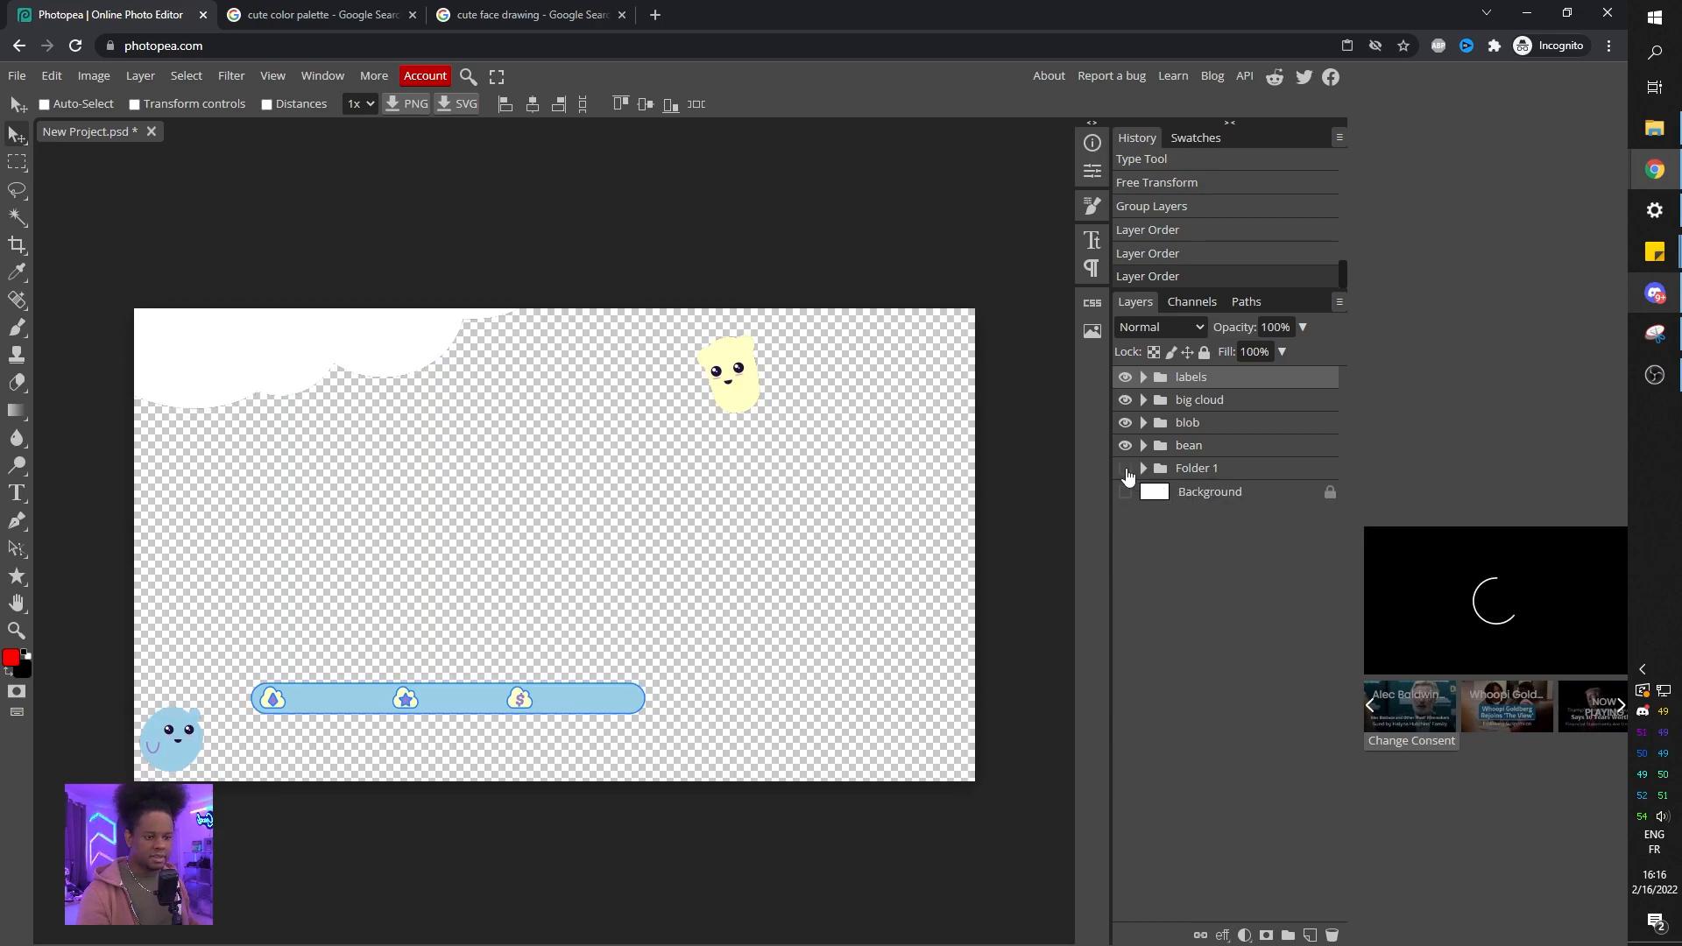
click(1125, 472)
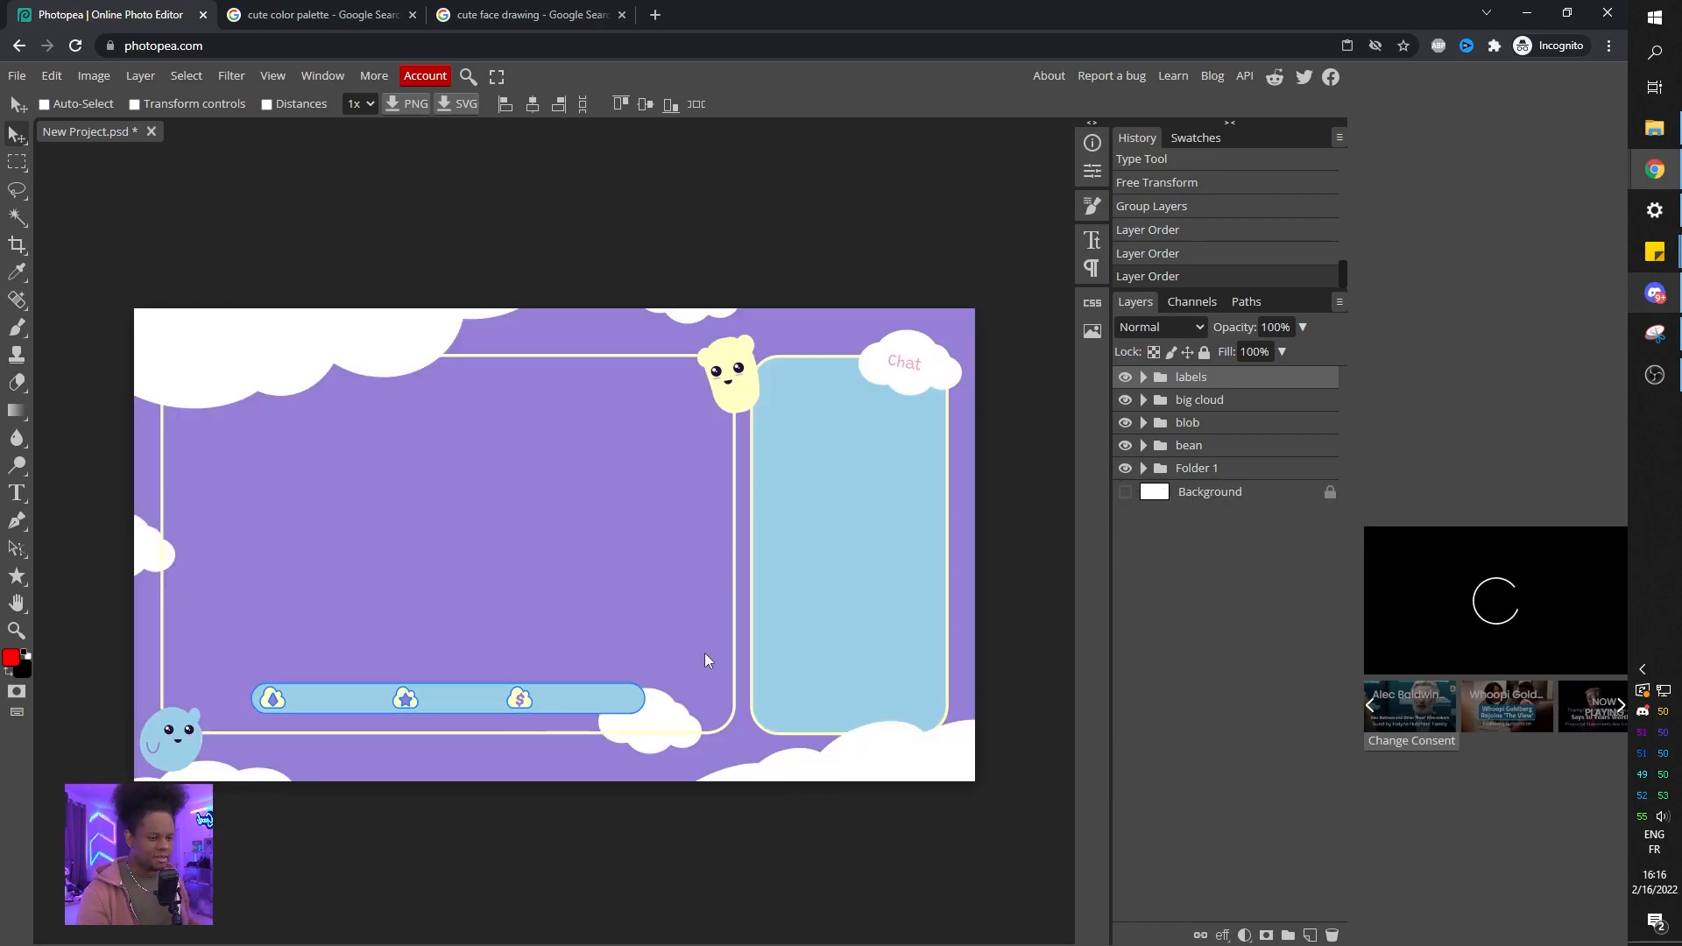
Rename the Shape 7 layer as camera window.
click(1143, 468)
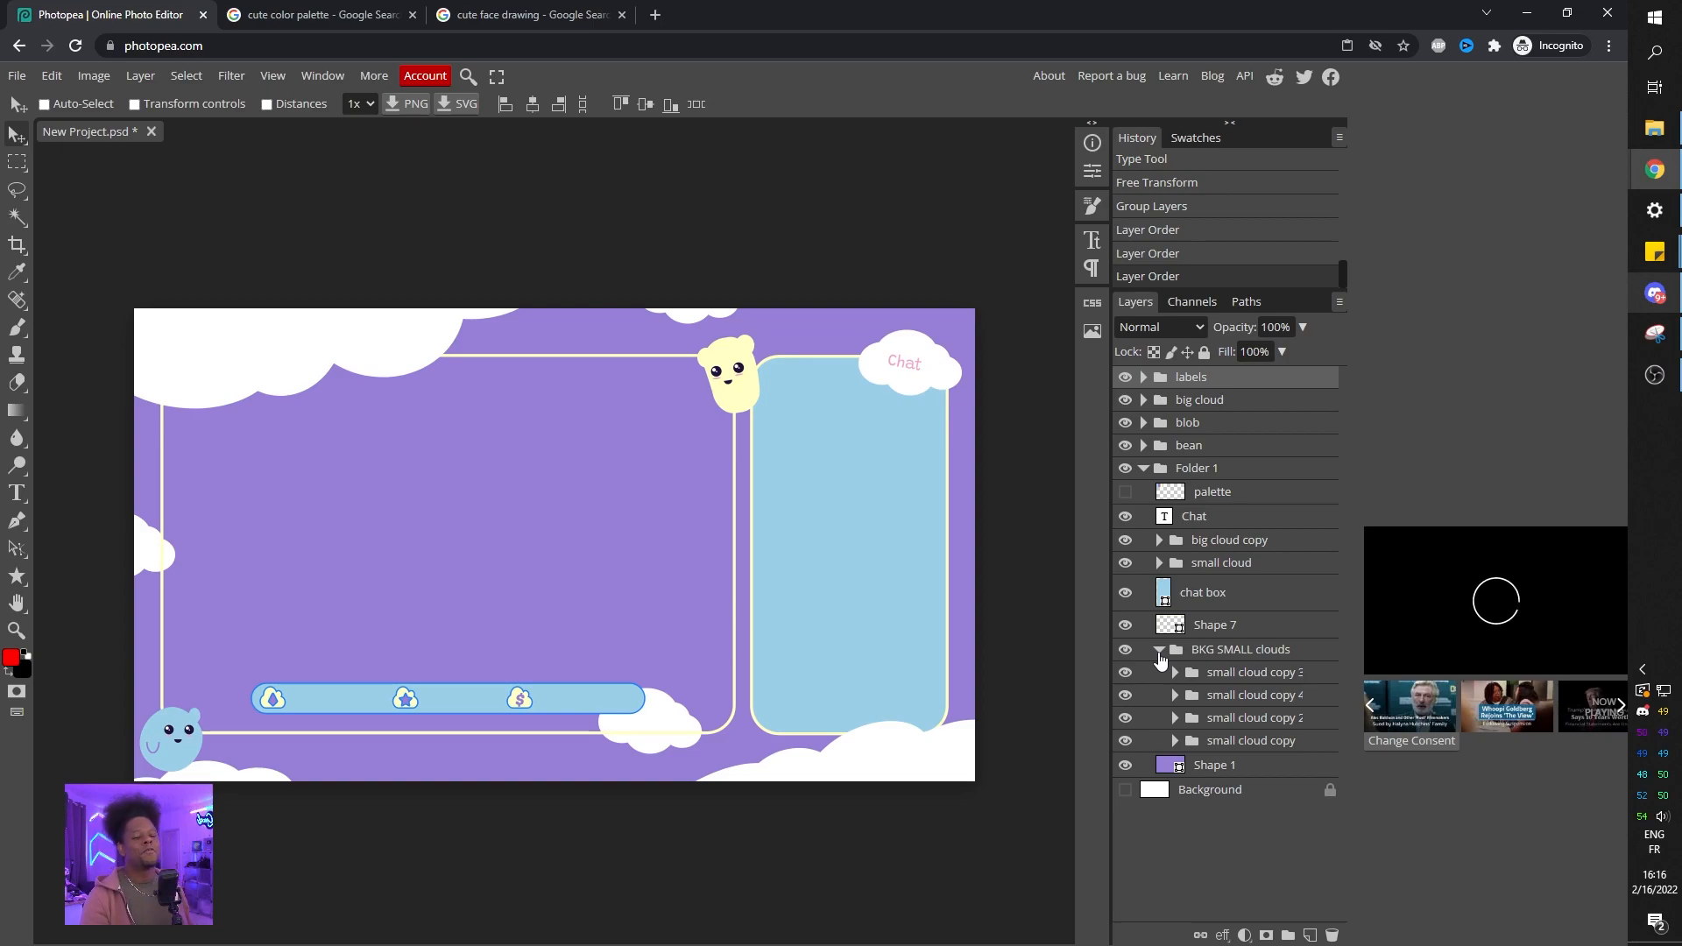
double_click(1216, 625)
text(camera)
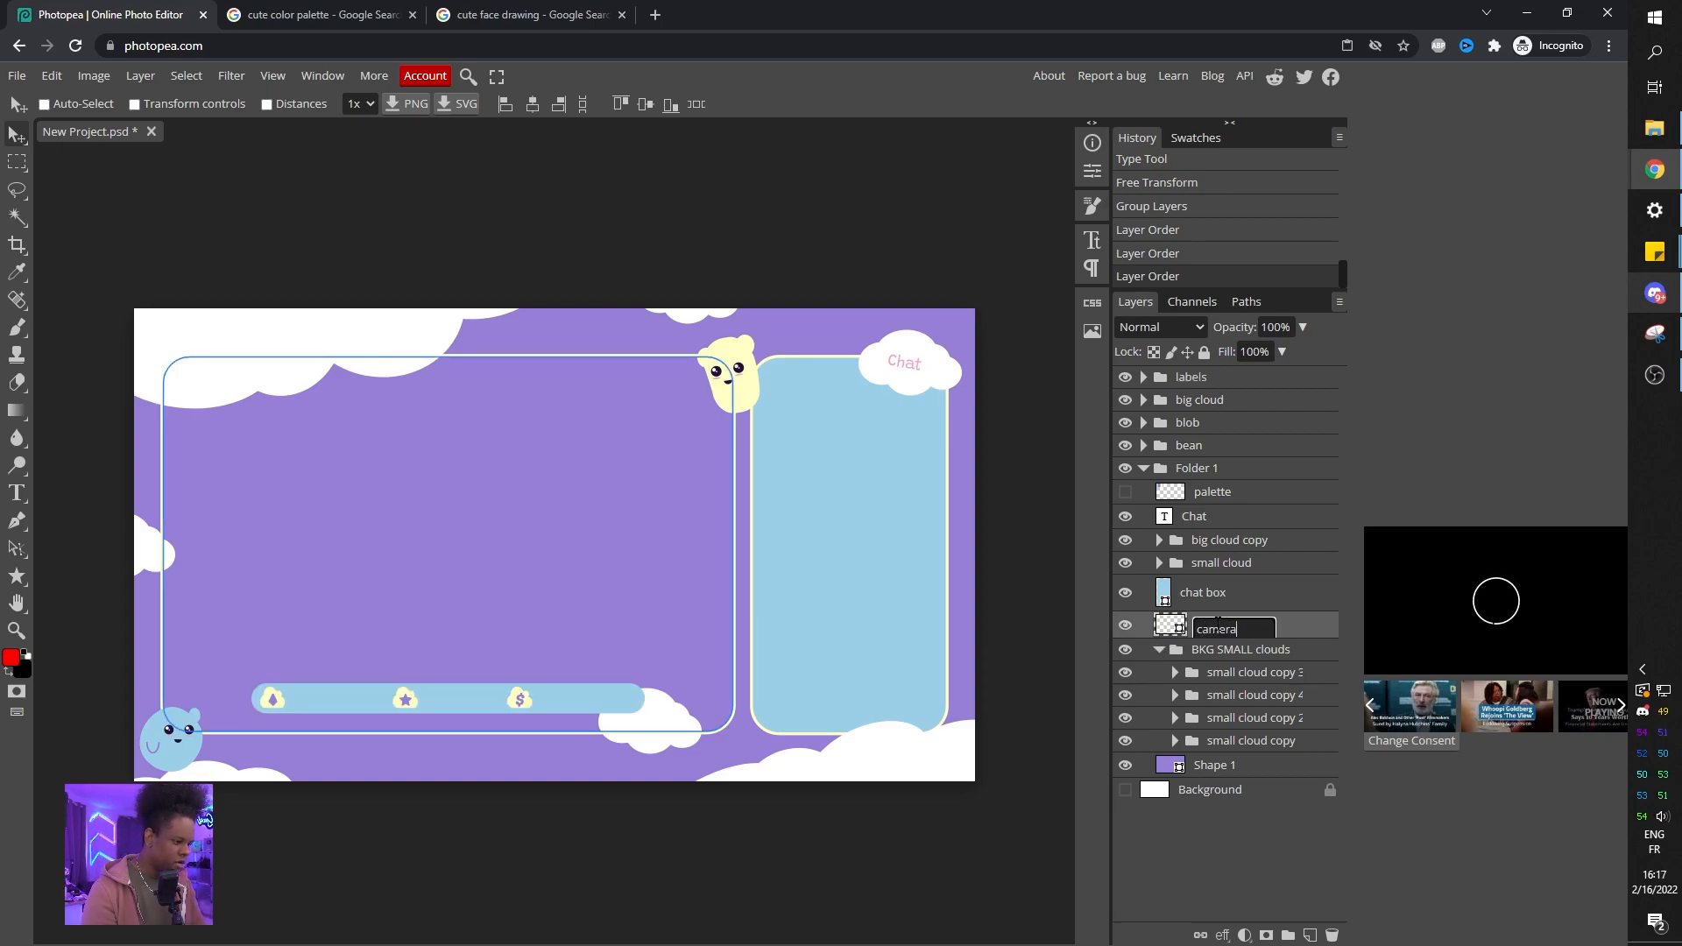
text( window)
key(Return)
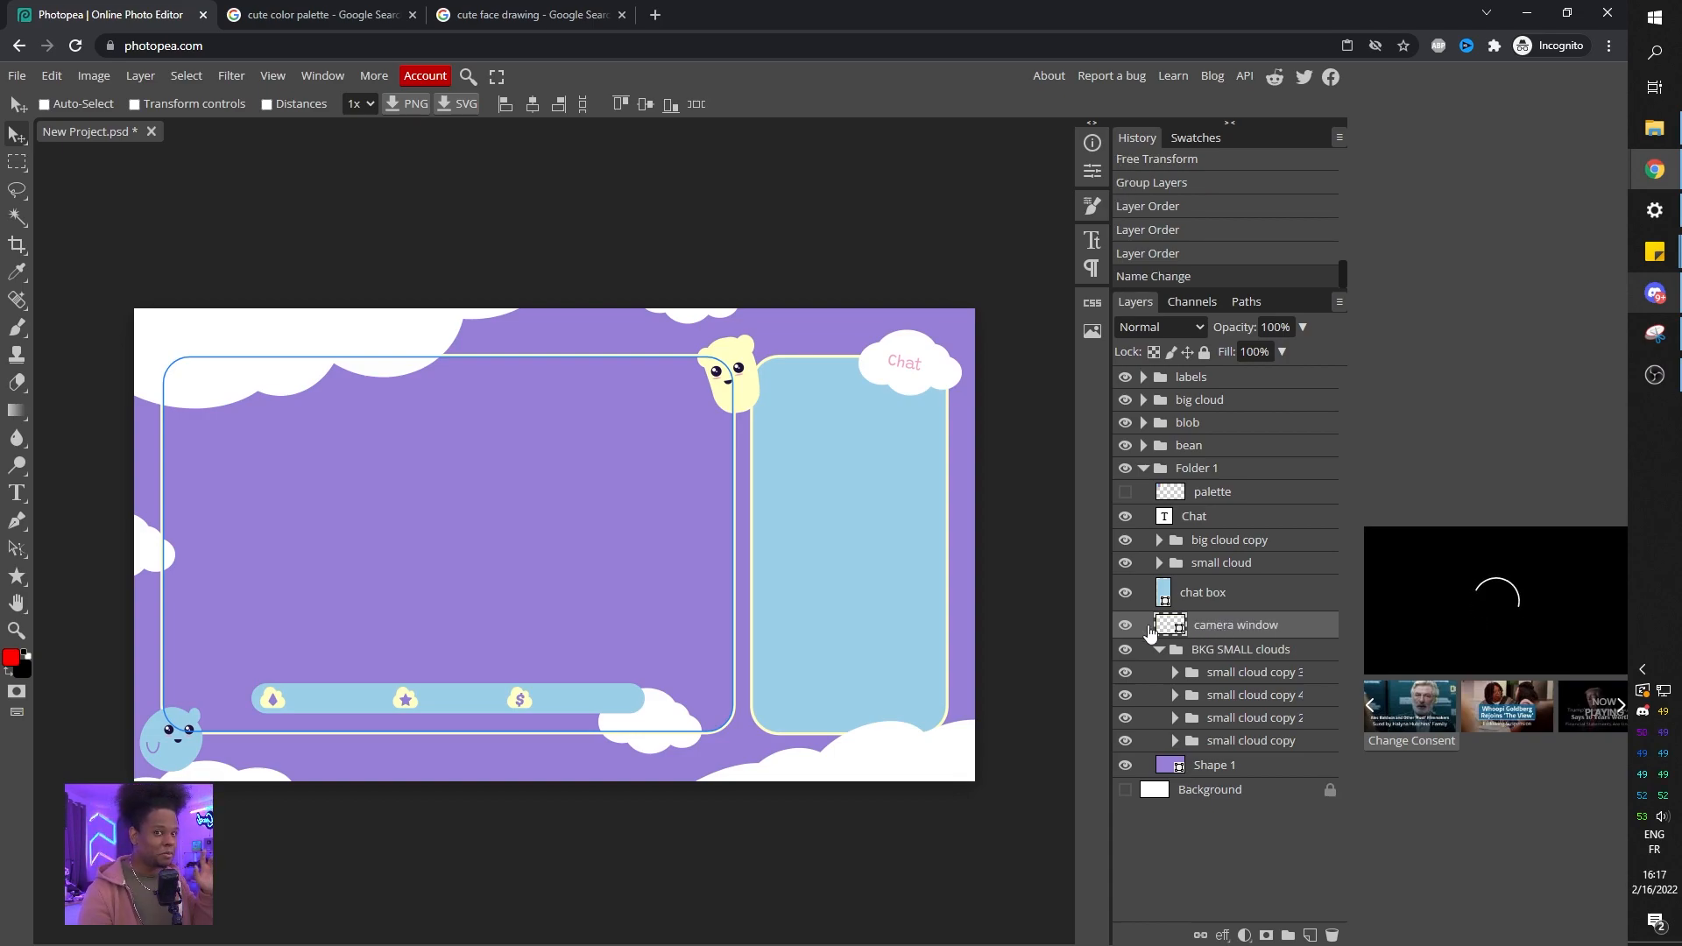
key(ctrl)
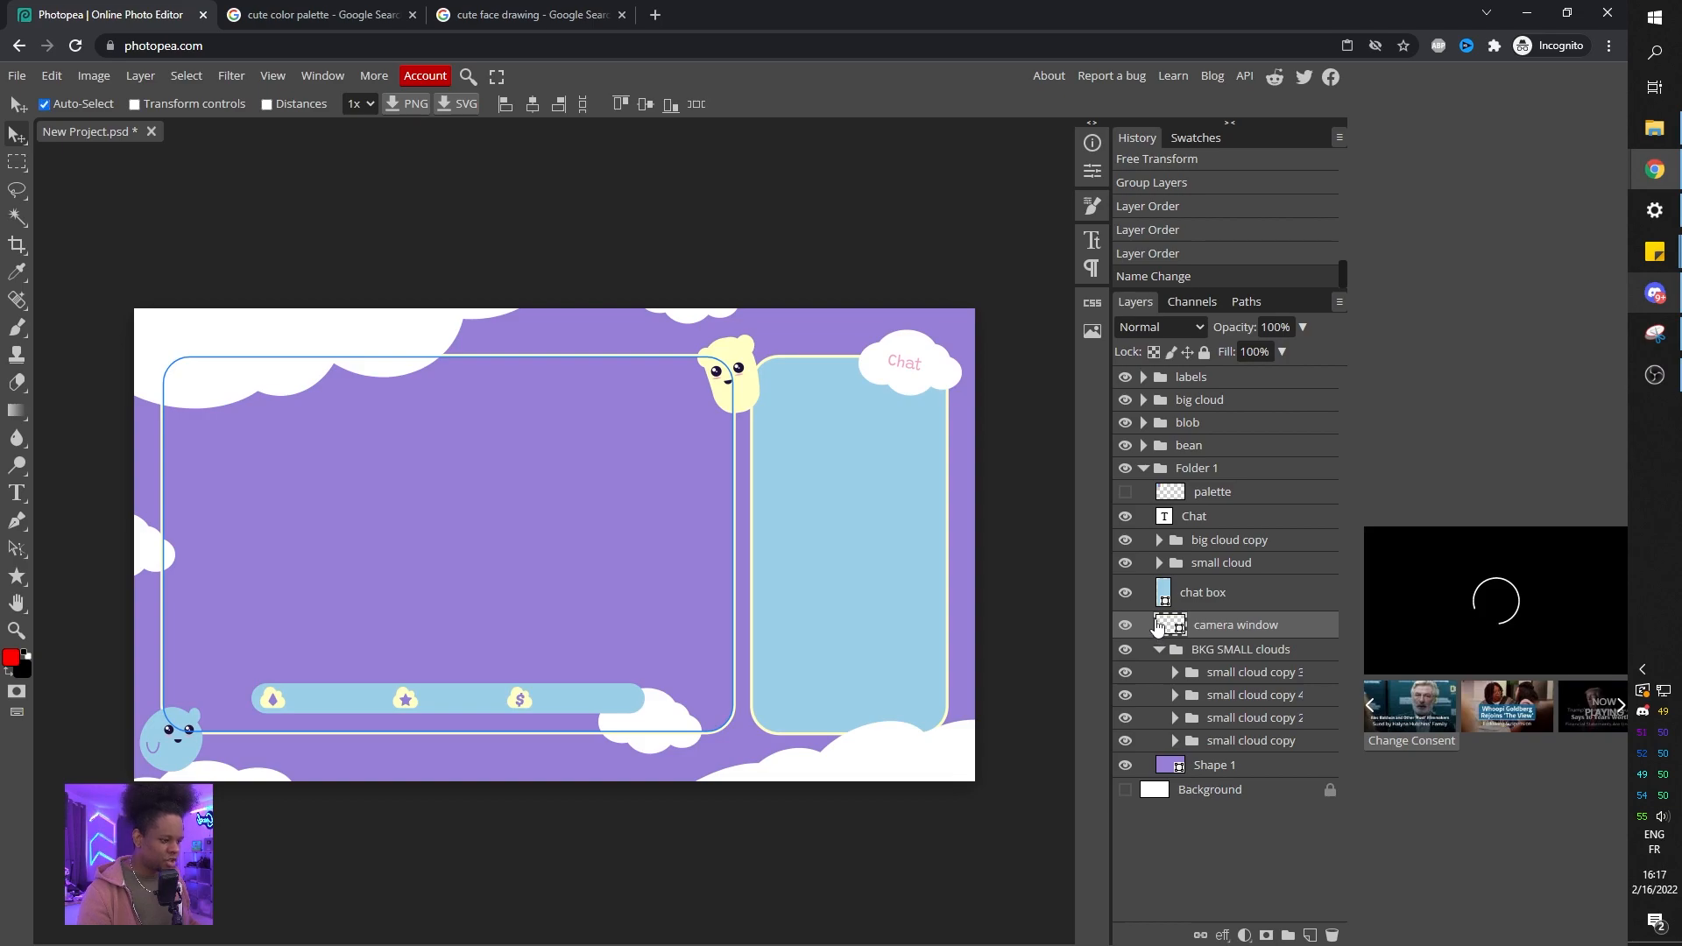
ctrl+click(1168, 627)
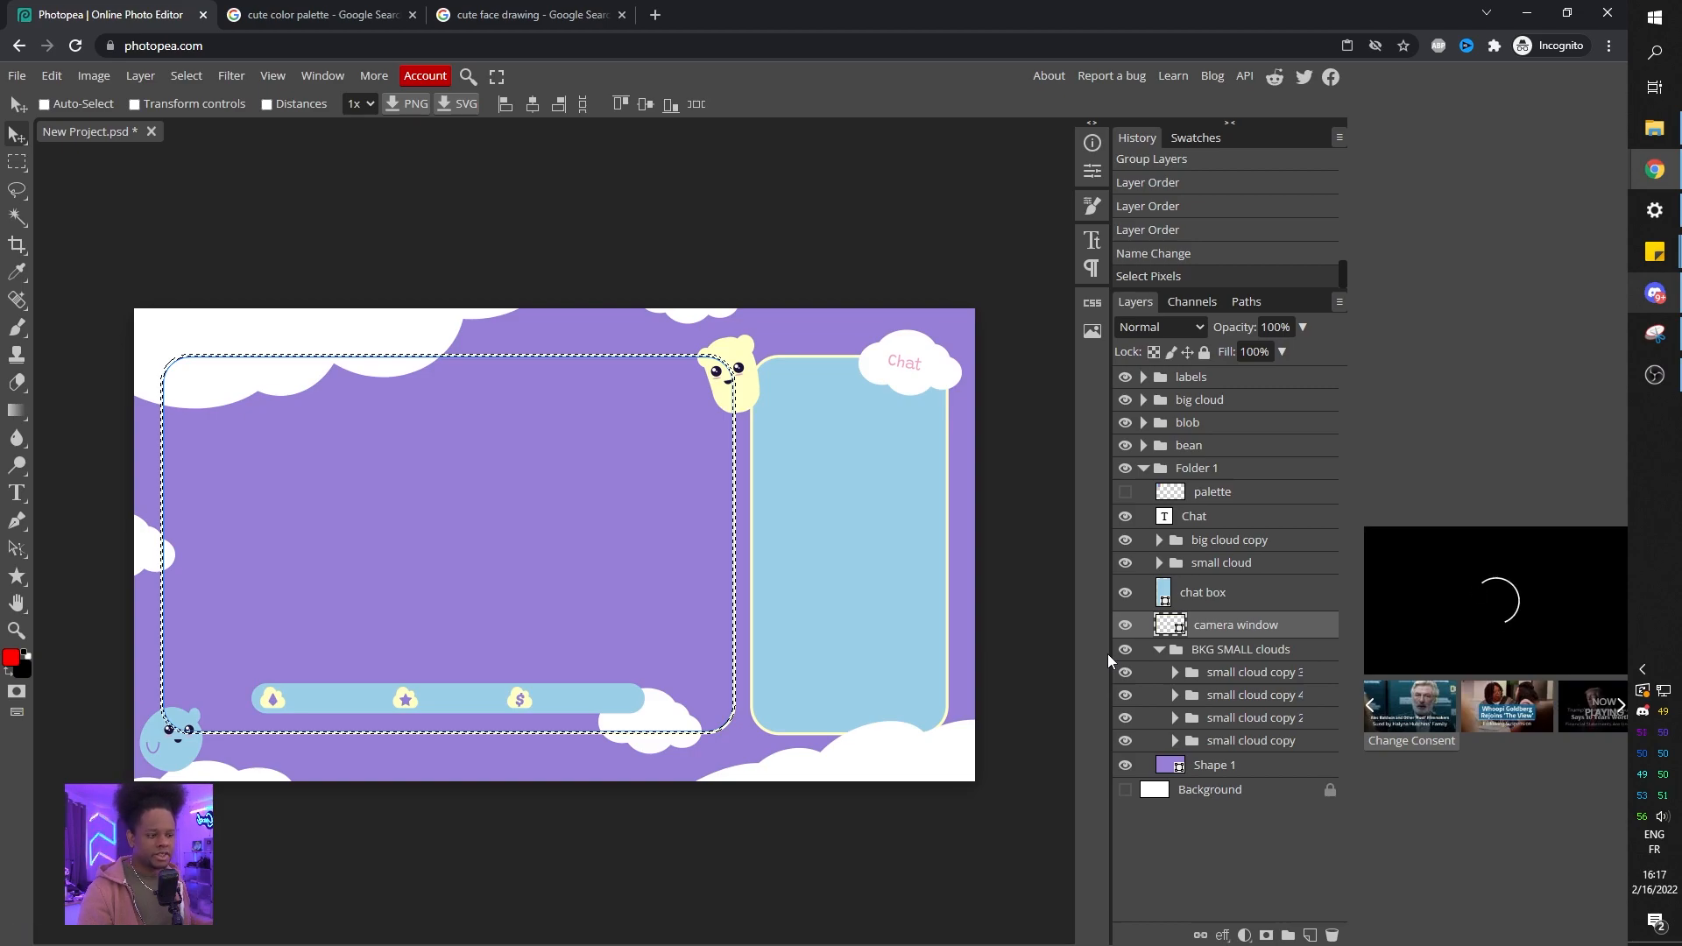
key(ctrl+d)
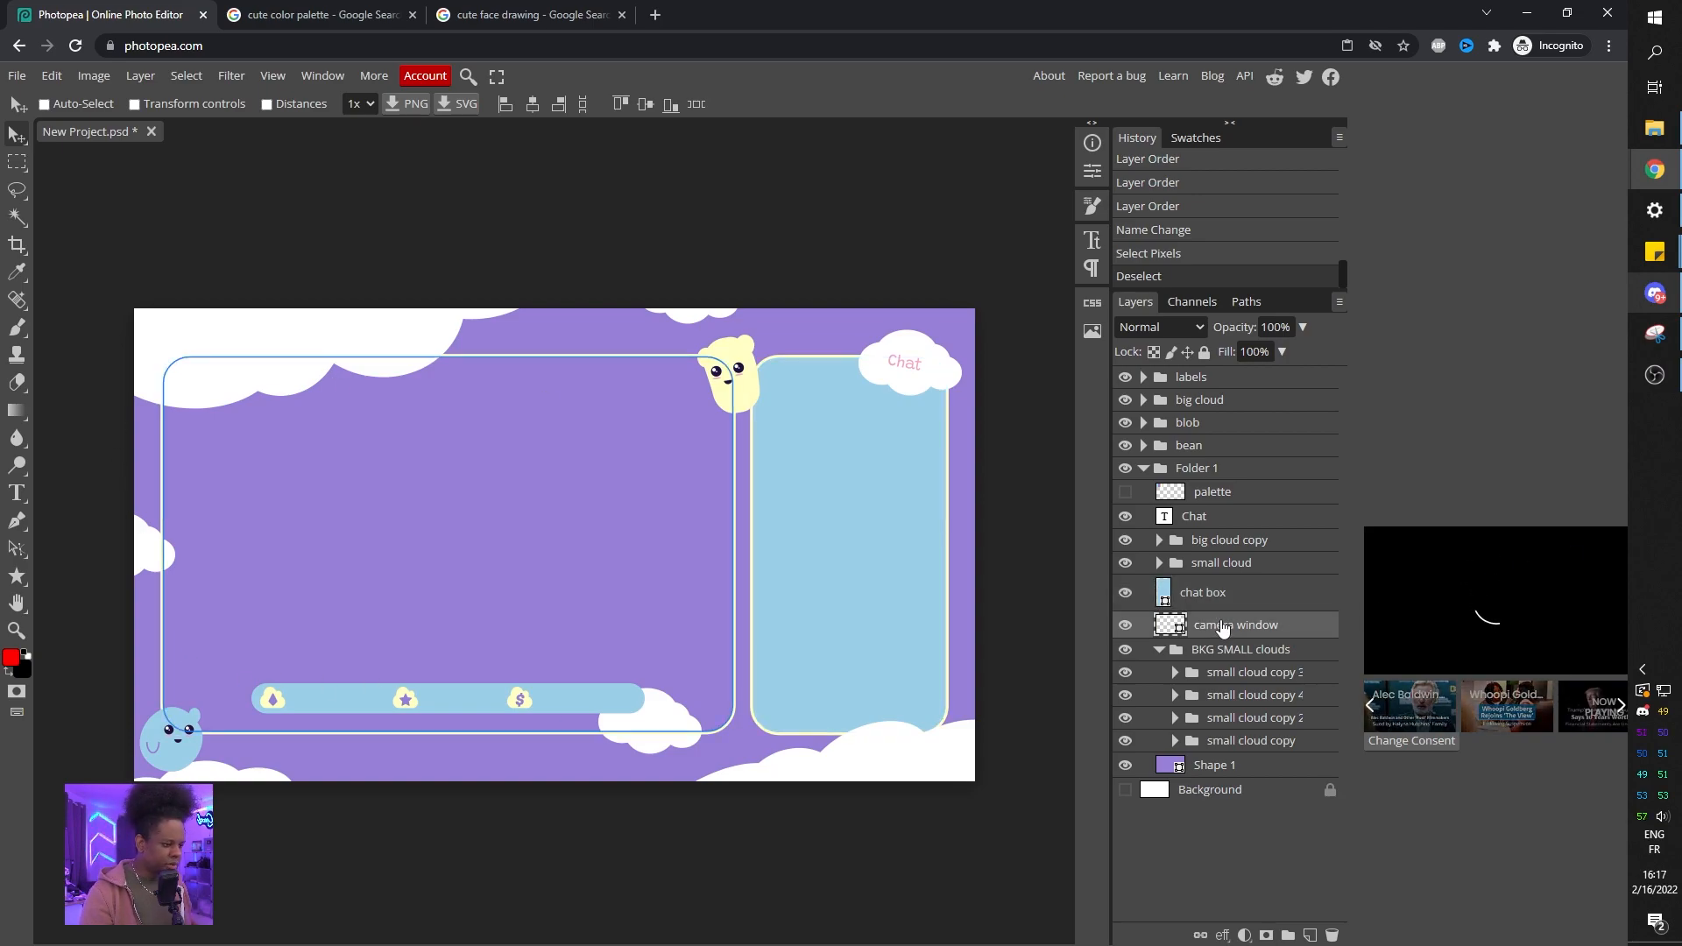
Duplicate the camera window layer and give the copy a light blue fill with no stroke.
key(ctrl+j)
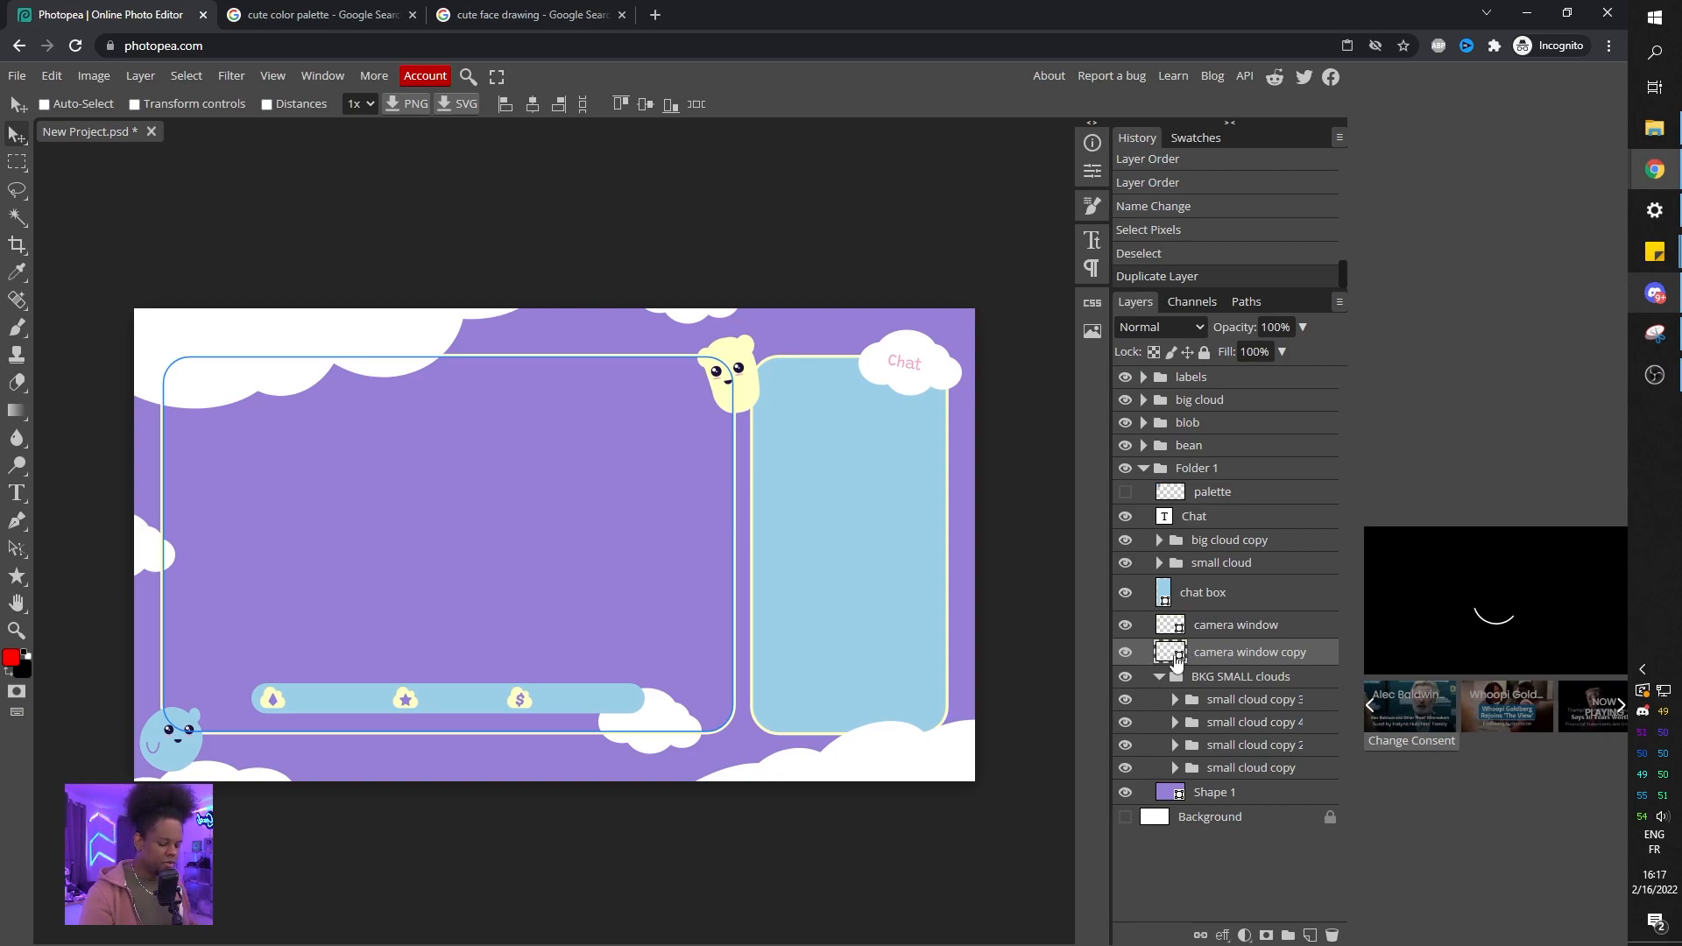
key(u)
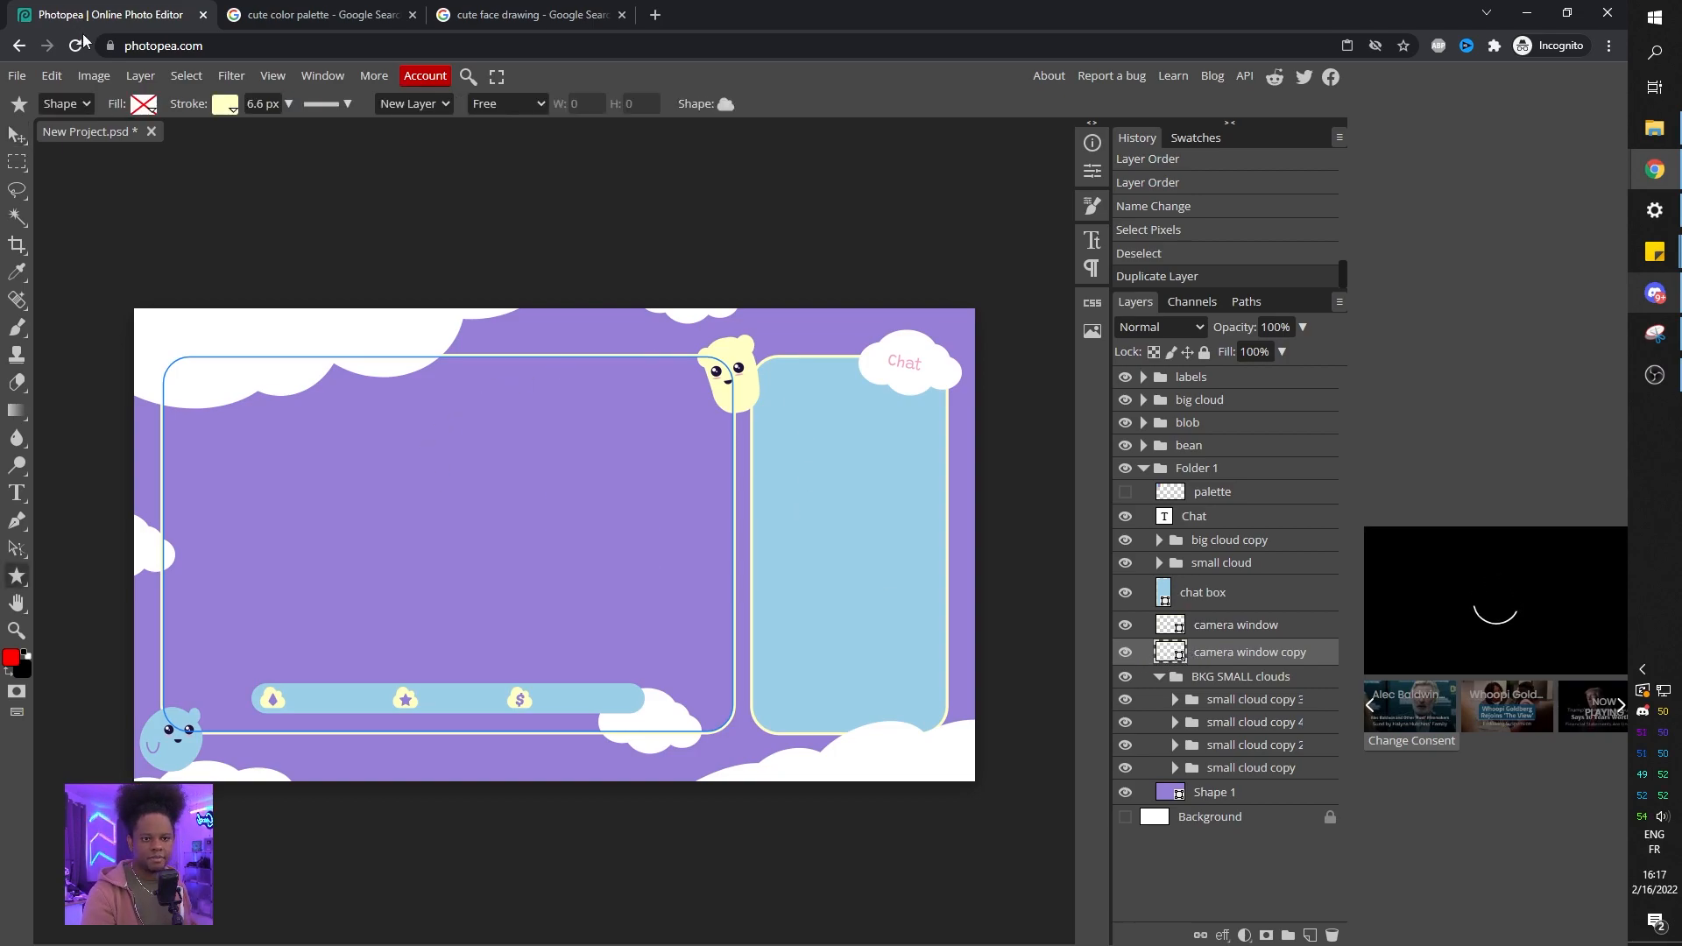
click(144, 104)
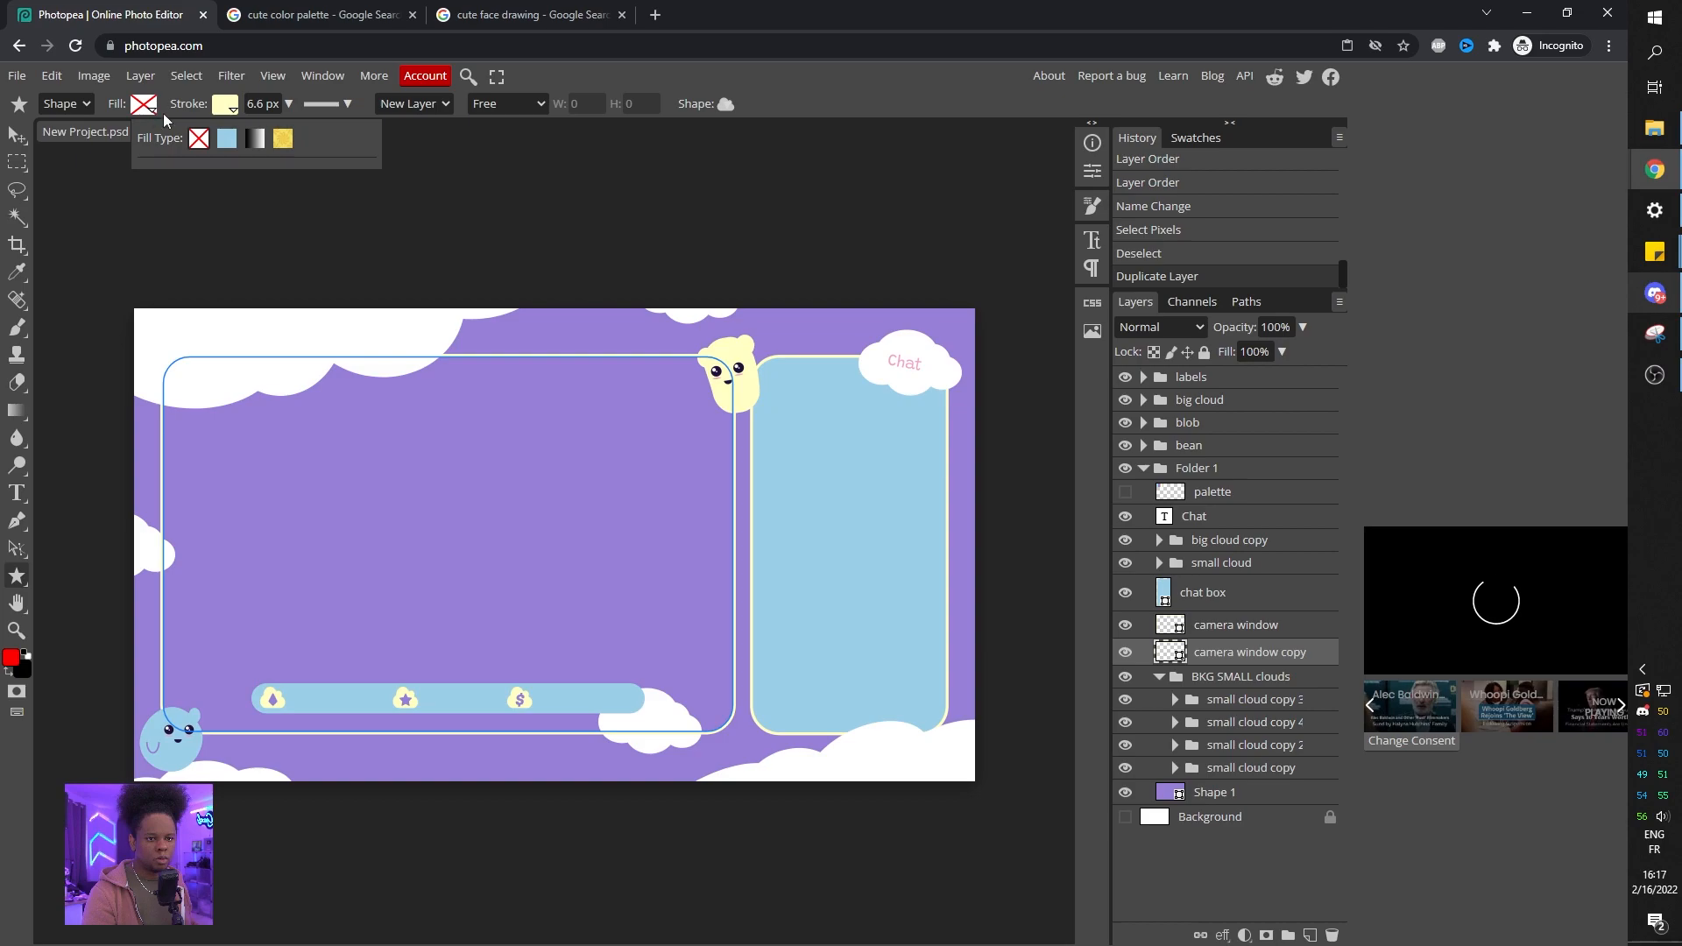
click(228, 138)
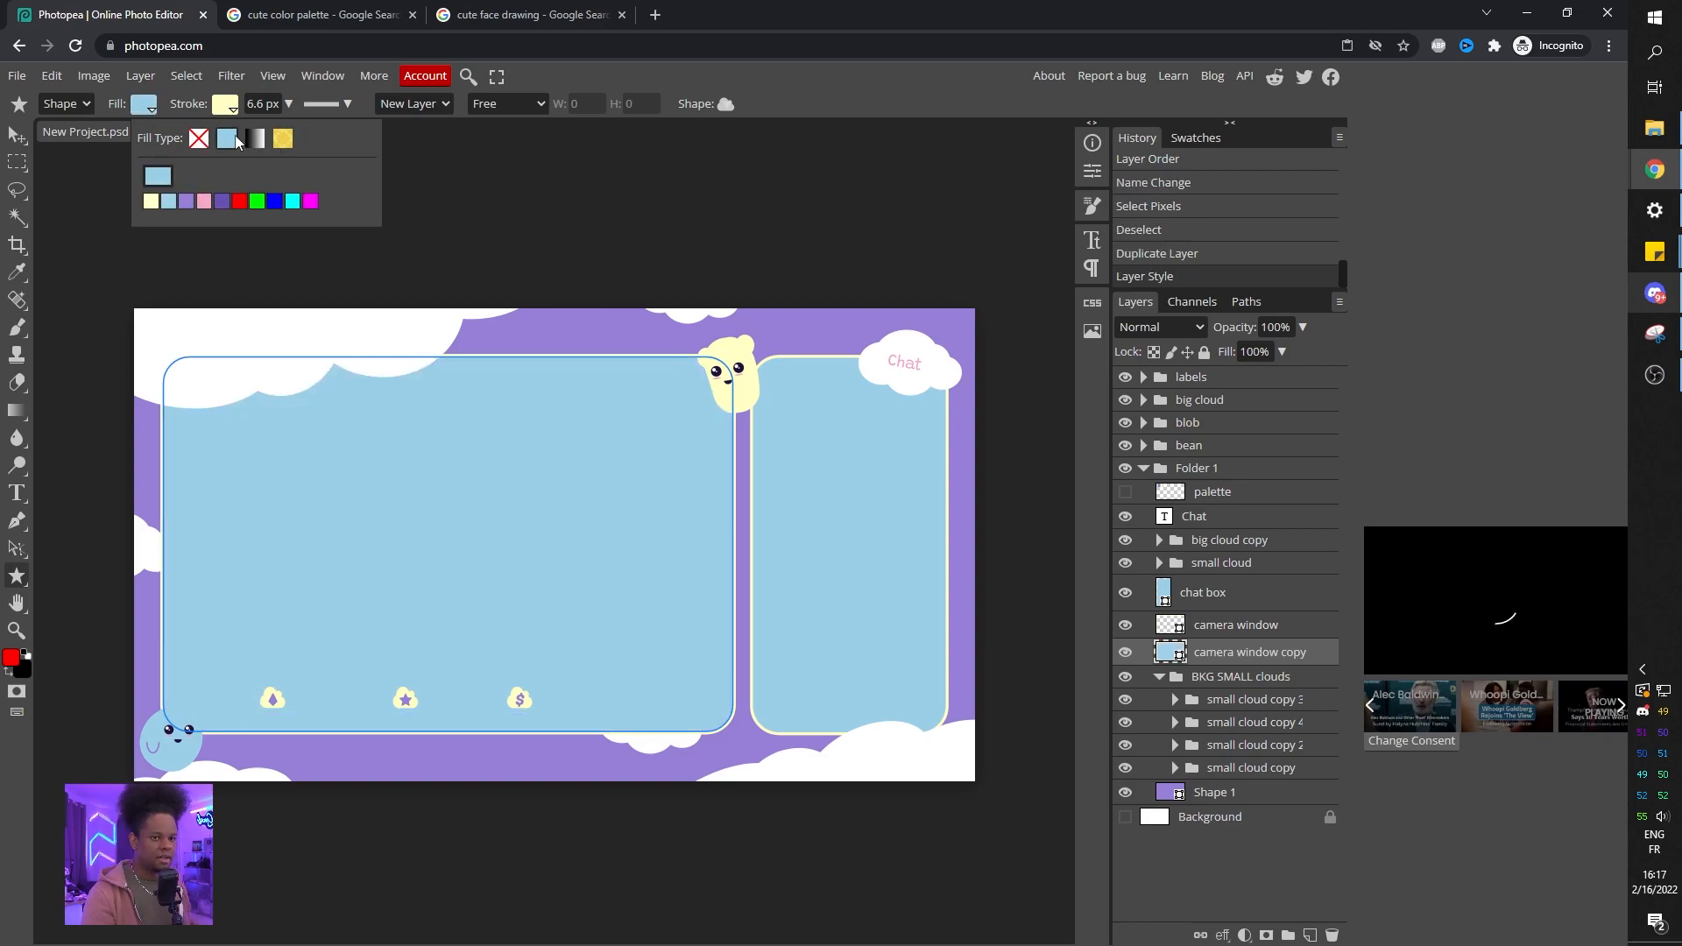
click(227, 106)
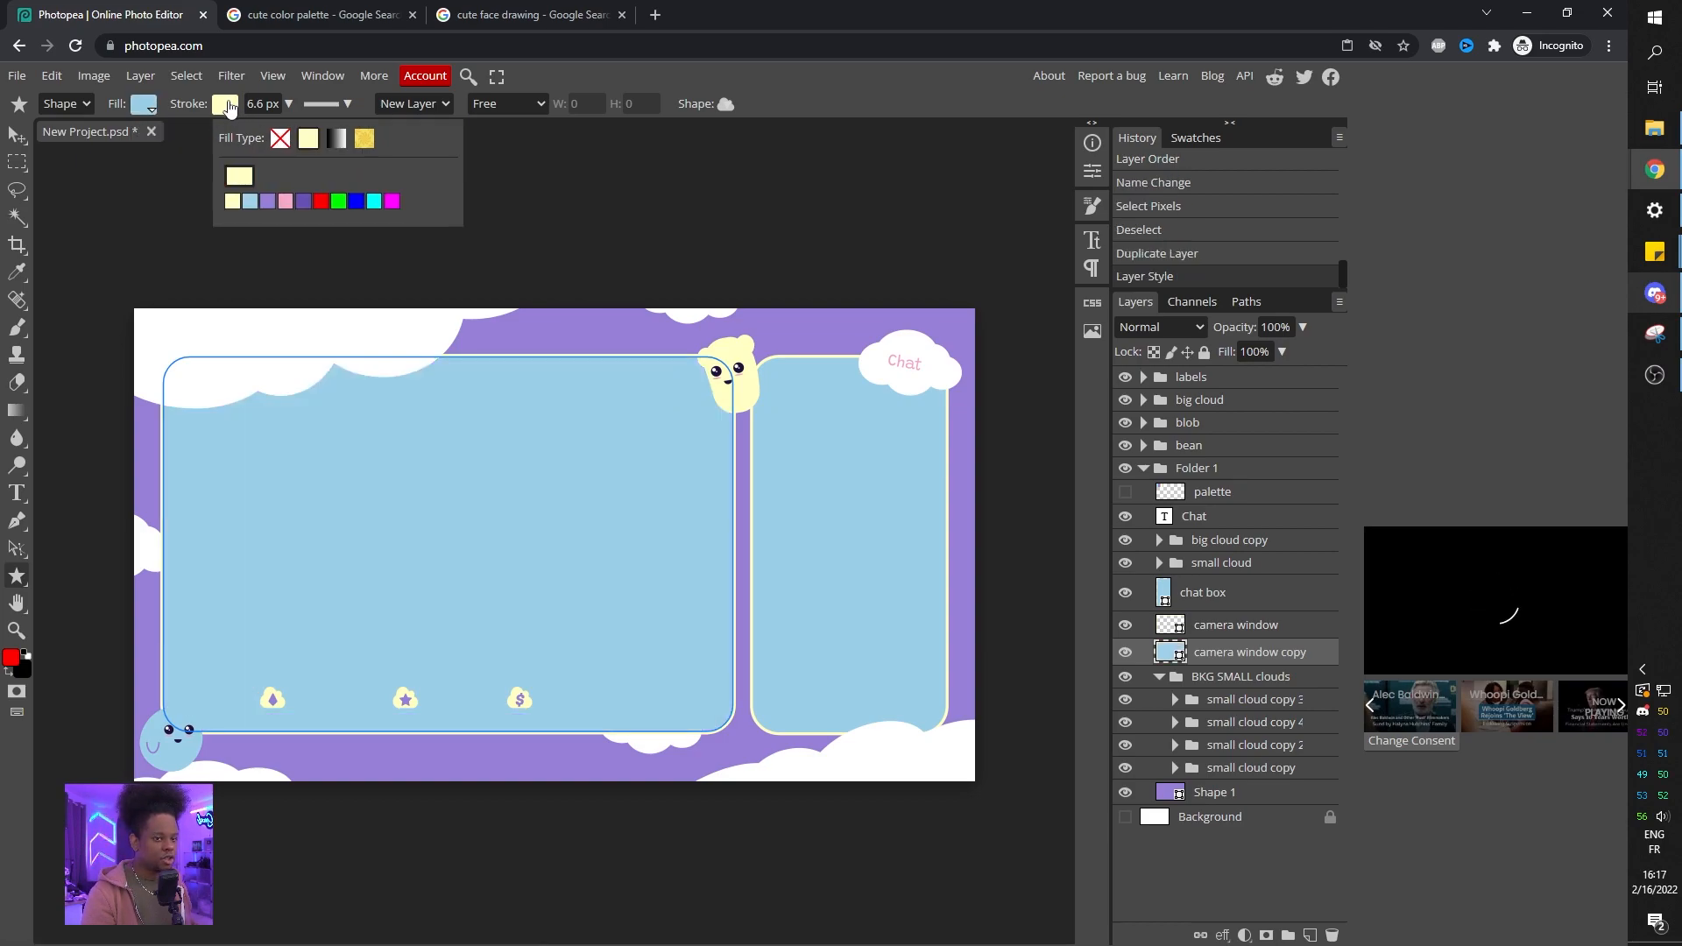
click(280, 140)
Load the filled copy's shape as a selection, hide the copy and show the camera window outline.
click(1222, 626)
click(1126, 628)
click(1126, 627)
click(1126, 627)
click(1126, 627)
click(1126, 627)
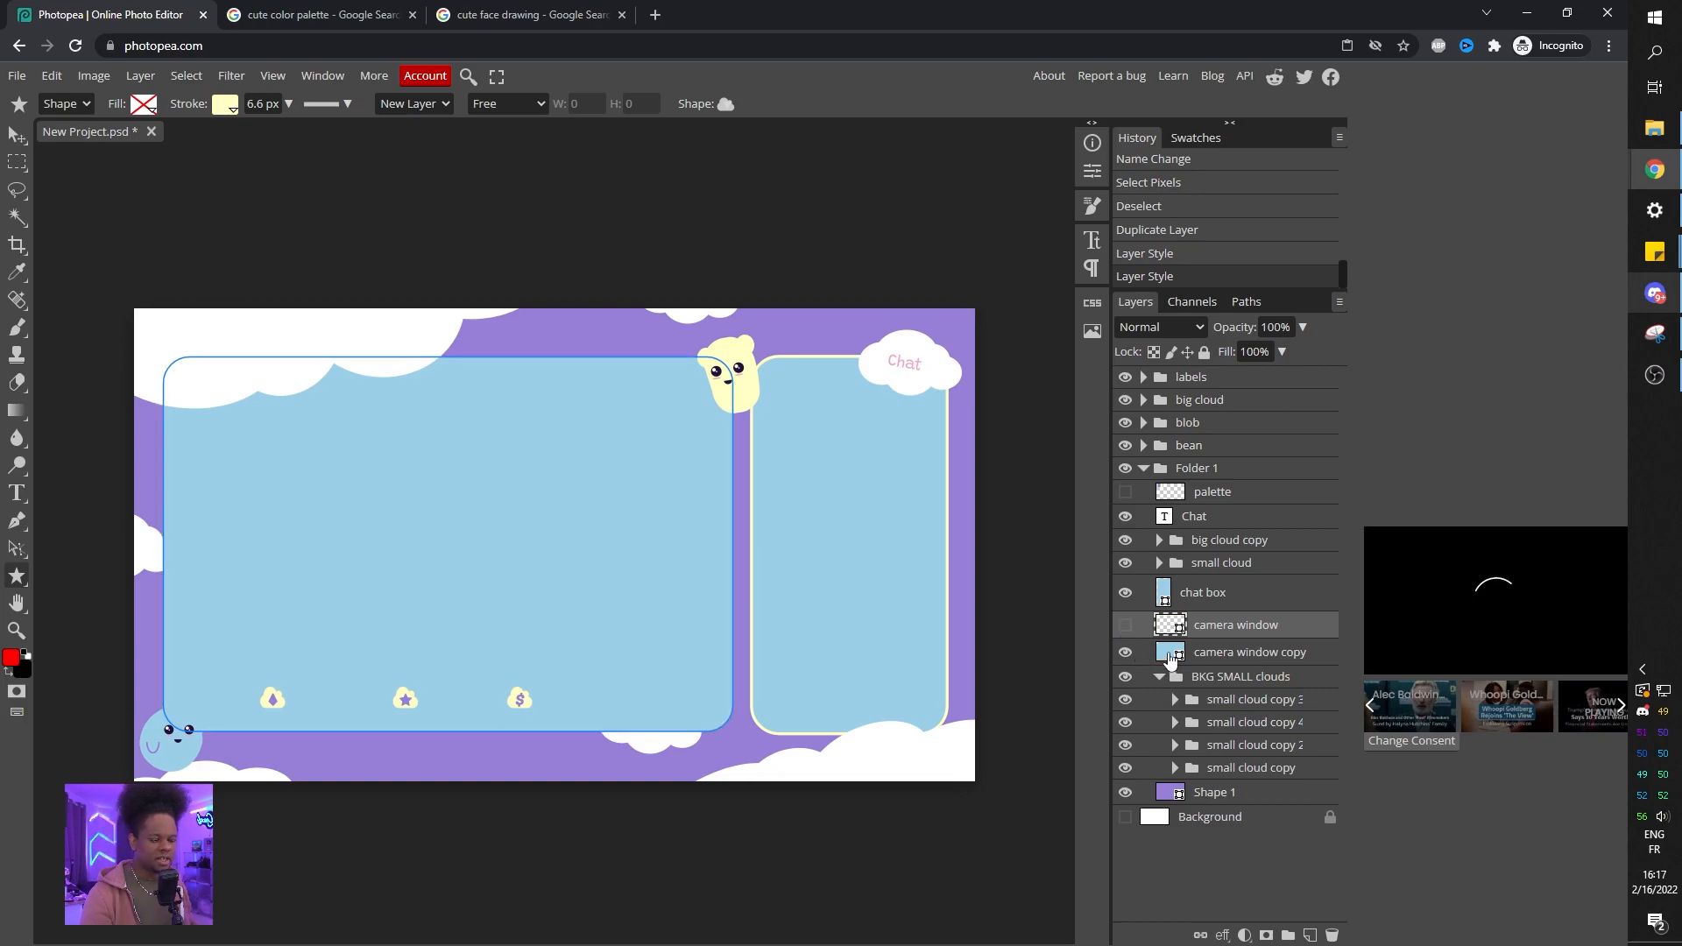
ctrl+click(1171, 654)
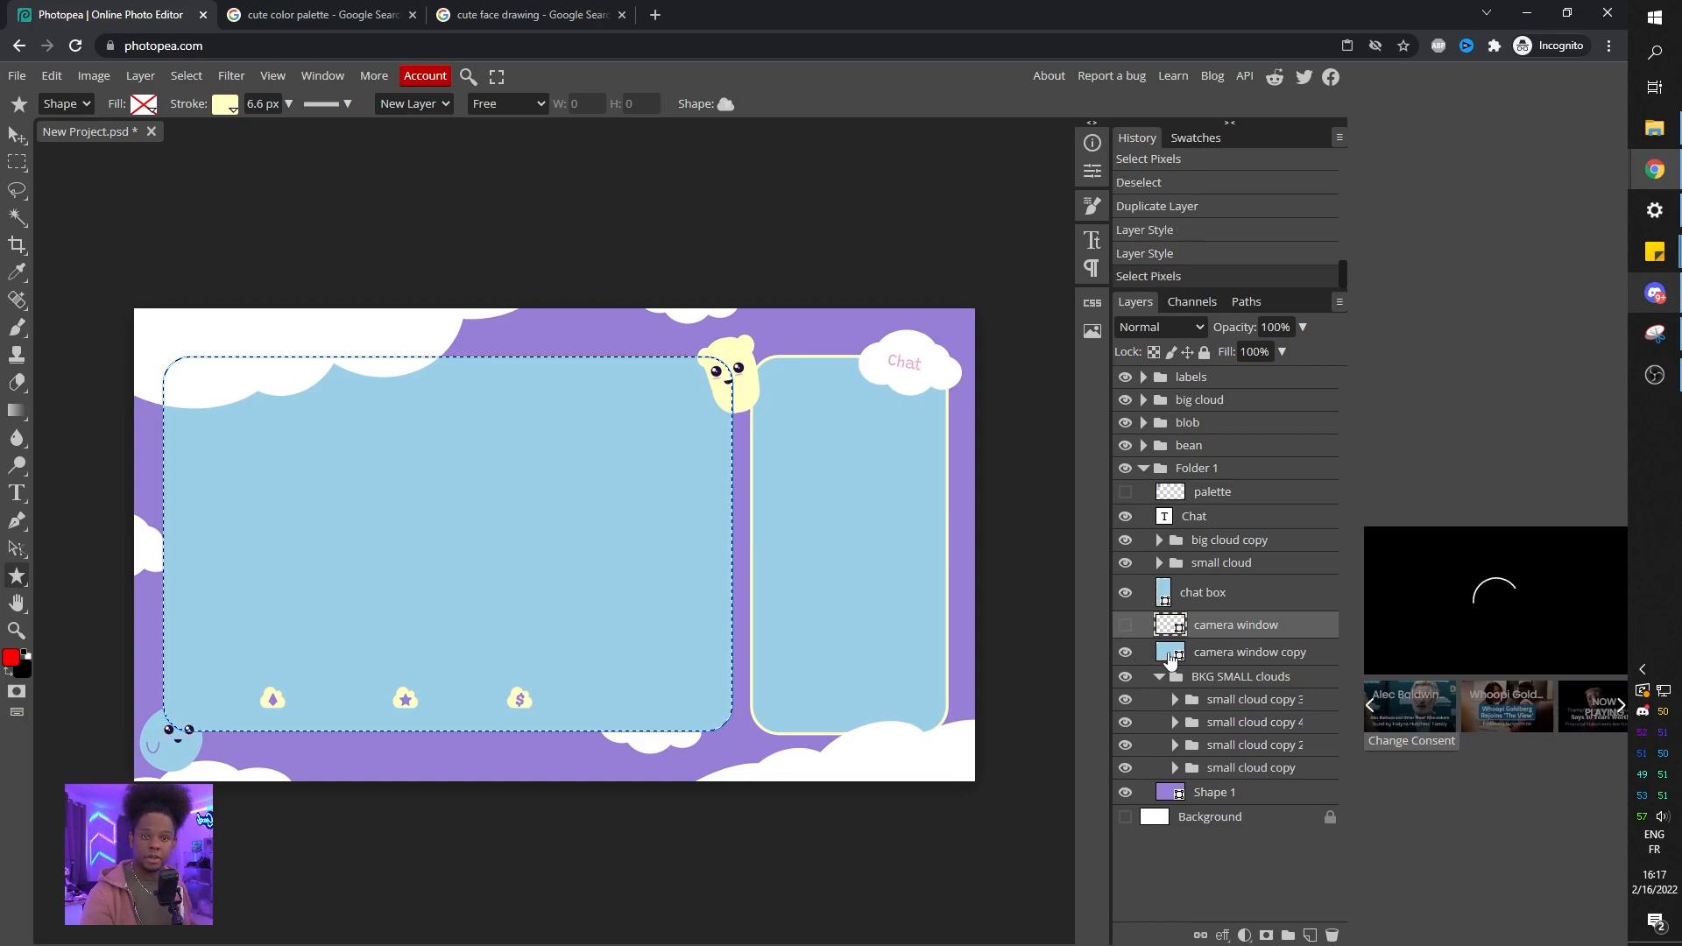
click(1126, 654)
click(1126, 626)
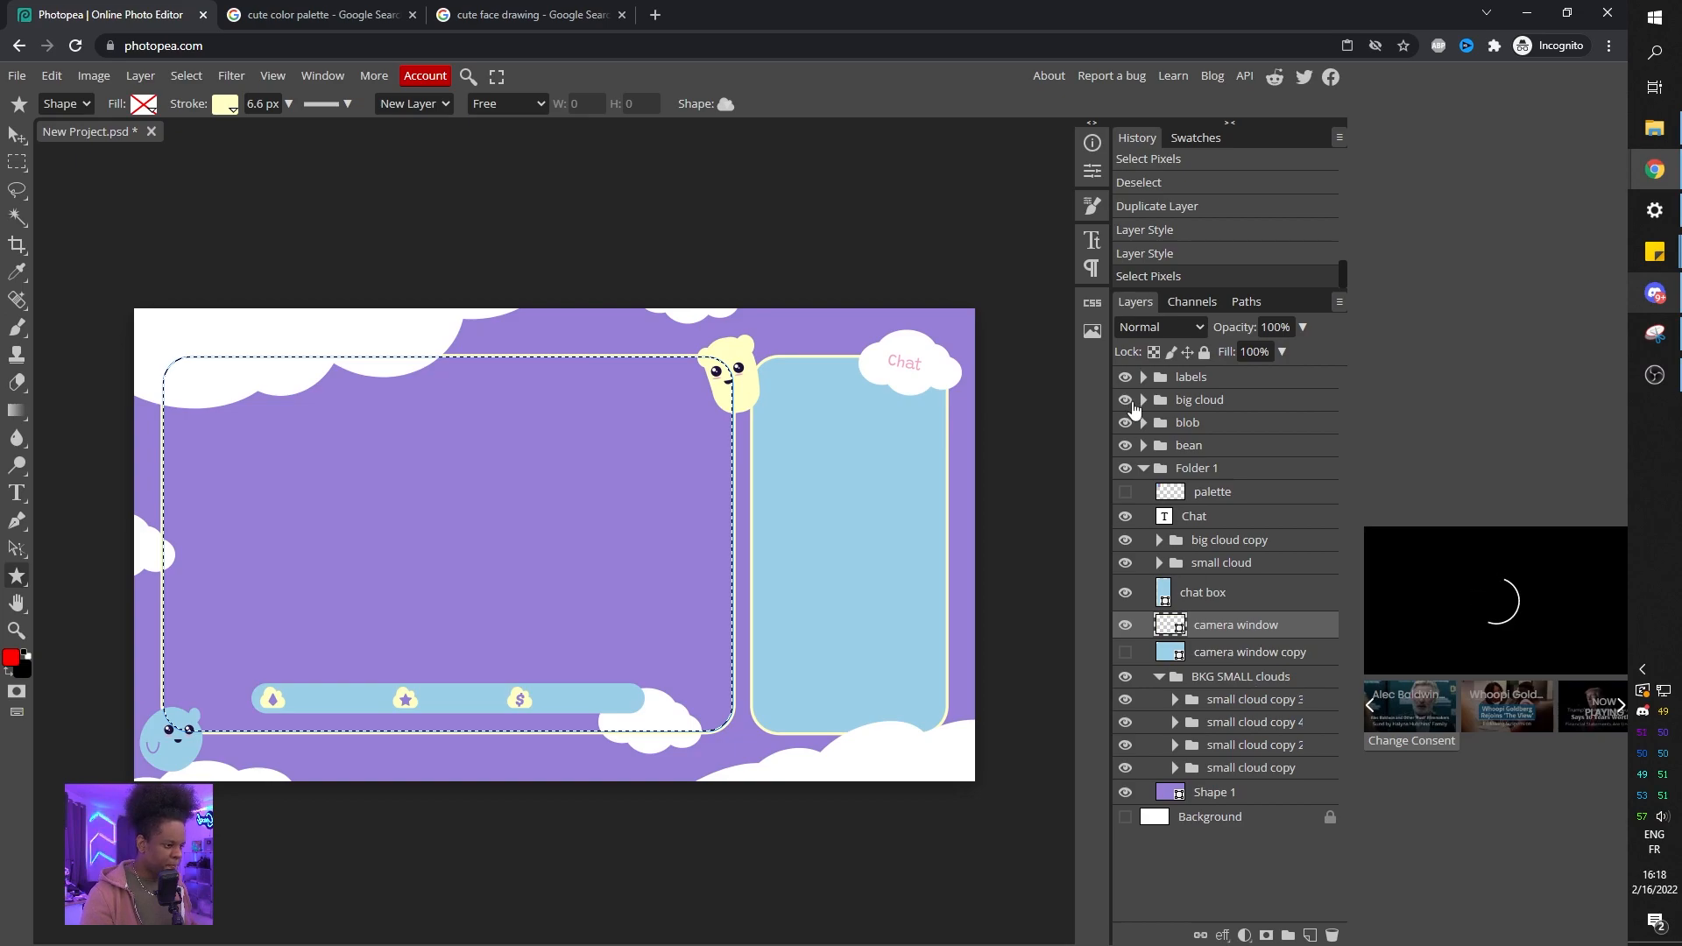
Add a layer mask to Folder 1 from the selection and invert it to cut out the camera window.
click(1215, 473)
click(1143, 469)
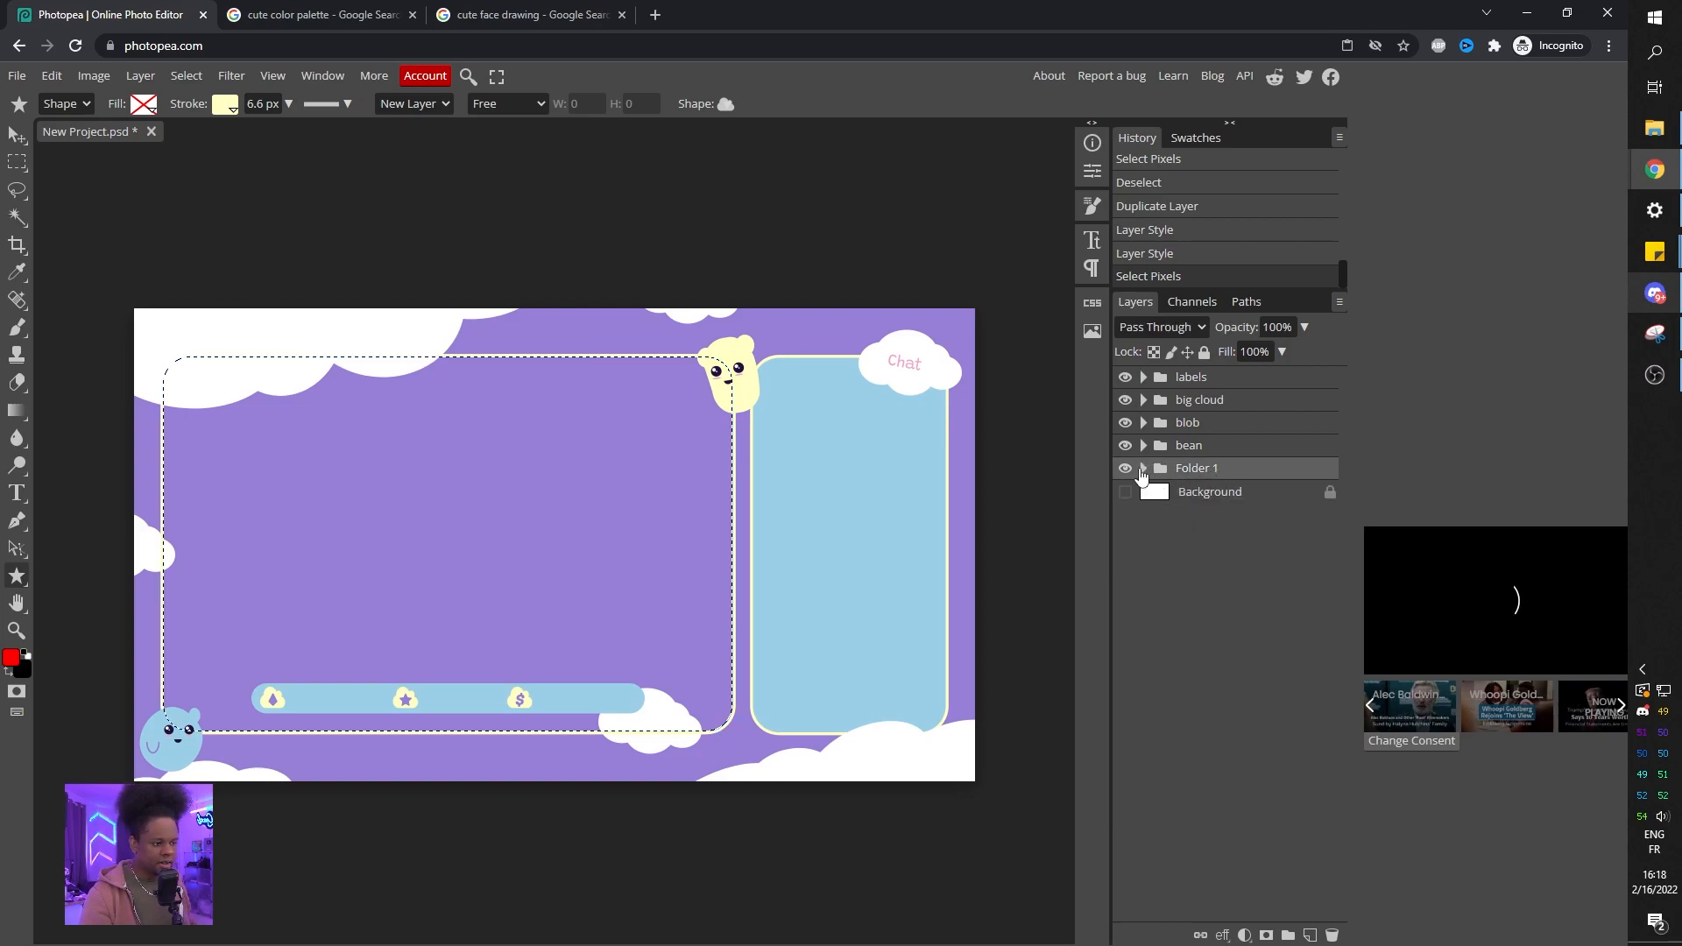
click(1267, 936)
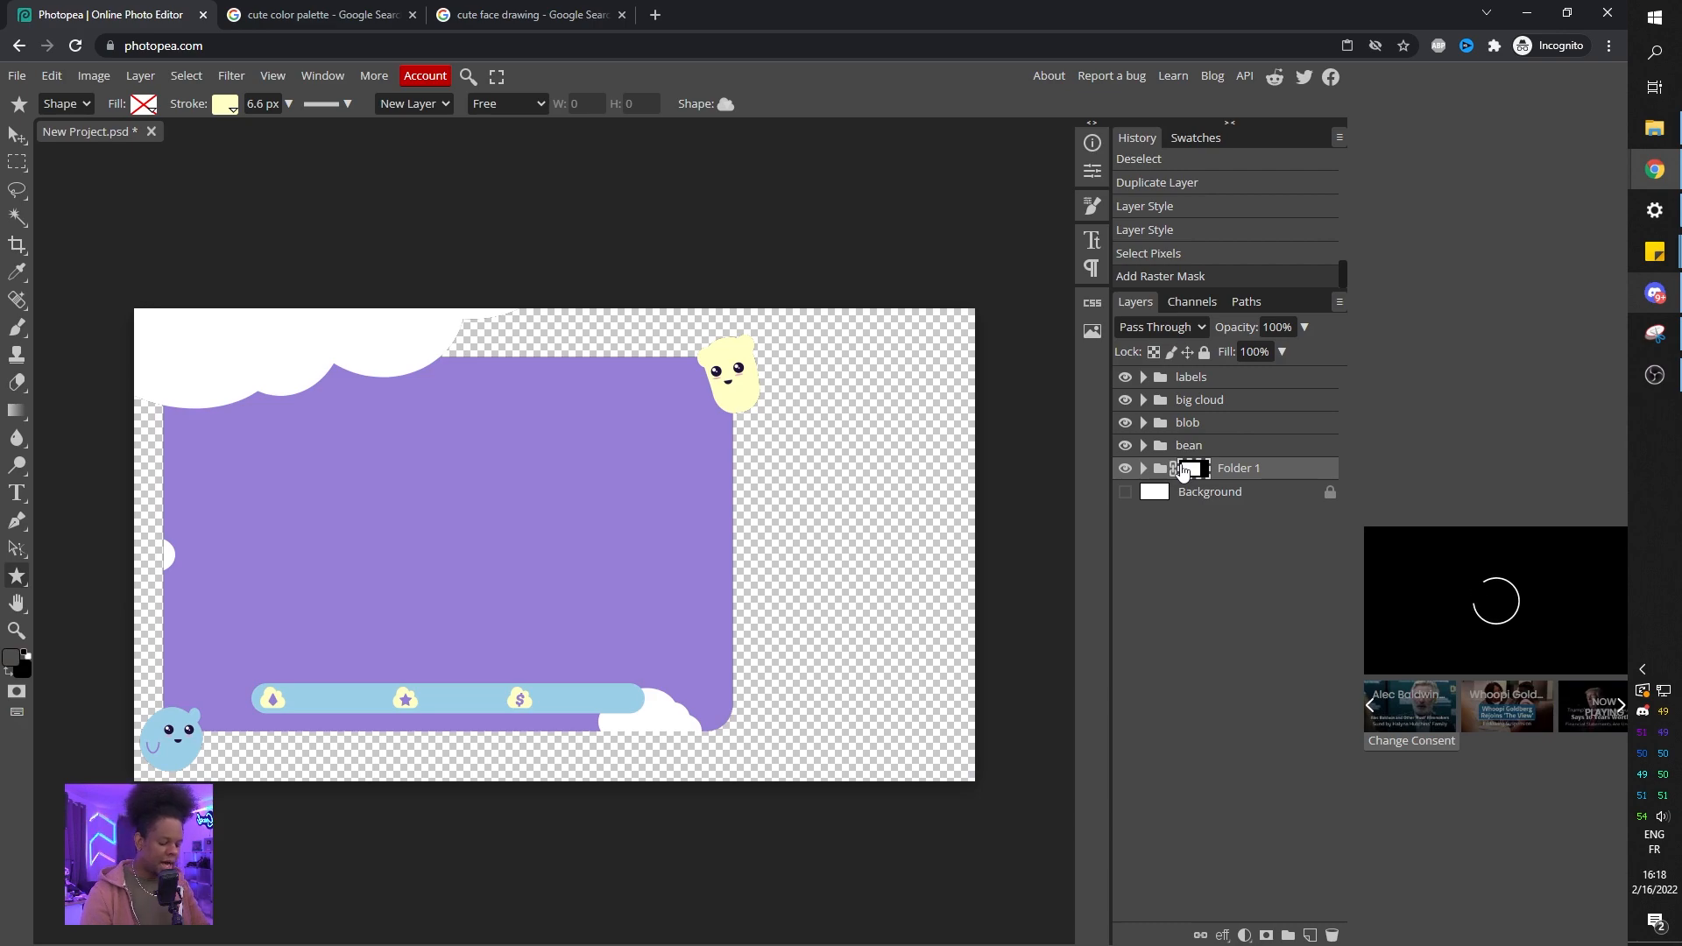
key(ctrl+i)
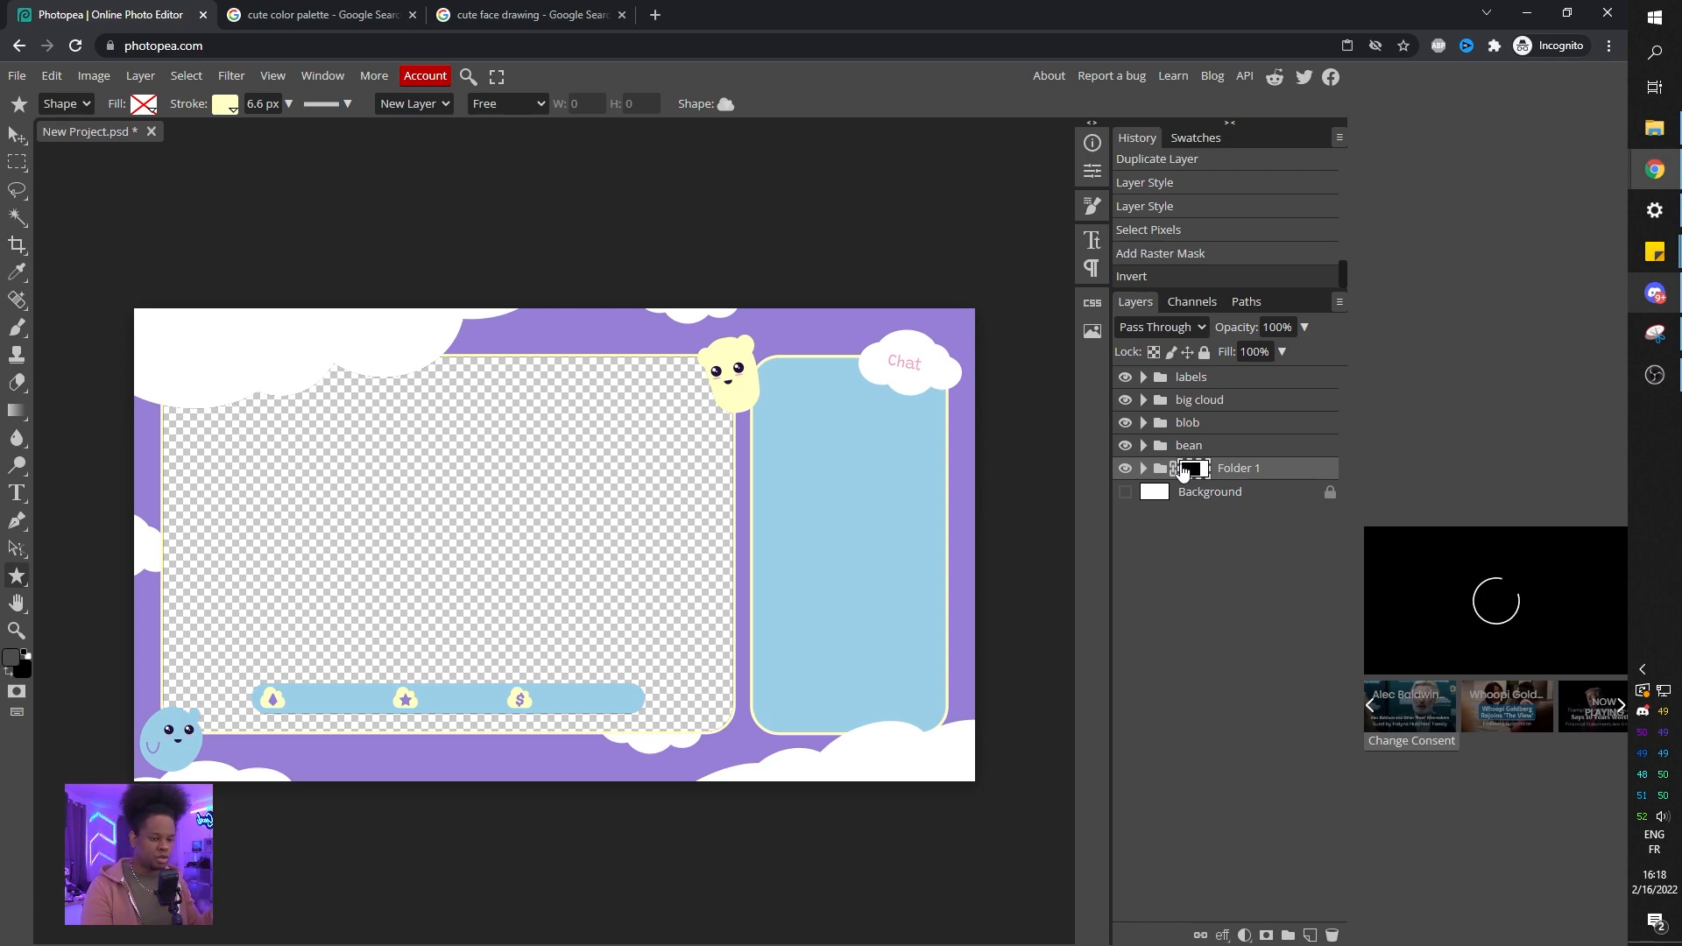
Publish the project online as a PSD on Photopea.com and select its link in the address bar.
click(17, 75)
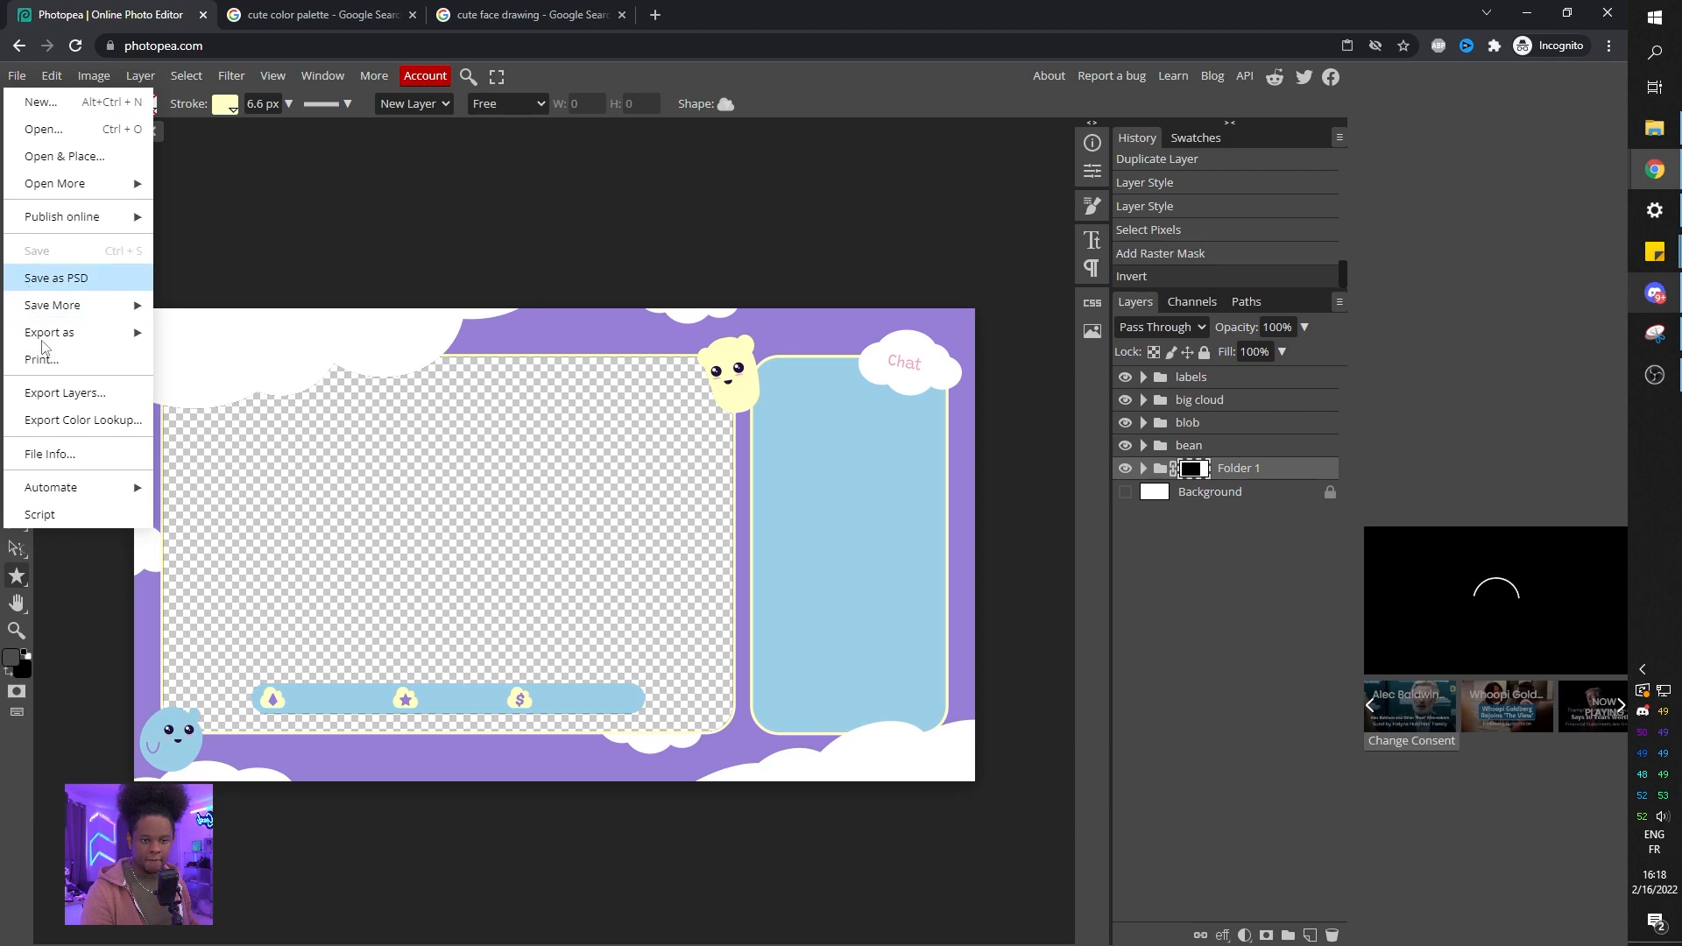
mouse_move(88, 224)
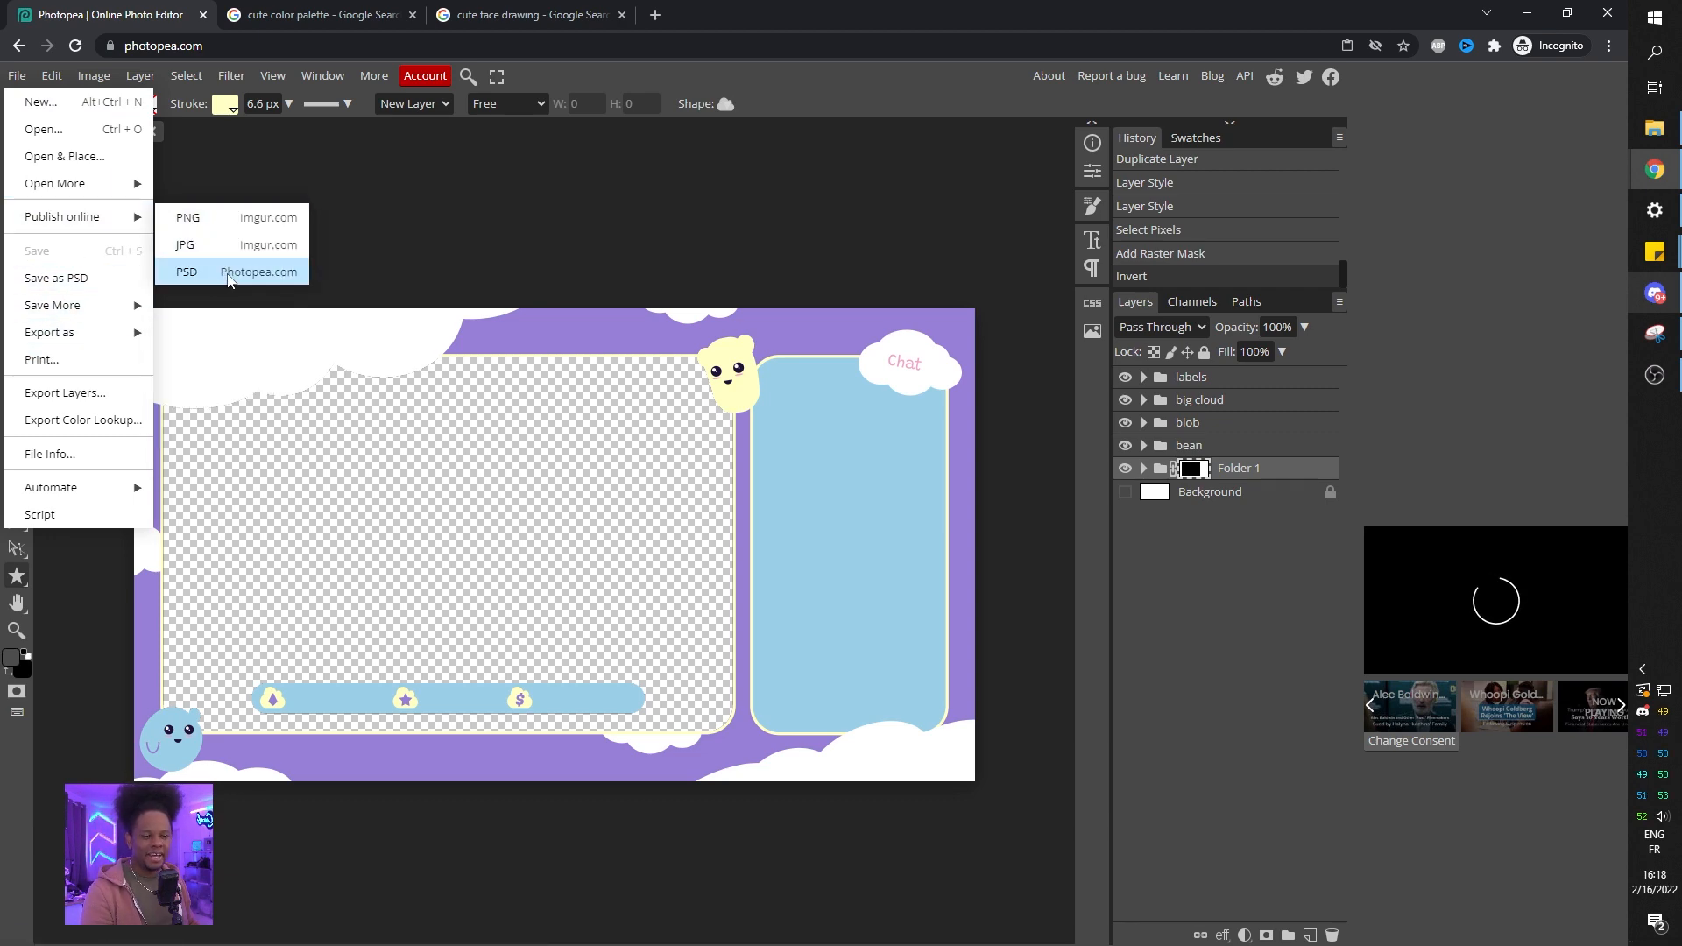
click(228, 277)
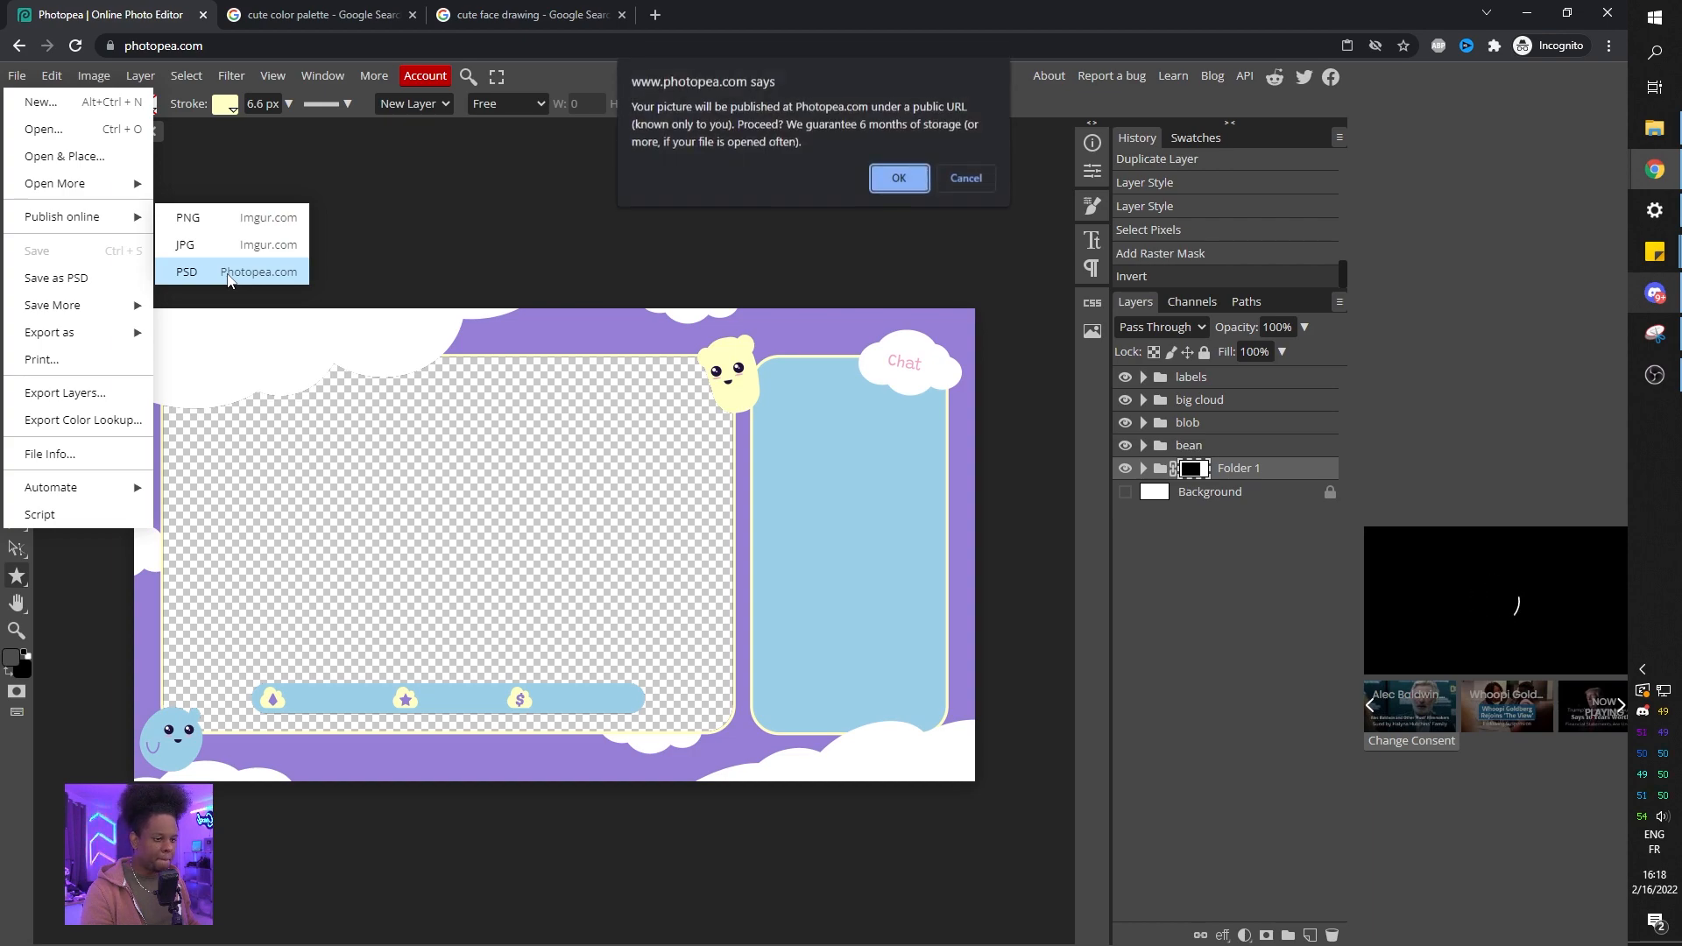
click(899, 183)
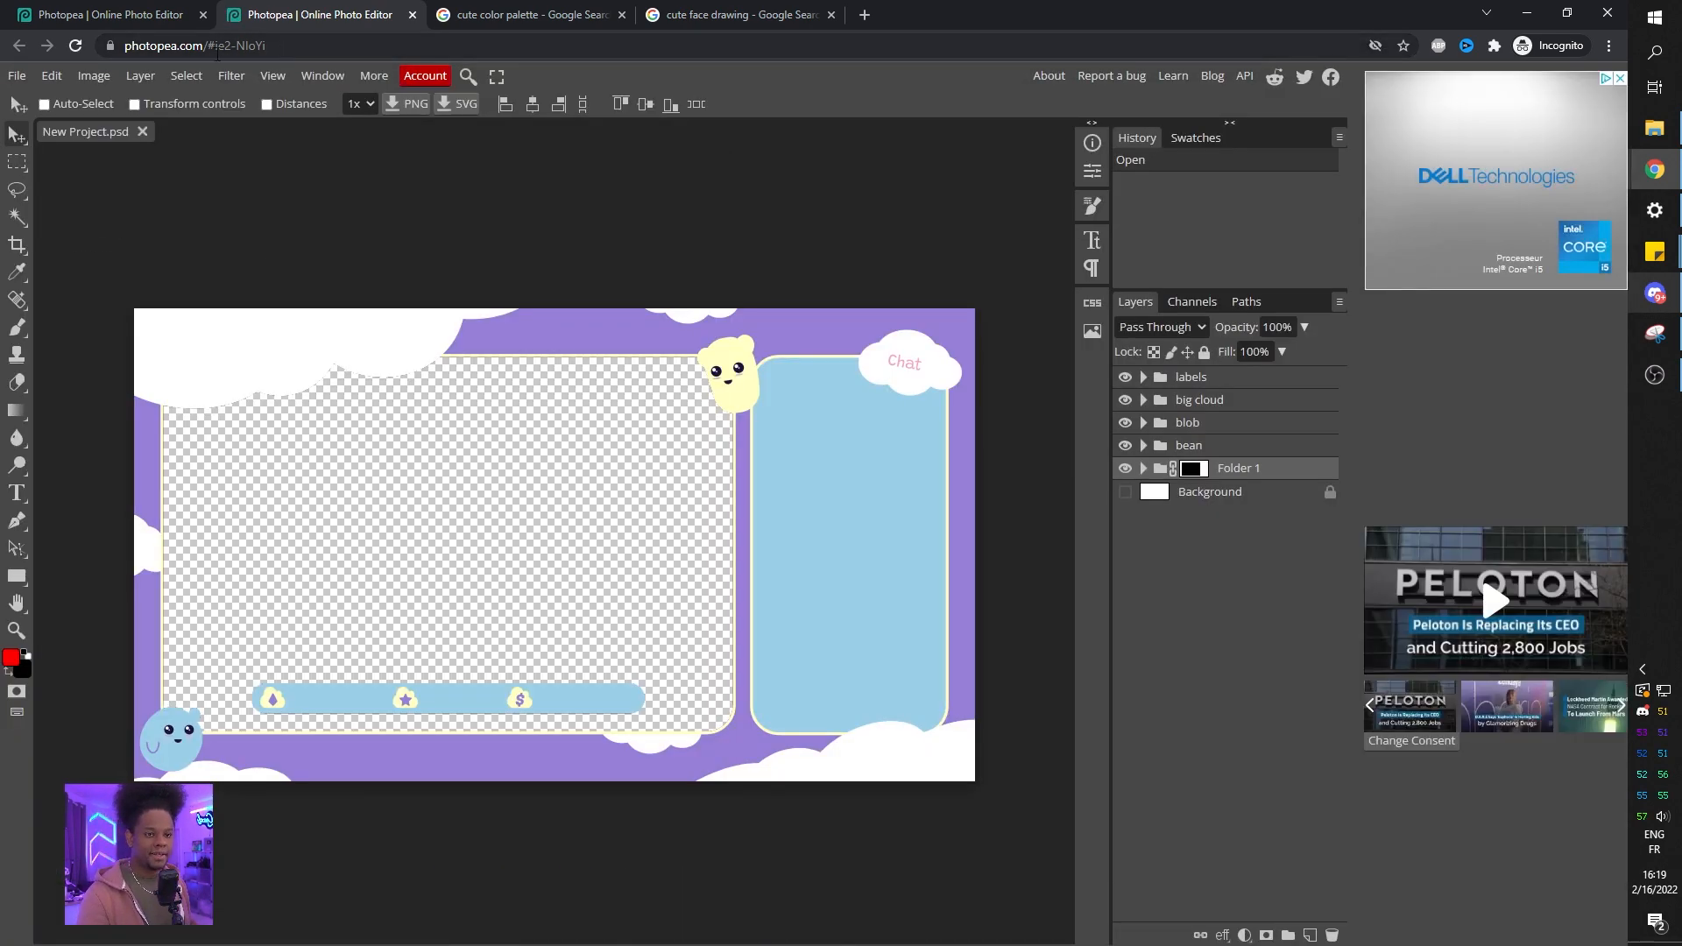
click(226, 45)
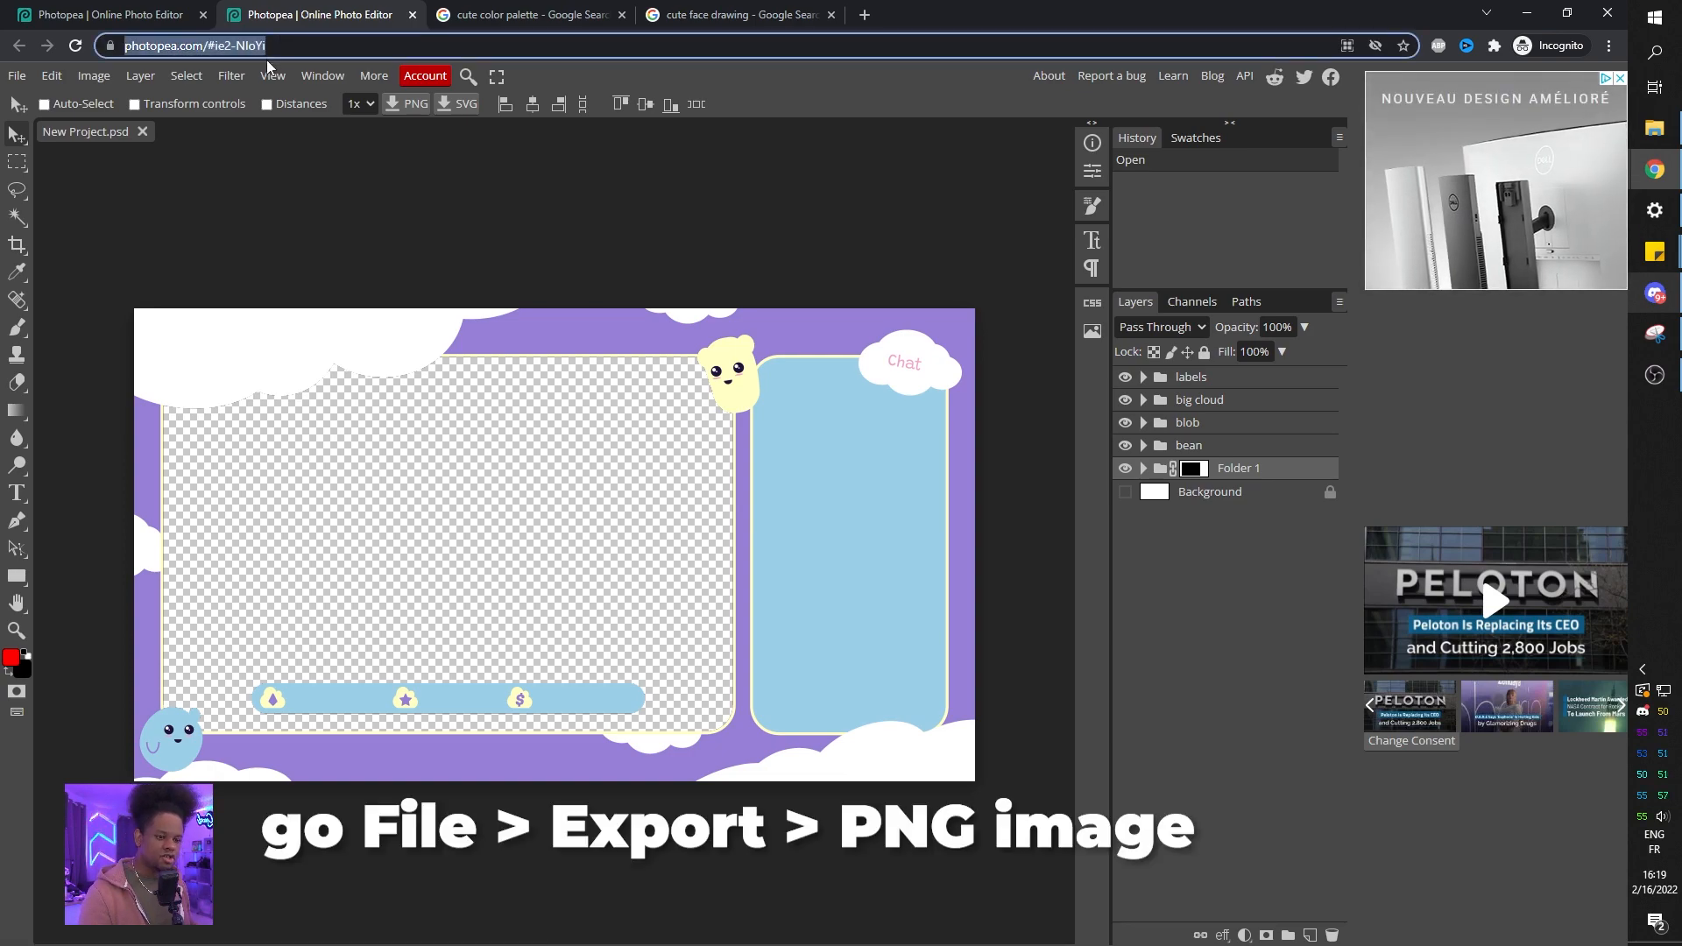